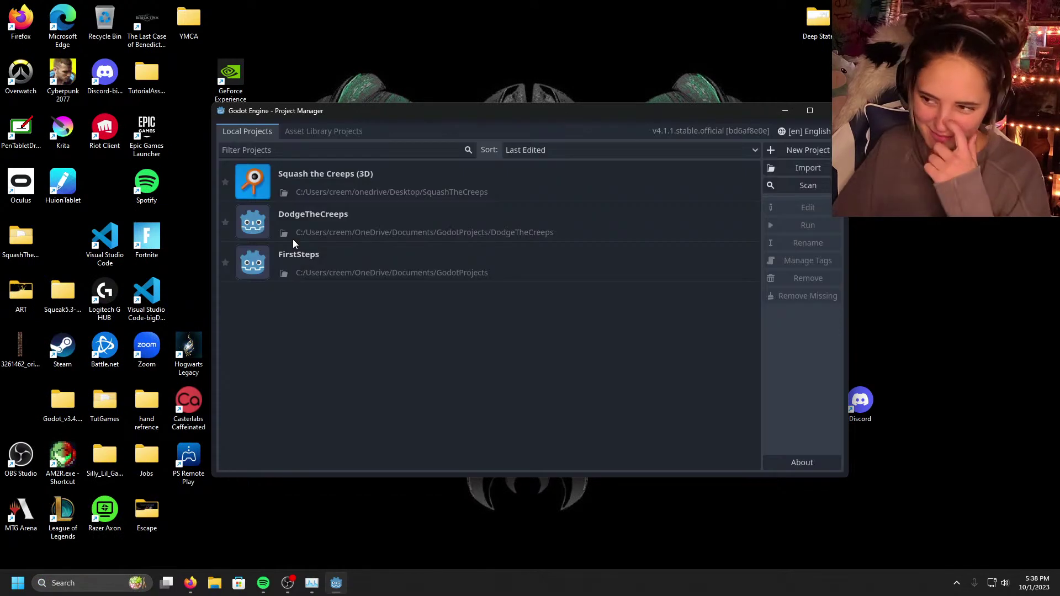
Step: Open the Squash the Creeps (3D) project from the list of local projects
double_click(322, 188)
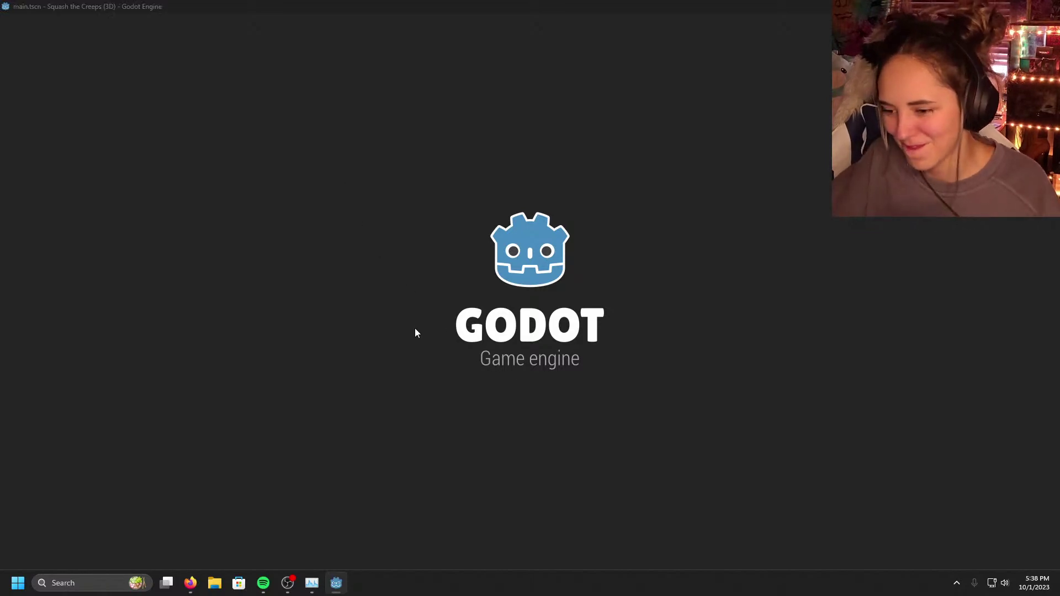
click(833, 113)
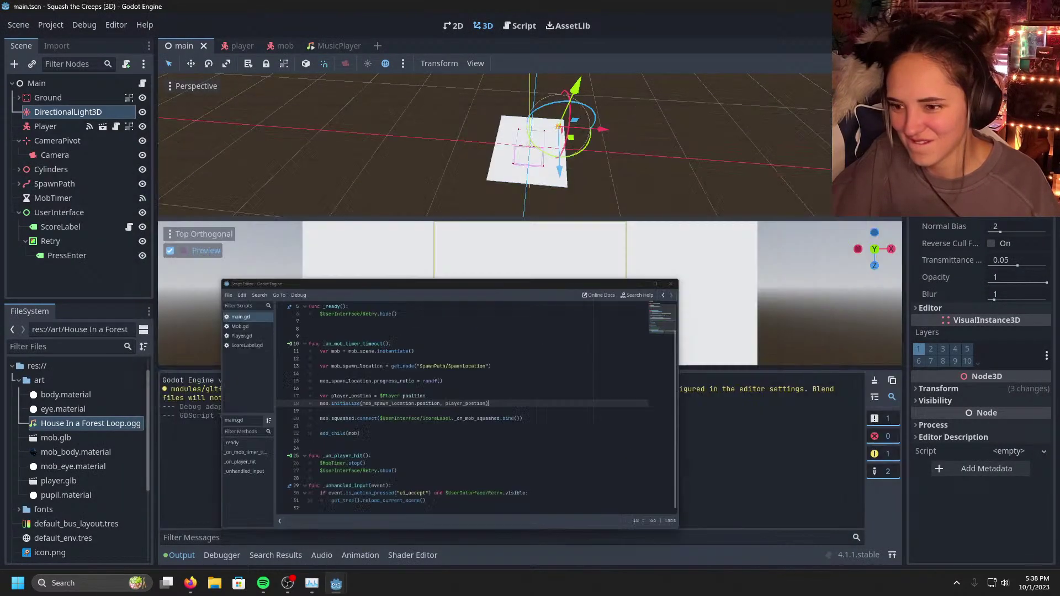
scroll(660, 184, down, 5)
Step: Run the project, play-test the player's movement and jumping against the mobs, and close the game window
key(F5)
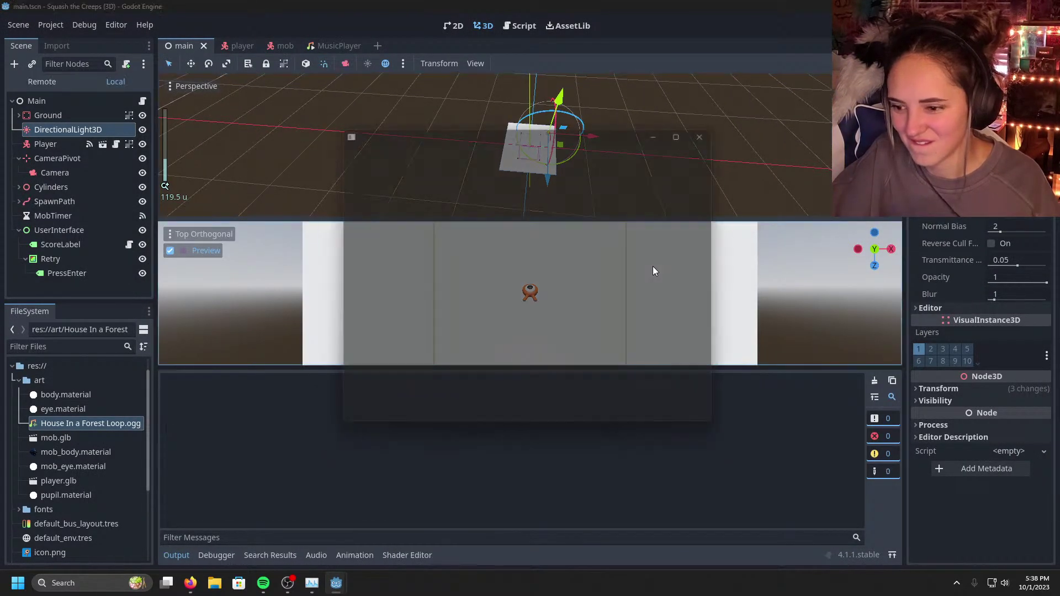
key(Up)
key(Left)
key(Down)
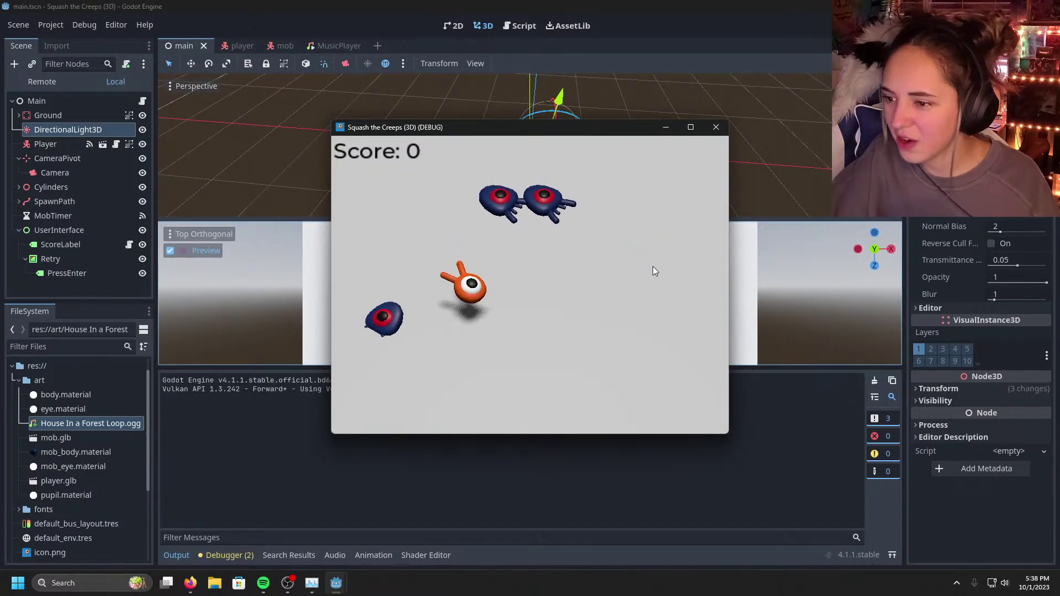
key(Right)
key(space)
key(Left)
key(Right)
key(Left)
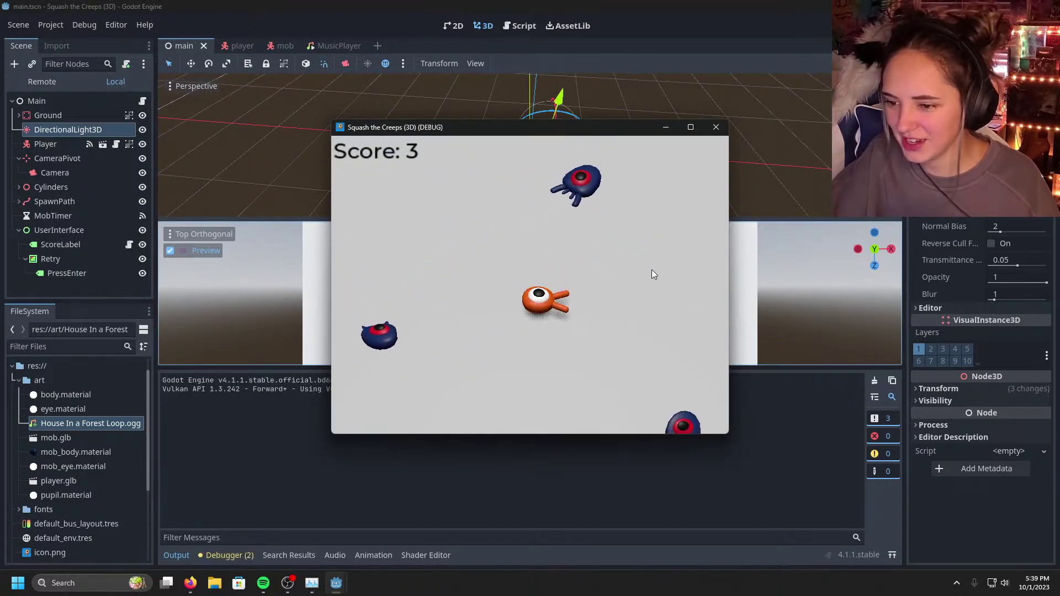
key(Up)
key(Right)
key(space)
key(Left)
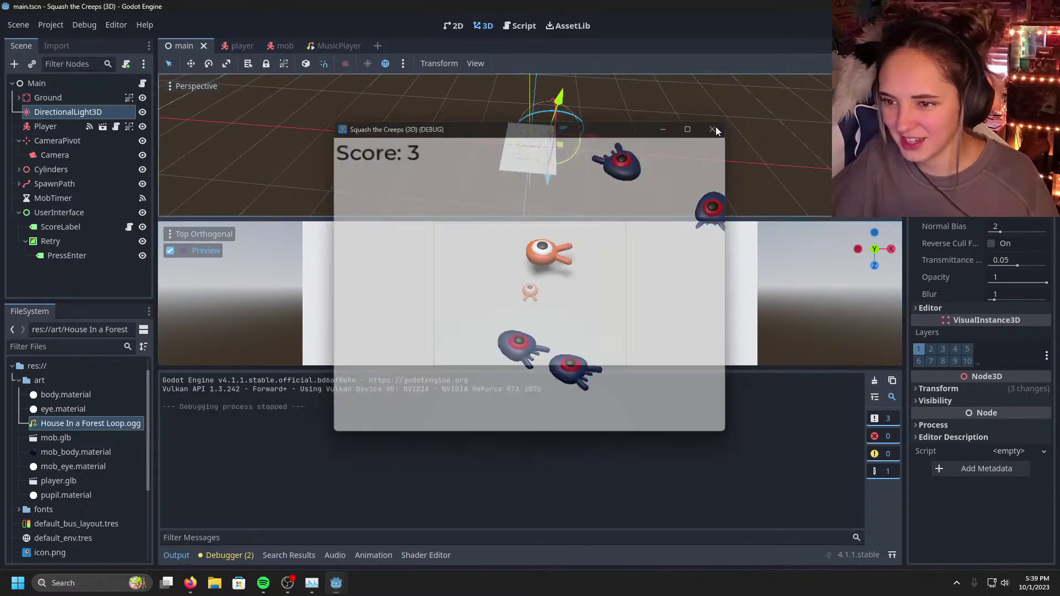
click(716, 127)
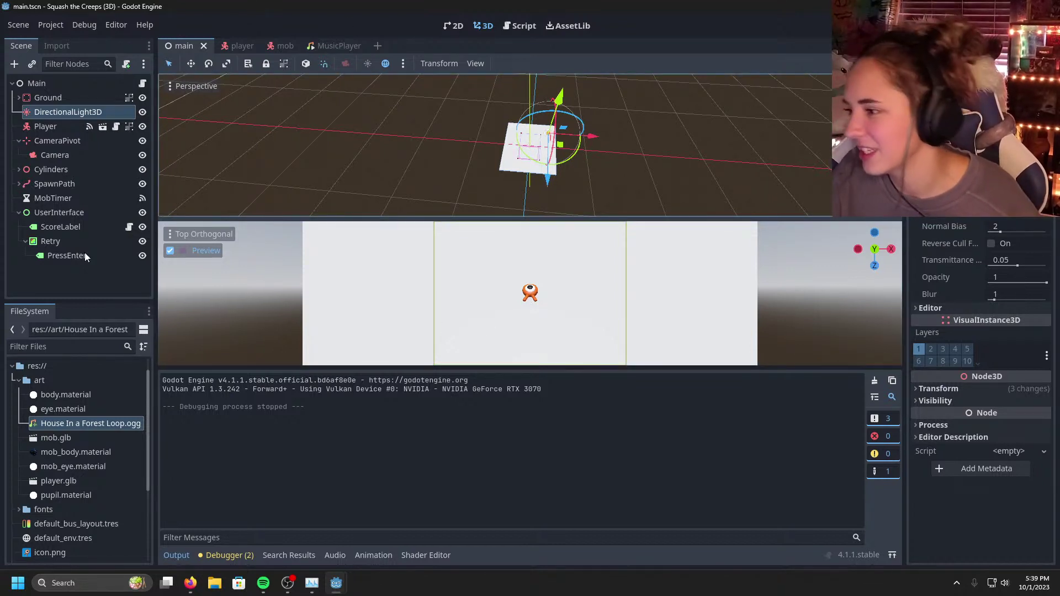
Step: Copy the Character position and rotation tracks from the RESET animation of the player scene's AnimationPlayer
click(239, 48)
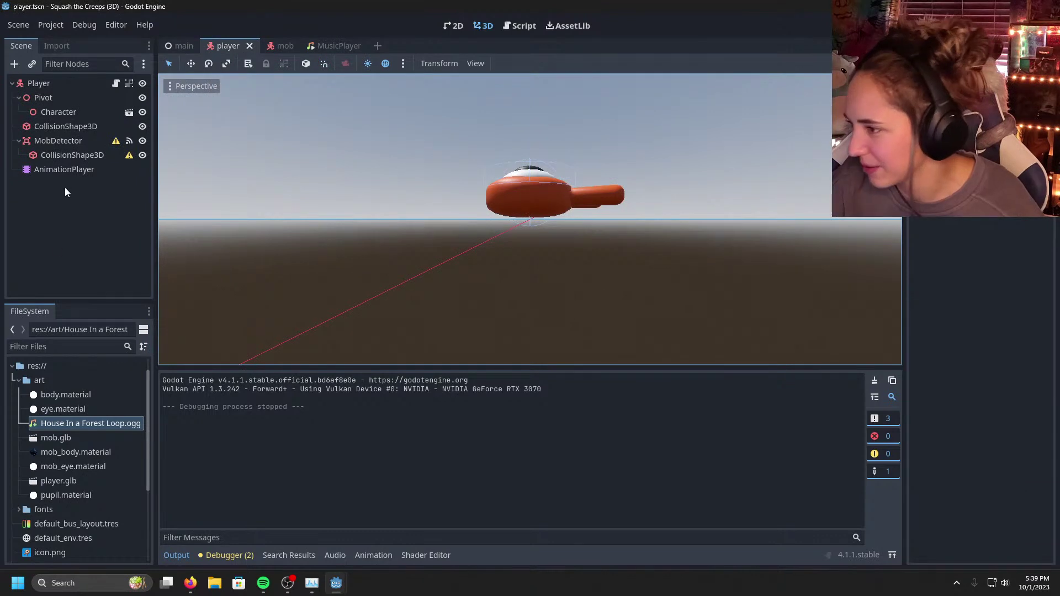
click(64, 170)
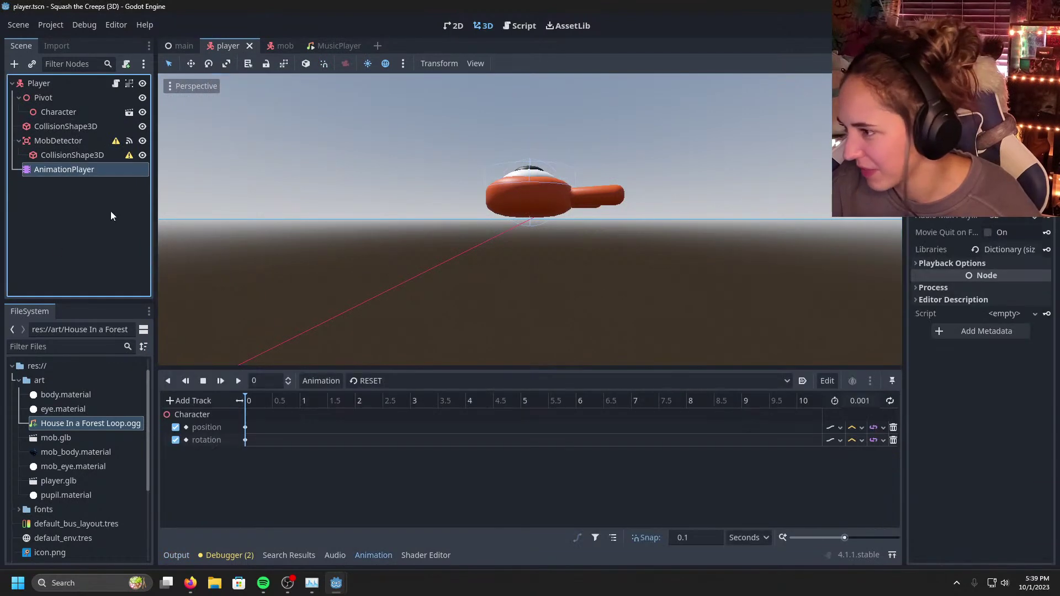
click(828, 381)
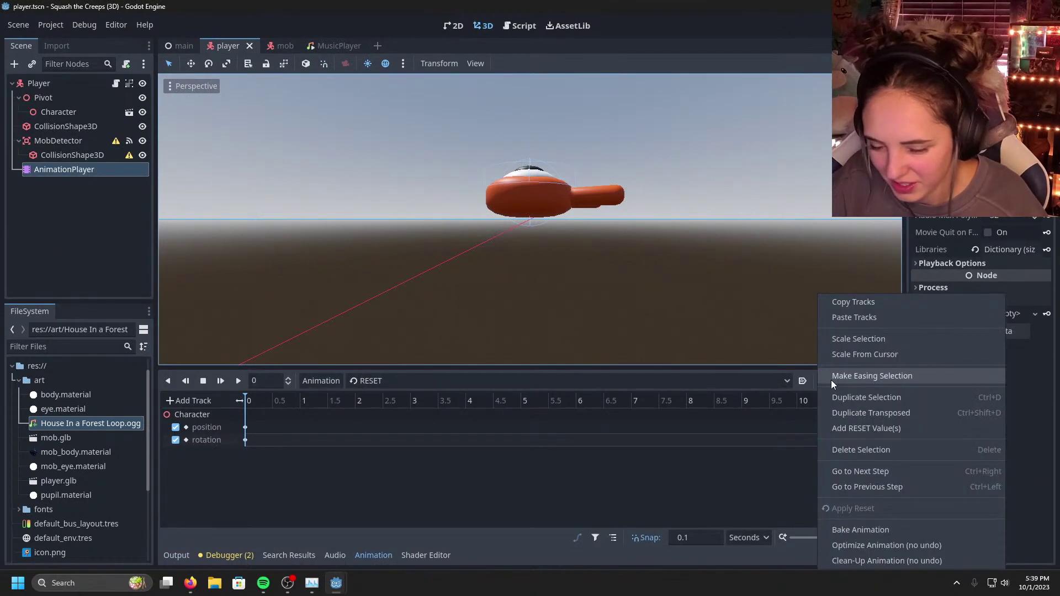
click(867, 305)
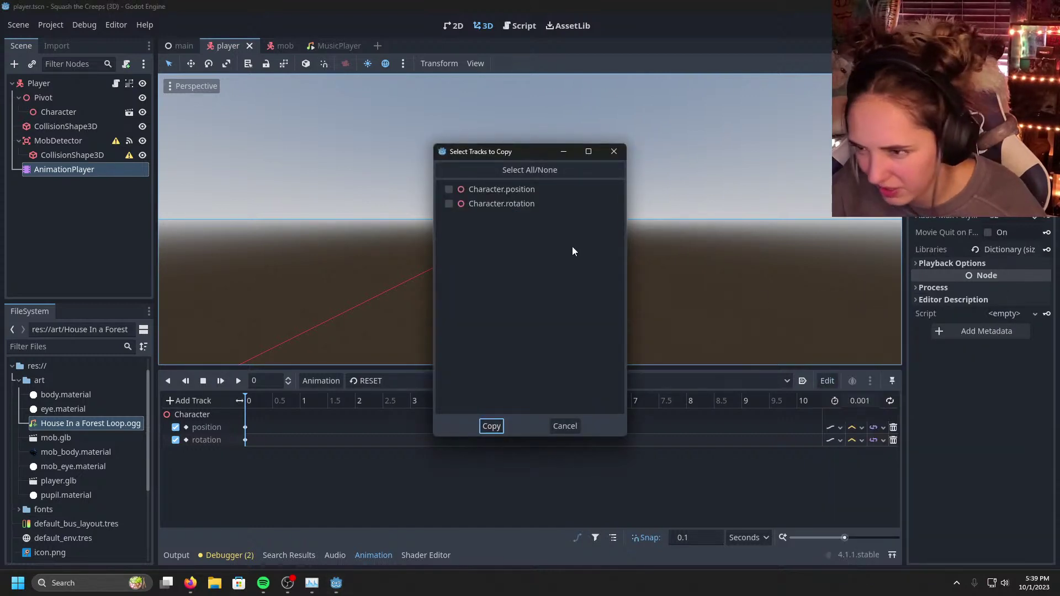
click(472, 190)
click(482, 203)
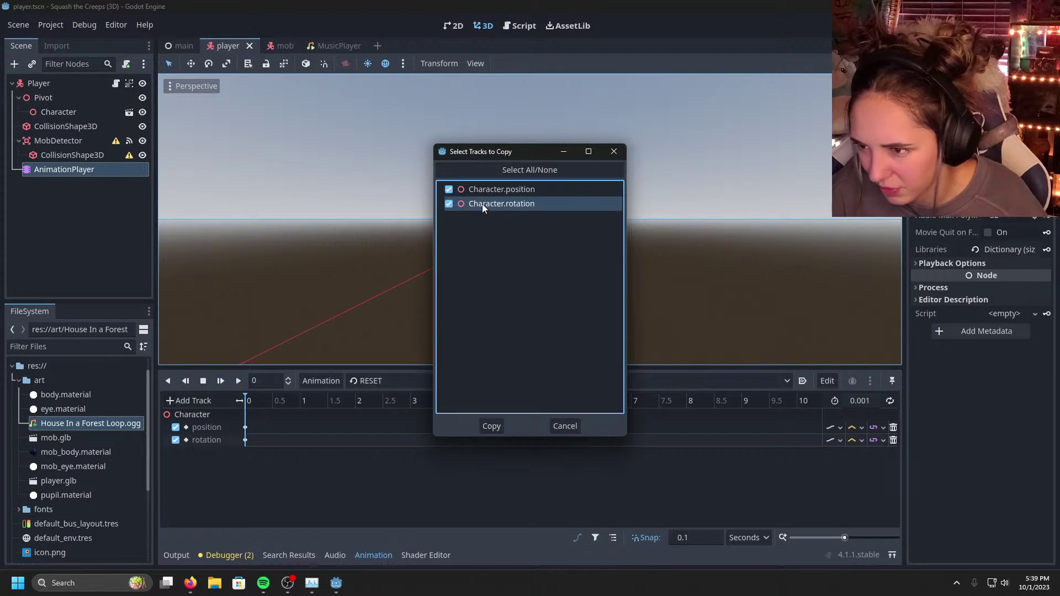
click(491, 427)
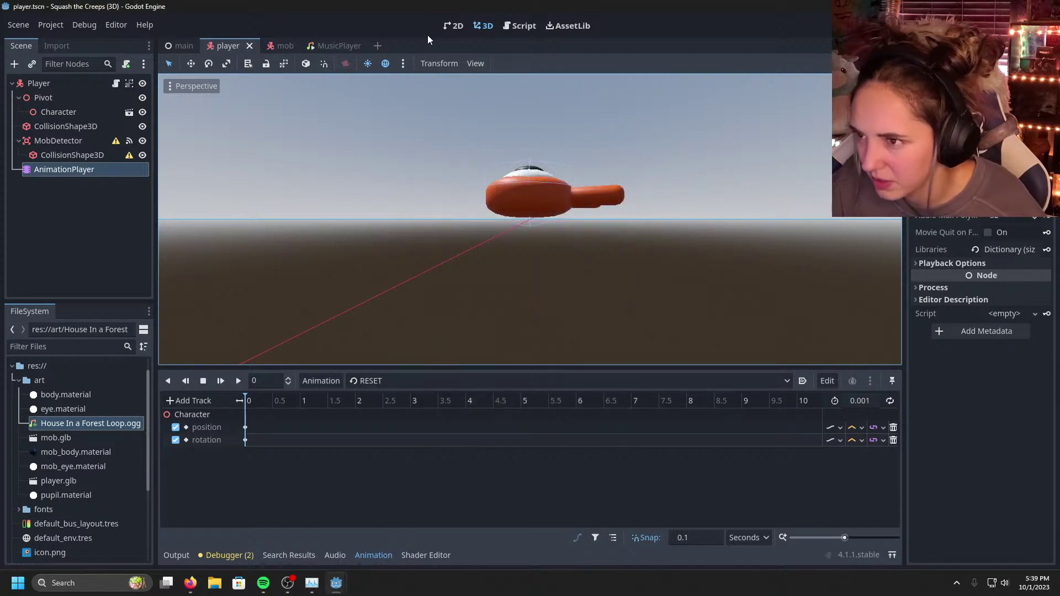
Step: Add an AnimationPlayer node as a child of the Mob root node in the mob scene
click(281, 45)
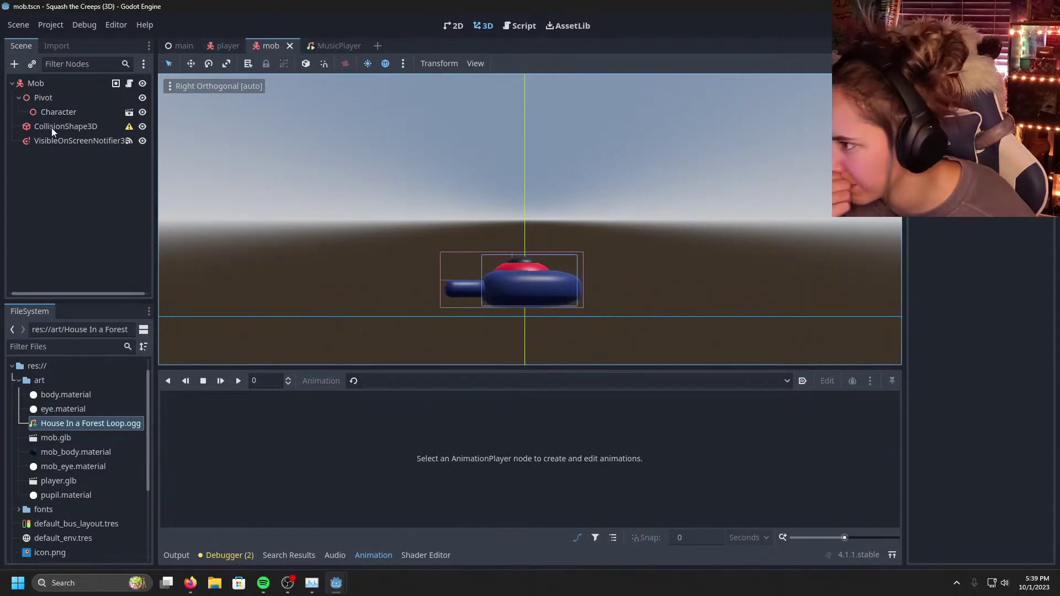
click(45, 83)
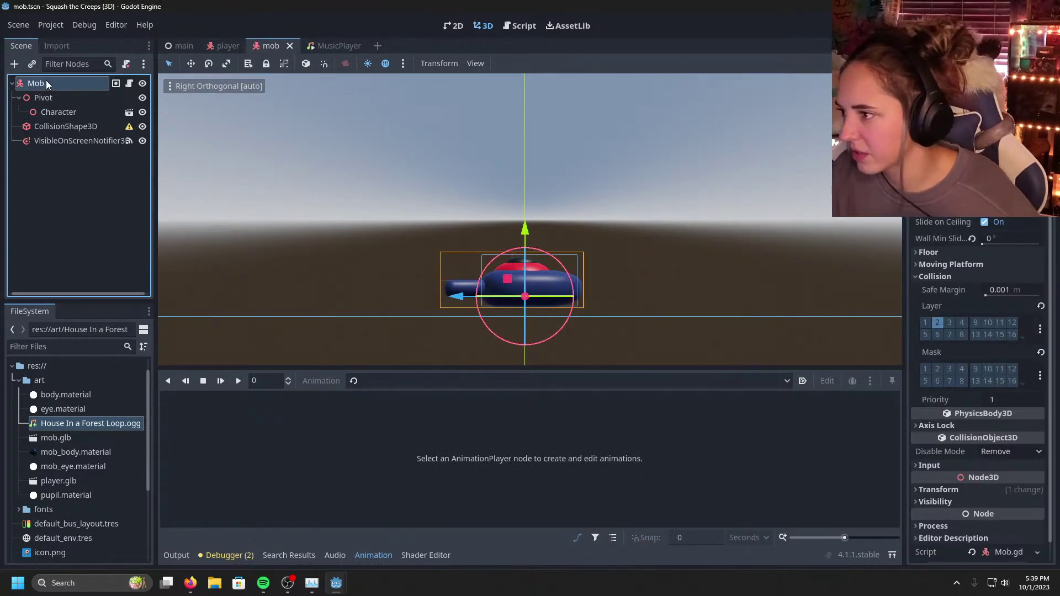
right_click(45, 83)
mouse_move(99, 88)
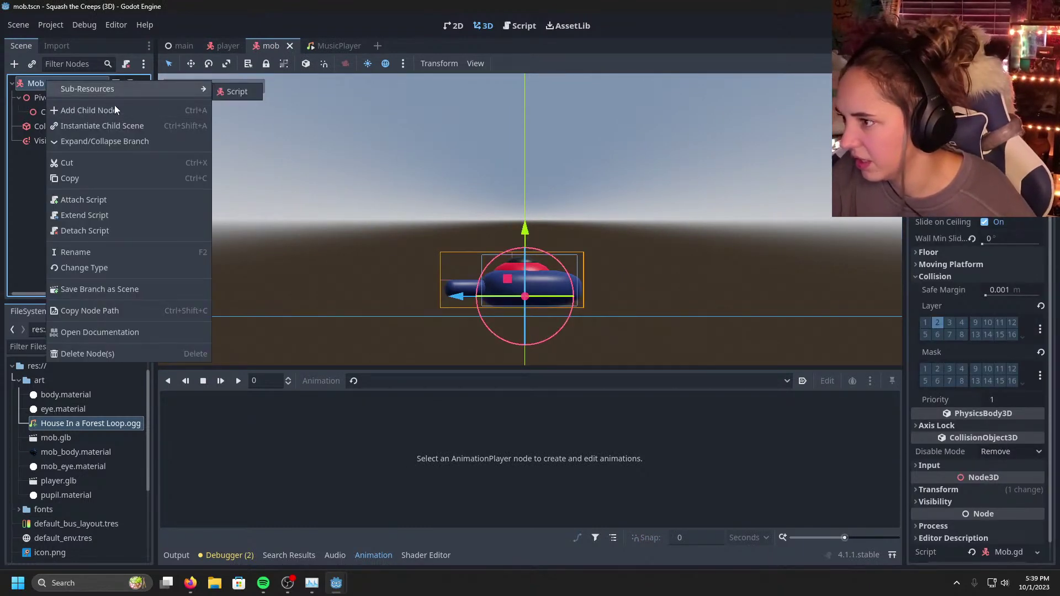
click(115, 108)
text(an)
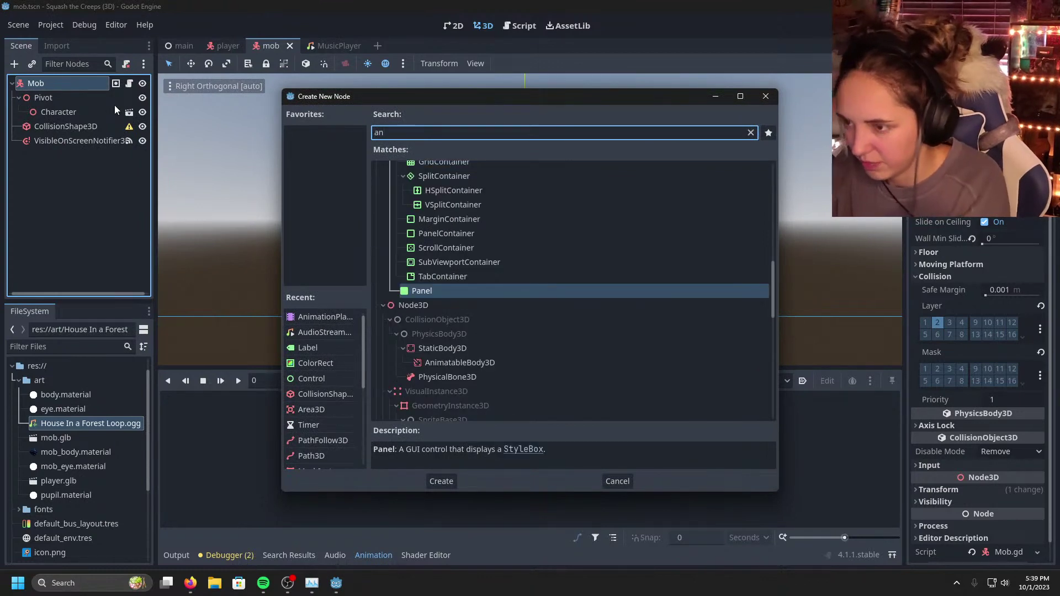
text(imation)
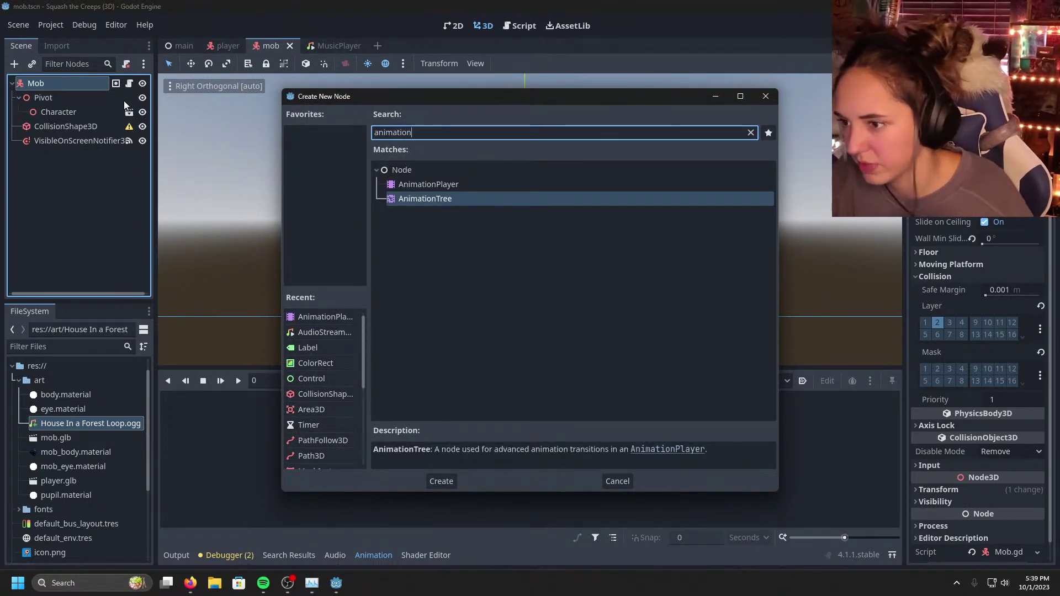
double_click(433, 180)
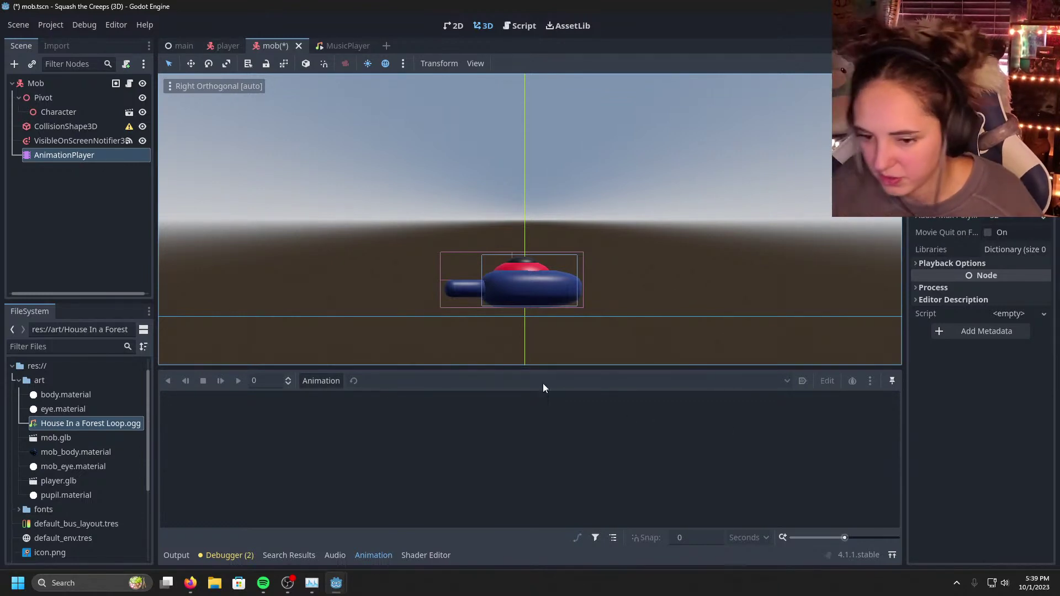
Step: Create a new animation named mobFloat in the mob scene's AnimationPlayer
click(321, 381)
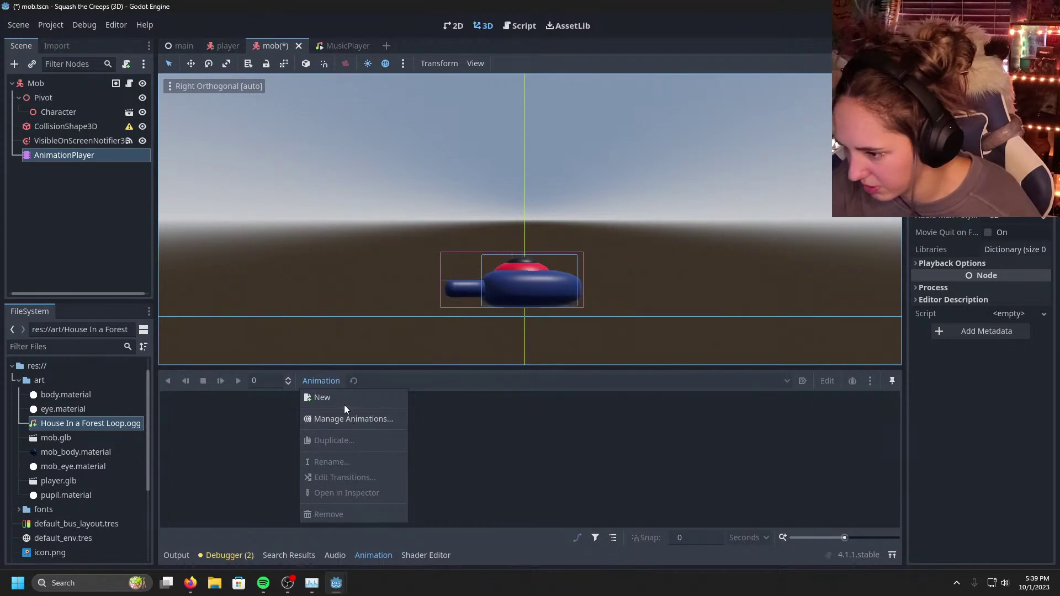
click(344, 404)
key(BackSpace)
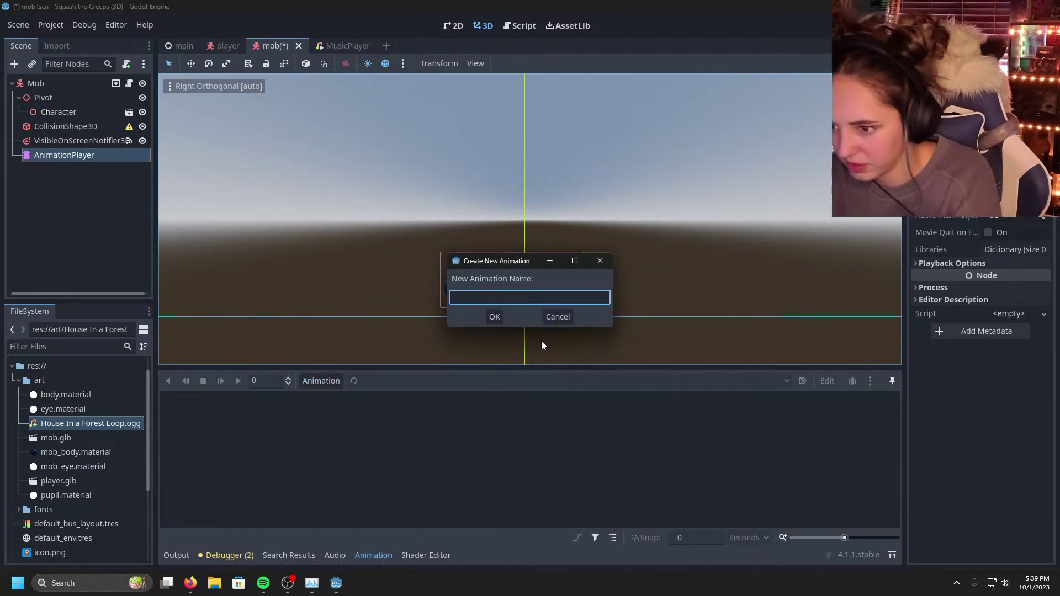
text(mob)
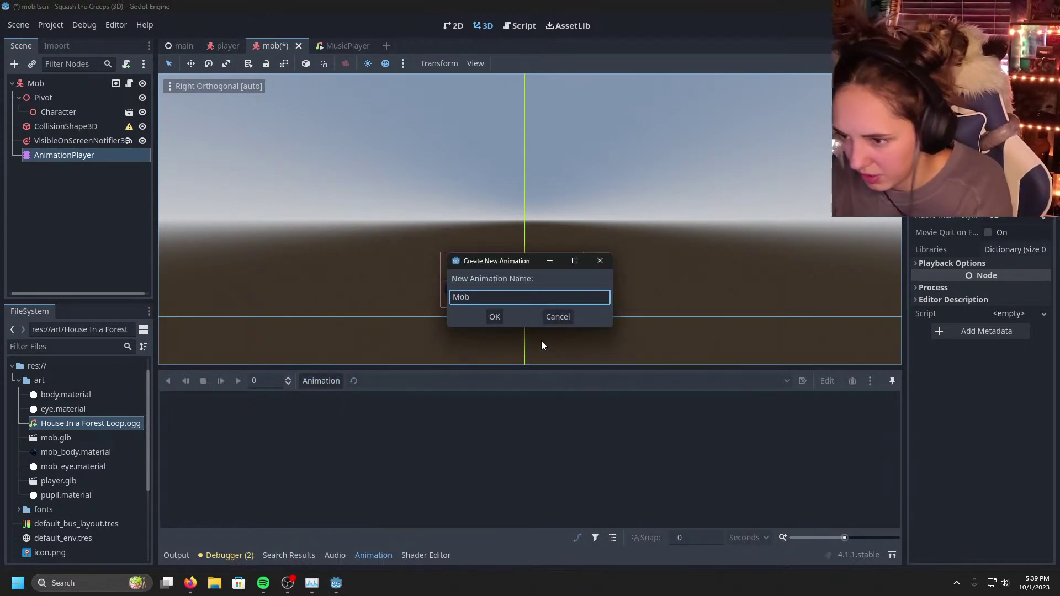
key(BackSpace)
key(BackSpace)
key(BackSpace)
text(mob)
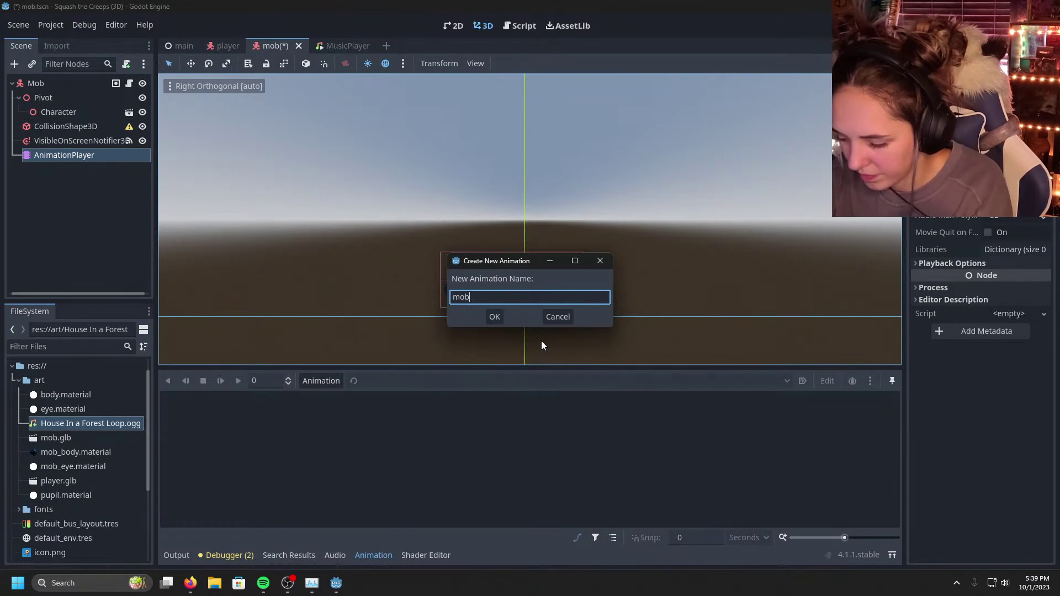
text(Float)
key(Return)
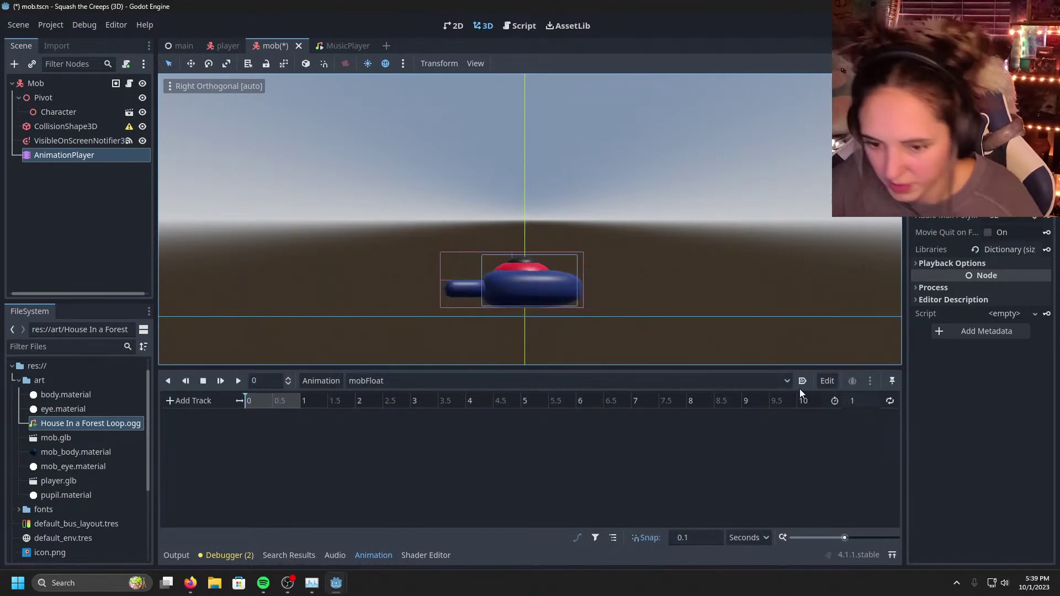
Step: Paste the copied Character tracks into the mobFloat animation and preview its playback
click(831, 381)
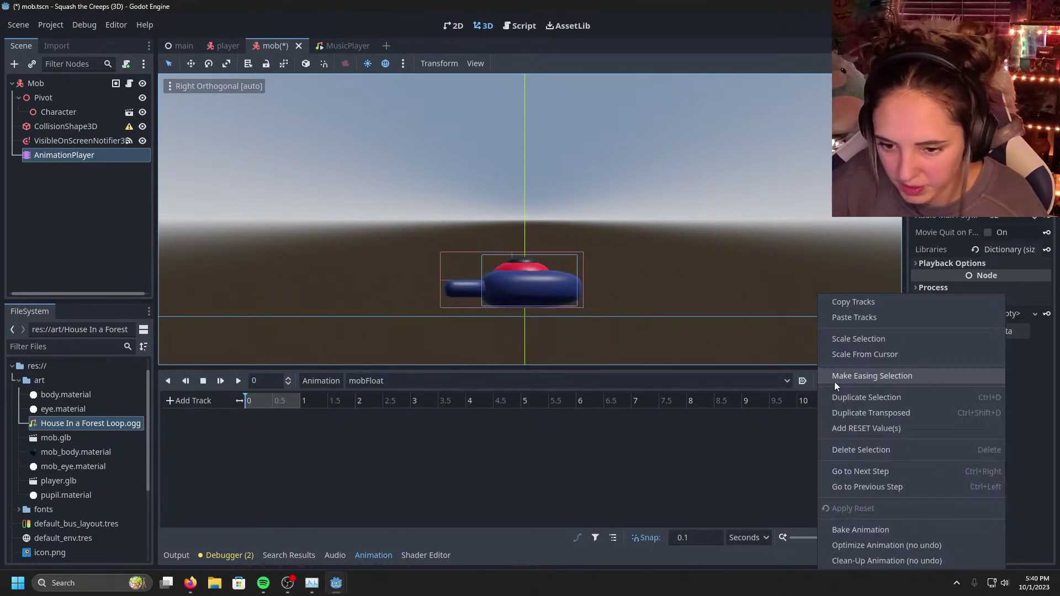
click(872, 313)
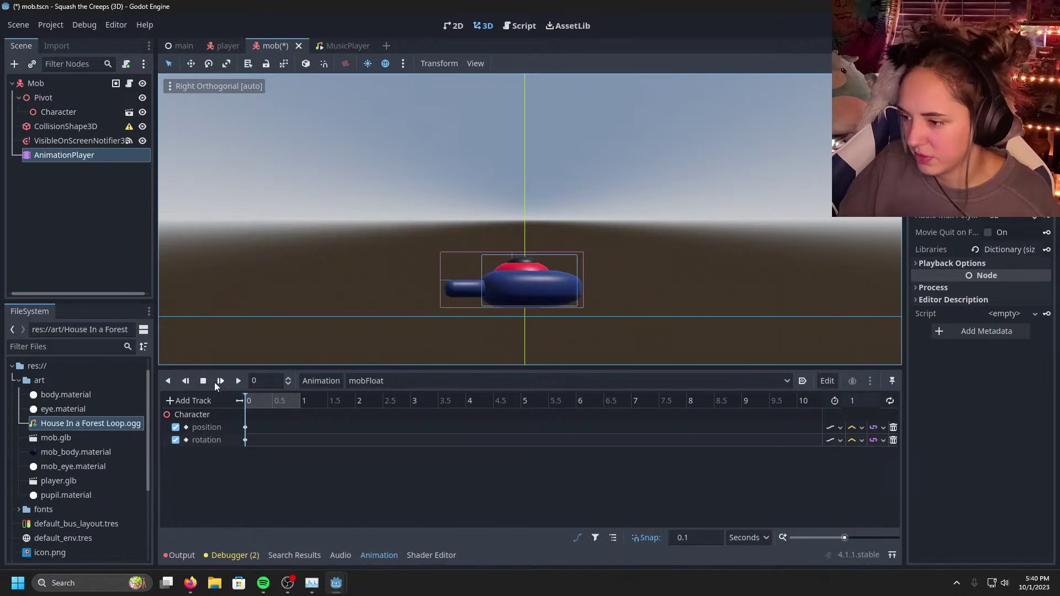
click(239, 380)
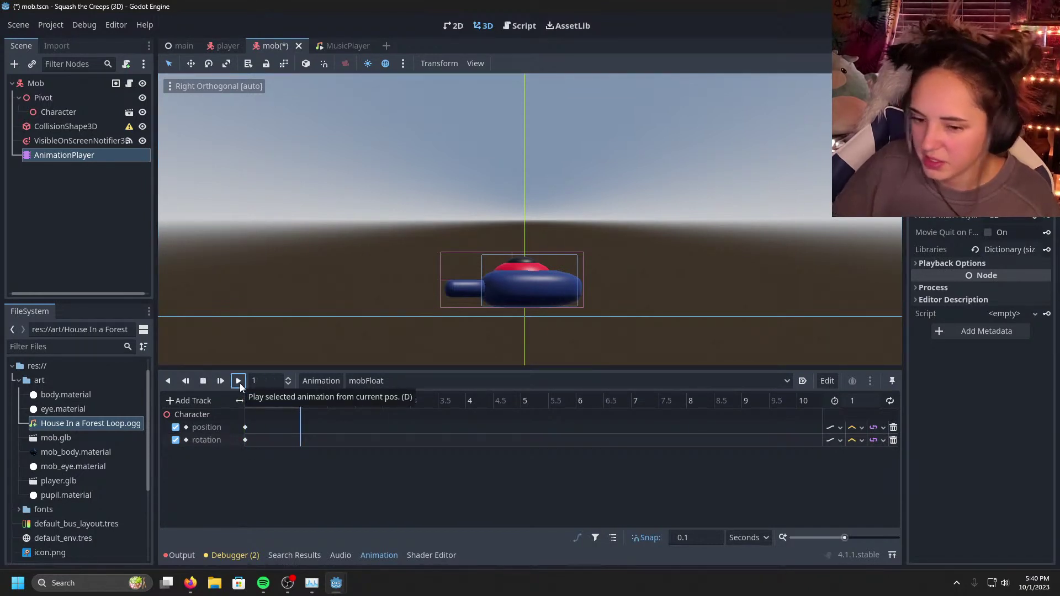
click(241, 386)
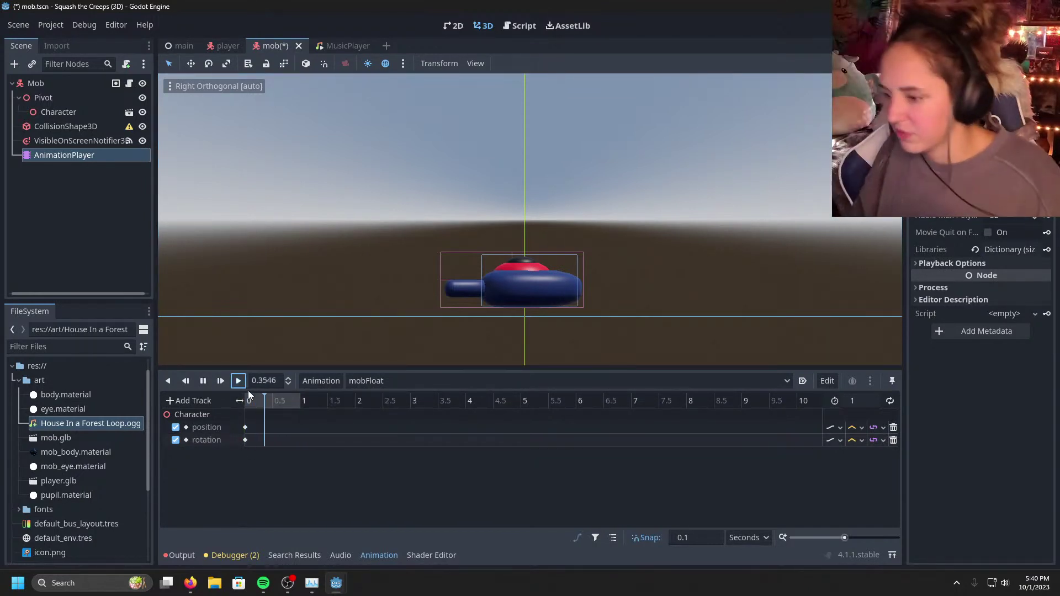
click(202, 382)
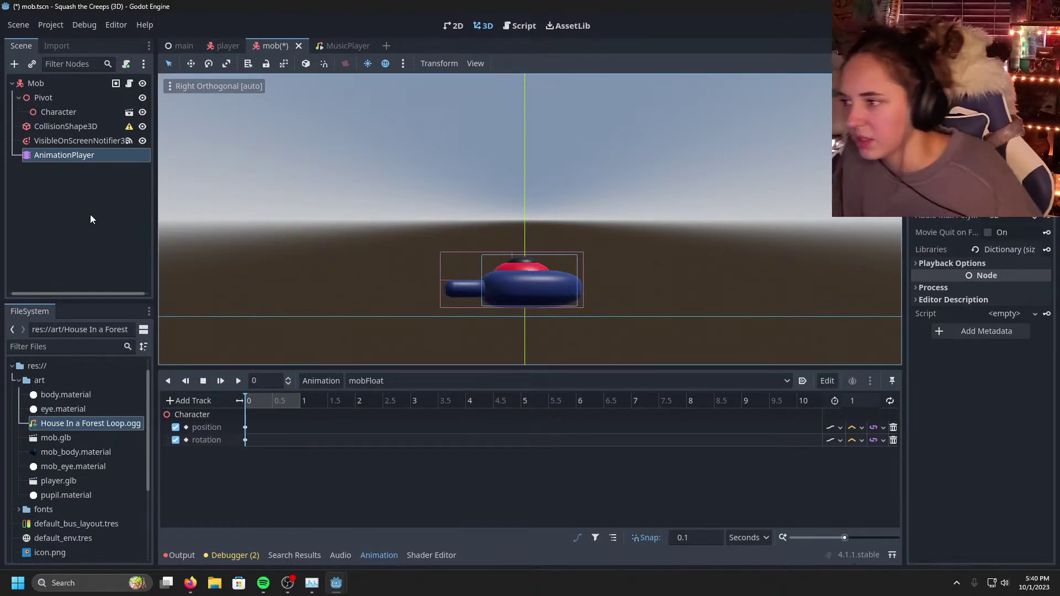
click(822, 381)
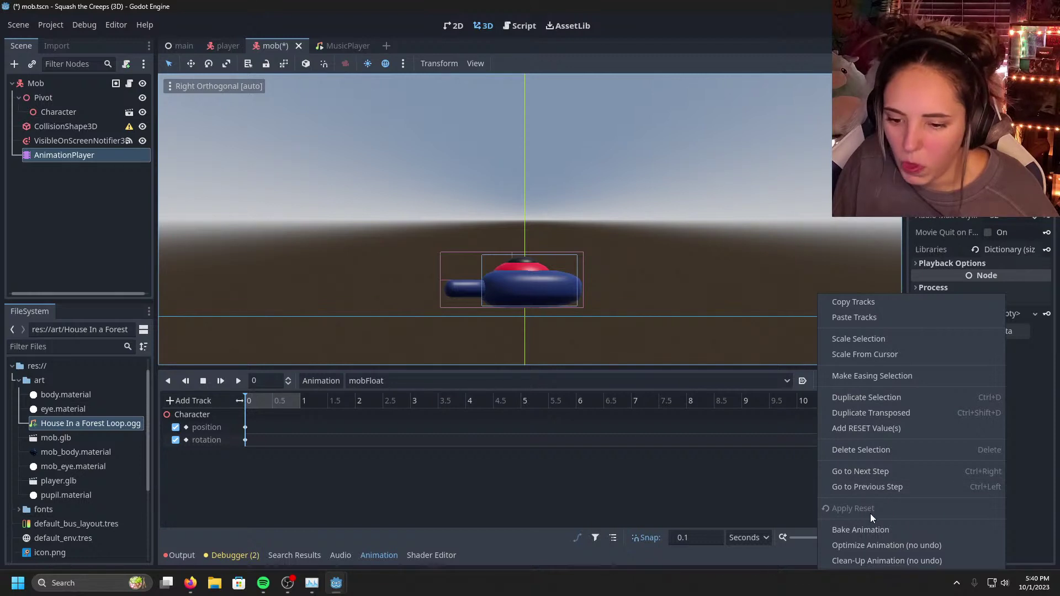
click(770, 500)
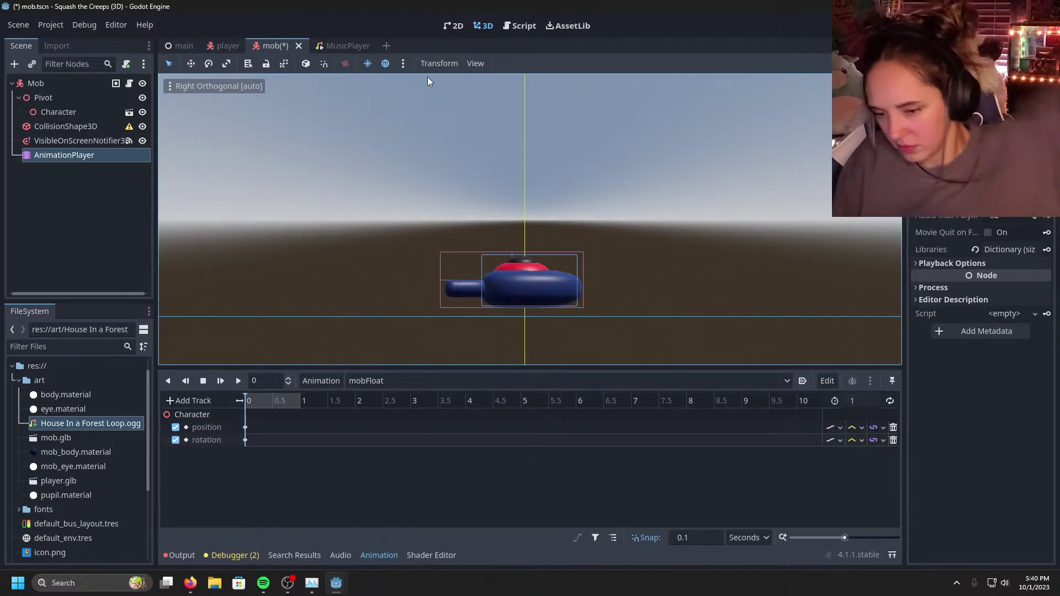
Step: Copy the Character position and rotation tracks from the float animation of the player scene's AnimationPlayer
click(222, 45)
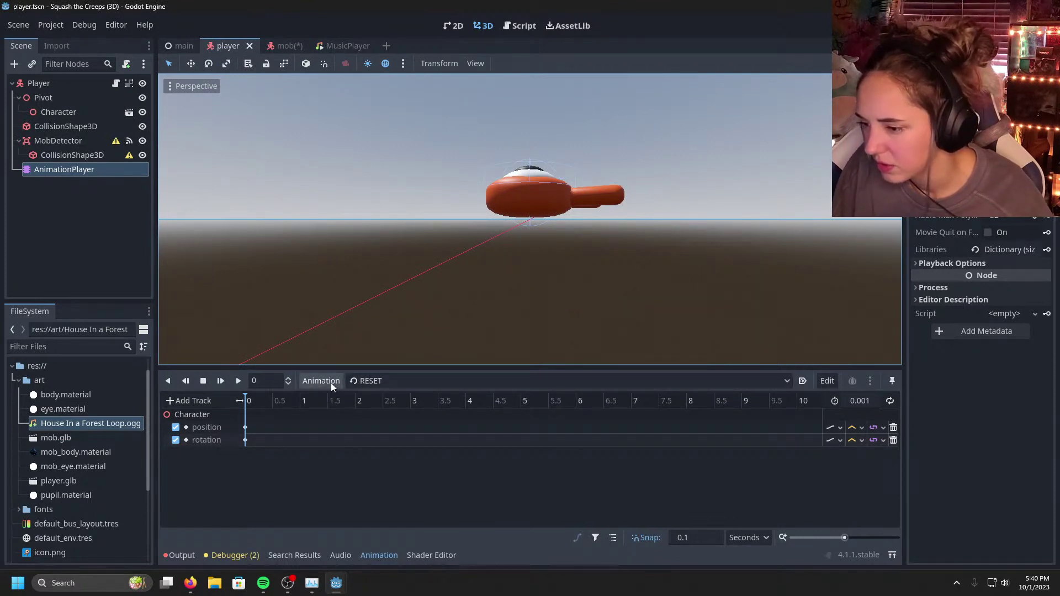
click(372, 382)
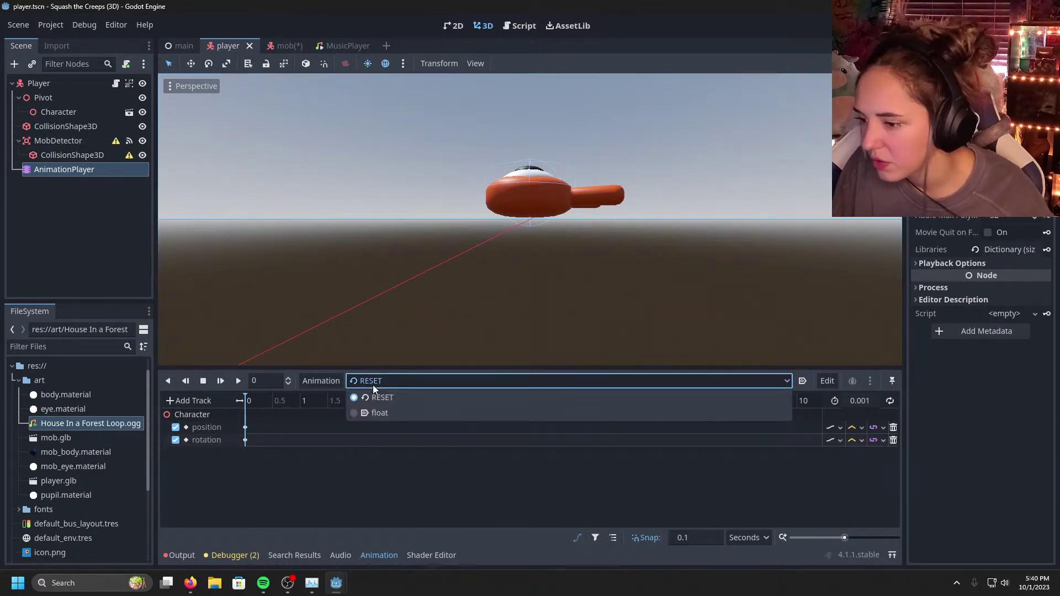
click(378, 414)
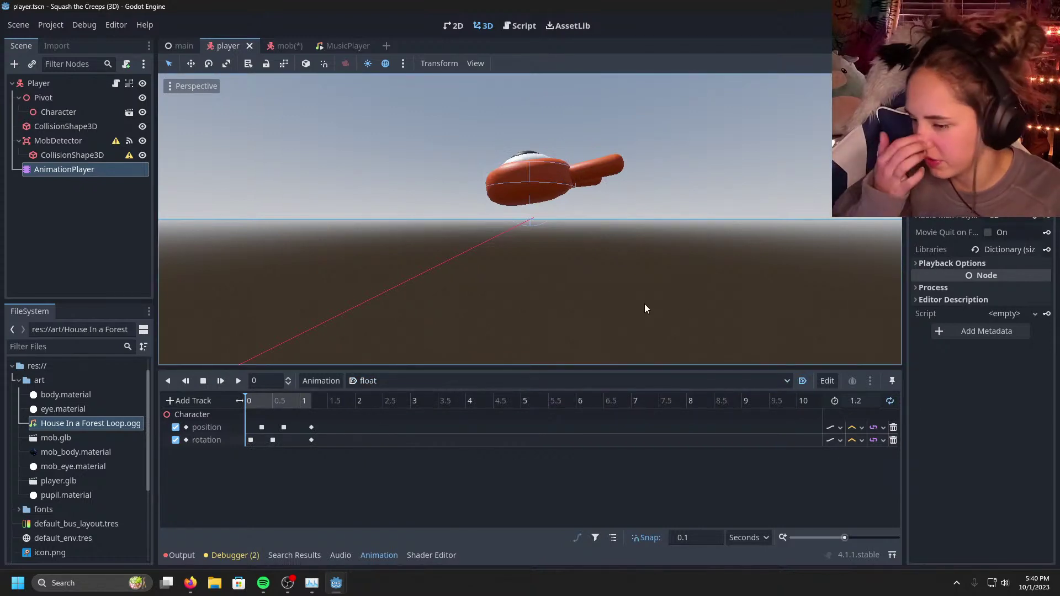
click(827, 380)
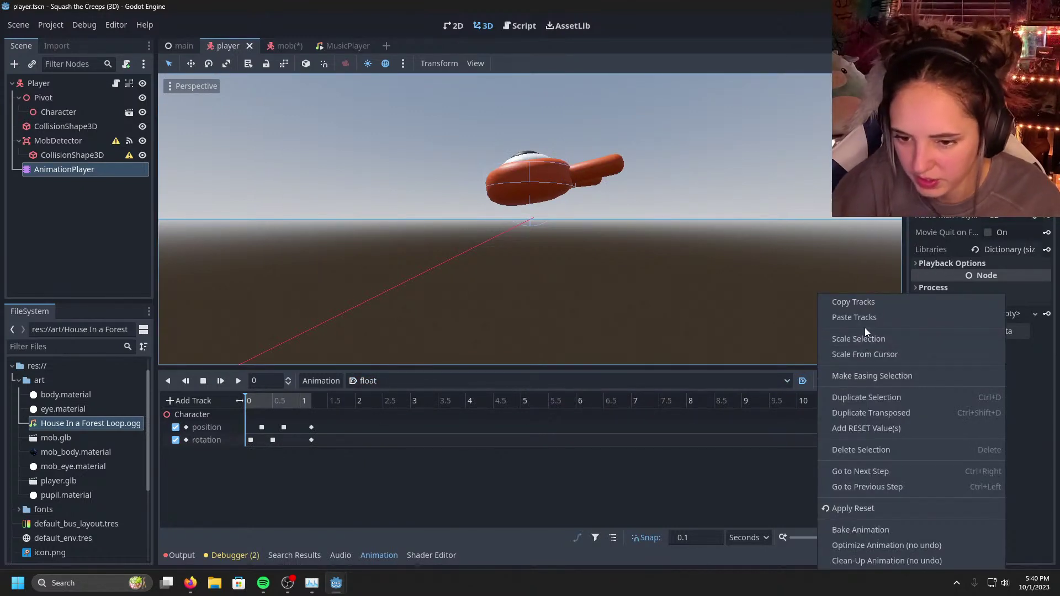
click(861, 302)
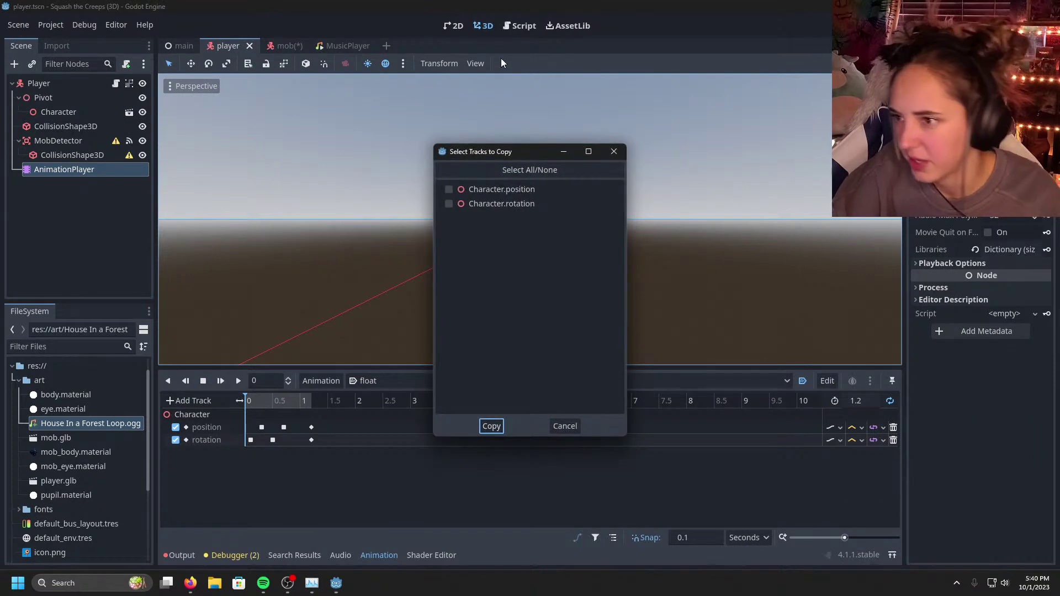
click(482, 208)
click(481, 208)
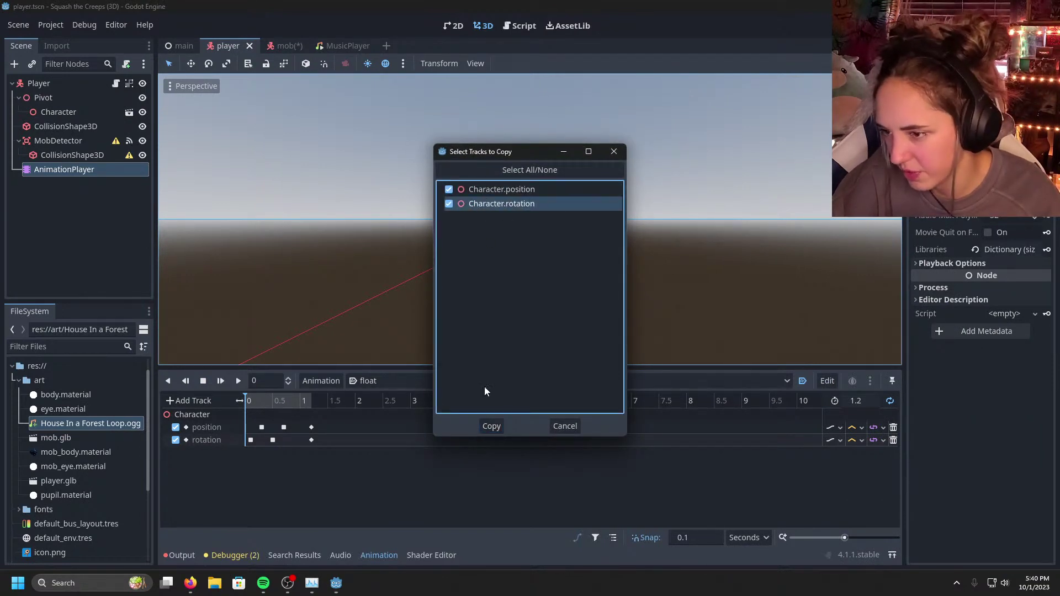
click(490, 426)
Step: Replace the mob scene's position and rotation tracks in mobFloat with the copied float tracks and preview the playback
click(285, 45)
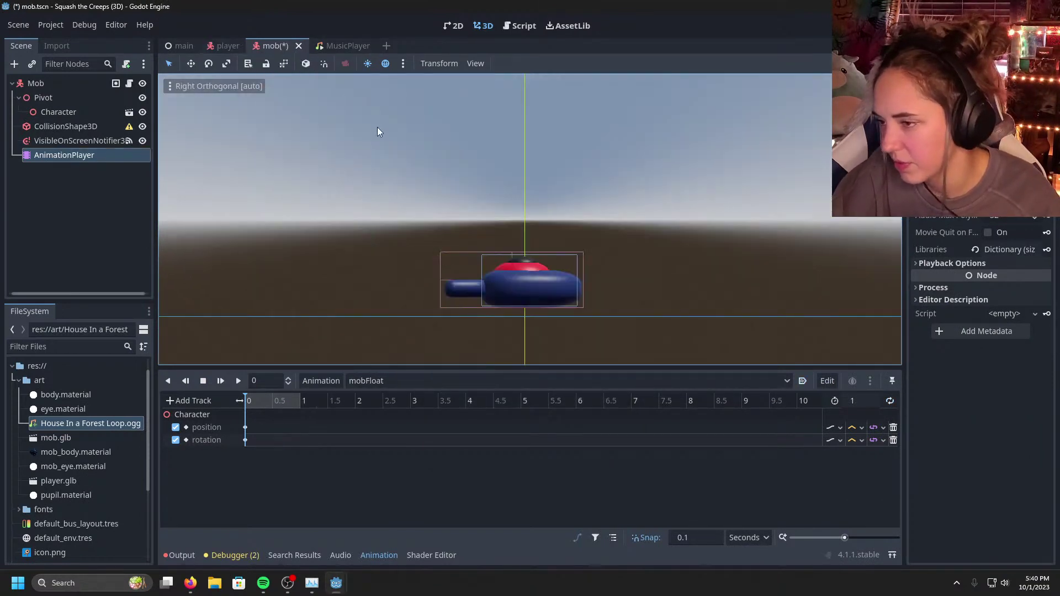
click(893, 427)
click(893, 428)
click(826, 380)
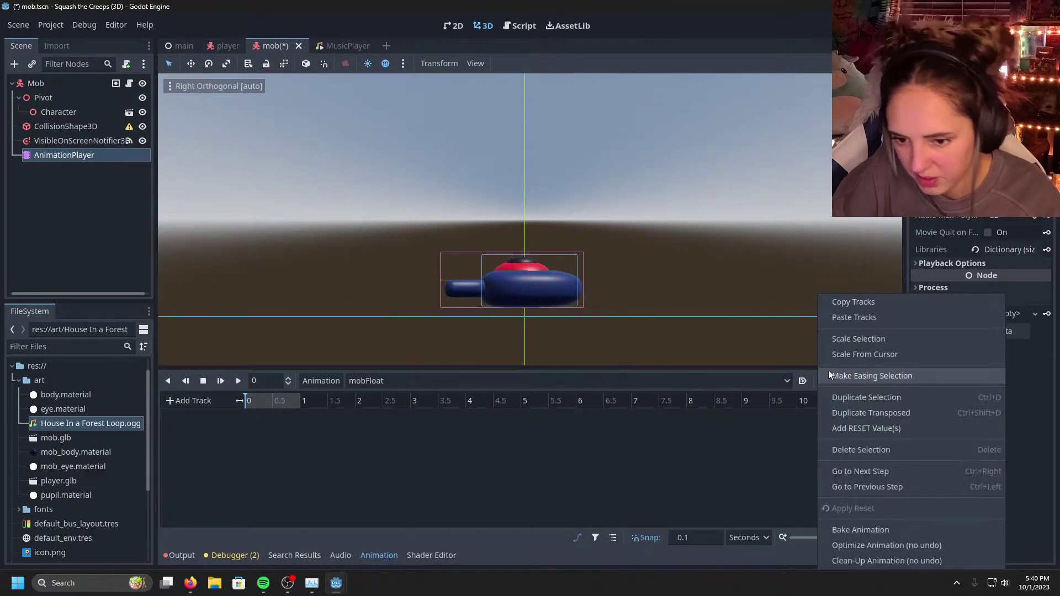
click(854, 317)
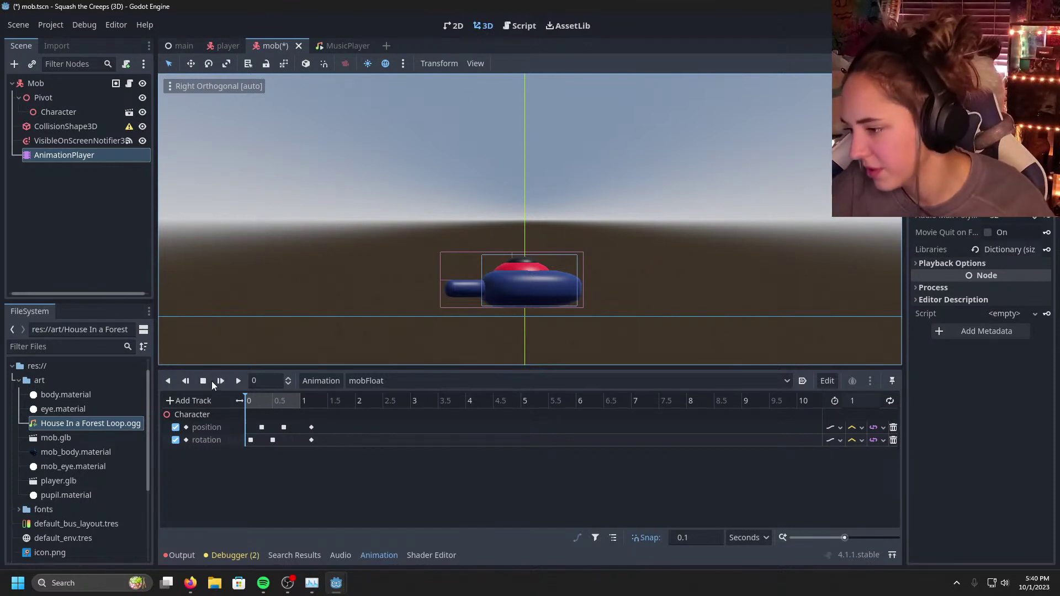
click(237, 382)
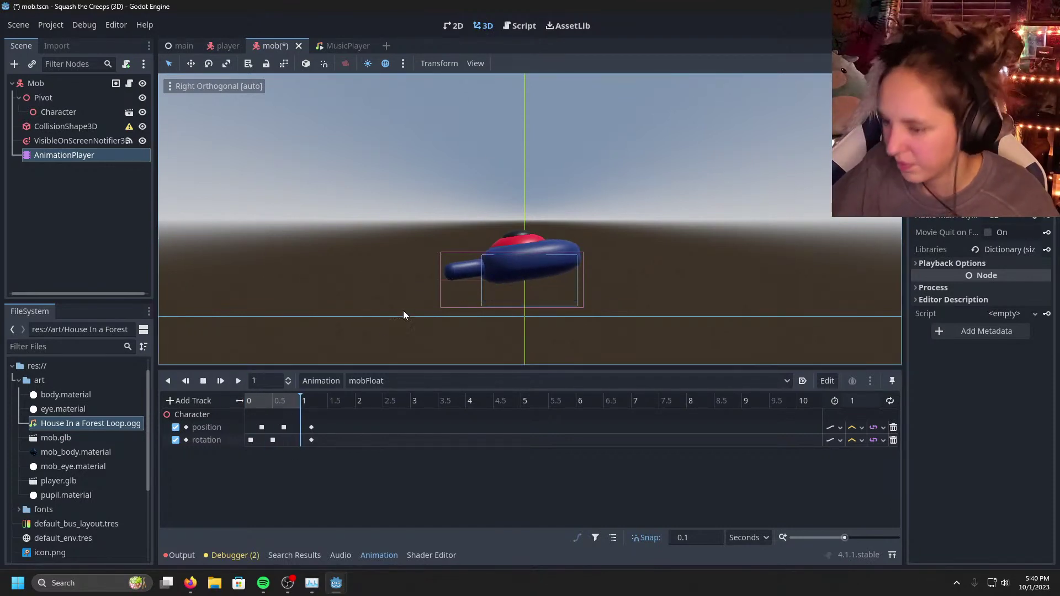
Step: Configure the mobFloat animation with a length of 1.2 seconds, looping and autoplay on load
click(240, 381)
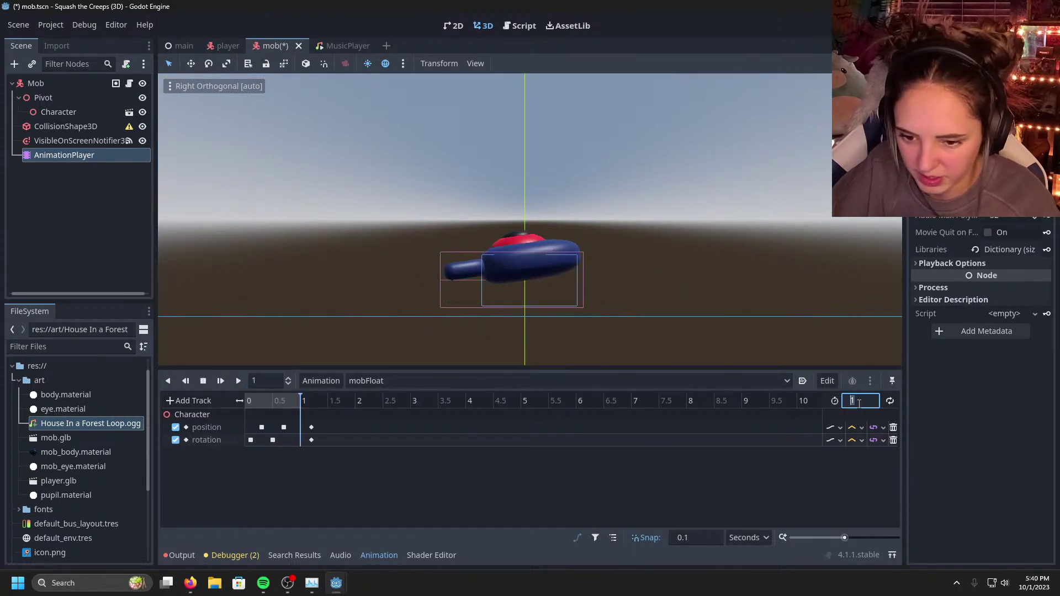
text(1.2)
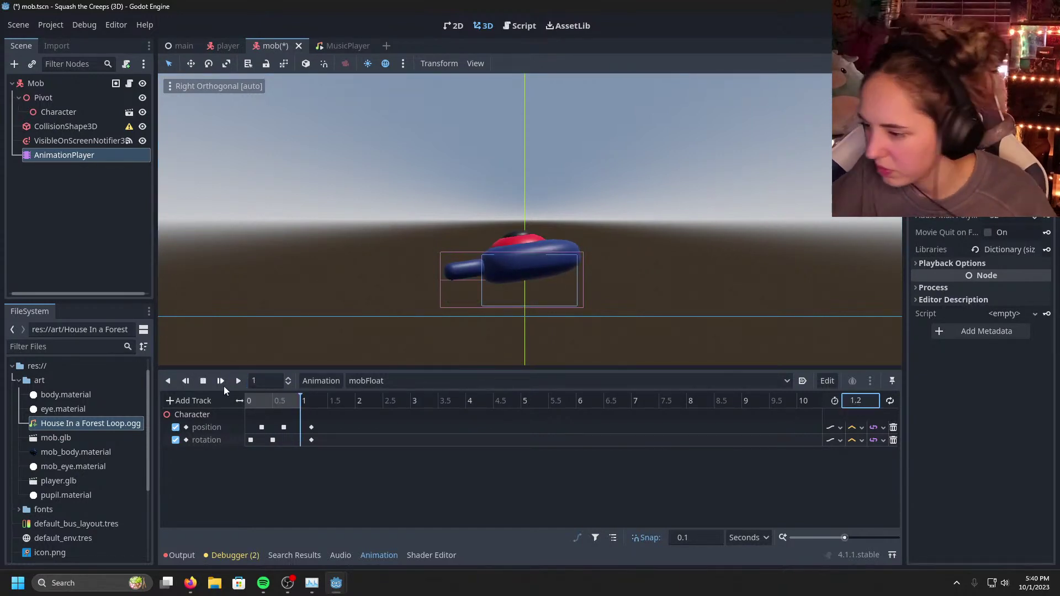
click(237, 381)
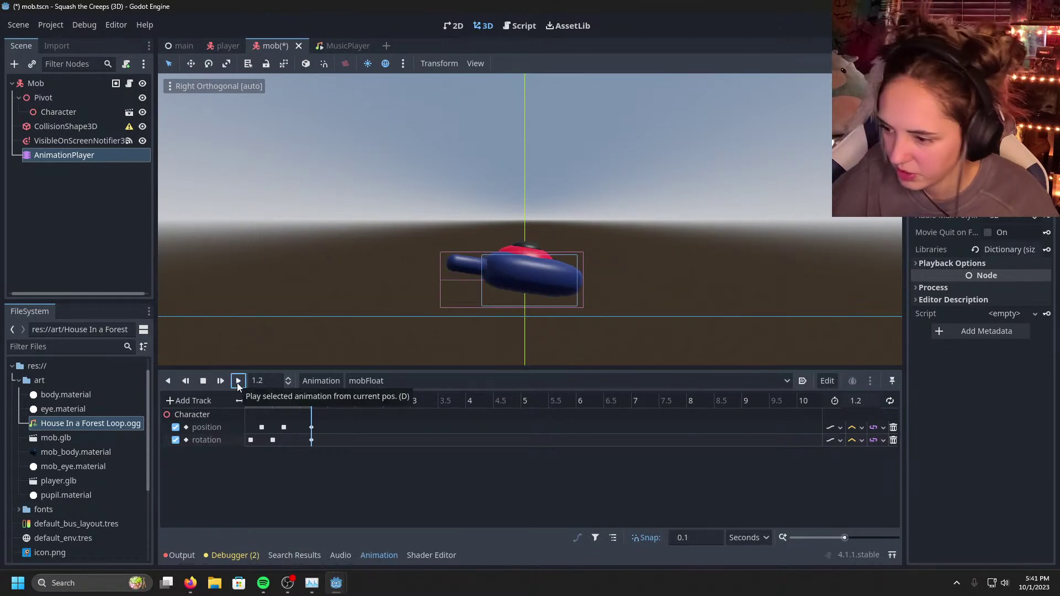
click(238, 382)
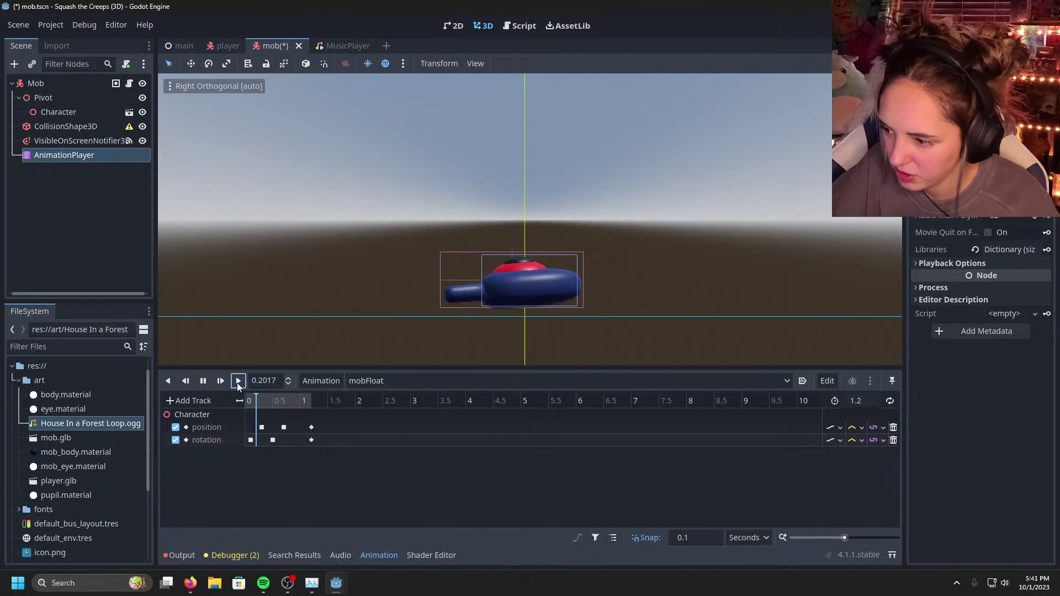
click(889, 402)
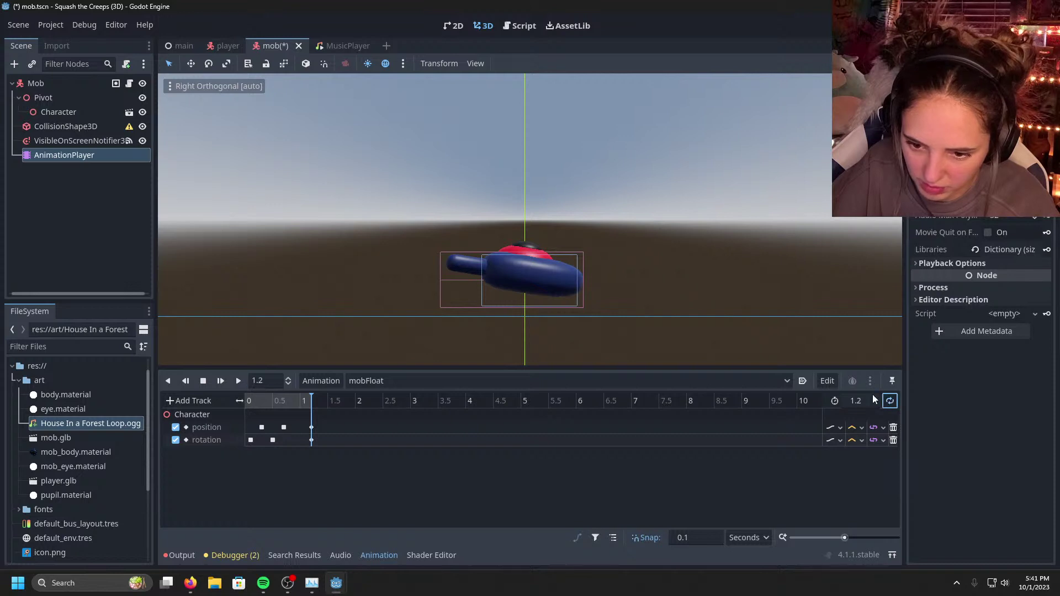
click(801, 382)
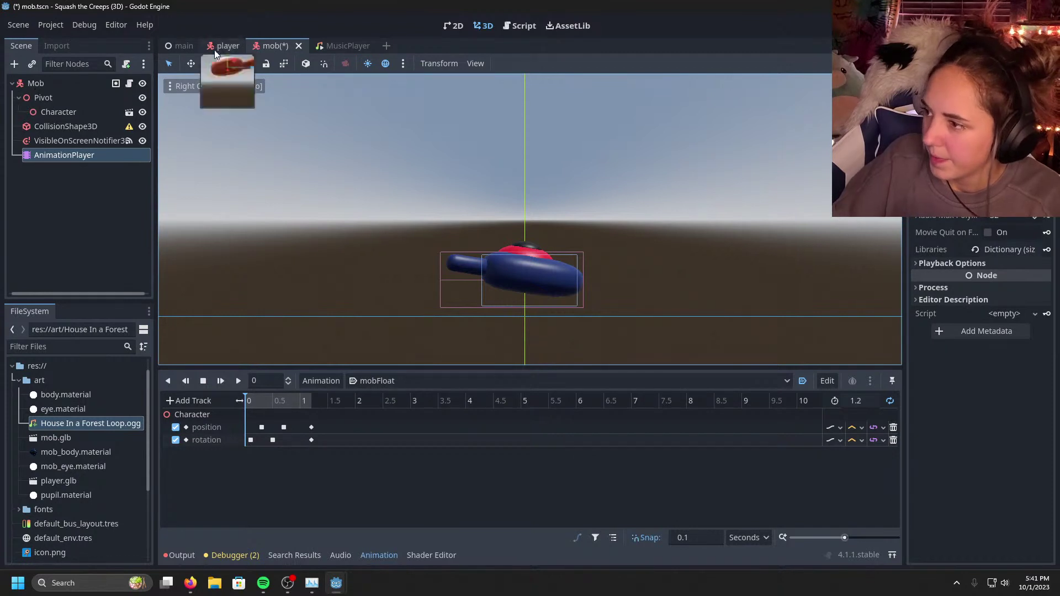
Step: Run the project and steer the player around and onto the mobs to check their floating animation
key(F5)
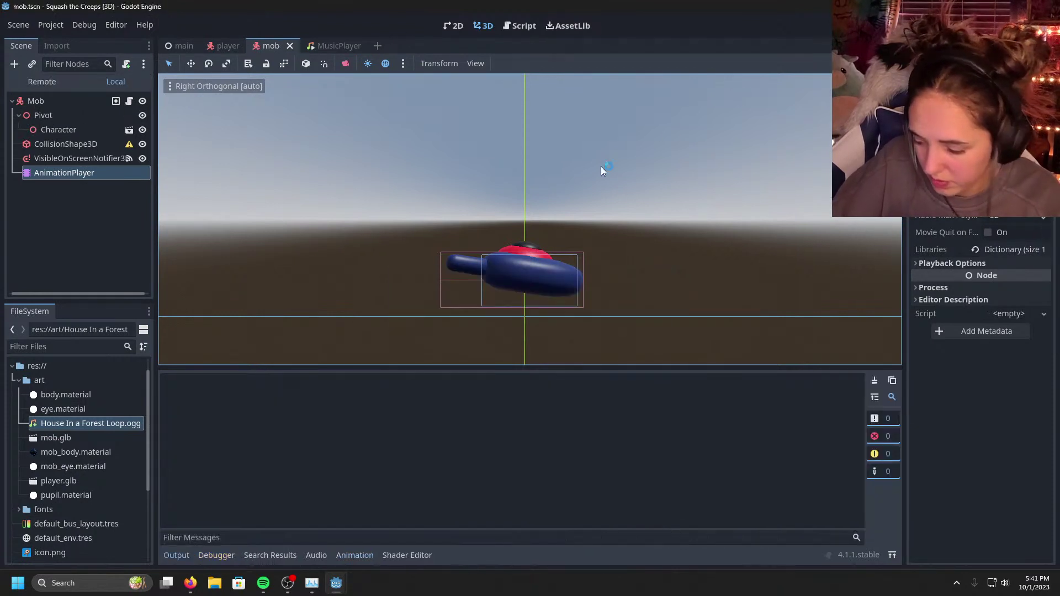
key(a)
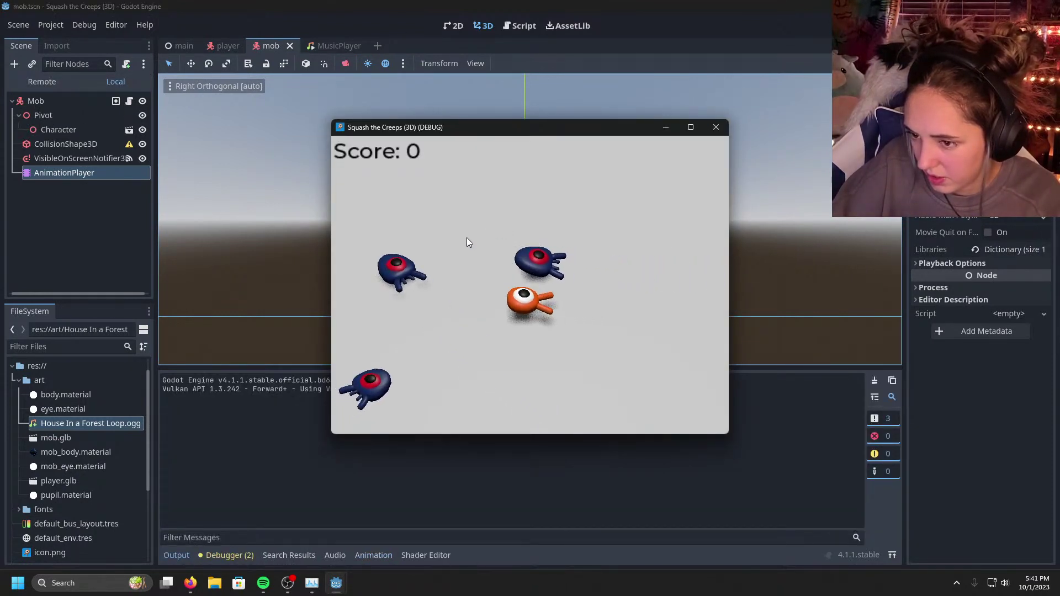
key(s)
key(d)
key(s)
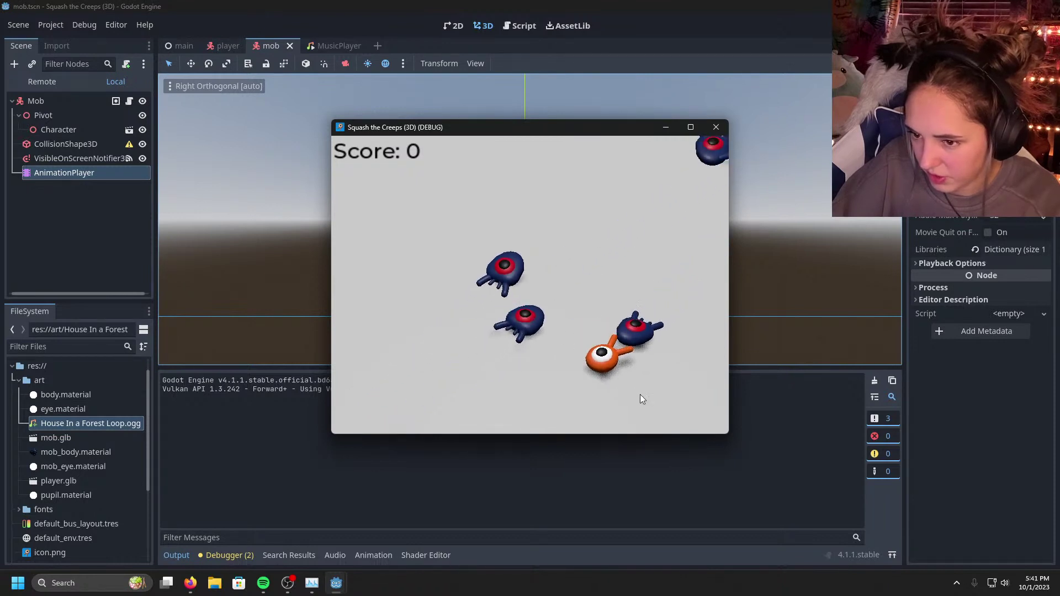
key(a)
key(w)
key(d)
key(w)
key(d)
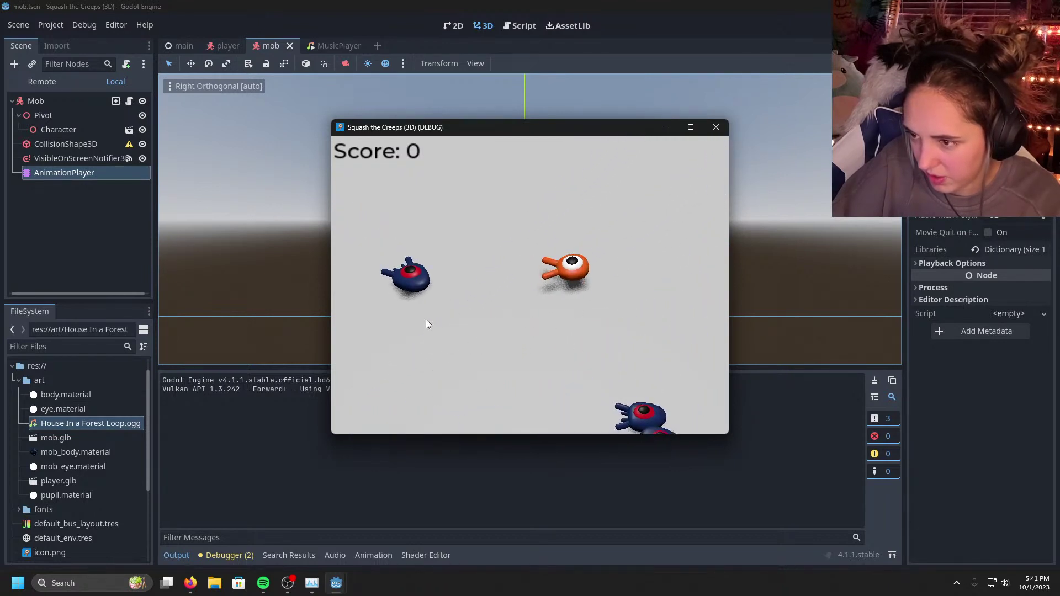
key(d)
key(s)
key(a)
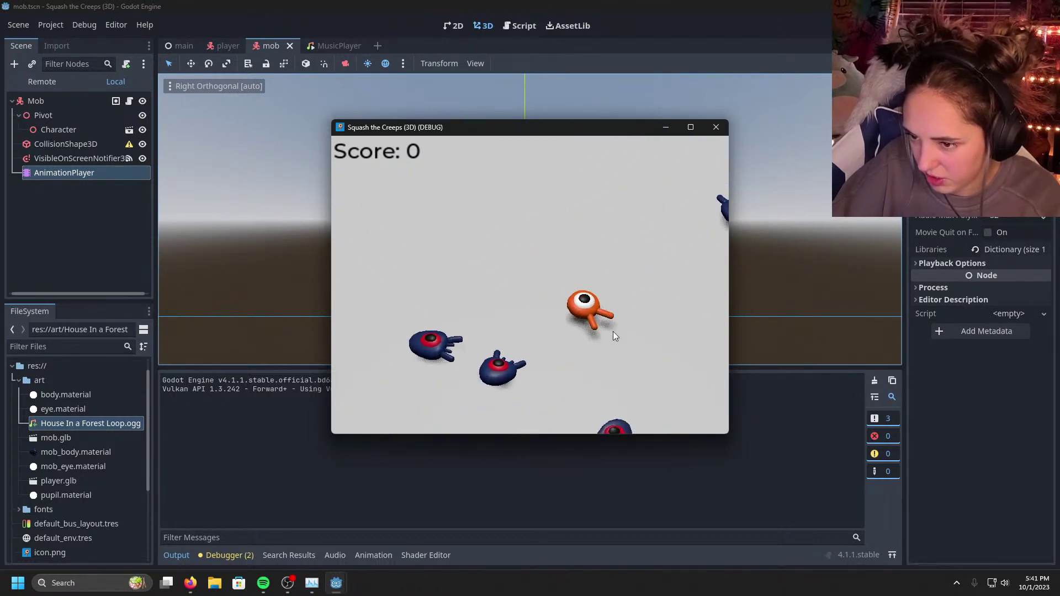
key(w)
key(d)
key(a)
key(s)
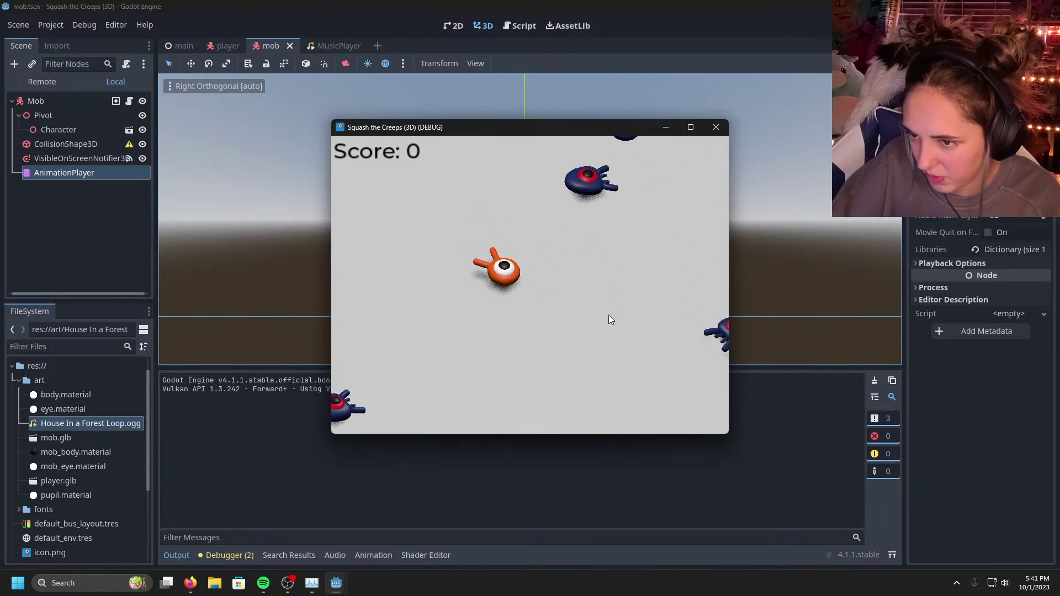
key(d)
key(a)
key(s)
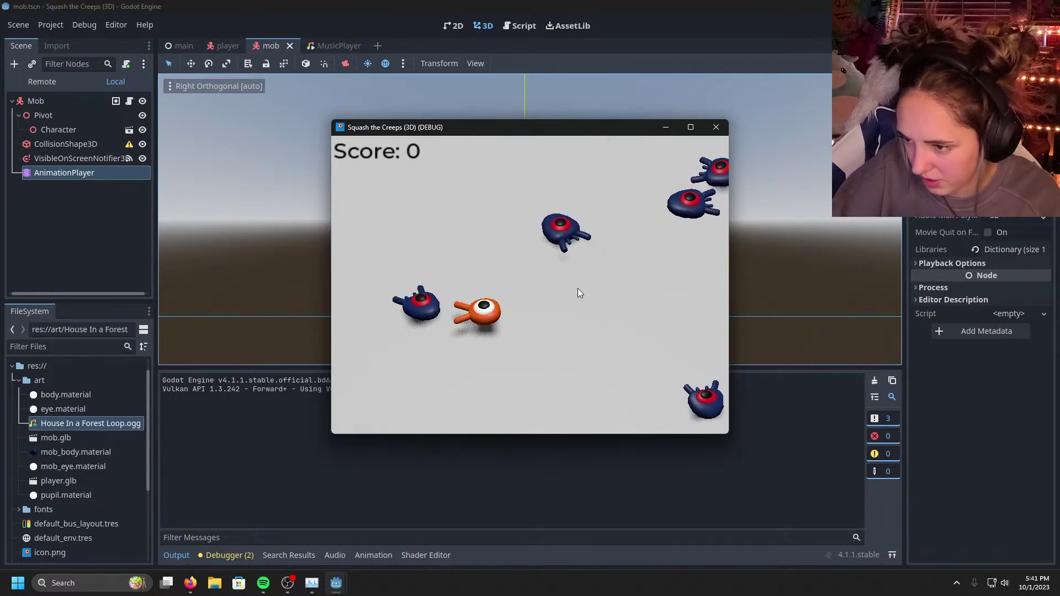
key(d)
key(a)
key(w)
key(s)
key(d)
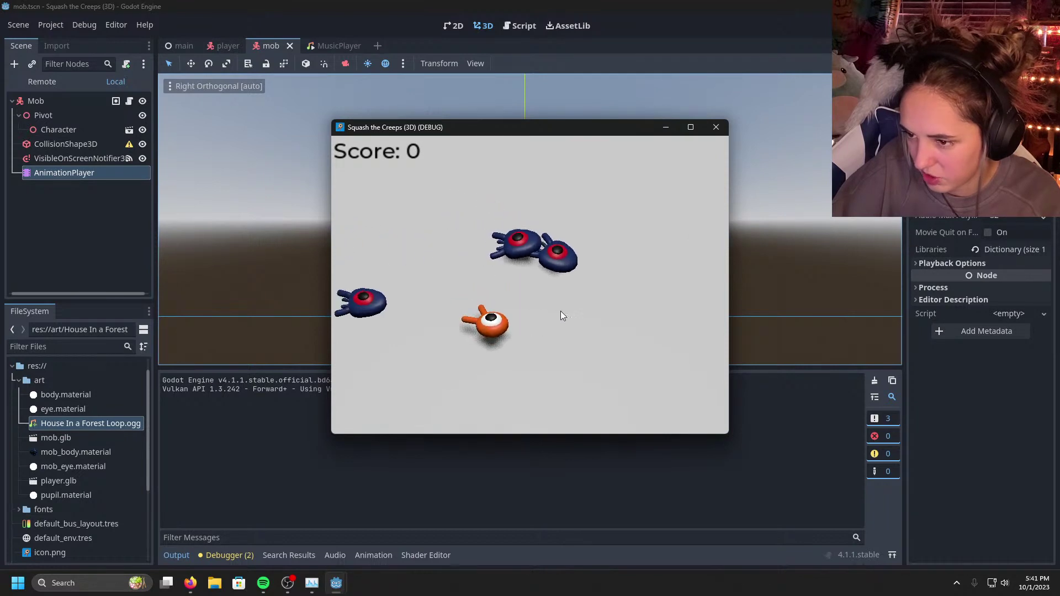
key(w)
key(space)
key(a)
key(d)
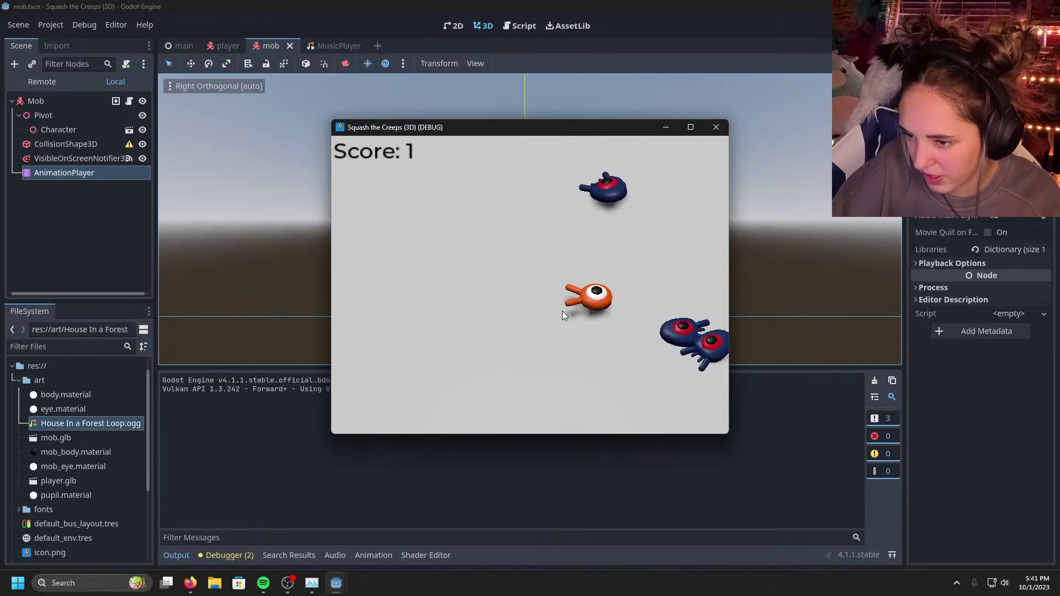
key(w)
key(a)
key(space)
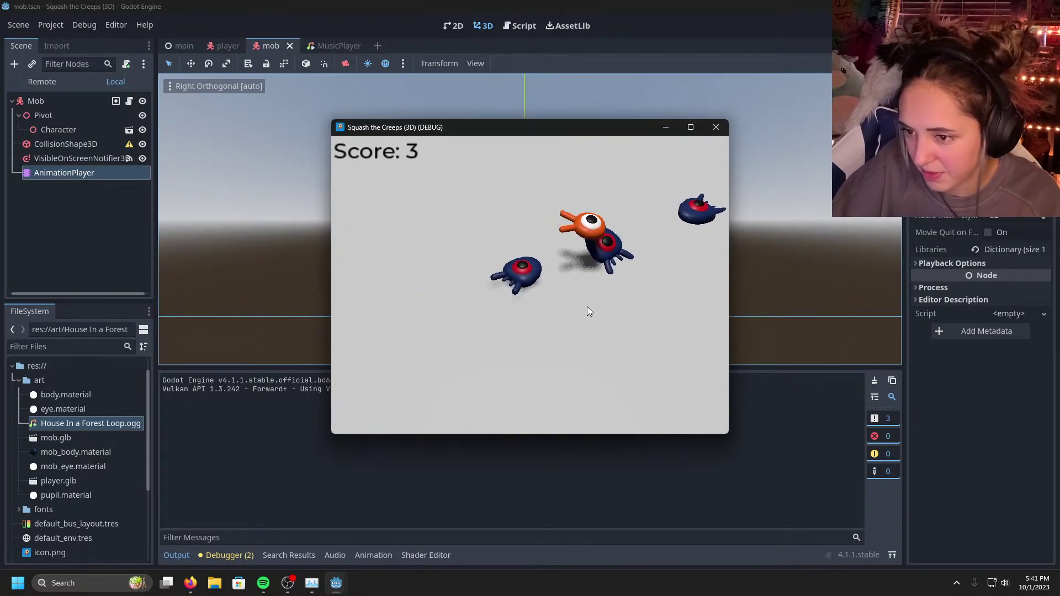
Step: Restart the game to test jumping on the floating mobs again, and close the game window
key(Return)
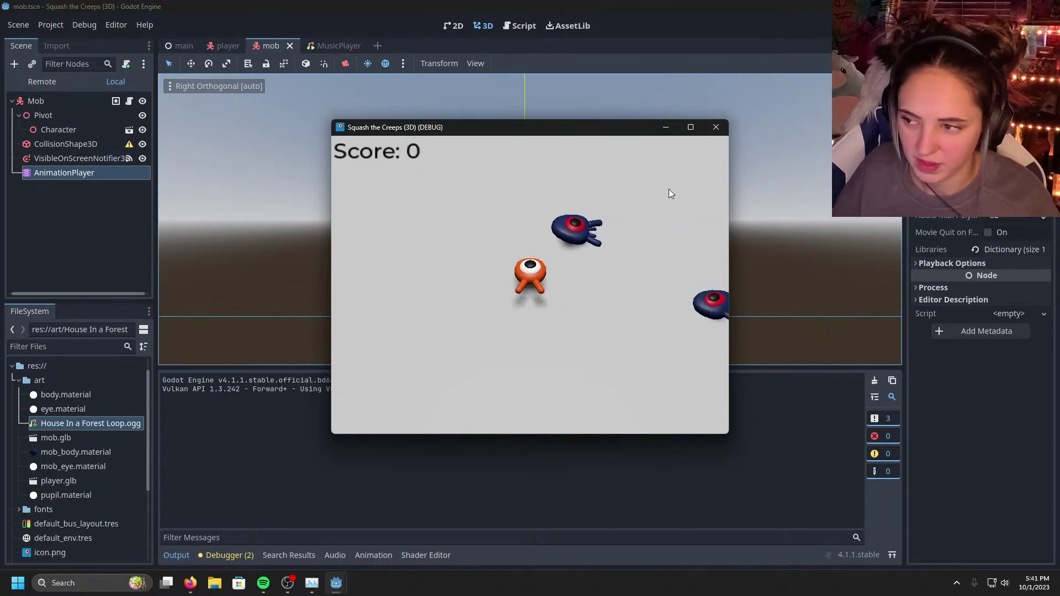
key(Return)
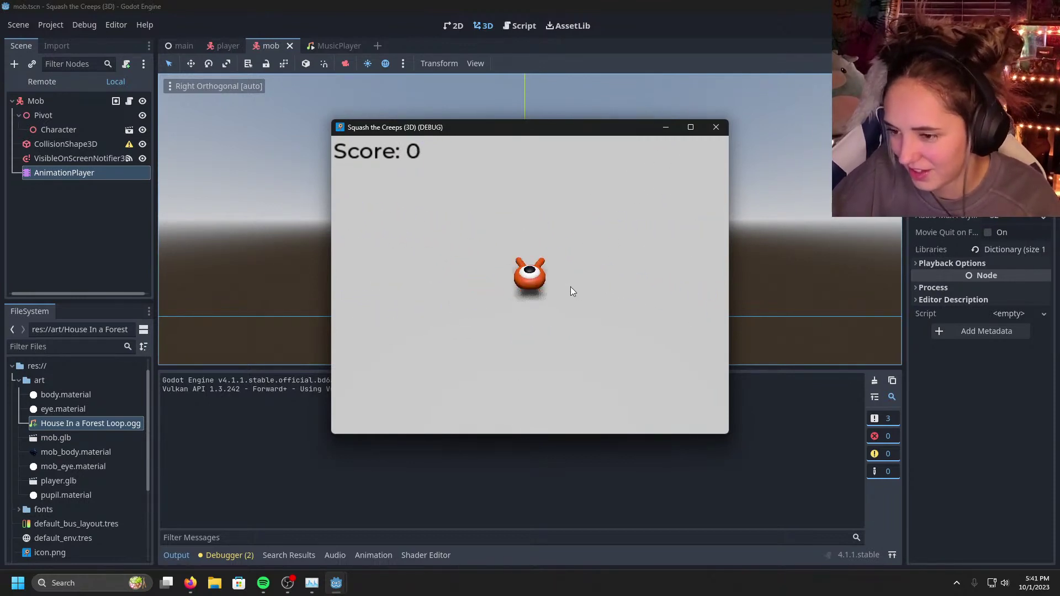
key(d)
key(a)
key(space)
key(d)
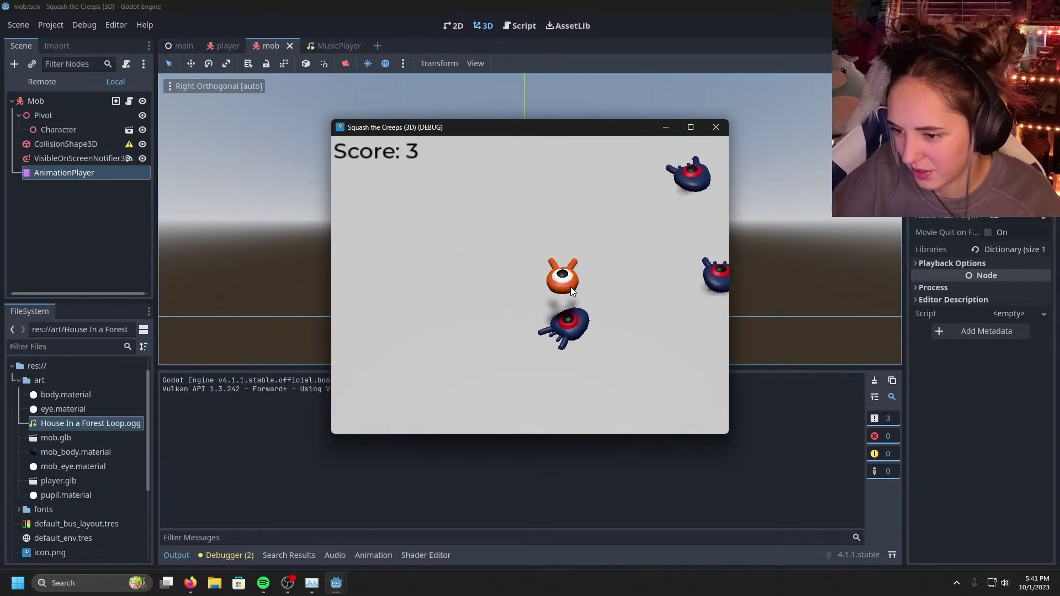
key(a)
key(a)
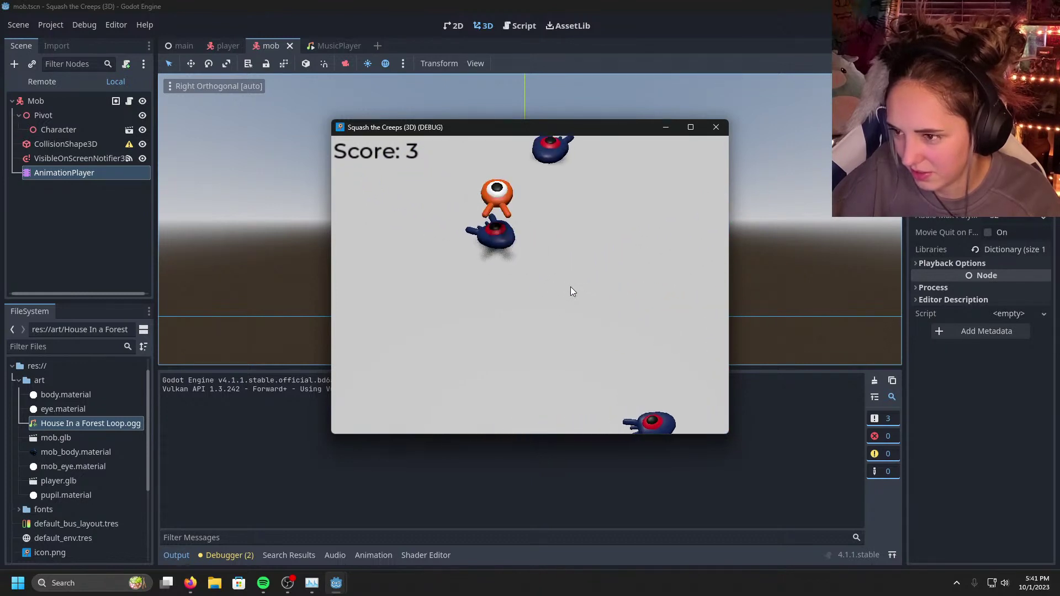
key(d)
key(space)
key(a)
key(w)
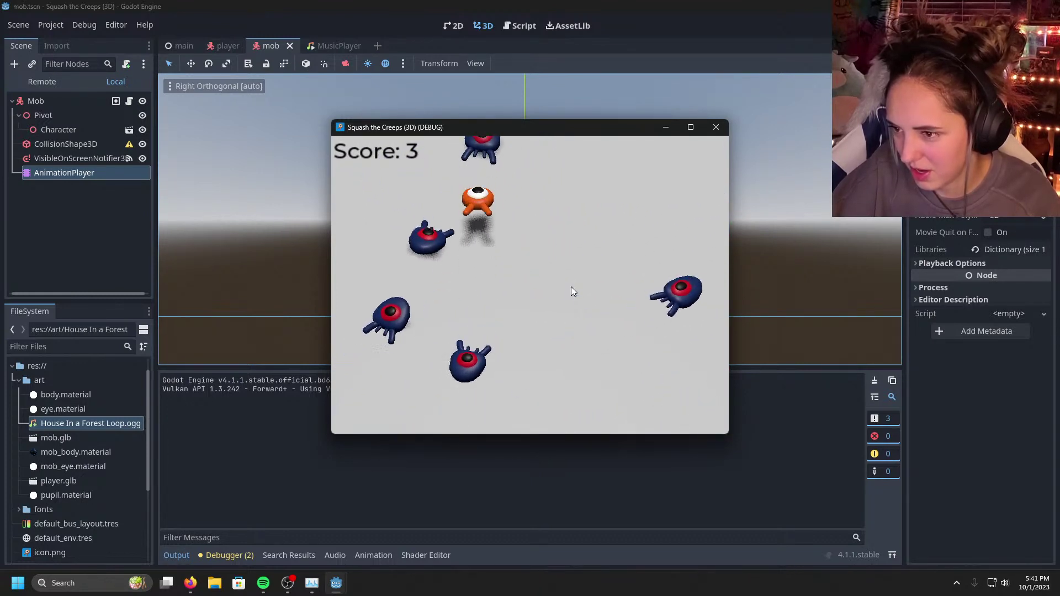
key(d)
key(space)
key(a)
key(w)
key(d)
key(w)
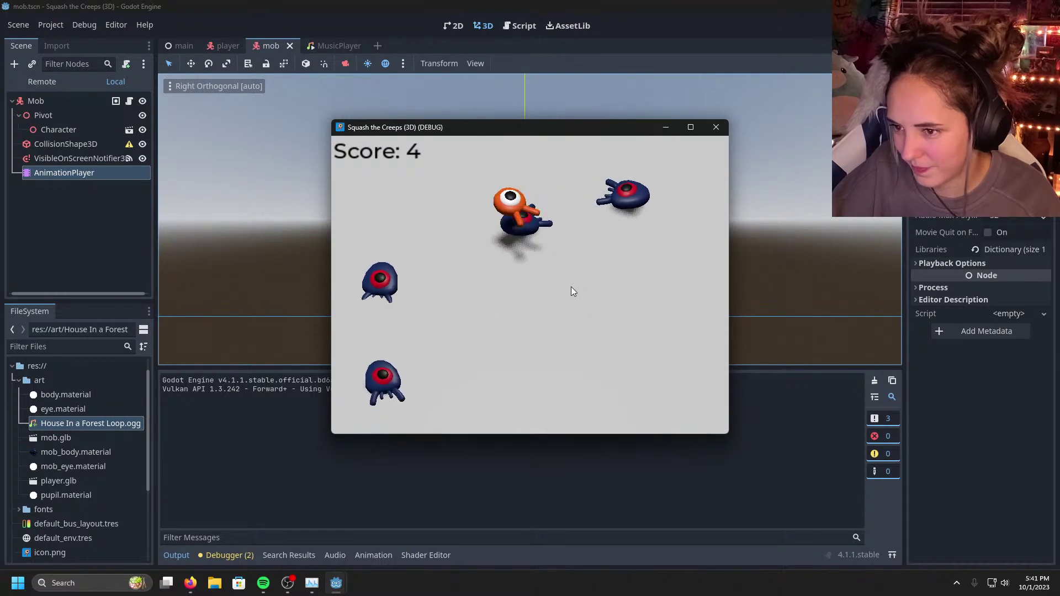
key(Return)
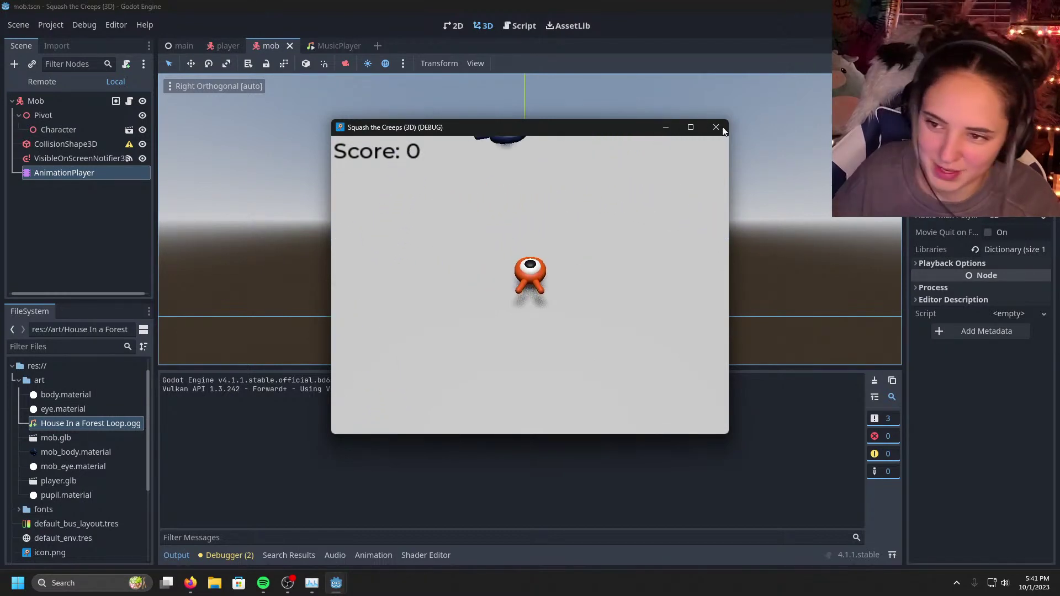
click(716, 127)
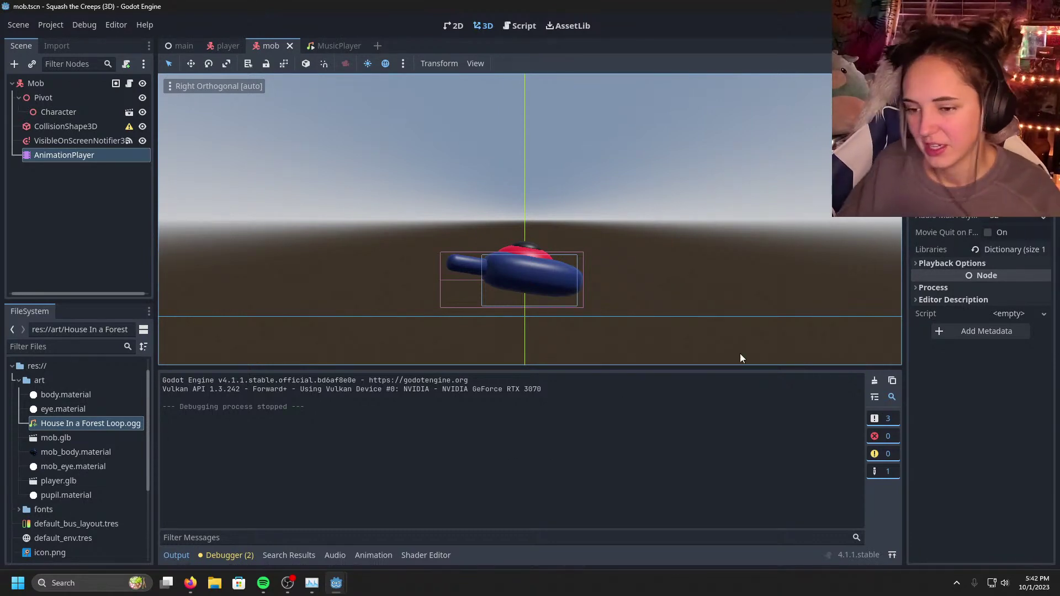
scroll(511, 225, down, 1)
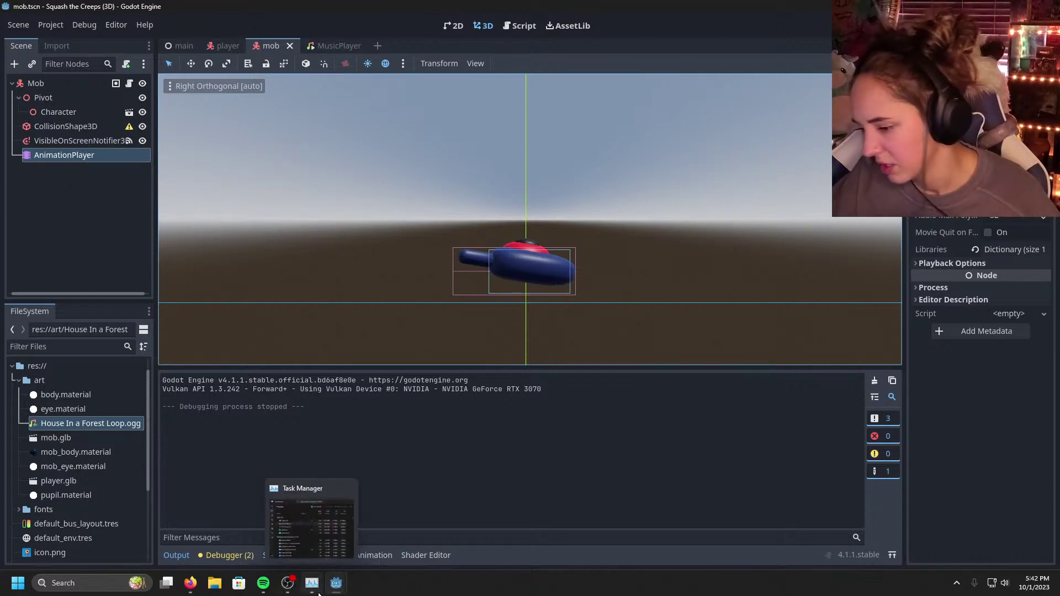
Step: Switch to the script editor and insert blank lines after the rotated velocity line in the initialize function of Mob.gd
mouse_move(338, 587)
click(395, 524)
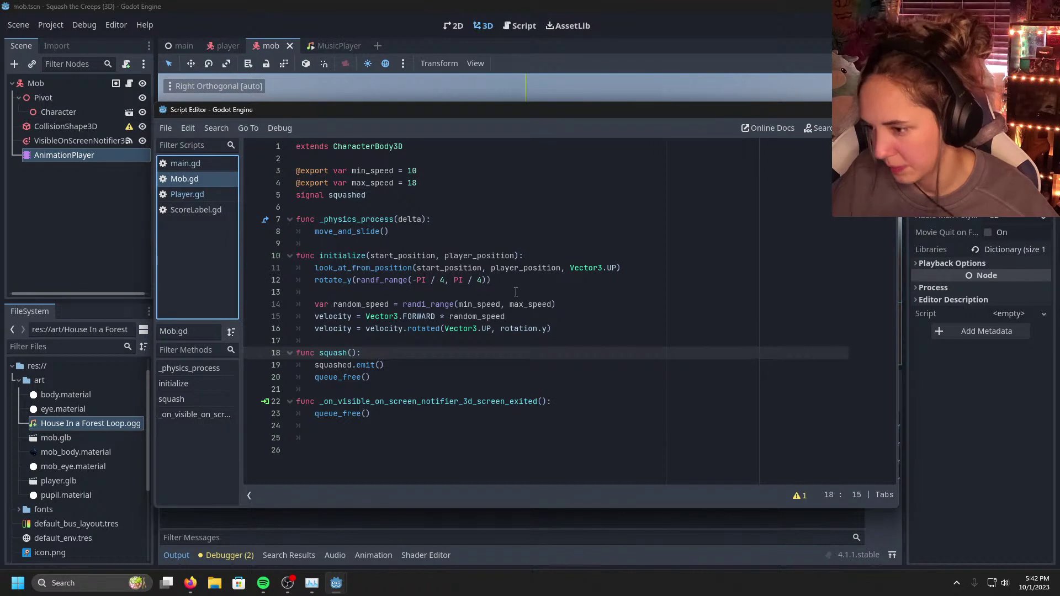
click(571, 334)
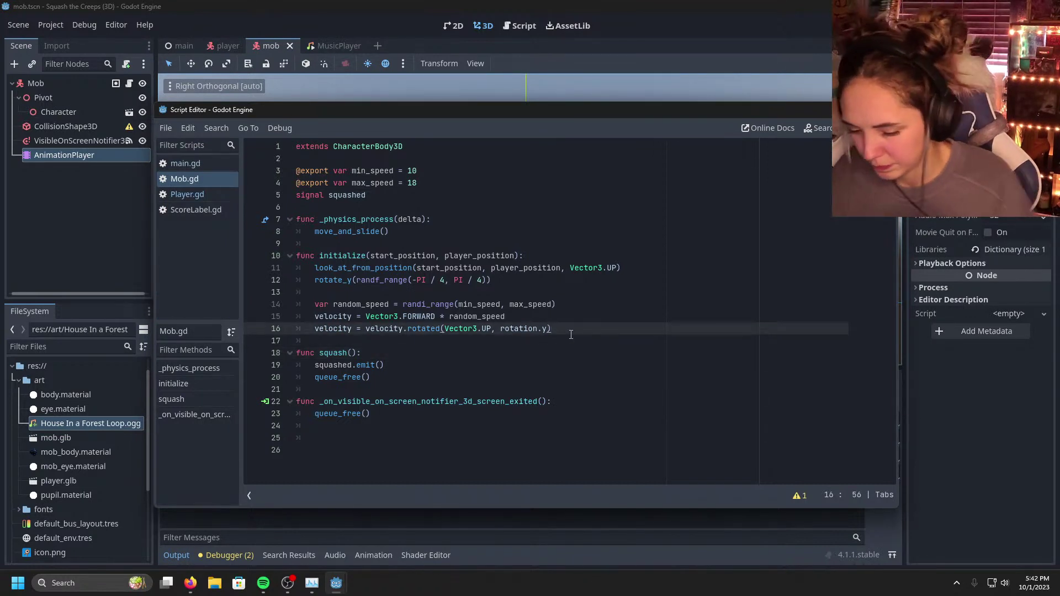
key(Return)
key(Return)
key(BackSpace)
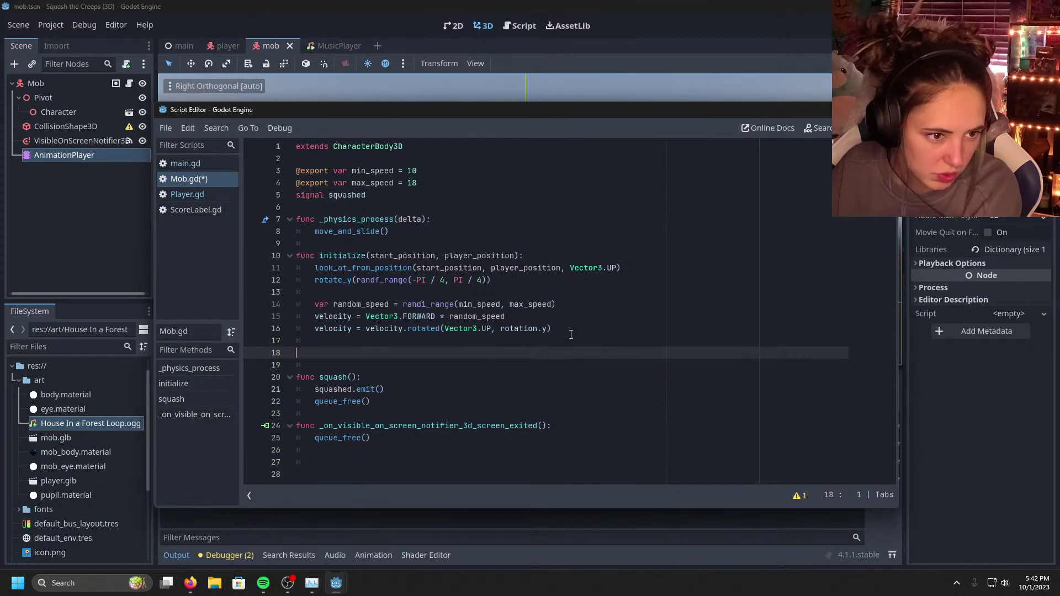
key(BackSpace)
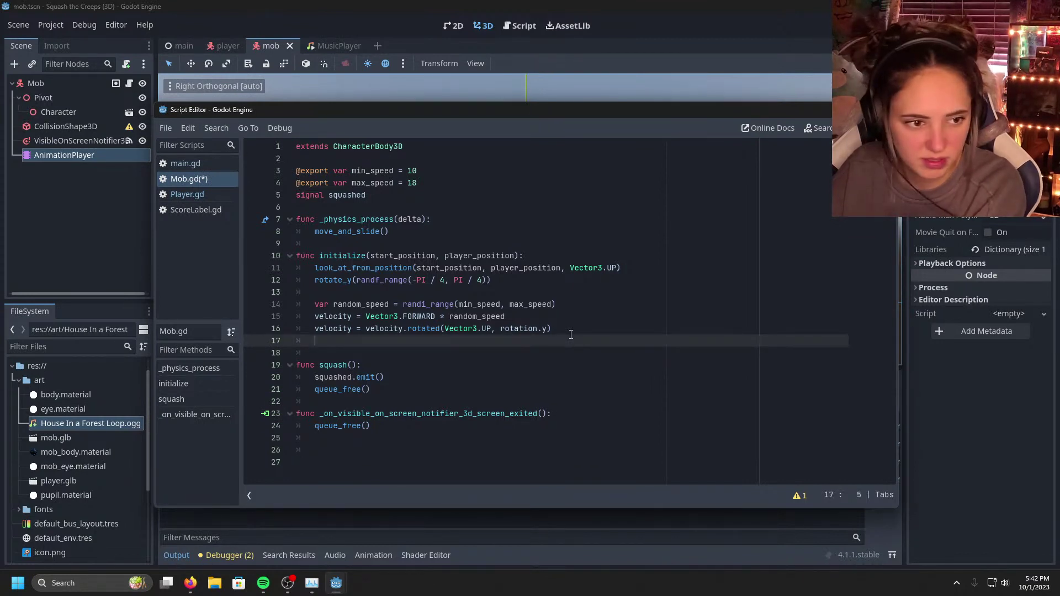
key(Return)
Step: Add the line $AnimationPlayer.speed_scale = random_speed / min_speed at the end of Mob.gd's initialize function and save the script
text($)
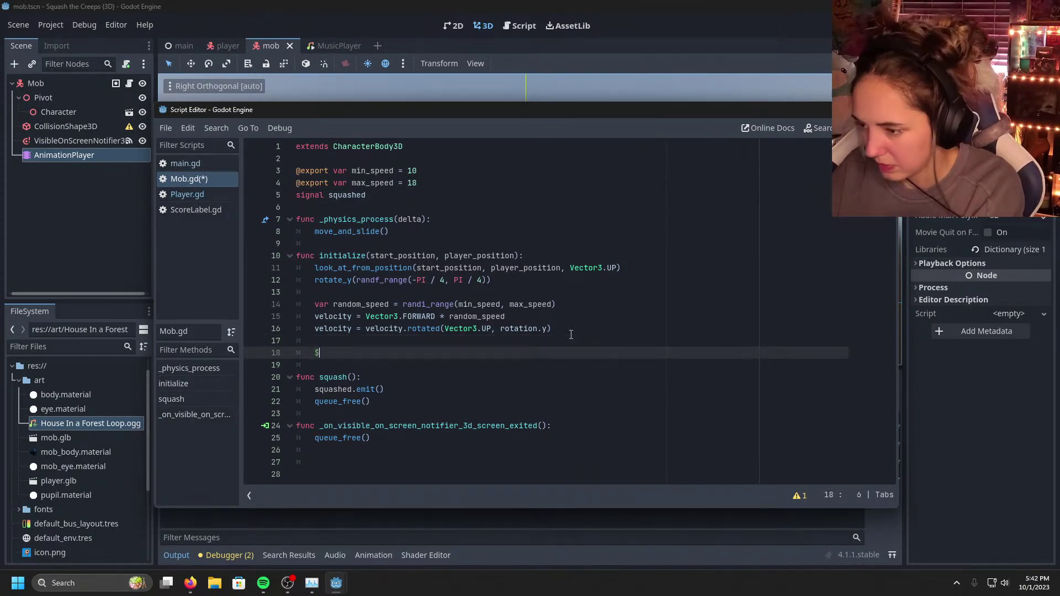
text(AnimationPlayer)
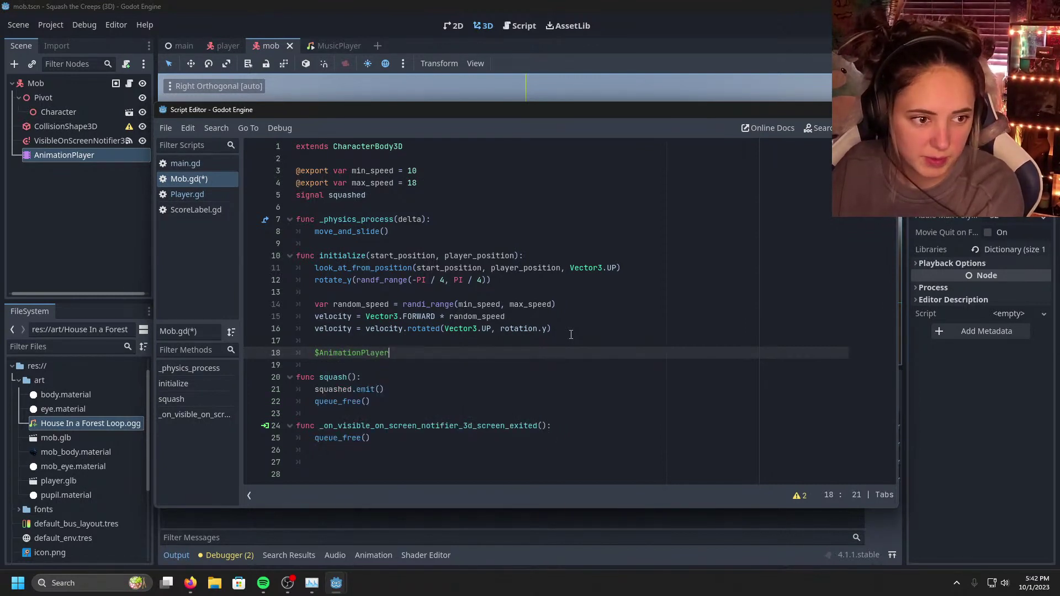
text(.spped)
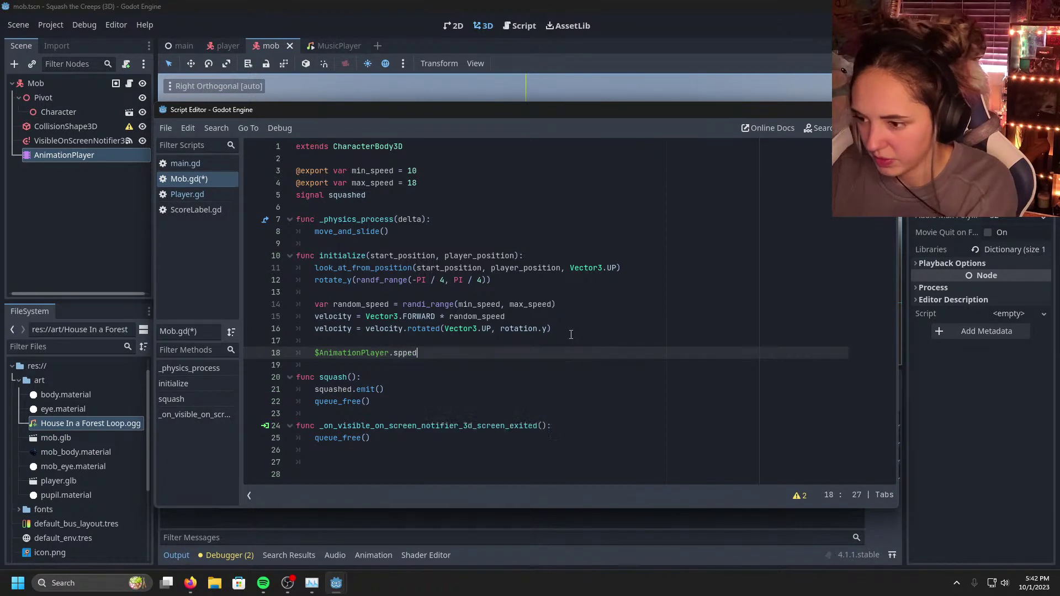
key(BackSpace)
key(BackSpace)
key(BackSpace)
text(eed)
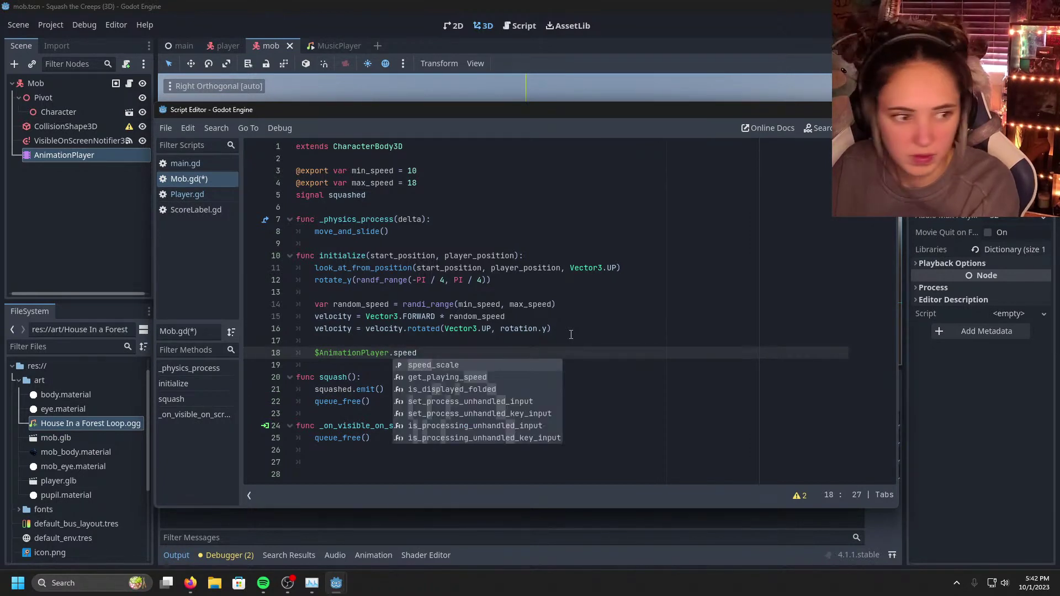
text(_scale)
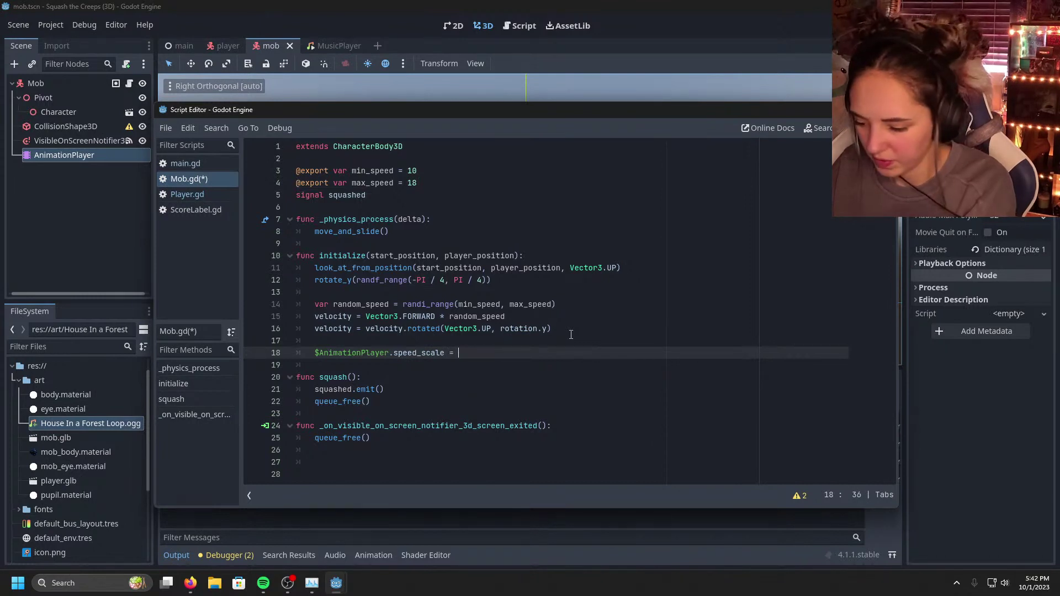
text( = ran)
key(Return)
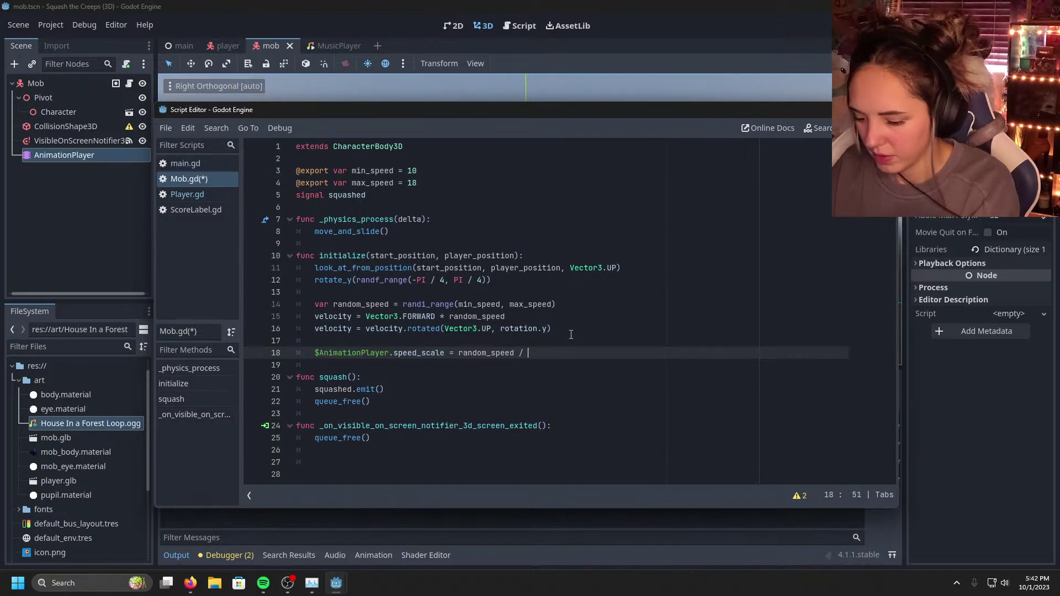
text(/ min)
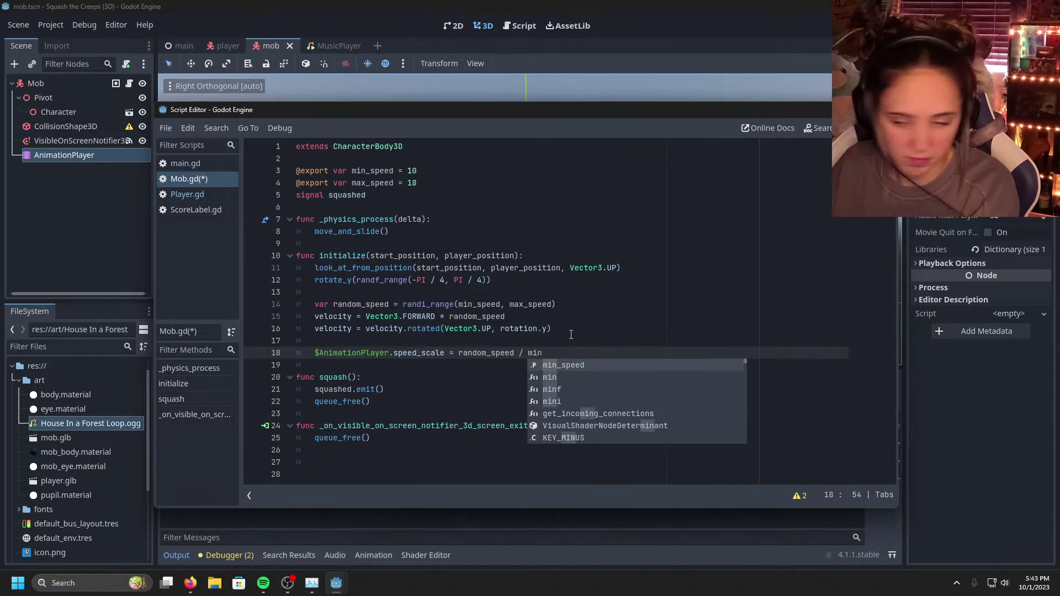
key(Return)
key(ctrl+s)
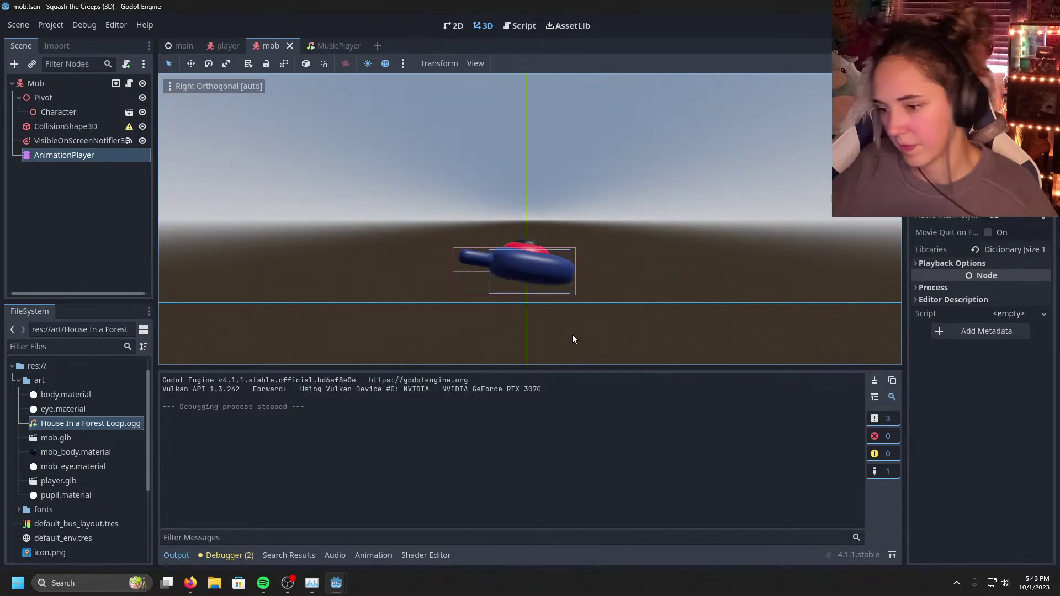
Step: Run the project and steer the player among the mobs to check their speed-scaled float animation
click(906, 25)
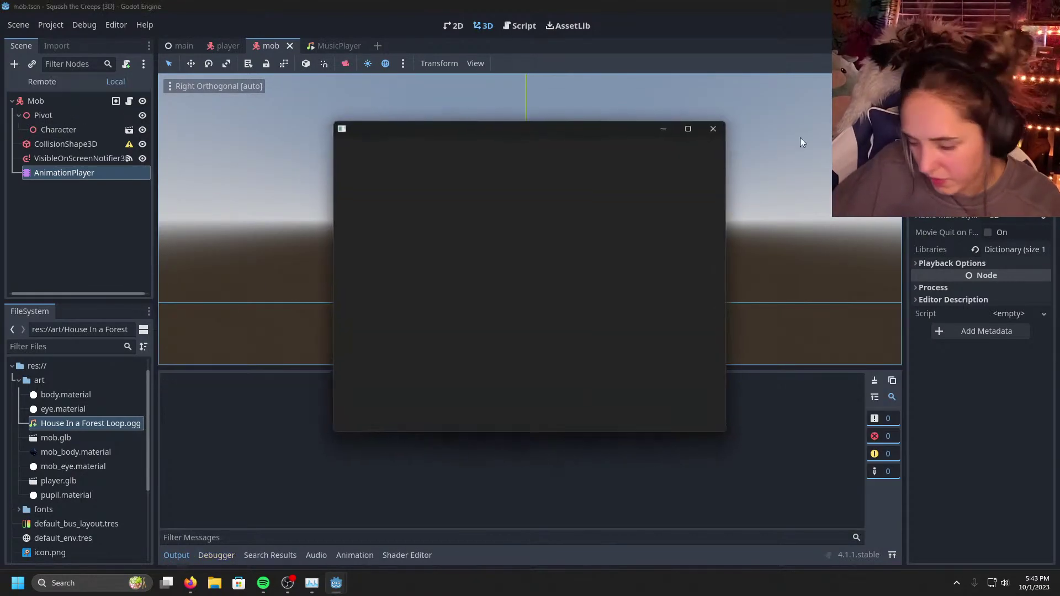
key(Right)
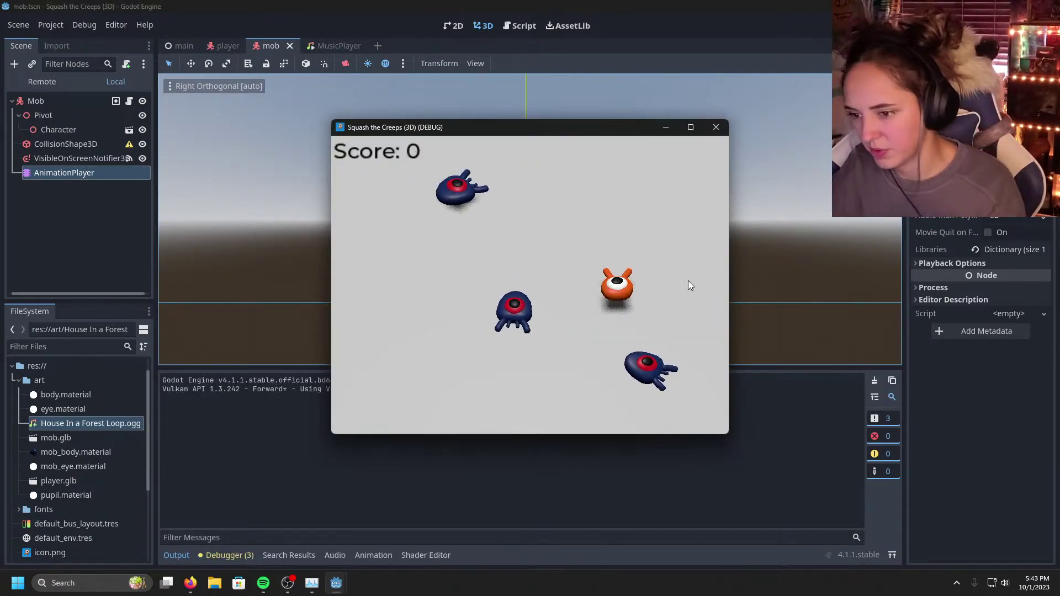
key(Up)
key(Left)
key(Right)
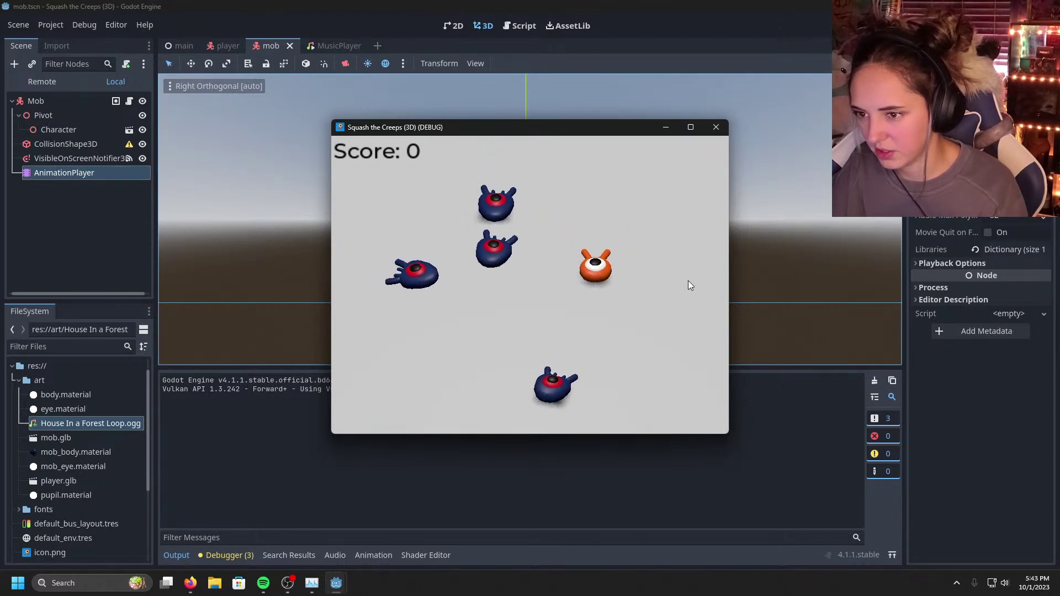
key(Down)
key(Up)
key(Down)
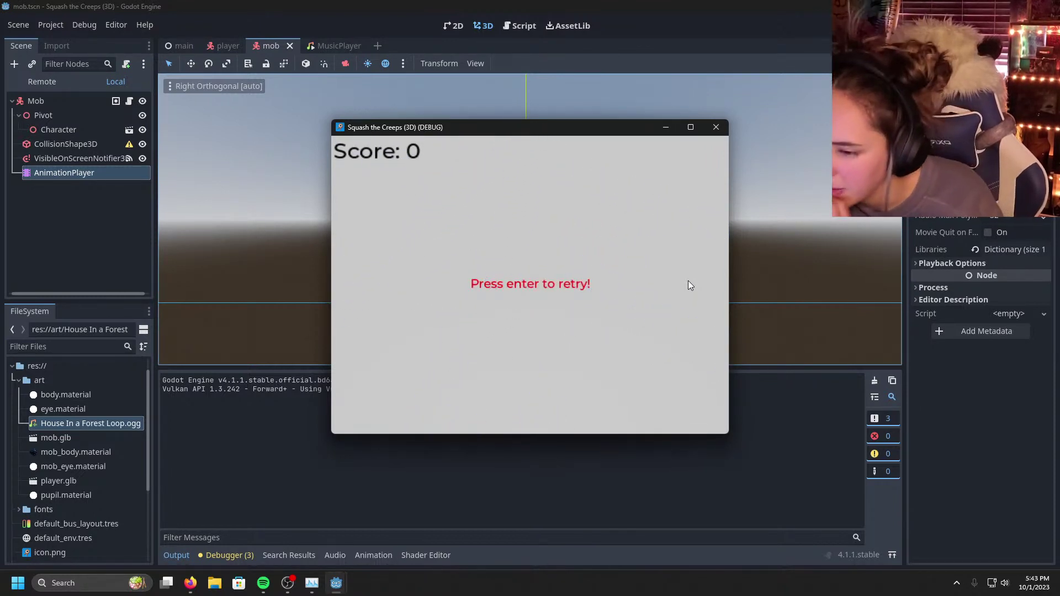
Step: Retry the game, steer the player in all directions to compare the player and mob animations, and close the game window
key(Return)
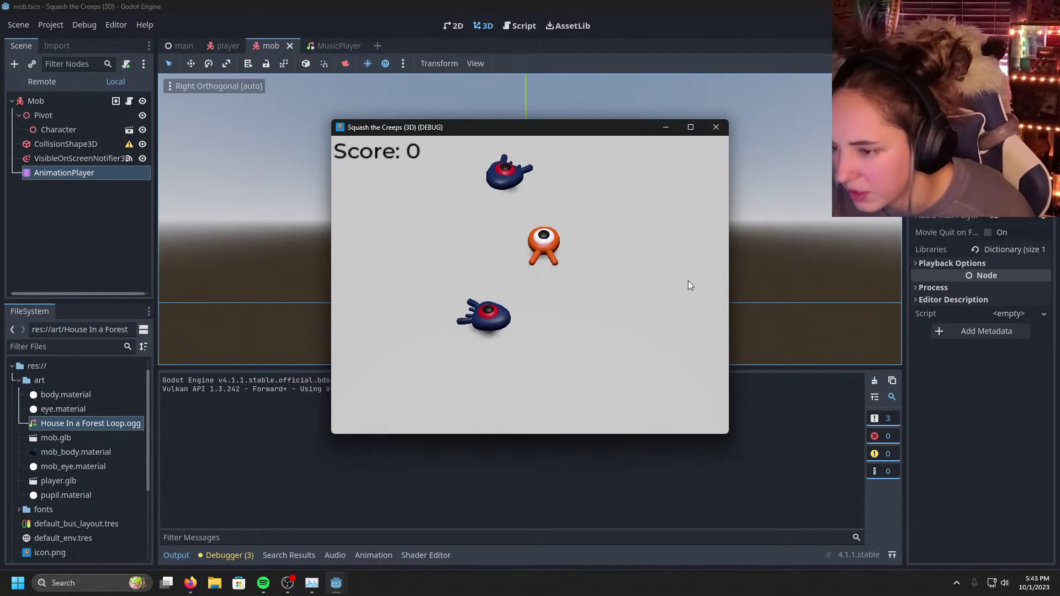
key(Down)
key(Left)
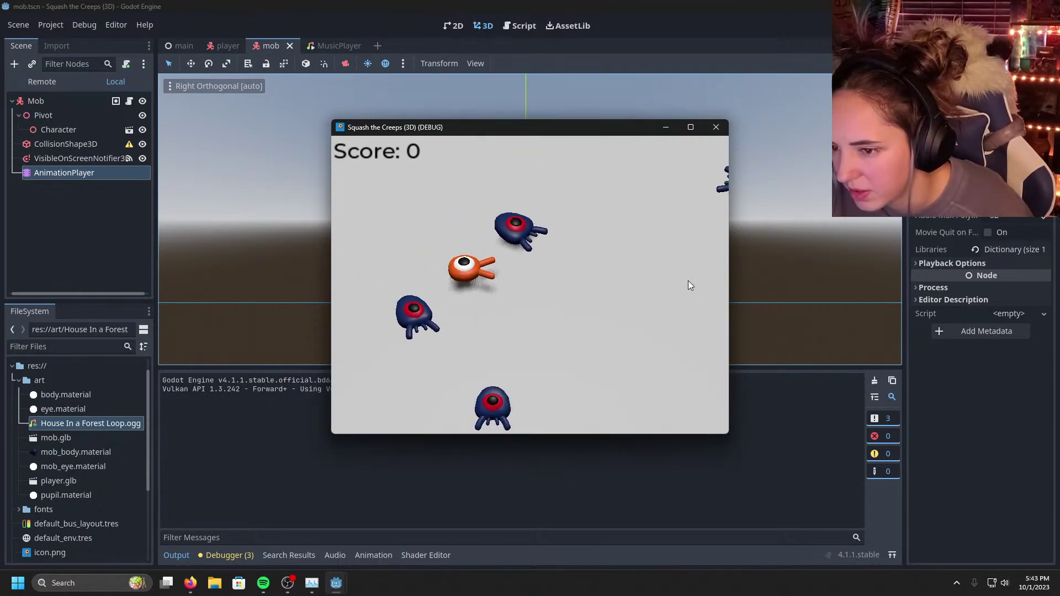
key(Right)
key(Left)
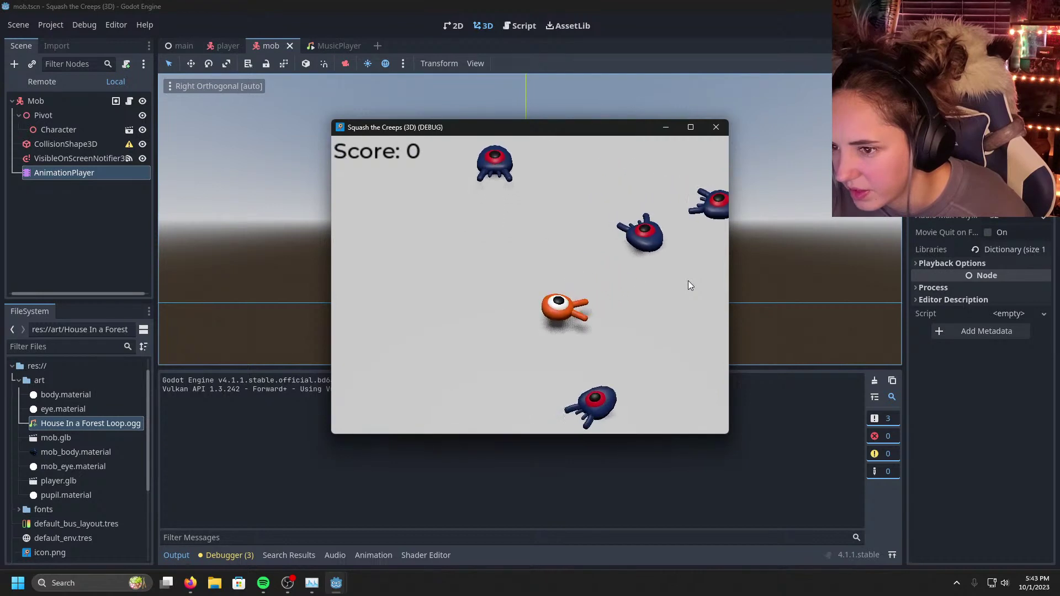
key(Down)
key(Up)
key(Left)
key(Down)
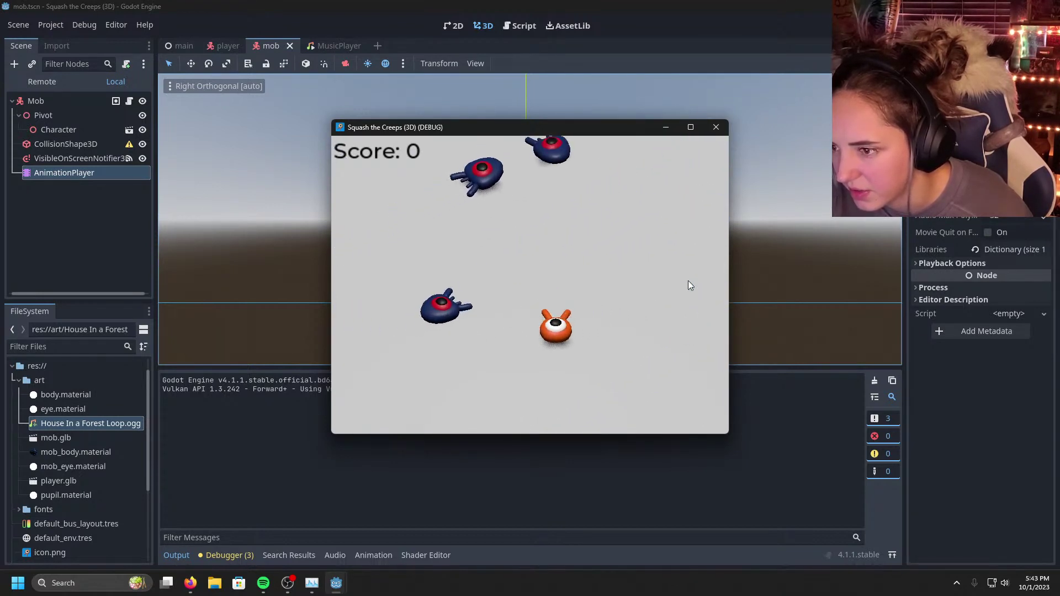
key(Up)
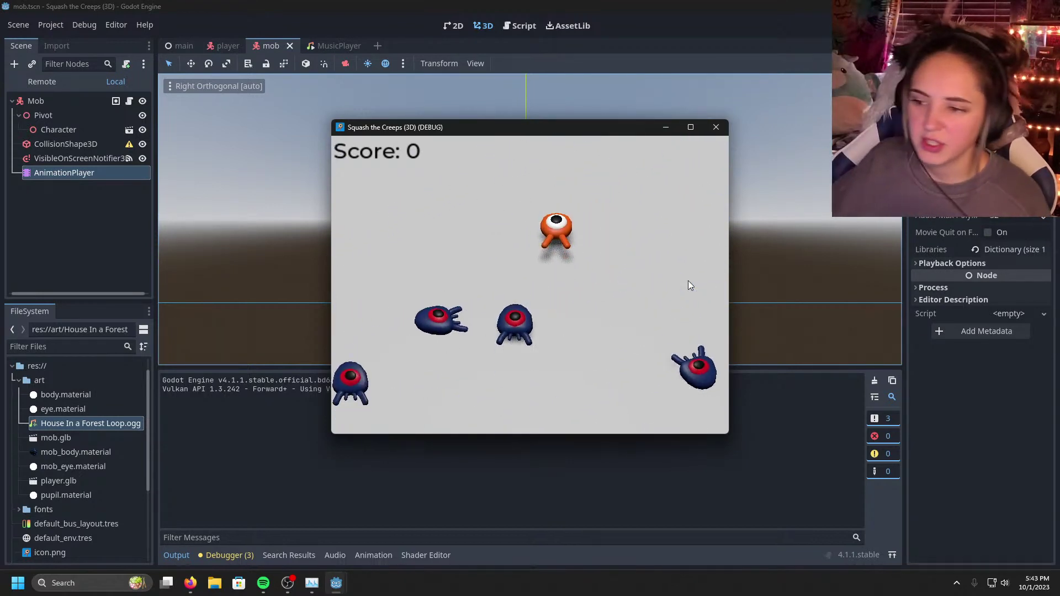
key(Right)
key(Down)
key(Left)
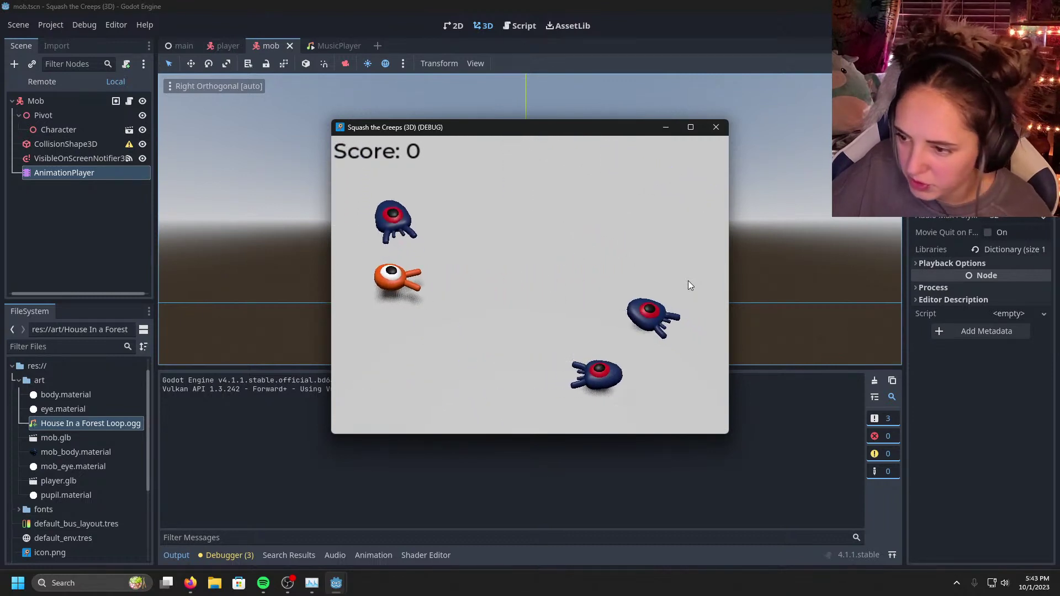
key(Right)
key(Right)
key(Up)
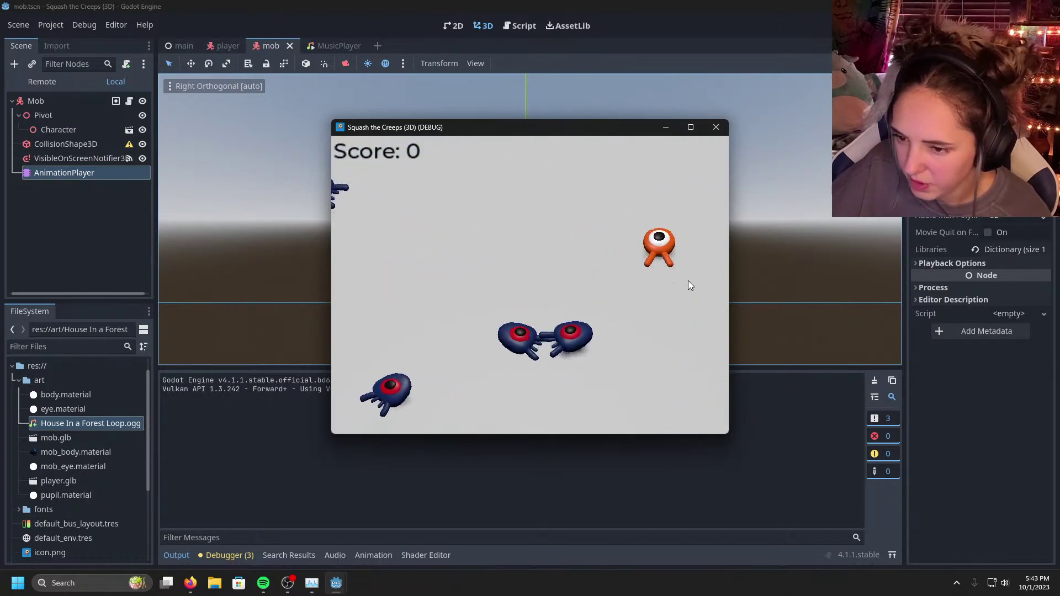
key(Return)
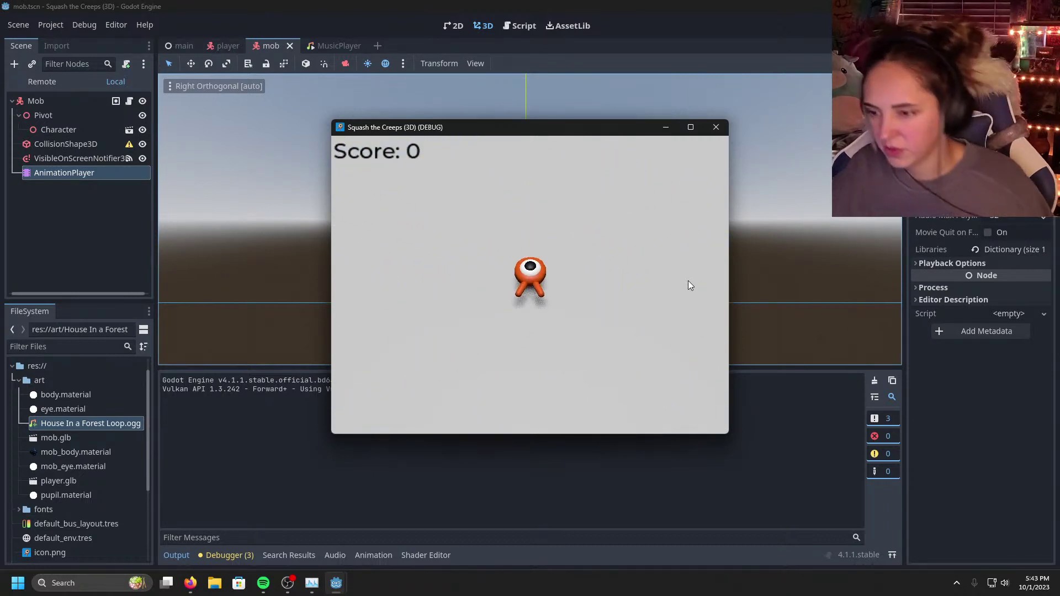
click(716, 127)
Step: In Player.gd, set the $AnimationPlayer.speed_scale value used when direction is not Vector3.ZERO to 0
mouse_move(335, 583)
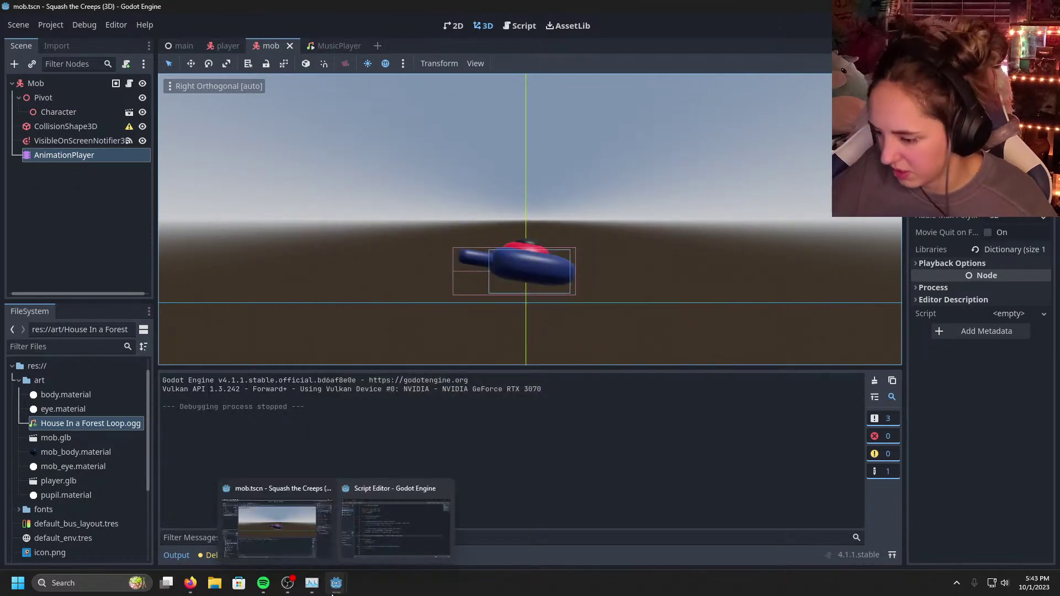
click(409, 524)
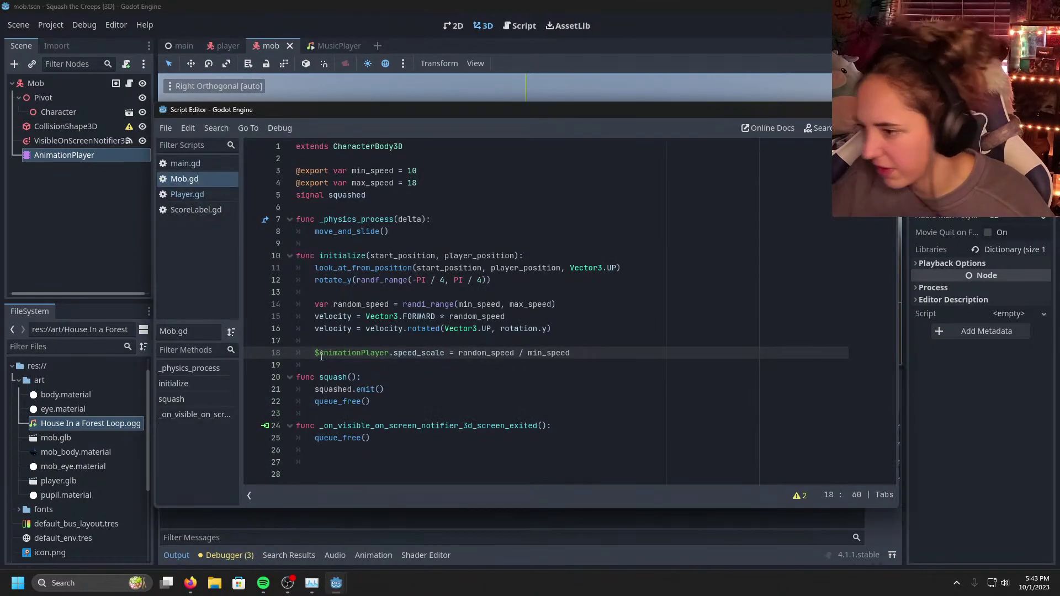
click(189, 193)
scroll(431, 414, down, 3)
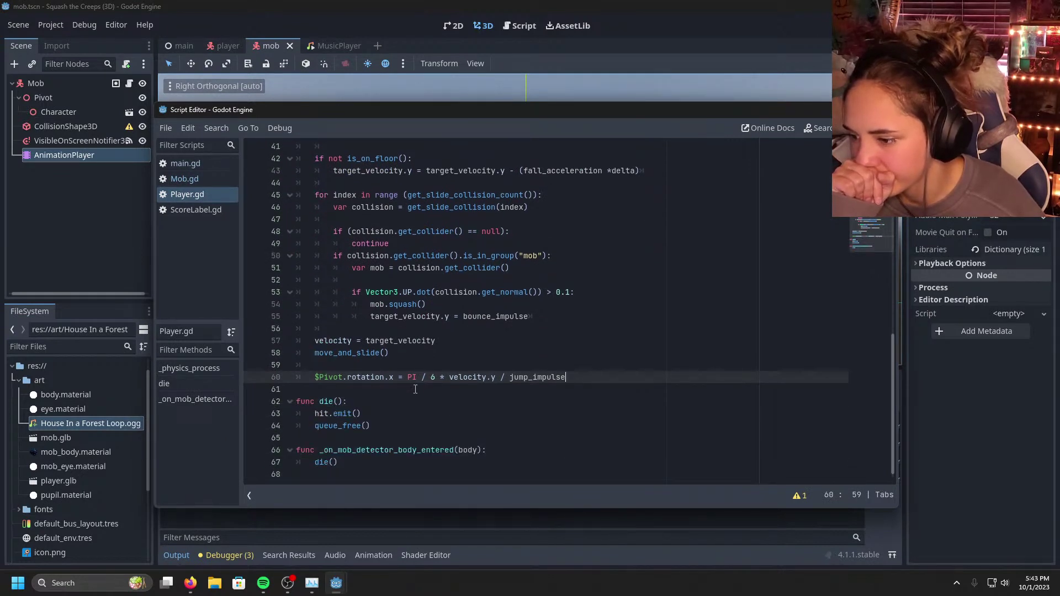
scroll(415, 389, up, 7)
scroll(446, 379, up, 6)
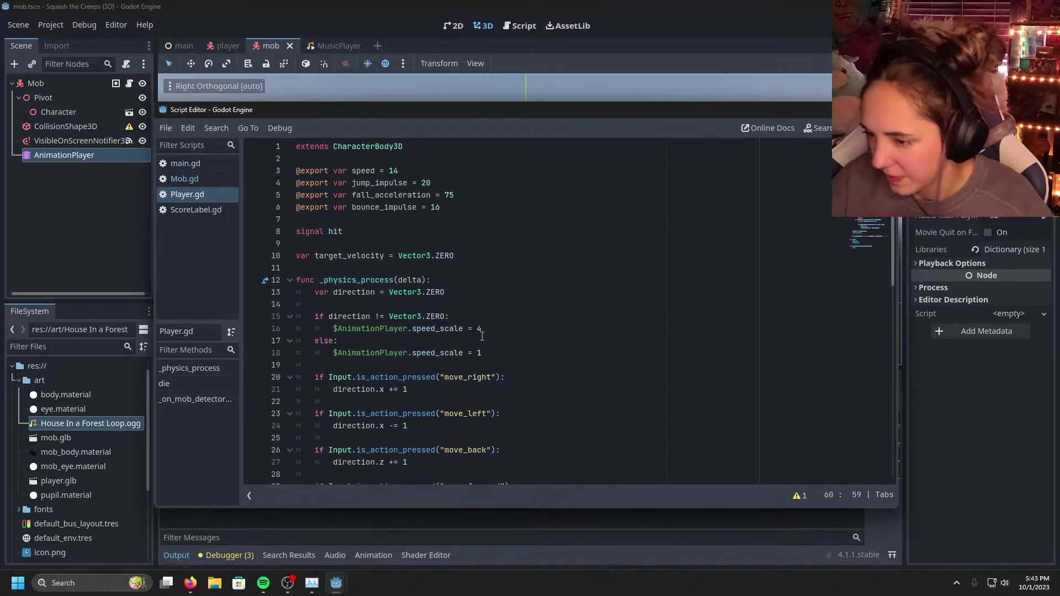
click(494, 328)
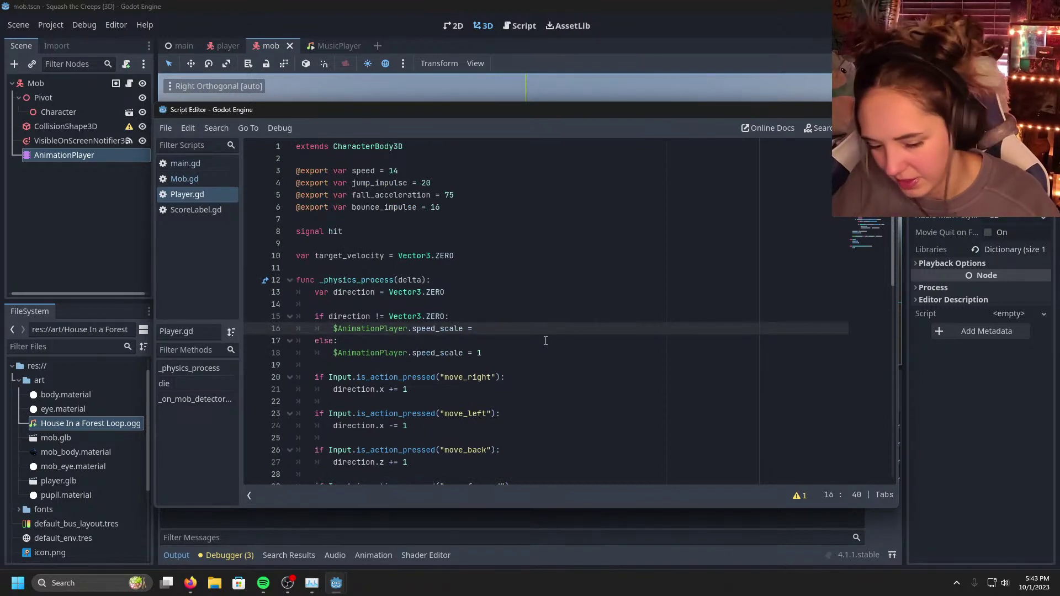
text(0)
Step: Run the project and move the player to check the effect of the changed moving animation speed
key(F5)
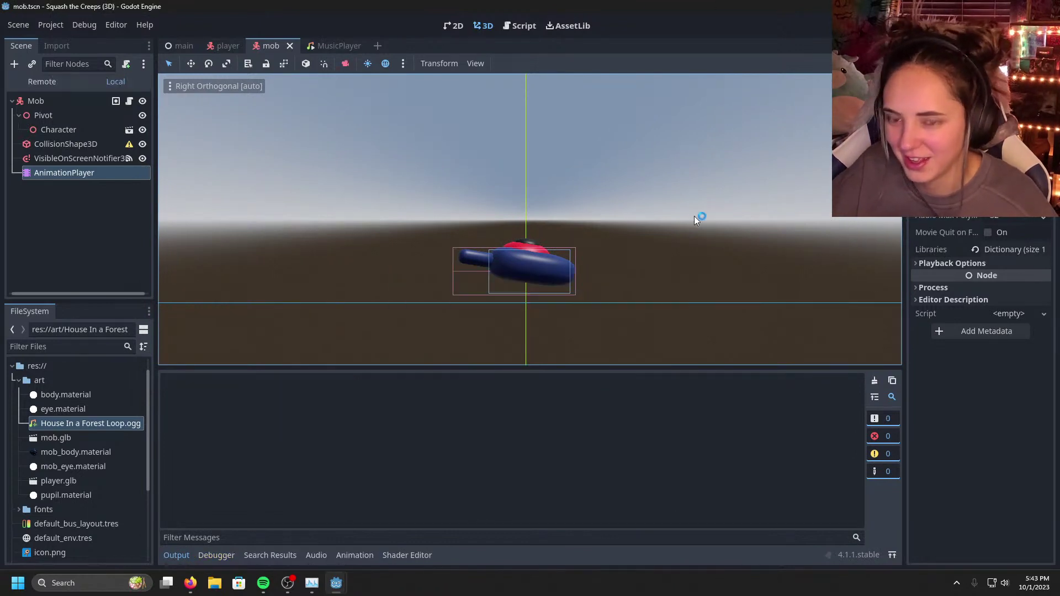
key(Left)
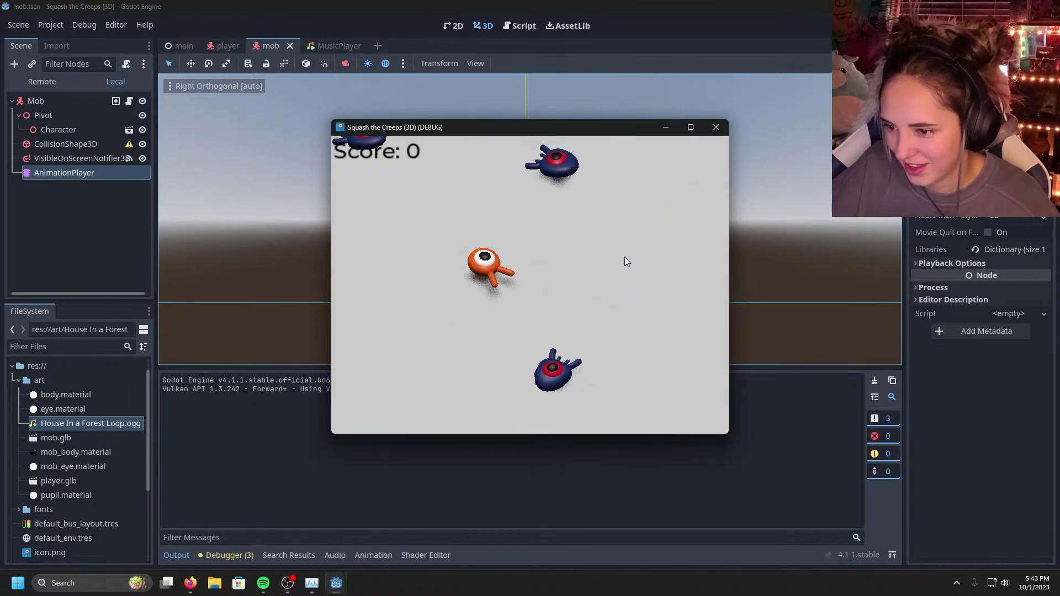
key(Up)
key(Left)
key(Right)
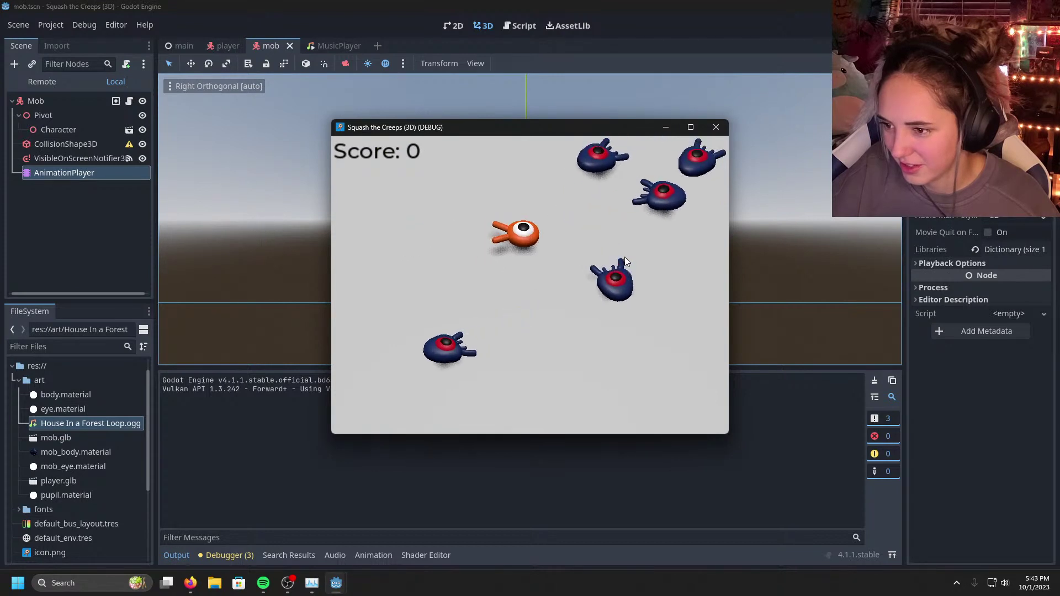
key(Down)
Step: Retry the game and steer the player in circles to examine its float animation while moving
key(Return)
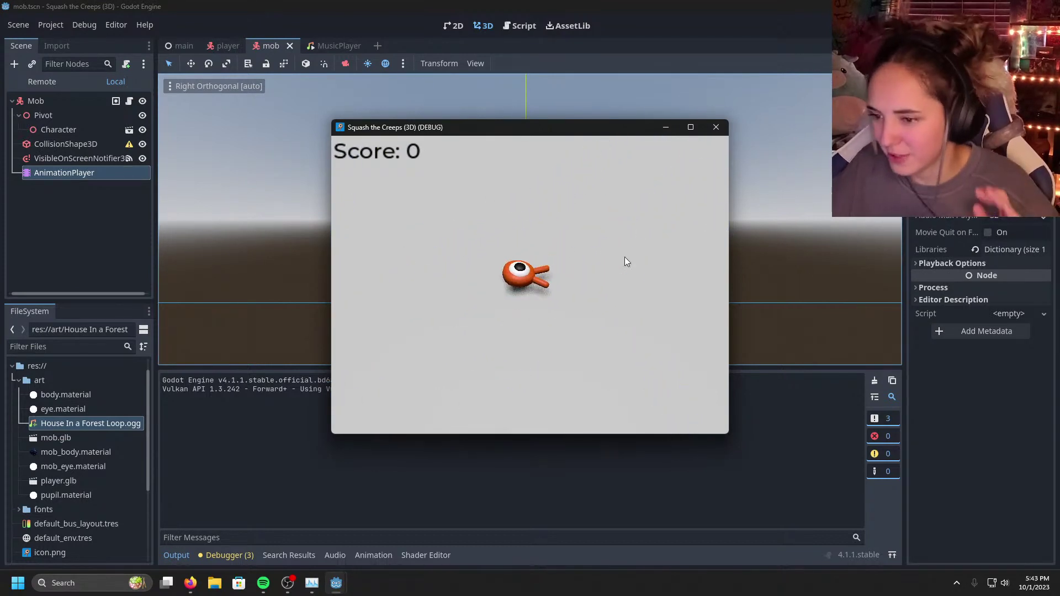
key(Left)
key(Up)
key(Right)
key(Down)
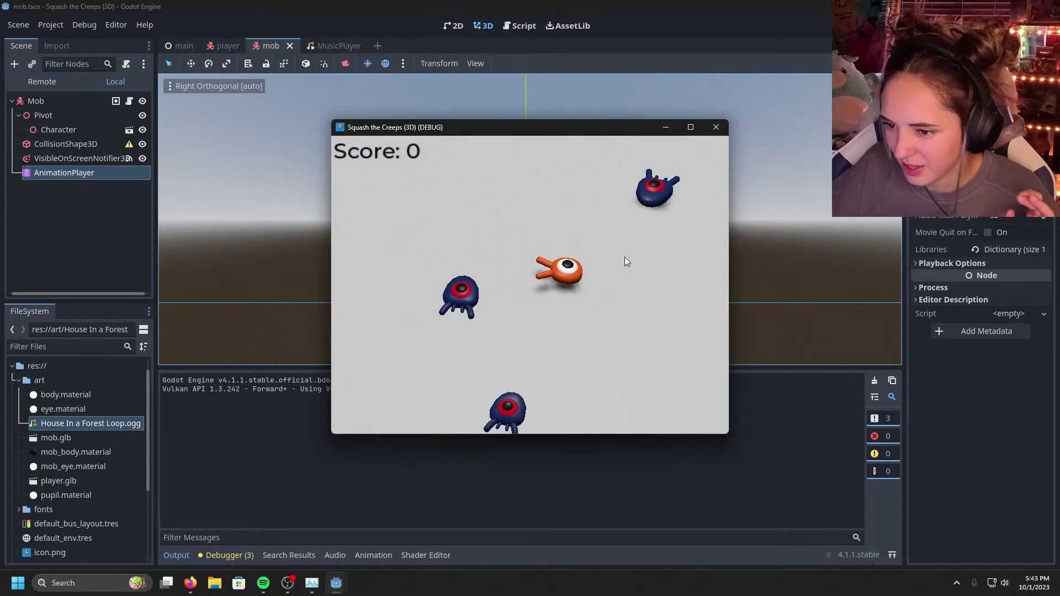
key(Down)
key(Left)
key(Up)
key(Right)
key(Down)
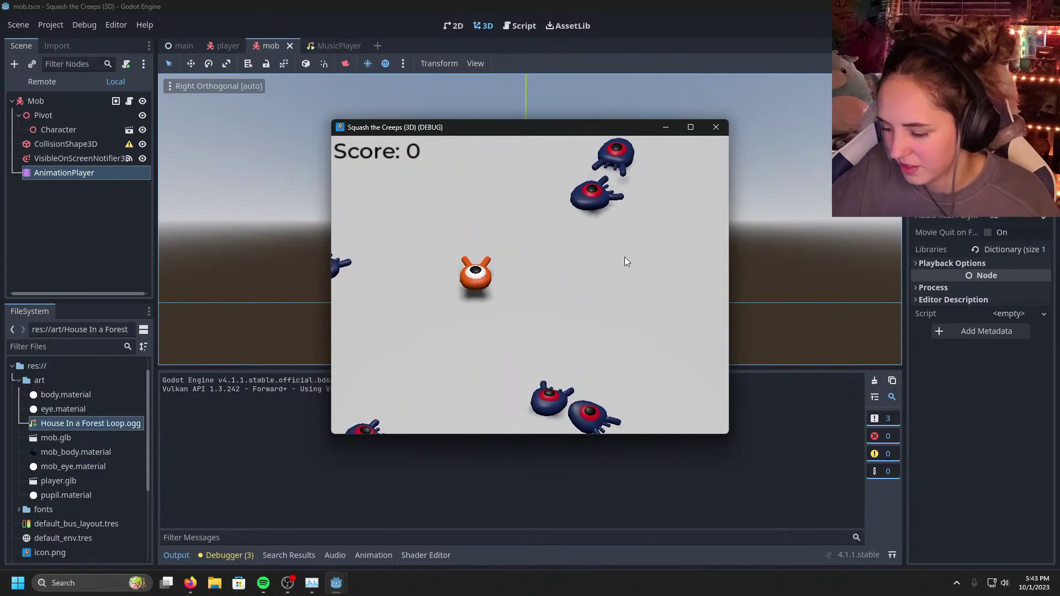
Step: Stop the running game and go back to the $AnimationPlayer.speed_scale lines in Player.gd, then save the script
key(Right)
key(F8)
mouse_move(336, 583)
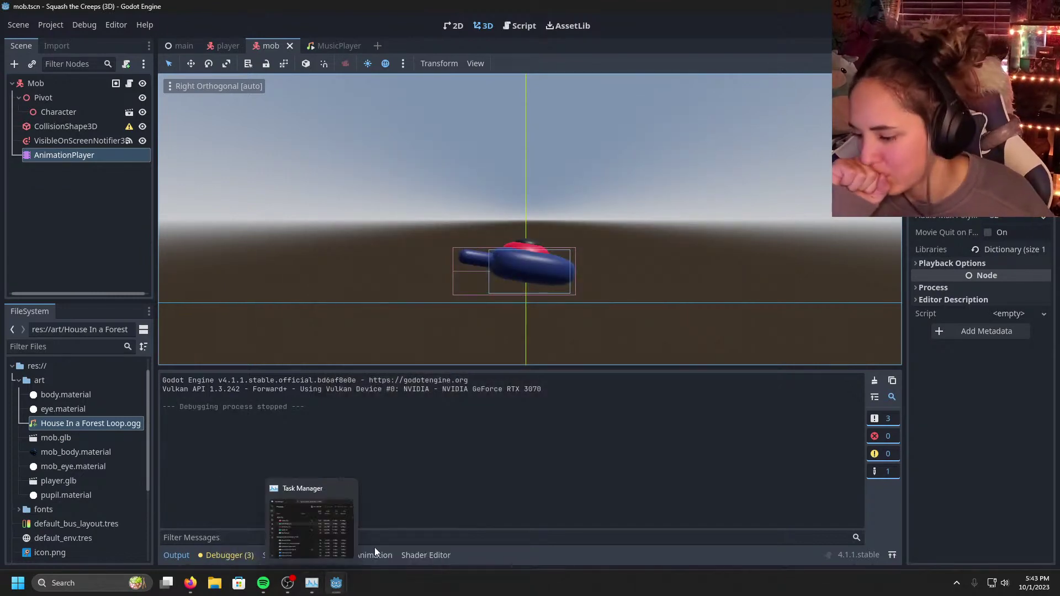
click(406, 530)
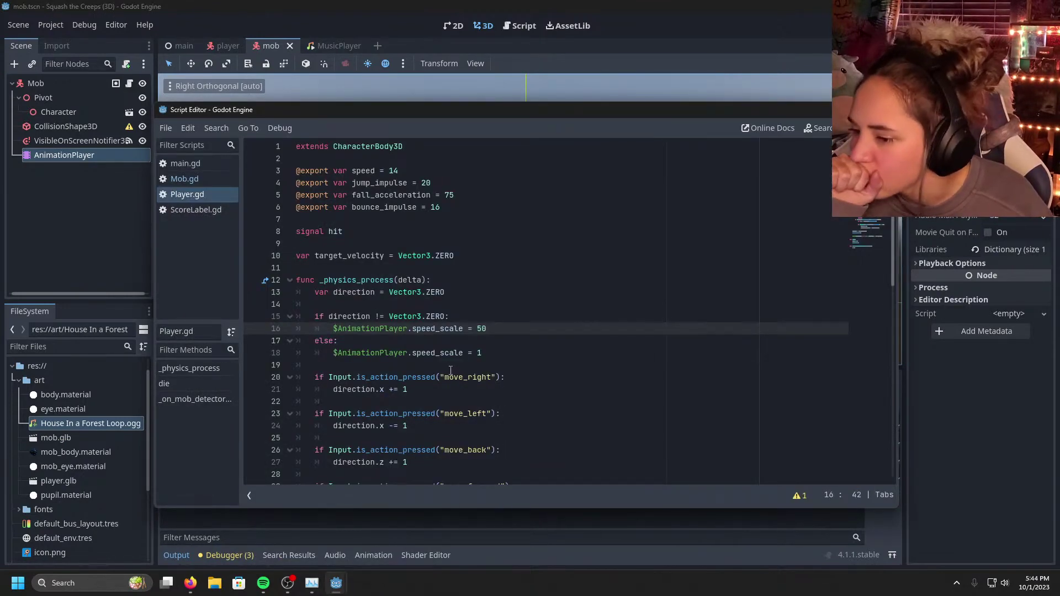
click(504, 344)
click(508, 330)
key(ctrl+s)
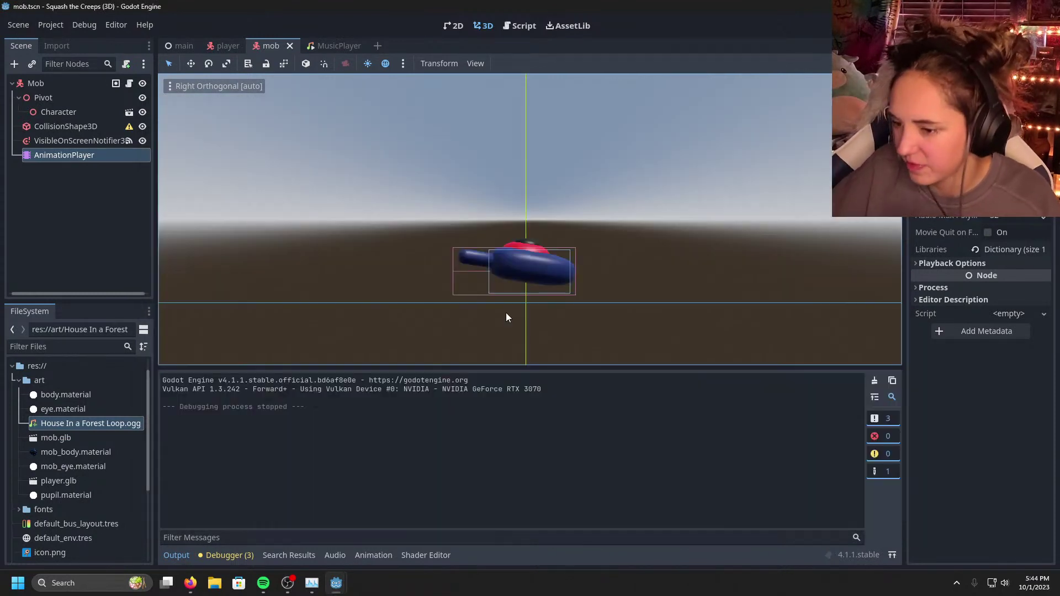
Step: Review Player.gd from the $AnimationPlayer.speed_scale condition through the movement, collision and die code to the end
mouse_move(336, 582)
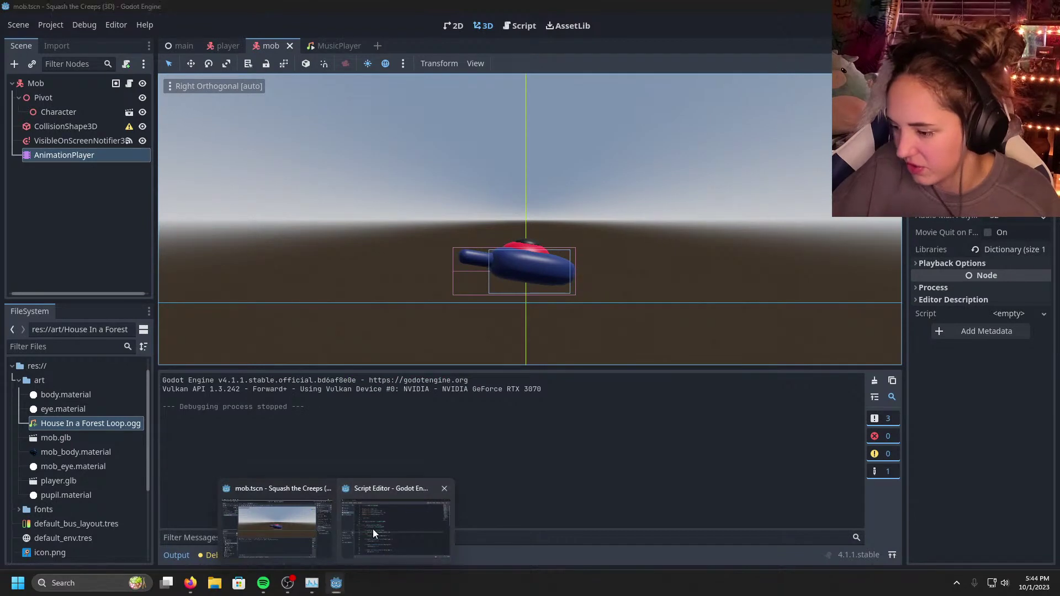
click(372, 528)
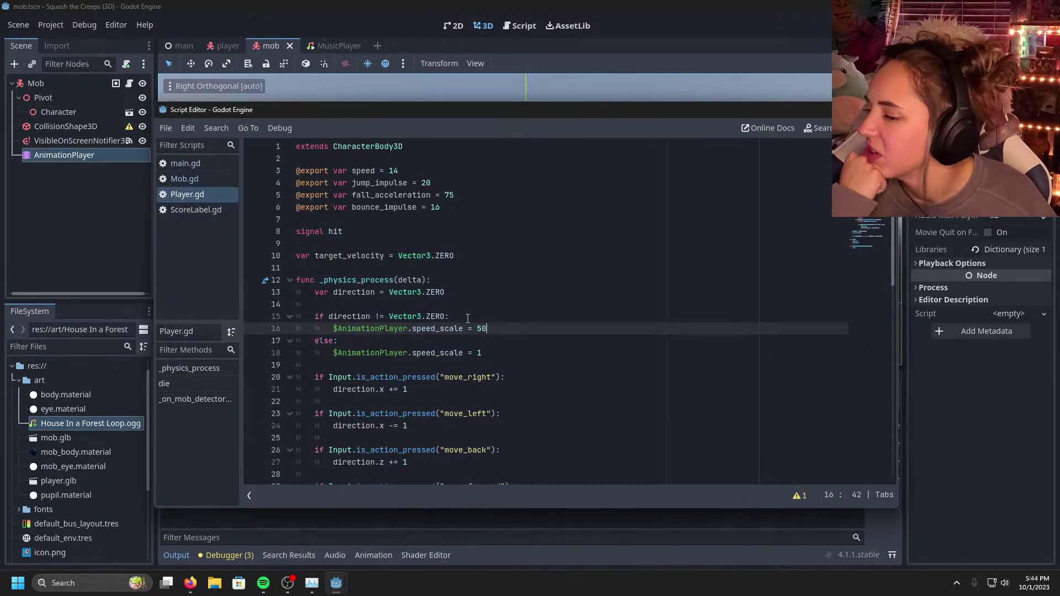
drag(344, 329, 478, 329)
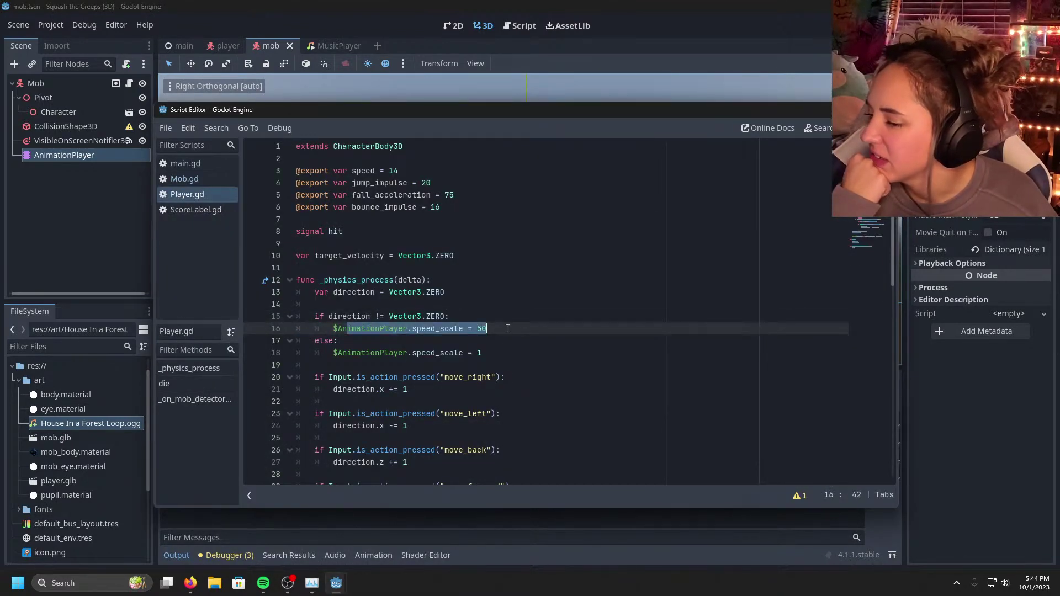
click(503, 364)
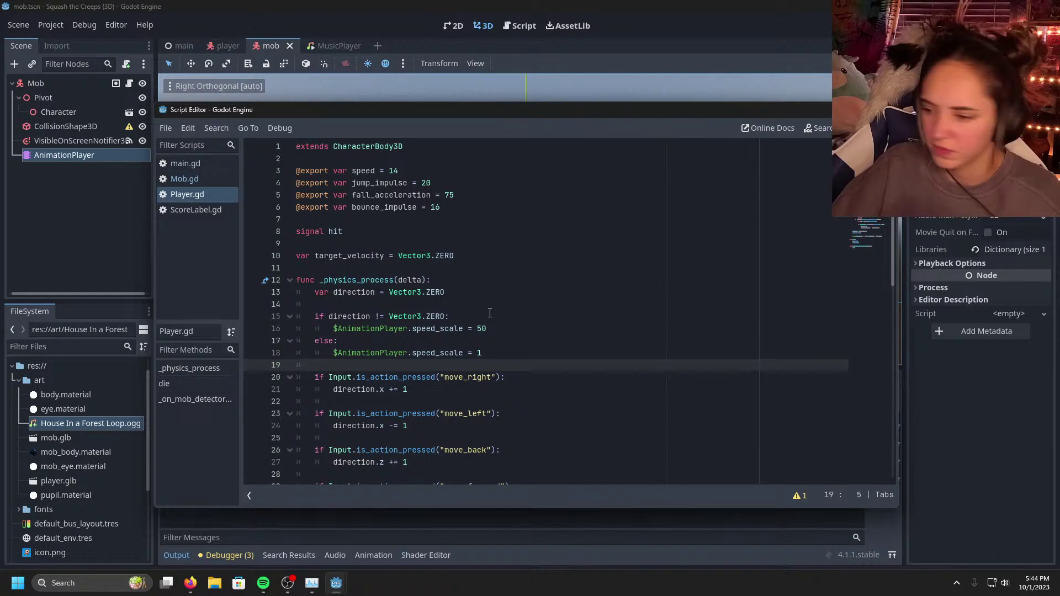
scroll(524, 348, down, 6)
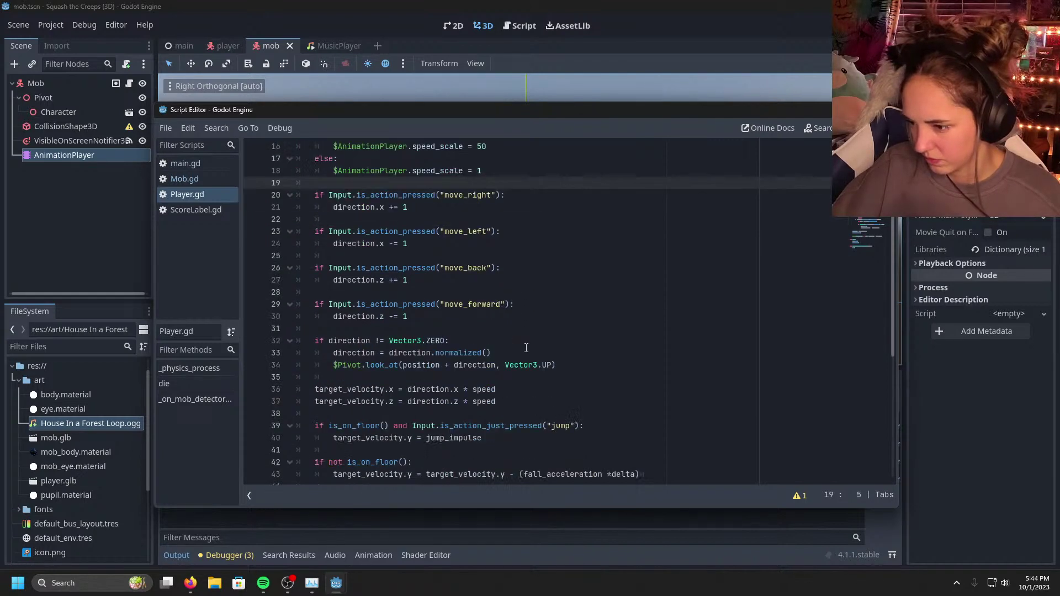
scroll(526, 347, down, 5)
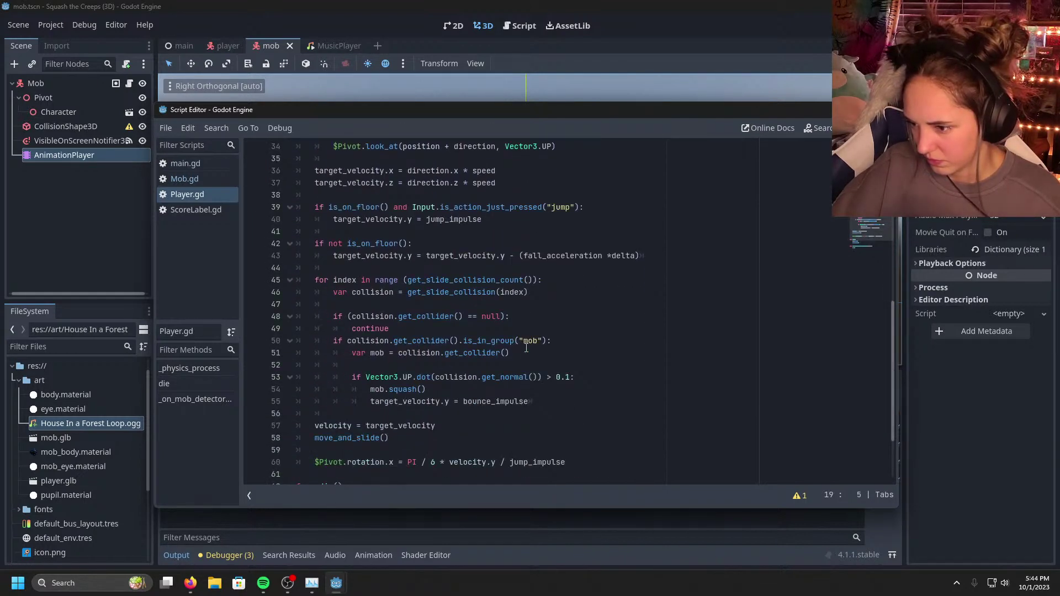
scroll(526, 348, down, 3)
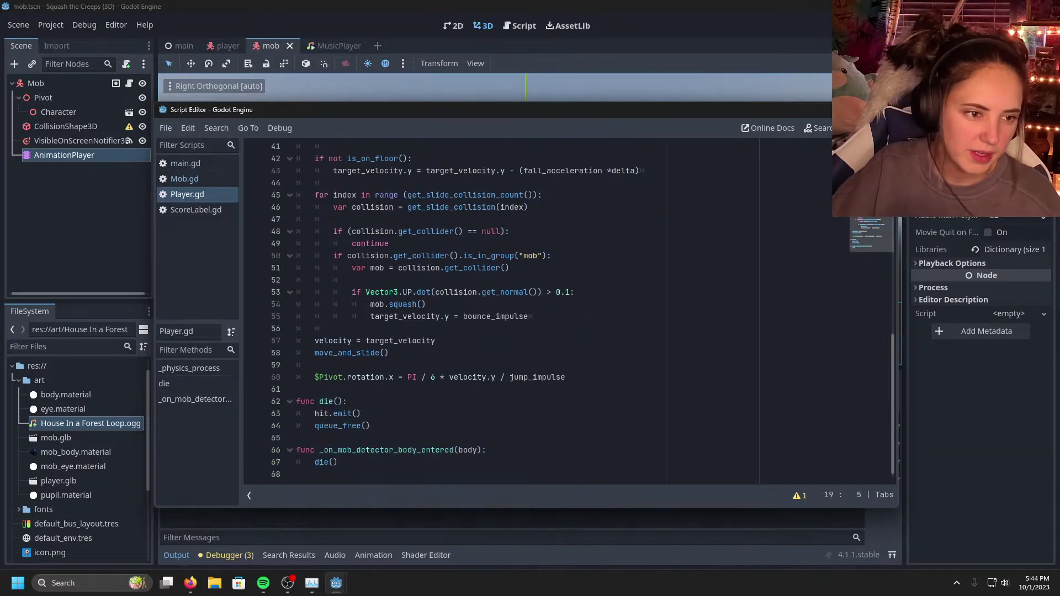
Step: Replace the entire contents of Player.gd with the script copied from the browser and save it
key(alt+Tab)
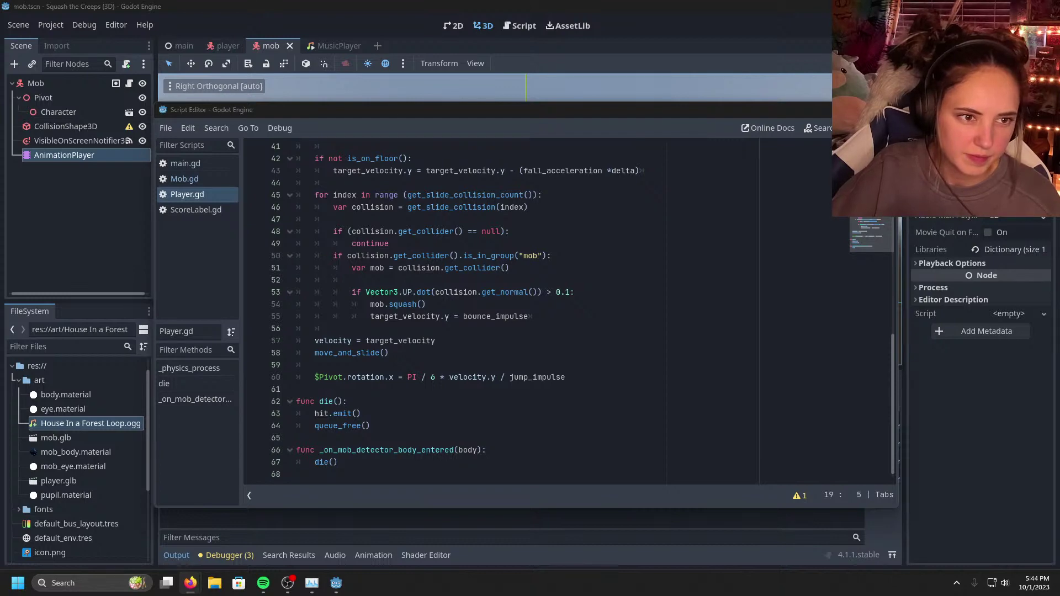
drag(339, 474, 244, 105)
key(BackSpace)
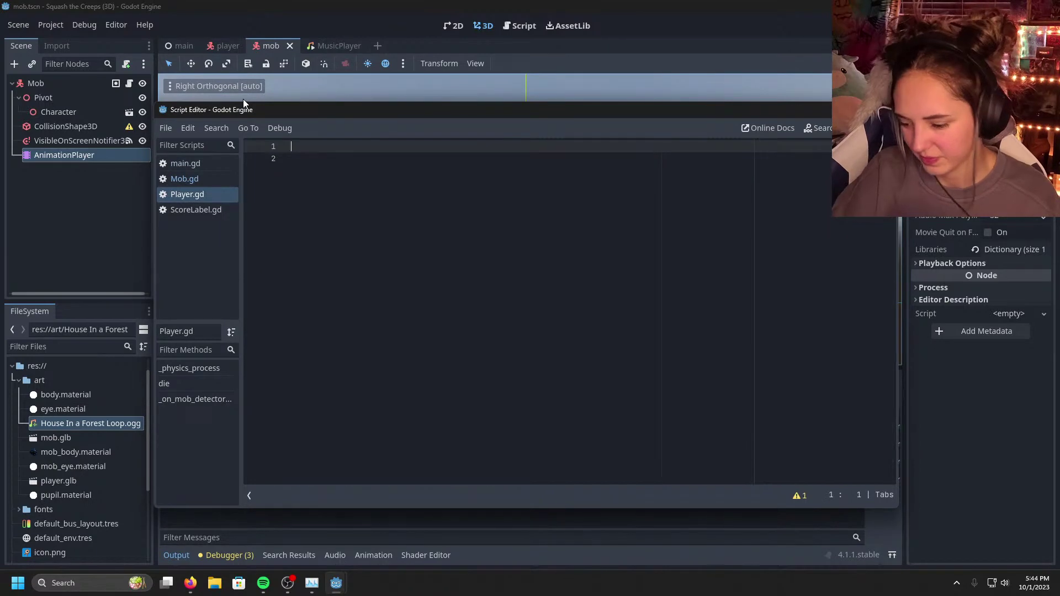
key(ctrl+v)
key(ctrl+s)
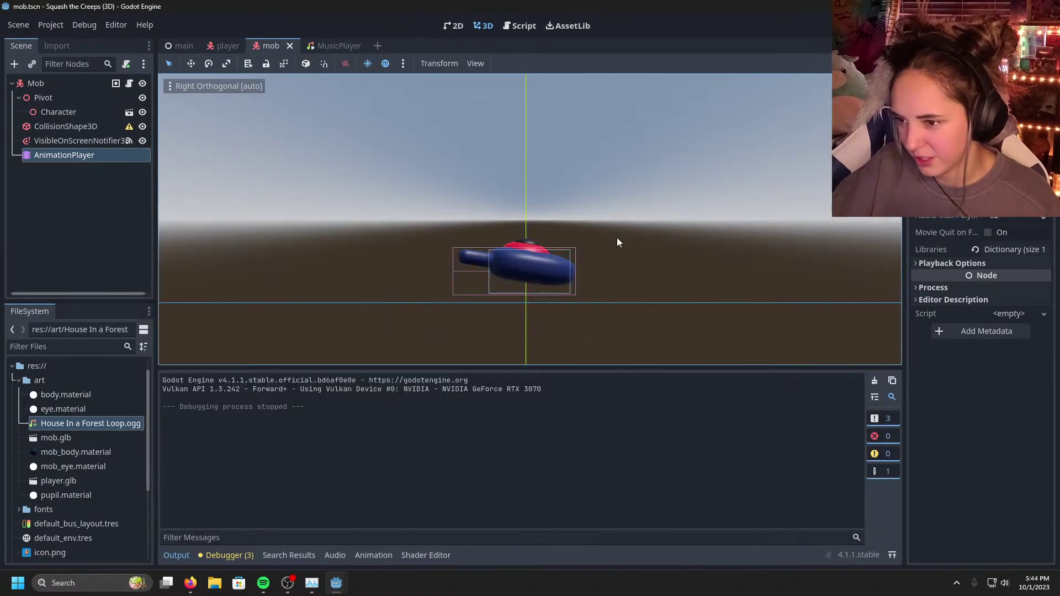
Step: Run the project, retry the game and steer the player in all directions to check its float animation
key(F5)
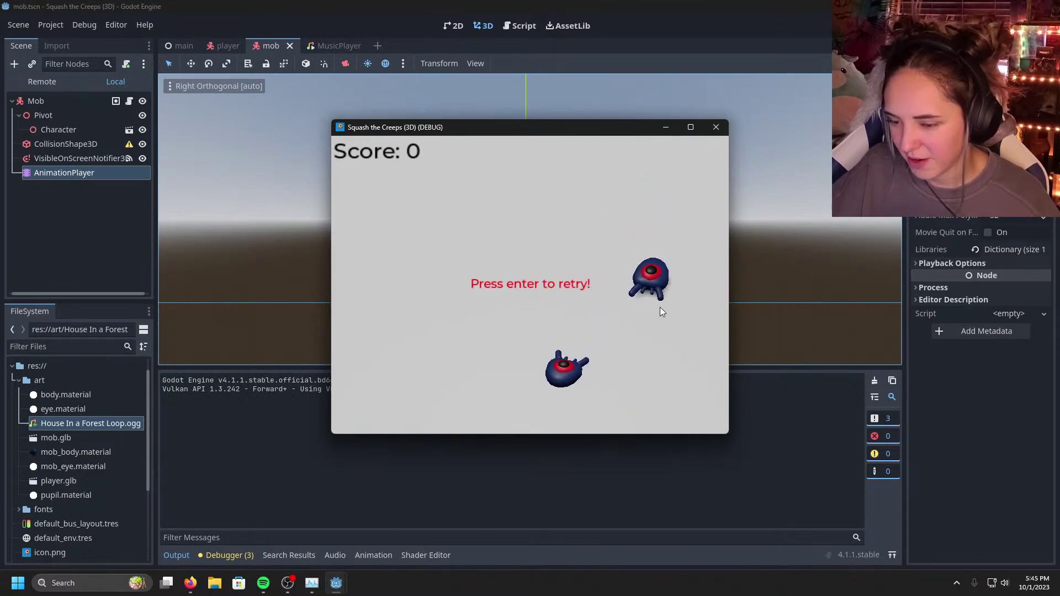
key(Return)
key(Up)
key(Left)
key(Down)
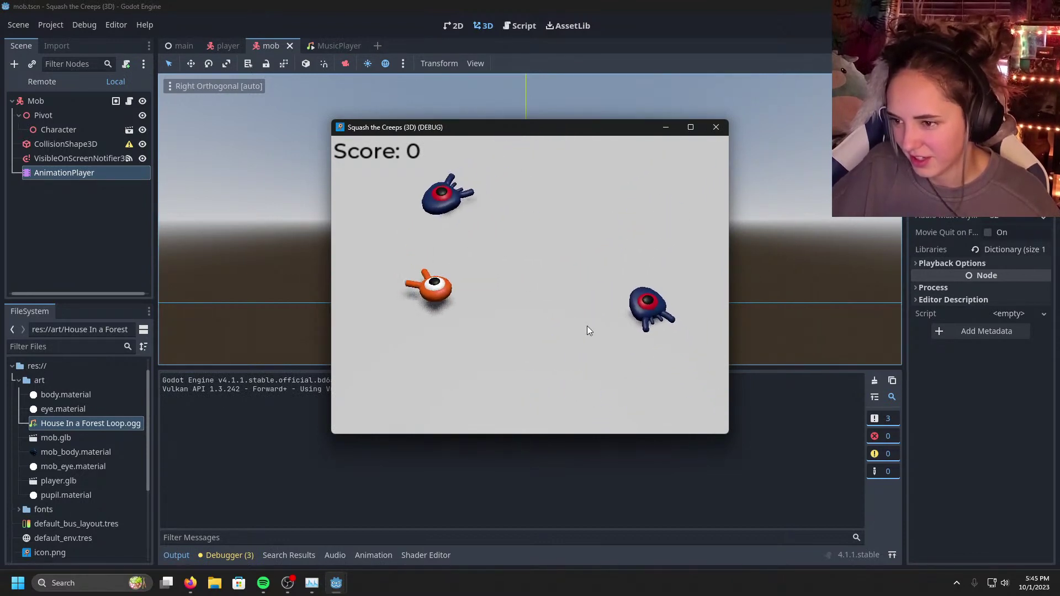
key(Right)
key(Left)
key(Right)
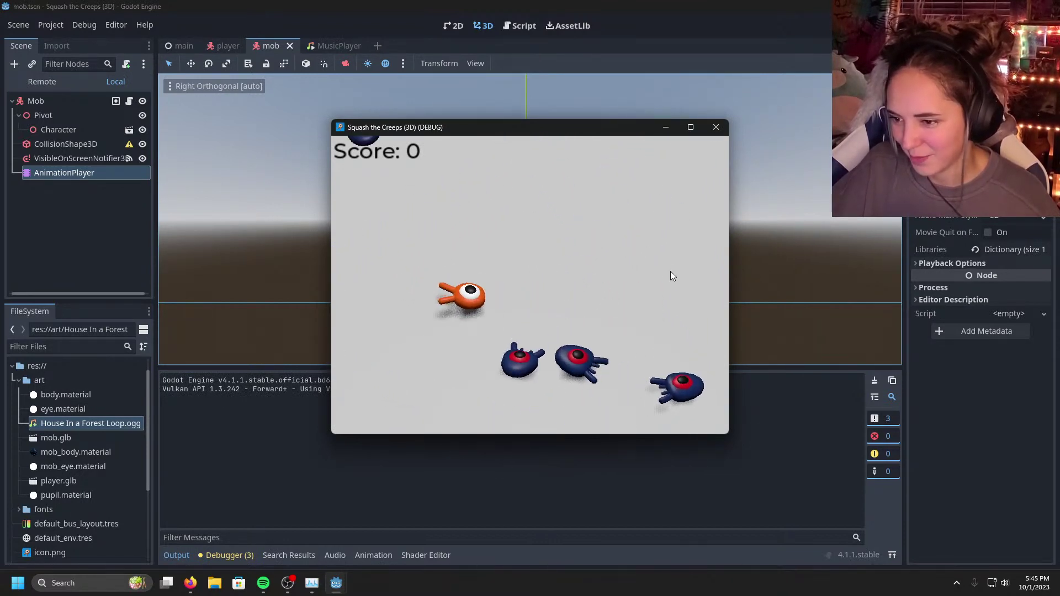
key(Up)
key(Right)
key(Left)
key(Down)
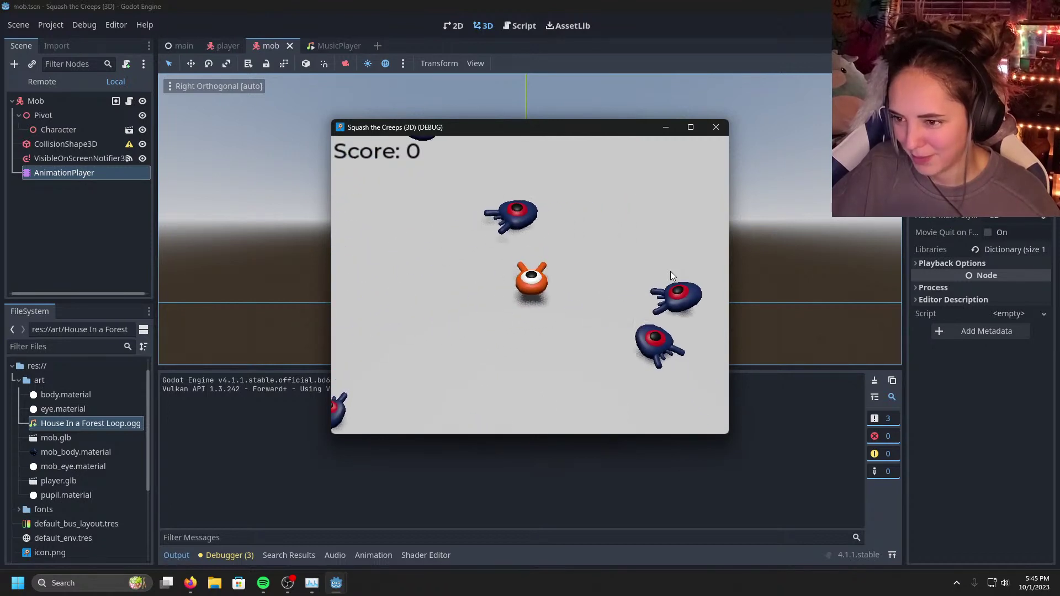
Step: Keep steering the player between the mobs to compare its animation while moving and standing still
key(Left)
key(Up)
key(Down)
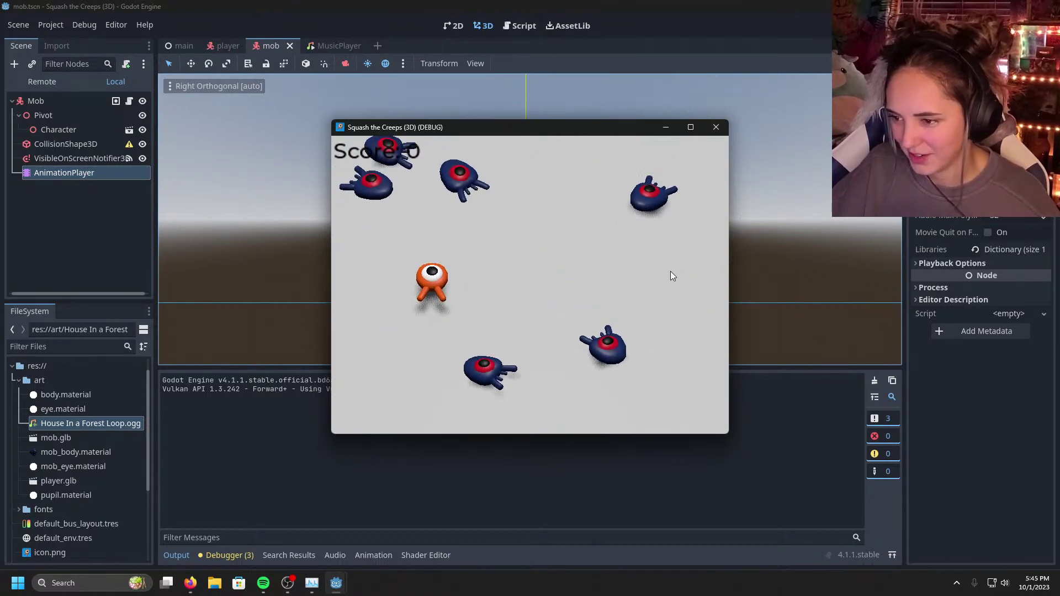
key(Right)
key(Up)
key(Left)
key(Down)
key(Up)
key(Right)
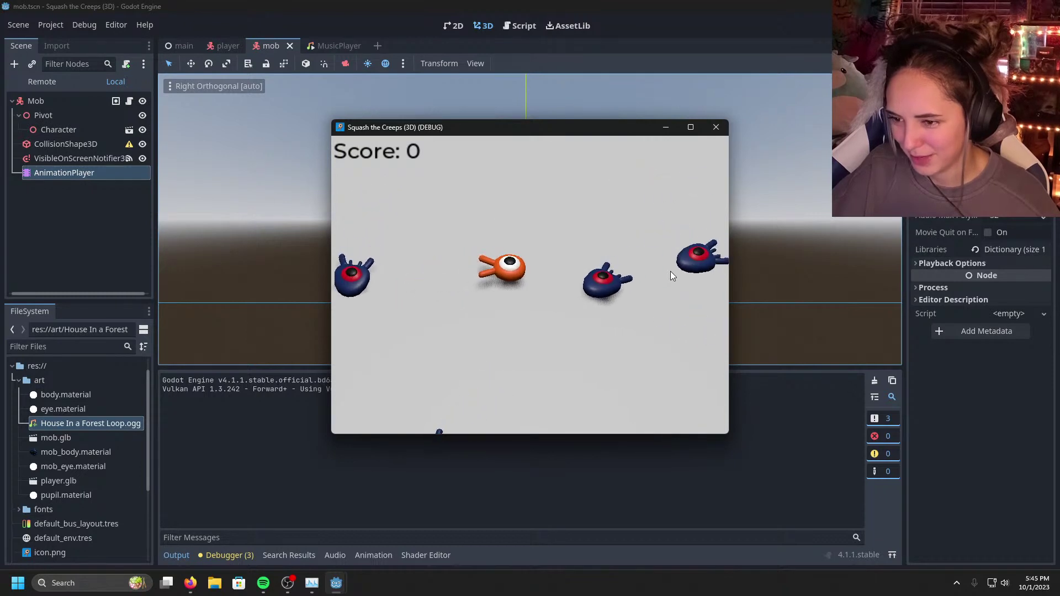
key(Up)
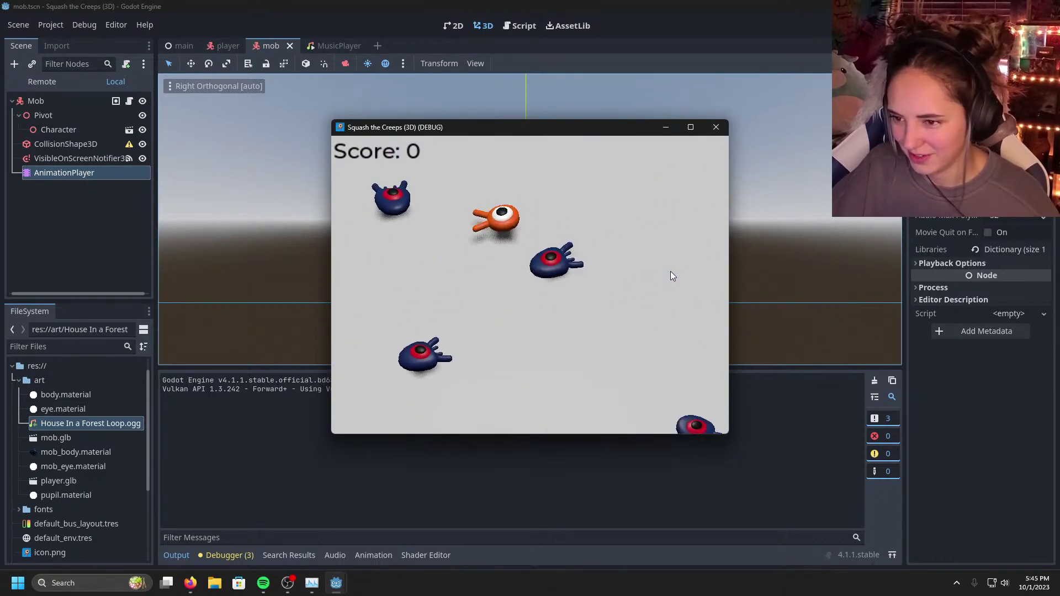
key(Right)
key(Down)
key(Left)
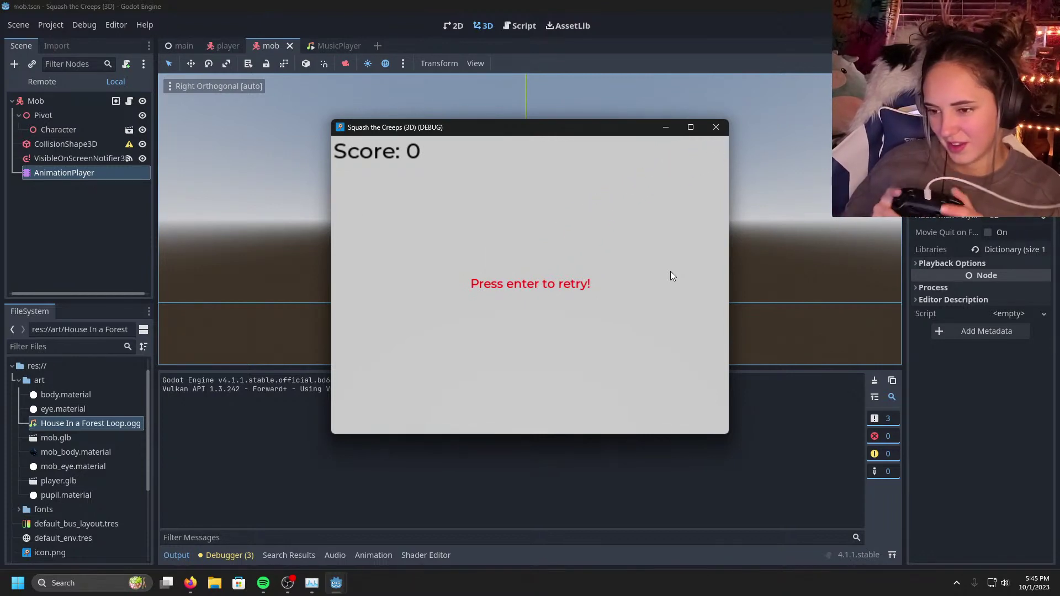
Step: Retry the game for several more play-test rounds and close the game window
key(Return)
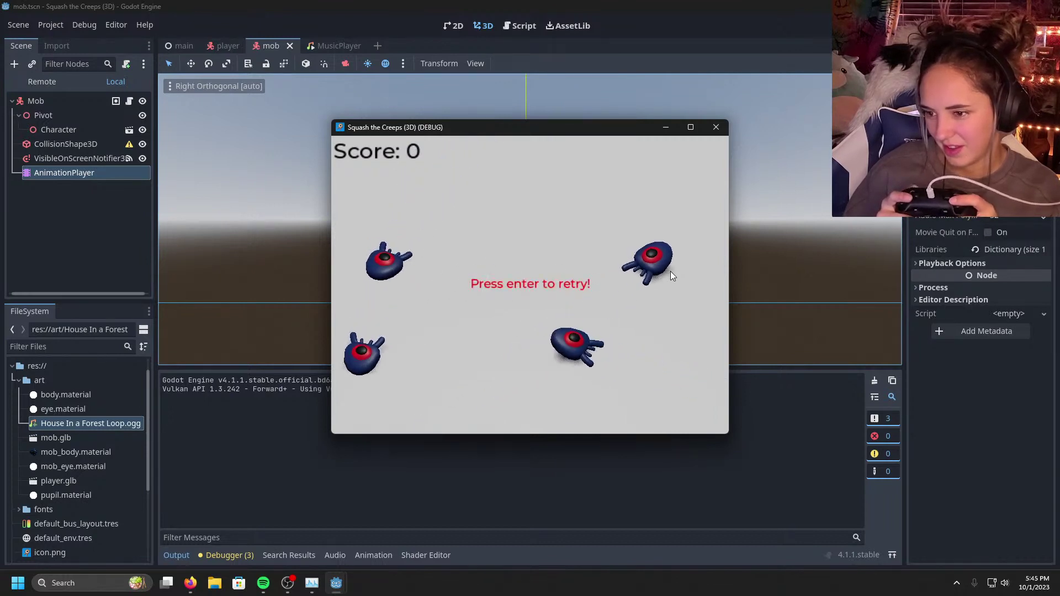
key(Return)
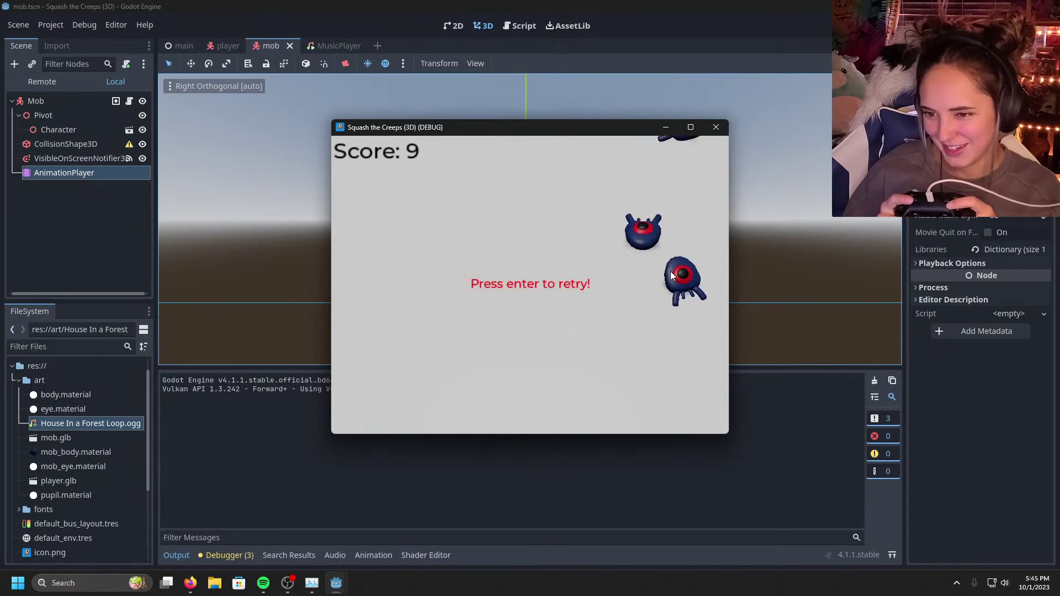
key(Return)
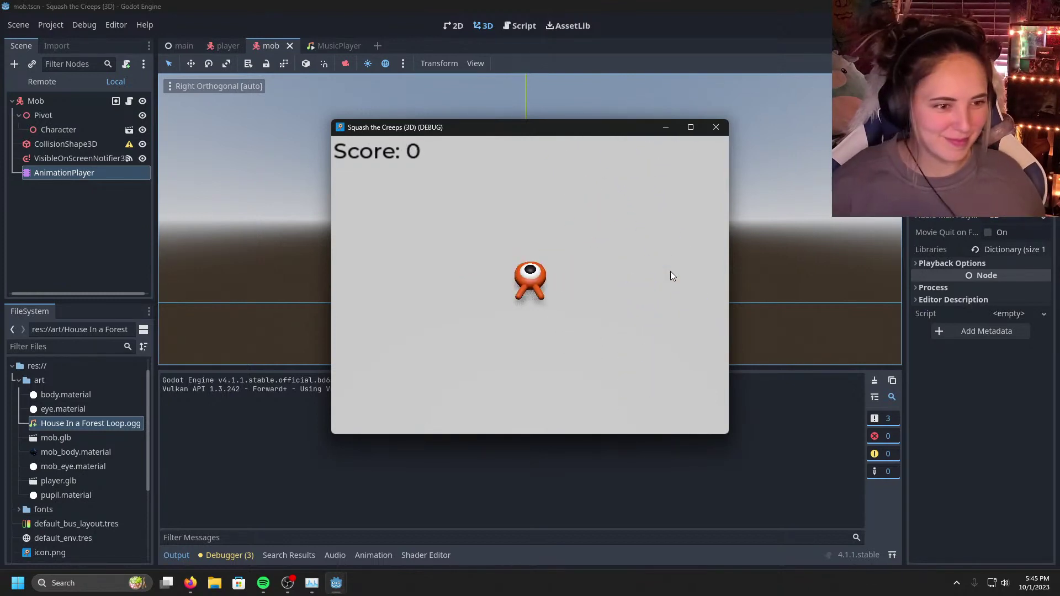
click(716, 128)
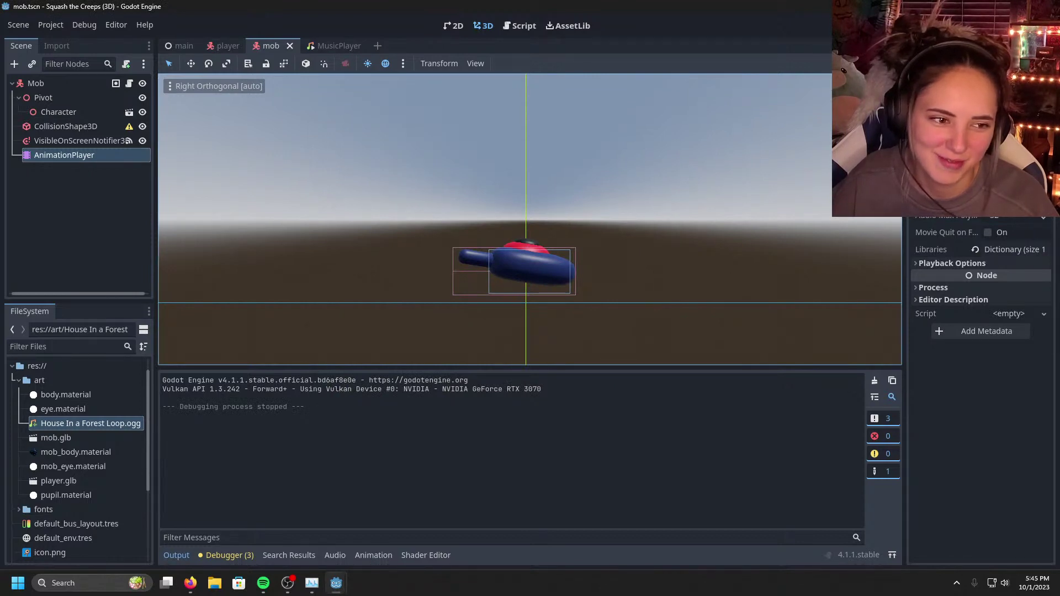
Step: Switch to Firefox and read the Godot documentation's Going further page, including the Exploring the manual section
click(189, 583)
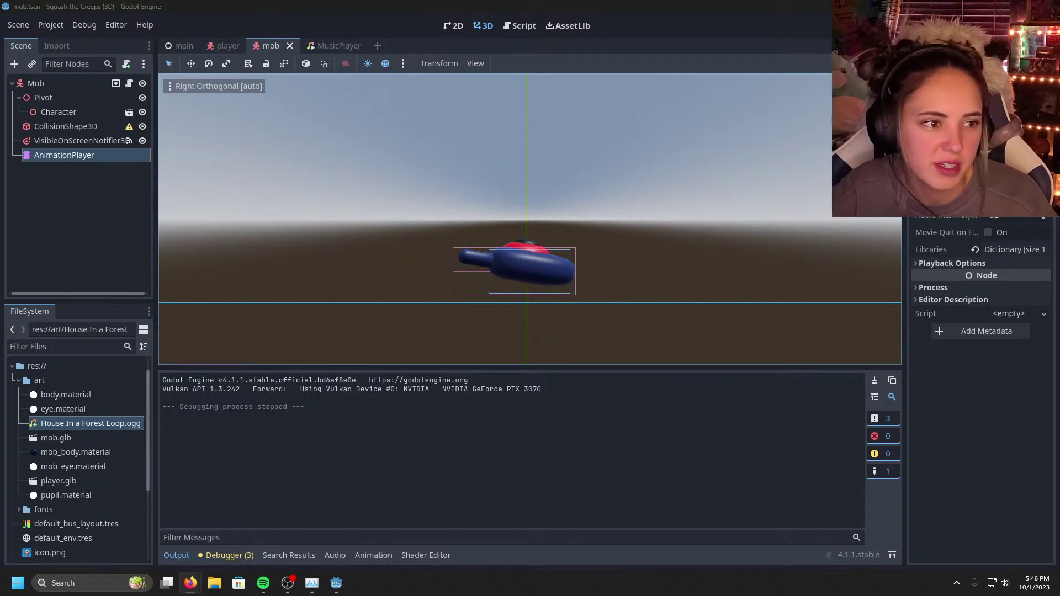
key(alt+Tab)
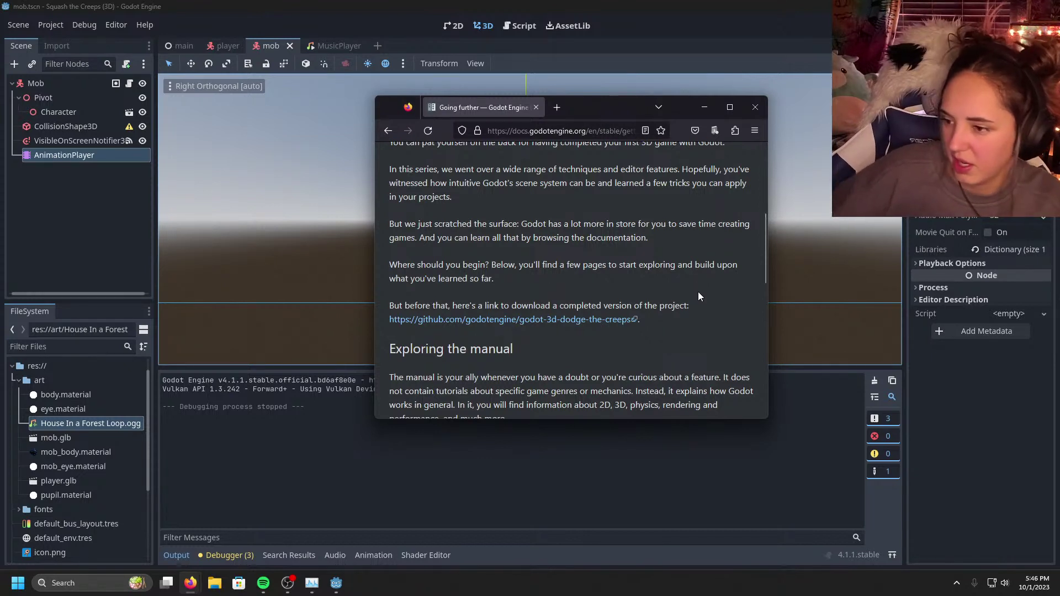
scroll(690, 293, down, 1)
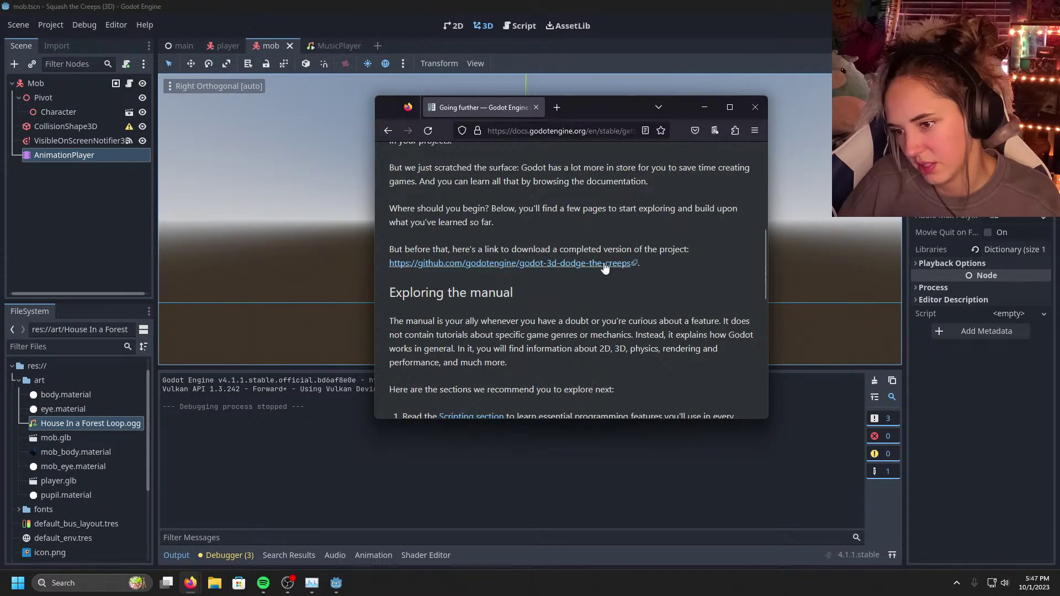
scroll(611, 281, down, 1)
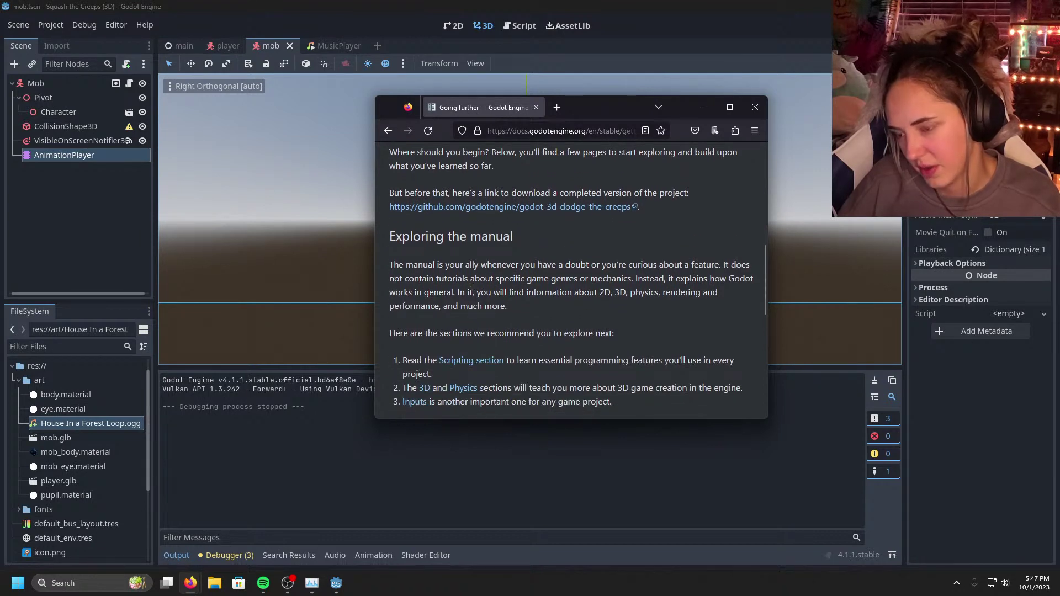
scroll(472, 286, down, 4)
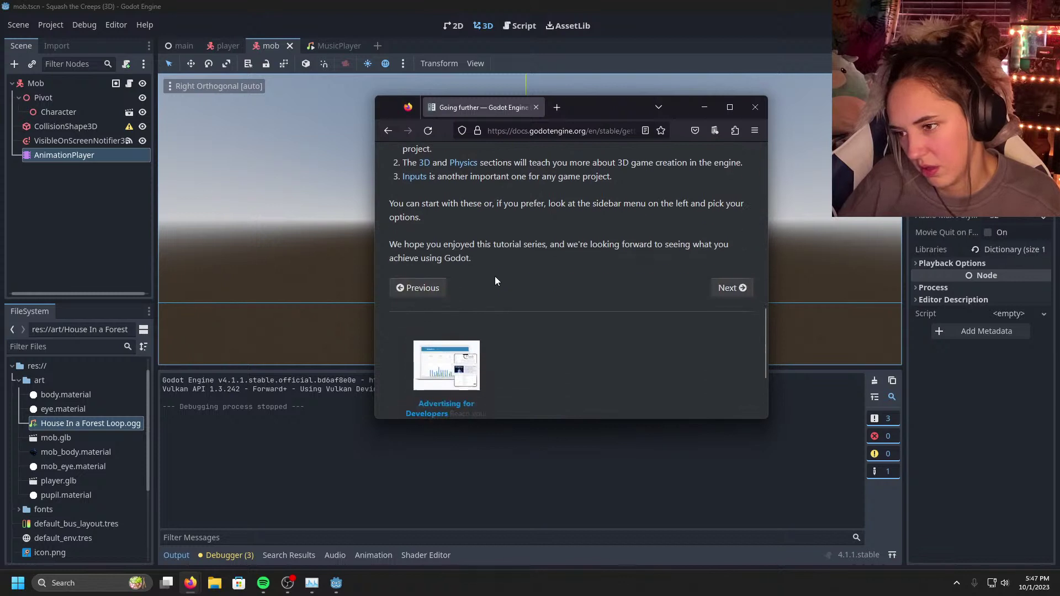
Step: Go on to the Best practices documentation page, look through its topic list and open its Introduction
click(730, 288)
scroll(494, 297, down, 2)
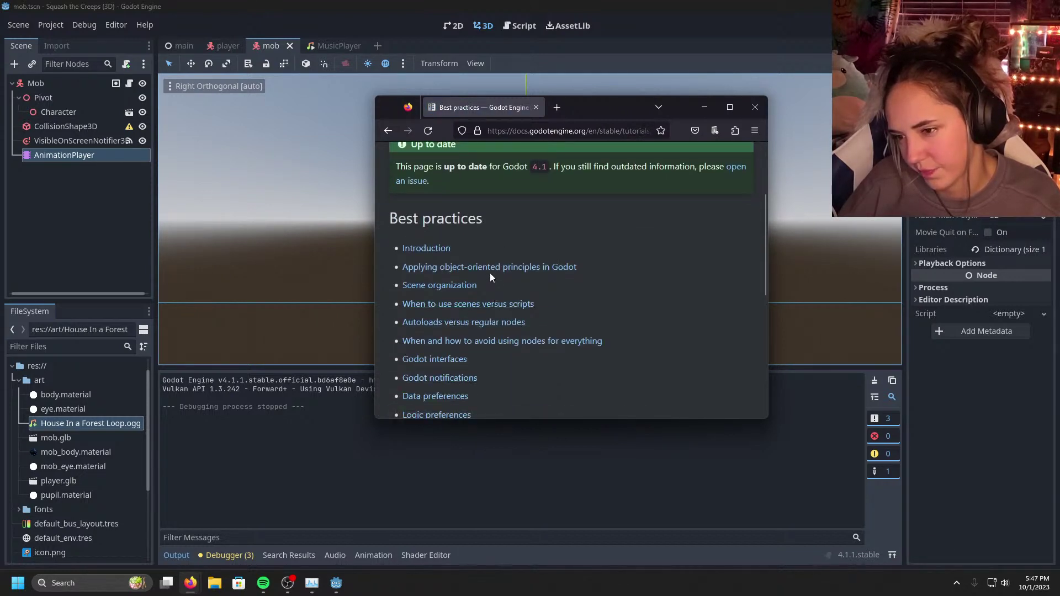
scroll(489, 273, down, 1)
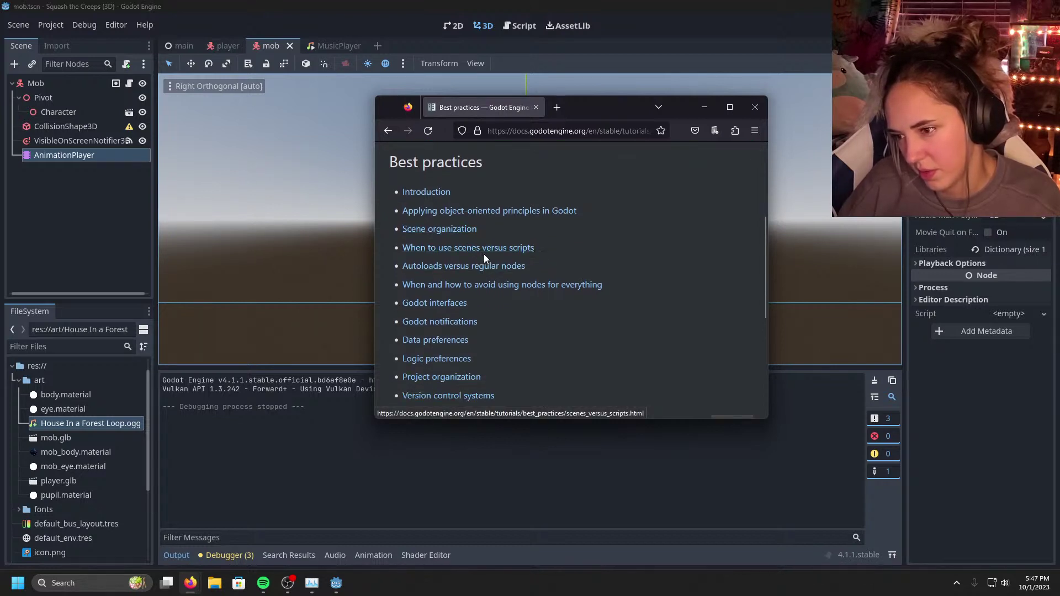
scroll(485, 256, down, 1)
scroll(485, 256, up, 5)
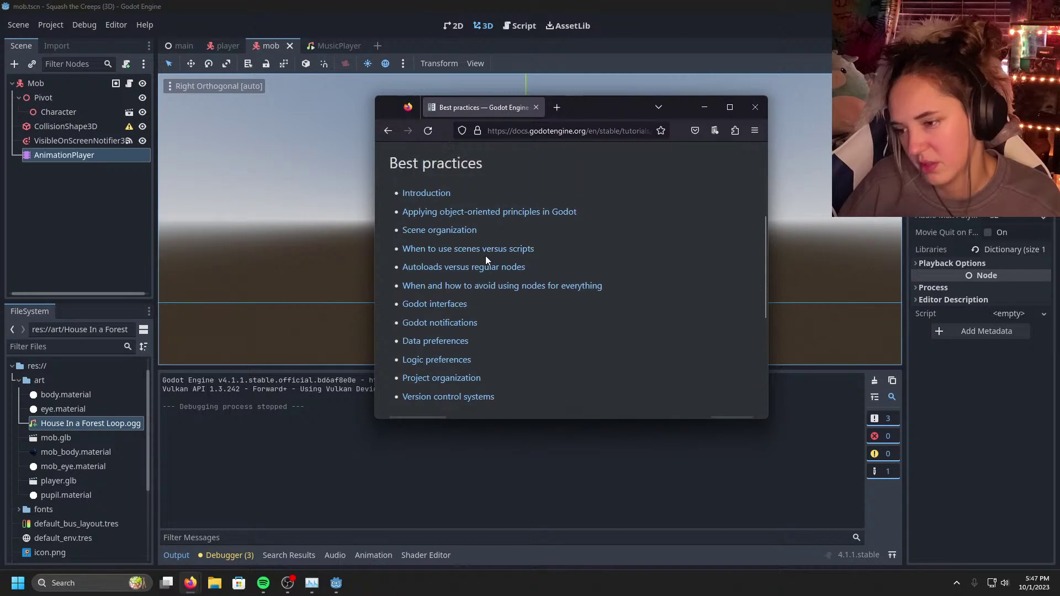
scroll(485, 256, down, 5)
scroll(485, 257, down, 2)
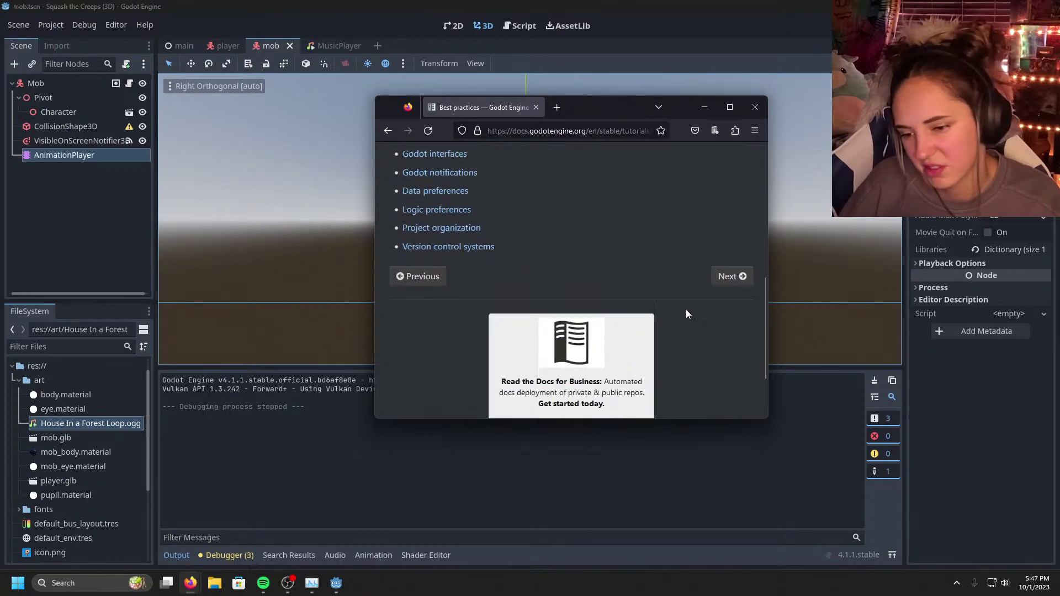
click(732, 257)
scroll(530, 320, down, 1)
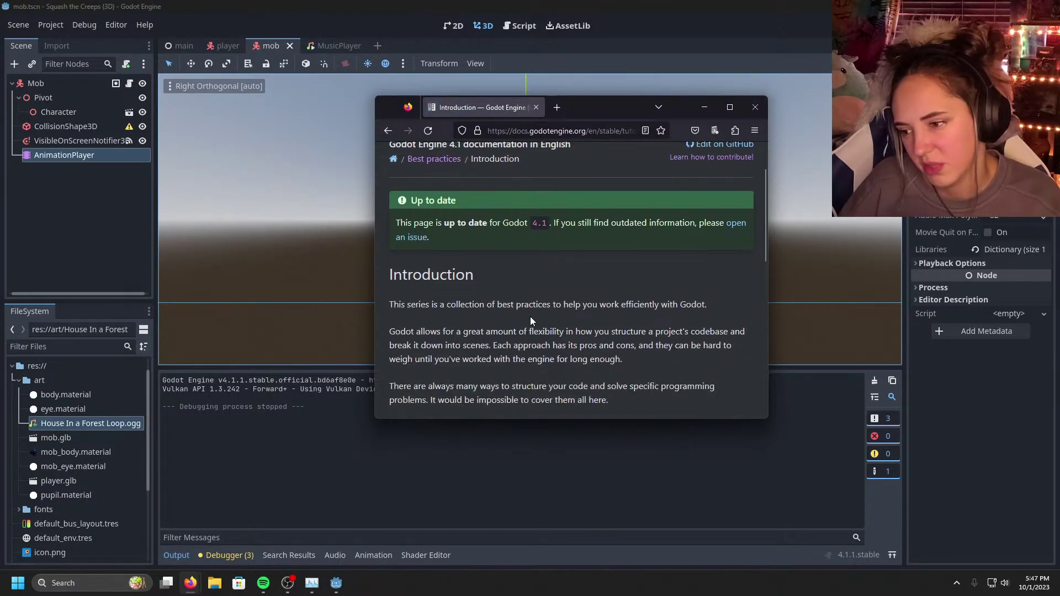
Step: Read the Best practices Introduction page down to its note on object-oriented design, and minimize the browser to return to Godot
scroll(530, 321, up, 1)
scroll(529, 320, down, 2)
scroll(530, 317, down, 4)
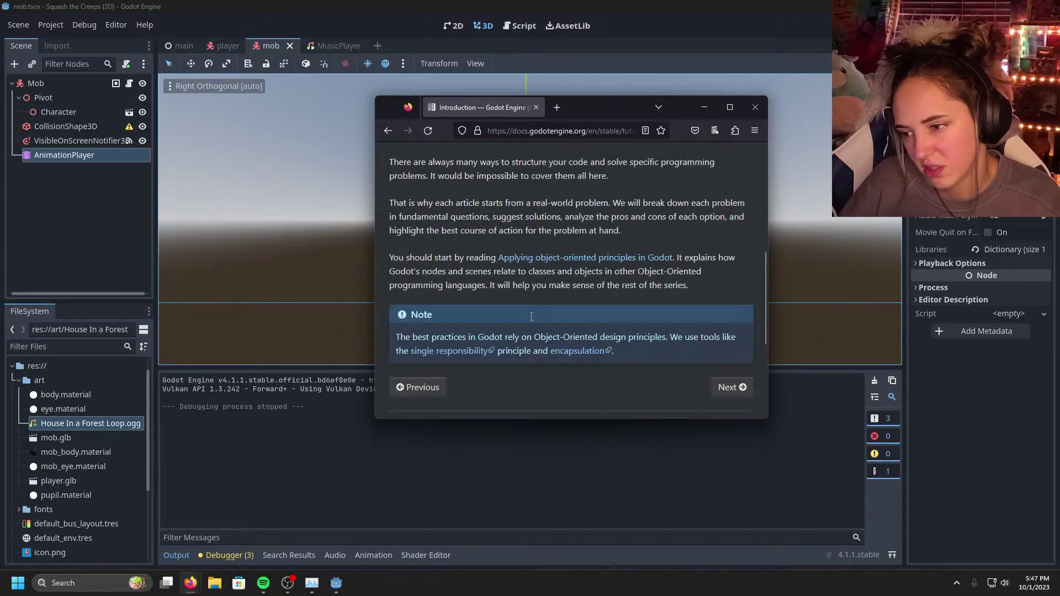
scroll(530, 316, up, 4)
scroll(530, 317, up, 2)
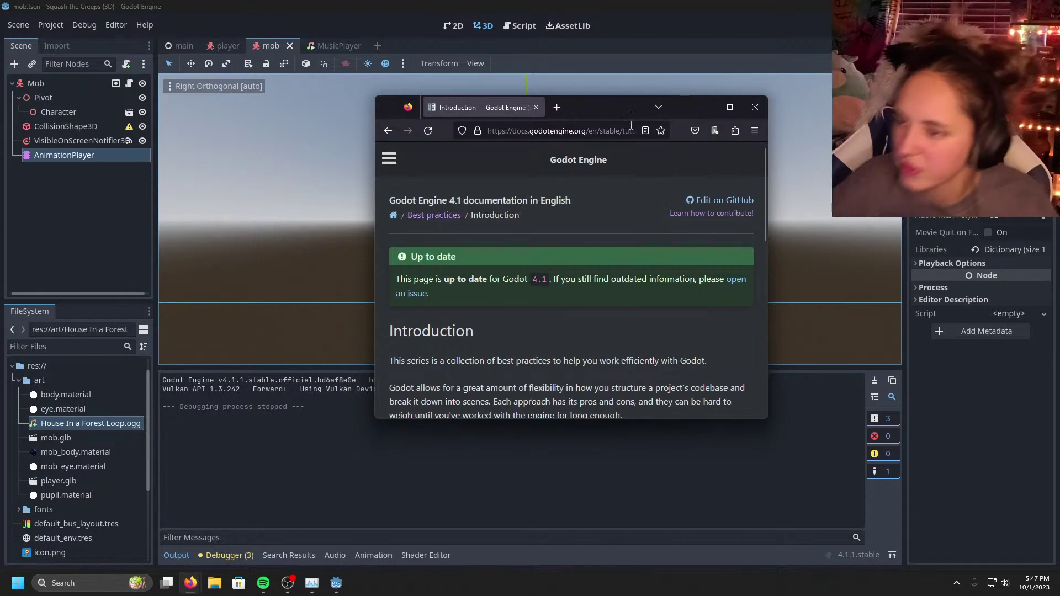
click(704, 108)
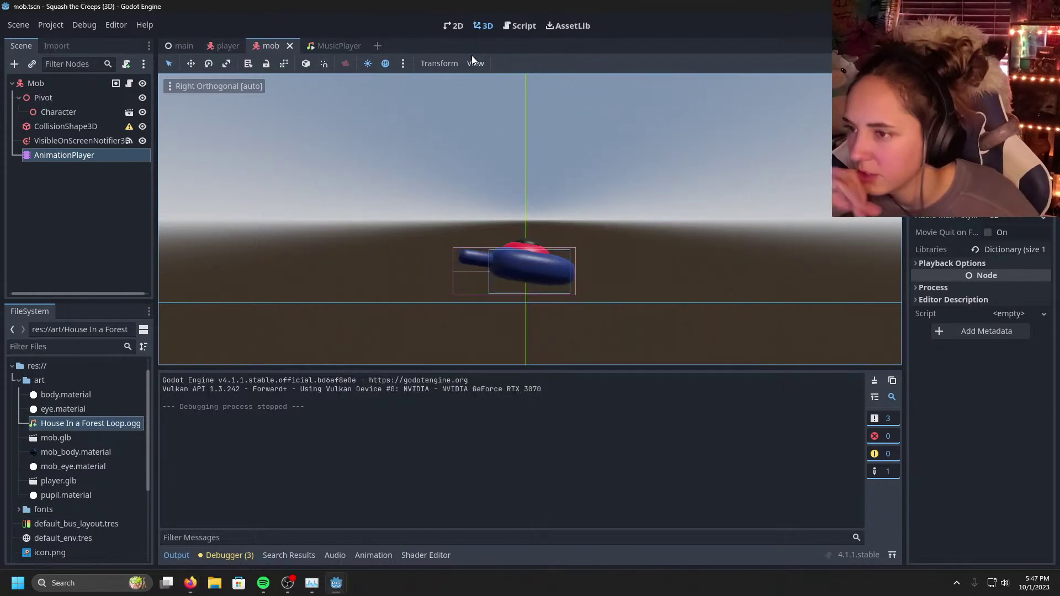
click(457, 23)
scroll(509, 270, down, 4)
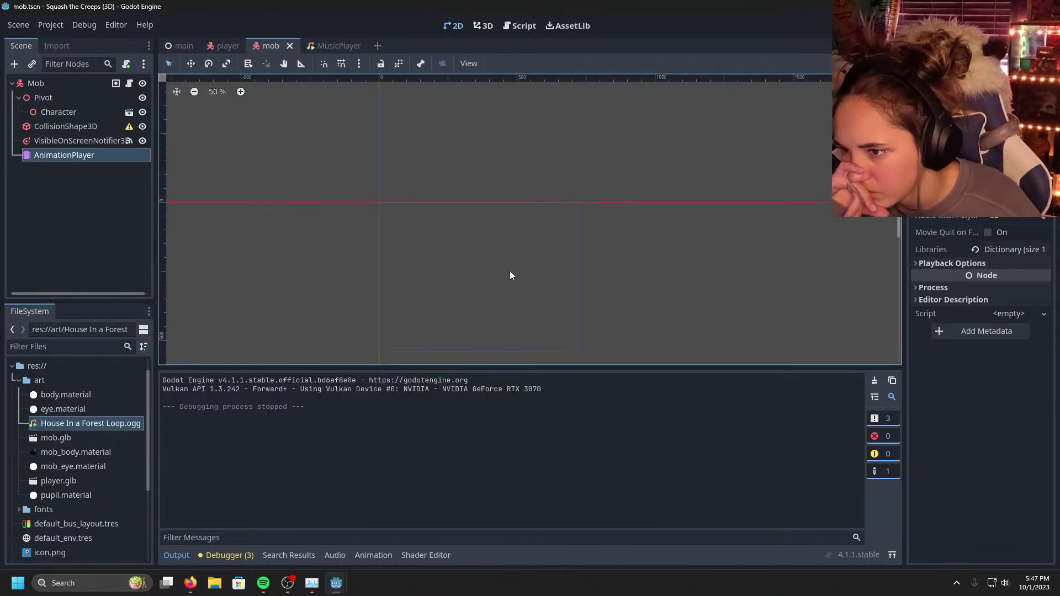
click(483, 25)
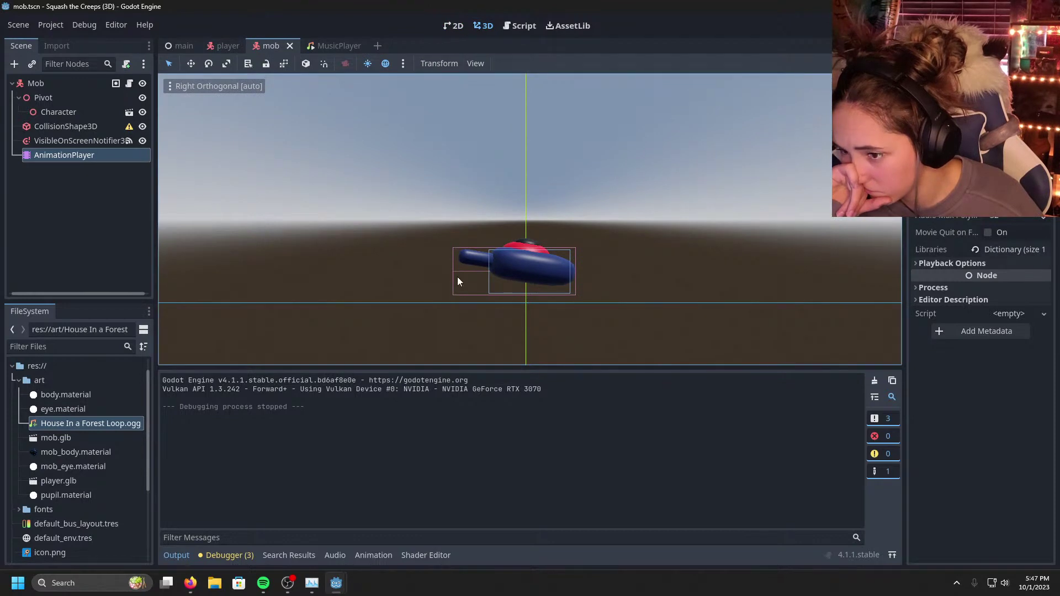
scroll(457, 285, down, 2)
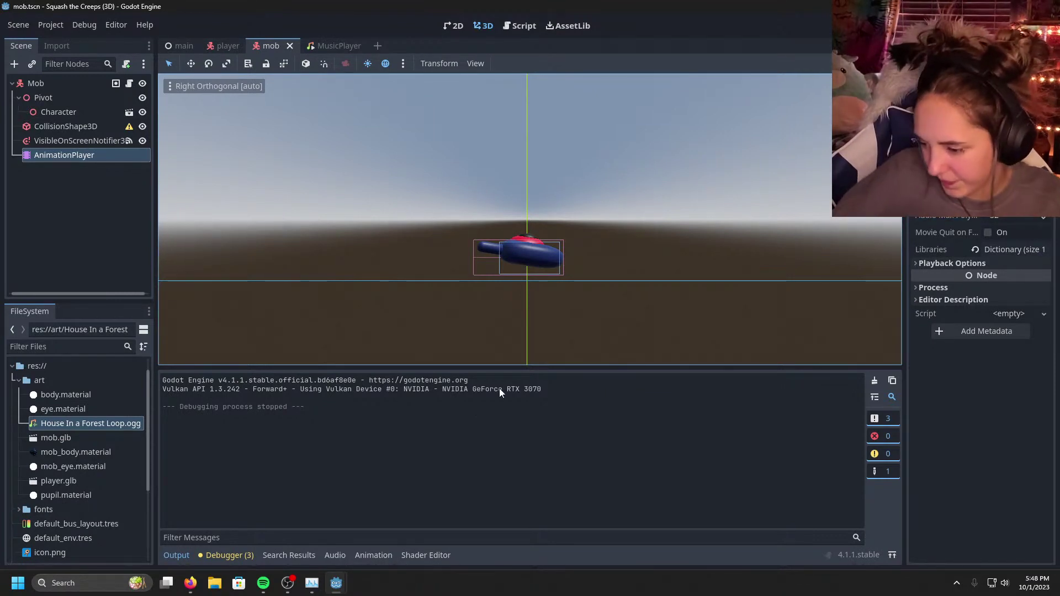
scroll(350, 331, down, 3)
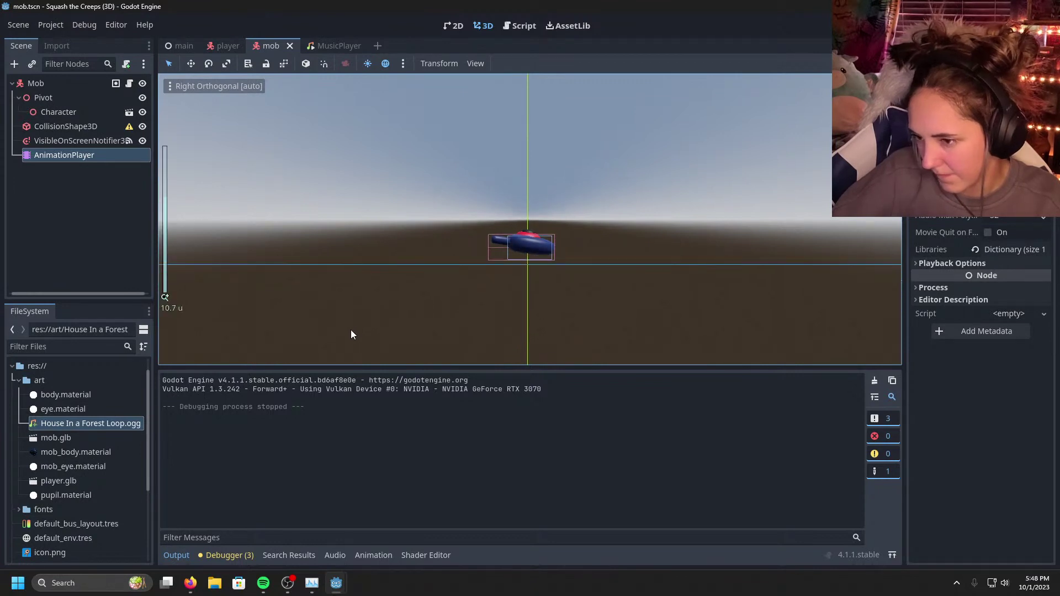
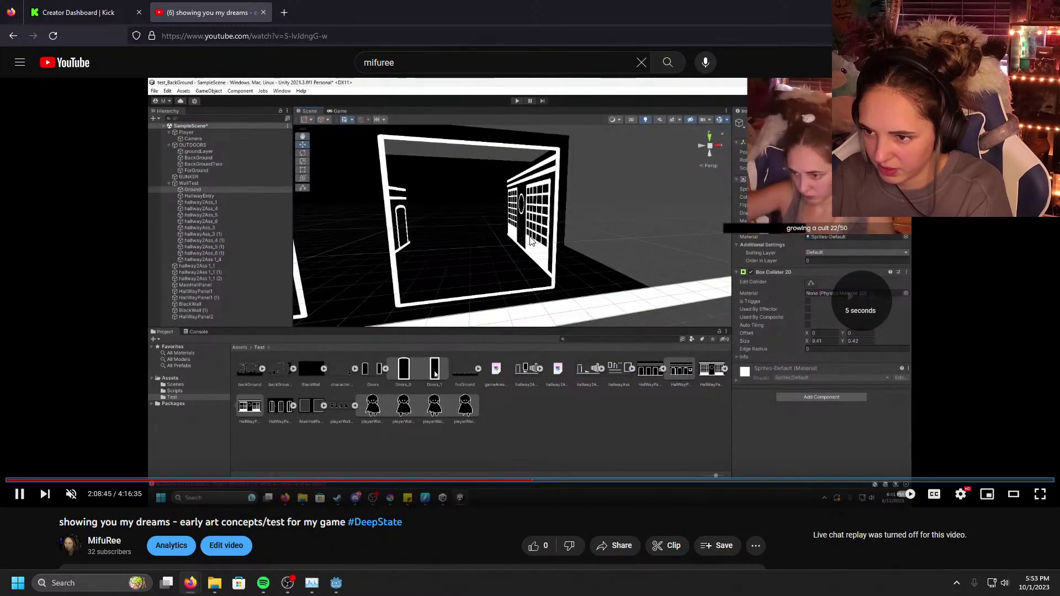
Step: Skip forward through the "showing you my dreams" video to the hallway play-test at about 2:11:19 and pause it
key(Right)
key(Right)
key(Right)
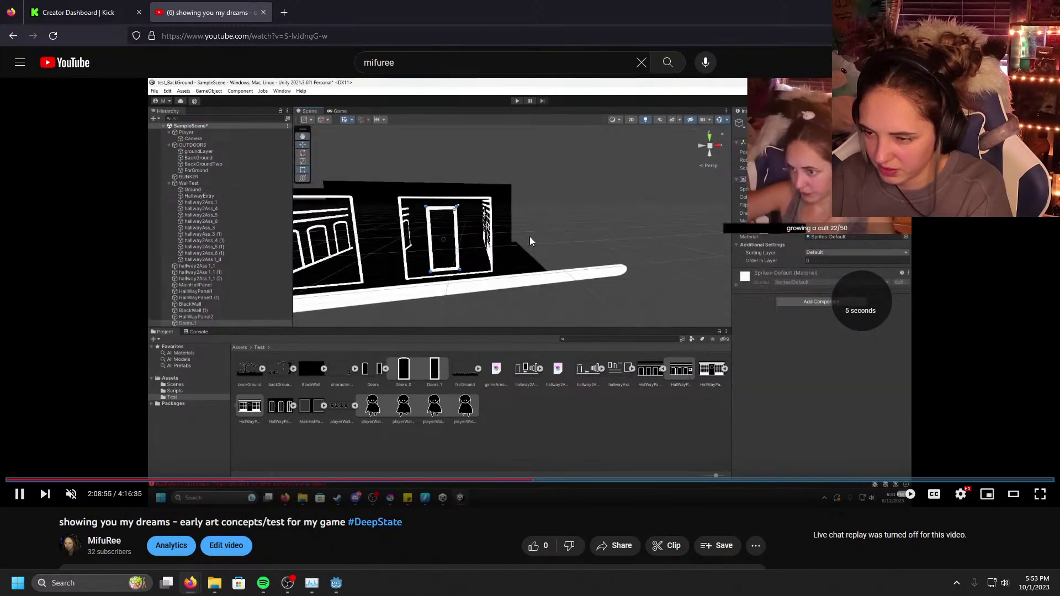
key(Right)
key(Right)
key(Right)
key(Right)
key(Right)
key(Right)
key(Right)
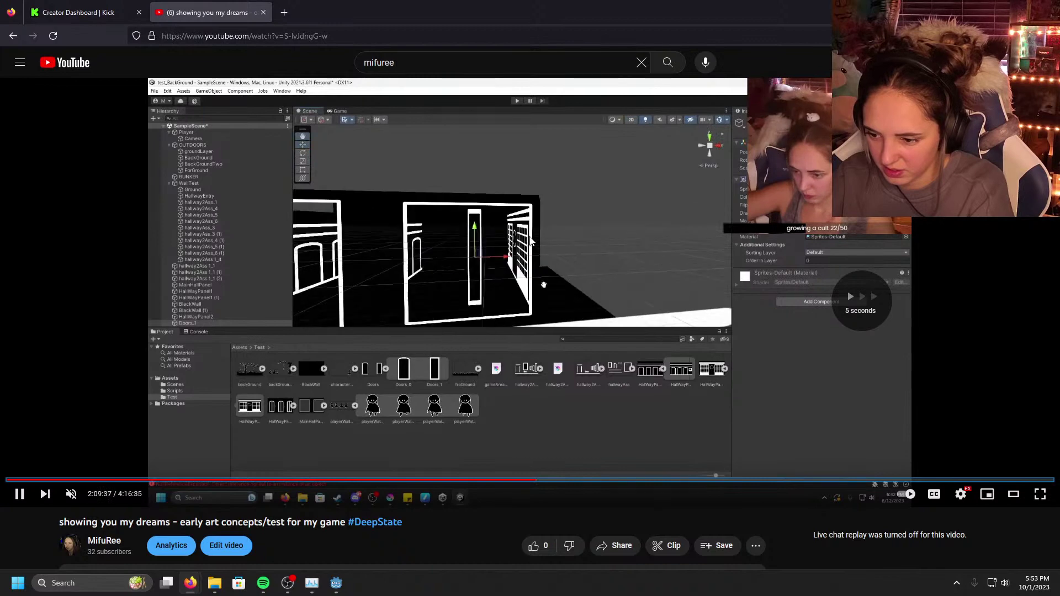
key(Right)
key(Right)
key(Right)
key(Right)
key(Right)
key(Right)
key(Right)
key(Right)
key(Right)
key(Right)
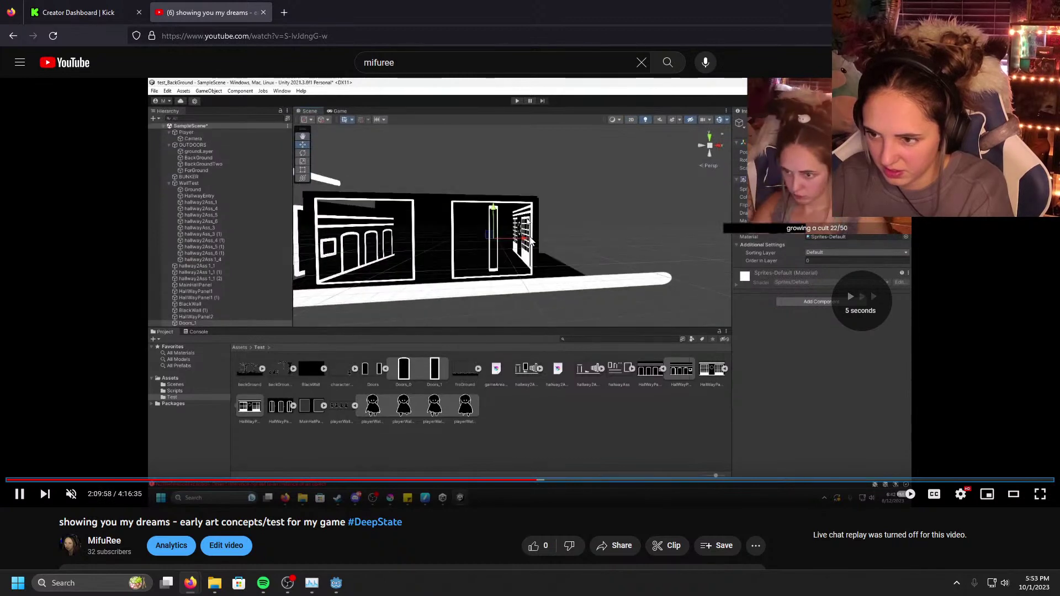
key(Right)
key(Right)
key(Right)
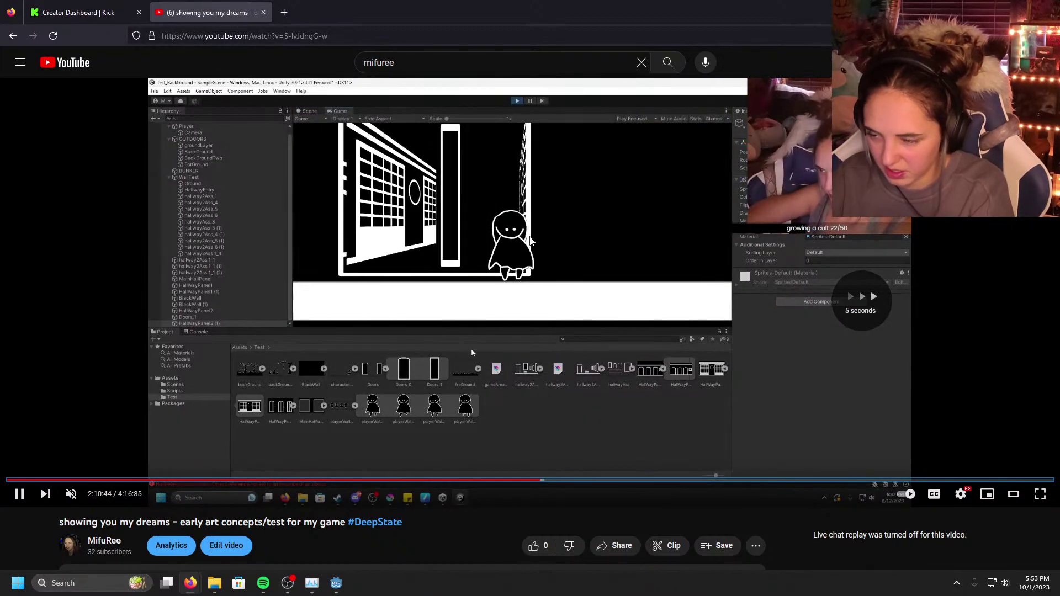
key(Left)
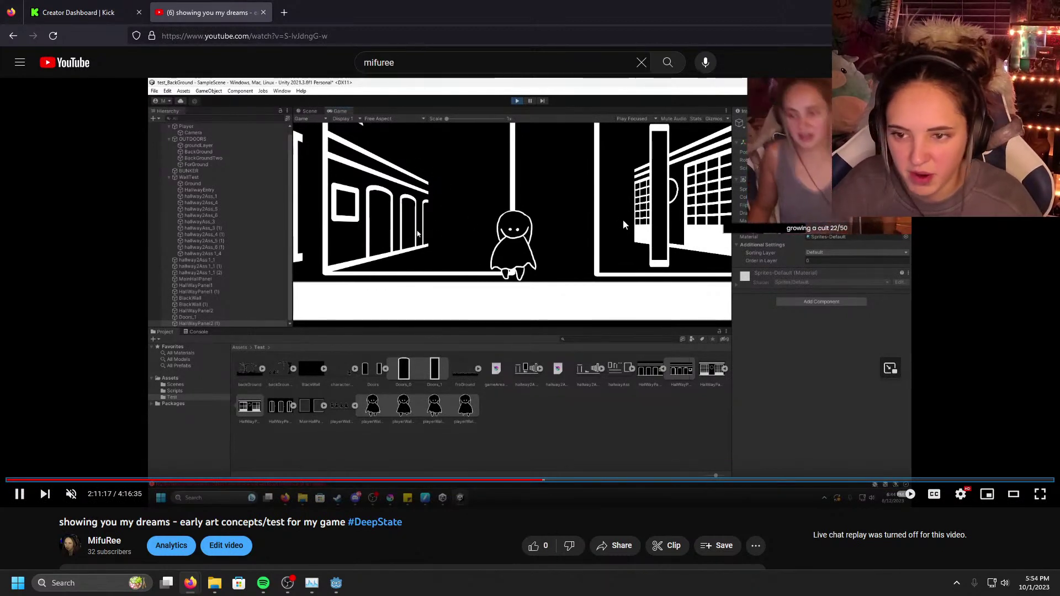
click(602, 227)
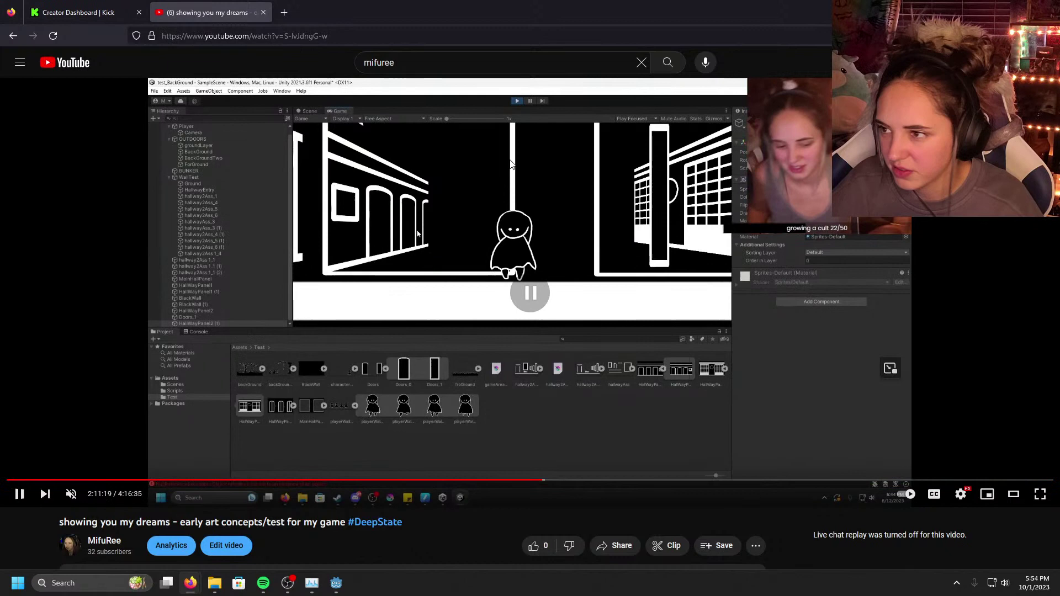
Step: Search Google for "hollow knight" in a new browser tab and show the image results
click(291, 16)
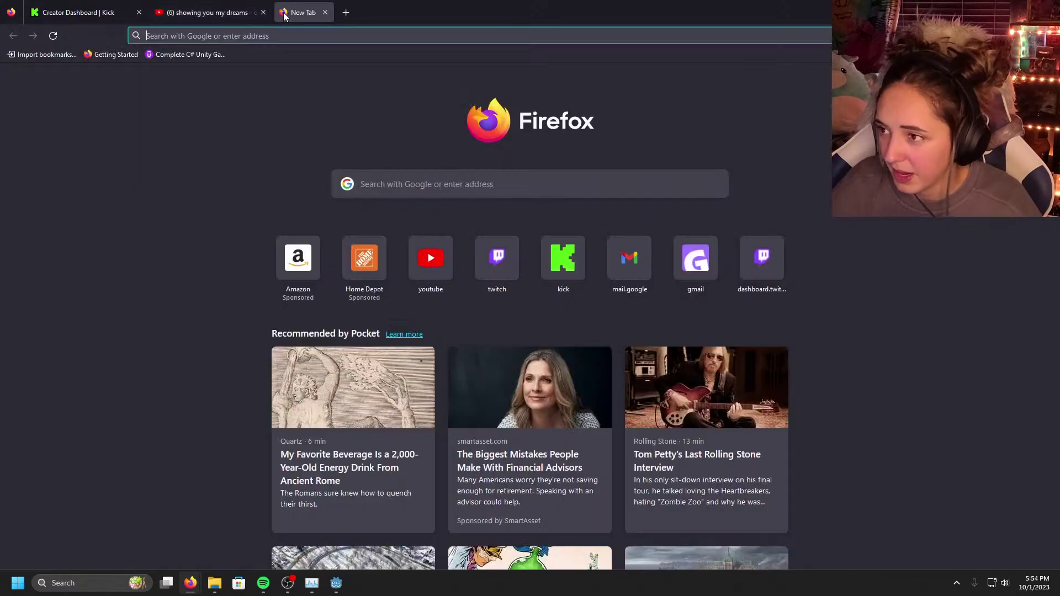
click(459, 196)
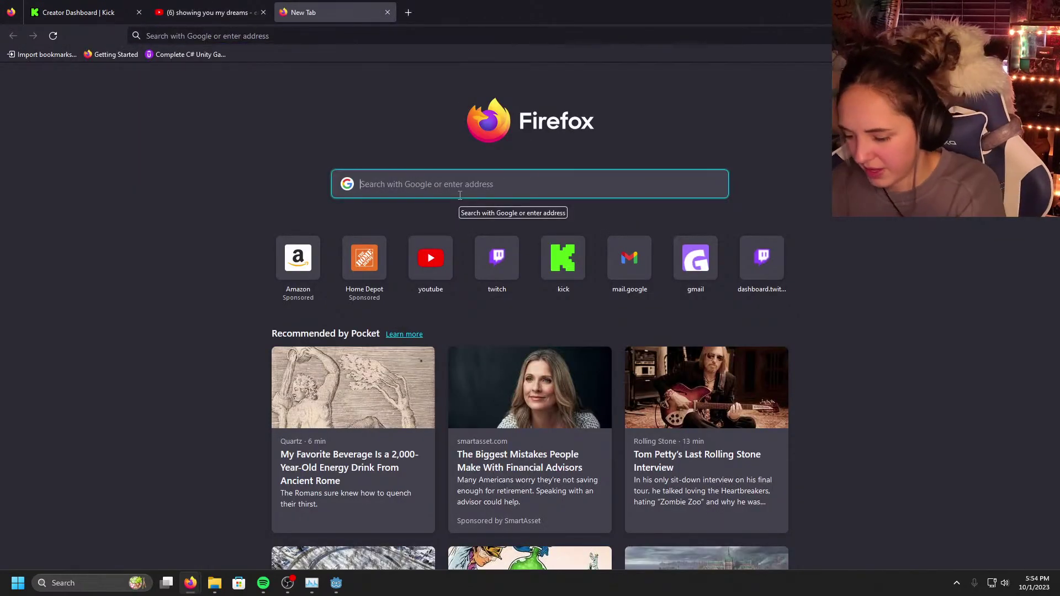
text(hollow ni)
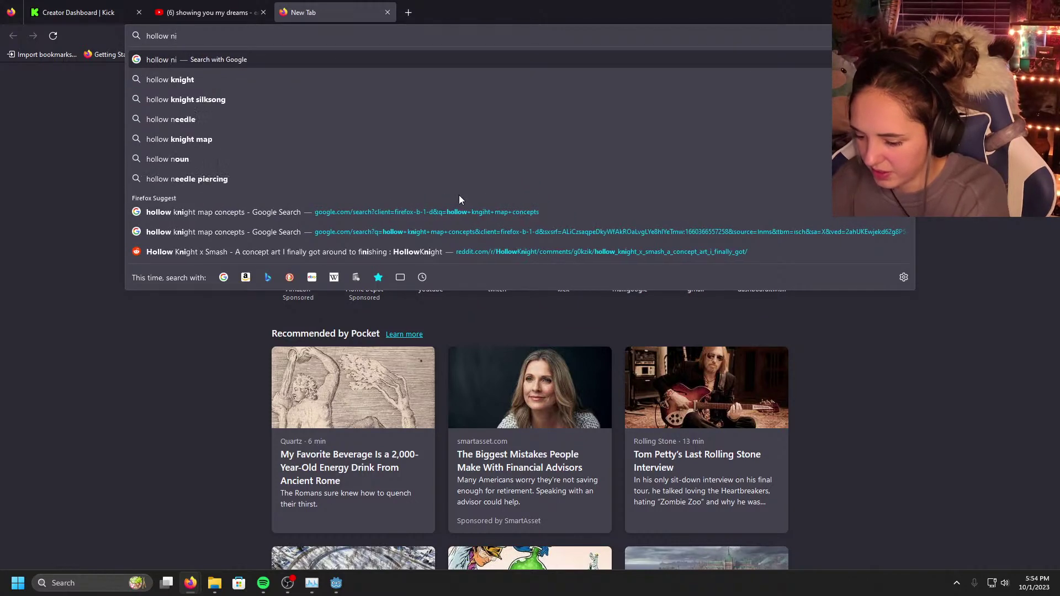
key(BackSpace)
text(knight)
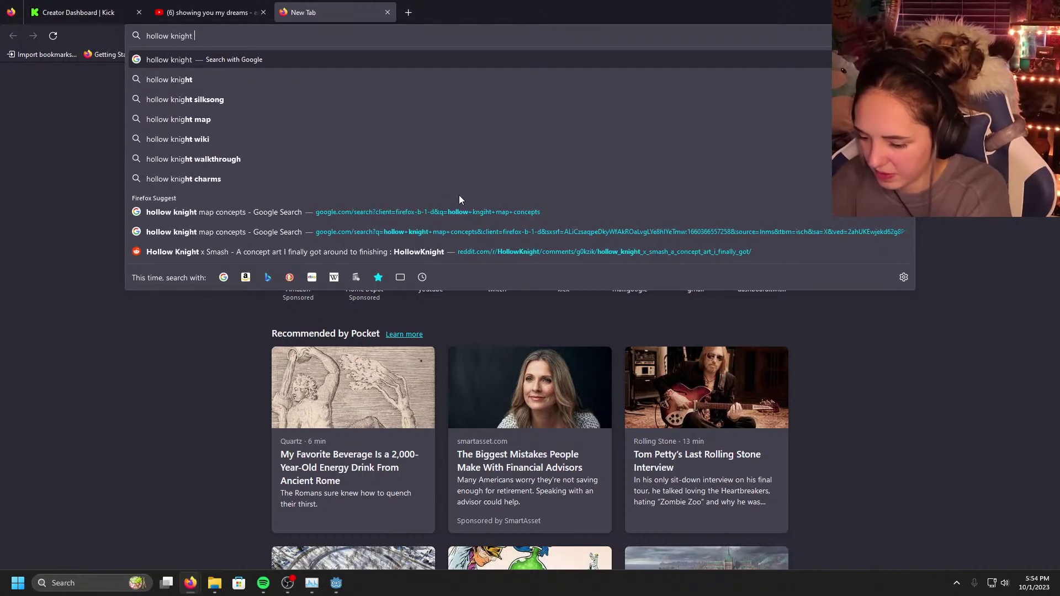
key(Return)
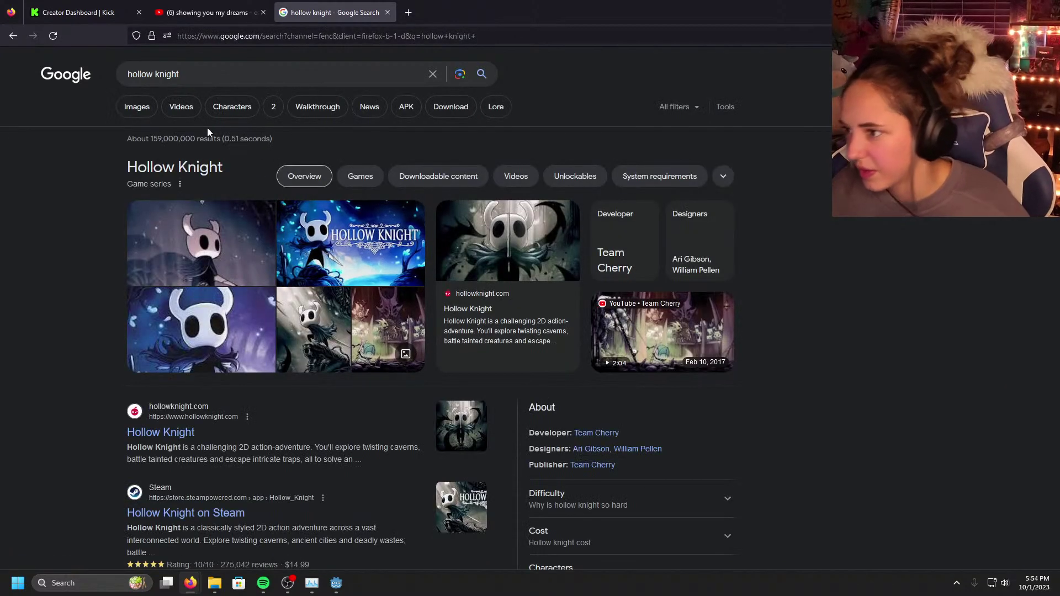
click(133, 112)
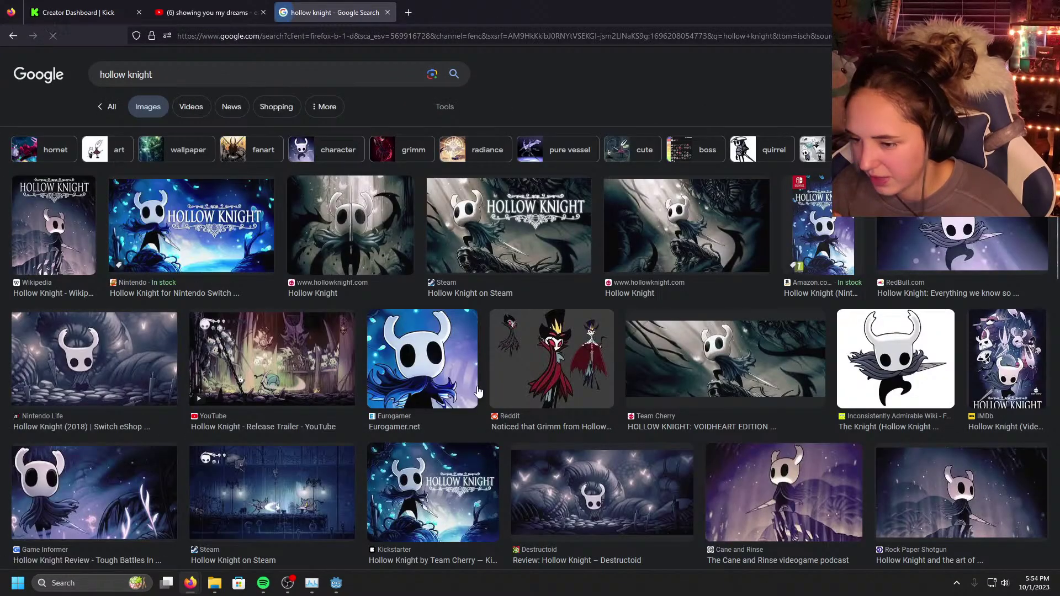
Step: Preview the Hollow Knight on Steam gameplay screenshot and look through the surrounding image results
scroll(343, 409, down, 2)
click(343, 408)
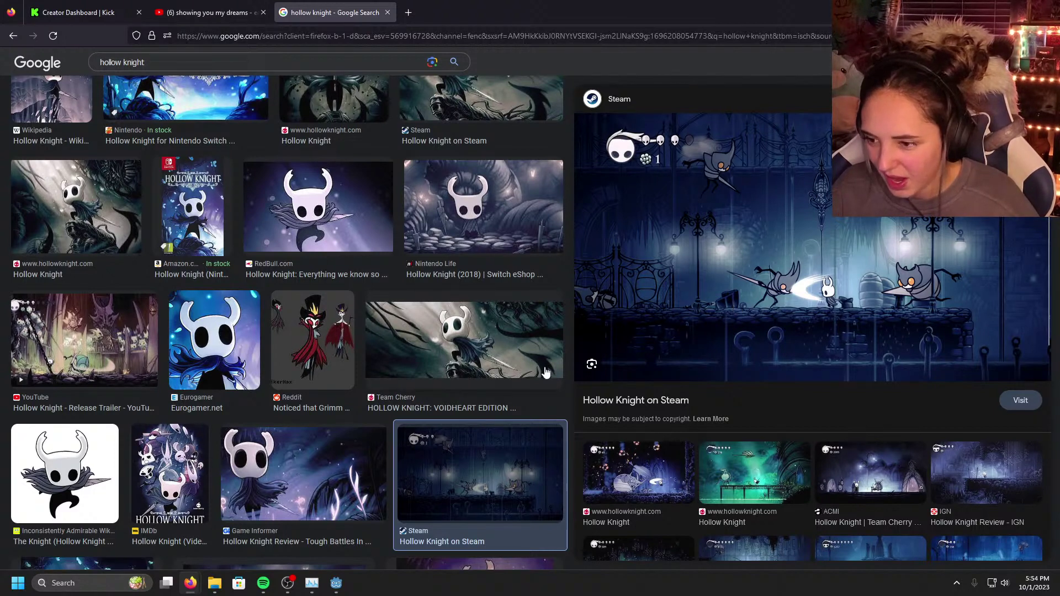
scroll(544, 366, down, 3)
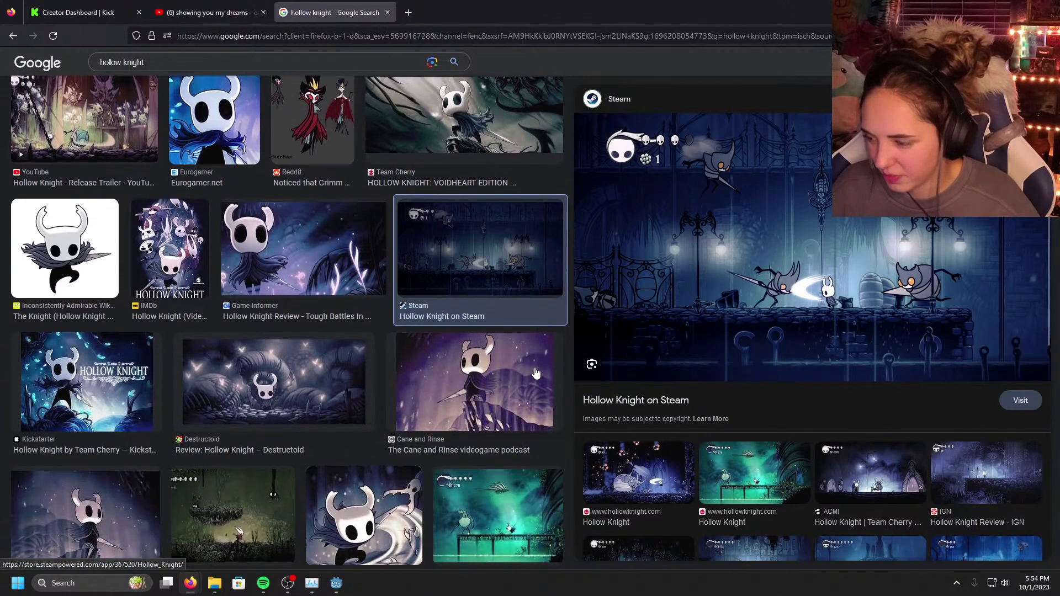
scroll(535, 372, up, 3)
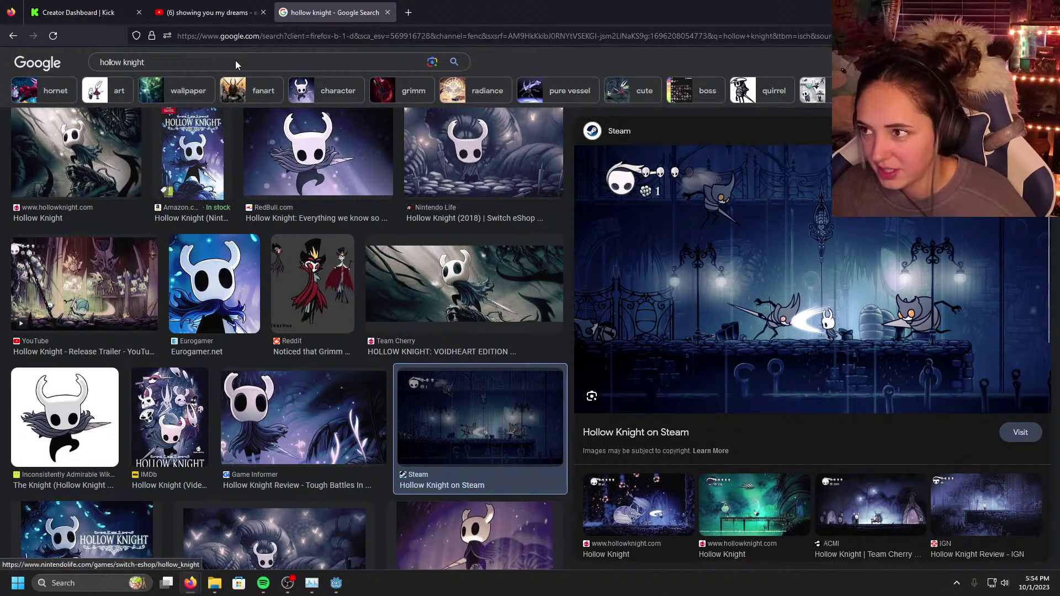
Step: Return to the "showing you my dreams" video and play short stretches of the character walking past the hallways
click(181, 3)
click(417, 233)
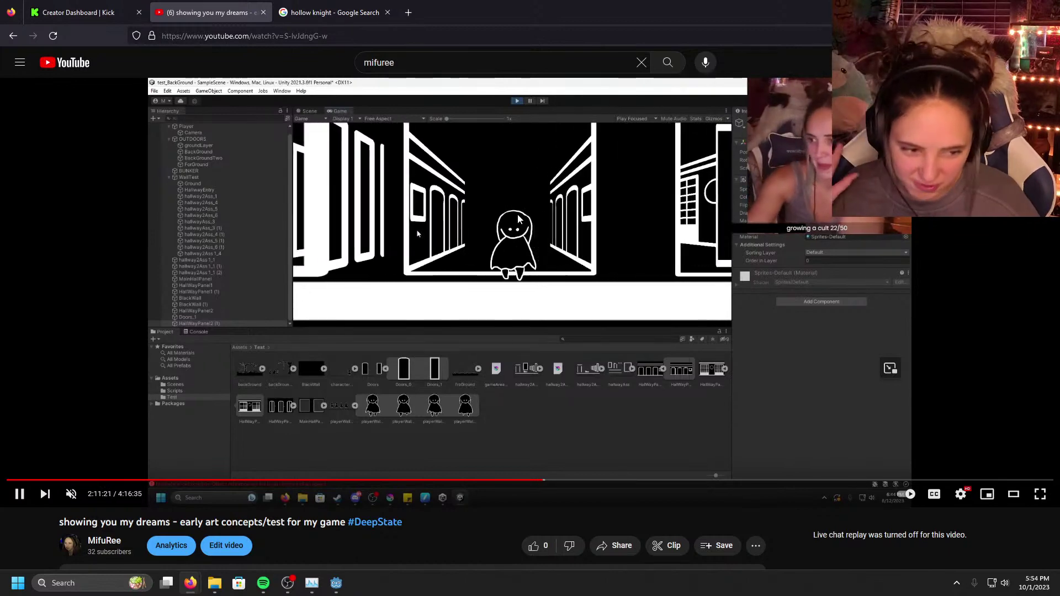
click(615, 303)
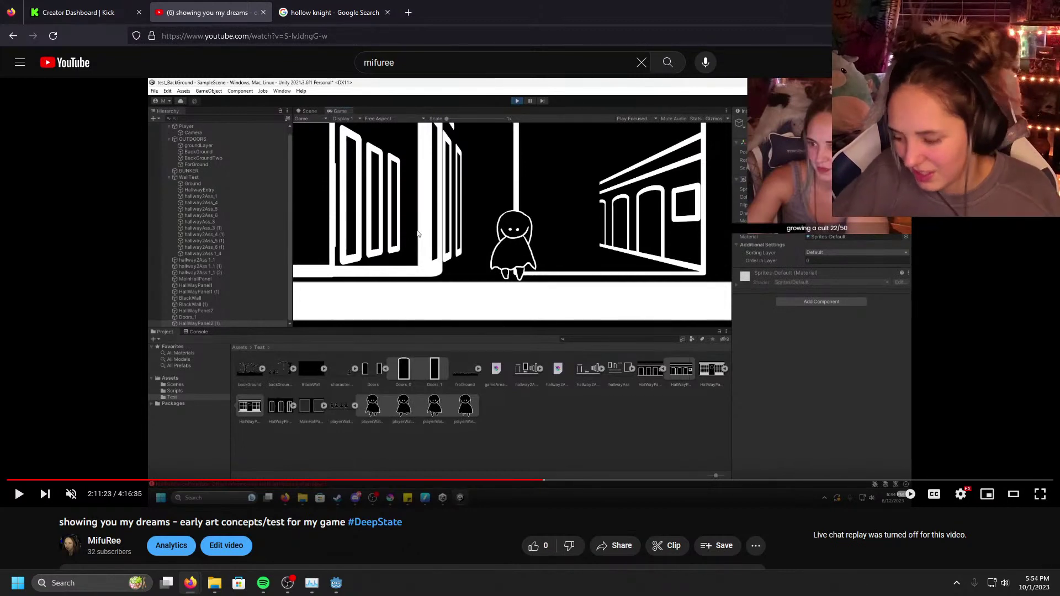
click(704, 315)
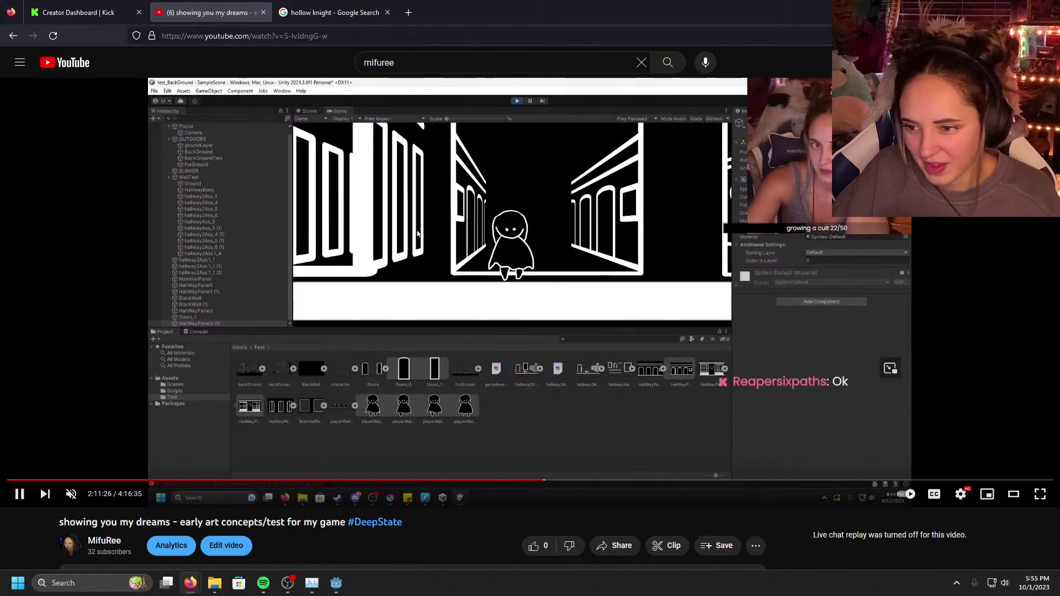
key(space)
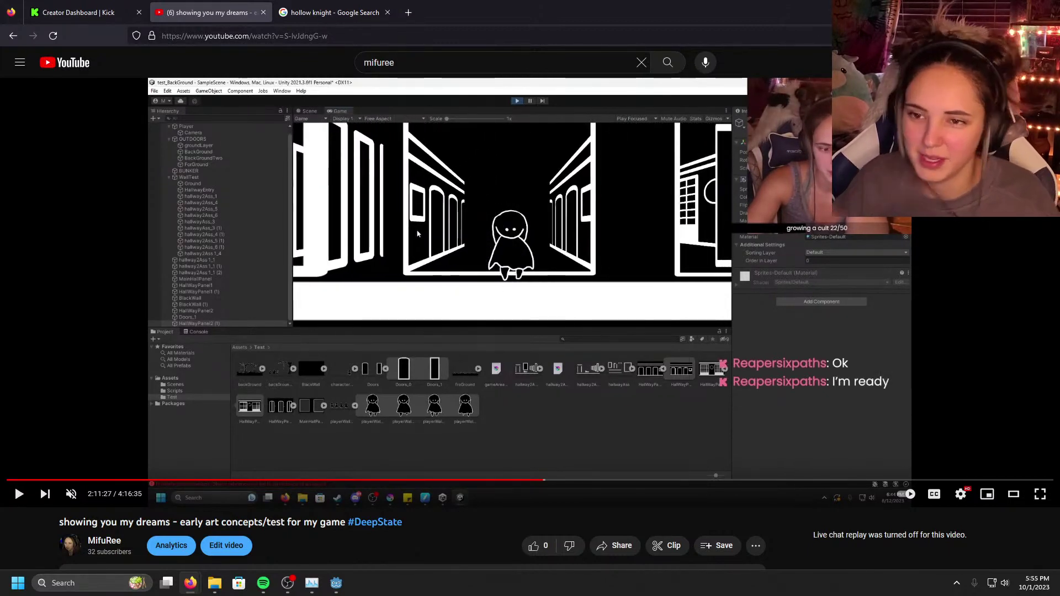
Step: Close the video's browser tab, switch back to the Godot editor and look at the mob scene in perspective
click(264, 13)
key(alt+Tab)
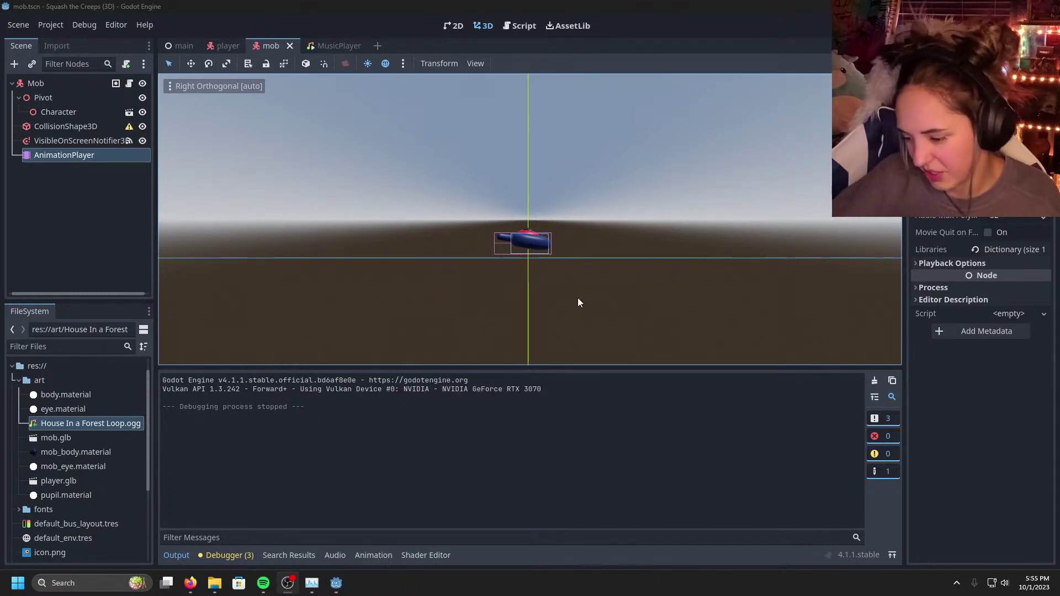
middle_drag(579, 303, 438, 139)
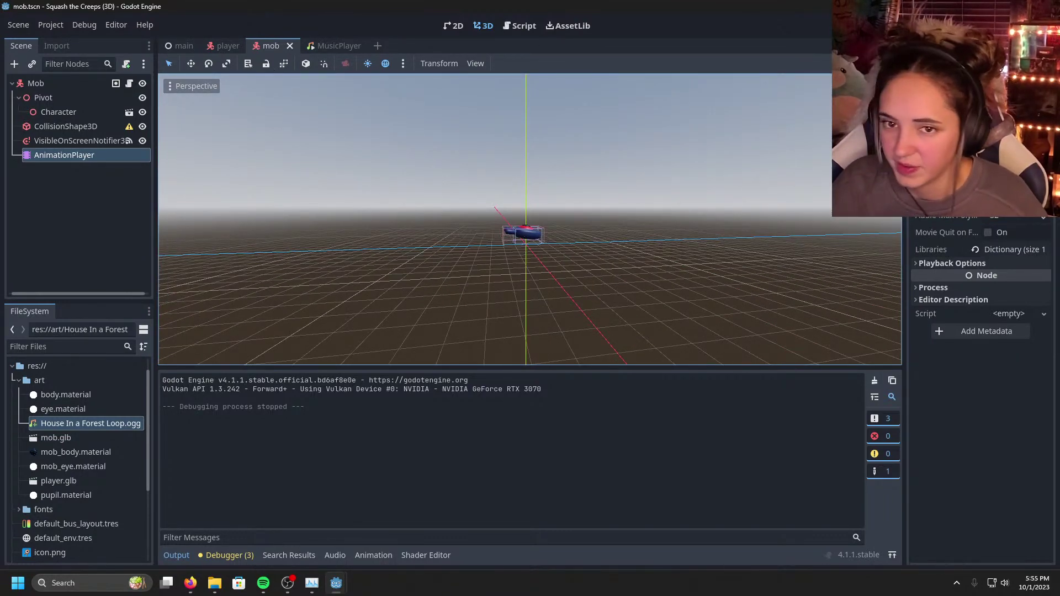
Step: Quit the Godot editor with the Squash the Creeps project
click(49, 26)
mouse_move(3, 26)
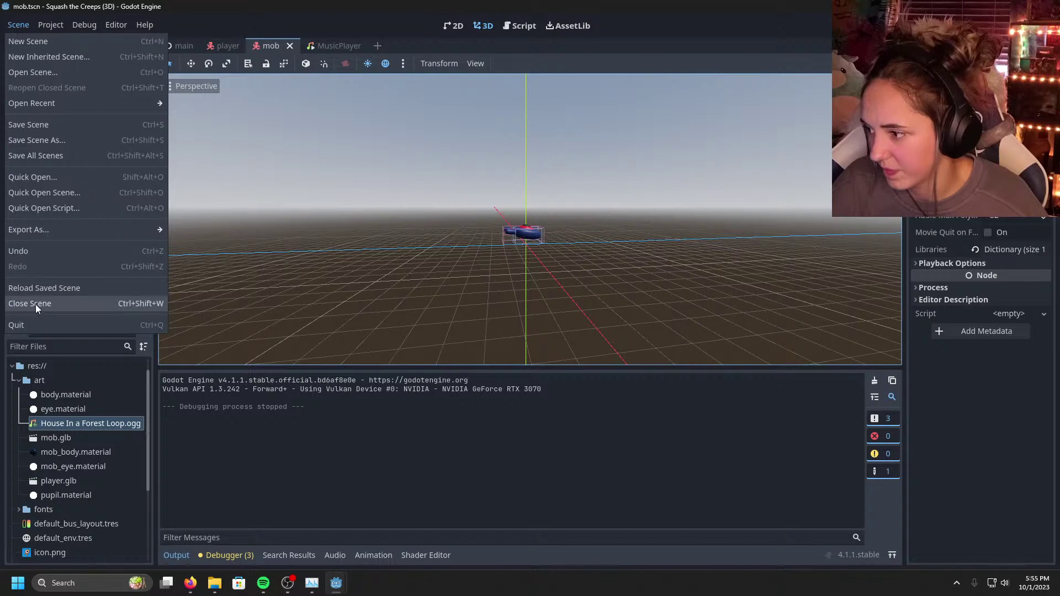
click(350, 247)
click(18, 25)
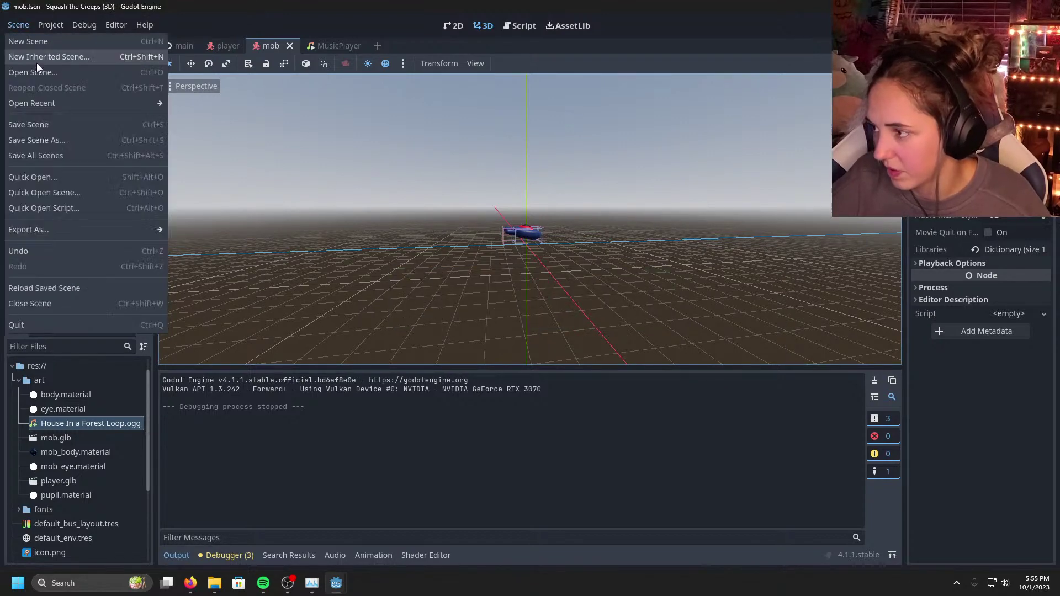
click(36, 324)
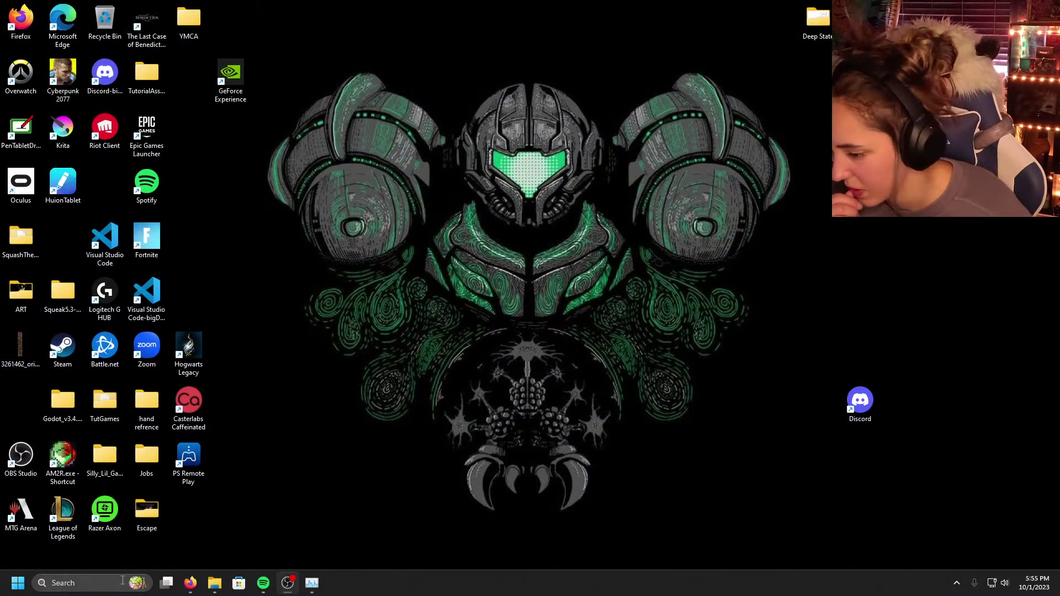
Step: Launch Godot v4.1.1 and start a new project named TestingPerspective
click(88, 582)
text(godot_v4.1.1-stable_win64.)
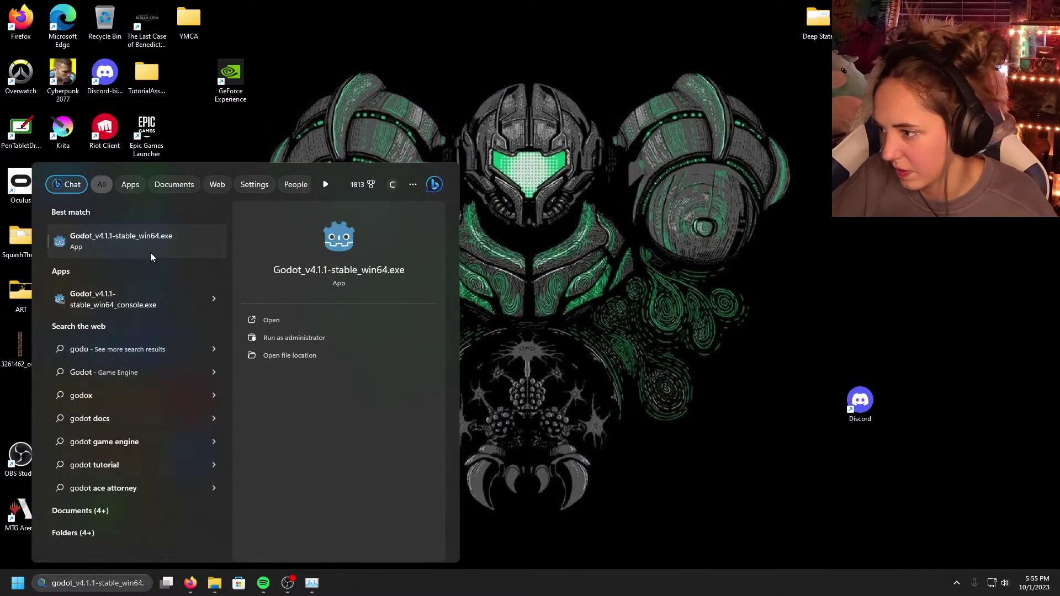
click(150, 253)
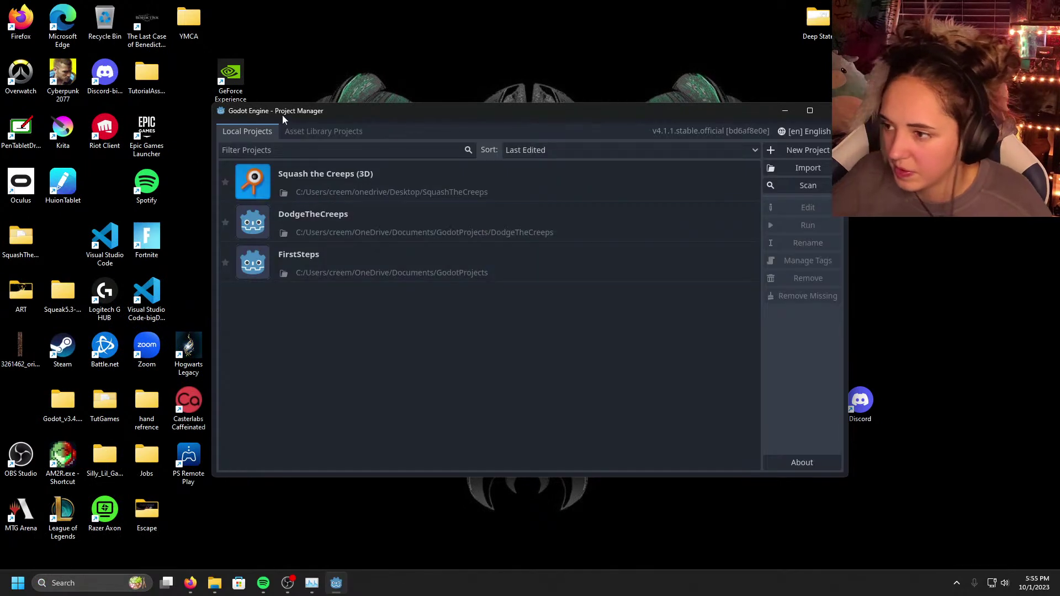
click(806, 151)
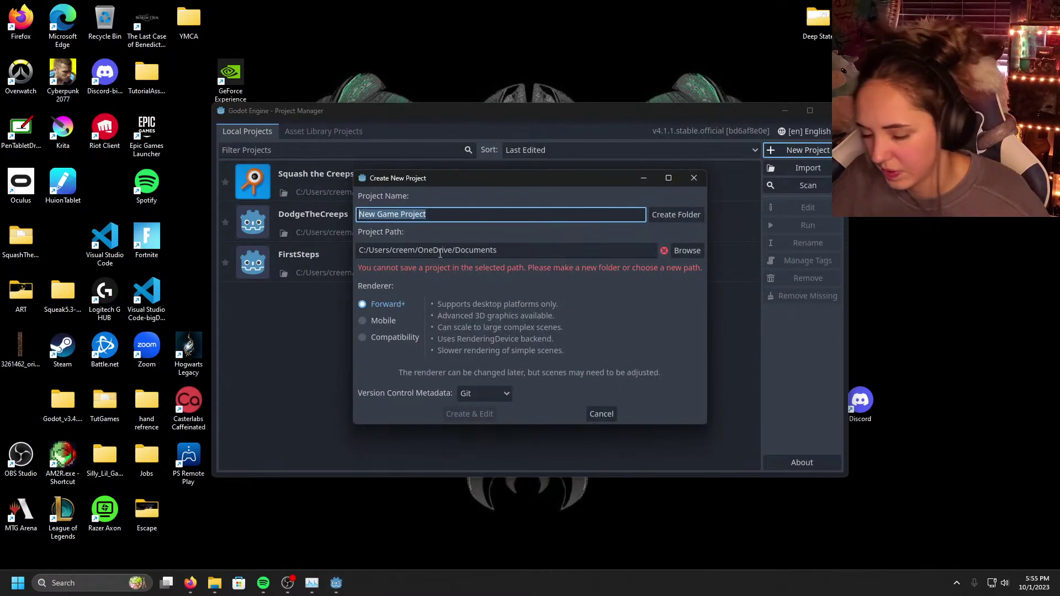
key(BackSpace)
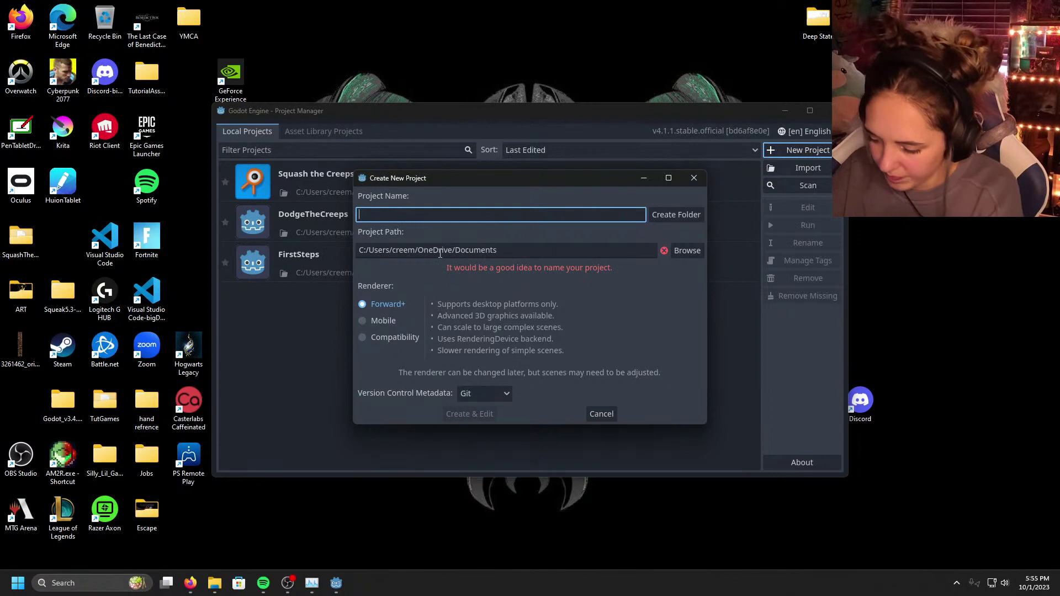
text(TestingPerspect)
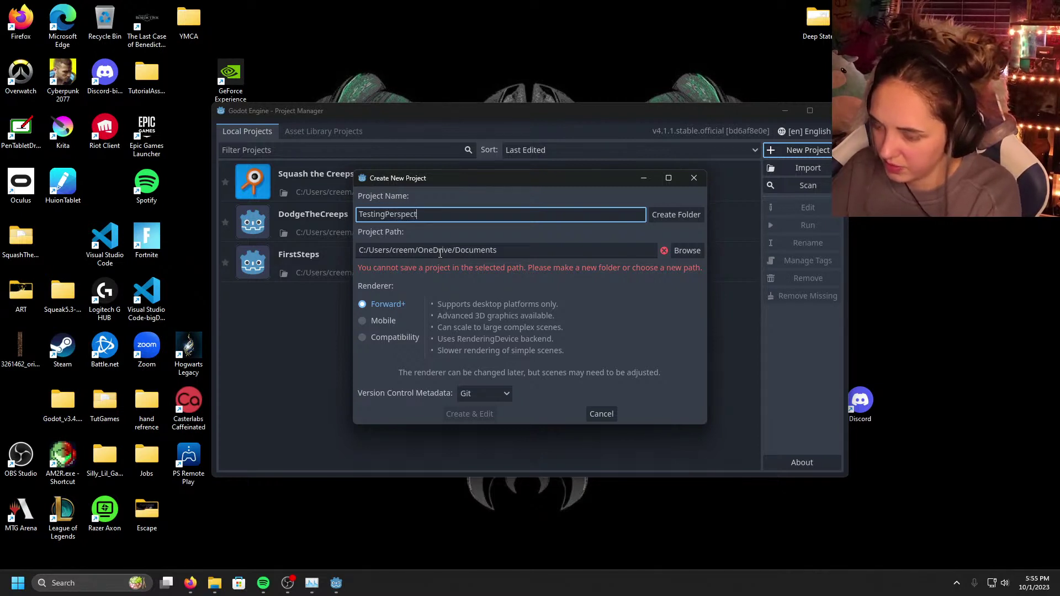
text(ive)
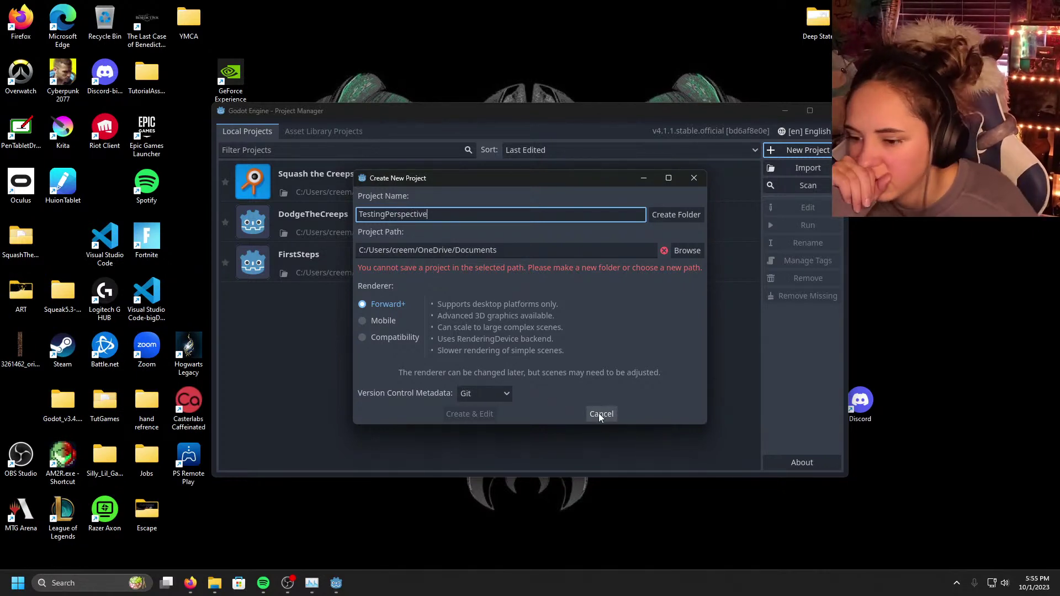
Step: Create the project in a new folder named TestingPurposes inside the Documents directory
click(668, 251)
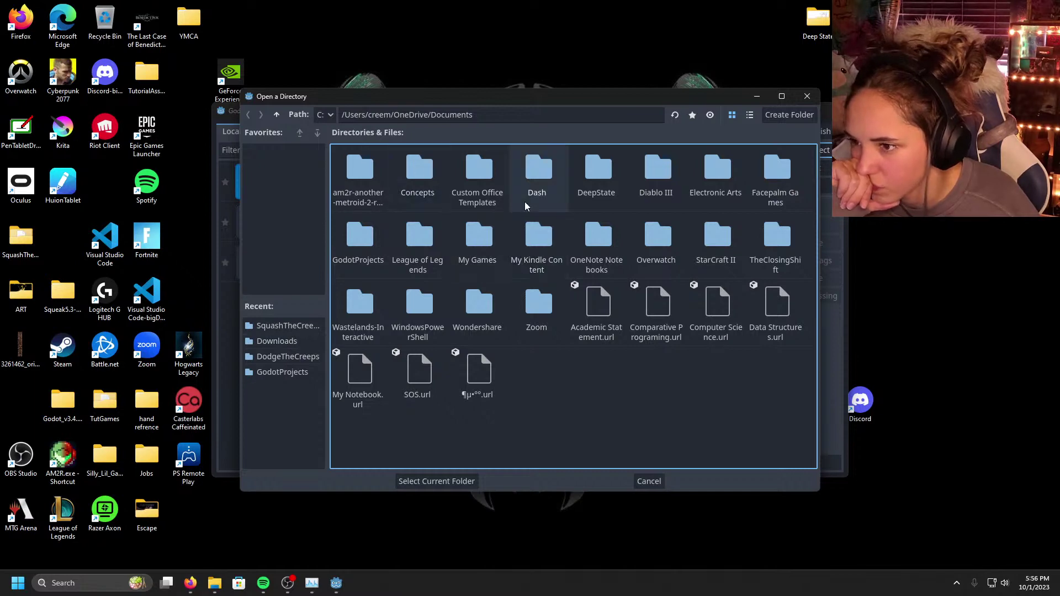
click(436, 481)
click(688, 250)
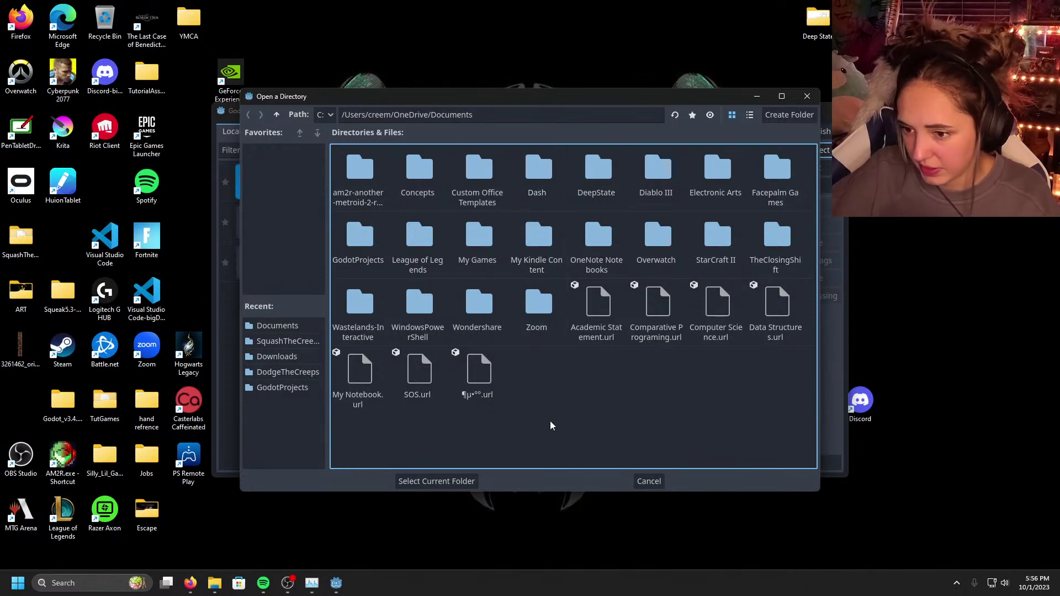
right_click(569, 388)
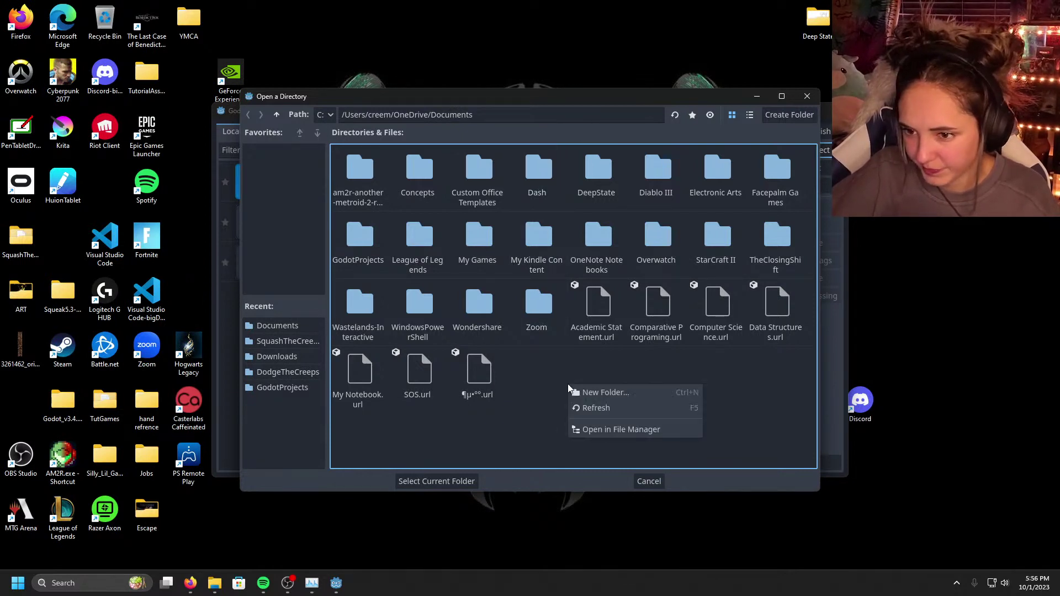
click(607, 392)
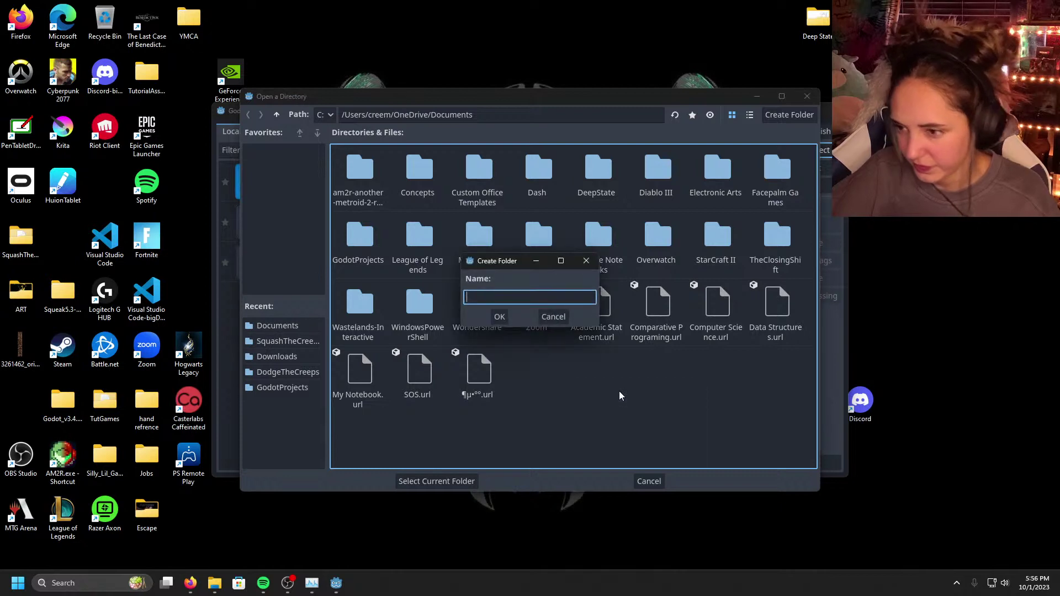
text(Test)
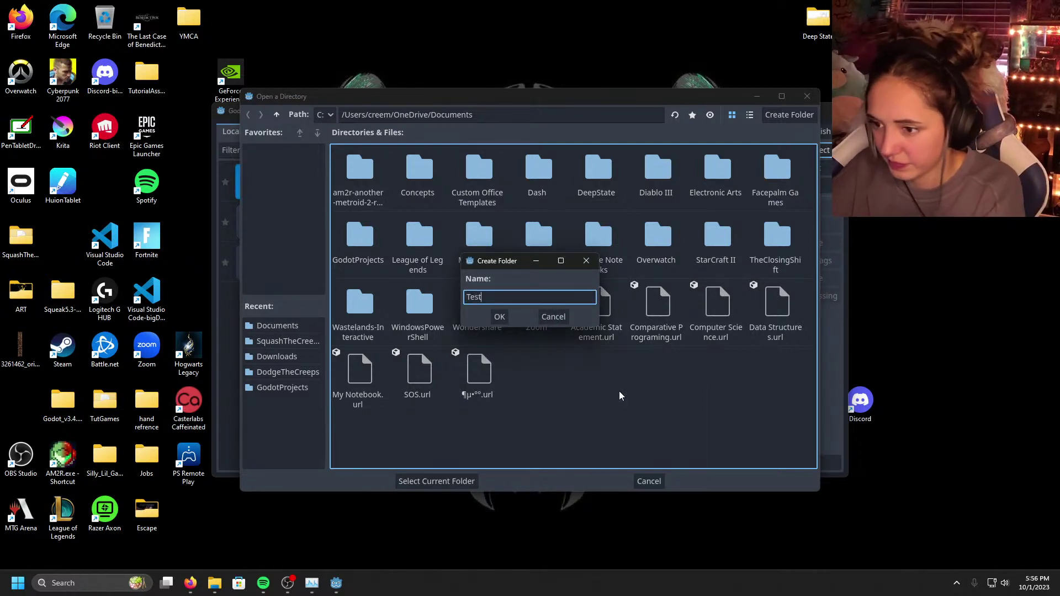
text(ingP)
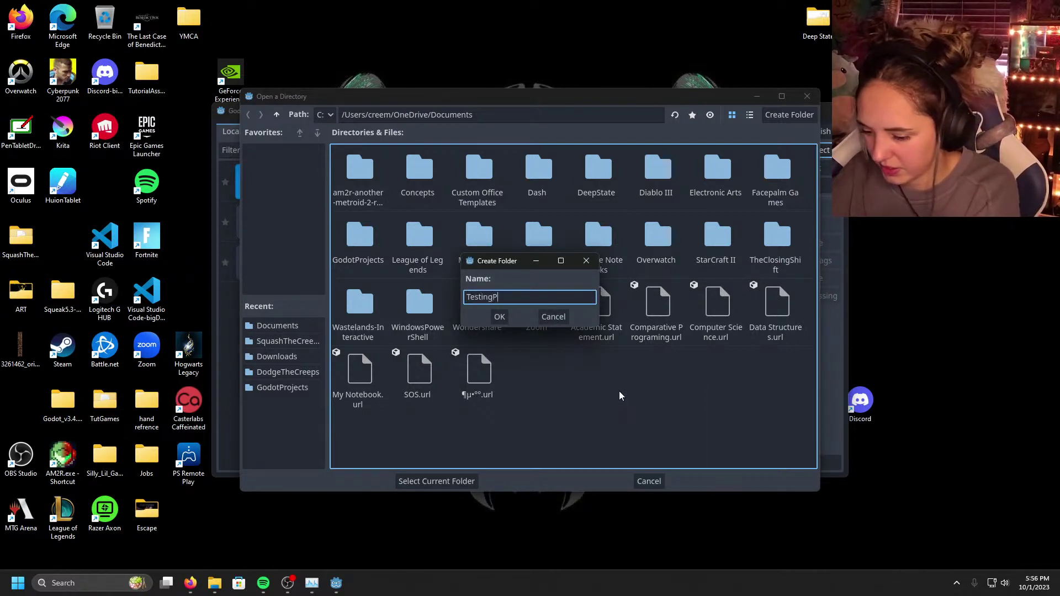
text(urposes)
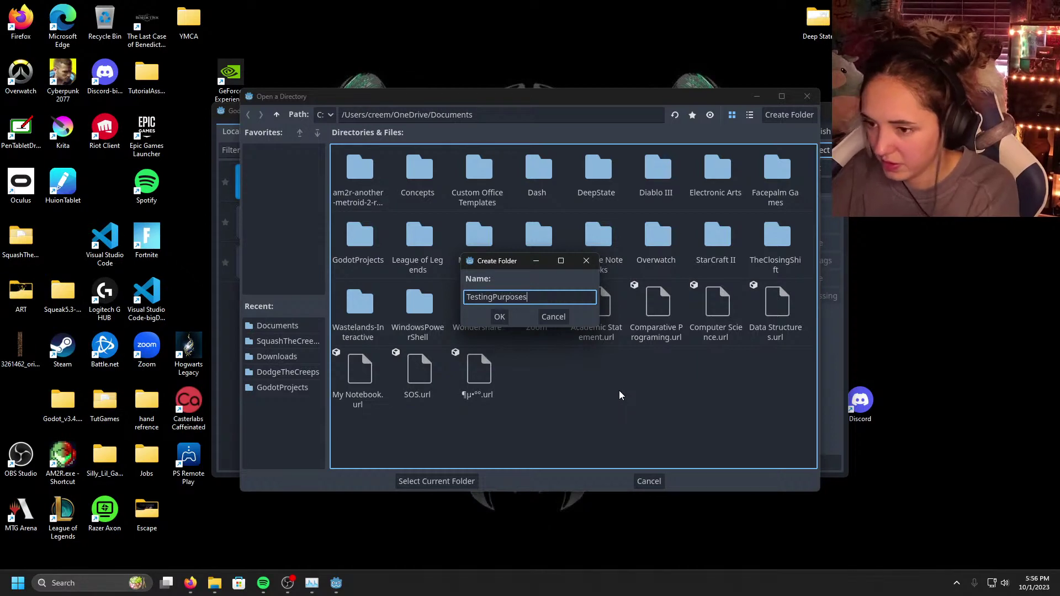
click(499, 317)
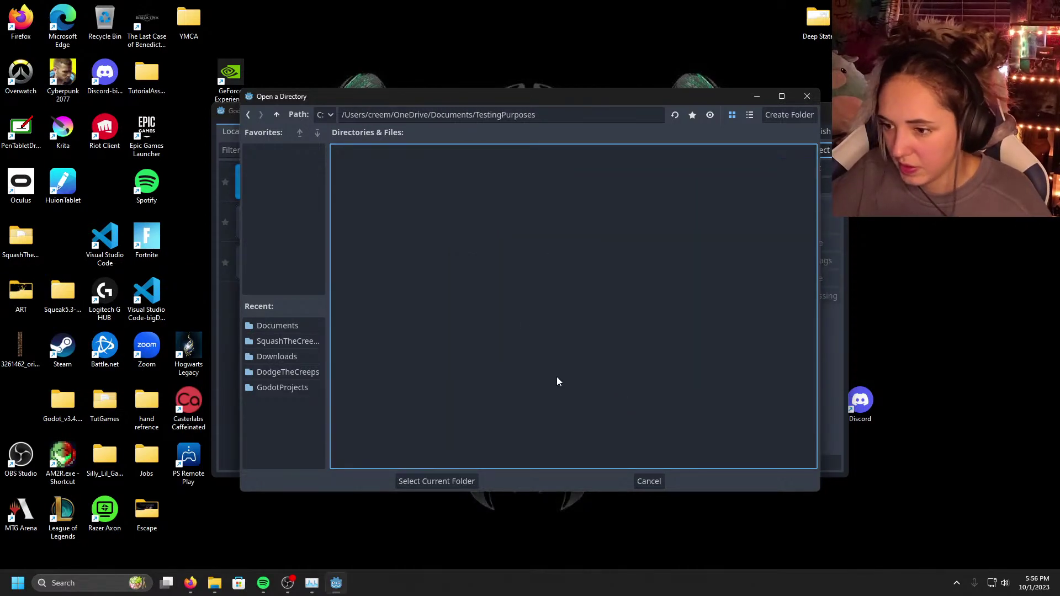
click(474, 480)
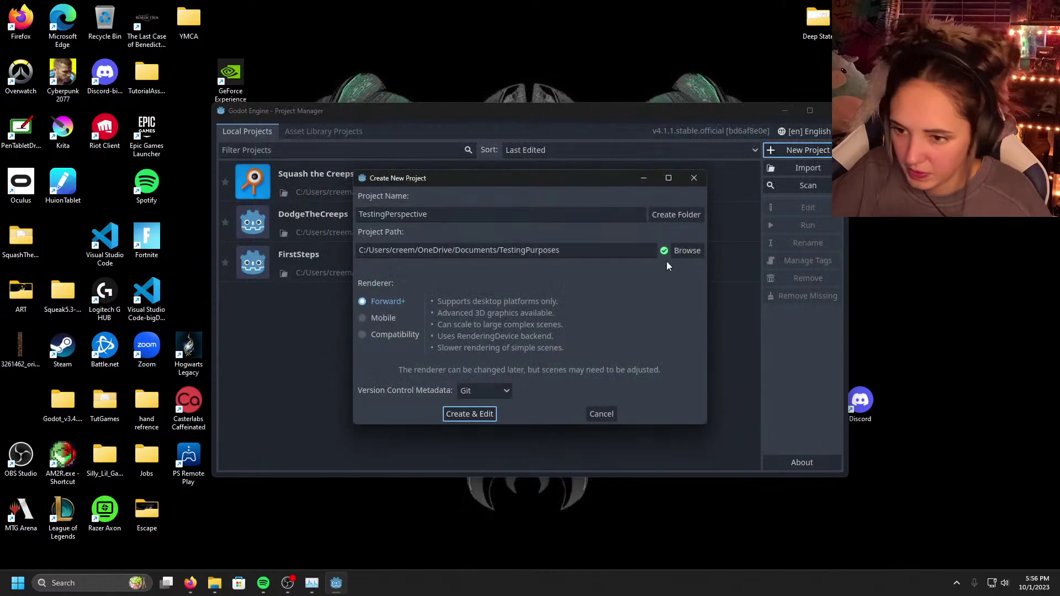
click(459, 413)
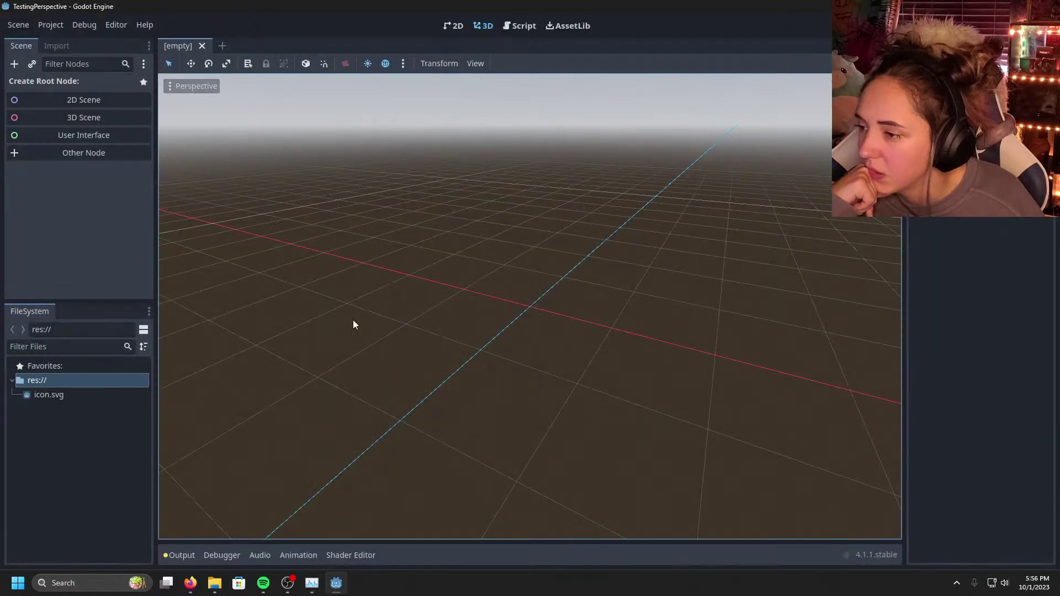
Step: Give the empty scene a 3D scene root node
middle_drag(352, 320, 525, 346)
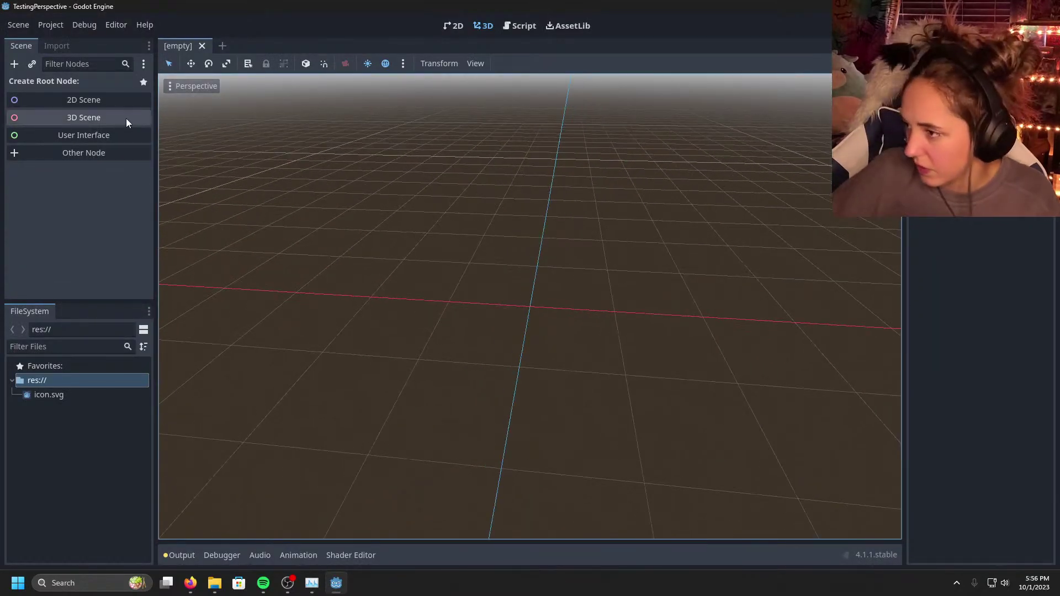
click(82, 120)
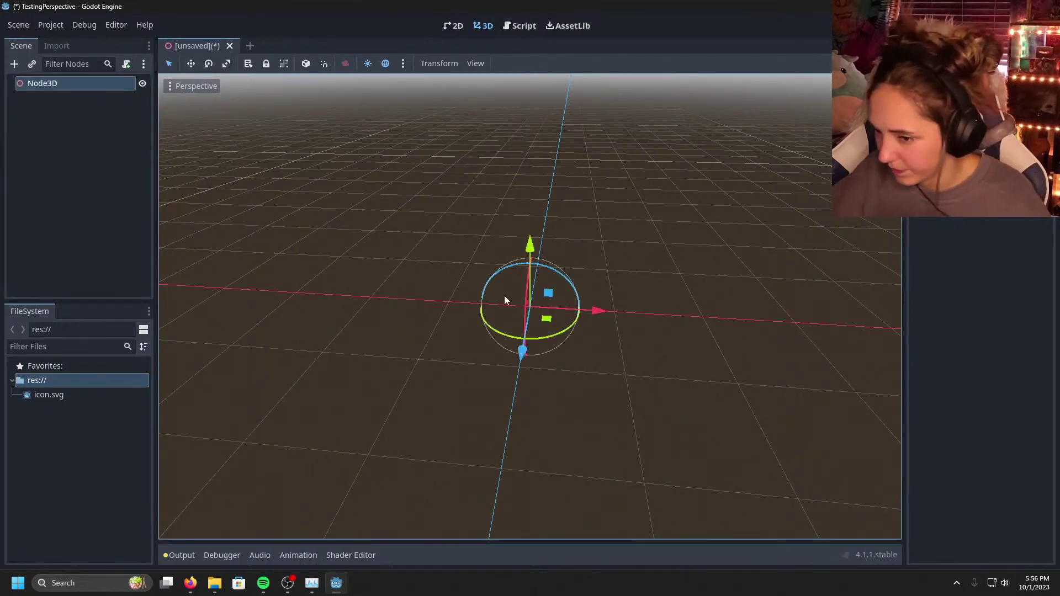
middle_drag(504, 296, 253, 195)
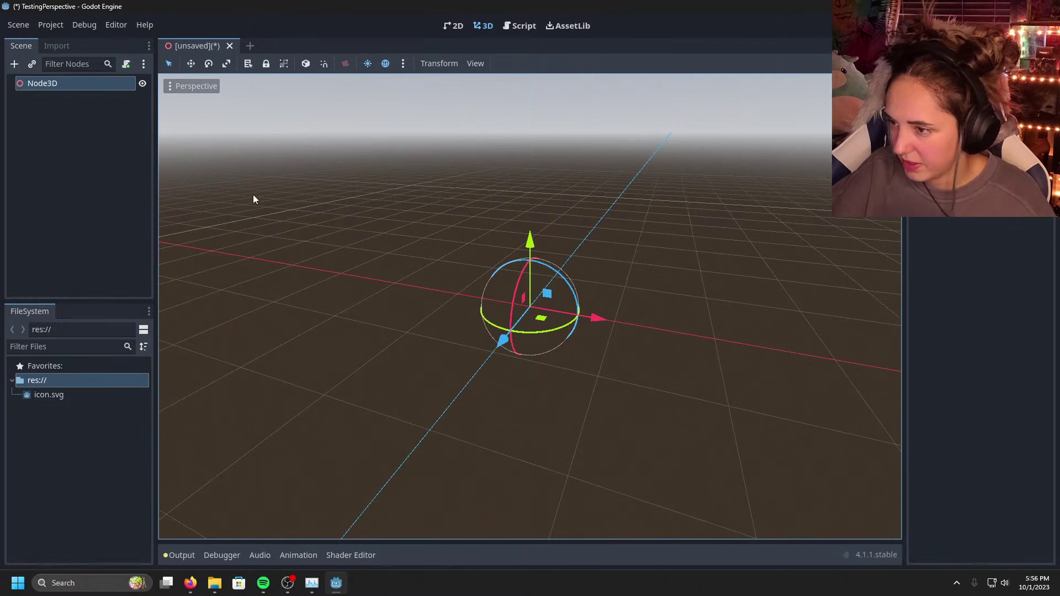
Step: Add a Node2D as a child of the Node3D root
right_click(105, 82)
click(163, 92)
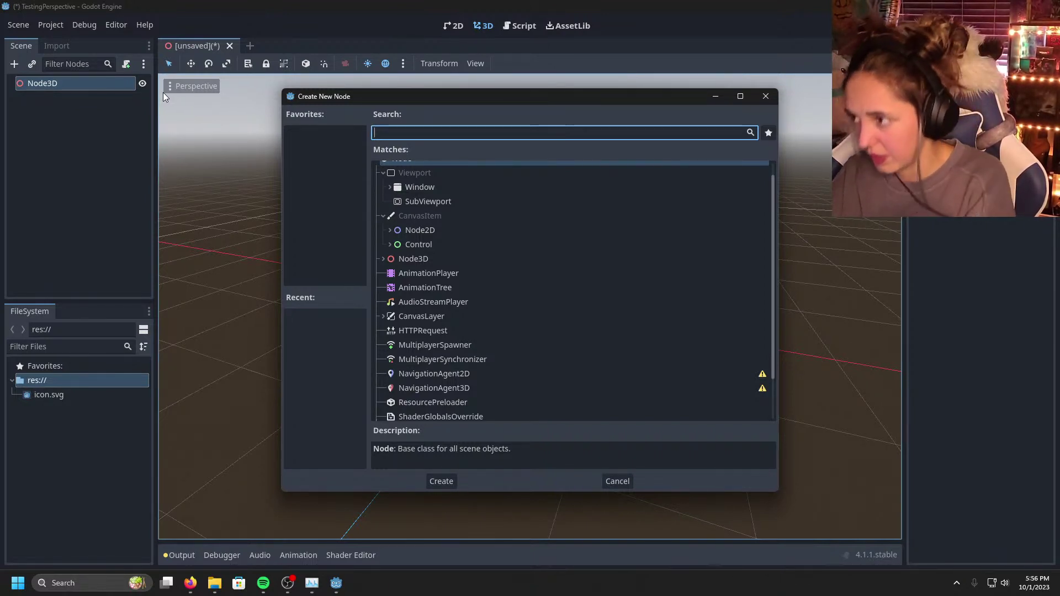
click(431, 228)
double_click(432, 229)
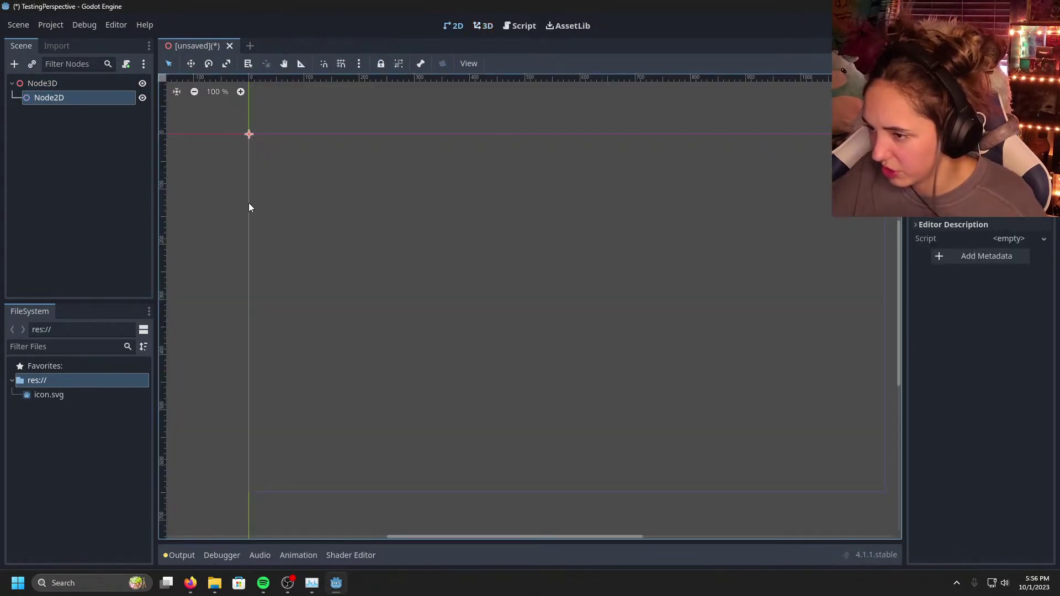
scroll(406, 212, down, 5)
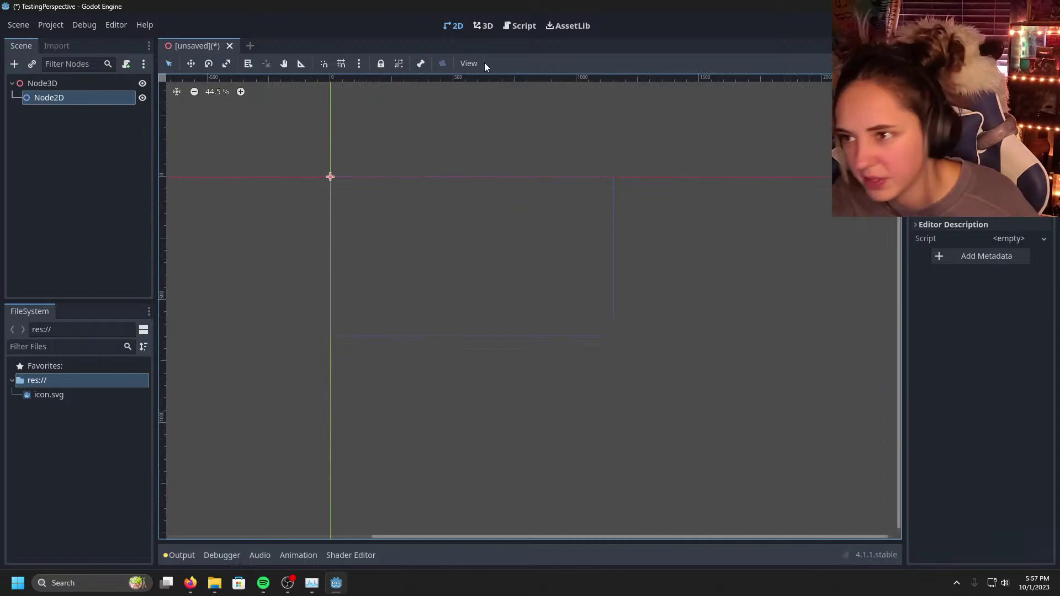
click(485, 25)
click(448, 25)
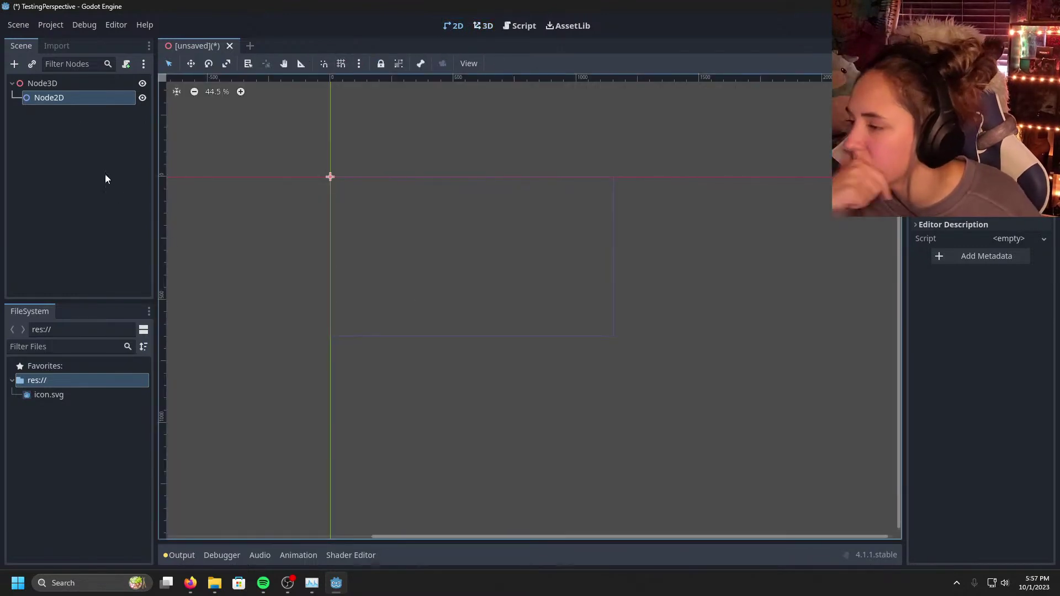
right_click(71, 97)
click(48, 155)
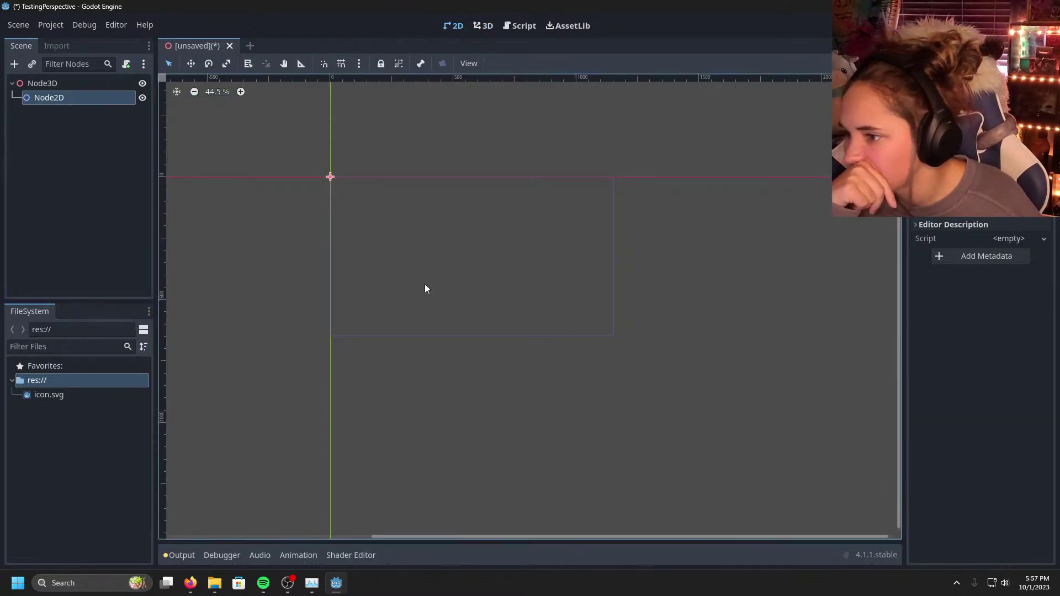
scroll(425, 288, down, 1)
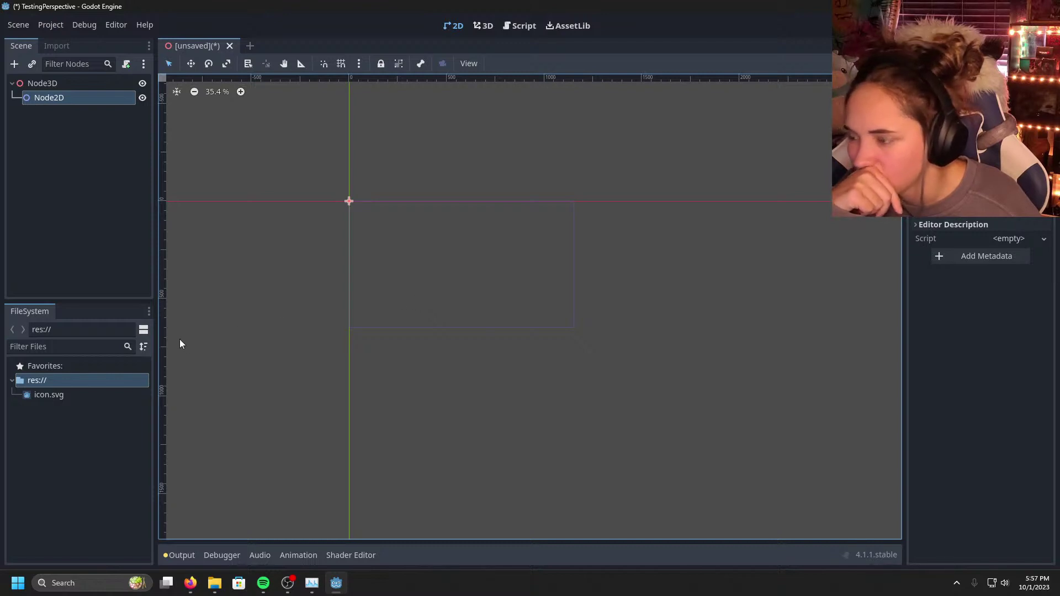
Step: Add a CanvasLayer as a child of the Node2D node
right_click(67, 101)
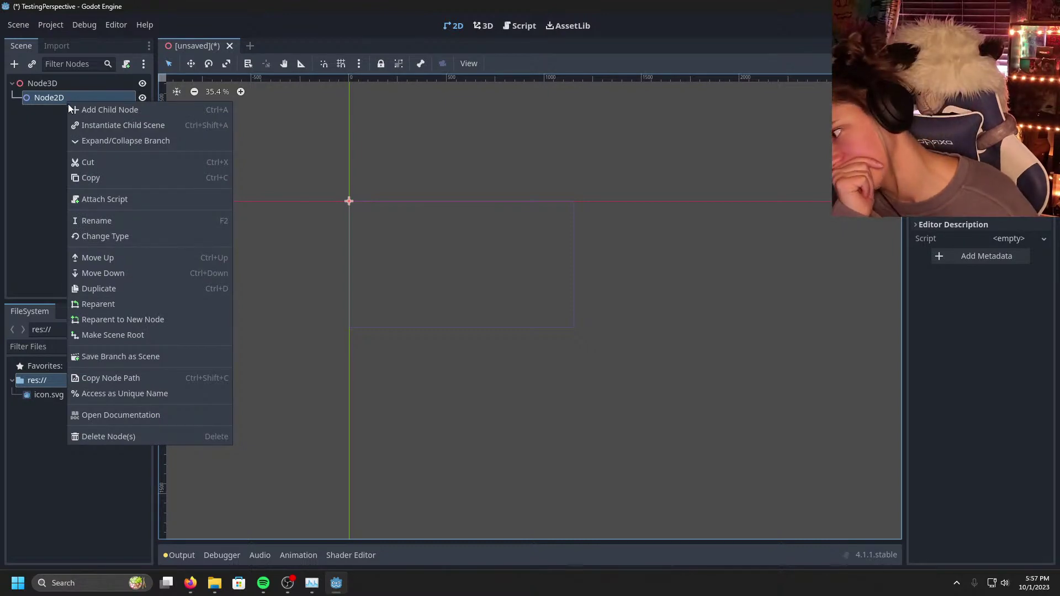
click(101, 113)
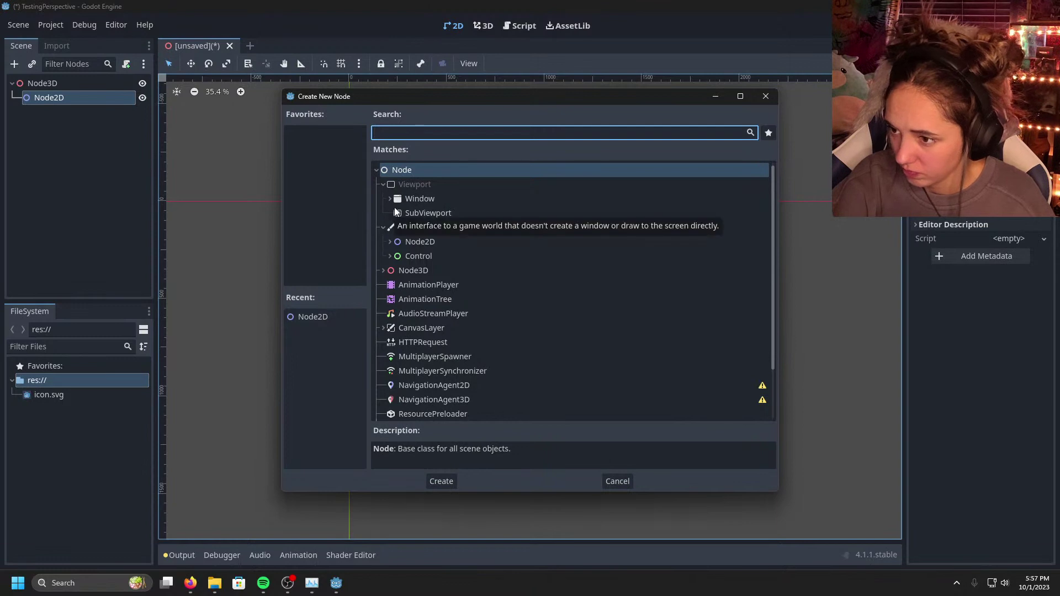
click(383, 270)
click(384, 270)
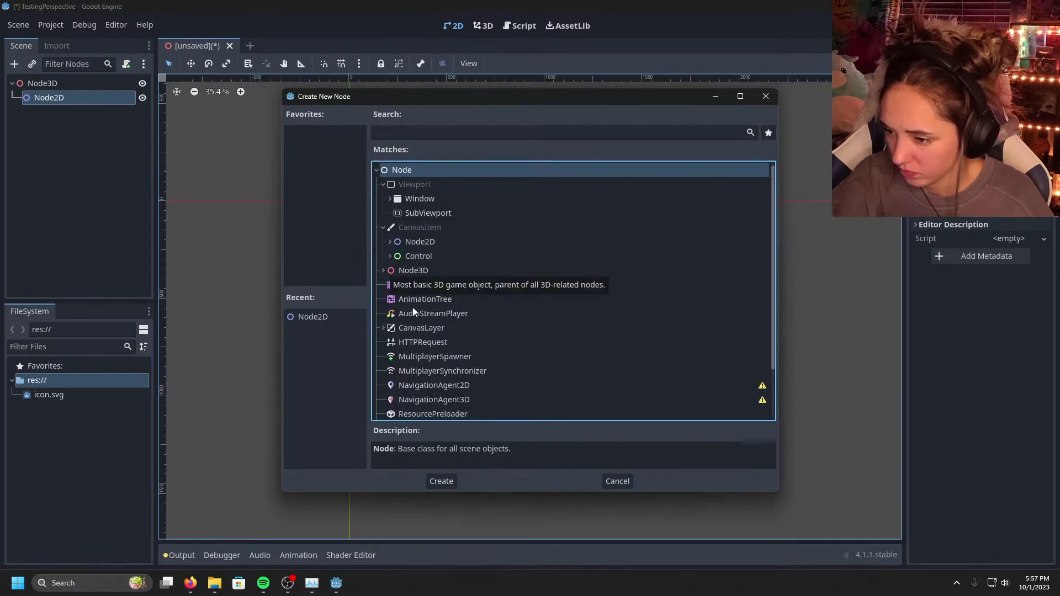
double_click(411, 328)
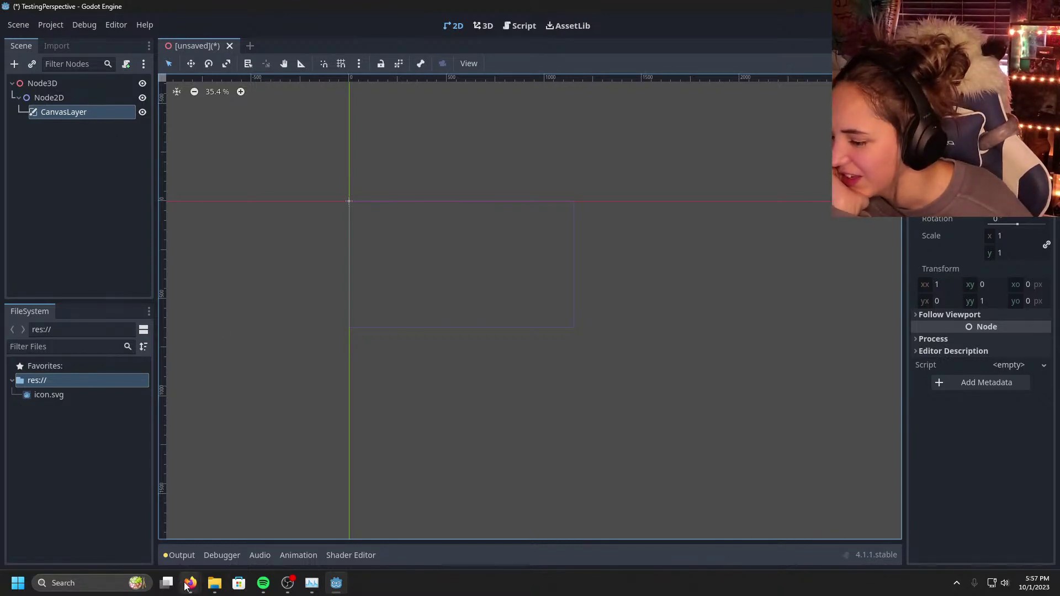
Step: Switch to Firefox, search Google in a new tab for "3d into 2d godot" and look through the results
mouse_move(196, 589)
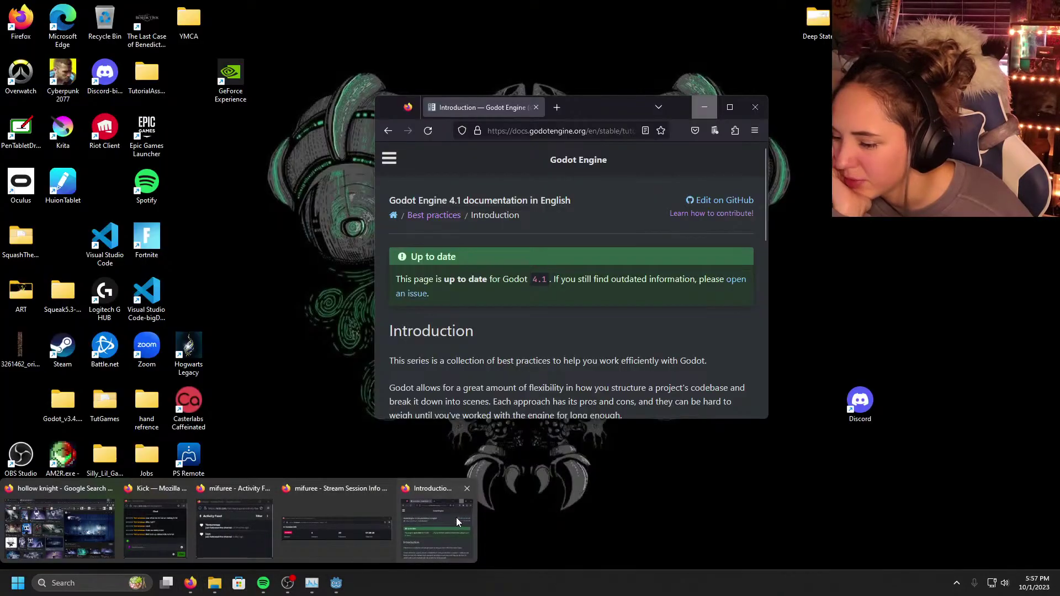
click(456, 518)
double_click(565, 108)
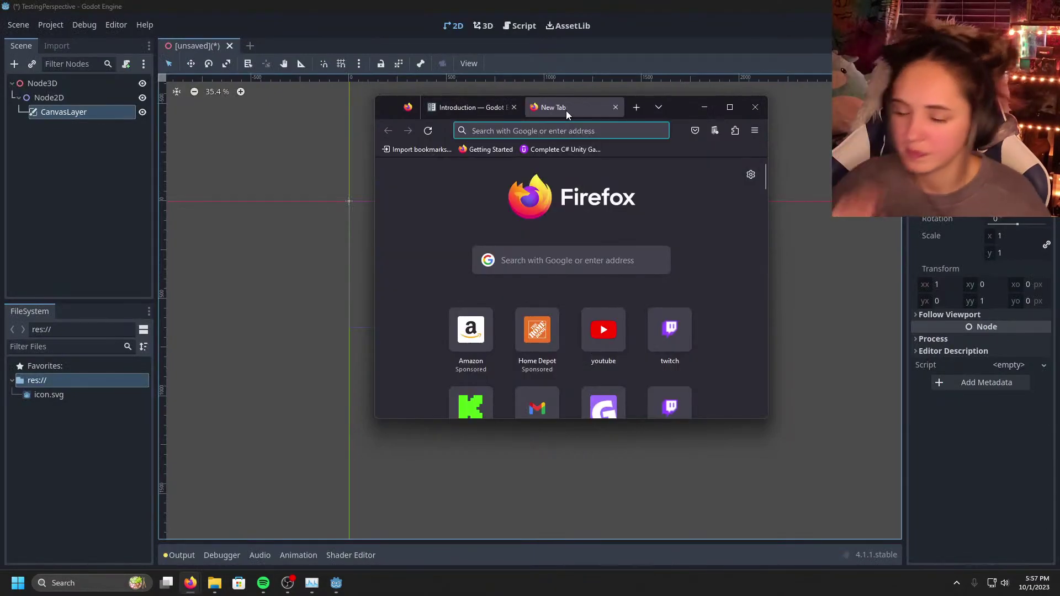
click(574, 261)
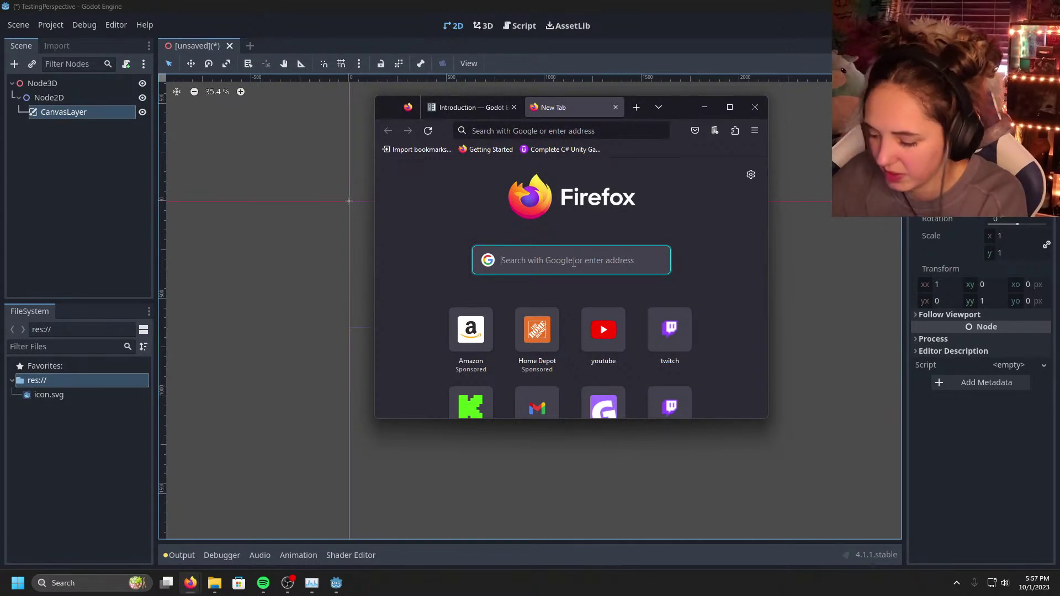
text(3d into)
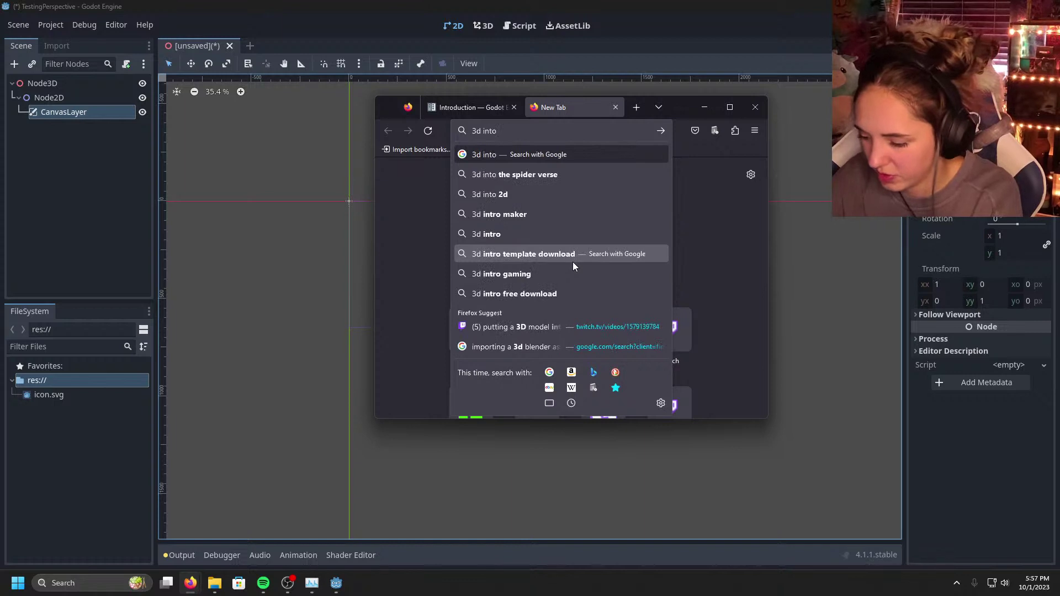
text( 2d godot)
key(Return)
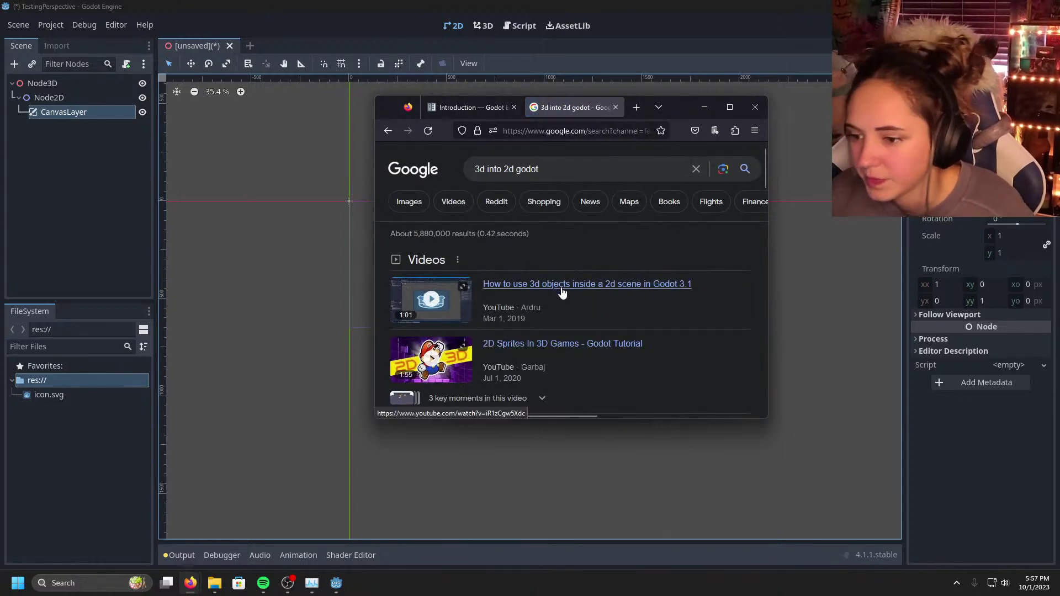
scroll(562, 292, down, 5)
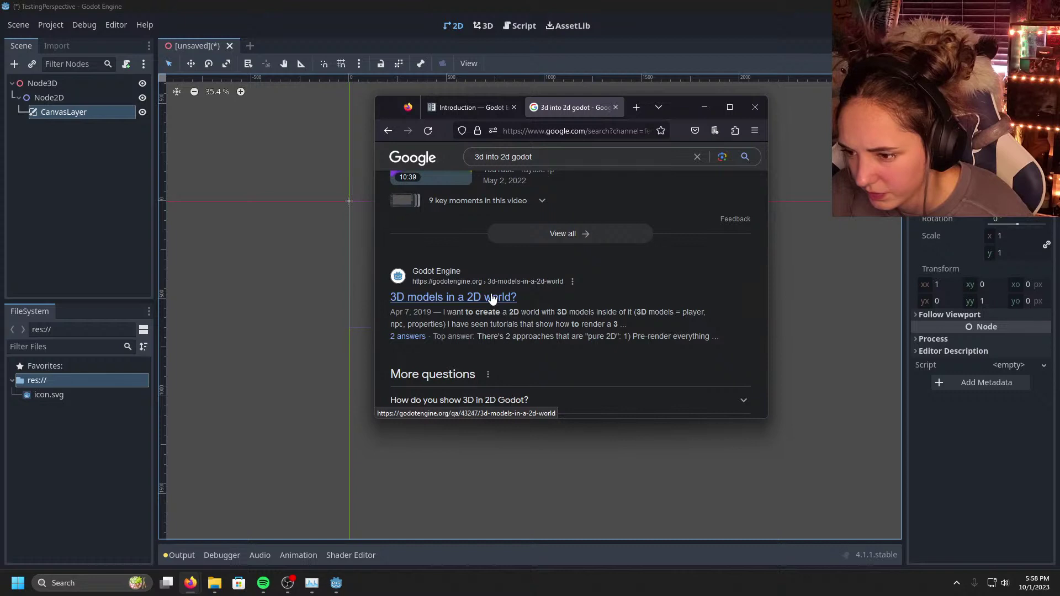
Step: Look through the related questions, expand "How do you show 3D in 2D Godot?", read its answer and return to Godot
scroll(491, 298, down, 3)
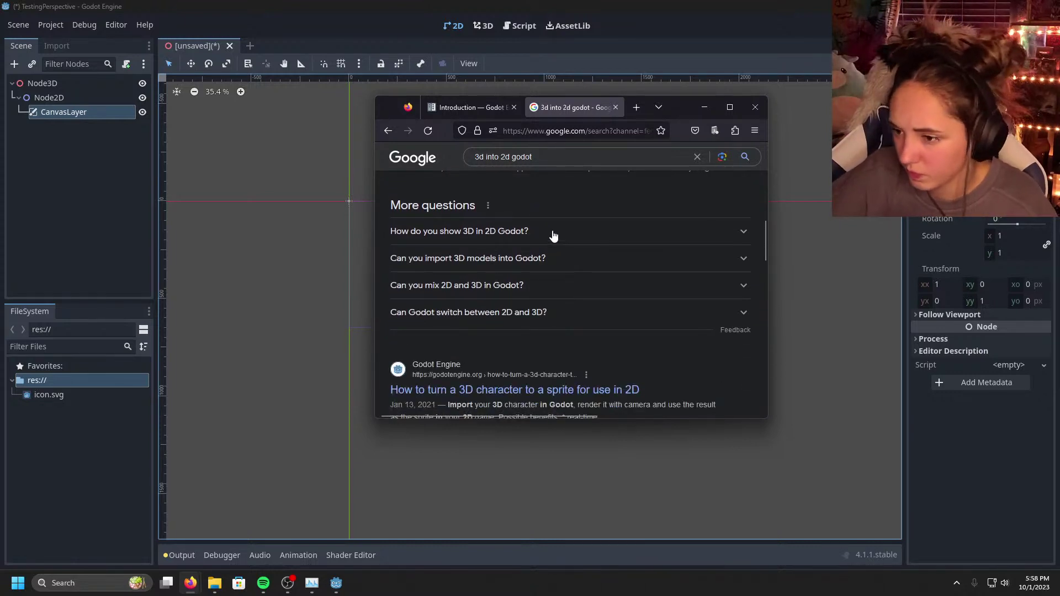
click(553, 234)
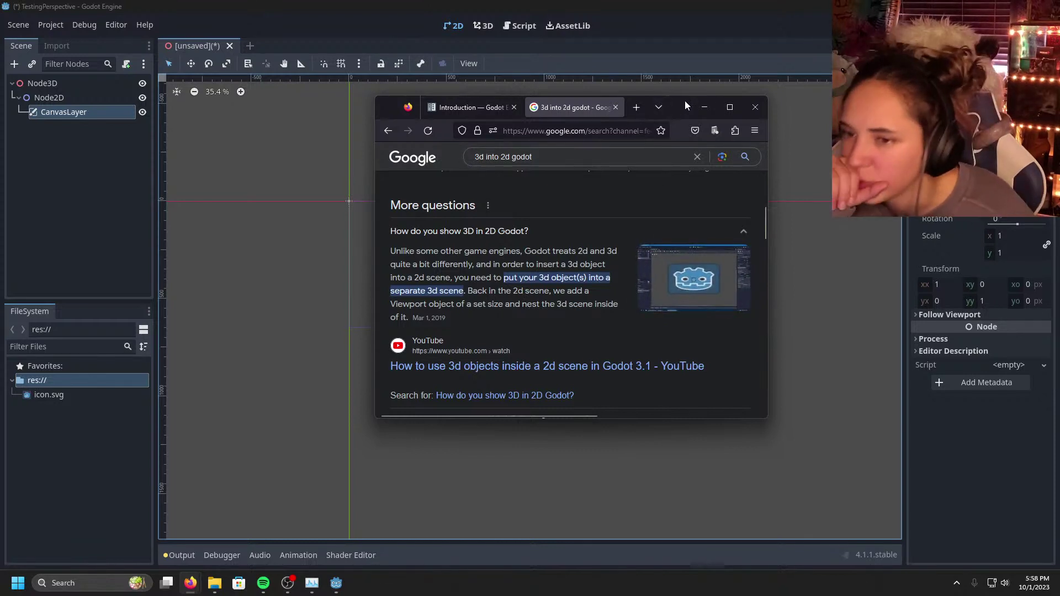
click(704, 108)
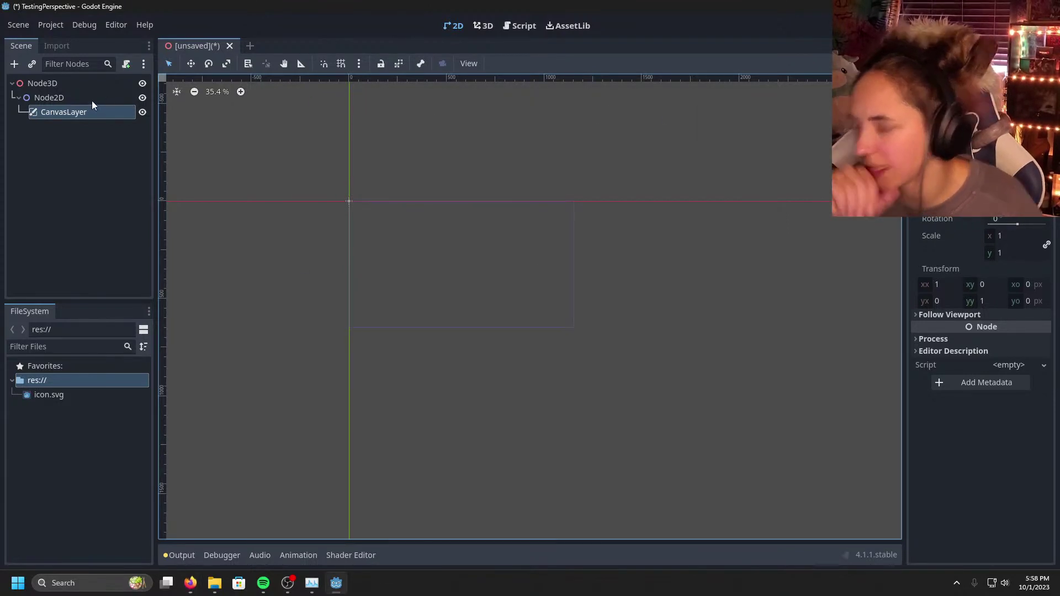
click(73, 100)
right_click(73, 101)
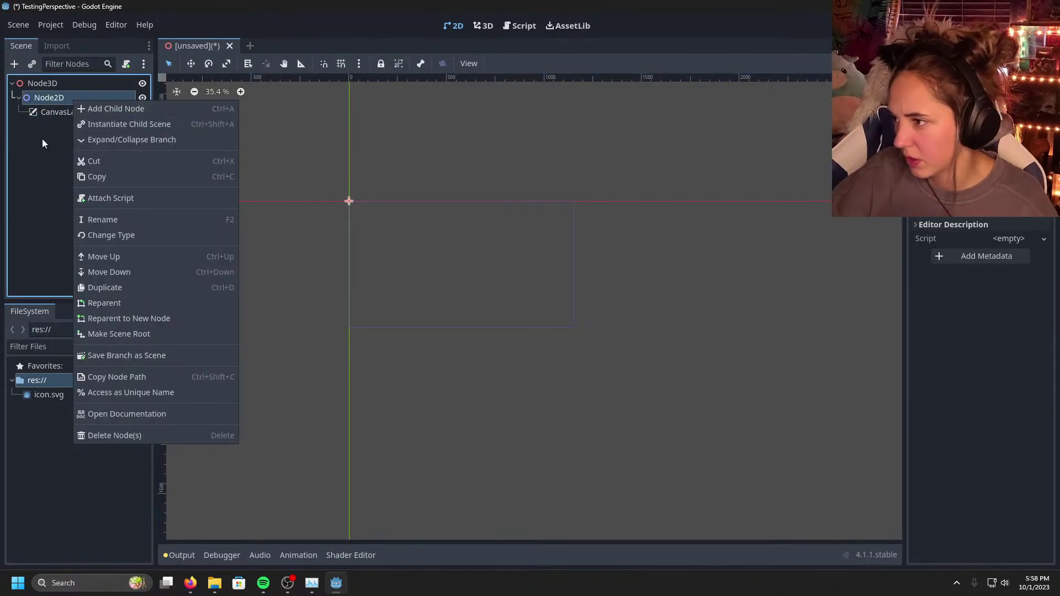
click(58, 114)
click(59, 113)
click(55, 83)
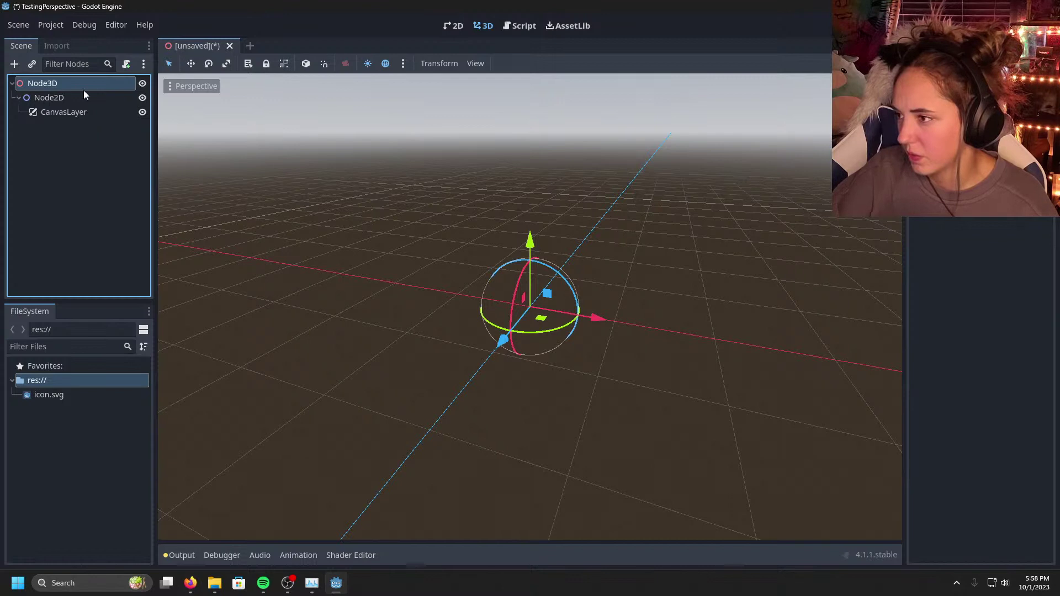
right_click(208, 43)
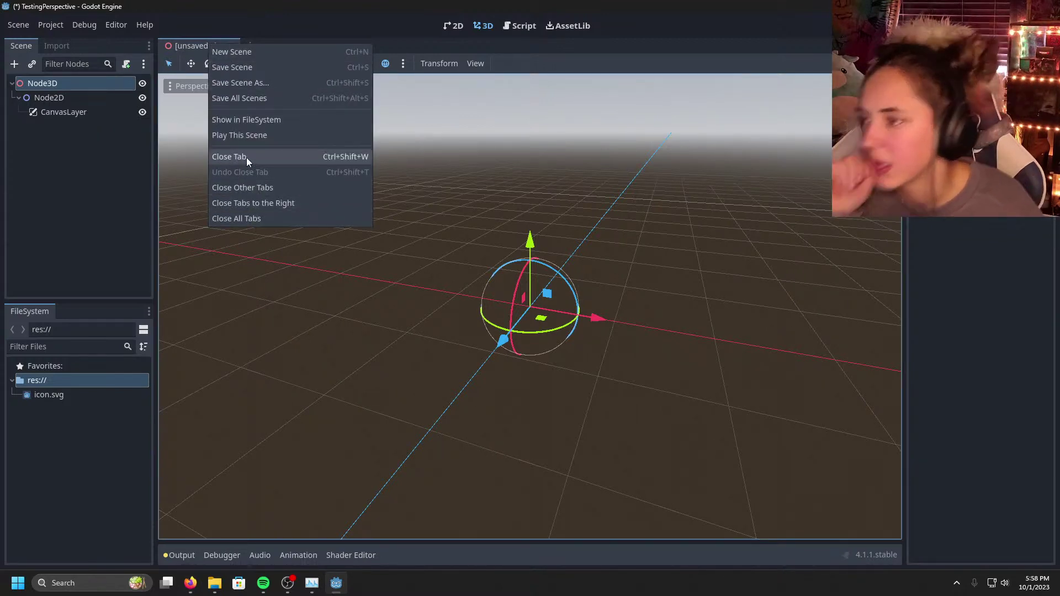
click(183, 45)
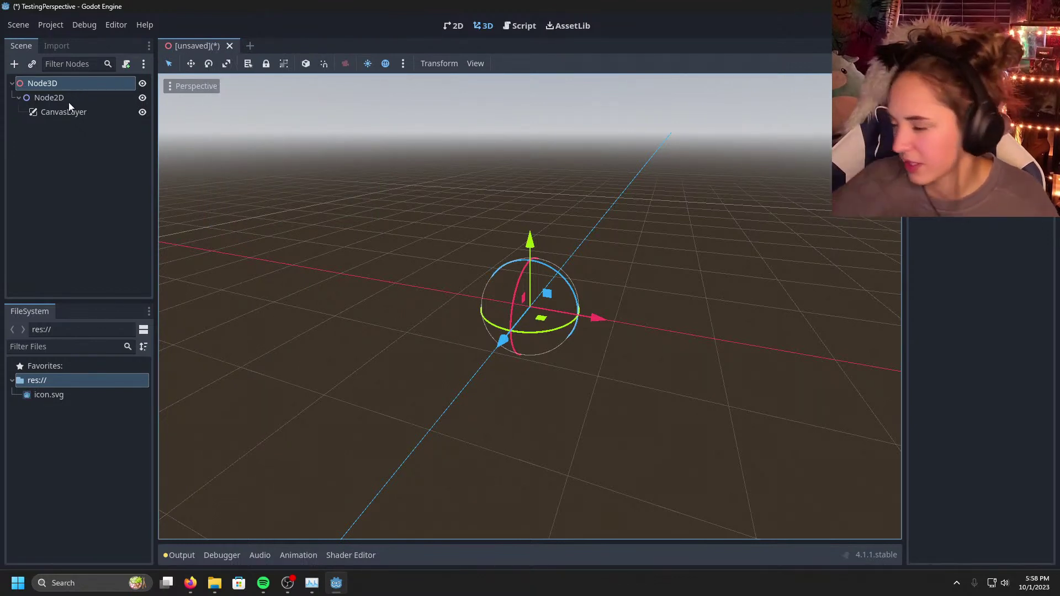
key(ctrl+shift+w)
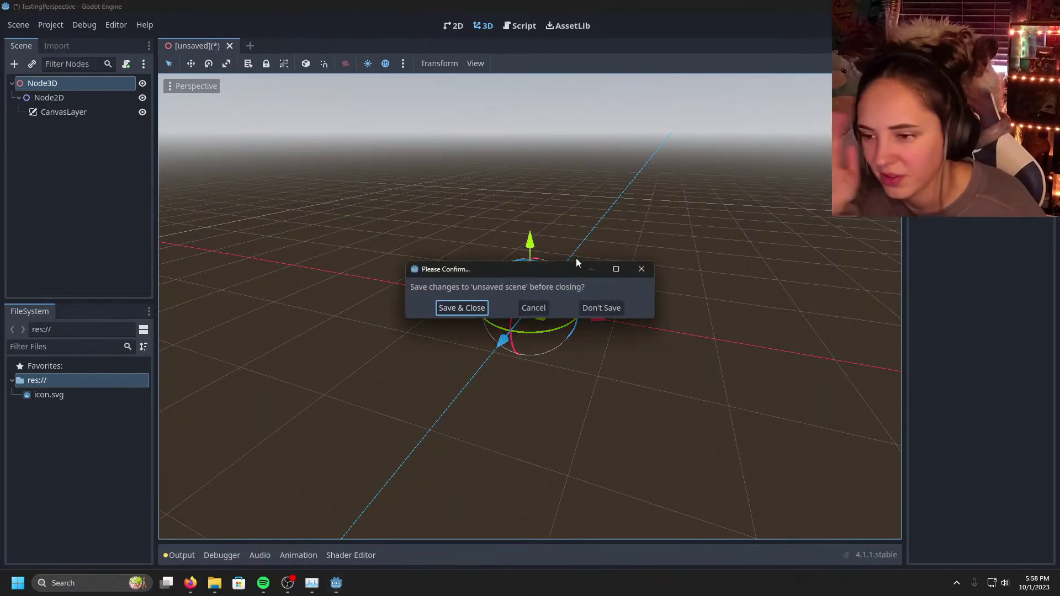
click(478, 308)
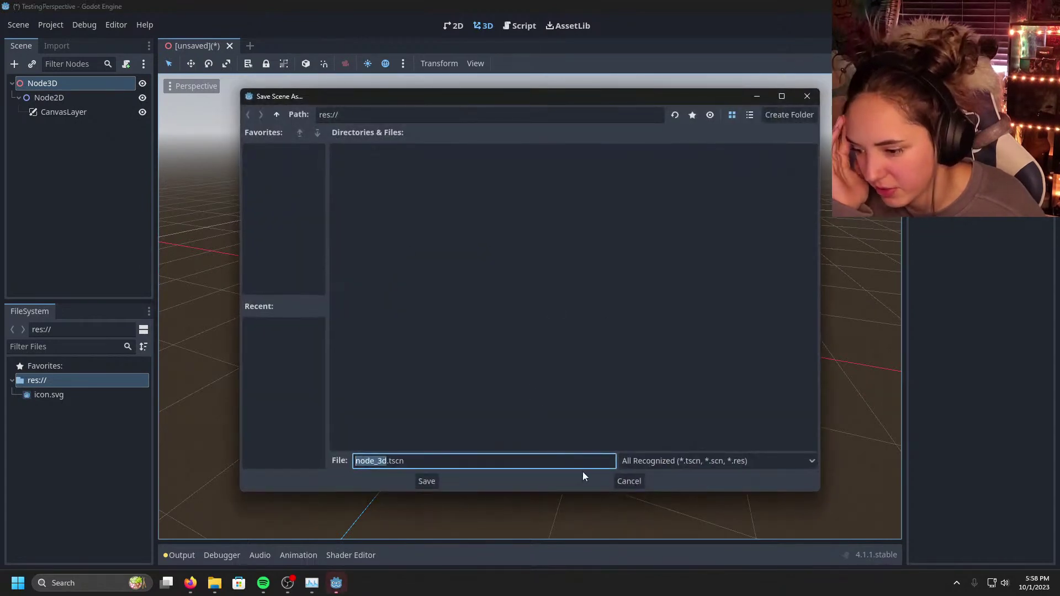
click(629, 481)
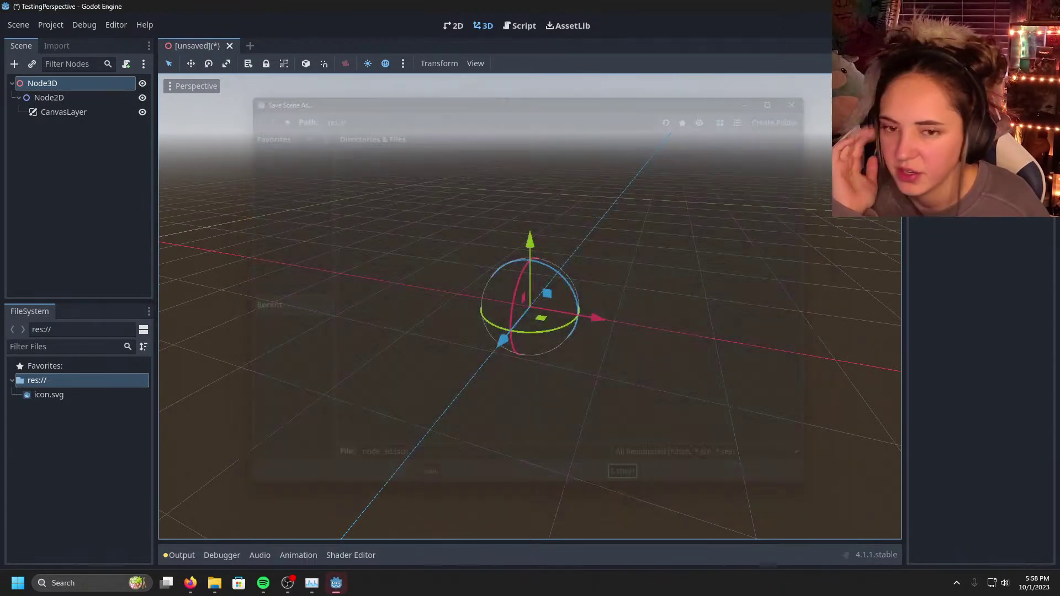
Step: Close the Godot editor without saving the changes to the unsaved scene
key(ctrl+shift+w)
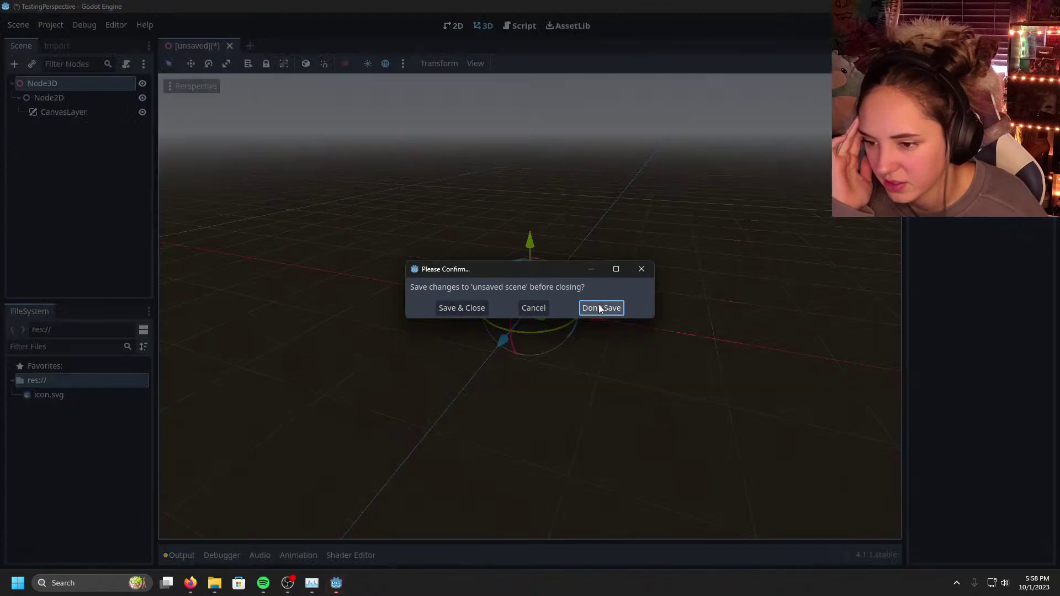
click(599, 308)
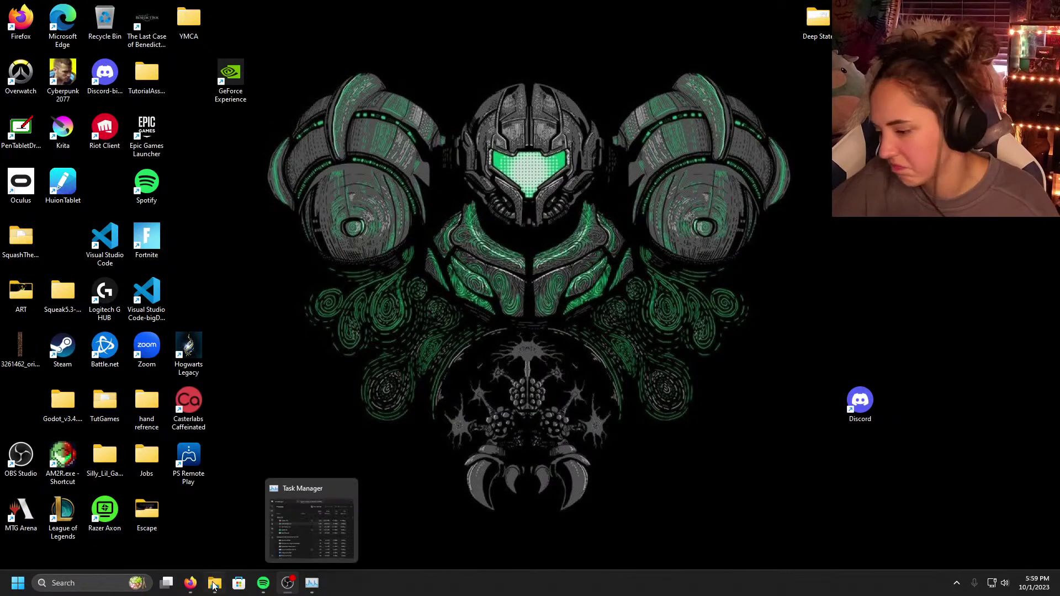
Step: Switch to the Firefox window with the Godot results and search Google for "godot side scroll tutorial"
mouse_move(190, 582)
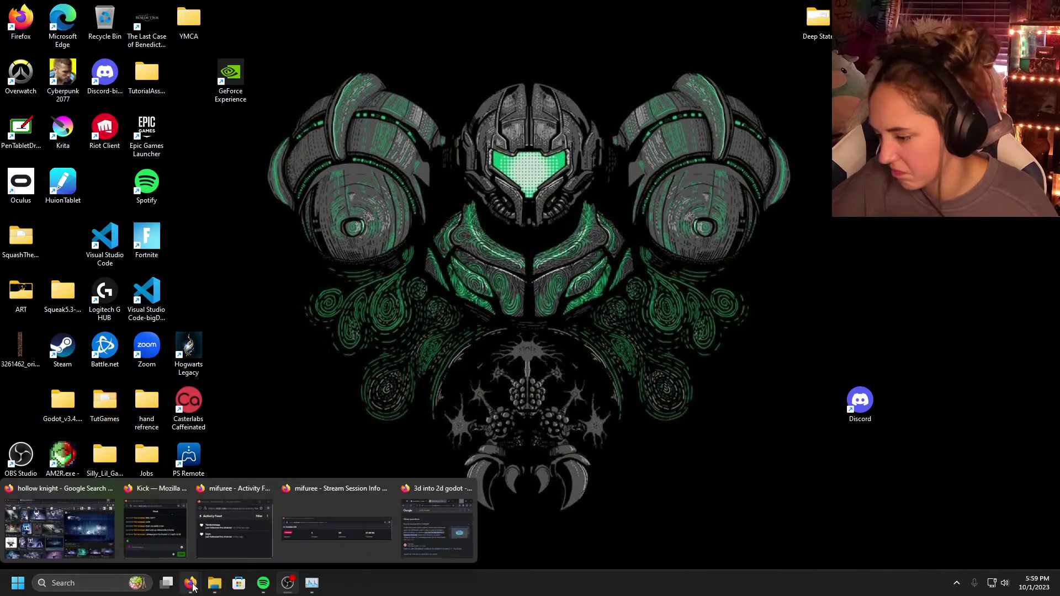
click(446, 539)
drag(534, 157, 446, 144)
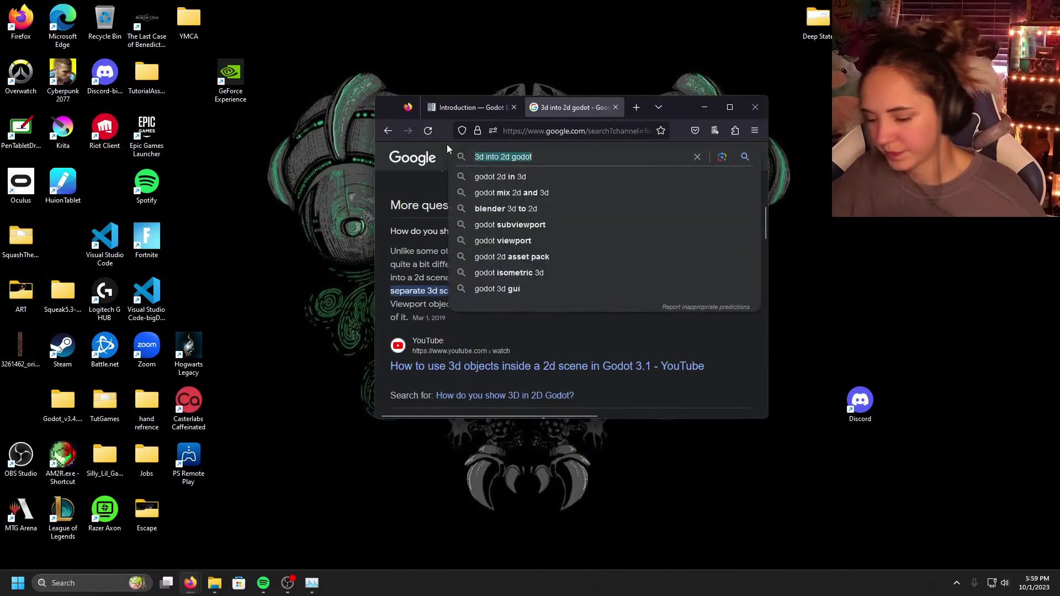
key(BackSpace)
text(go)
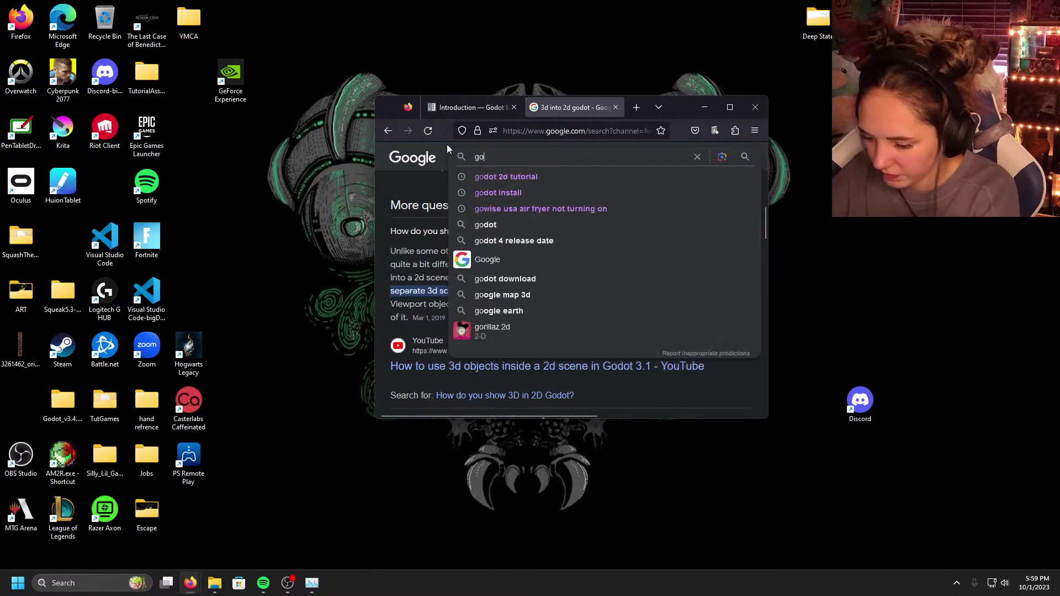
text(dot side )
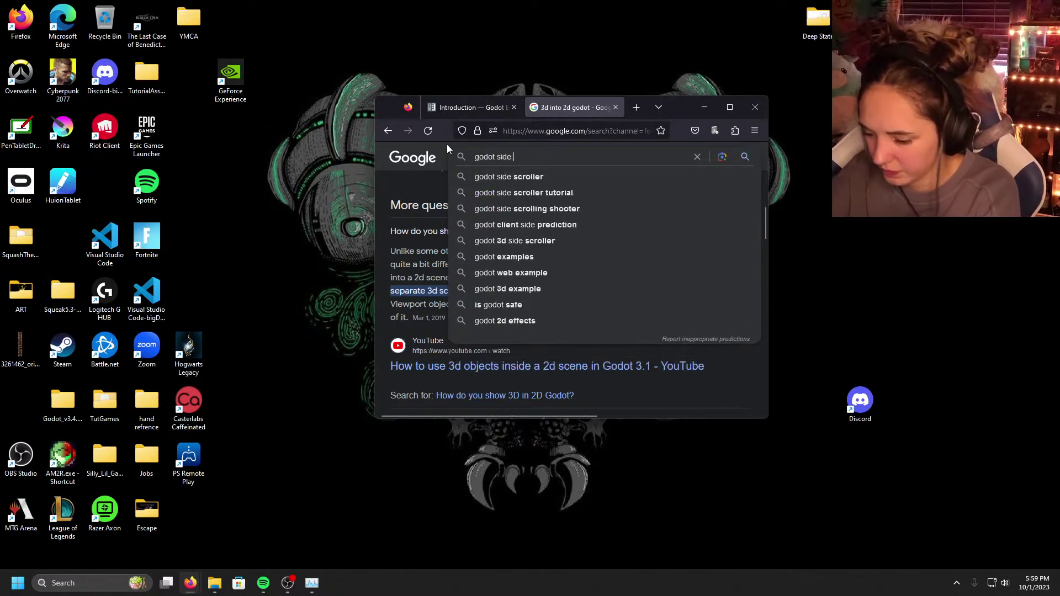
text(scroll tu)
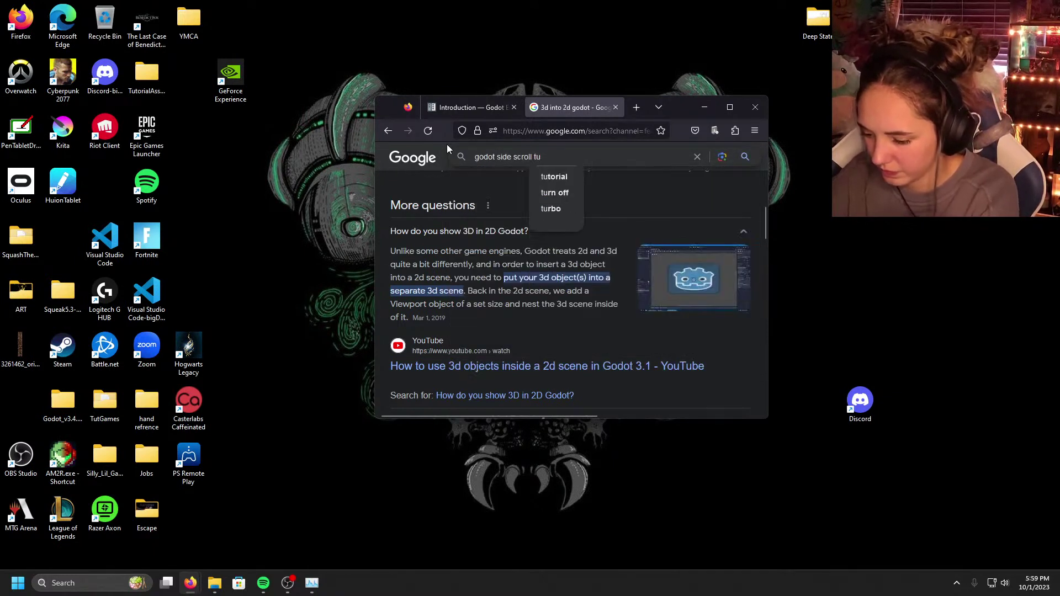
text(t)
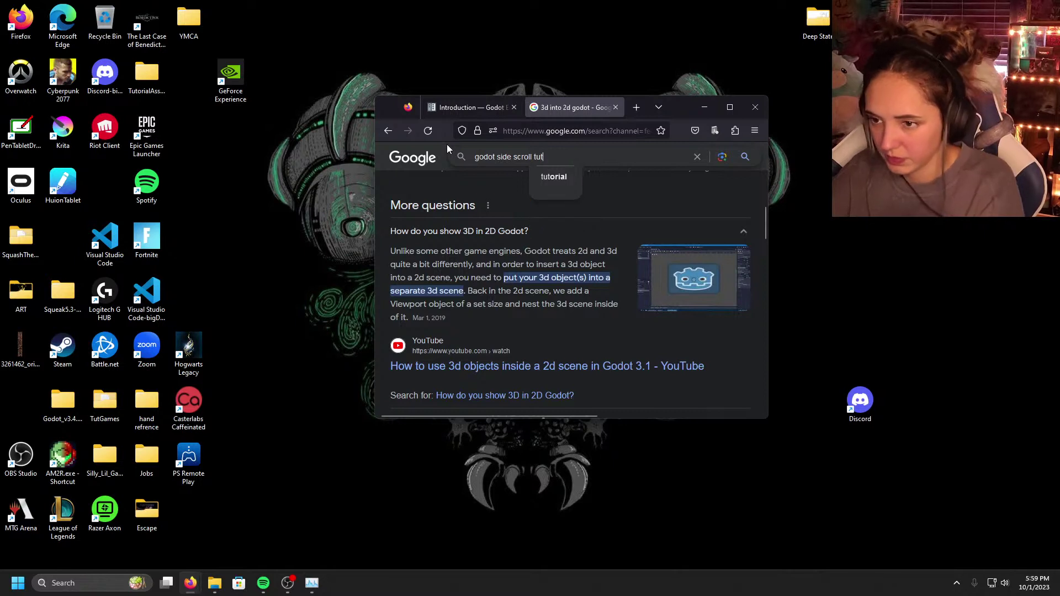
text(orial)
key(BackSpace)
key(BackSpace)
key(BackSpace)
key(BackSpace)
key(BackSpace)
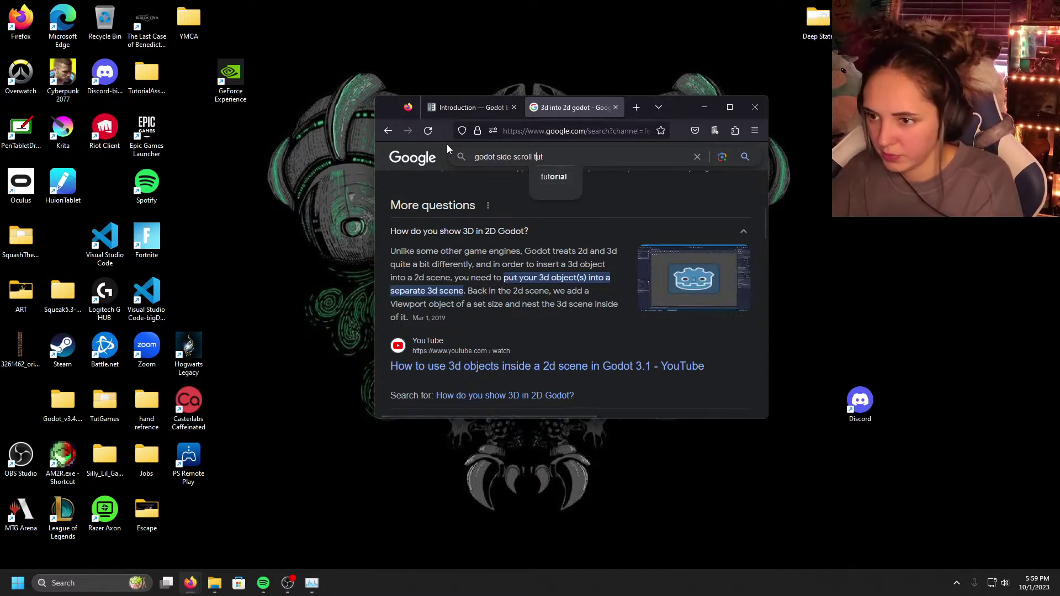
text(orial)
key(Return)
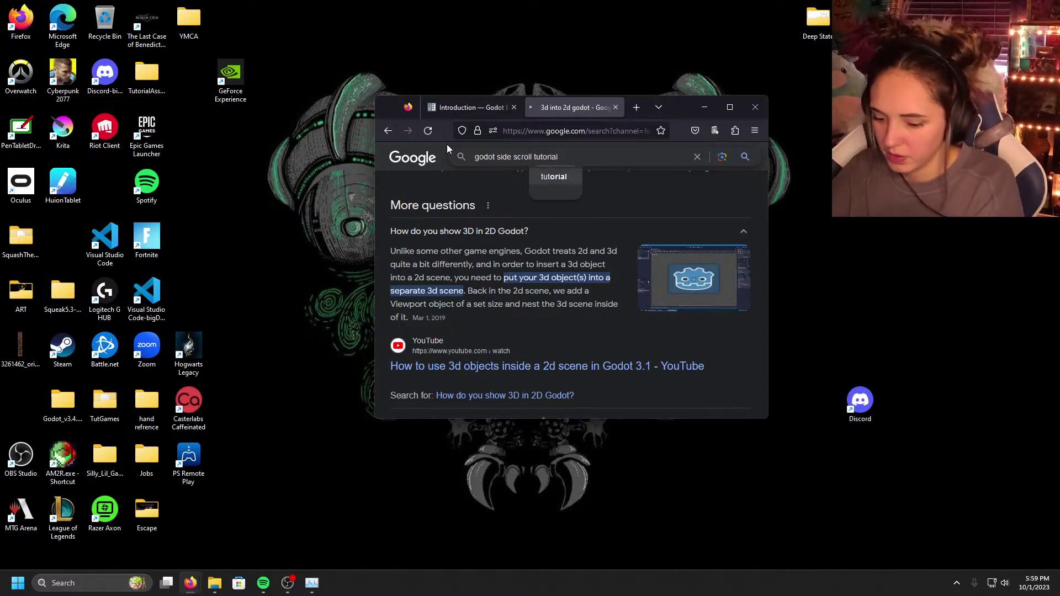
Step: Refine the Google search to "godot 4.1 side scroll tutorial" and look through the results
click(498, 170)
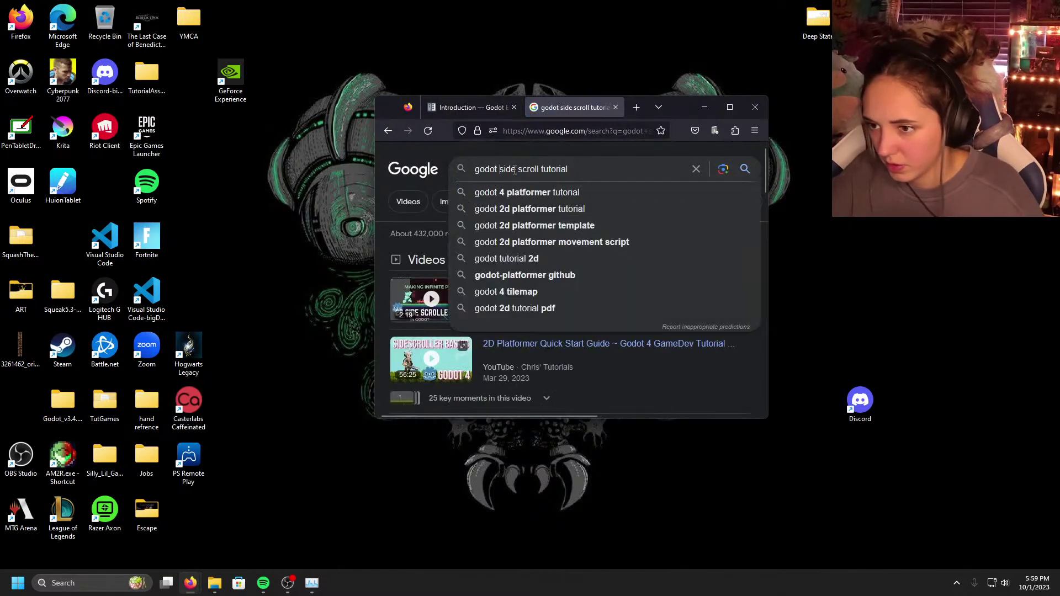
text(4.1)
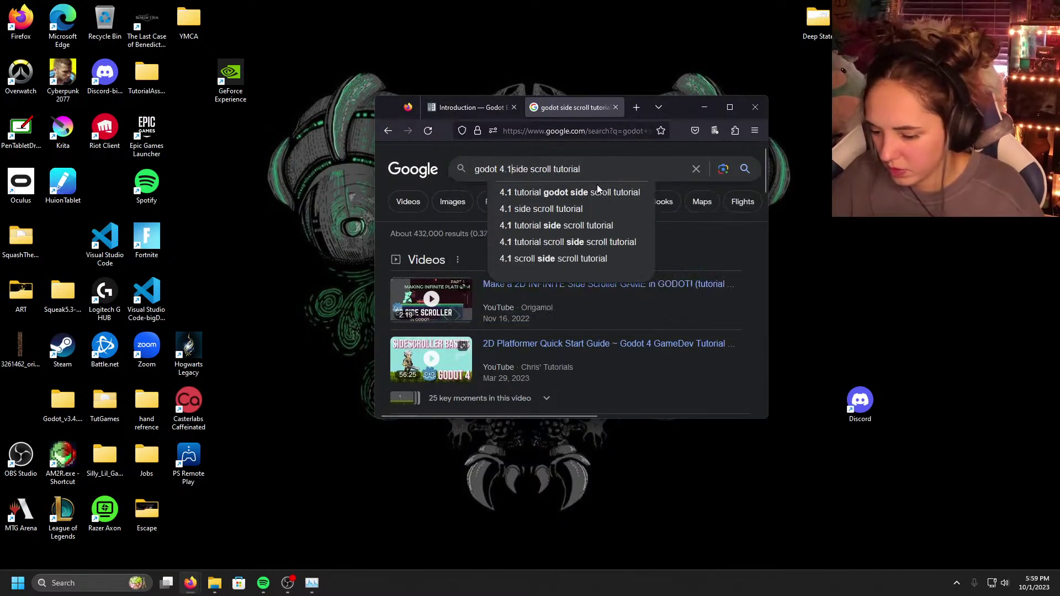
key(Return)
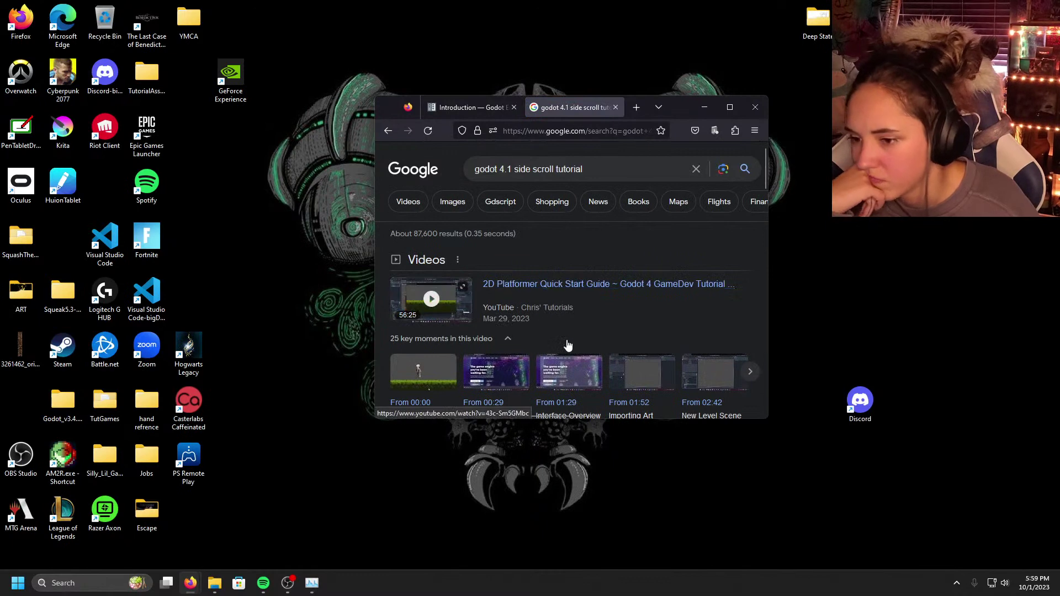
scroll(615, 293, down, 1)
scroll(616, 293, down, 6)
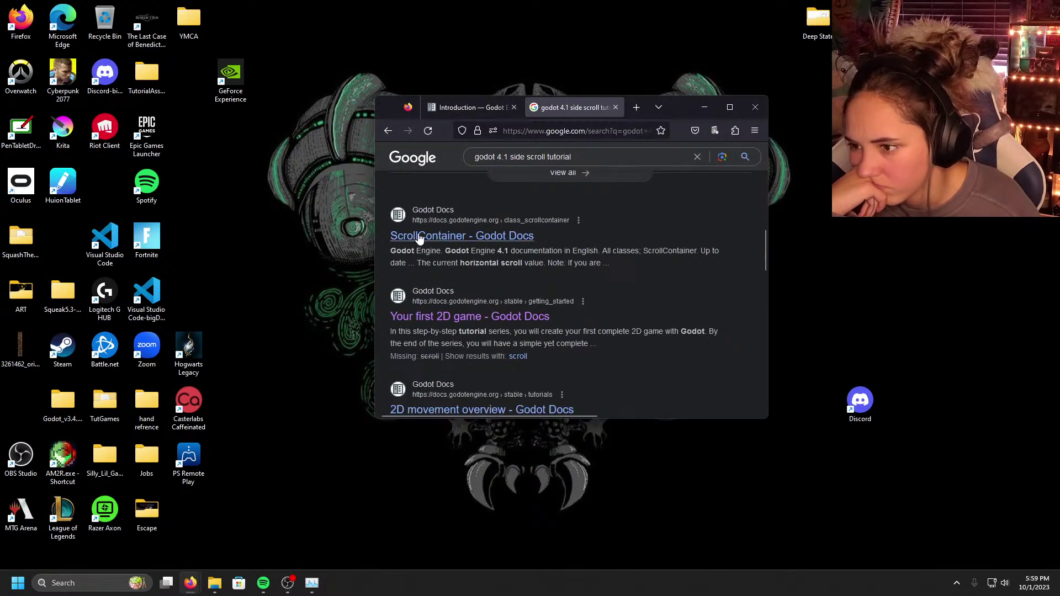
Step: Open the ScrollContainer page of the Godot Docs, enlarge the browser window and read the class description
click(451, 239)
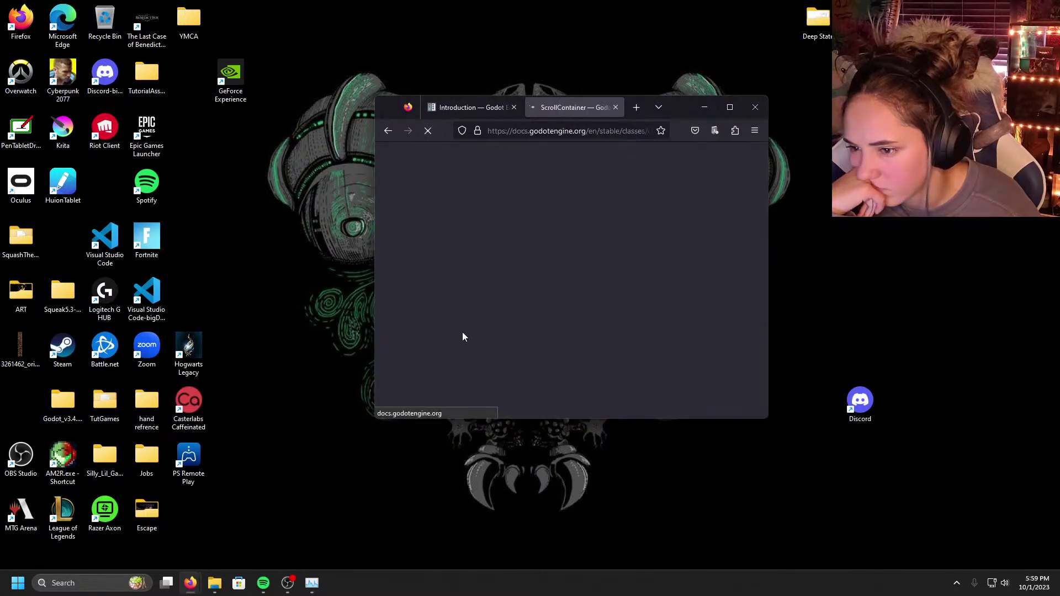
drag(767, 406, 963, 510)
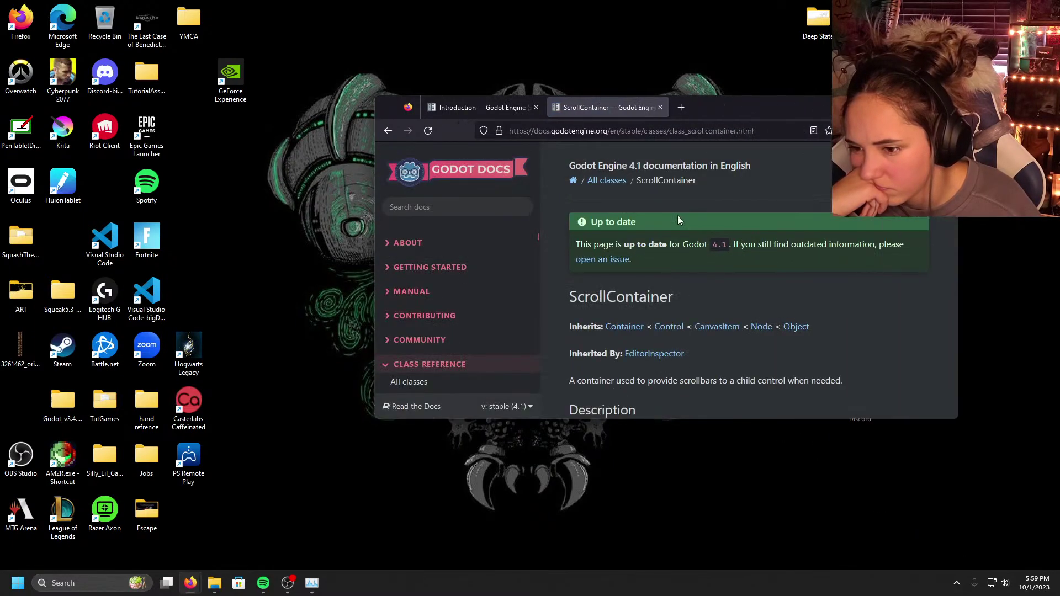
drag(764, 117, 555, 30)
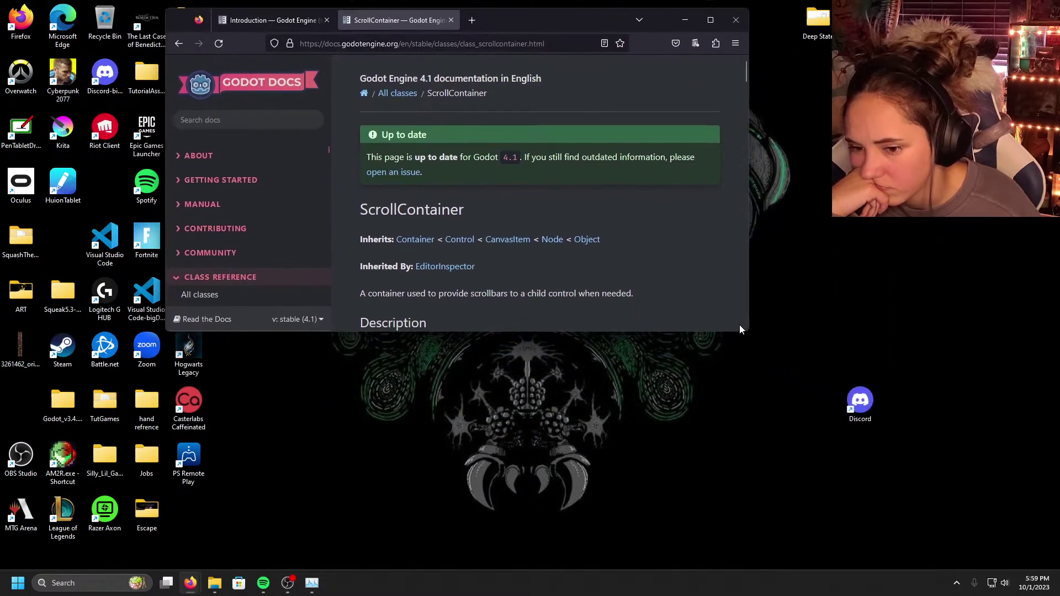
drag(750, 338, 864, 500)
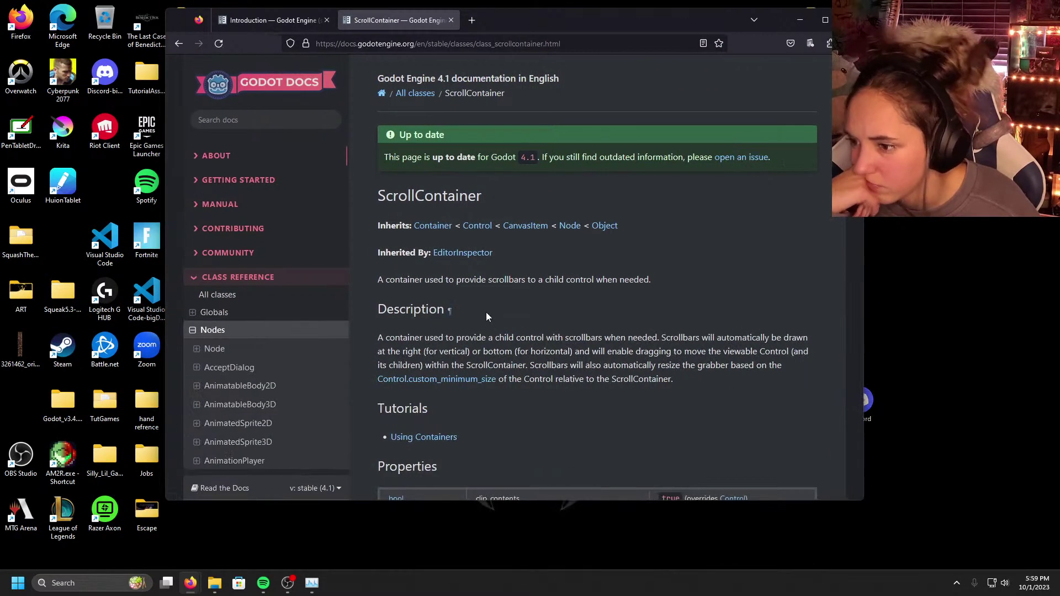
scroll(485, 312, down, 2)
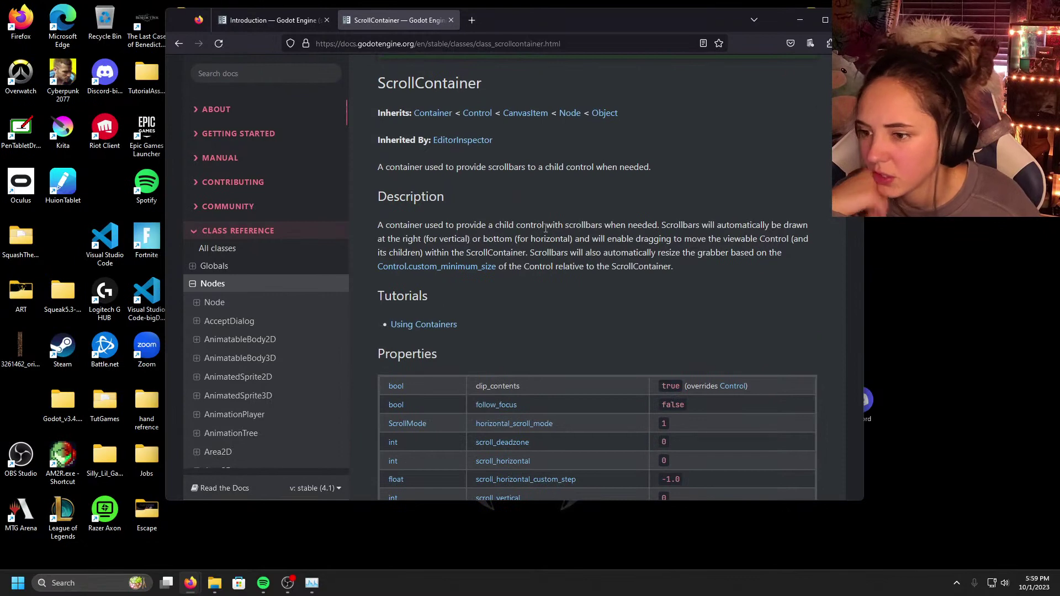
scroll(553, 303, down, 4)
Step: Return to the search results, open BitChute's "Building Objects in Sidescrolling 2D Platformer Games" video page and read its description
key(alt+Left)
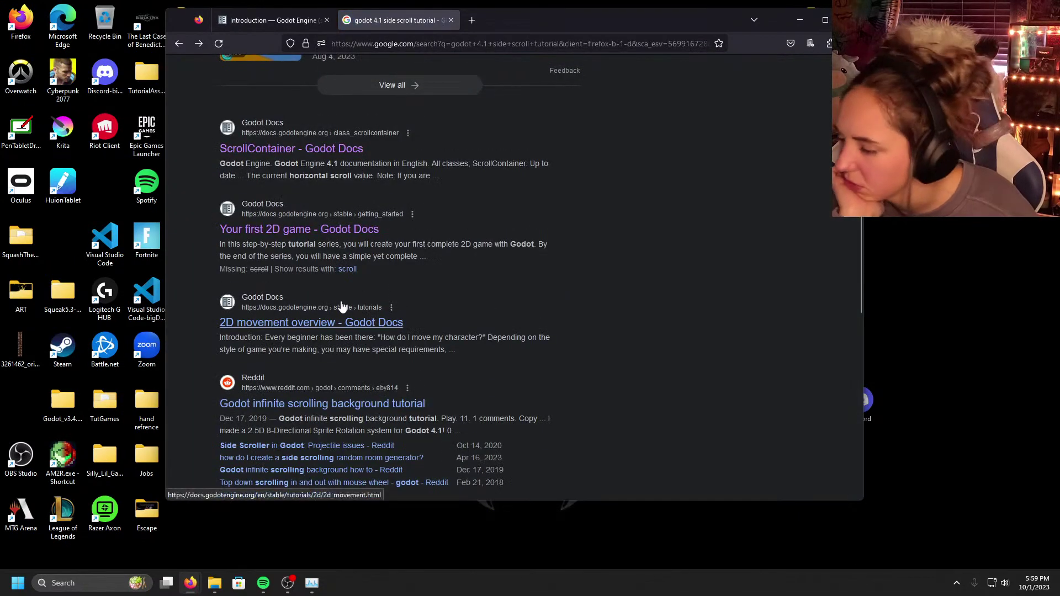
scroll(416, 323, up, 2)
scroll(417, 322, down, 4)
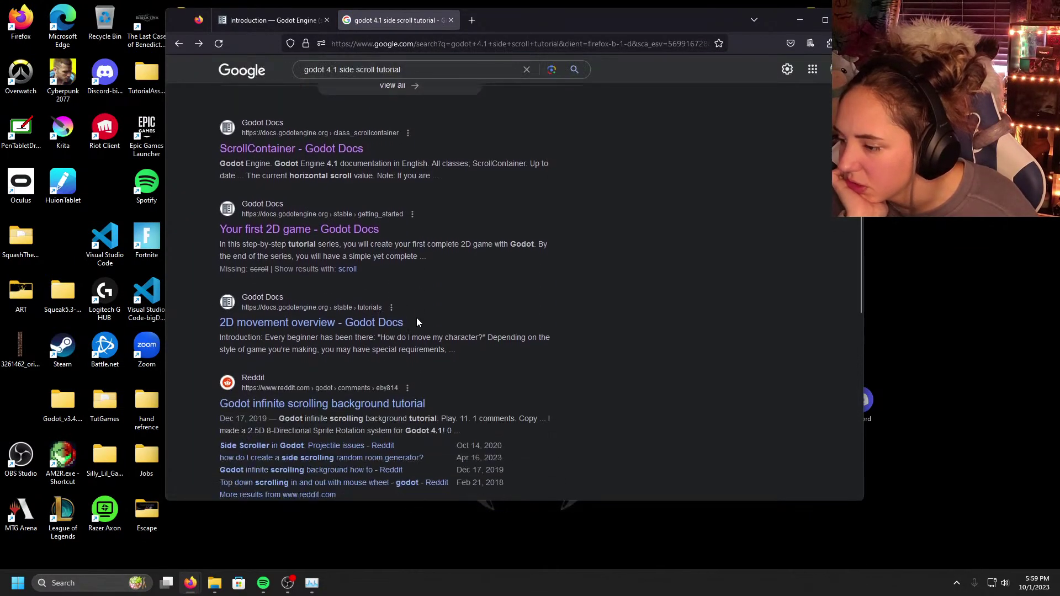
scroll(344, 329, down, 5)
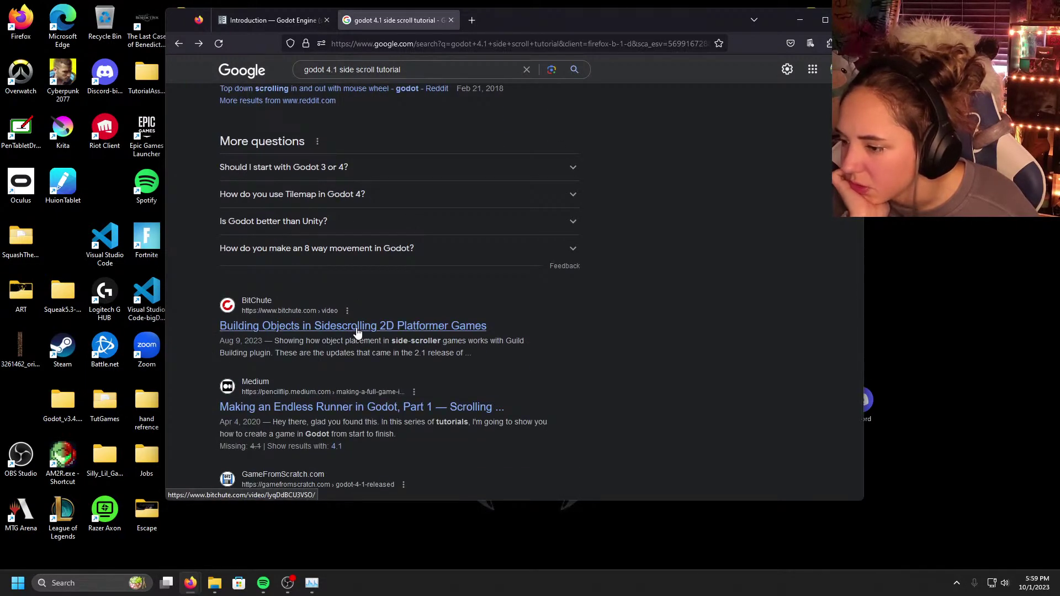
click(356, 330)
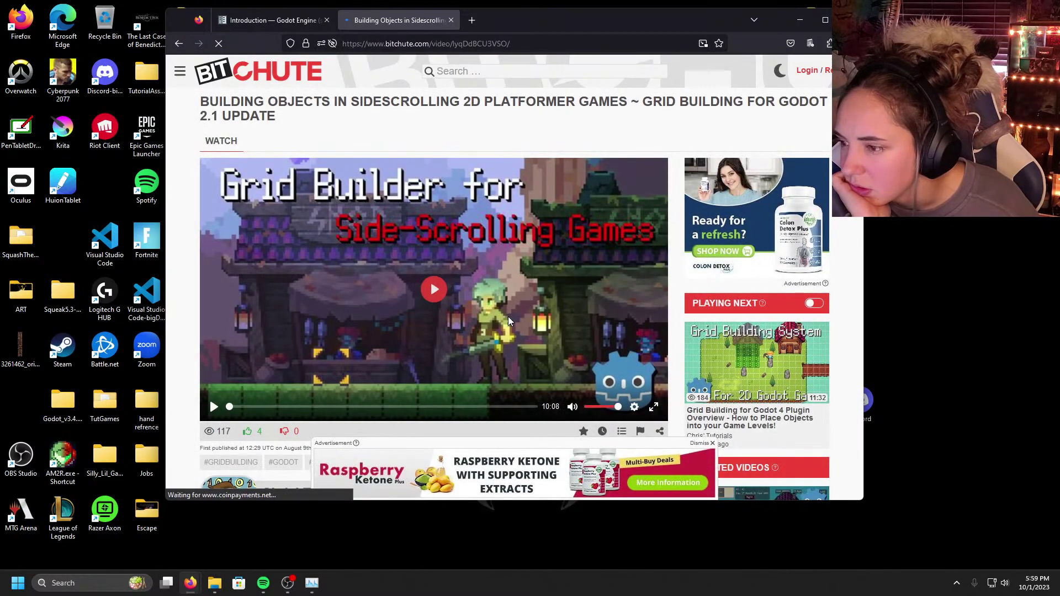
scroll(508, 316, down, 2)
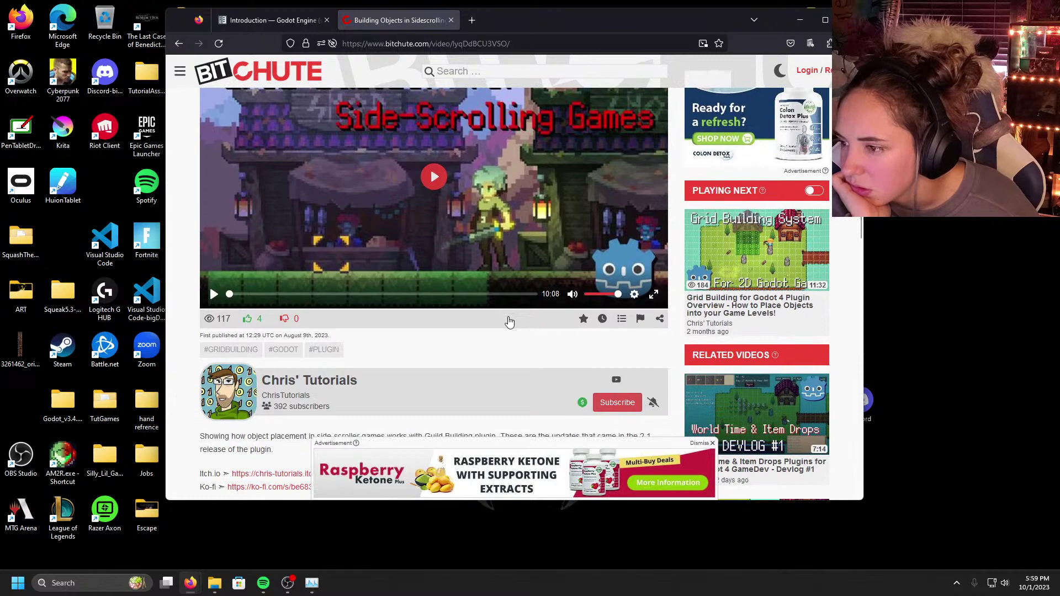
scroll(509, 321, down, 2)
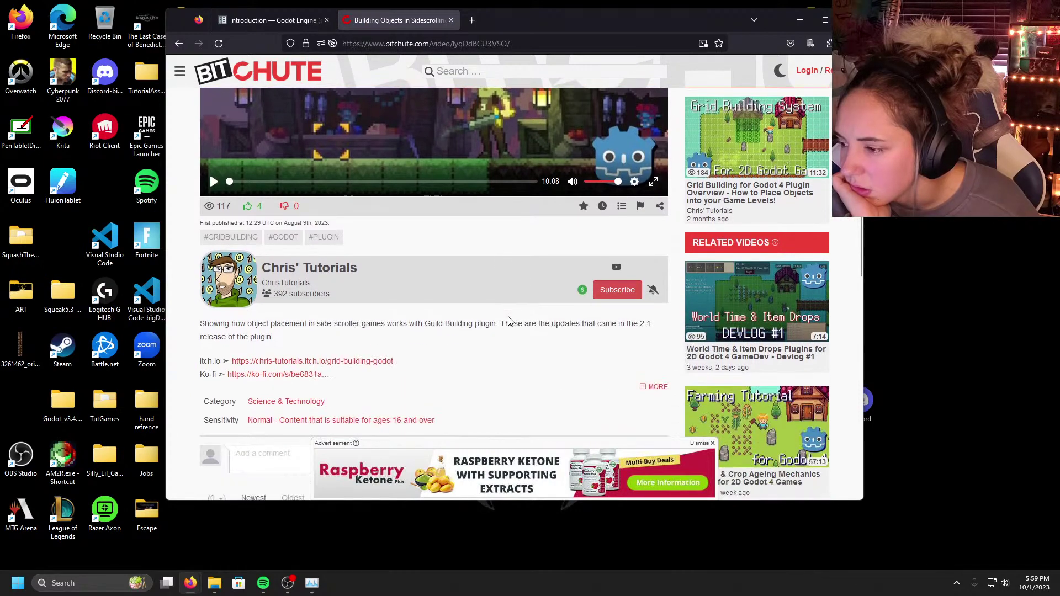
Step: Play the BitChute video on building objects in sidescrolling platformers with its volume turned down
scroll(507, 321, up, 4)
click(433, 288)
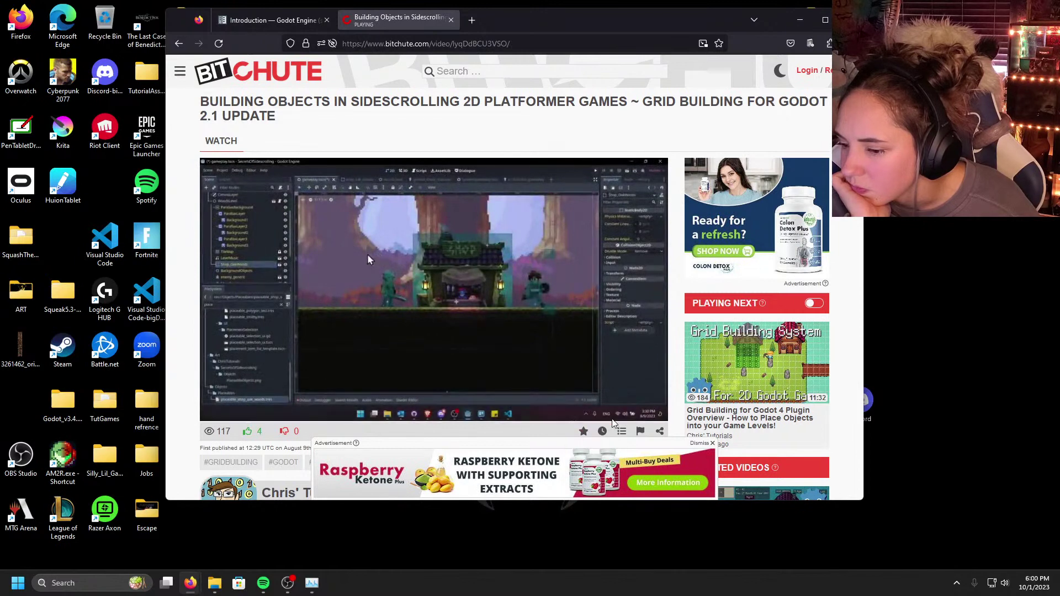
mouse_move(602, 413)
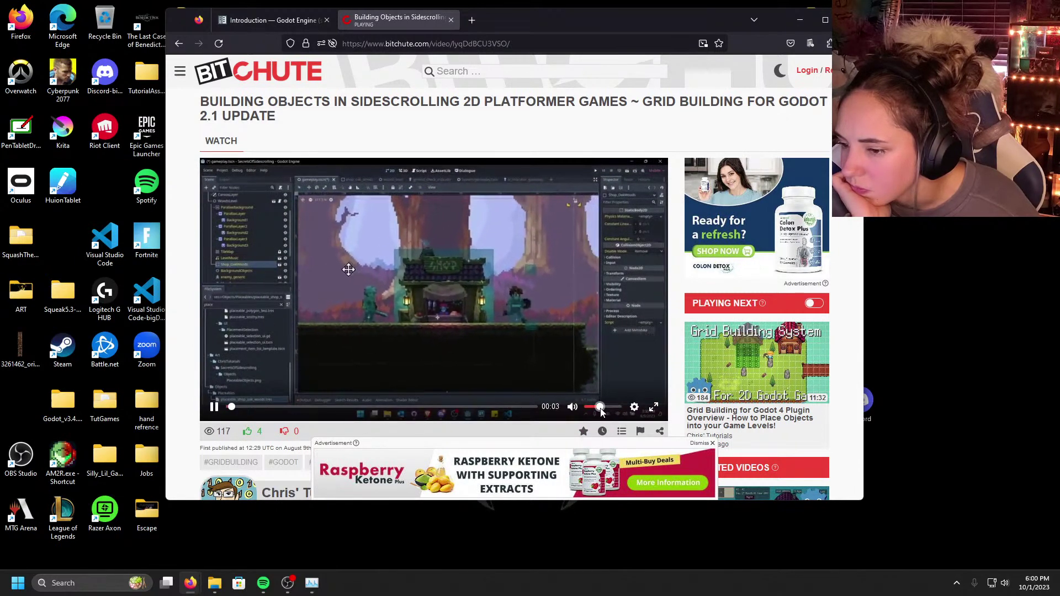
drag(602, 413, 594, 410)
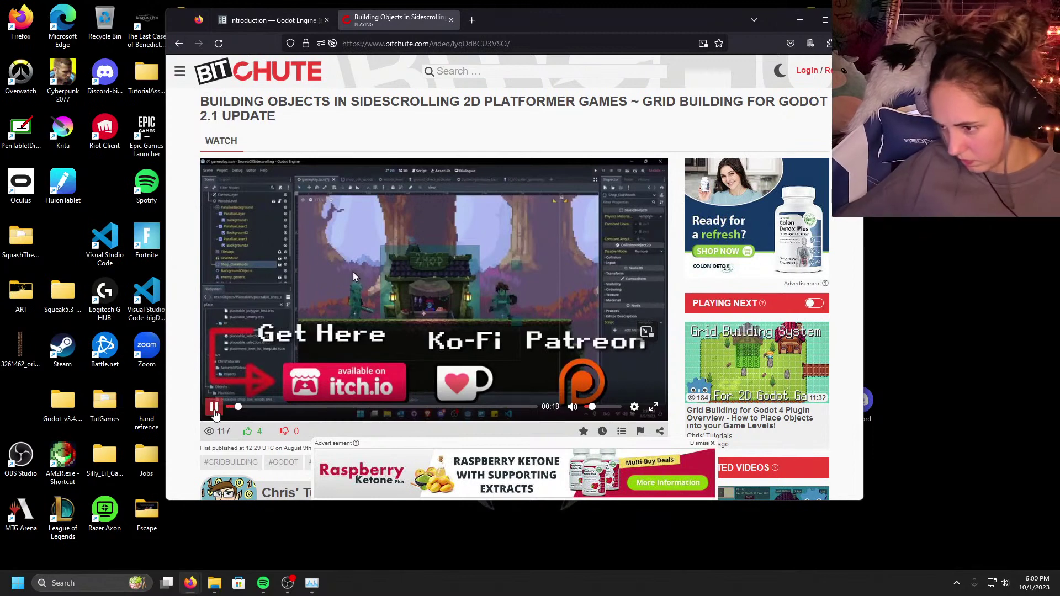
click(214, 408)
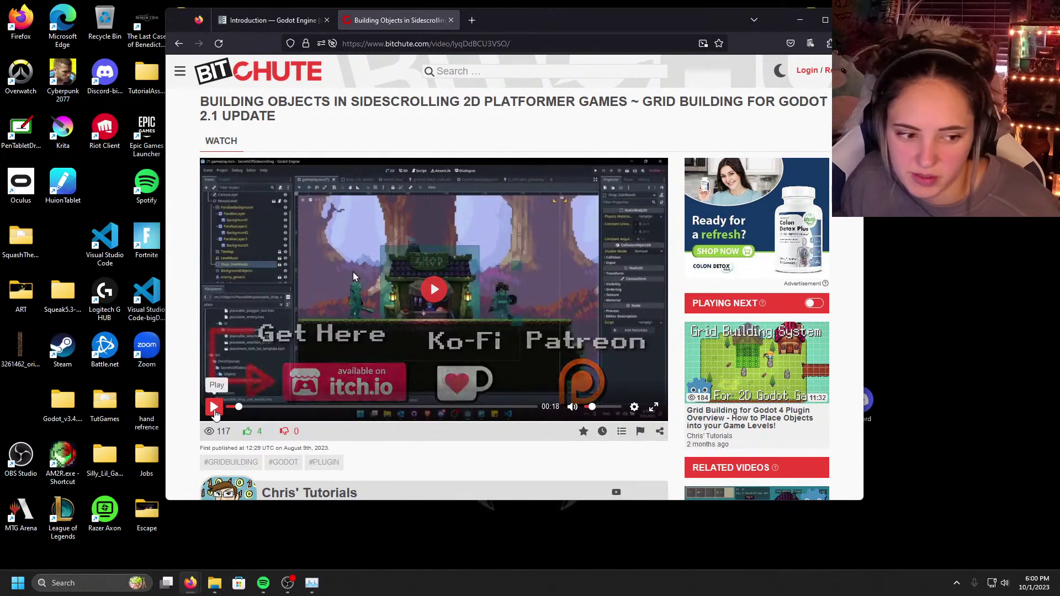
click(213, 407)
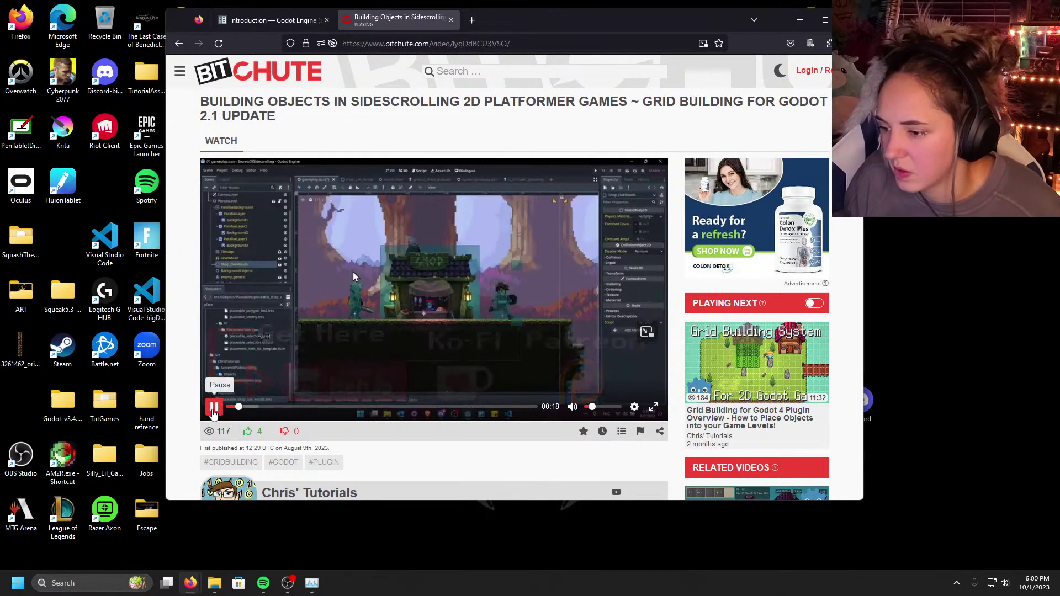
Step: Raise the video's volume slightly and continue watching it in full screen, then return to the normal page view
click(597, 407)
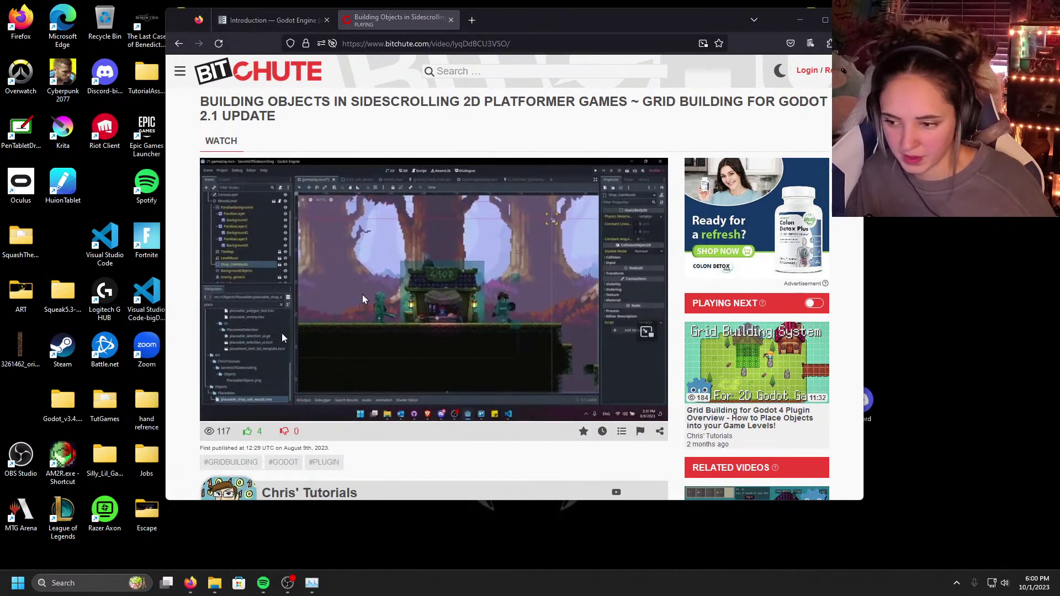
click(214, 407)
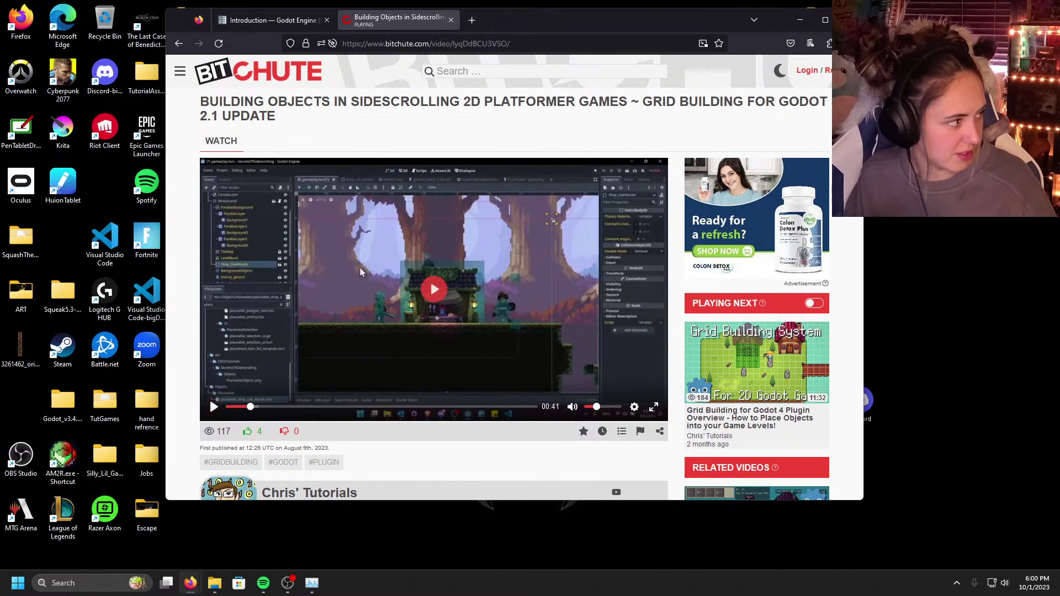
key(alt+Tab)
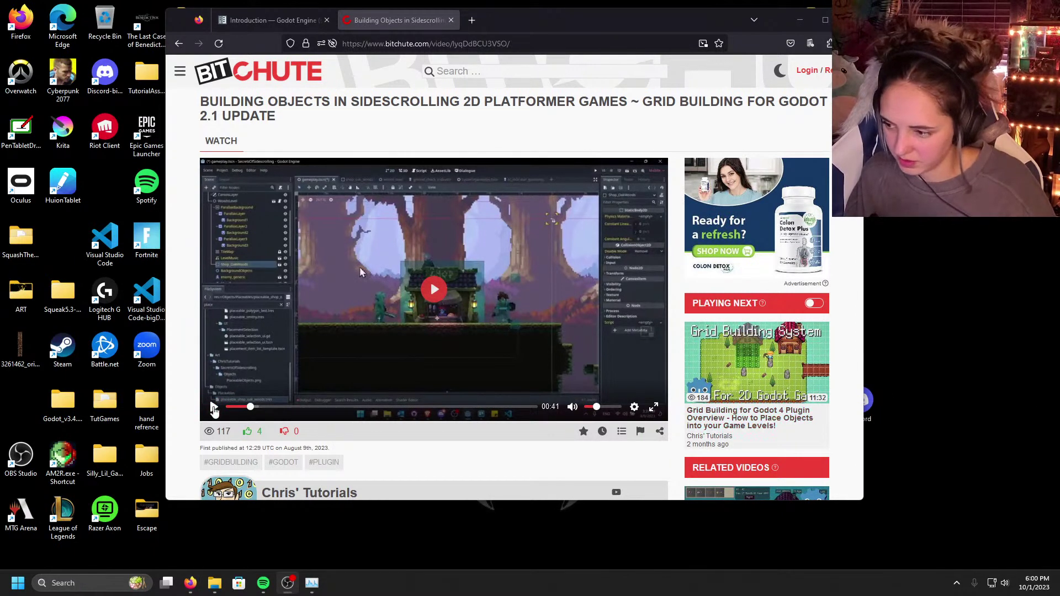
click(214, 407)
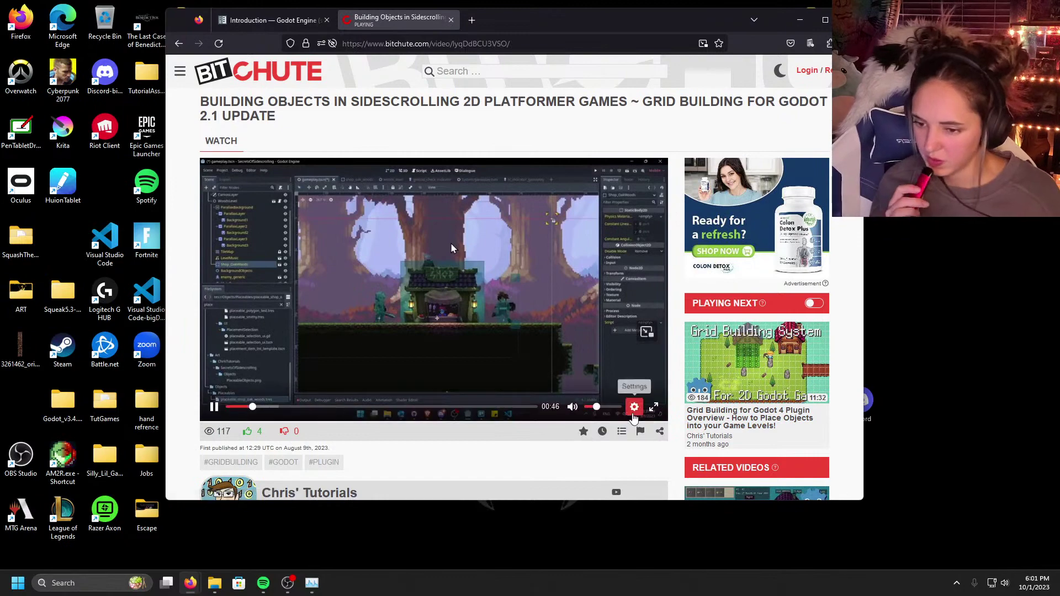
click(653, 407)
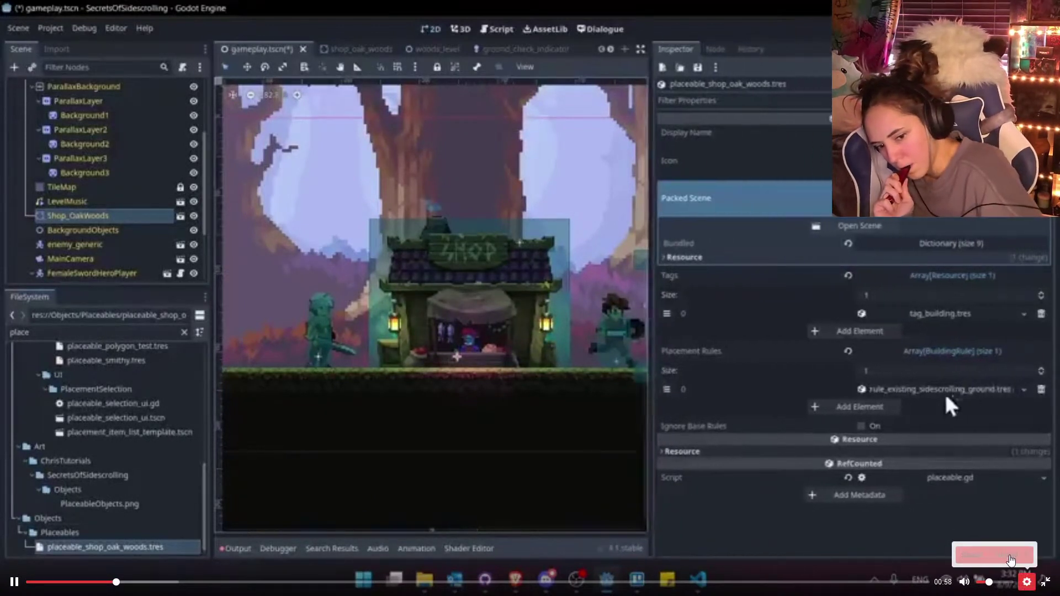
click(993, 554)
click(1026, 582)
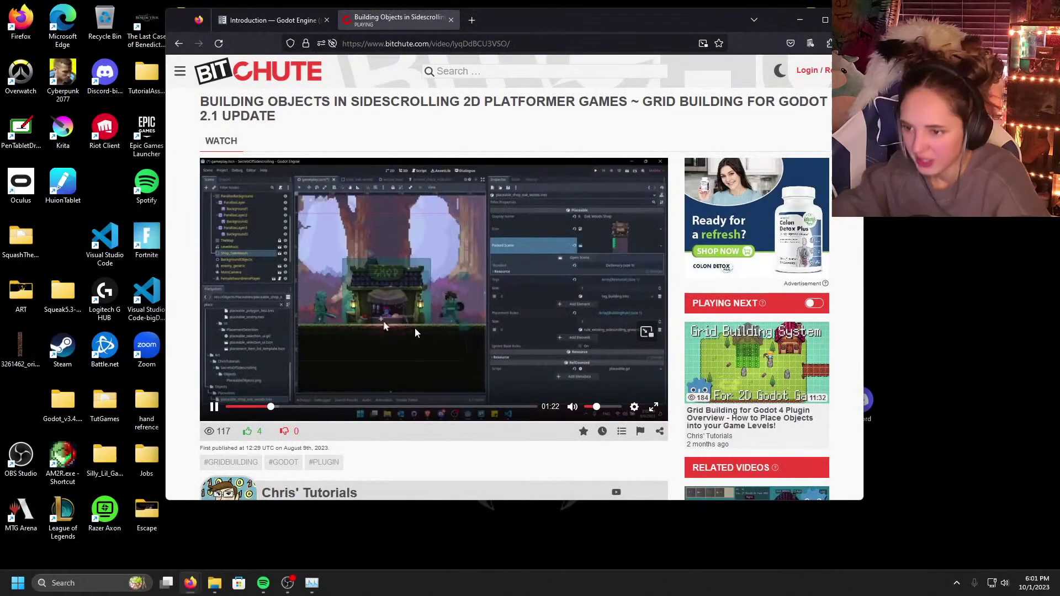
Step: Return to the Google results, open Medium's "Making an Endless Runner in Godot, Part 1" article and dismiss the sign-up offer
key(alt+Left)
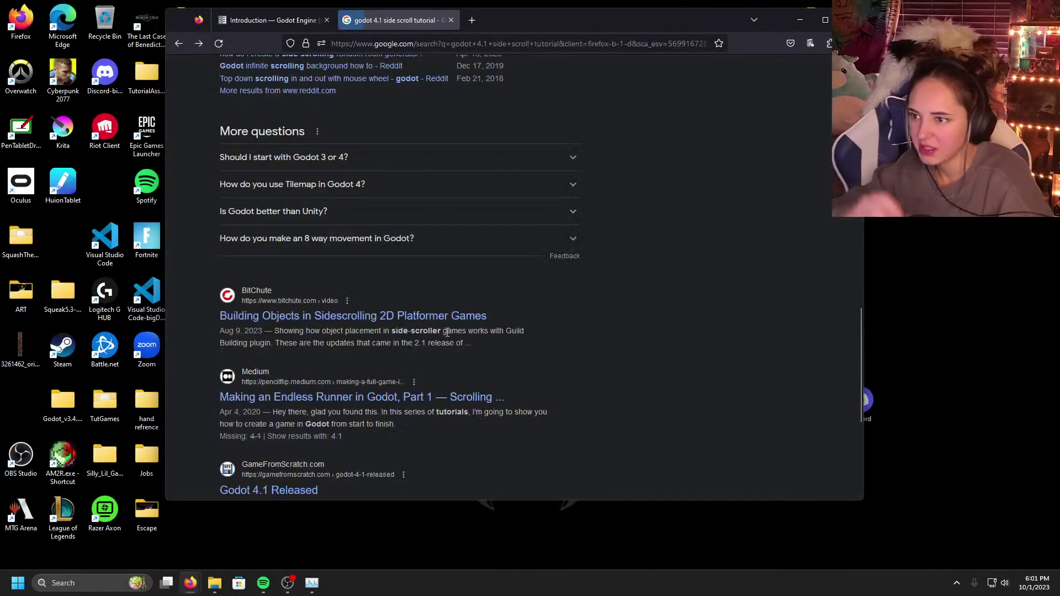
scroll(458, 338, down, 2)
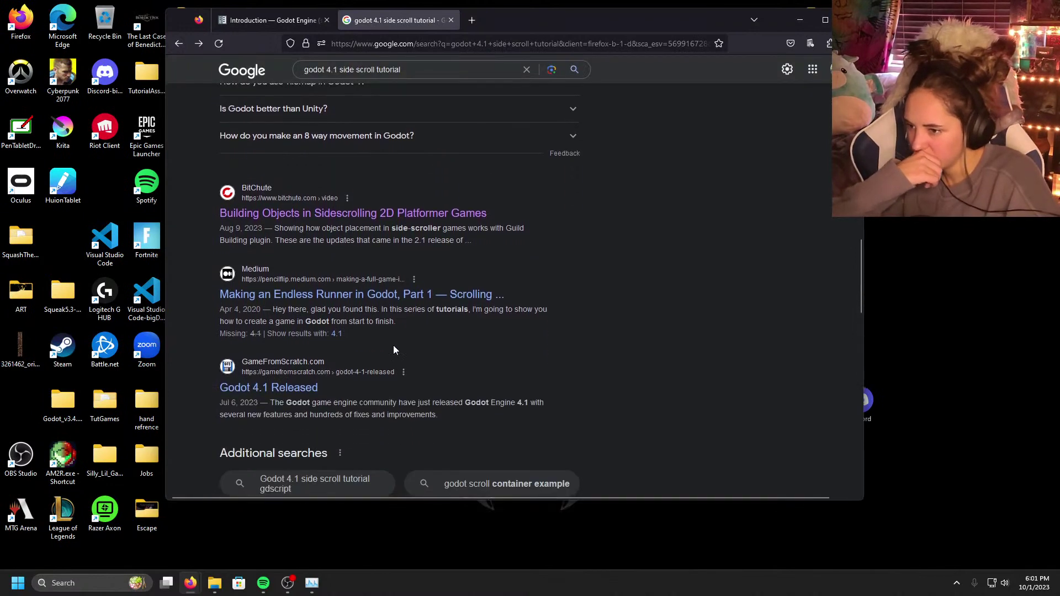
click(439, 293)
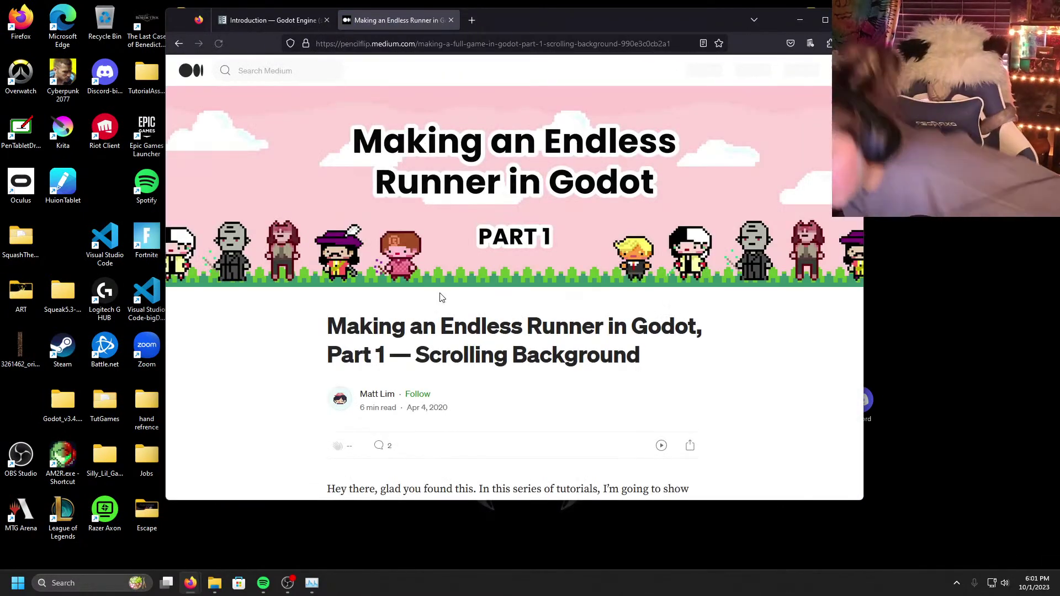
scroll(453, 300, down, 2)
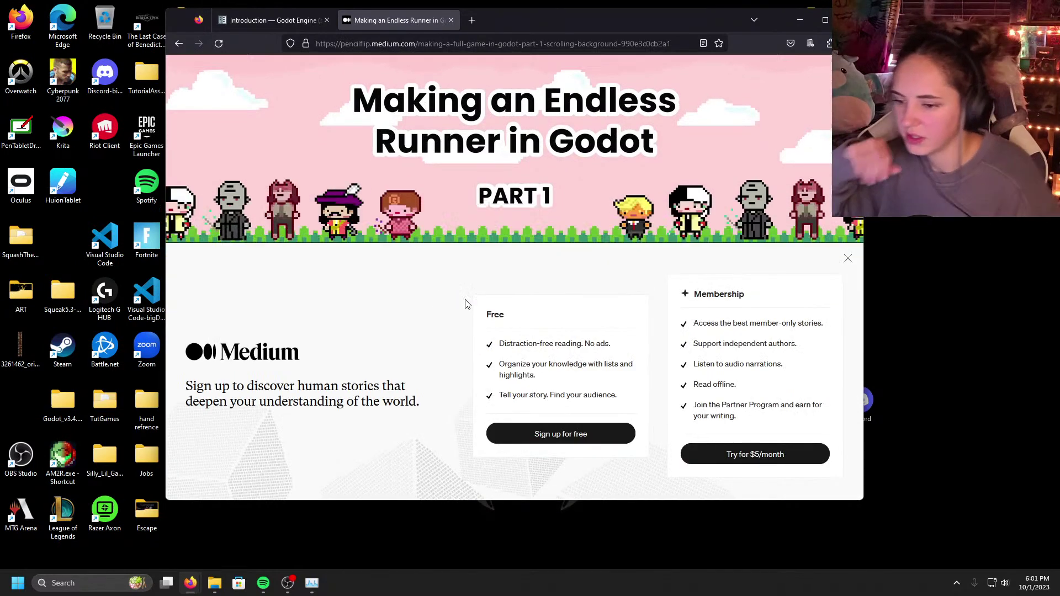
click(847, 258)
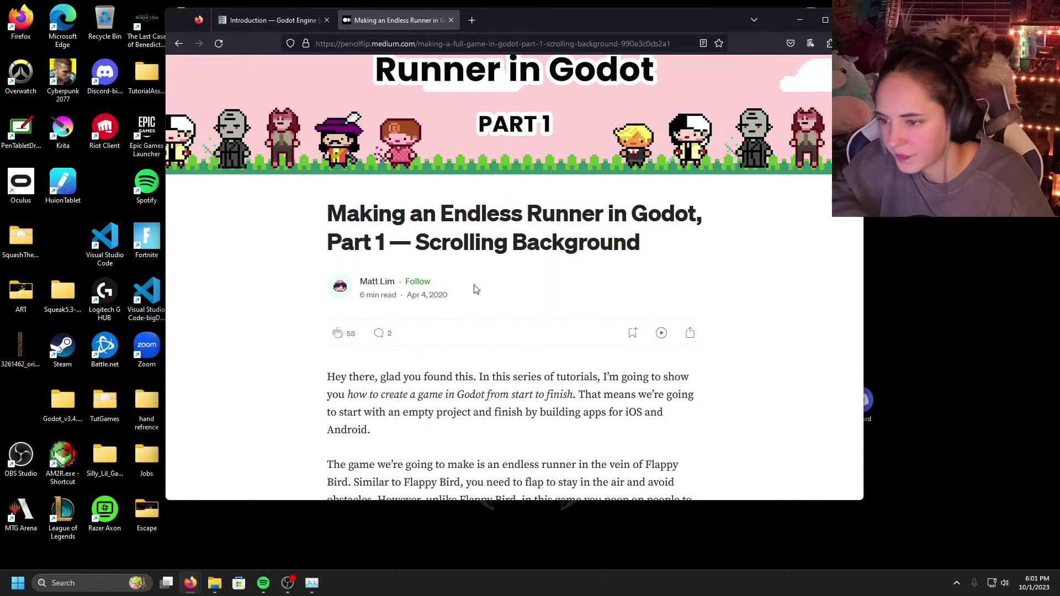
Step: Read the endless runner article's introduction and examine its sections on downloading Godot, tutorial resources and creating a new project
scroll(474, 287, down, 3)
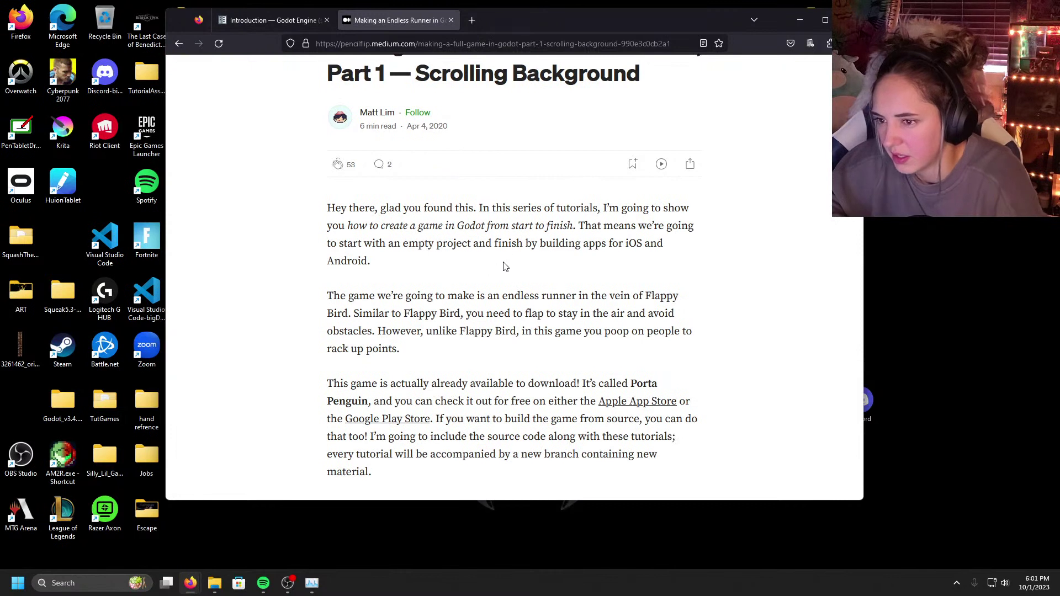
scroll(510, 254, down, 1)
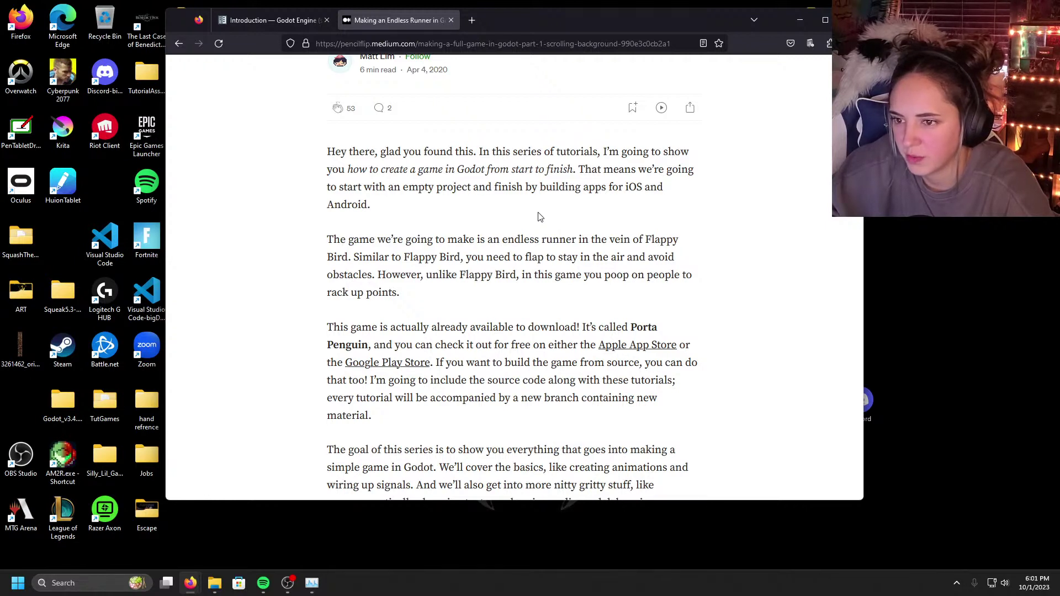
scroll(540, 216, up, 1)
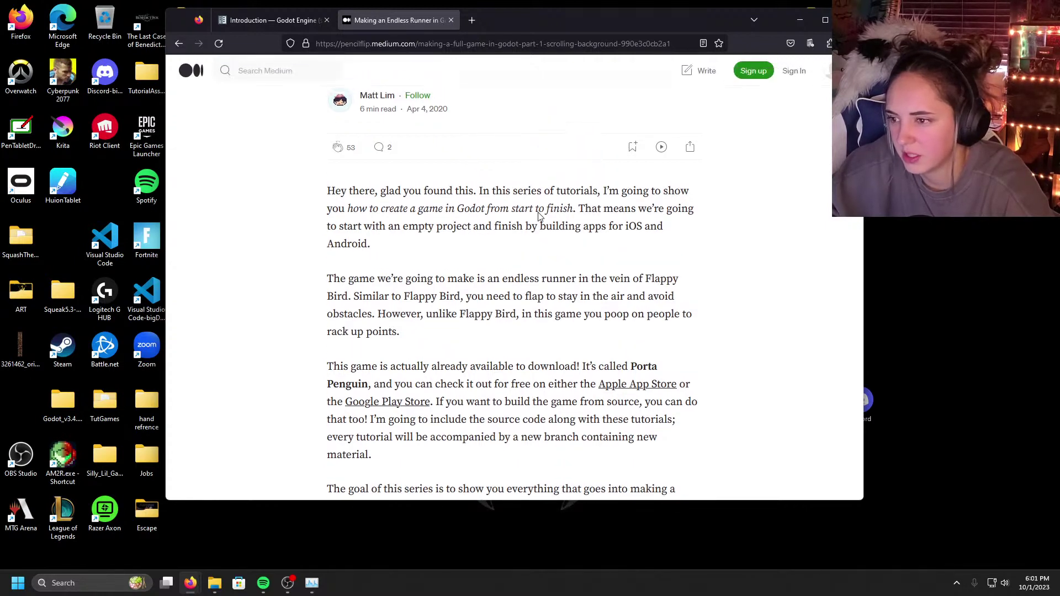
scroll(545, 211, down, 1)
scroll(573, 232, up, 6)
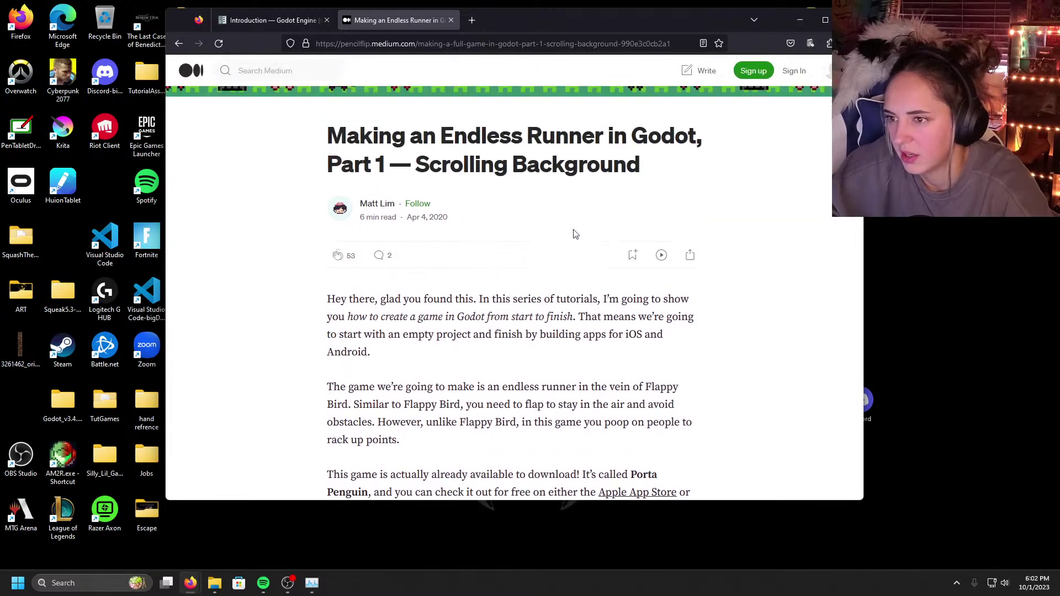
scroll(519, 289, down, 6)
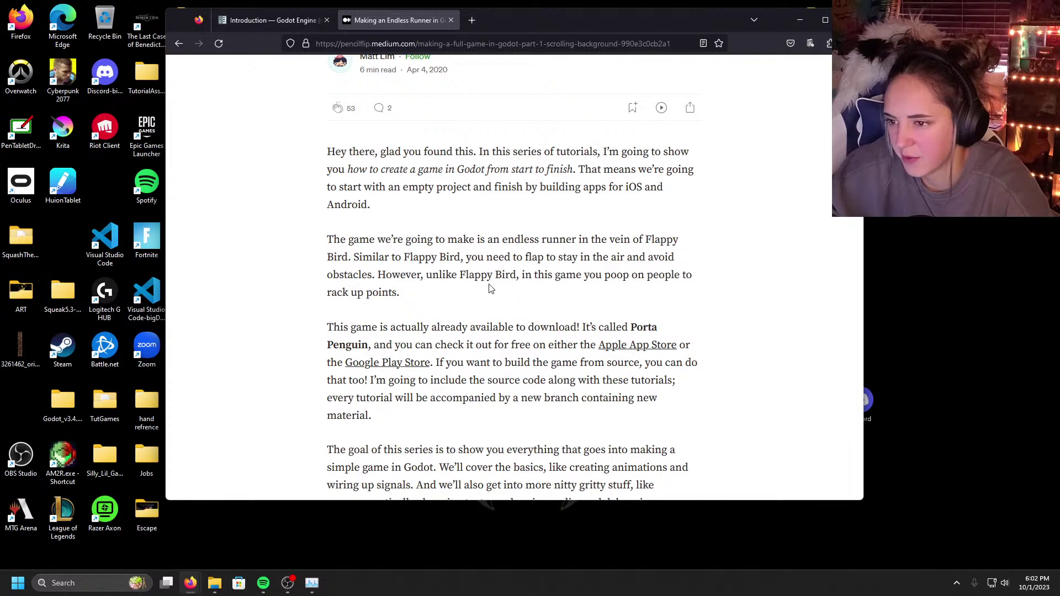
scroll(508, 297, down, 1)
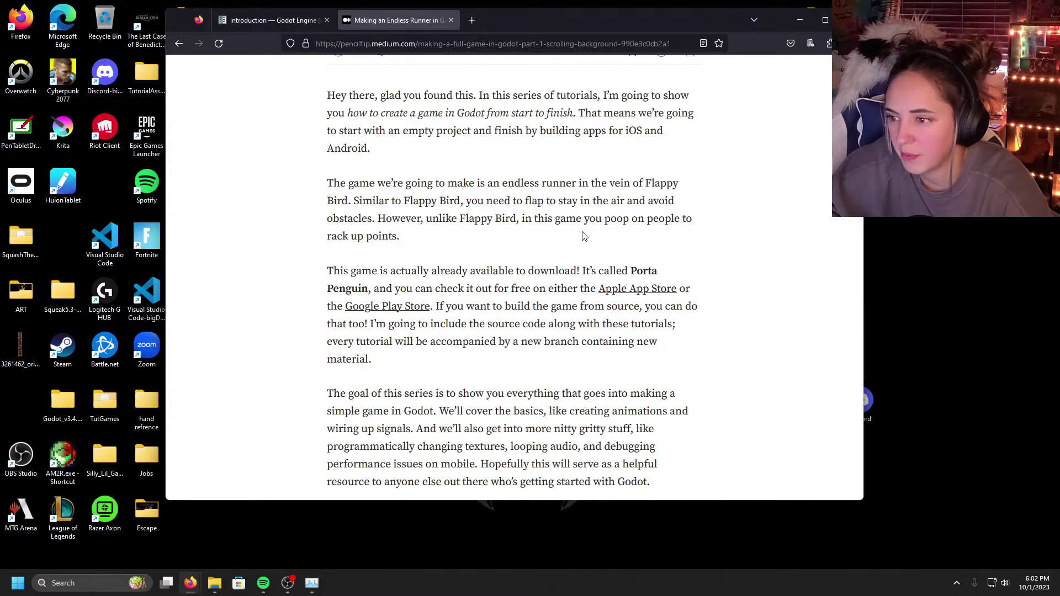
scroll(584, 236, down, 1)
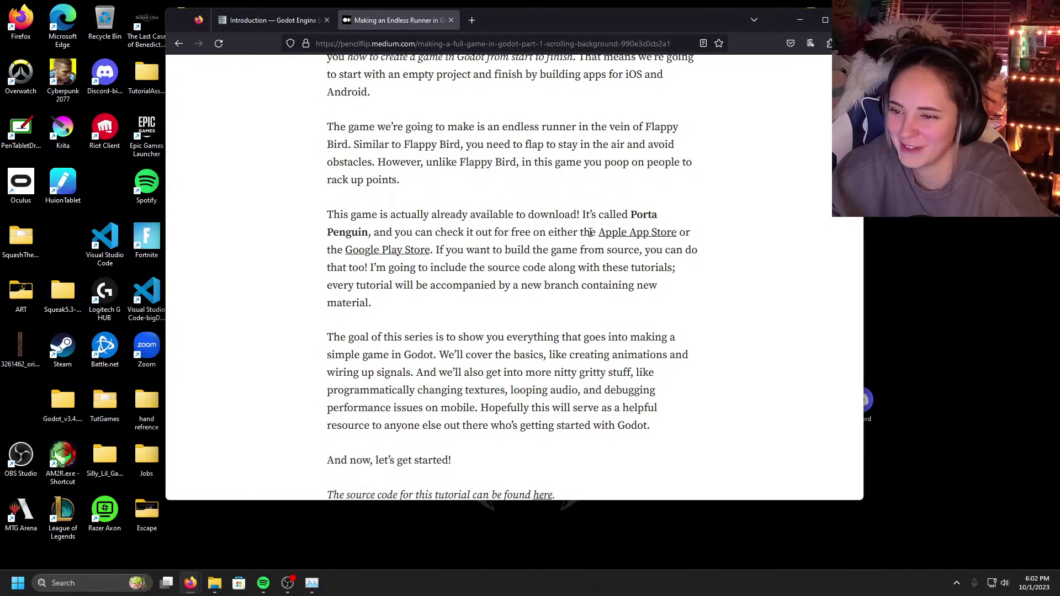
scroll(635, 230, down, 7)
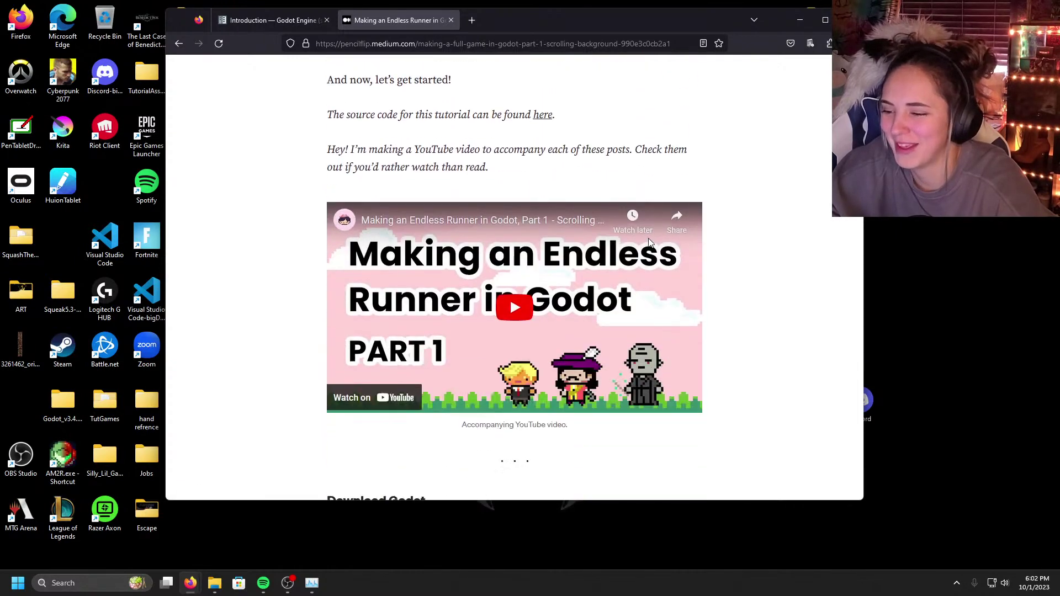
scroll(649, 243, down, 11)
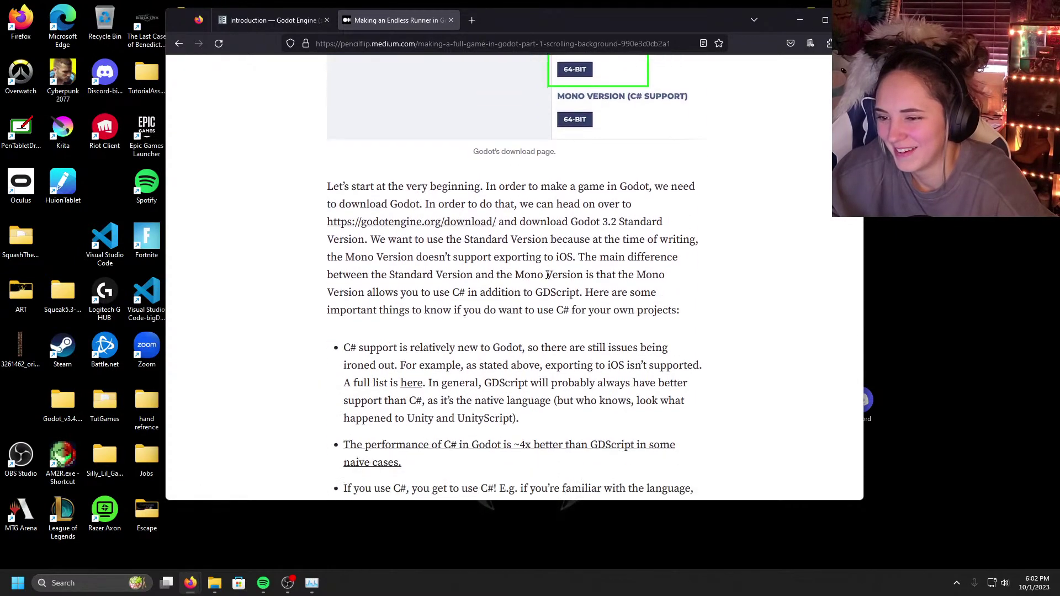
scroll(548, 276, down, 12)
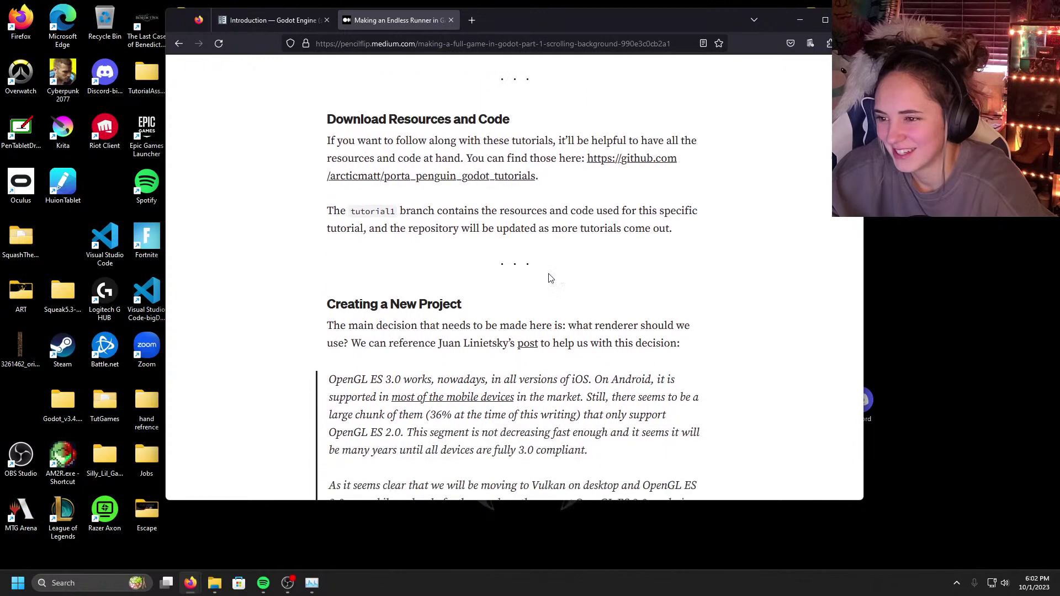
scroll(548, 278, up, 2)
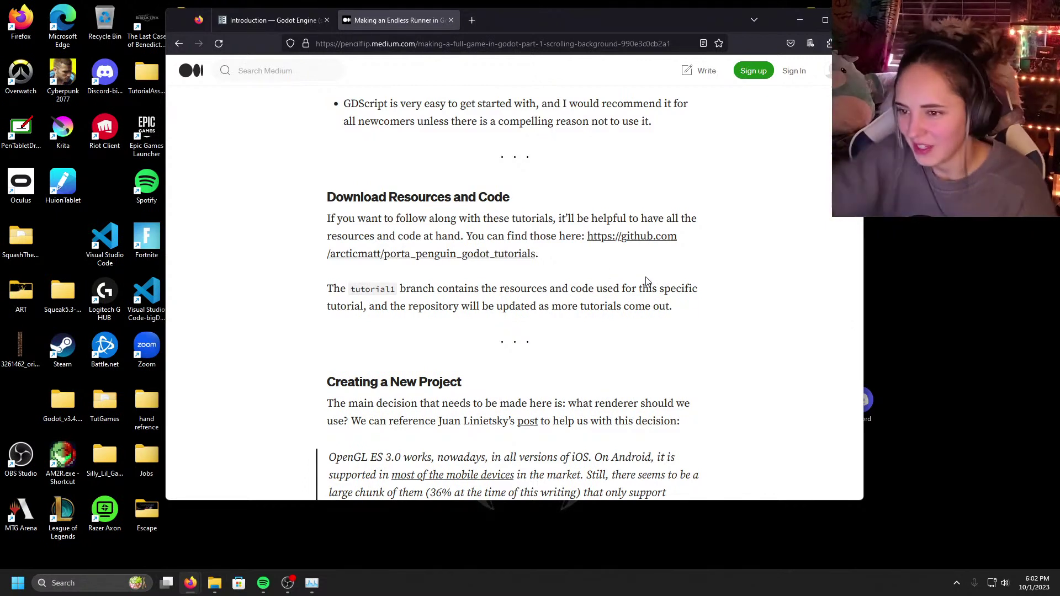
Step: Move the browser window off this screen and launch Godot_v4.1.1-stable_win64.exe
drag(598, 18, 1059, 221)
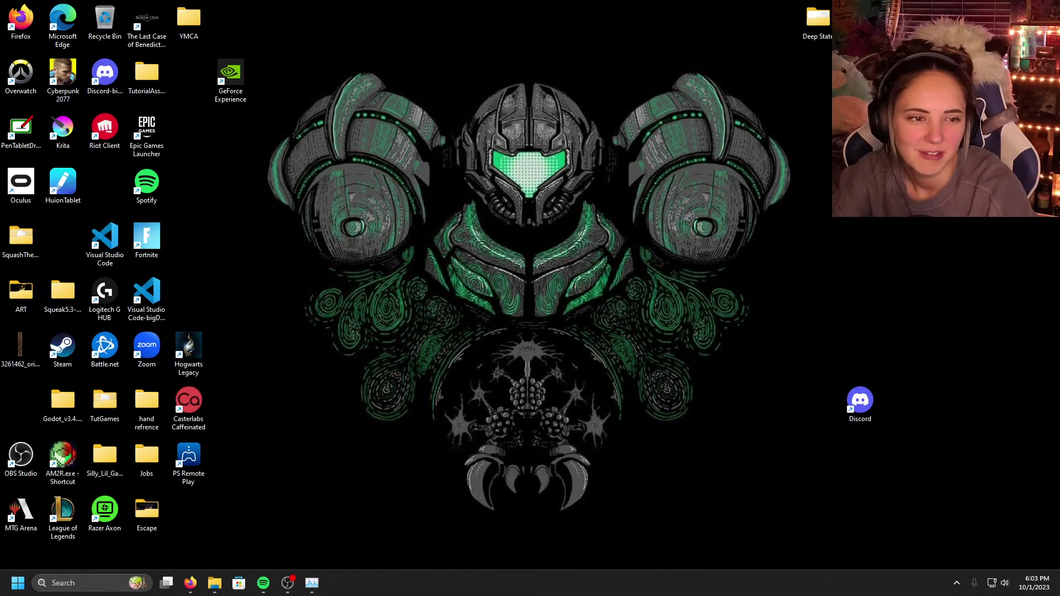
click(86, 585)
text(godot)
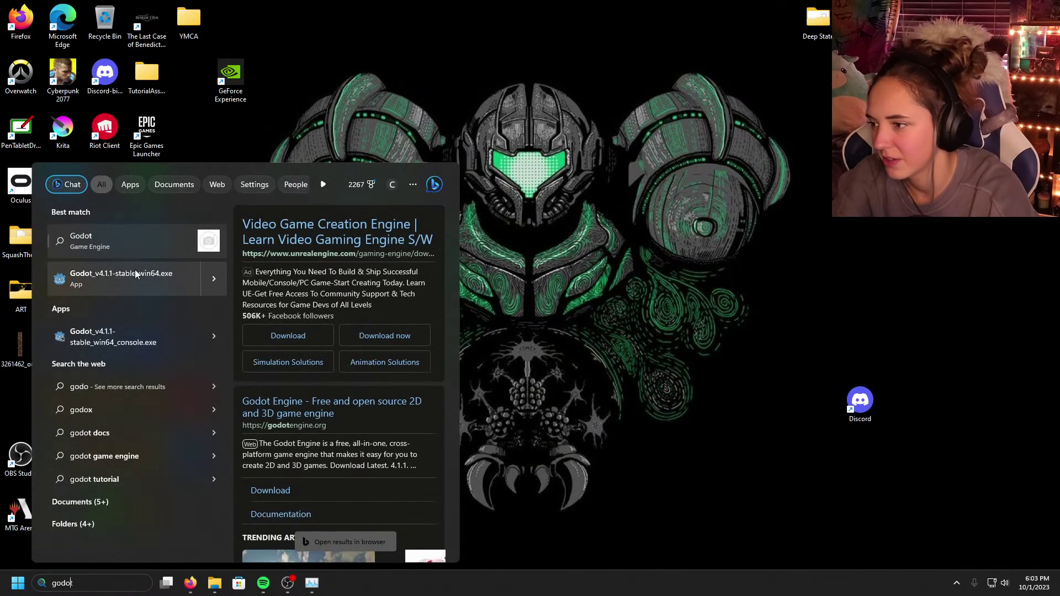
click(135, 274)
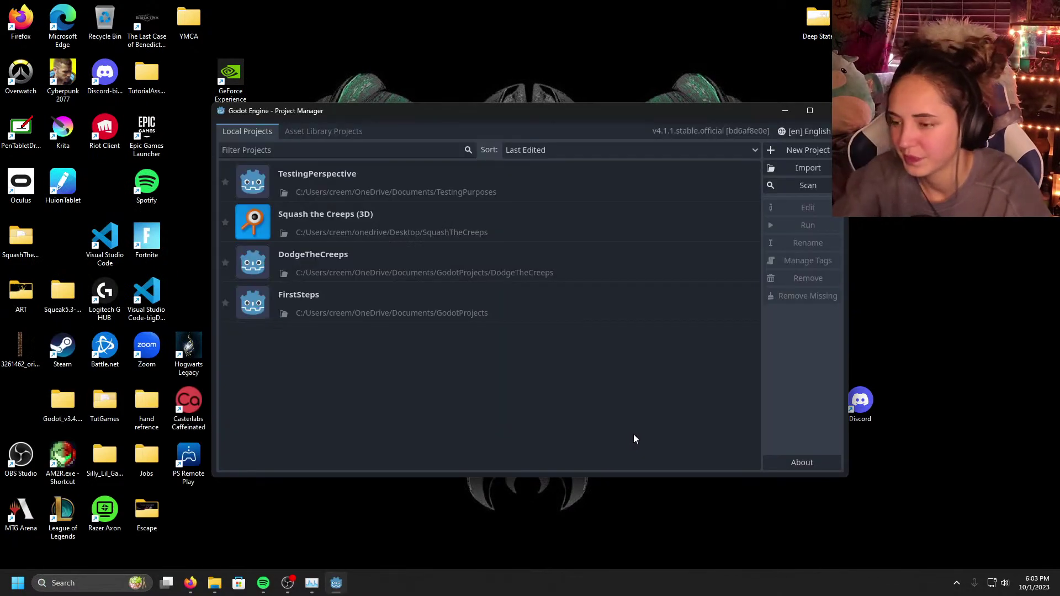
Step: Start a new project and name it Poopy Pigeon
click(801, 153)
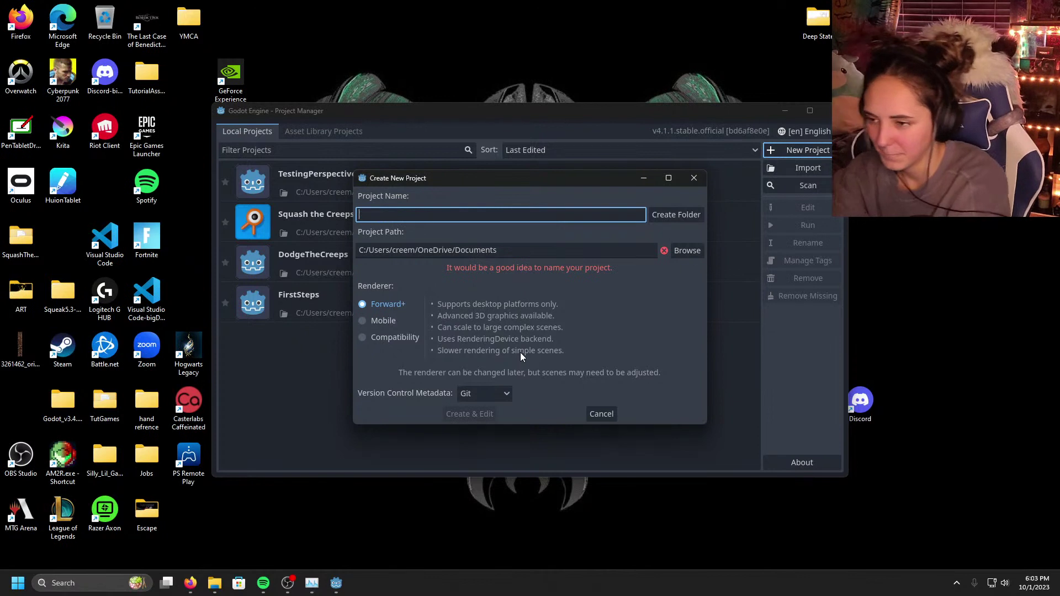
text(PoopyP)
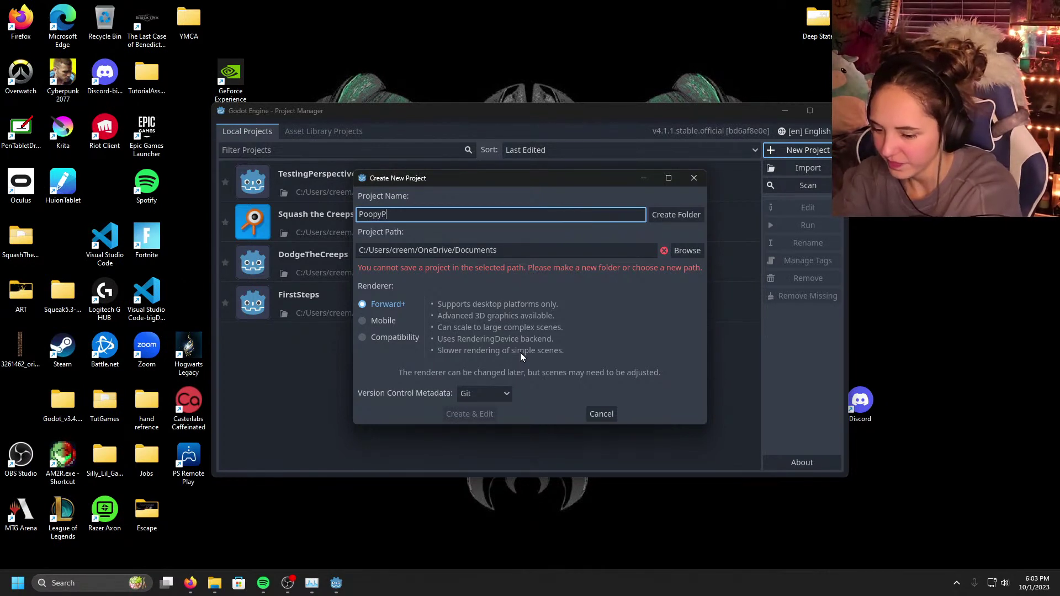
text(i)
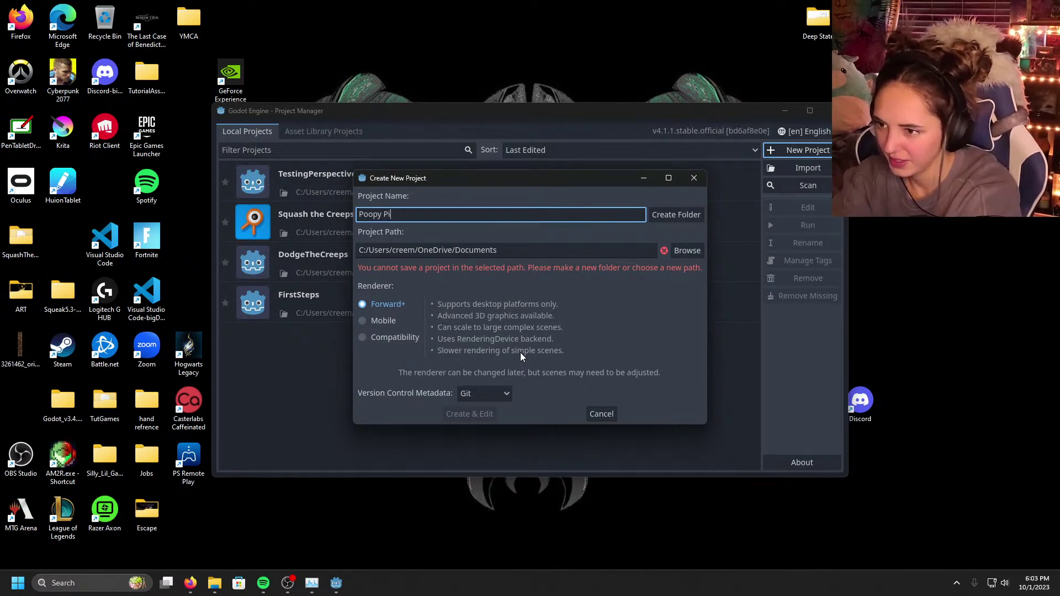
text(geon)
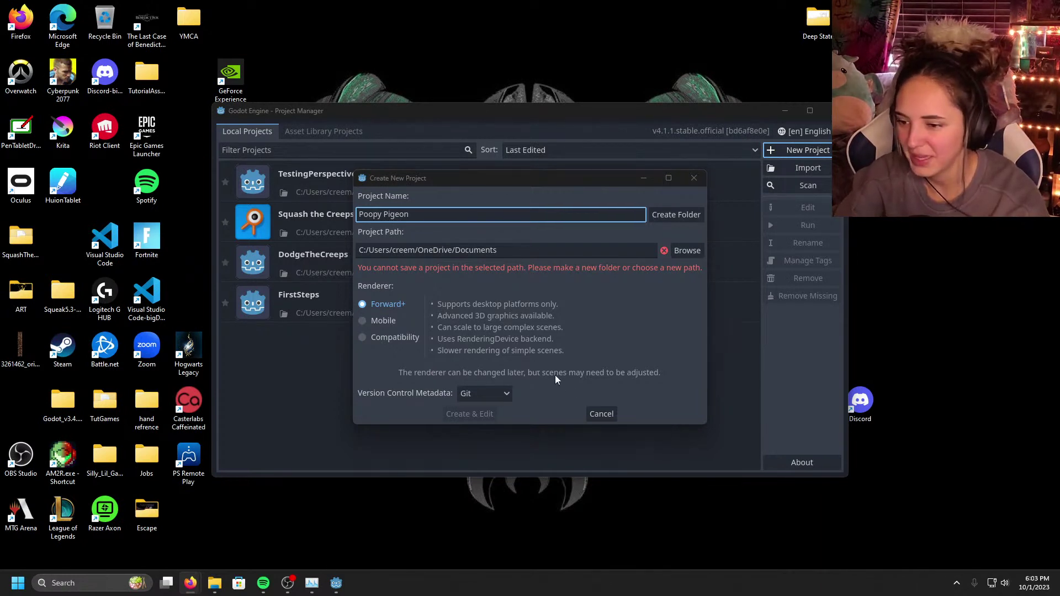
Step: Create a PoopyPigeon folder in Documents, use it as the project path, and create the project for editing
click(687, 250)
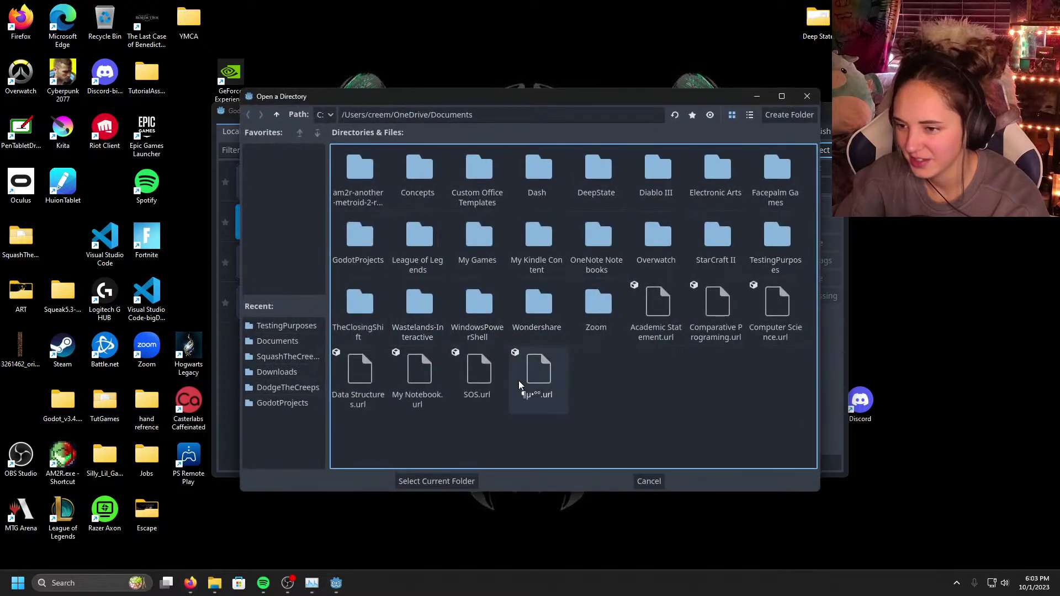
right_click(631, 385)
click(682, 392)
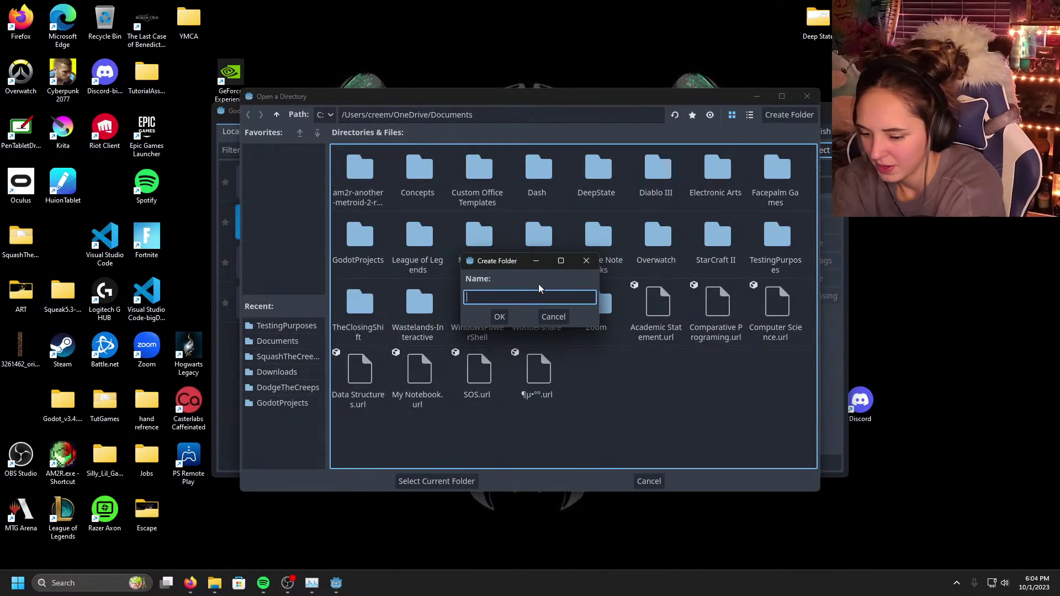
text(Poopy)
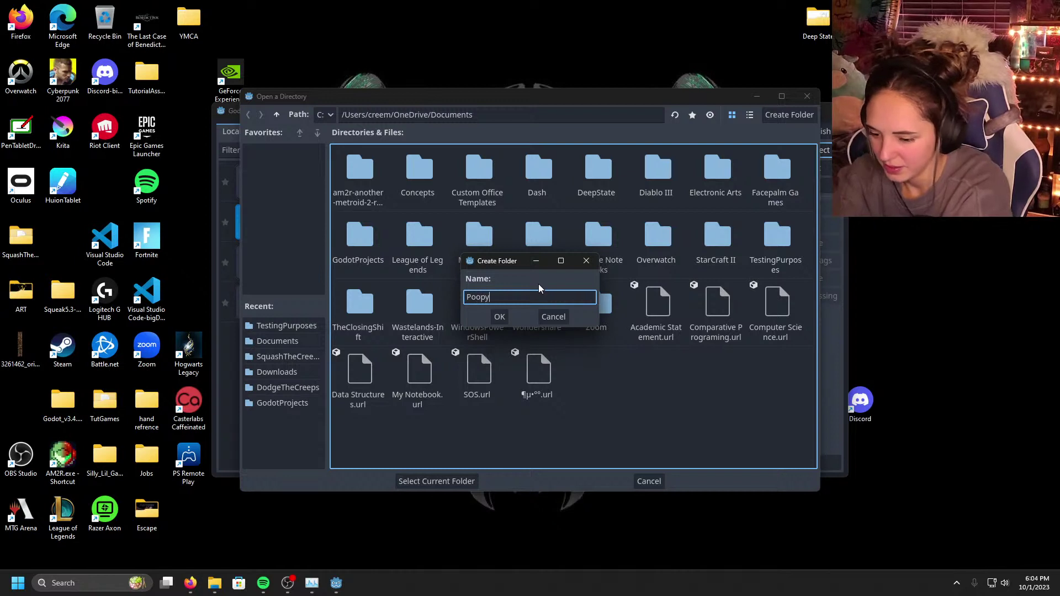
text(Pigeon)
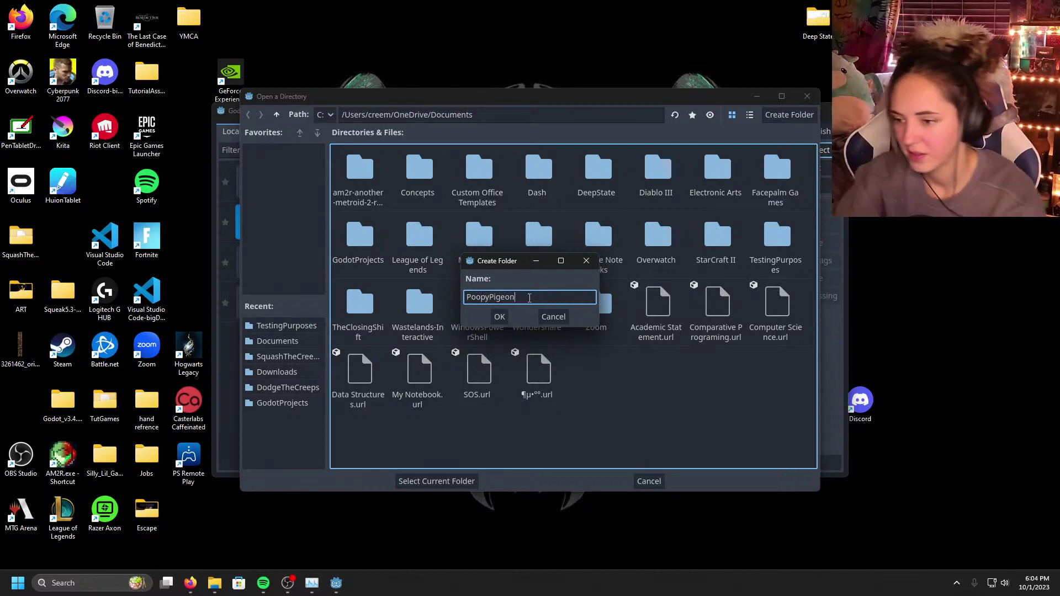
click(499, 316)
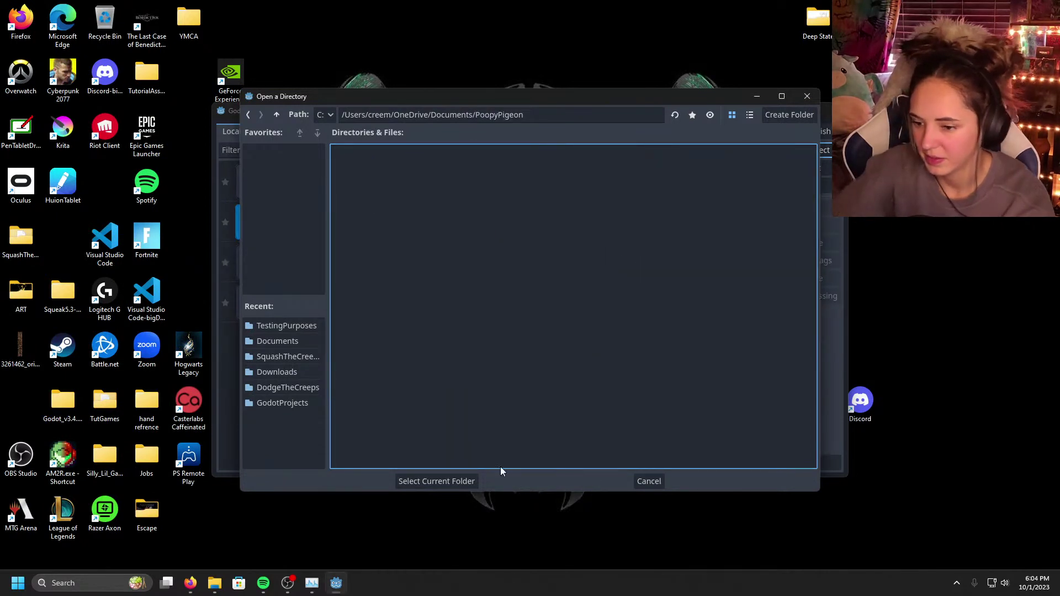
click(437, 483)
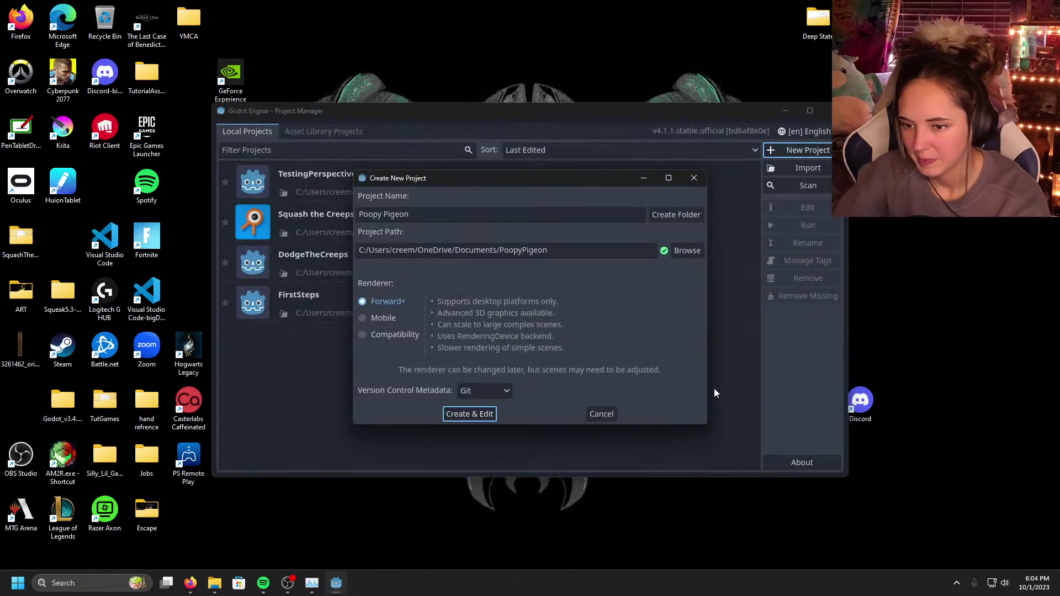
click(472, 415)
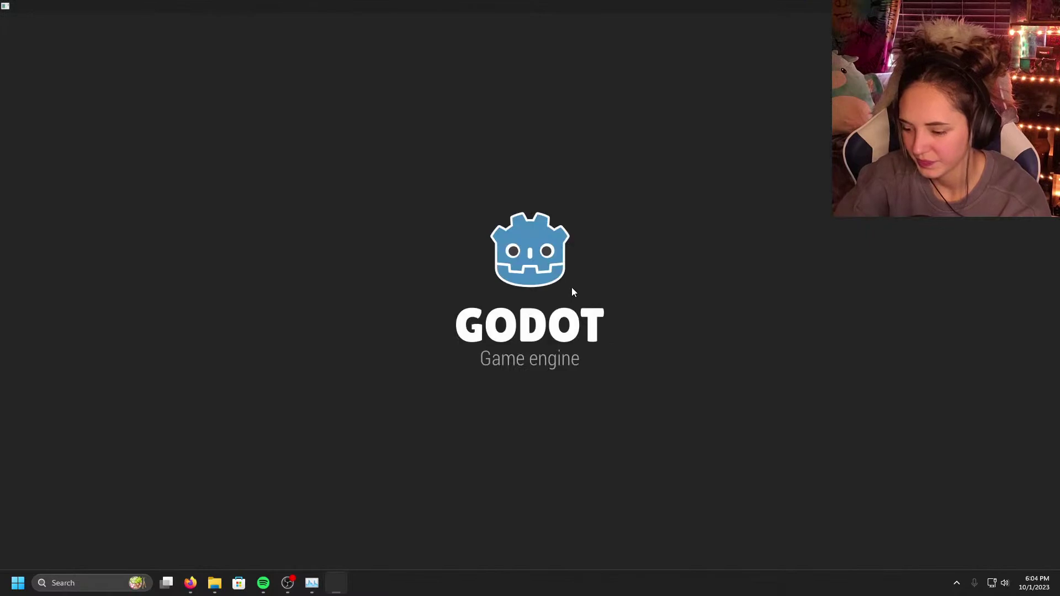
Step: Move the image viewer off this screen and import PinkBackground.png from the Downloads folder into the project's res:// folder
mouse_move(336, 583)
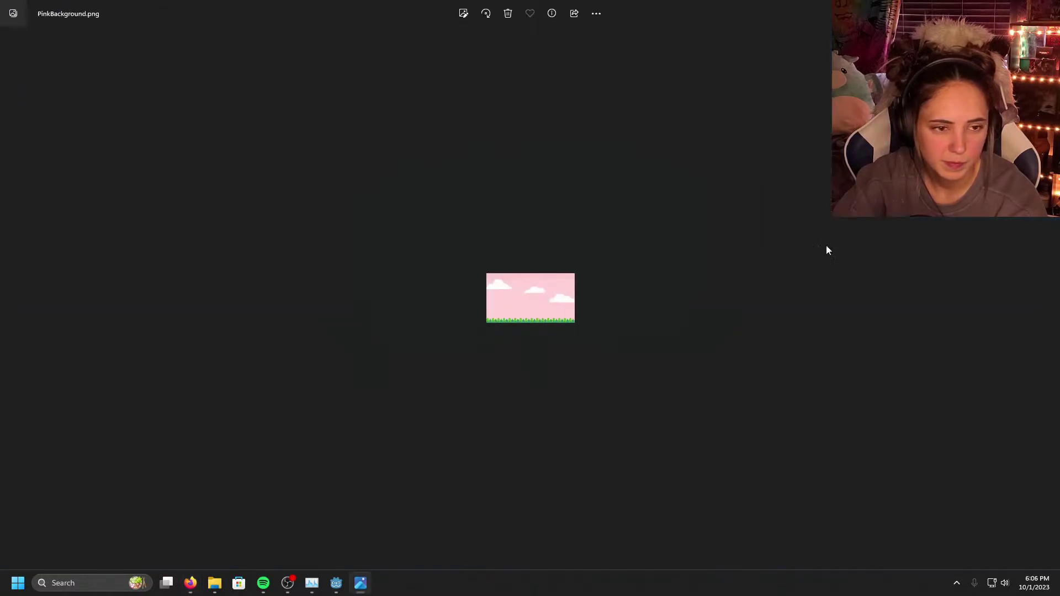
drag(728, 3, 1059, 33)
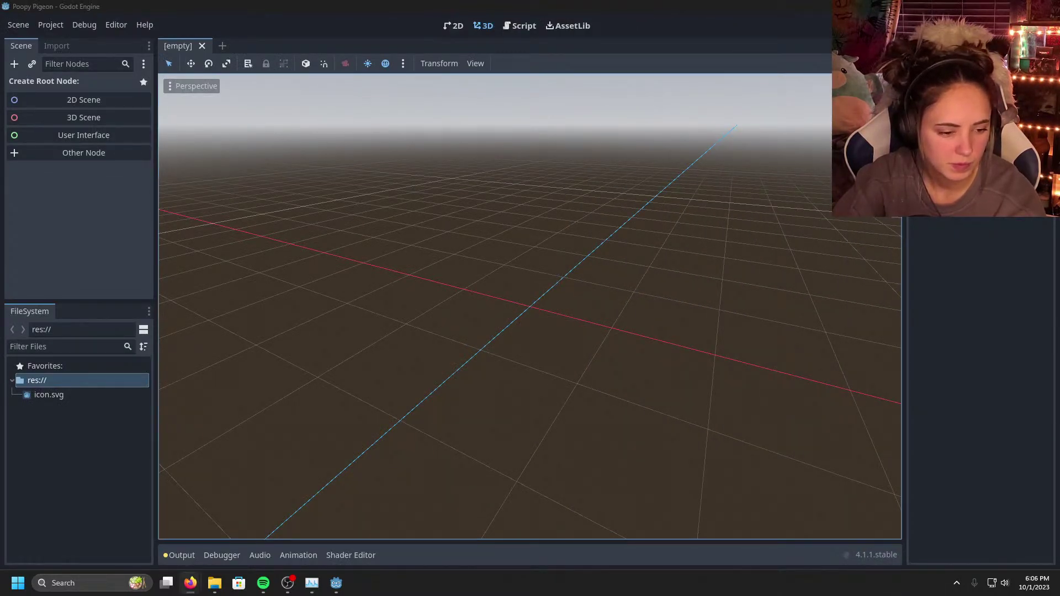
click(215, 583)
click(456, 200)
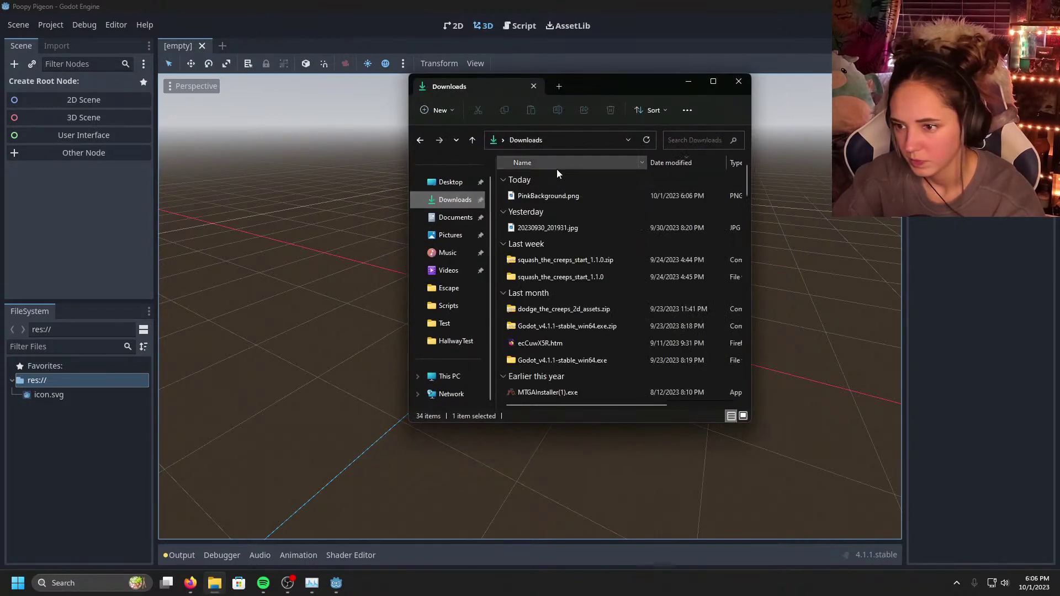
drag(584, 195, 58, 468)
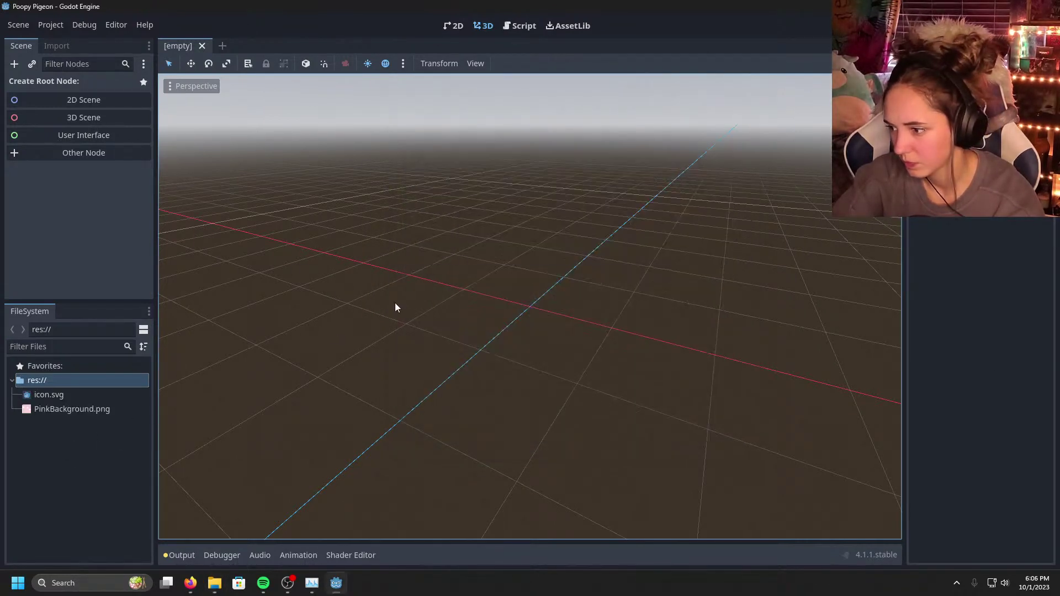
right_click(68, 454)
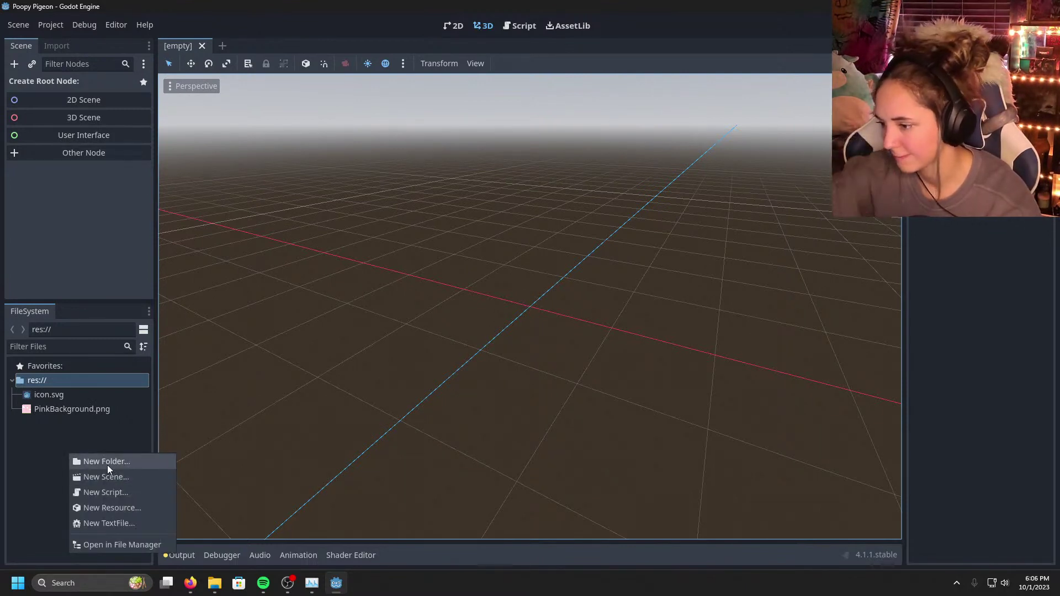
click(52, 445)
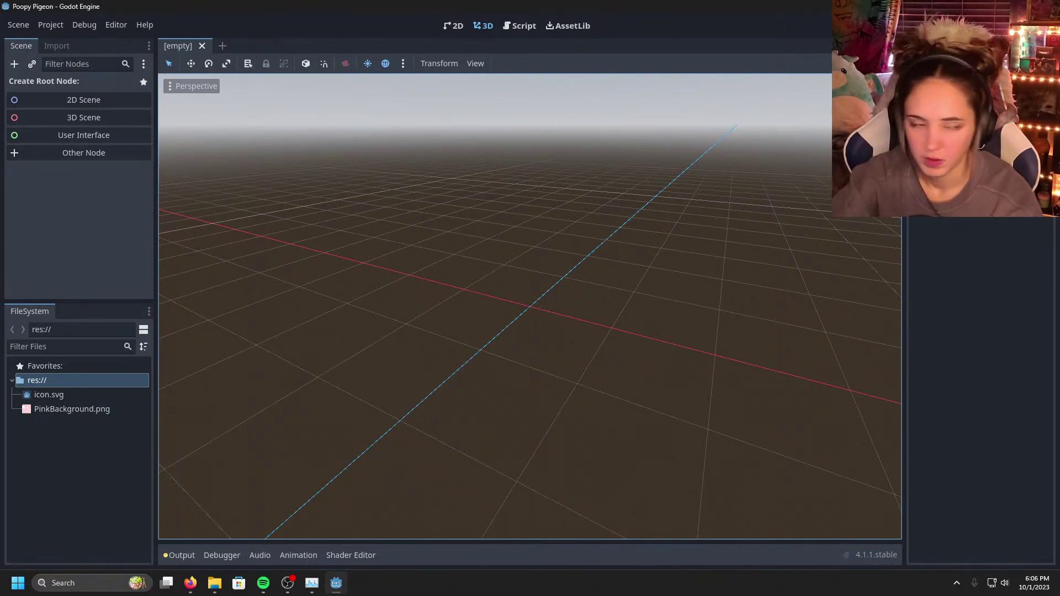
Step: Create a Node2D as the root node of the empty scene
key(alt+Tab)
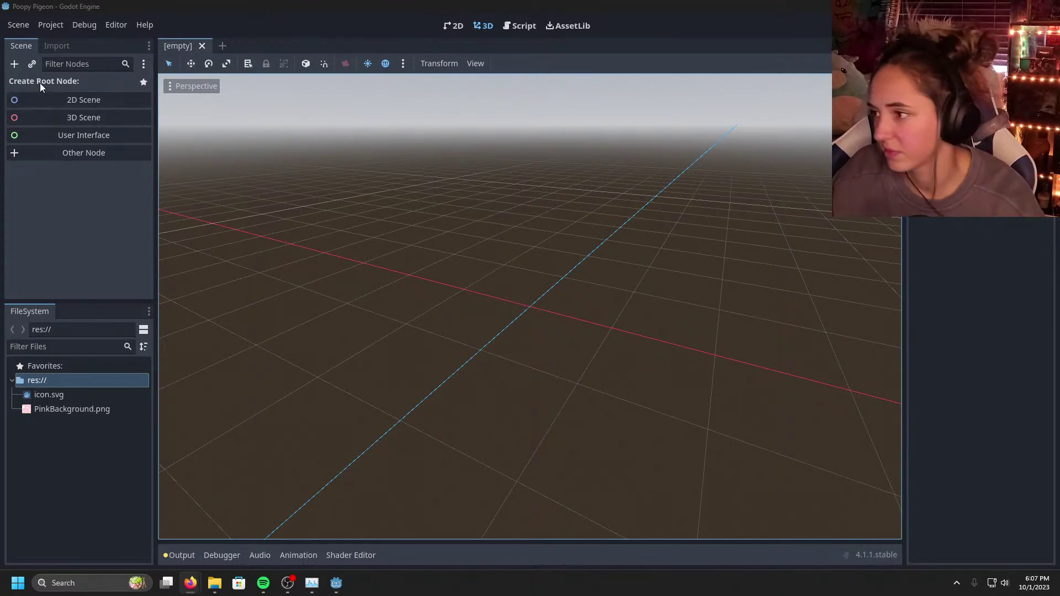
click(81, 156)
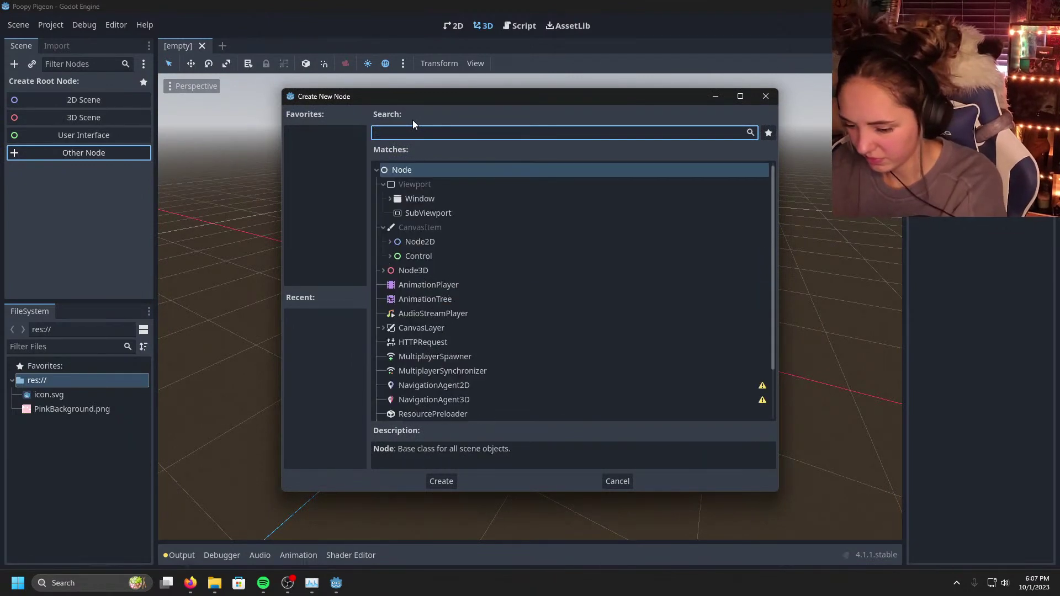
text(node)
double_click(421, 200)
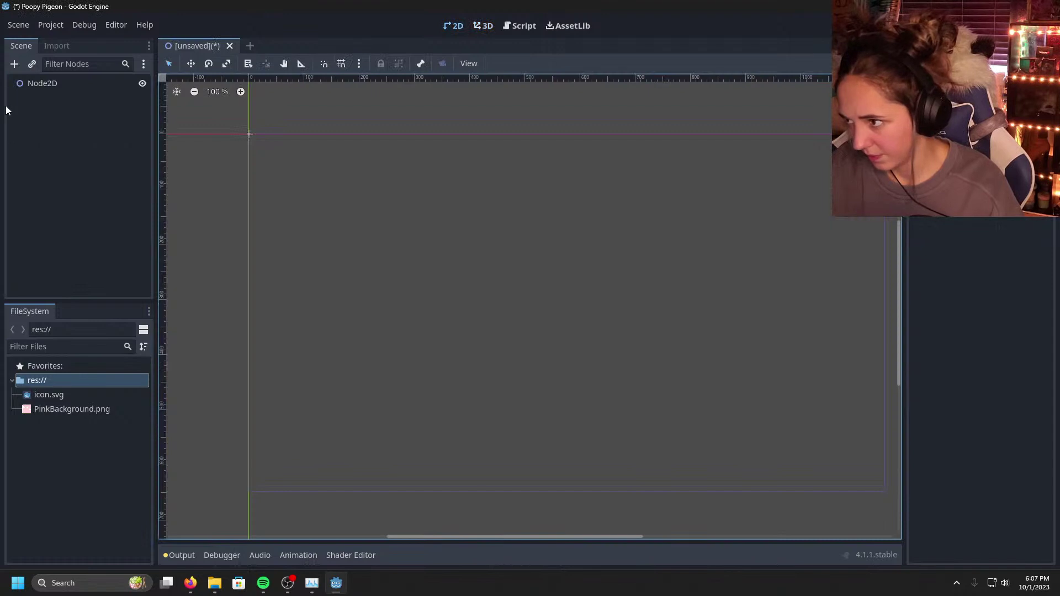
Step: Add a Sprite2D child to the Node2D root and rename it Background1
click(55, 80)
right_click(57, 81)
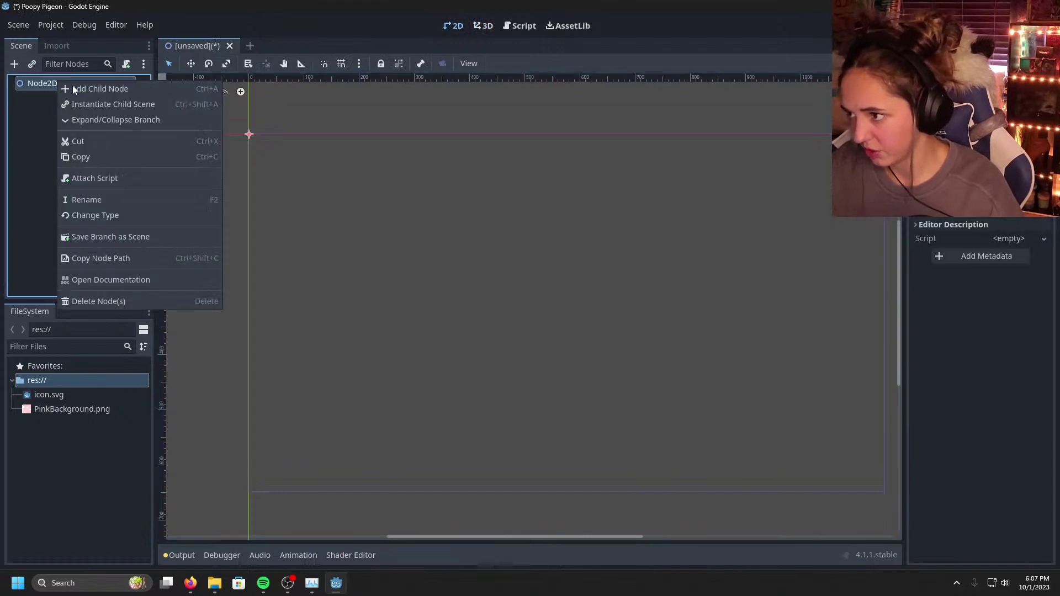
click(134, 93)
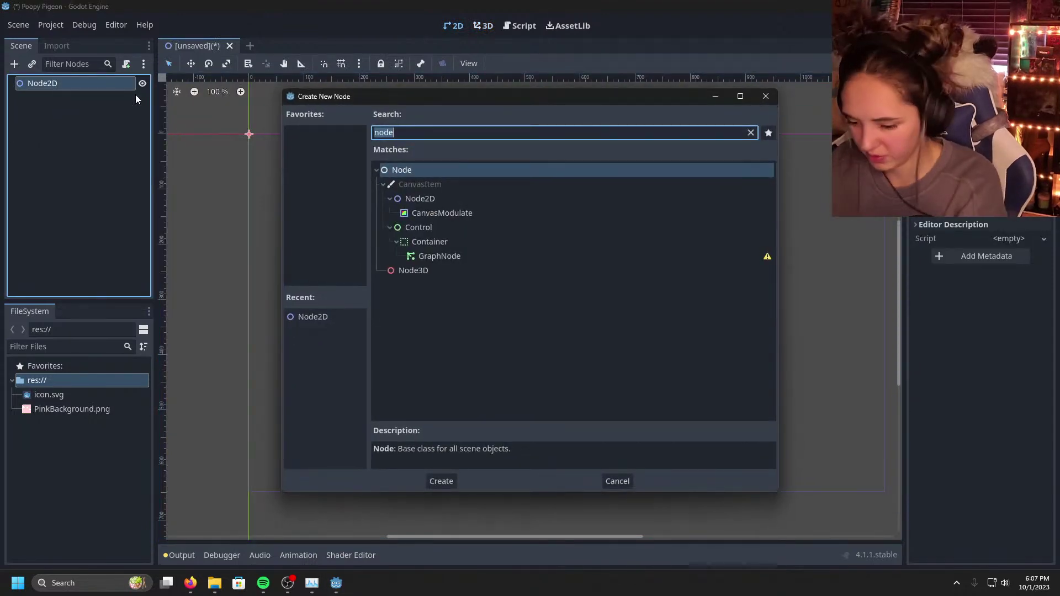
text(sprit)
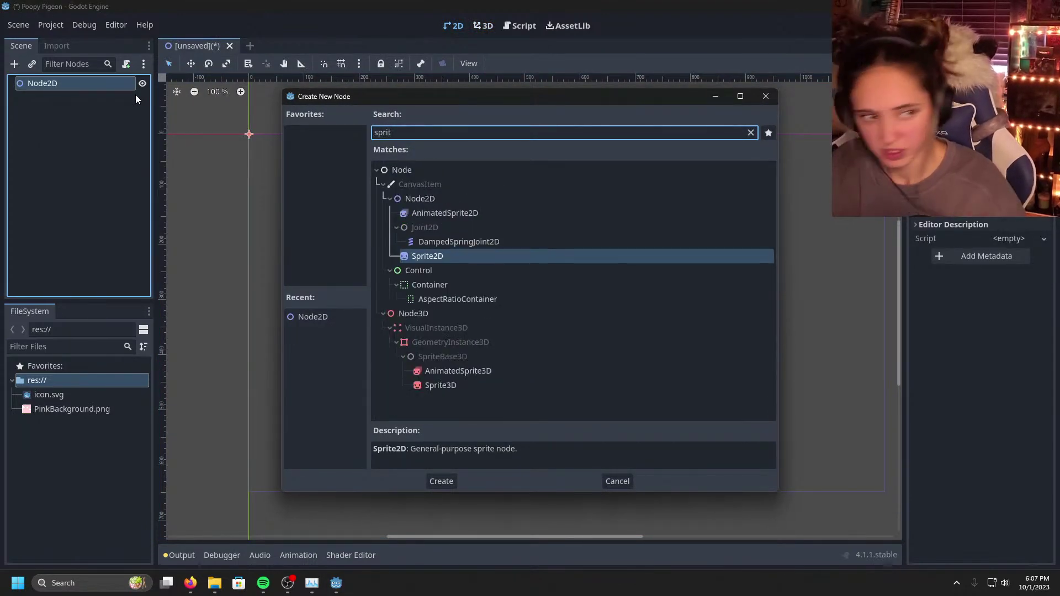
double_click(434, 257)
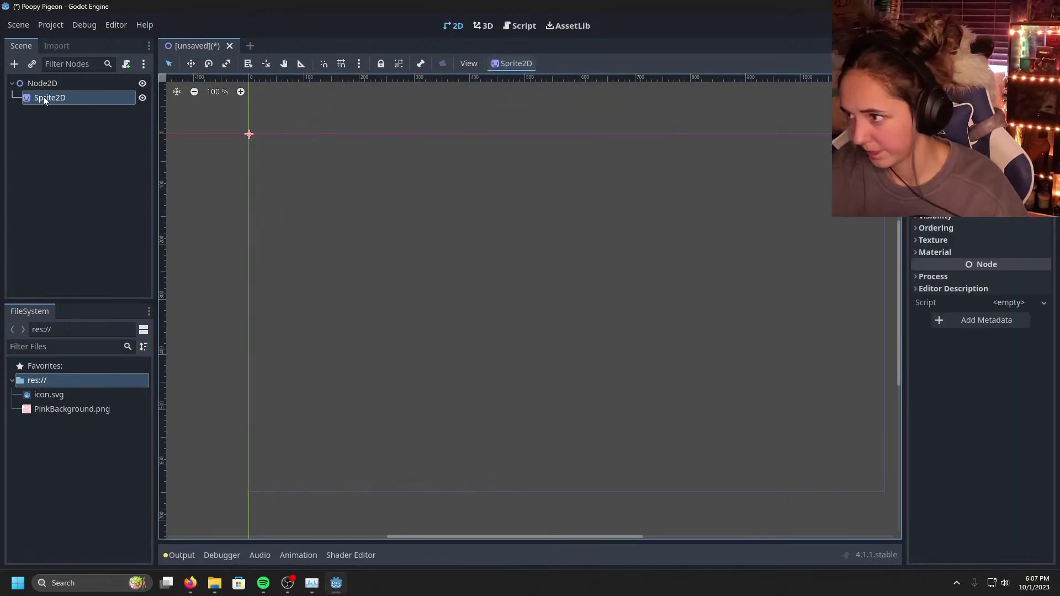
double_click(68, 98)
text(B)
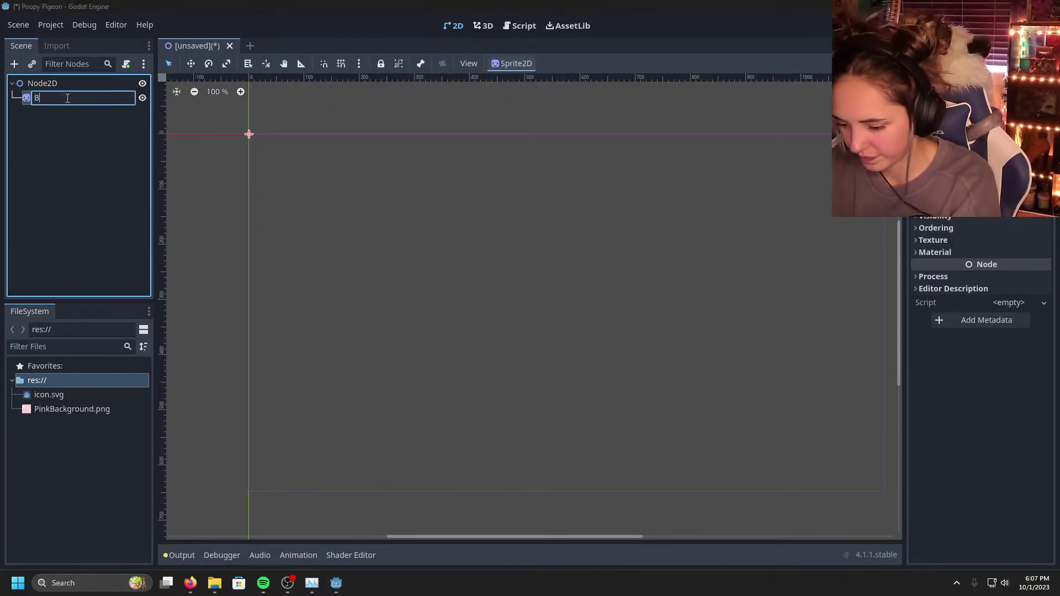
text(ackground2)
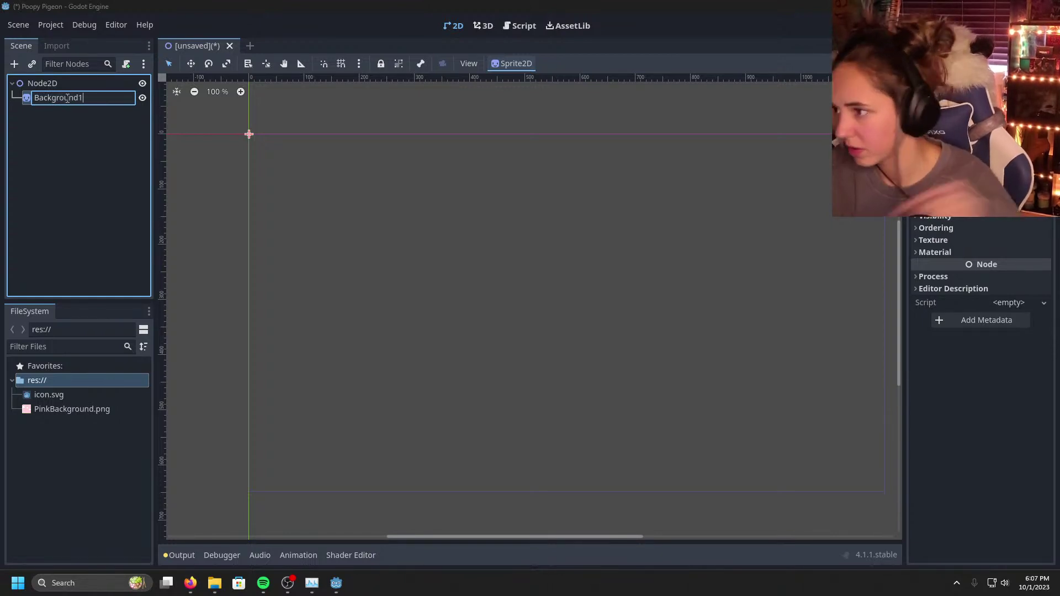
right_click(77, 99)
Step: Add a second Sprite2D child under the Node2D root and rename it Background2
click(55, 84)
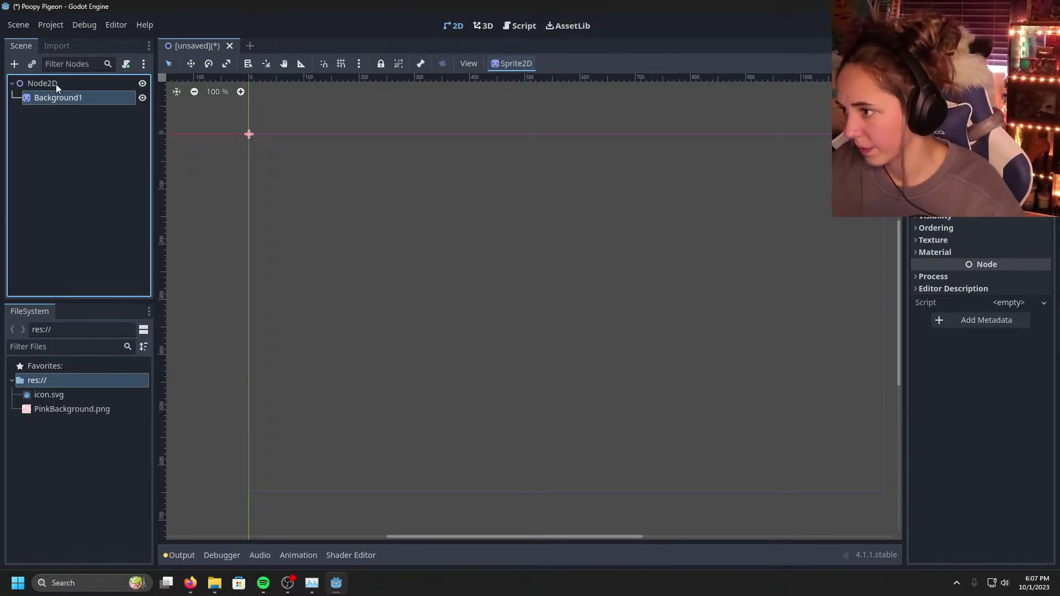
right_click(58, 83)
click(125, 94)
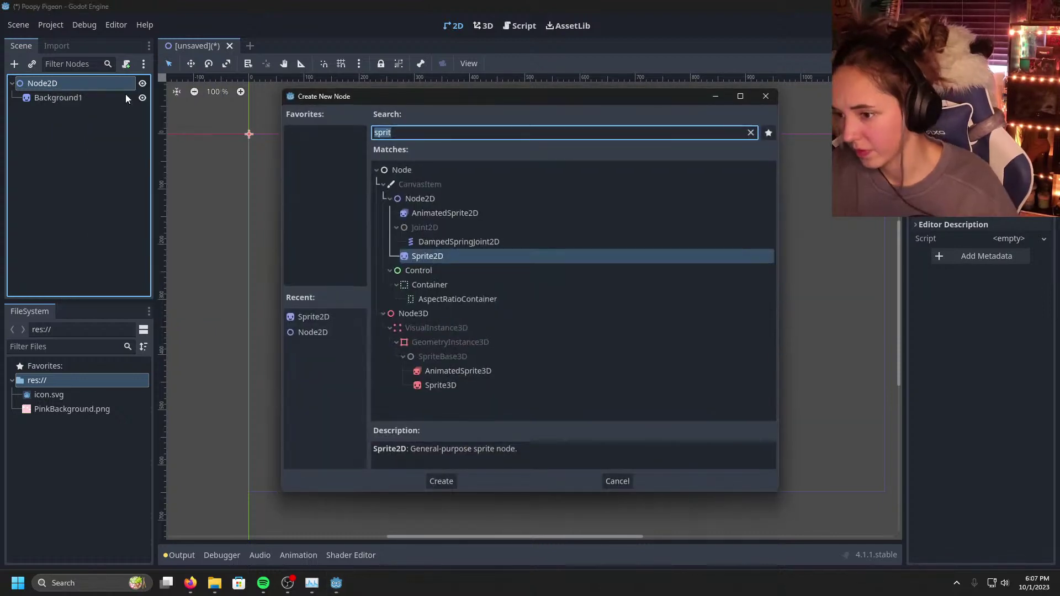
double_click(432, 256)
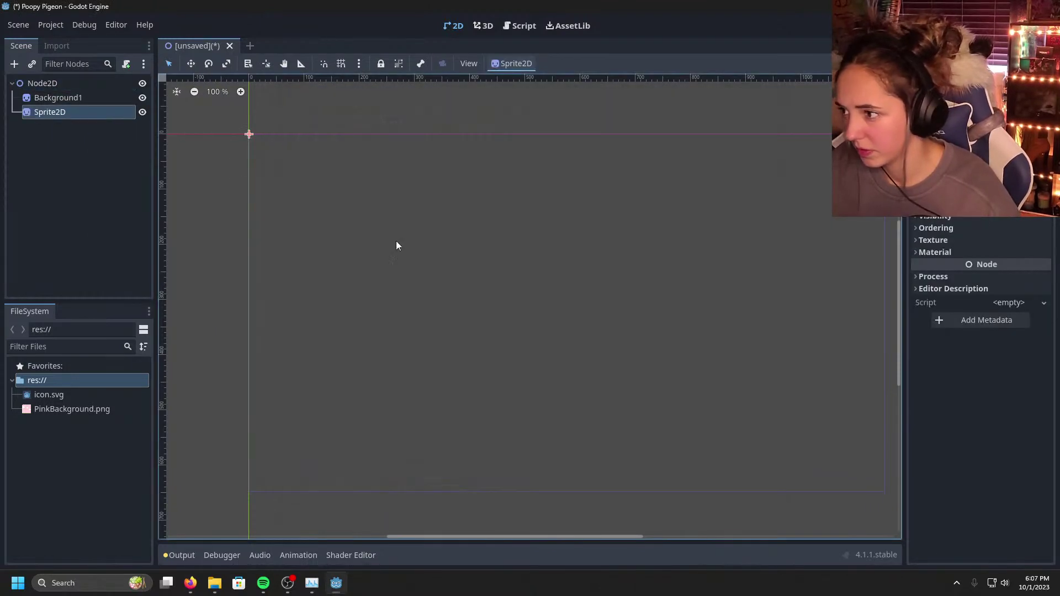
click(61, 112)
double_click(61, 112)
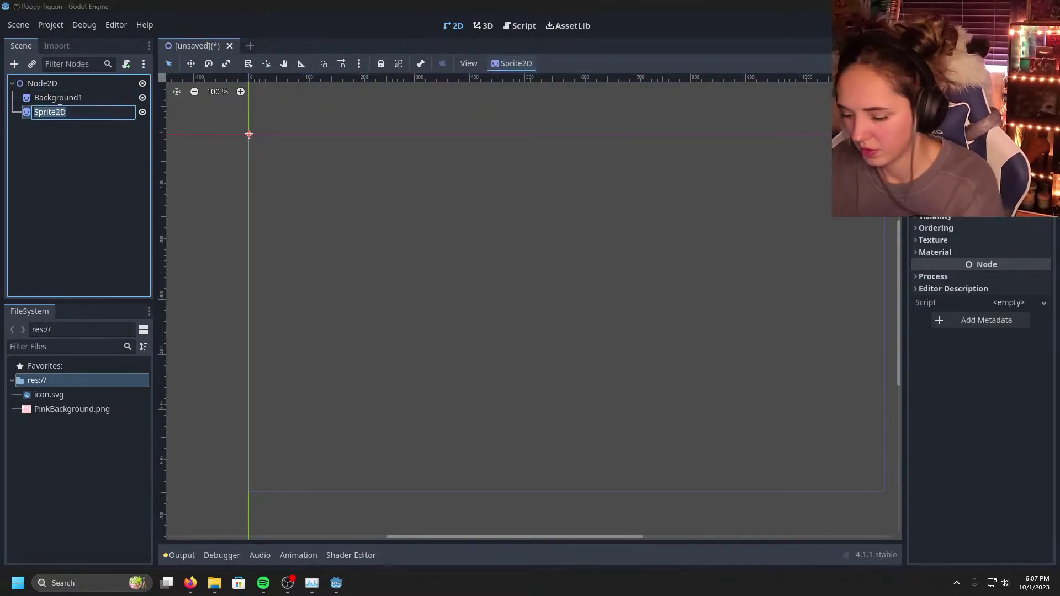
text(Backgr)
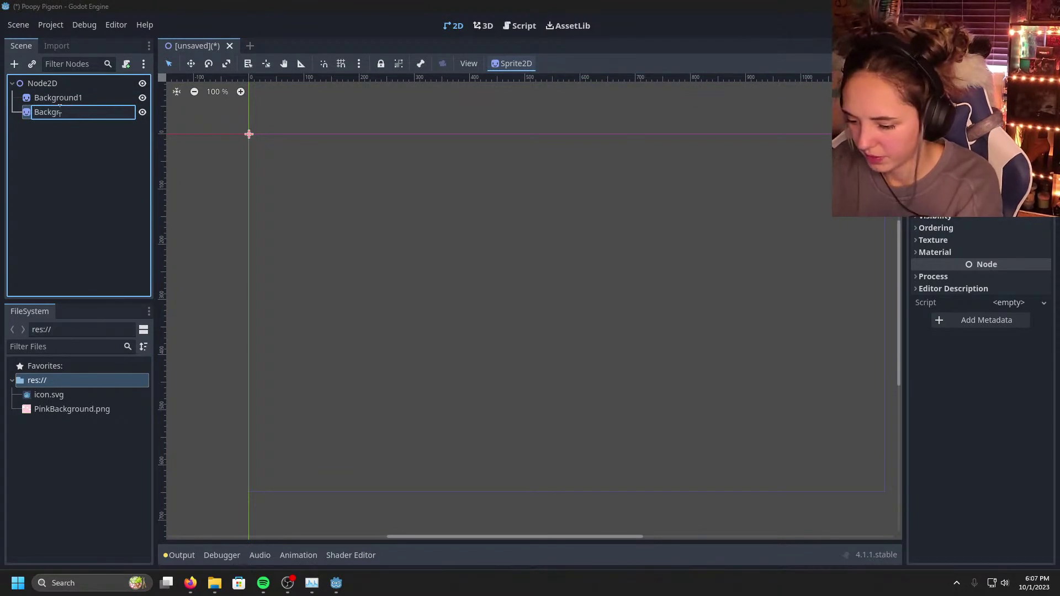
text(ound2)
key(Return)
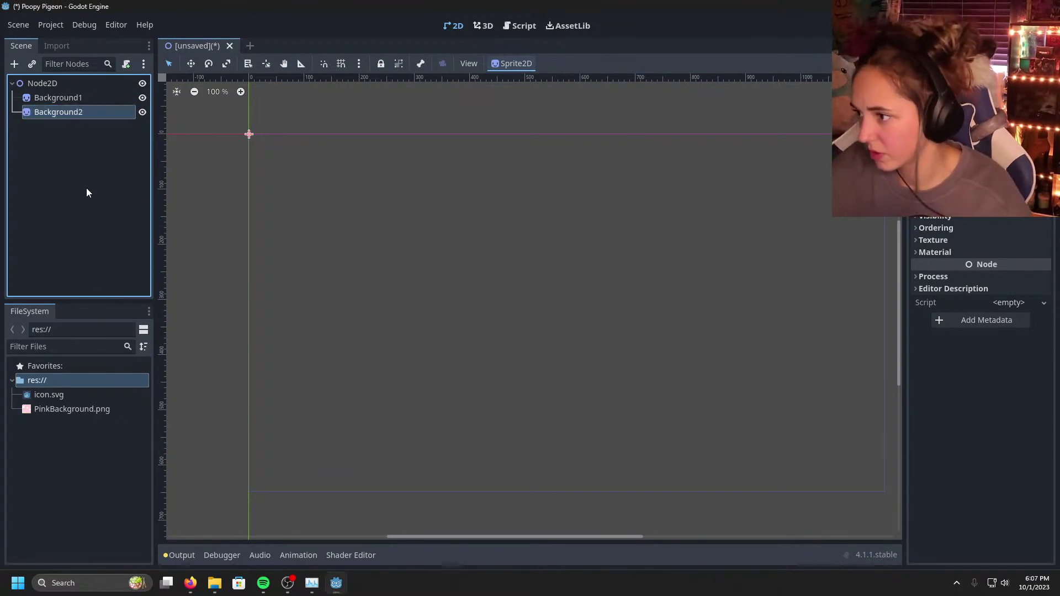
Step: Assign PinkBackground.png as the texture of the Background1 sprite
click(69, 97)
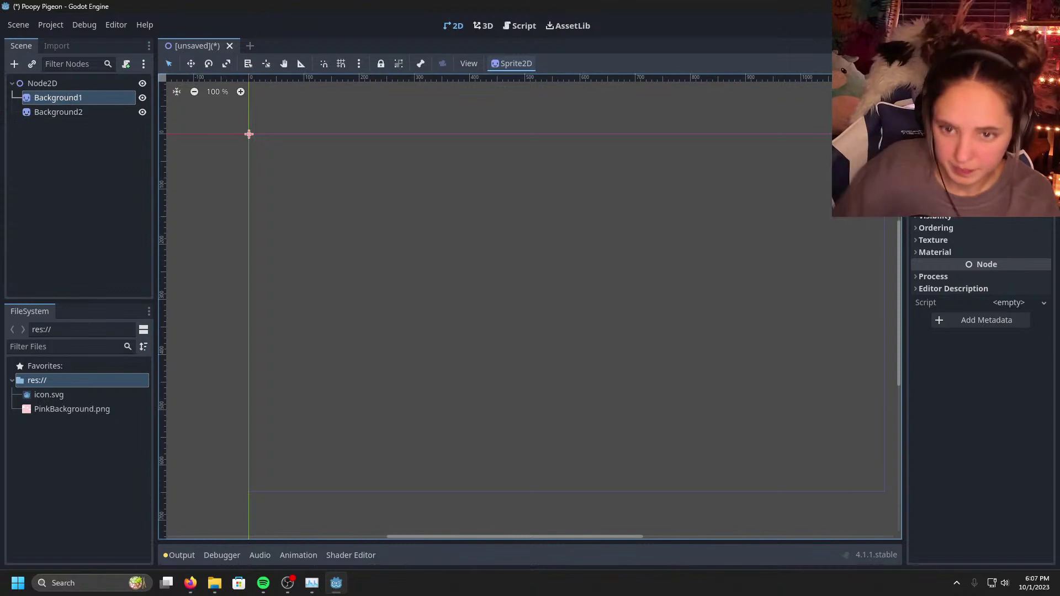
click(47, 409)
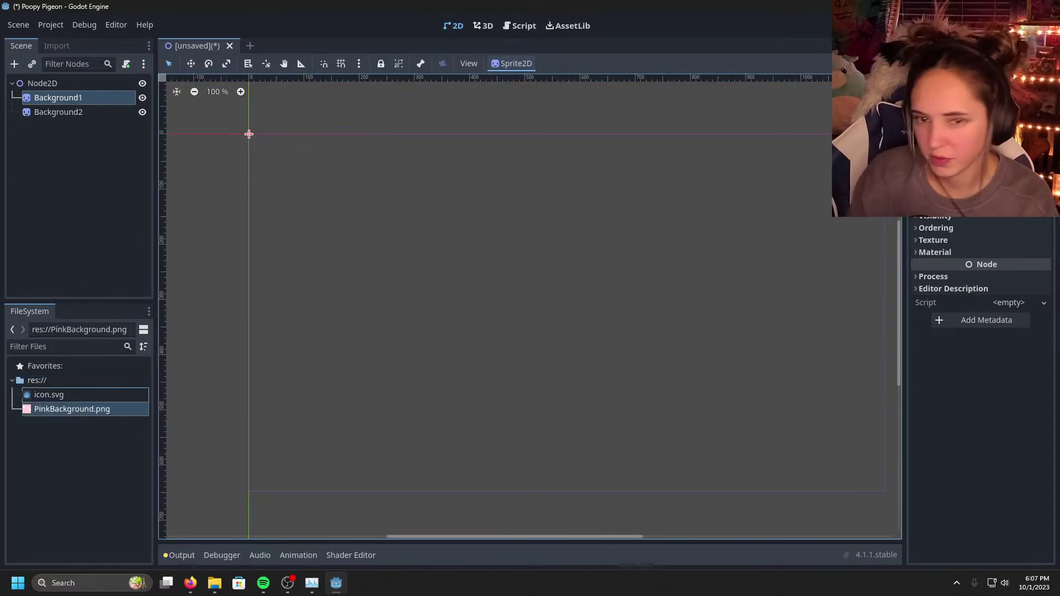
drag(248, 134, 249, 134)
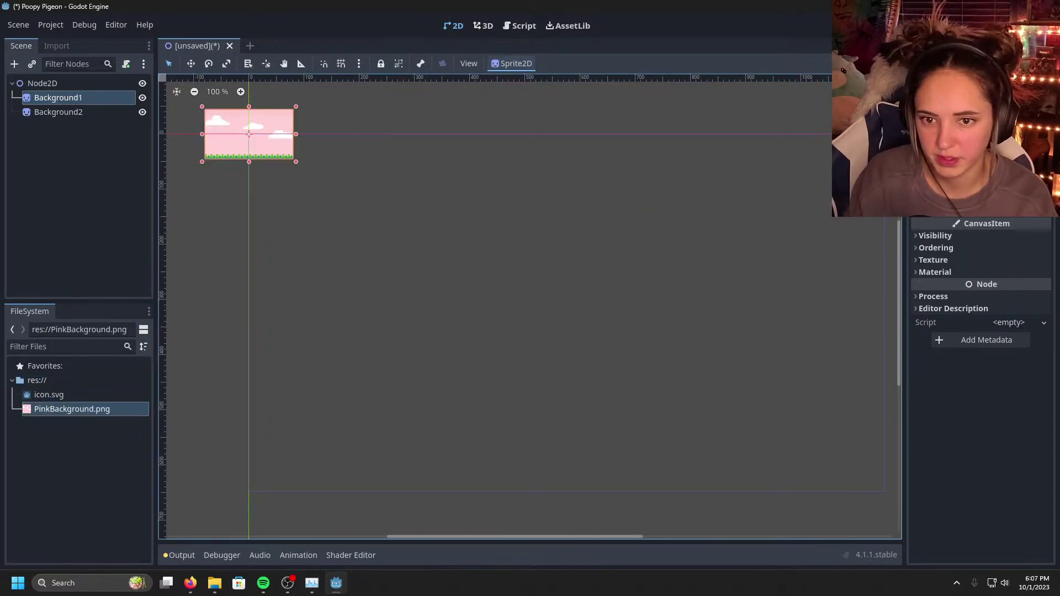
Step: Assign PinkBackground.png as the texture of the Background2 sprite
click(87, 114)
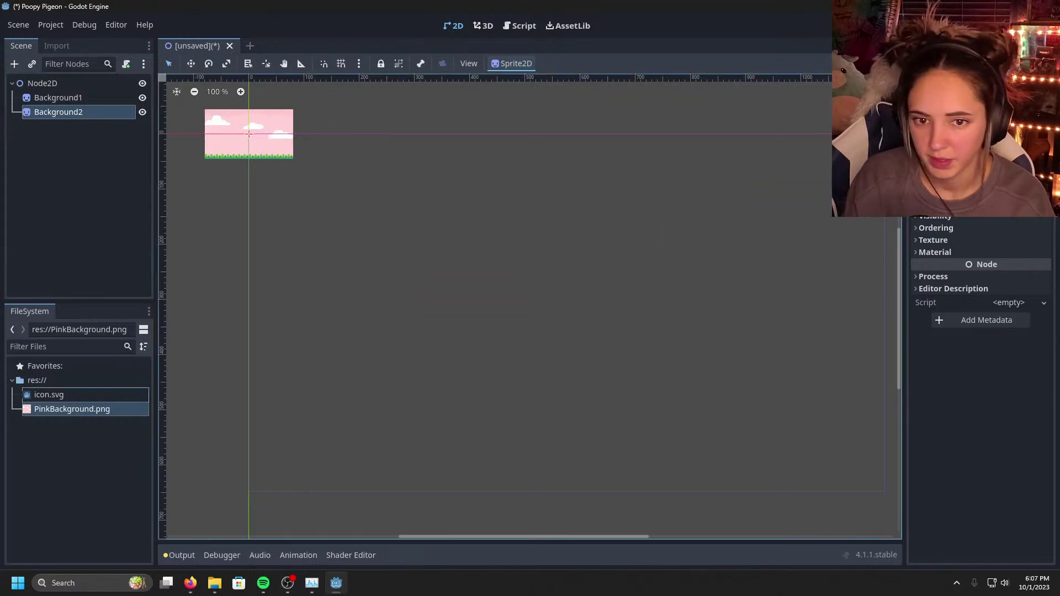
middle_drag(301, 242, 483, 291)
scroll(483, 226, up, 11)
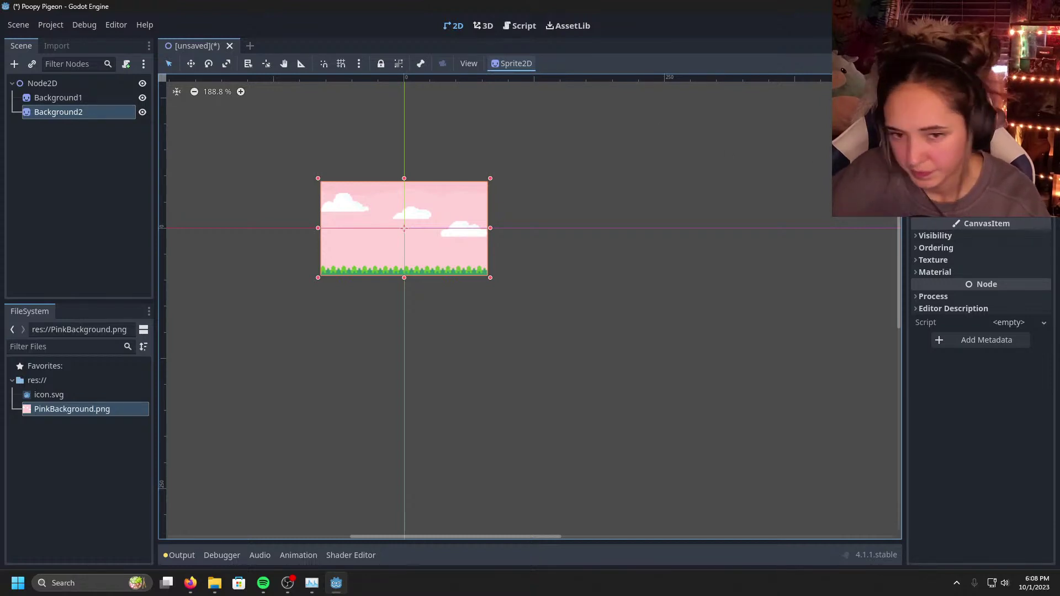
Step: Turn off centering for the Background2 and Background1 sprites so their images start at the origin
scroll(981, 331, up, 3)
click(990, 211)
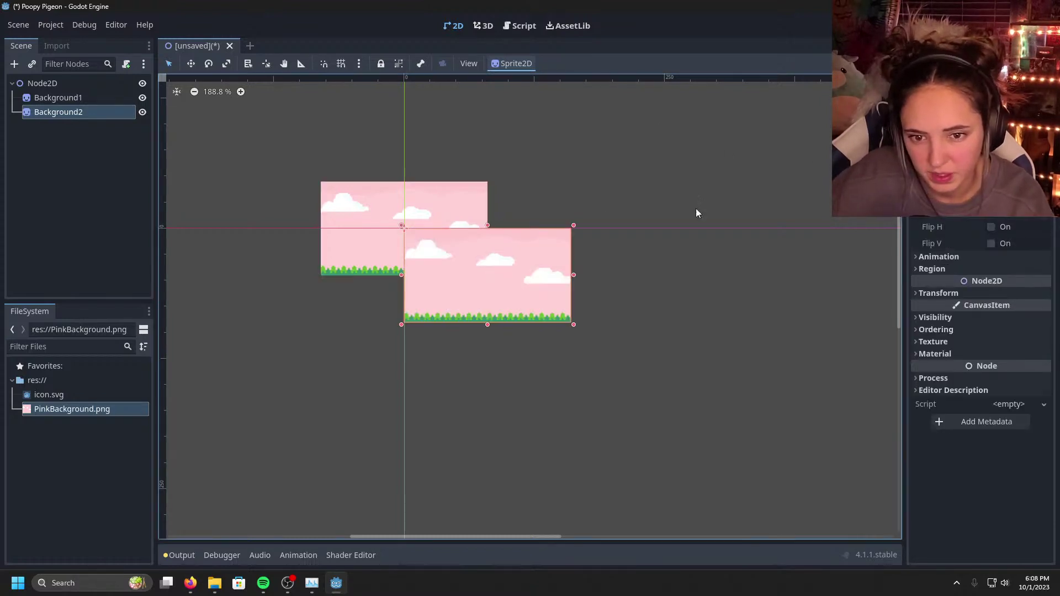
click(94, 98)
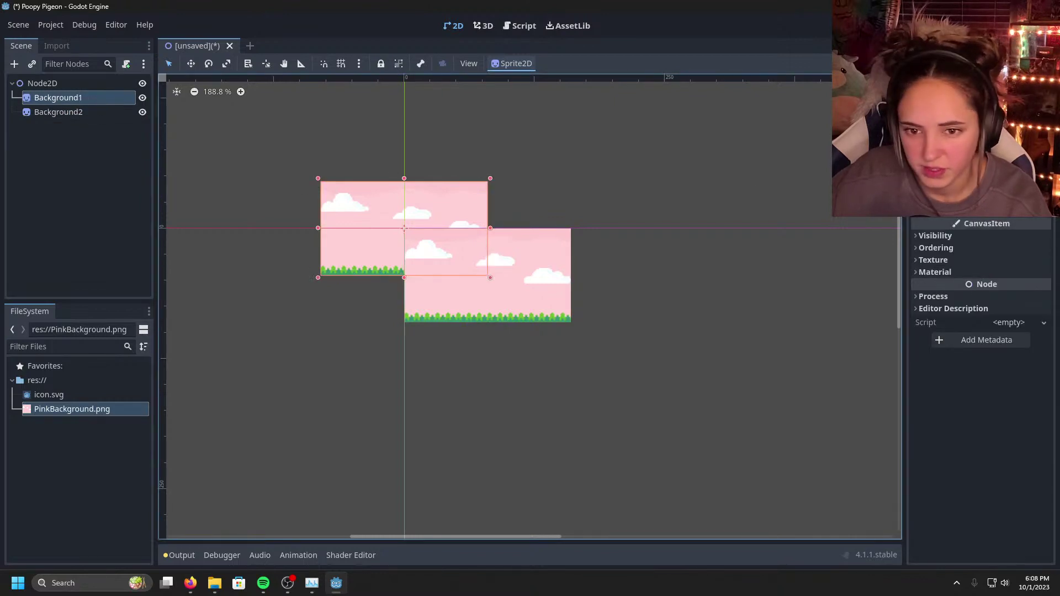
scroll(982, 248, up, 3)
click(991, 210)
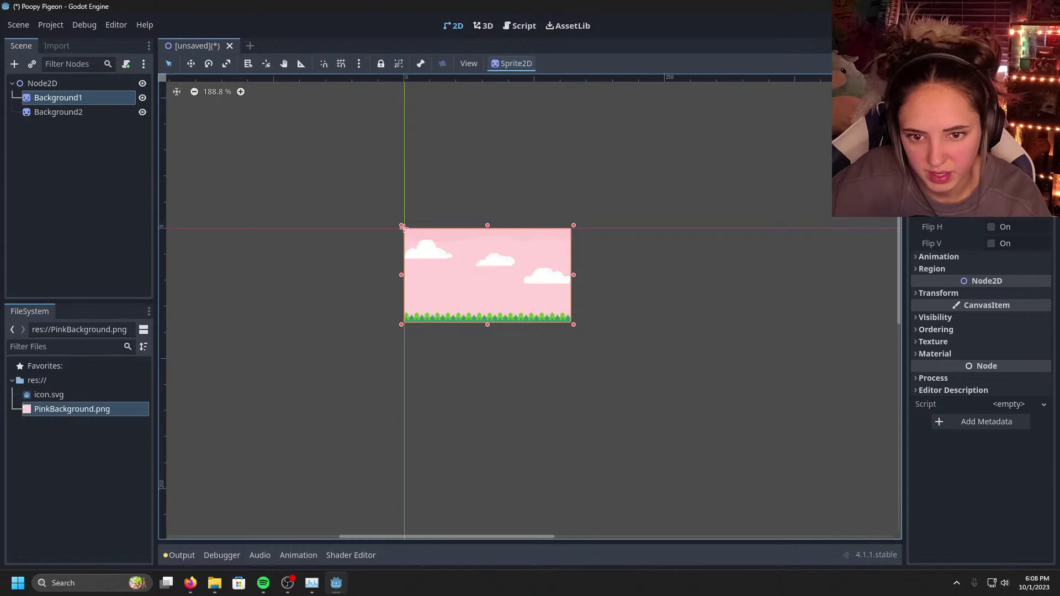
Step: Set the scale of the Background1 sprite to 10 in both X and Y
scroll(982, 332, down, 3)
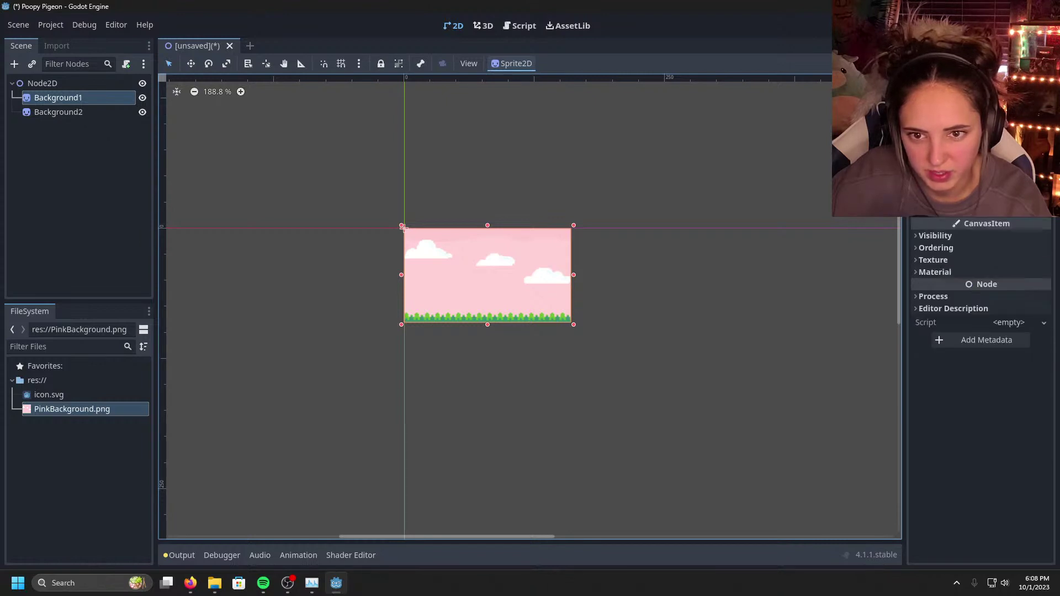
scroll(939, 219, up, 4)
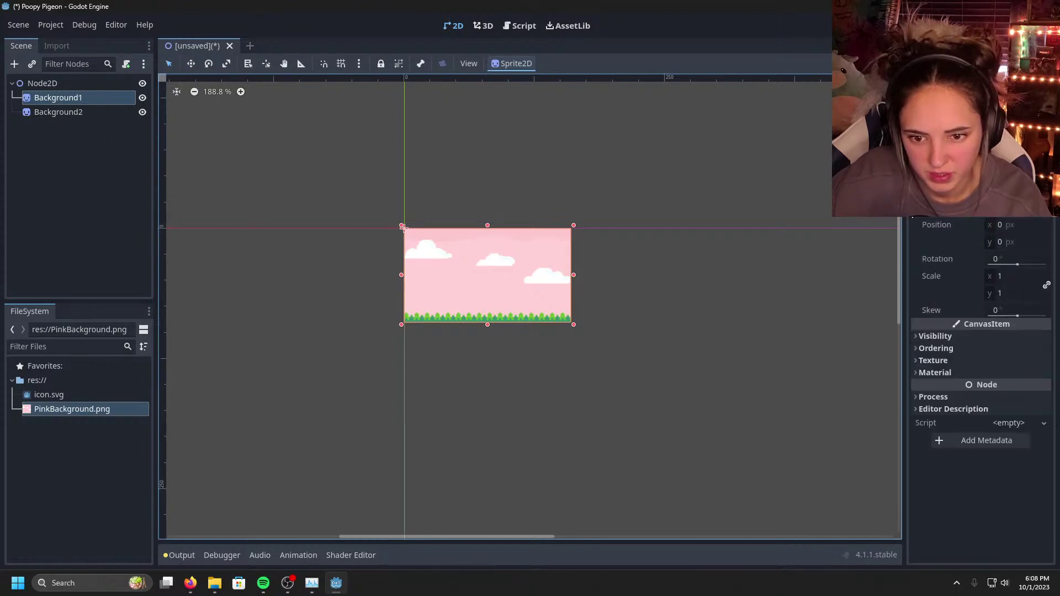
click(1014, 276)
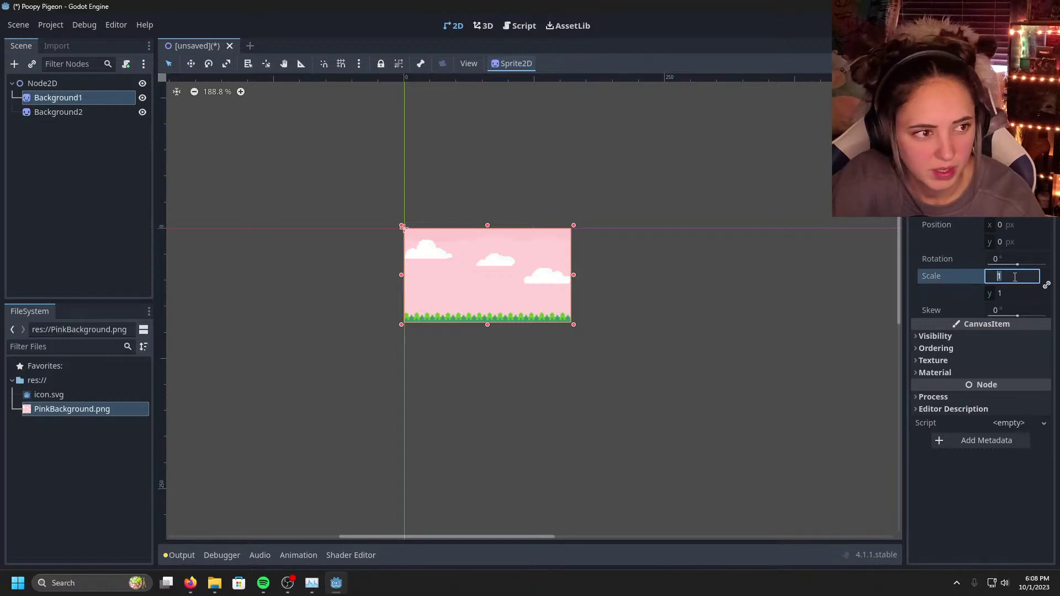
text(10)
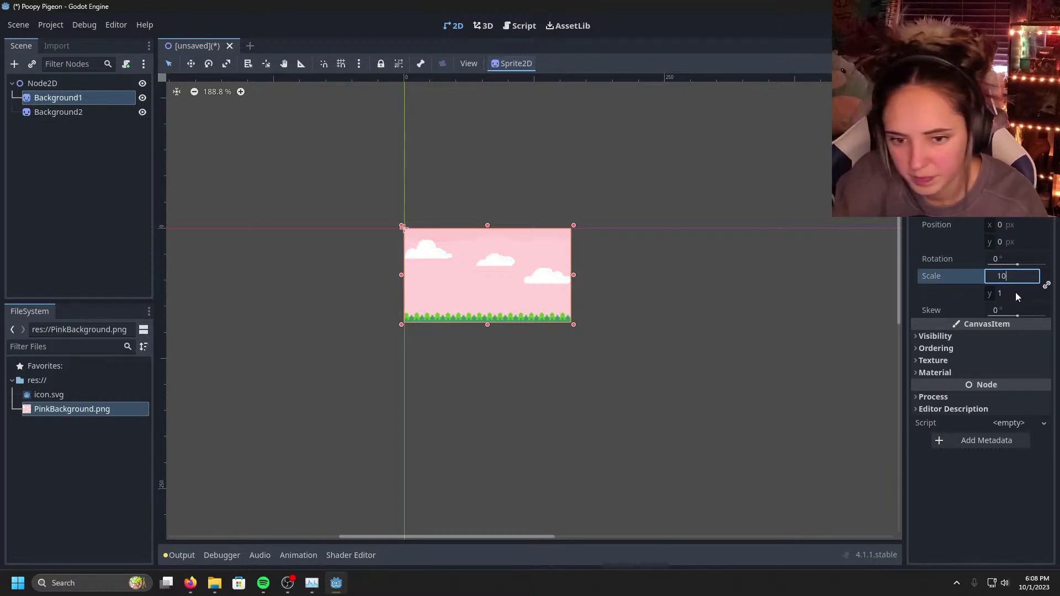
key(Tab)
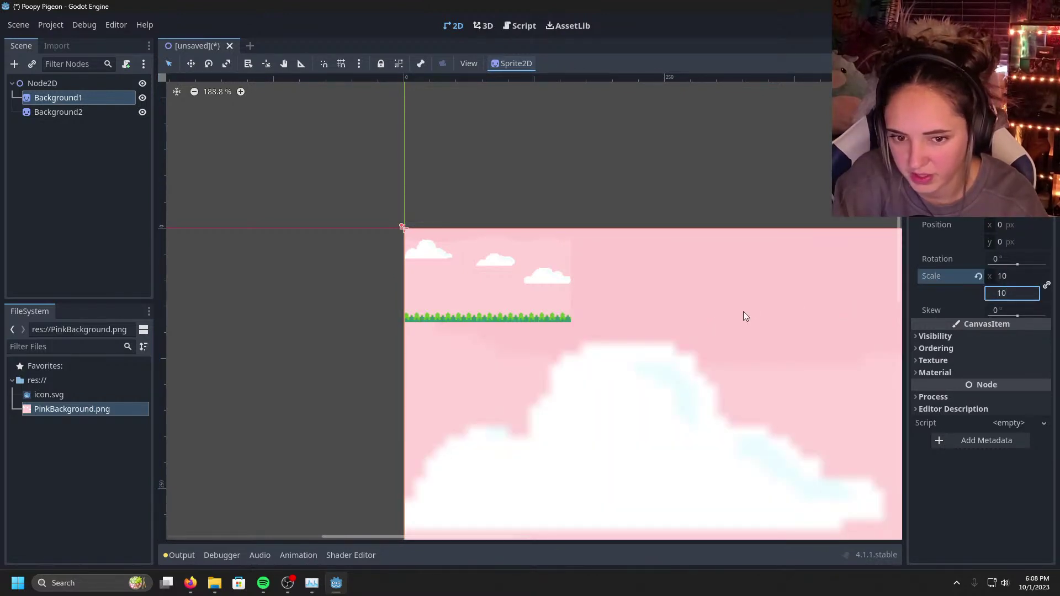
scroll(756, 331, down, 5)
middle_drag(805, 353, 450, 276)
scroll(450, 275, down, 14)
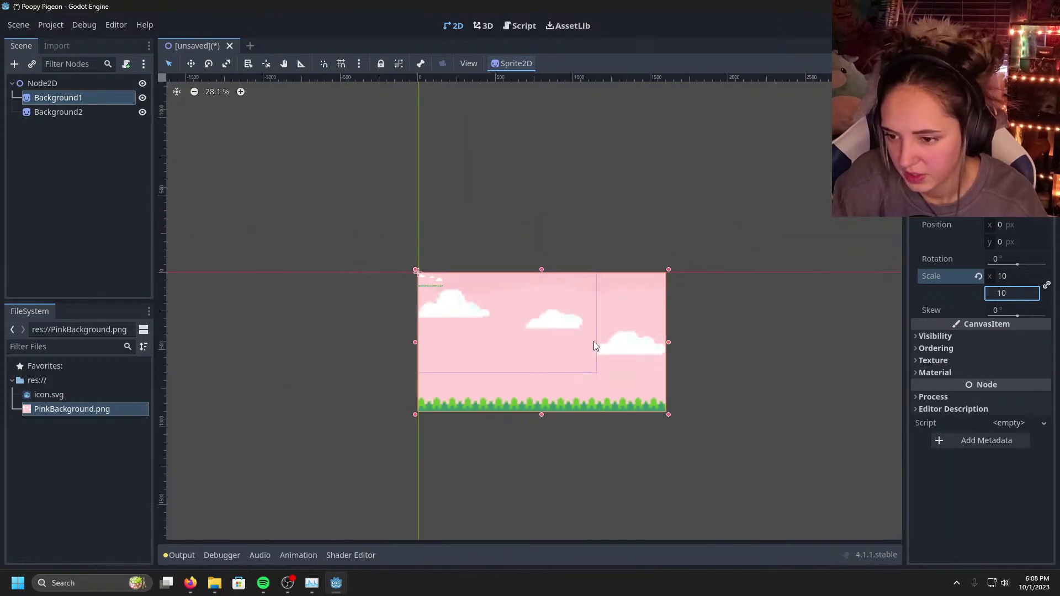
scroll(655, 344, up, 3)
Step: Set the scale of the Background2 sprite to 10 in both X and Y
click(91, 111)
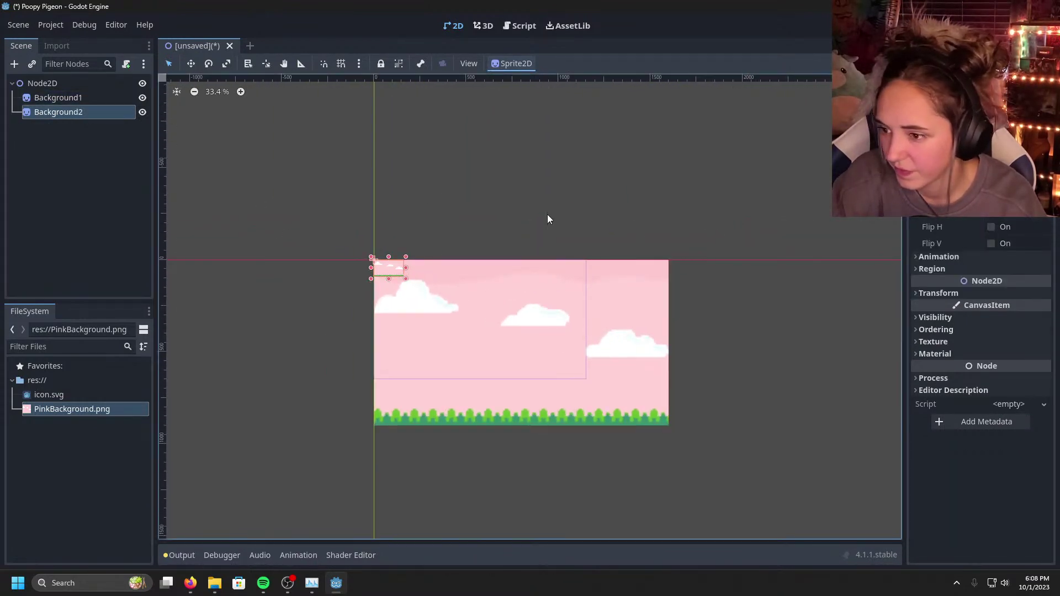
click(926, 293)
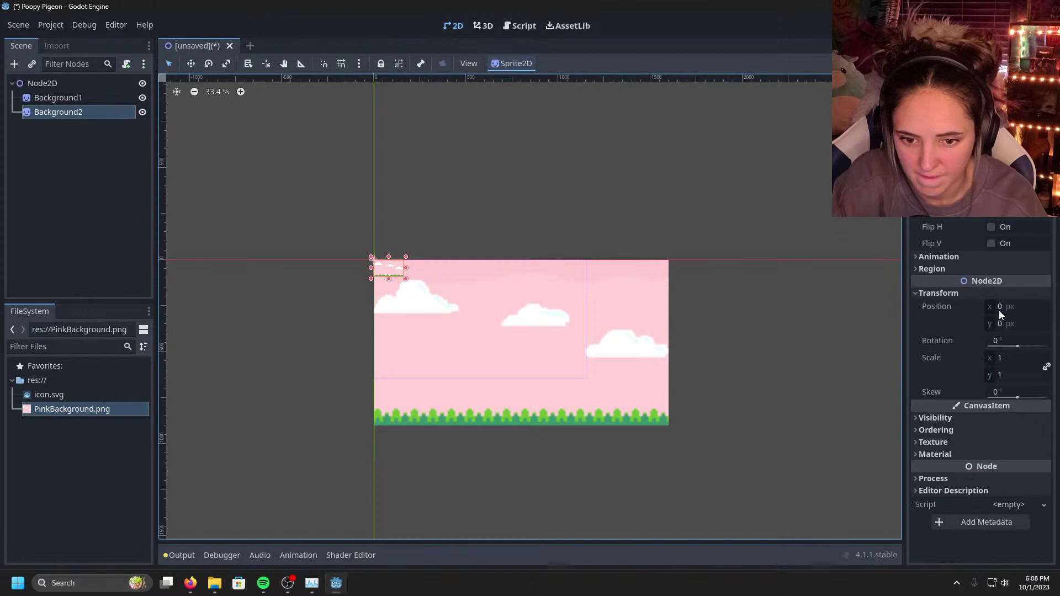
click(1015, 361)
text(10)
key(Return)
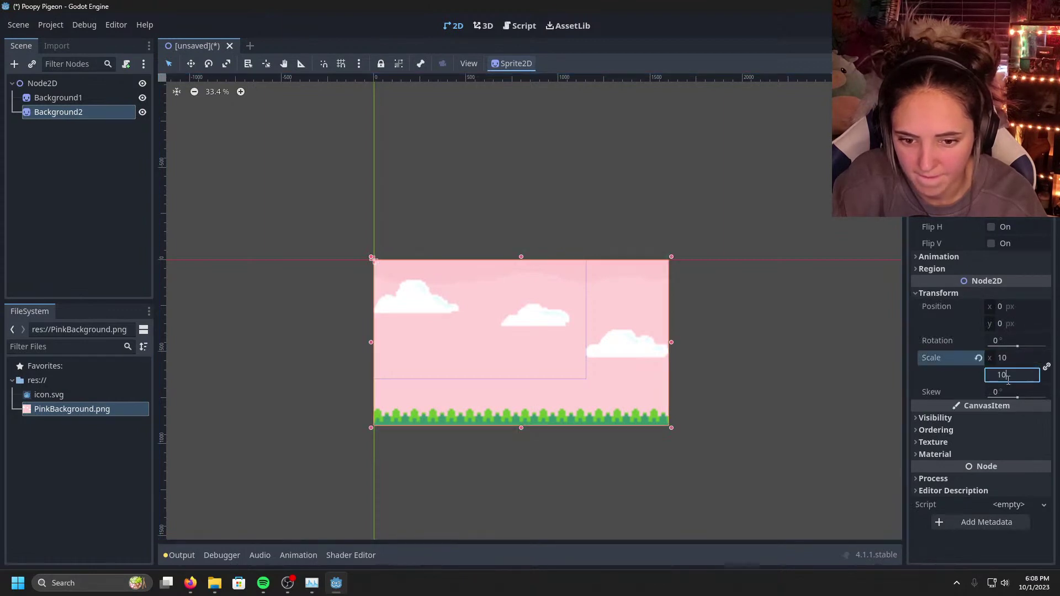
click(703, 422)
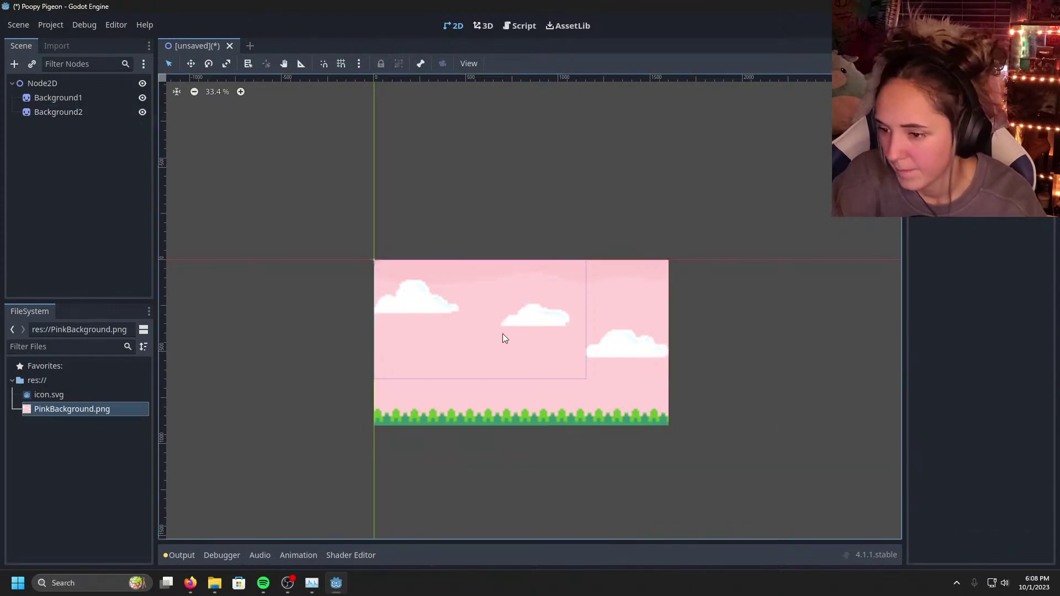
Step: Move Background2 directly beside the right edge of Background1 and enter 1600 px as its X position
click(81, 111)
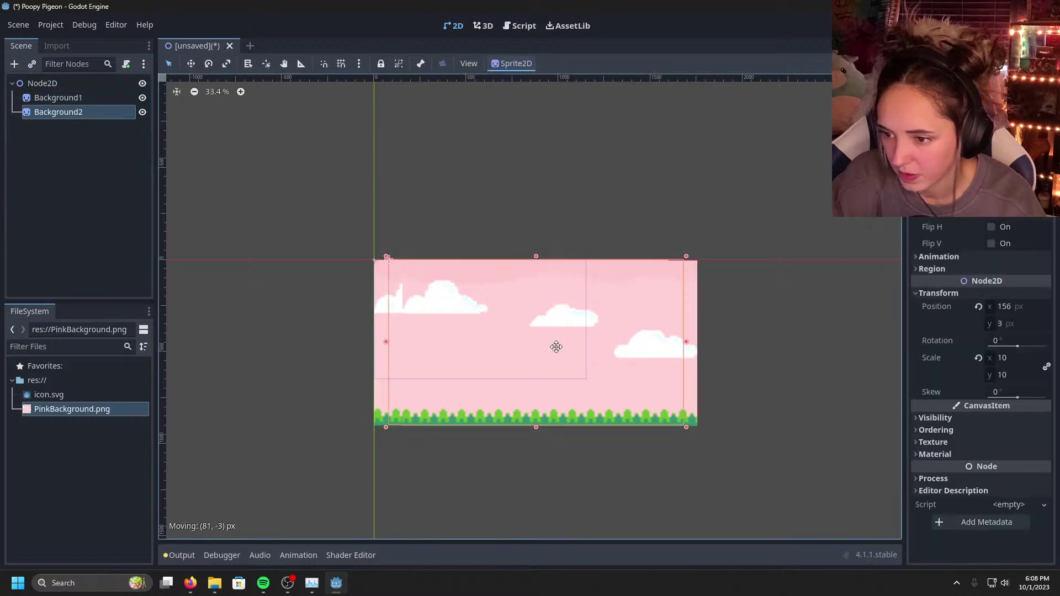
drag(529, 346, 822, 346)
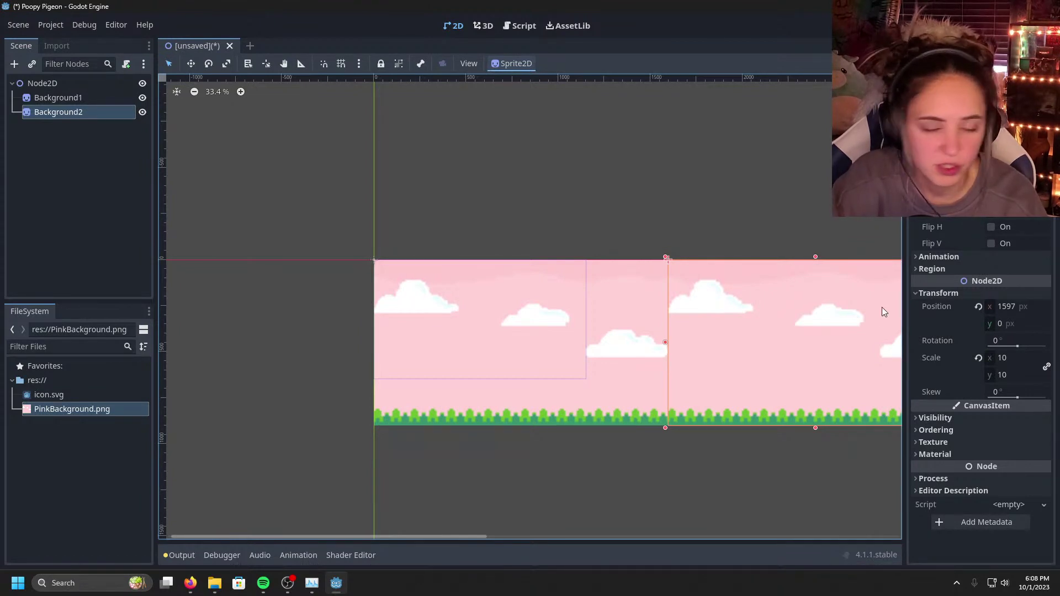
click(1014, 306)
text(160)
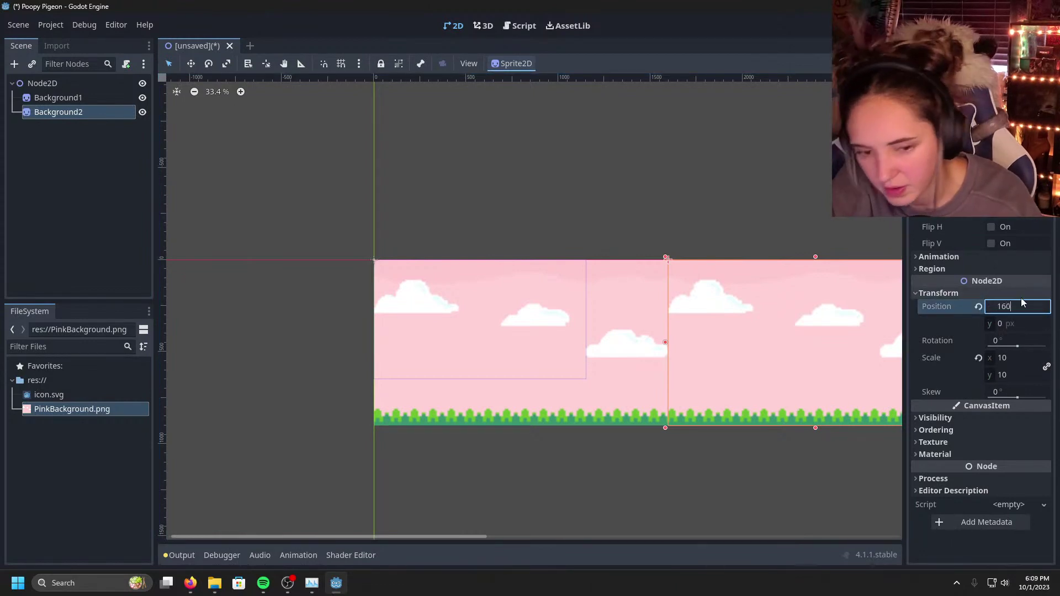
text(0)
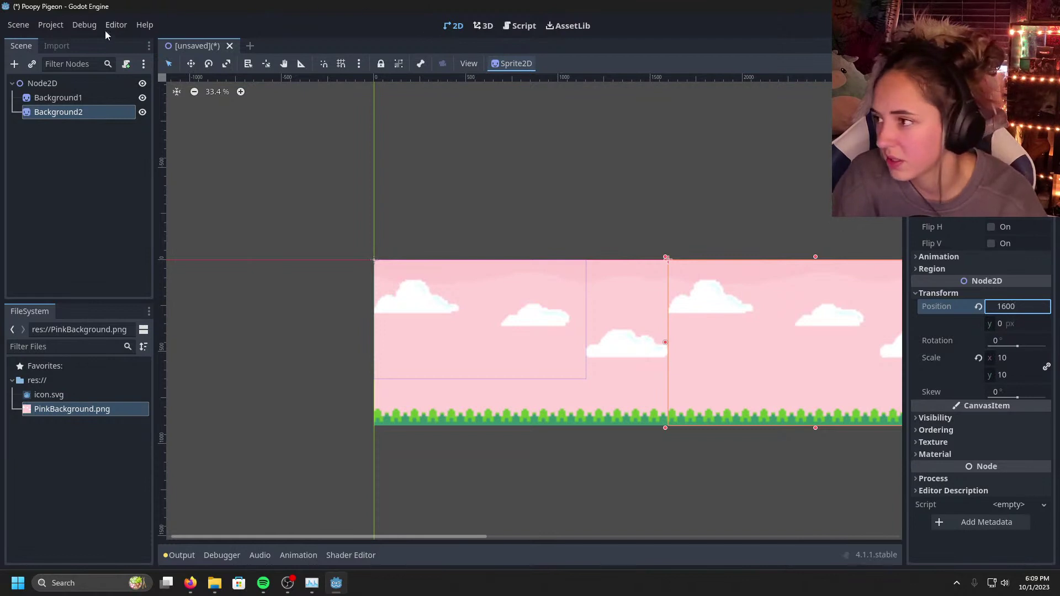
Step: In the project's display window settings, set the viewport width to 1600 and the viewport height to 900
click(51, 26)
click(71, 42)
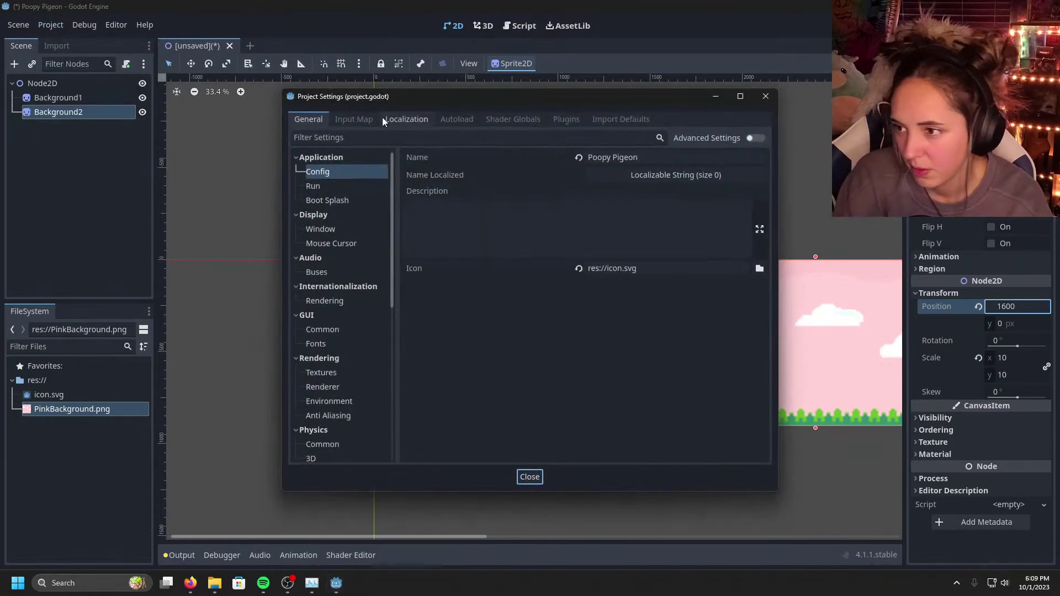
click(361, 137)
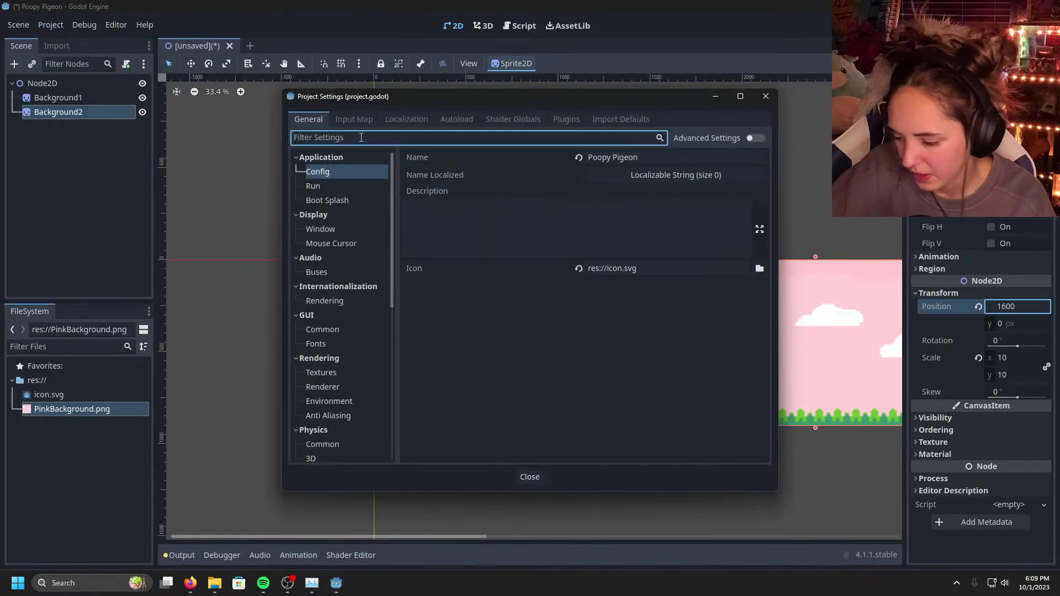
text(dis)
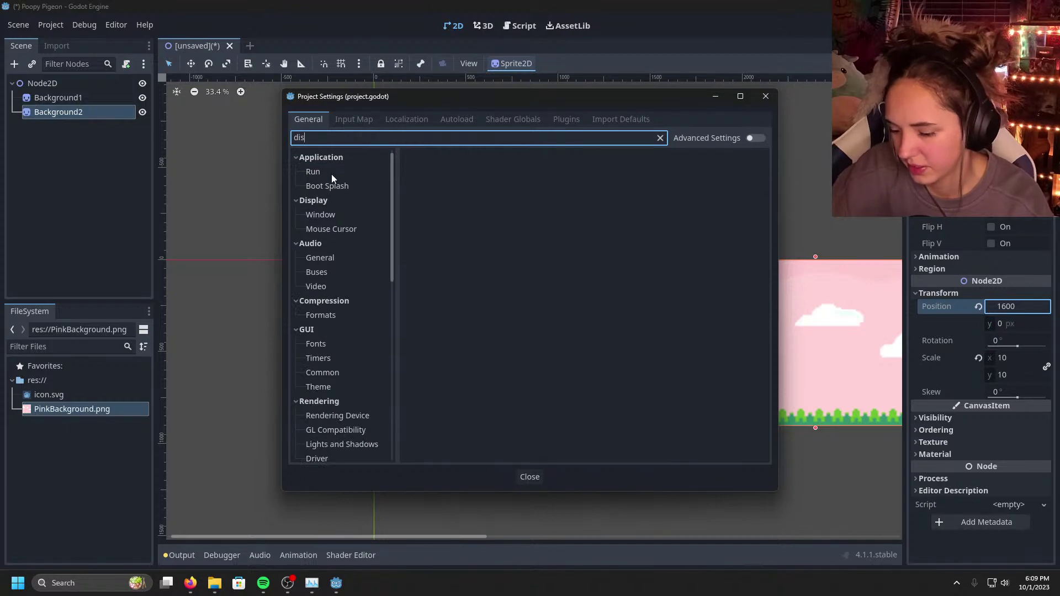
text(pl)
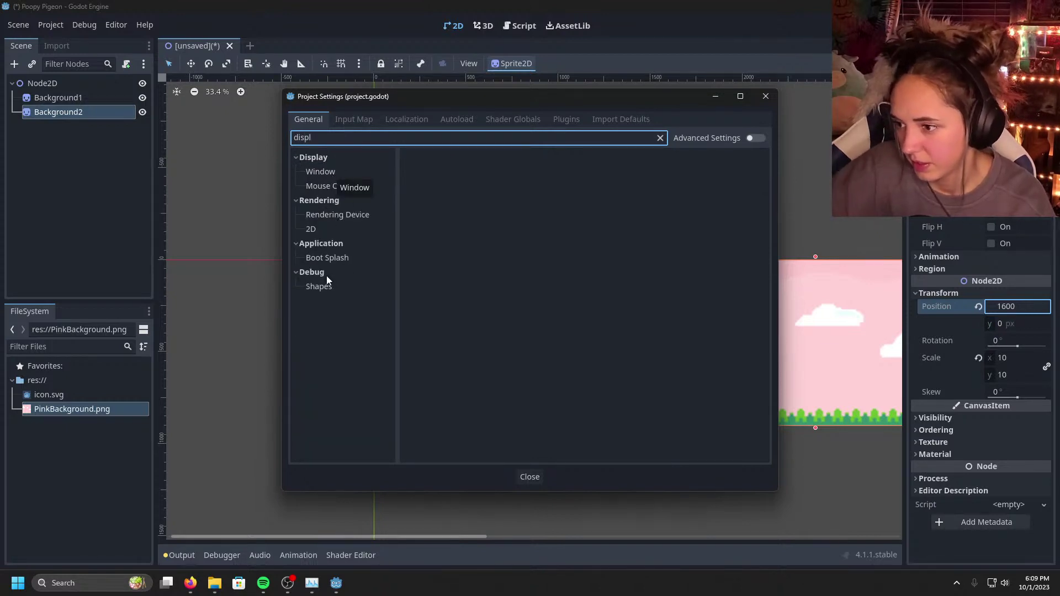
click(341, 173)
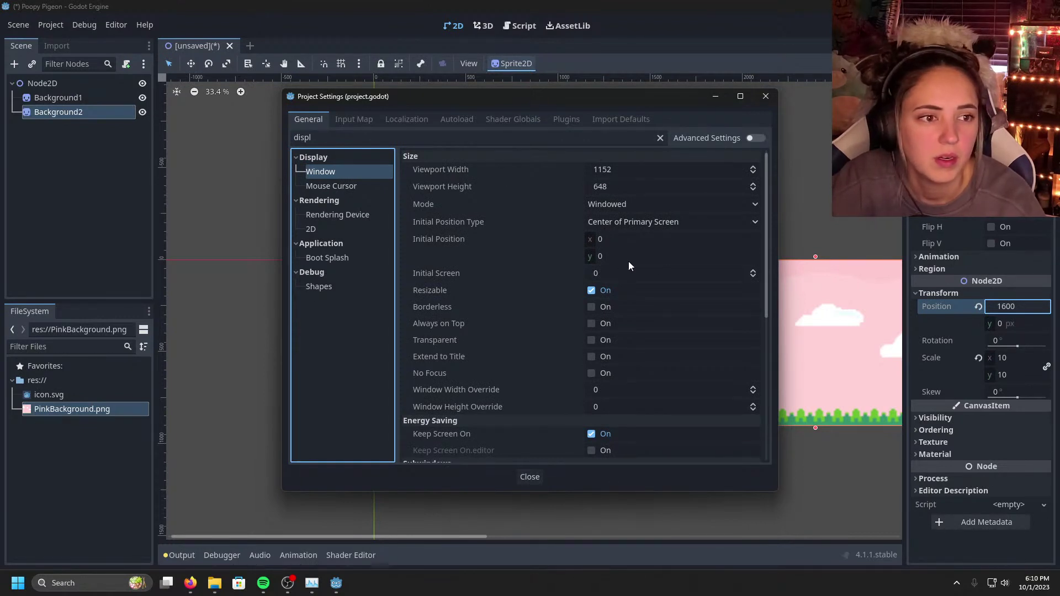
click(625, 171)
text(1600)
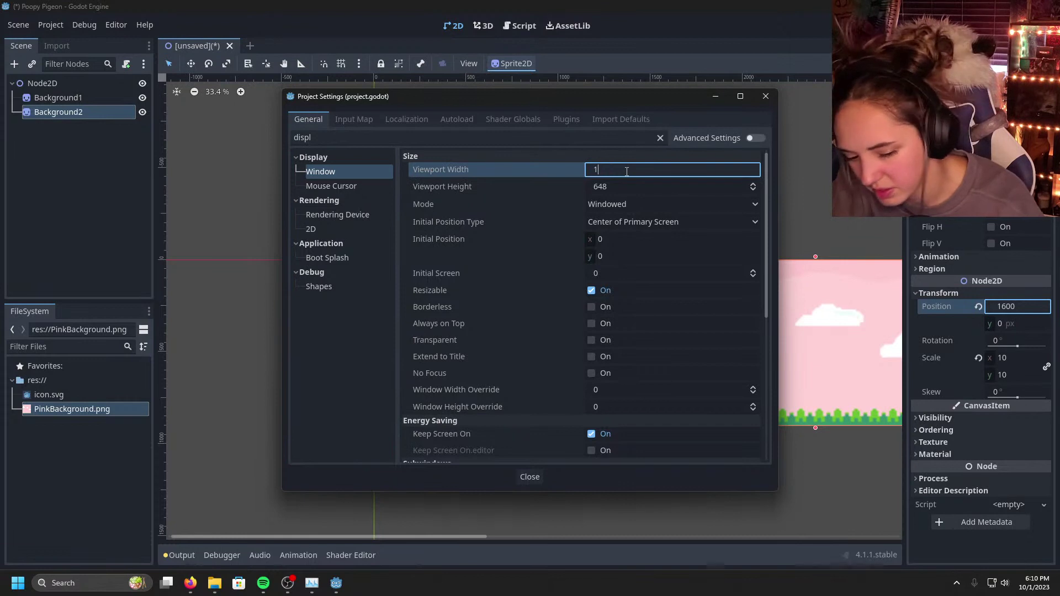
click(628, 188)
key(BackSpace)
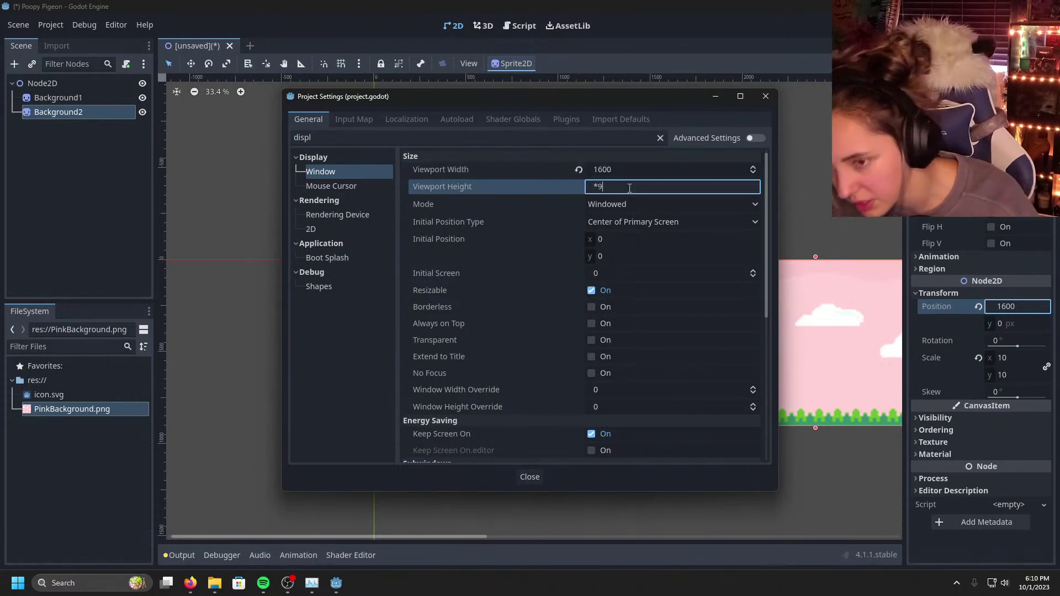
text(900)
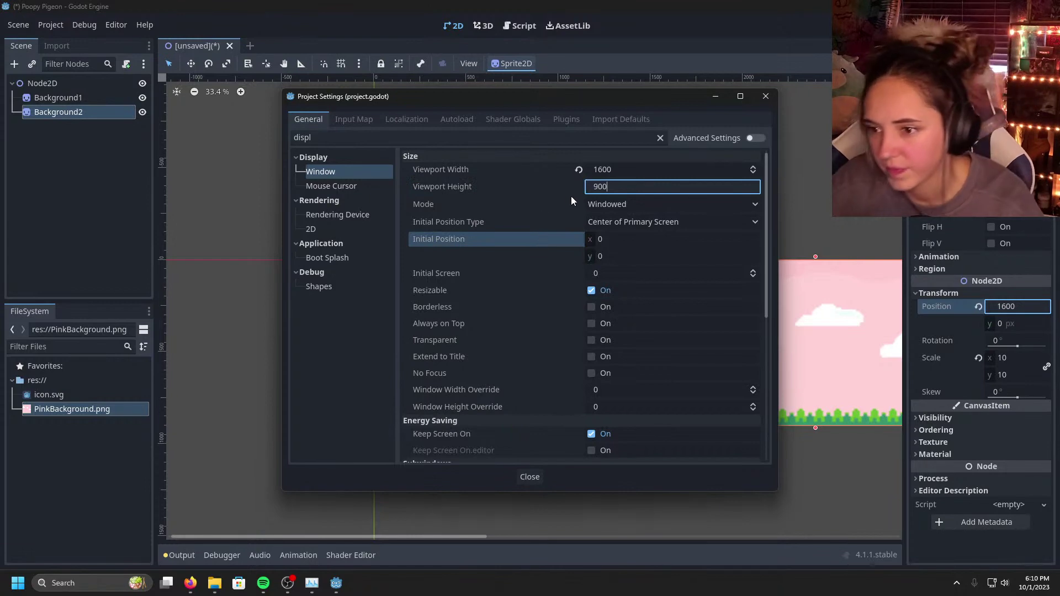
click(526, 476)
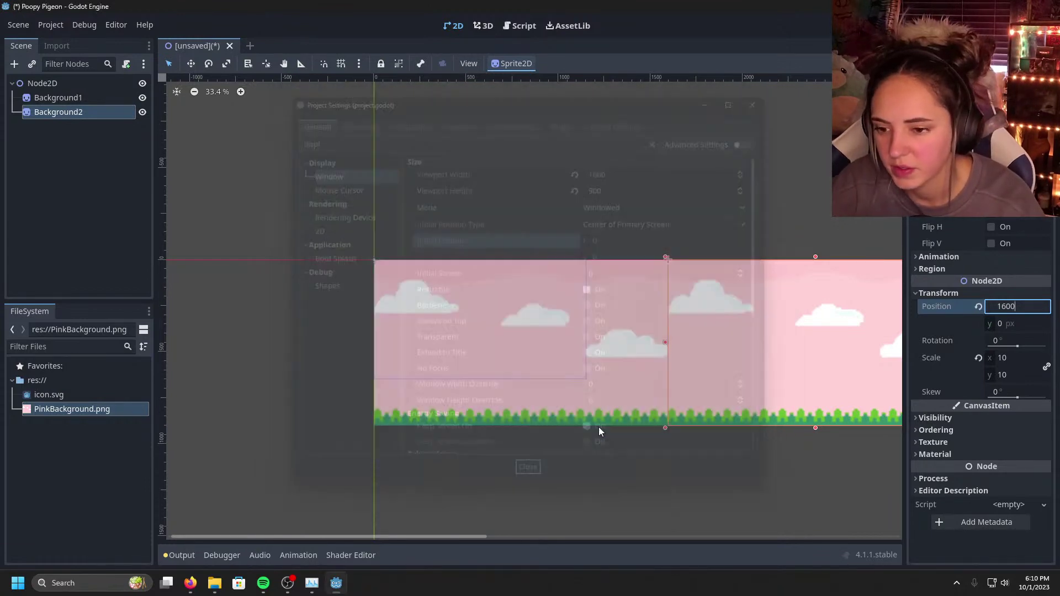
Step: Test-run the project with the current scene as its main scene, saving the scene as main.tscn, and close the game window
scroll(689, 361, up, 1)
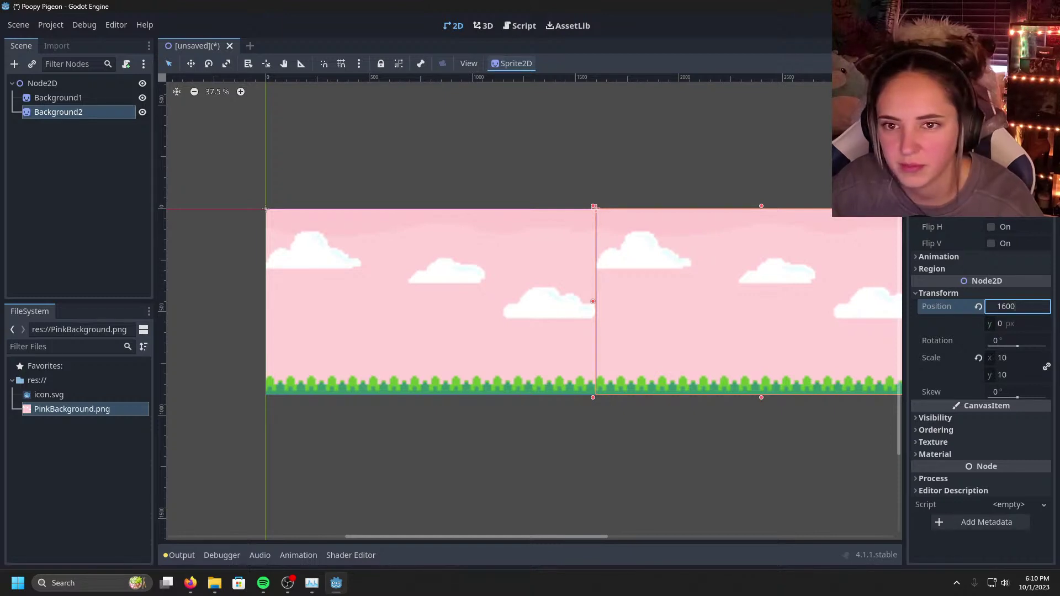
key(F5)
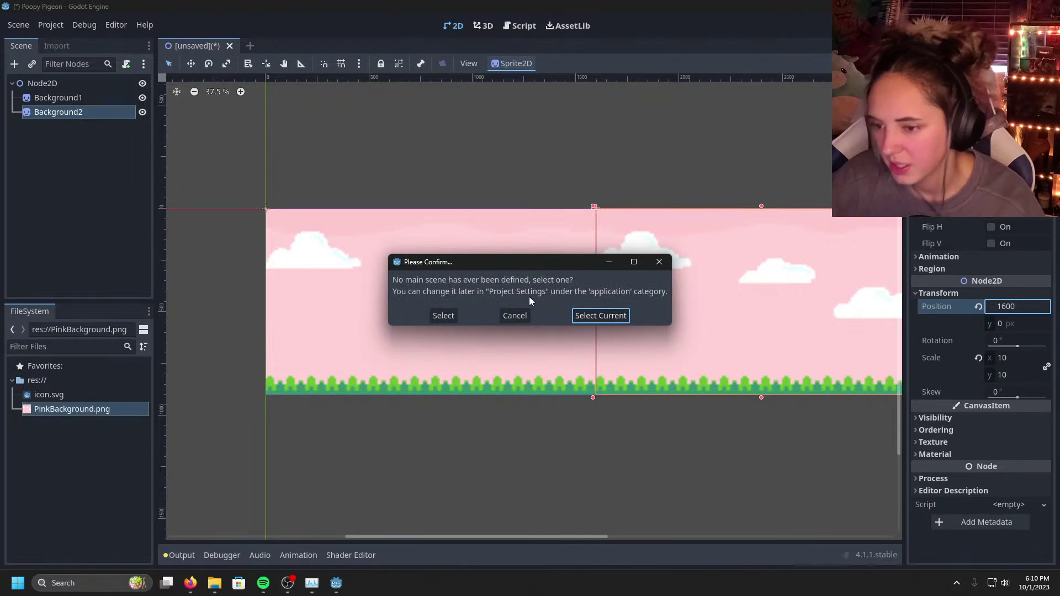
click(599, 315)
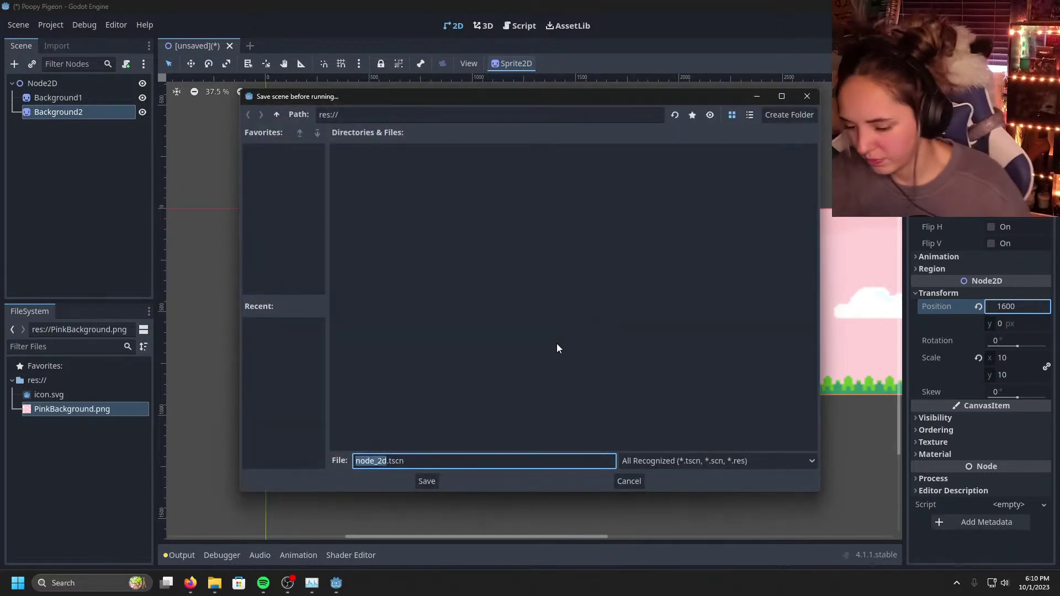
text(main)
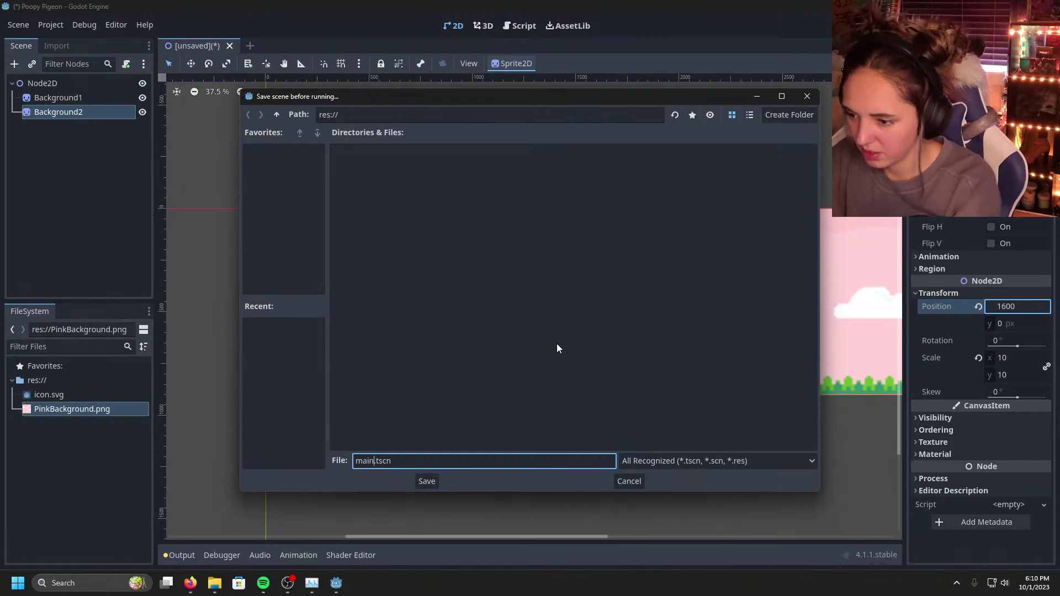
click(428, 485)
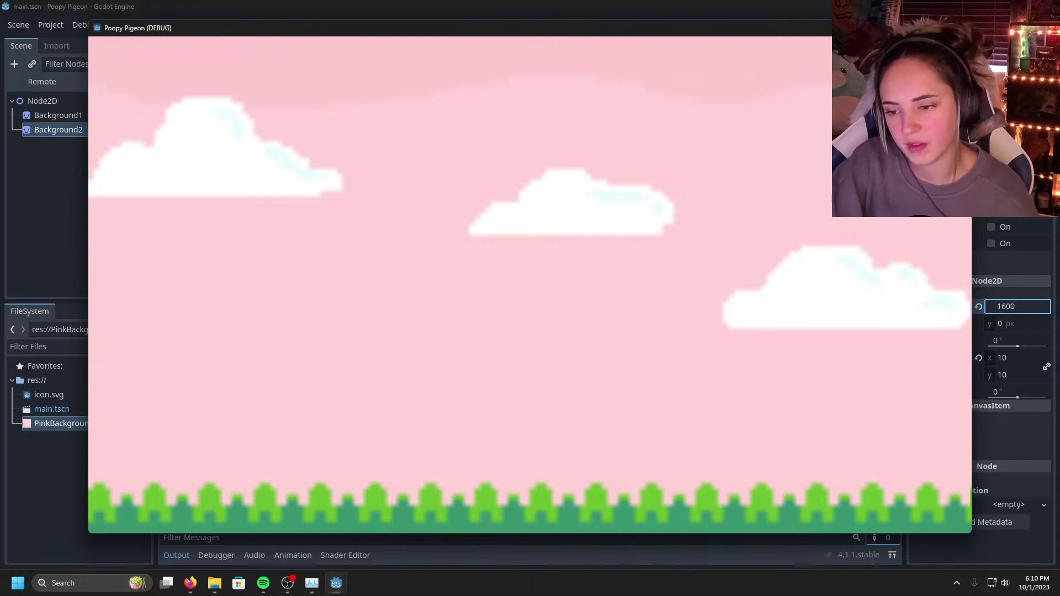
key(alt+F4)
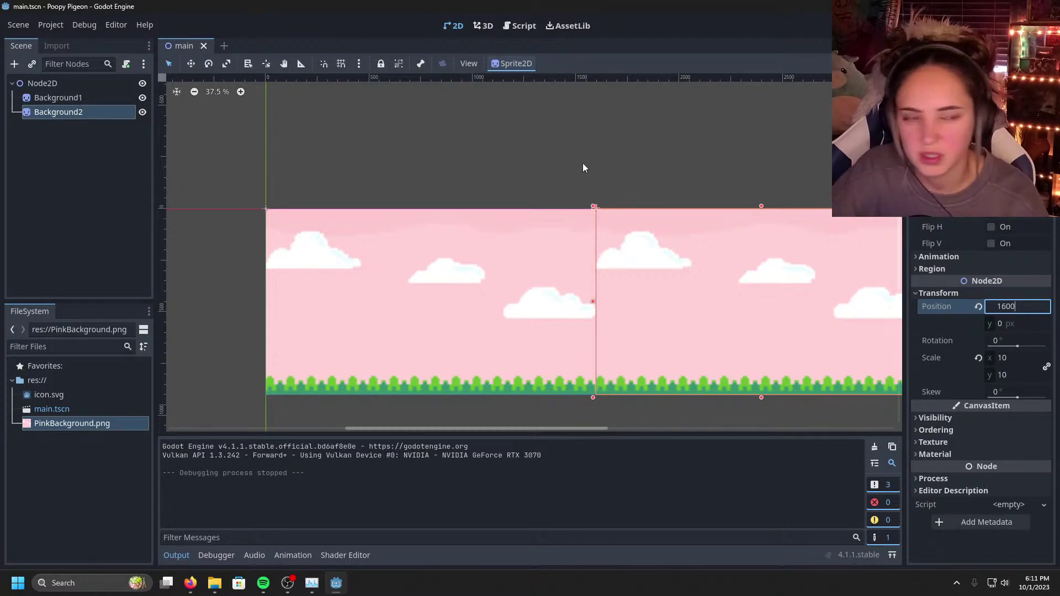
Step: Attach a new GDScript to the Background1 node with the path res://movingbg.gd
click(88, 95)
click(84, 85)
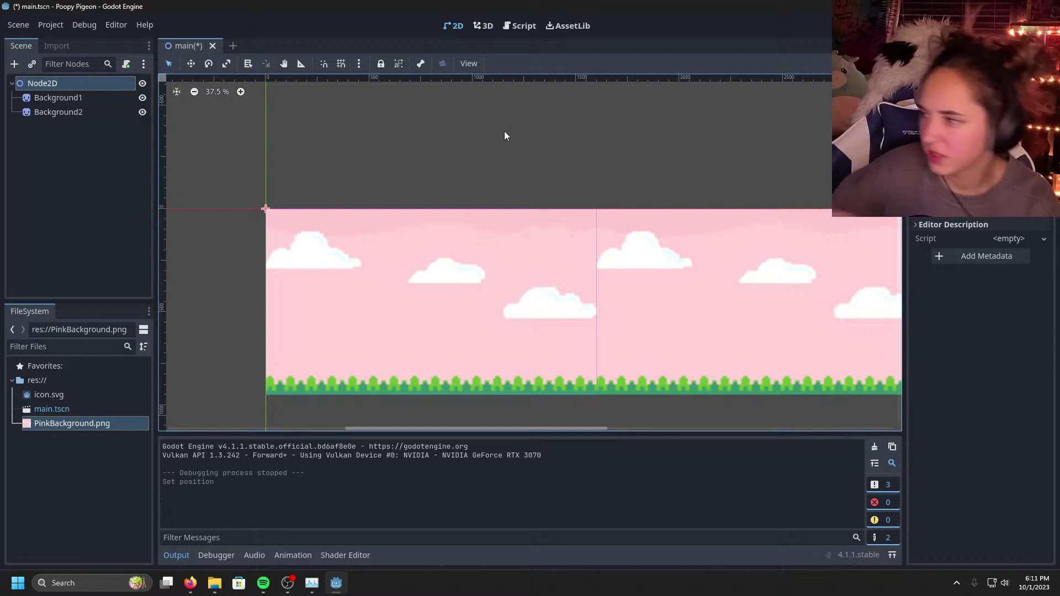
click(105, 98)
click(126, 64)
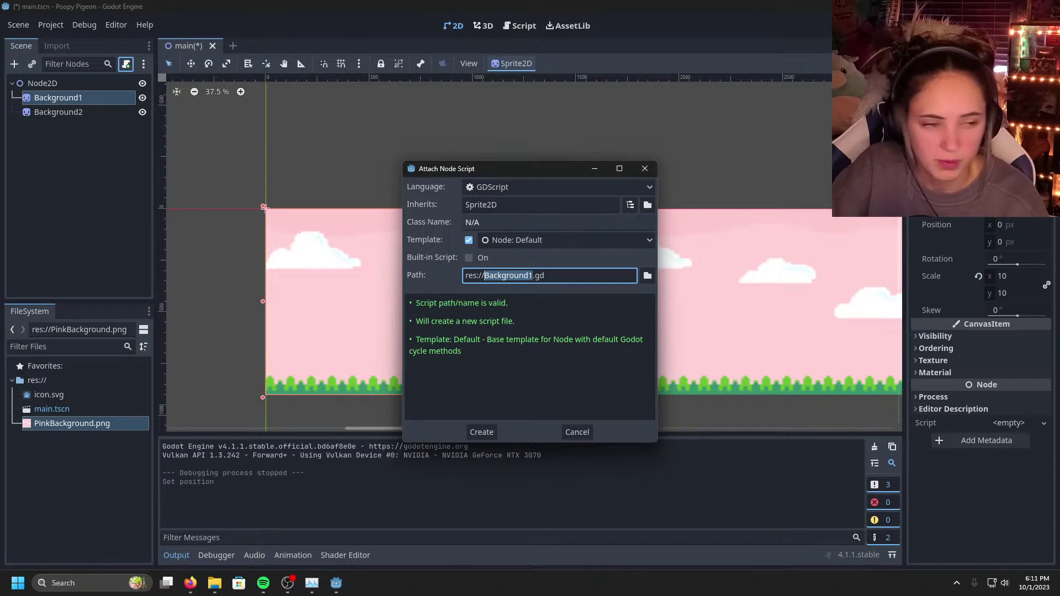
key(BackSpace)
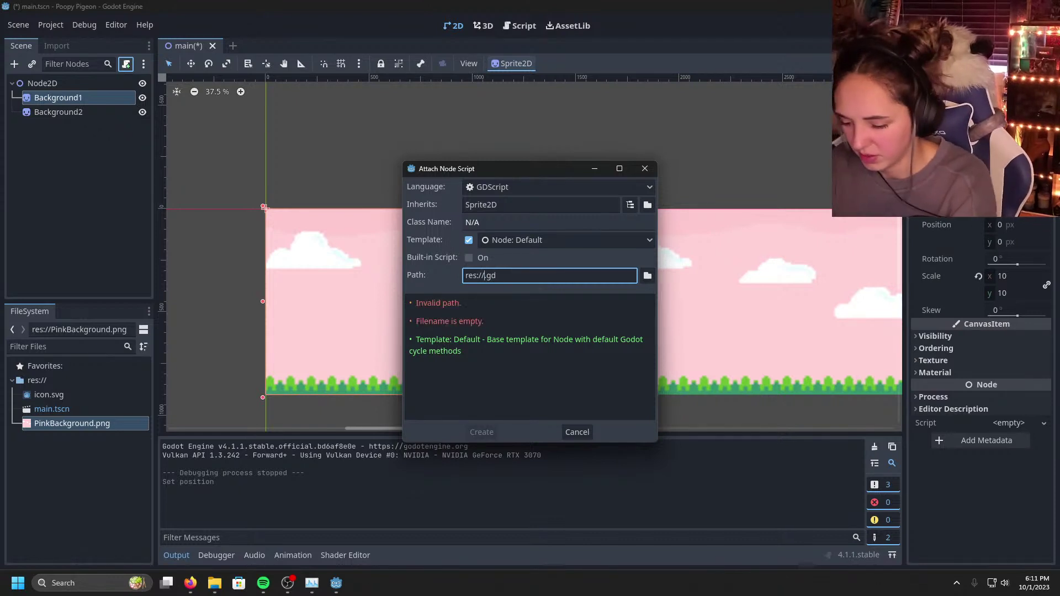
text(moving)
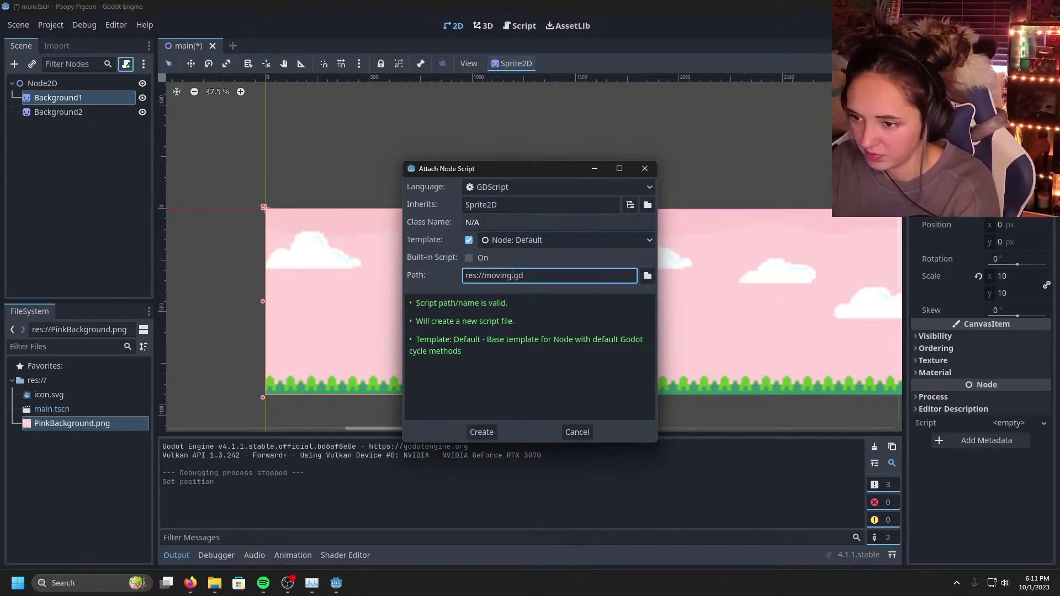
text(b)
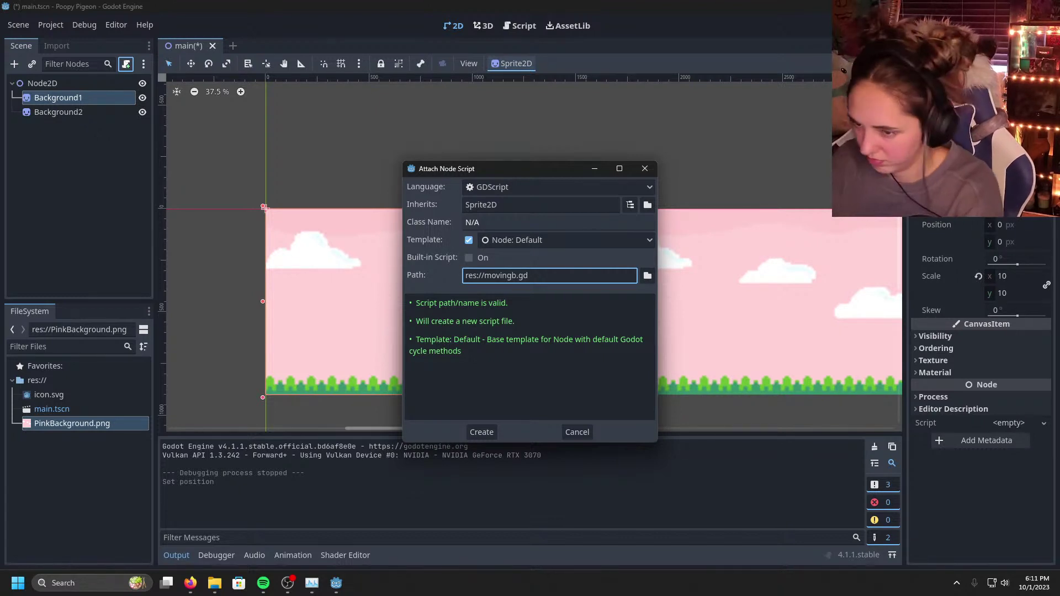
text(g)
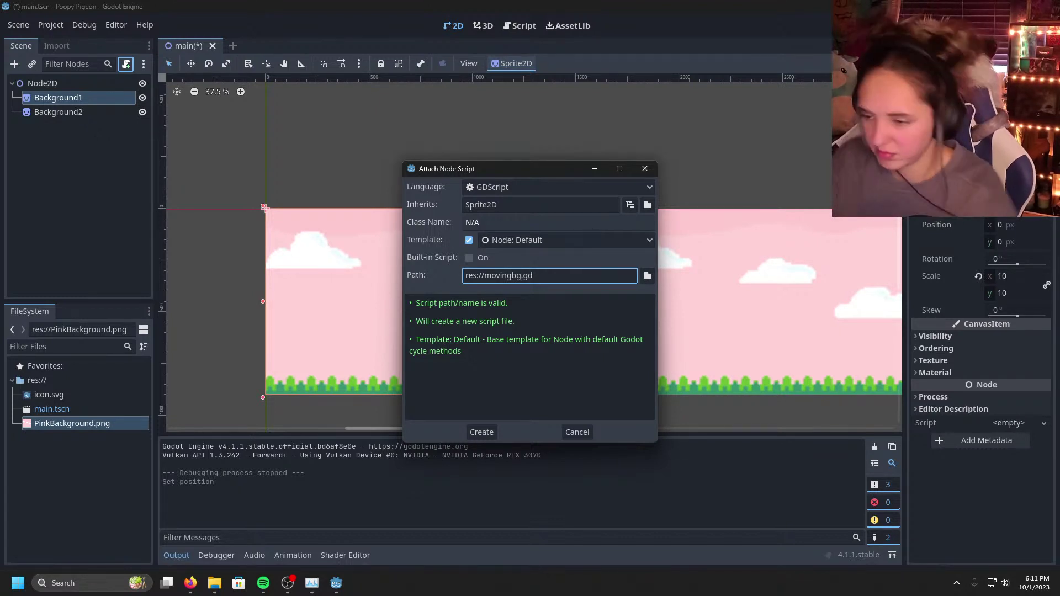
click(480, 432)
Step: Delete the template code below the extends Sprite2D line and start a const declaration on line 3
drag(353, 217, 280, 112)
key(BackSpace)
key(BackSpace)
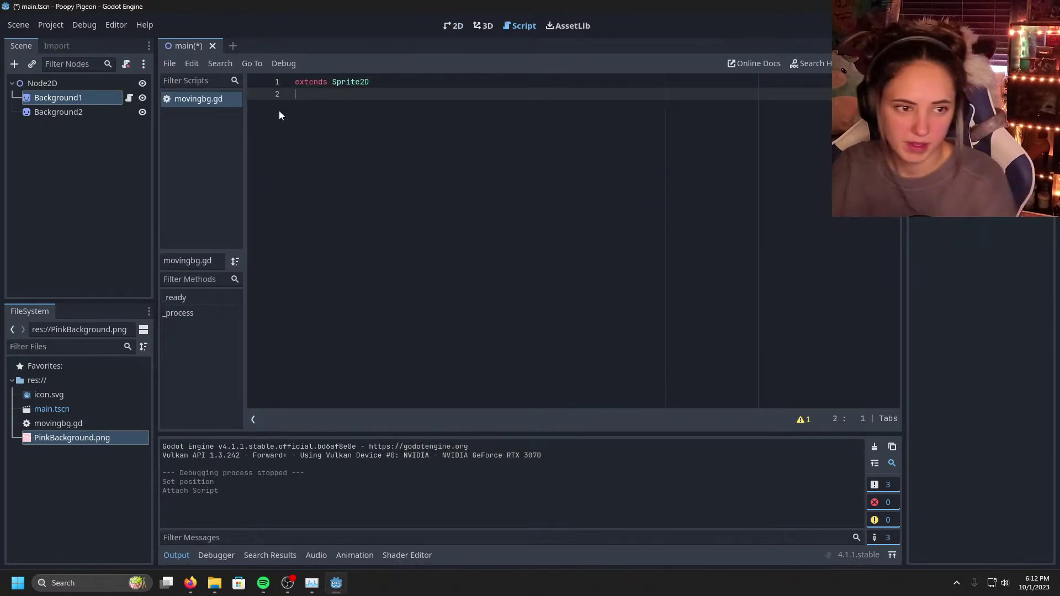
key(Return)
text(const )
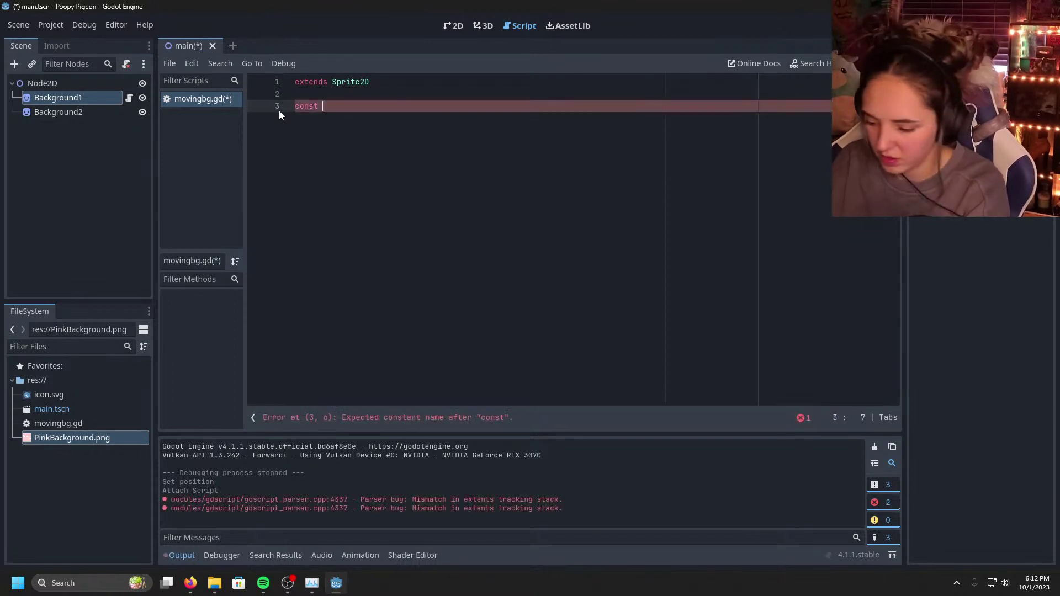
text(VEL)
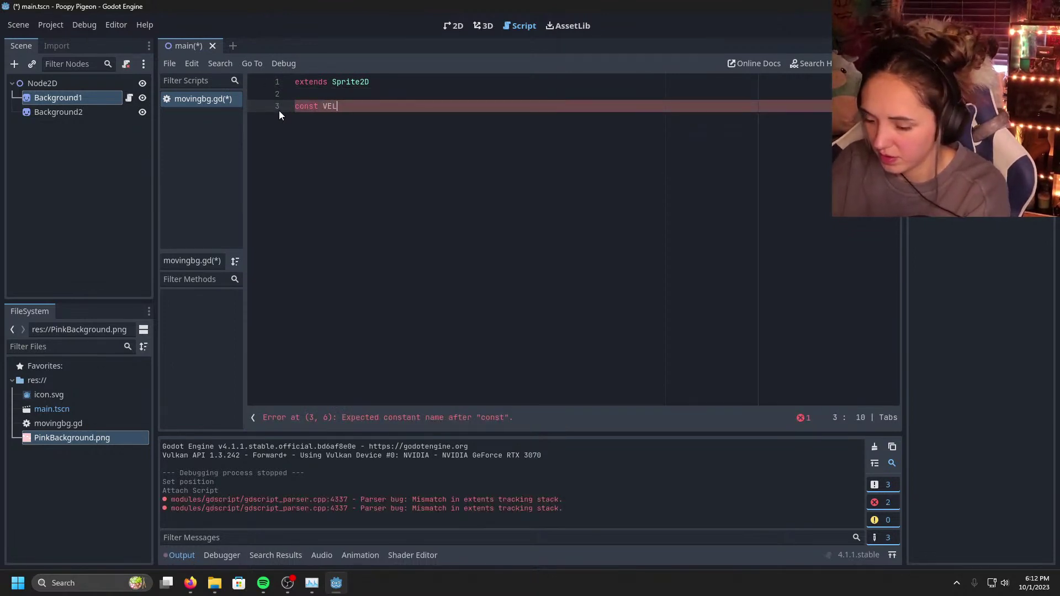
text(OCITY)
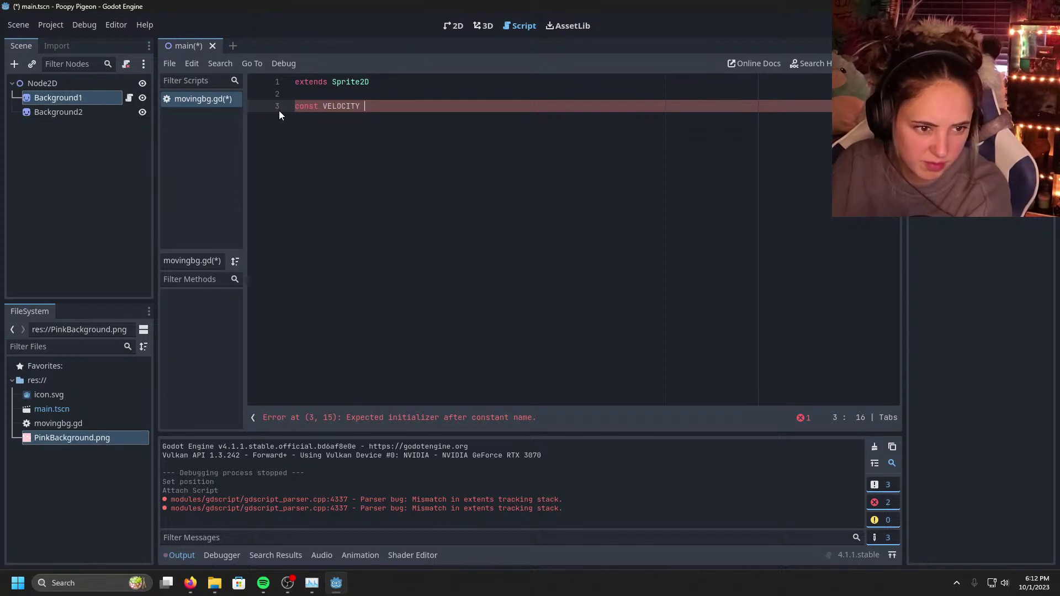
key(BackSpace)
key(BackSpace)
key(BackSpace)
key(BackSpace)
key(BackSpace)
key(BackSpace)
key(BackSpace)
key(BackSpace)
key(BackSpace)
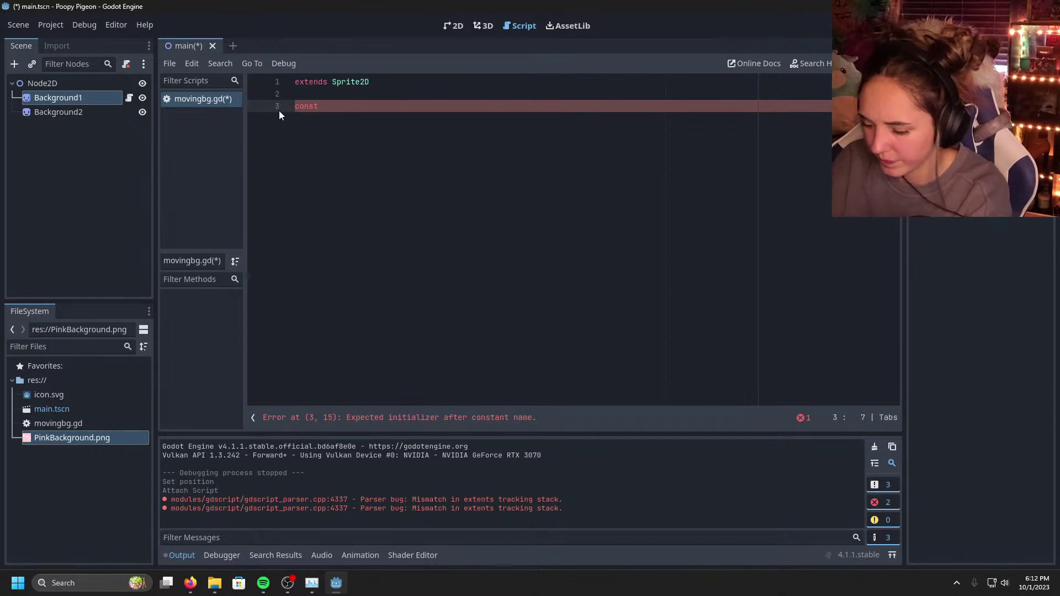
text(VELO)
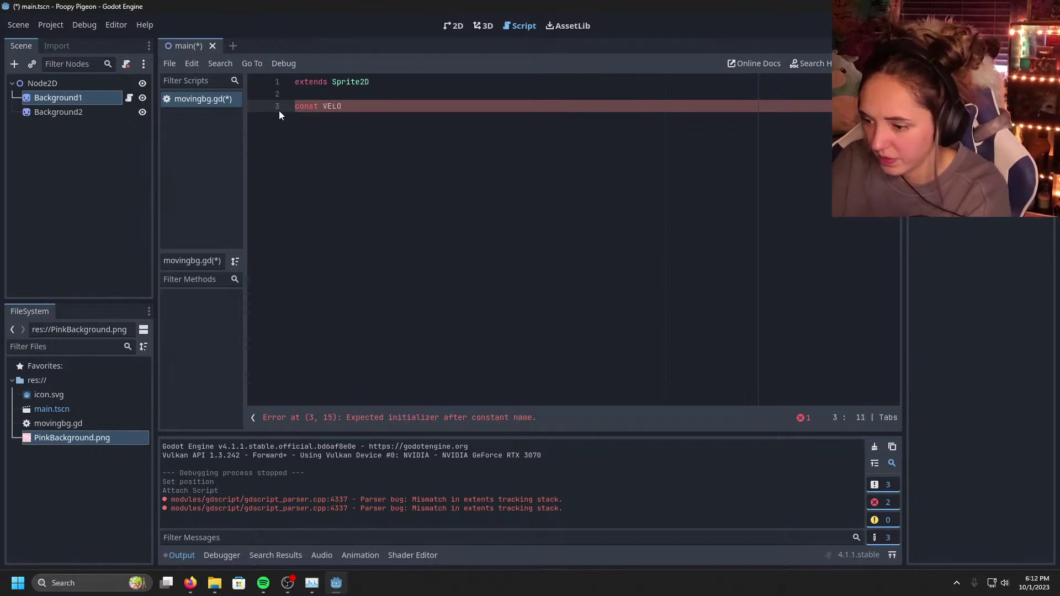
key(BackSpace)
key(BackSpace)
key(BackSpace)
key(BackSpace)
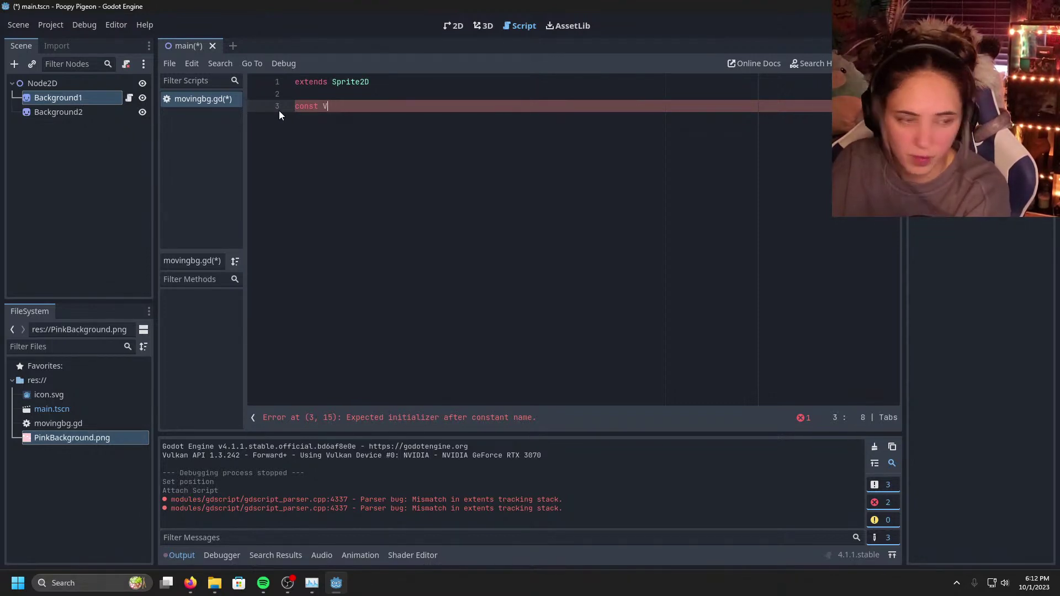
text(volic)
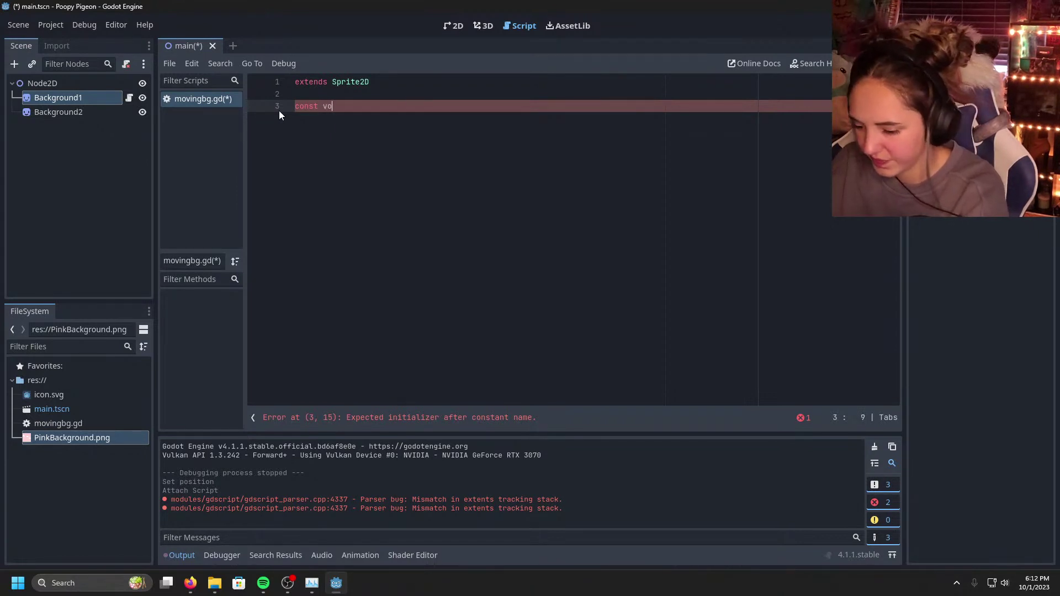
key(BackSpace)
key(BackSpace)
key(BackSpace)
key(BackSpace)
key(BackSpace)
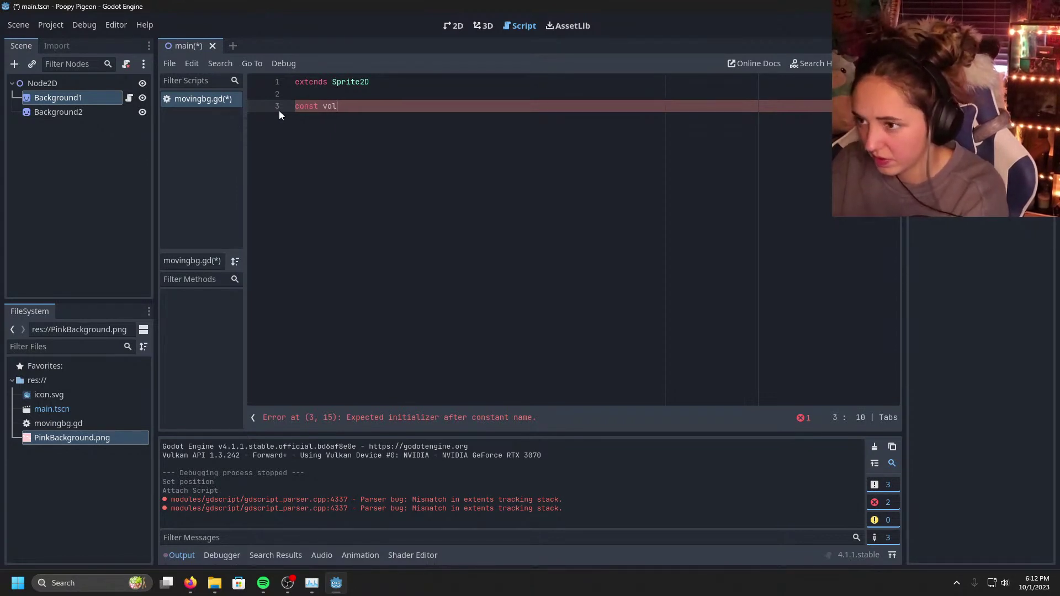
Step: Complete the declaration on line 3 as a float constant named VOLICTY with the value -1.5
text(VOLICTY)
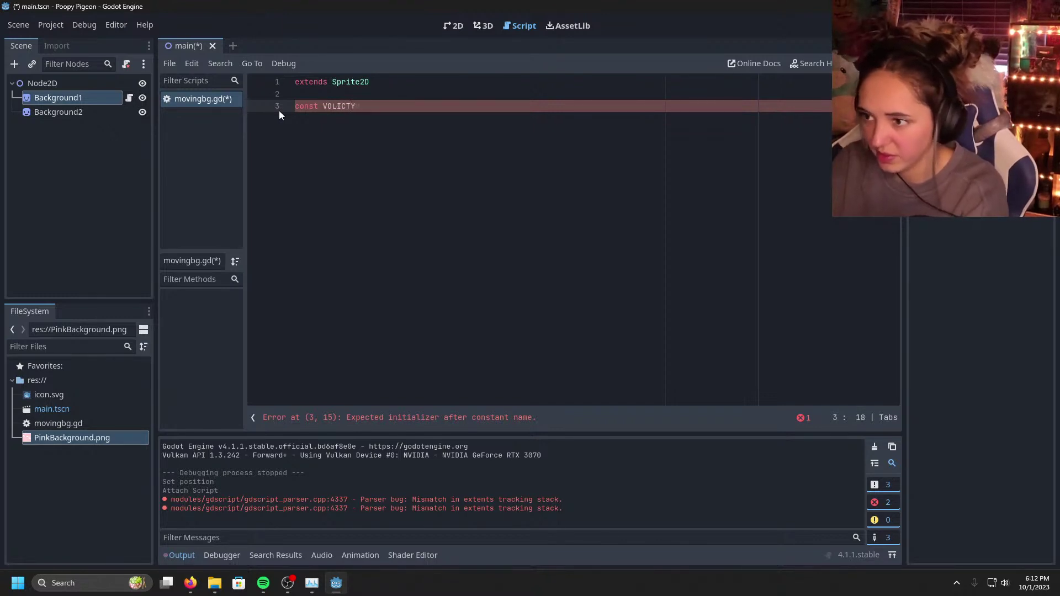
key(BackSpace)
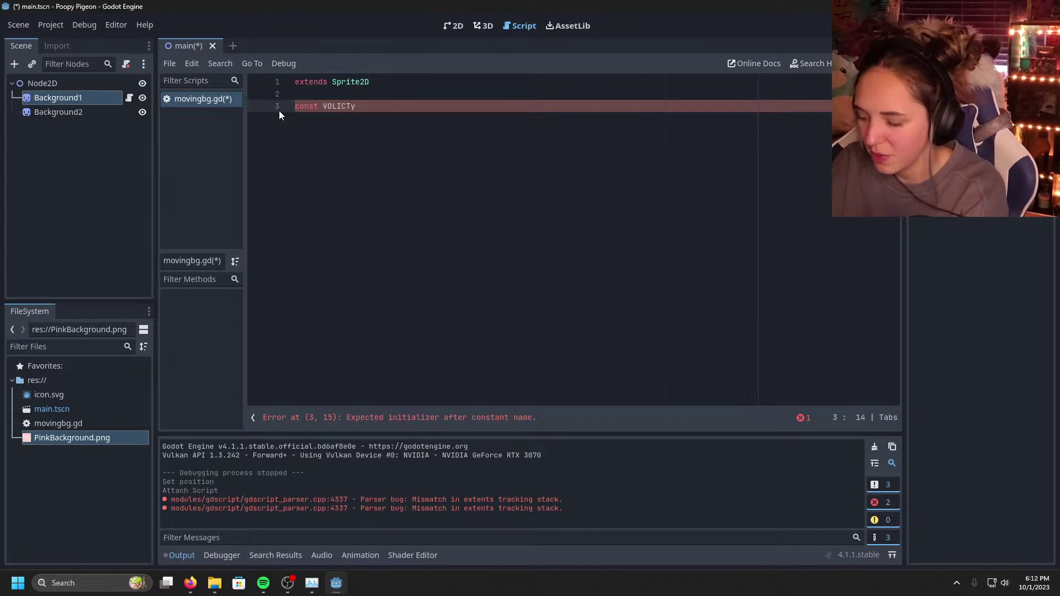
text(Y)
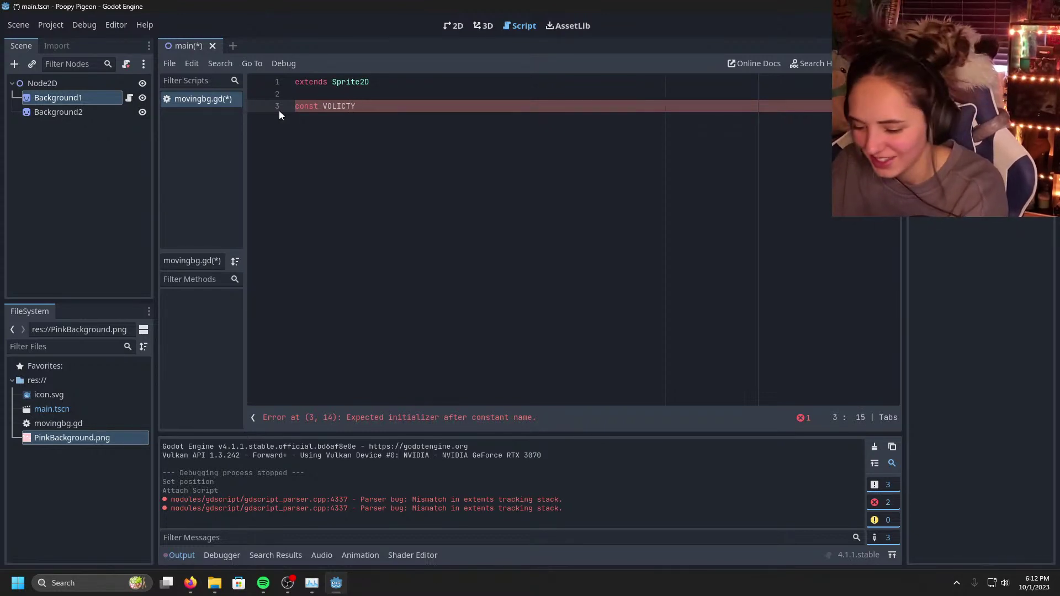
text( L)
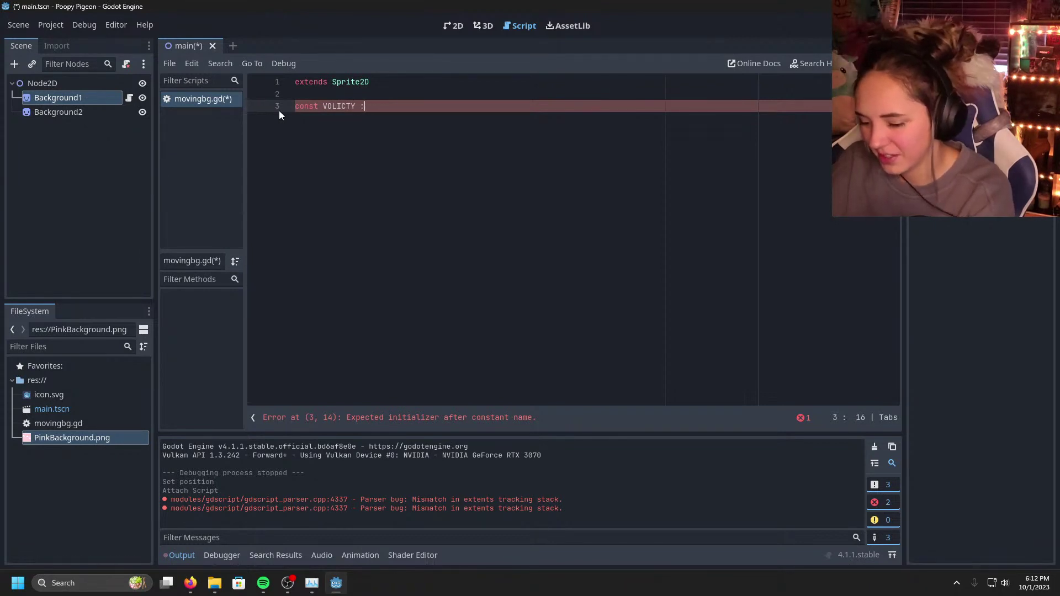
text( float )
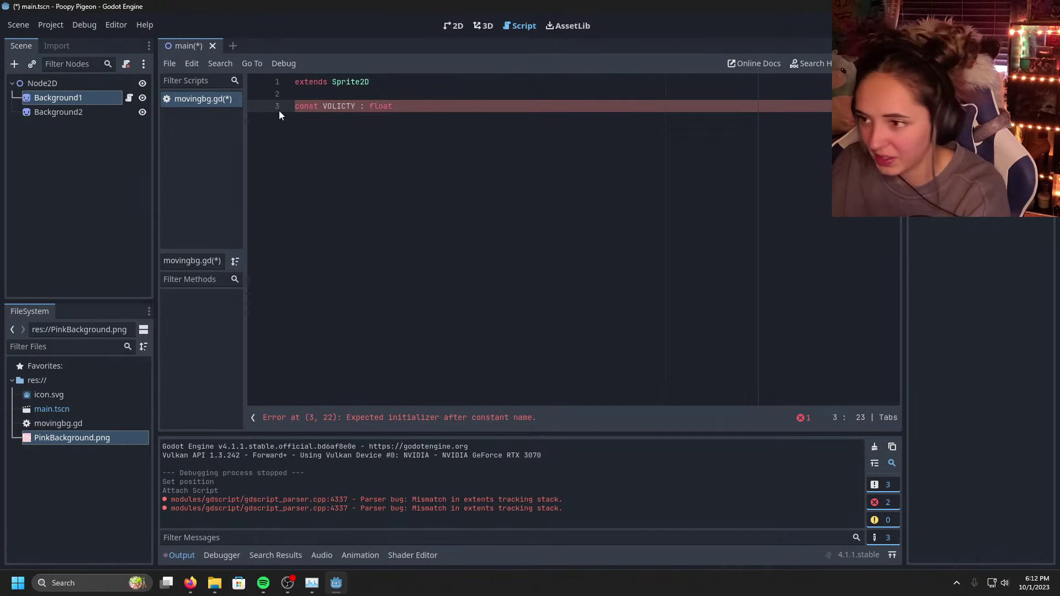
text(= )
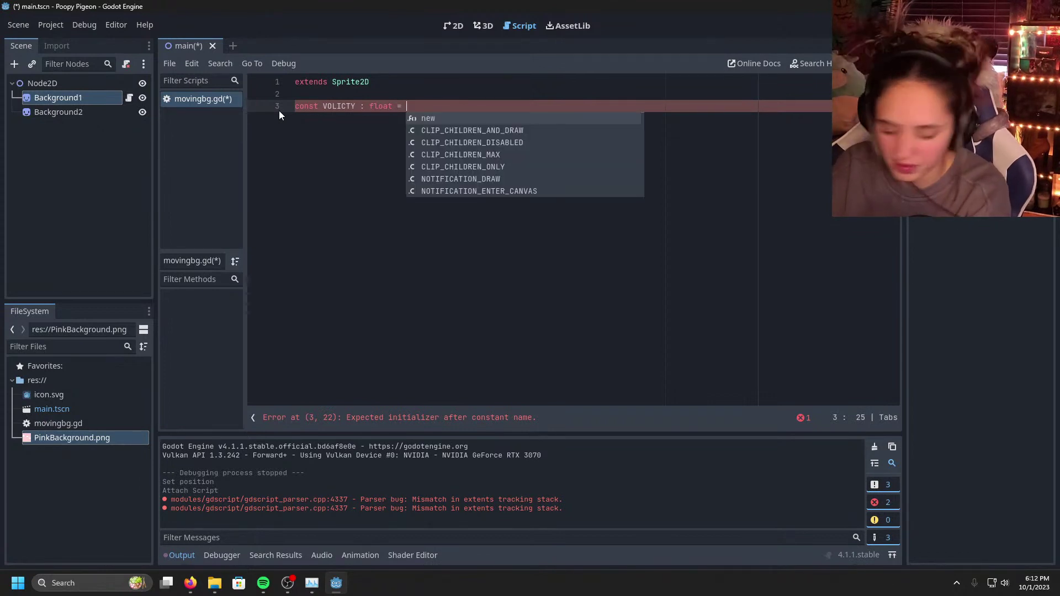
text(-)
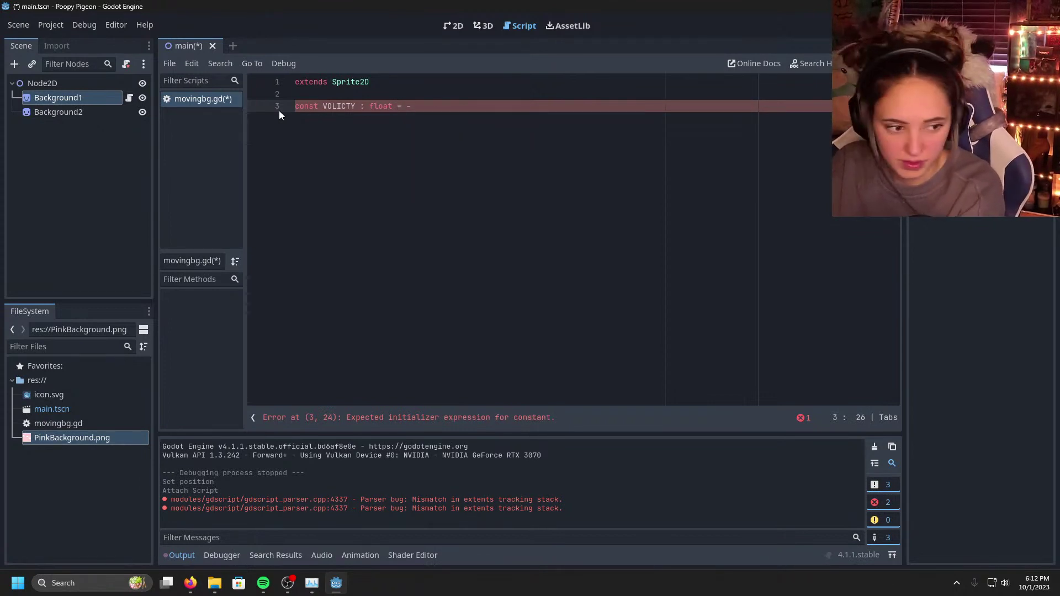
text(1)
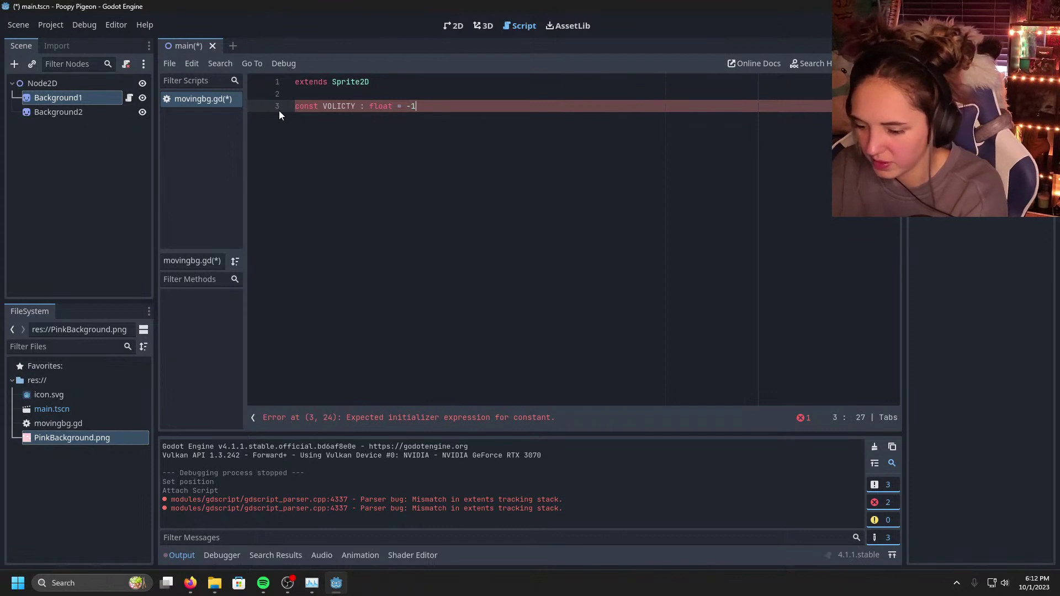
text(.5)
key(Return)
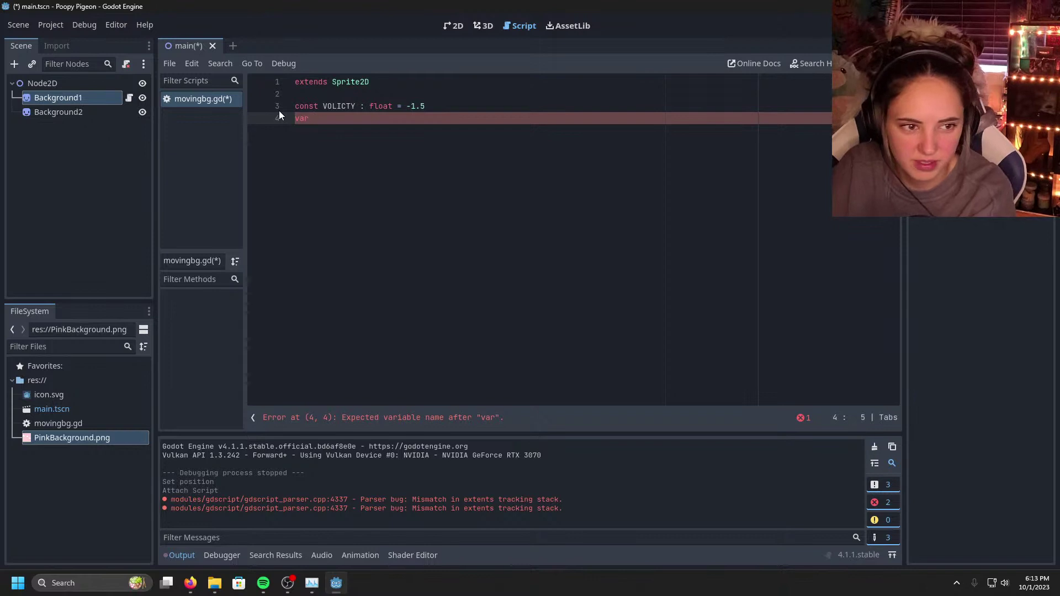
Step: Declare a float variable g_texture_width with the value 0 below the constant
text(g_t)
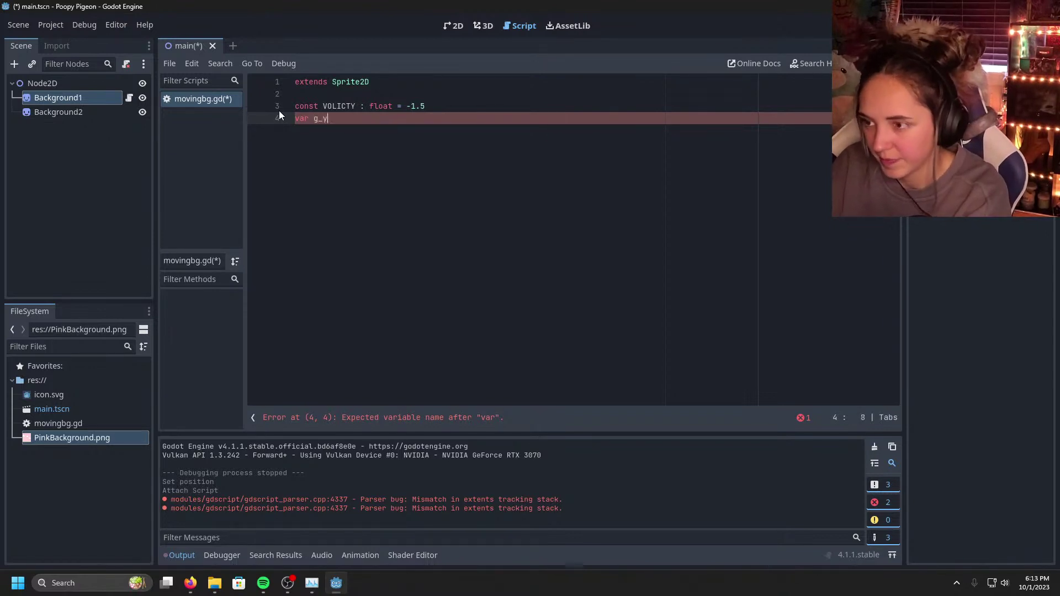
text(ext)
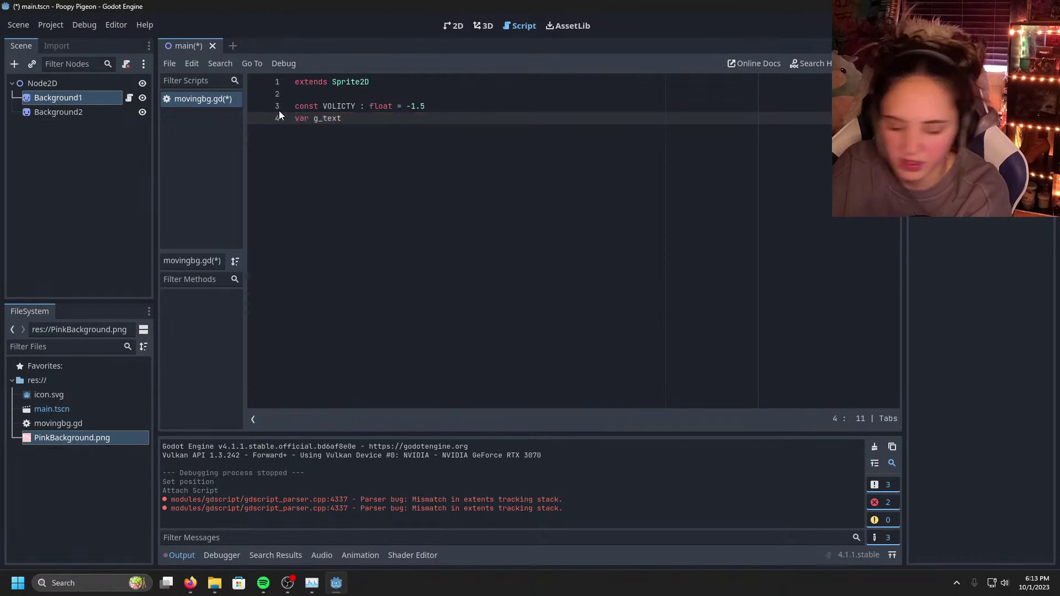
text(ure)
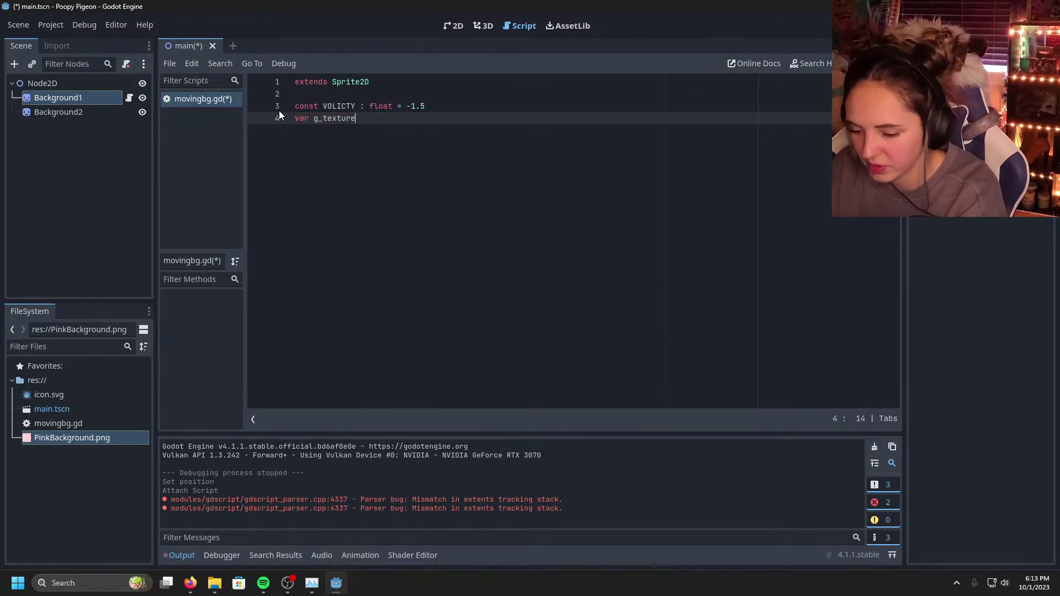
text(_)
text(w)
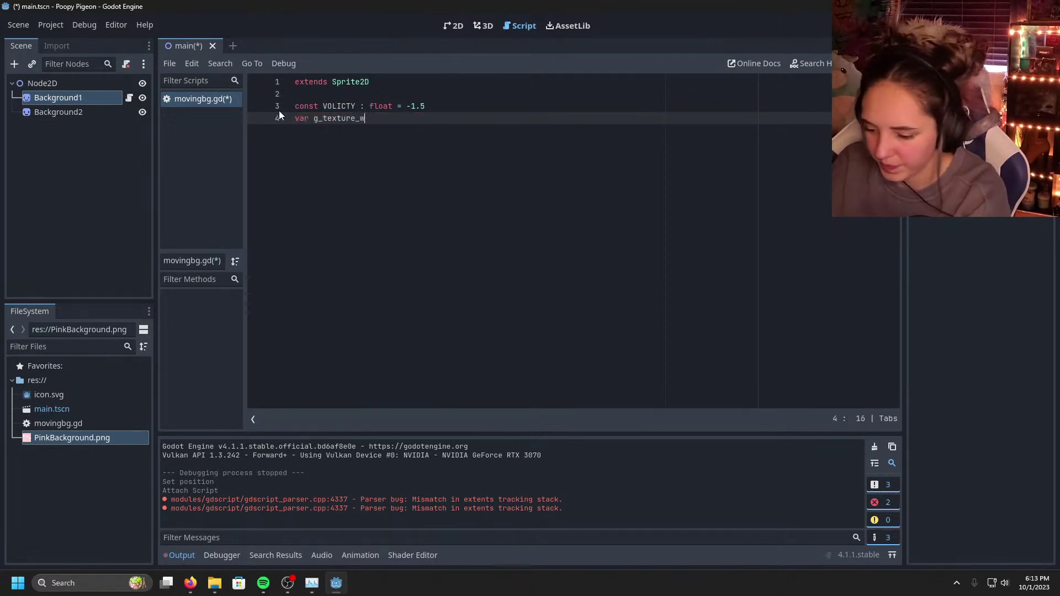
text(idth : )
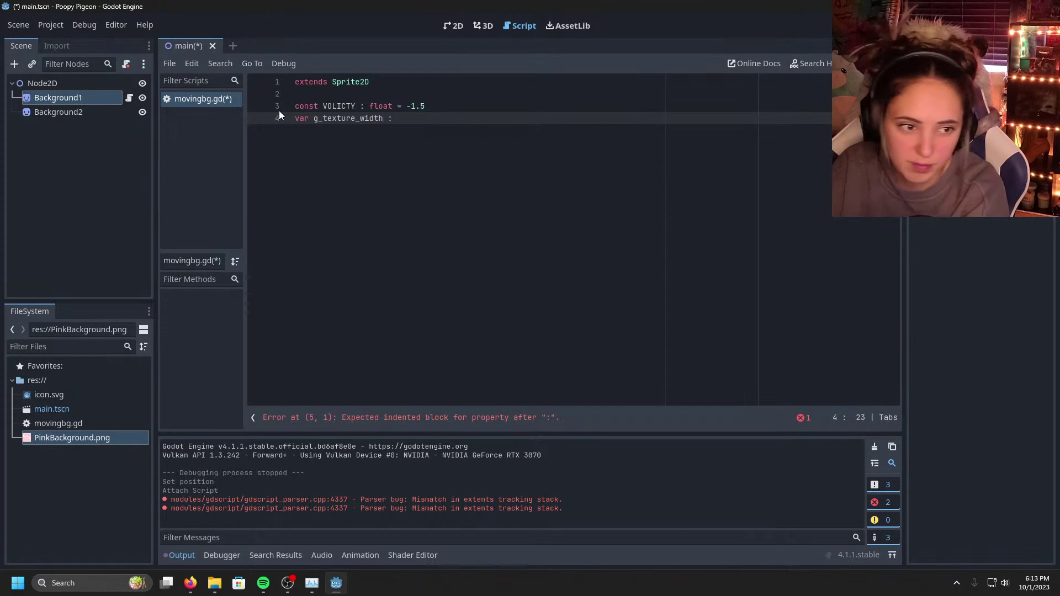
text(flaot)
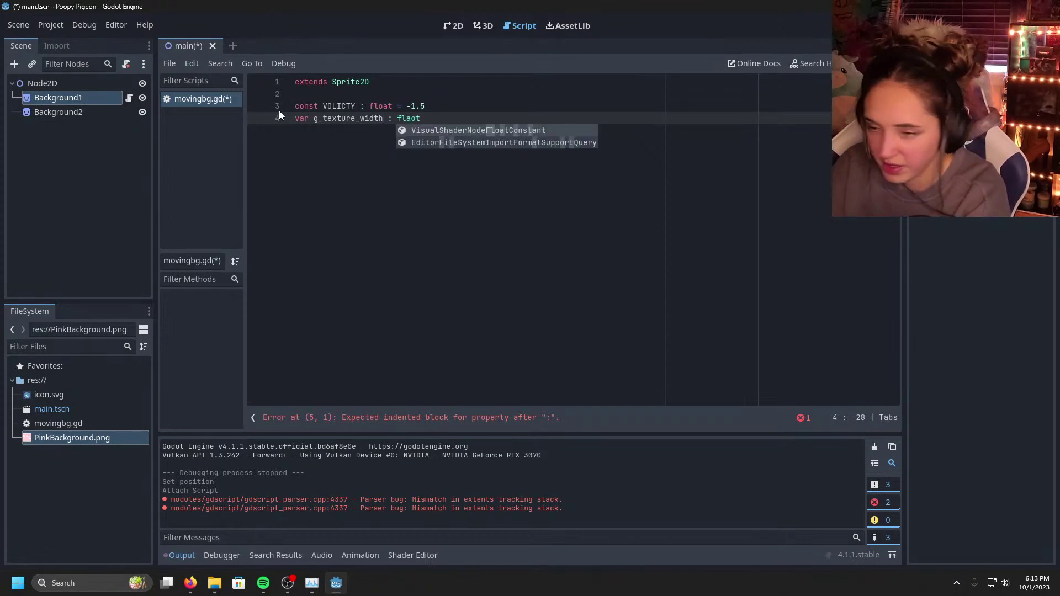
key(BackSpace)
key(BackSpace)
key(BackSpace)
text(oat )
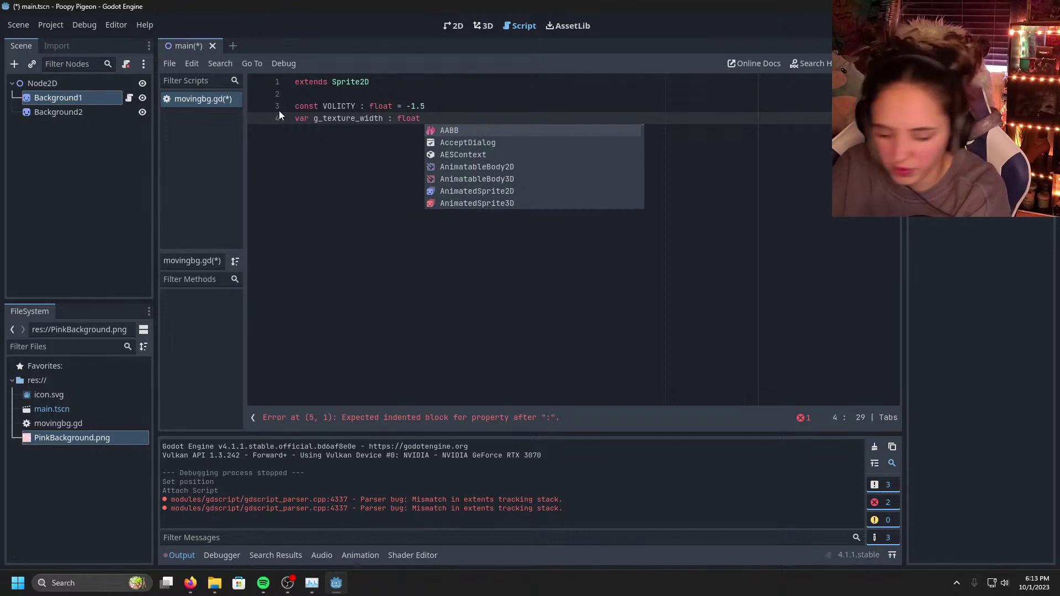
text(= 0)
key(Return)
key(Return)
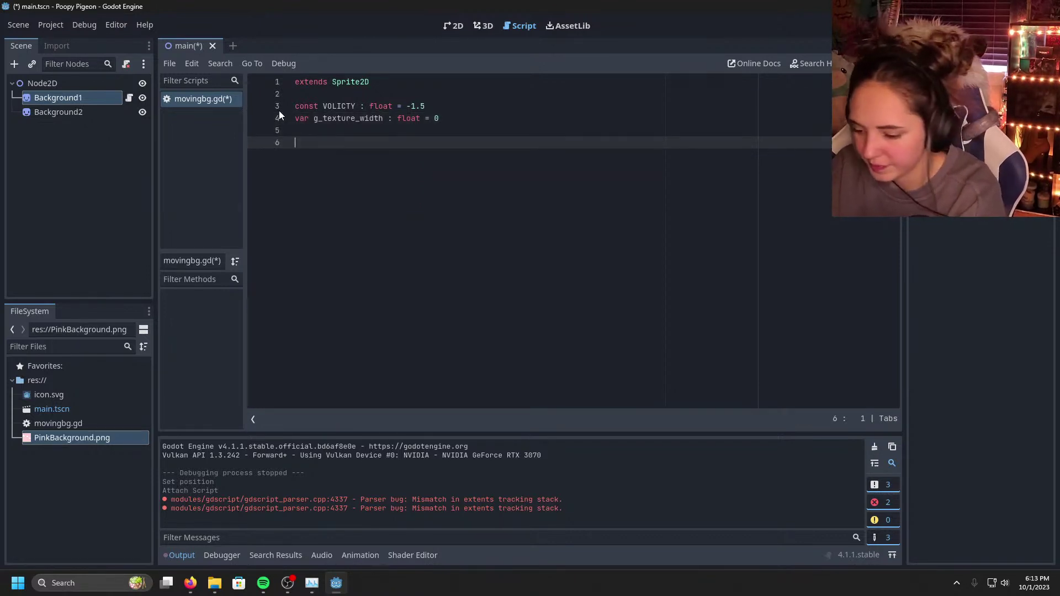
Step: Add the _ready() function header below the variable declaration, with an indented line for its body
text(fun )
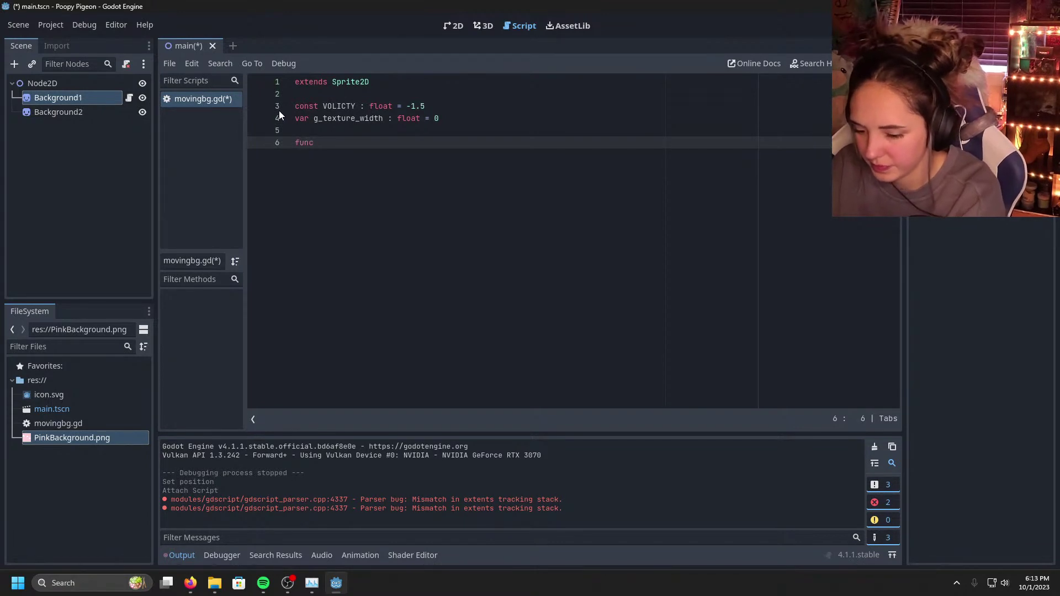
text( _ready)
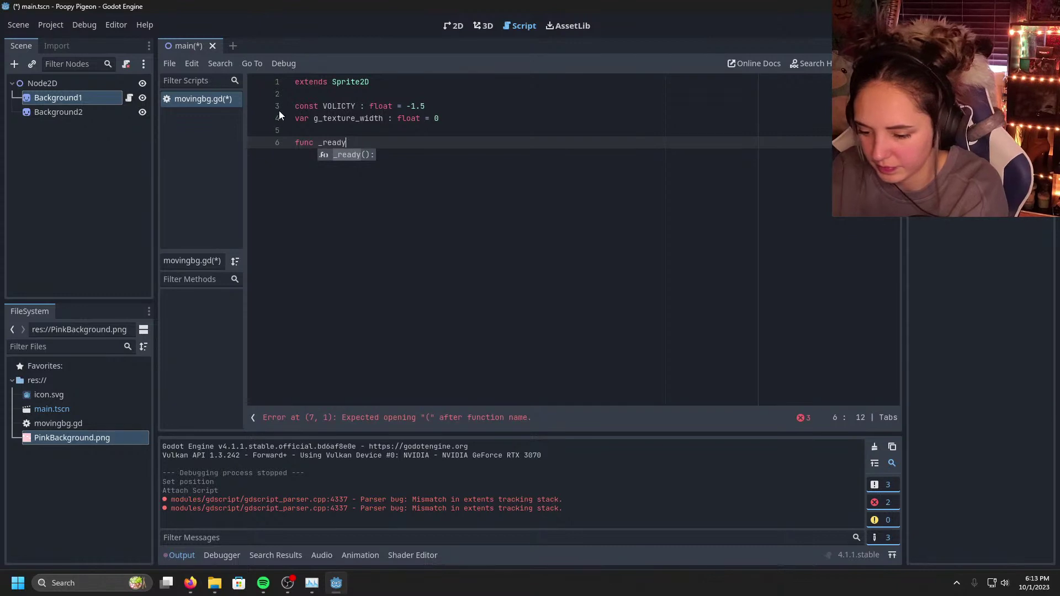
key(Return)
key(Return)
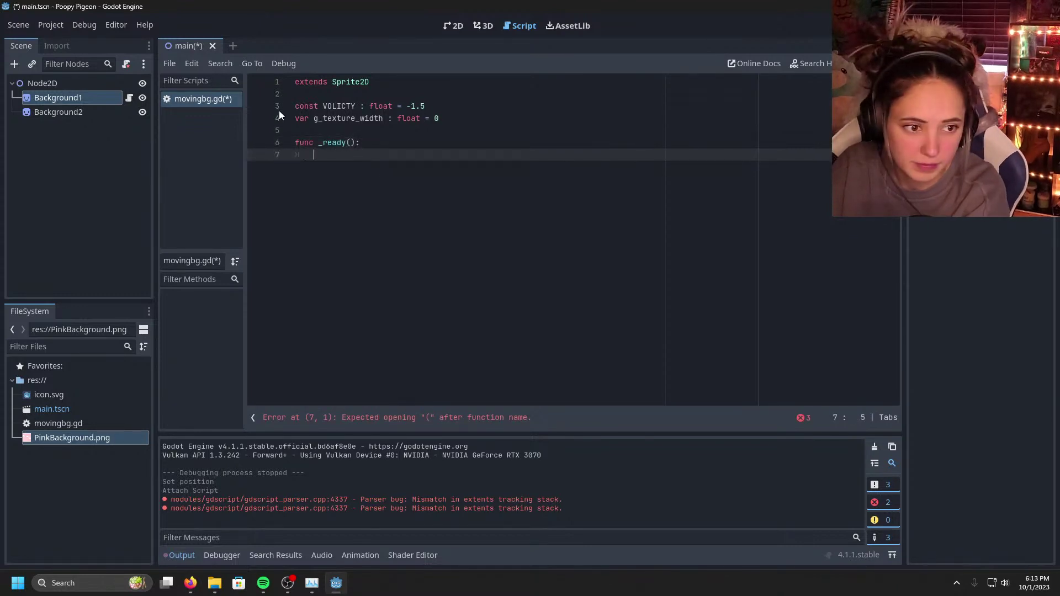
Step: In the _ready function, assign texture.get_size().x to g_texture_width
text(g_)
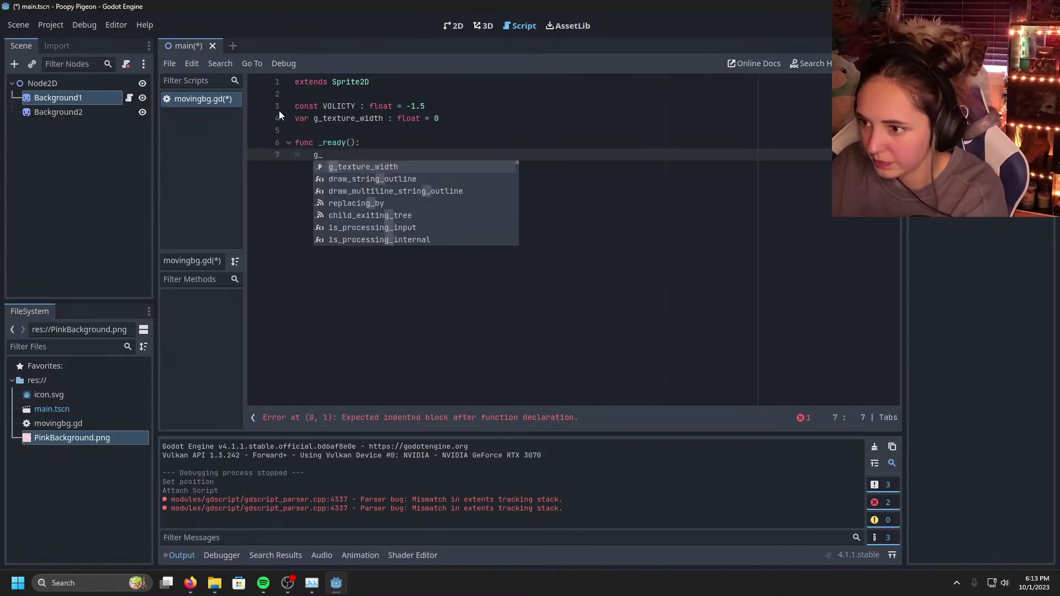
key(Return)
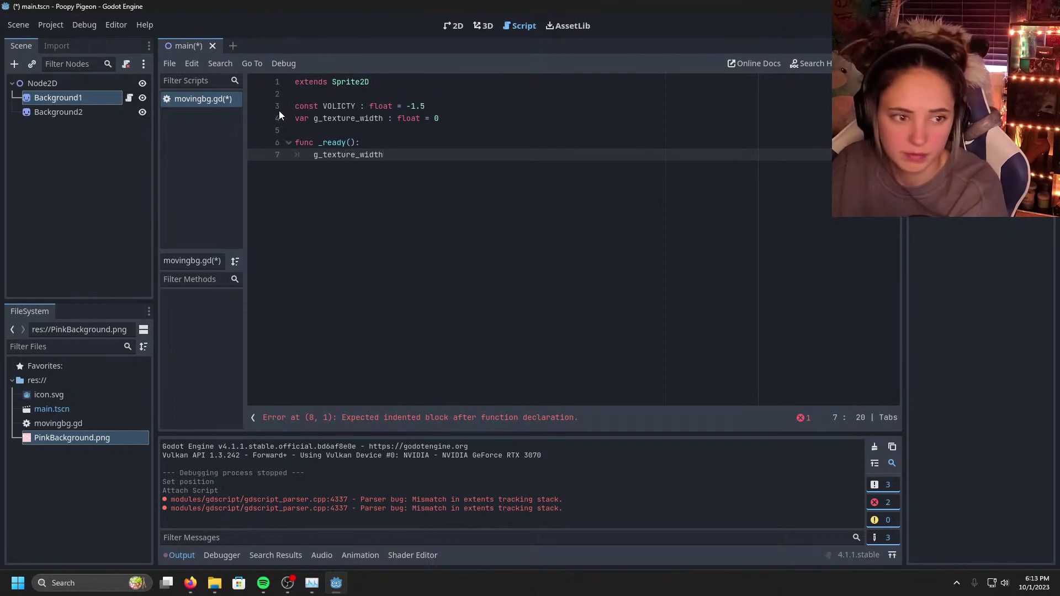
text(= )
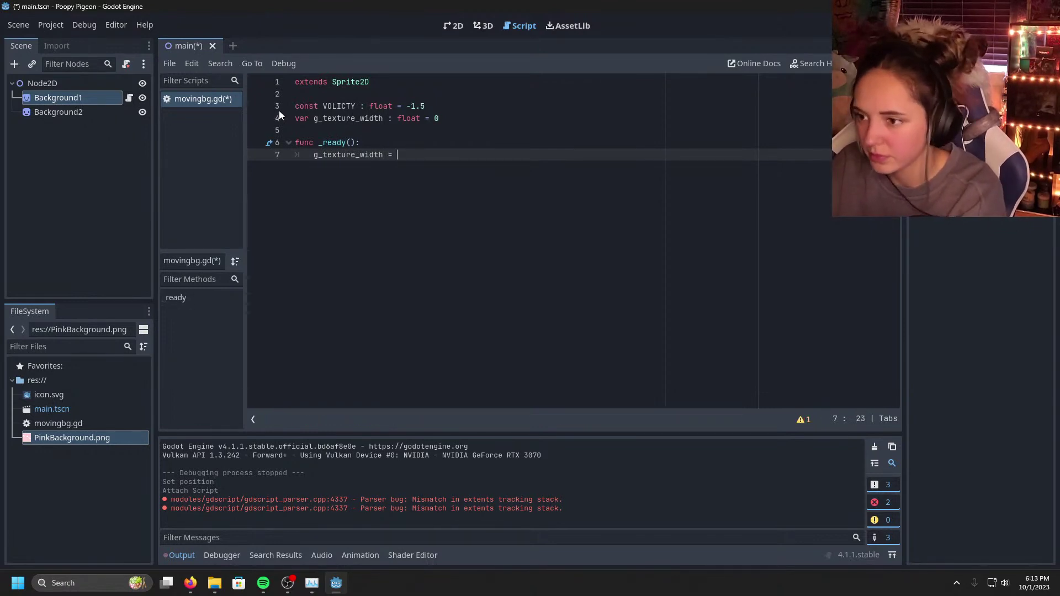
text(texture)
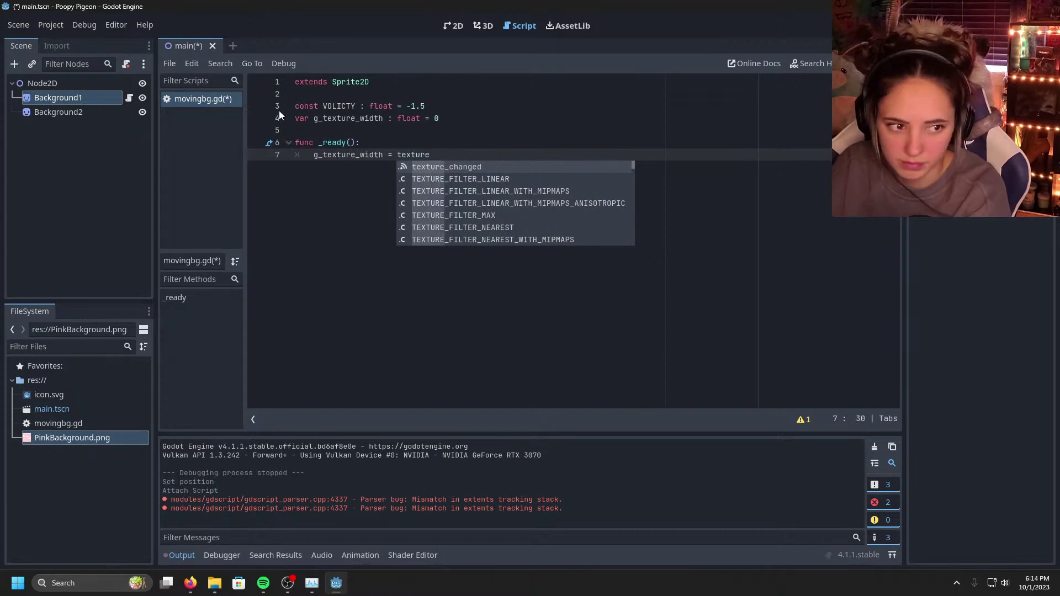
text(.g)
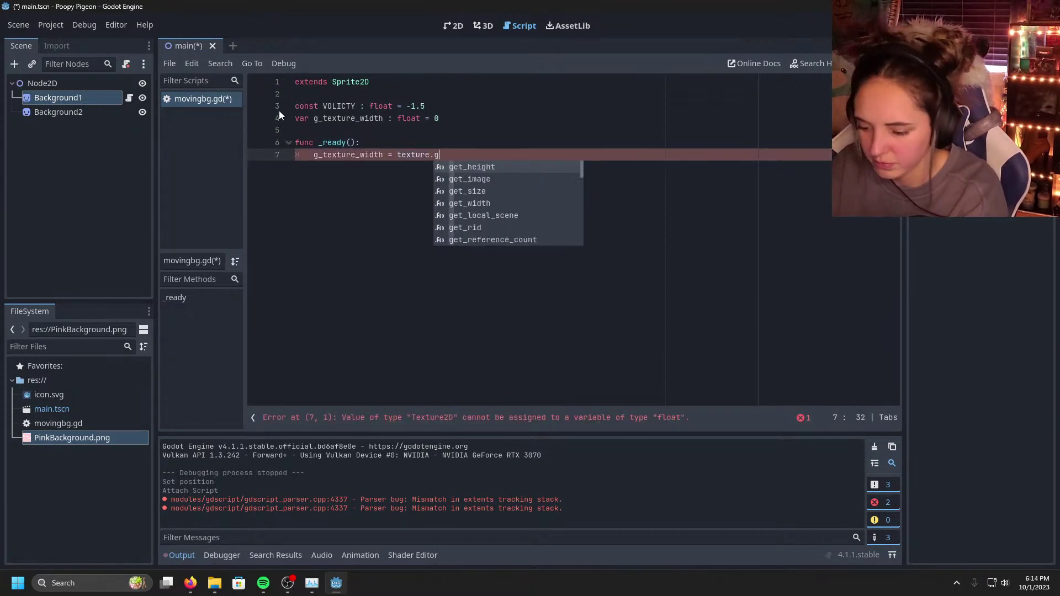
text(et)
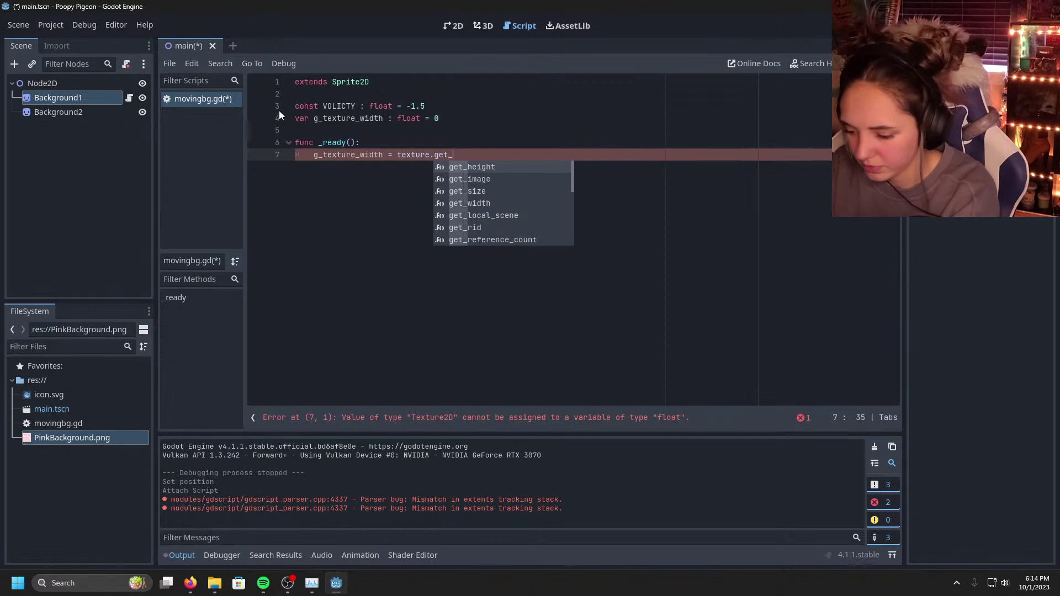
text(_s)
key(Return)
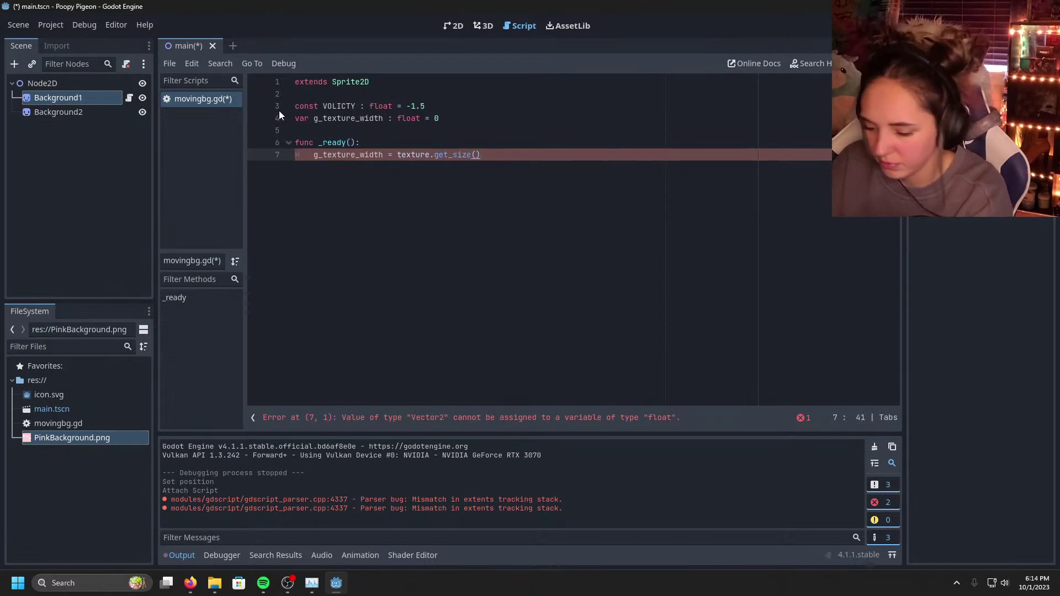
text(.x)
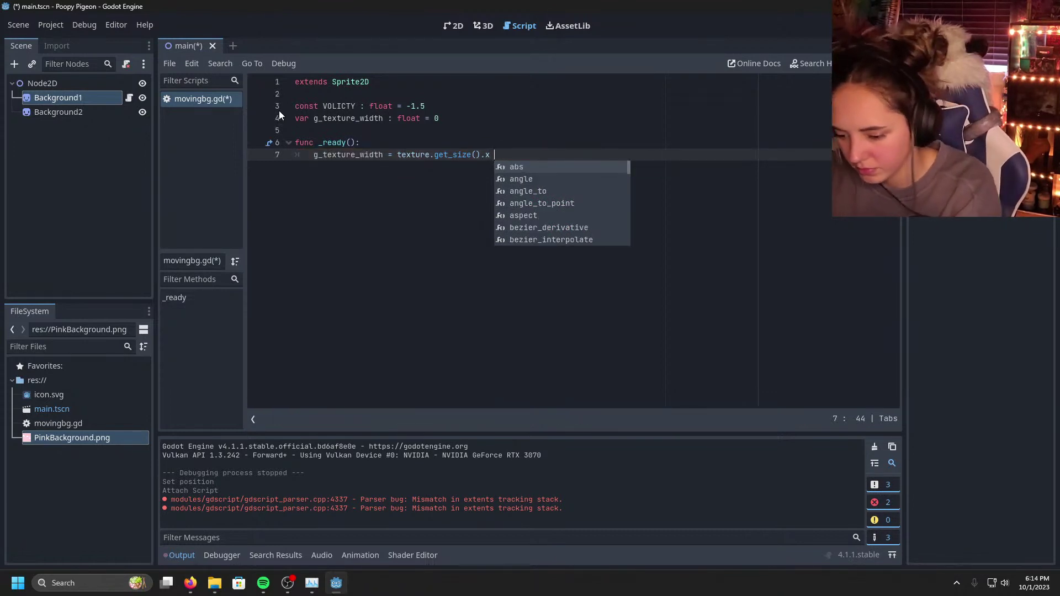
Step: Multiply the texture width expression in _ready by scale.x
text( *)
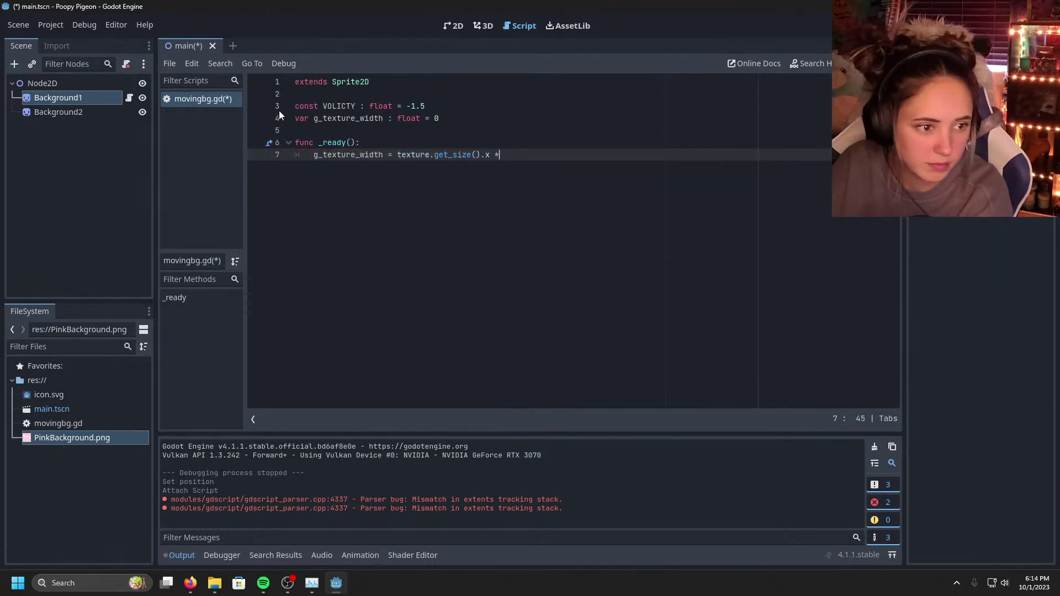
text( scale.)
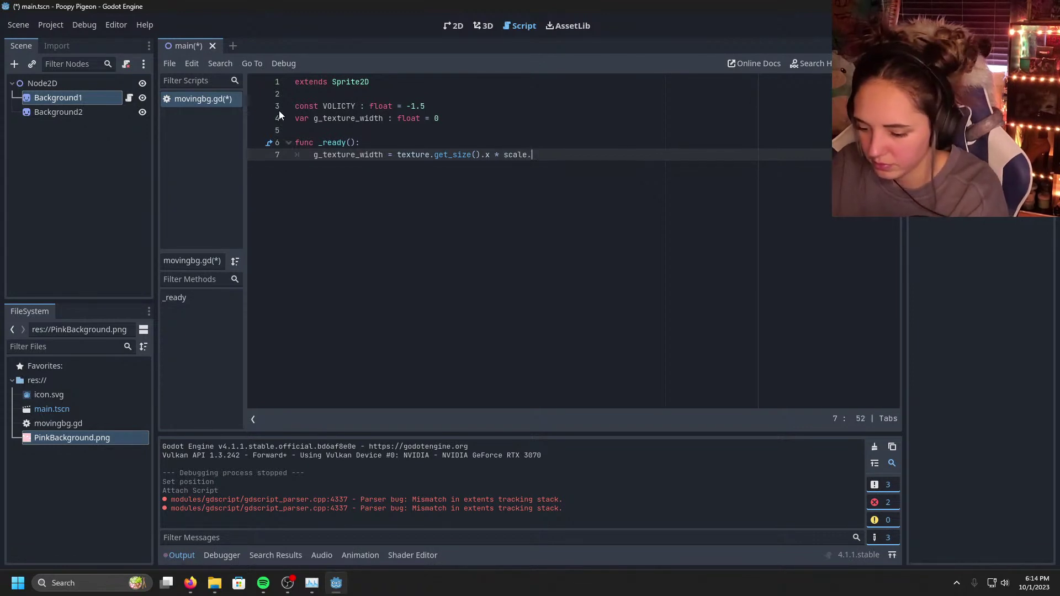
text(x)
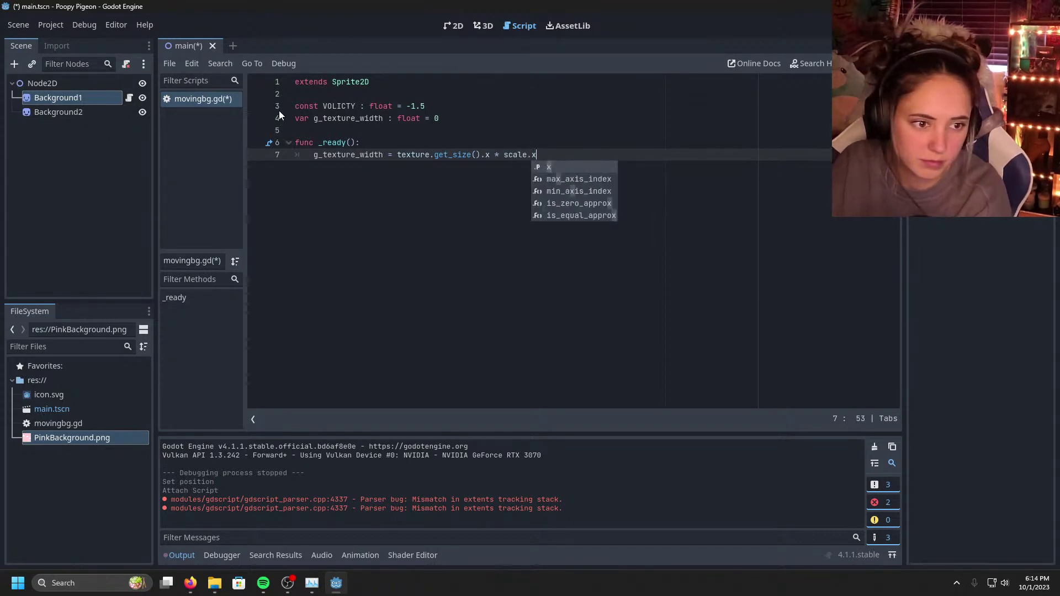
key(Return)
Step: Below _ready, add a _process function whose delta parameter is typed as float
key(Return)
key(Return)
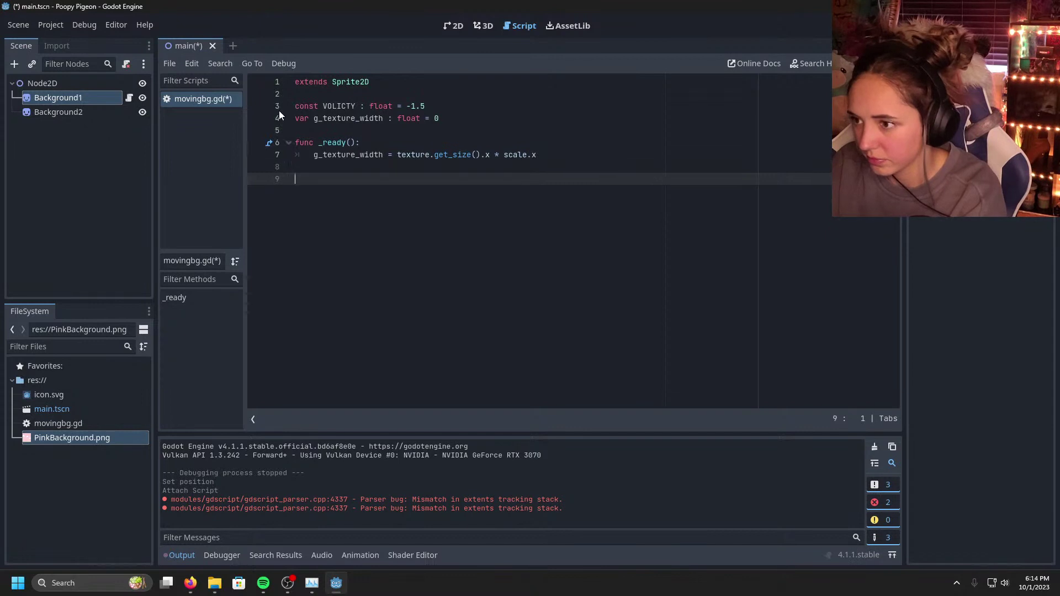
text(func)
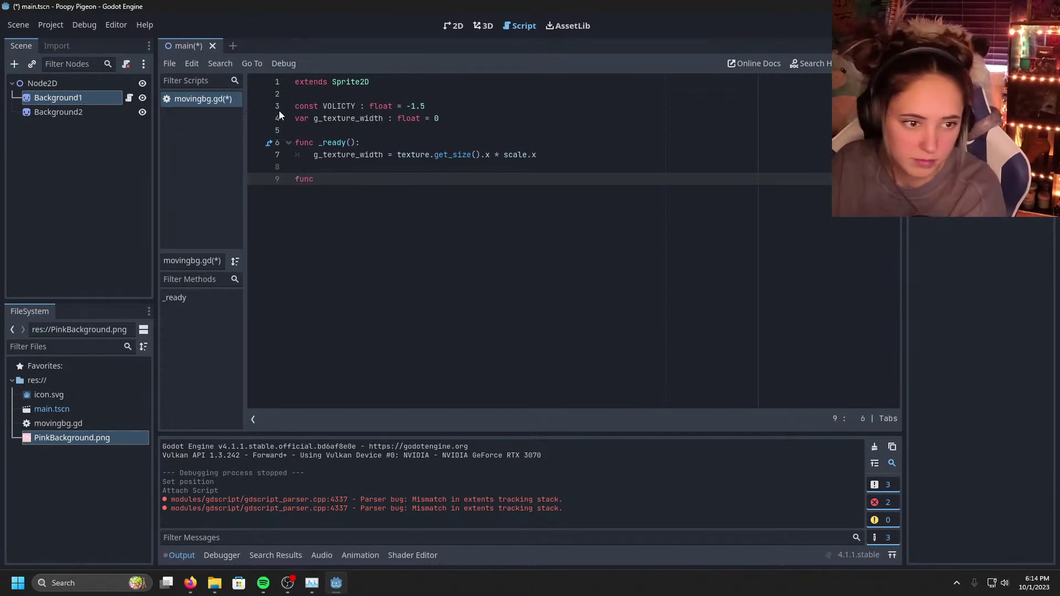
text( _)
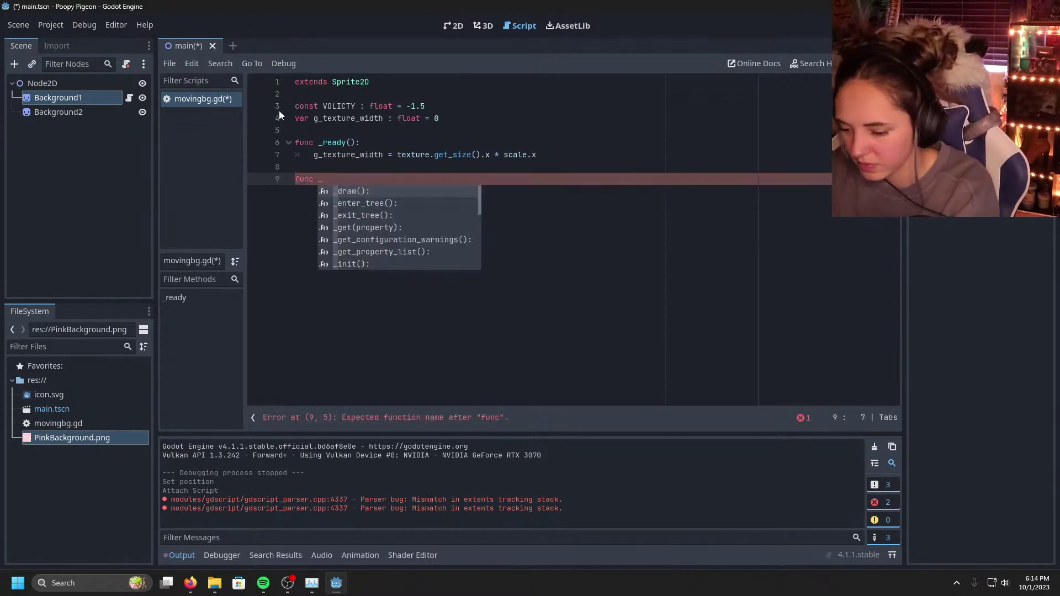
text(proce)
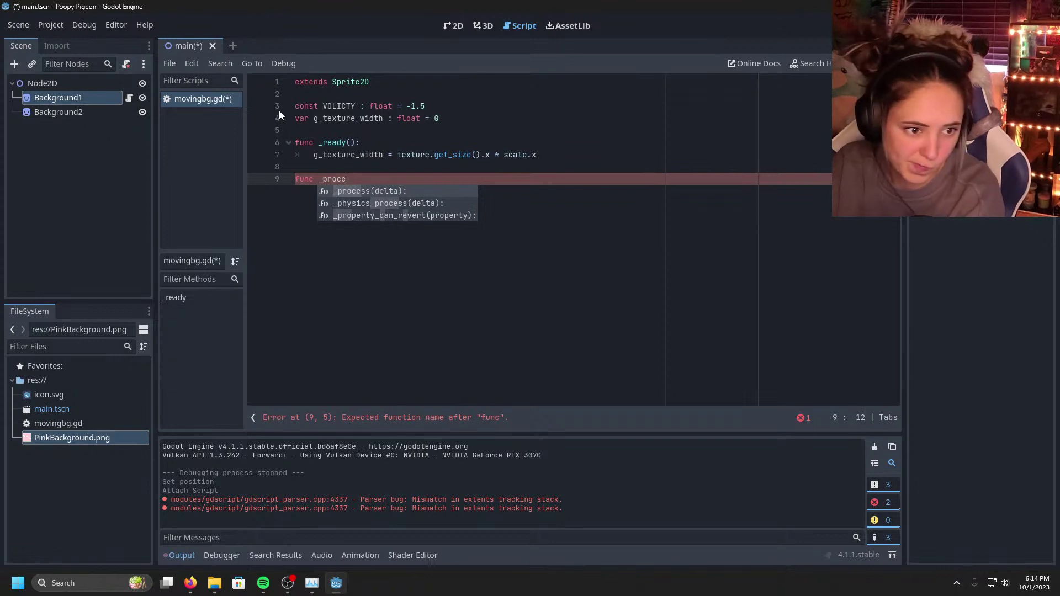
key(Return)
key(Left)
key(Left)
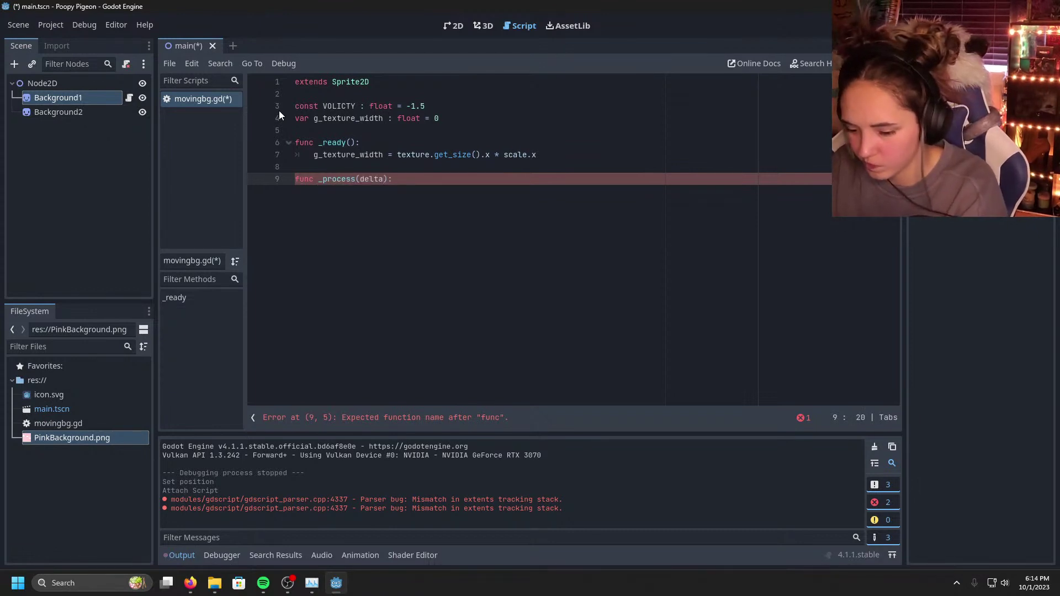
text(: fl)
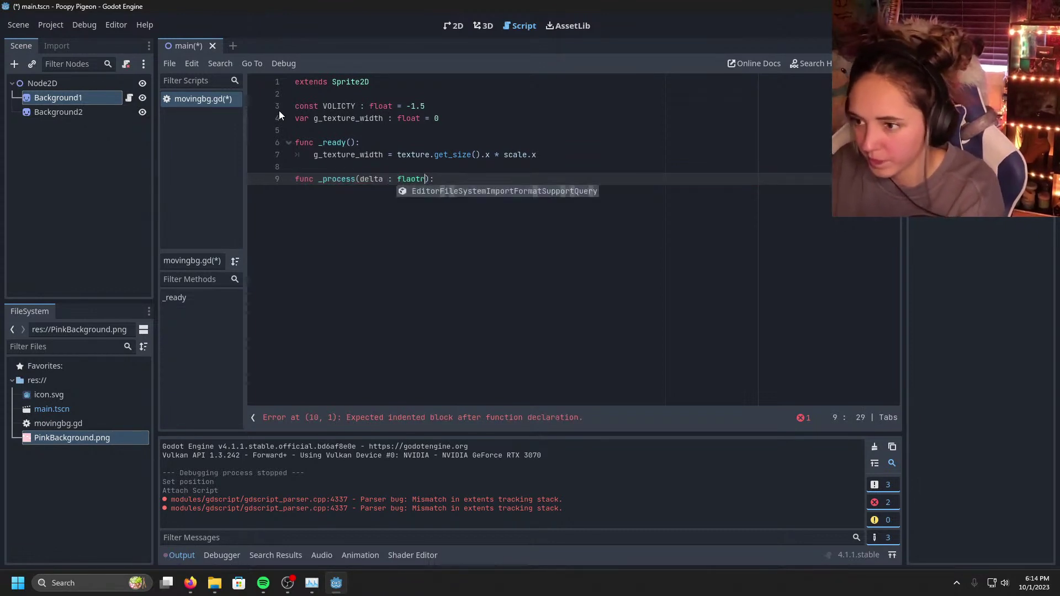
text(oat)
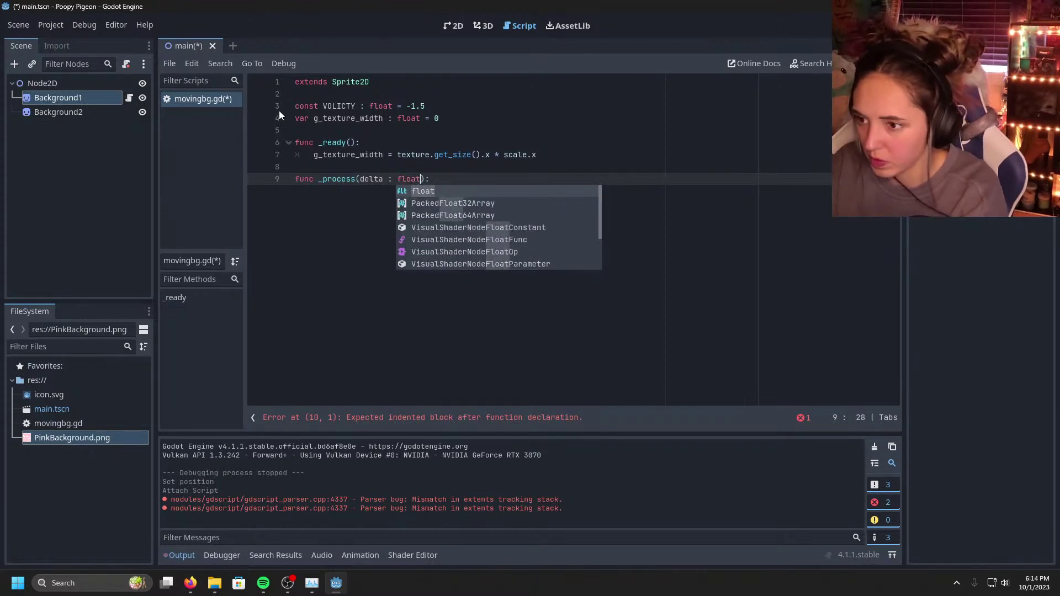
key(Right)
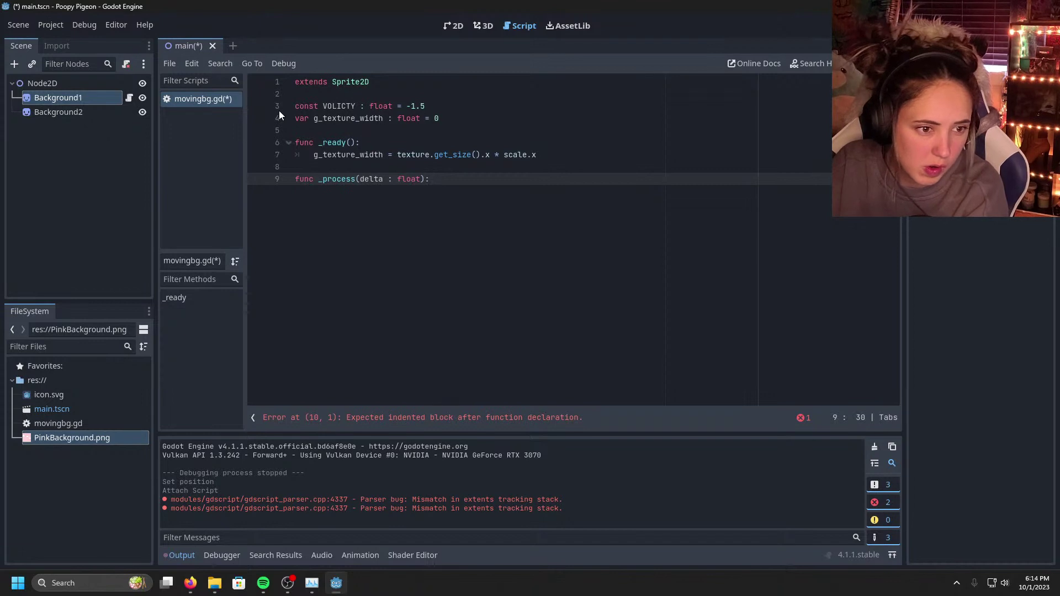
Step: Give the _process function a void return type and start its indented body
key(BackSpace)
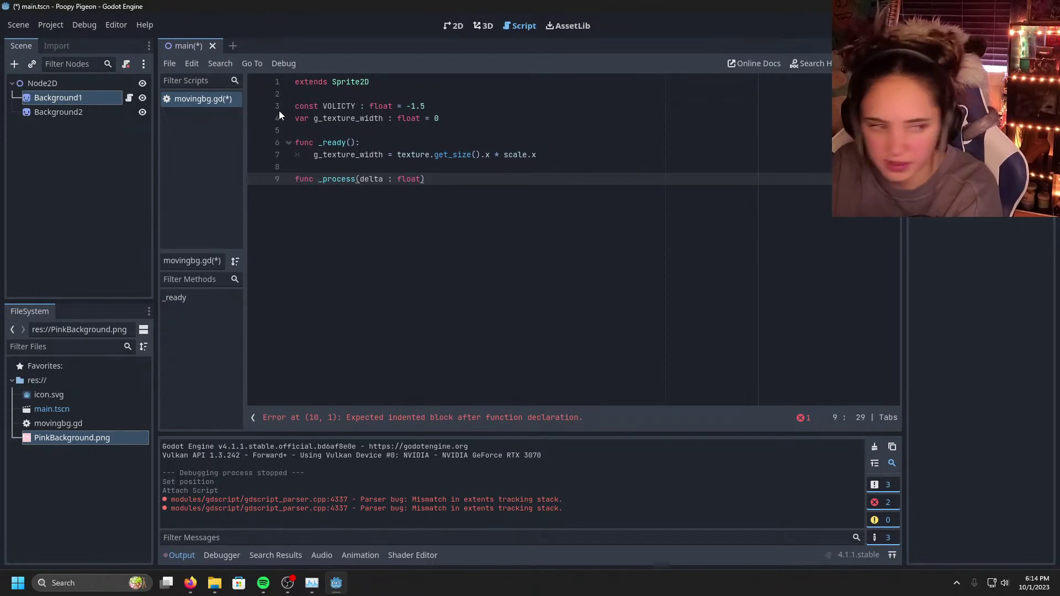
text(-)
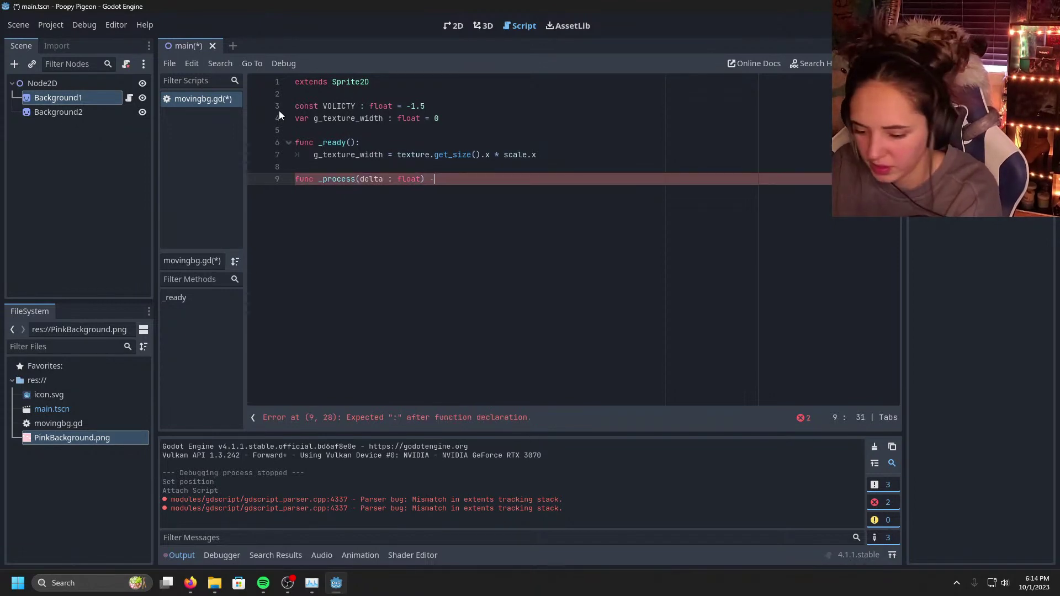
text(>)
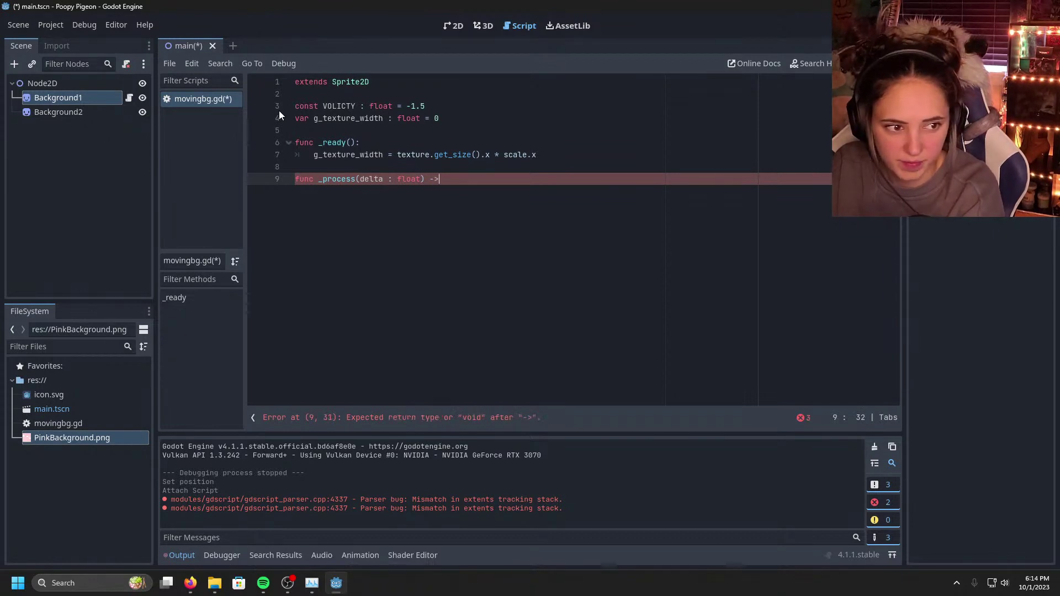
text( void)
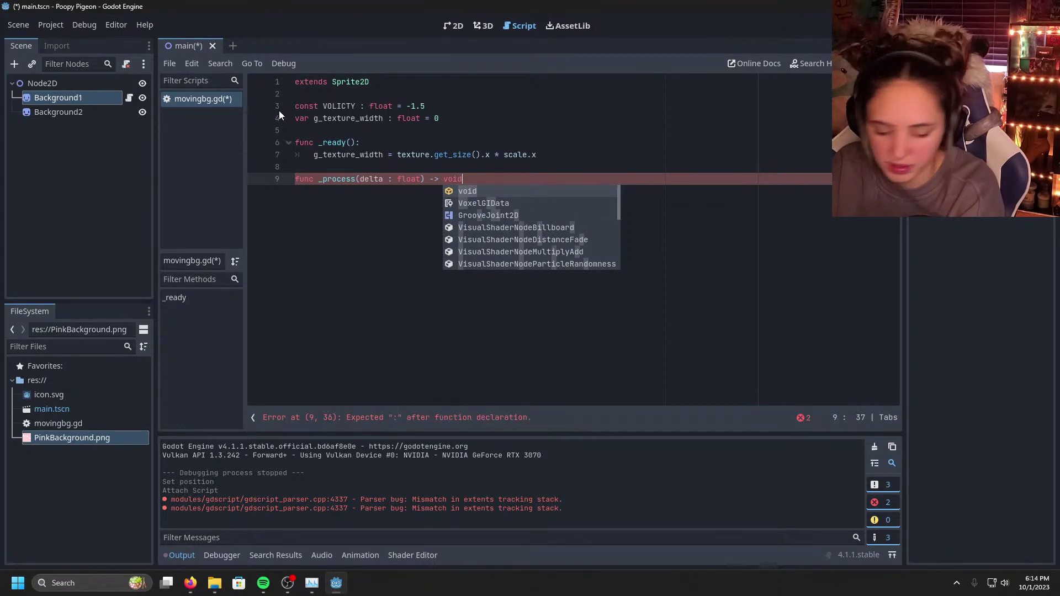
text(:)
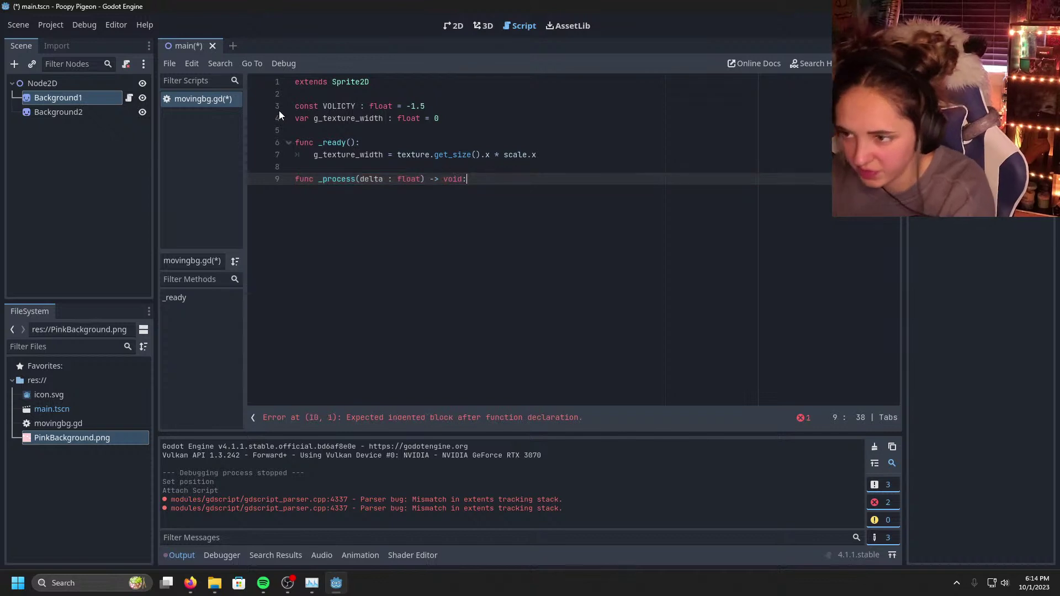
key(Return)
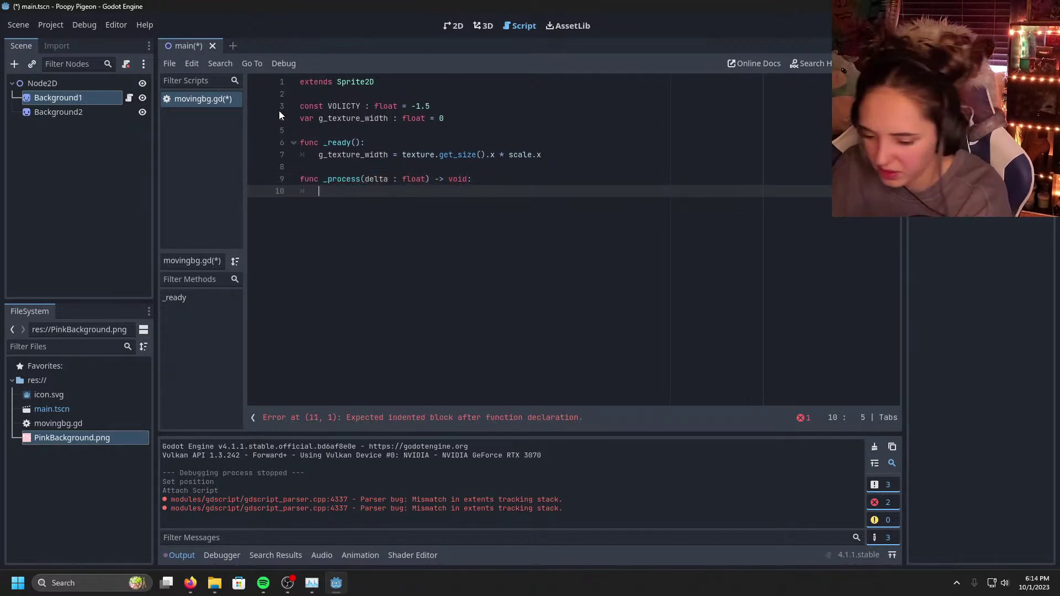
Step: In the _process body, begin an addition assignment to position.x with the += operator
text(pos)
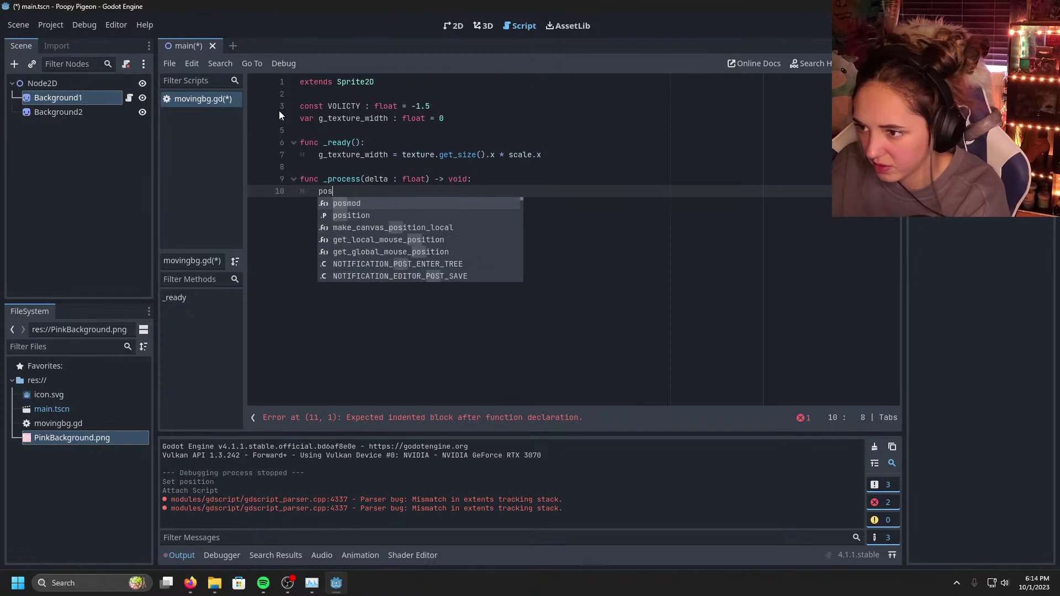
key(Down)
key(Down)
key(Up)
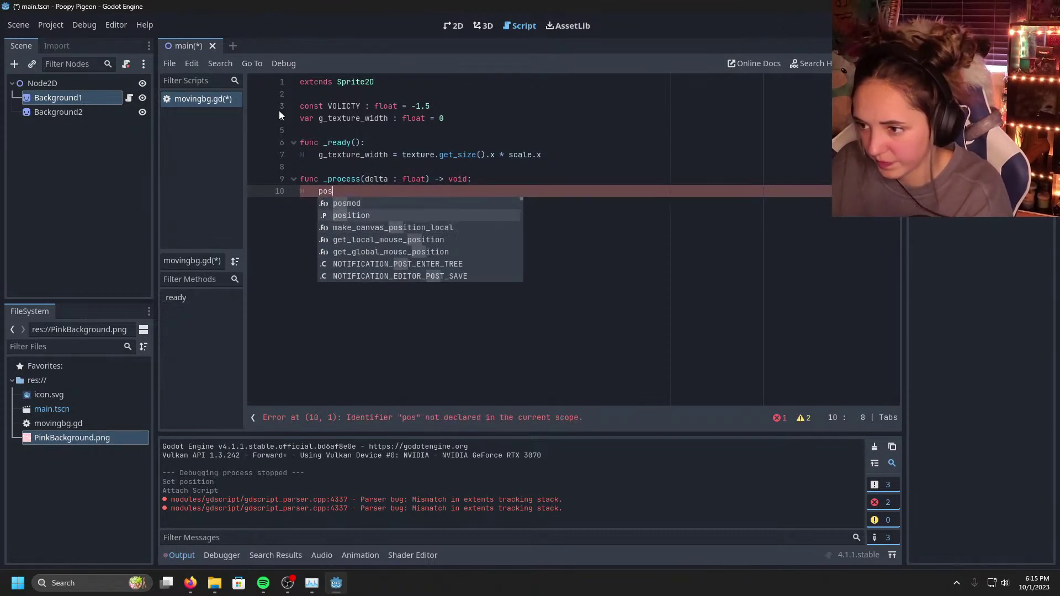
key(Return)
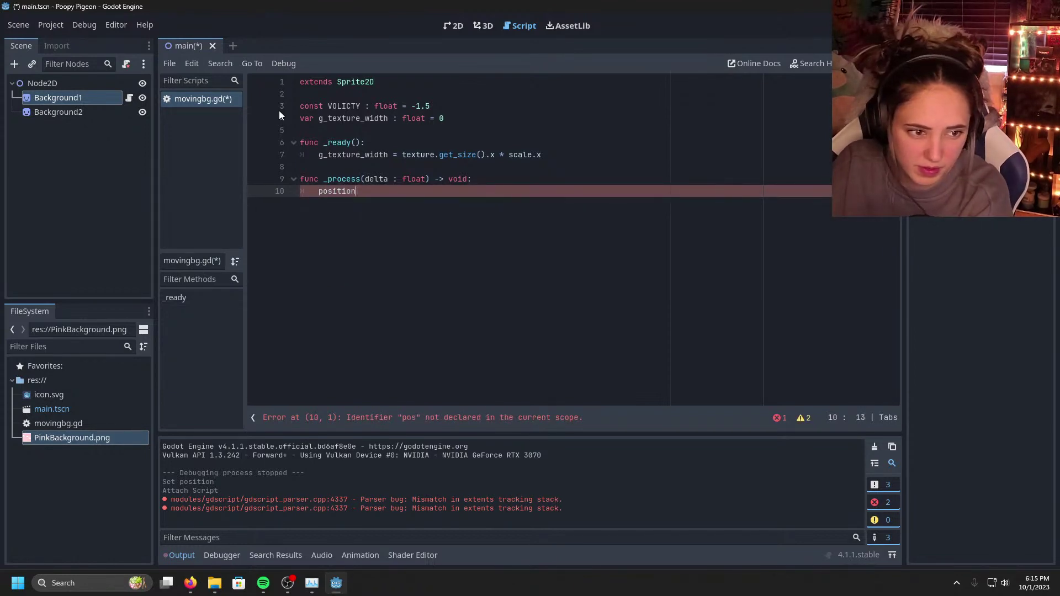
text(.x)
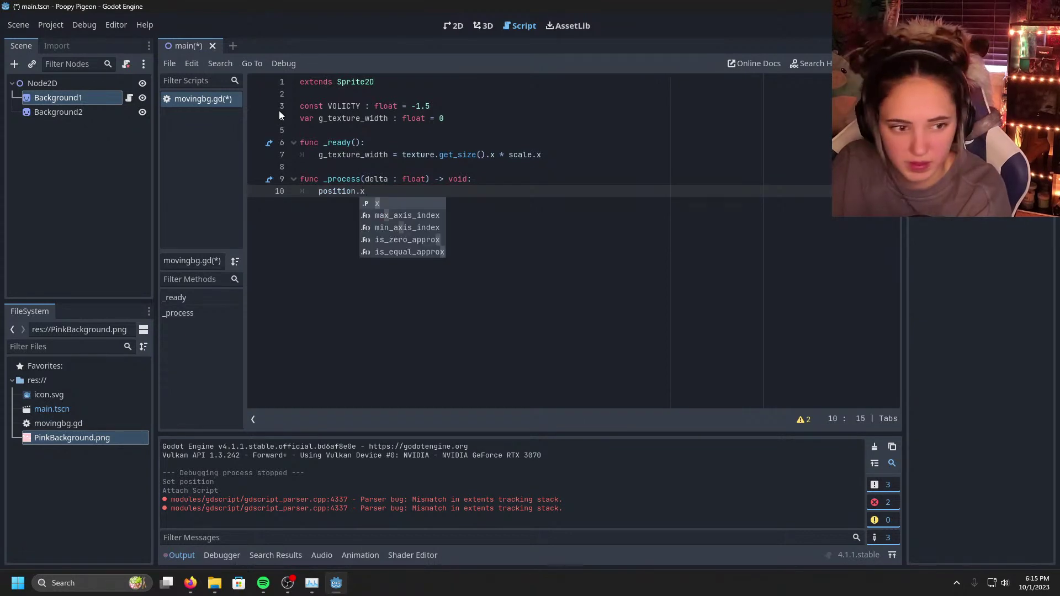
text( +=)
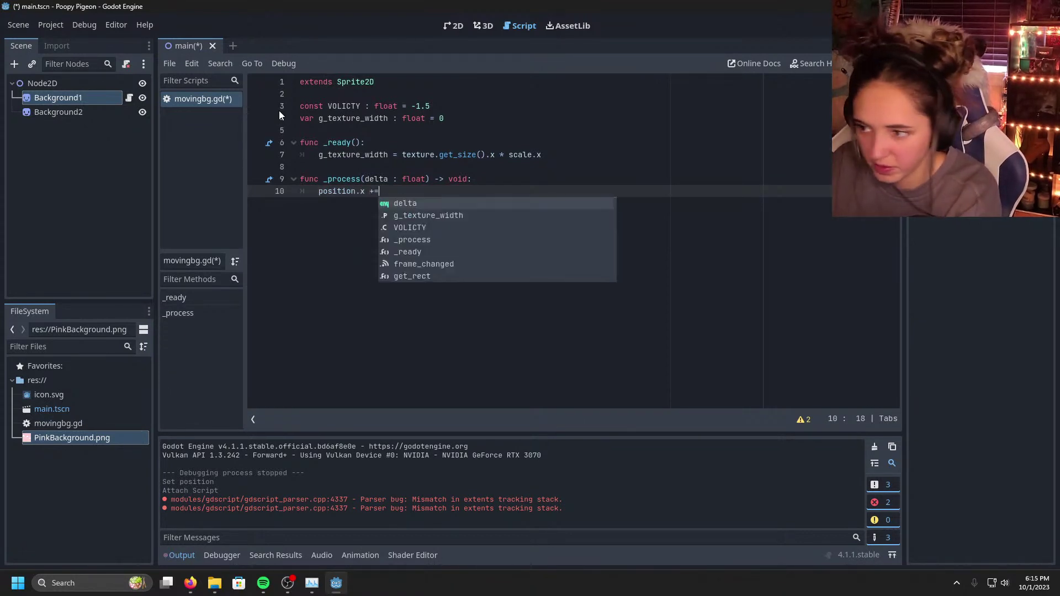
text( Vector)
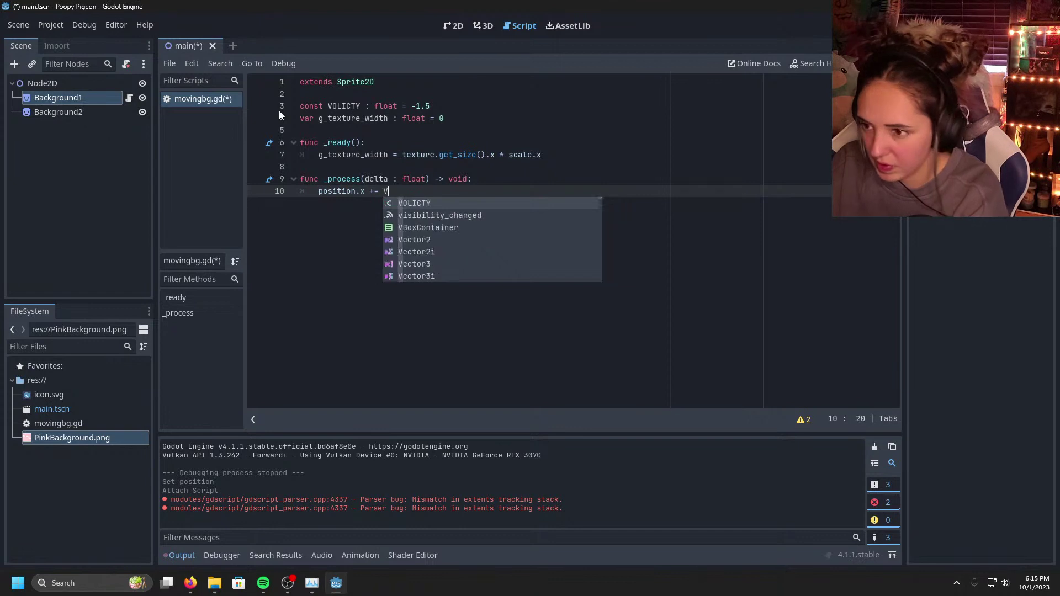
key(BackSpace)
key(BackSpace)
key(BackSpace)
key(BackSpace)
key(BackSpace)
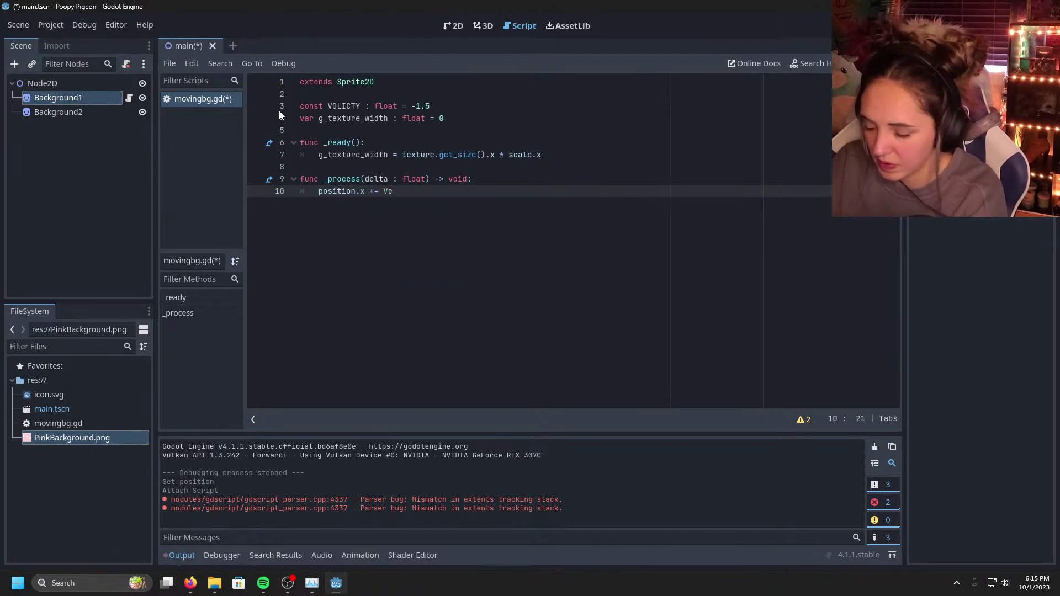
text(ERTICAL)
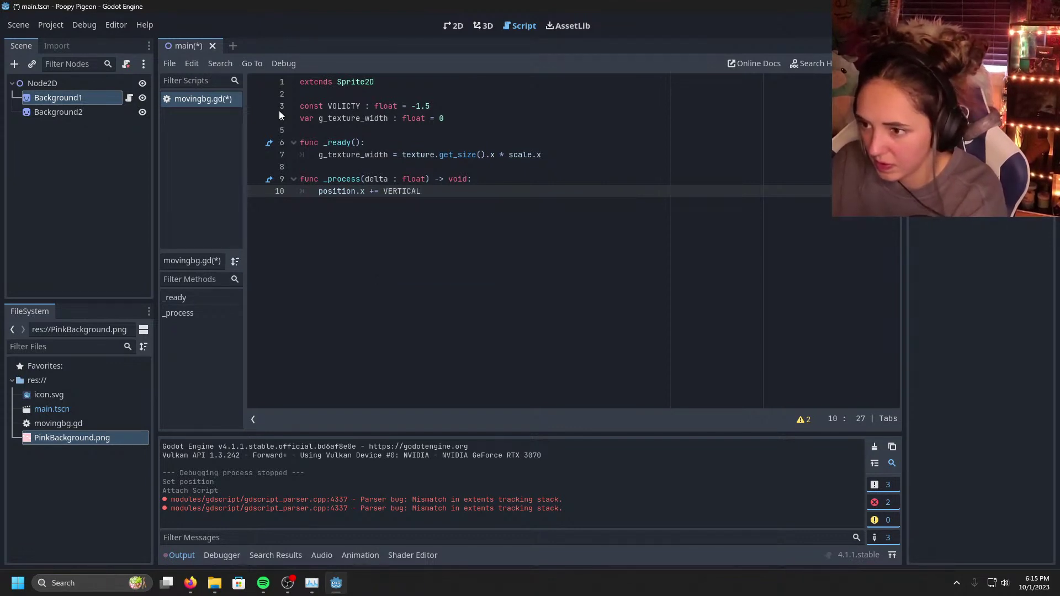
key(BackSpace)
key(BackSpace)
key(BackSpace)
key(BackSpace)
key(BackSpace)
key(BackSpace)
key(BackSpace)
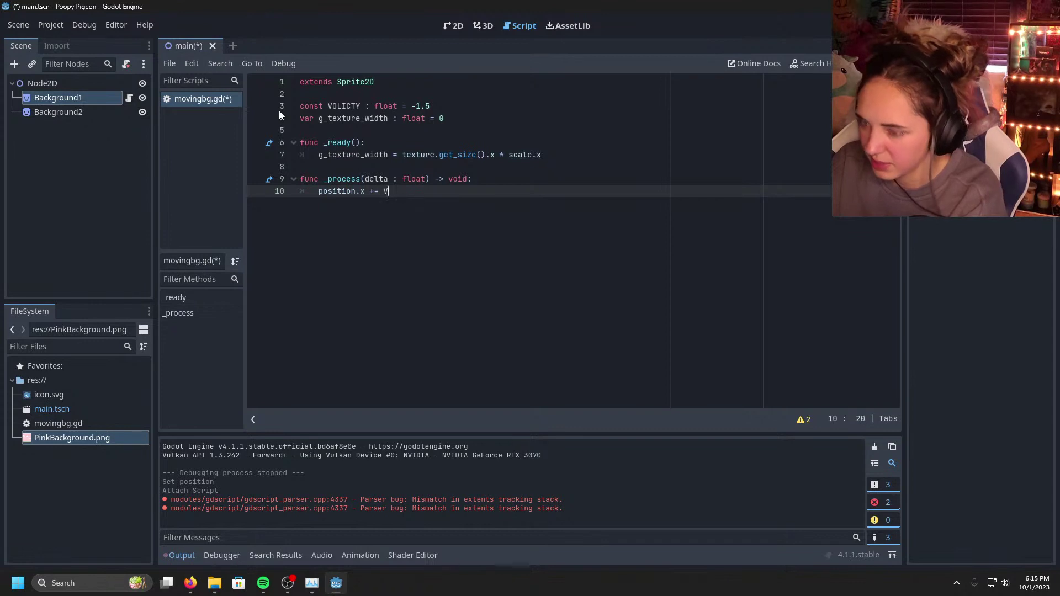
Step: Complete the position.x addition assignment in _process with the VOLICTY constant
text(E)
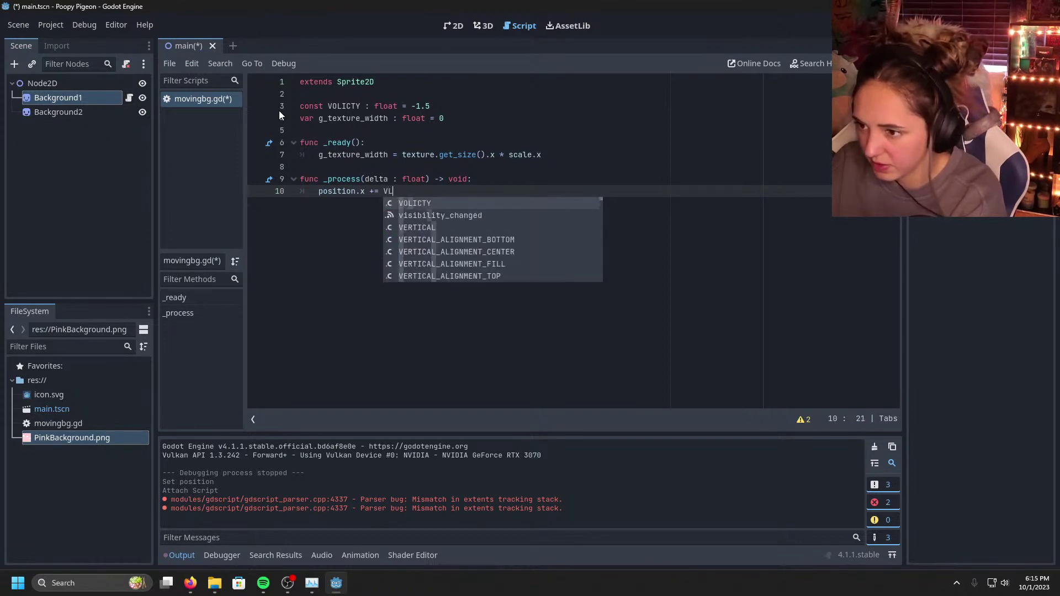
key(BackSpace)
key(Return)
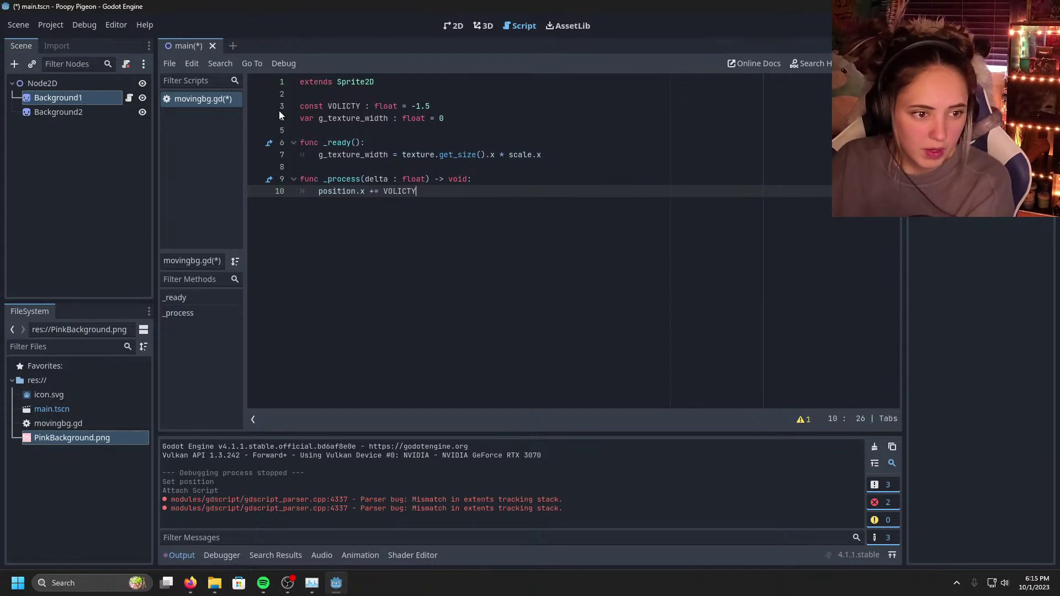
Step: On a new line at the end of the _process body, add a call to _attempt_reposition()
key(Return)
text(_attem)
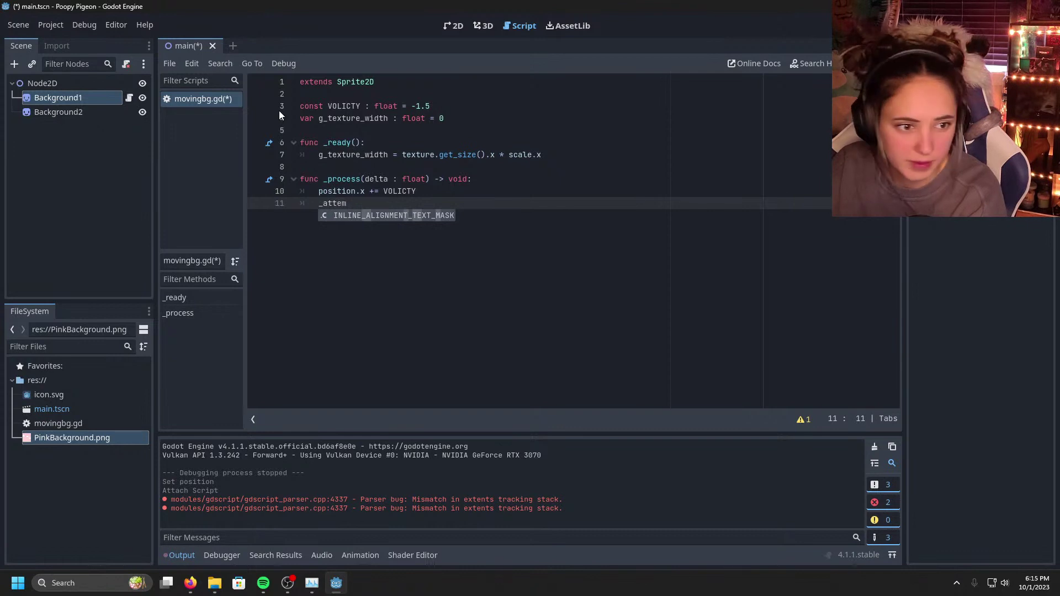
text(pt)
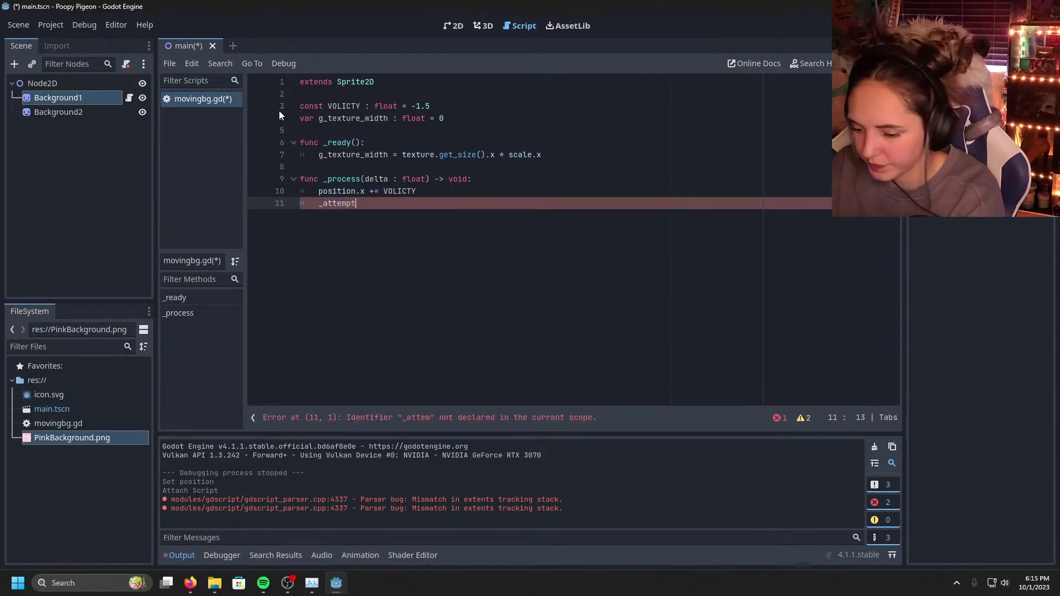
text(_pos)
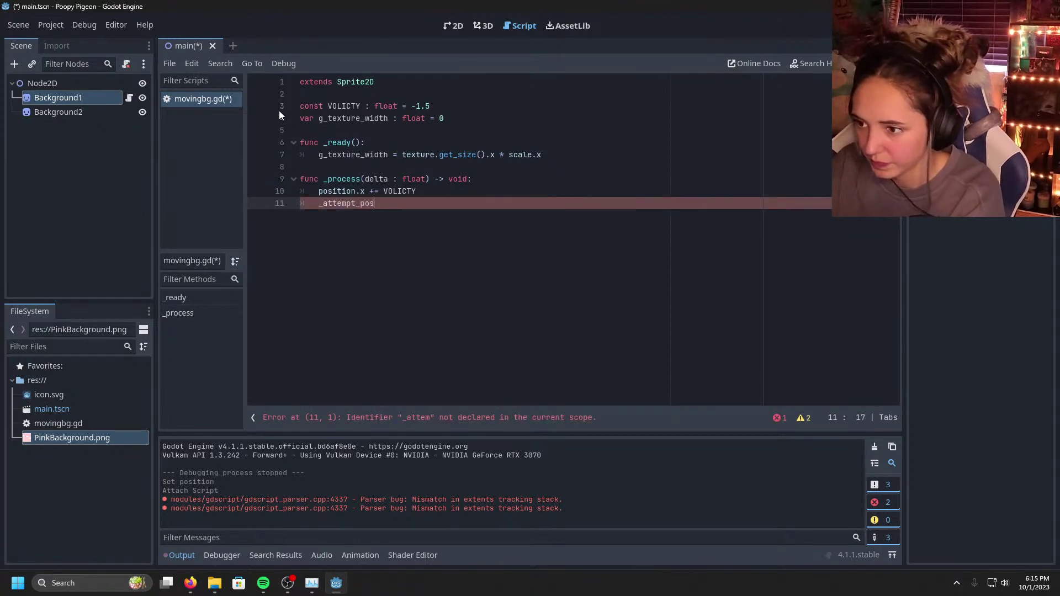
key(BackSpace)
key(BackSpace)
key(BackSpace)
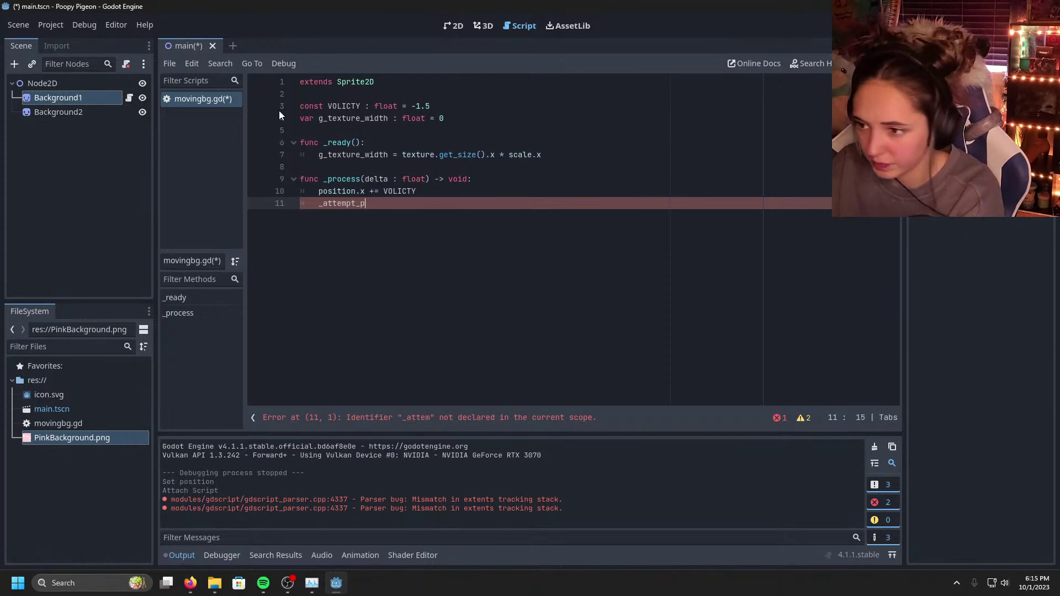
text(repo)
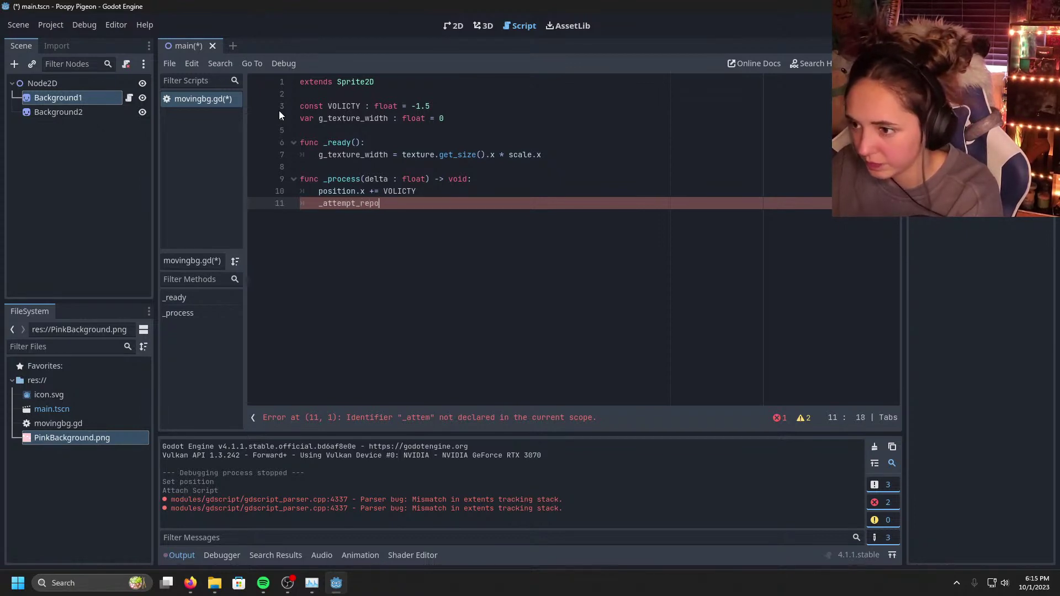
text(sition)
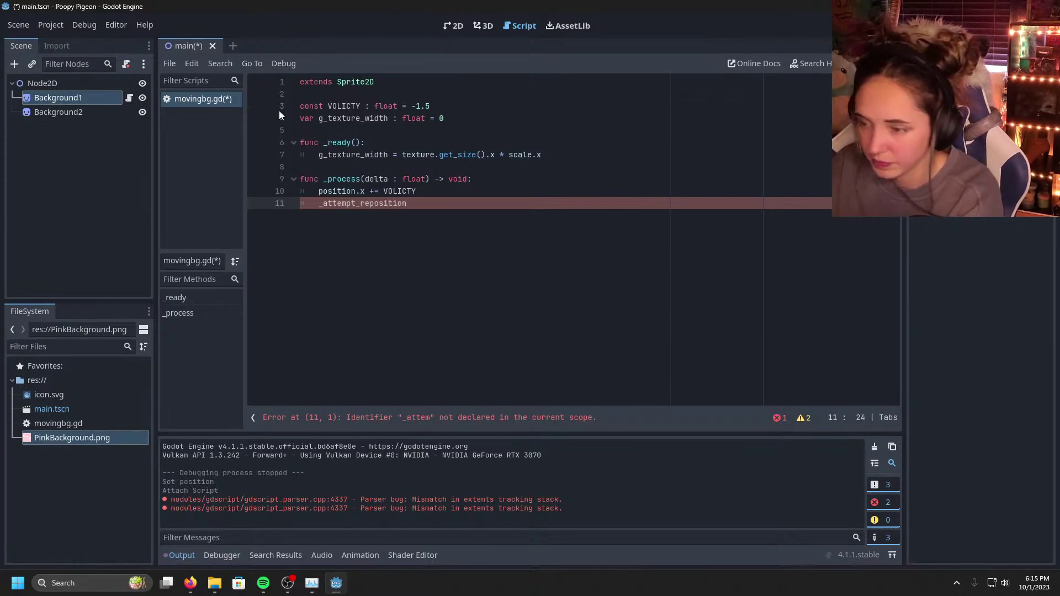
text(())
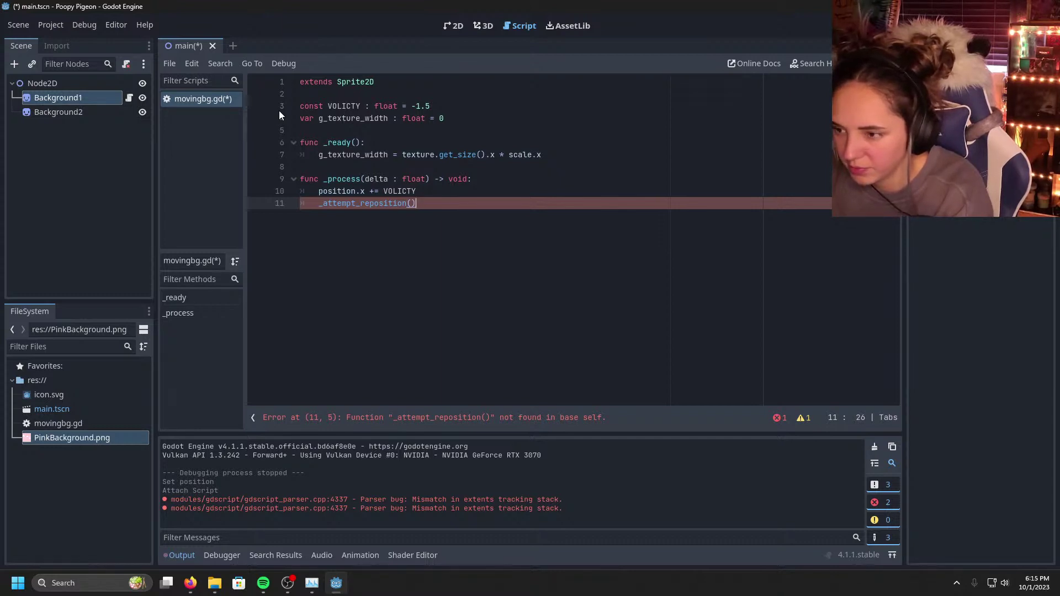
Step: Below _process, declare the _attempt_reposition function without parameters and with a void return type
key(Return)
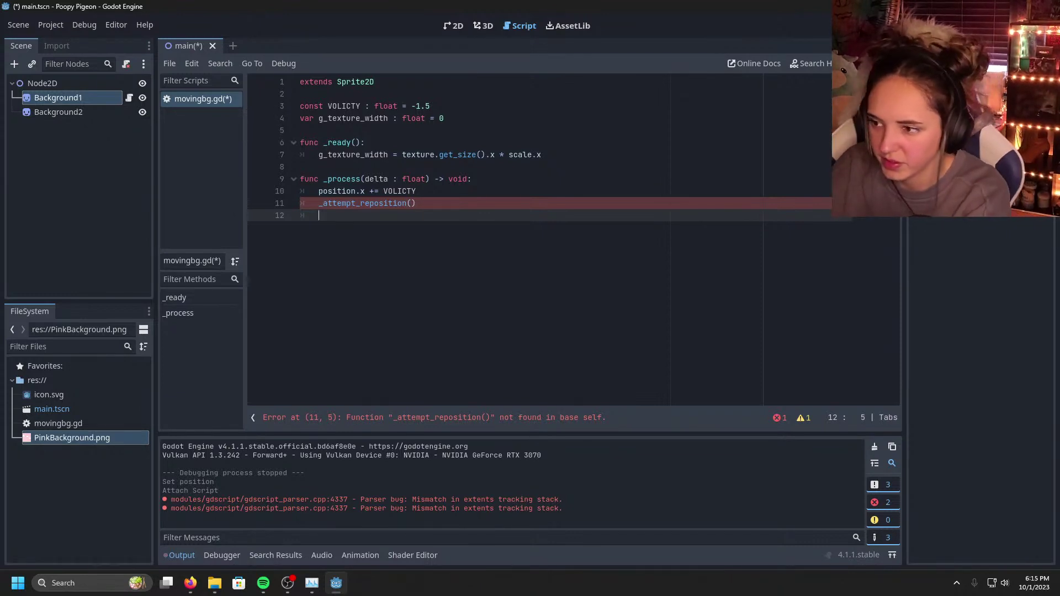
key(Return)
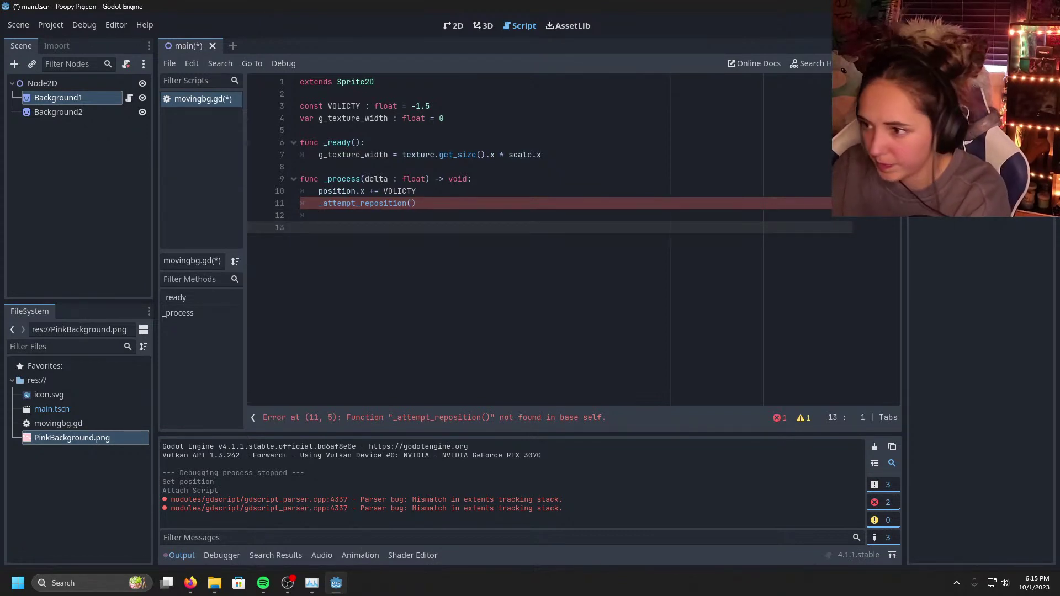
text(func )
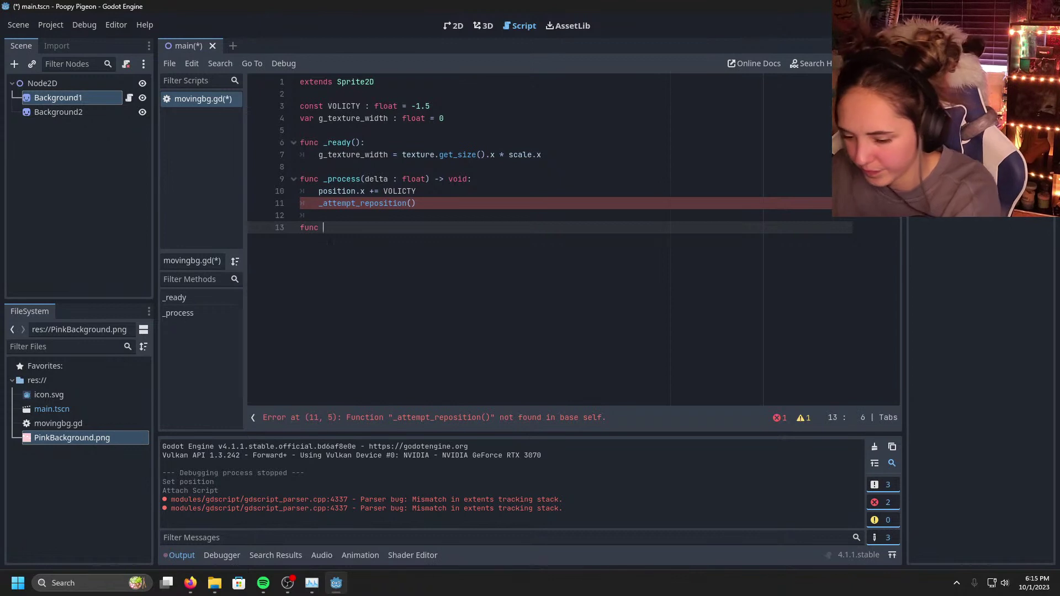
text(_att)
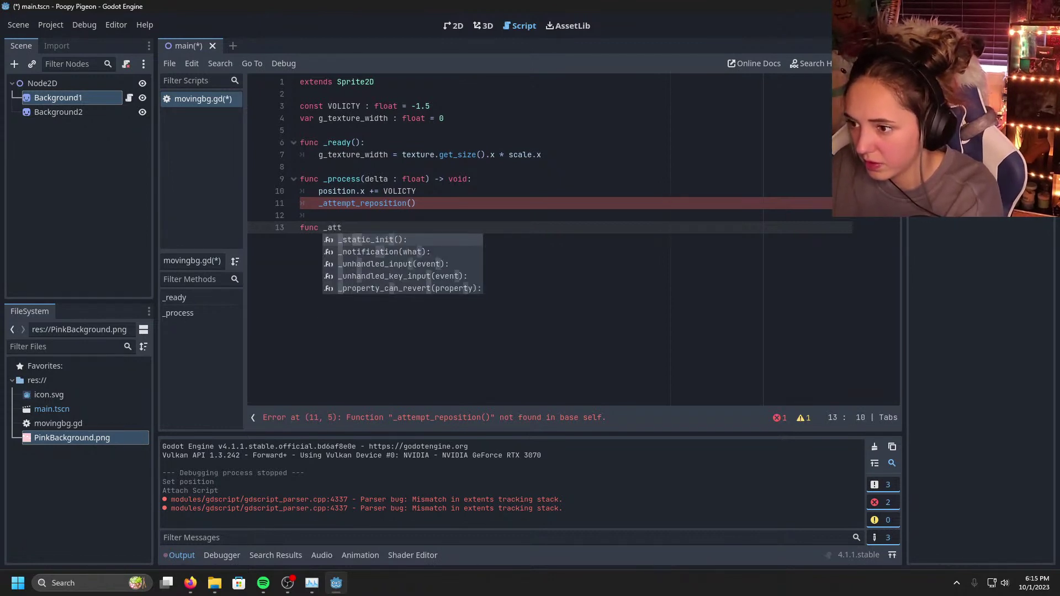
text(empt)
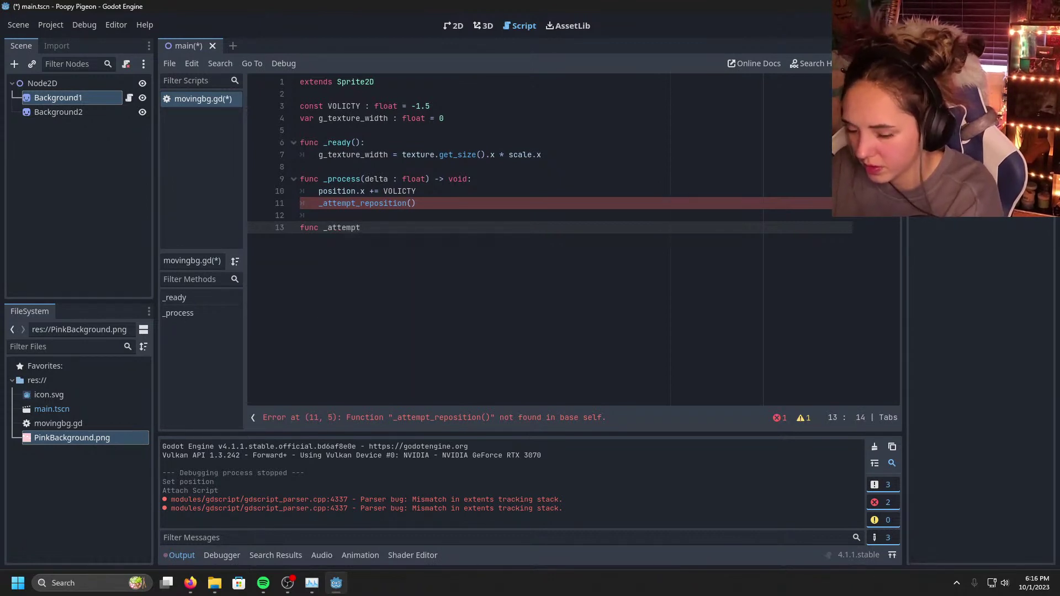
text(_reposition)
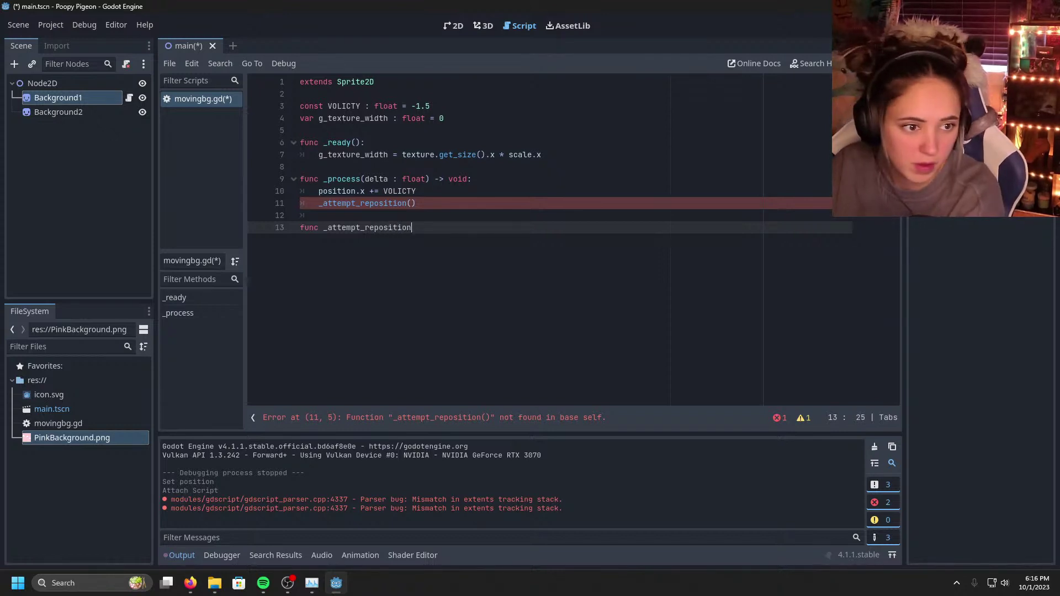
text(() -)
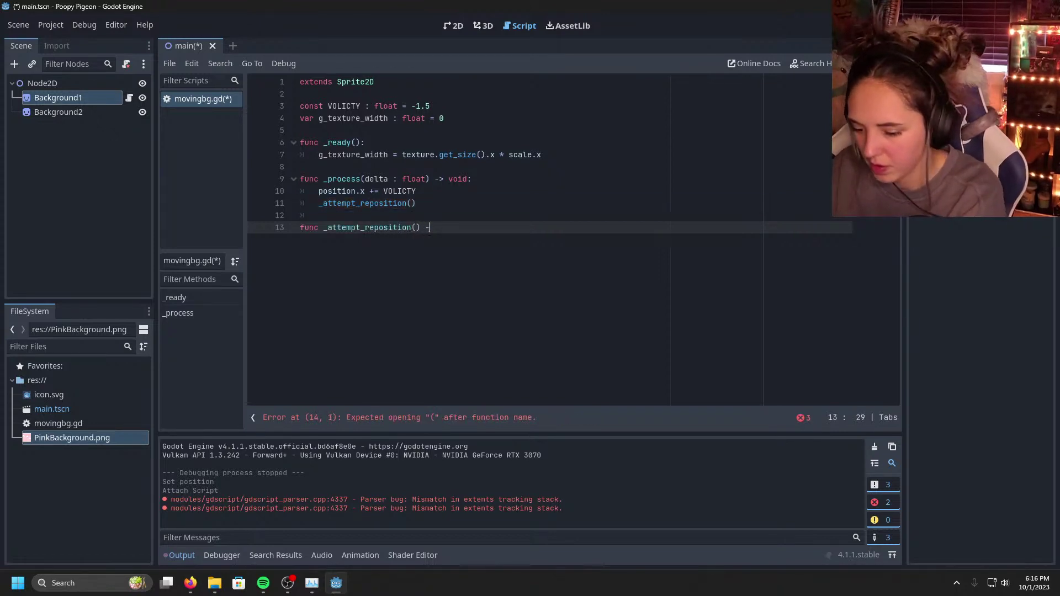
text(> void:)
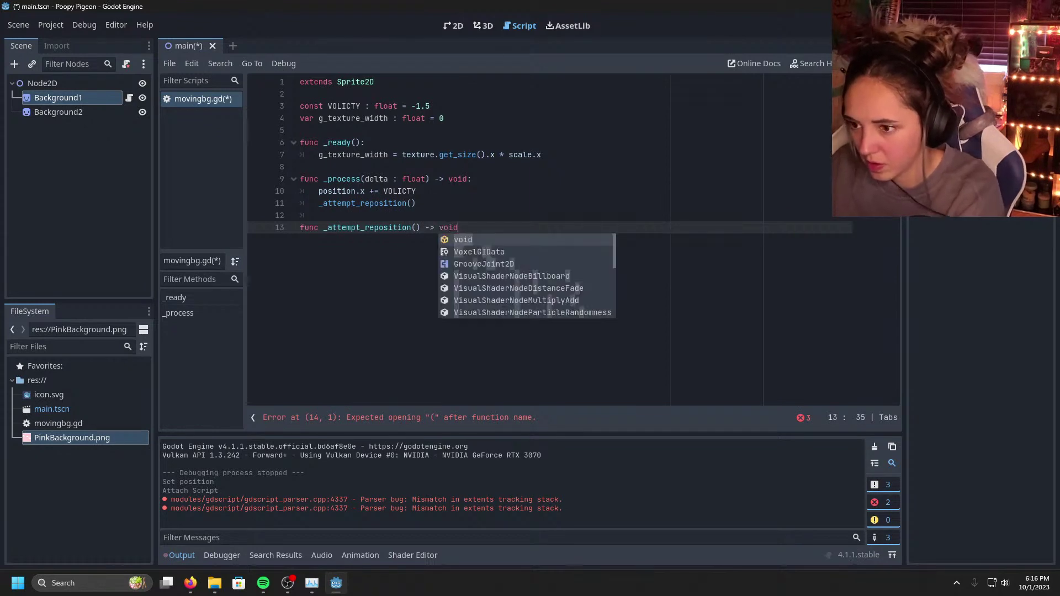
key(Return)
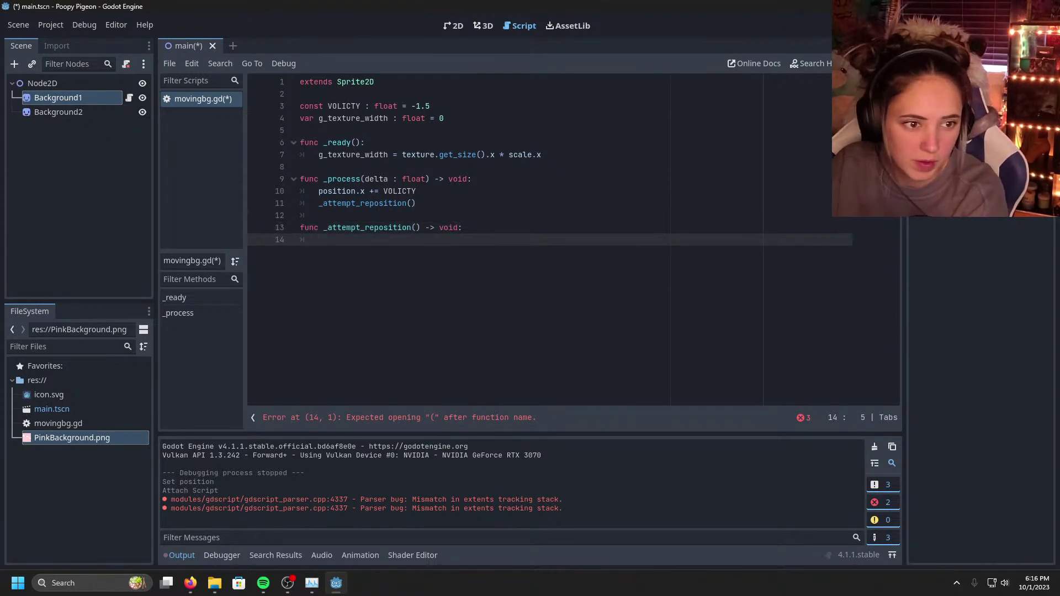
Step: In the _attempt_reposition body, add an if condition checking that position.x is less than -g_texture_width
text(if position)
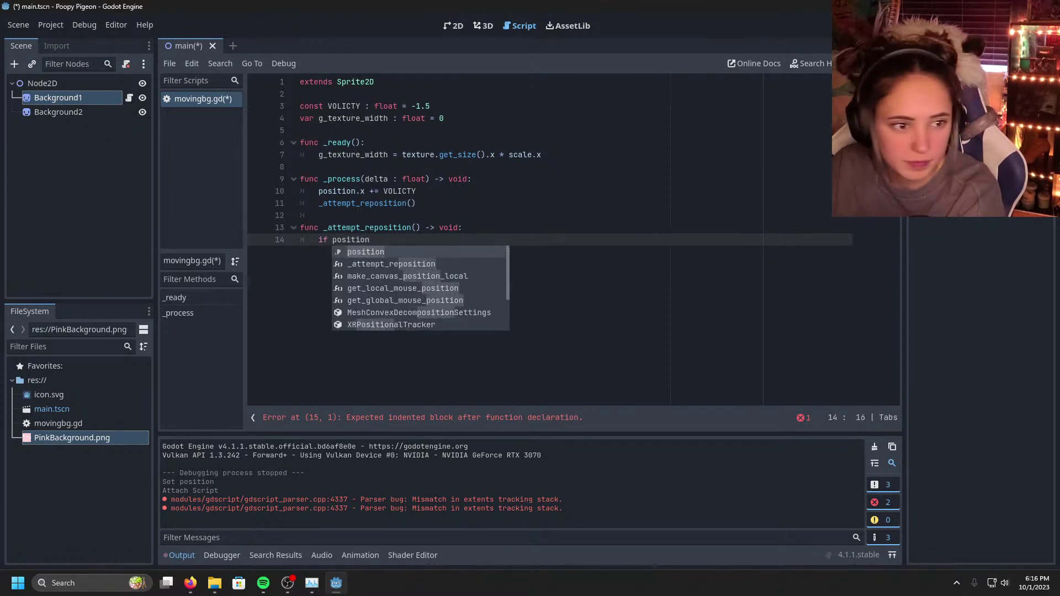
text(.x)
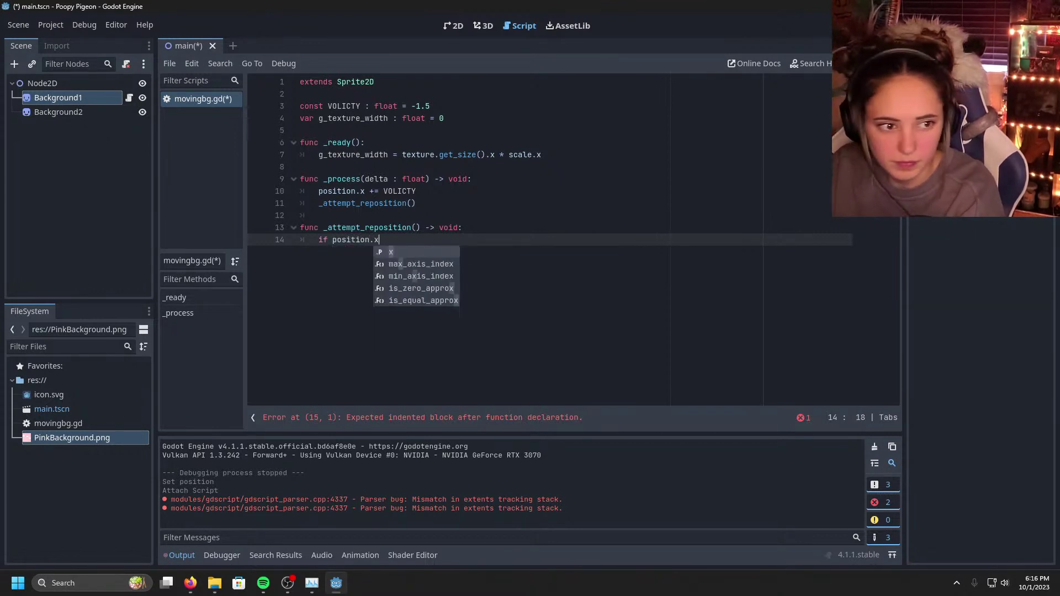
text( <)
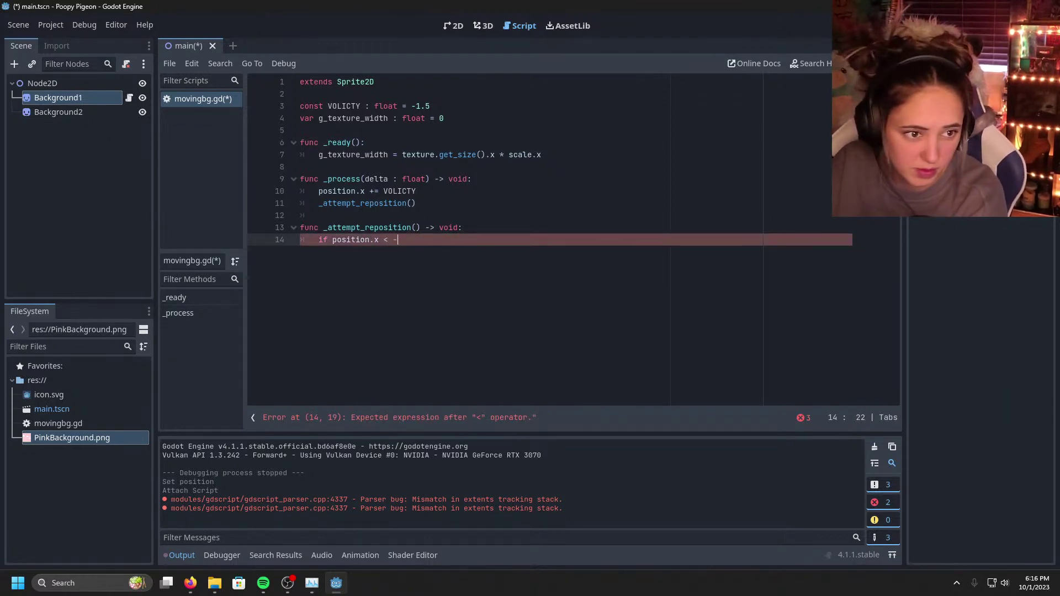
text(-g_texture_width)
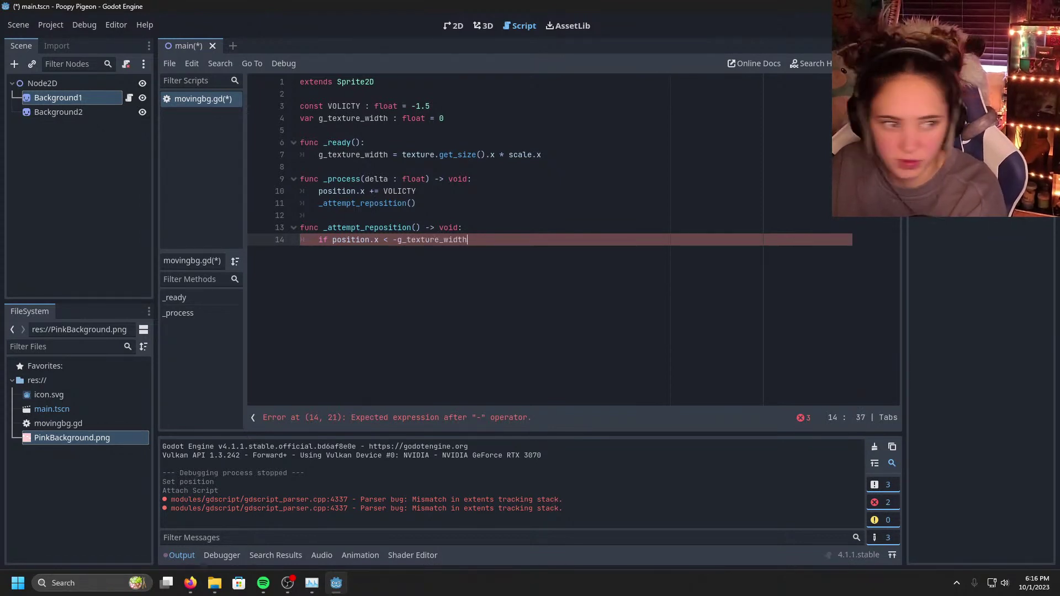
text(:)
key(Return)
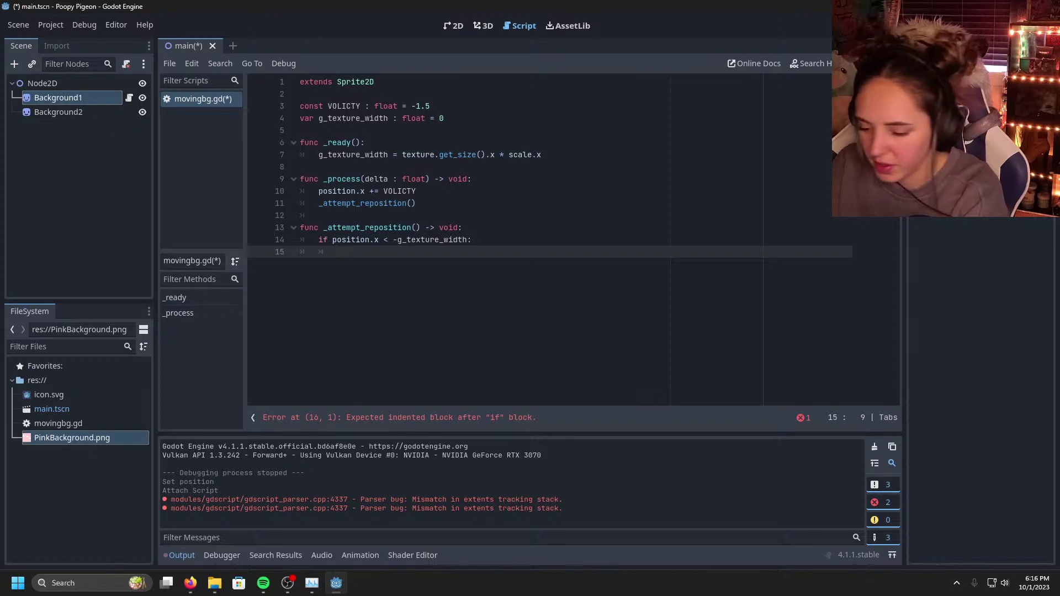
Step: Inside the if block, increase position.x by 2 * g_texture_width using the += operator
text(poi)
text(sition)
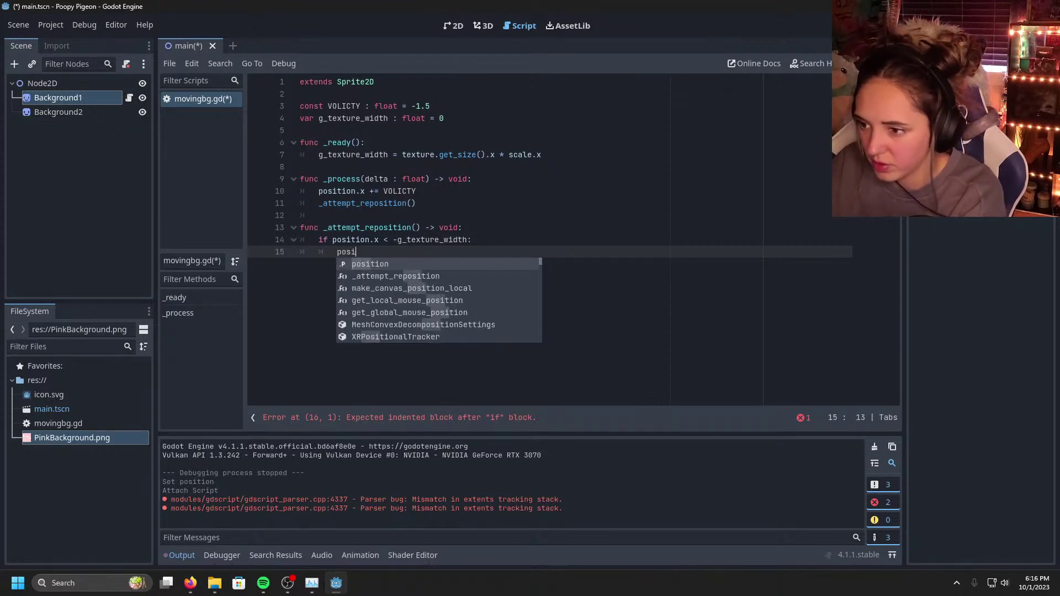
key(Return)
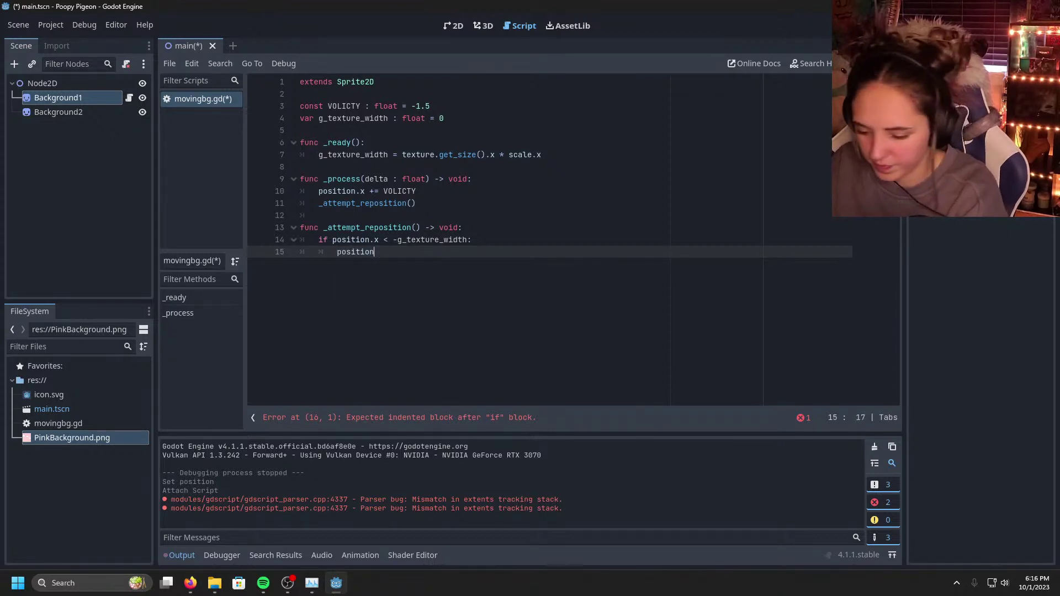
text(.c)
key(BackSpace)
text(x )
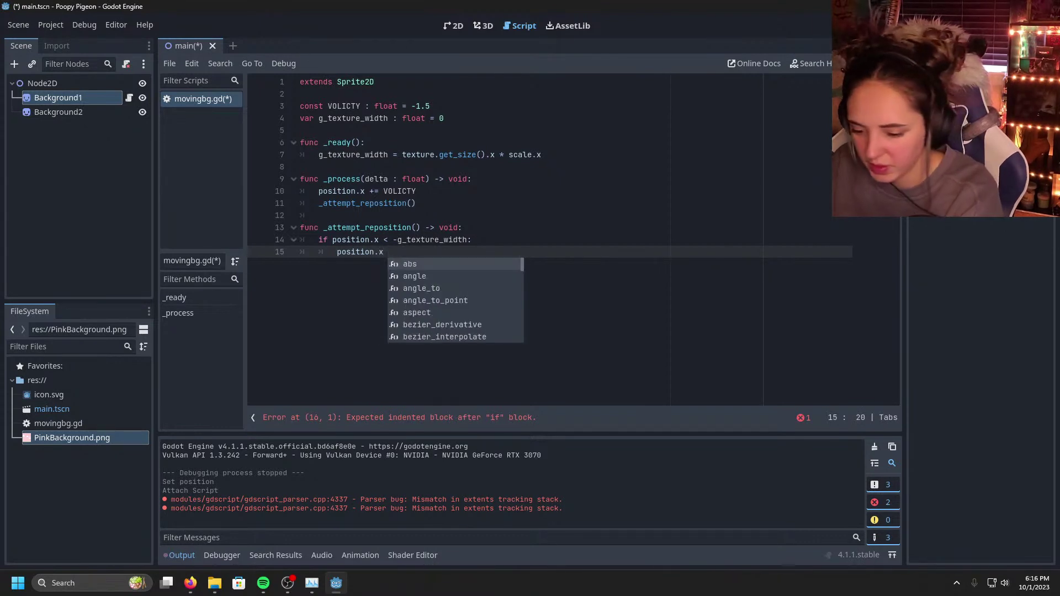
text(+= 2)
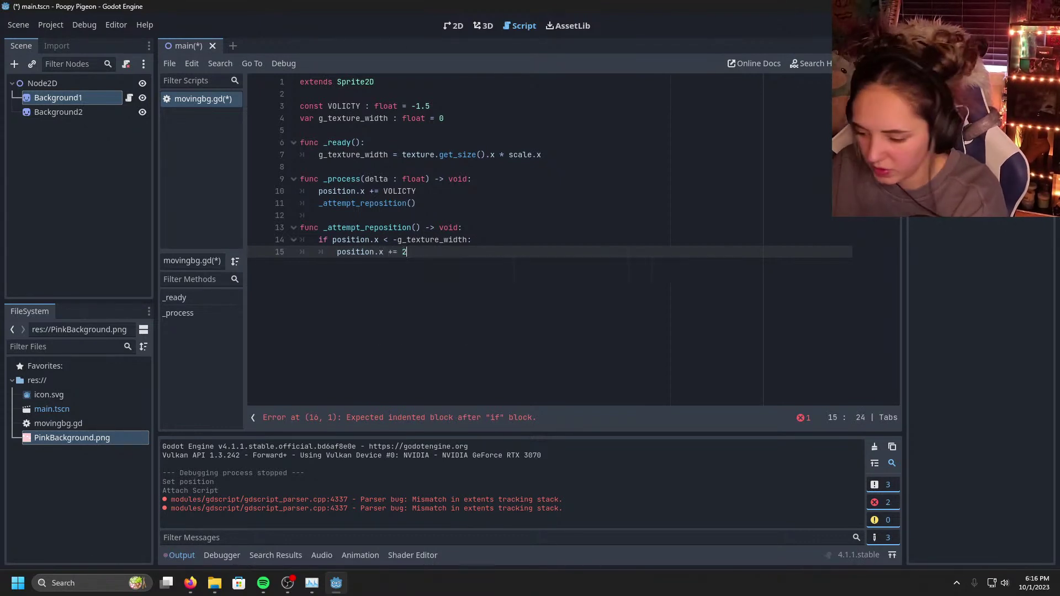
text( * )
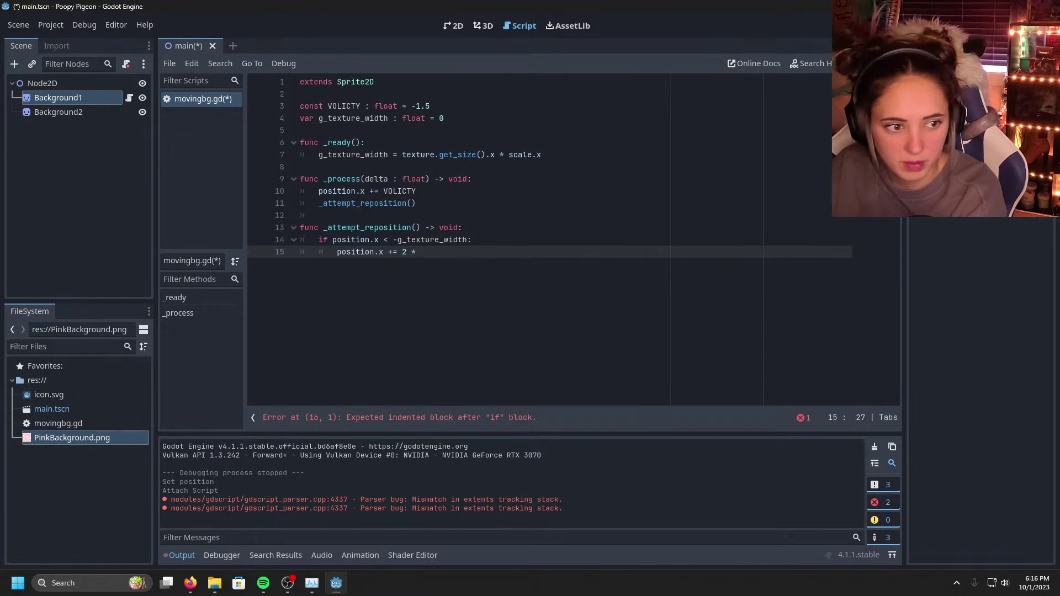
text(g_)
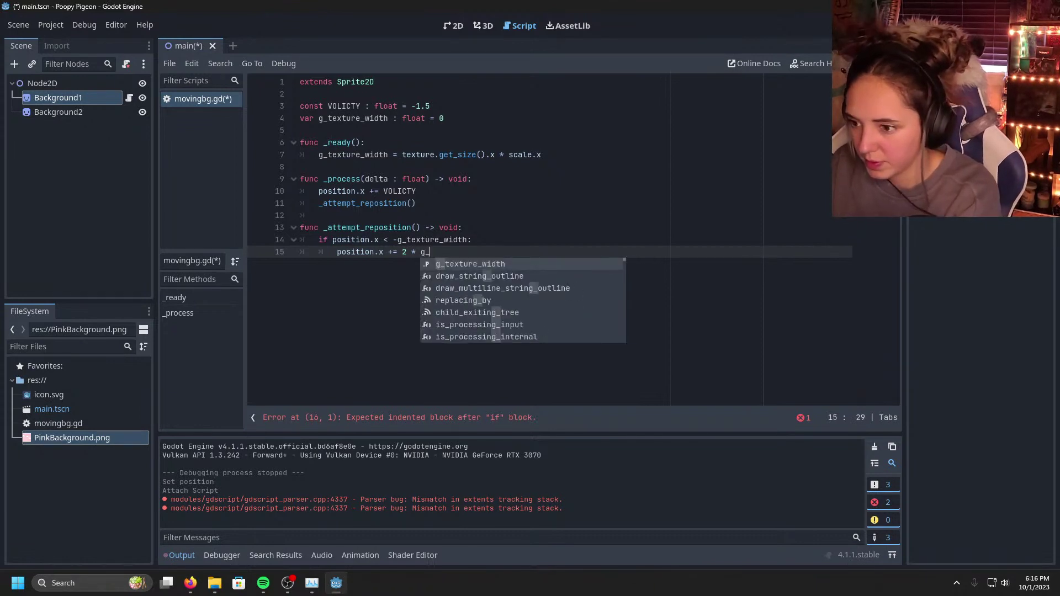
key(Return)
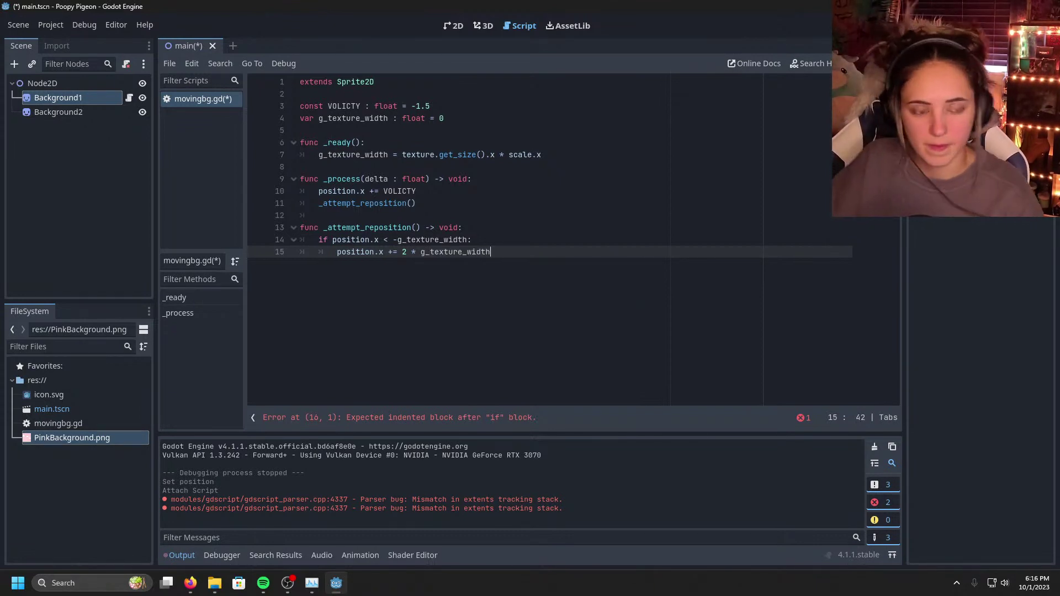
Step: Save the scene with its script and clear the output log
key(ctrl+s)
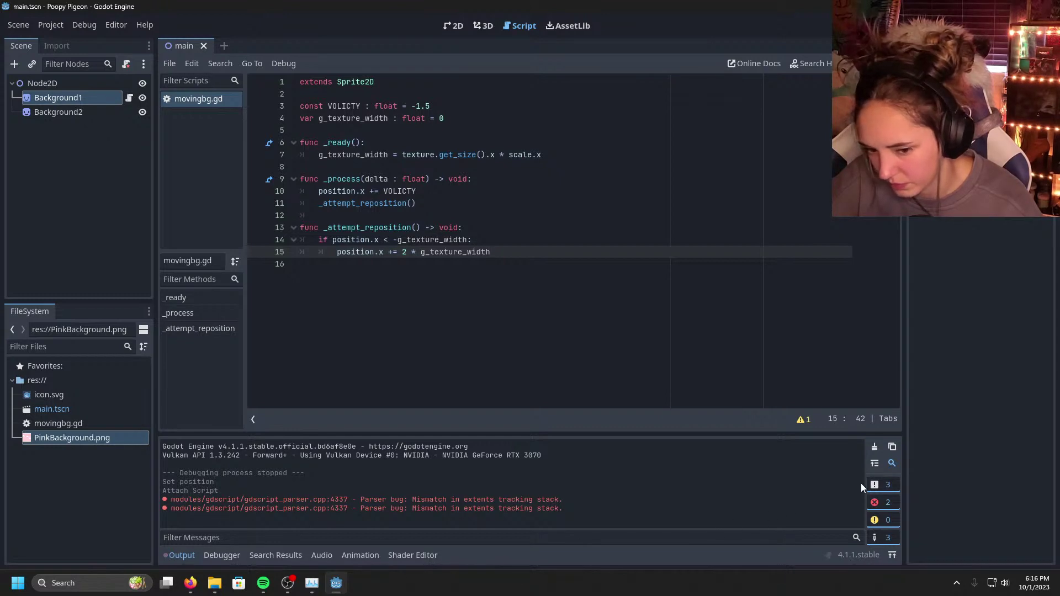
click(876, 447)
click(590, 263)
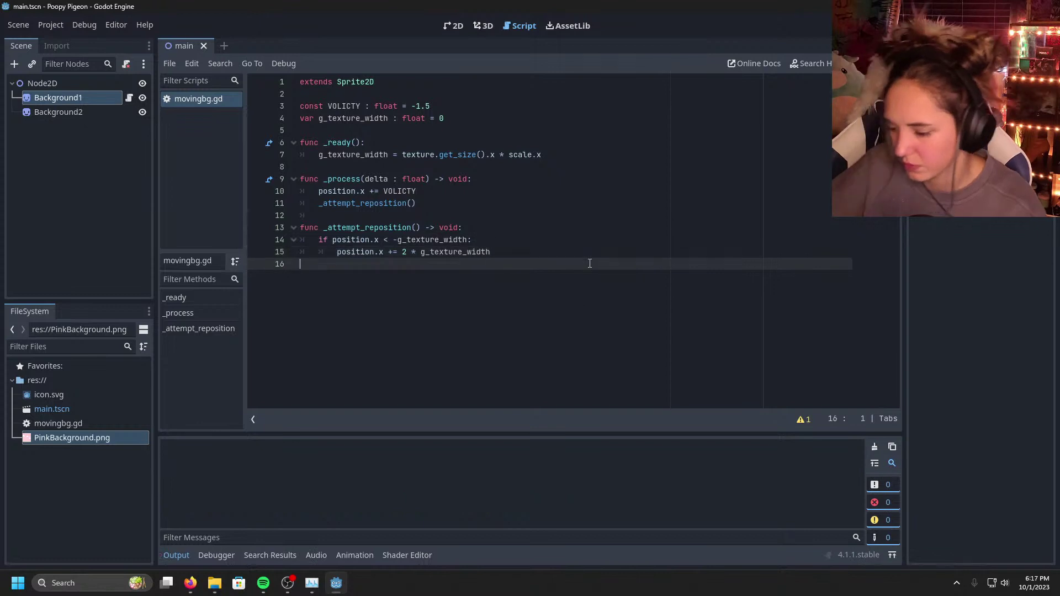
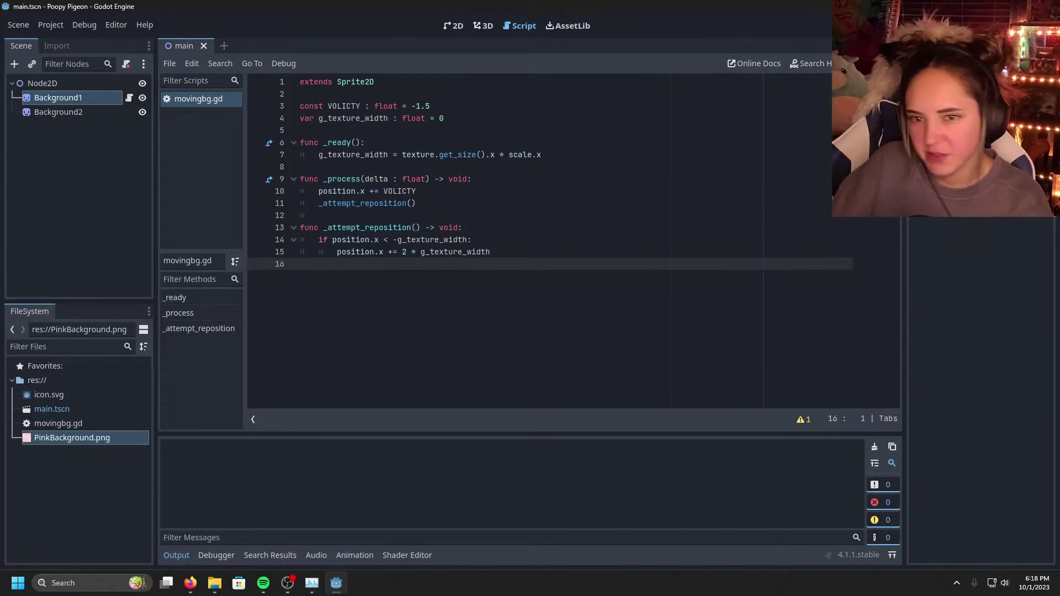
Step: Run the project to check the background scrolling, stop it, and select the Background2 node
key(F5)
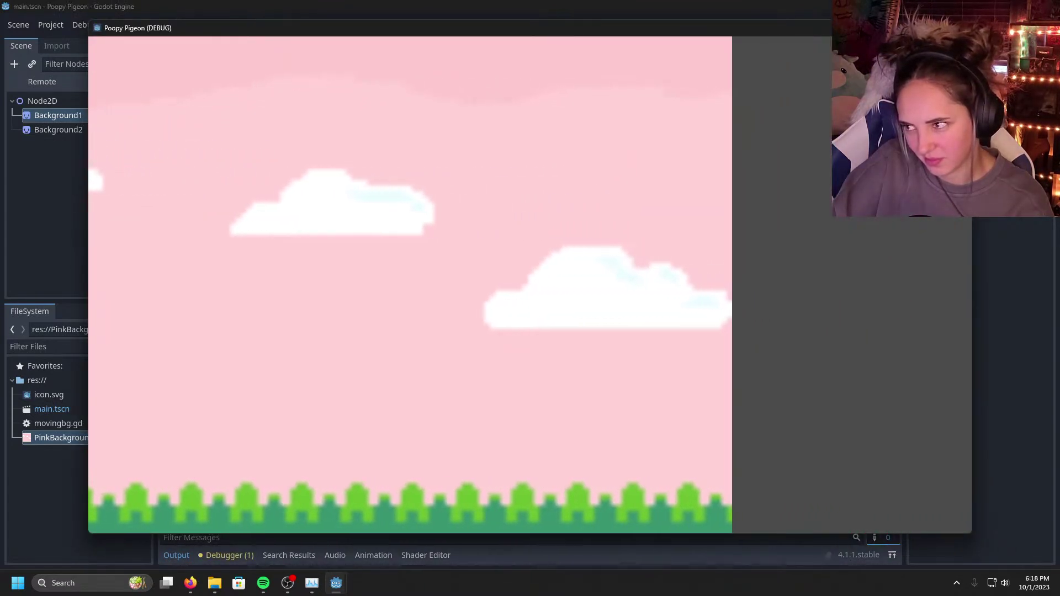
key(F8)
click(83, 130)
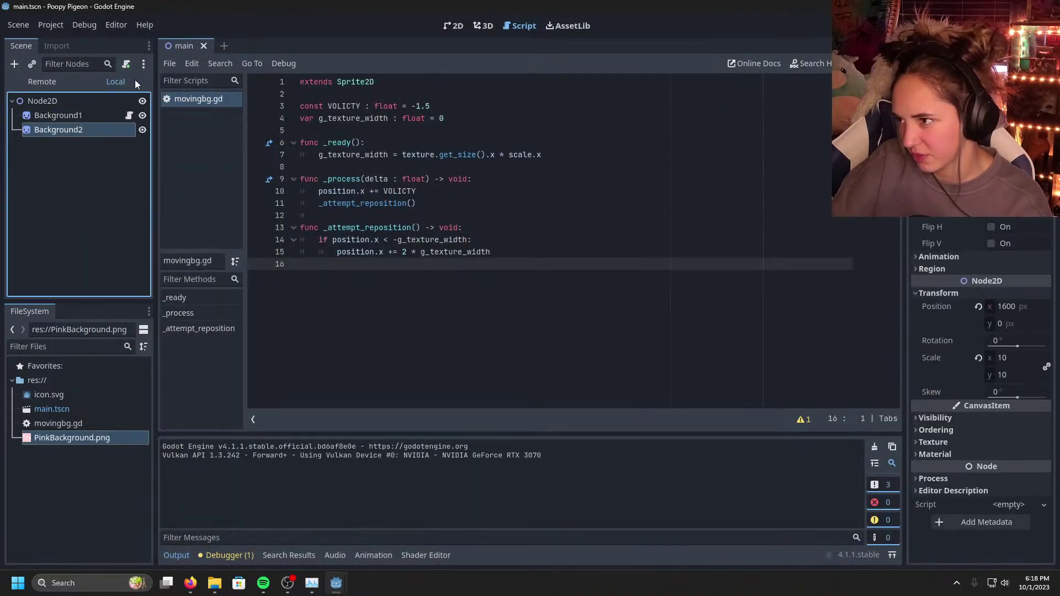
right_click(107, 125)
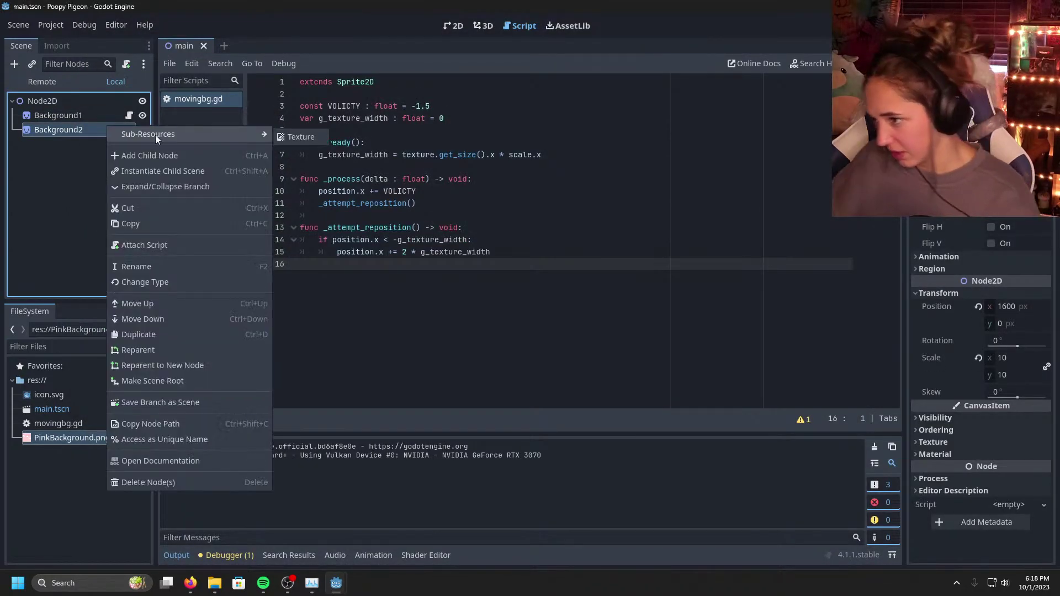
click(151, 246)
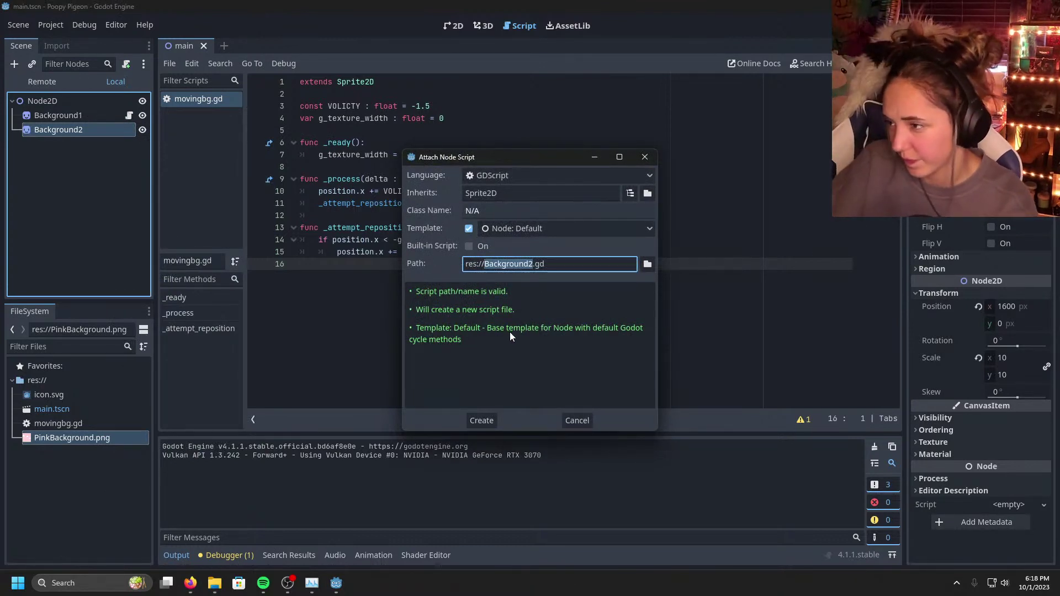
click(644, 156)
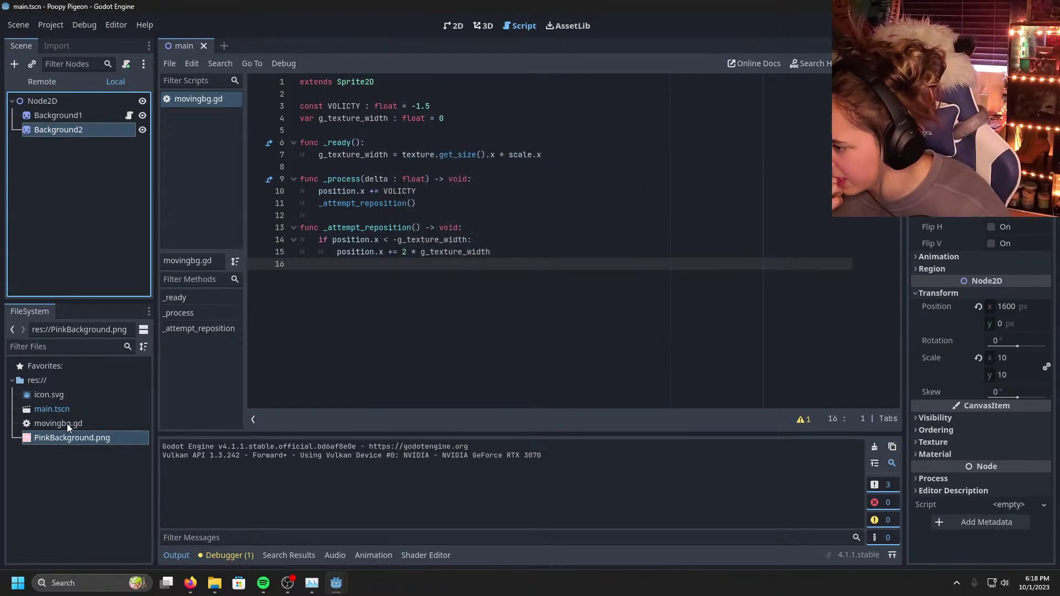
Step: Attach the existing movingbg.gd script to Background2, run the project to test the scrolling, and stop it
drag(68, 422, 124, 132)
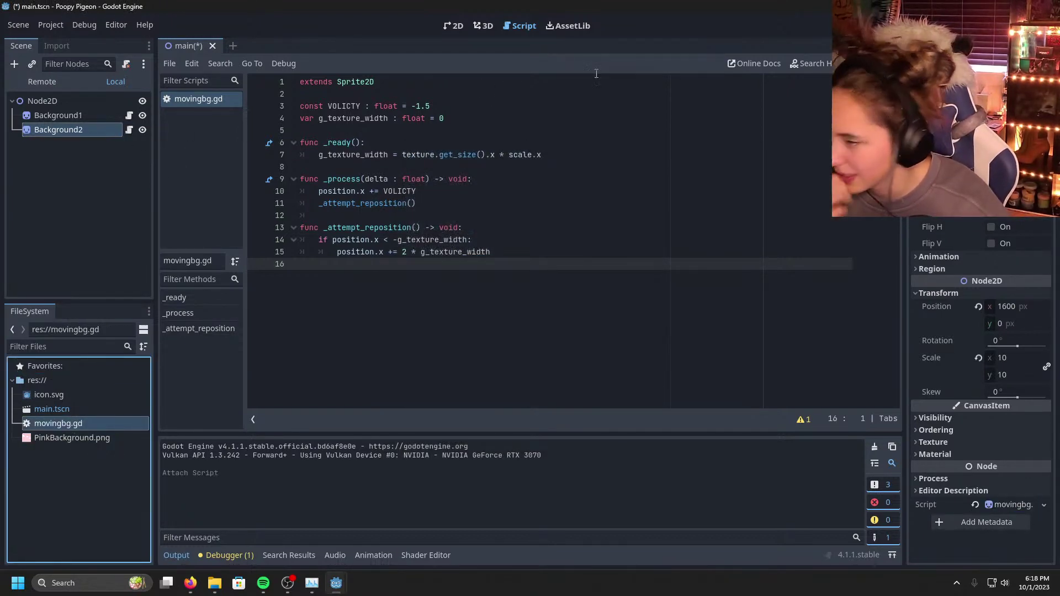
key(F5)
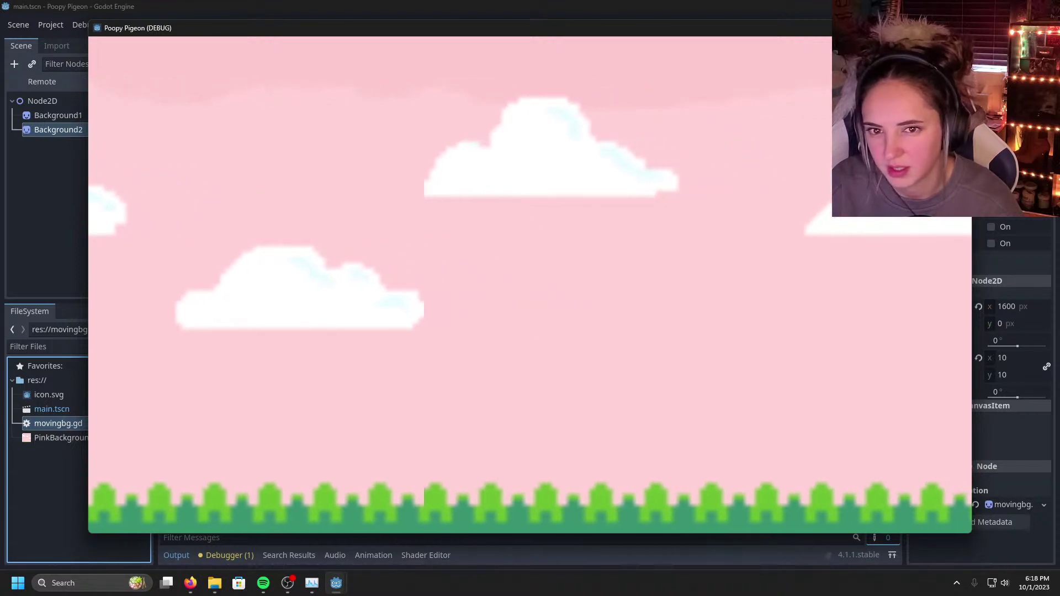
click(959, 27)
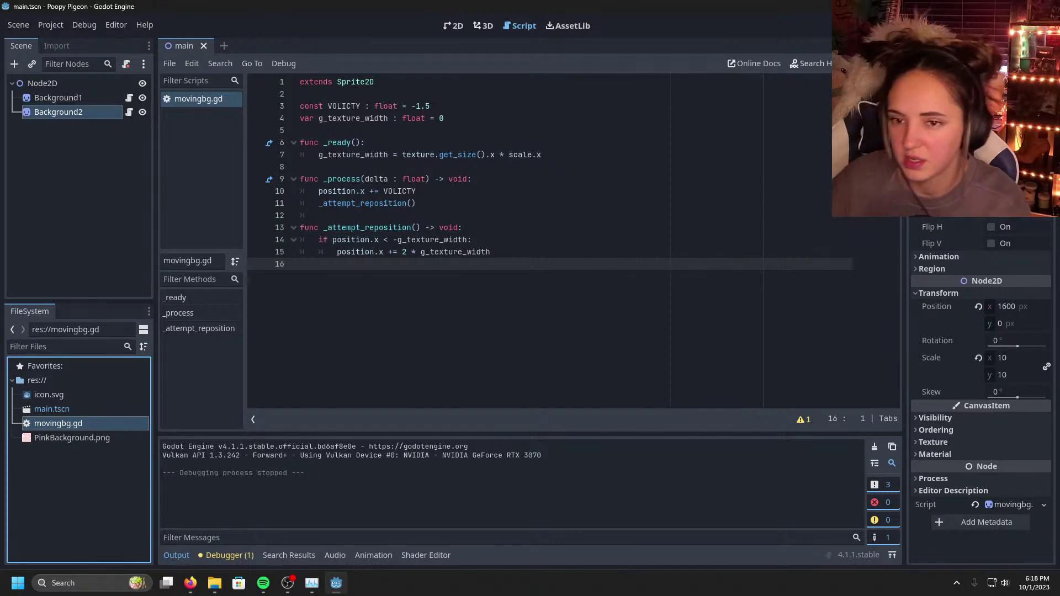
Step: Examine in the 2D view how the two background sprites line up at their shared edge
key(ctrl+shift+F11)
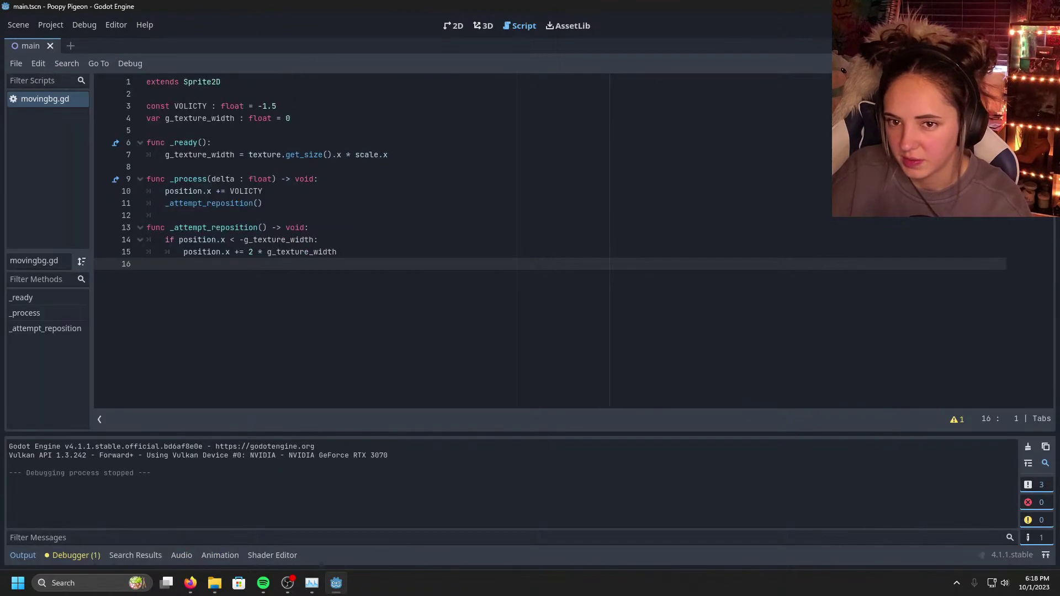
key(ctrl+shift+F11)
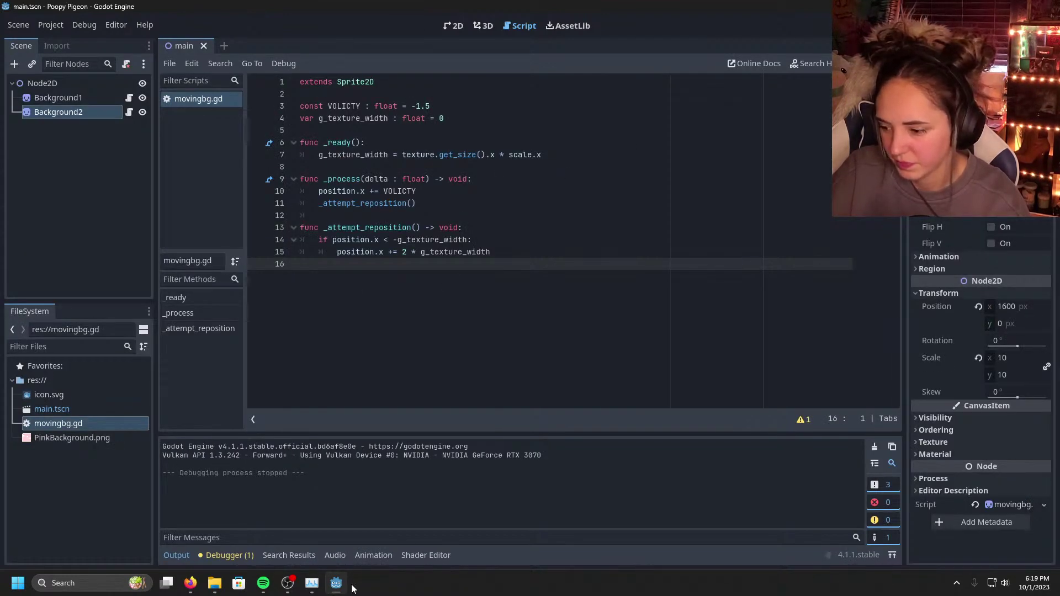
click(891, 63)
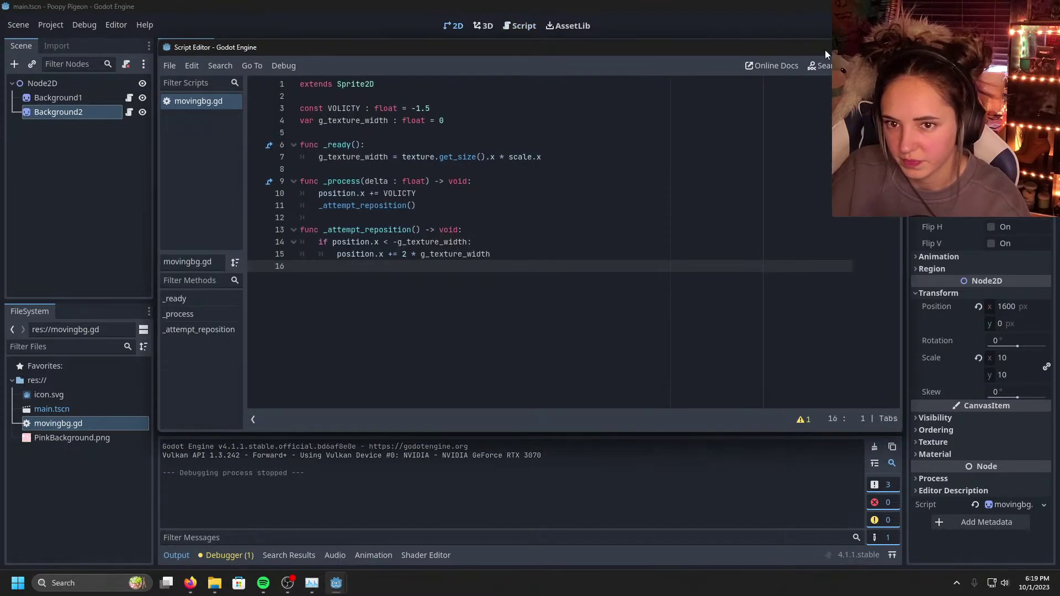
scroll(522, 275, down, 1)
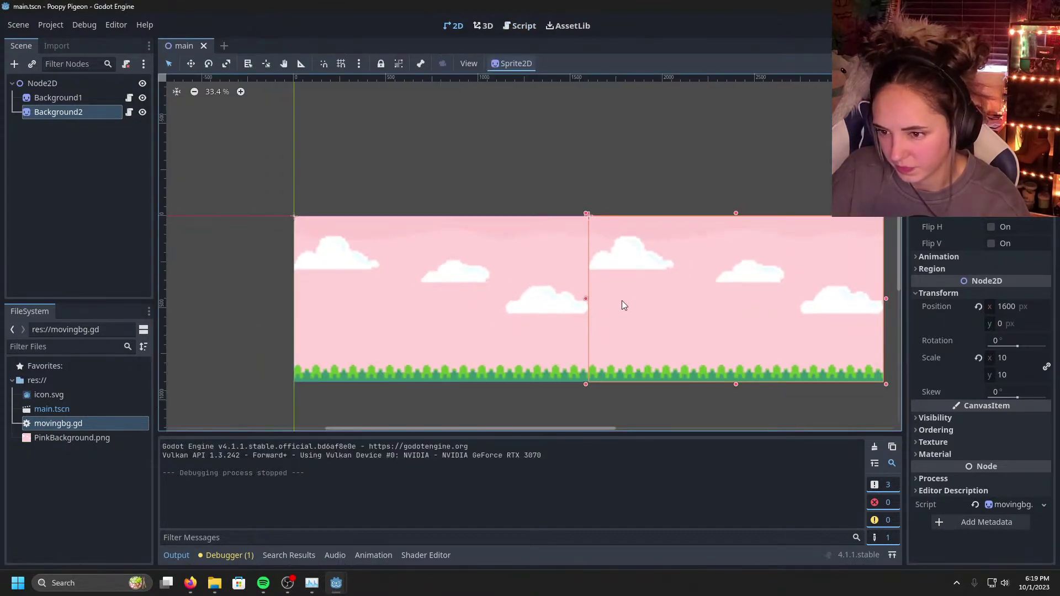
scroll(622, 302, up, 1)
scroll(628, 316, up, 2)
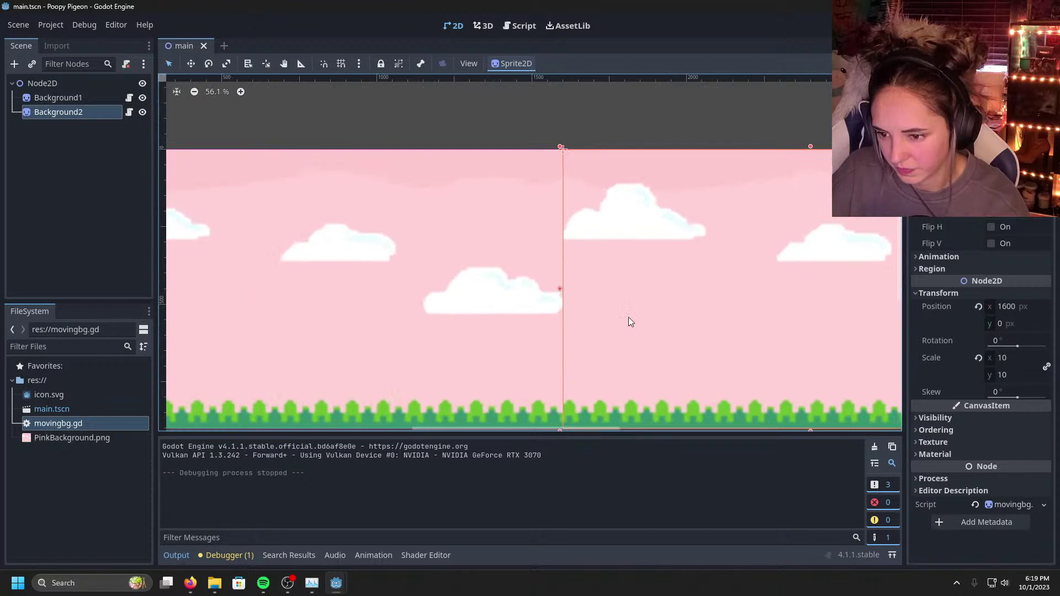
scroll(628, 318, up, 1)
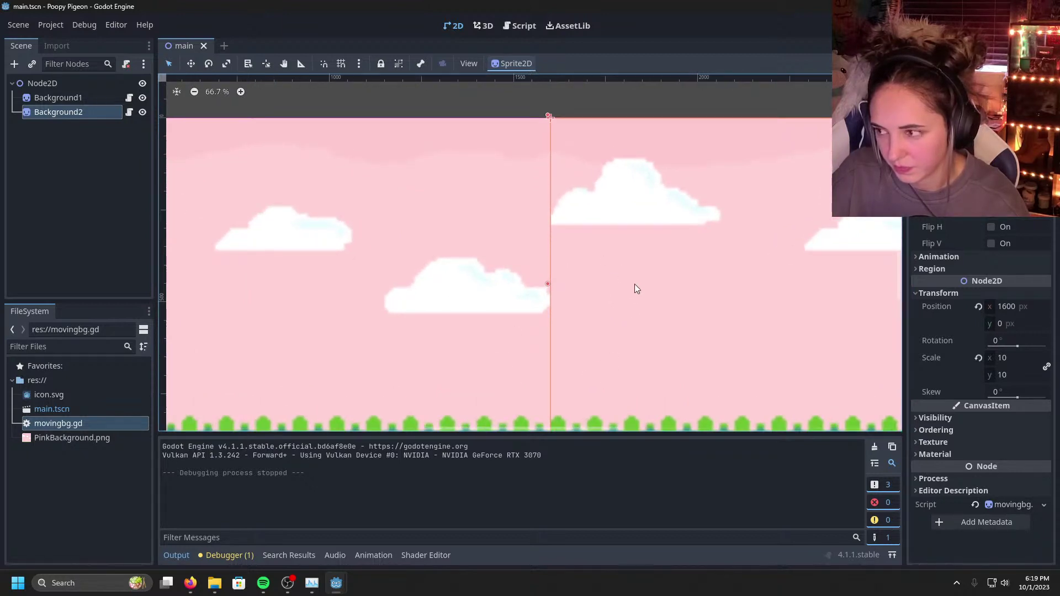
scroll(613, 310, down, 2)
scroll(617, 321, down, 1)
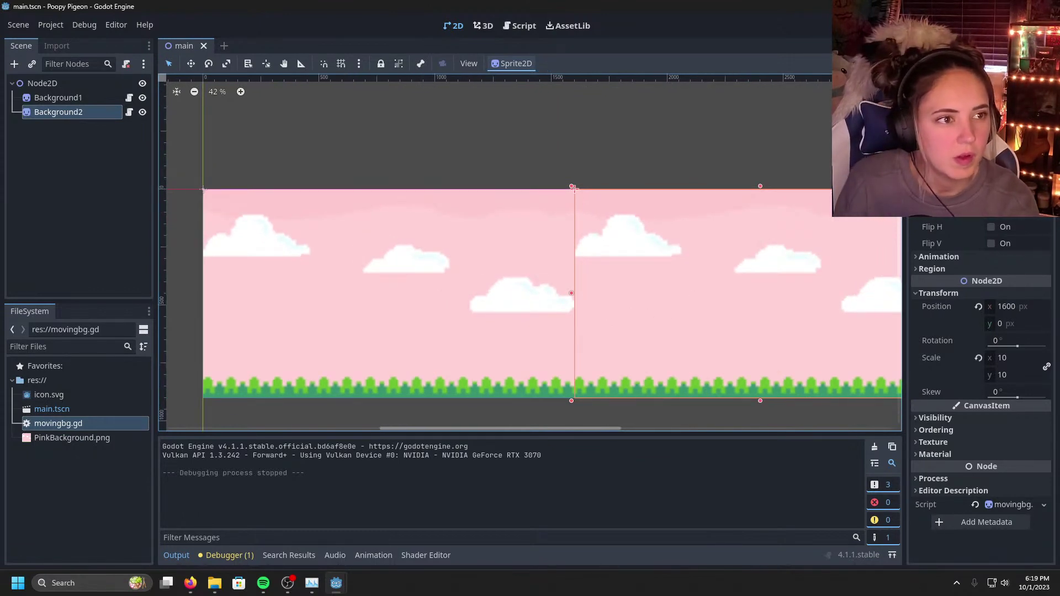
Step: Switch to Firefox and go back through the Part 1 scrolling background tutorial up to its title and author line
drag(1059, 177, 583, 2)
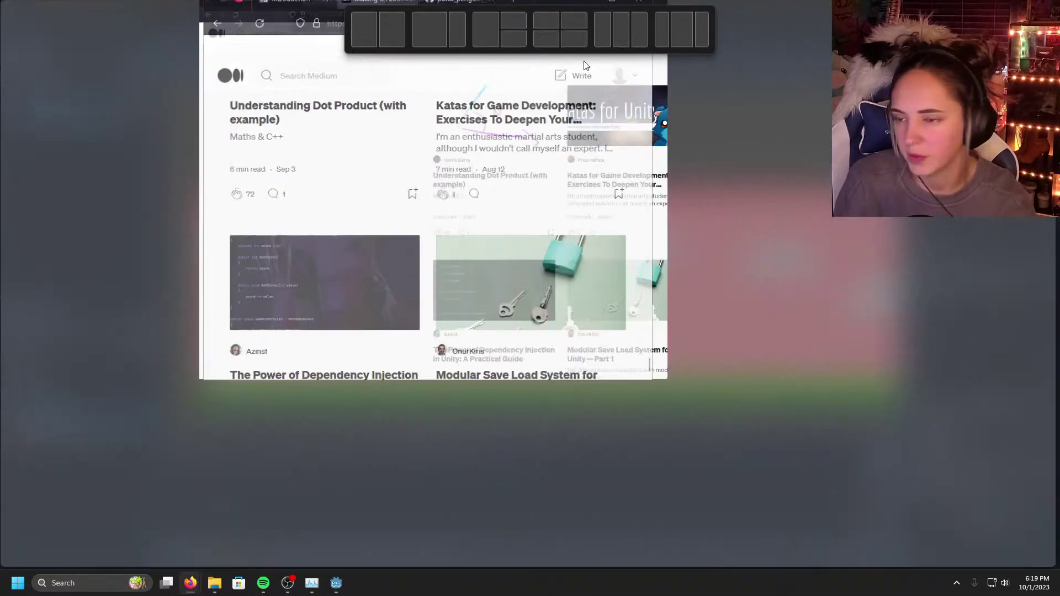
scroll(720, 427, up, 8)
scroll(720, 436, up, 10)
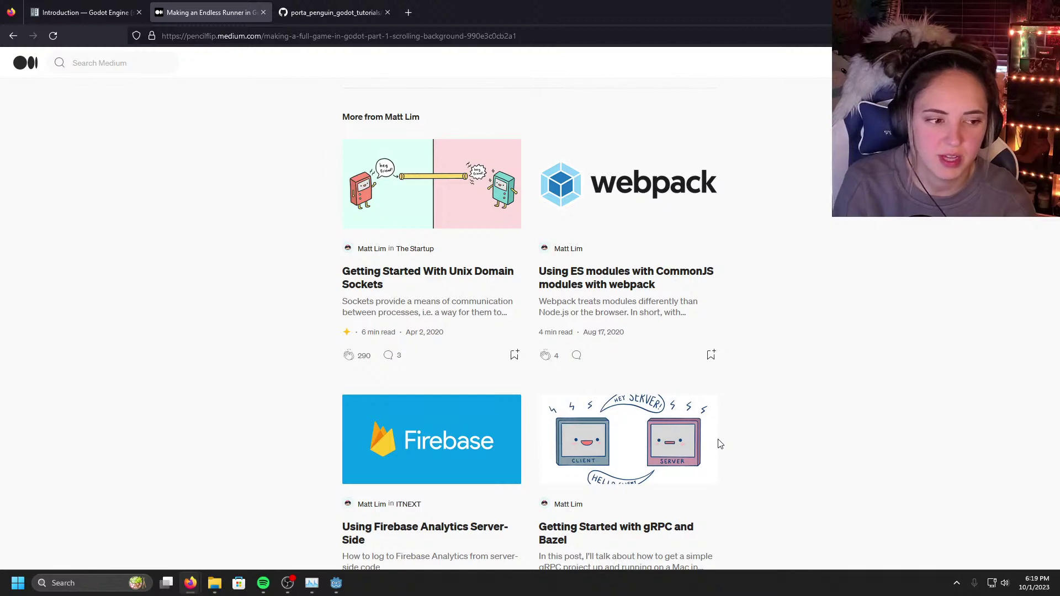
scroll(720, 444, up, 6)
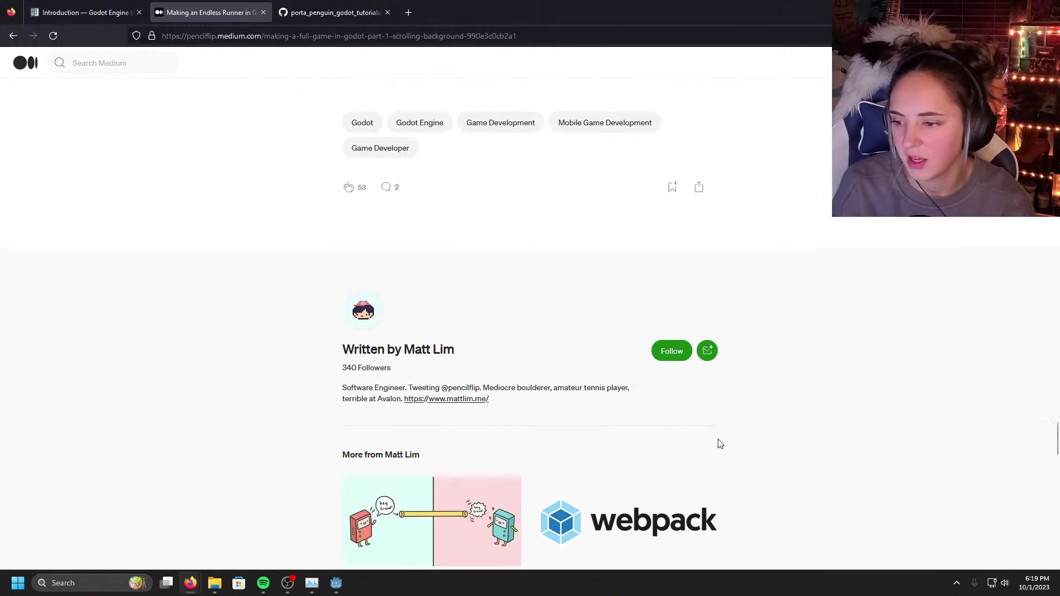
scroll(721, 444, up, 4)
scroll(721, 445, up, 9)
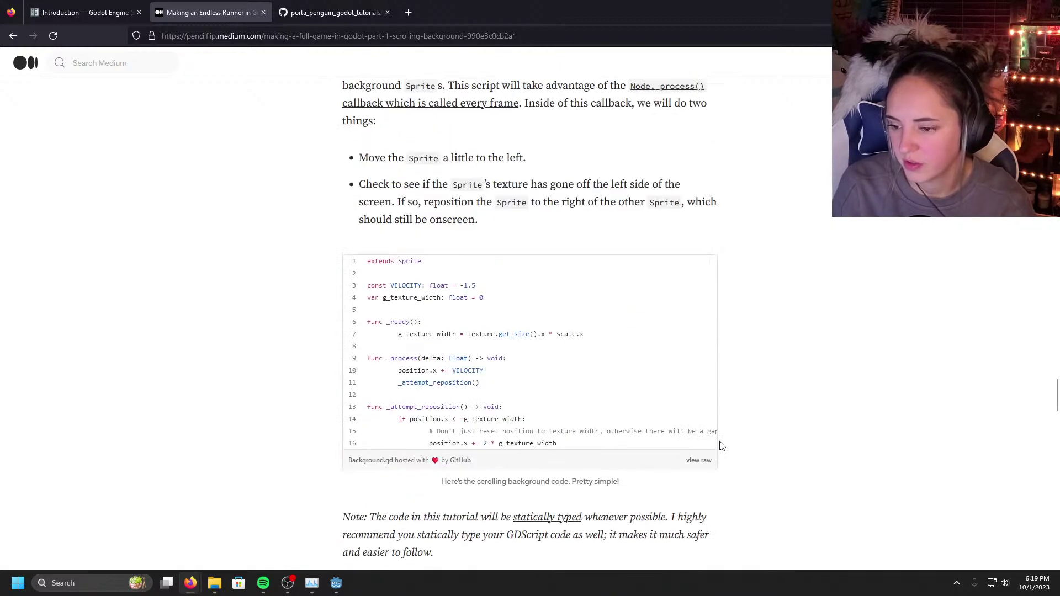
scroll(720, 445, up, 14)
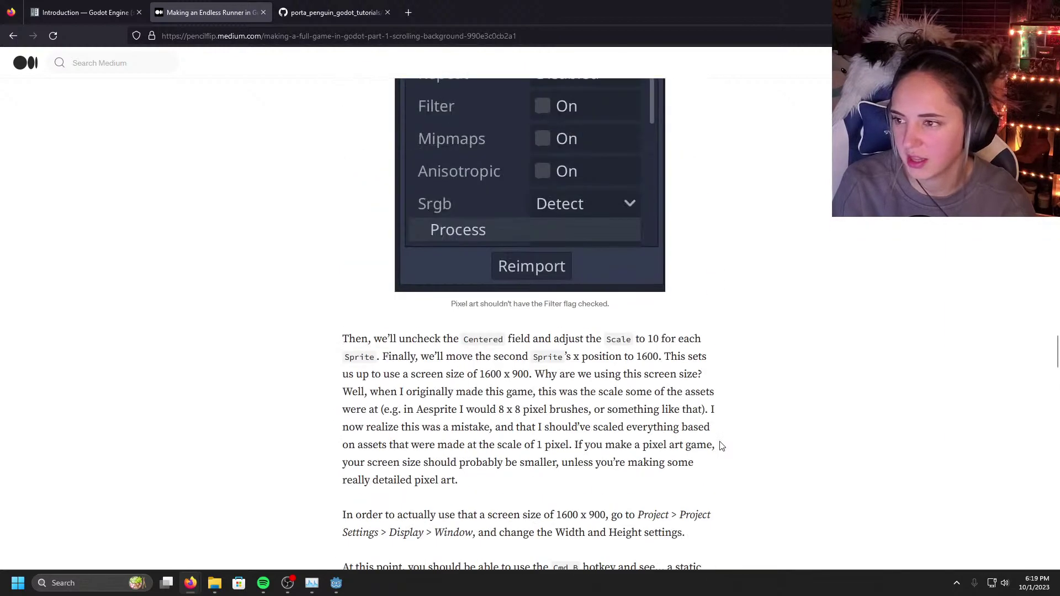
scroll(724, 449, up, 20)
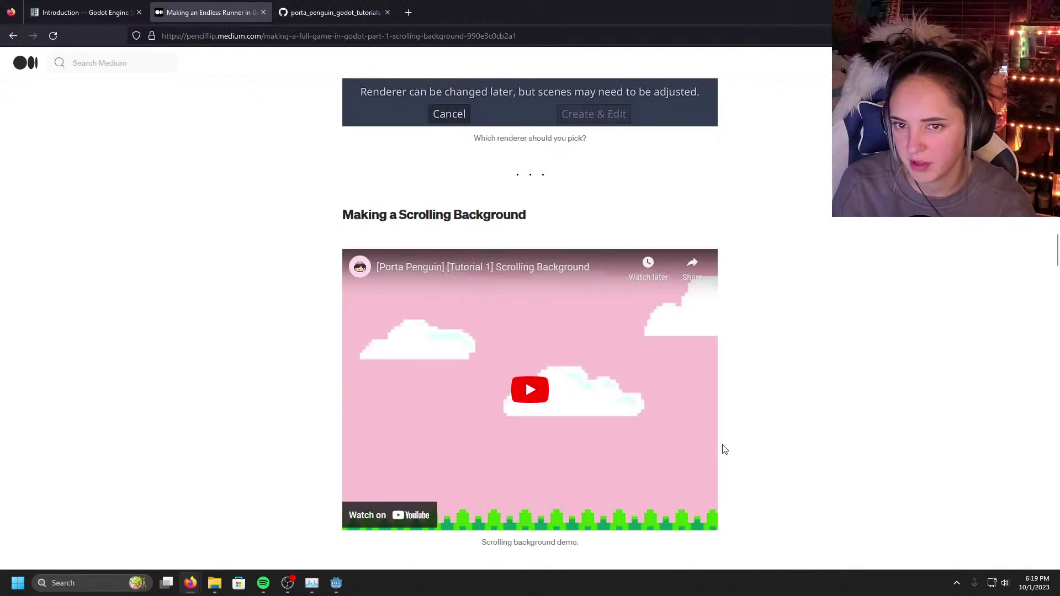
scroll(724, 449, up, 20)
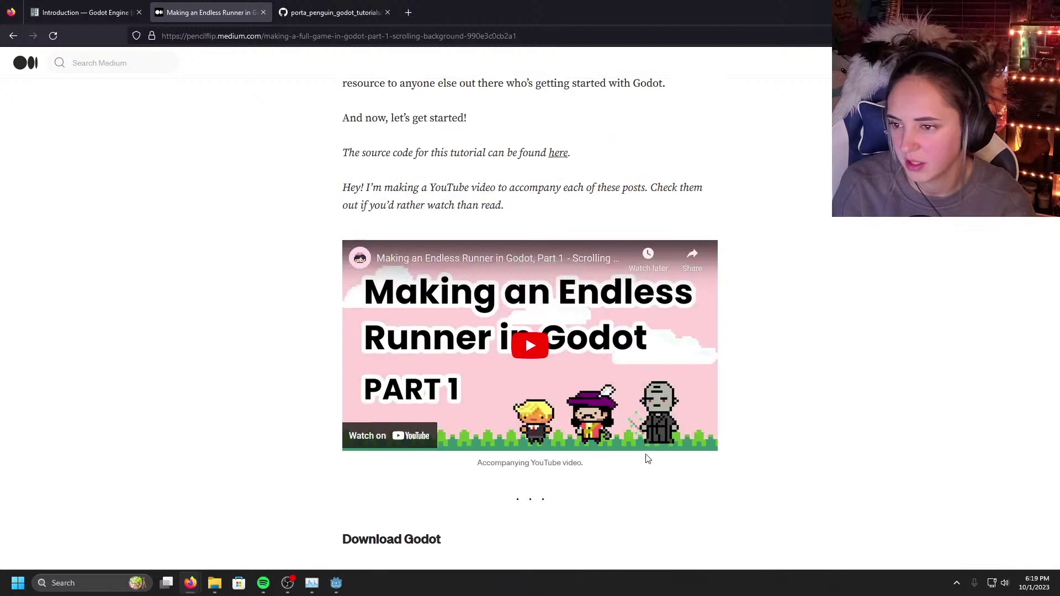
scroll(646, 456, up, 7)
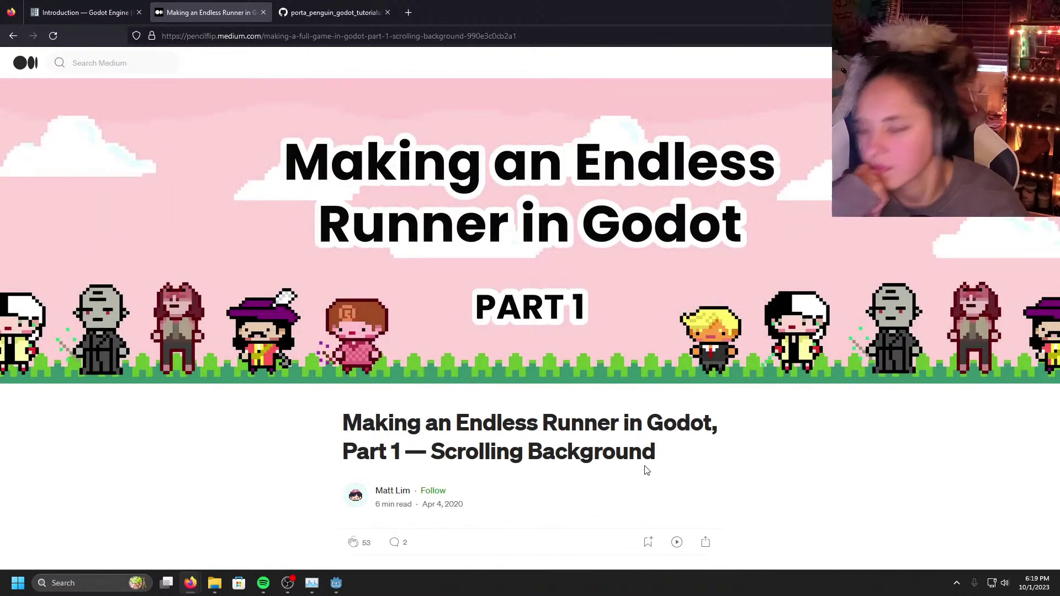
Step: Open the tutorial author's profile and look through the list of articles for the next part of the Godot series
click(392, 490)
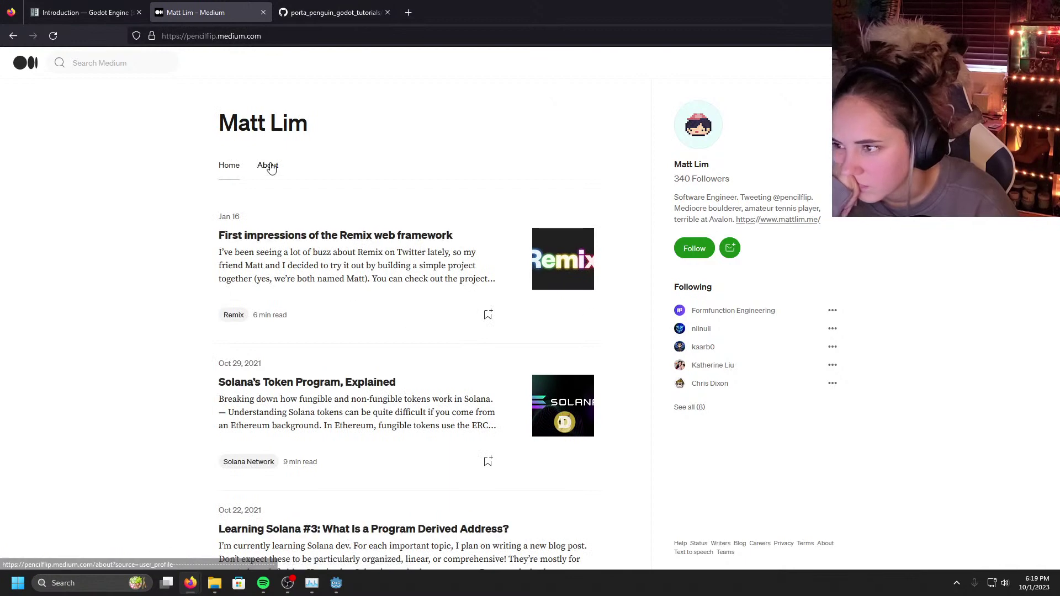
scroll(309, 303, down, 4)
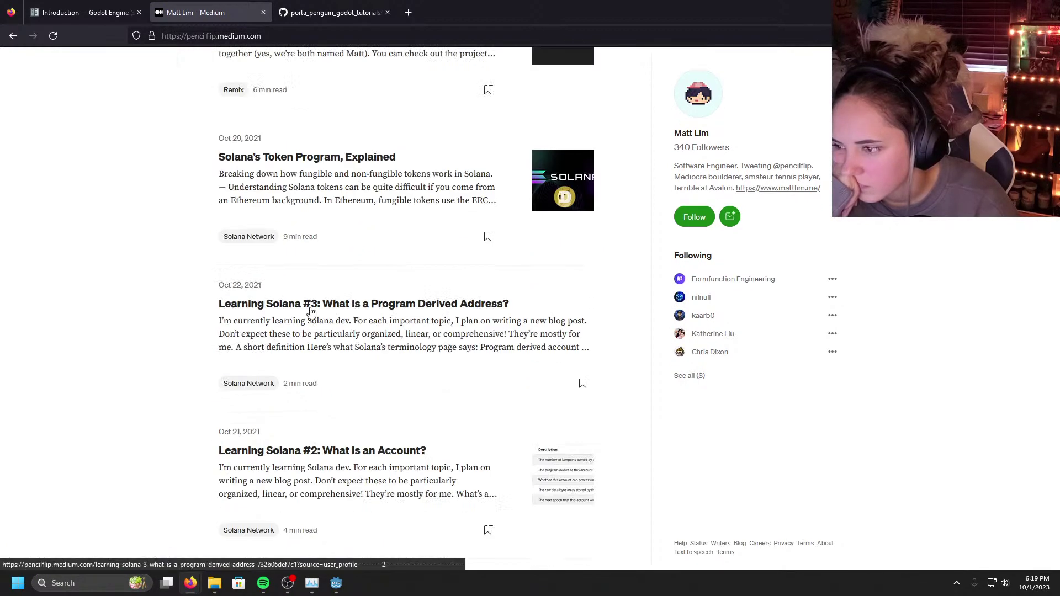
scroll(311, 312, down, 4)
scroll(311, 312, down, 7)
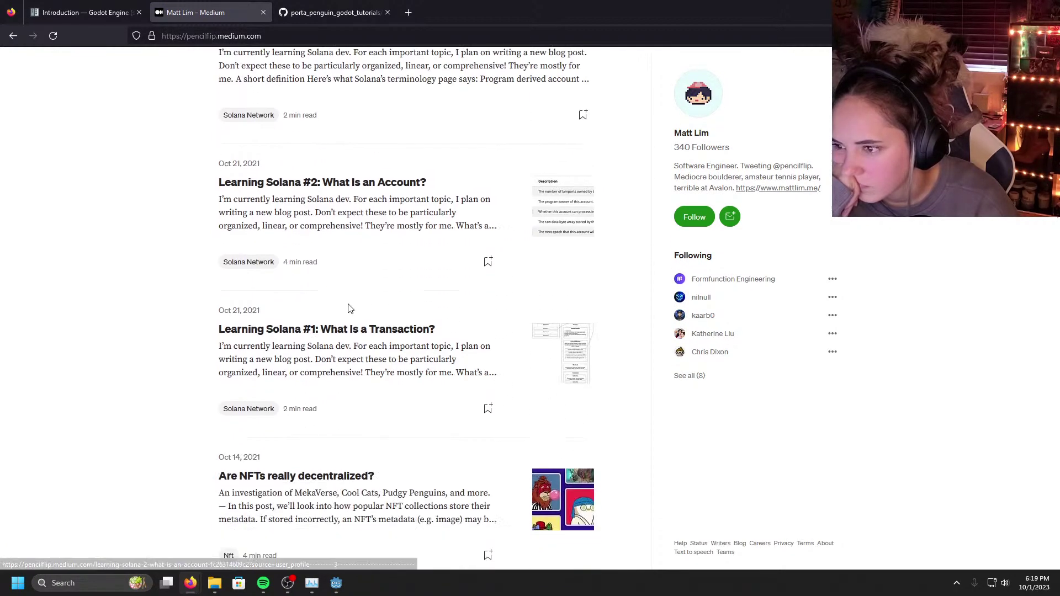
scroll(349, 308, down, 6)
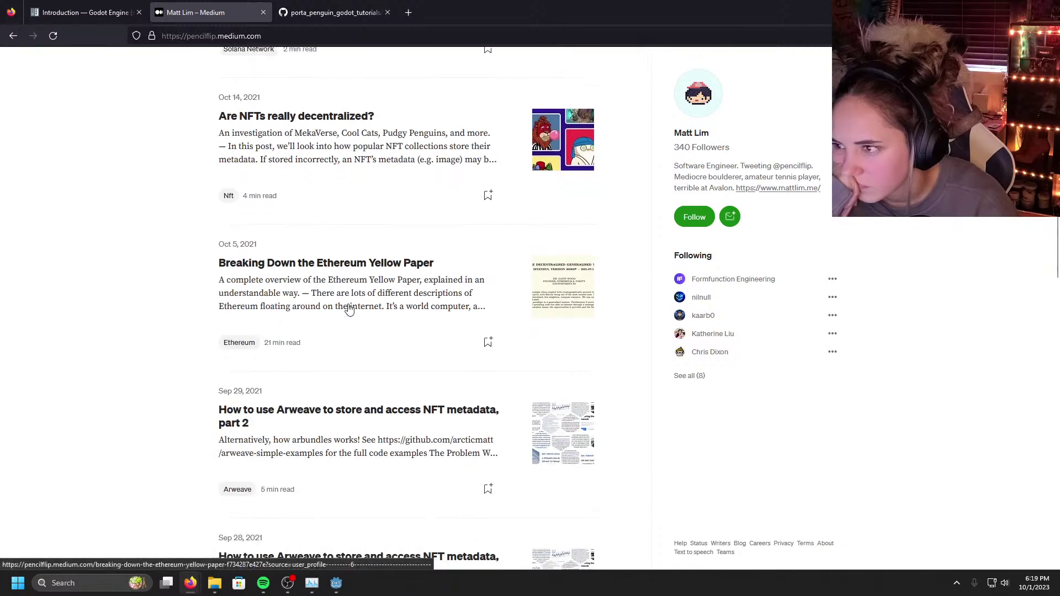
scroll(342, 282, down, 5)
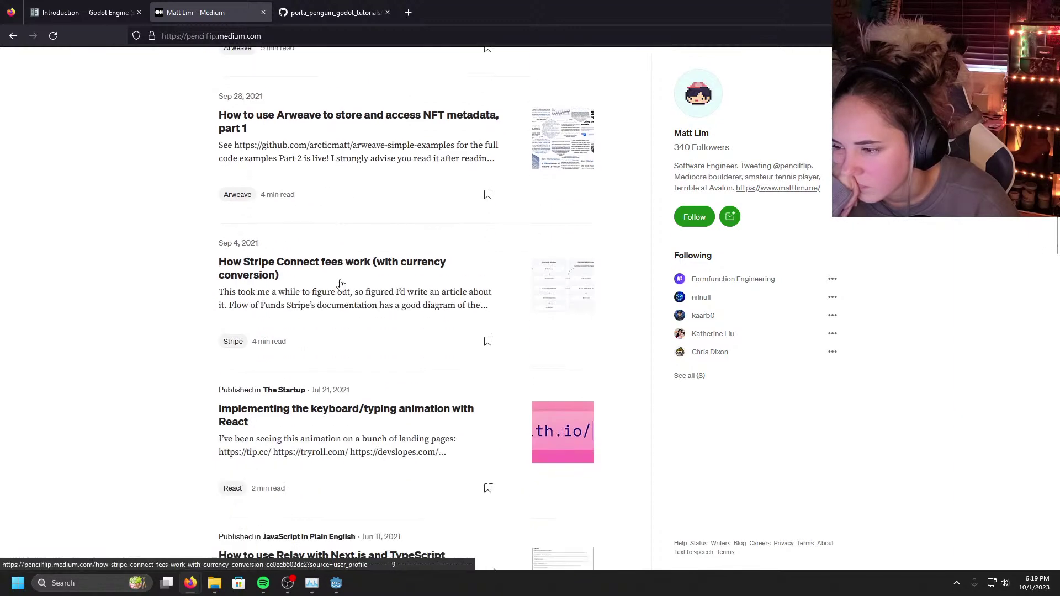
scroll(342, 292, down, 3)
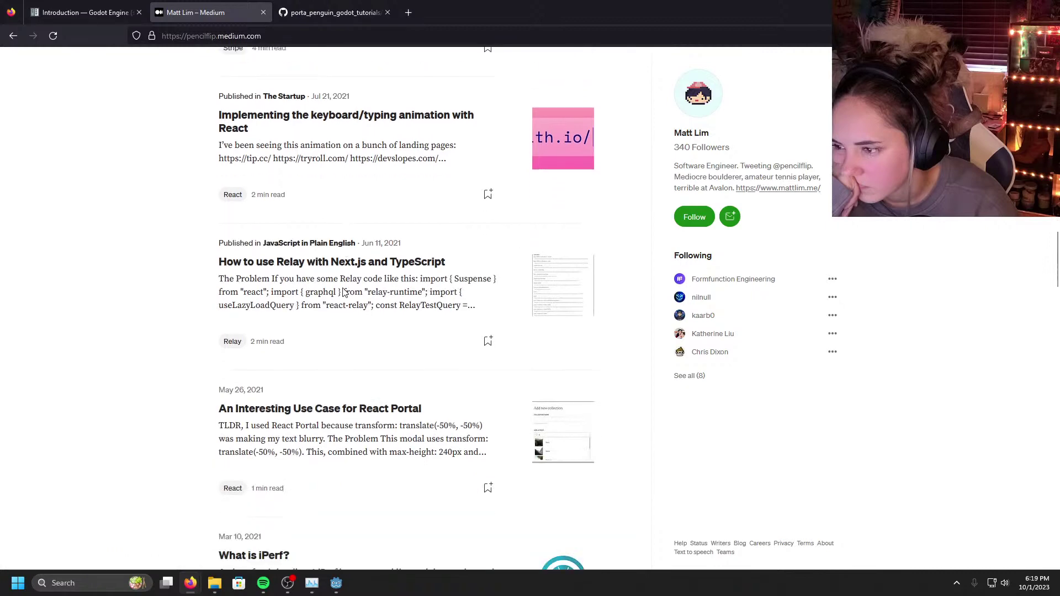
scroll(344, 290, down, 1)
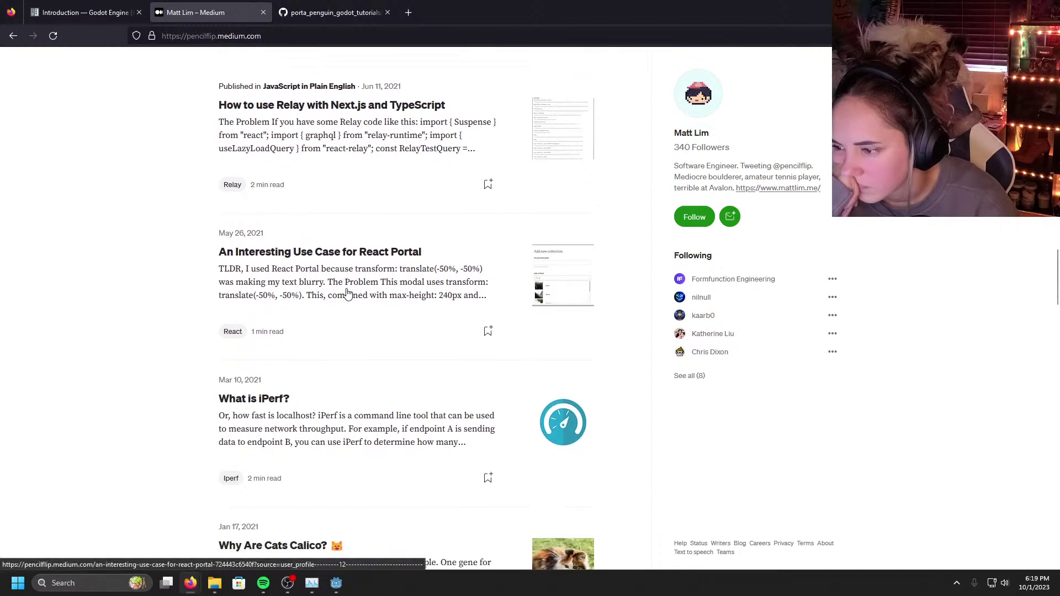
key(alt+Left)
key(alt+Right)
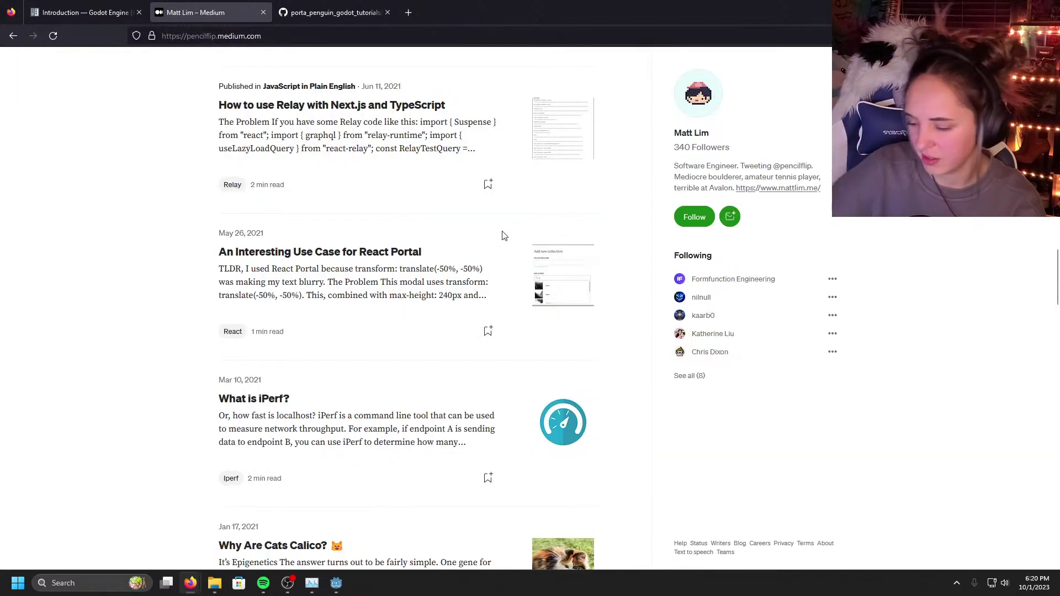
Step: Find "making an" on the author's page and open the article "Making an Endless Runner in Godot, Part 2 — Collisions & Controls"
key(ctrl+f)
text(m)
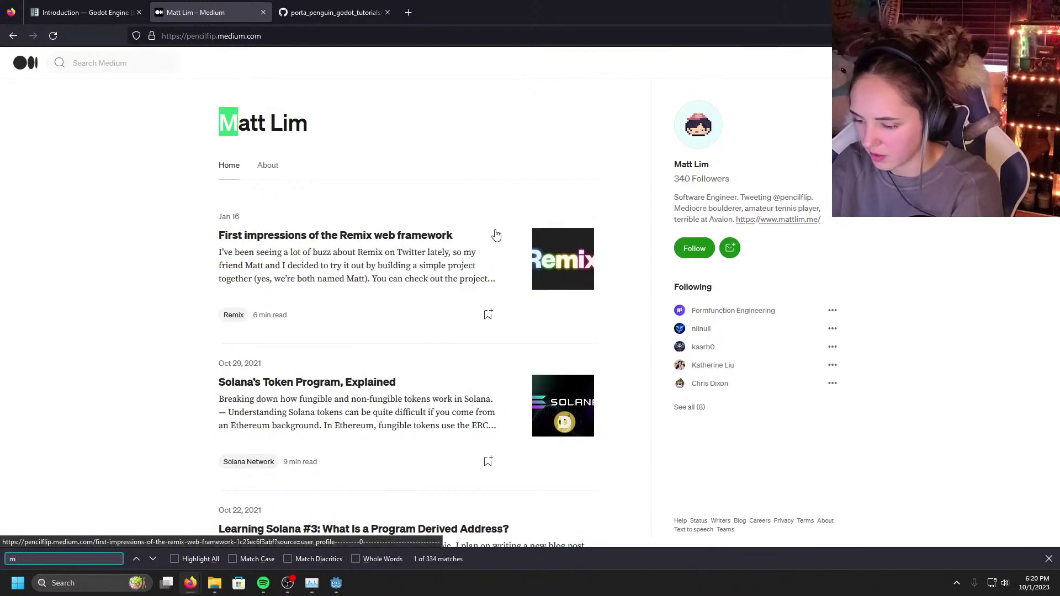
text(aking an)
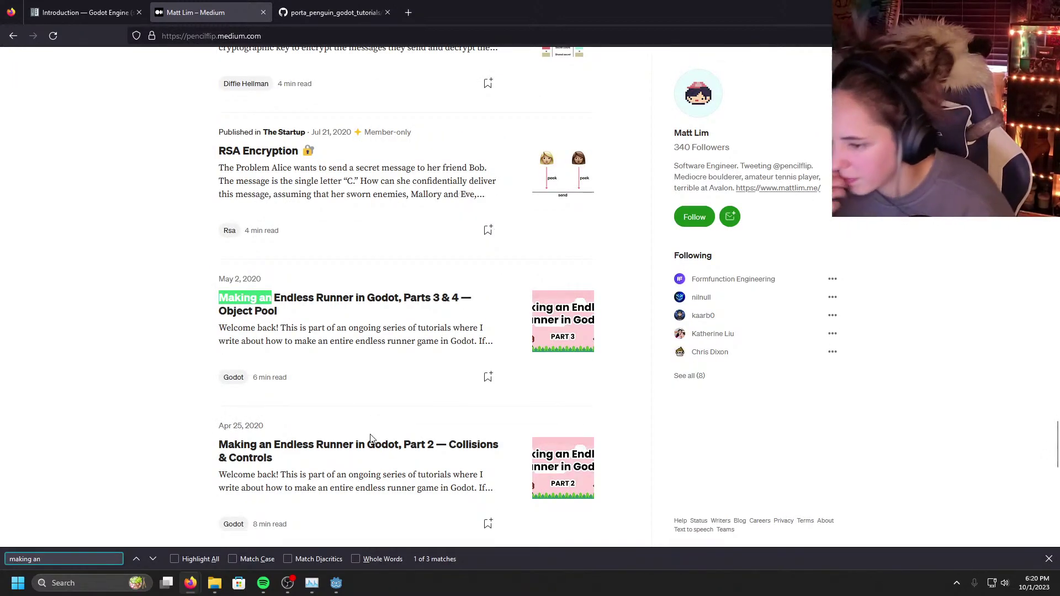
click(355, 461)
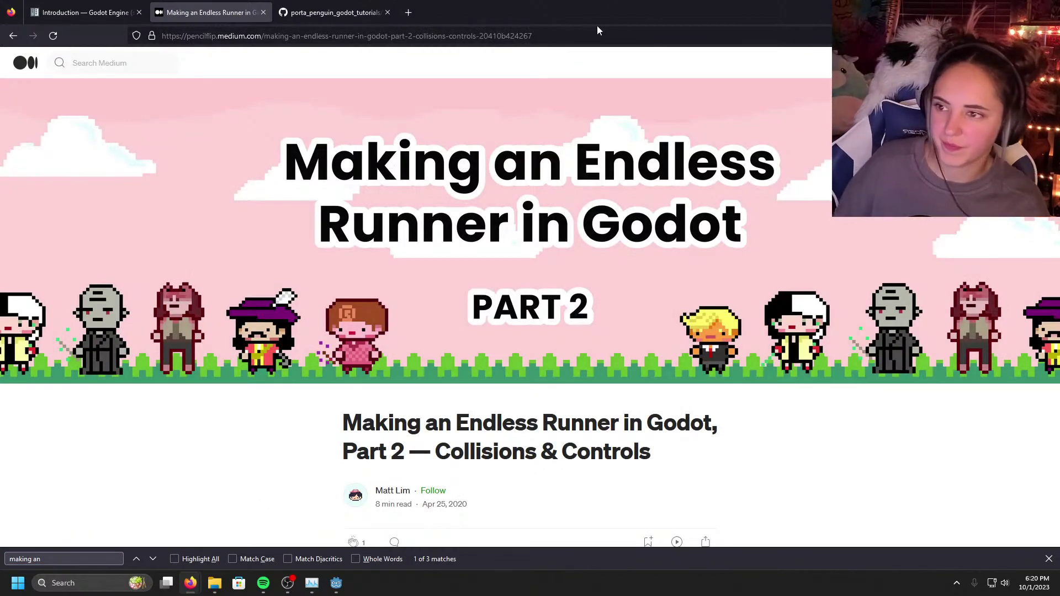
Step: Switch to Godot and create a new scene with a RigidBody2D as its root node
key(alt+Tab)
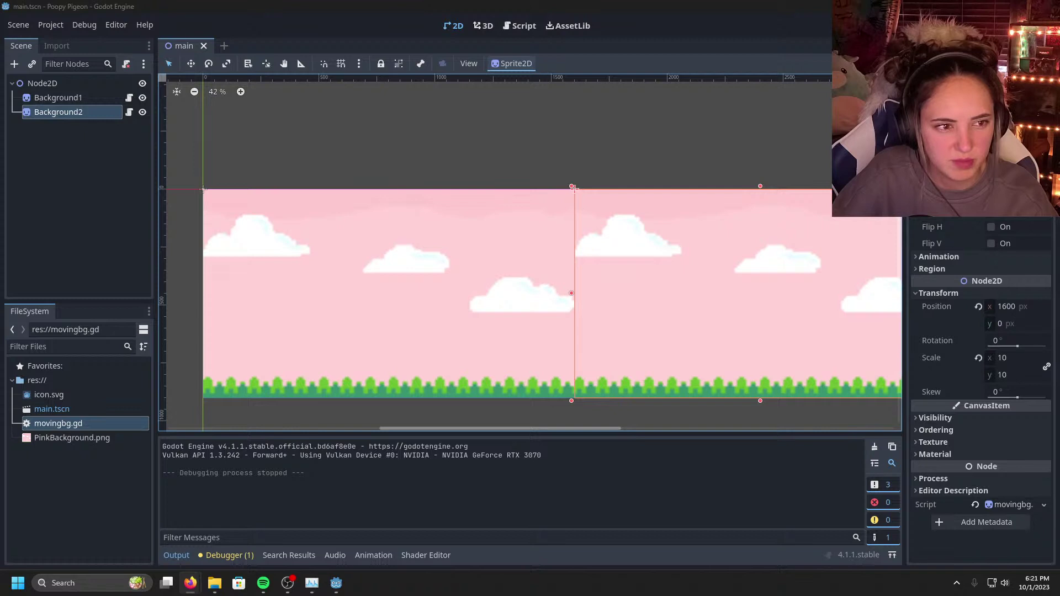
click(18, 25)
click(34, 41)
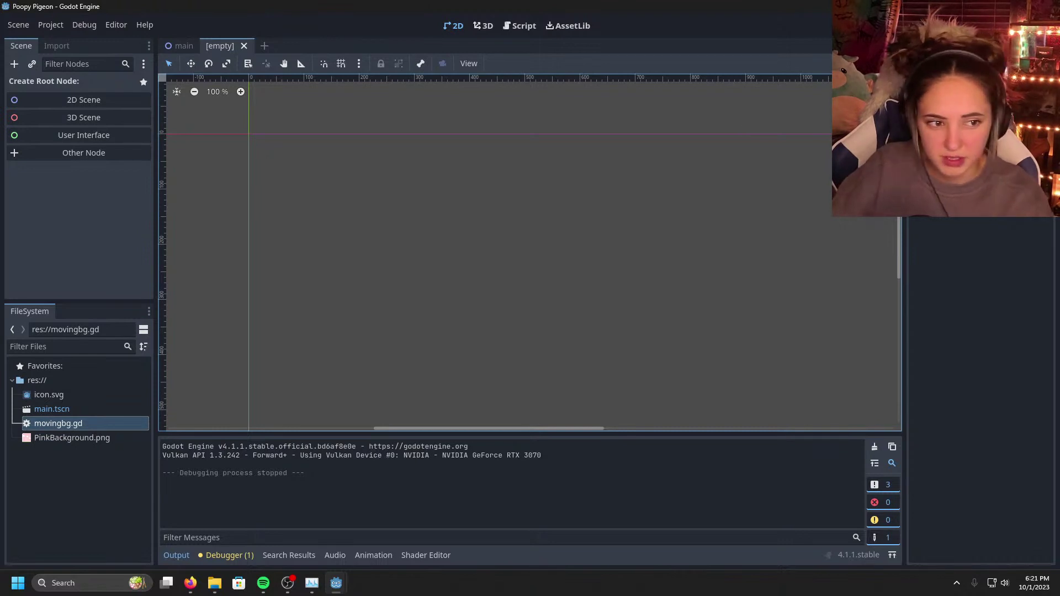
click(90, 153)
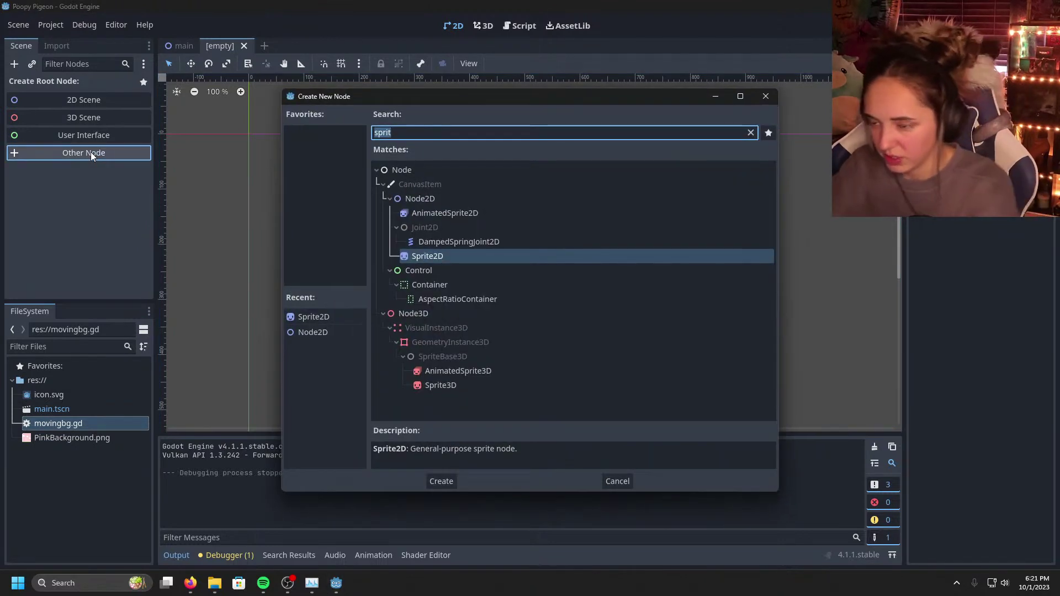
key(BackSpace)
text(rigi)
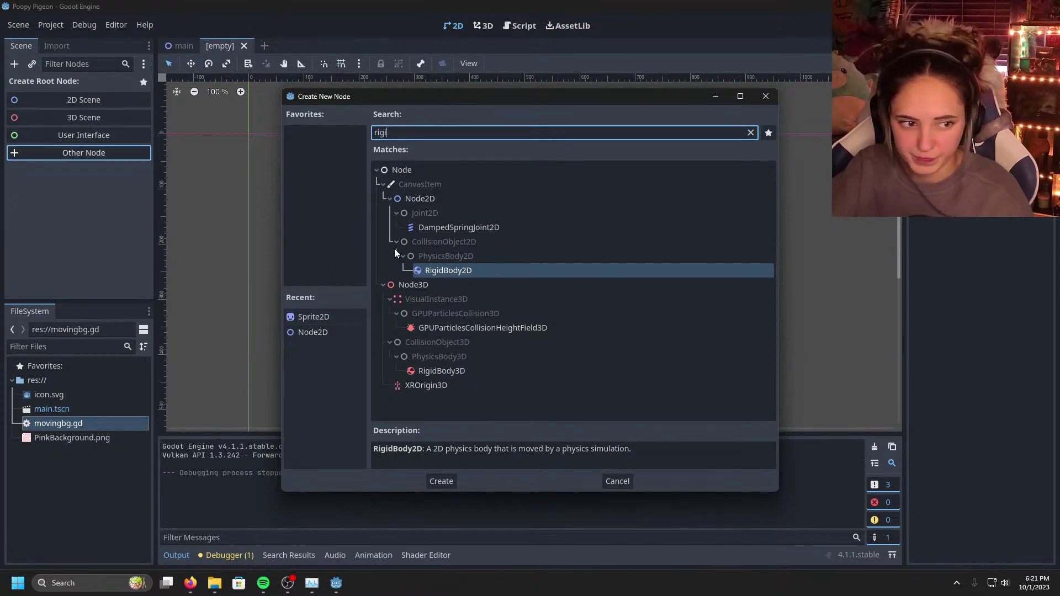
double_click(461, 273)
Step: Rename the RigidBody2D root node to "Pingeon" and save the scene as pingeon.tscn in the project's res:// folder
double_click(77, 85)
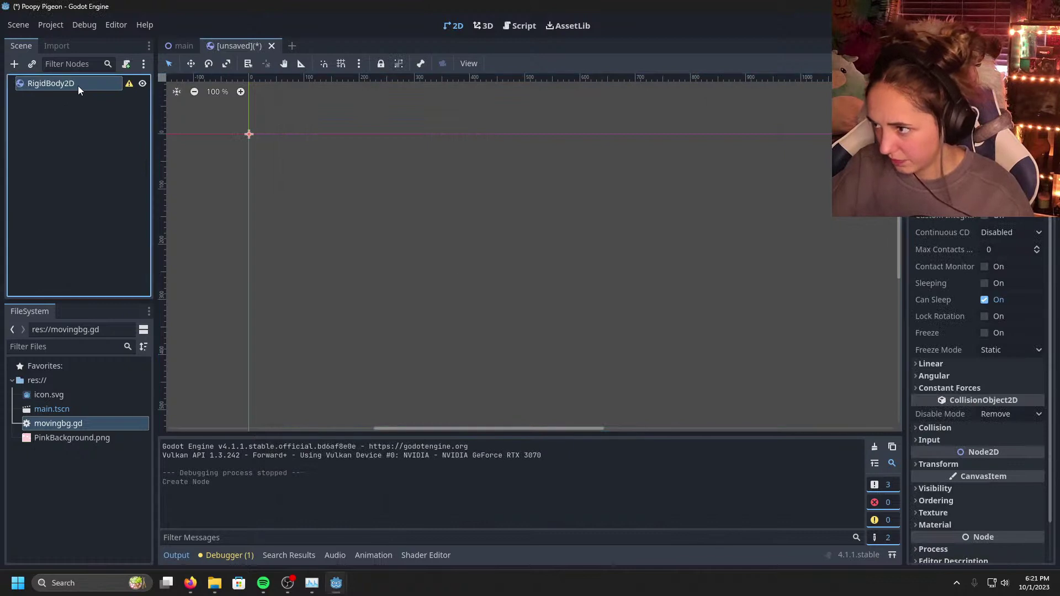
key(BackSpace)
text(Pla)
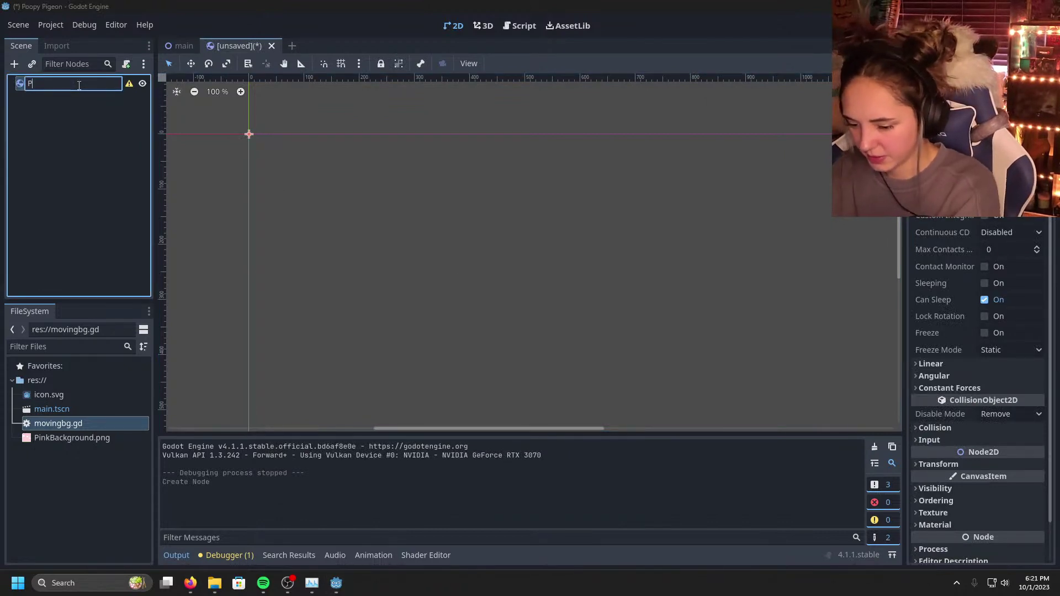
key(BackSpace)
key(BackSpace)
key(BackSpace)
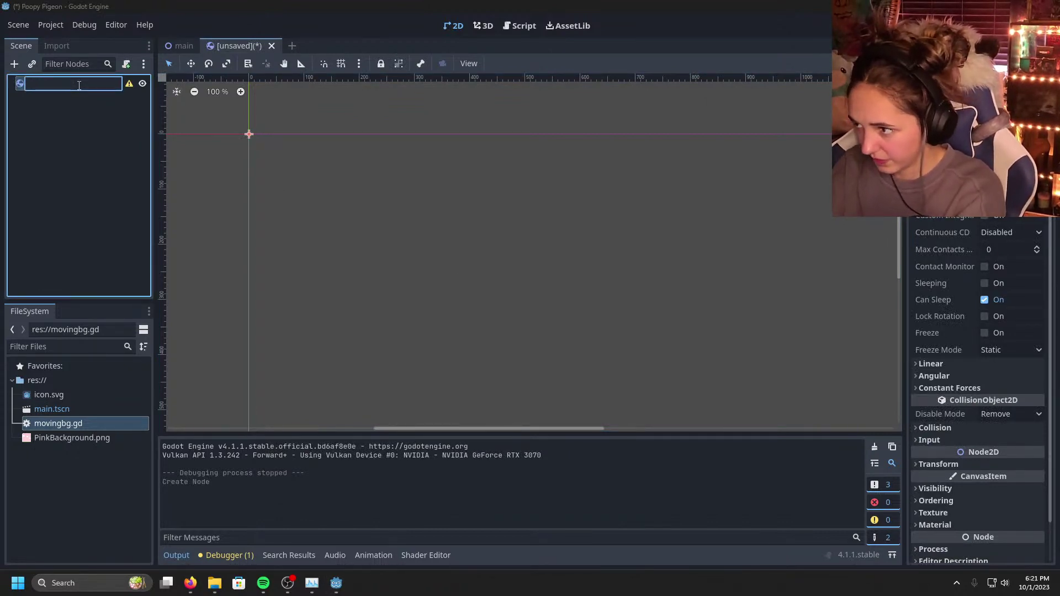
text(Peng)
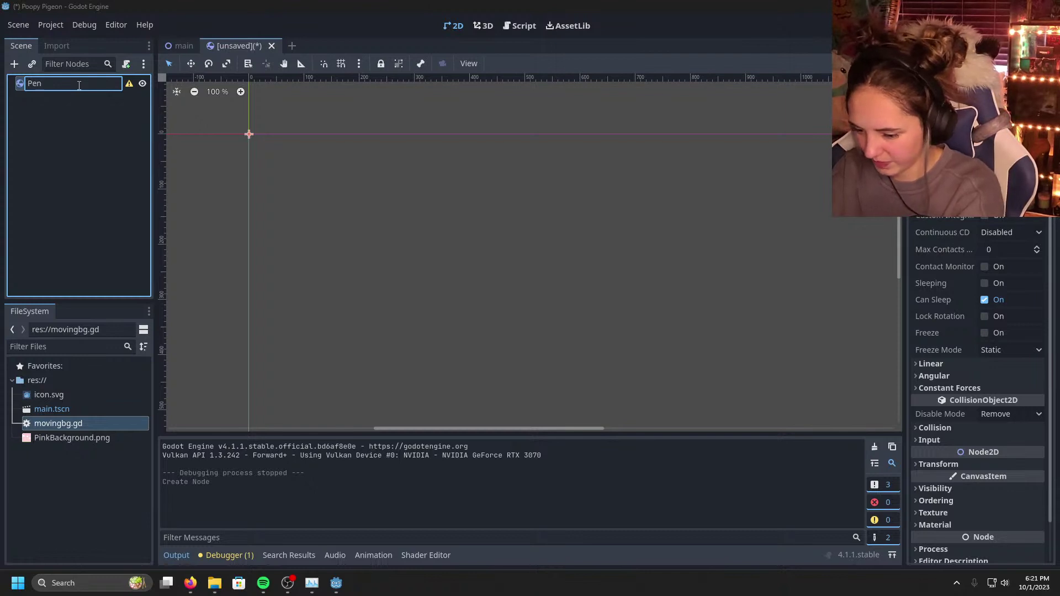
key(BackSpace)
key(BackSpace)
key(BackSpace)
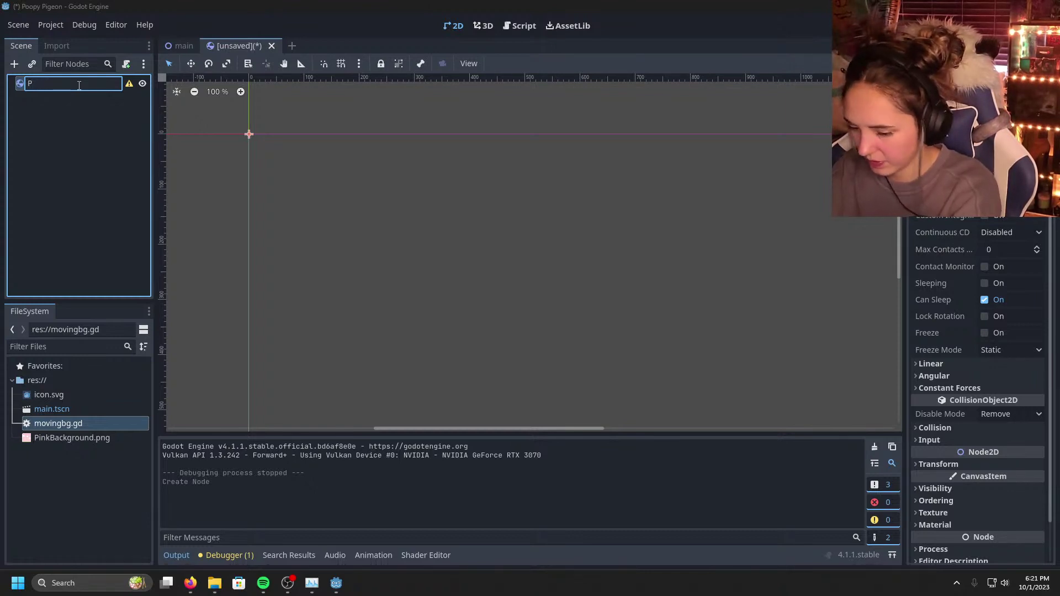
text(ingeon)
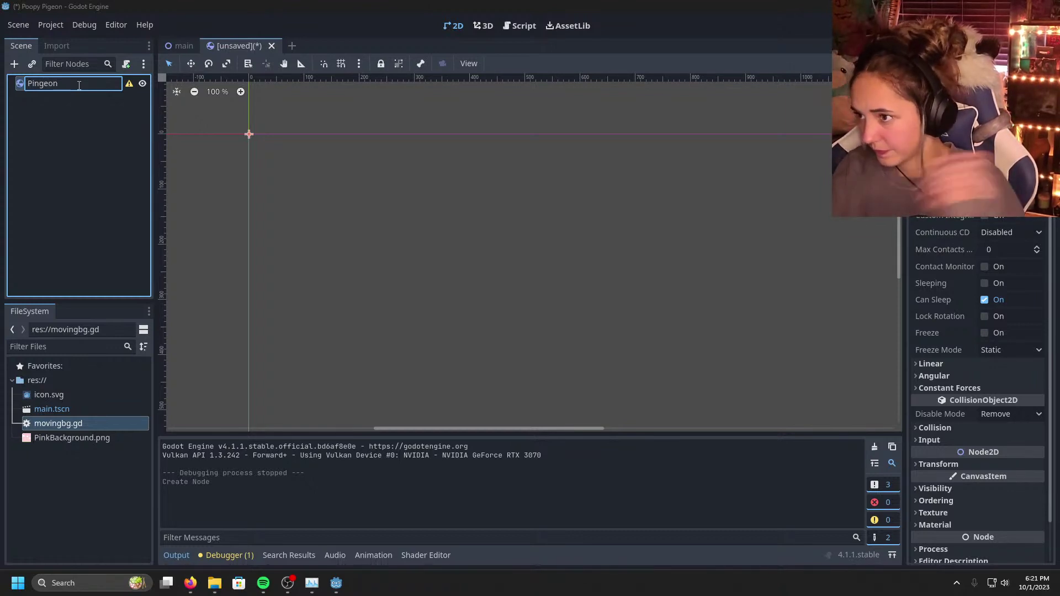
key(Return)
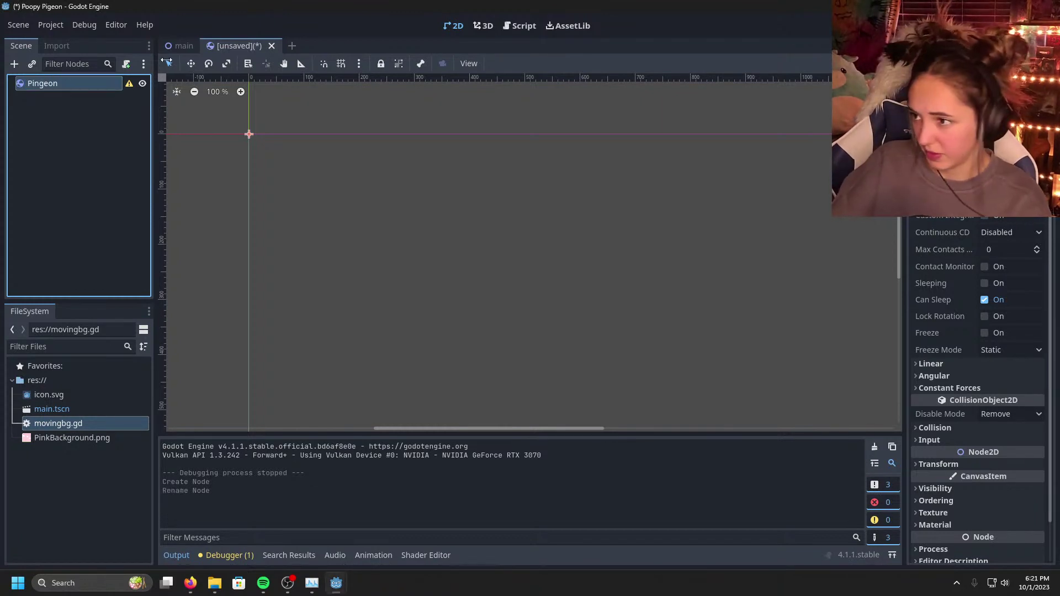
key(ctrl+s)
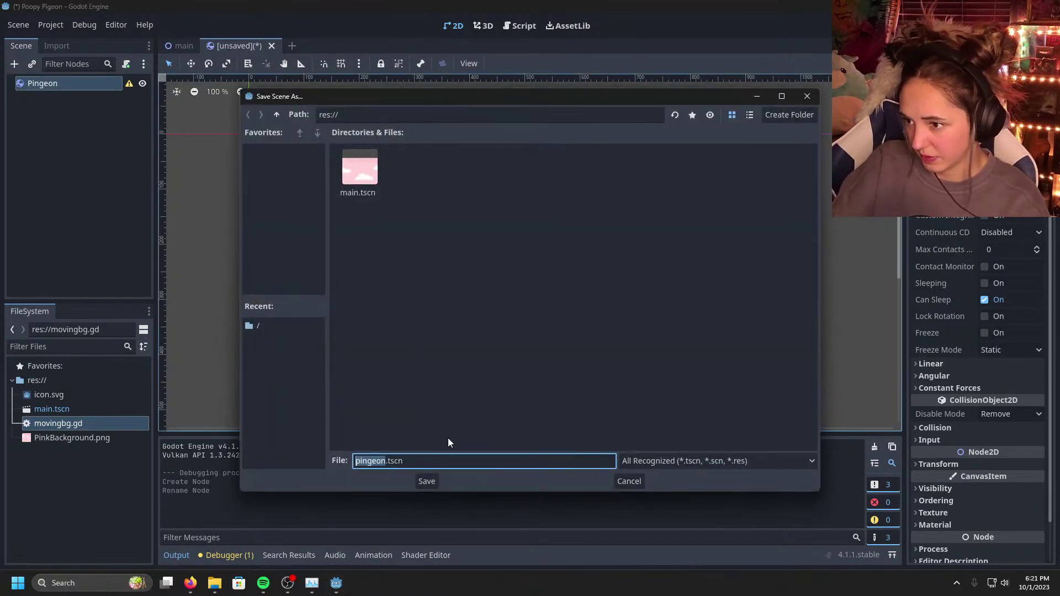
click(426, 481)
Step: Add an AnimationPlayer and a Sprite2D as child nodes of the Pingeon root
right_click(83, 85)
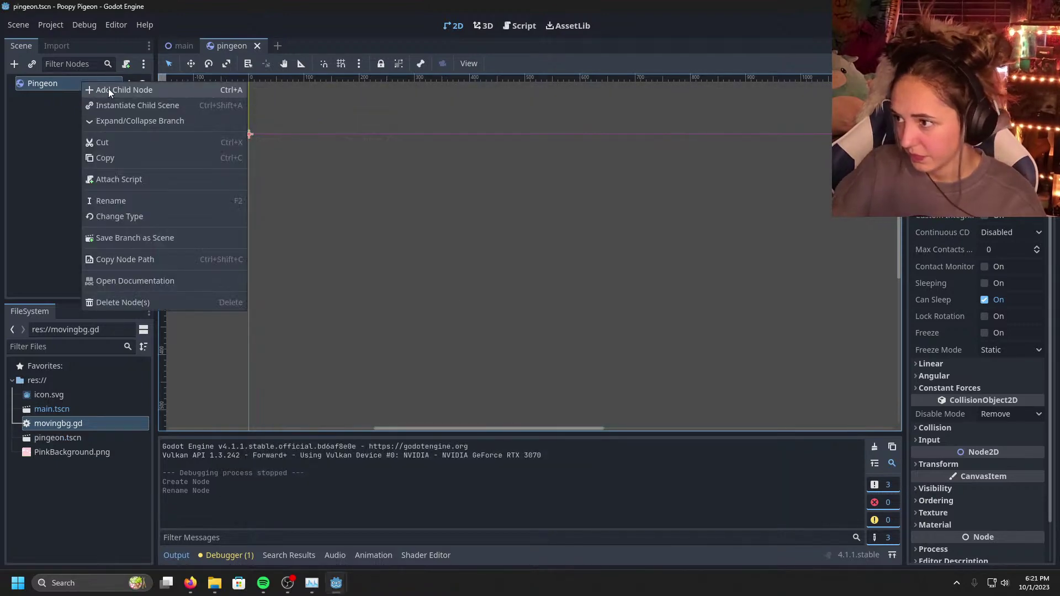
click(108, 88)
text(anima)
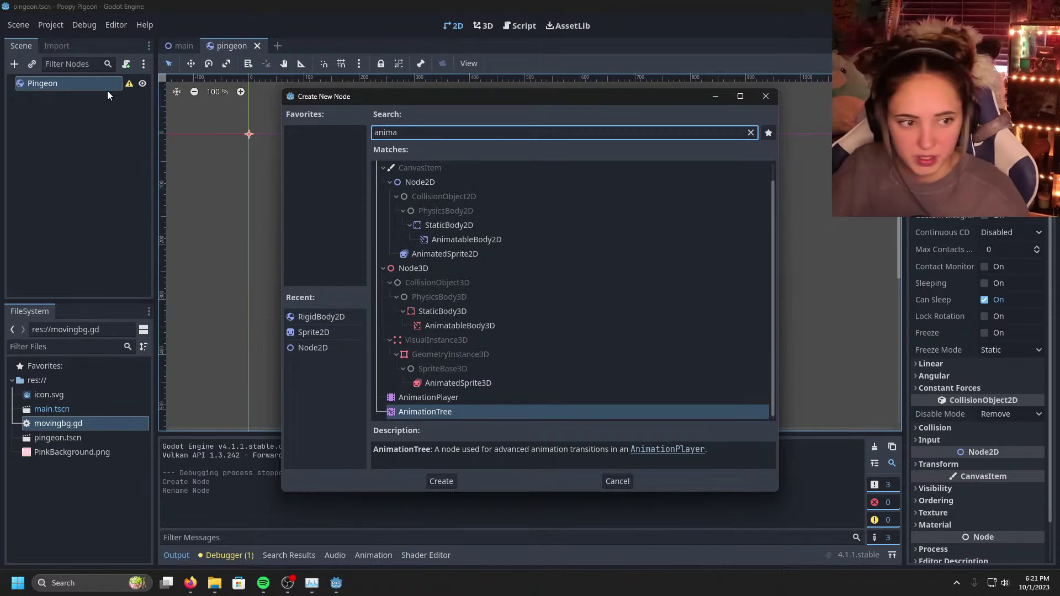
double_click(462, 395)
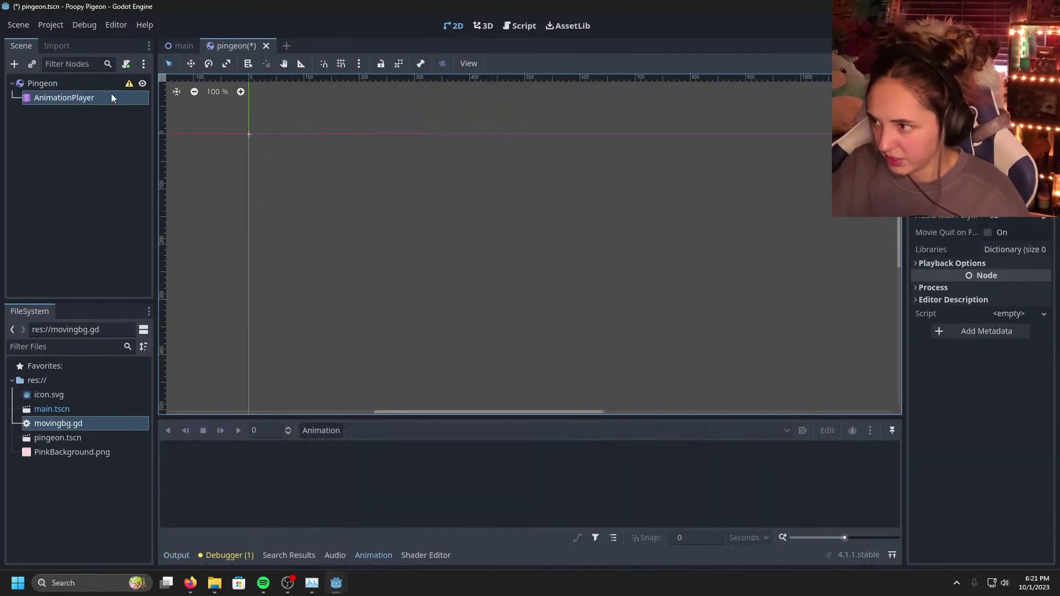
right_click(75, 82)
click(142, 88)
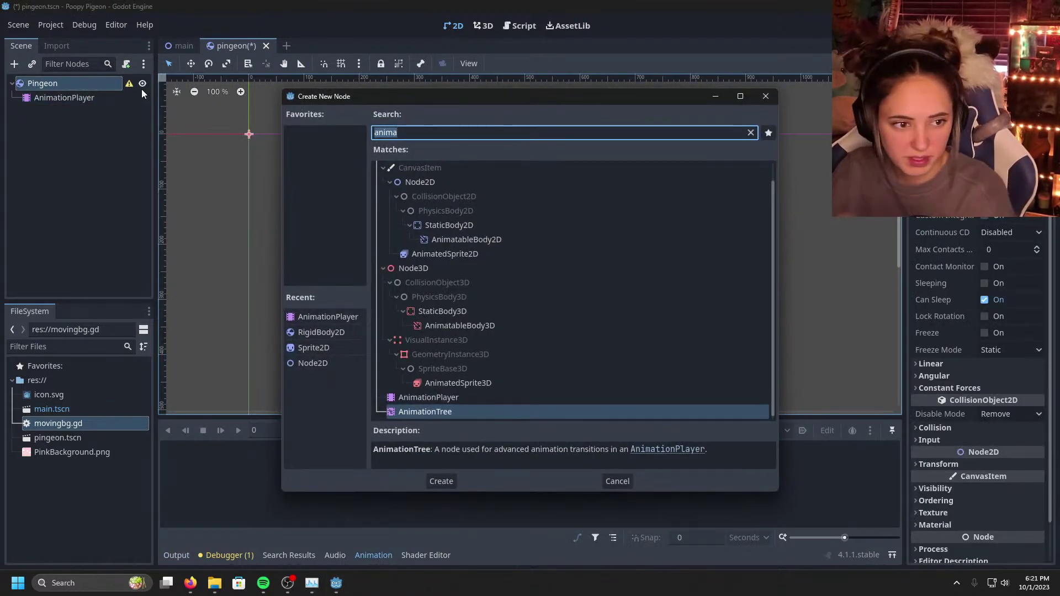
text(sprite)
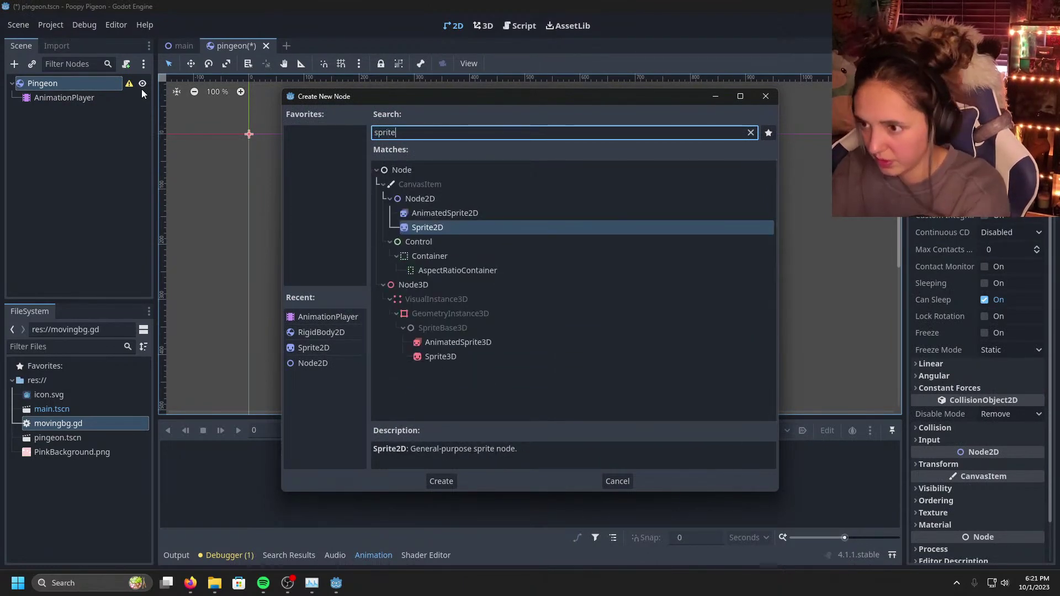
double_click(423, 228)
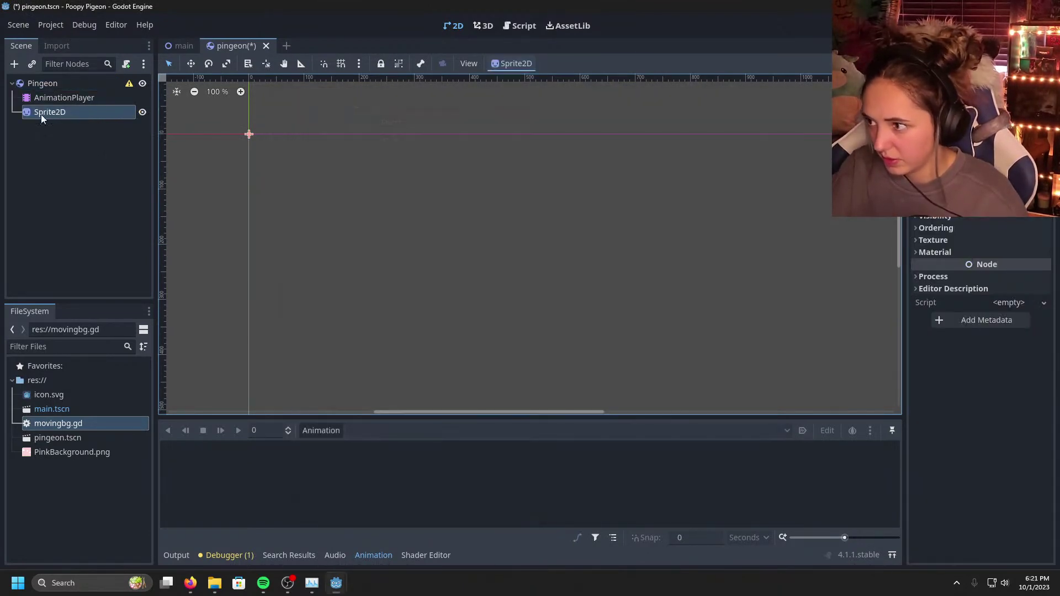
Step: Add a CollisionShape2D child node to Pingeon and delete it again
right_click(57, 85)
click(80, 95)
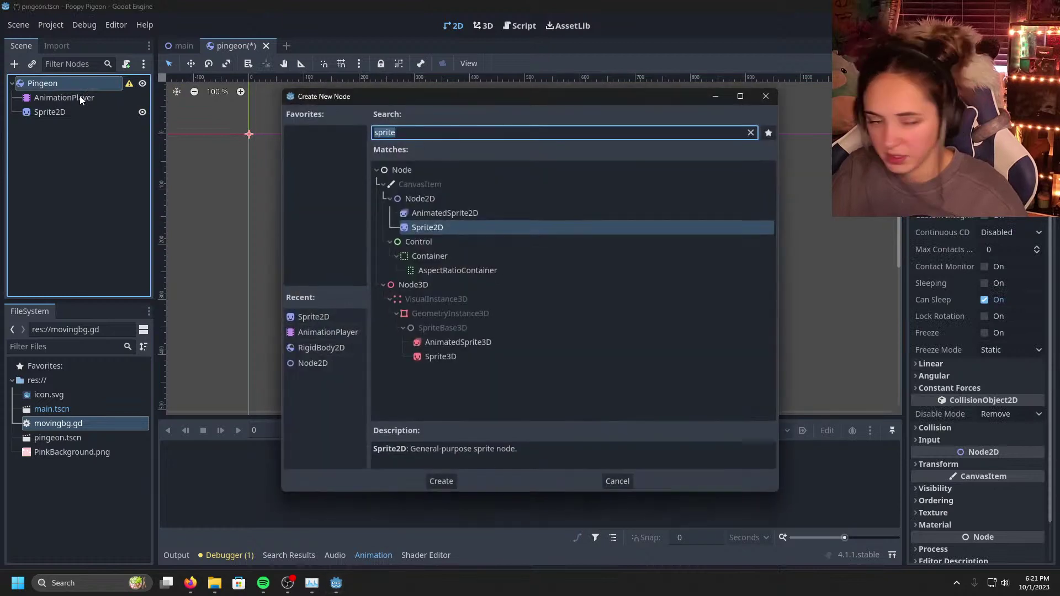
text(collis)
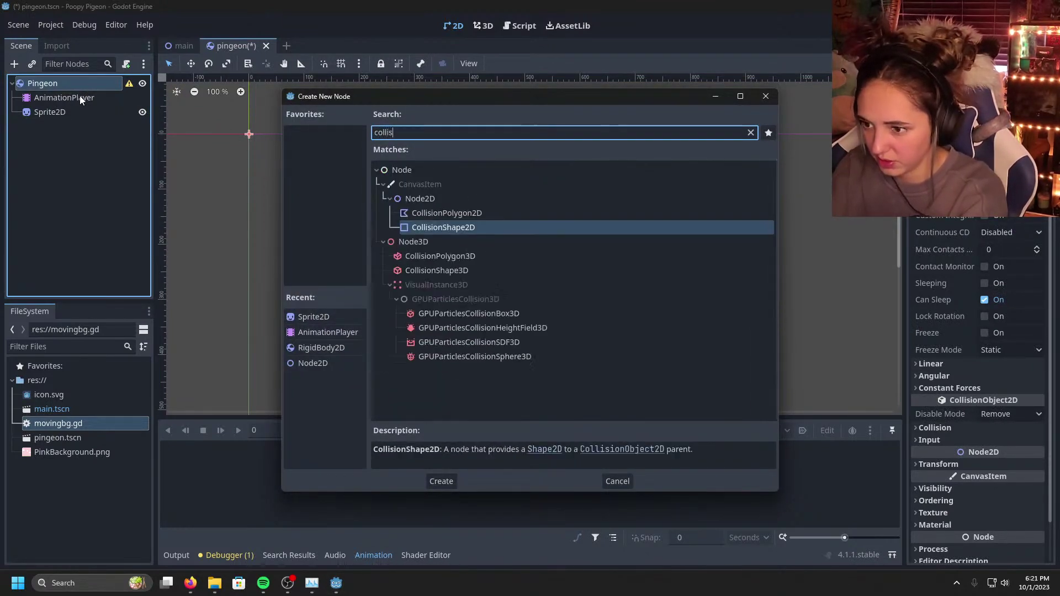
double_click(474, 228)
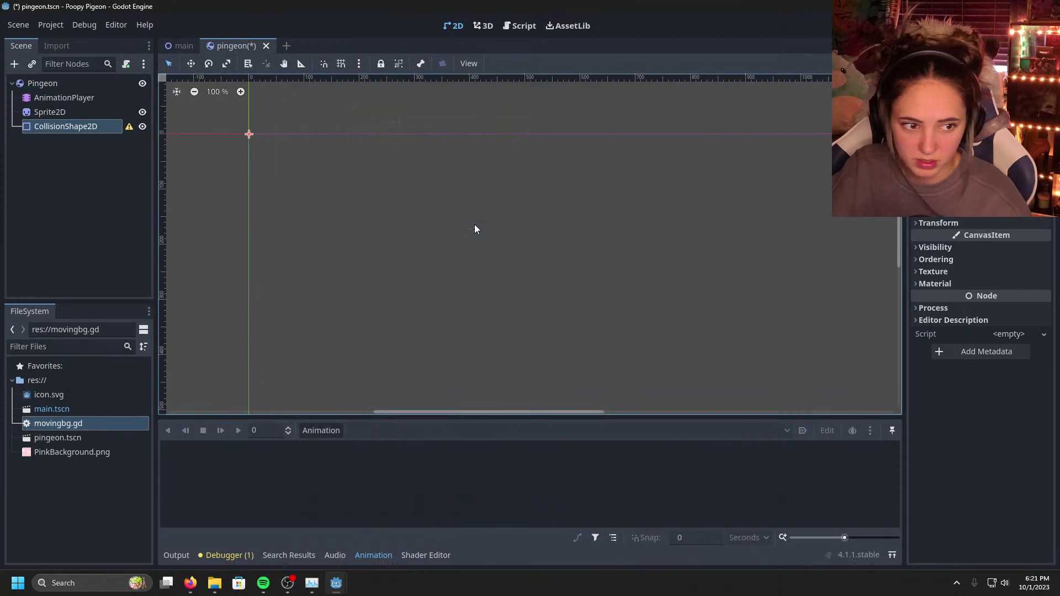
right_click(99, 127)
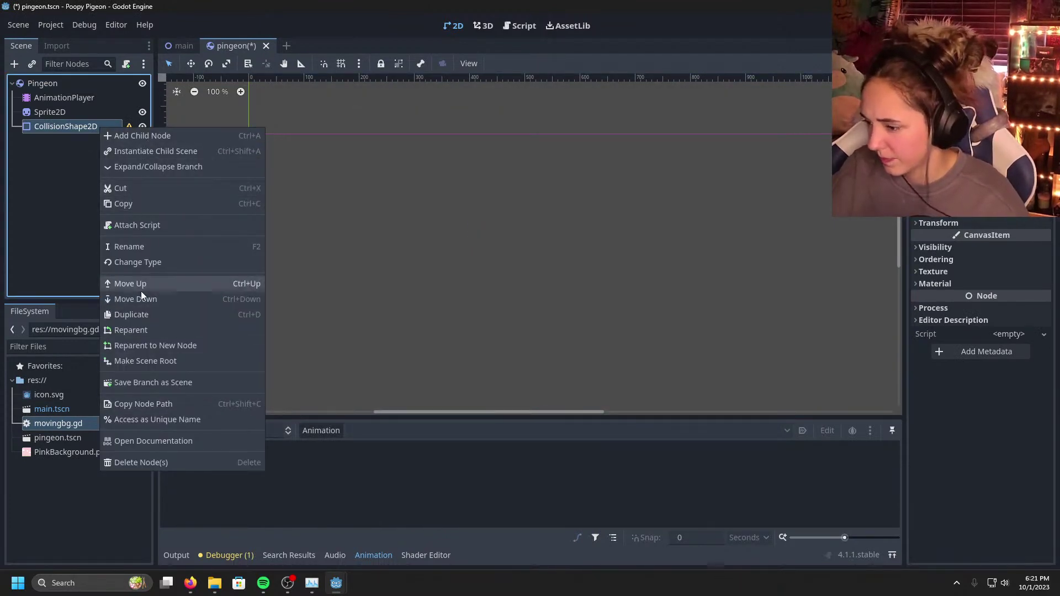
click(175, 462)
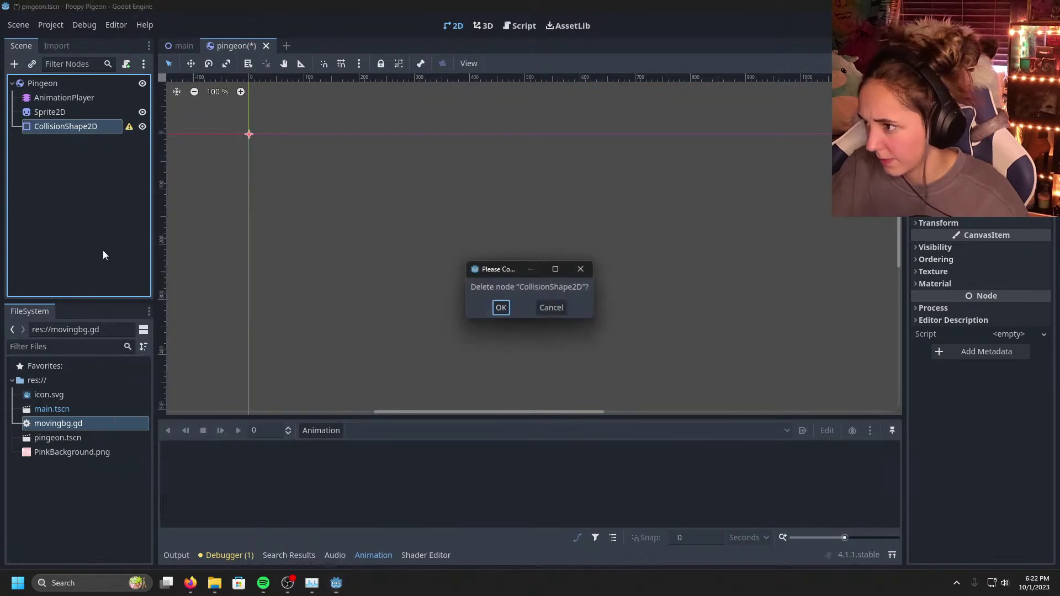
click(500, 310)
Step: Add a CollisionPolygon2D as a child node of the Pingeon root
right_click(61, 83)
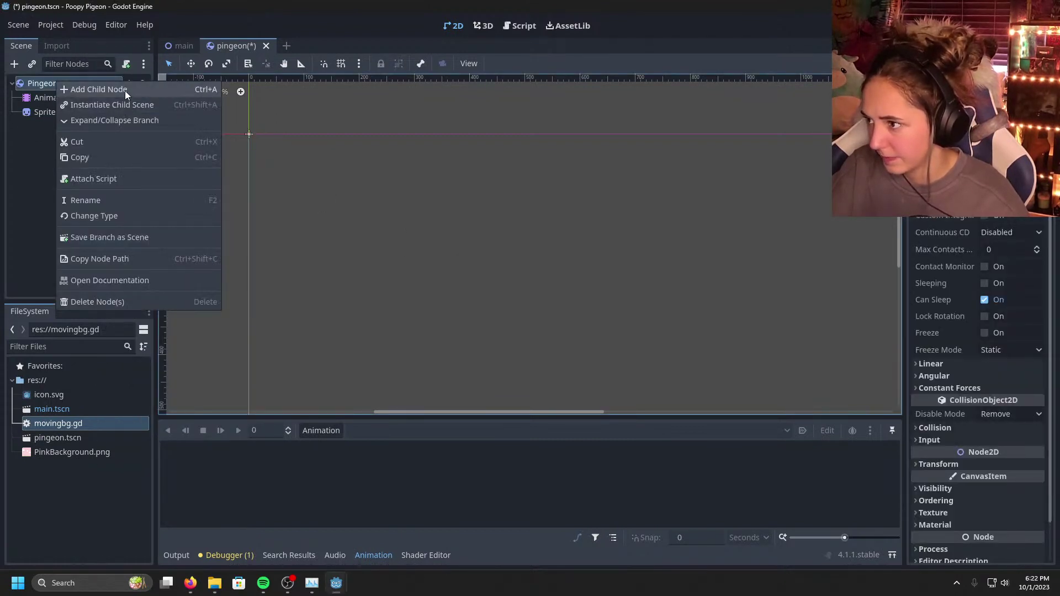
click(125, 89)
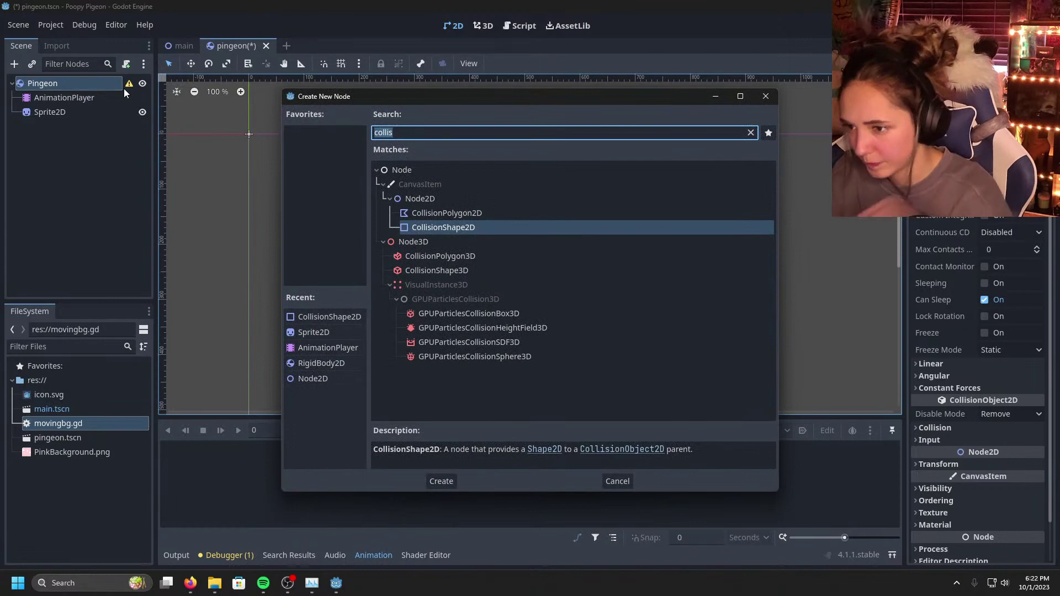
double_click(455, 214)
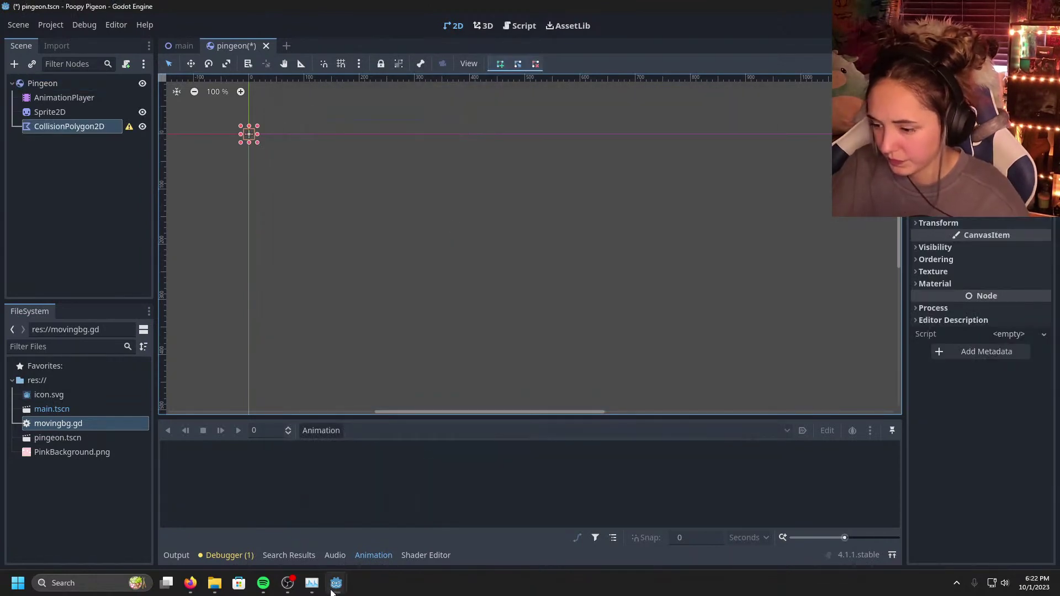
mouse_move(263, 583)
click(278, 550)
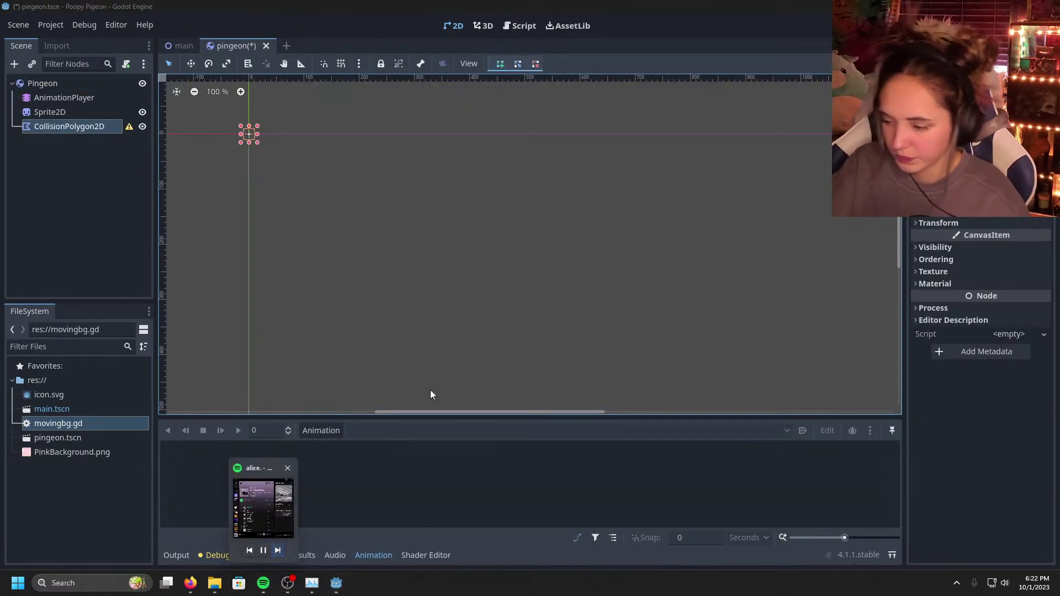
scroll(234, 160, up, 1)
middle_drag(234, 160, 425, 297)
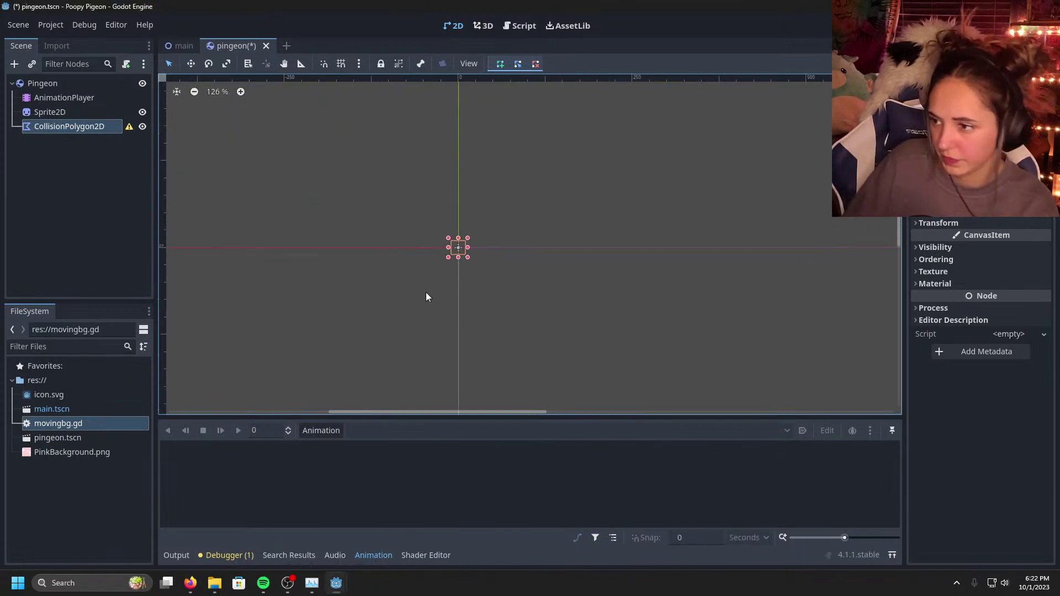
scroll(430, 285, up, 7)
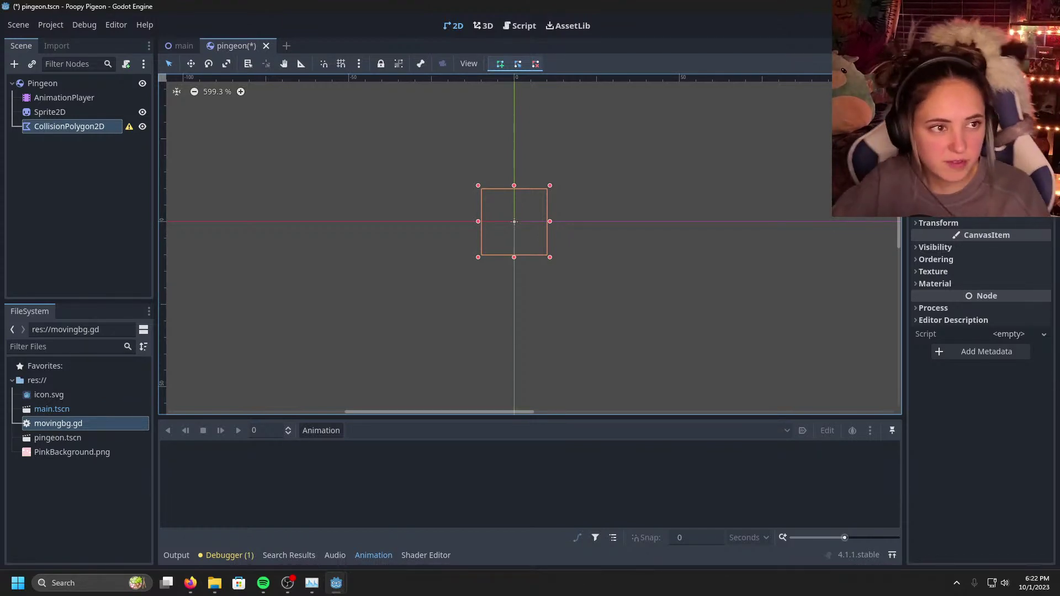
Step: Switch to Firefox and compare the "Pigeon Pixel" and "Pixel Art pigeon" pages from itch.io's pigeon-tagged game assets, returning to the results list
key(alt+Tab)
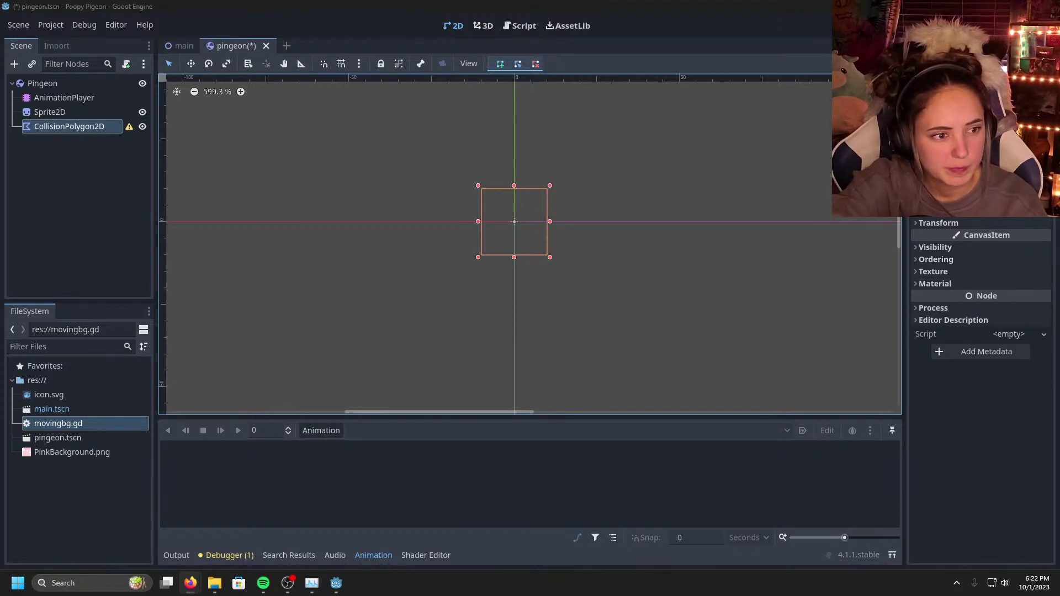
drag(1059, 77, 705, 1)
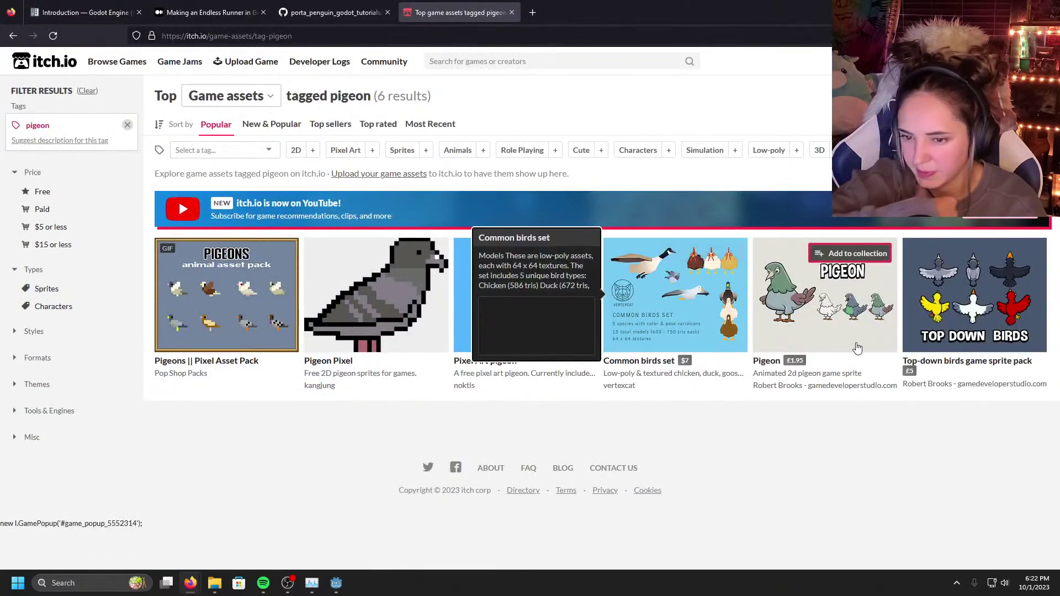
click(381, 316)
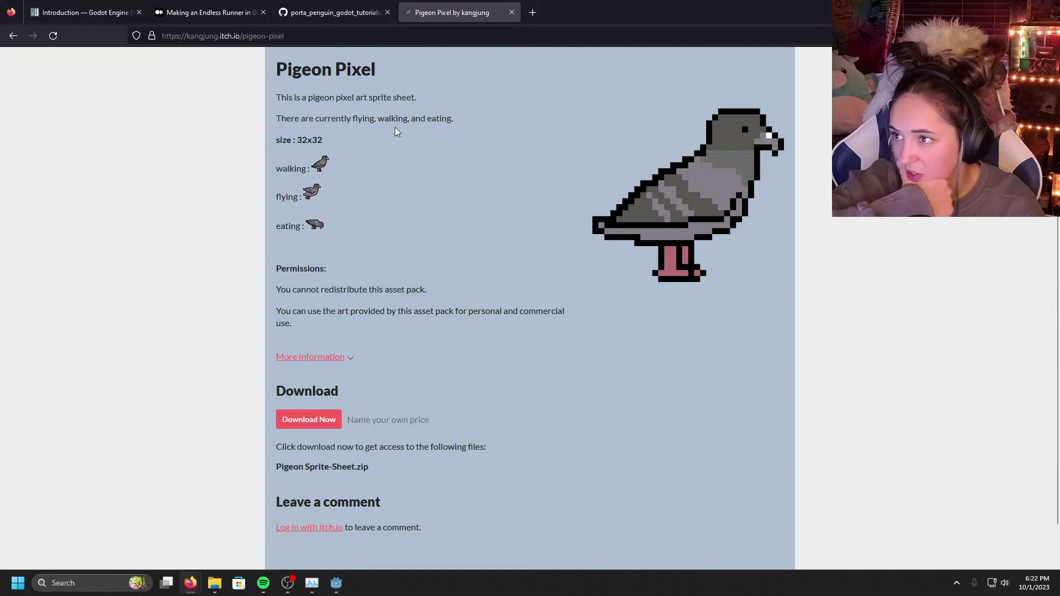
key(alt+Left)
mouse_move(385, 298)
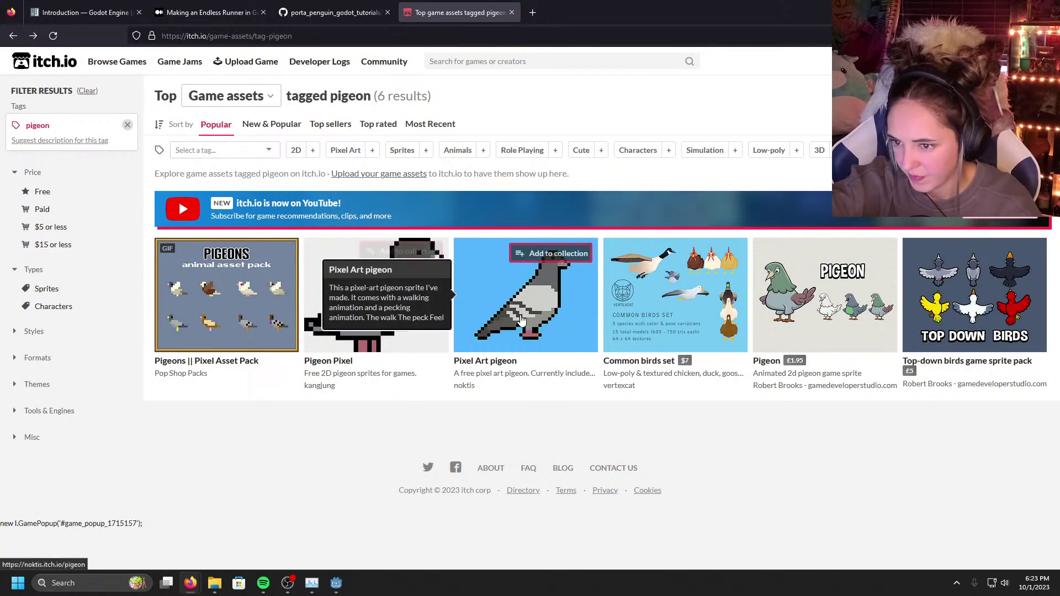
click(388, 331)
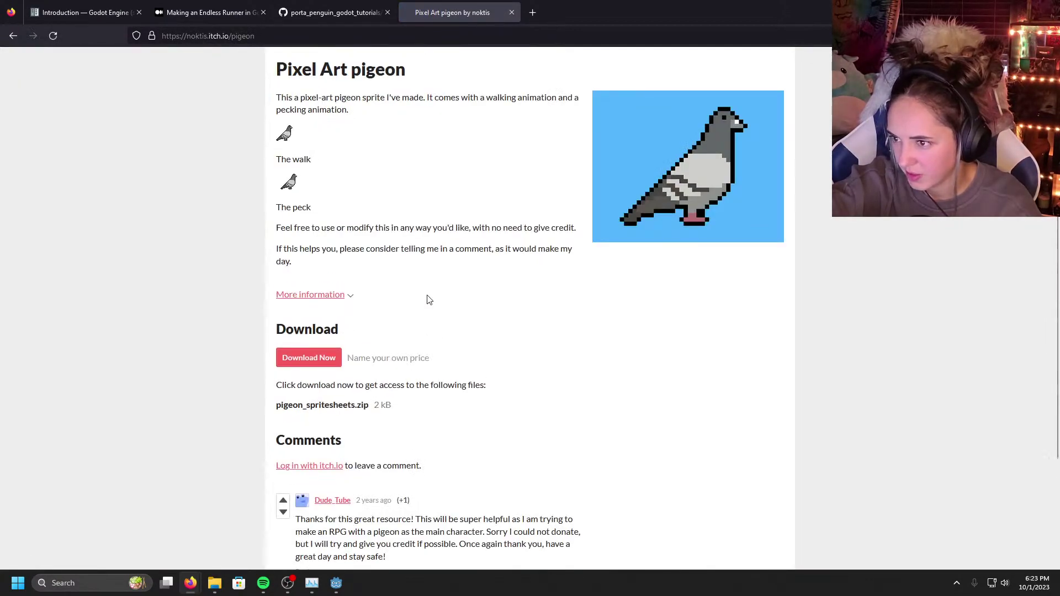
key(alt+Left)
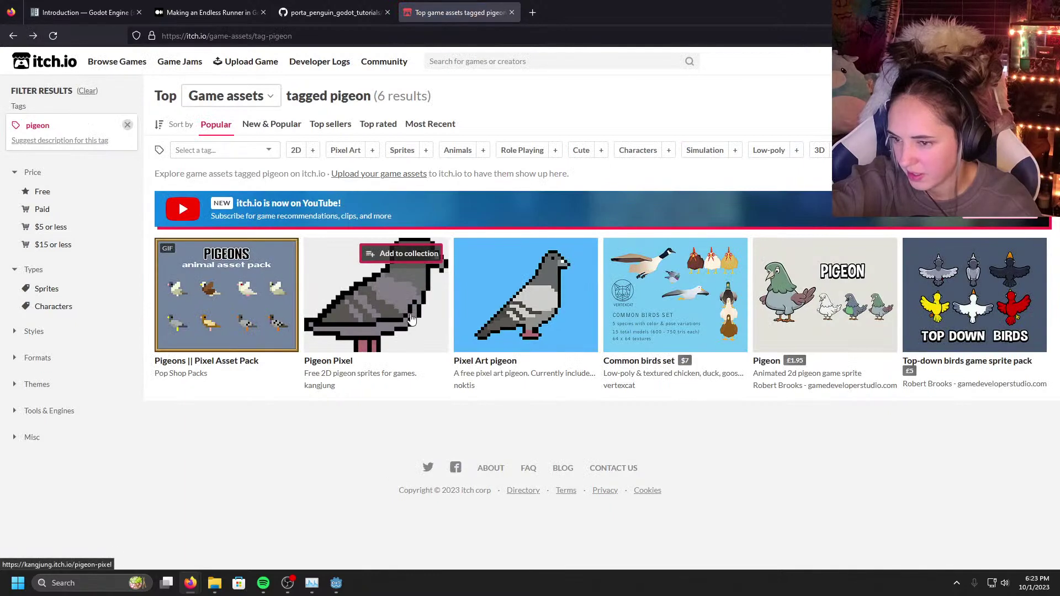
Step: Extract Pigeon Sprite-Sheet.zip from itch.io's "Pigeon Pixel" page and import its three PNG sheets into the Godot project's res:// folder
click(436, 328)
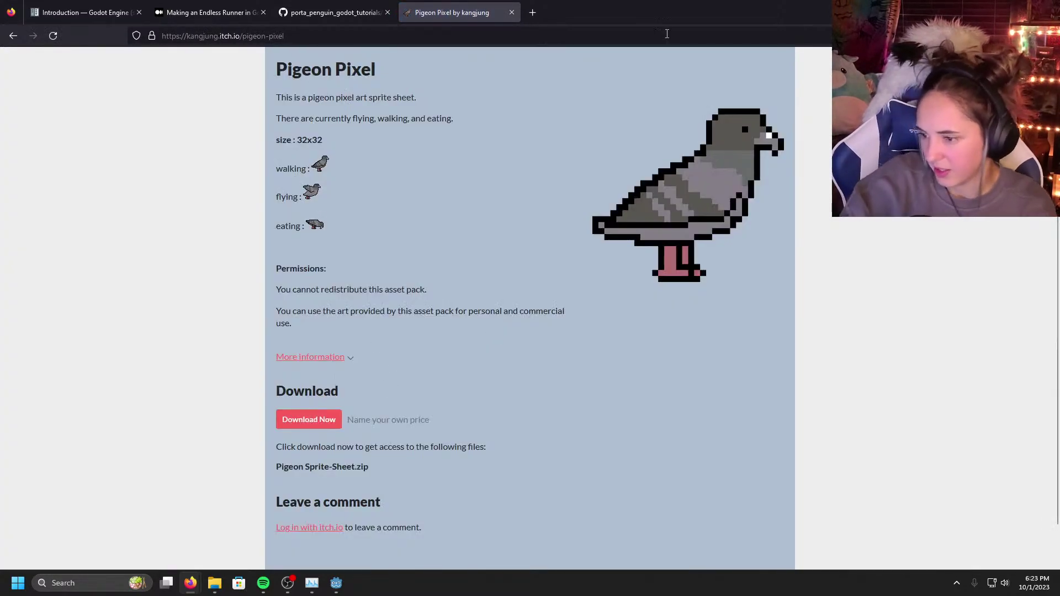
key(alt+Tab)
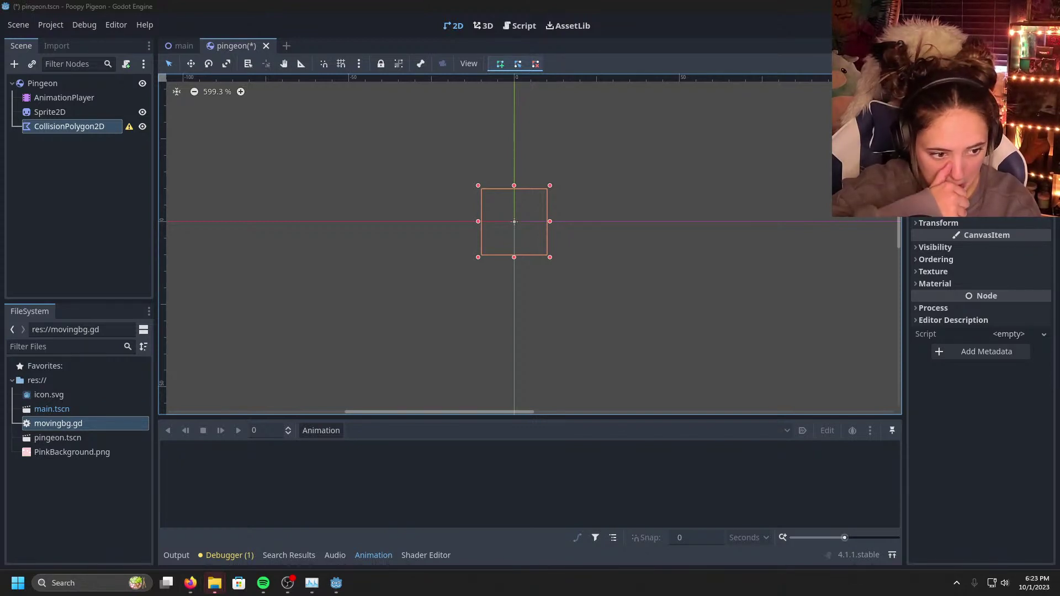
click(996, 6)
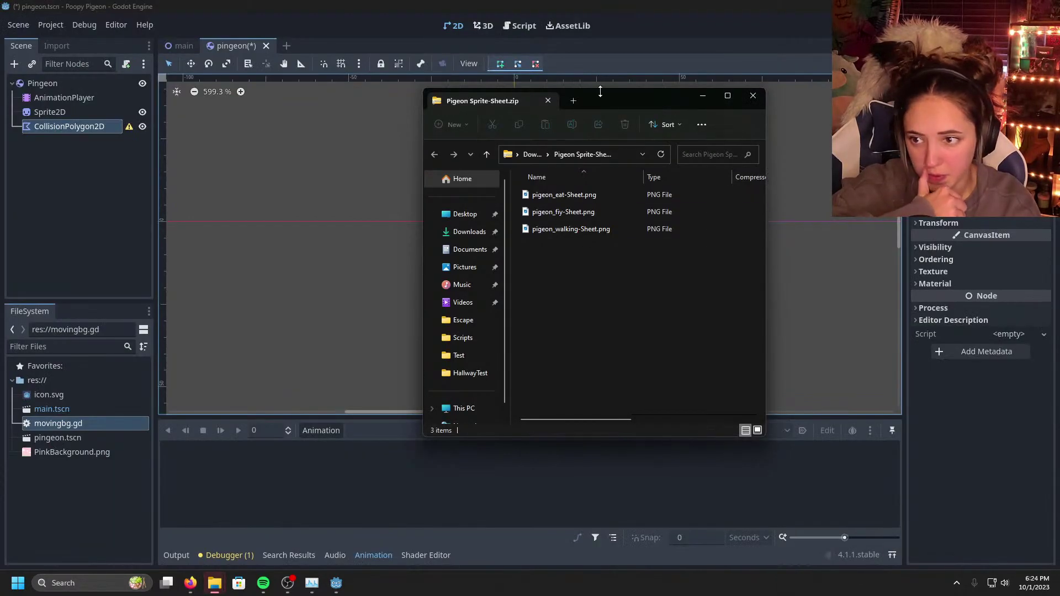
drag(600, 94, 1059, 82)
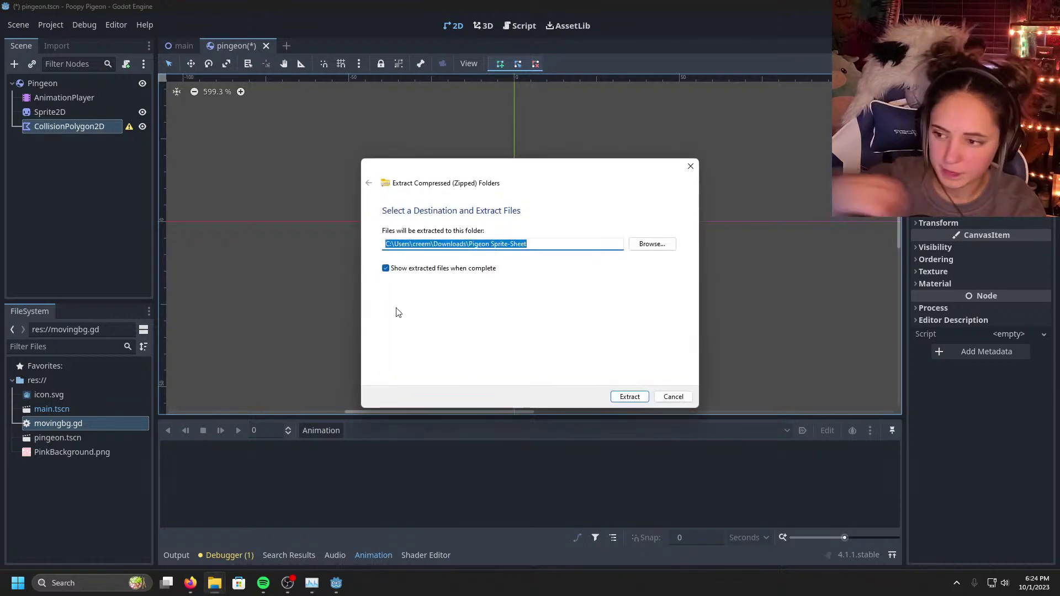
click(640, 396)
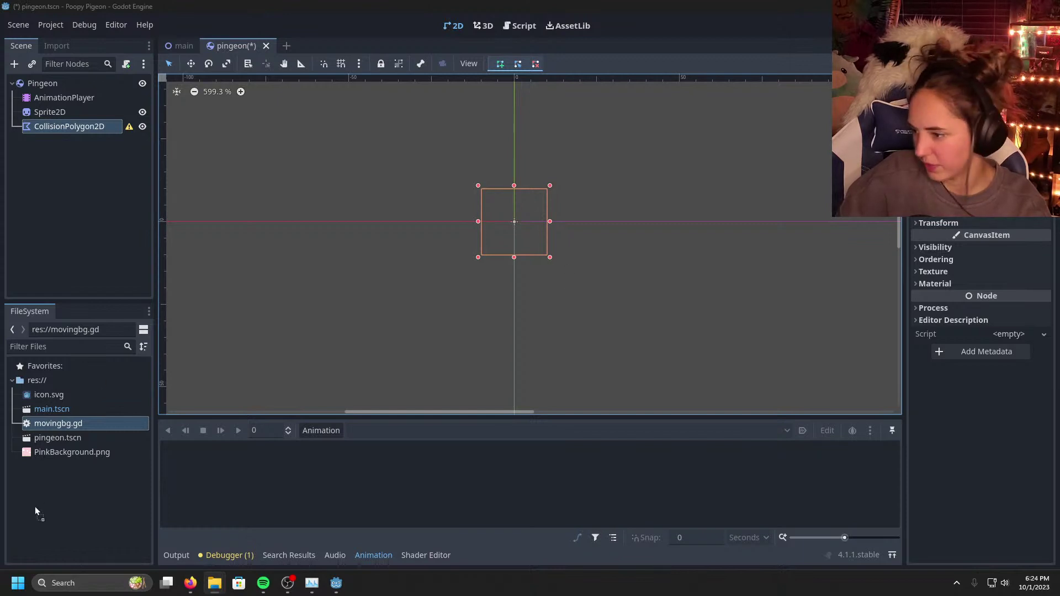
drag(35, 506, 37, 502)
Step: Create a new folder named Art in the project's res:// root
right_click(25, 519)
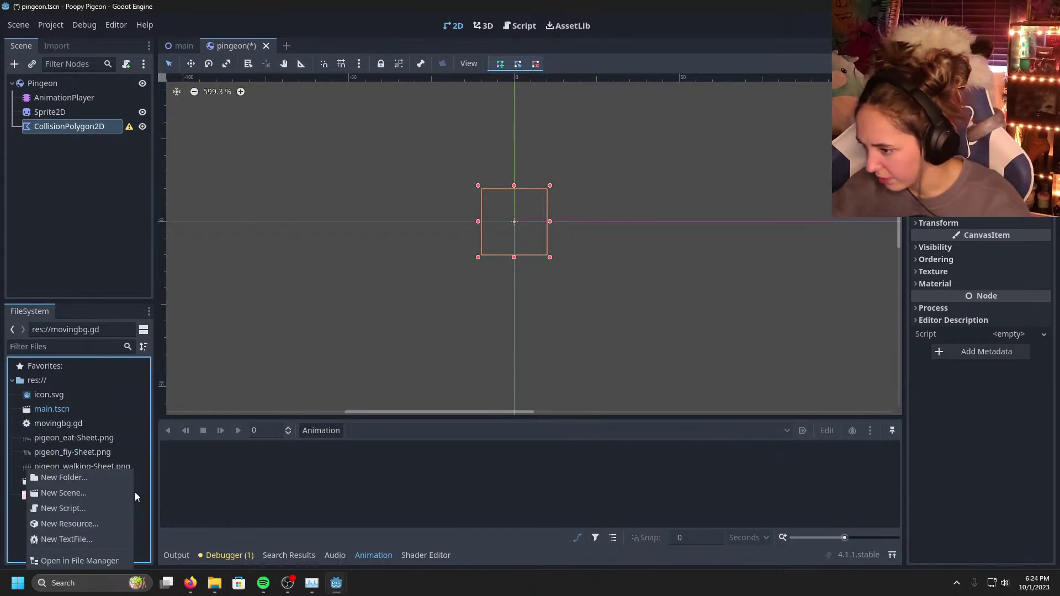
click(88, 478)
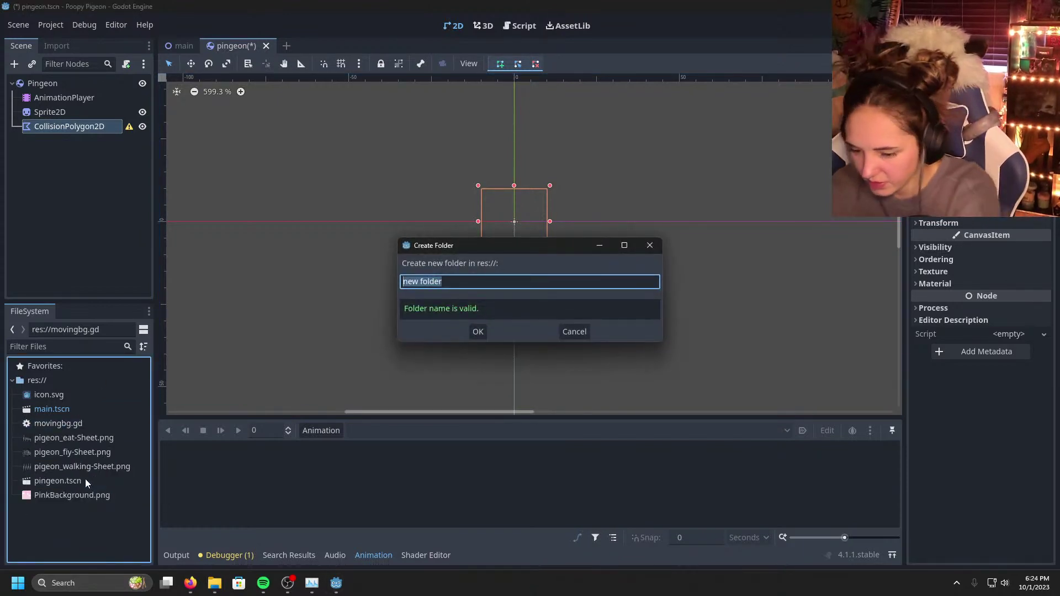
key(BackSpace)
text(ART)
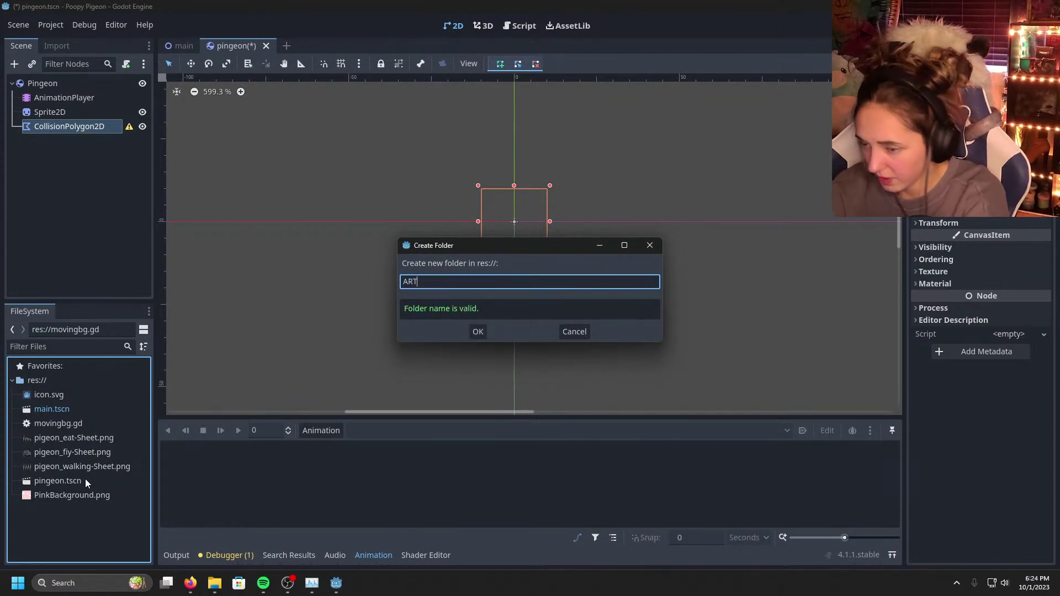
key(BackSpace)
text(rt)
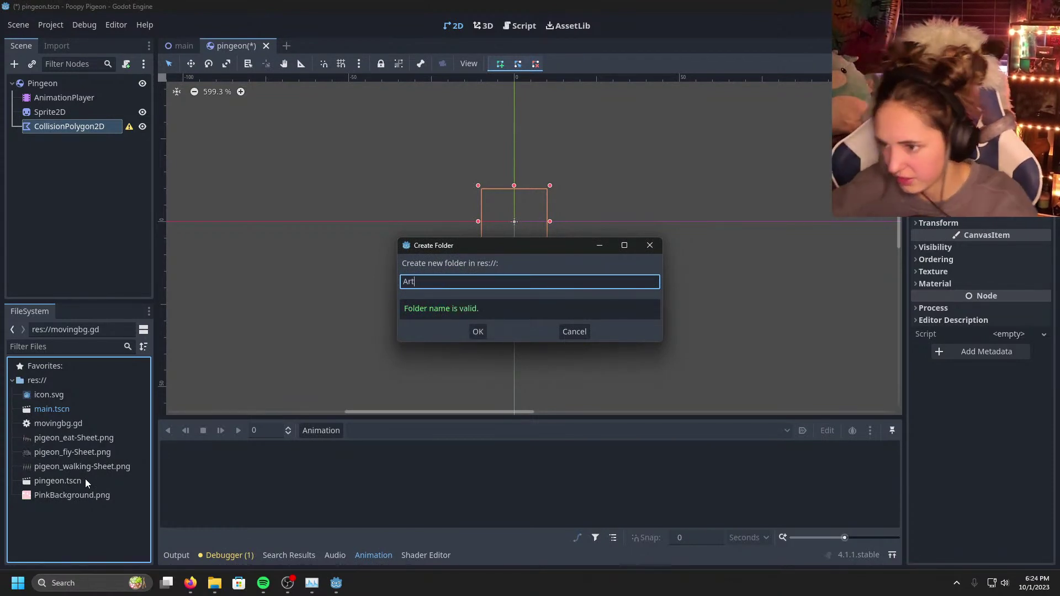
click(477, 331)
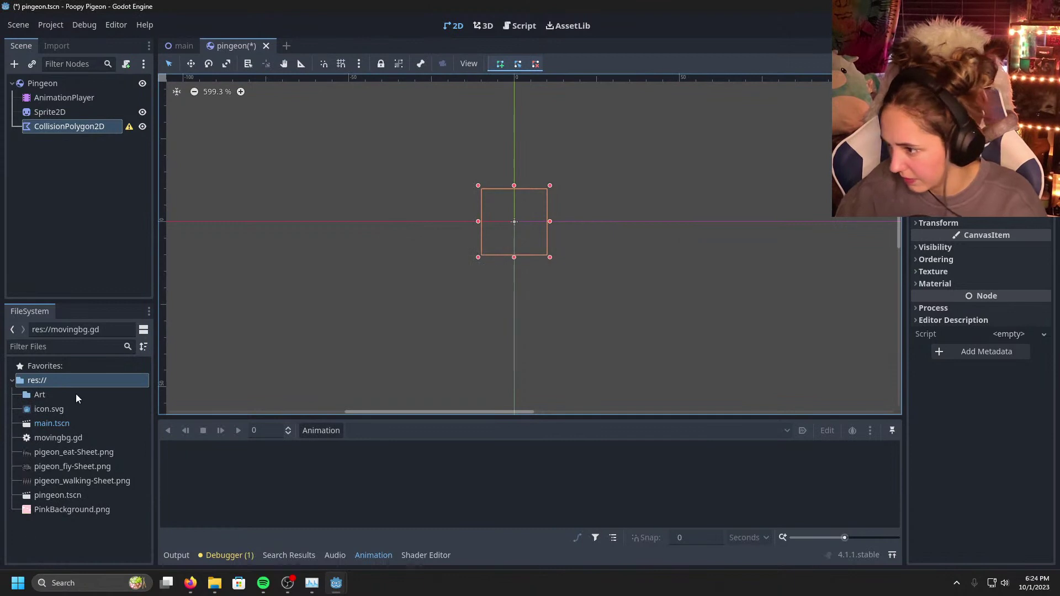
Step: Move the three pigeon sheet PNGs and PinkBackground.png into the Art folder, and return to the pingeon scene
click(60, 482)
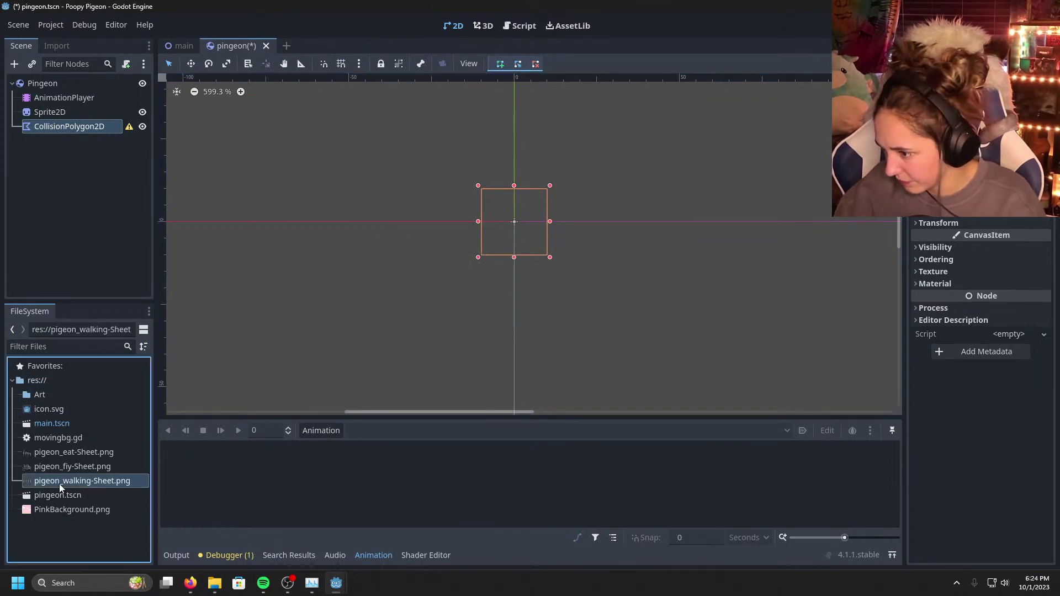
shift+click(77, 454)
drag(77, 454, 49, 395)
click(20, 394)
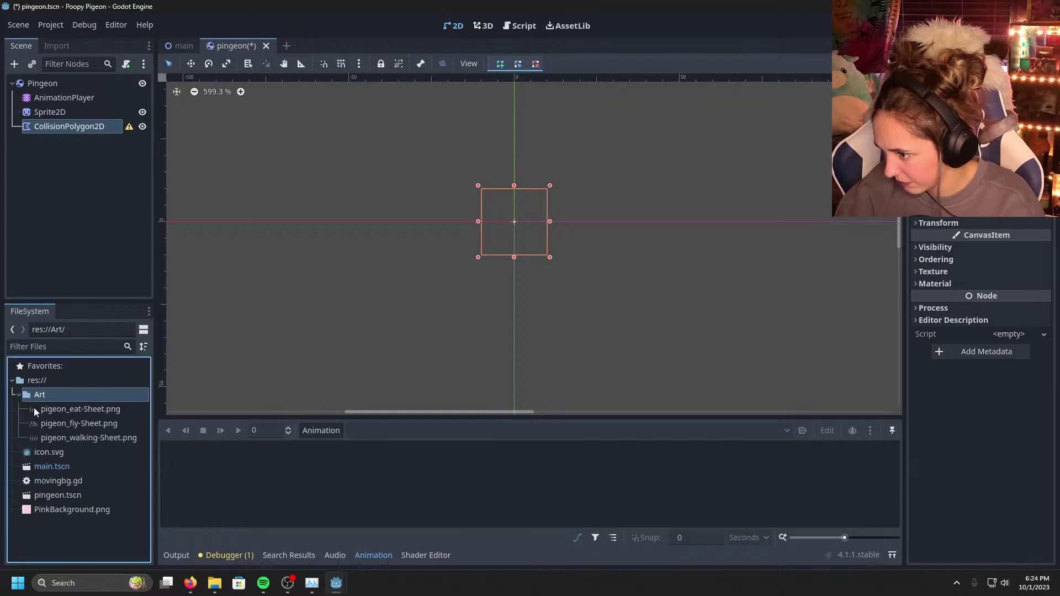
click(57, 509)
drag(58, 509, 44, 395)
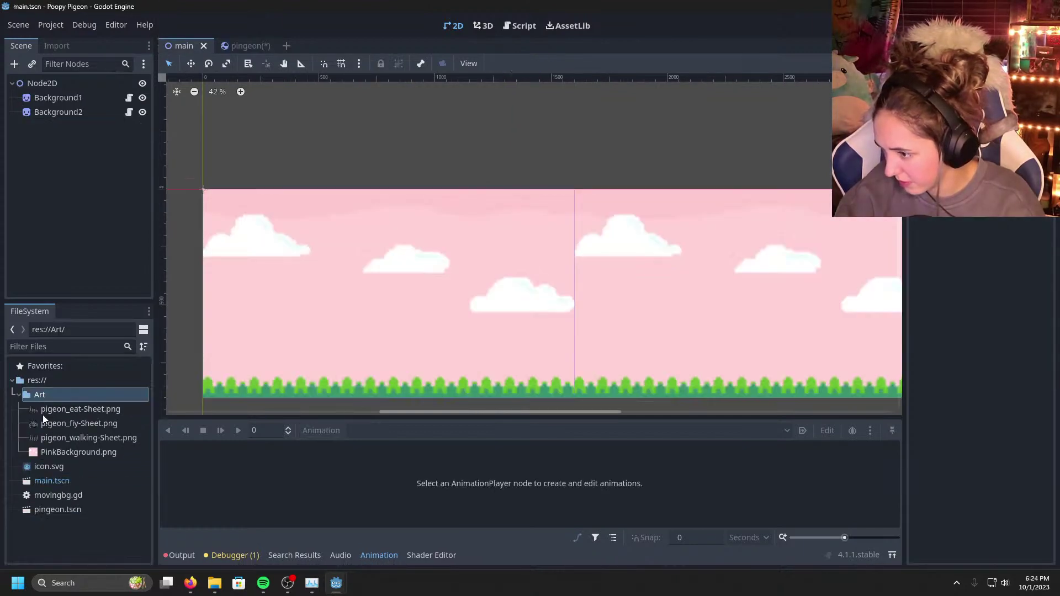
click(251, 46)
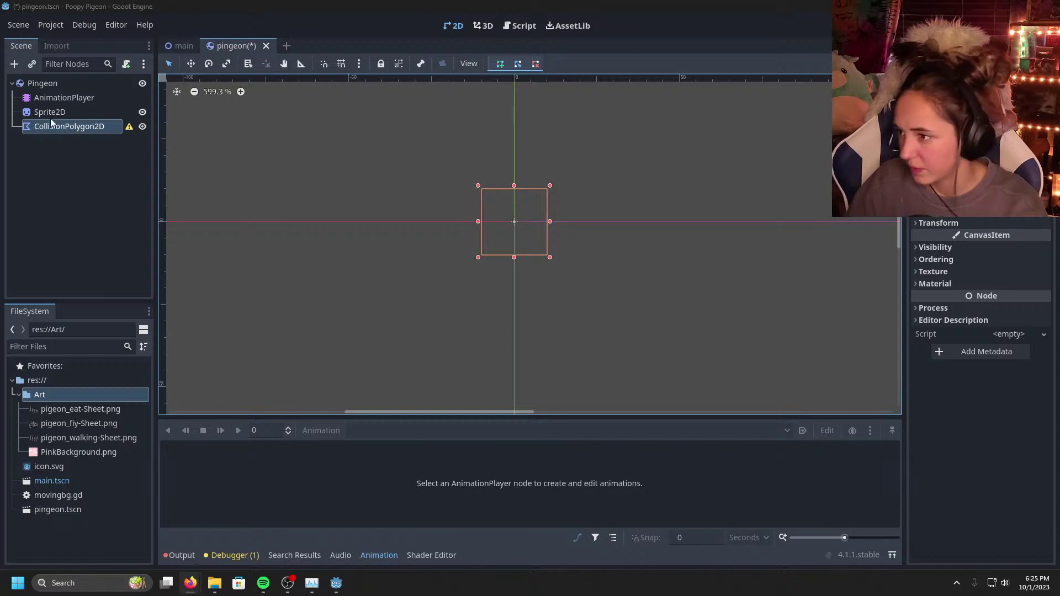
Step: Create a new animation named "flying" on the AnimationPlayer node
click(74, 100)
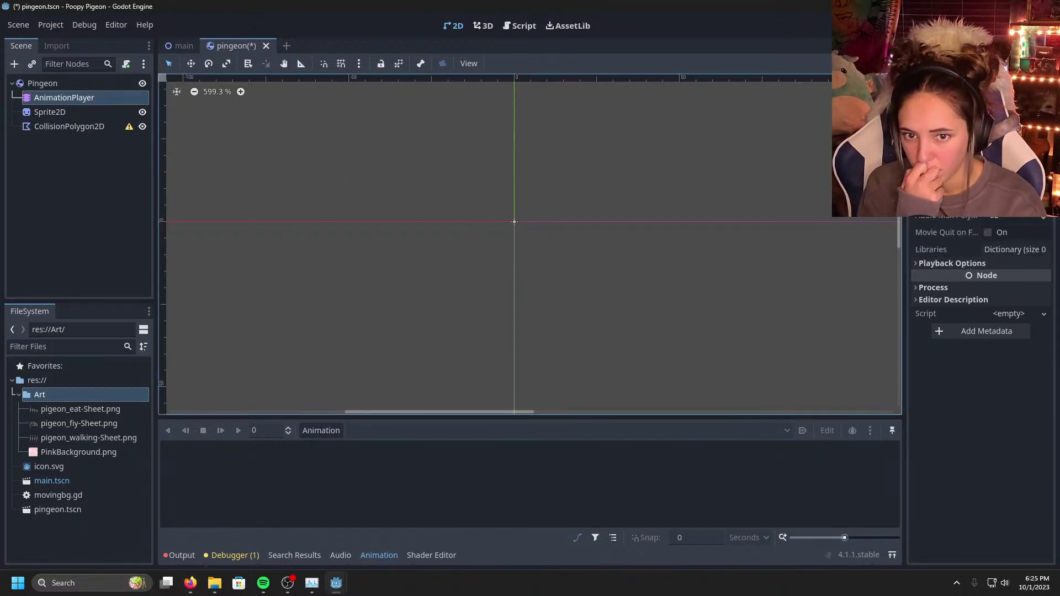
scroll(600, 220, up, 2)
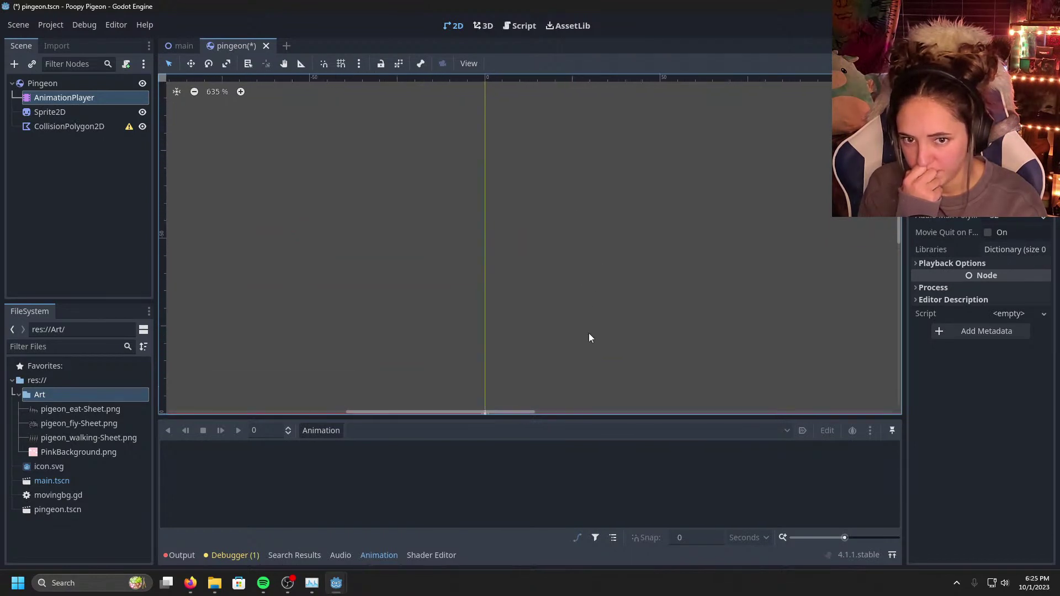
scroll(590, 325, down, 12)
scroll(596, 291, up, 14)
middle_drag(487, 354, 607, 231)
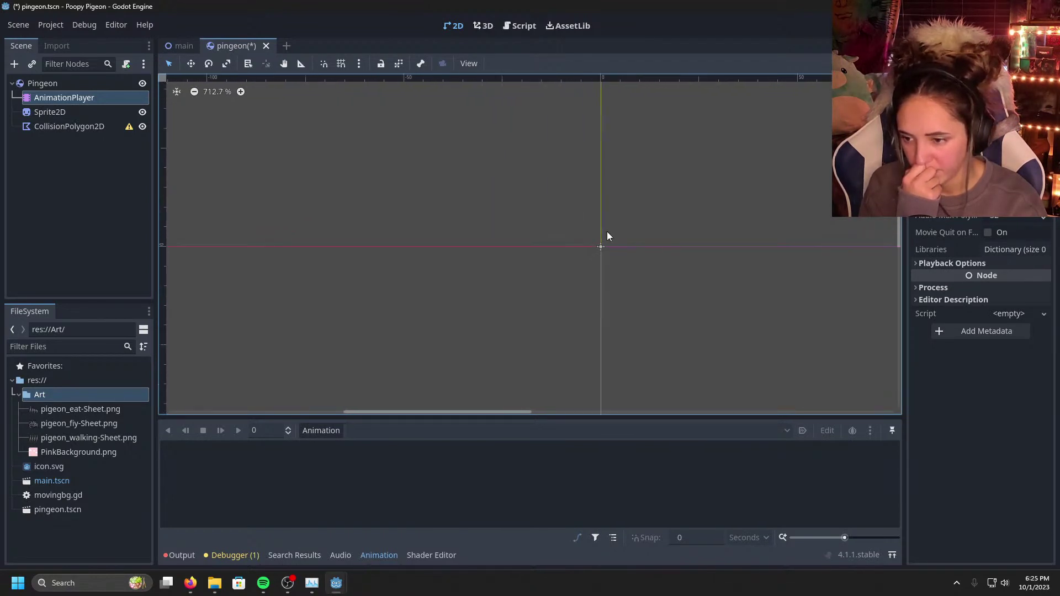
scroll(607, 237, up, 10)
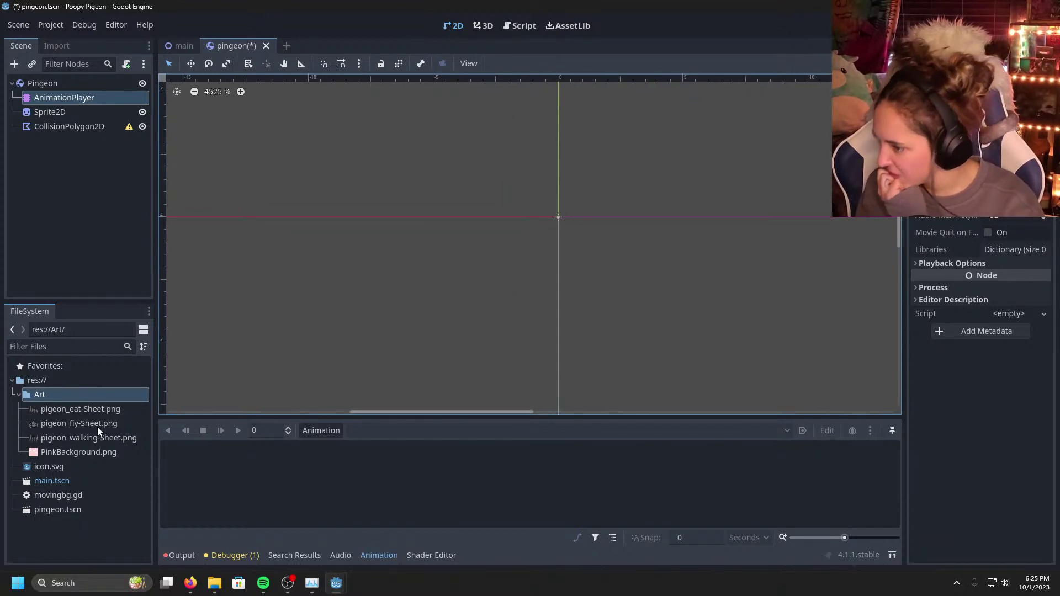
drag(88, 422, 289, 485)
click(322, 432)
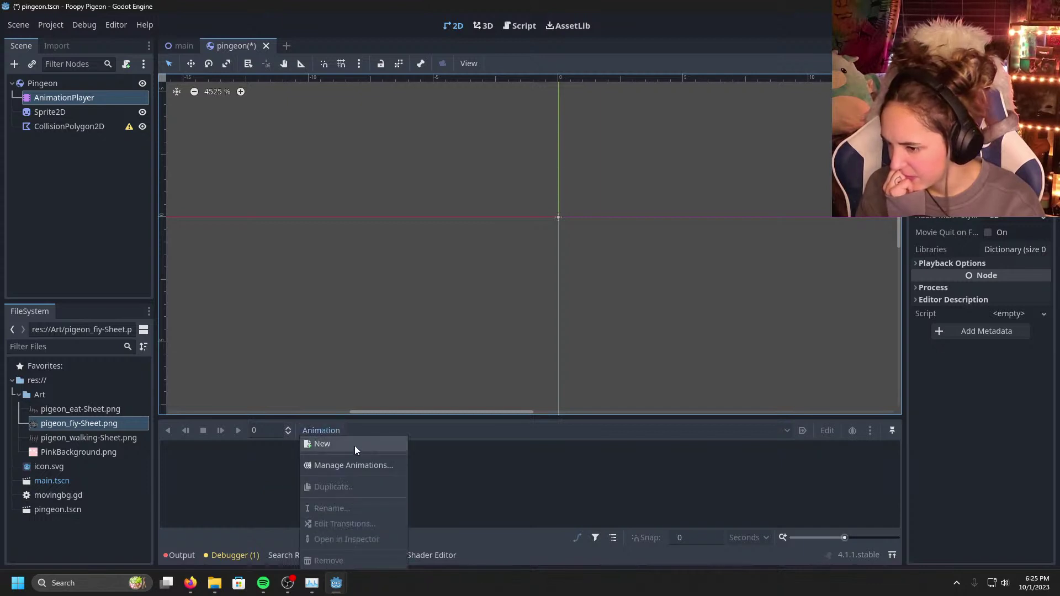
click(346, 447)
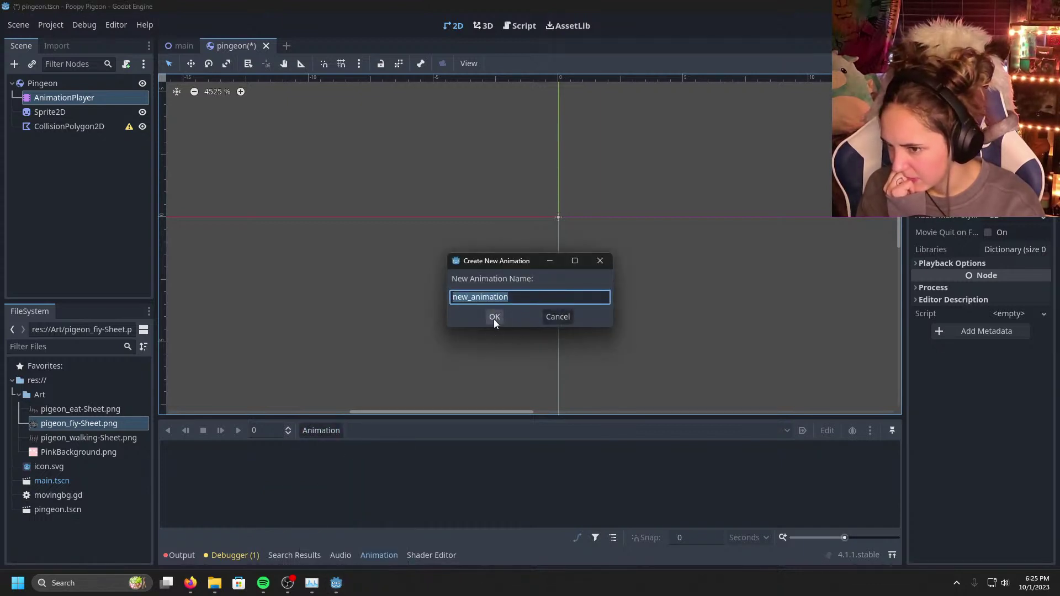
key(BackSpace)
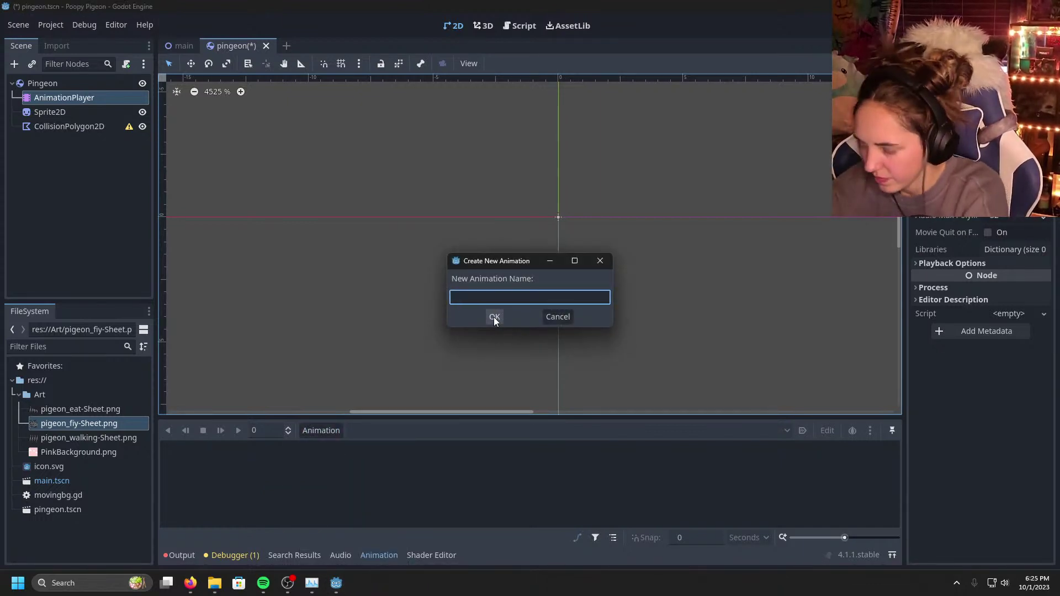
text(flying)
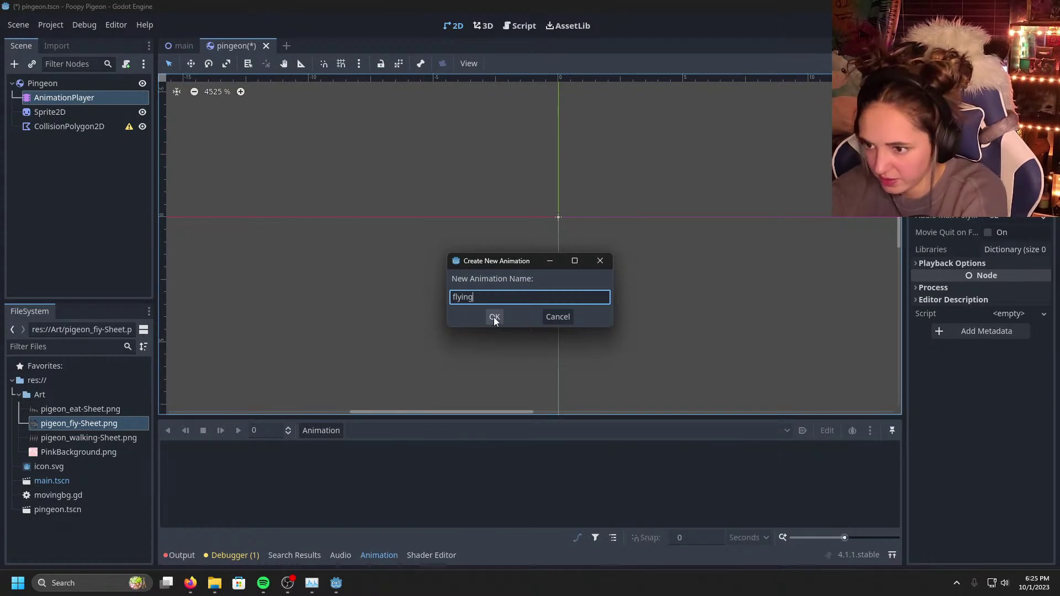
click(493, 317)
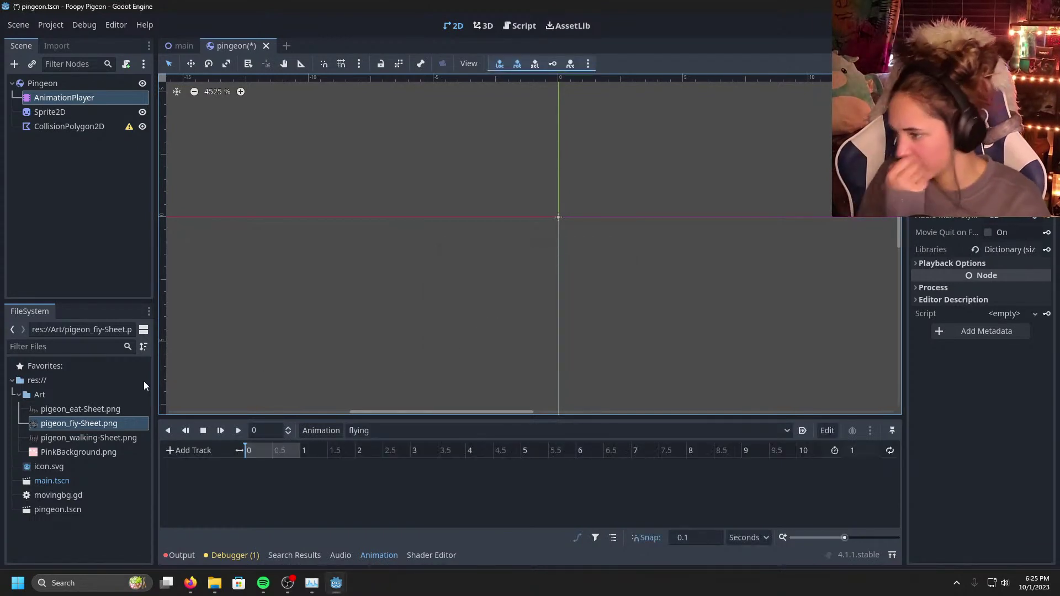
Step: Examine the AnimationPlayer's Libraries dictionary and the value types offered for a new key
drag(98, 423, 75, 426)
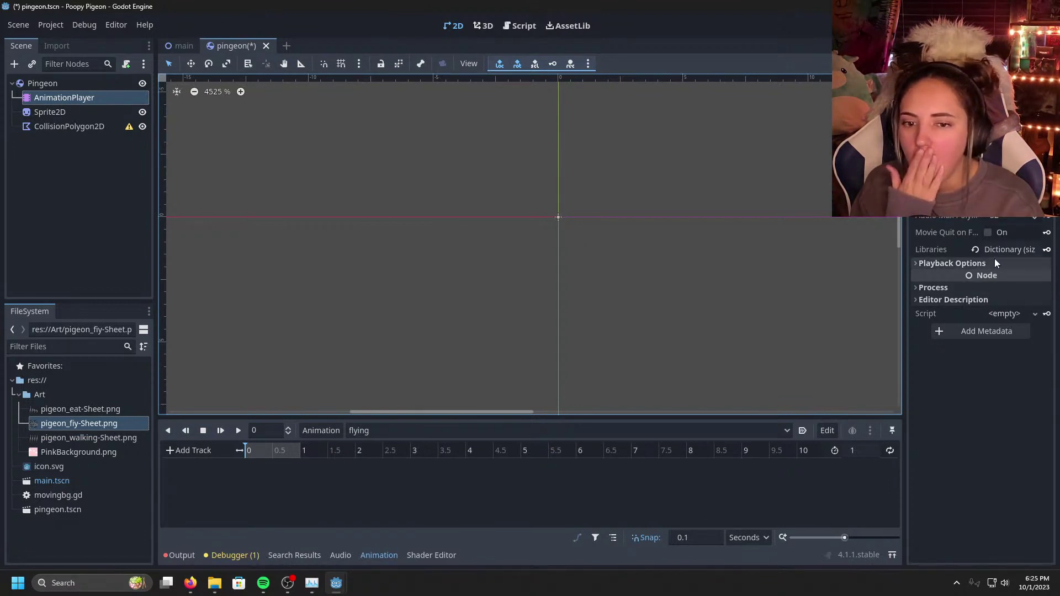
click(1022, 250)
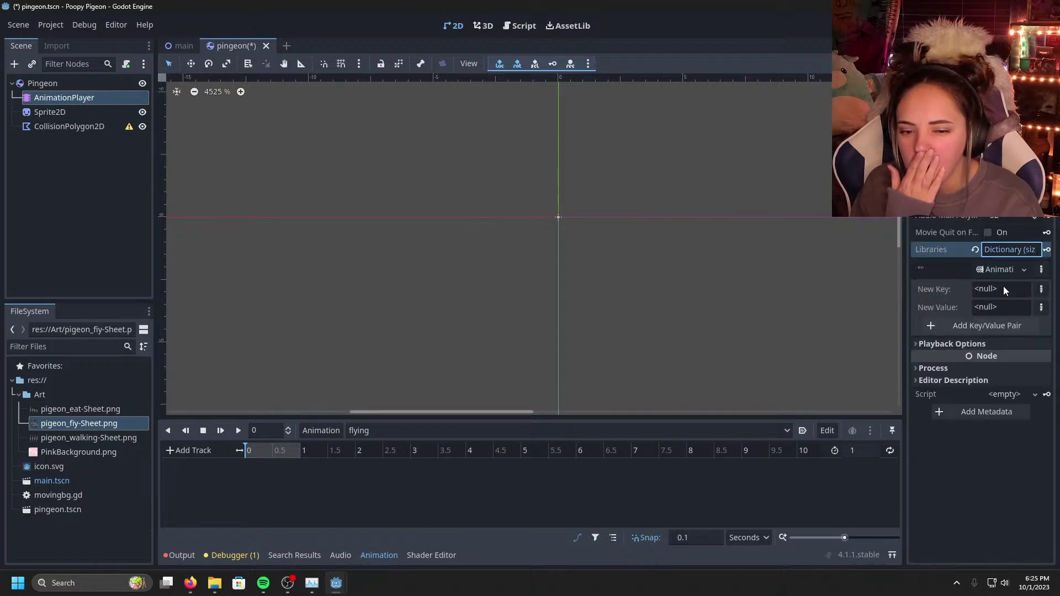
click(1041, 289)
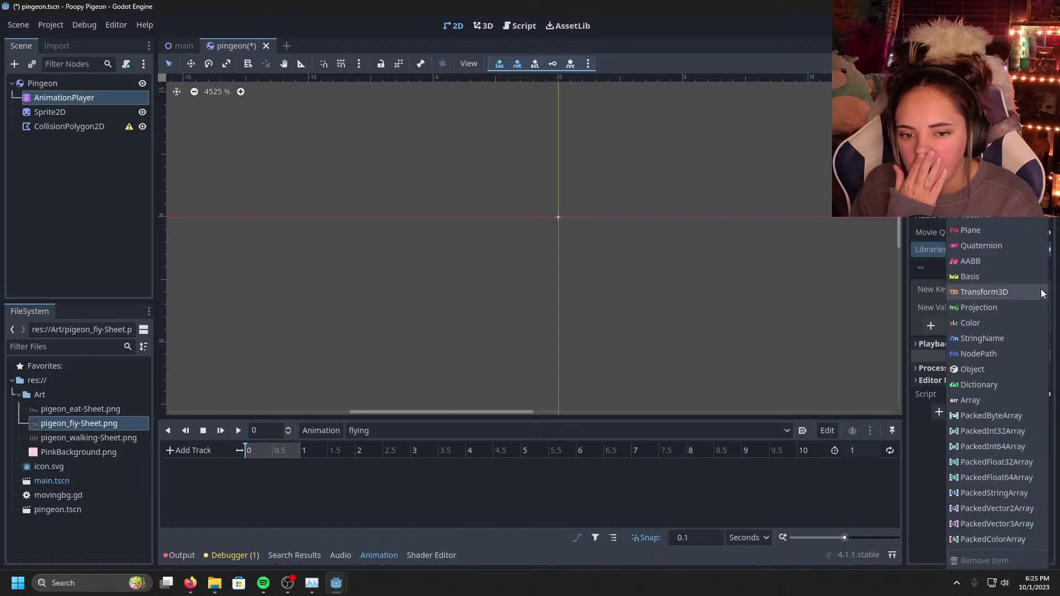
click(920, 455)
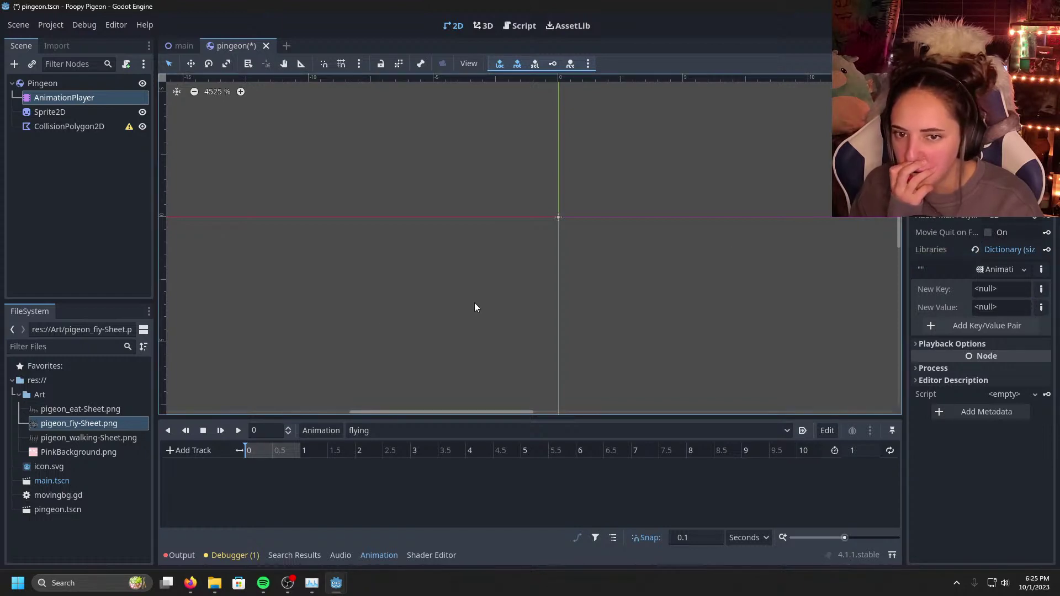
right_click(64, 168)
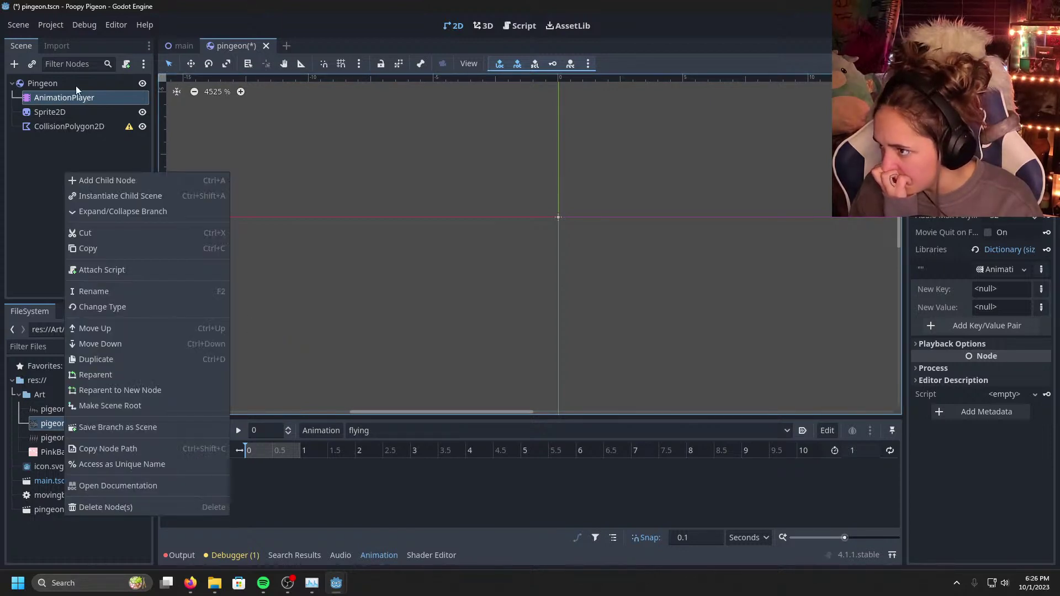
right_click(72, 79)
right_click(72, 78)
click(78, 87)
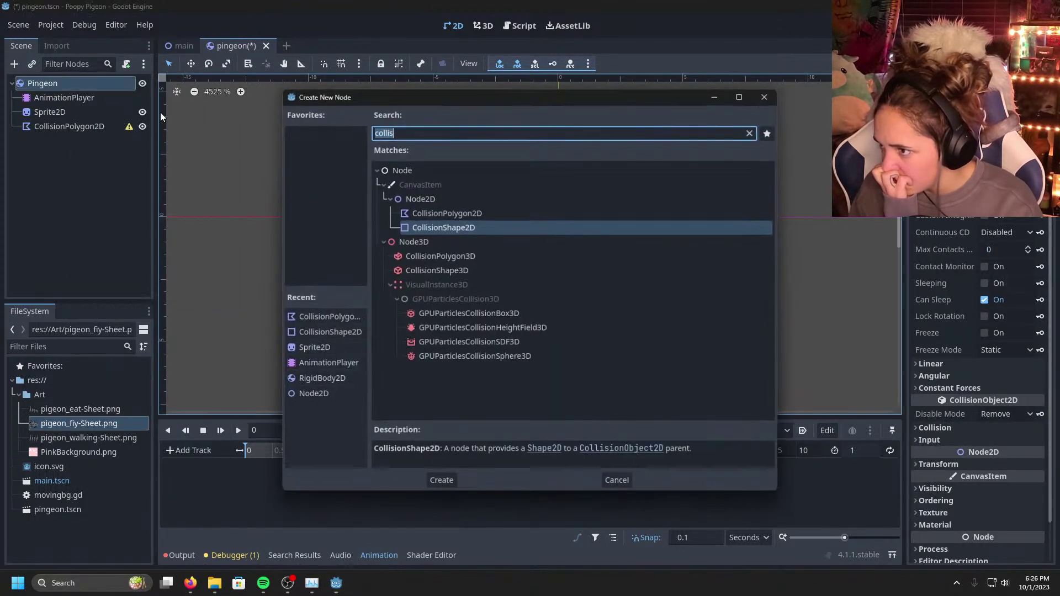
key(BackSpace)
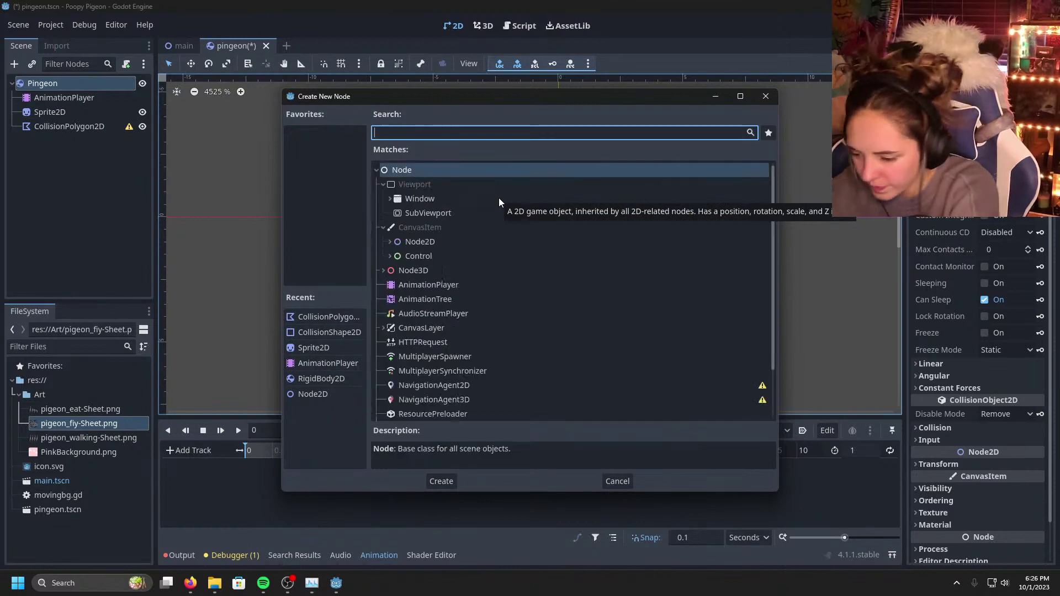
text(anim)
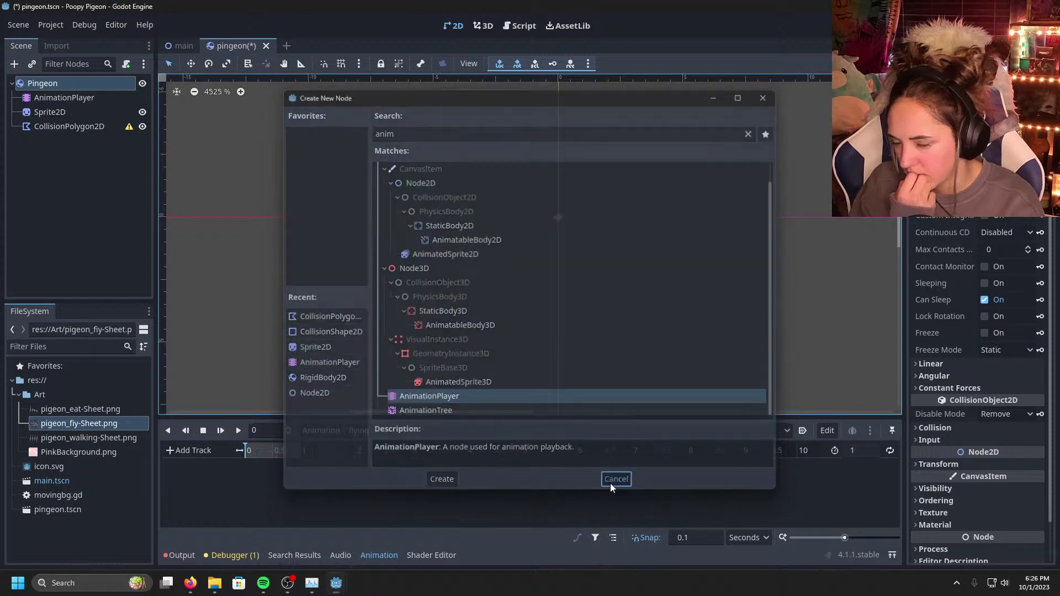
click(611, 481)
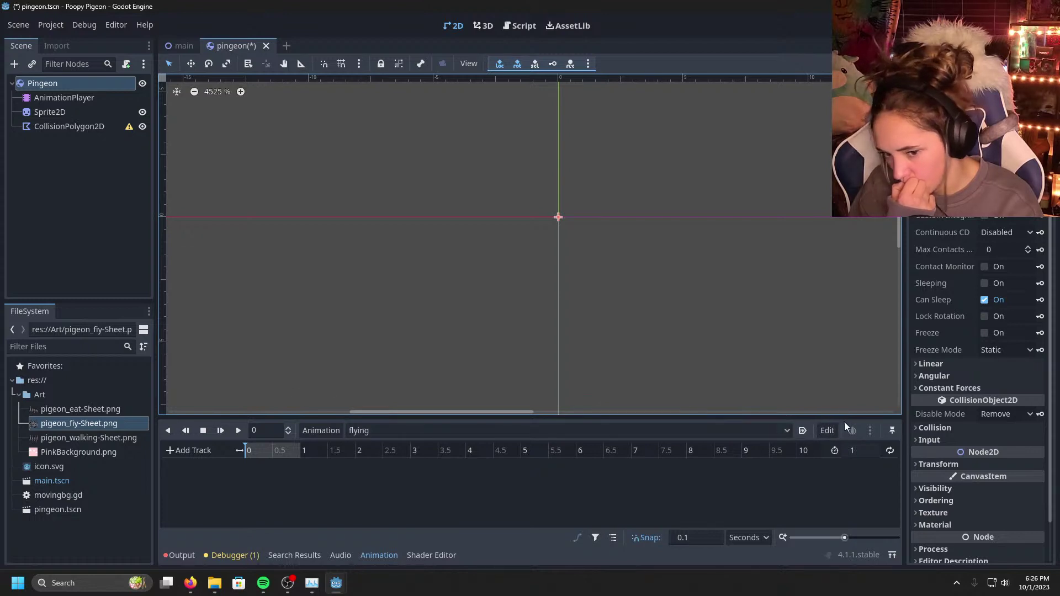
click(832, 430)
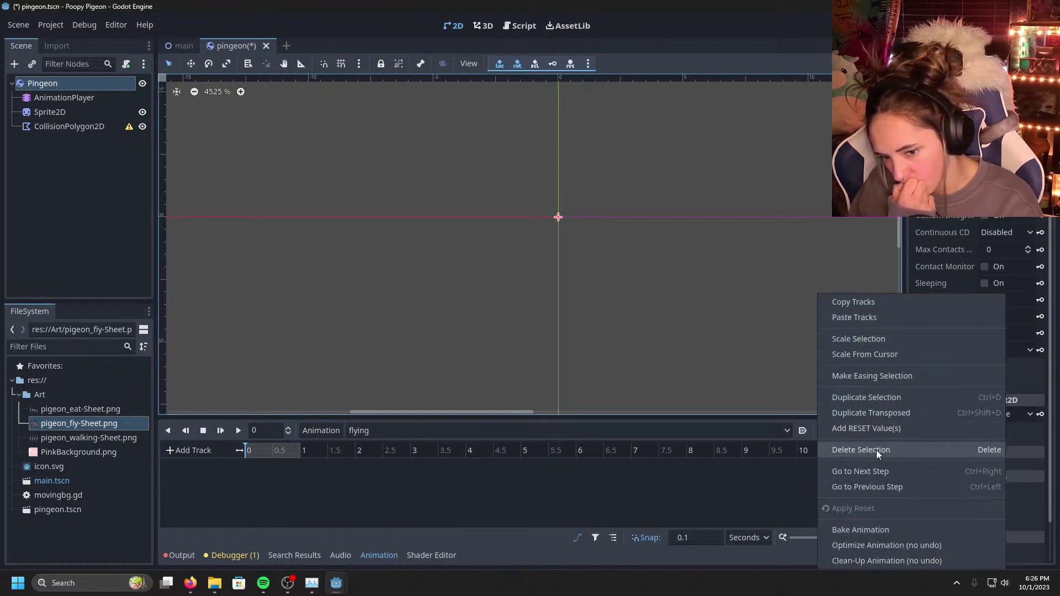
click(526, 502)
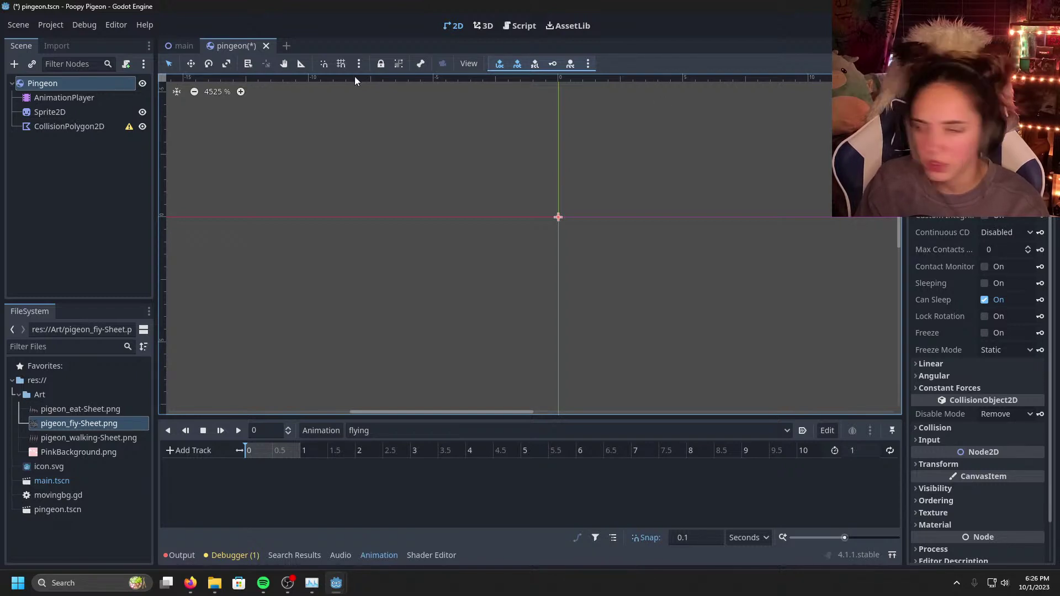
Step: Assign pigeon_fiy-Sheet.png from the Art folder as the texture of the Sprite2D node
click(55, 111)
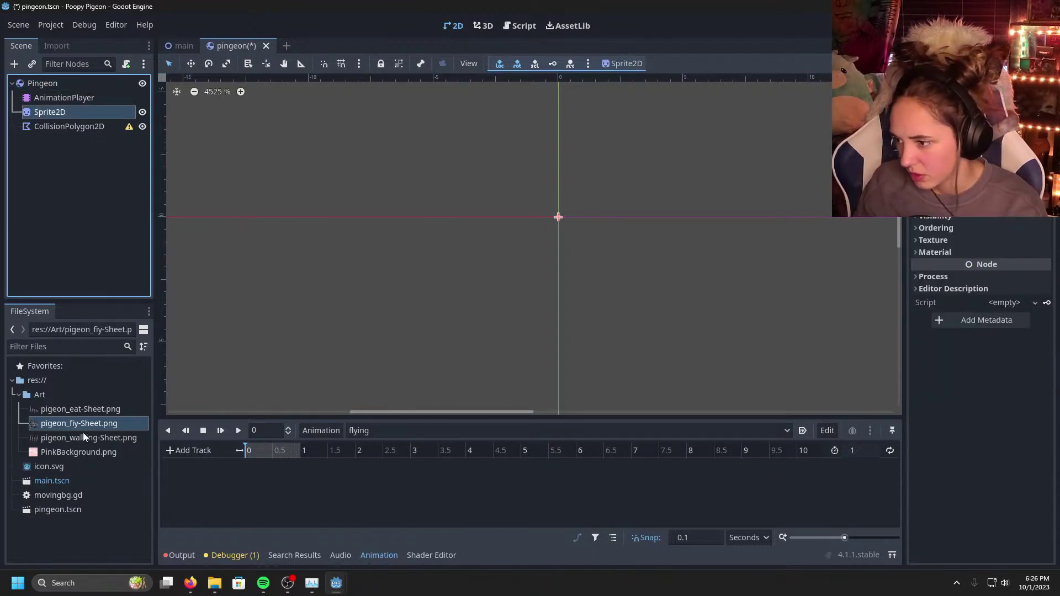
drag(84, 423, 386, 249)
key(Escape)
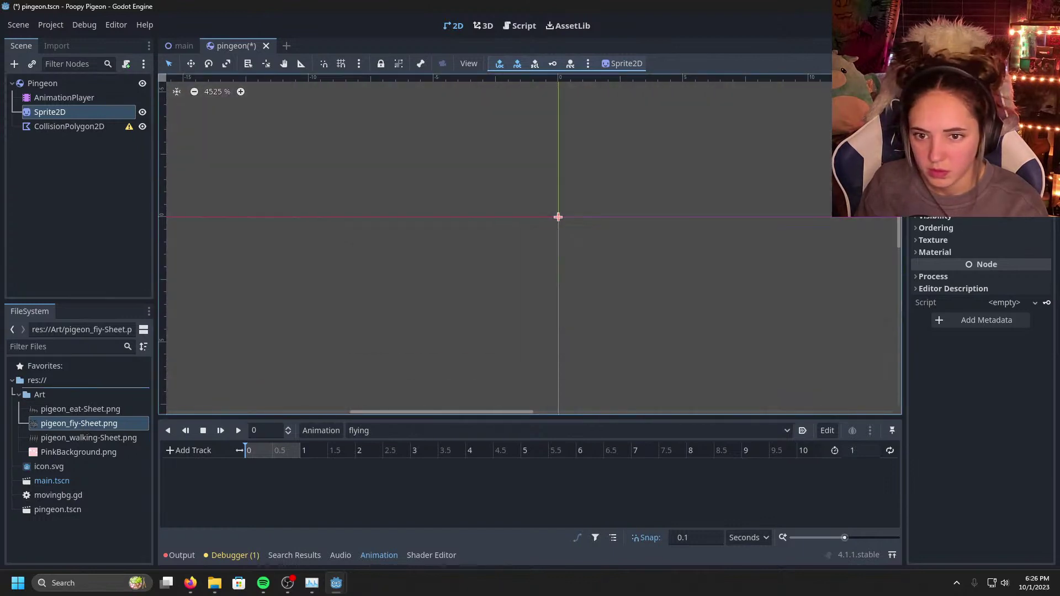
scroll(637, 250, down, 2)
scroll(647, 275, down, 13)
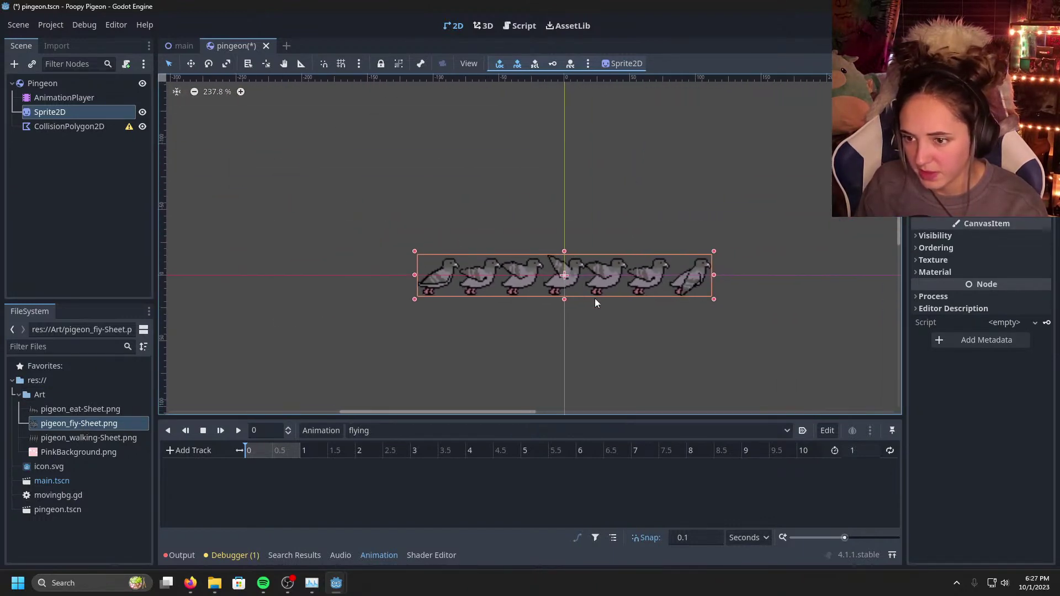
scroll(595, 297, down, 1)
scroll(595, 297, up, 1)
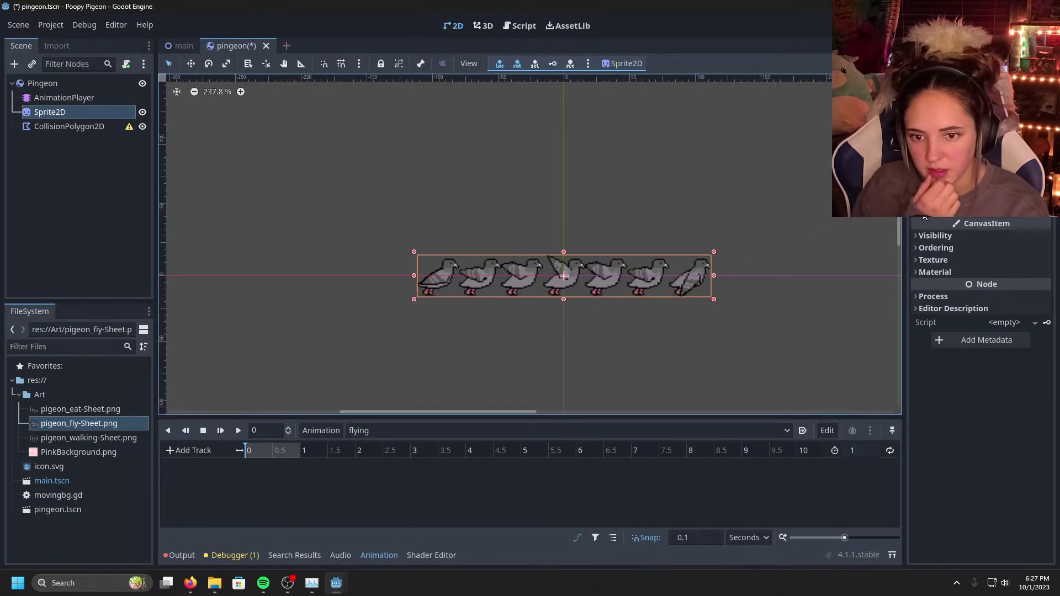
Step: Examine the Sprite2D's transform values, its texture's resource details and the available texture types, glancing at the main scene in between
scroll(995, 248, up, 3)
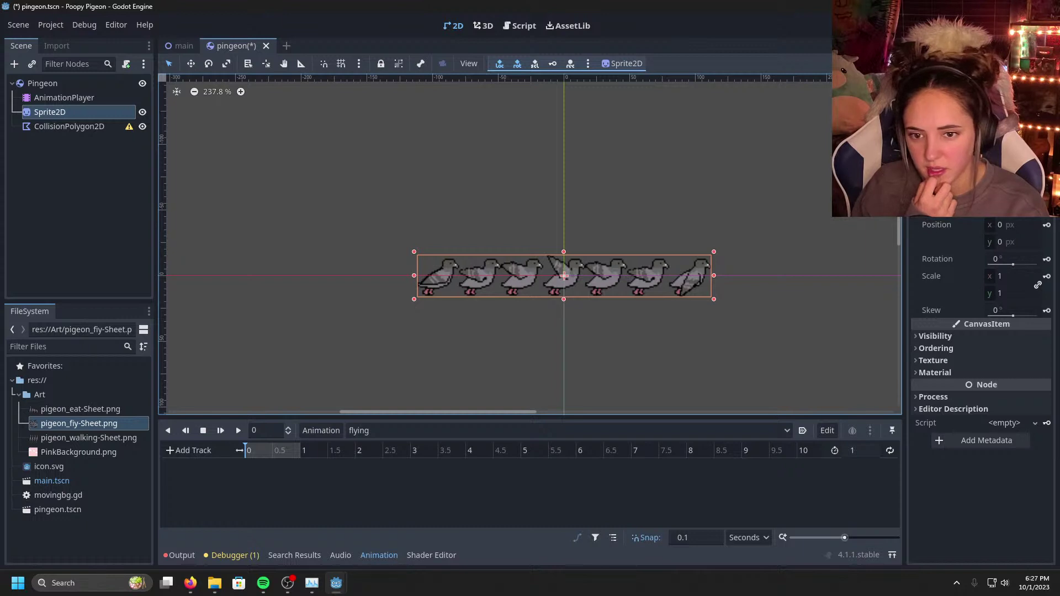
scroll(1004, 276, down, 3)
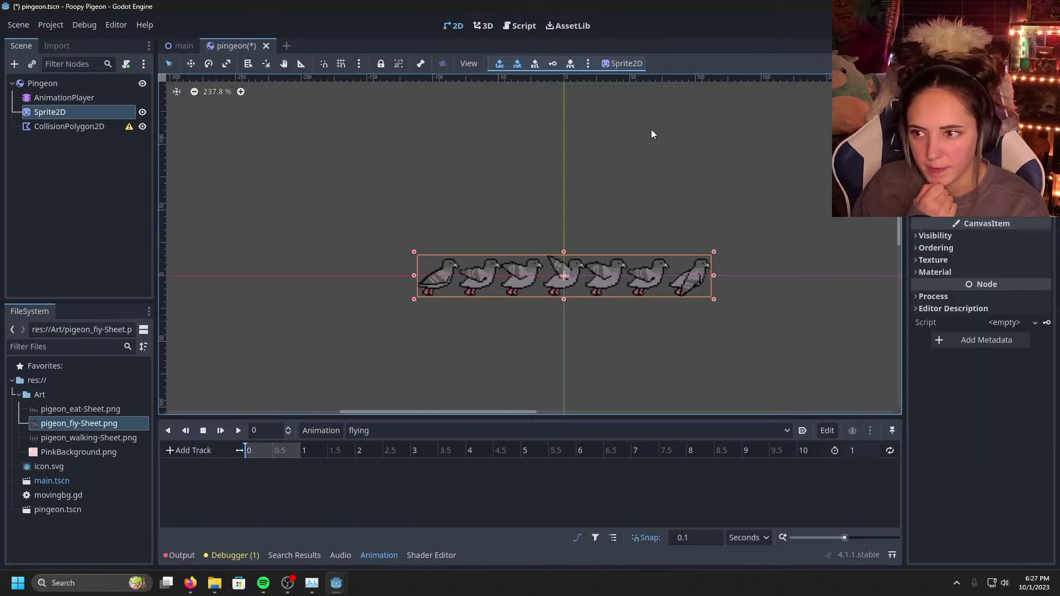
scroll(651, 129, down, 1)
click(185, 45)
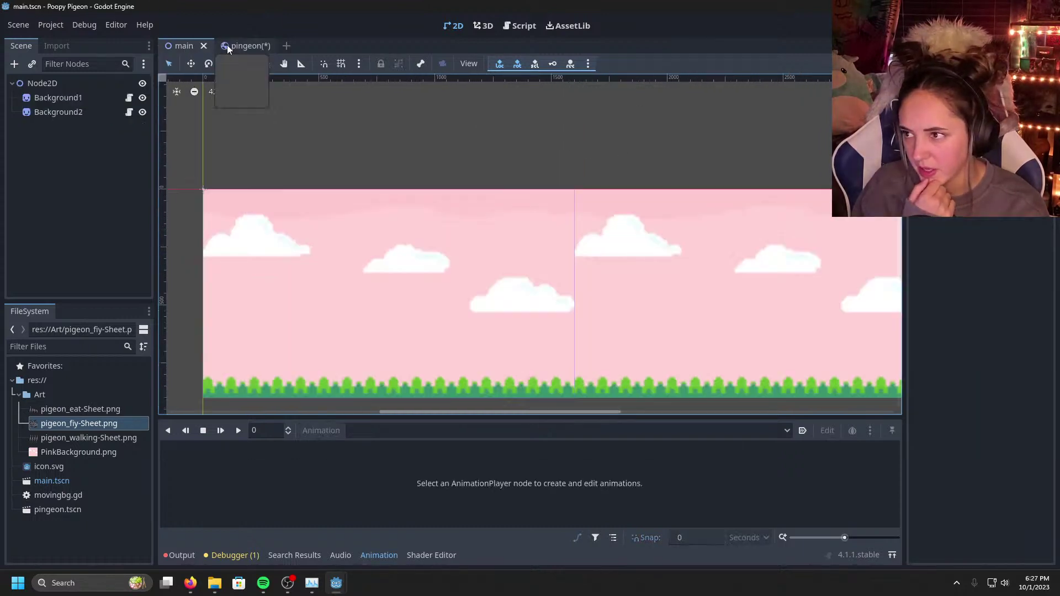
click(228, 45)
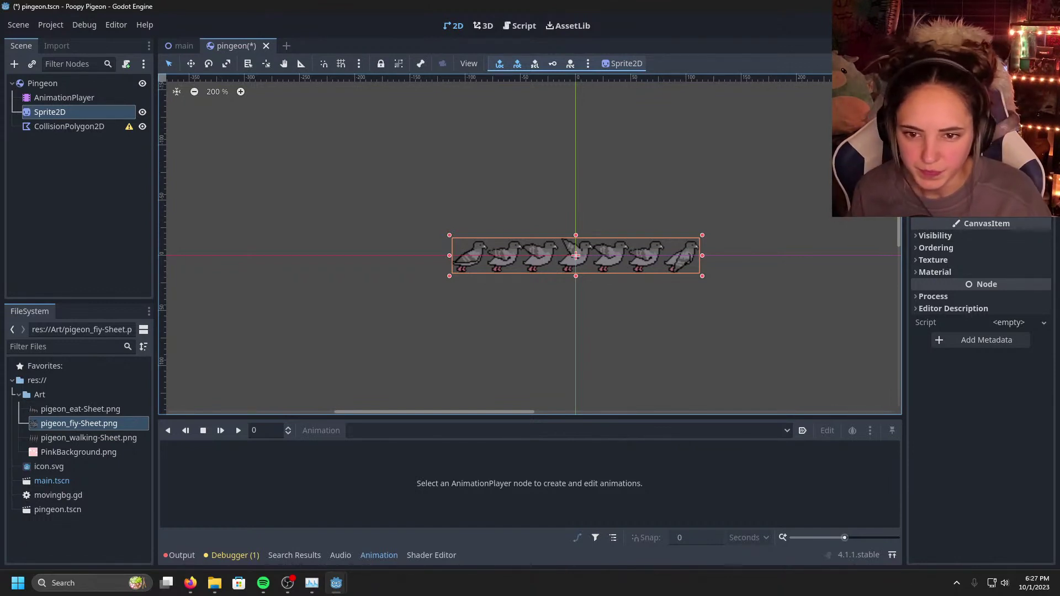
scroll(938, 320, up, 3)
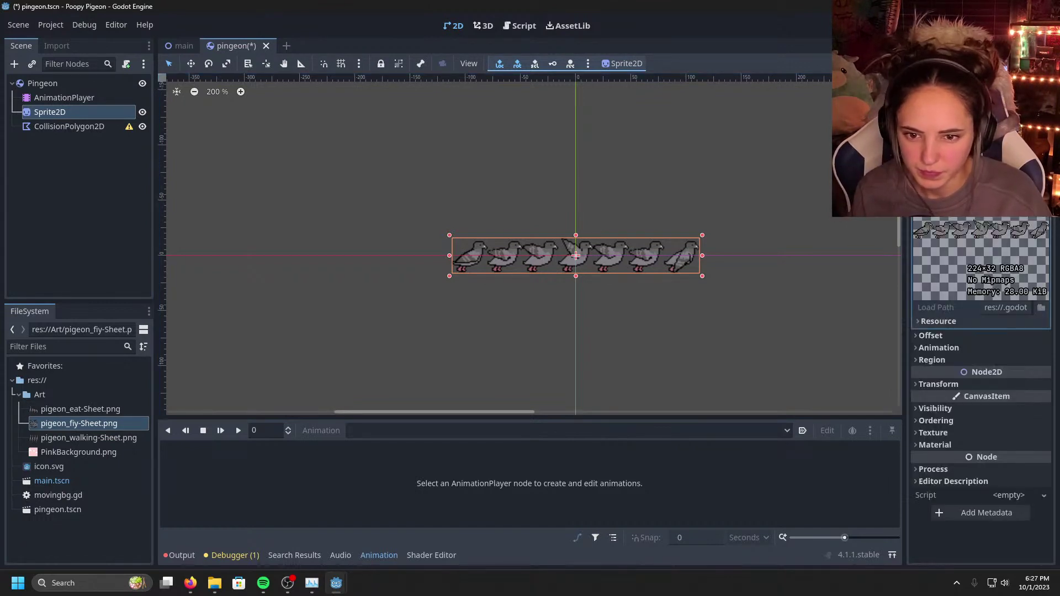
click(929, 323)
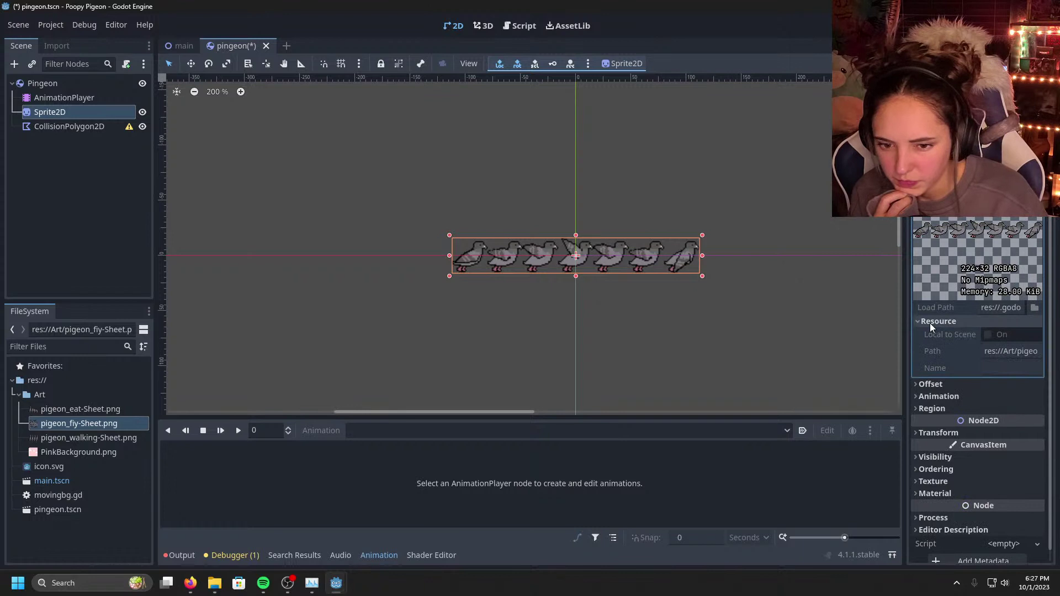
click(988, 335)
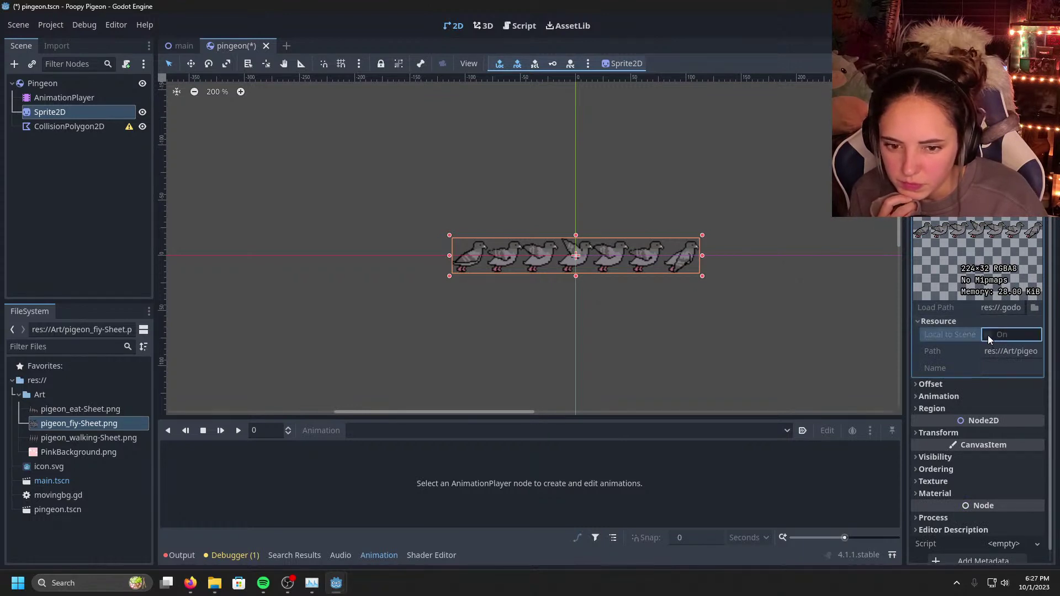
click(930, 321)
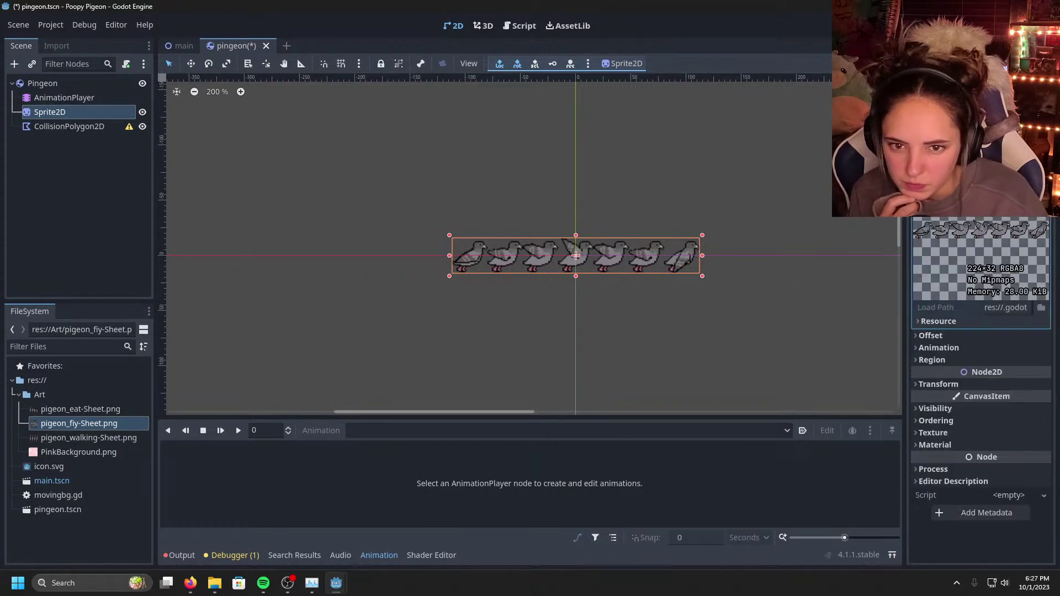
click(1009, 138)
click(1009, 138)
click(1043, 138)
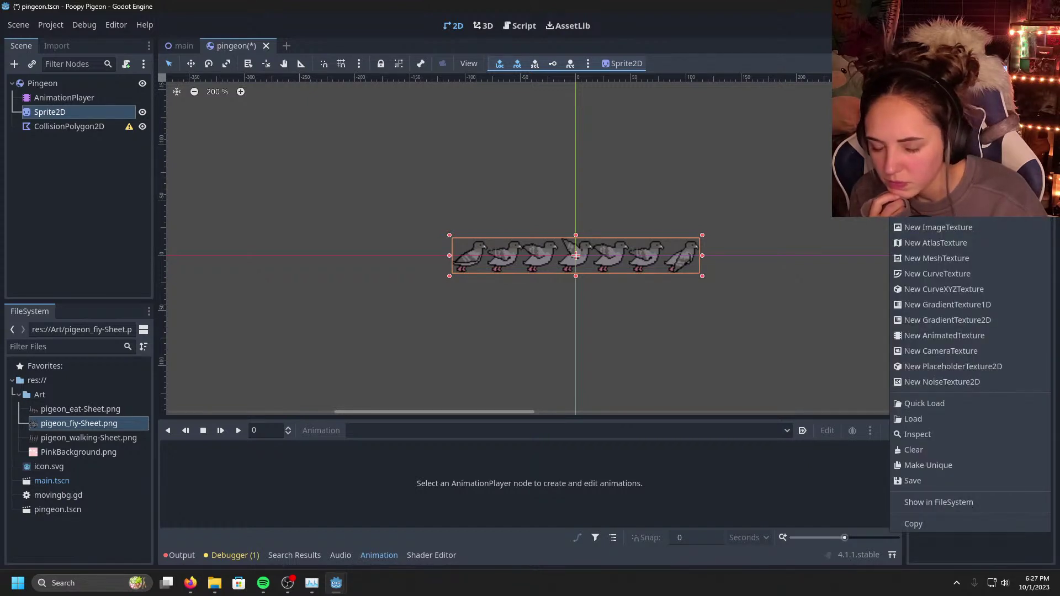
key(Escape)
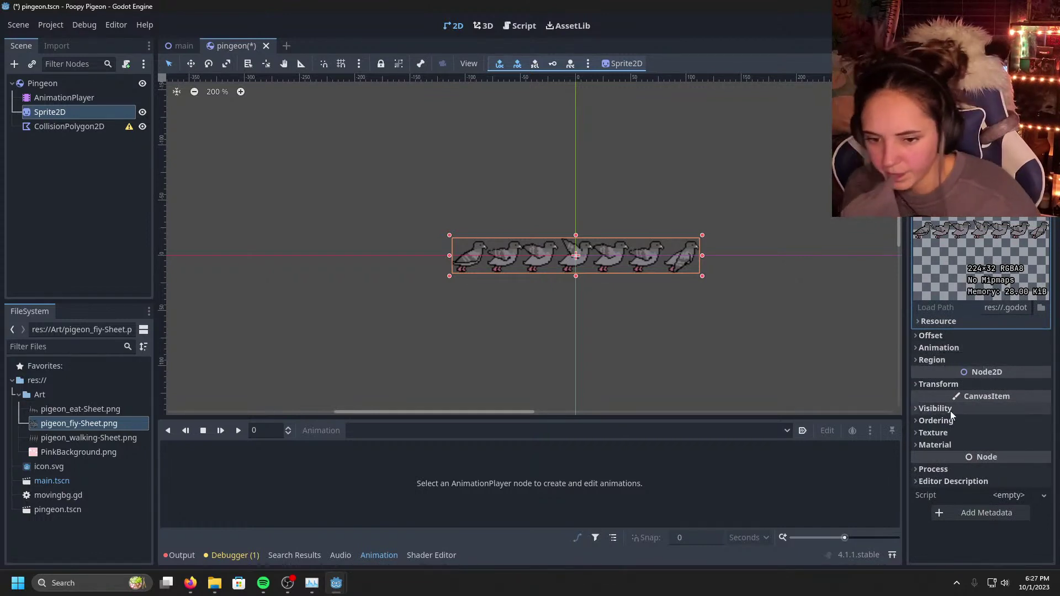
Step: Look through the Sprite2D's Texture, Material, Ordering and Visibility properties and its texture options for sprite-sheet settings
click(946, 430)
click(946, 431)
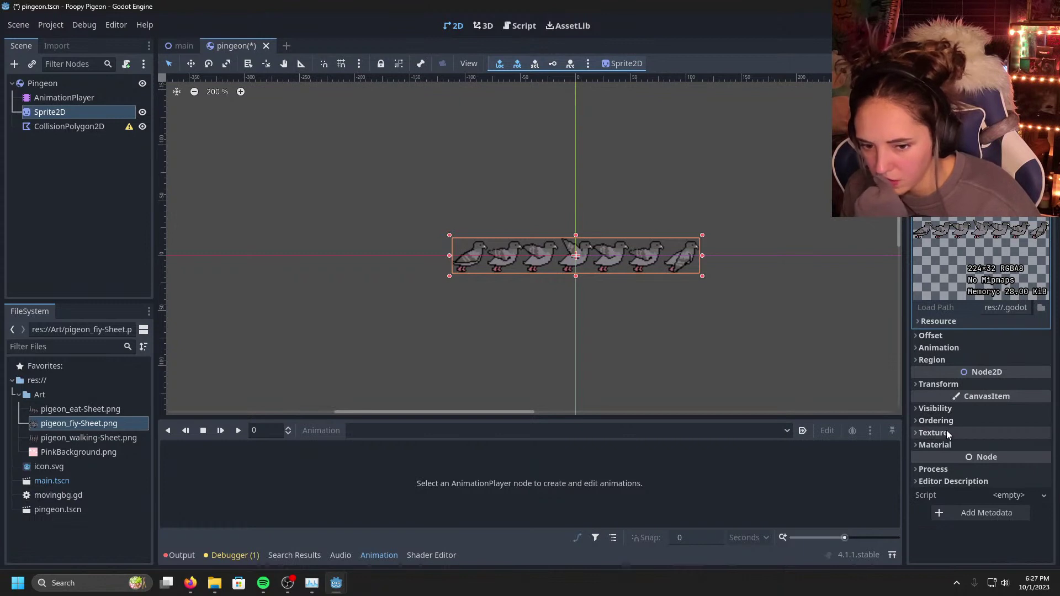
click(942, 449)
click(943, 450)
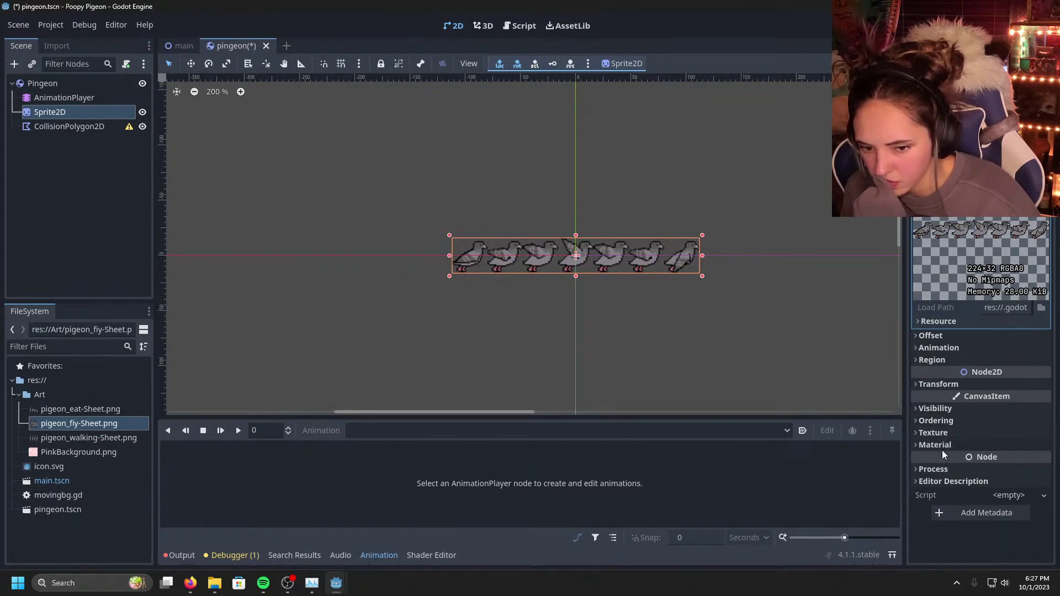
click(942, 445)
click(941, 445)
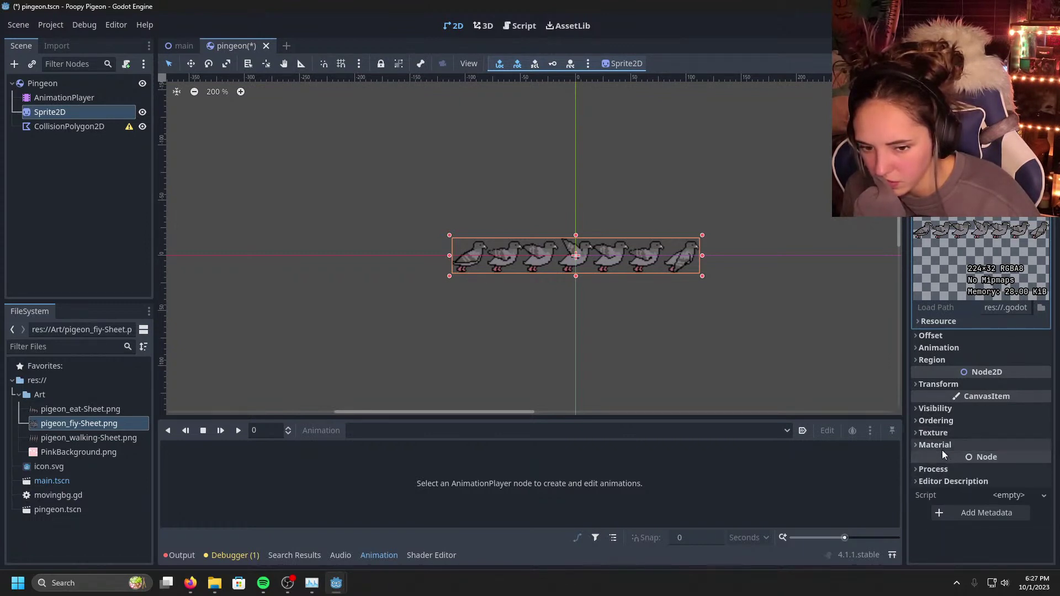
click(942, 420)
click(941, 420)
click(933, 408)
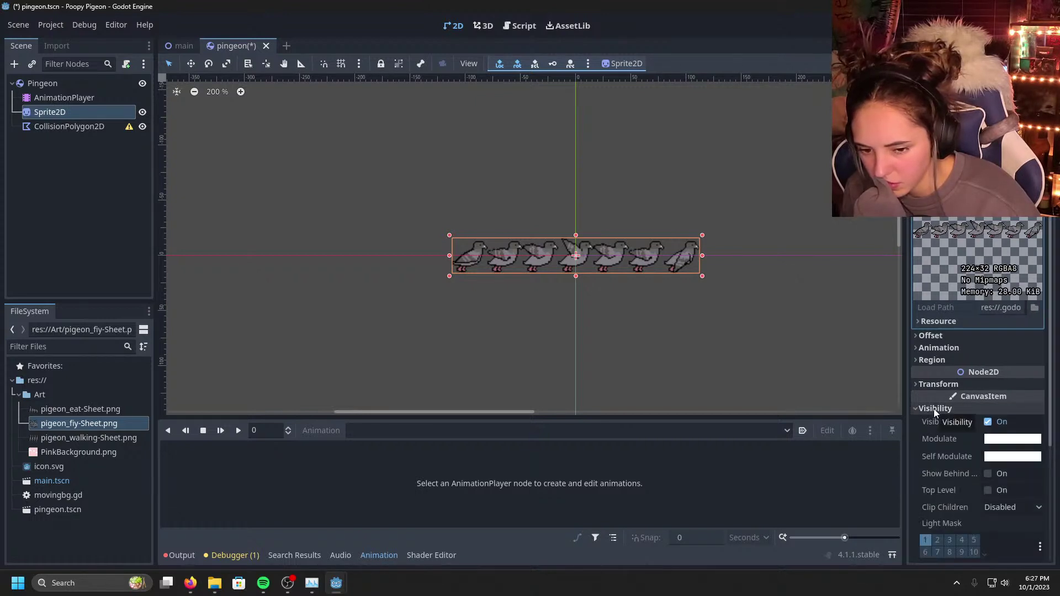
click(932, 408)
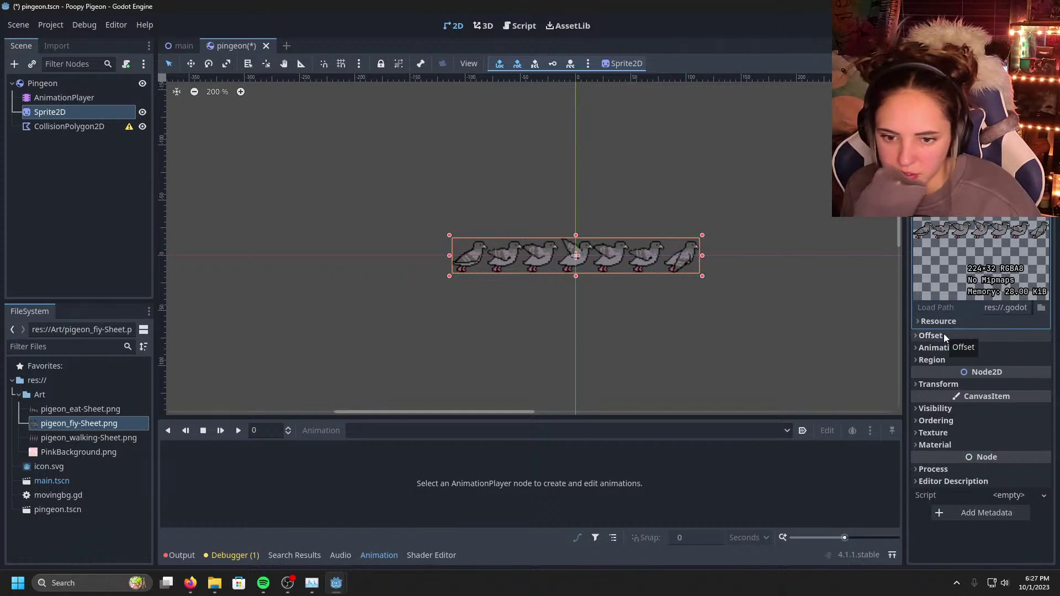
click(1042, 207)
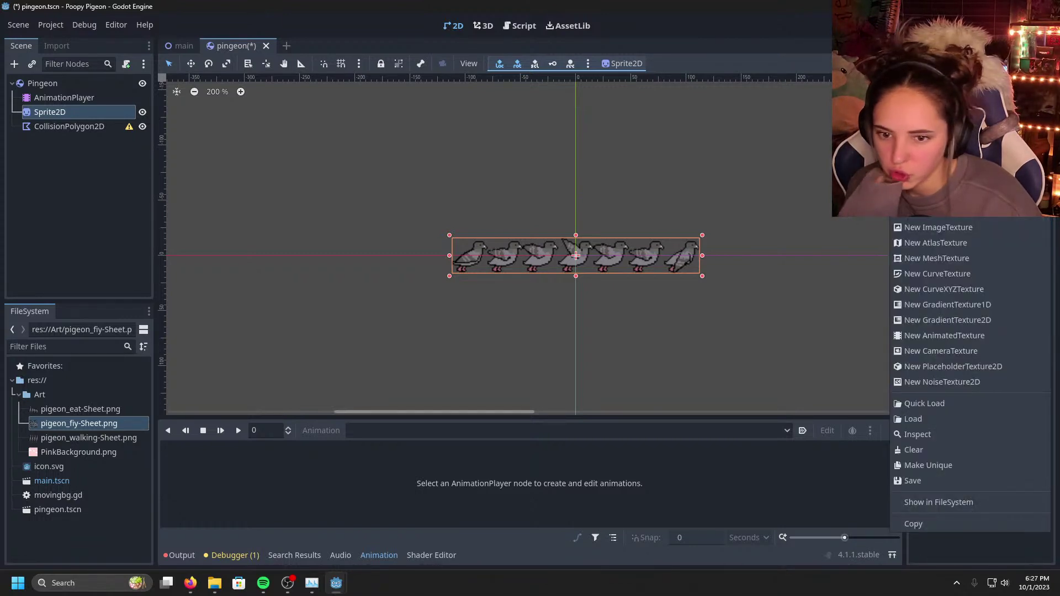
key(Escape)
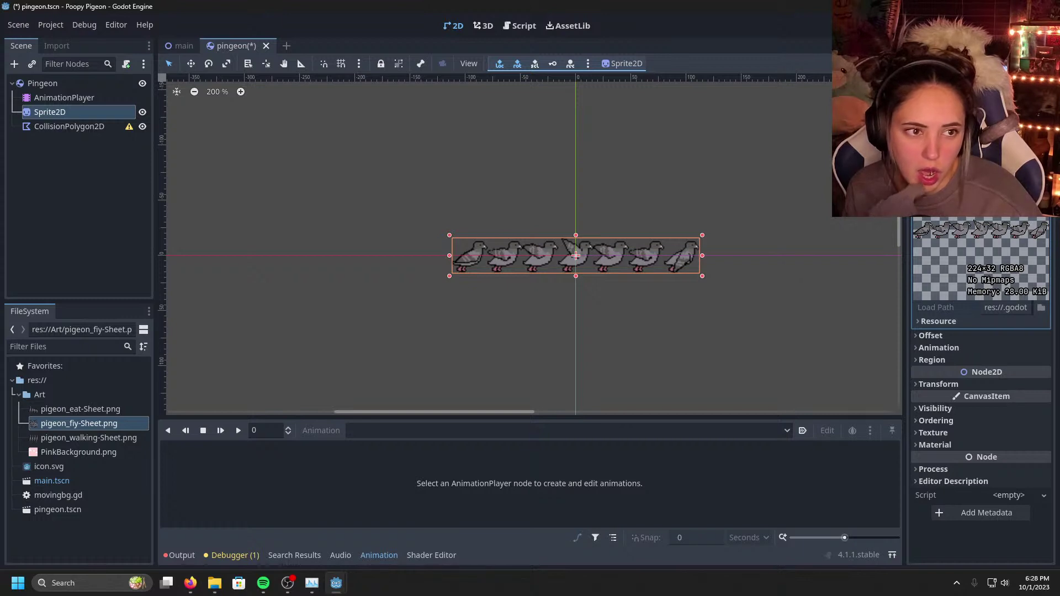
Step: Set the Sprite2D's Hframes to 7 to split the pigeon sheet into single frames
click(952, 347)
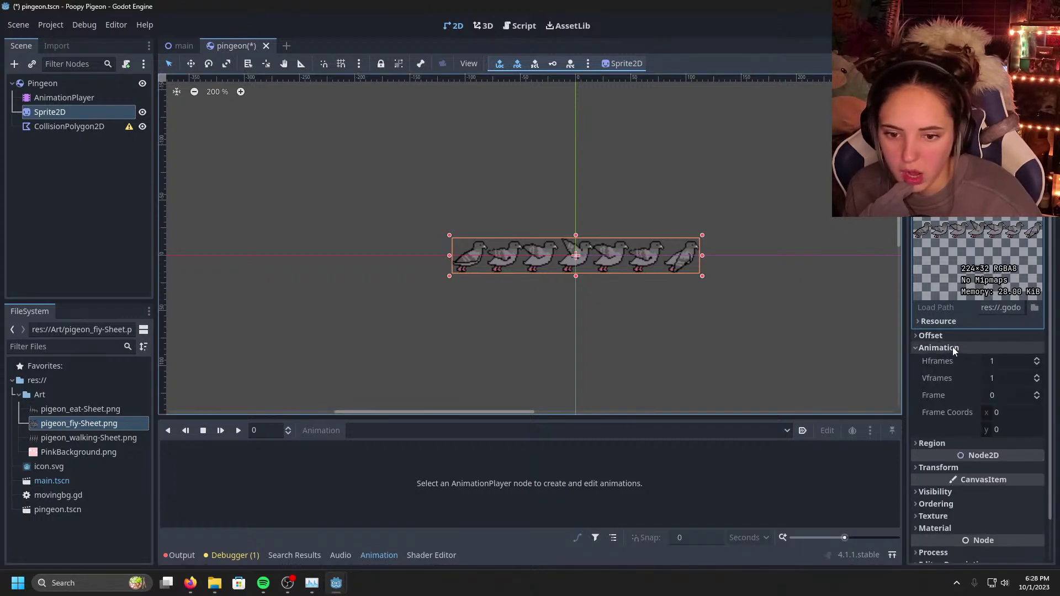
click(1005, 360)
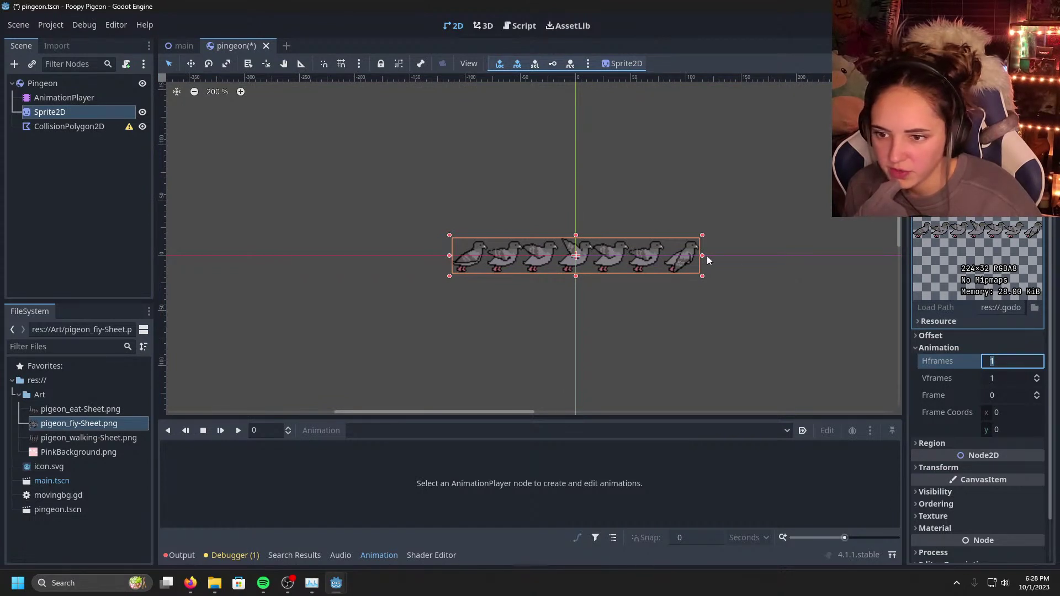
text(7)
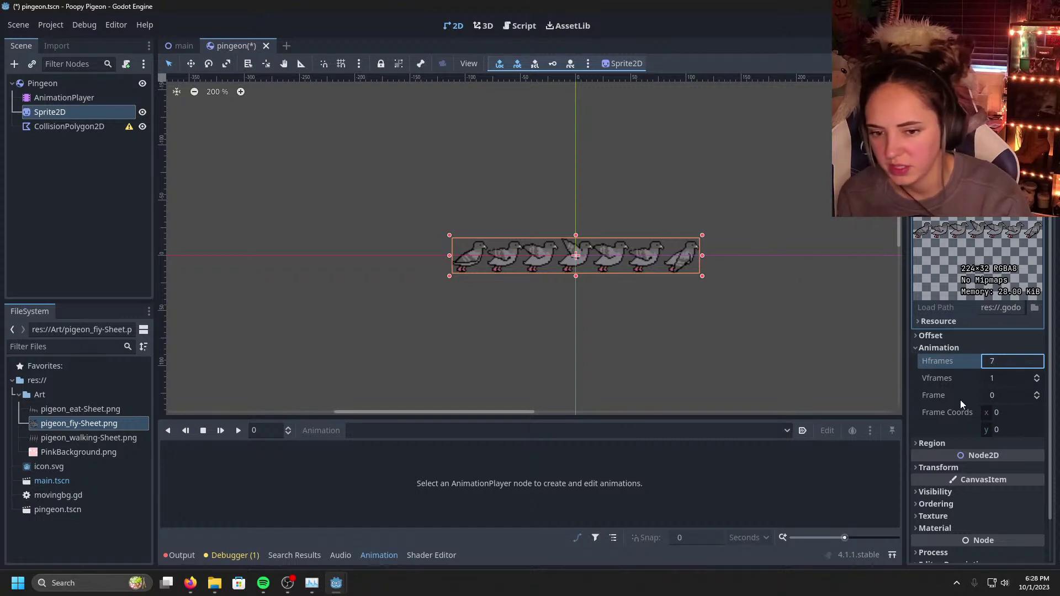
click(70, 127)
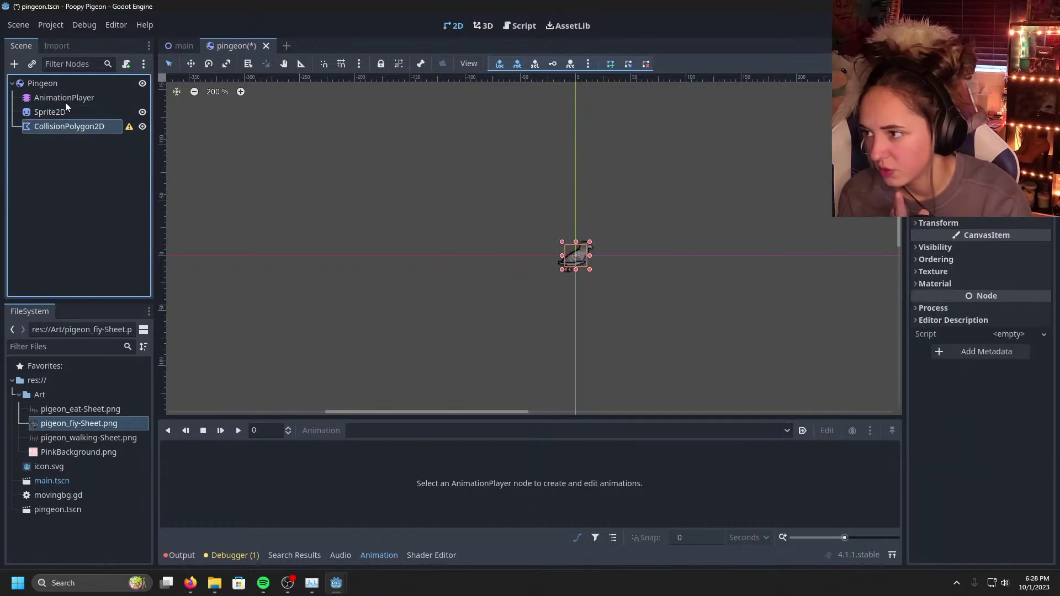
Step: Inspect the AnimationPlayer, Sprite2D and CollisionPolygon2D nodes, and check the options for adding a track to the flying animation
click(65, 101)
click(65, 100)
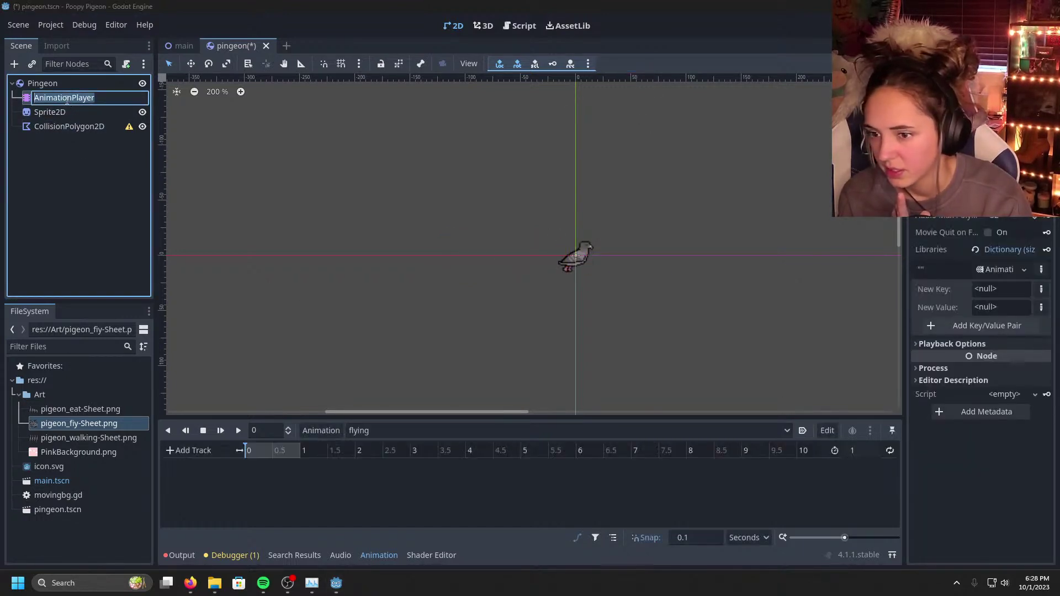
scroll(490, 318, down, 1)
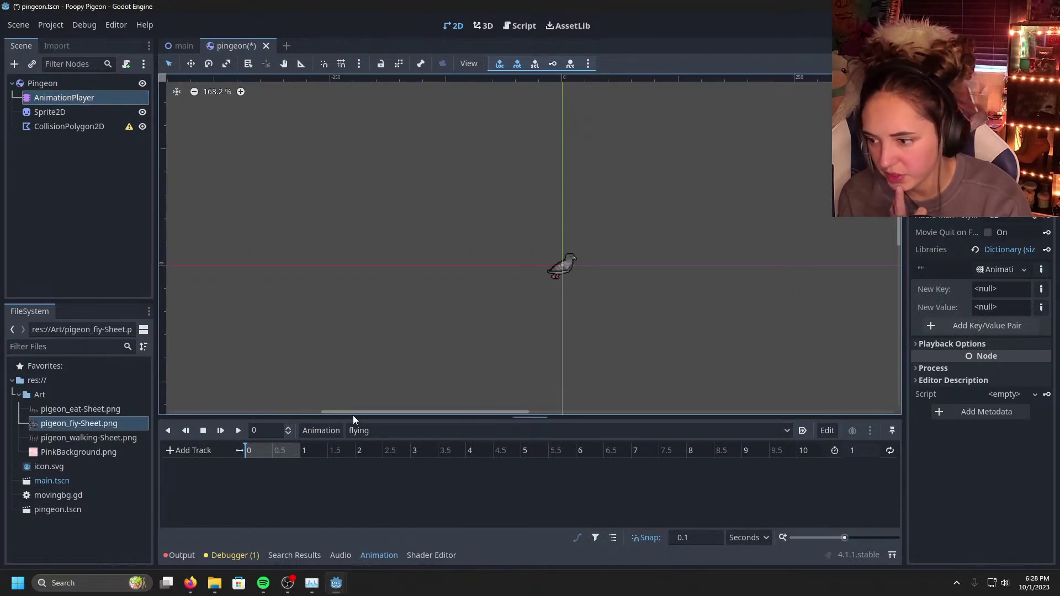
click(87, 114)
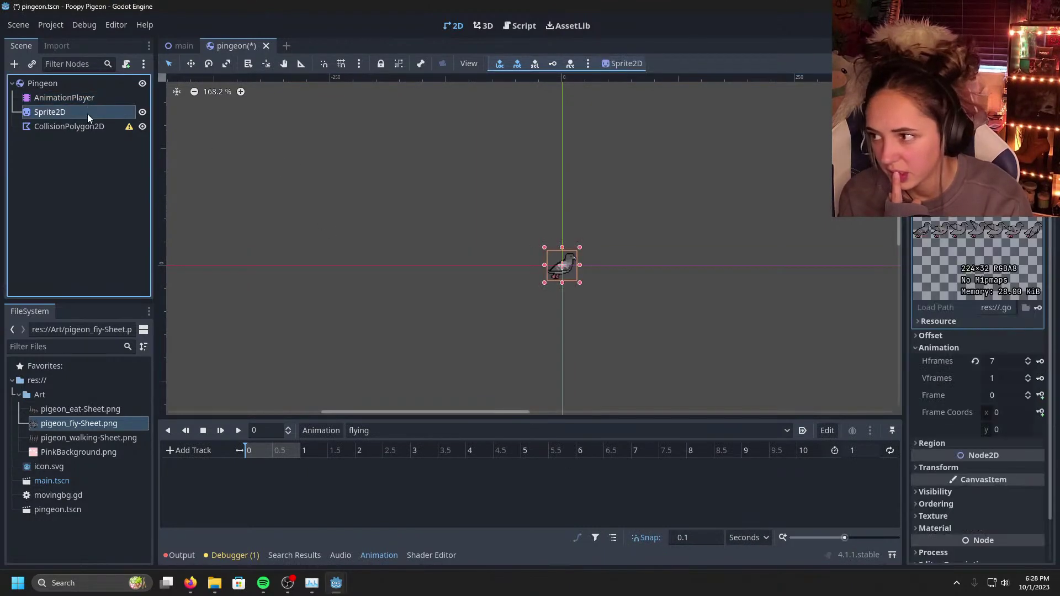
click(87, 127)
click(82, 99)
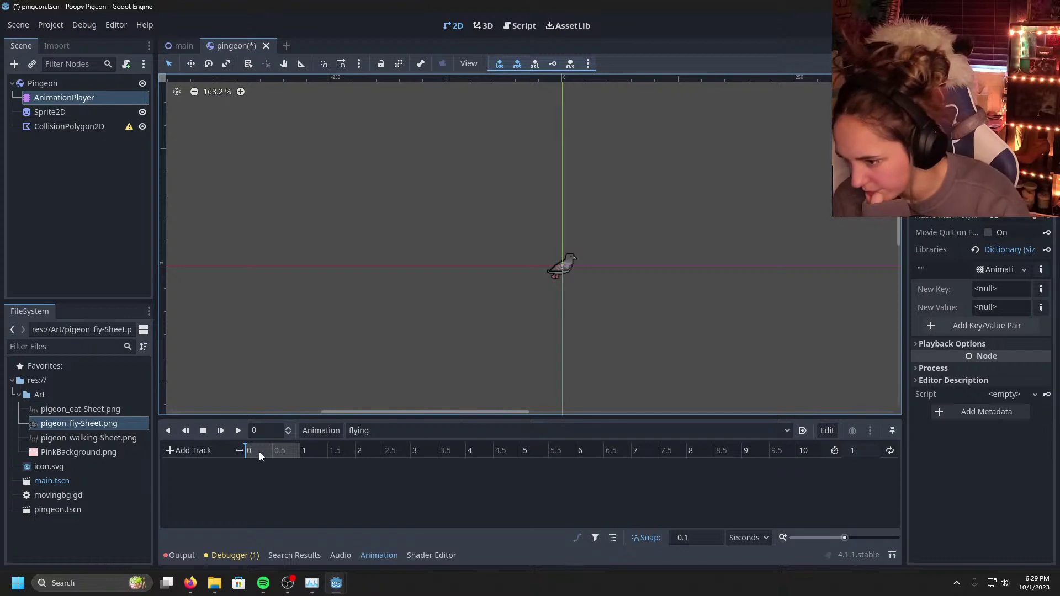
click(214, 451)
click(349, 478)
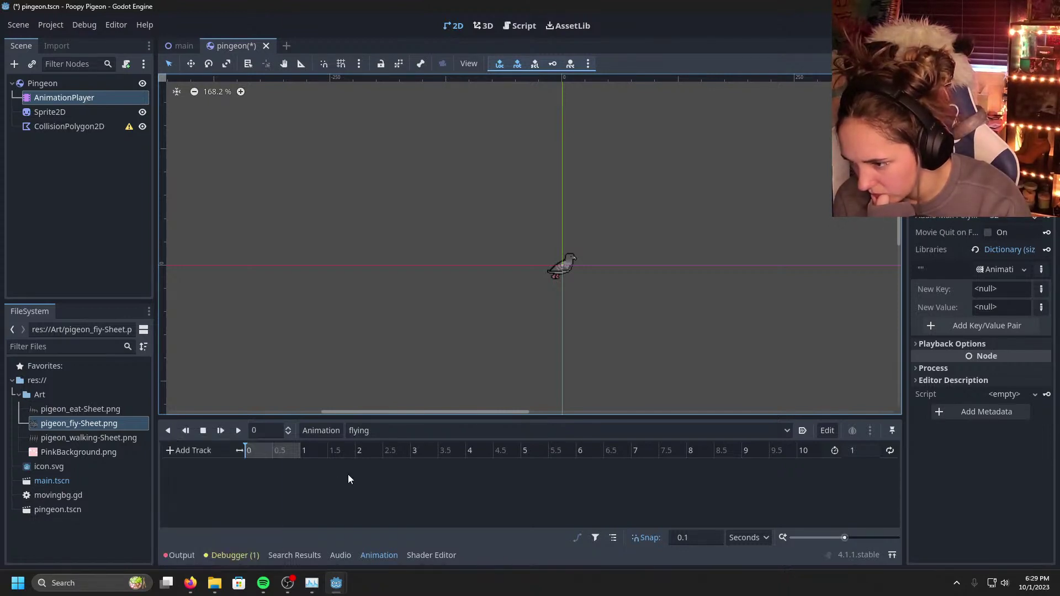
click(314, 470)
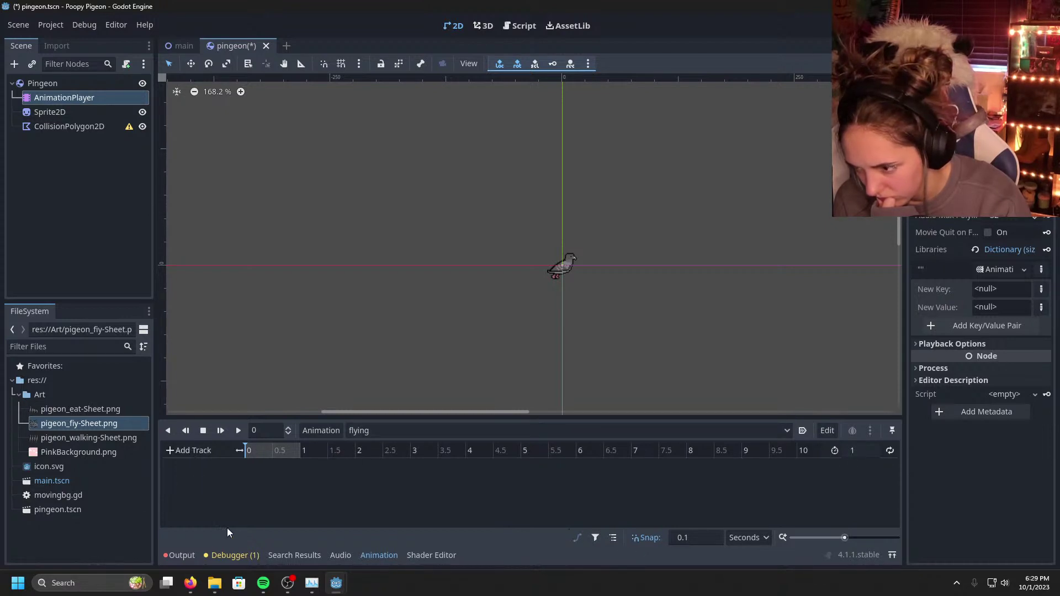
Step: Check the debugger's errors and stack trace, and return to the AnimationPlayer's flying animation
click(244, 554)
click(234, 416)
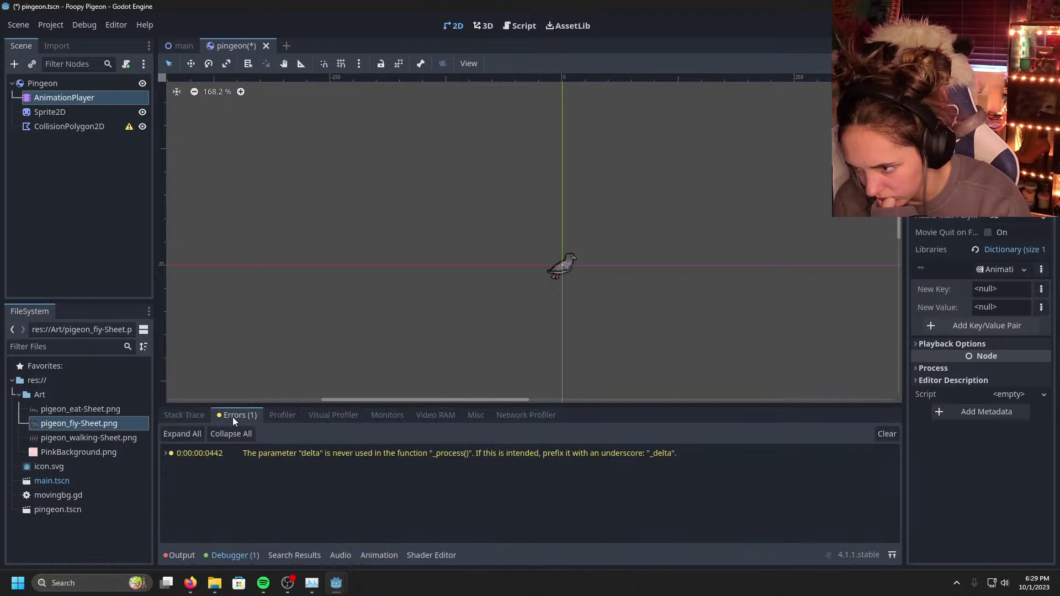
click(201, 419)
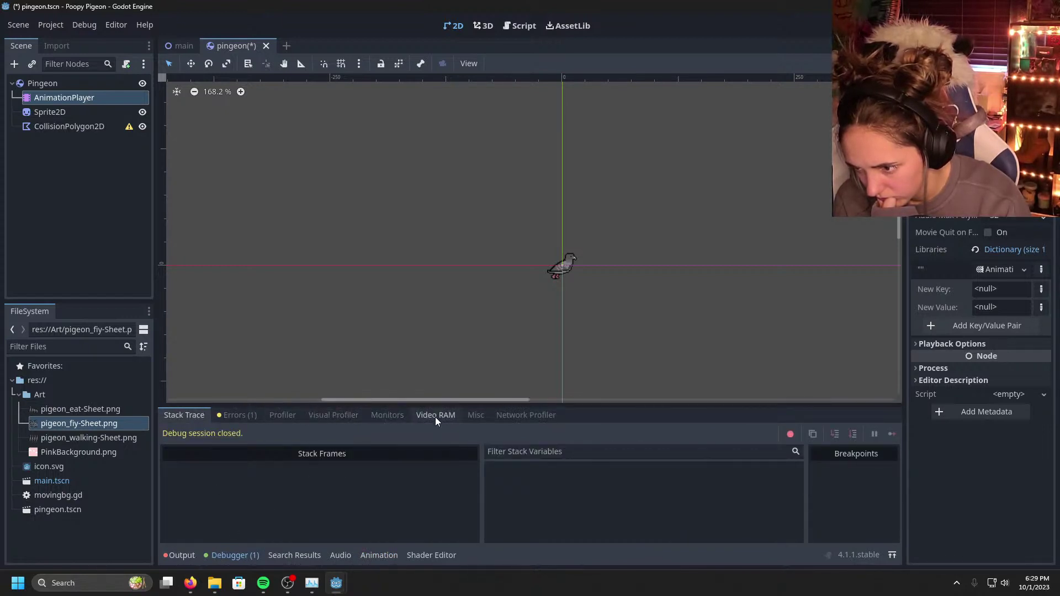
click(84, 84)
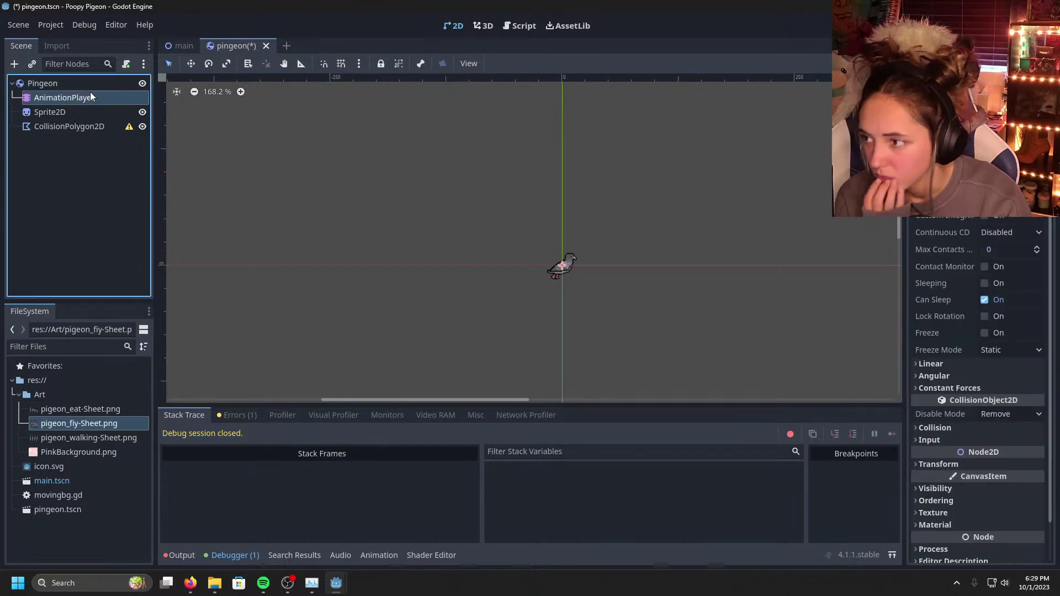
click(90, 94)
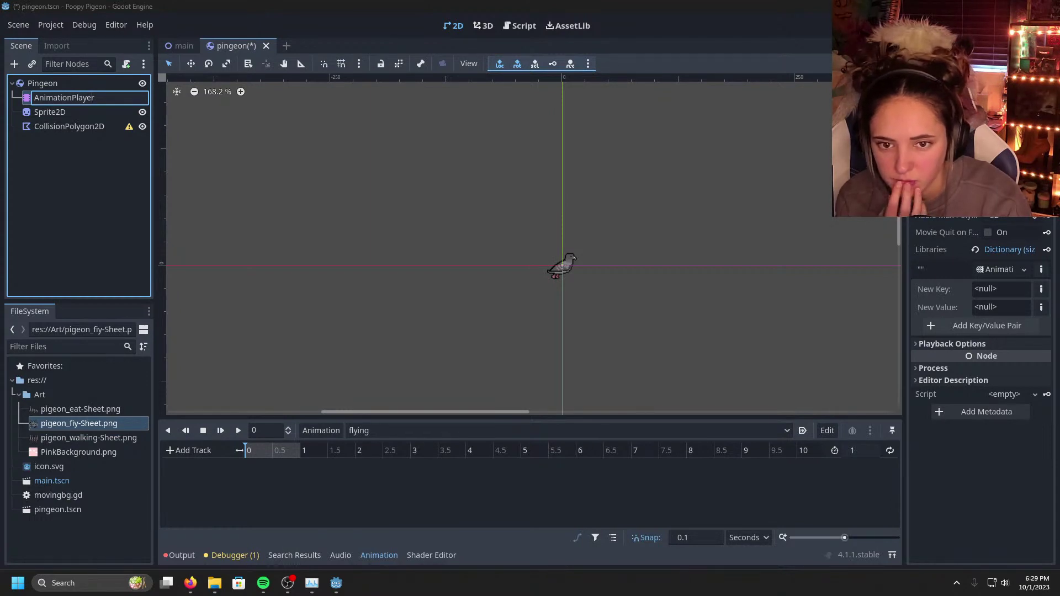
Step: Play the flying animation through to check what it currently does to the pigeon
key(Escape)
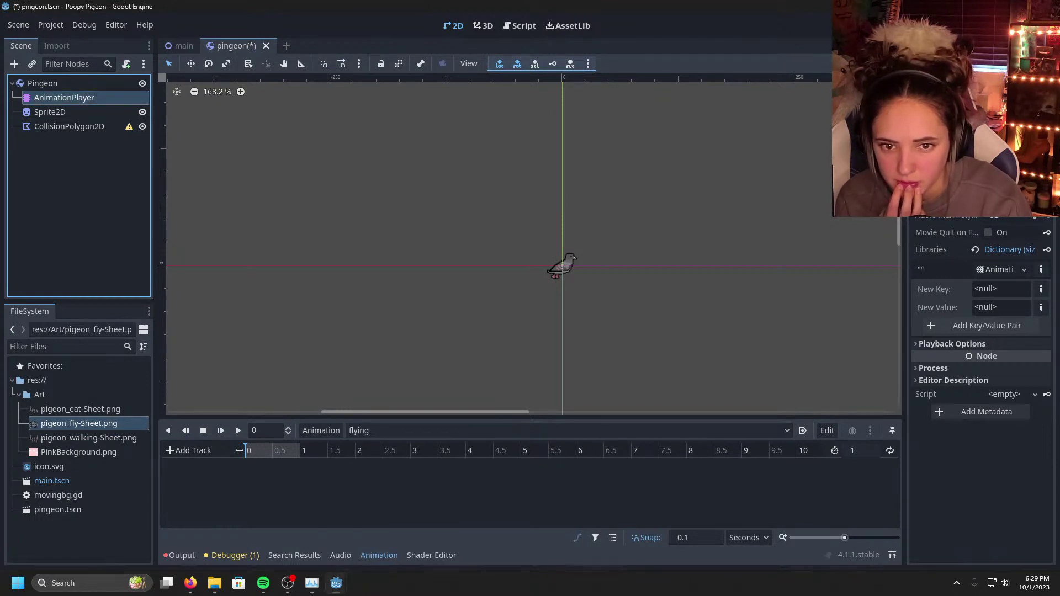
key(d)
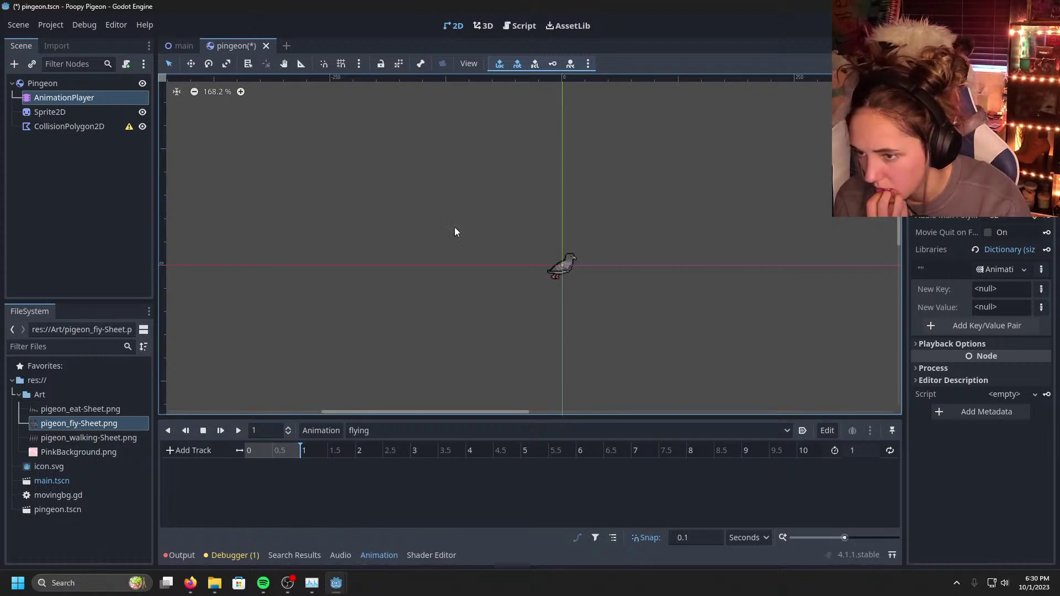
click(237, 431)
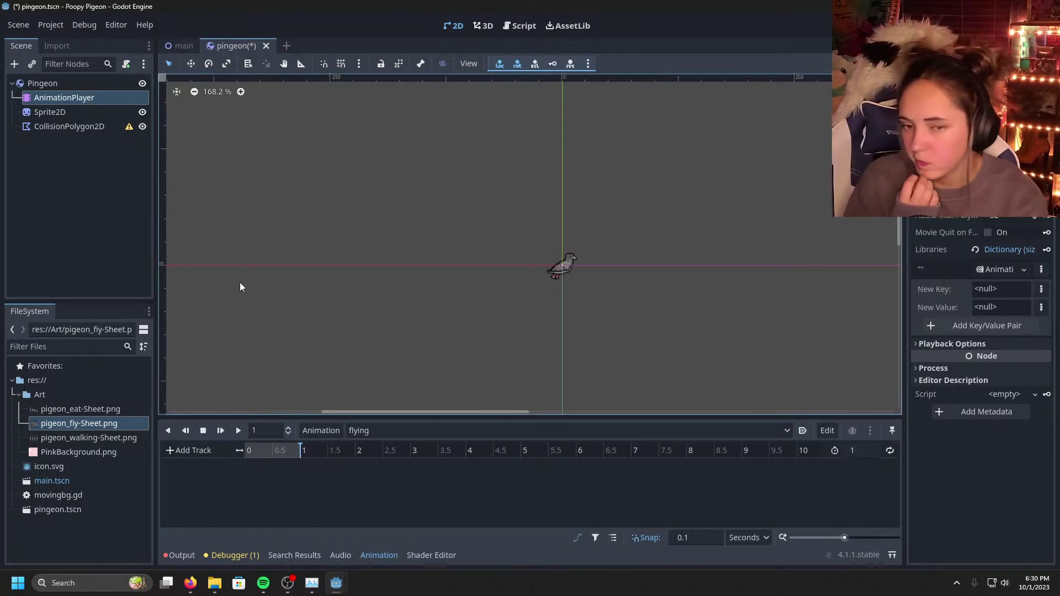
Step: Create a track for the Sprite2D's Hframes with a key at 1 s in the flying animation and play it
click(38, 112)
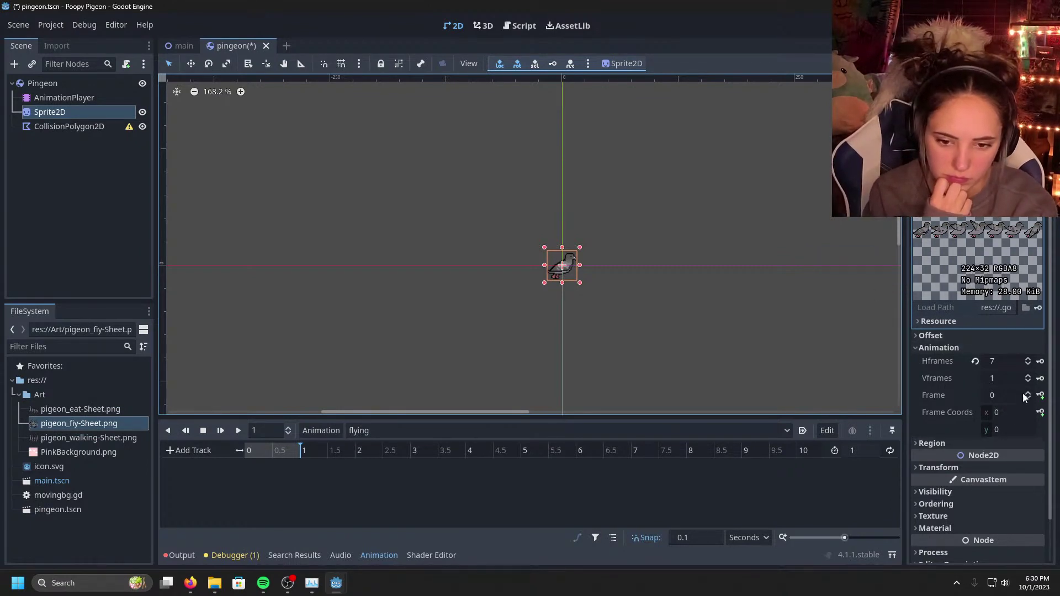
click(1040, 362)
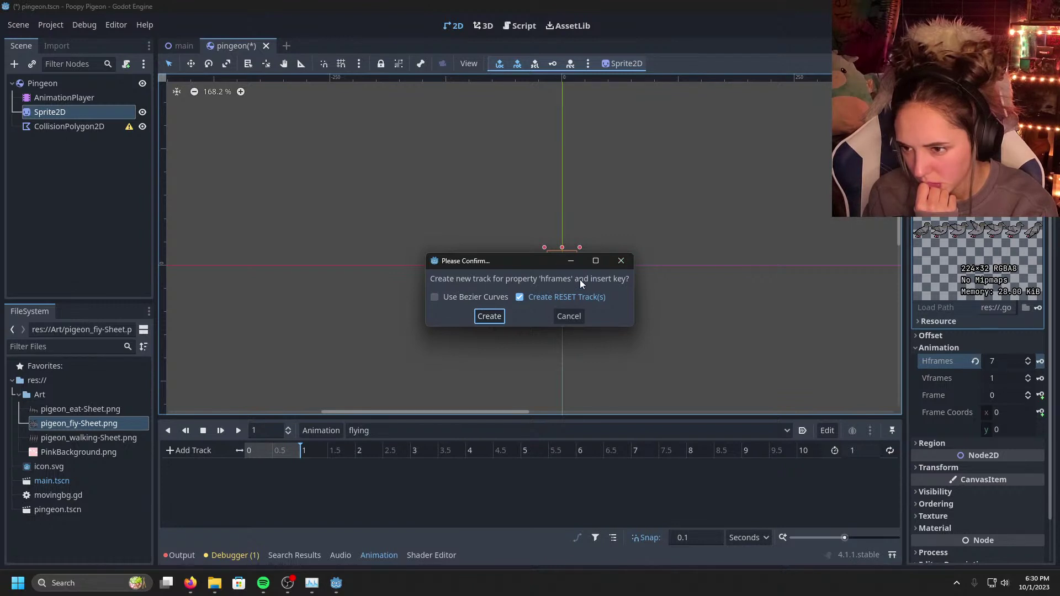
click(489, 316)
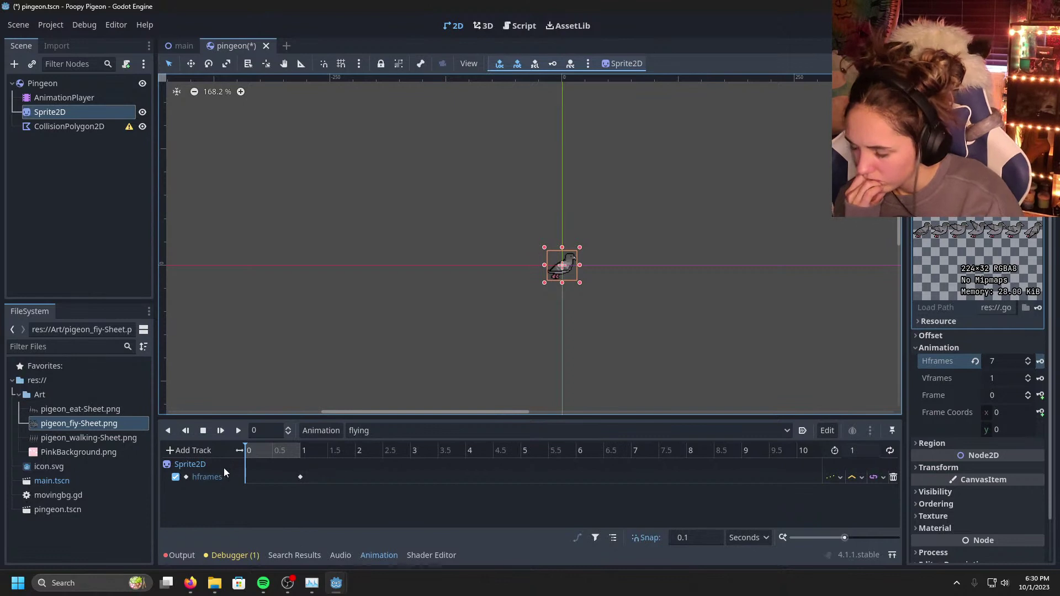
click(238, 433)
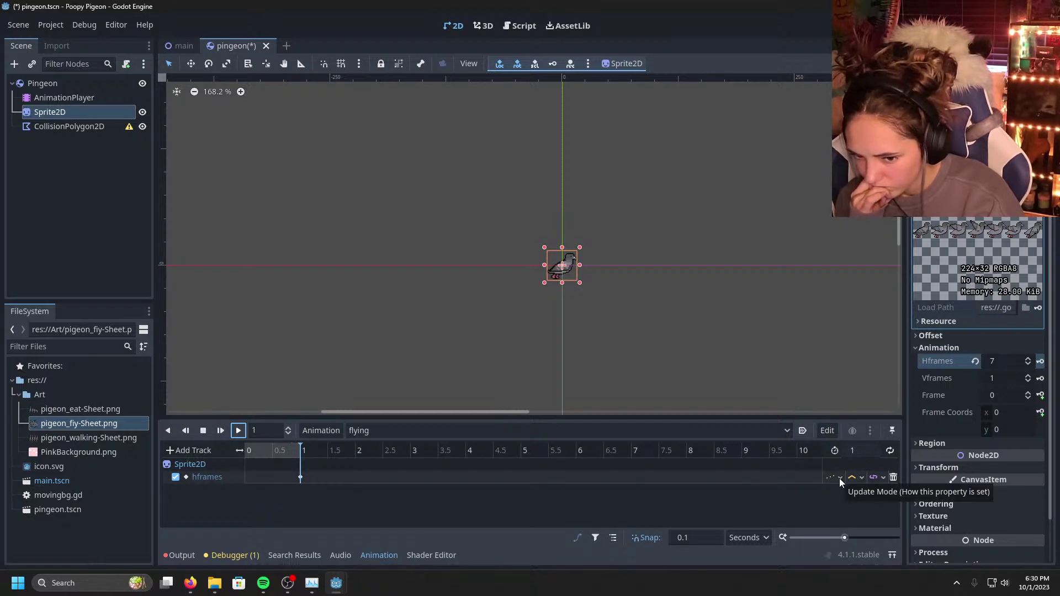
Step: Move the hframes track's key to 0.5 s on the flying animation's timeline
drag(298, 476, 265, 478)
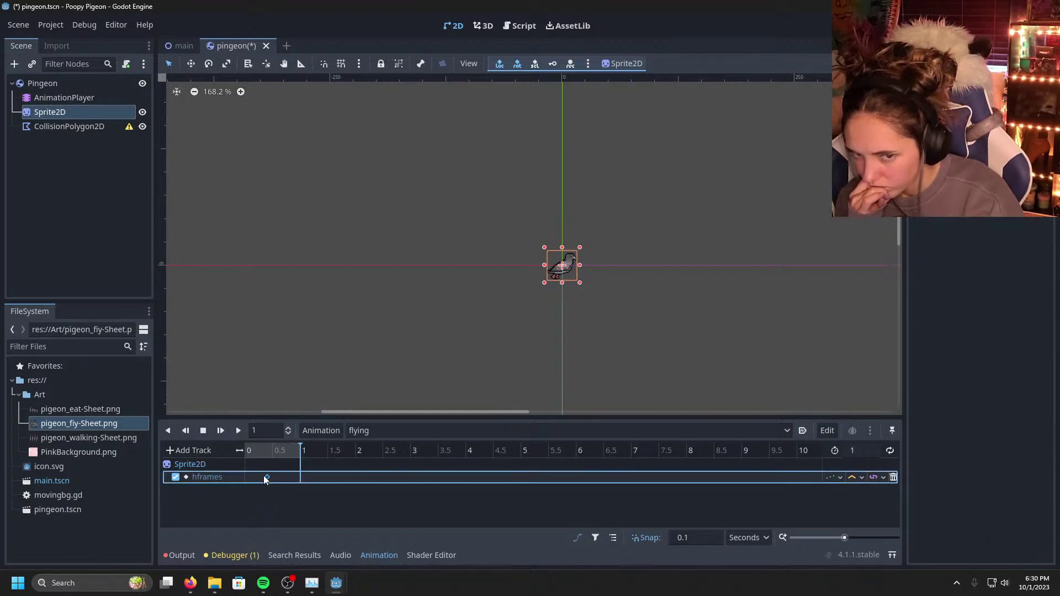
mouse_move(268, 480)
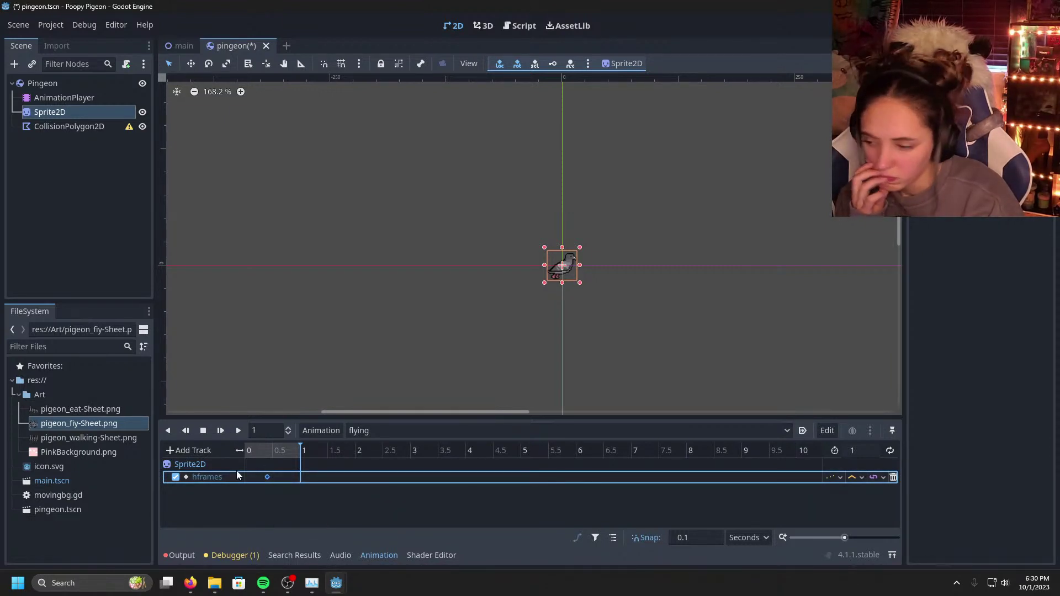
double_click(202, 478)
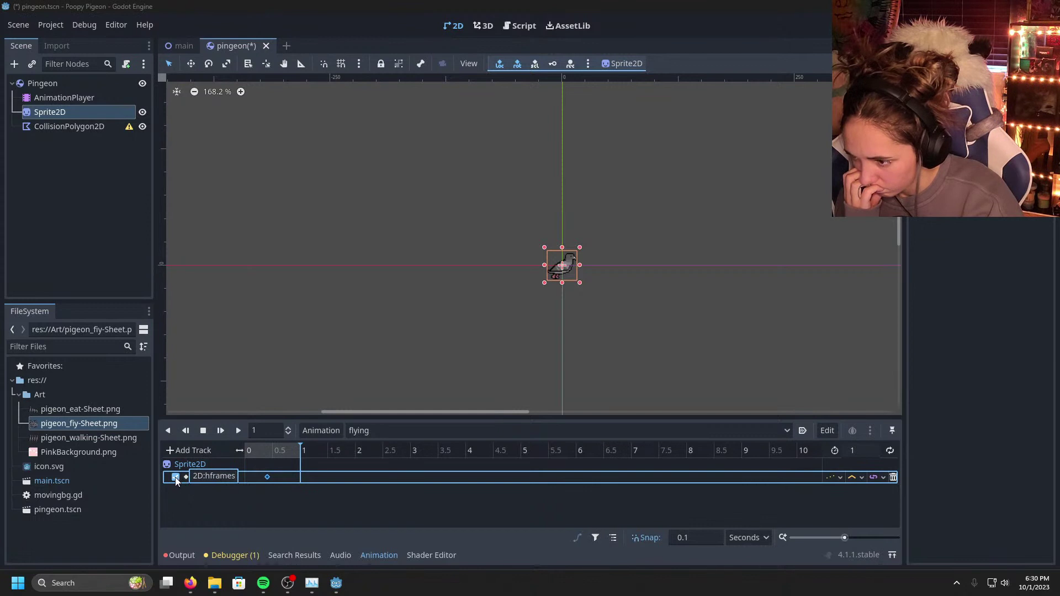
click(175, 477)
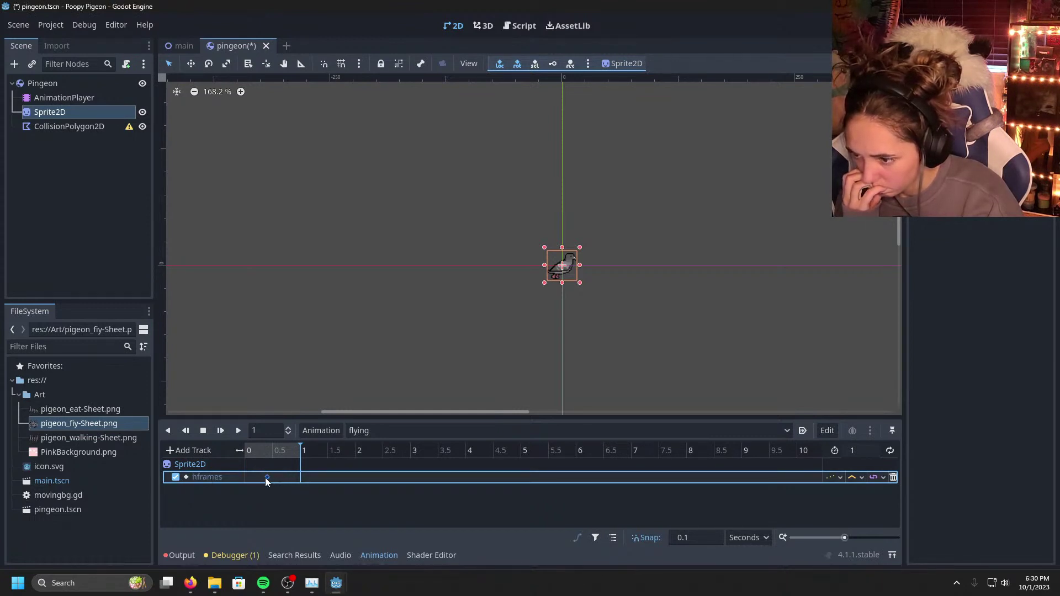
drag(266, 477, 273, 477)
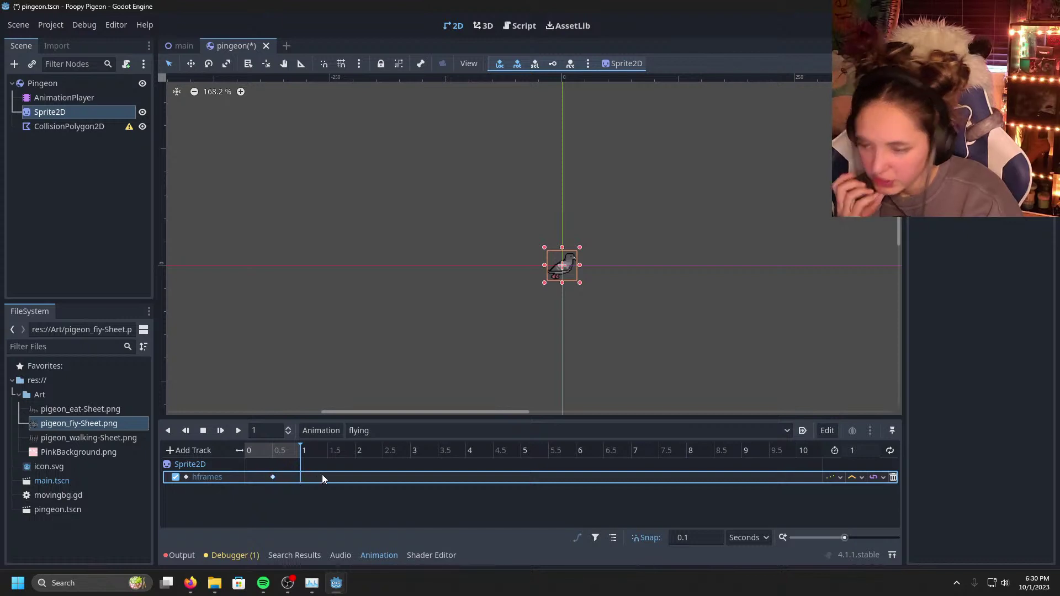
Step: Try setting the hframes track's update mode to Continuous, and open the track's path for editing
double_click(215, 476)
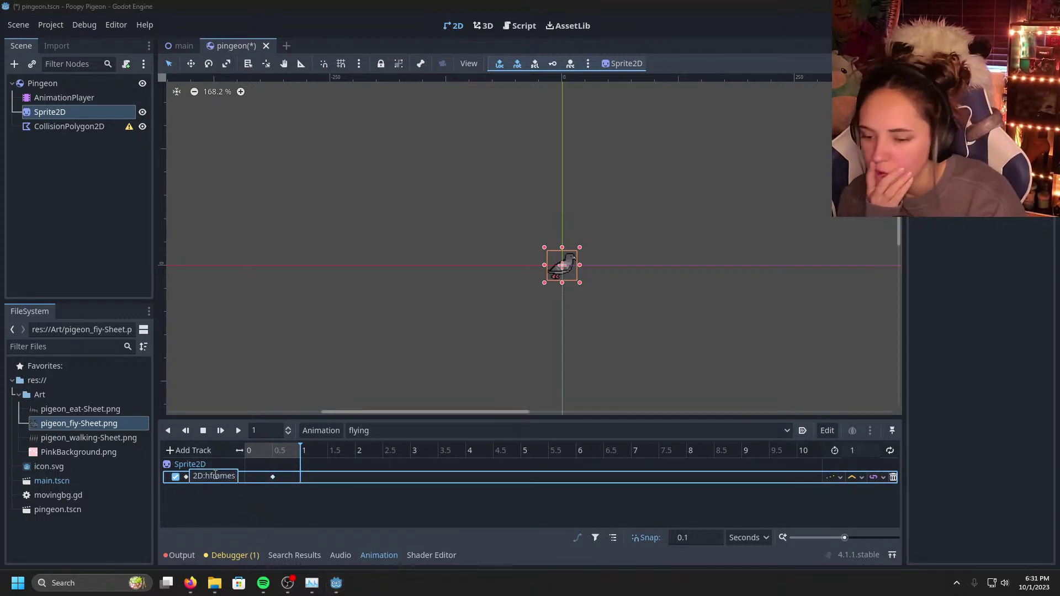
click(839, 478)
click(839, 478)
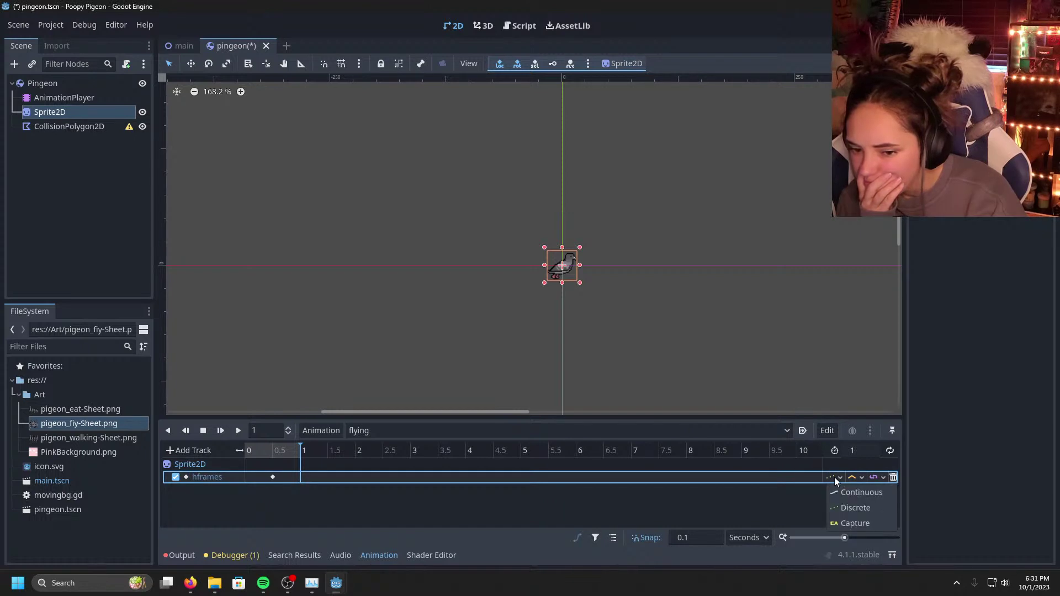
click(852, 495)
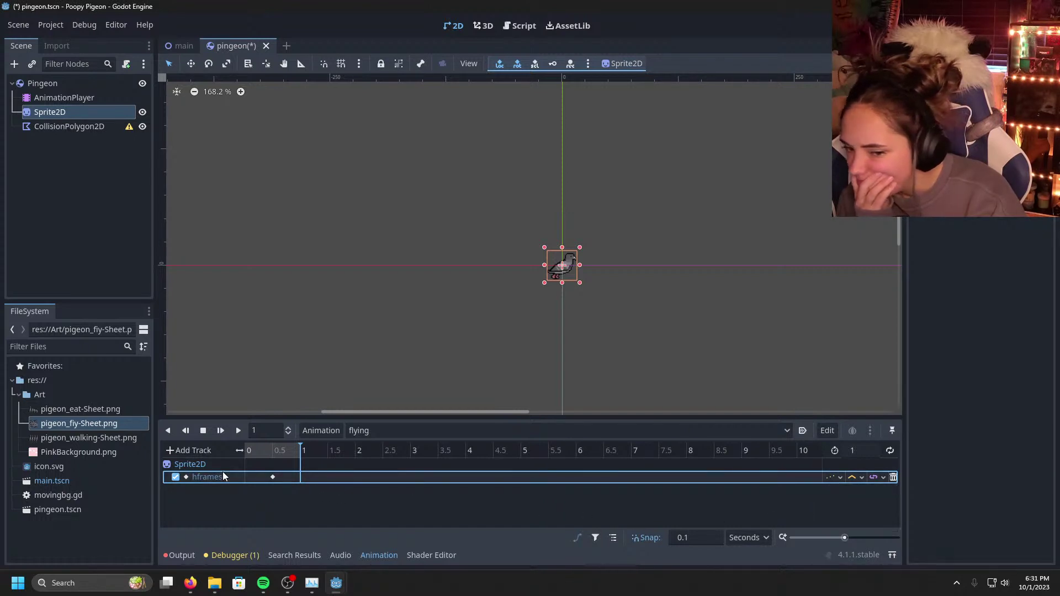
click(176, 480)
click(194, 478)
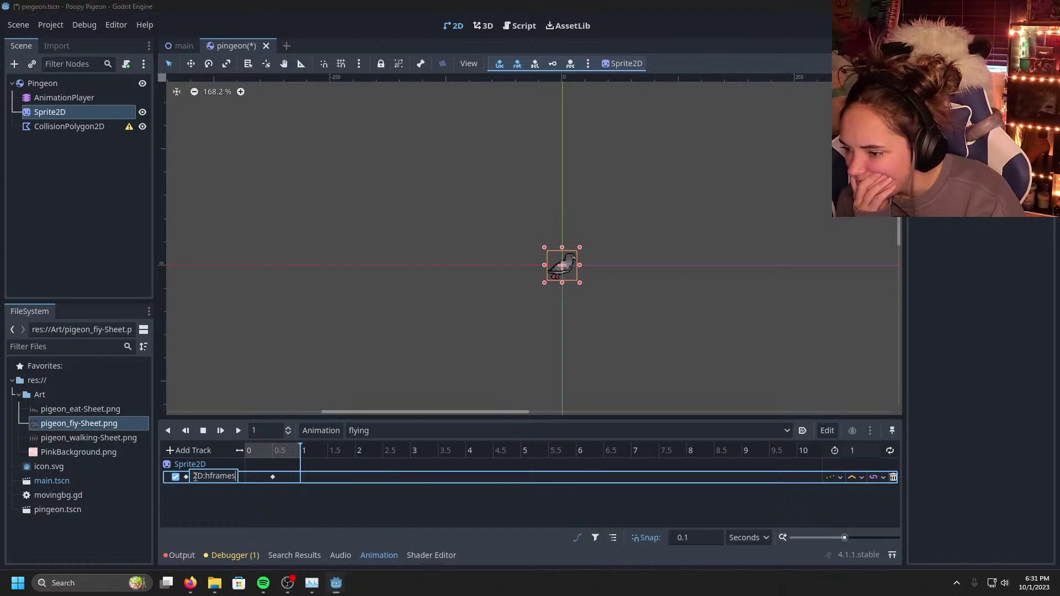
click(188, 476)
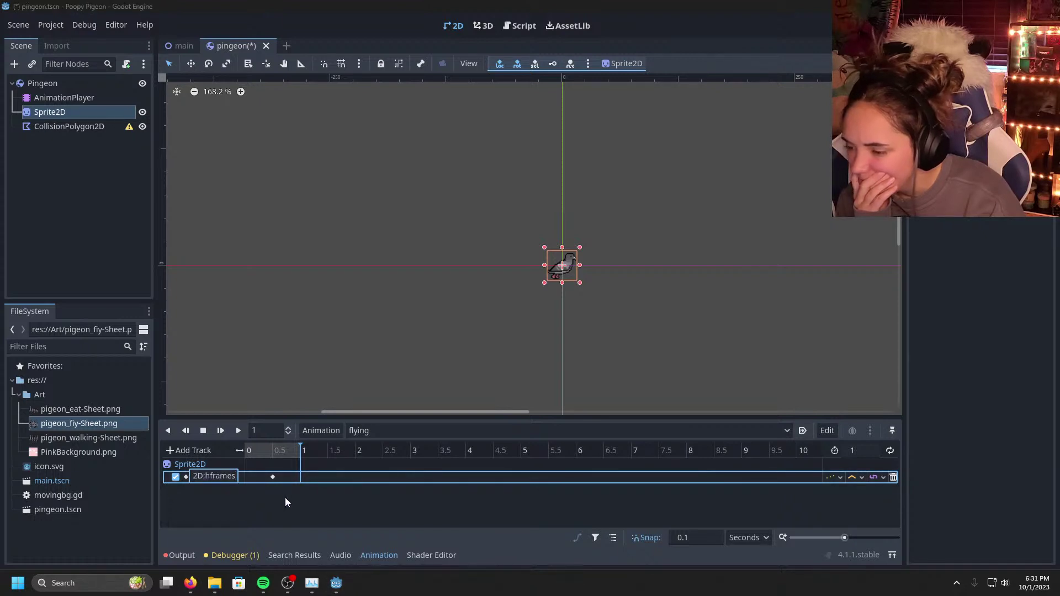
Step: Try to clear the hframes track's path, and delete the track from the flying animation
click(64, 120)
click(65, 112)
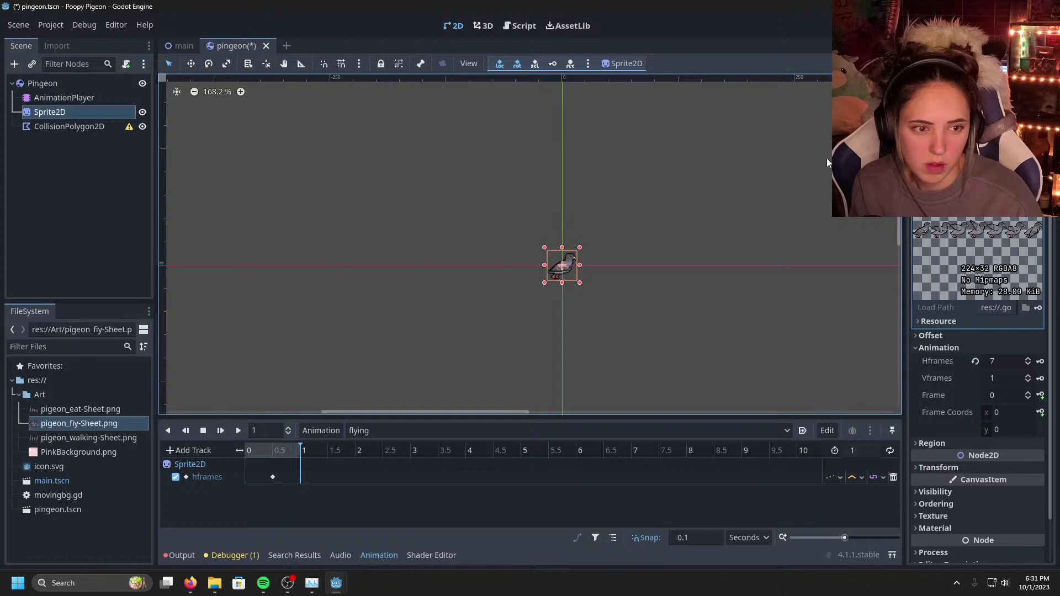
click(207, 476)
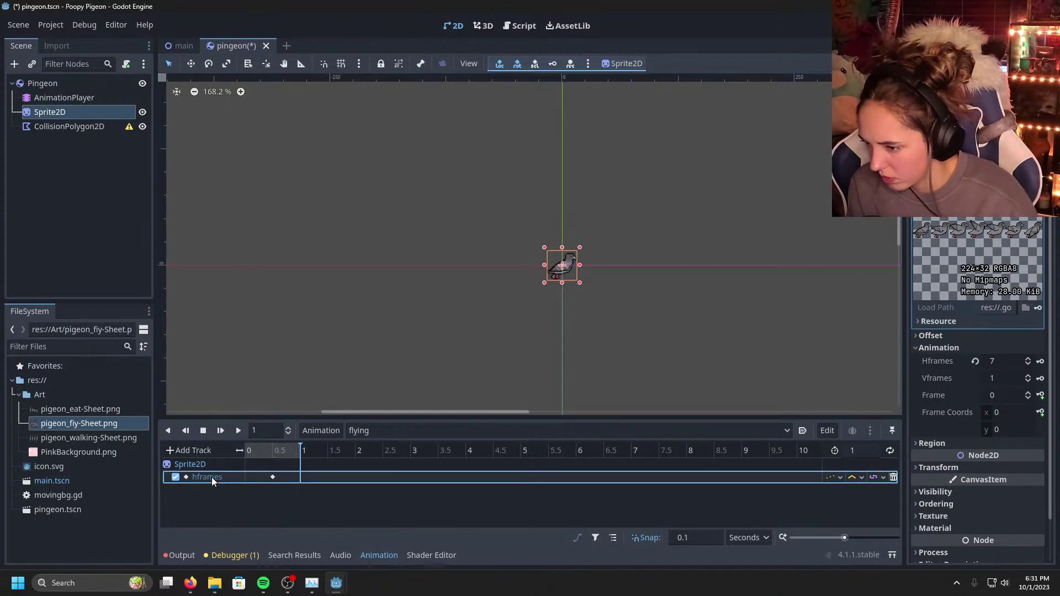
double_click(212, 477)
right_click(214, 478)
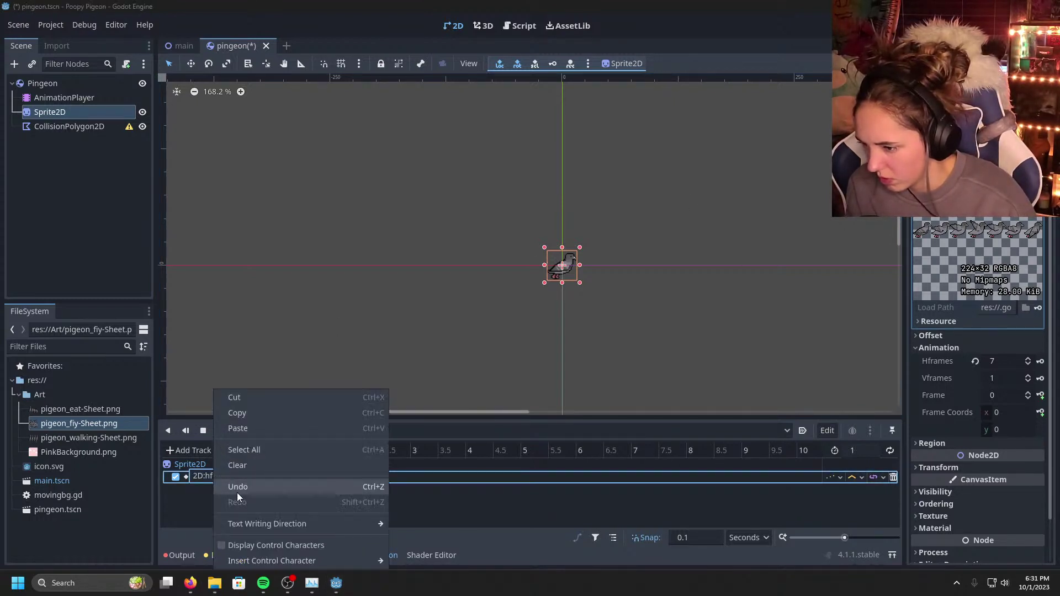
click(237, 465)
click(256, 479)
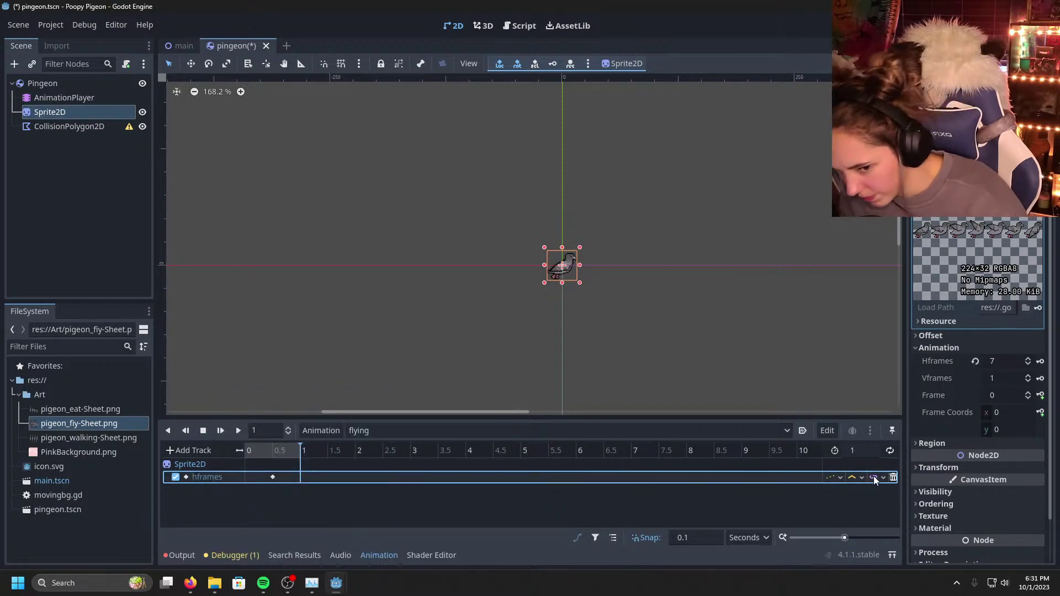
click(892, 478)
Step: Recreate the Sprite2D's hframes track in the flying animation, again with a key at 1 s
click(203, 452)
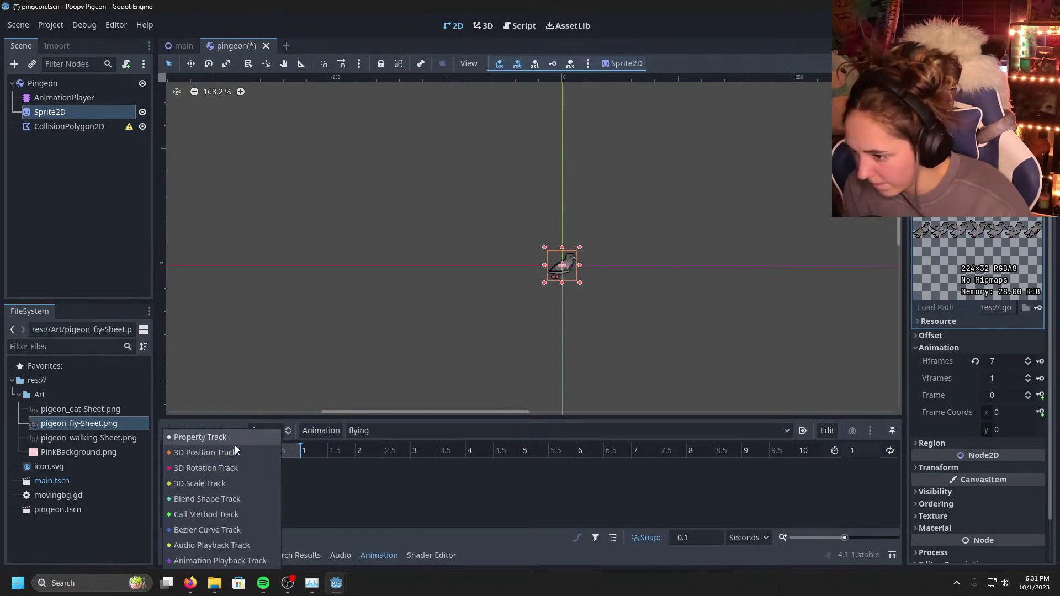
click(322, 492)
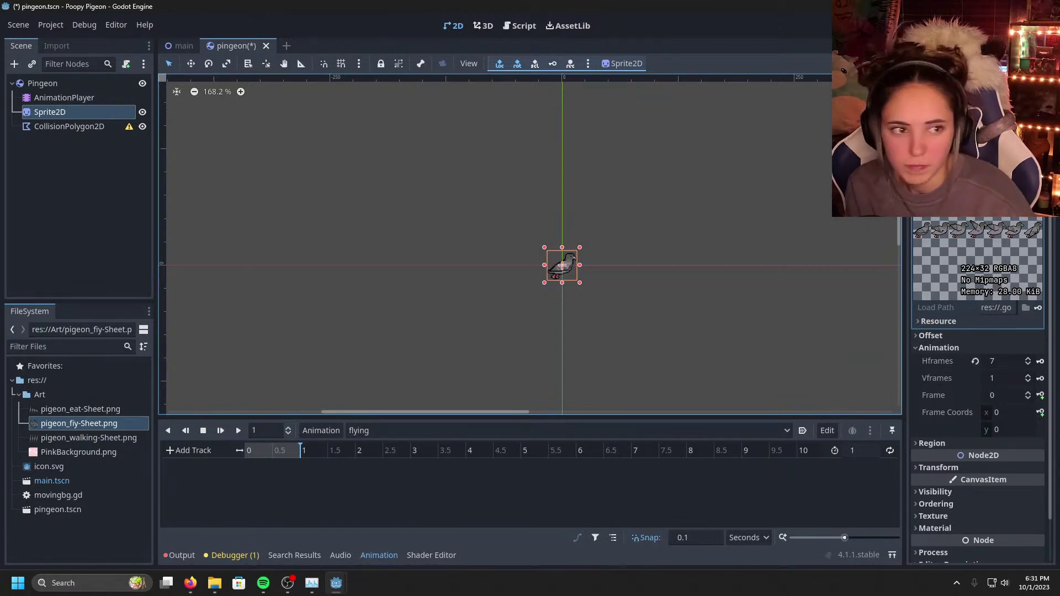
click(1039, 362)
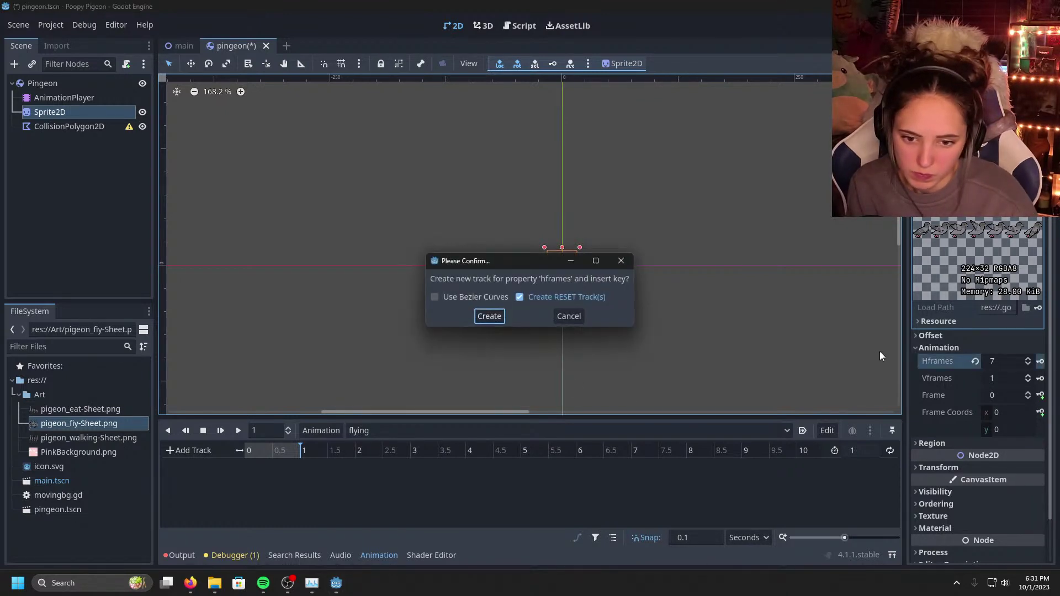
click(489, 317)
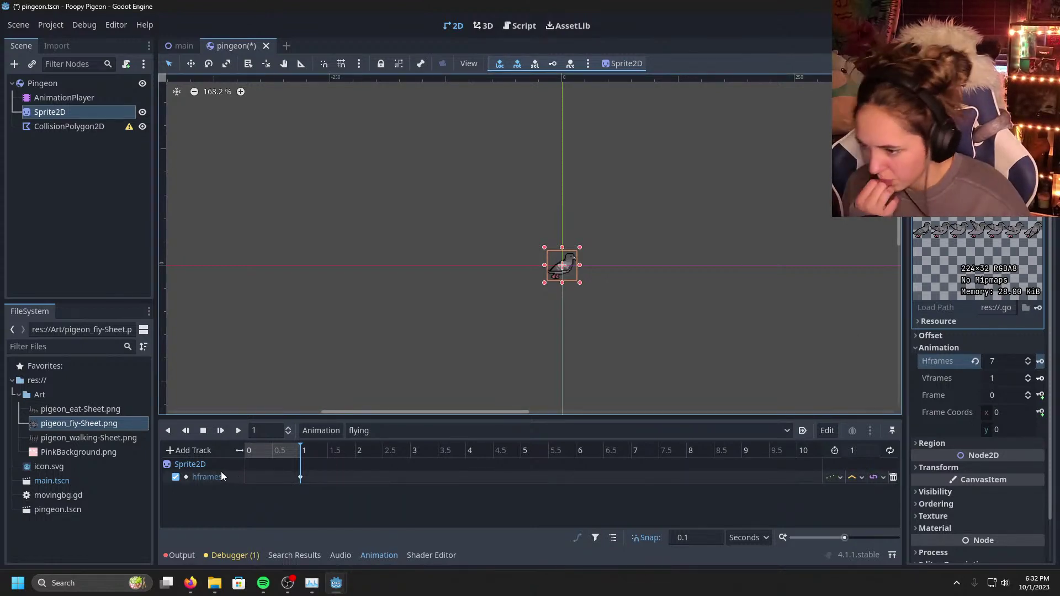
Step: Insert a second key on the hframes track and place the two keys at 0 s and 1 s, playing the animation to test it
click(185, 479)
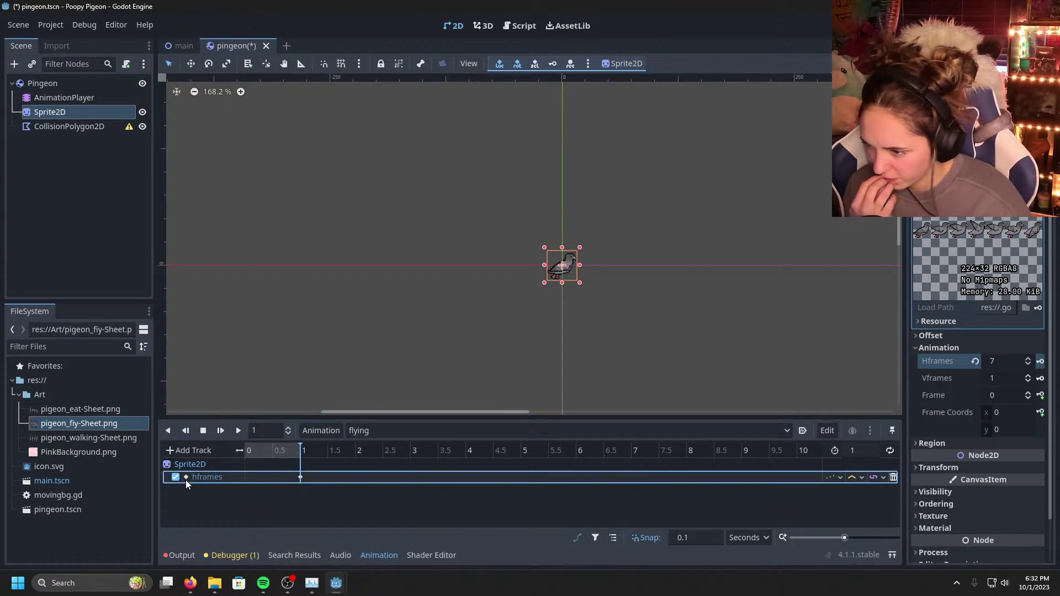
drag(301, 477, 276, 478)
right_click(277, 479)
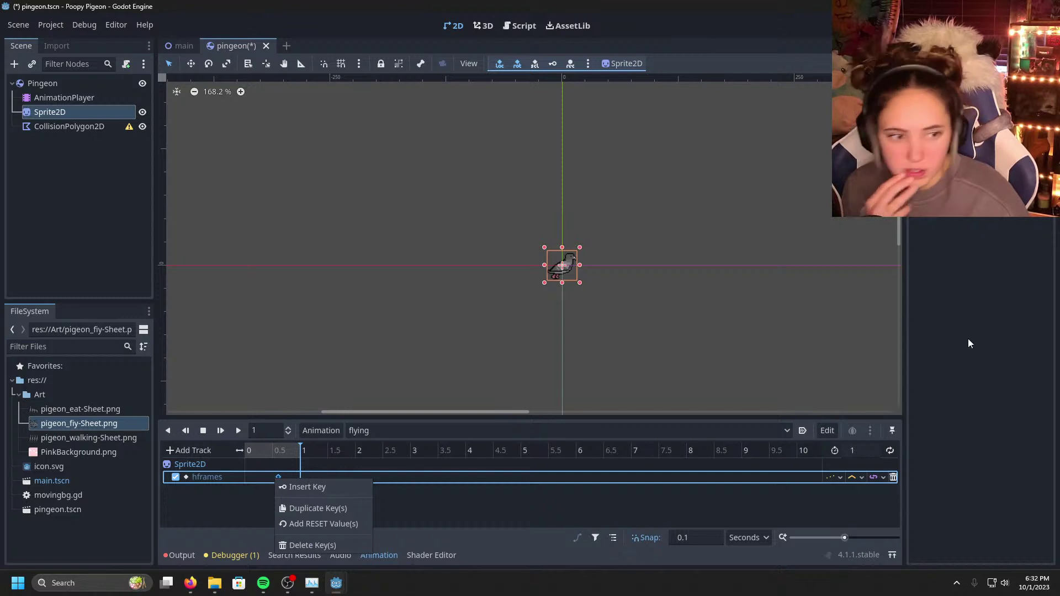
click(417, 520)
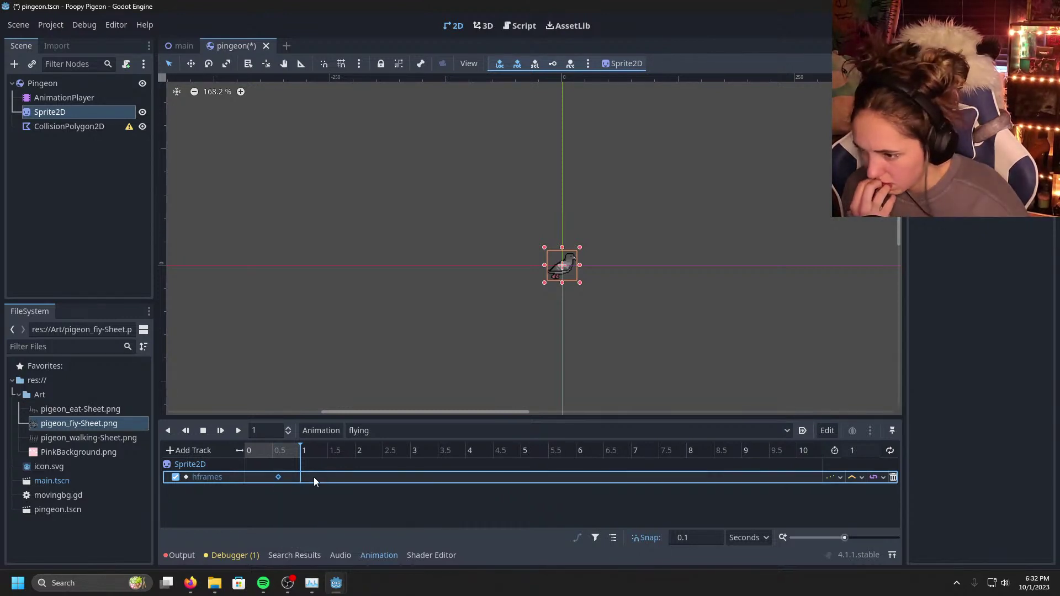
right_click(314, 477)
click(340, 484)
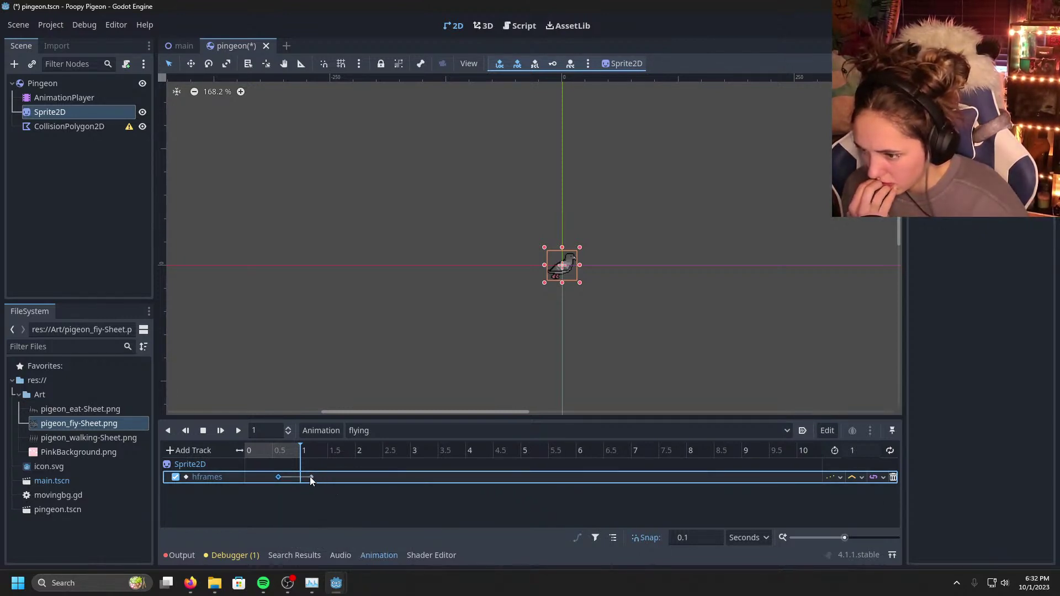
drag(312, 476, 322, 478)
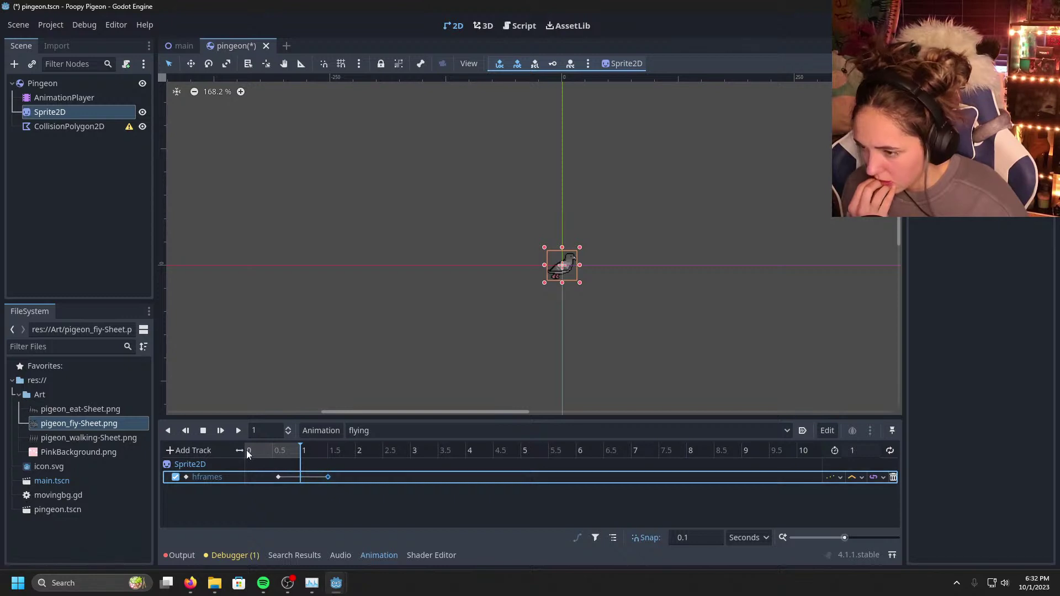
click(238, 431)
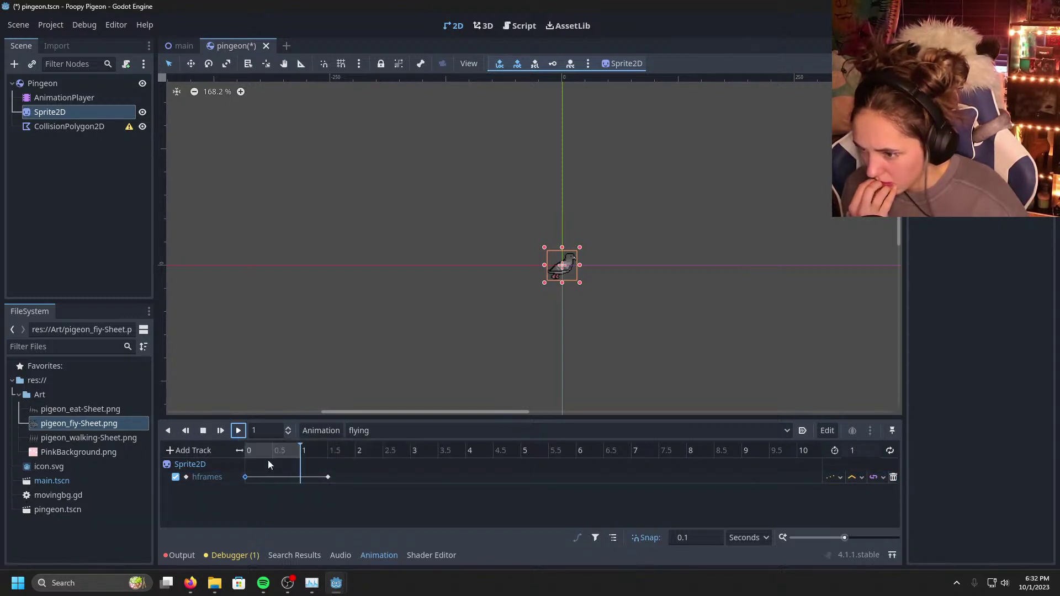
drag(328, 477, 326, 478)
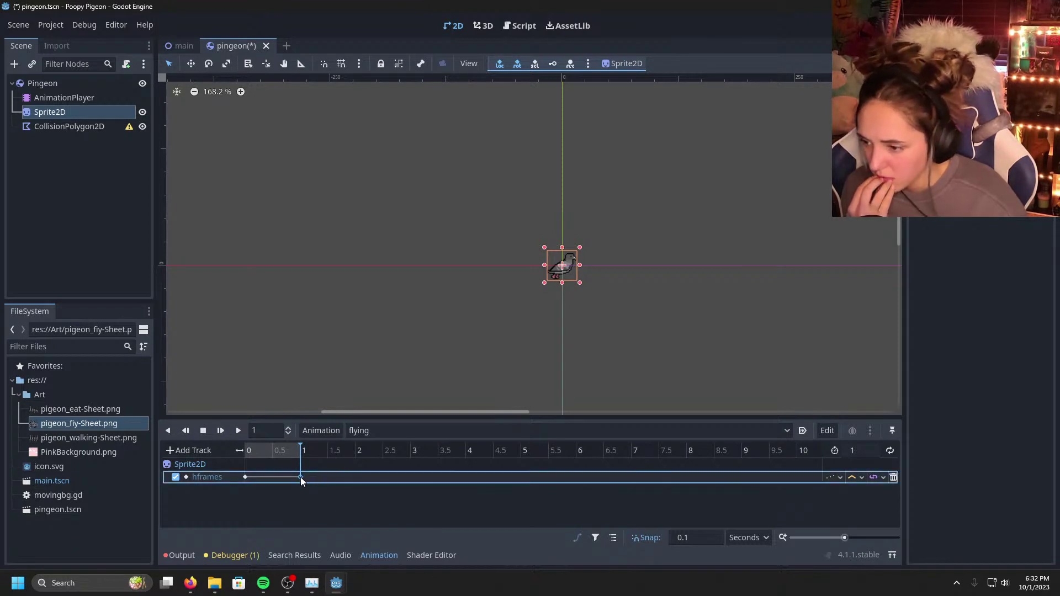
Step: Delete the hframes track and create a Sprite2D frame track in the flying animation, entering 7 as the frame, with a key at 1 s
click(893, 477)
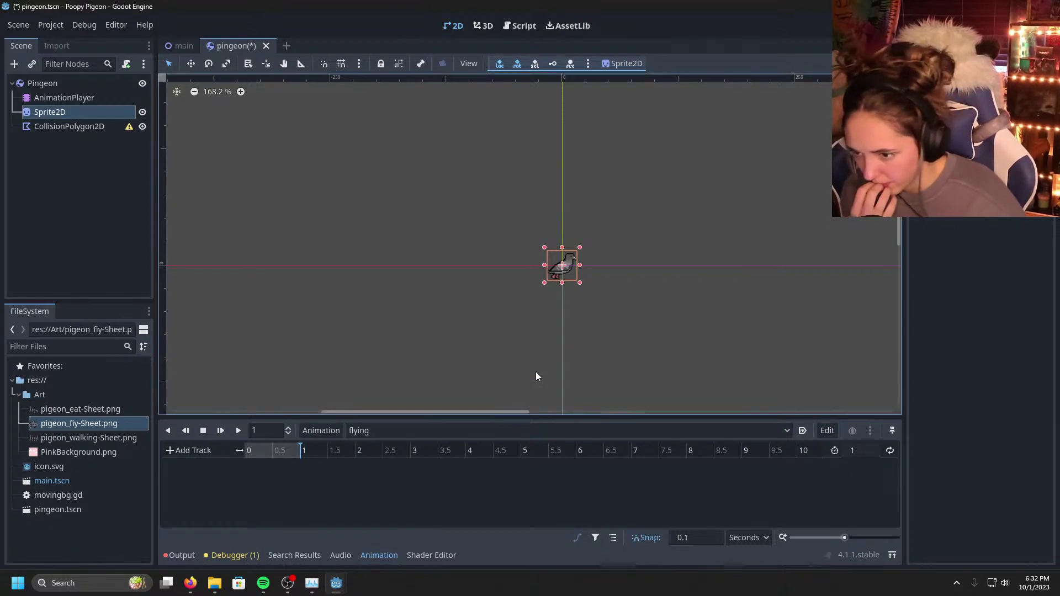
click(69, 112)
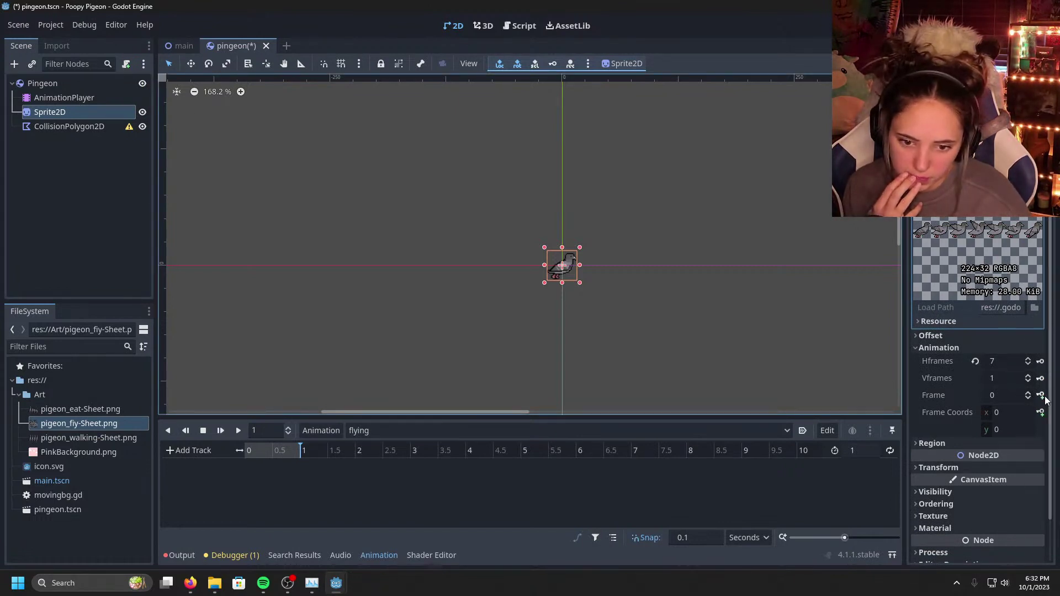
click(1002, 395)
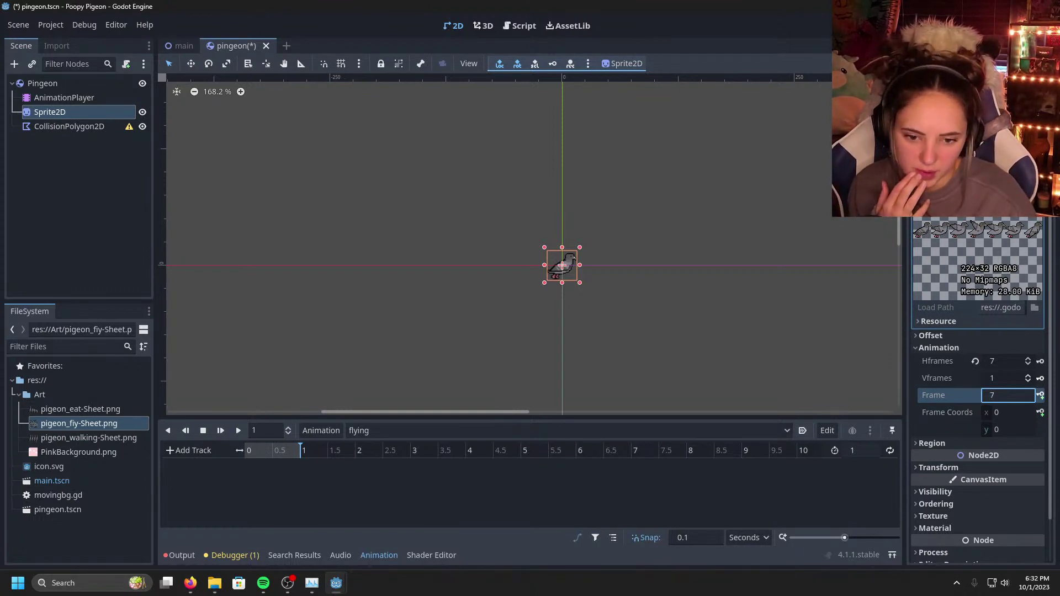
click(931, 442)
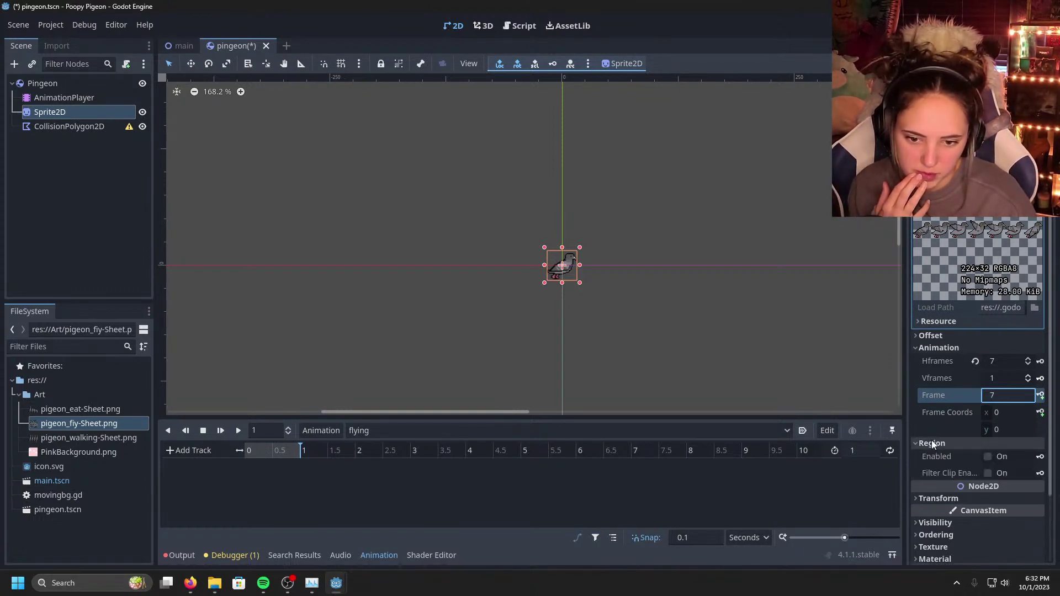
click(1041, 395)
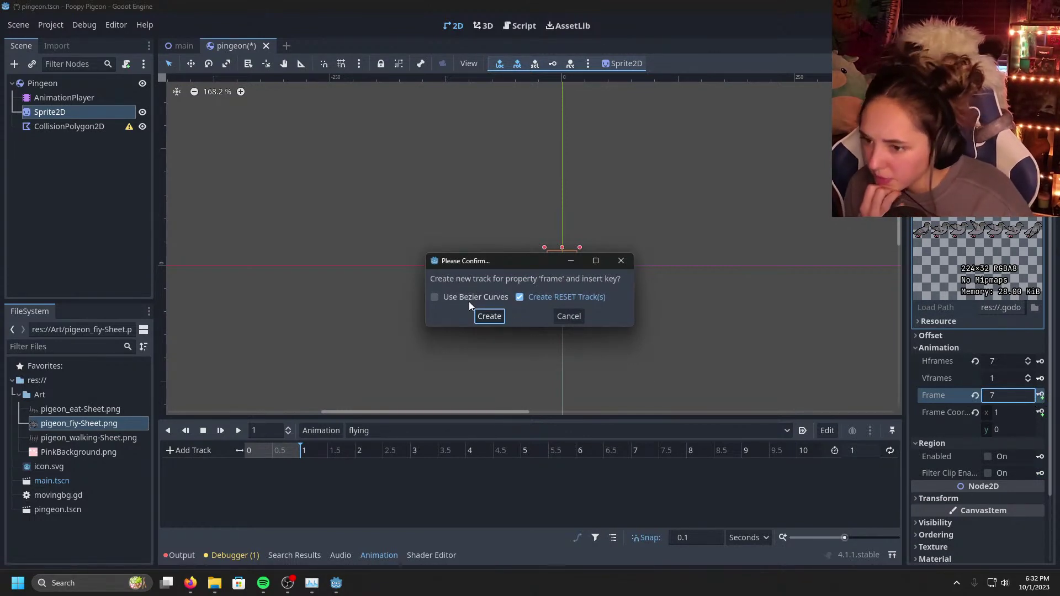
click(489, 316)
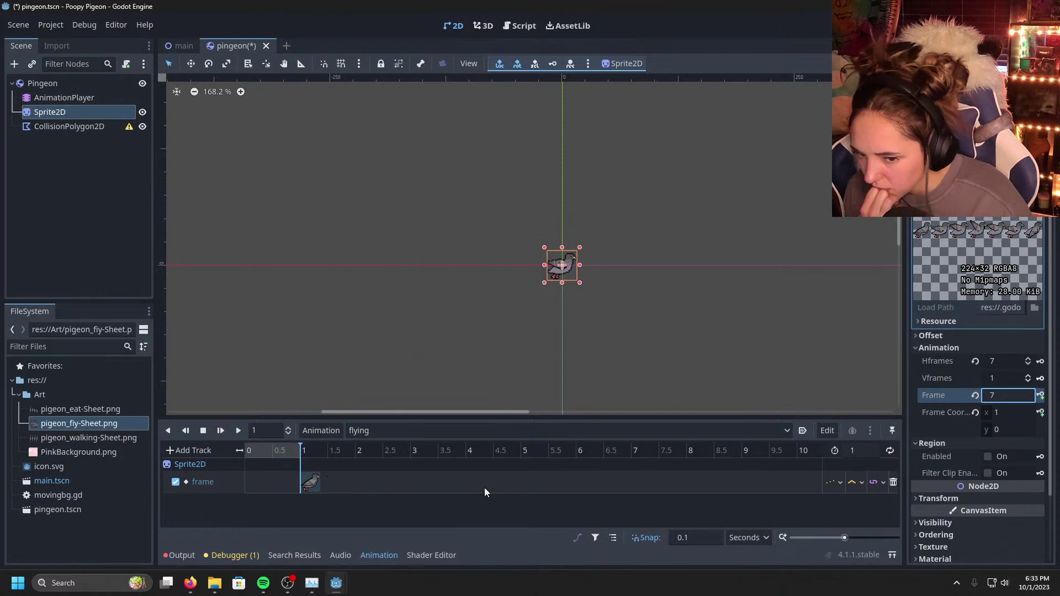
Step: Move the frame track's key to about 0.2 s and play the flying animation to test it
click(312, 483)
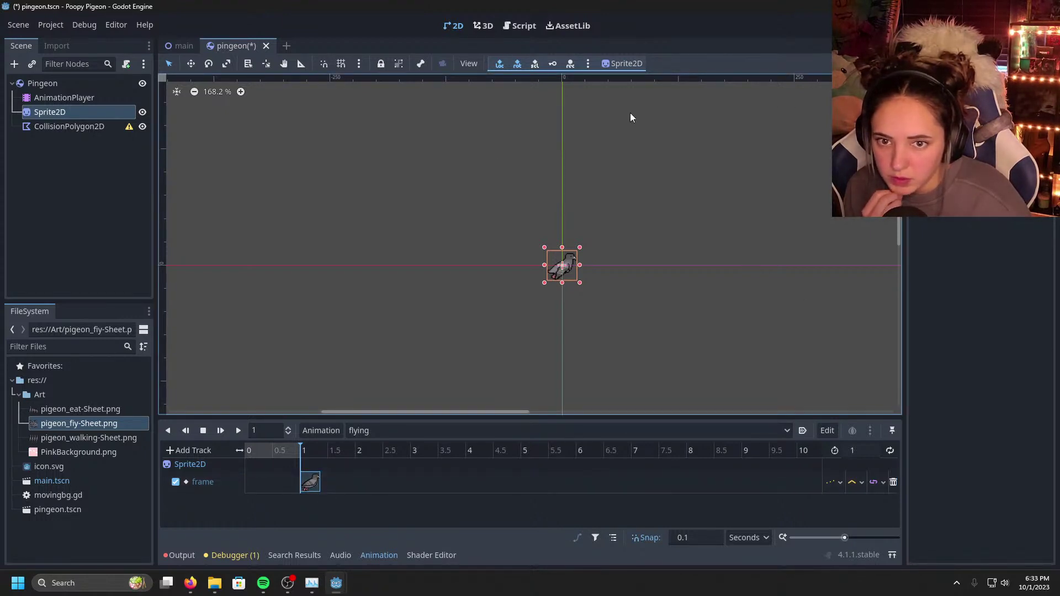
drag(310, 481, 265, 482)
click(237, 431)
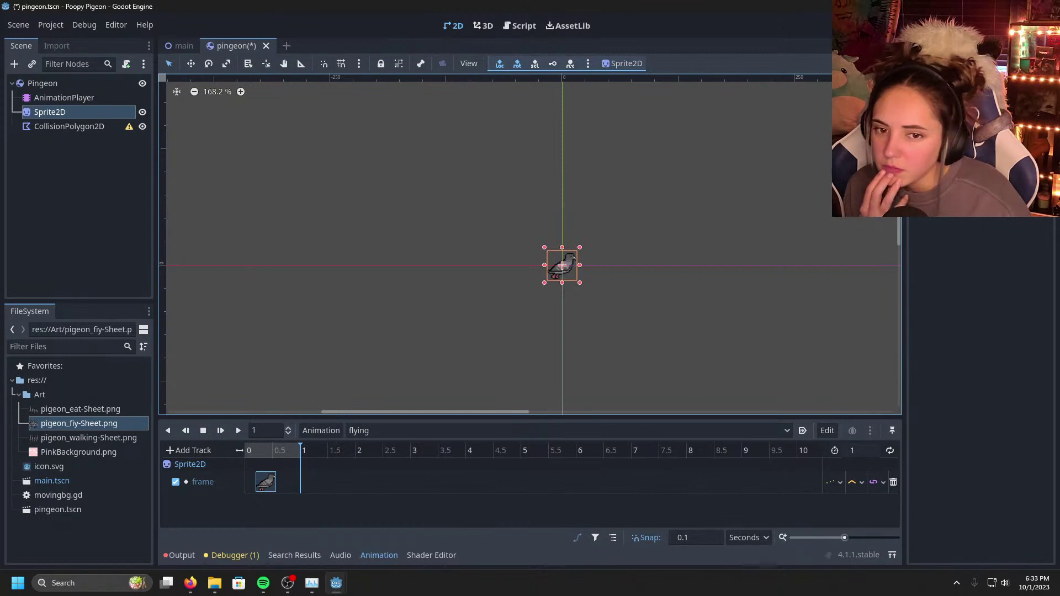
Step: Enter 7 as the Sprite2D's frame, insert a second key on the frame track, and move that key to about 2.5 s
click(75, 100)
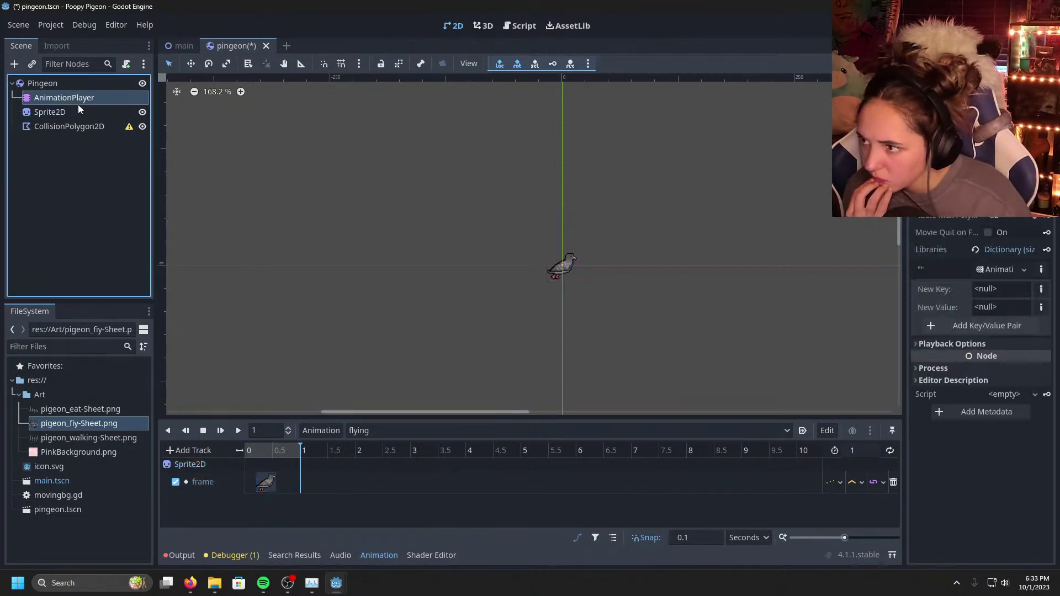
click(84, 115)
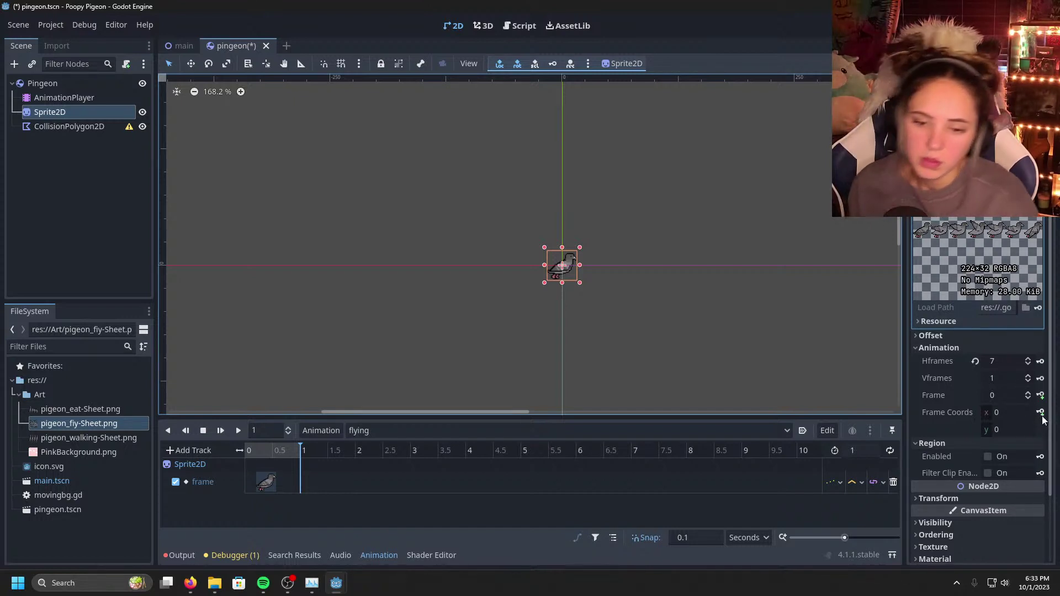
click(1002, 397)
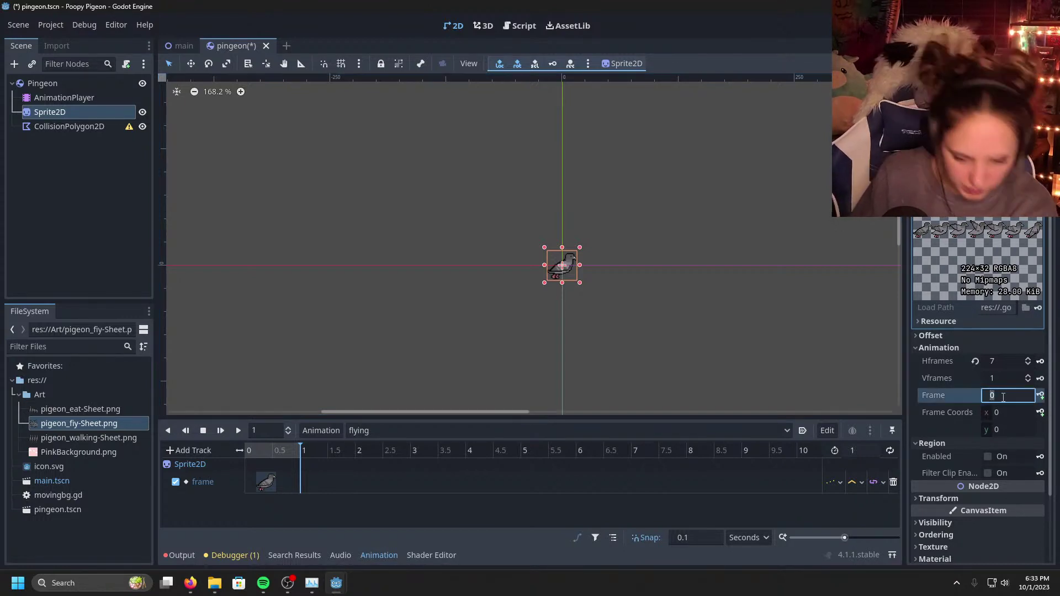
text(7)
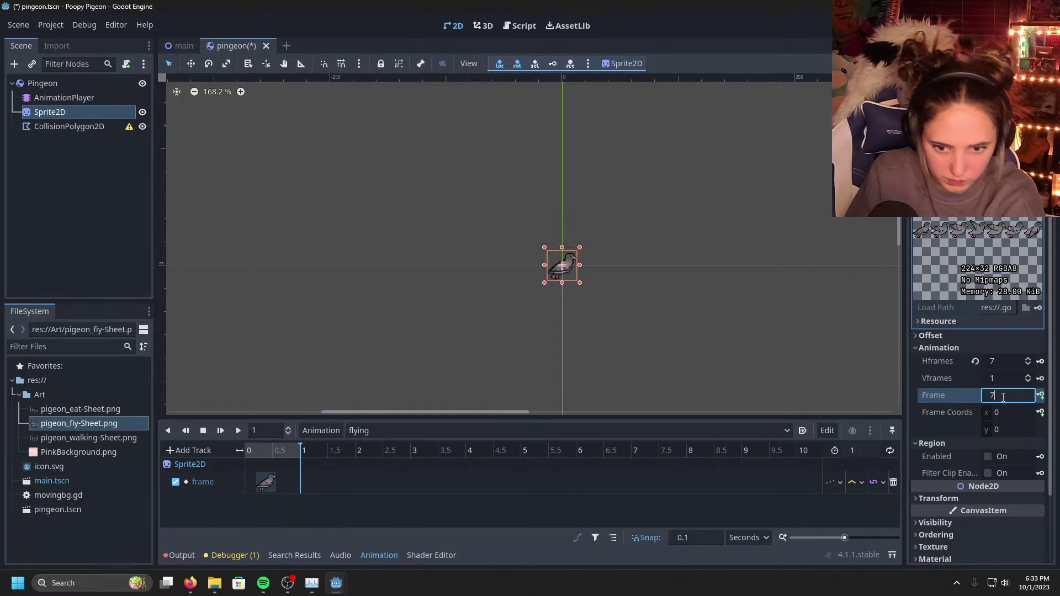
click(1040, 395)
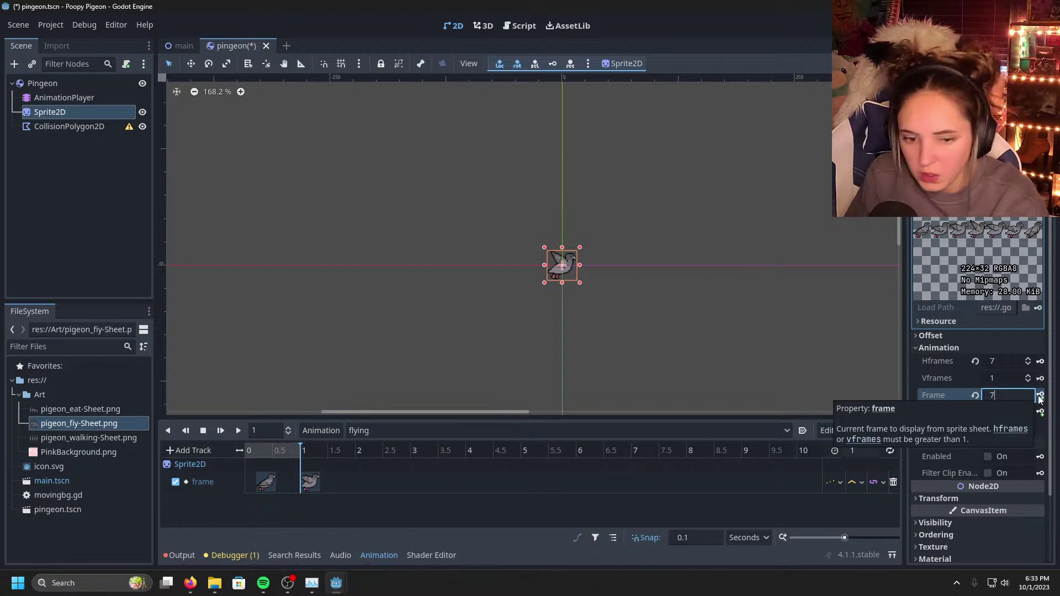
drag(308, 486, 390, 481)
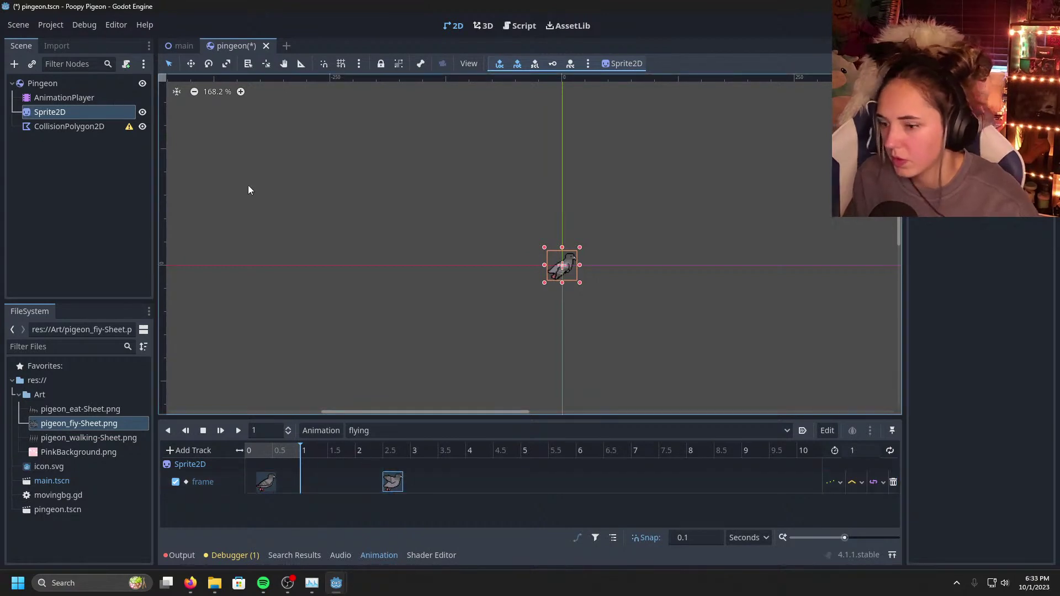
Step: Enter 1 as the Sprite2D's frame, insert a third key on the frame track, and move that key to about 0.8 s
click(65, 98)
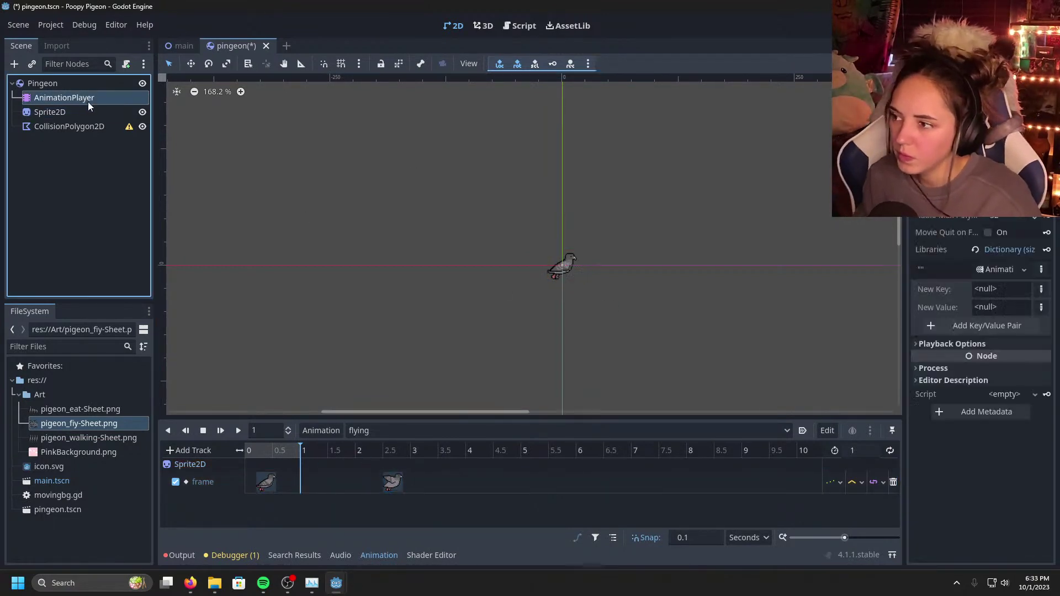
click(54, 127)
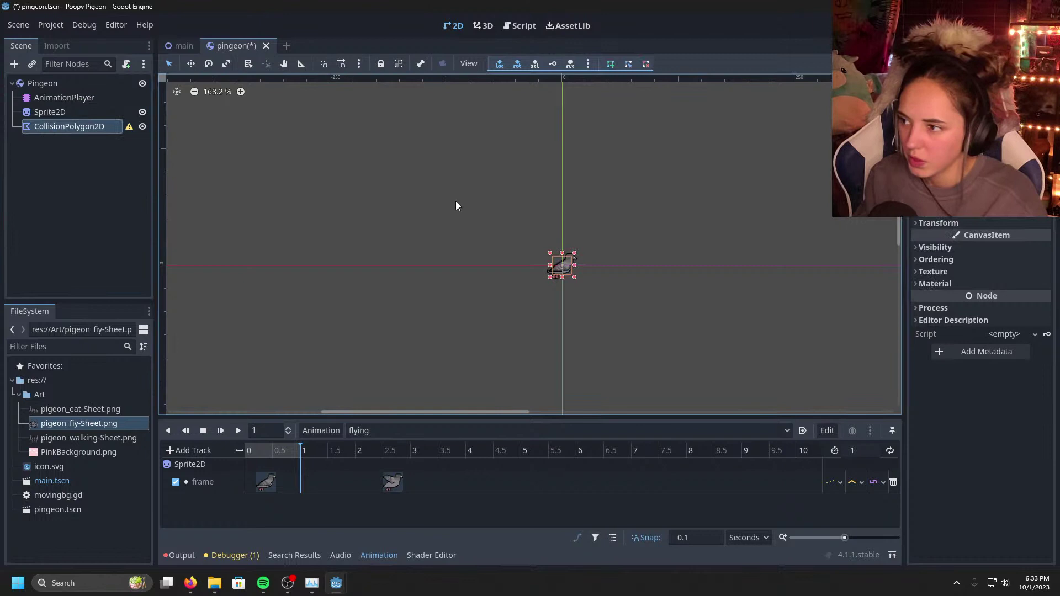
click(117, 113)
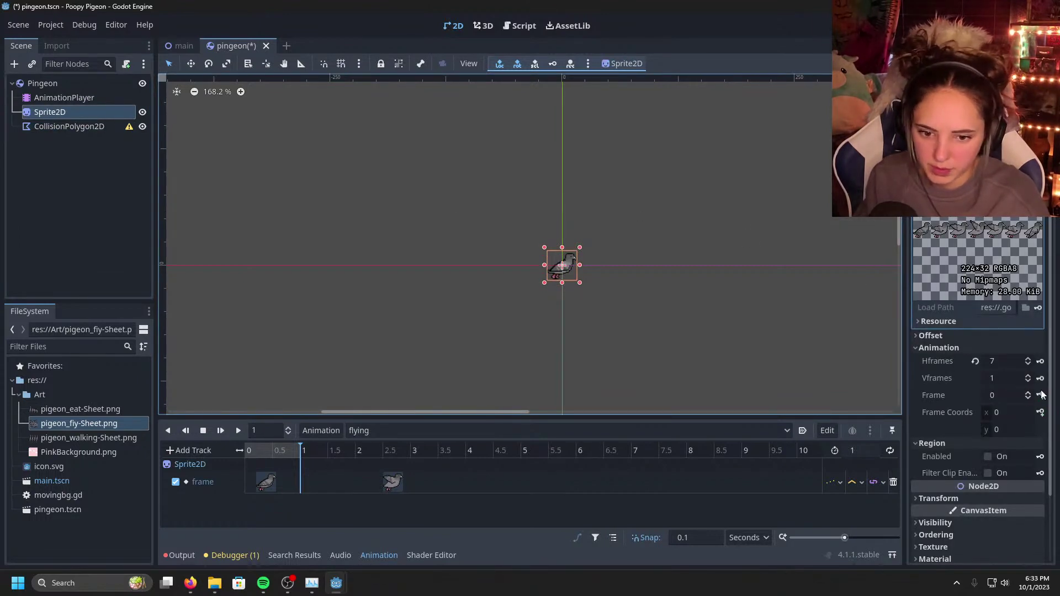
click(1006, 394)
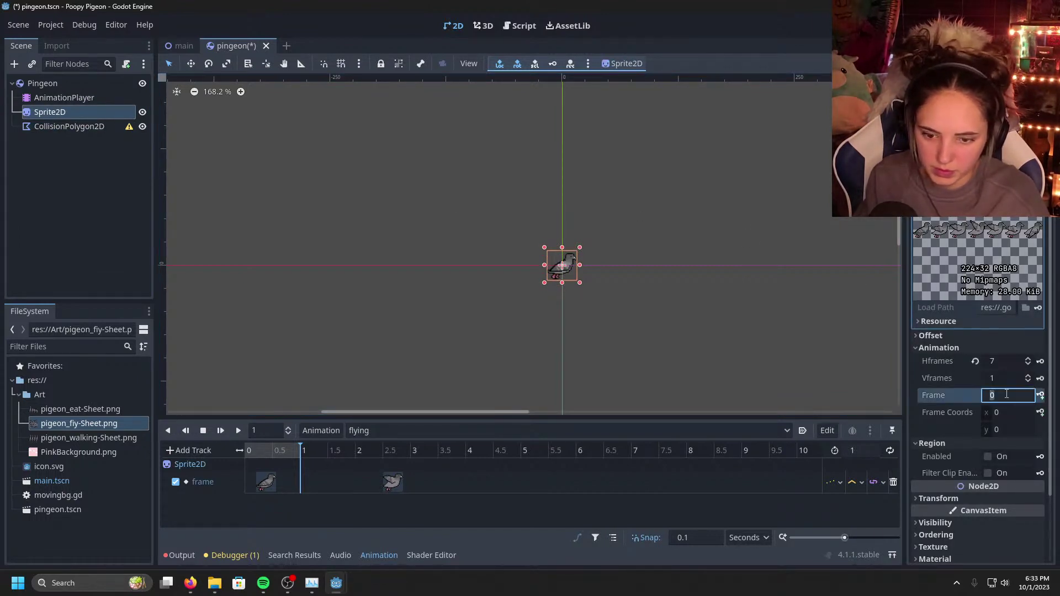
text(1)
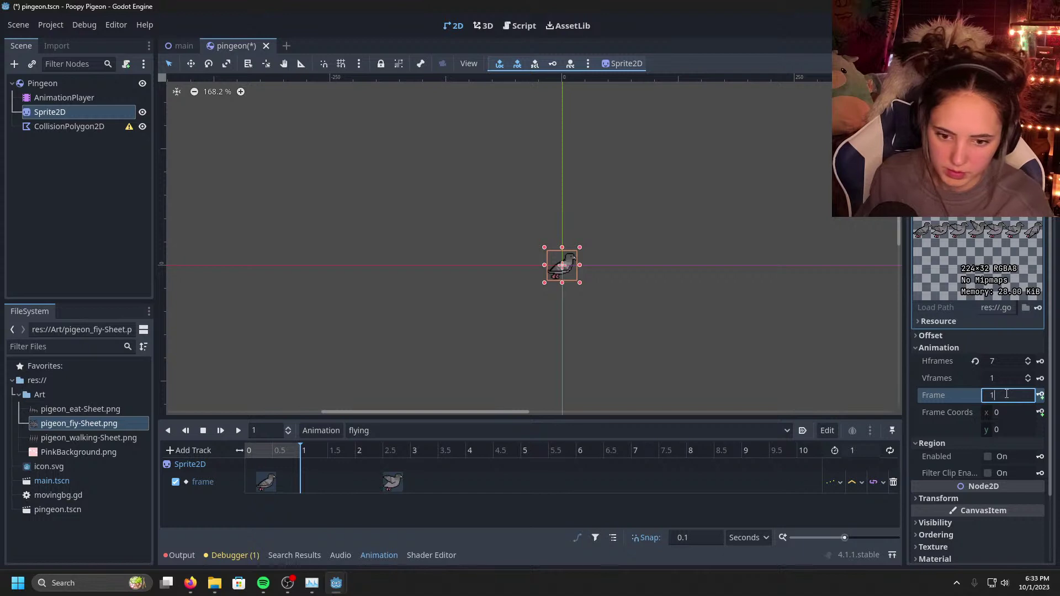
click(1039, 395)
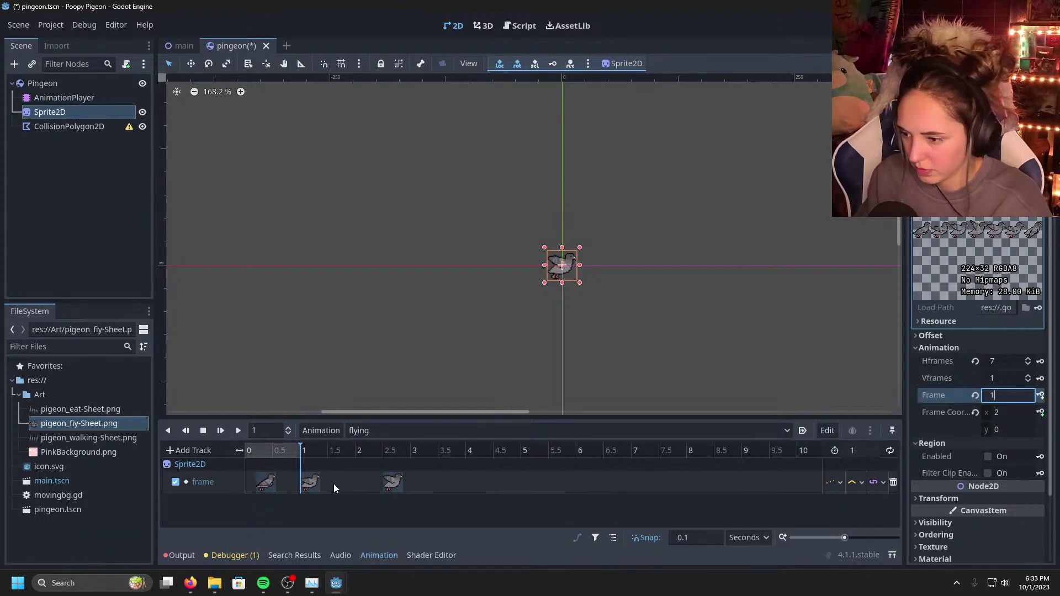
click(314, 484)
drag(307, 489, 301, 485)
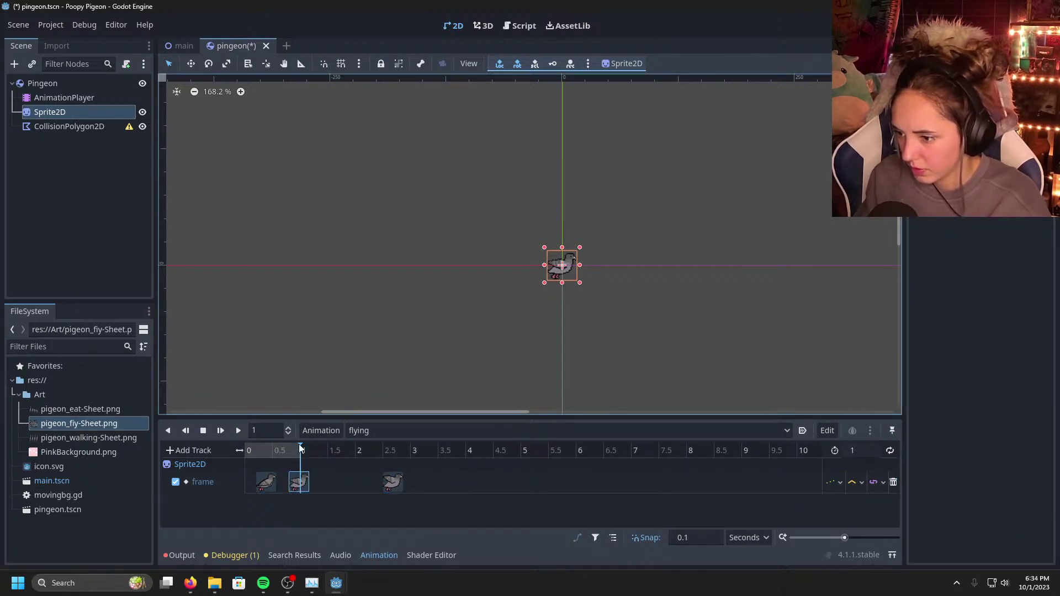
Step: Set the flying animation's length to 2 seconds and position the playhead at 1.5 s
click(278, 450)
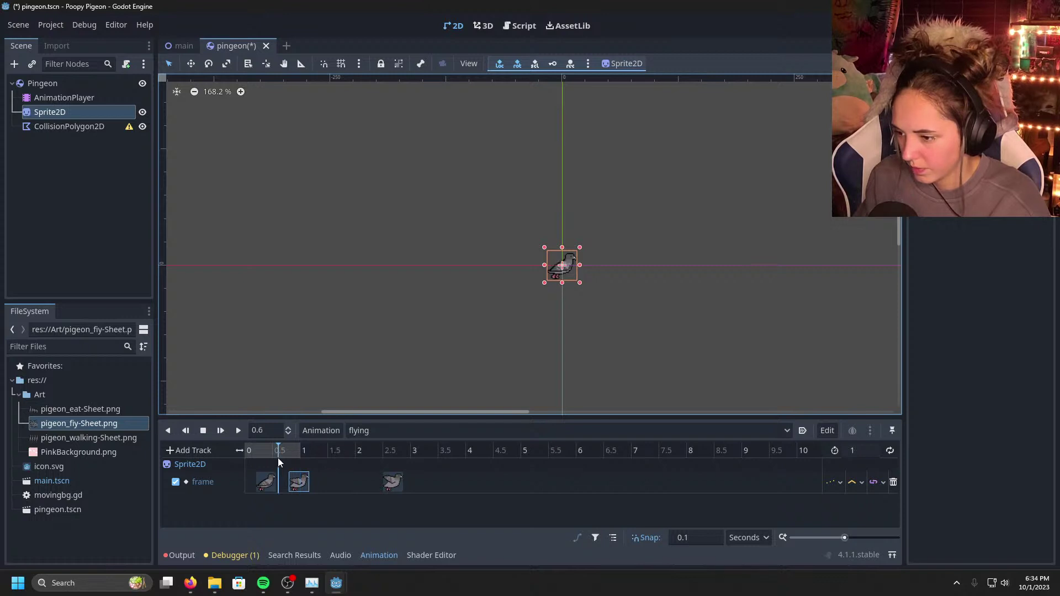
click(855, 450)
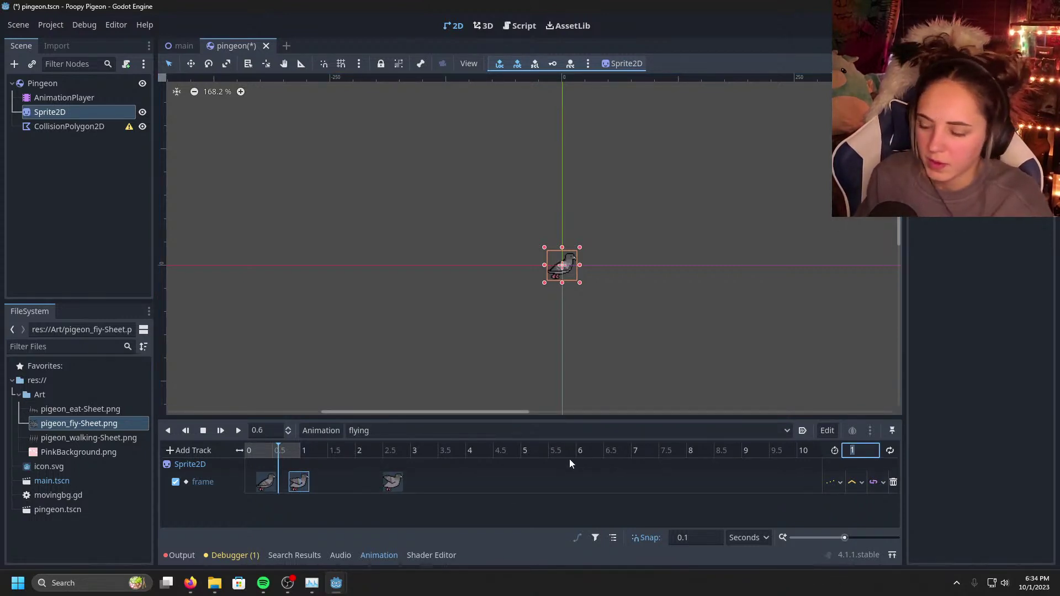
text(2)
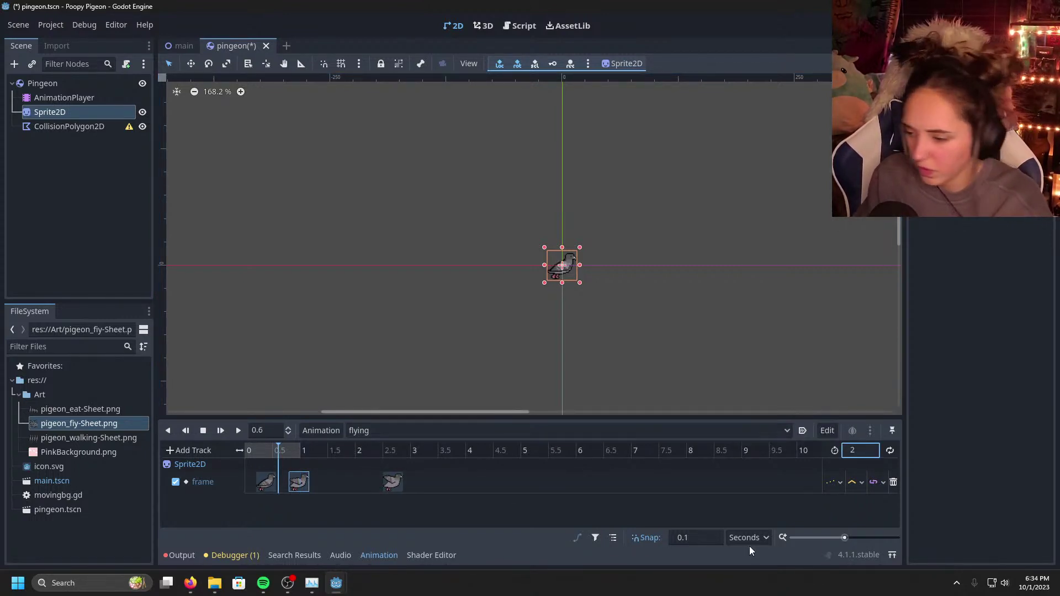
click(338, 468)
drag(283, 452, 326, 452)
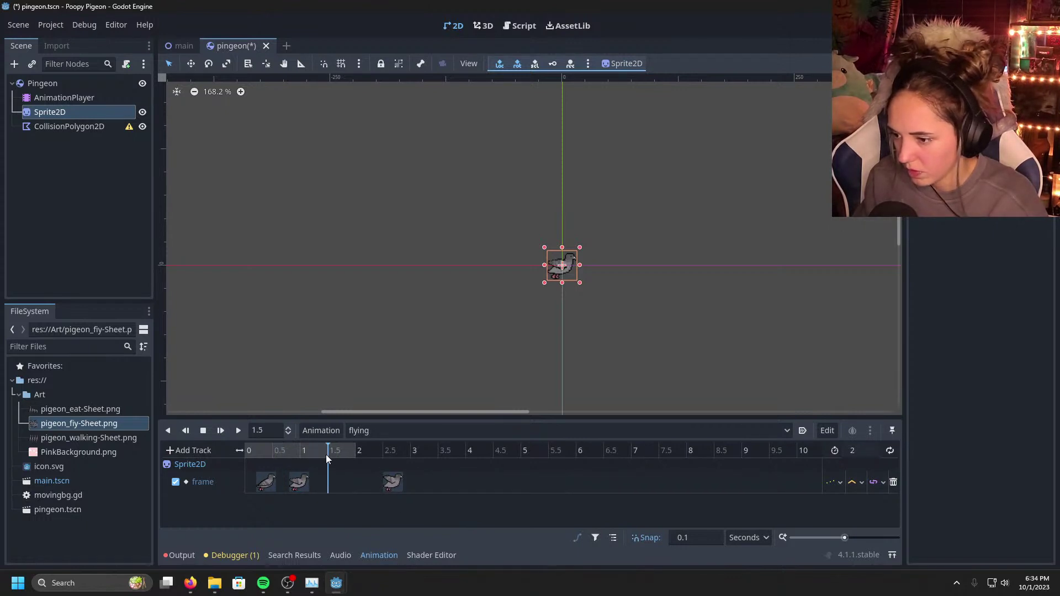
Step: Key successive Sprite2D frames on the frame track at 0.1 s intervals from 1.5 s to 2 s
click(64, 97)
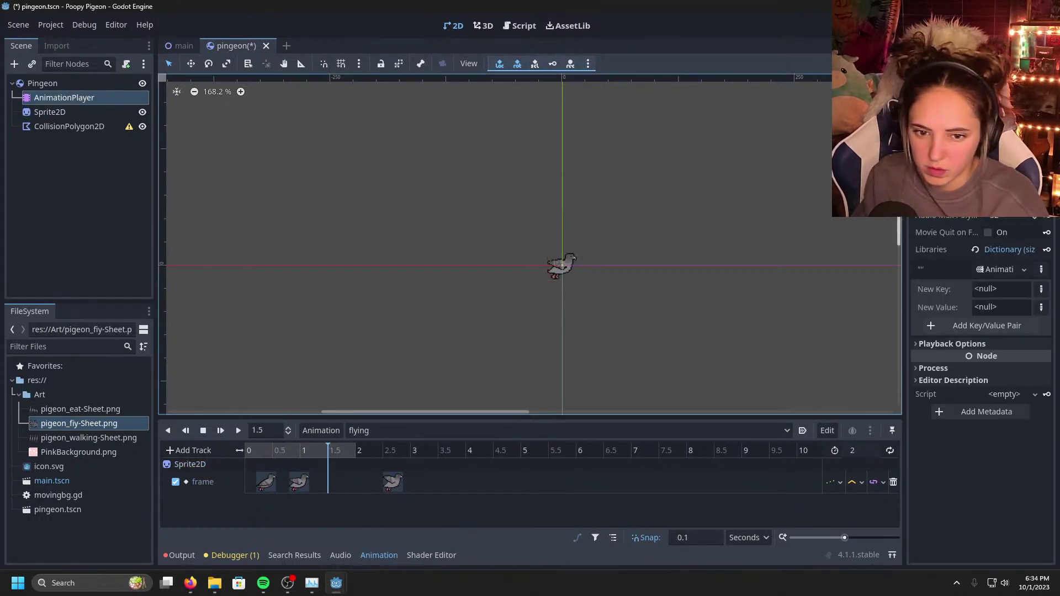
click(50, 112)
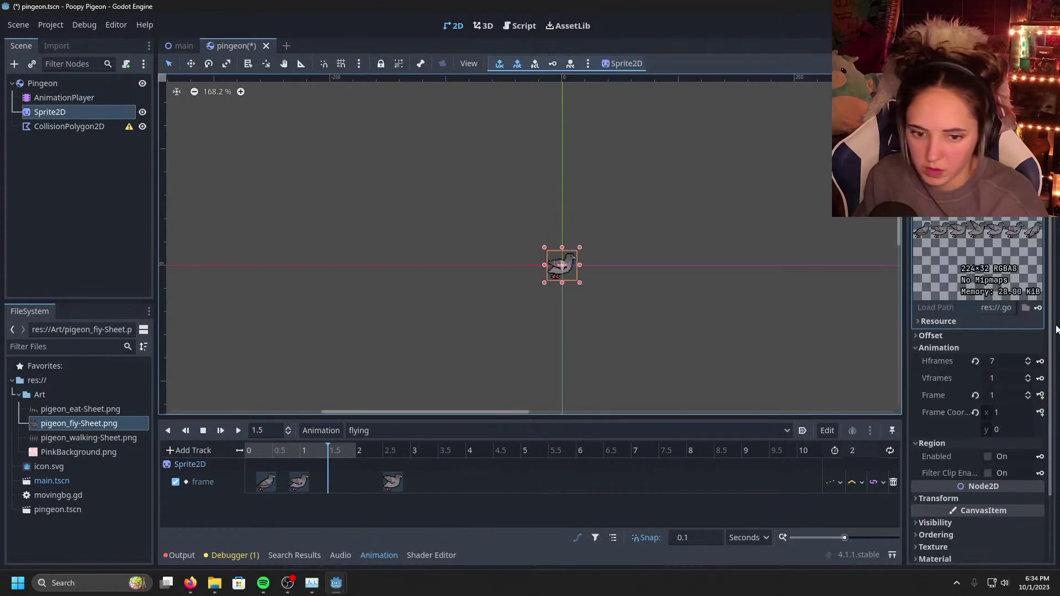
click(1041, 395)
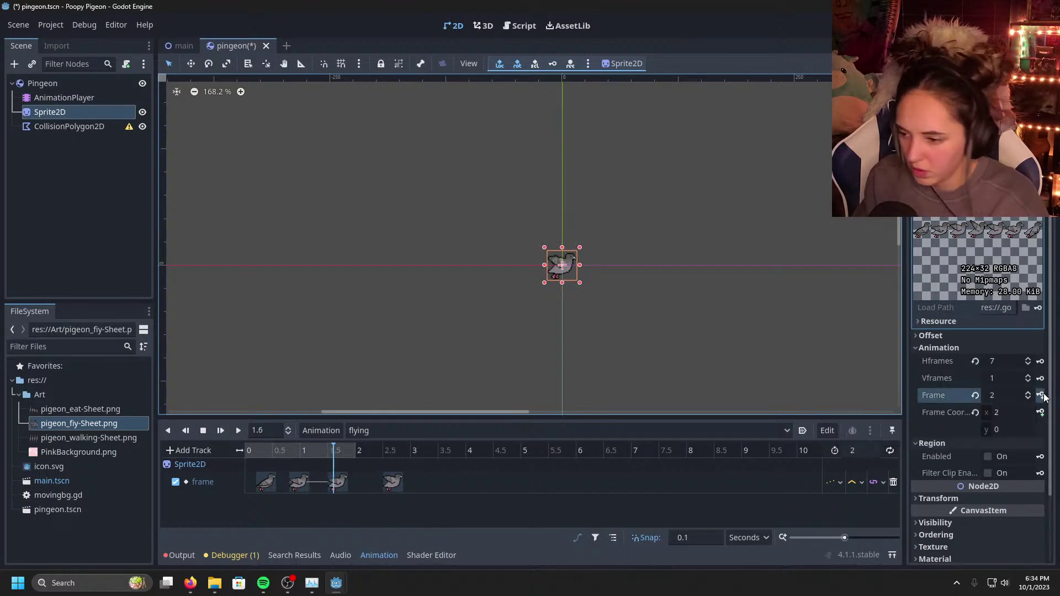
click(1040, 395)
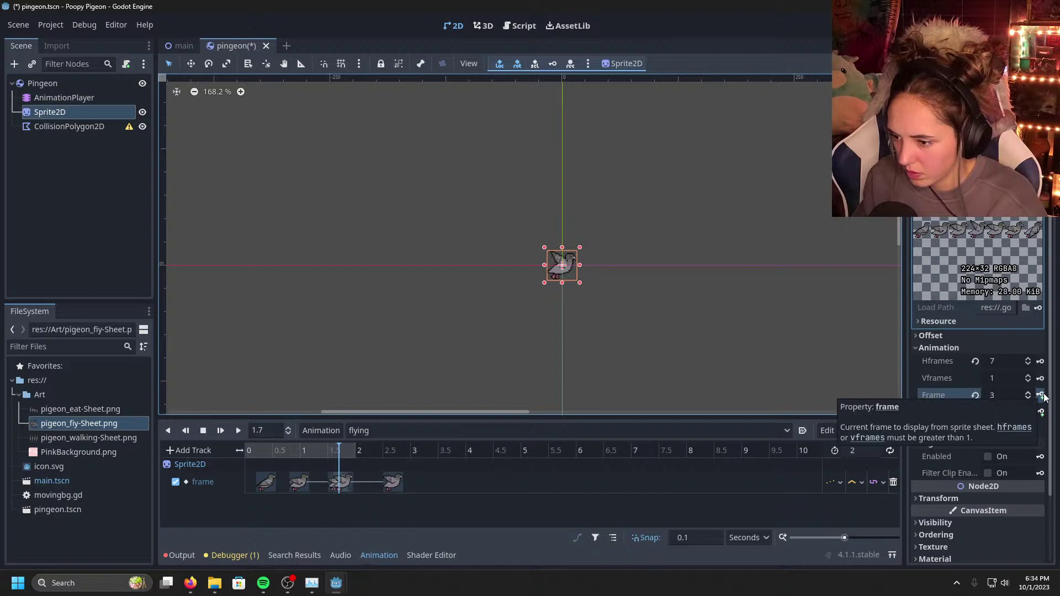
click(1041, 395)
click(1041, 395)
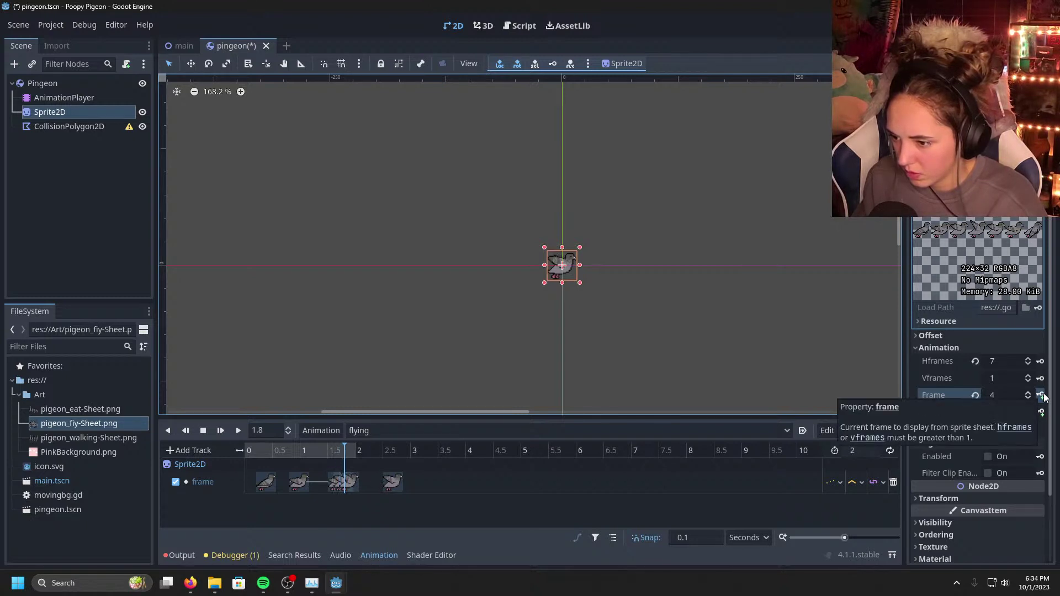
click(1041, 395)
click(1041, 396)
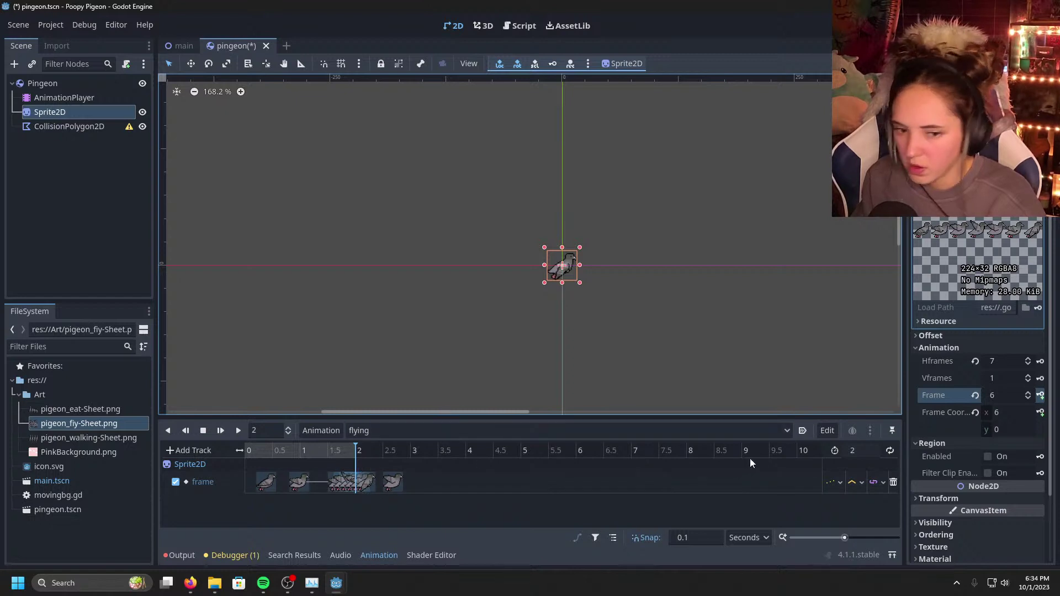
Step: Delete the filled frame track and recreate it with a single key for frame 6 at 2 s
click(892, 482)
click(1040, 396)
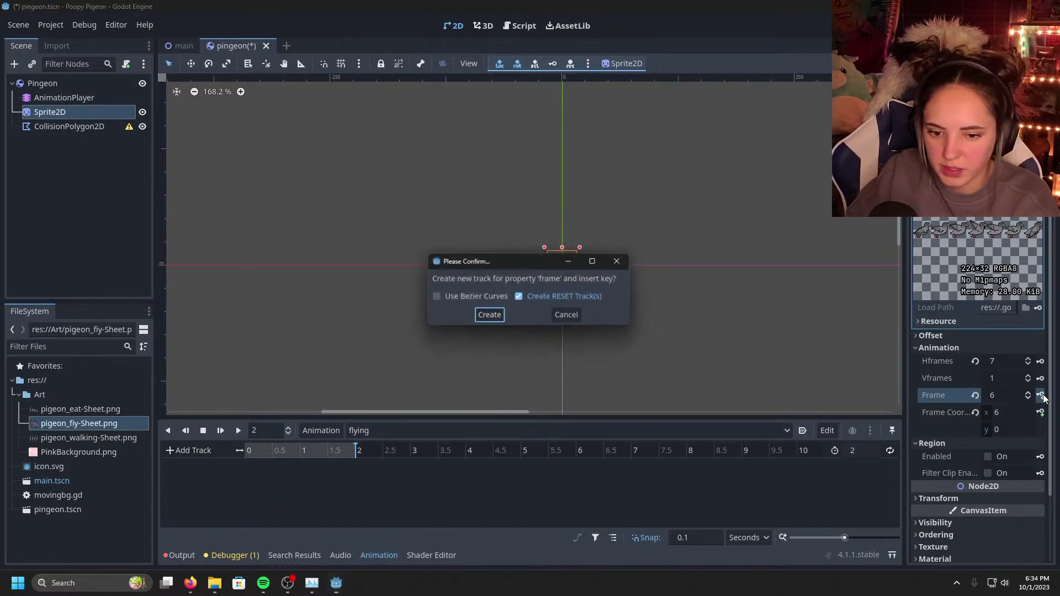
click(488, 316)
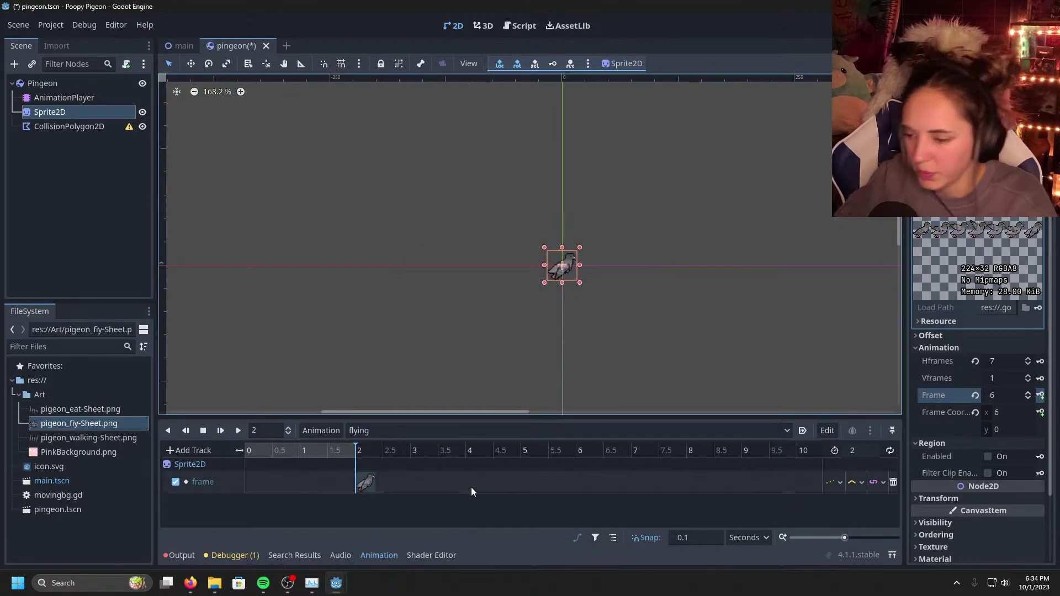
Step: Delete the existing frame track, enter 0 as the Sprite2D's frame, and recreate the track with a key at 0 s
click(893, 481)
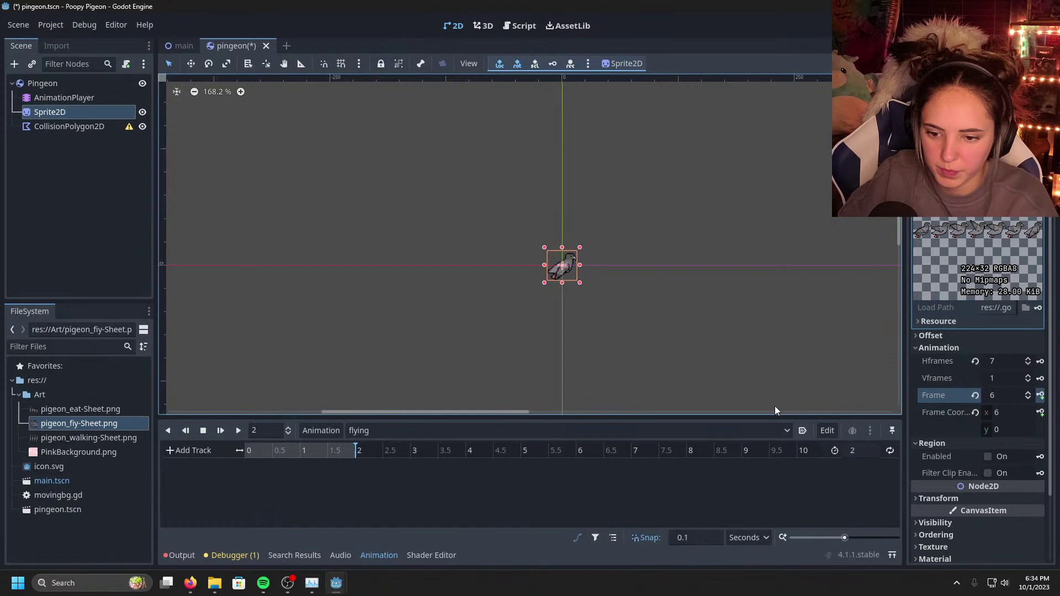
click(1005, 395)
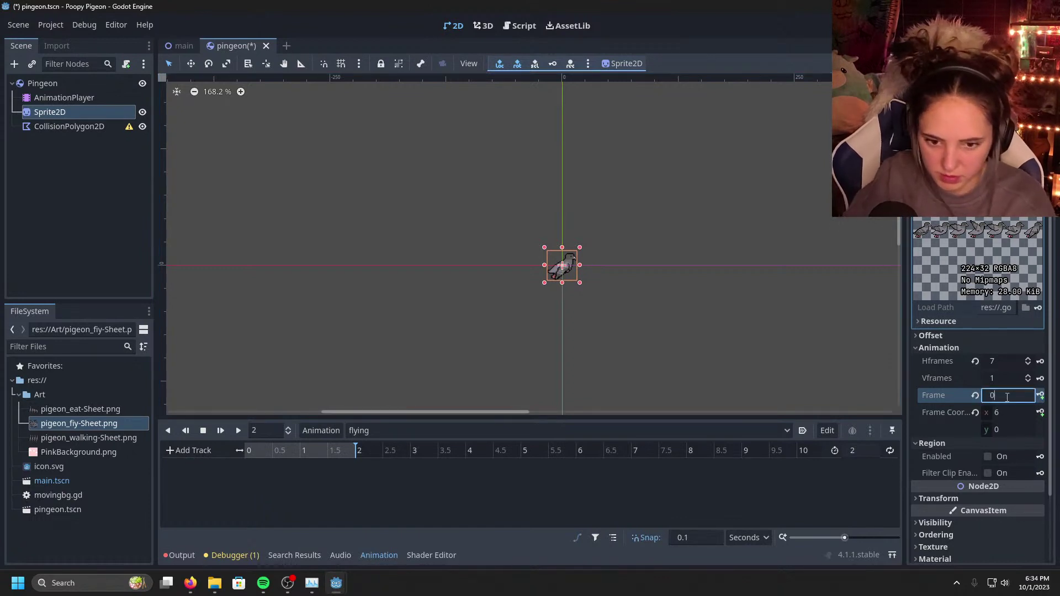
click(1041, 396)
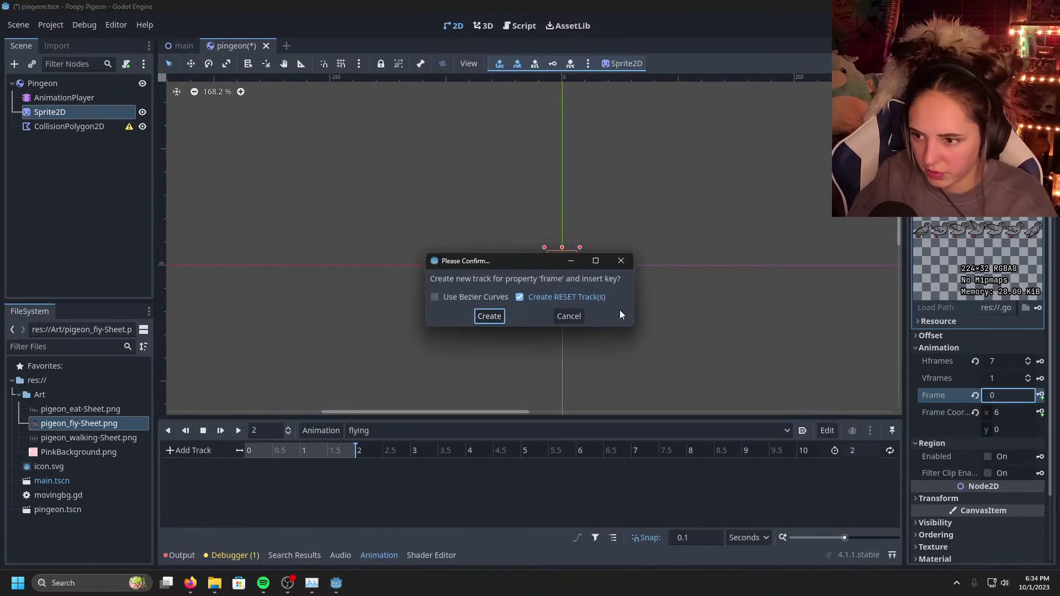
click(569, 315)
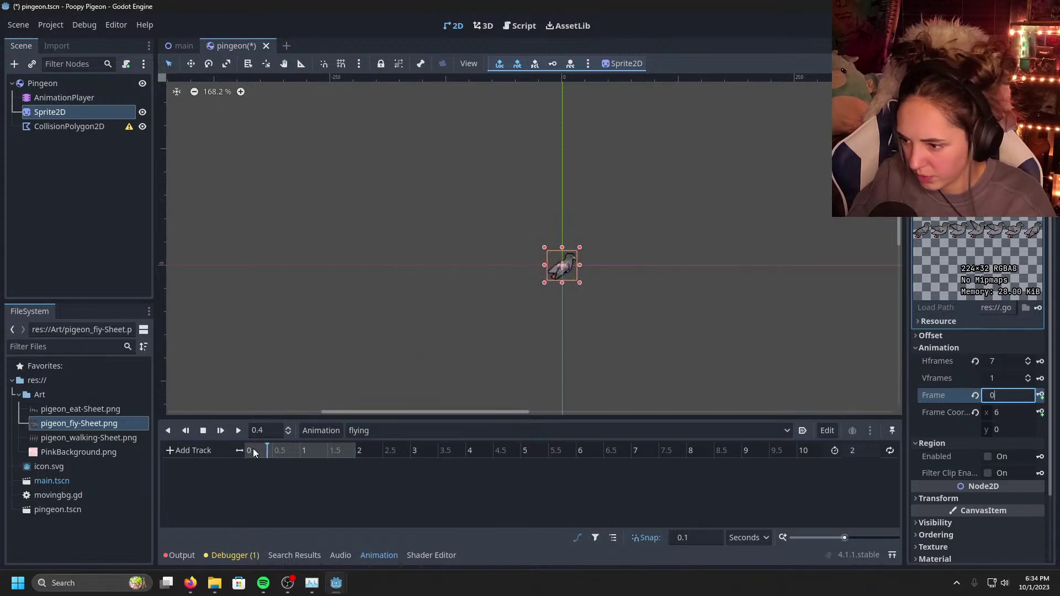
drag(249, 452, 245, 452)
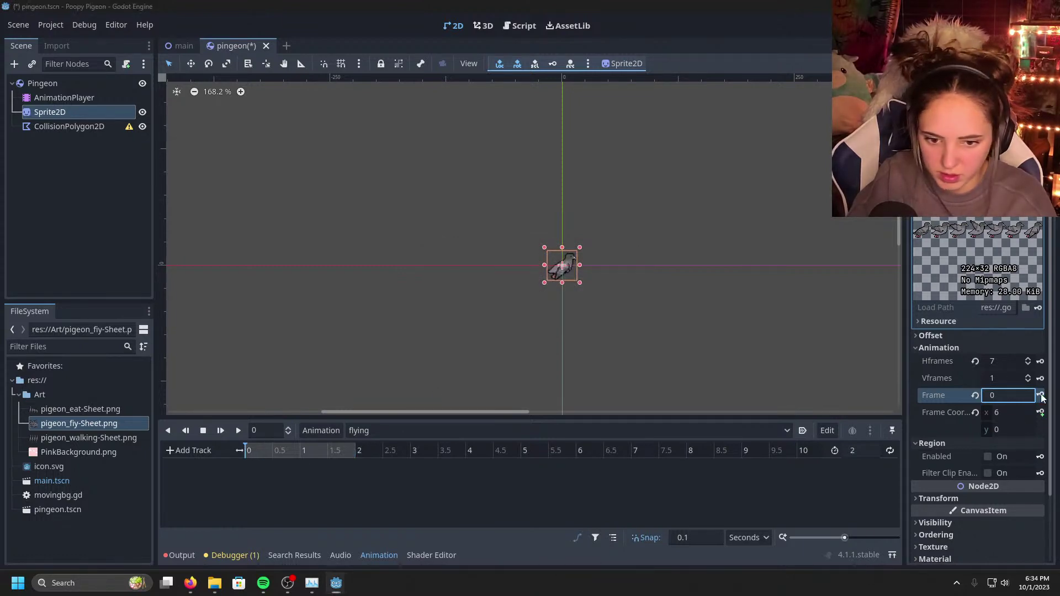
click(1040, 396)
click(488, 315)
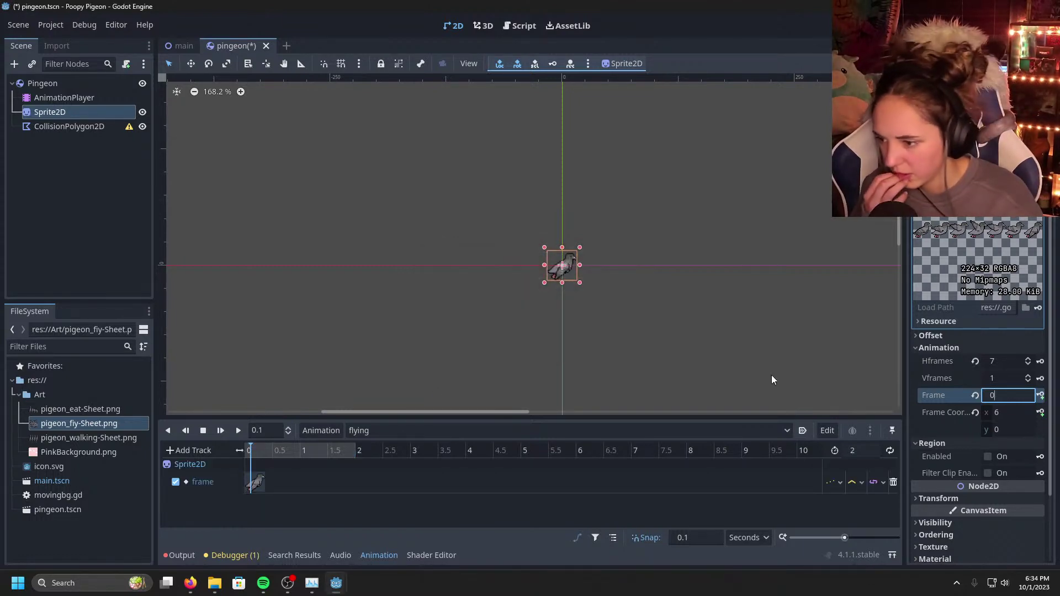
Step: Insert Sprite2D frame keys at 0.1 s intervals from 0.1 s to 0.5 s on the frame track
click(1040, 396)
click(1041, 396)
click(1040, 396)
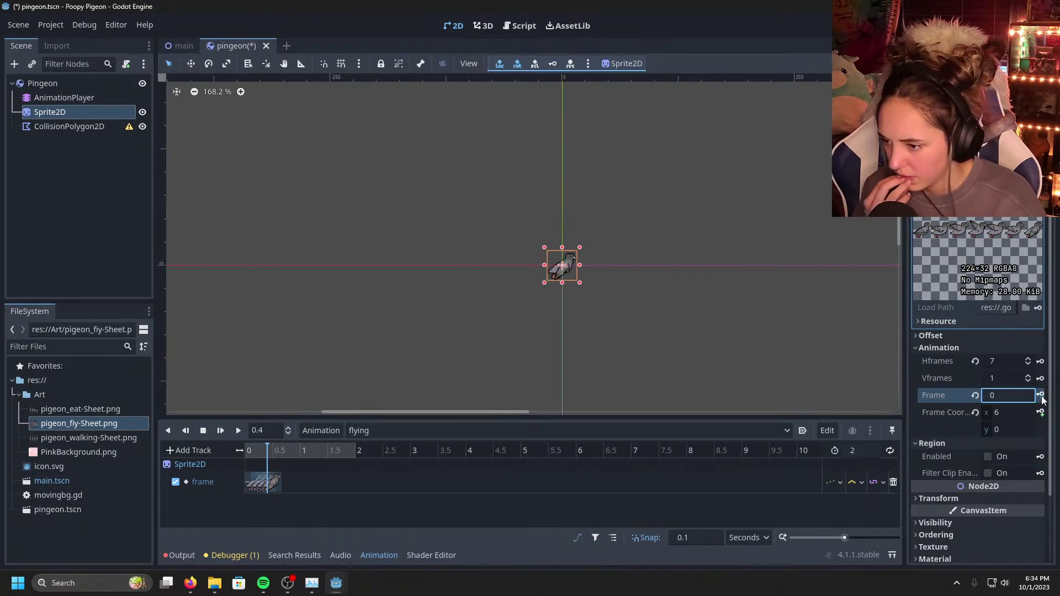
click(1040, 395)
click(1041, 395)
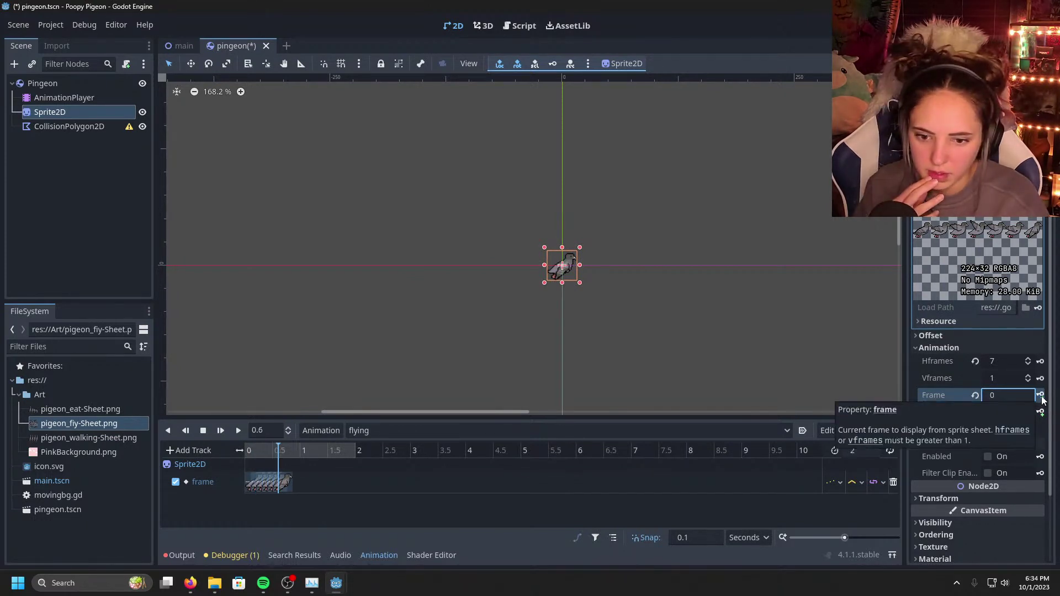
Step: Reset the Sprite2D's frame to 0 and replace the frame track with a new one keyed for frame 0 at 0 s
click(975, 396)
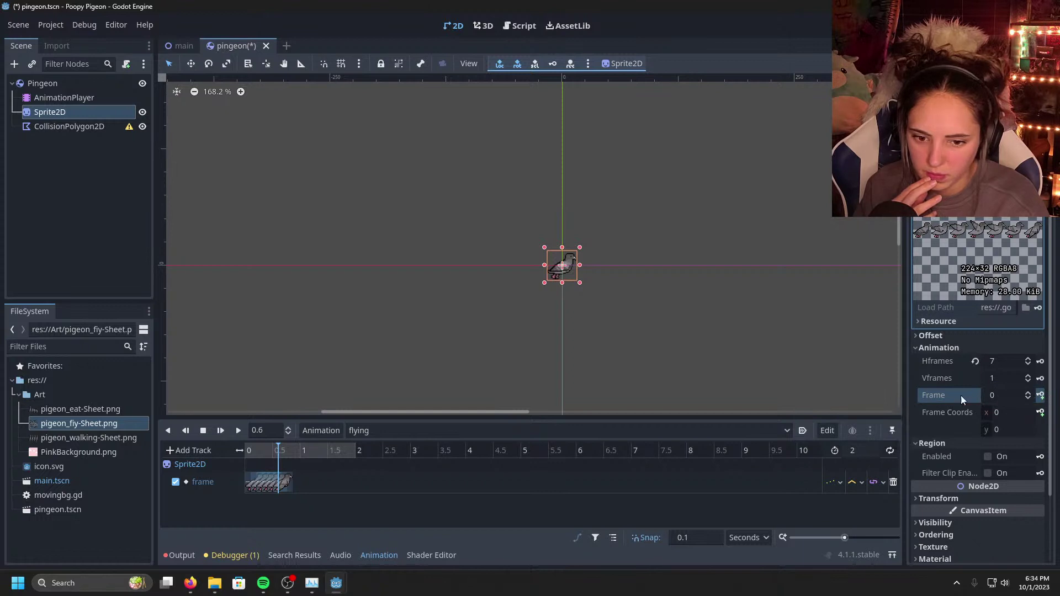
click(893, 482)
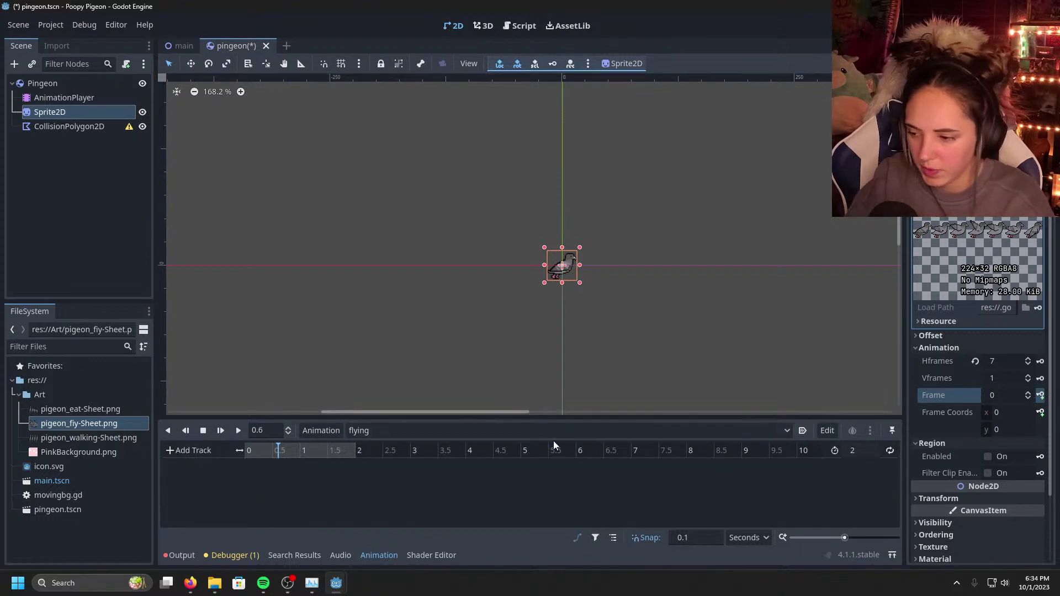
click(1039, 395)
click(489, 317)
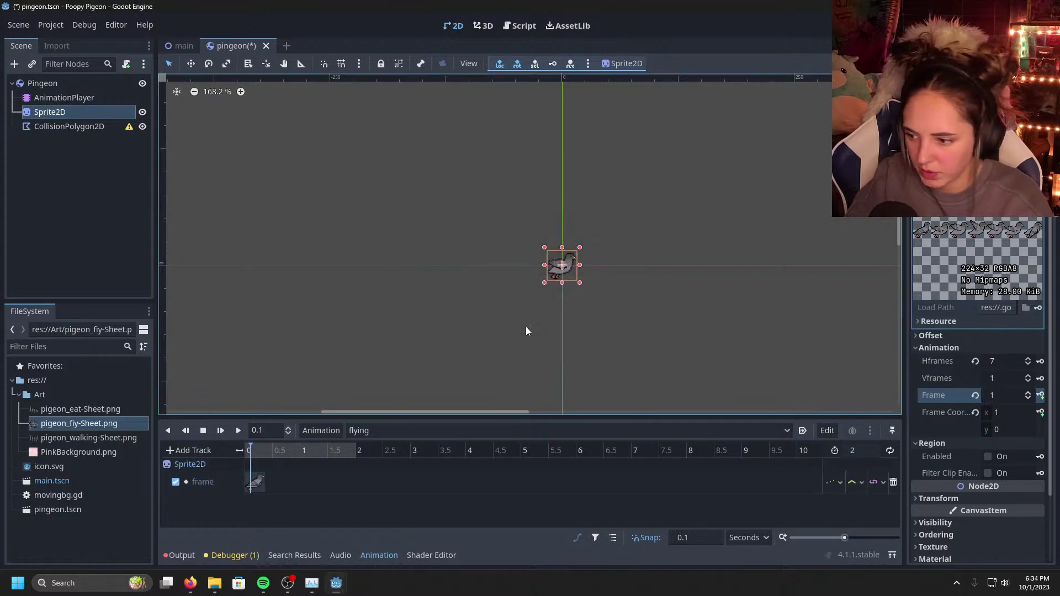
Step: Key Sprite2D frames 1 through 6 on the frame track at 0.1 s intervals from 0.1 s to 0.6 s
click(1041, 396)
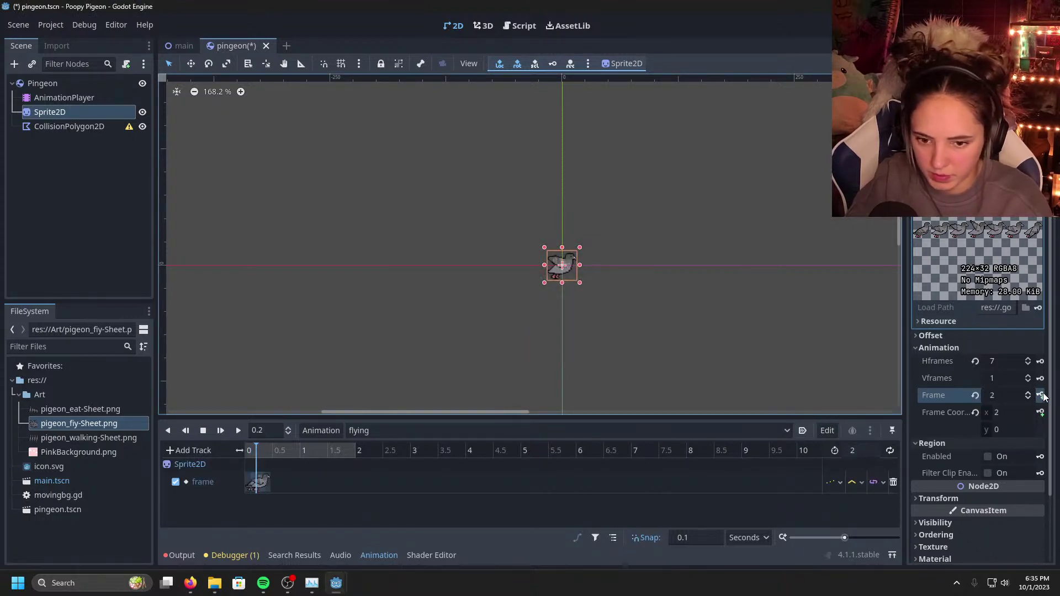
click(1041, 395)
click(1040, 395)
click(1040, 395)
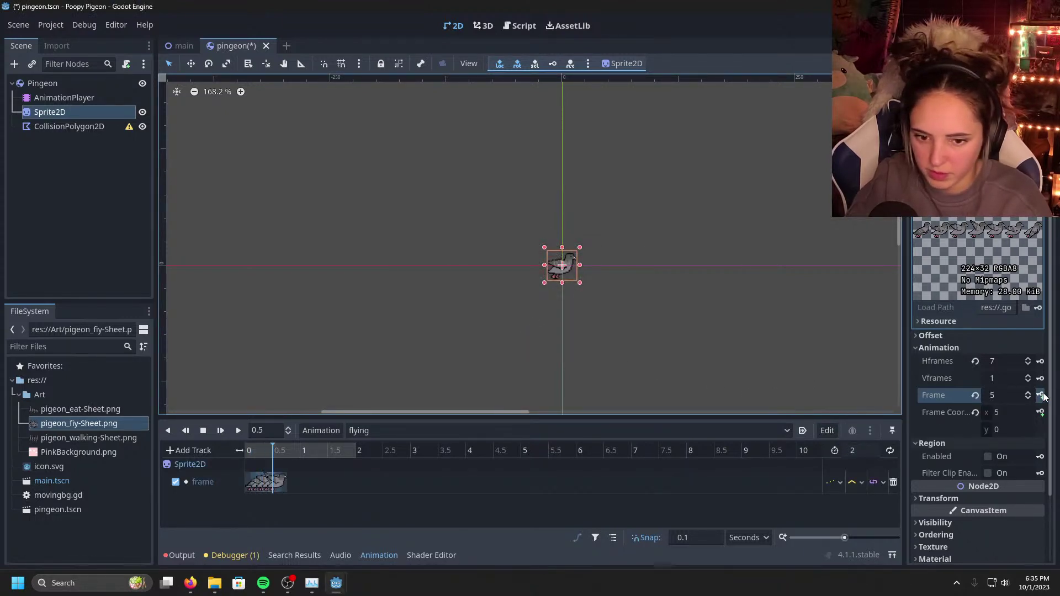
click(1041, 396)
click(1041, 395)
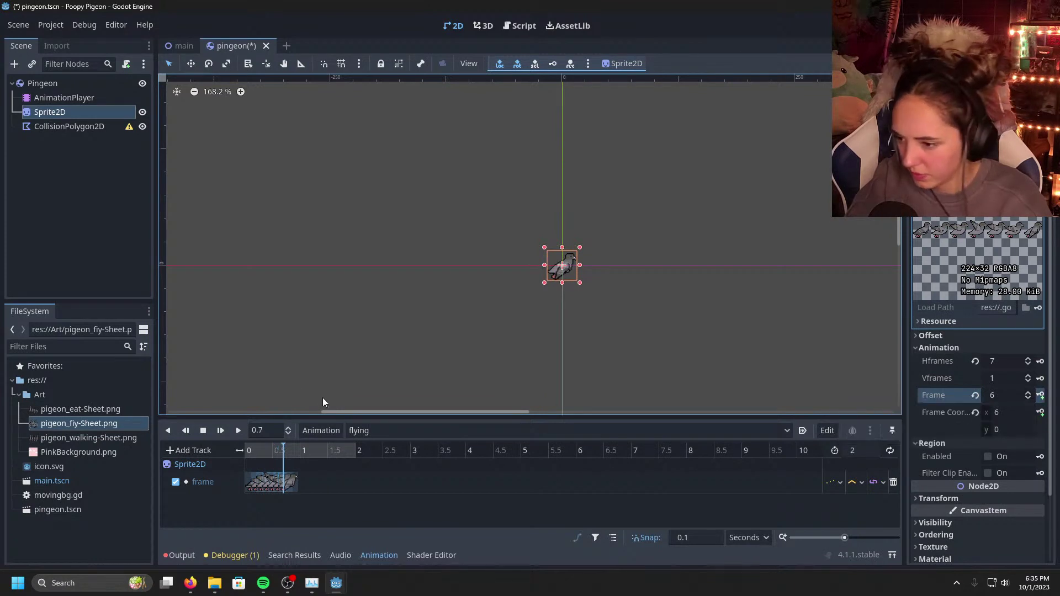
Step: Preview the flying animation and set its length to 1 second
click(237, 430)
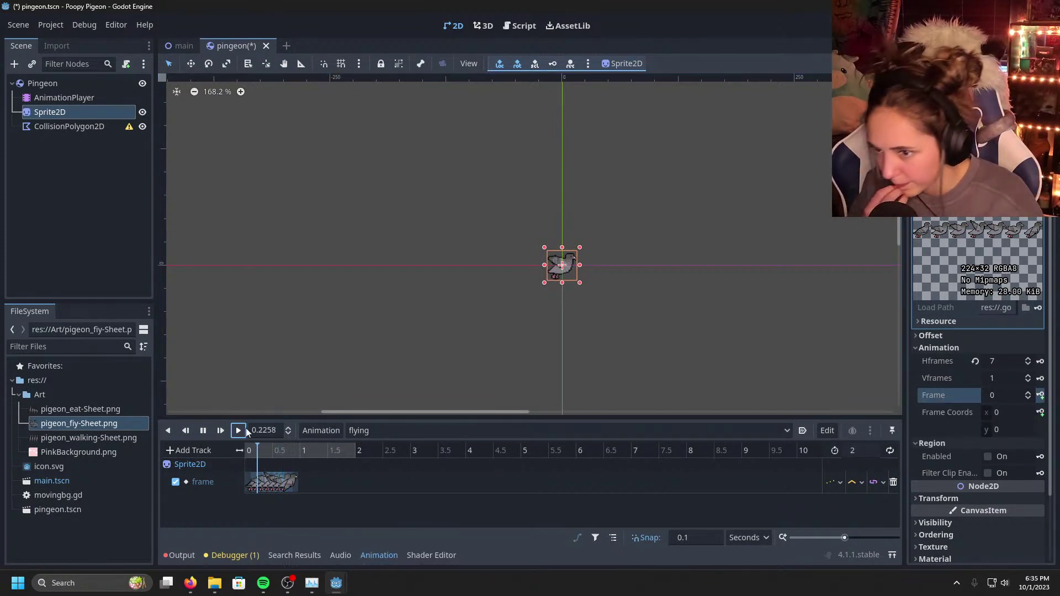
scroll(576, 309, up, 4)
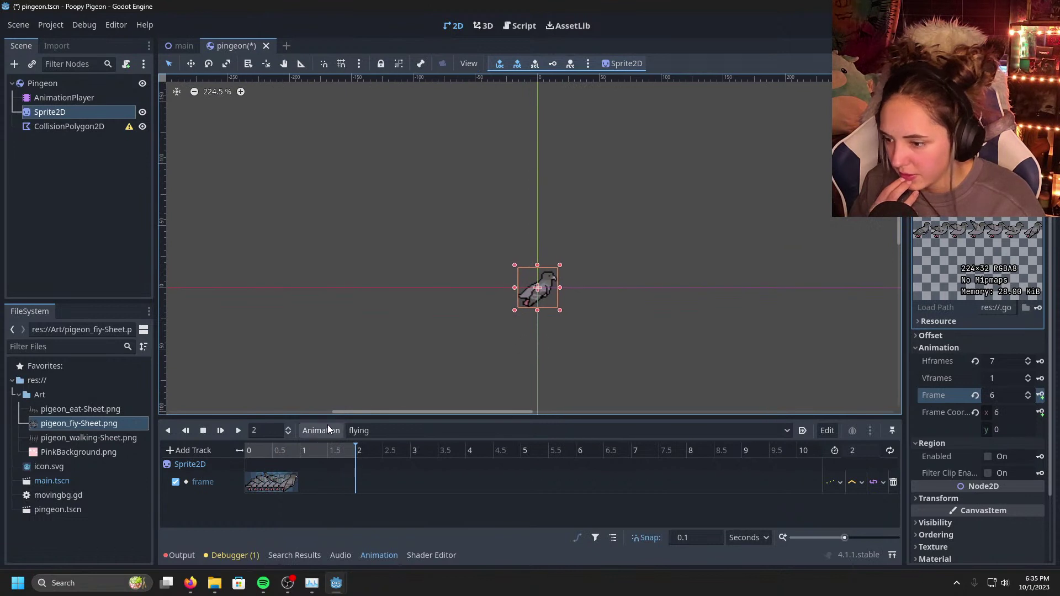
click(310, 459)
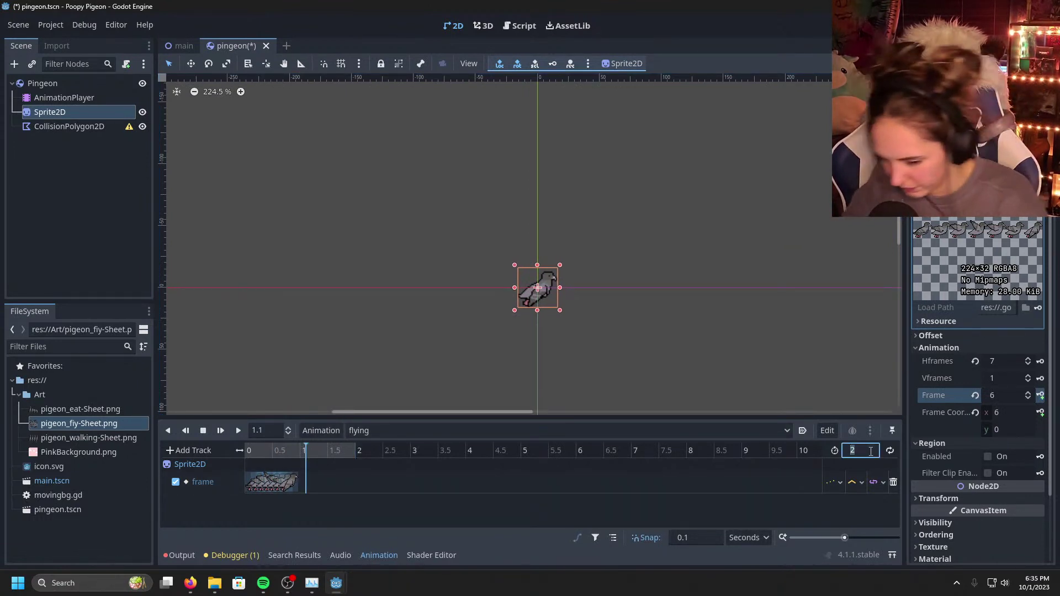
text(1)
key(Return)
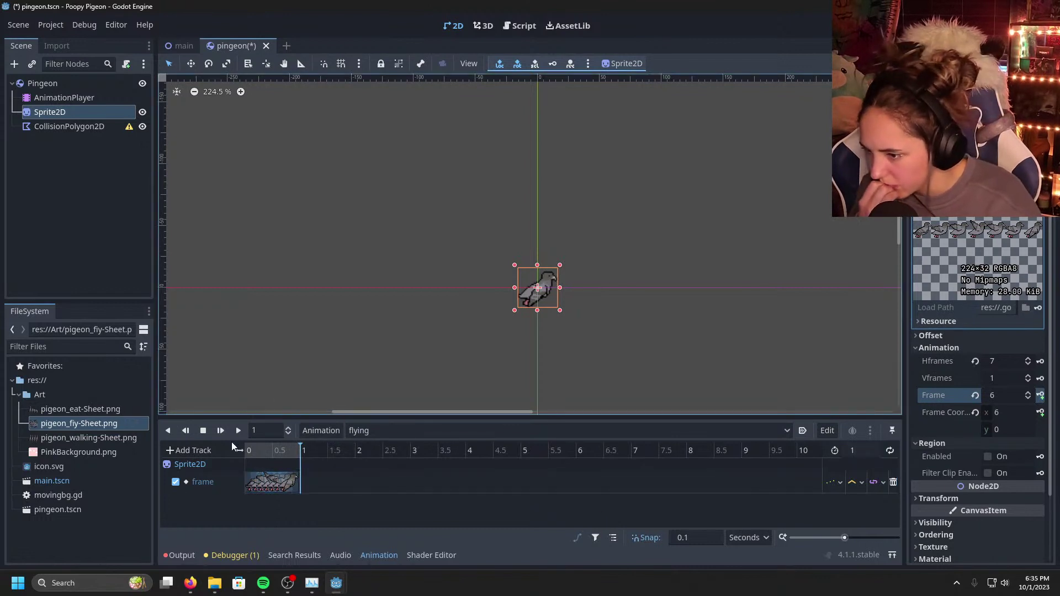
Step: Play the shortened flying animation several times to check the pigeon's wing movement
click(220, 430)
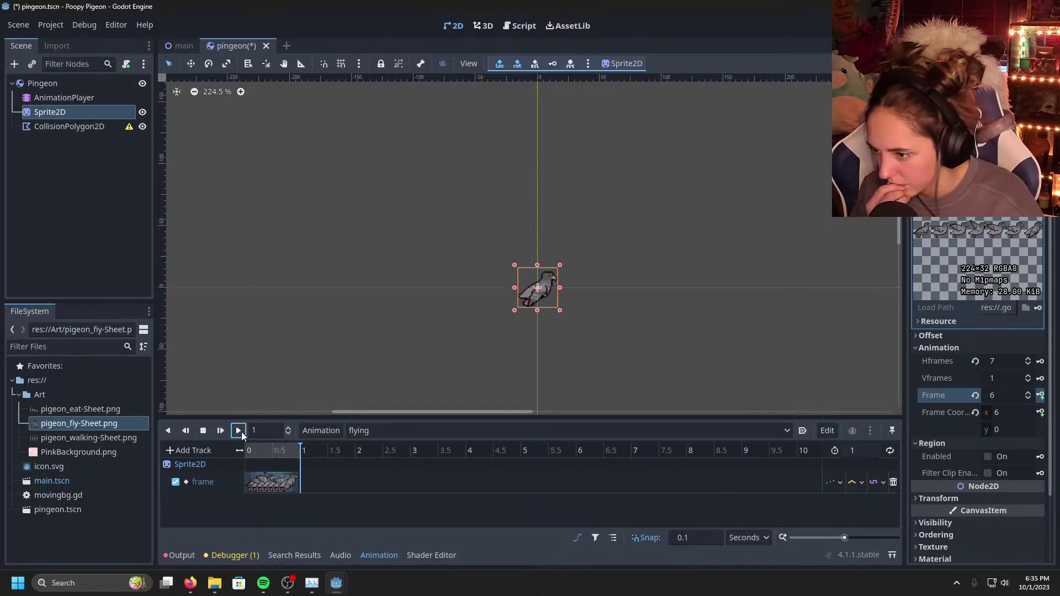
click(240, 432)
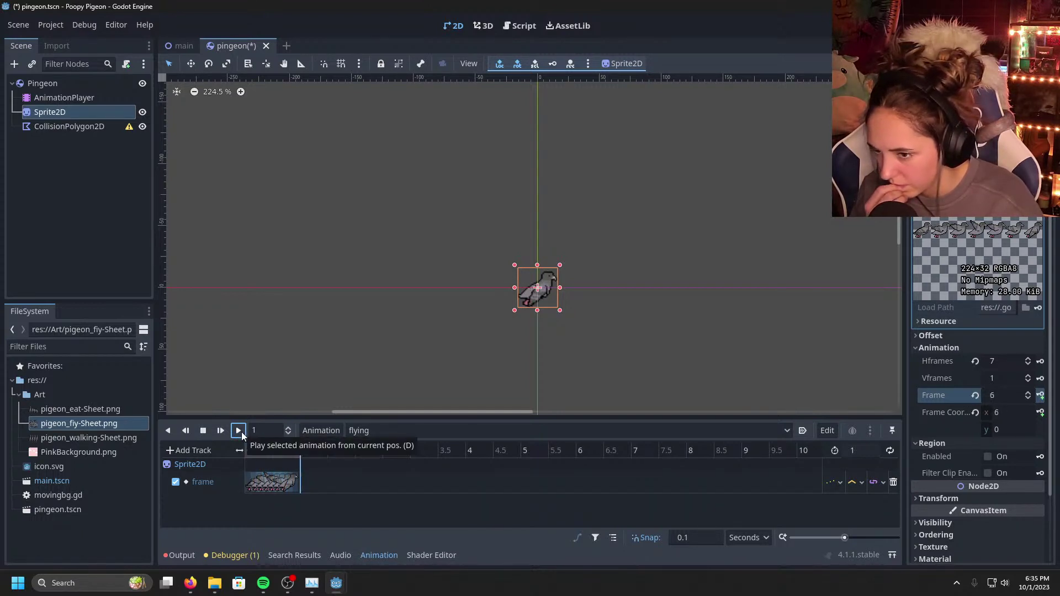
click(241, 431)
click(241, 431)
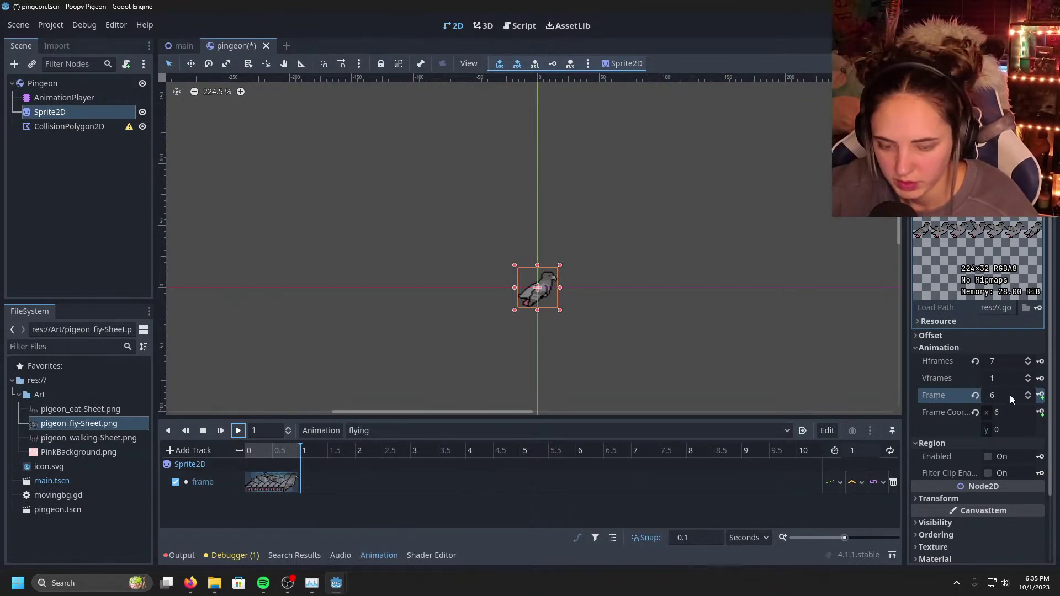
Step: Place the playhead at 0.7 s and insert another key for Sprite2D frame 6 on the frame track
click(297, 459)
drag(300, 448, 290, 449)
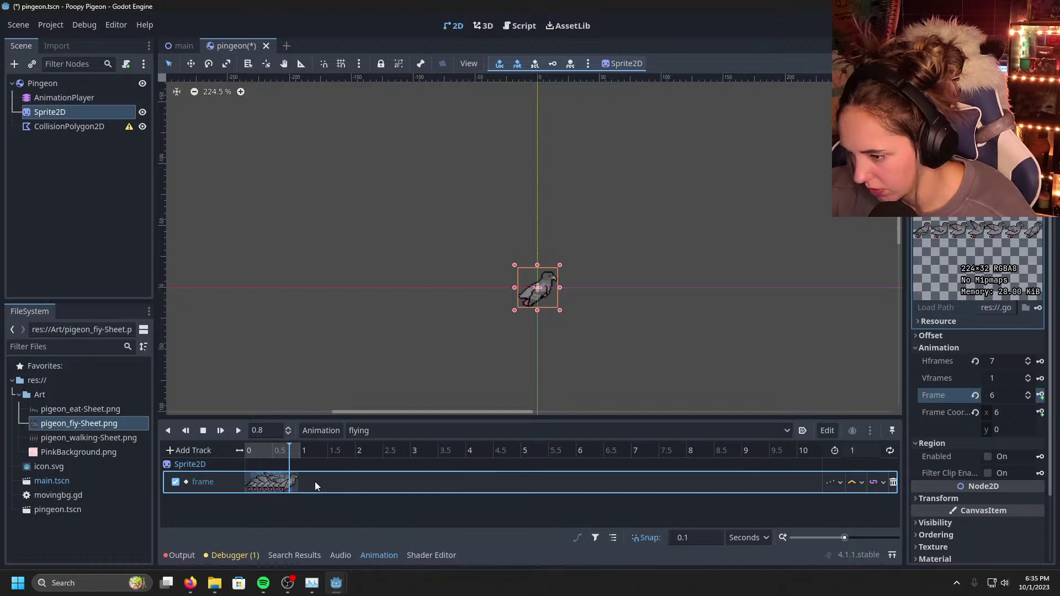
click(846, 538)
drag(844, 538, 863, 538)
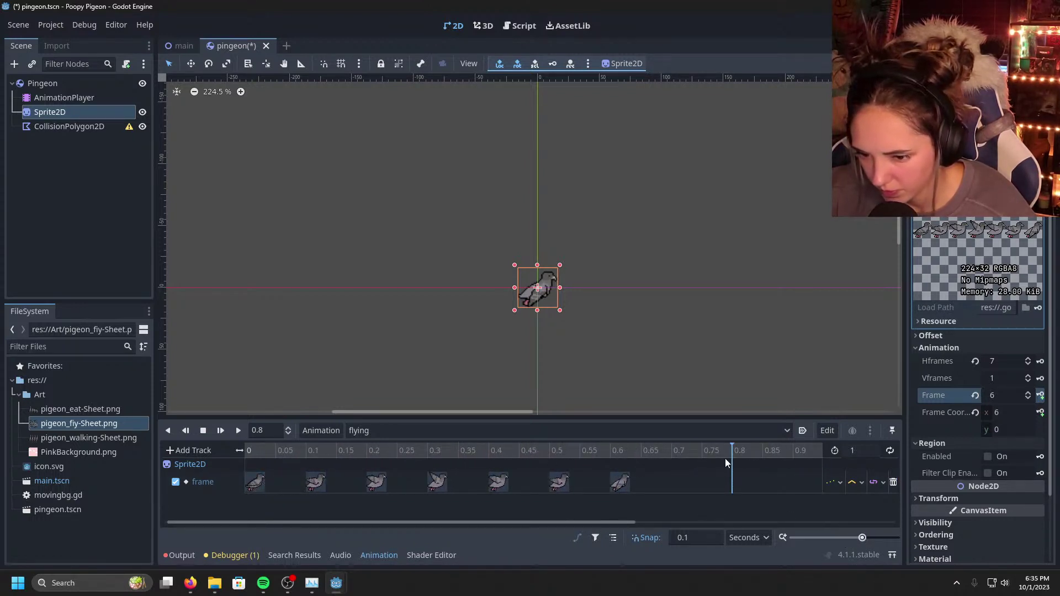
drag(724, 459, 734, 452)
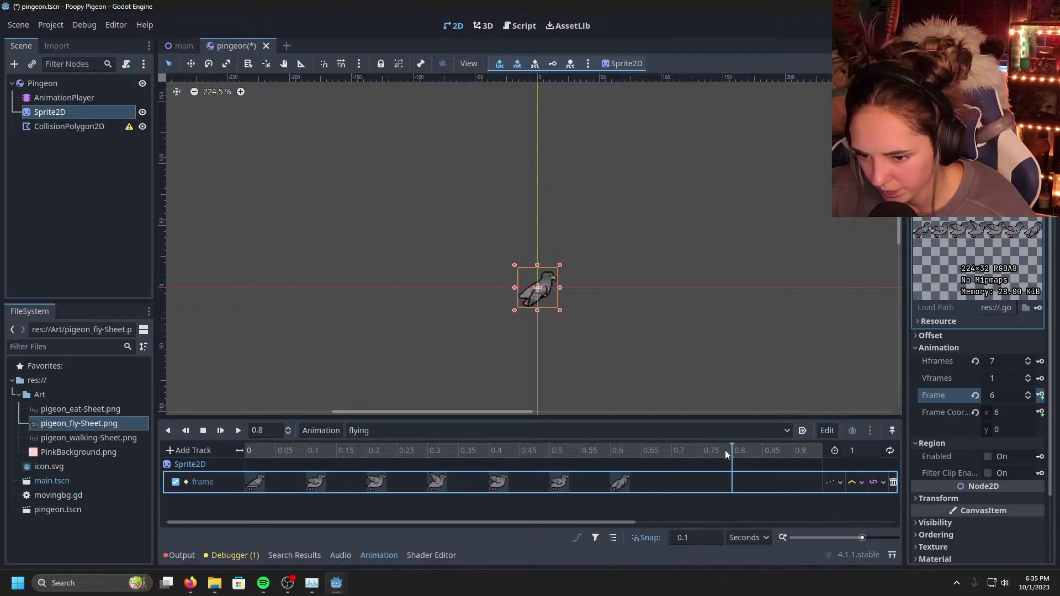
drag(724, 449, 695, 450)
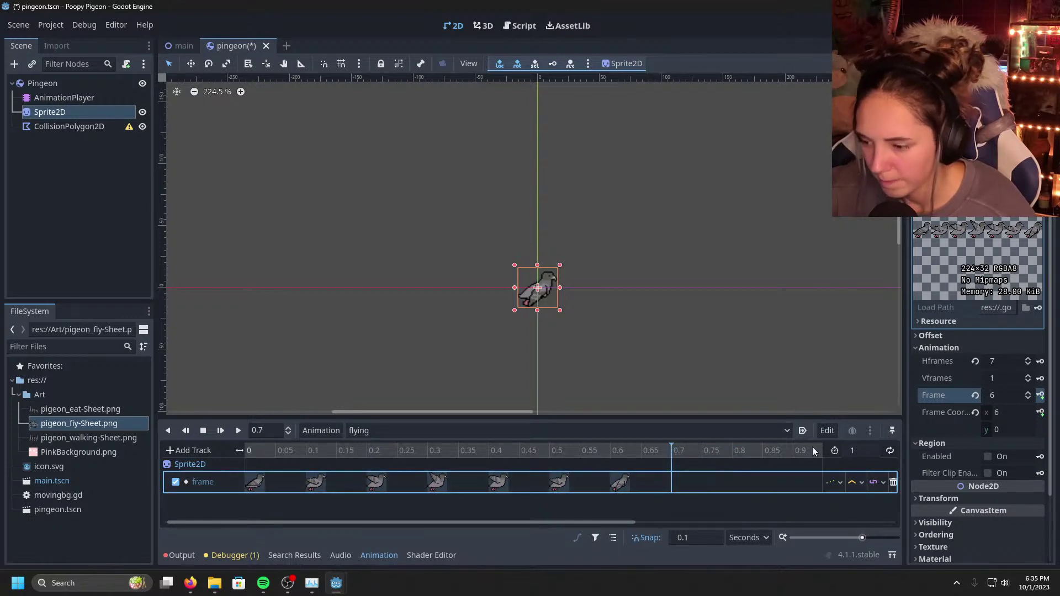
click(1041, 395)
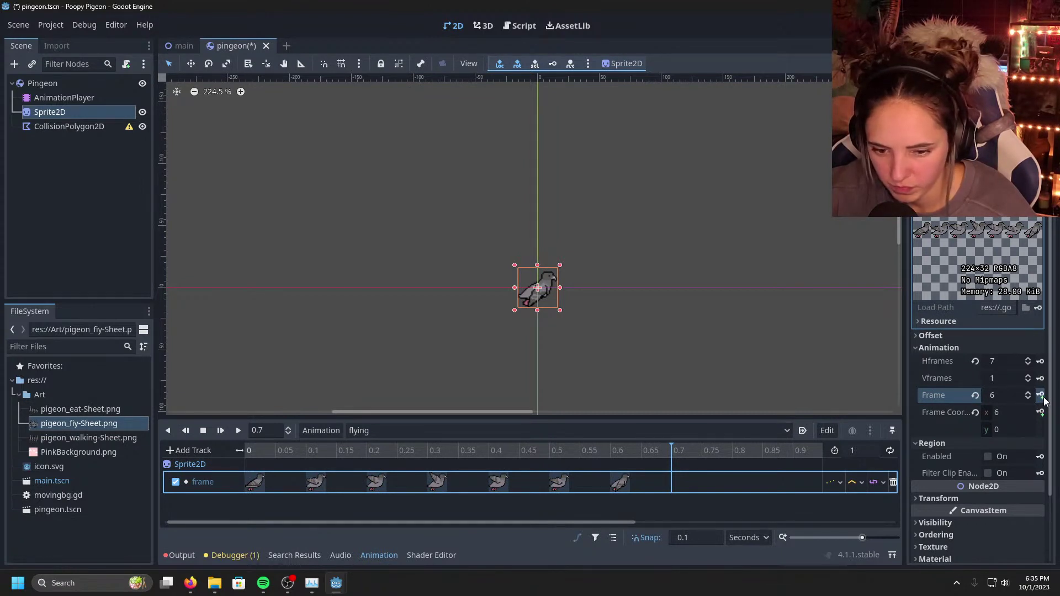
Step: Try to key Sprite2D frames 5 and 4 at 0.8 s and 0.9 s to reverse the wing motion
click(1007, 395)
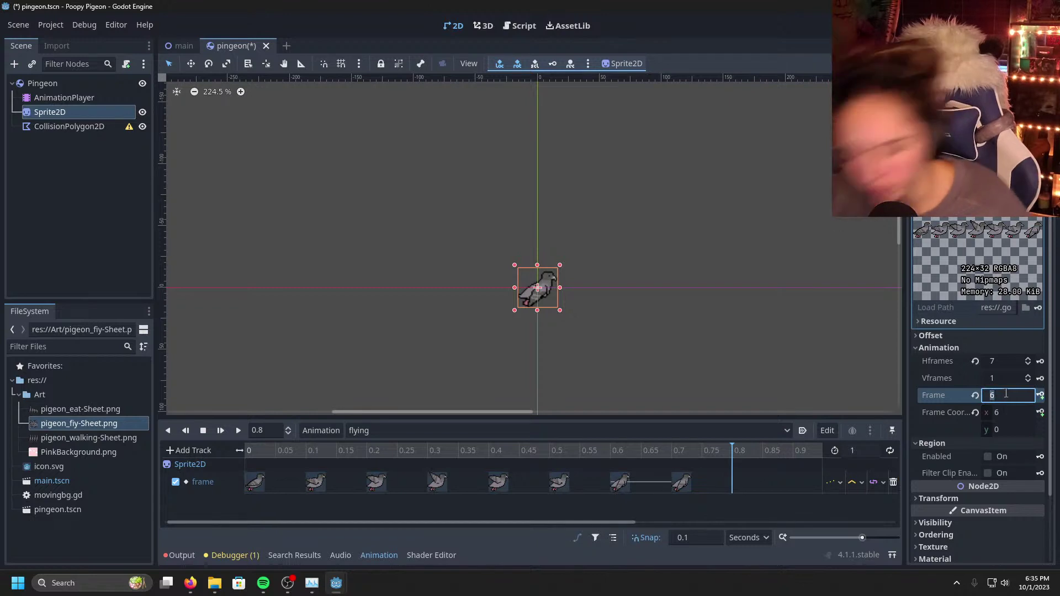
text(5)
click(1041, 396)
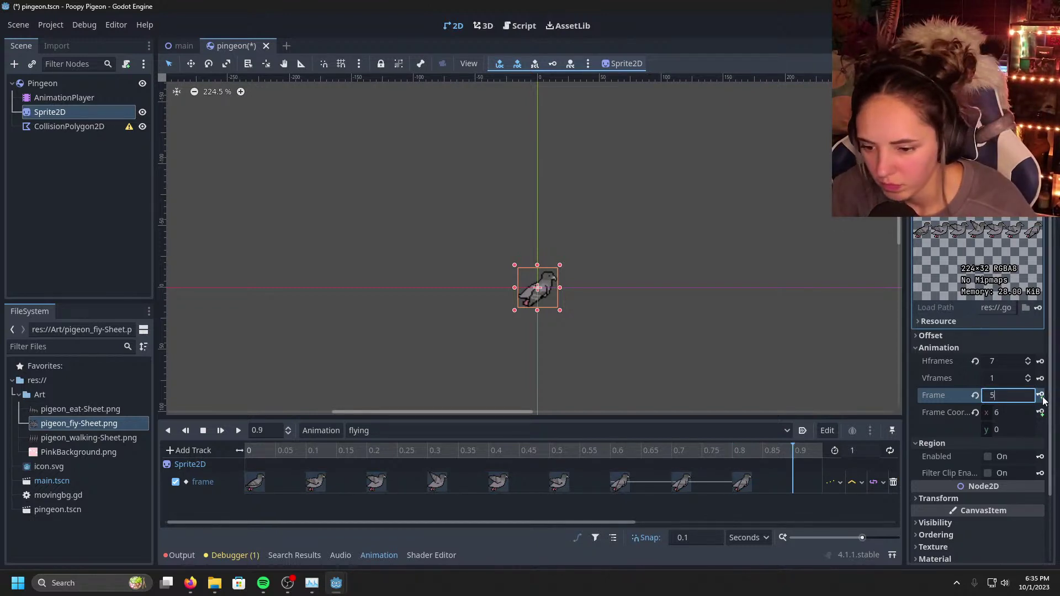
text(4)
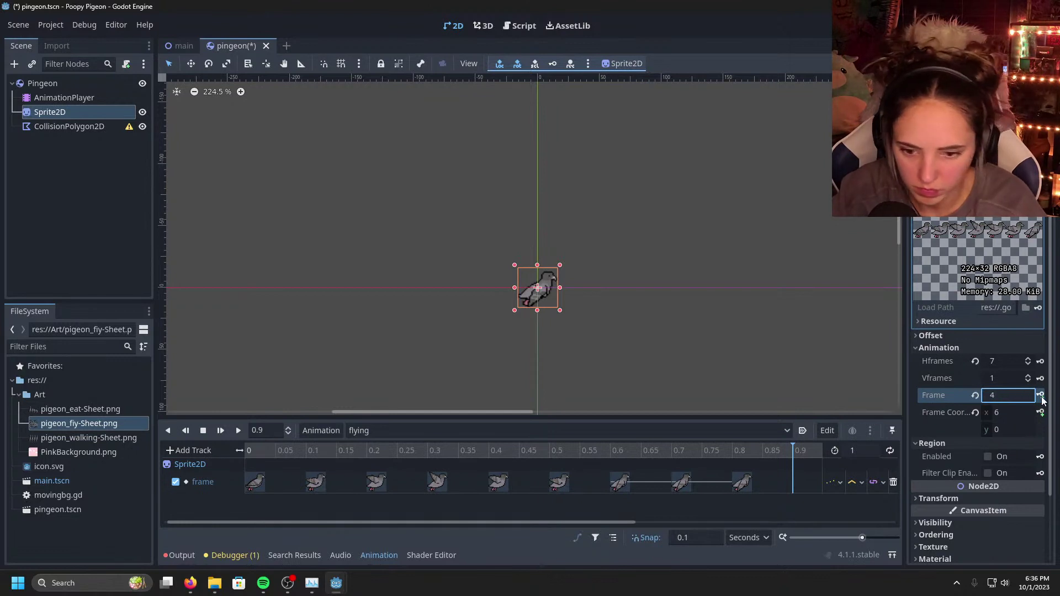
click(1041, 396)
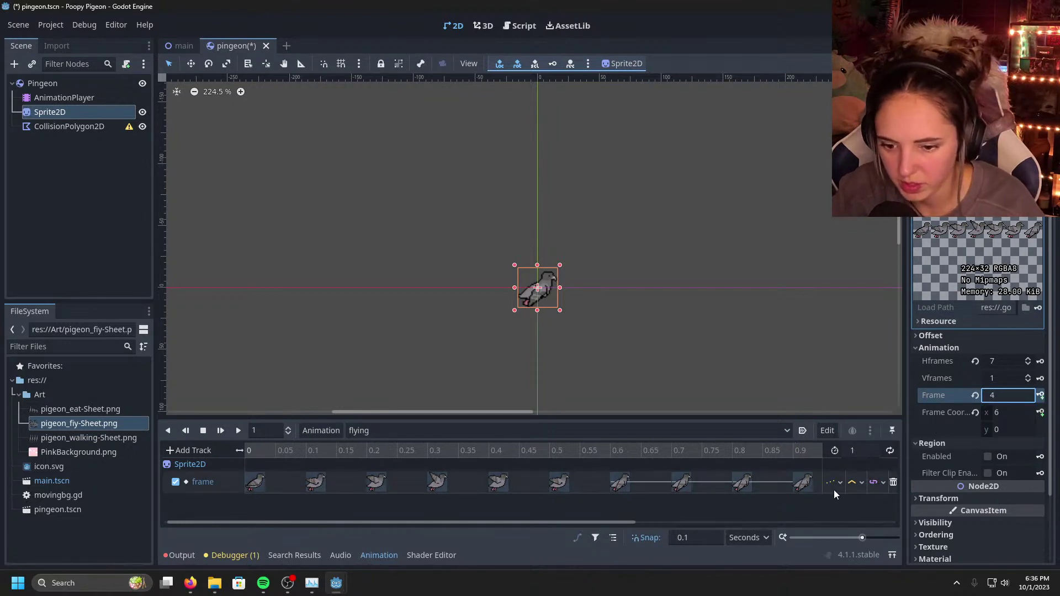
Step: Delete the frame keys at 0.9 s, 0.8 s and 0.7 s from the flying animation
click(807, 484)
right_click(808, 486)
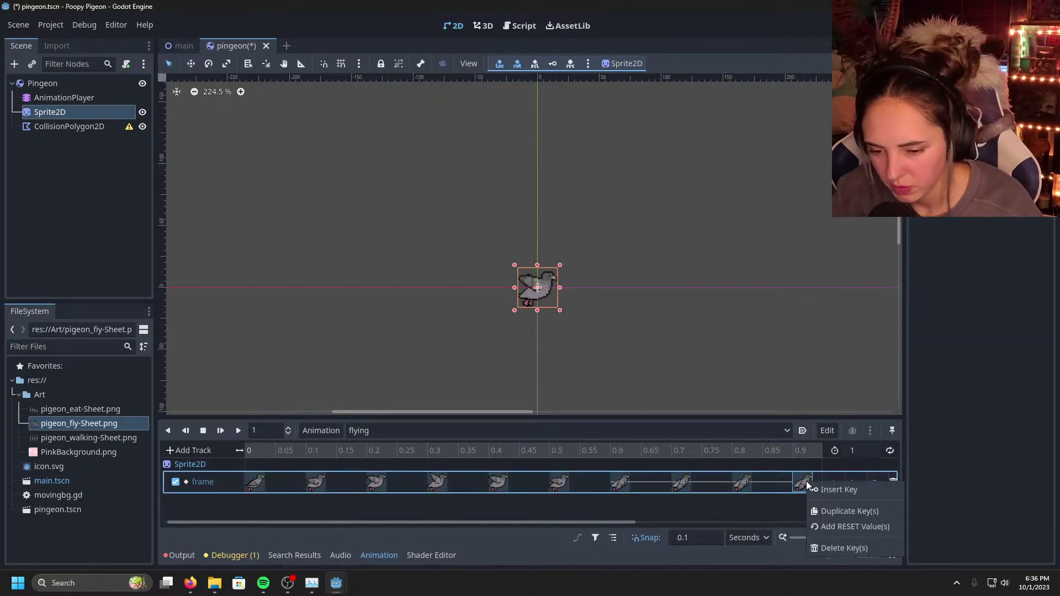
click(836, 551)
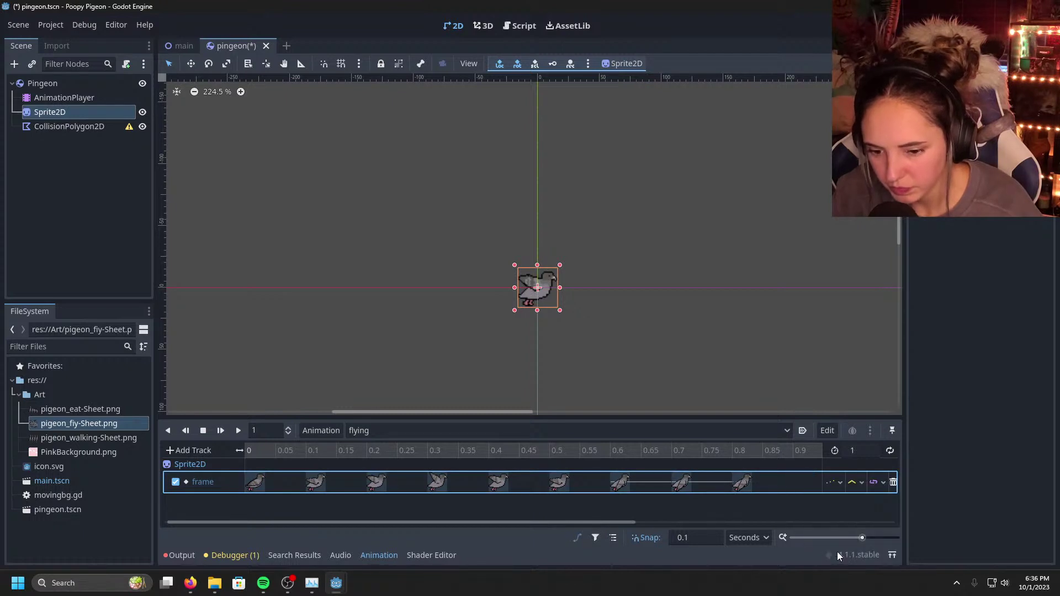
right_click(740, 488)
click(776, 553)
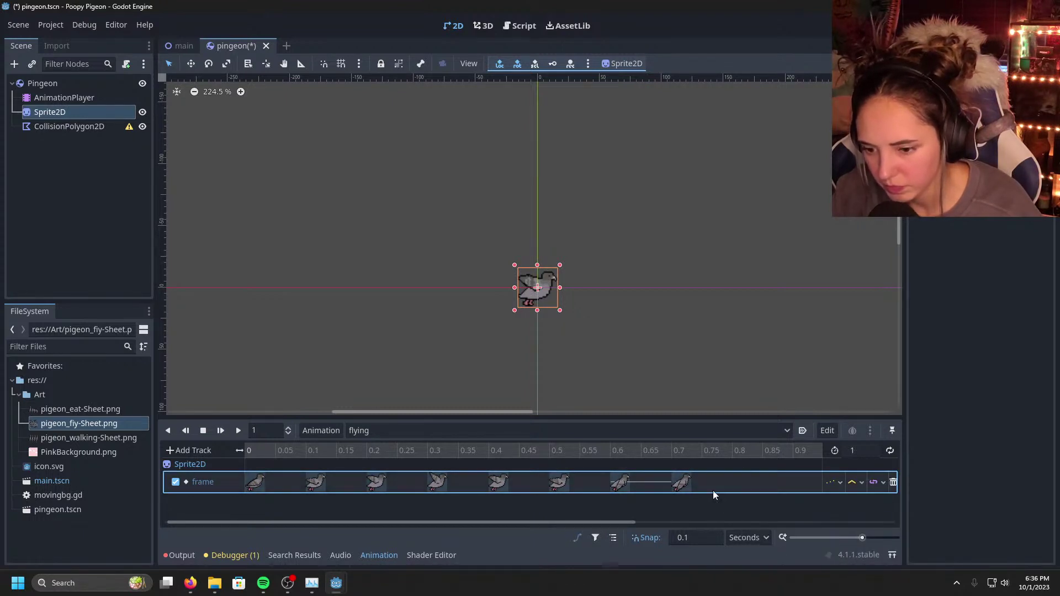
right_click(682, 484)
click(715, 547)
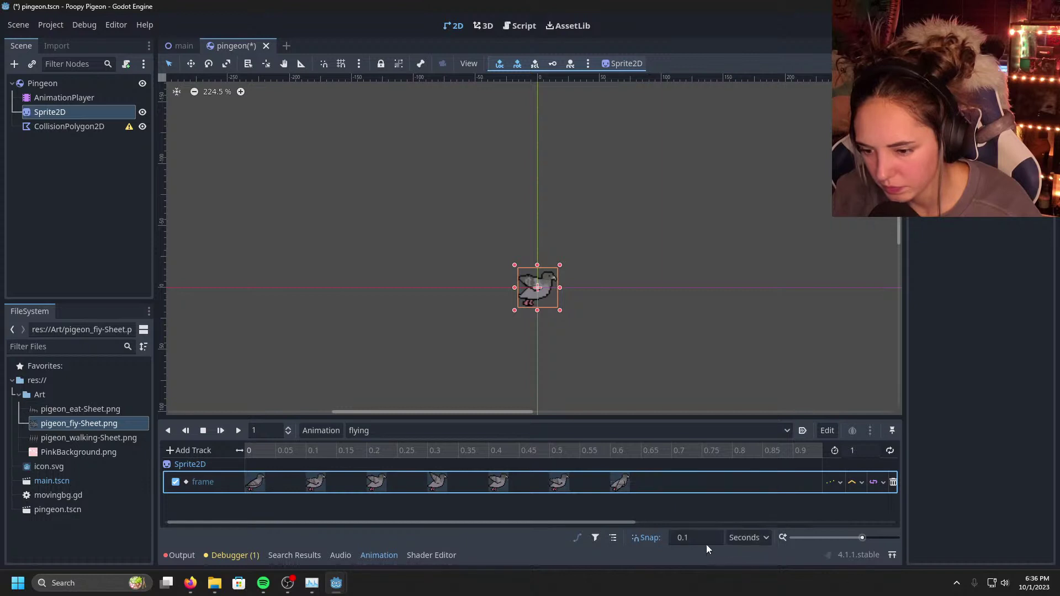
Step: Try to duplicate the 0.5 s frame key further along the flying animation's frame track, undoing the unwanted key move
right_click(561, 483)
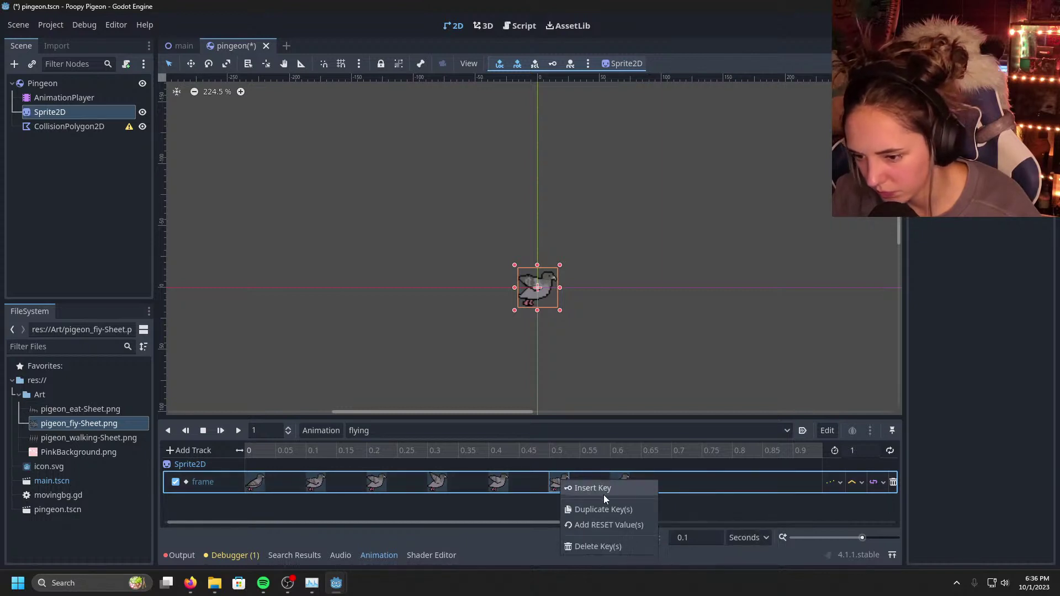
click(612, 512)
right_click(669, 478)
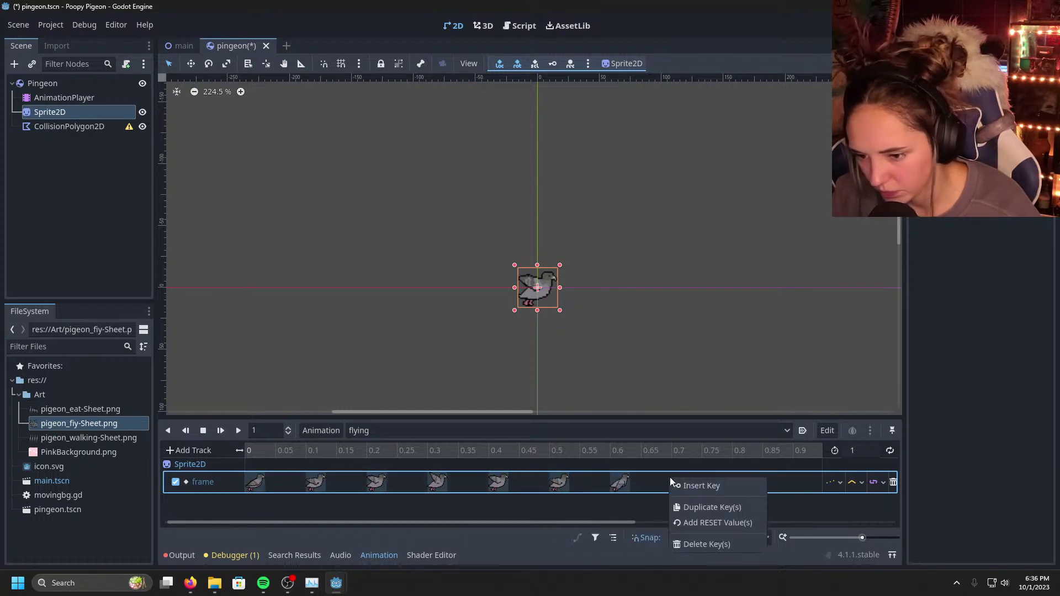
click(653, 484)
click(566, 483)
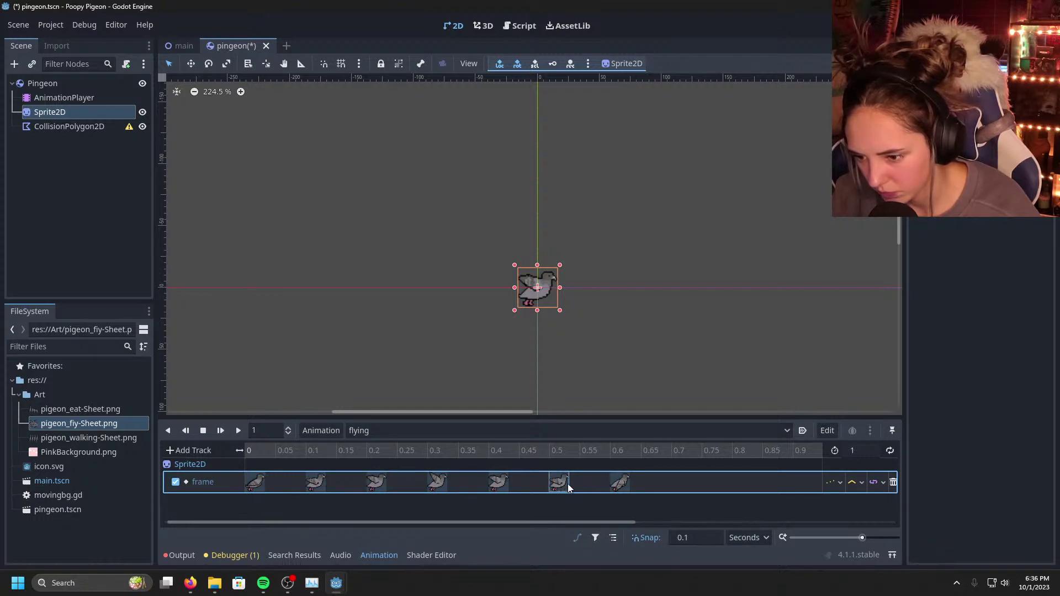
drag(561, 484, 510, 484)
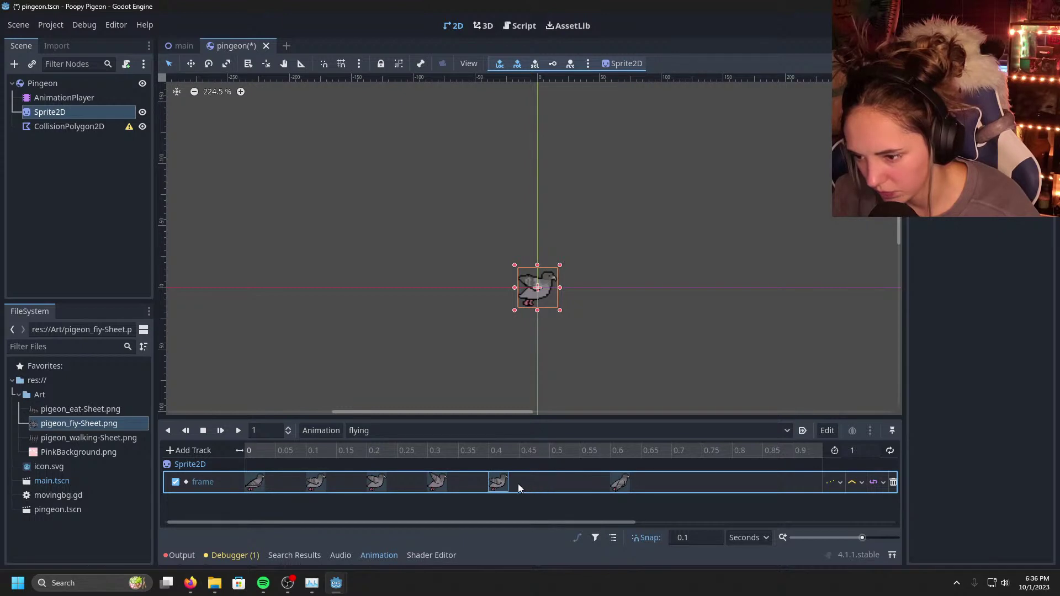
key(ctrl+z)
key(ctrl+z)
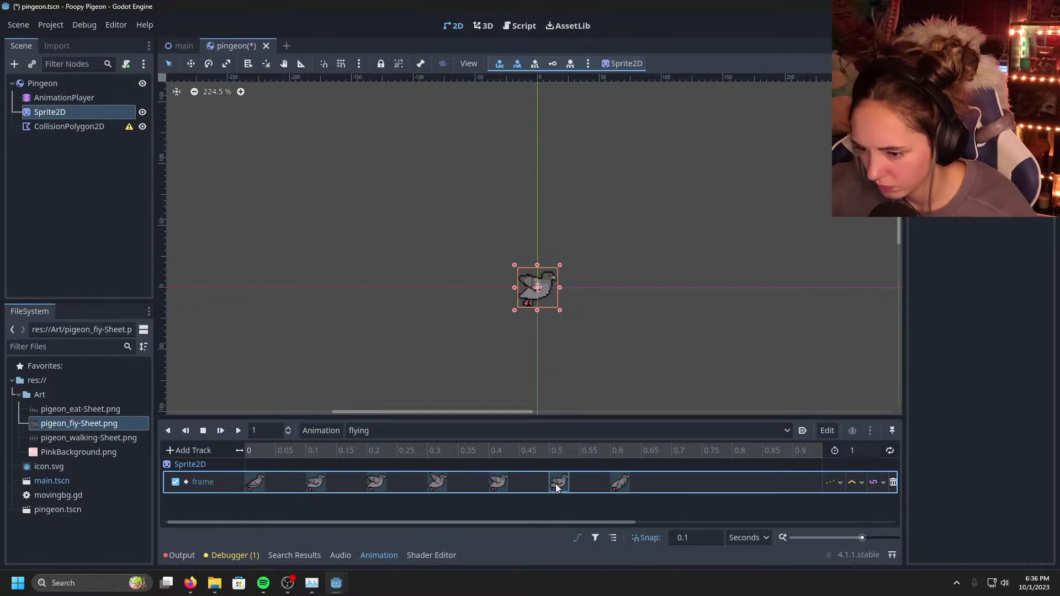
Step: Try to copy and paste the 0.5 s frame key, and undo the paste of an extra Sprite2D node
click(621, 484)
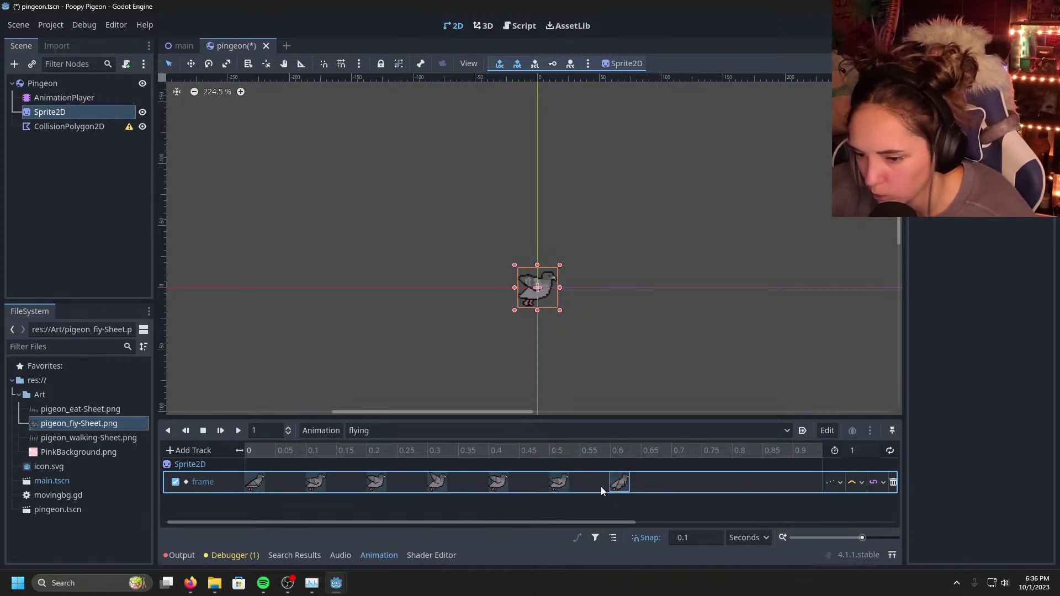
click(558, 484)
right_click(558, 484)
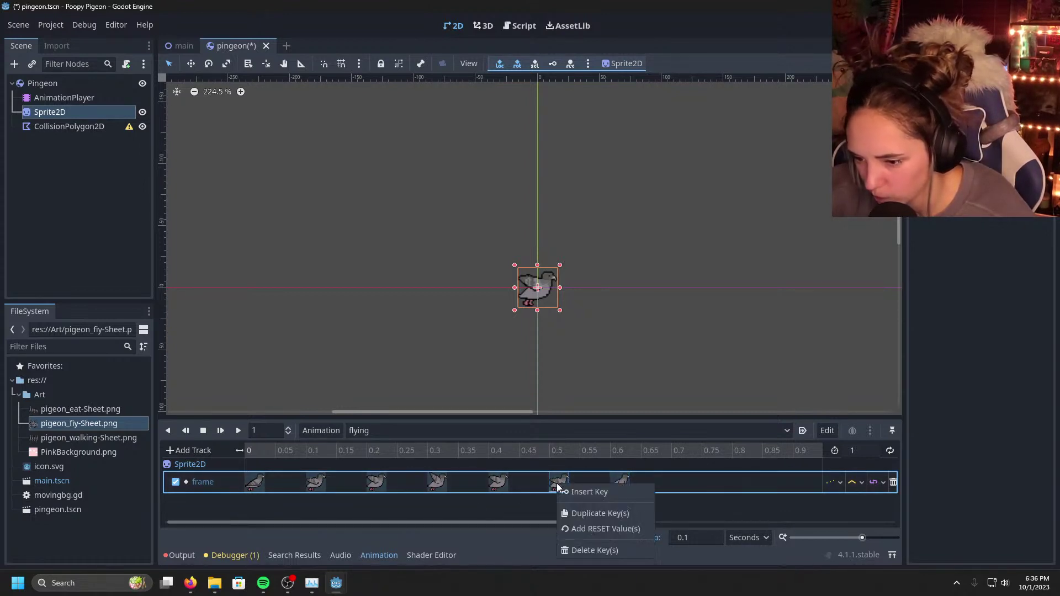
click(539, 519)
key(ctrl+v)
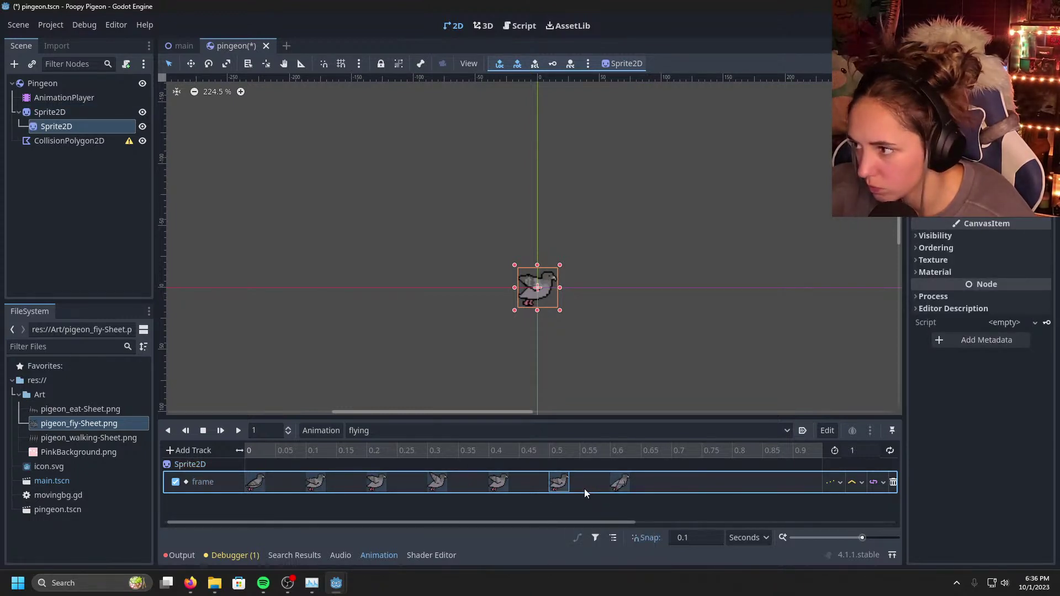
key(ctrl+z)
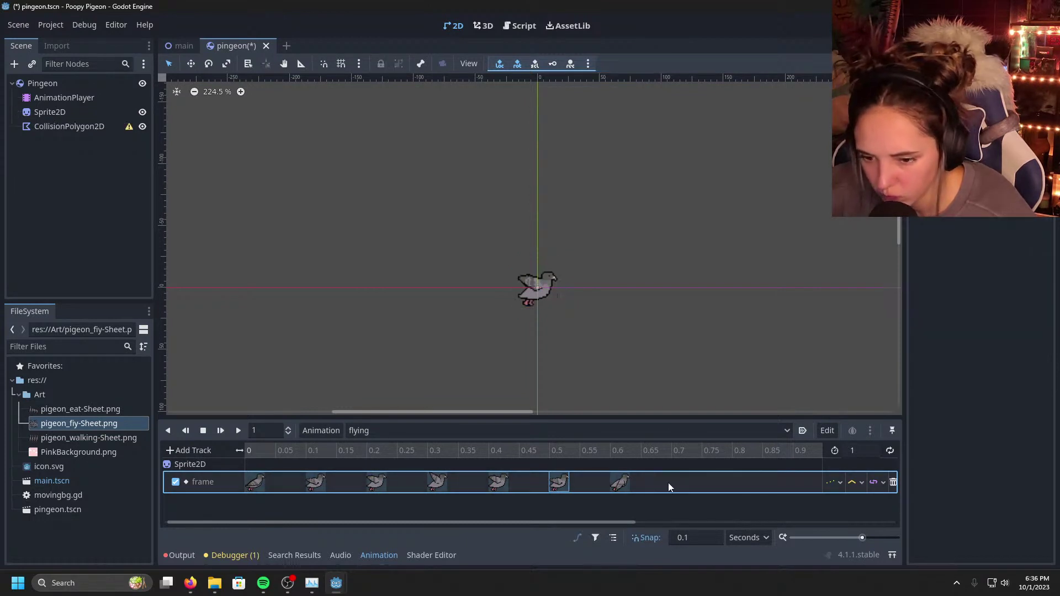
Step: Place the playhead at 0.7 s and bring up Sprite2D's frame properties, without creating an hframes track
click(619, 483)
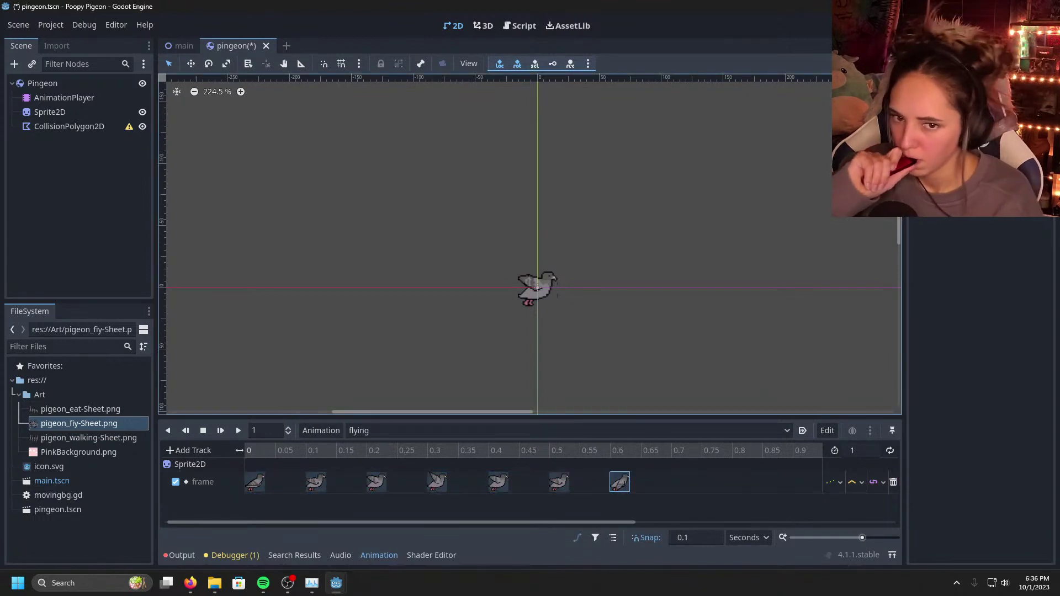
click(651, 485)
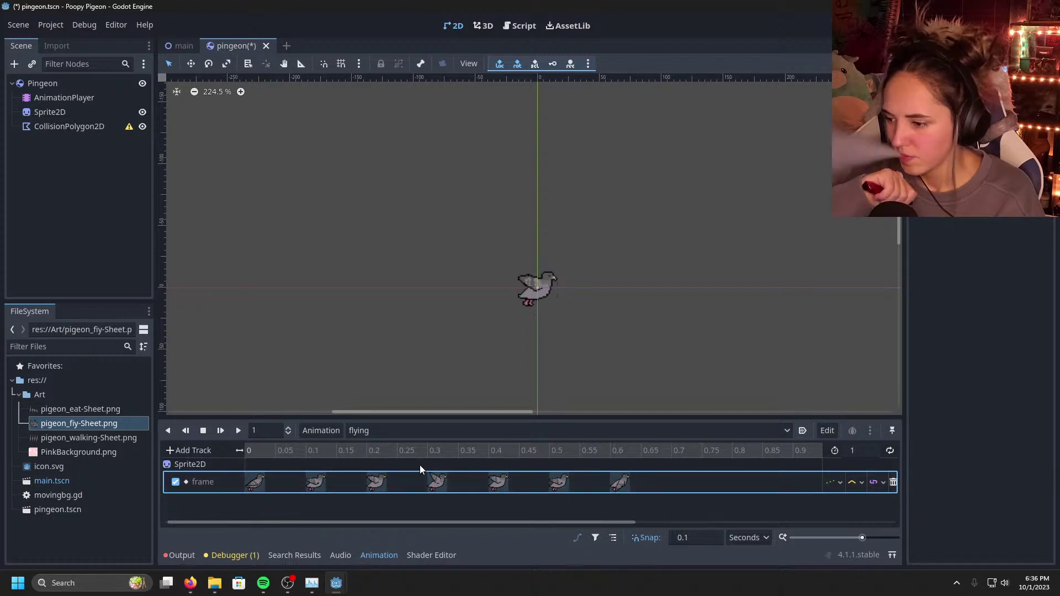
click(661, 451)
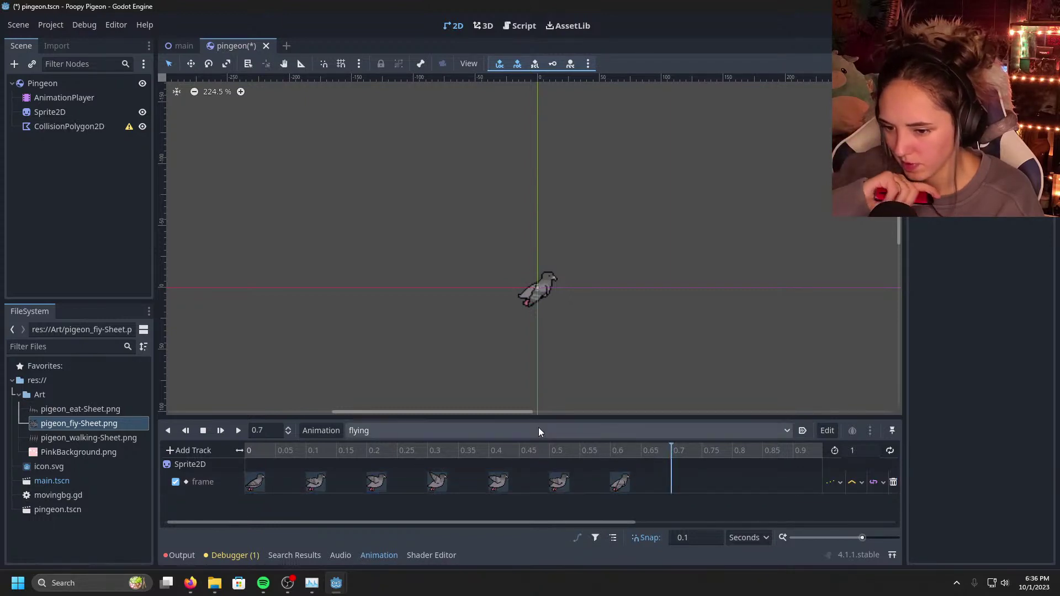
click(79, 96)
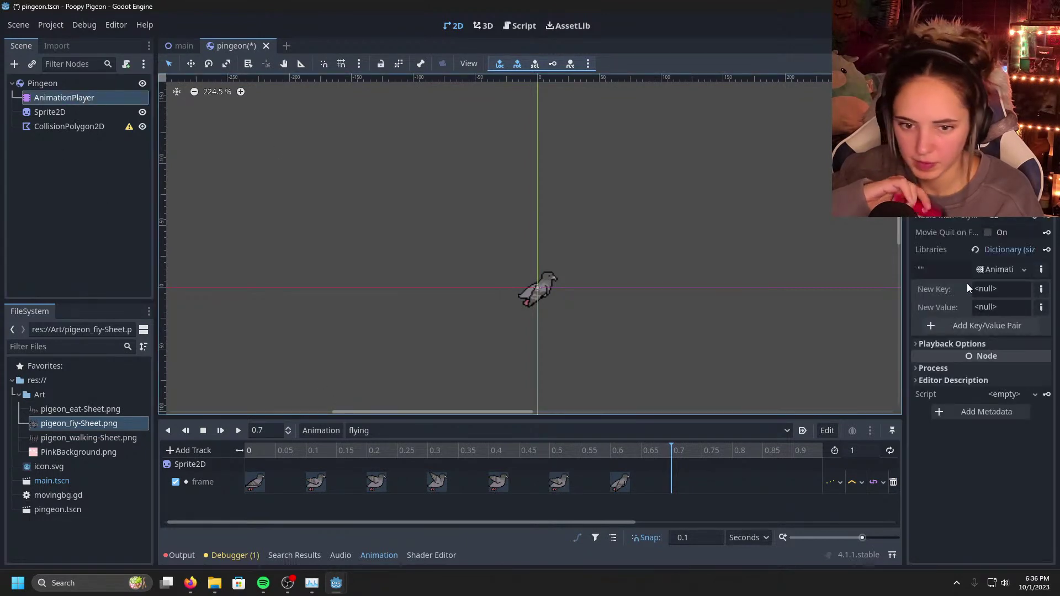
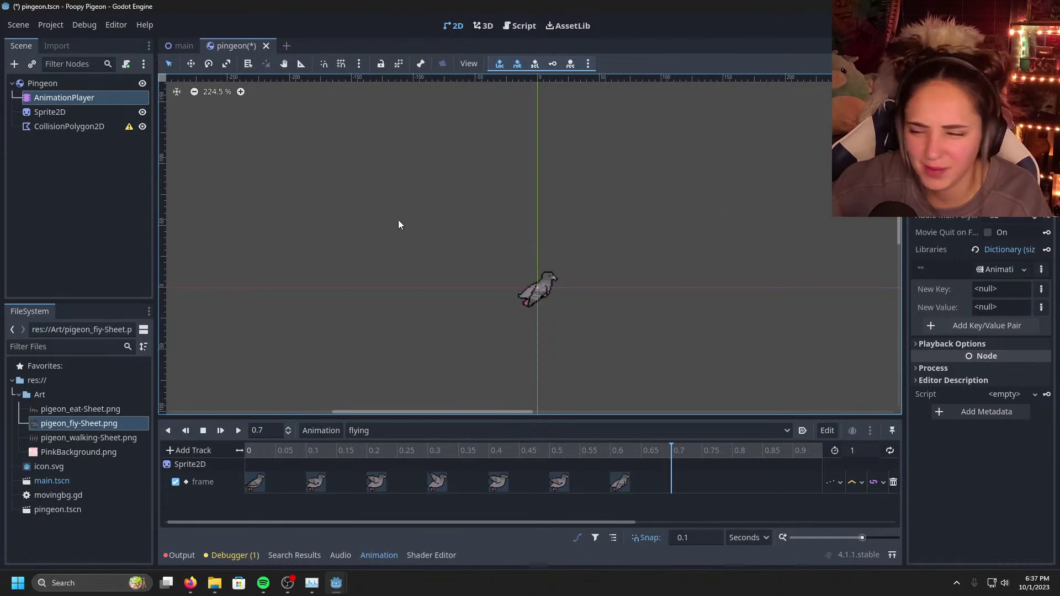
click(49, 114)
click(71, 98)
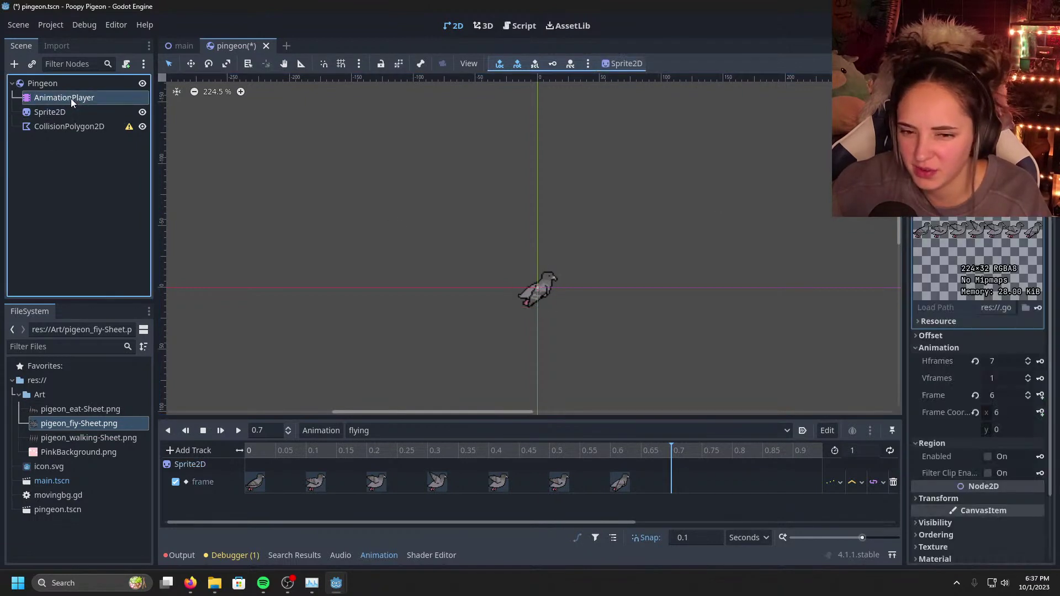
click(73, 112)
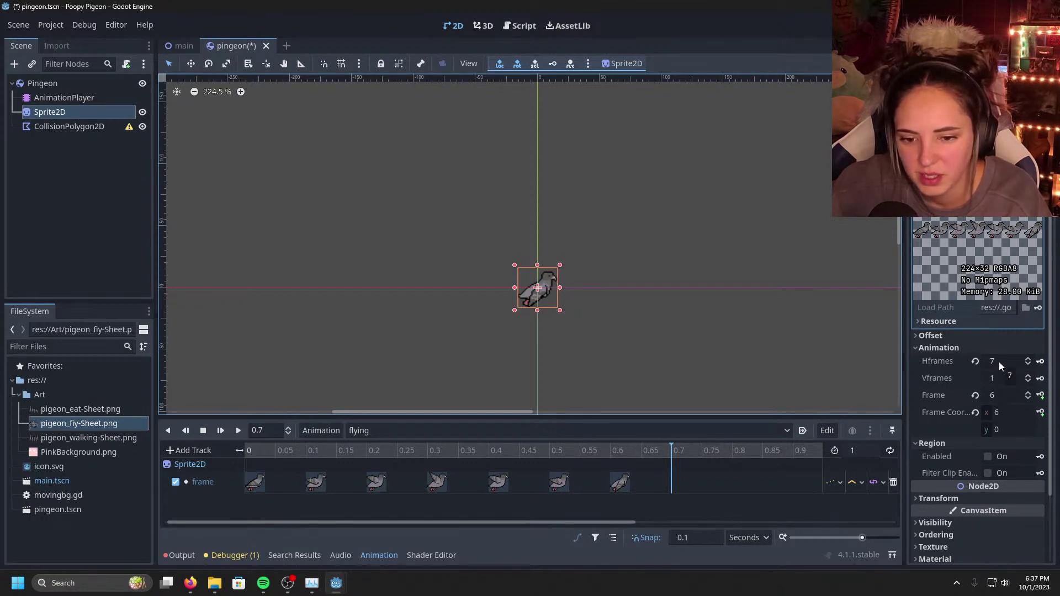
click(1039, 362)
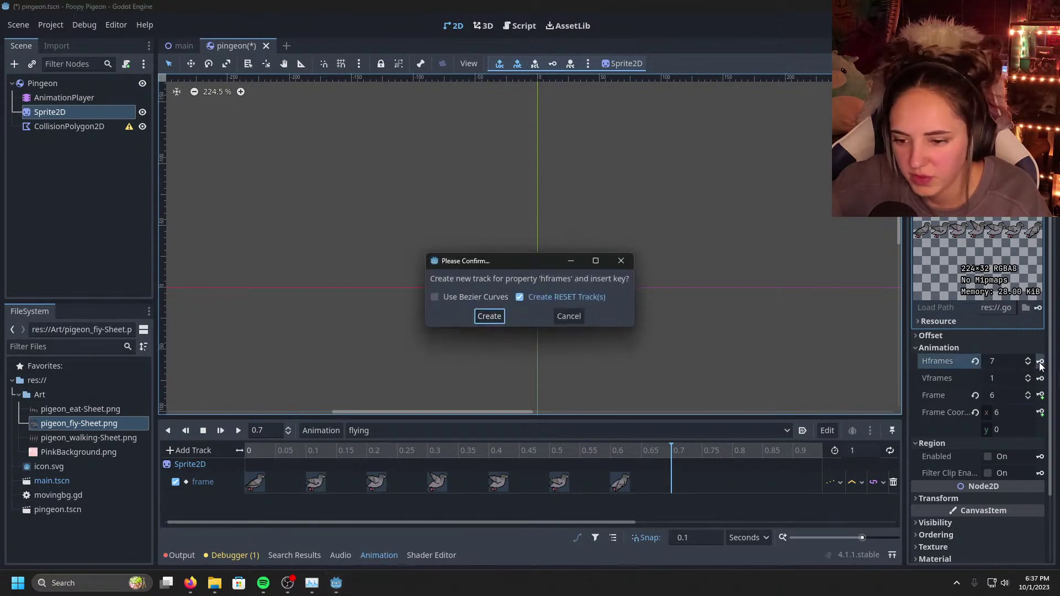
click(627, 256)
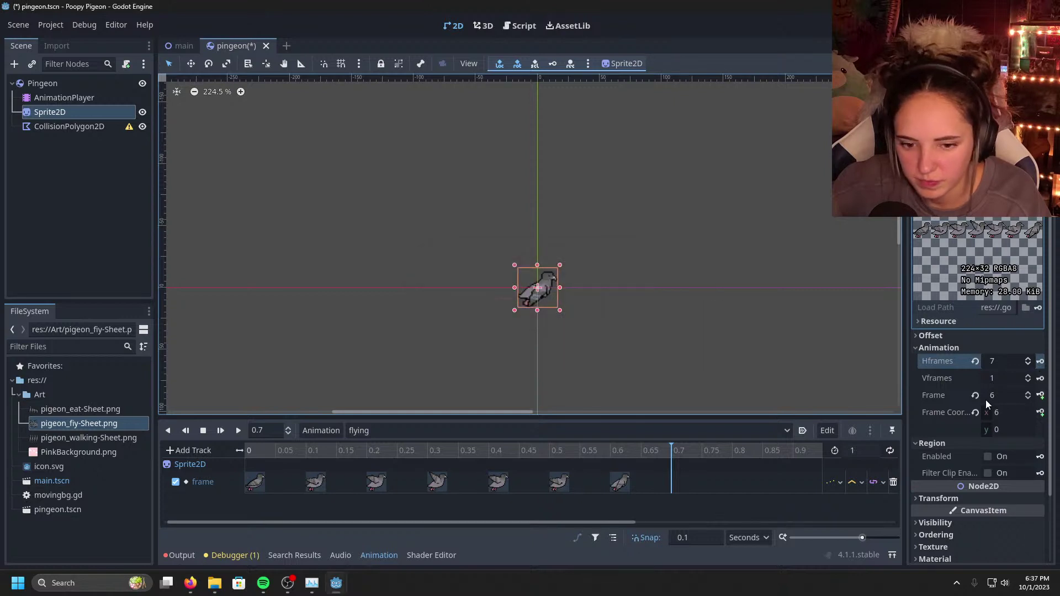
Step: Try to key Sprite2D frame 5 at 0.7 s and 0.8 s, and undo the inserted keys
click(1000, 396)
text(5)
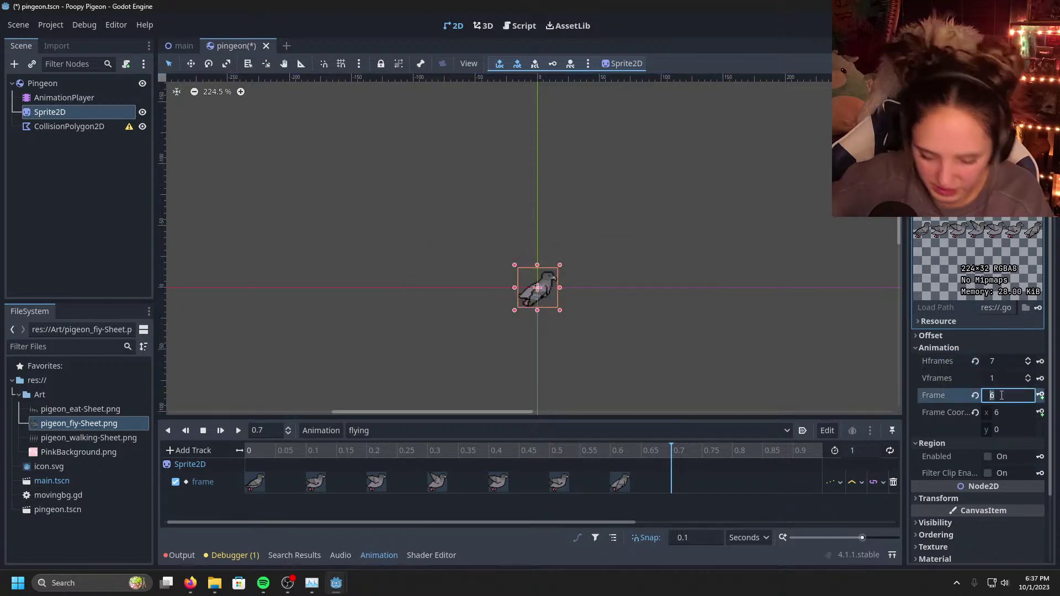
click(1040, 396)
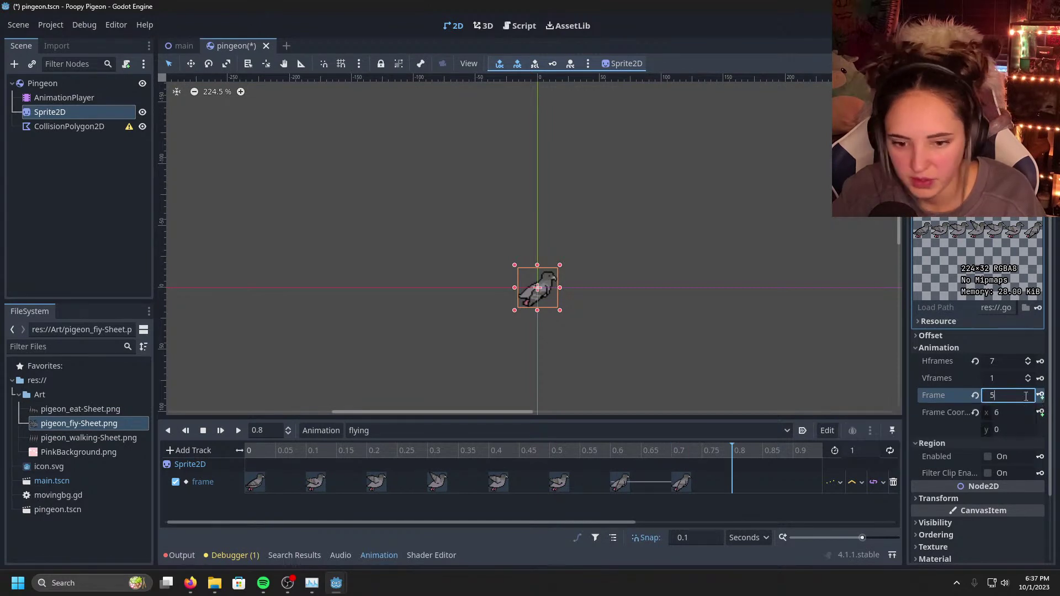
click(1040, 396)
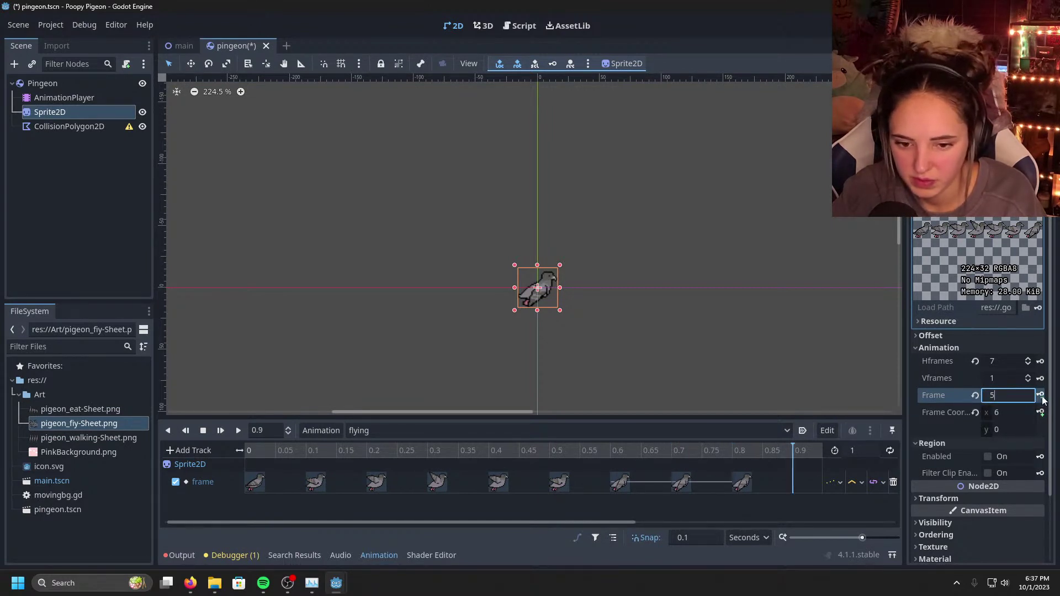
key(BackSpace)
text(6)
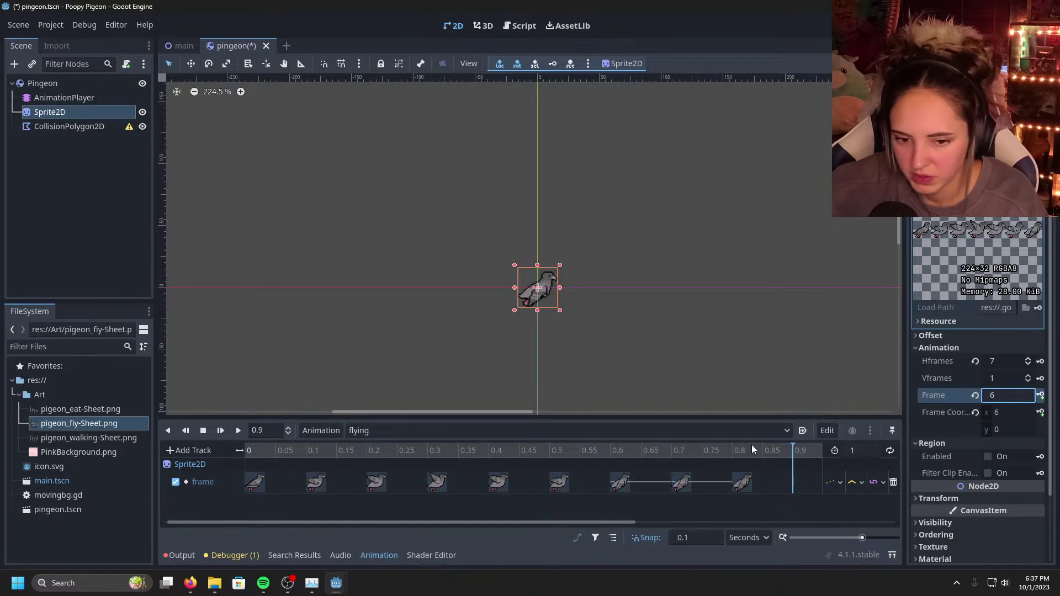
key(BackSpace)
click(778, 491)
key(ctrl+z)
key(ctrl+z)
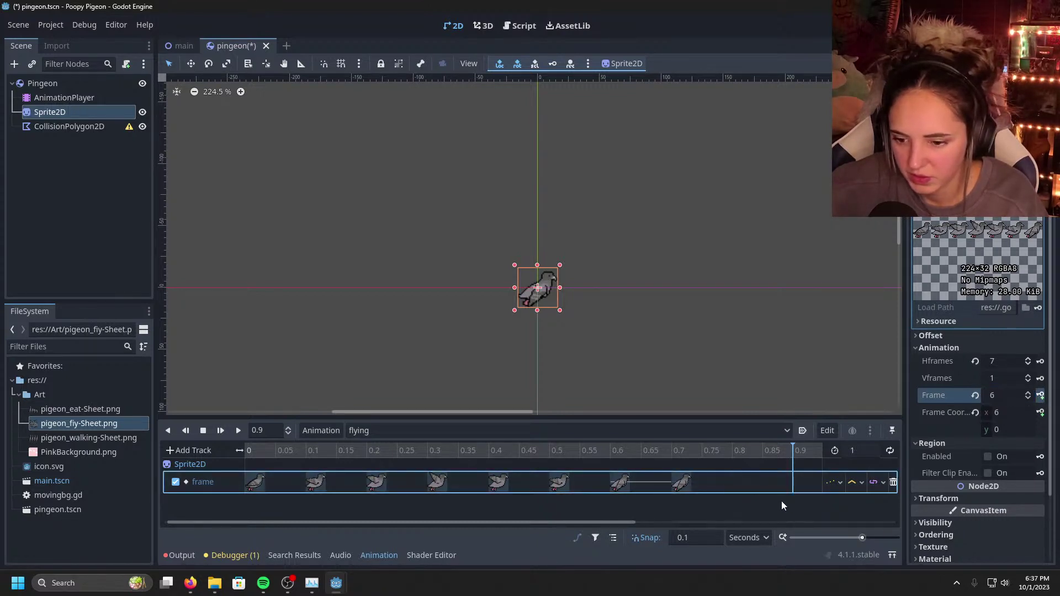
Step: Set Sprite2D's frame to 5, insert its key at 0.9 s and move that key to 0.7 s
click(1028, 398)
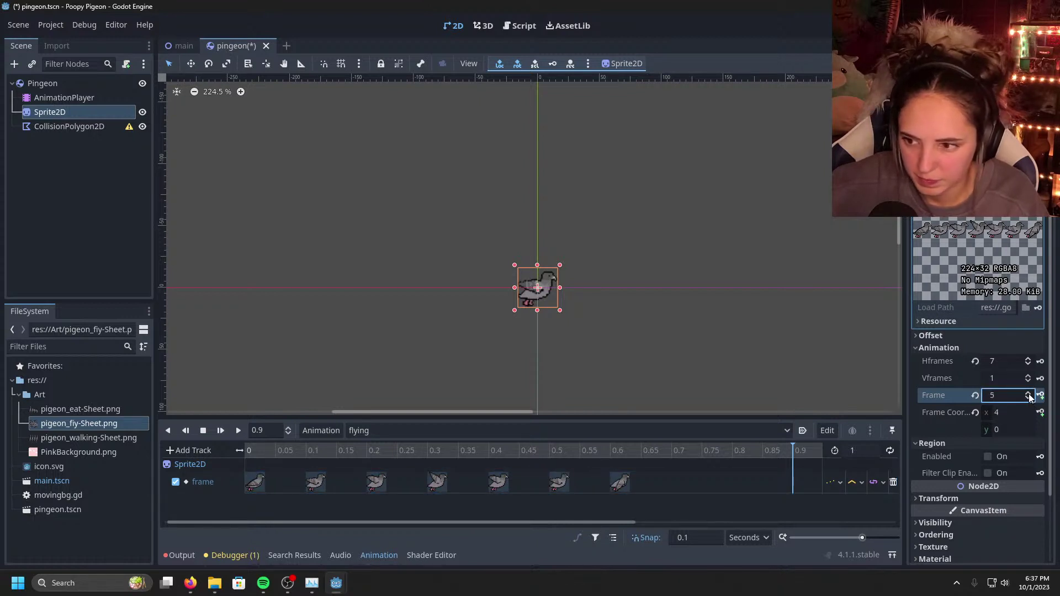
click(1029, 395)
click(1029, 398)
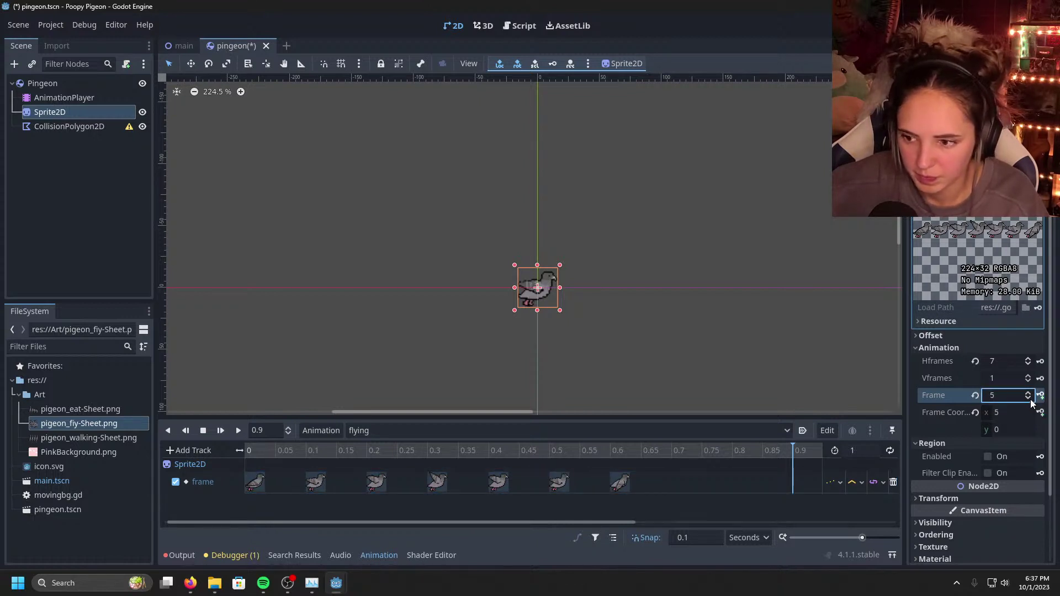
click(1041, 395)
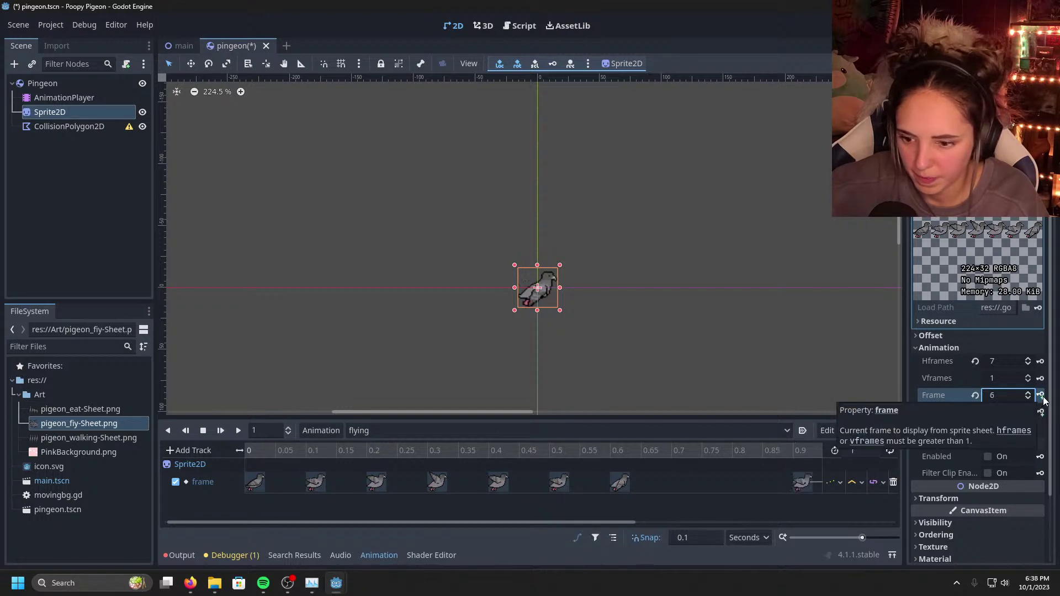
click(802, 484)
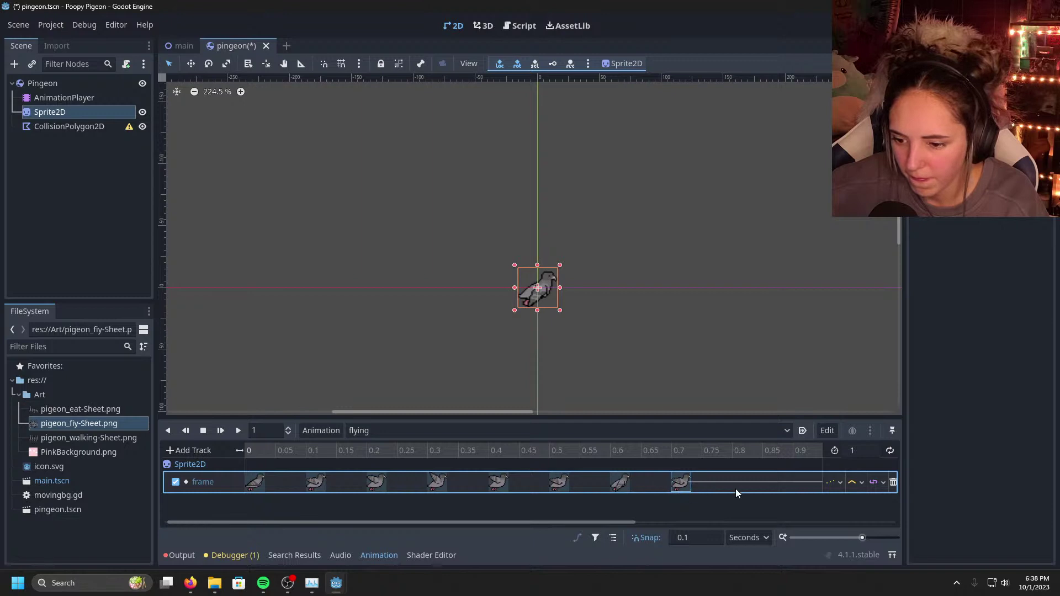
Step: Move the extra frame key at the end of the animation to 0.8 s and delete it
drag(631, 517, 727, 522)
drag(754, 485, 710, 485)
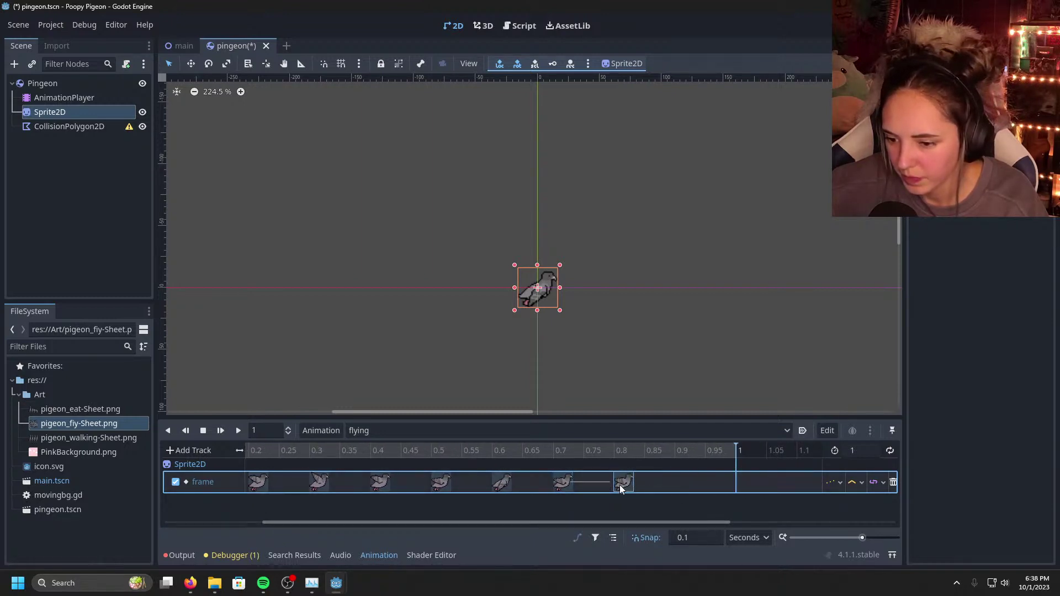
mouse_move(620, 485)
mouse_down()
mouse_move(592, 482)
mouse_move(615, 482)
mouse_up()
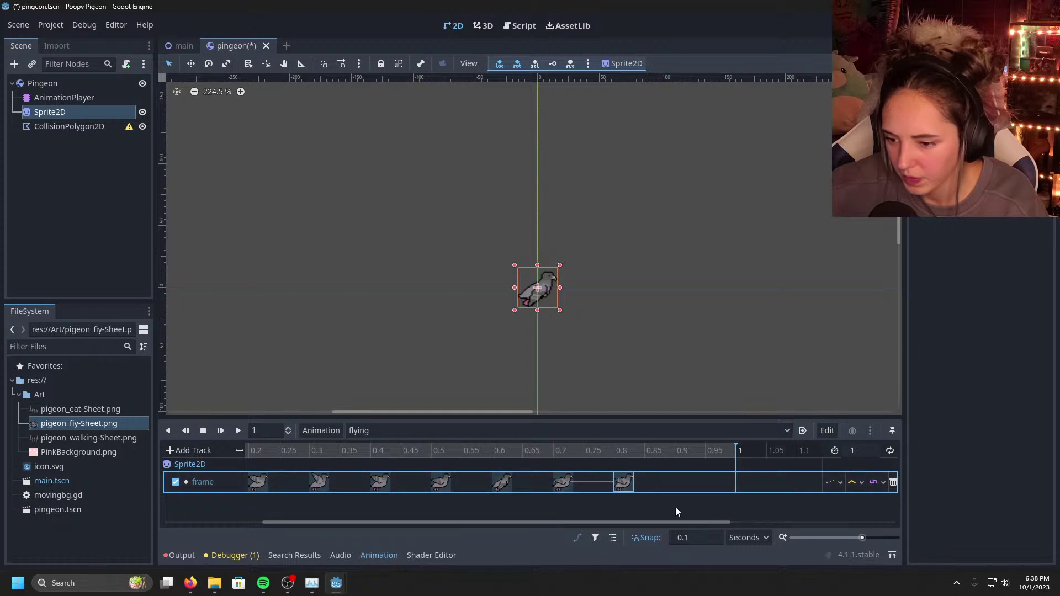
right_click(629, 485)
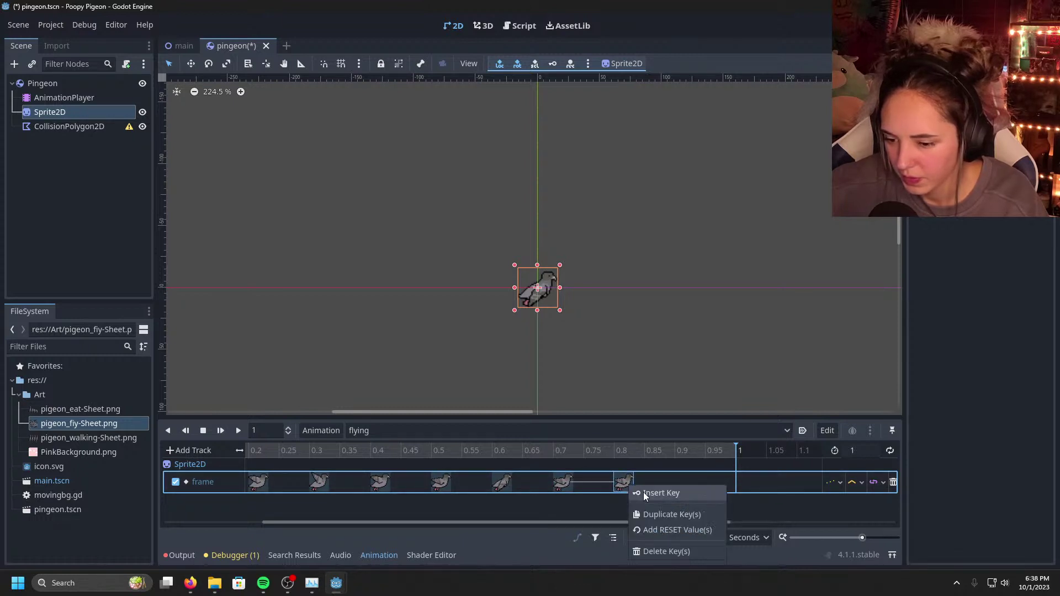
click(660, 551)
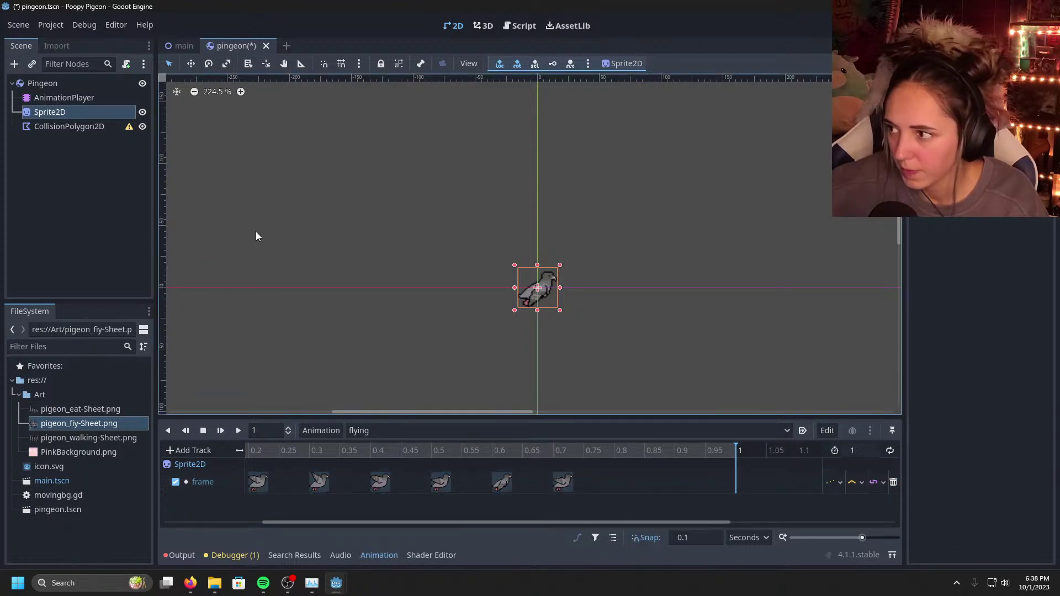
Step: In the flying animation, key Sprite2D's frame as 4 at 0.8 s, 3 at 0.9 s and 2 at 1 s
click(601, 482)
click(726, 449)
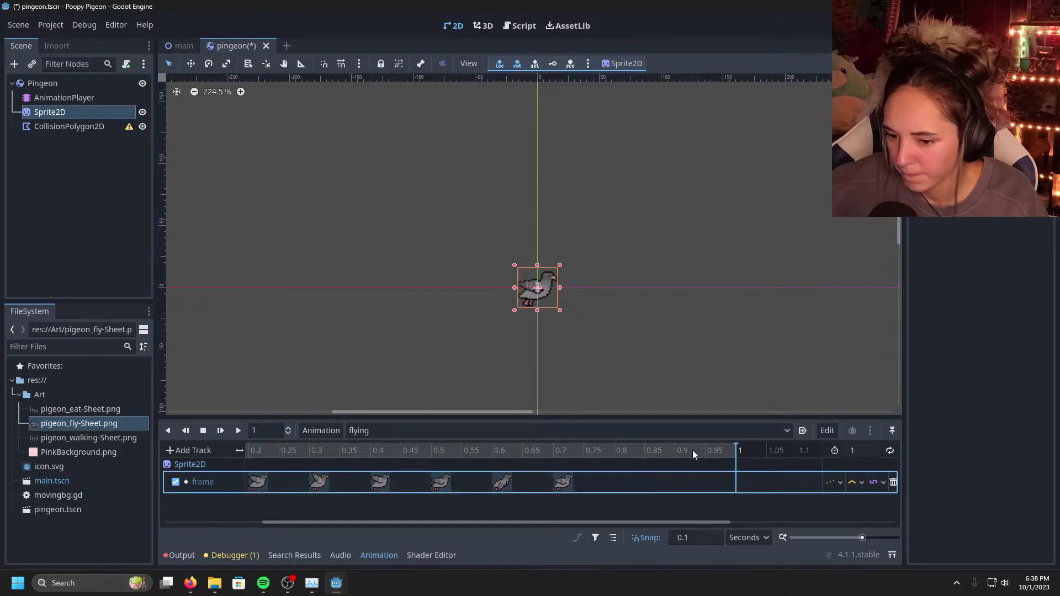
click(667, 454)
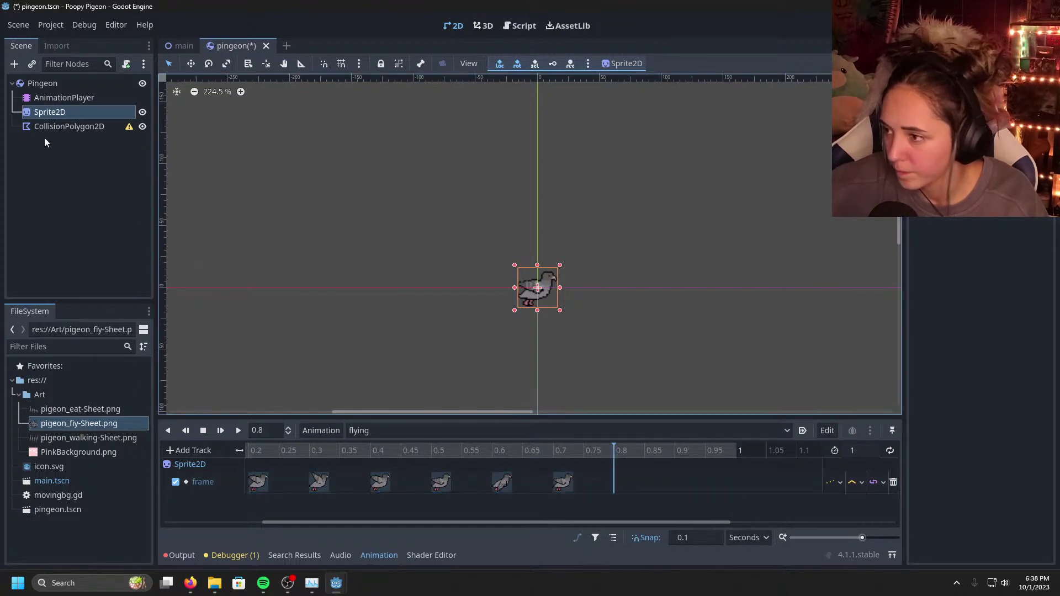
click(77, 99)
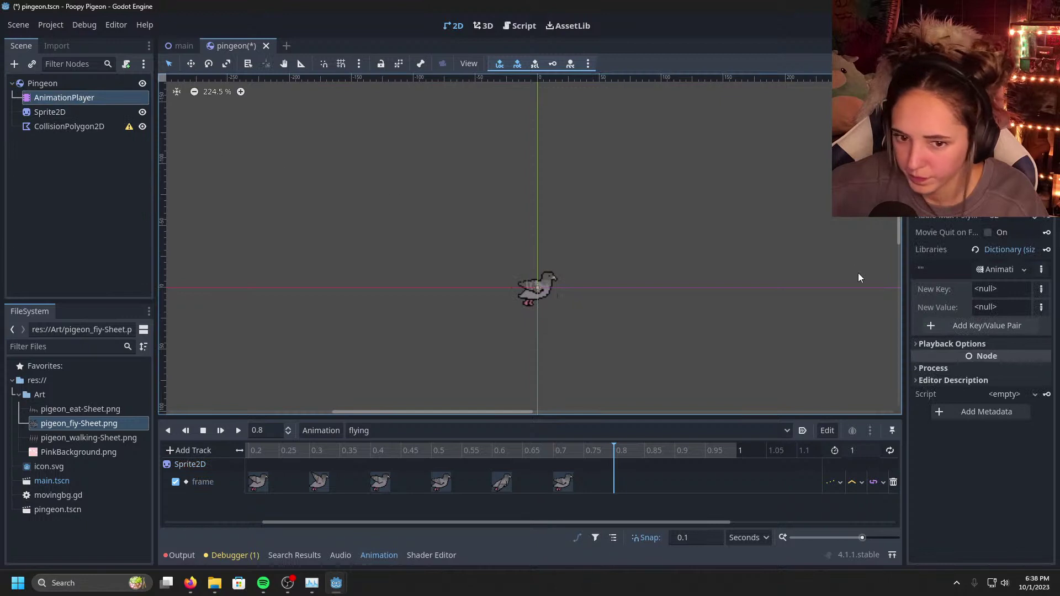
click(55, 112)
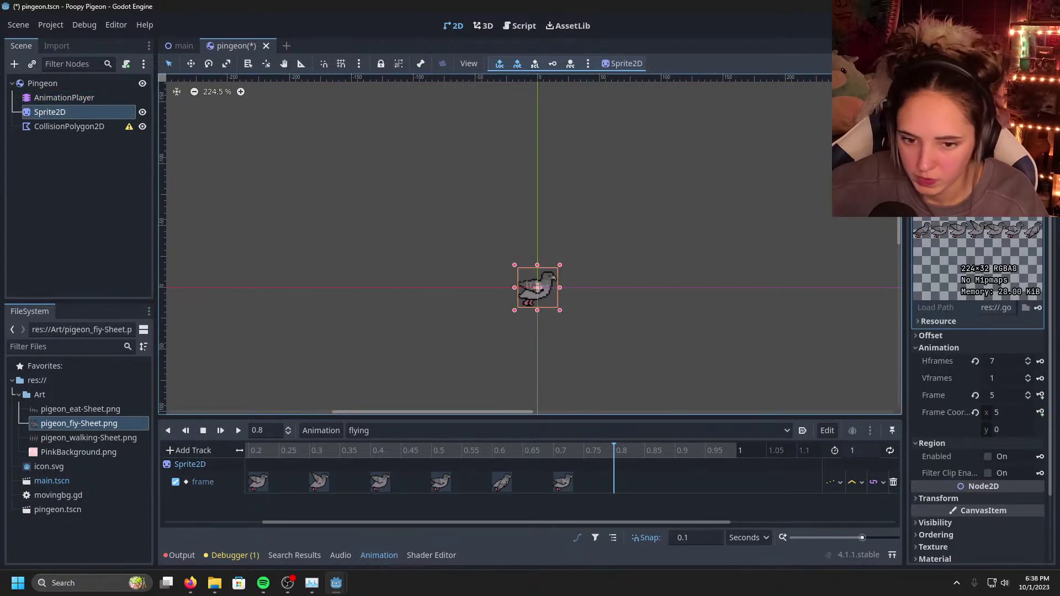
click(1027, 398)
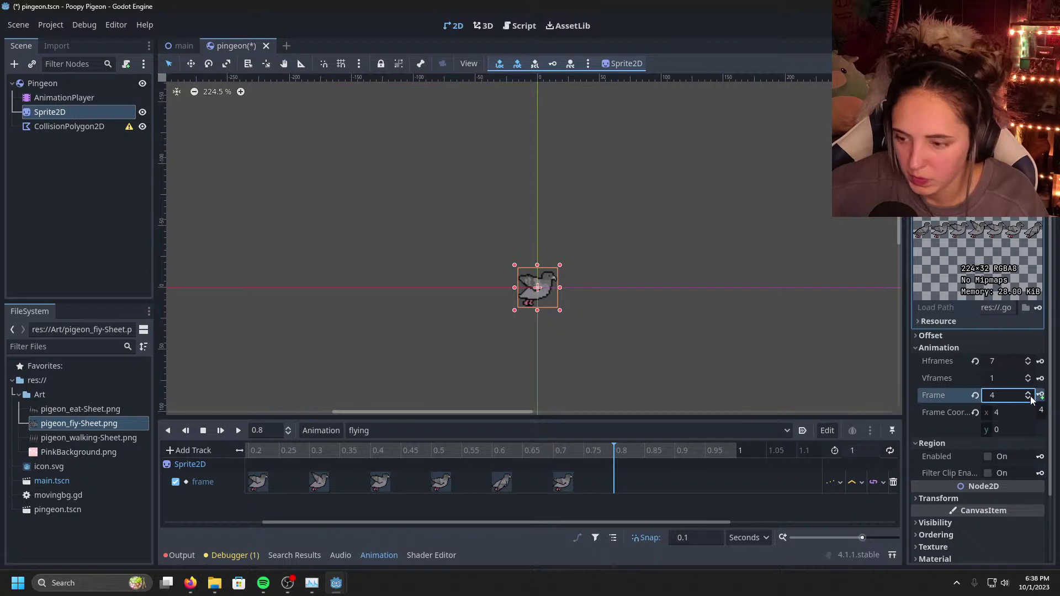
click(1042, 397)
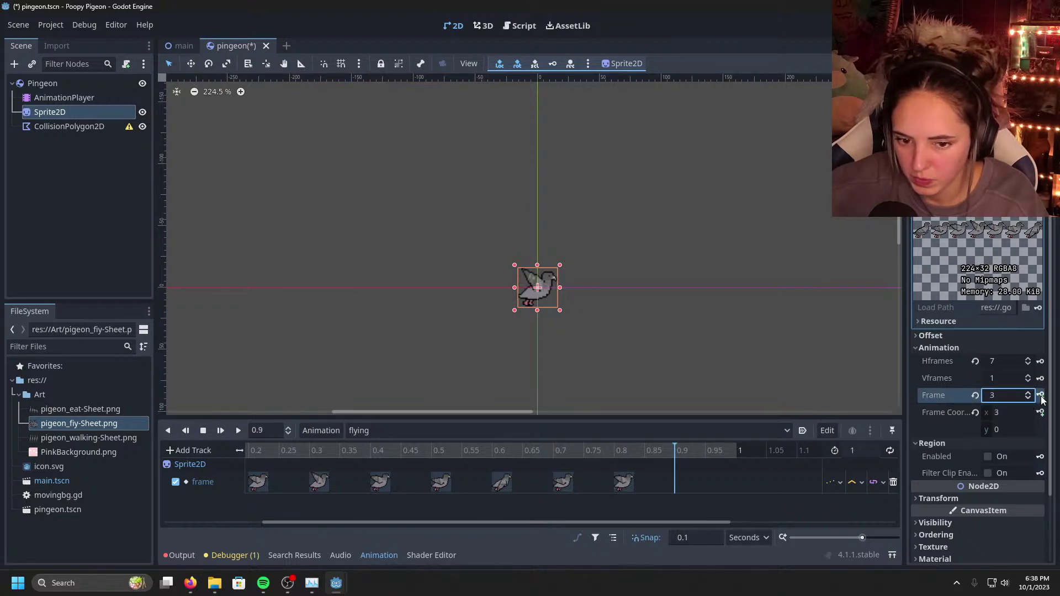
click(1041, 396)
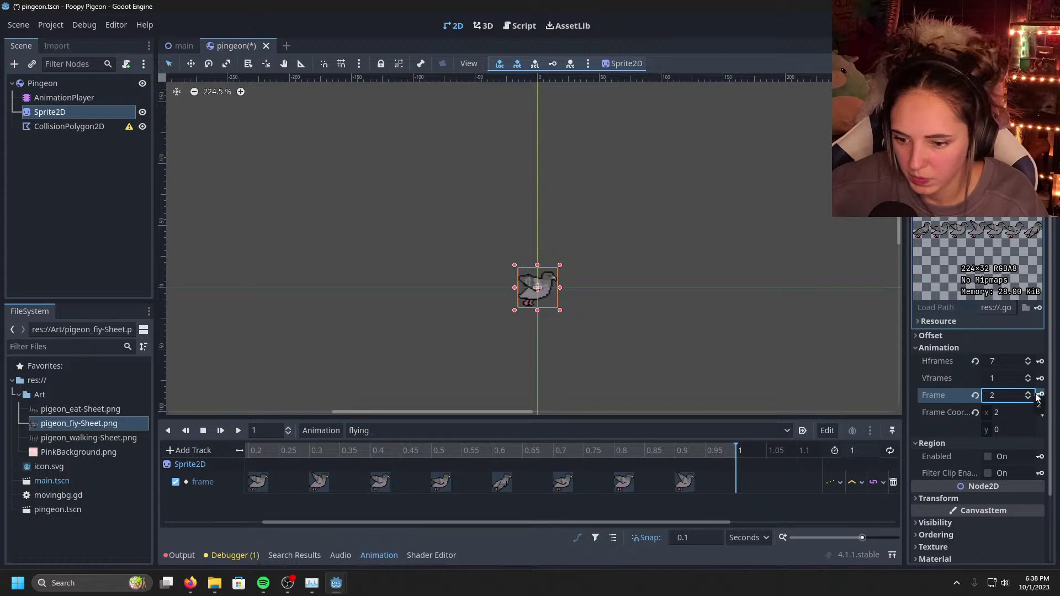
click(1041, 396)
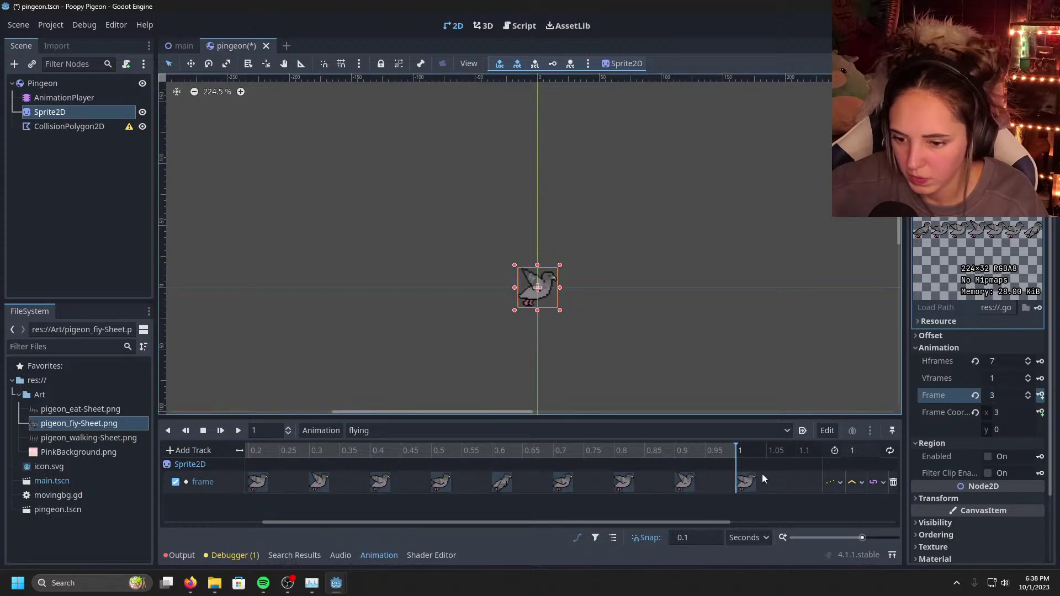
Step: Set the flying animation's length to 1.05 s
click(745, 482)
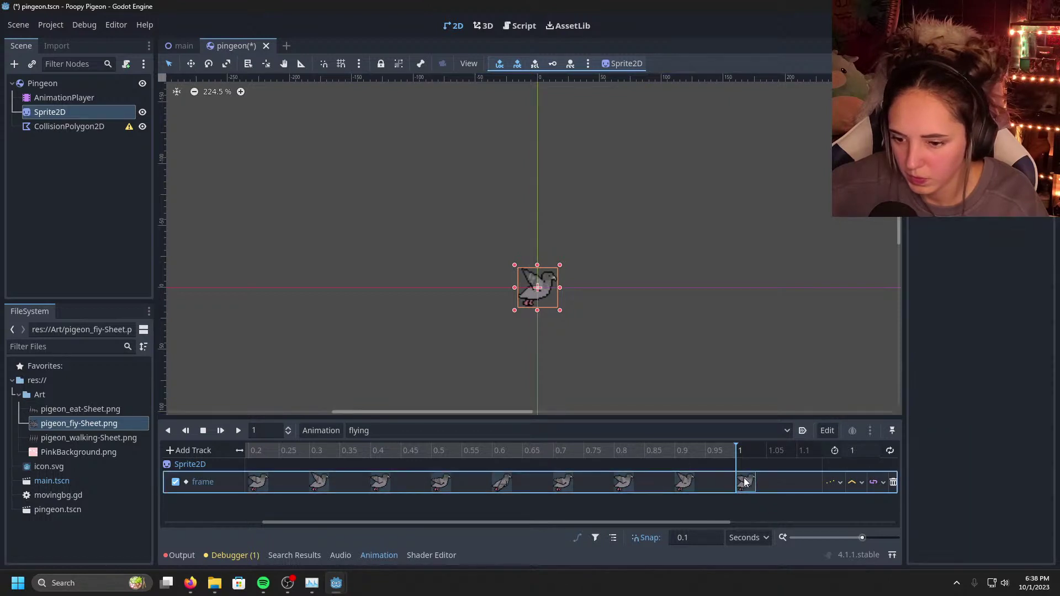
click(858, 449)
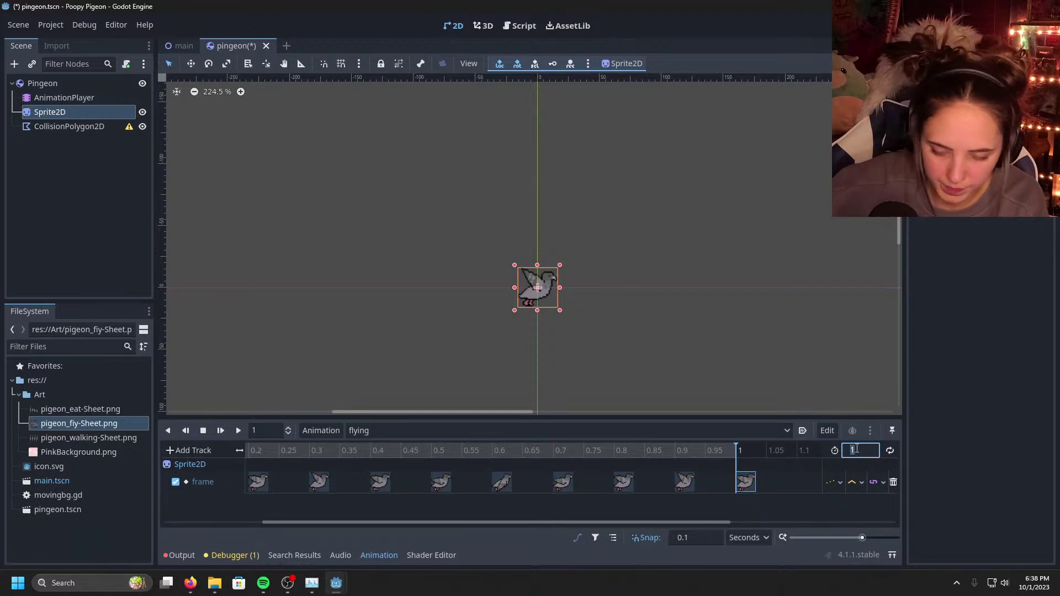
text(1.05)
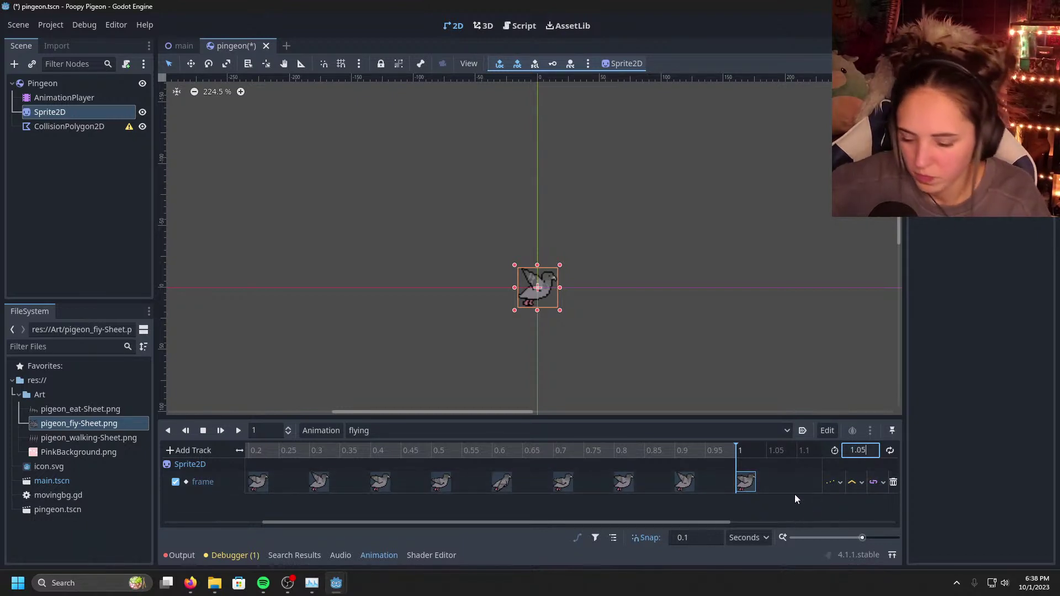
click(793, 494)
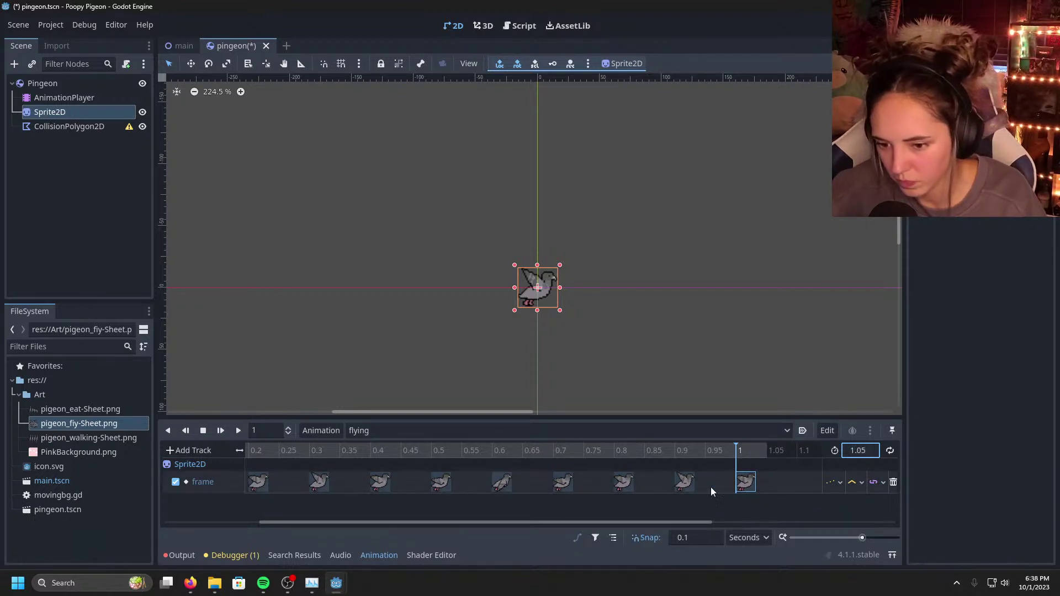
Step: Play the flying animation several times to check the pigeon's wing motion
click(237, 431)
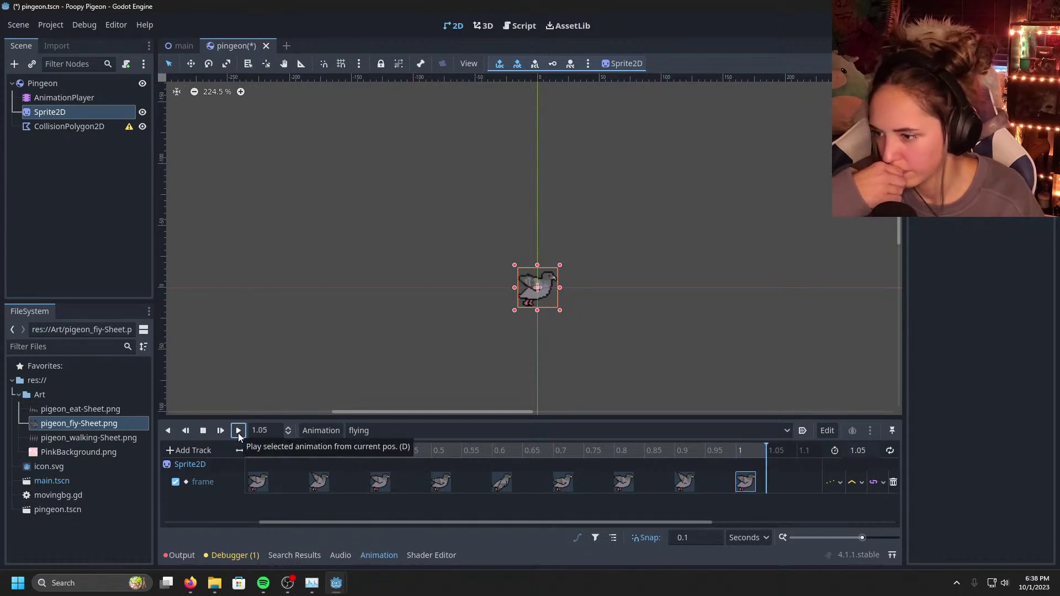
click(203, 431)
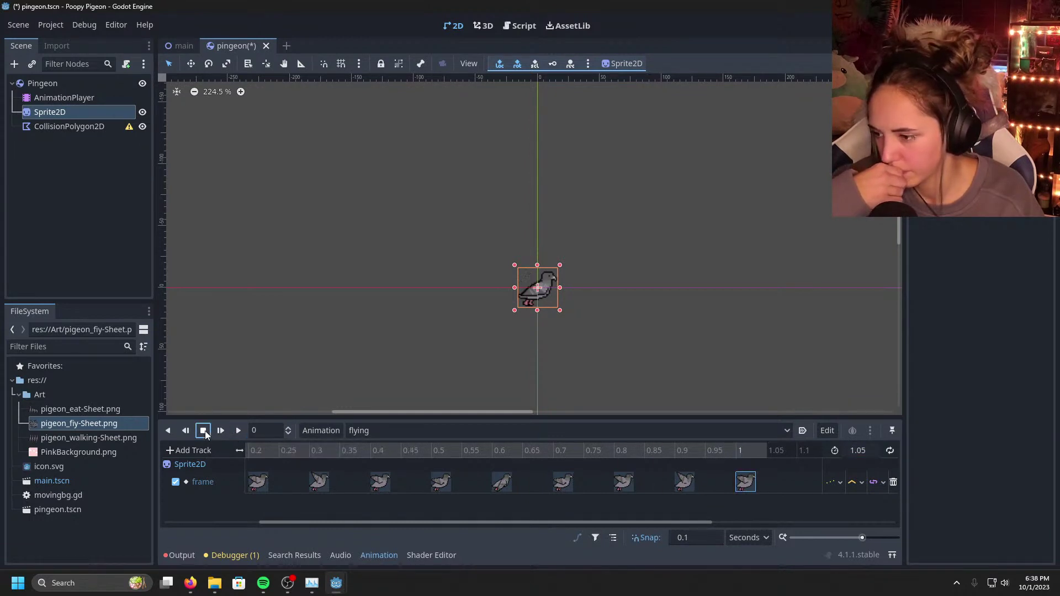
click(237, 432)
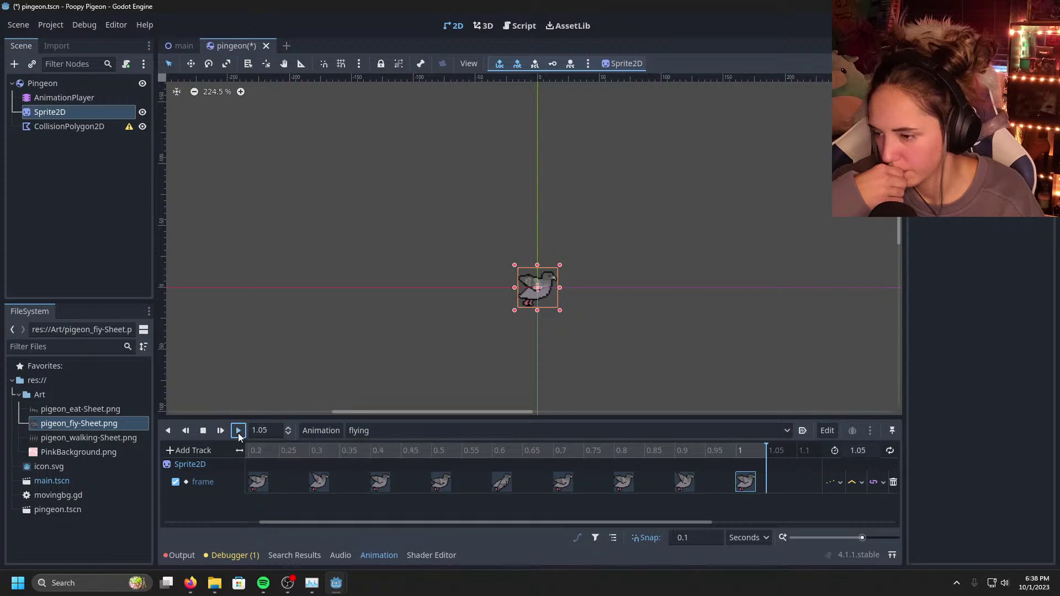
click(238, 431)
click(238, 431)
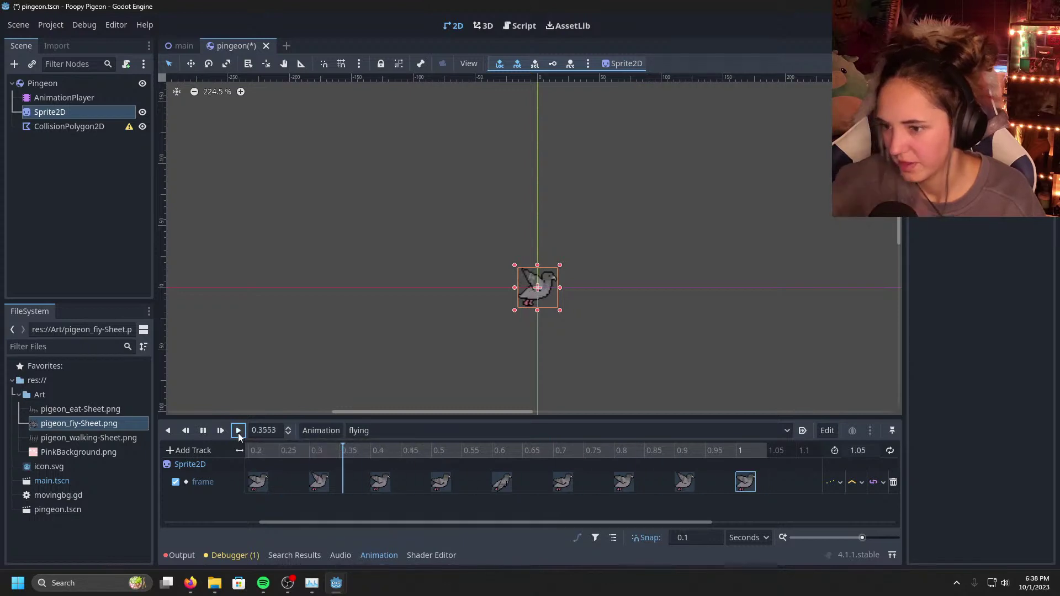
click(238, 431)
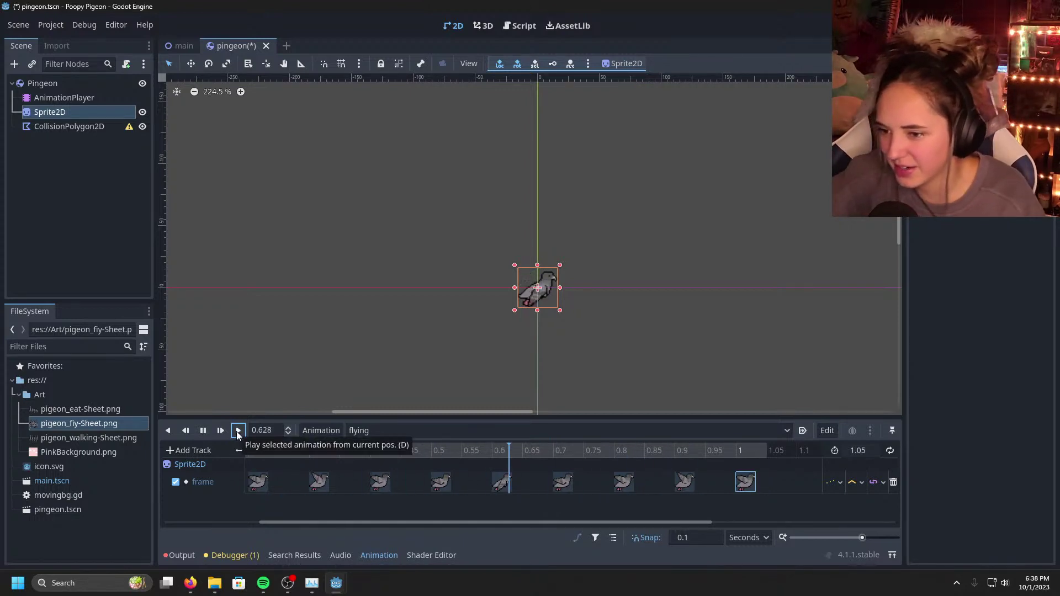
Step: Turn on looping and autoplay on load for the flying animation, and play it
click(889, 451)
click(801, 430)
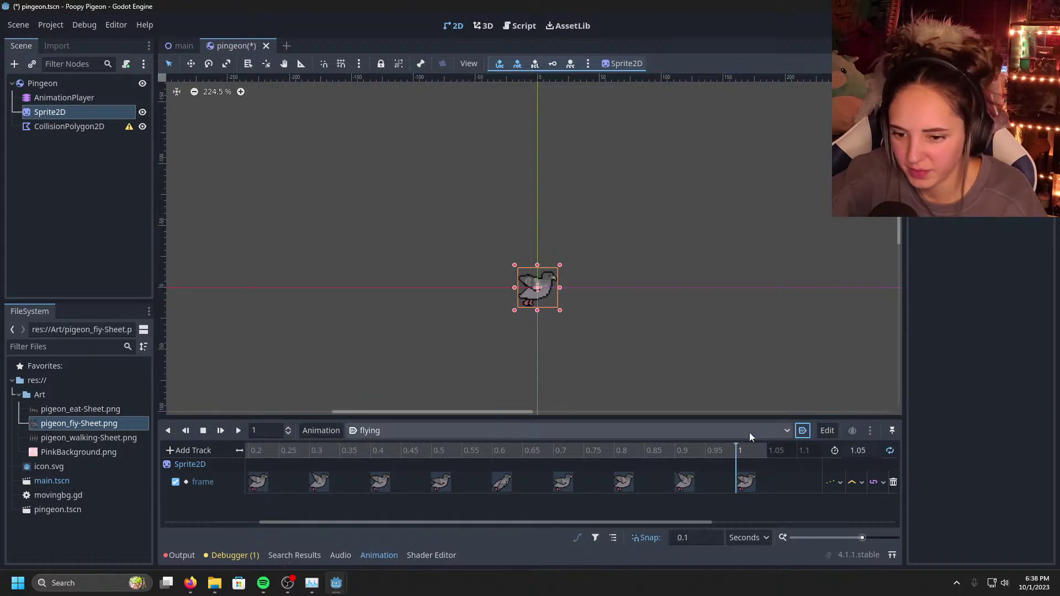
click(239, 431)
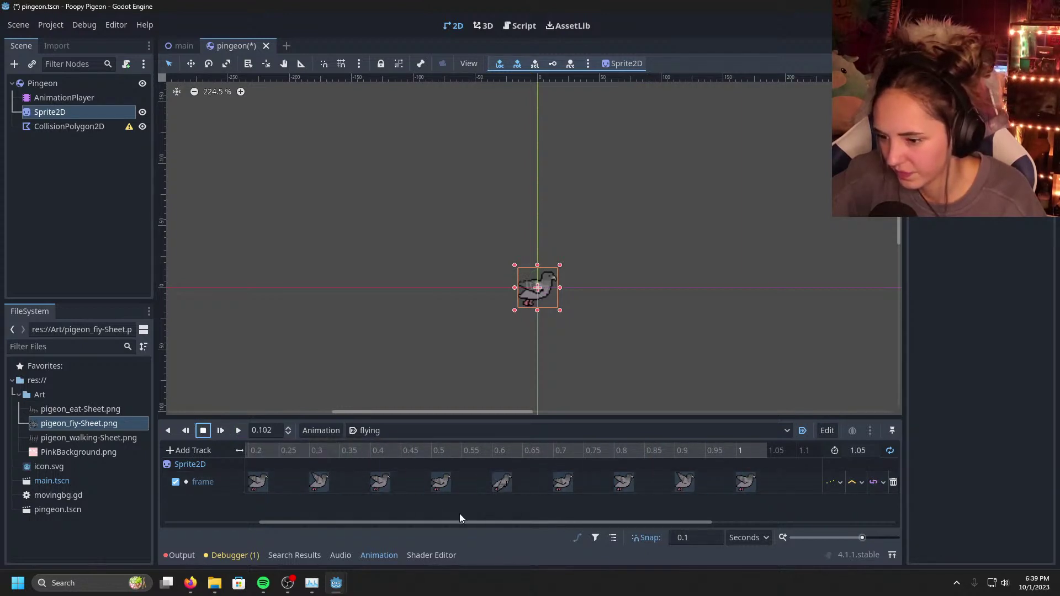
Step: Examine the looping flying animation with the start of its timeline in view, and stop playback
drag(459, 518, 327, 518)
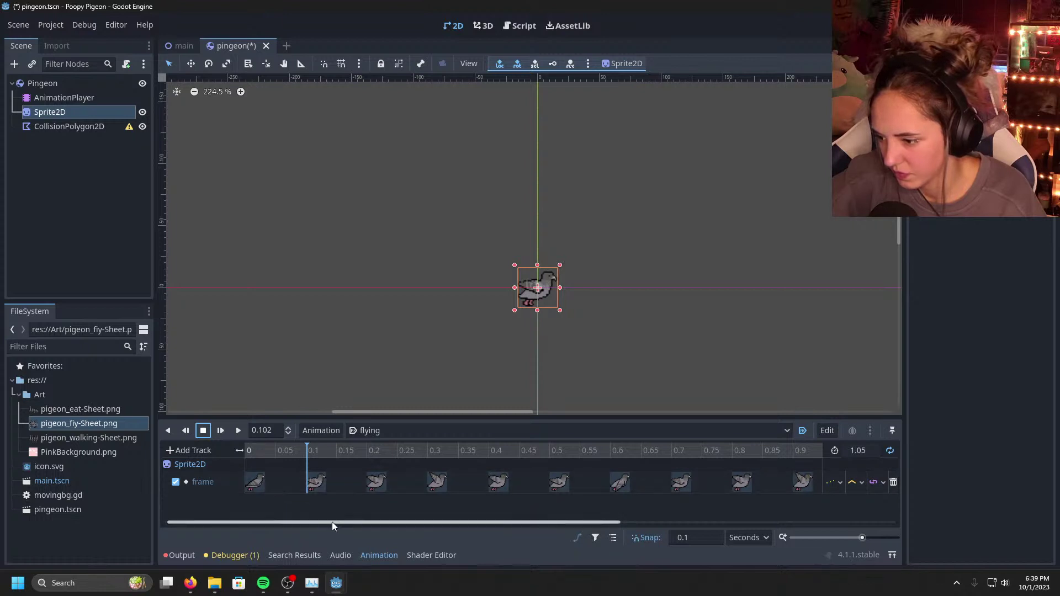
scroll(333, 522, right, 1)
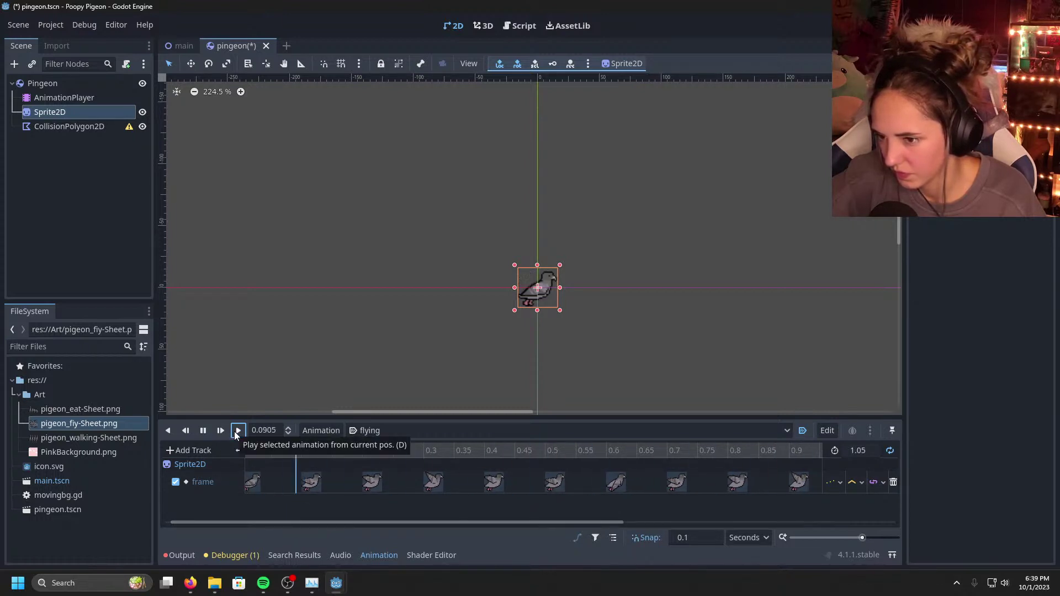
drag(270, 519, 256, 522)
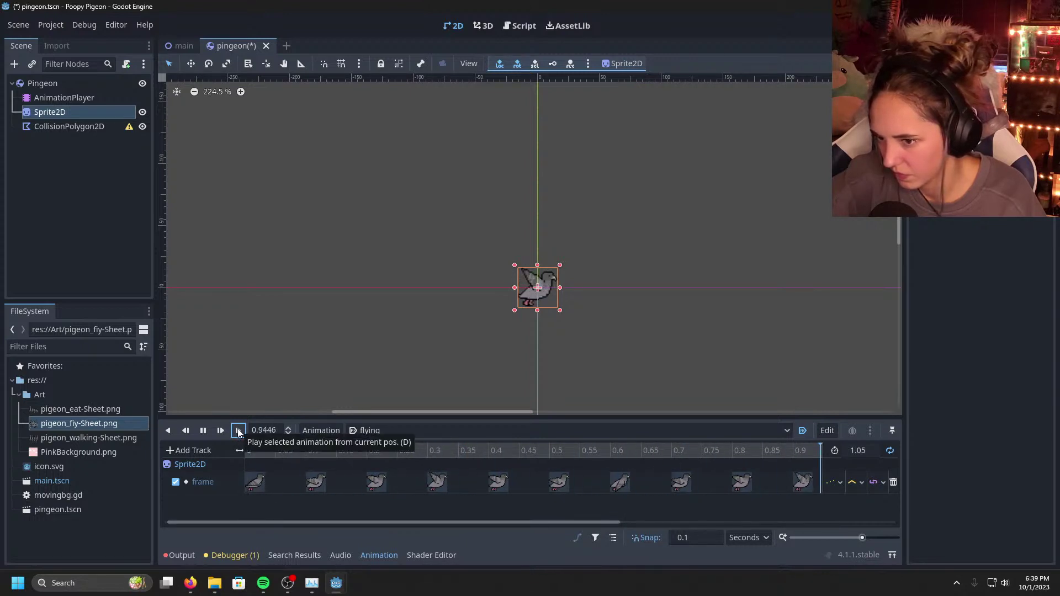
click(203, 430)
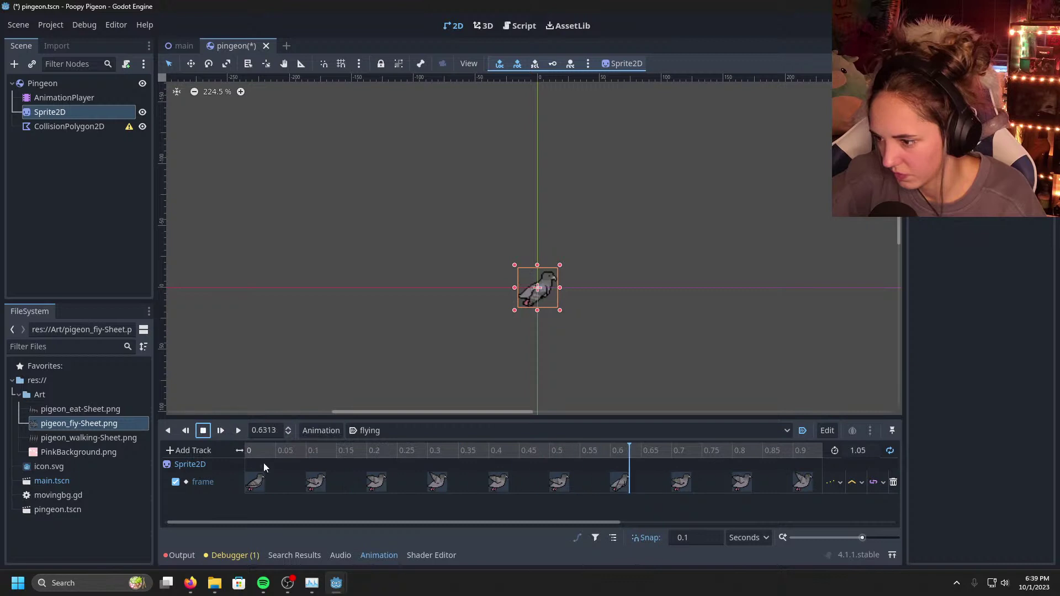
Step: Try playing the flying animation without its first frame key at 0 s, and restore the key
click(258, 482)
right_click(258, 483)
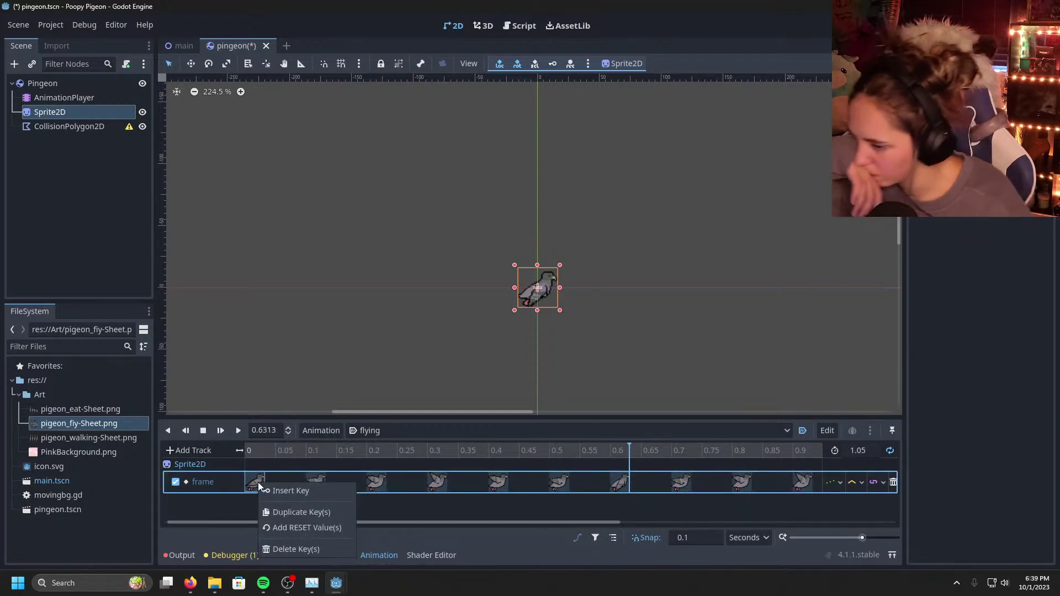
click(268, 547)
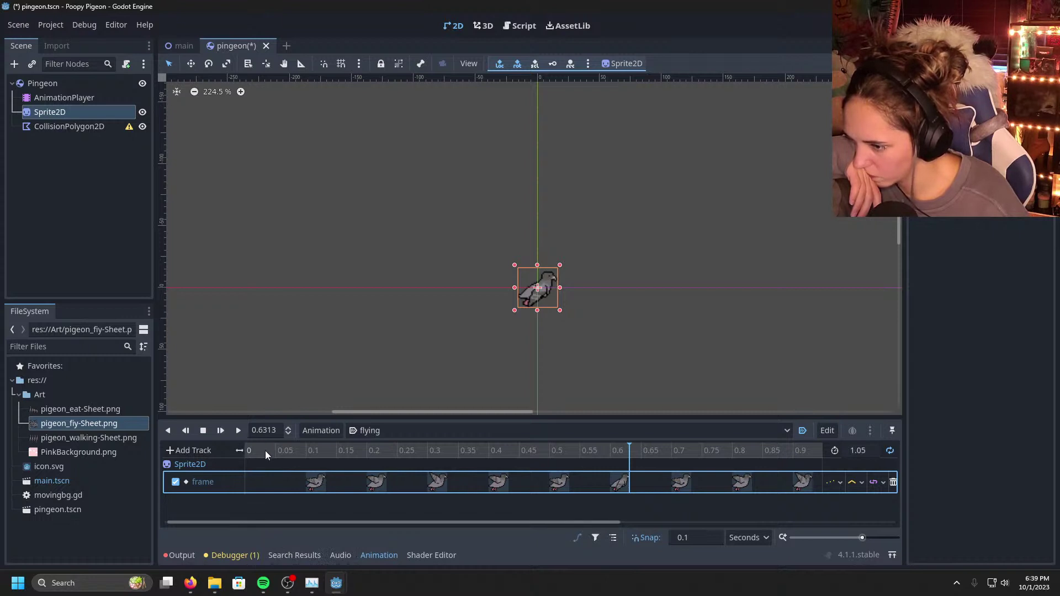
click(238, 431)
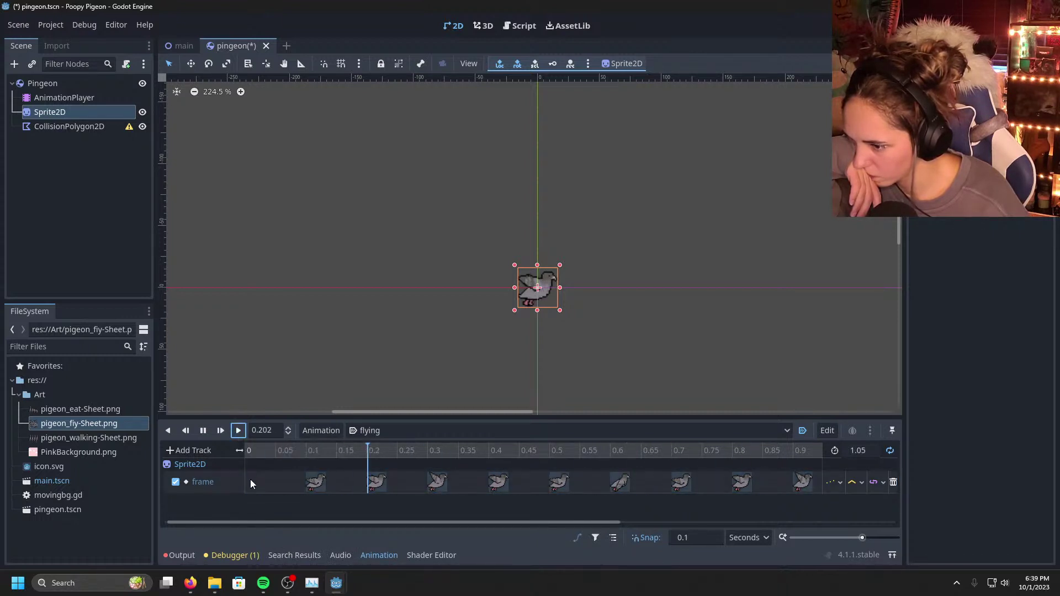
click(202, 432)
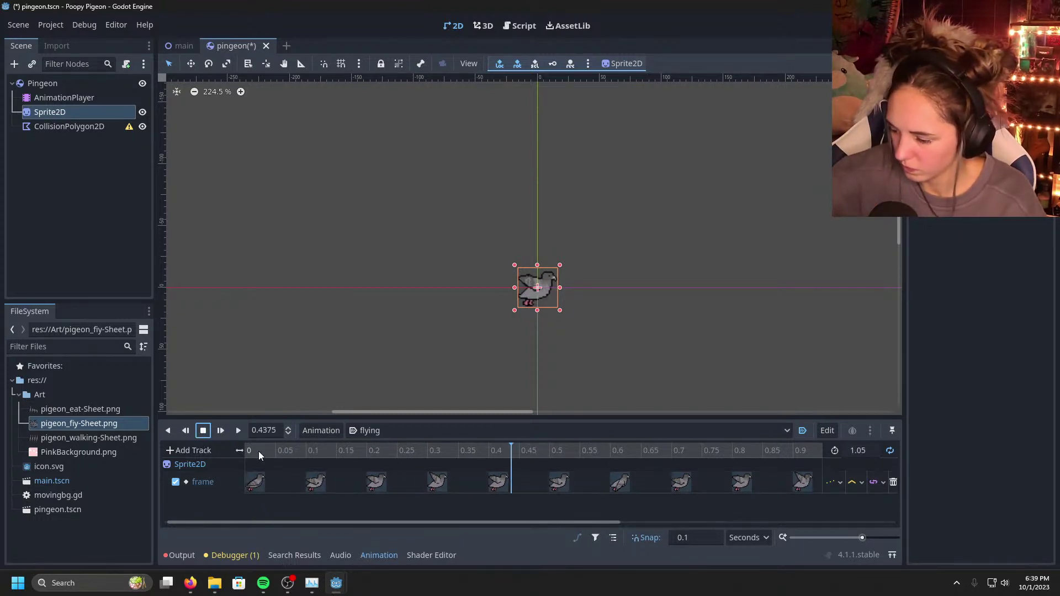
Step: Play the flying loop with its key at 0 s, stop it and view the pigeon at a smaller scale
click(238, 430)
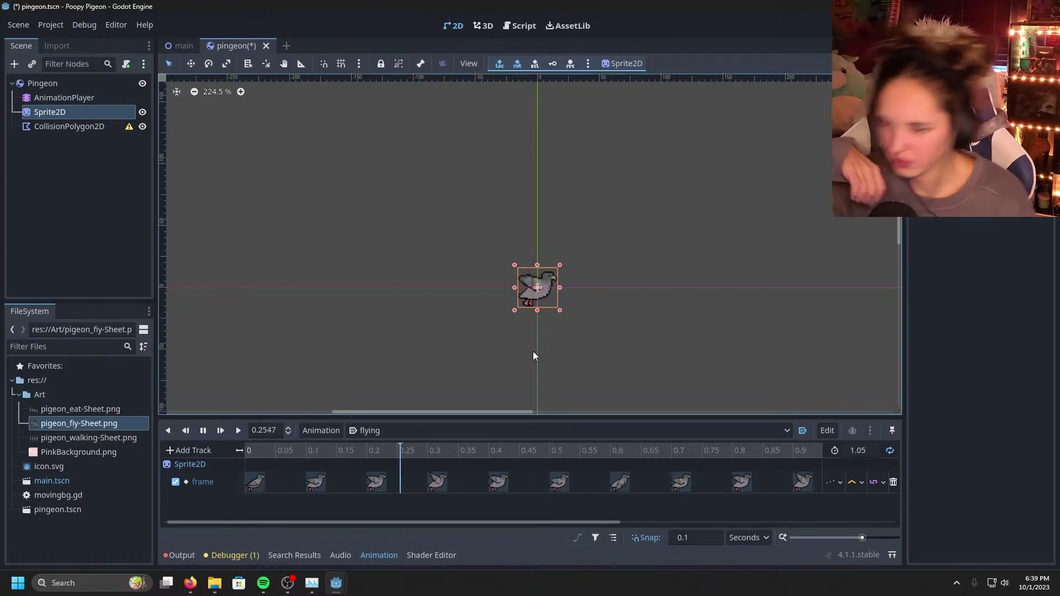
click(203, 431)
scroll(705, 246, down, 6)
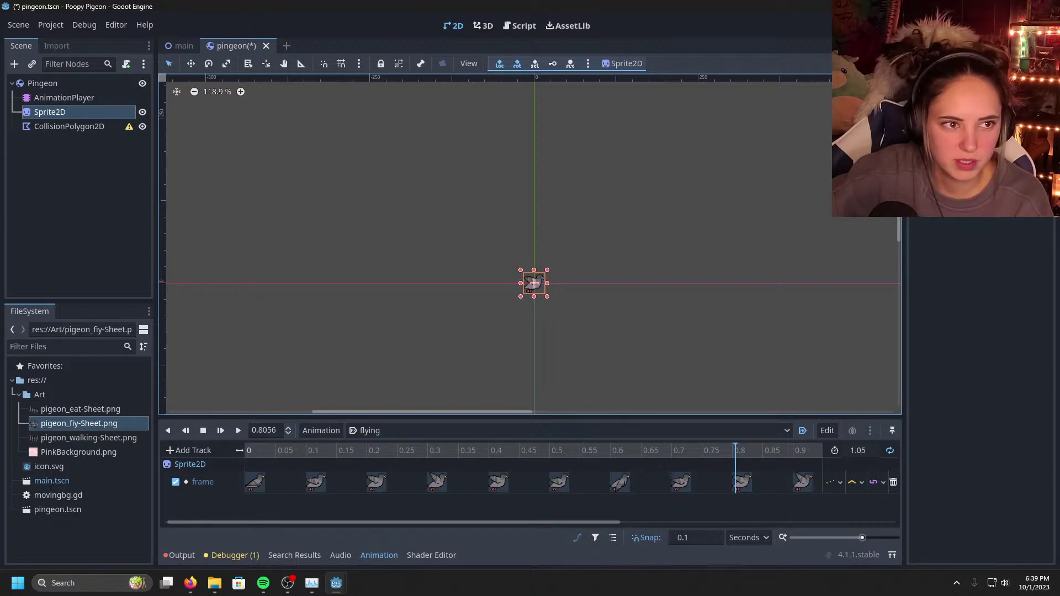
Step: Attach a default-template GDScript at res://pingeon.gd to the Pingeon root node and open it in the Script Editor window
click(53, 82)
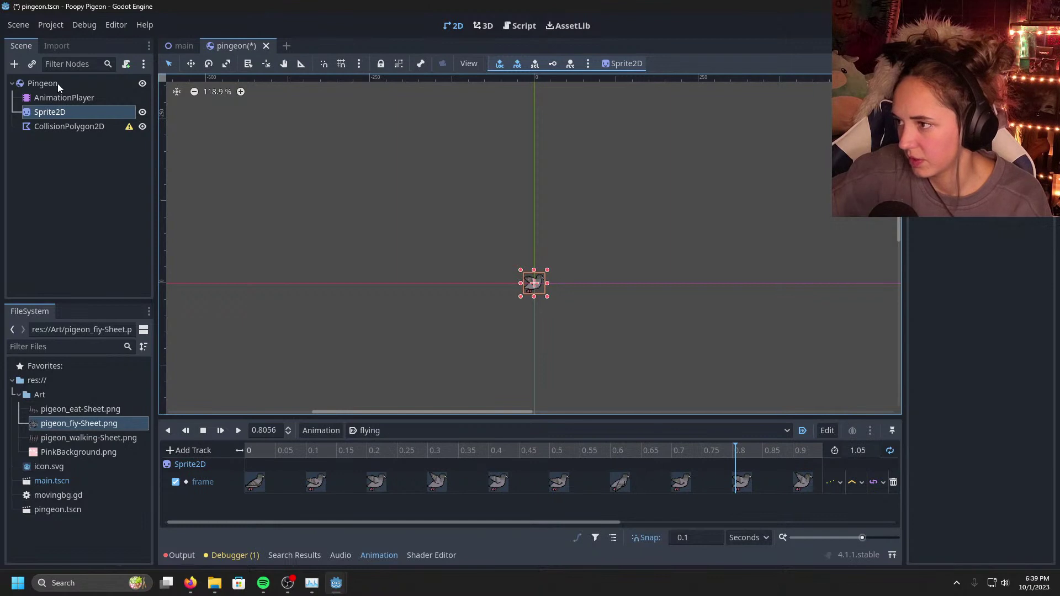
click(126, 64)
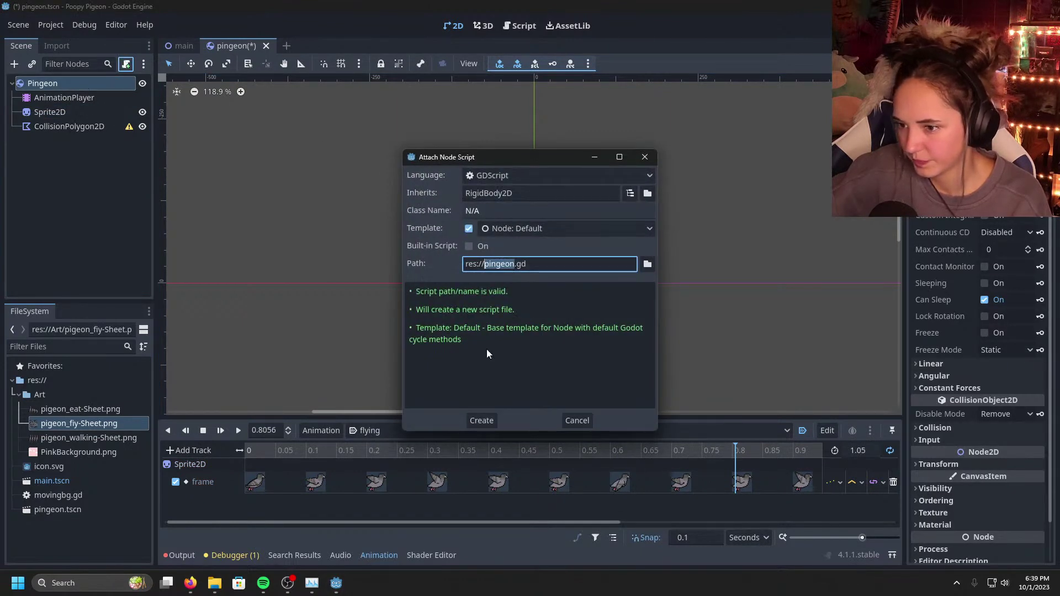
click(479, 421)
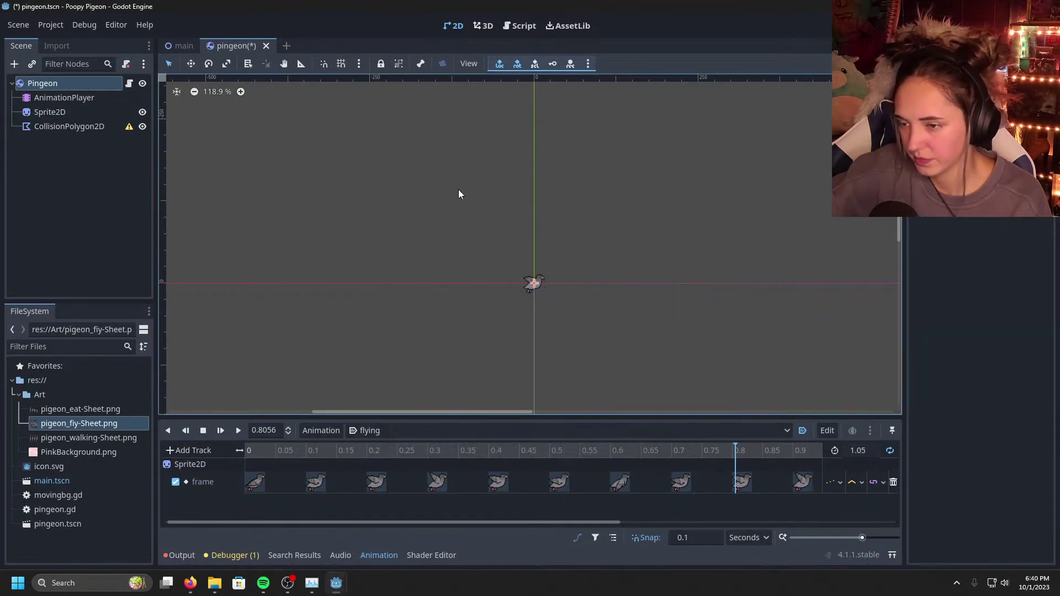
mouse_move(337, 583)
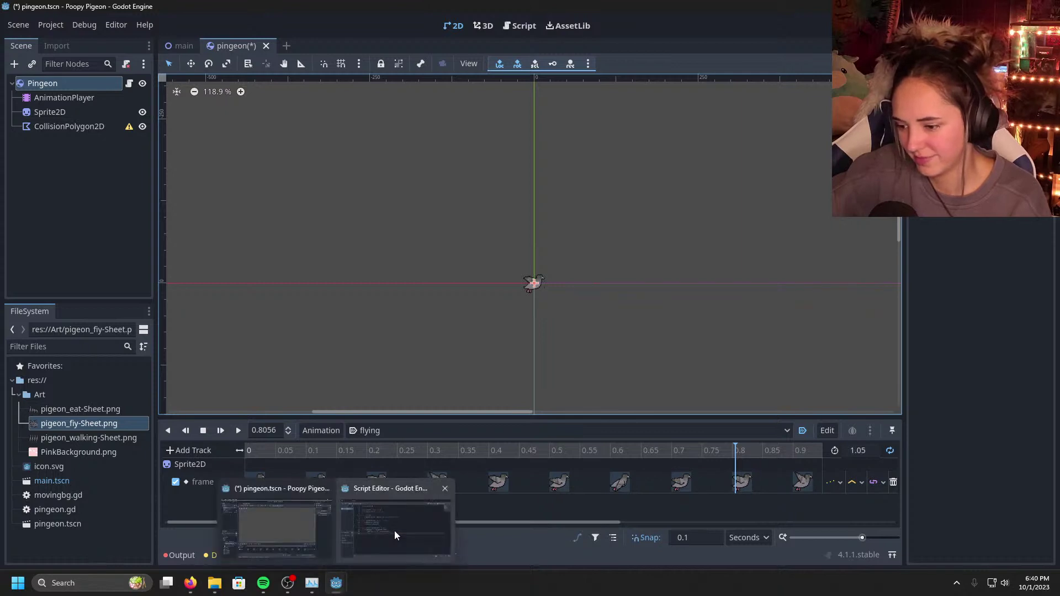
click(394, 531)
click(207, 100)
click(215, 116)
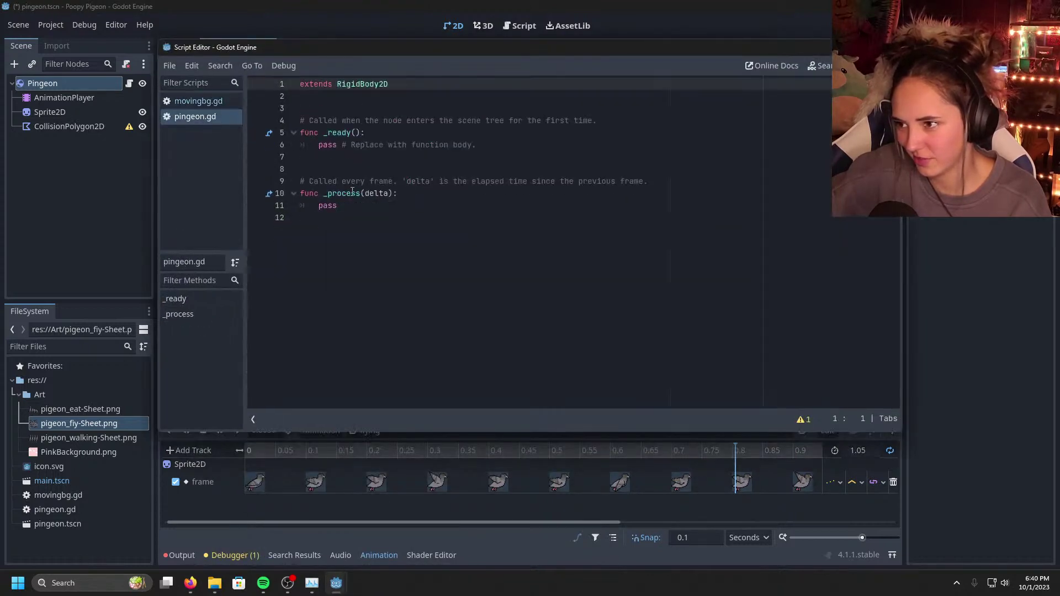
Step: Delete the template functions and comments below the extends RigidBody2D line in pingeon.gd, leaving an empty line for new code
click(346, 200)
drag(331, 218, 300, 101)
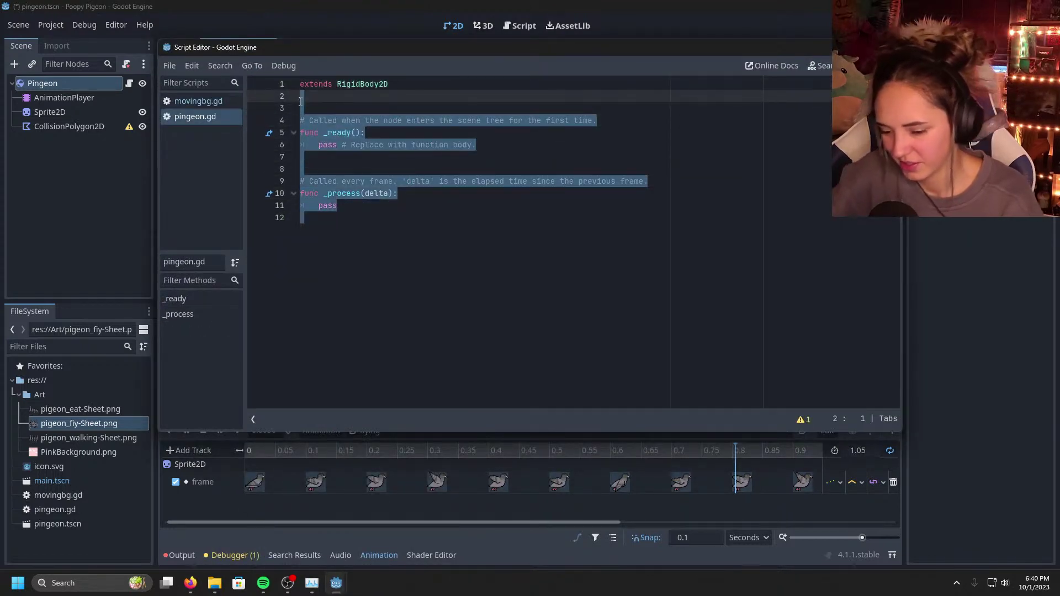
key(BackSpace)
key(Return)
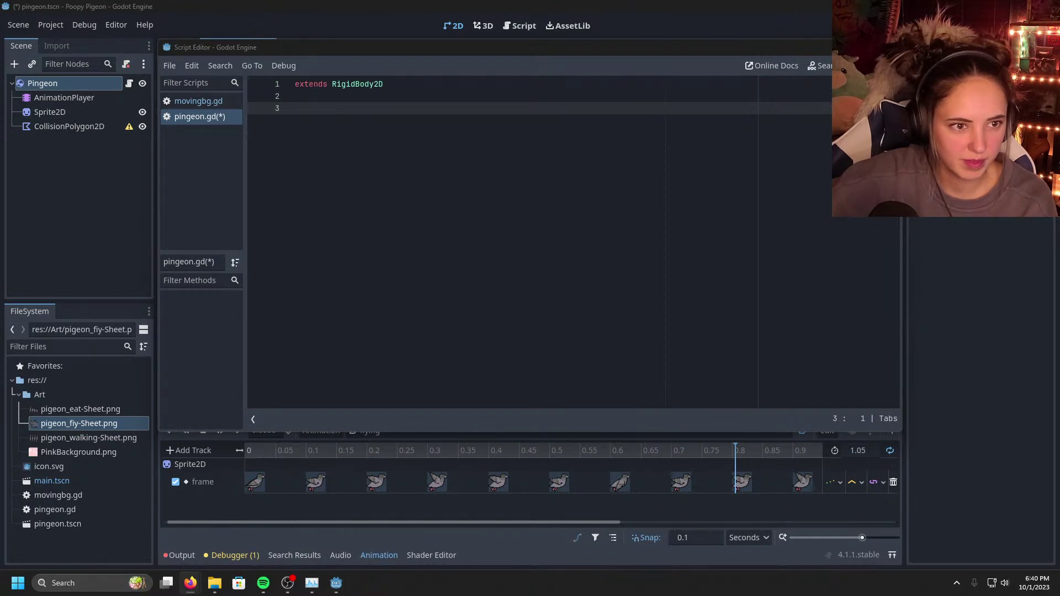
Step: Insert the jump code with UP_IMPULSE at -55.0, _ready, _input checking "ui_select", and _penguin_jump playing "Flap" on $FlapAnimationPlayer
text(const UP_IMPULSE: float = -55.0func _ready() -> void: 	pass  func _input(event: InputEvent) -> void: 	if event is InputEventKey: 		if event.is_action_pressed("ui_select"): 			_penguin_jump()  func _penguin_jump() -> void: 	set_linear_velocity(Vector2(0, 0)) 	apply_central_impulse(Vector2(0, UP_IMPULSE)) 	$FlapAnimationPlayer.stop() 	$FlapAnimationPlayer.play("Flap", -1, 1))
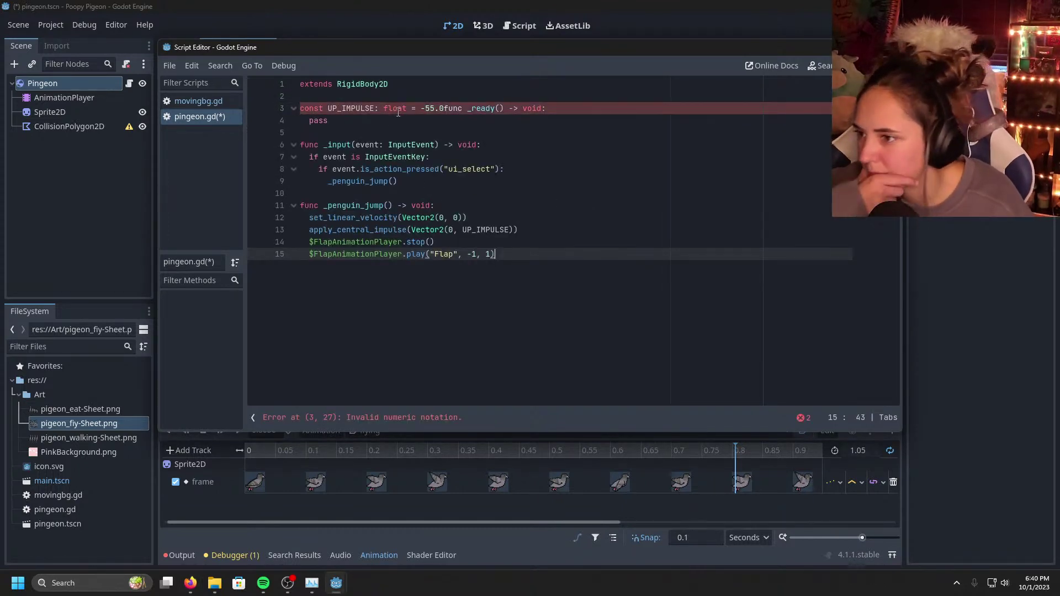
click(398, 130)
click(346, 109)
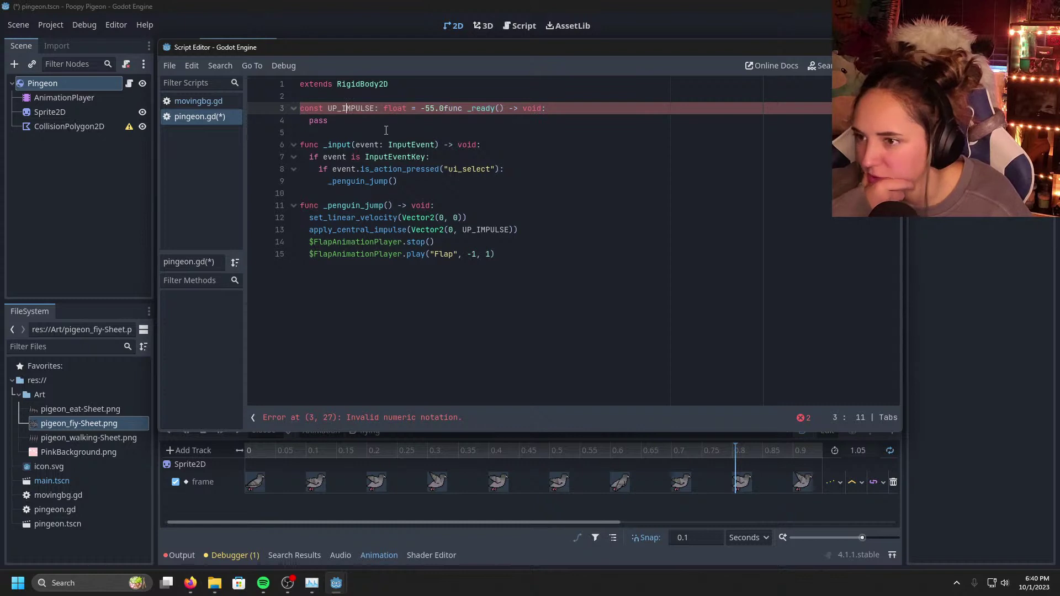
Step: Move the _ready function onto its own line below the UP_IMPULSE constant, separate them with a blank line, and save the scene
click(447, 109)
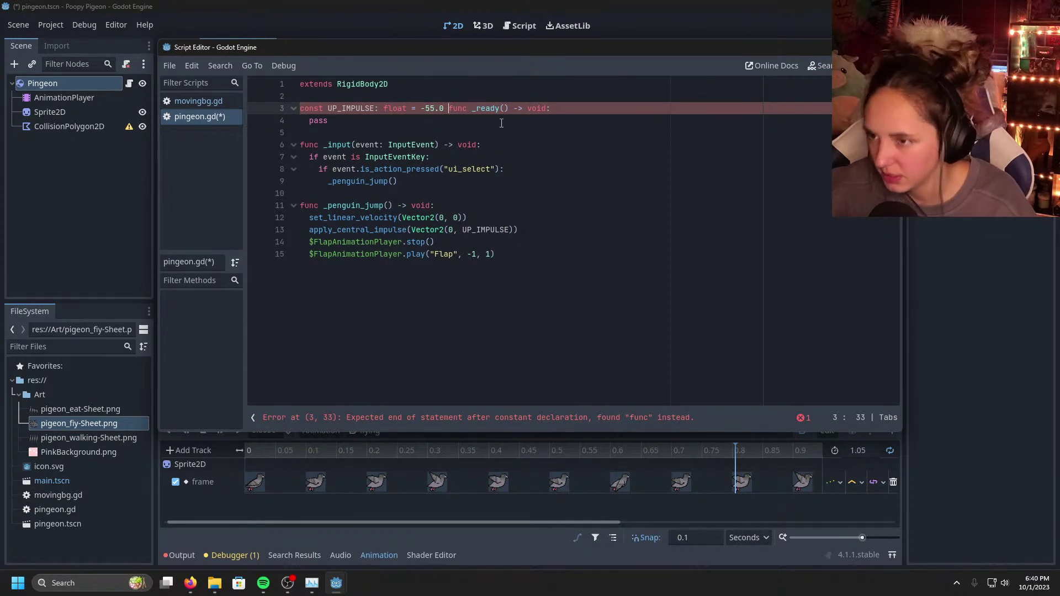
key(Return)
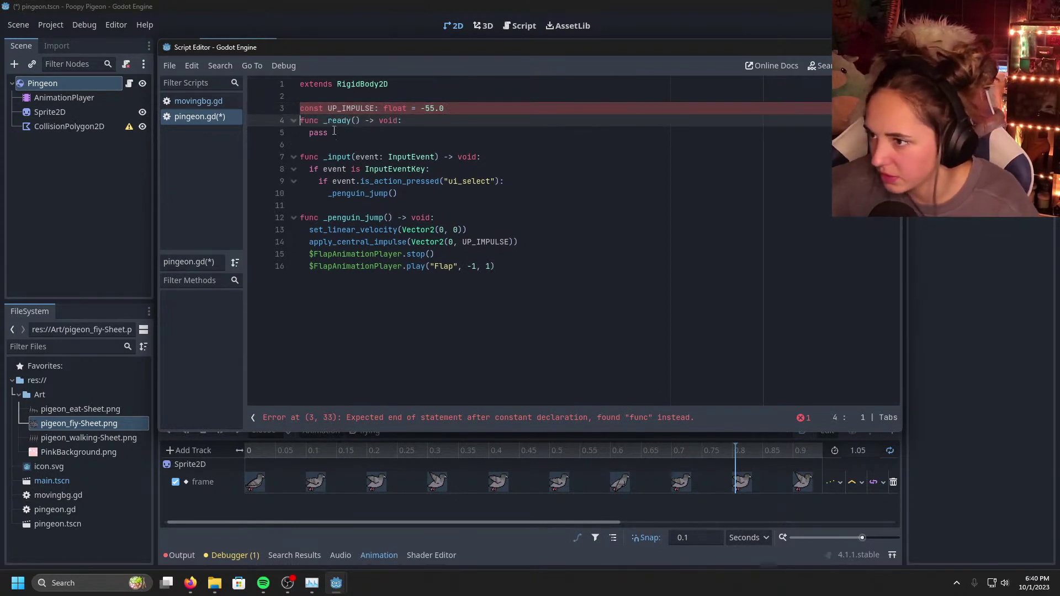
click(314, 109)
click(466, 108)
key(Return)
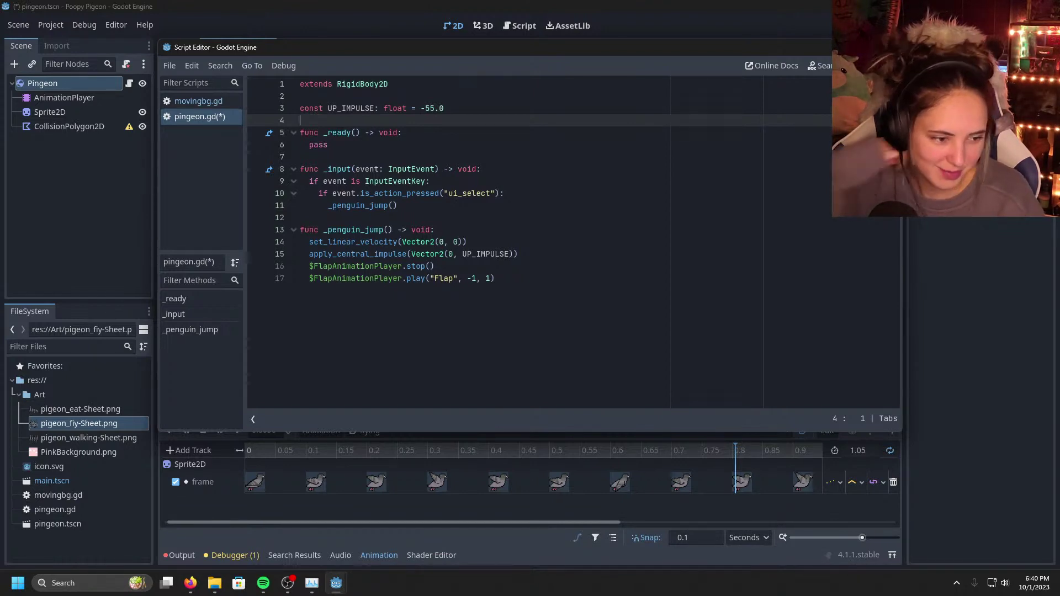
click(604, 273)
key(ctrl+s)
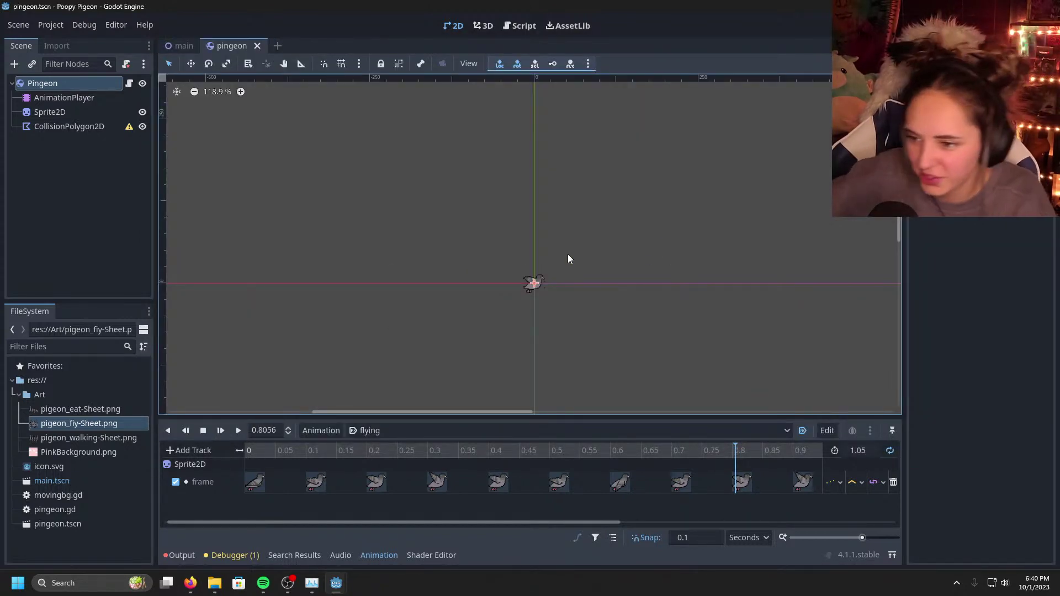
Step: Inspect the pigeon sprite up close and preview the flying animation
scroll(554, 321, up, 5)
scroll(554, 289, up, 12)
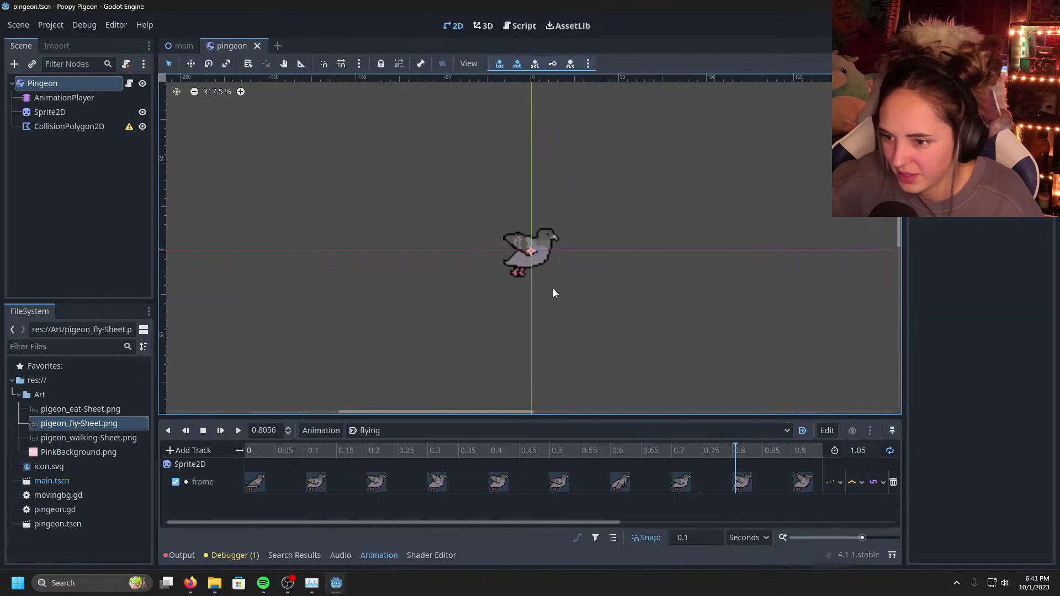
scroll(584, 254, up, 8)
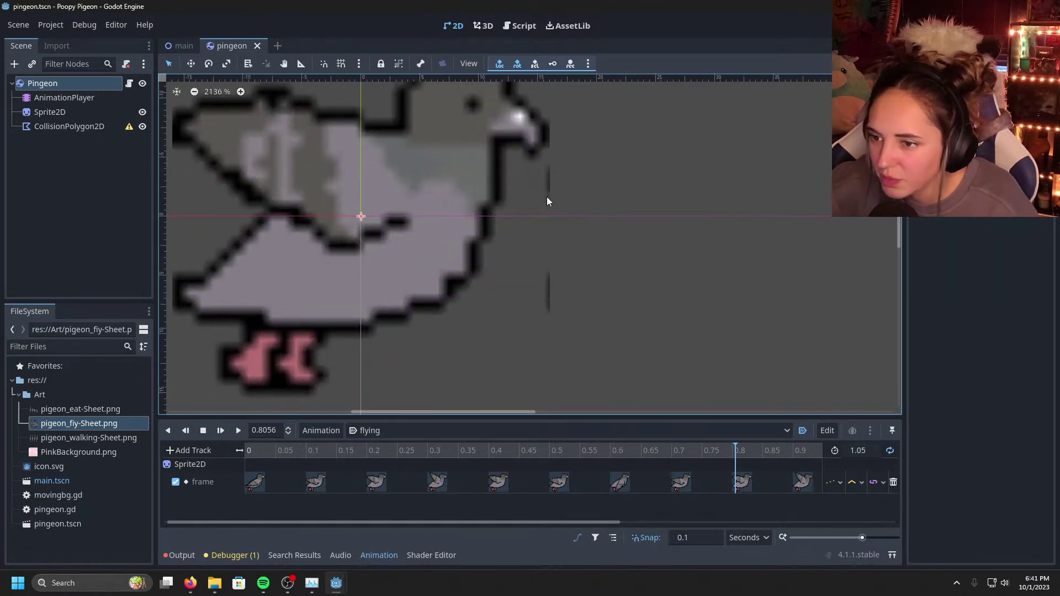
scroll(550, 309, down, 3)
scroll(554, 321, down, 2)
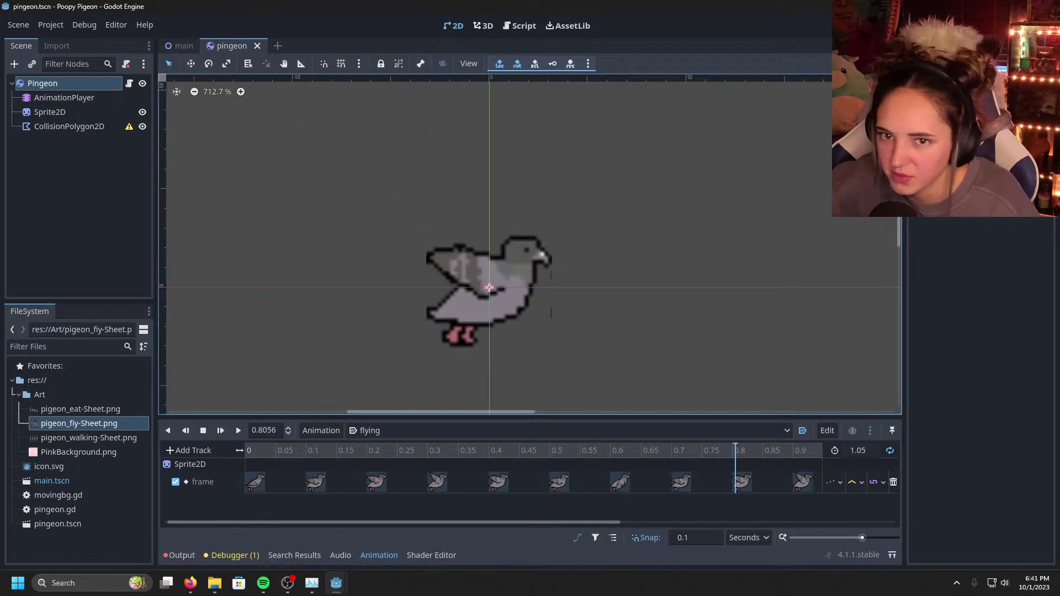
click(236, 431)
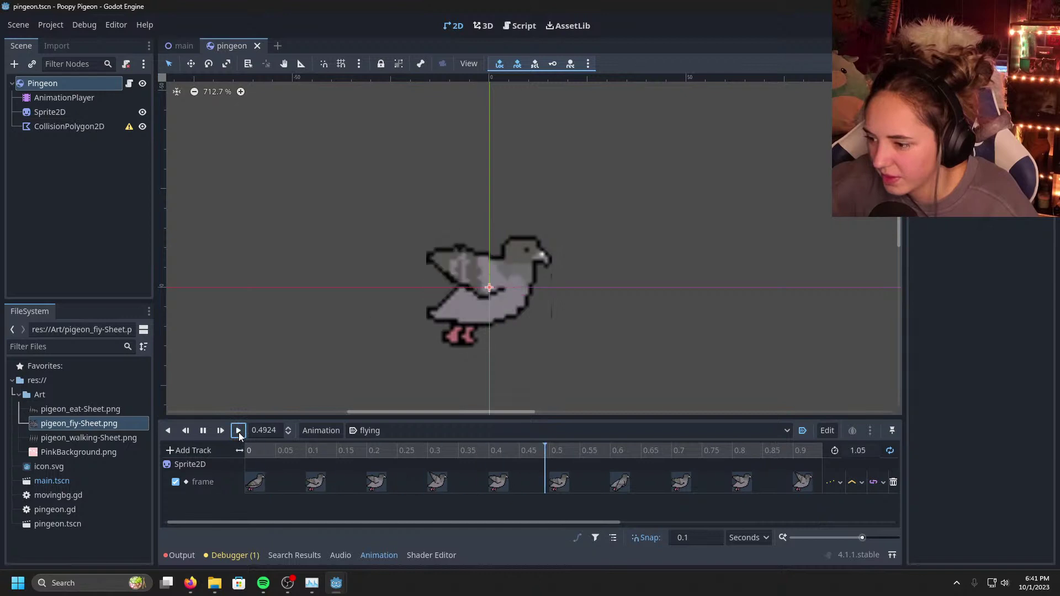
click(203, 431)
scroll(547, 264, down, 3)
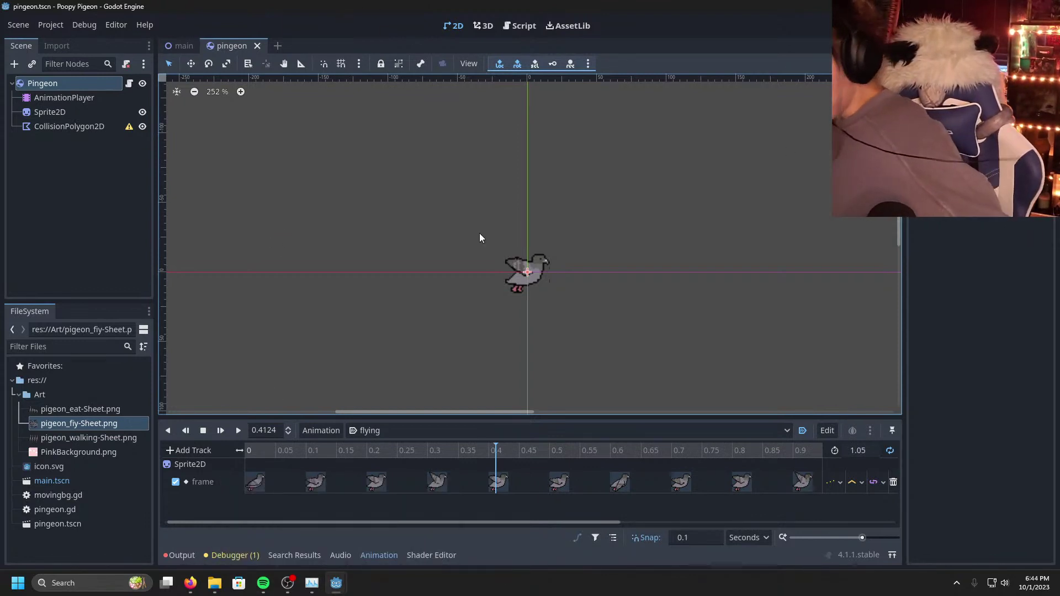
click(595, 280)
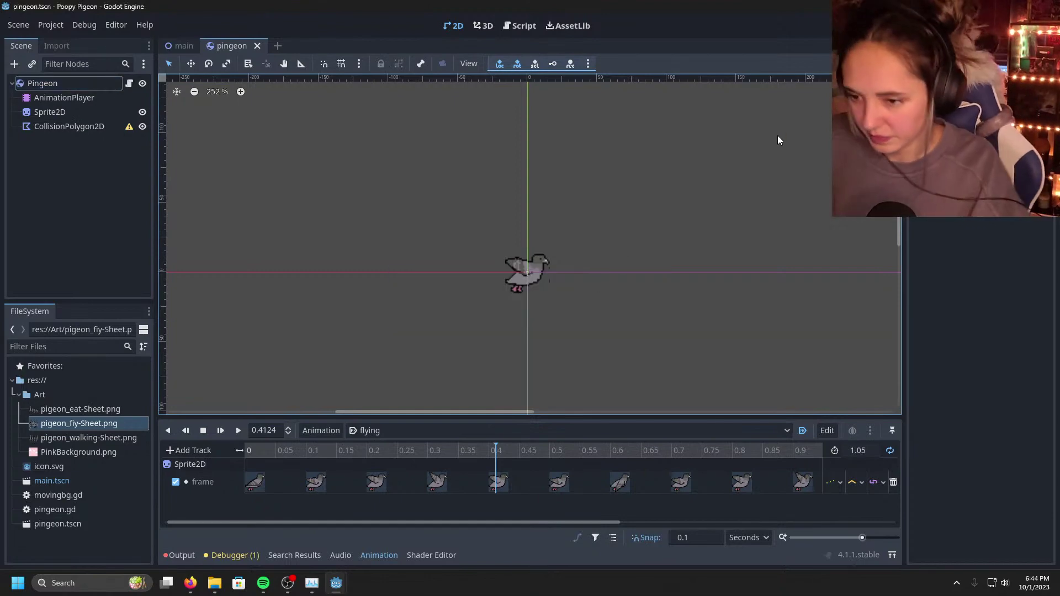
Step: Launch another Godot v4.1.1 instance from the Windows search and open the Squash the Creeps (3D) project
click(996, 7)
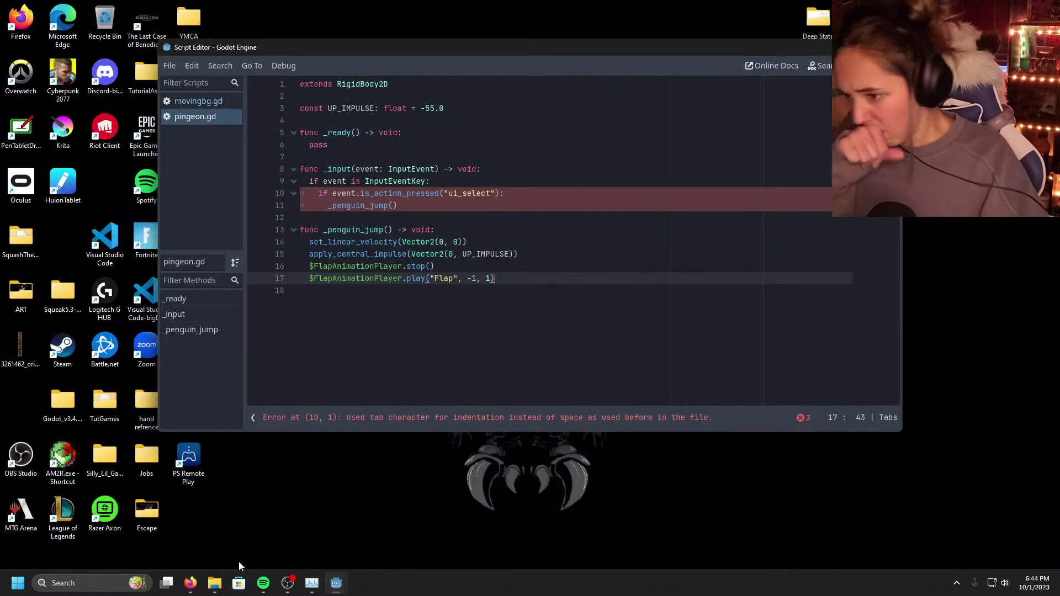
click(95, 581)
text(god)
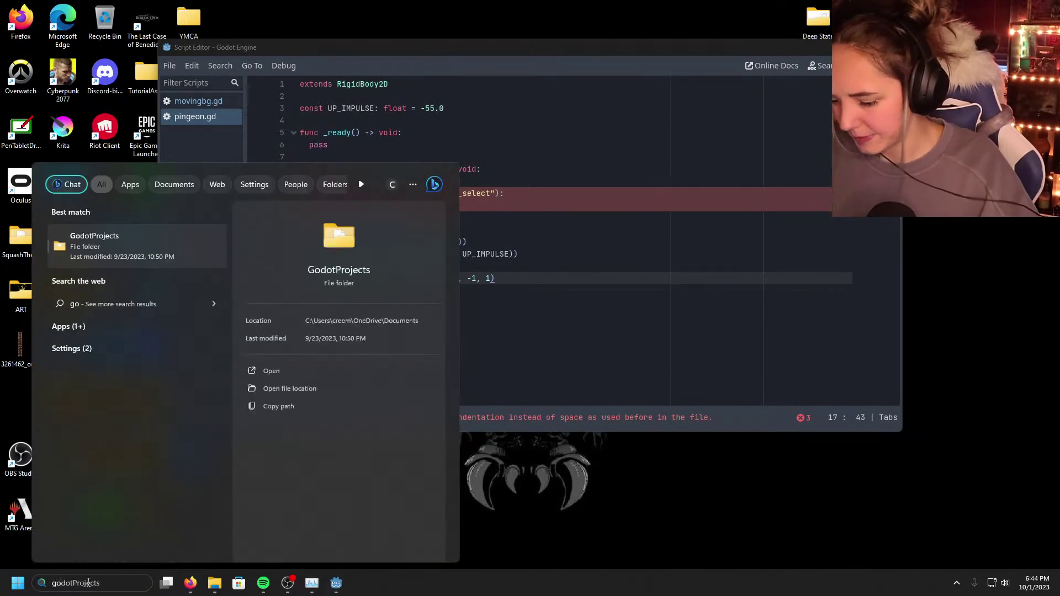
text(ot_v4.1.1-stable_win64_)
click(155, 231)
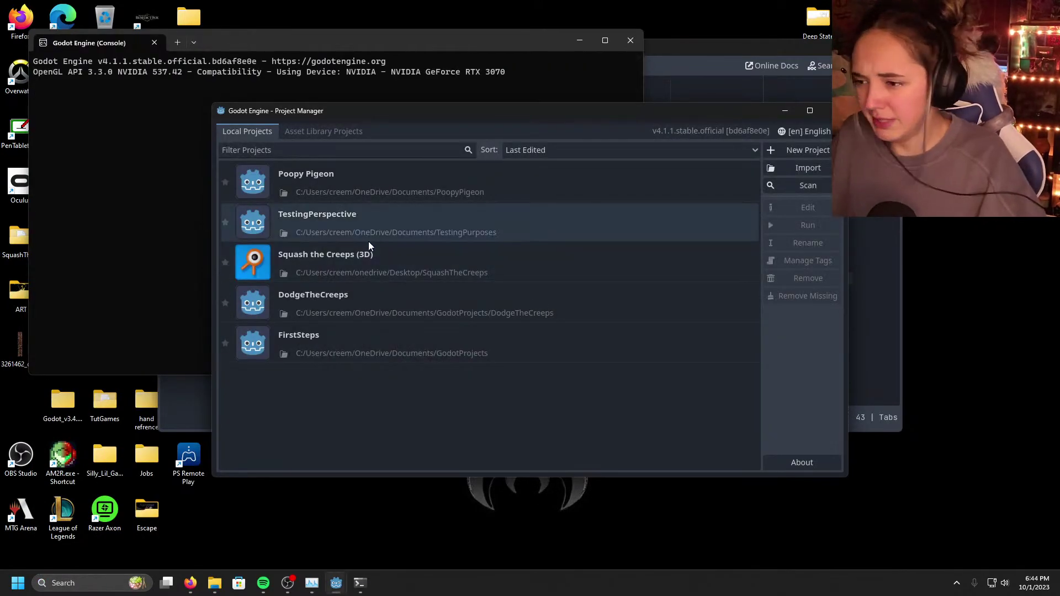
double_click(319, 254)
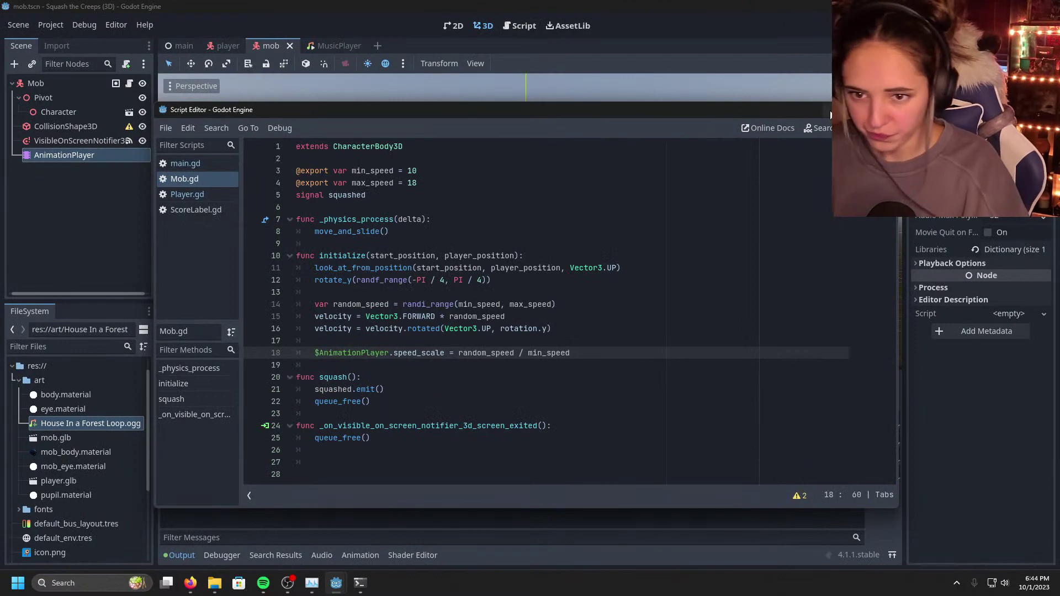
Step: Run the Squash the Creeps game, restart it from the retry screen, and close the game window
key(F5)
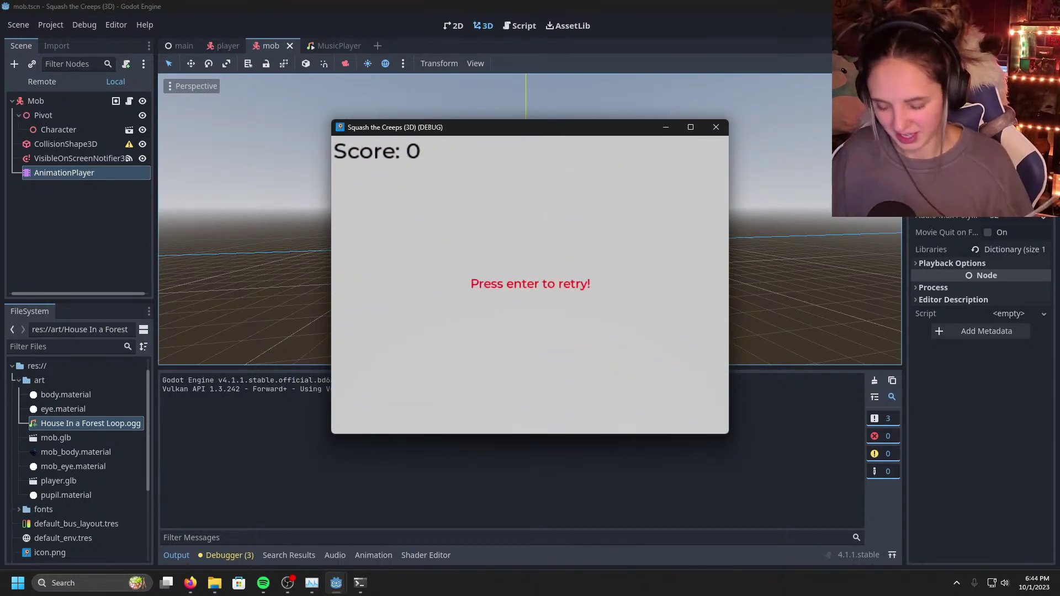
key(Return)
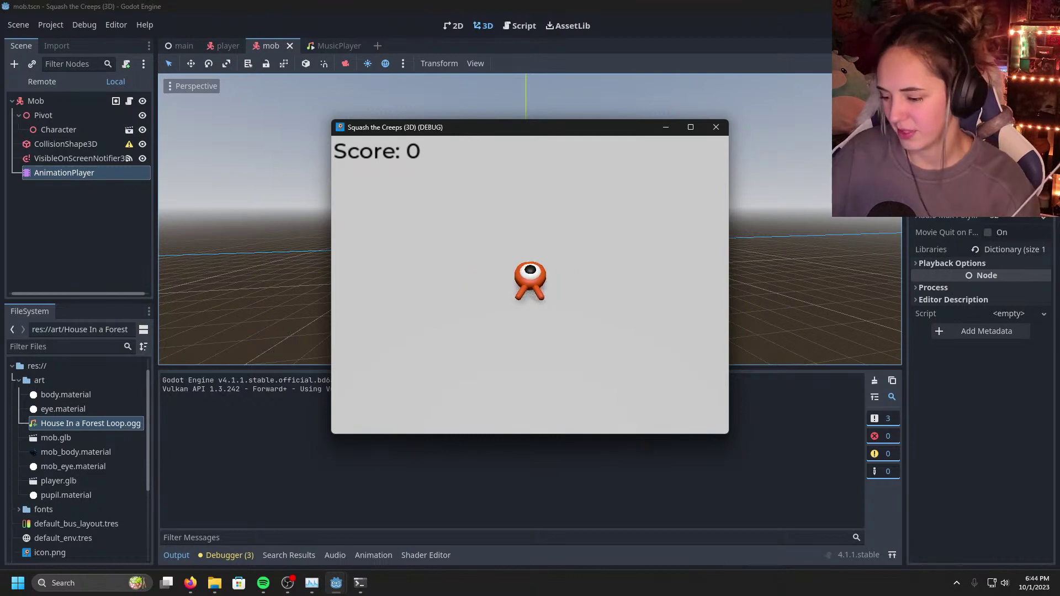
click(712, 130)
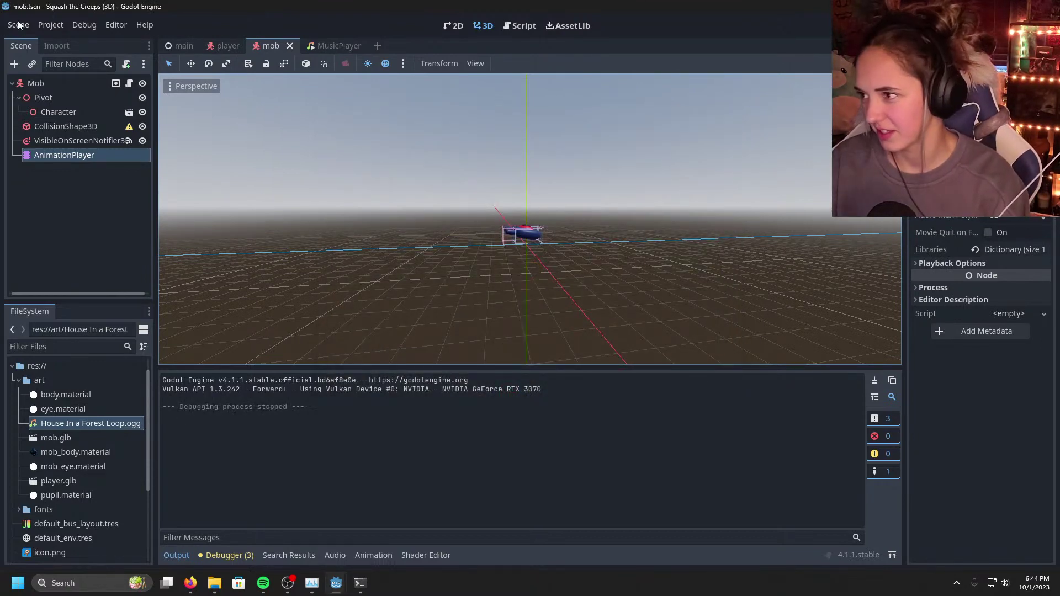
Step: Open the project settings and view the input map's actions
click(78, 26)
mouse_move(35, 22)
click(63, 41)
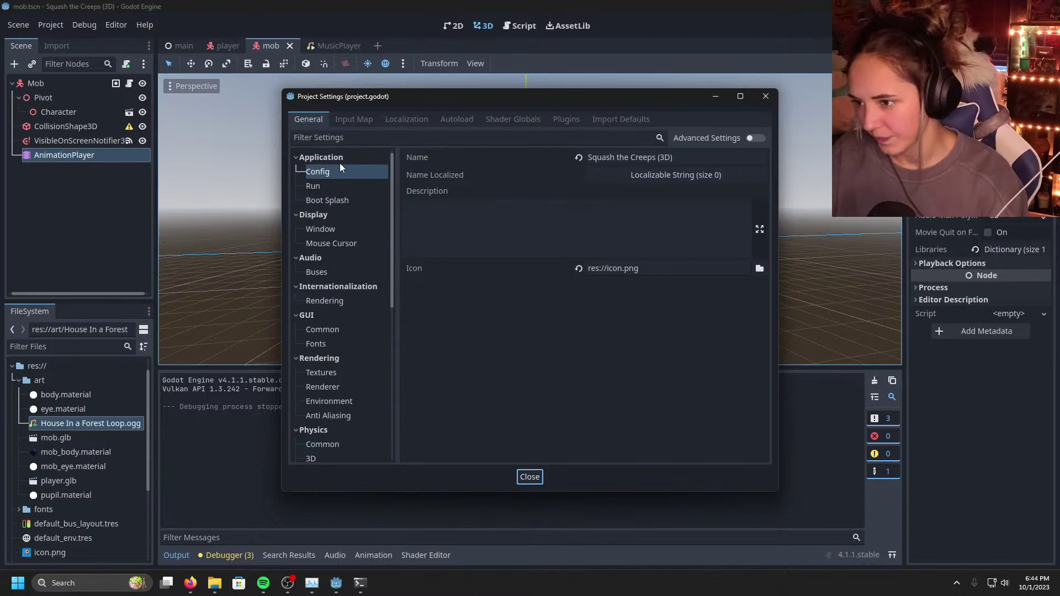
click(359, 118)
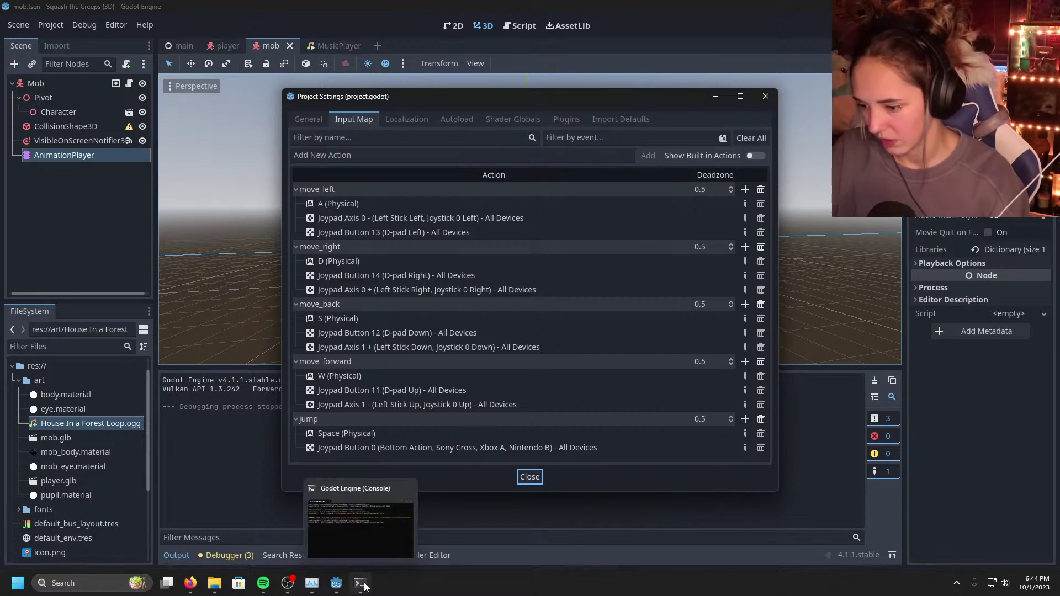
Step: Open the main.gd script of Squash the Creeps and examine its _unhandled_input function
mouse_move(336, 583)
click(513, 527)
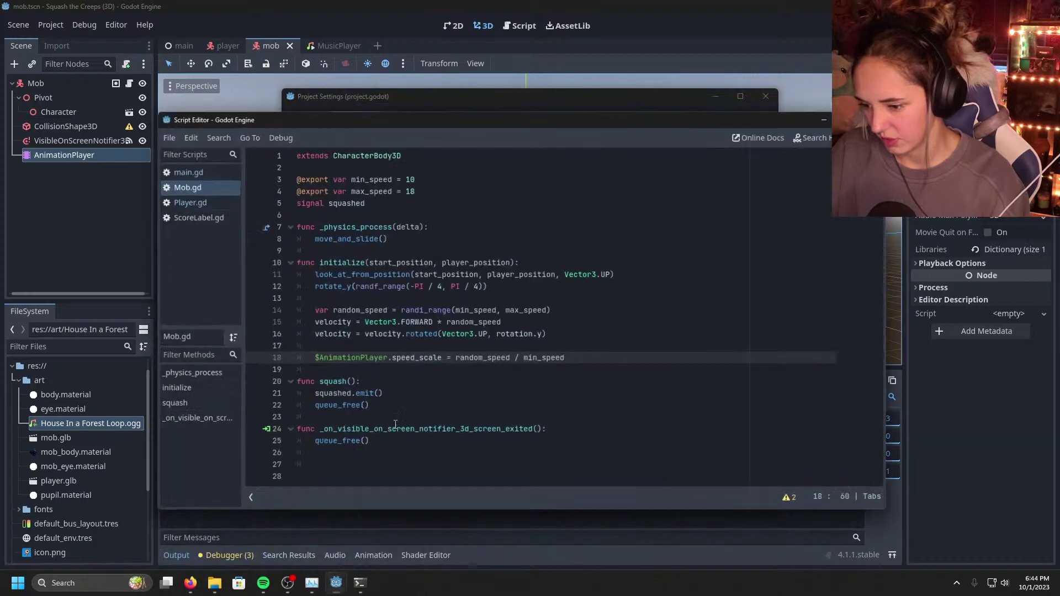
click(188, 163)
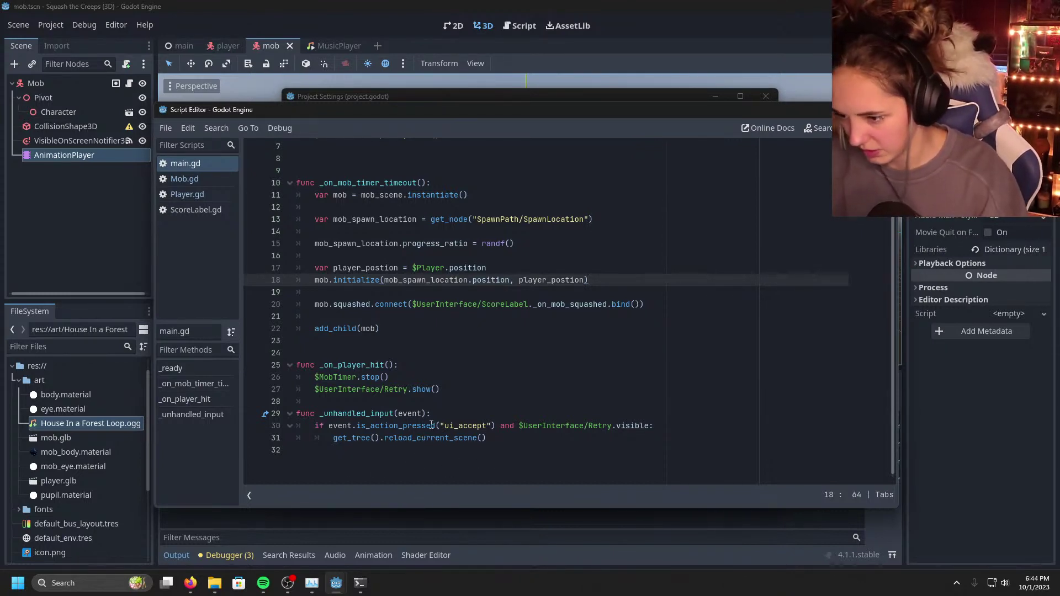
Step: Return to the input map and examine its action list and the fields for filtering and adding actions
key(alt+Tab)
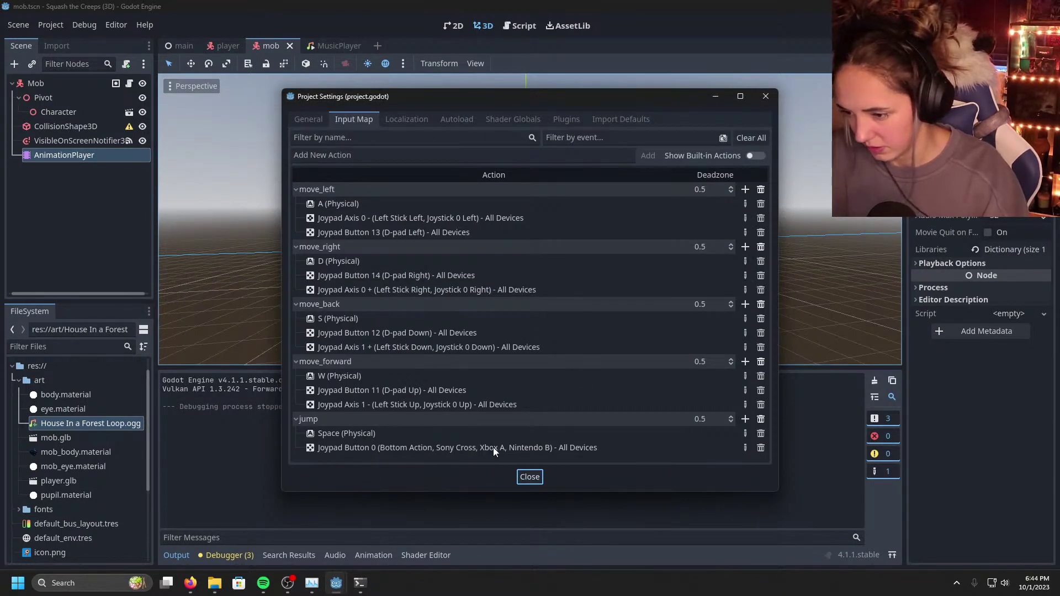
click(425, 156)
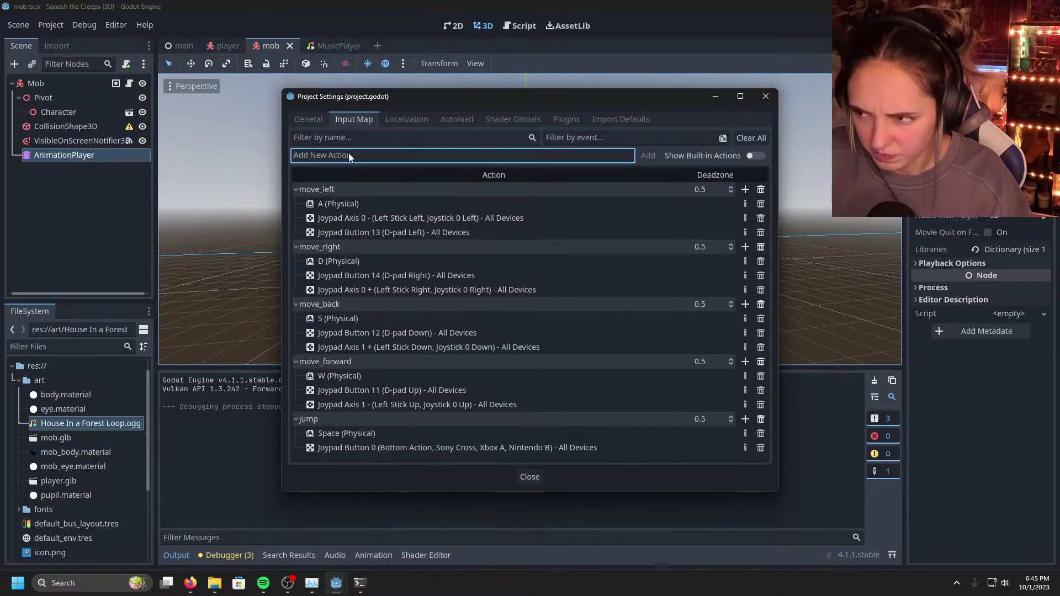
click(355, 137)
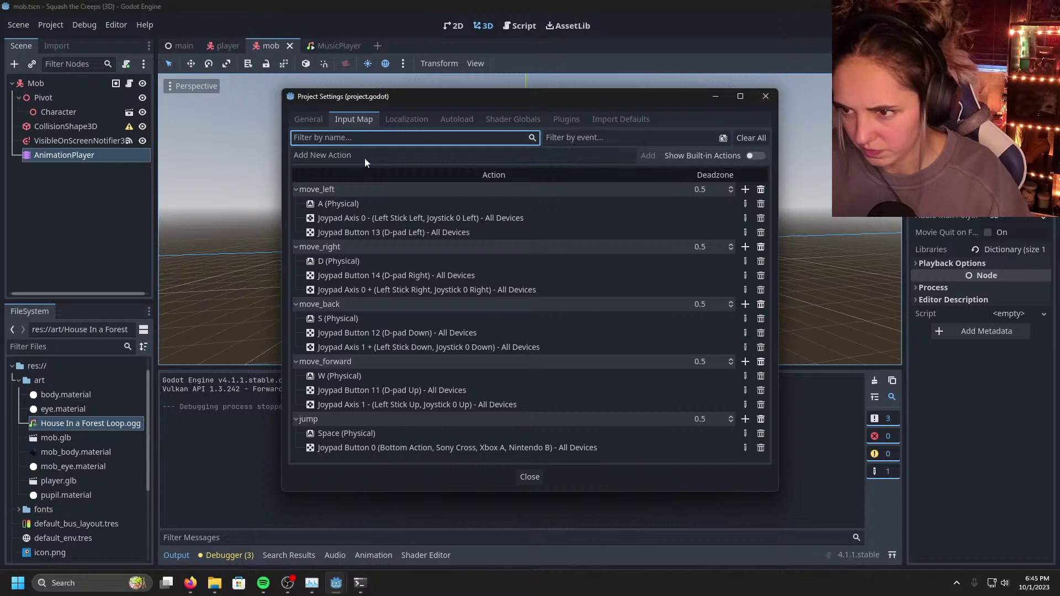
click(365, 157)
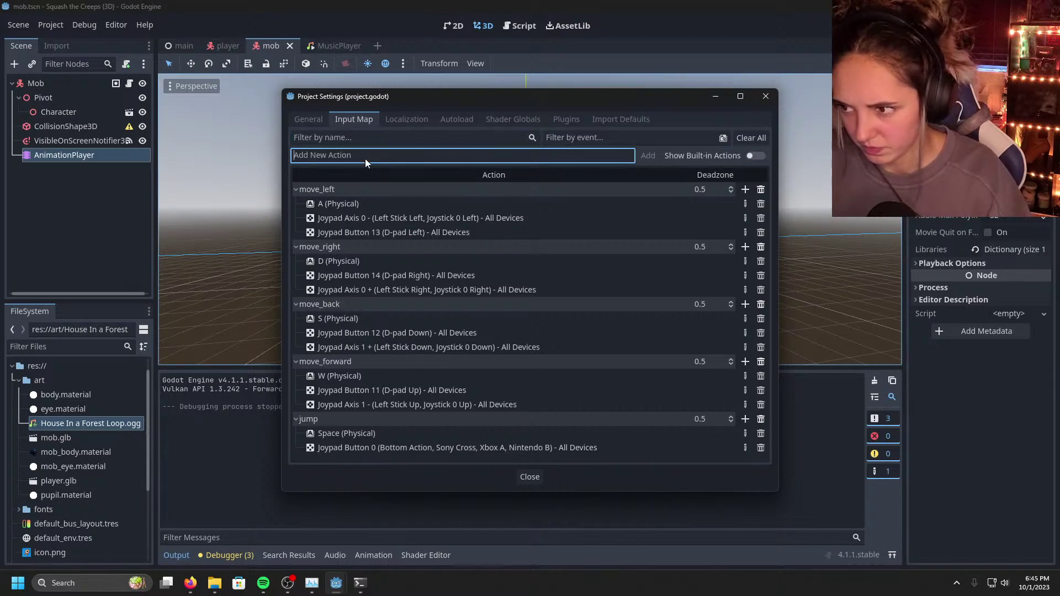
Step: Compare the main.gd code with the input map once more and close the project settings
mouse_move(336, 583)
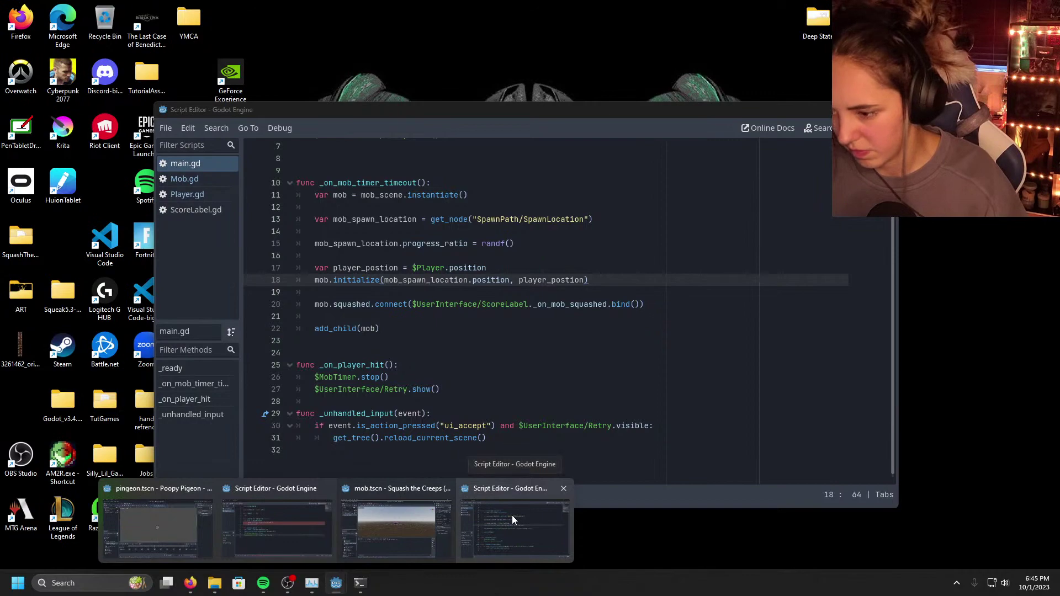
mouse_move(266, 530)
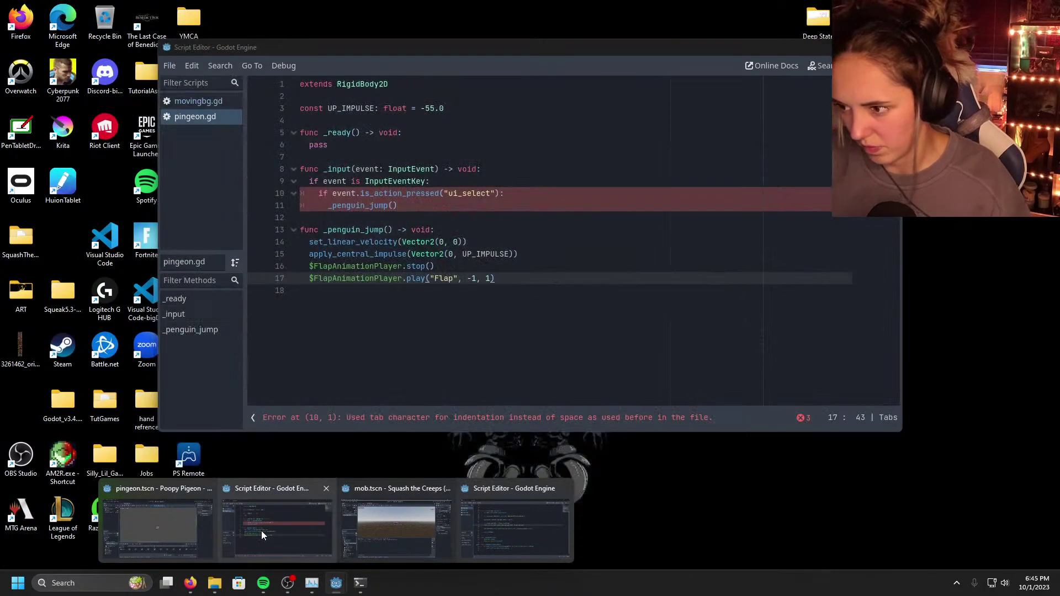
click(530, 521)
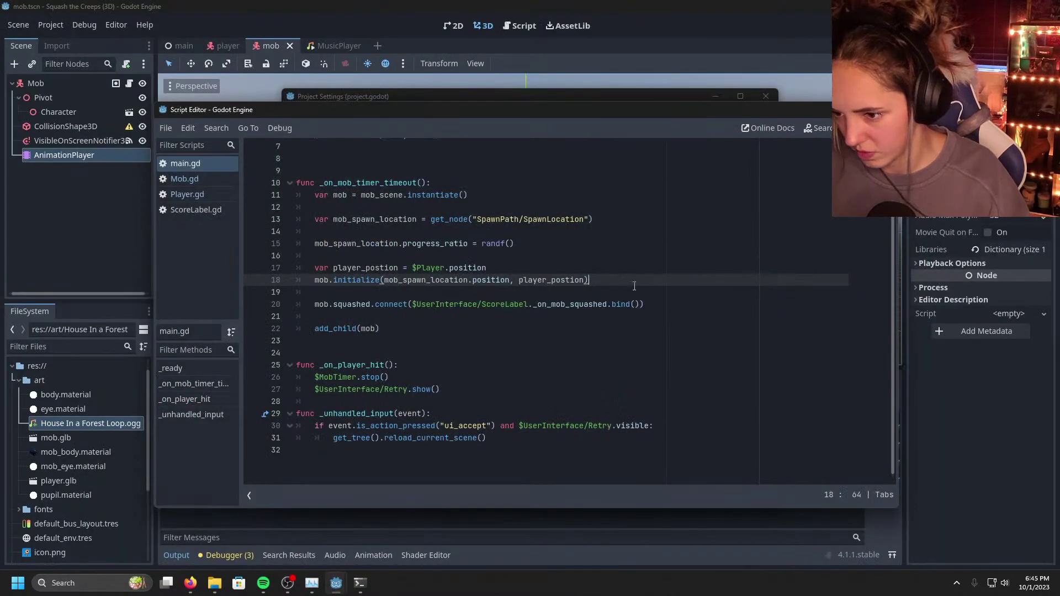
click(626, 341)
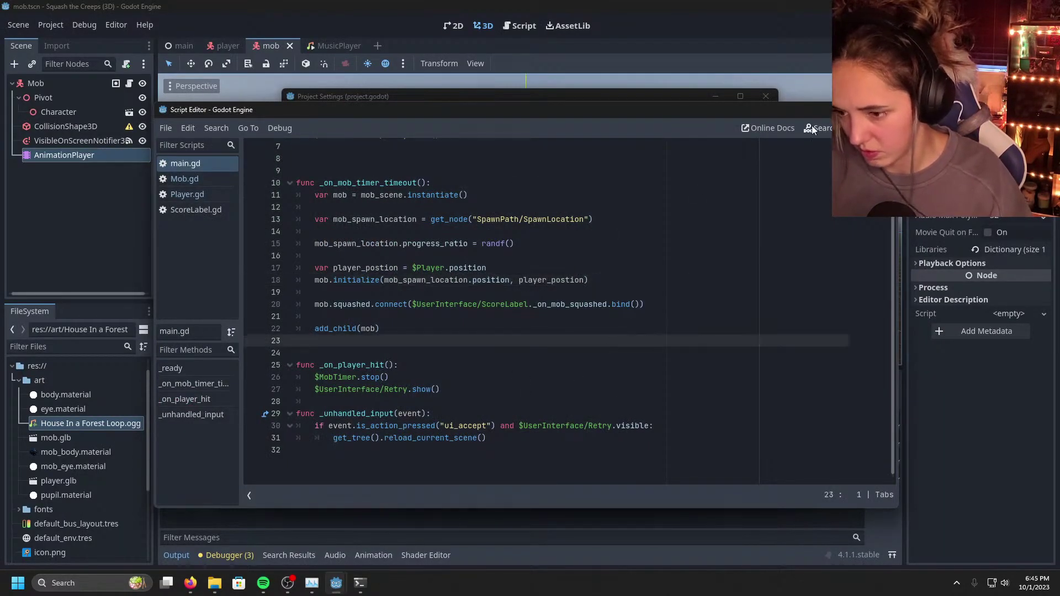
click(528, 96)
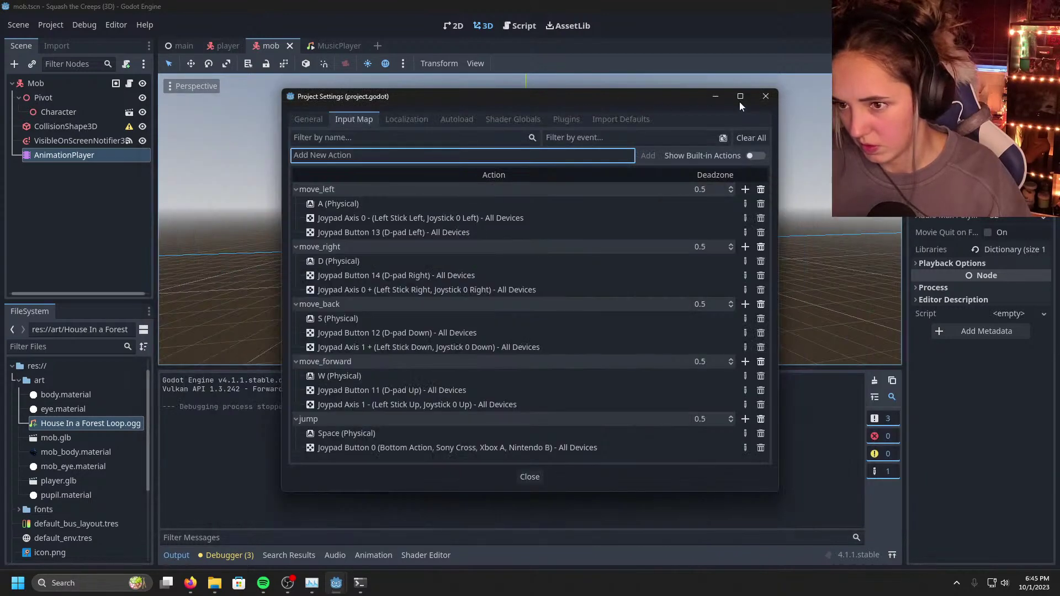
click(394, 156)
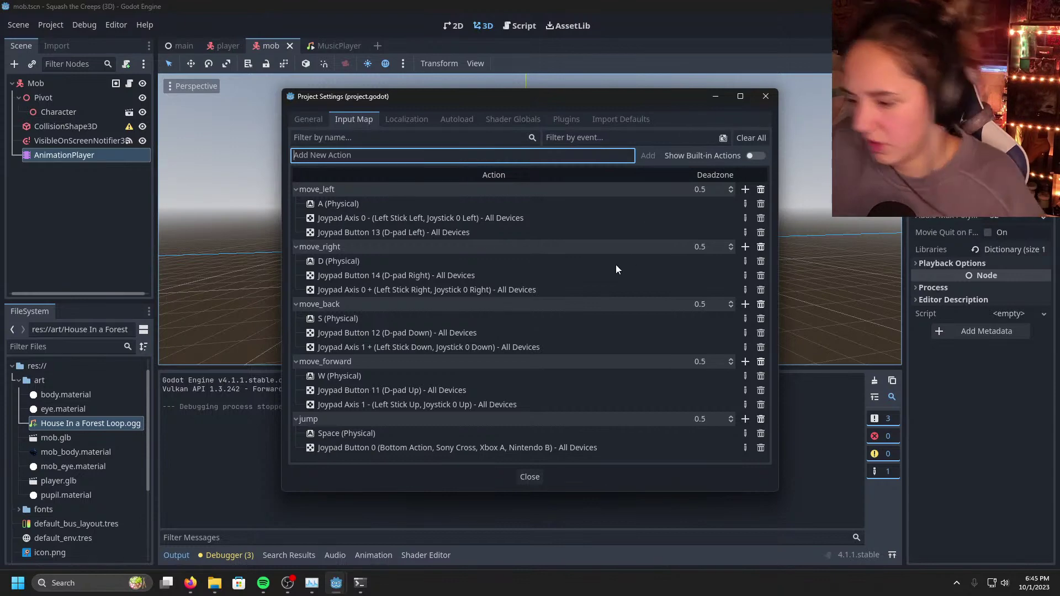
click(529, 477)
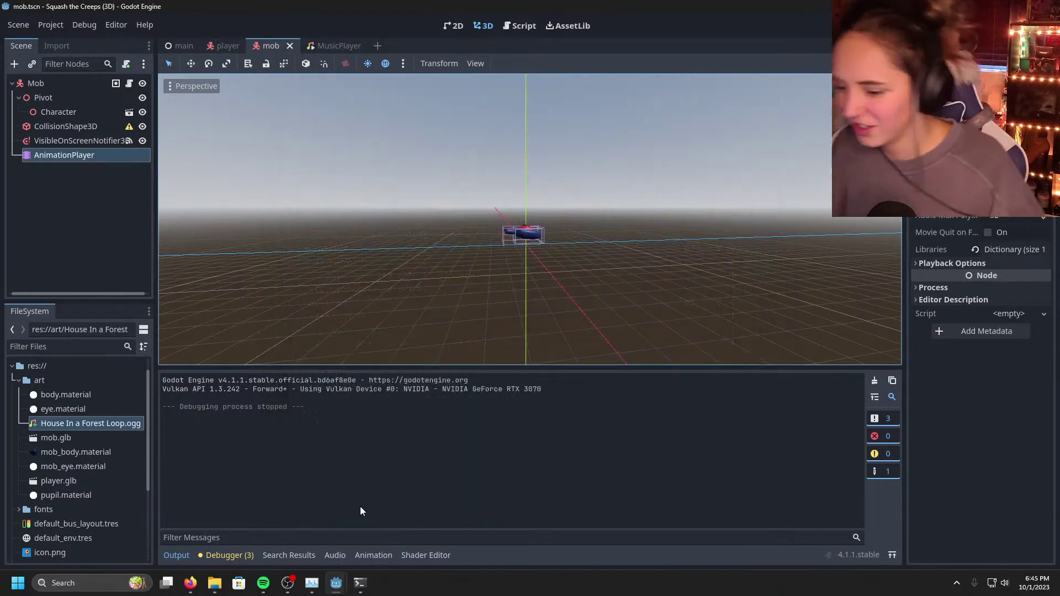
Step: Review the _unhandled_input function in main.gd and return to the Squash the Creeps main editor
mouse_move(336, 583)
click(482, 529)
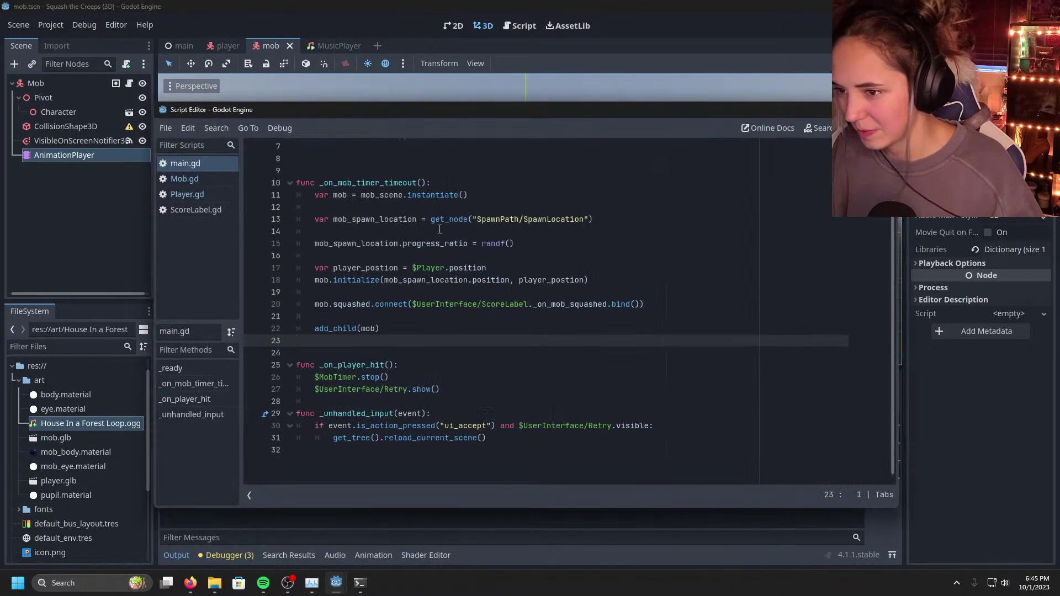
click(240, 87)
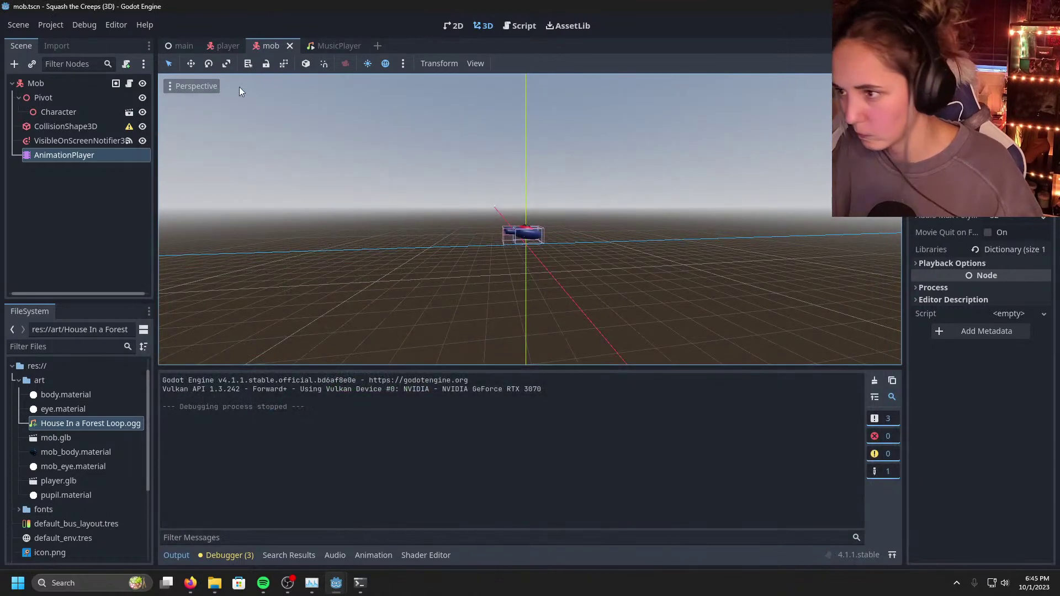
Step: Open the project settings and add a new input map action named retry
click(51, 25)
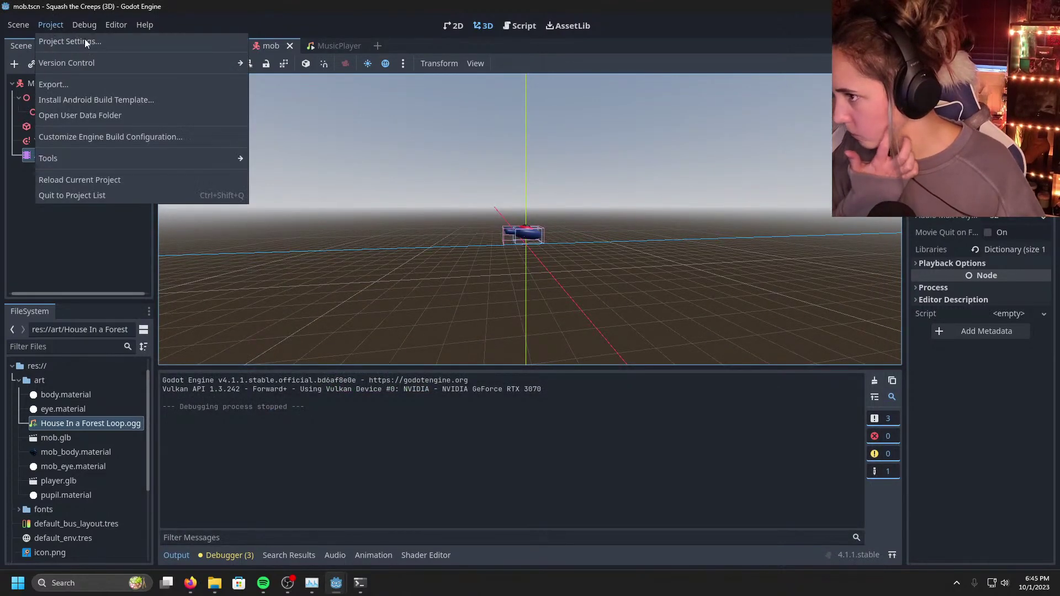
click(84, 39)
click(408, 158)
text(f)
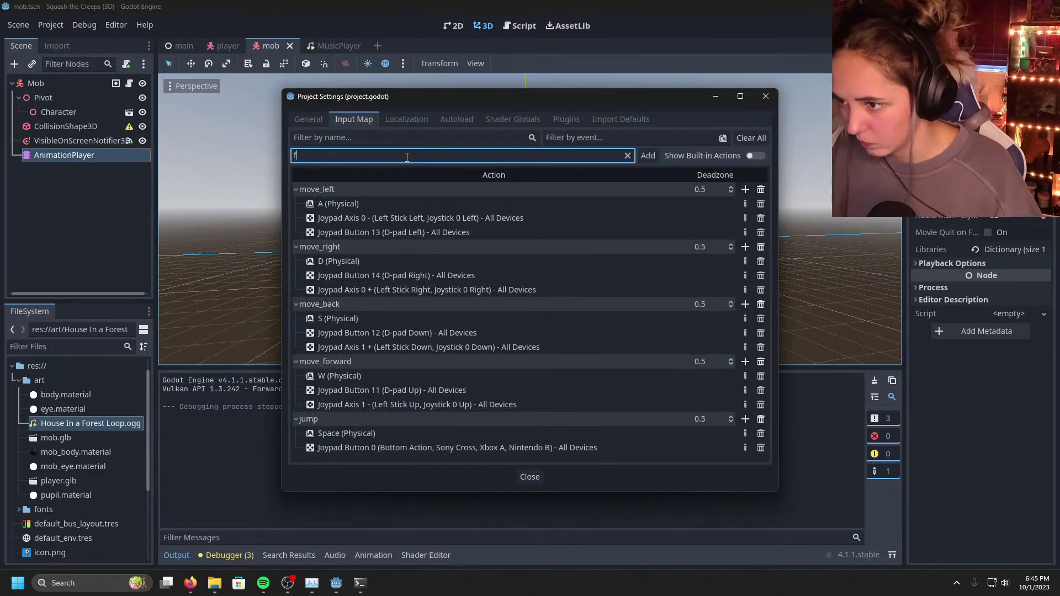
key(BackSpace)
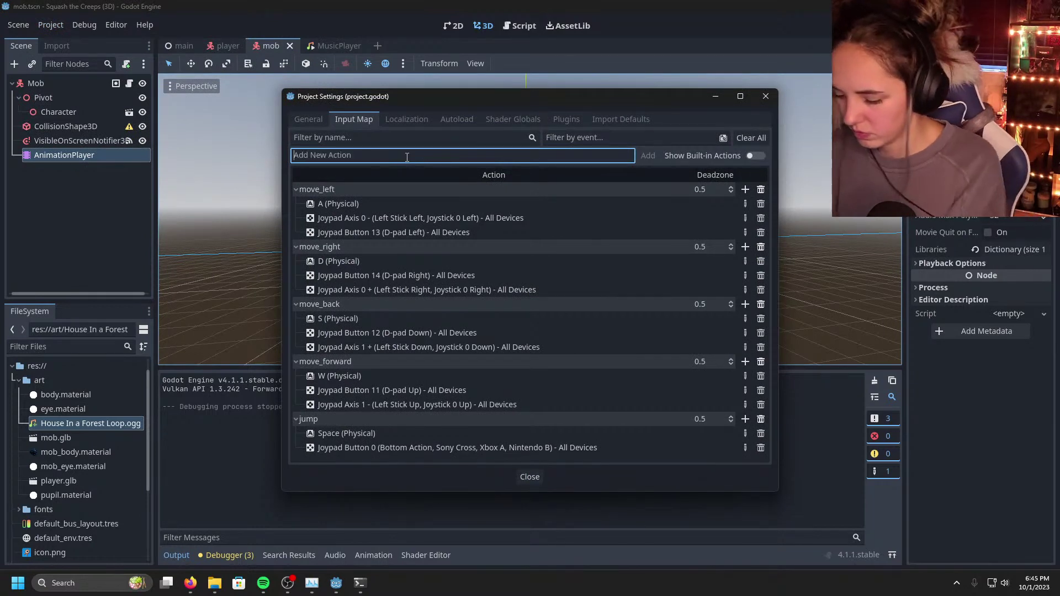
text(ui)
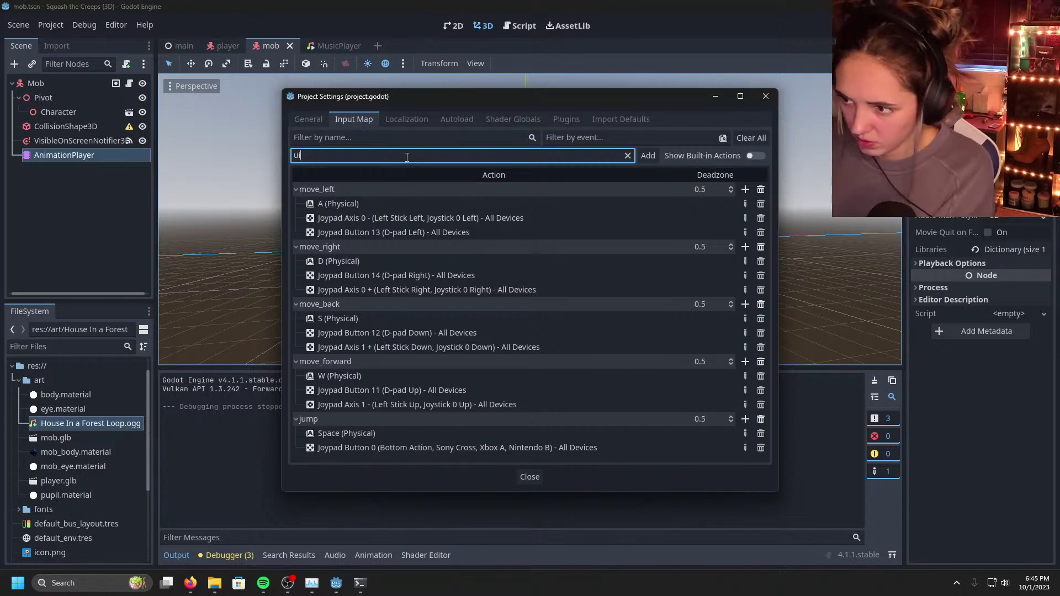
key(BackSpace)
key(BackSpace)
text(r)
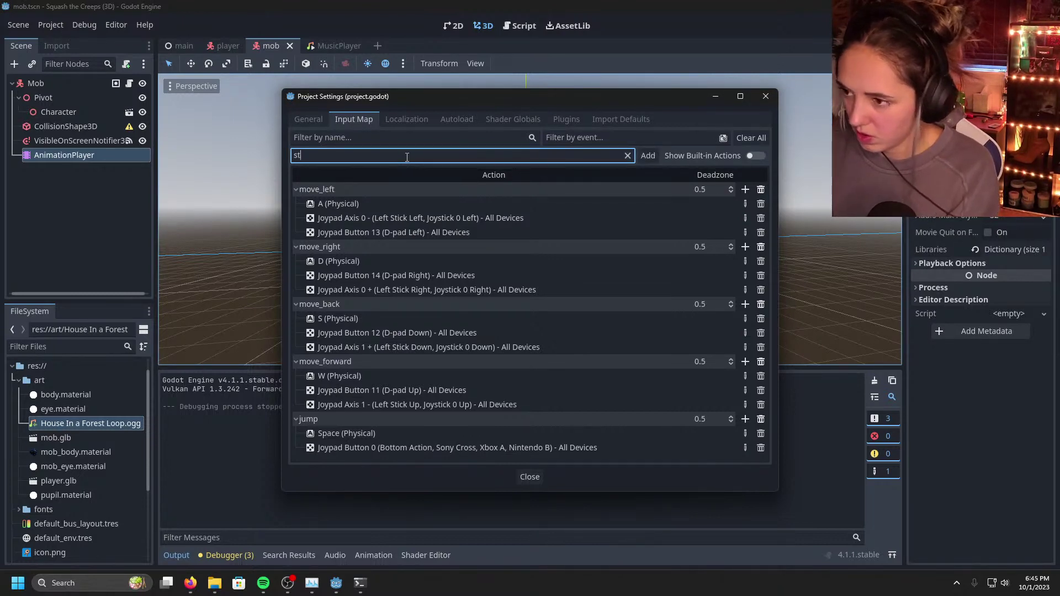
key(BackSpace)
text(retry)
key(Return)
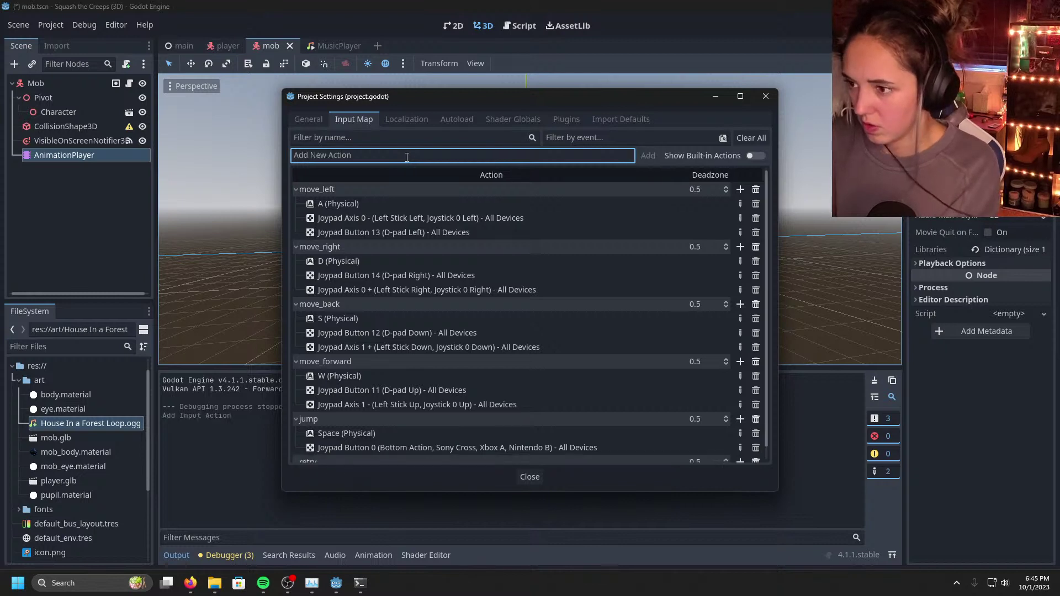
Step: Bind Joypad Button 6 (Start, Xbox Menu, Nintendo +) to the retry action, and delete that action from the input map
scroll(380, 410, down, 1)
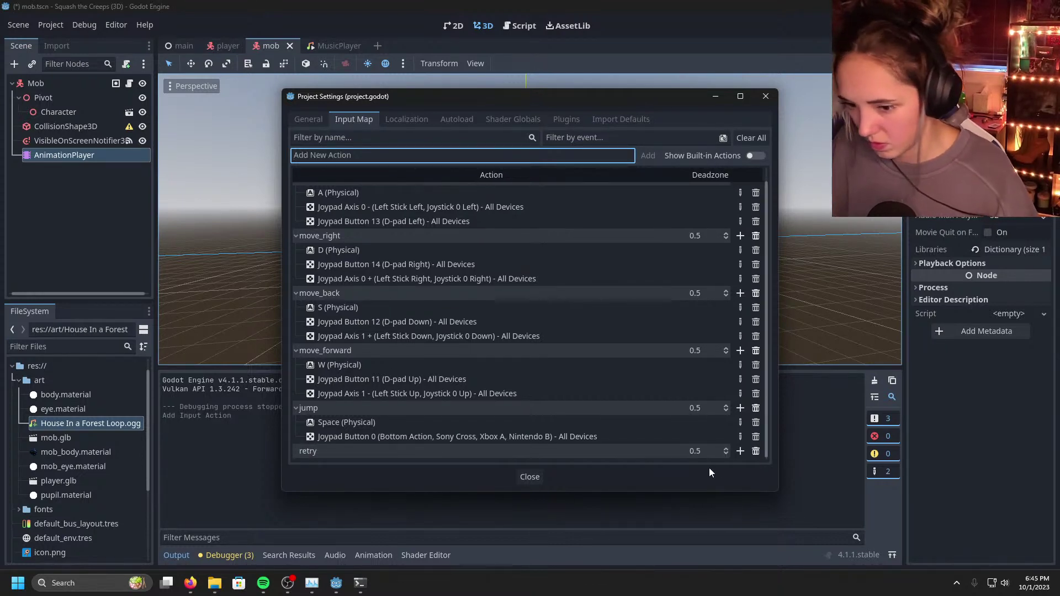
click(740, 451)
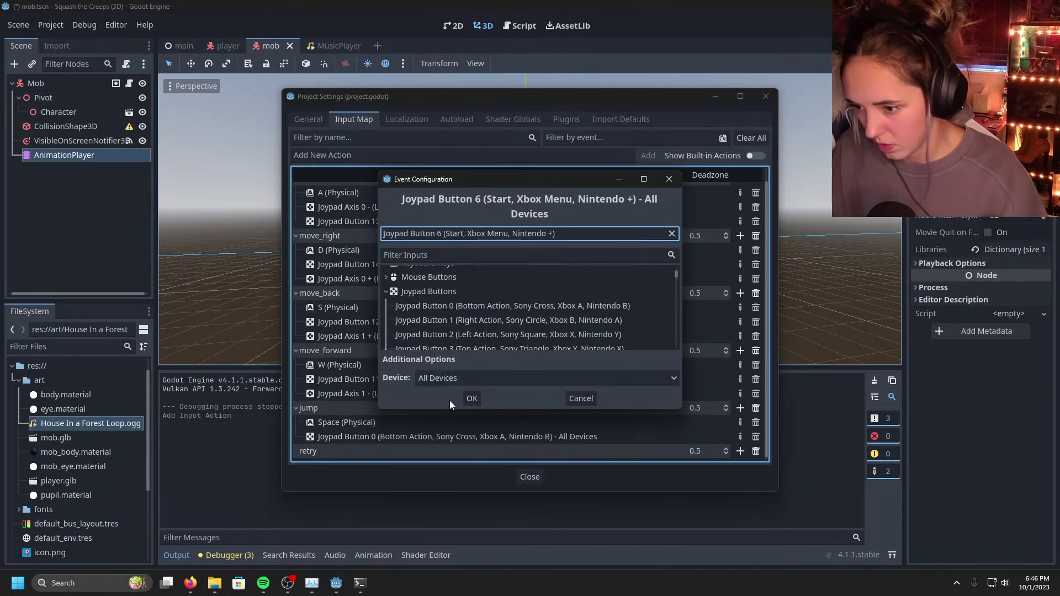
click(468, 399)
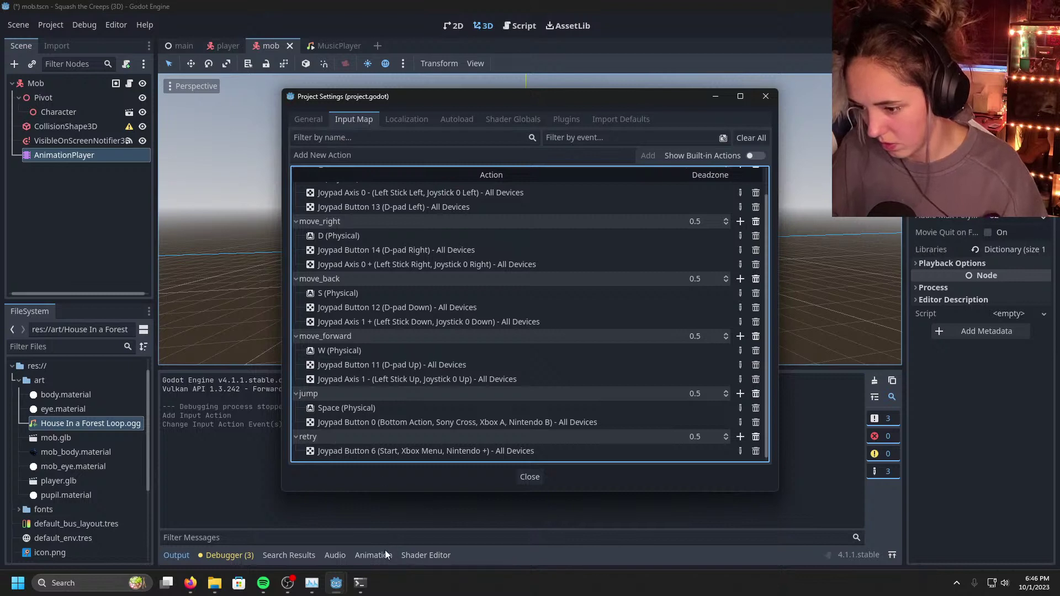
click(755, 437)
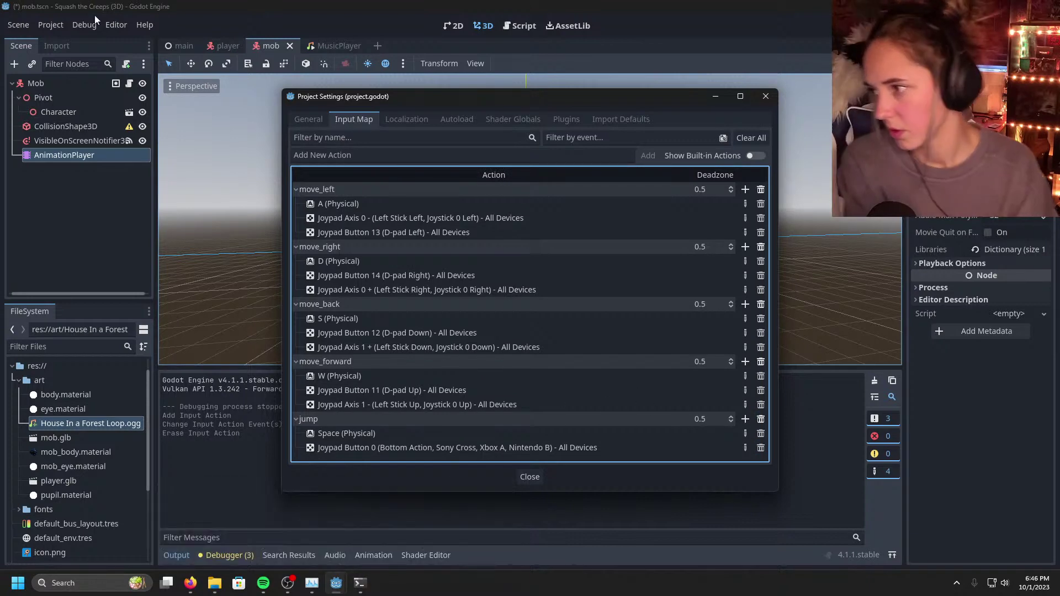
Step: Minimize the project settings, the Squash the Creeps editor and the console to get to the pingeon.gd script
click(151, 62)
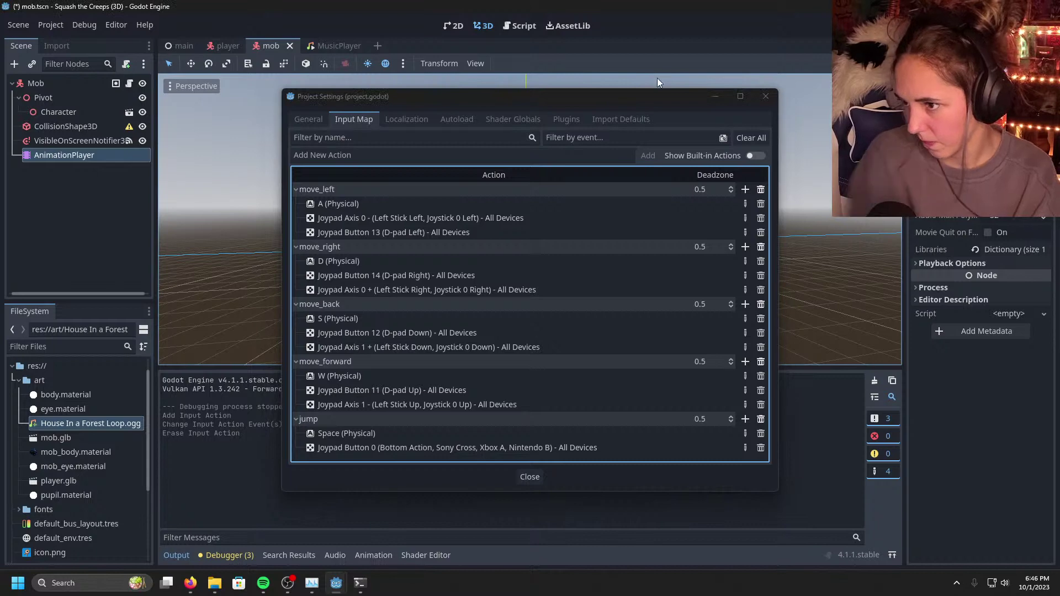
click(713, 96)
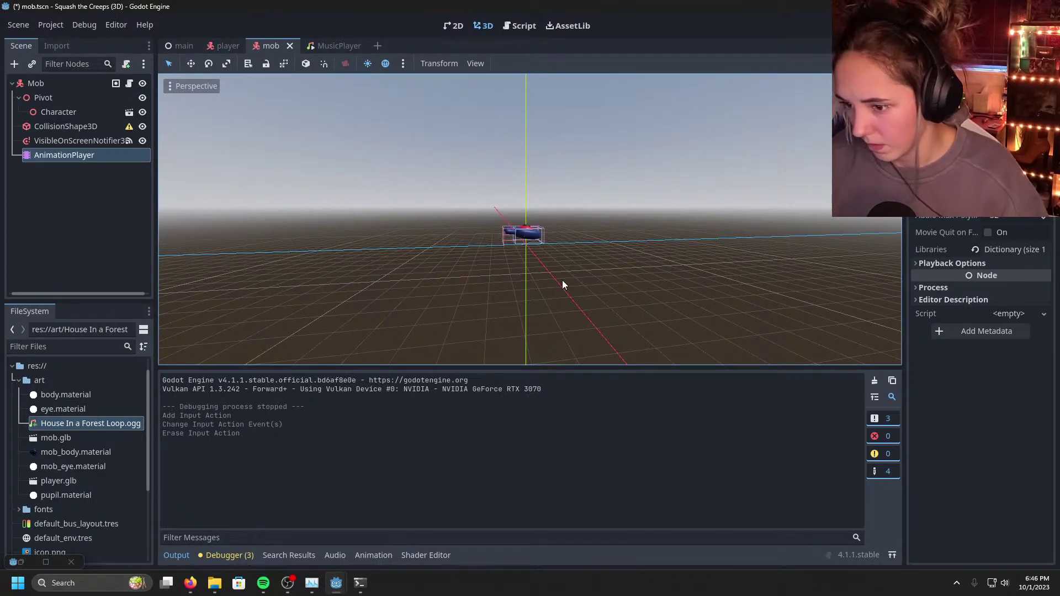
mouse_move(360, 582)
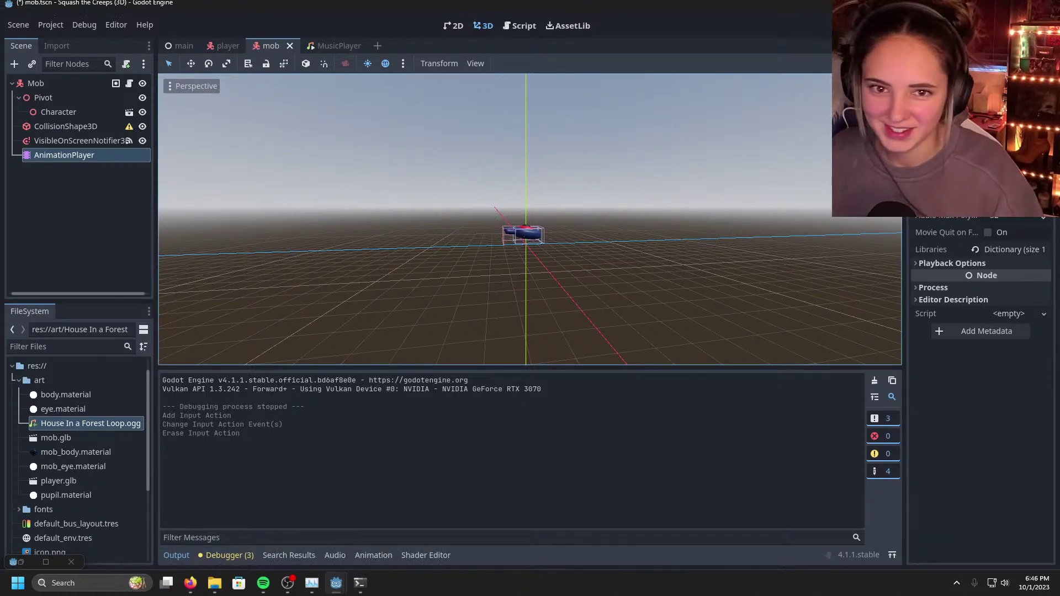
key(super+Down)
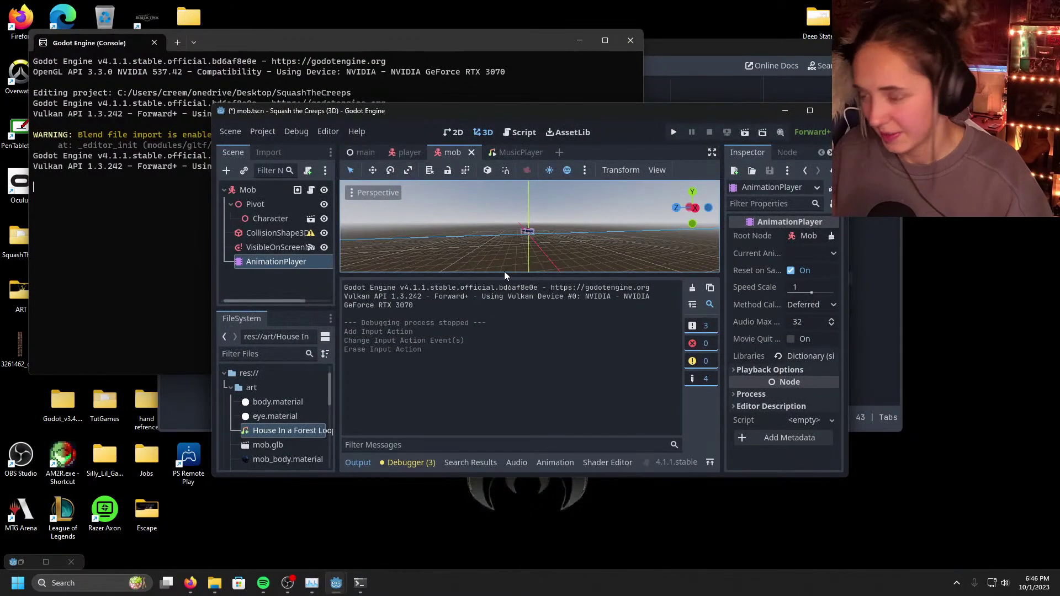
click(776, 112)
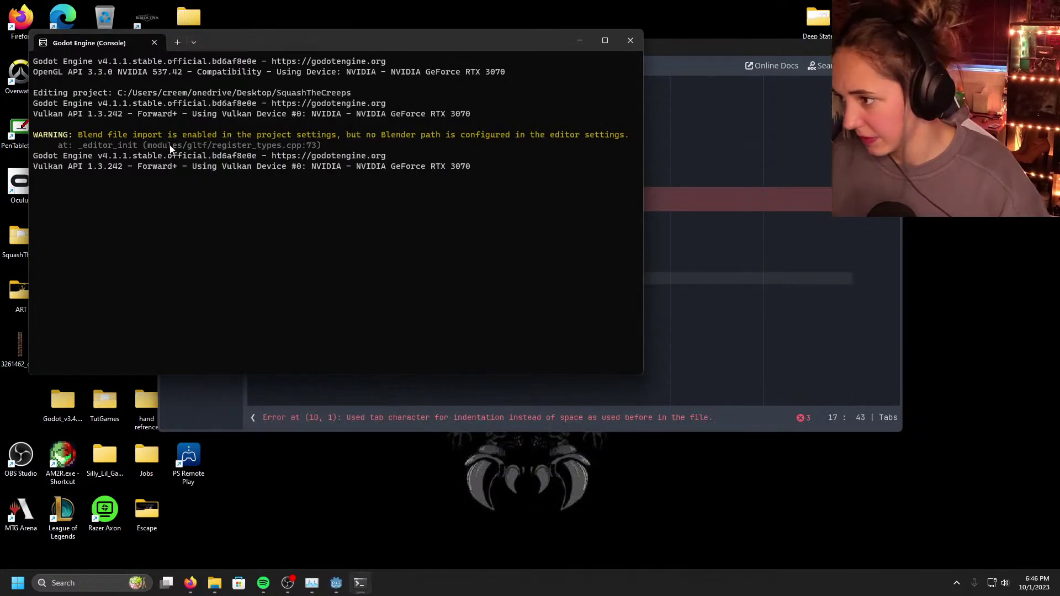
click(578, 36)
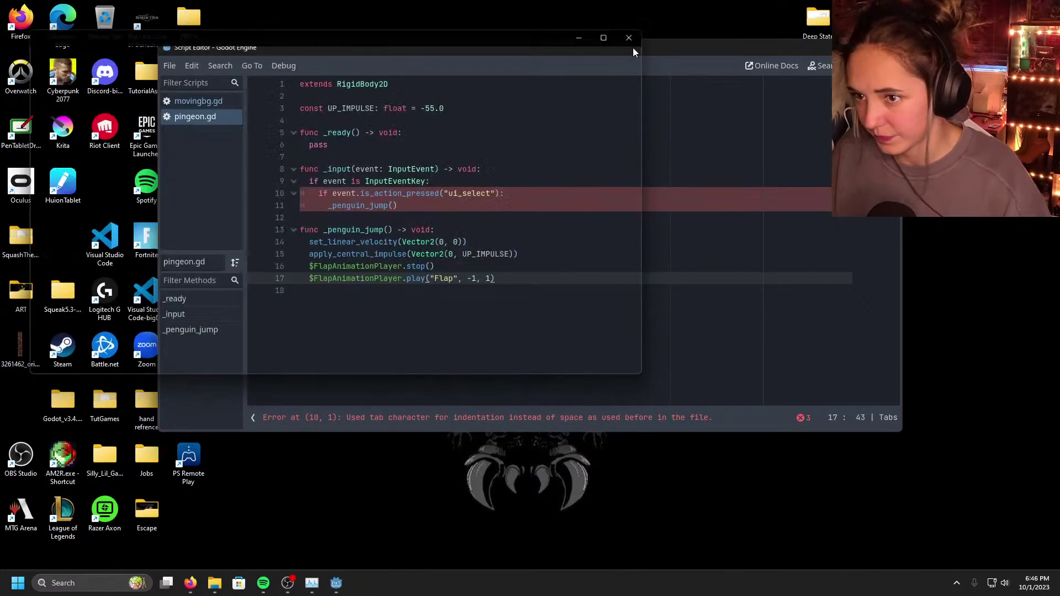
Step: Close the remaining Godot windows and the Downloads folder
key(alt+Tab)
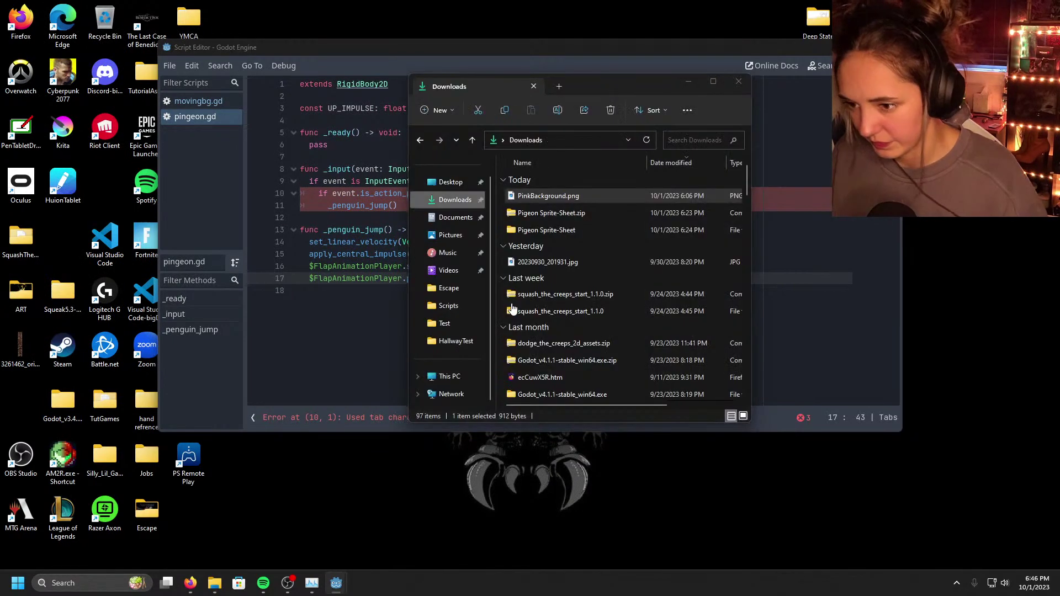
key(alt+Tab)
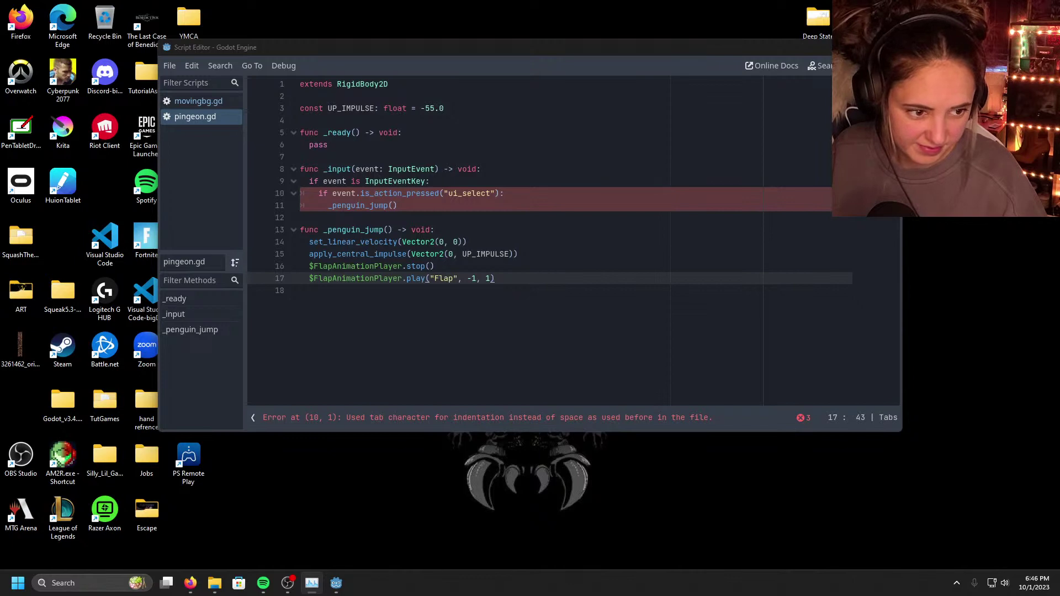
key(alt+Tab)
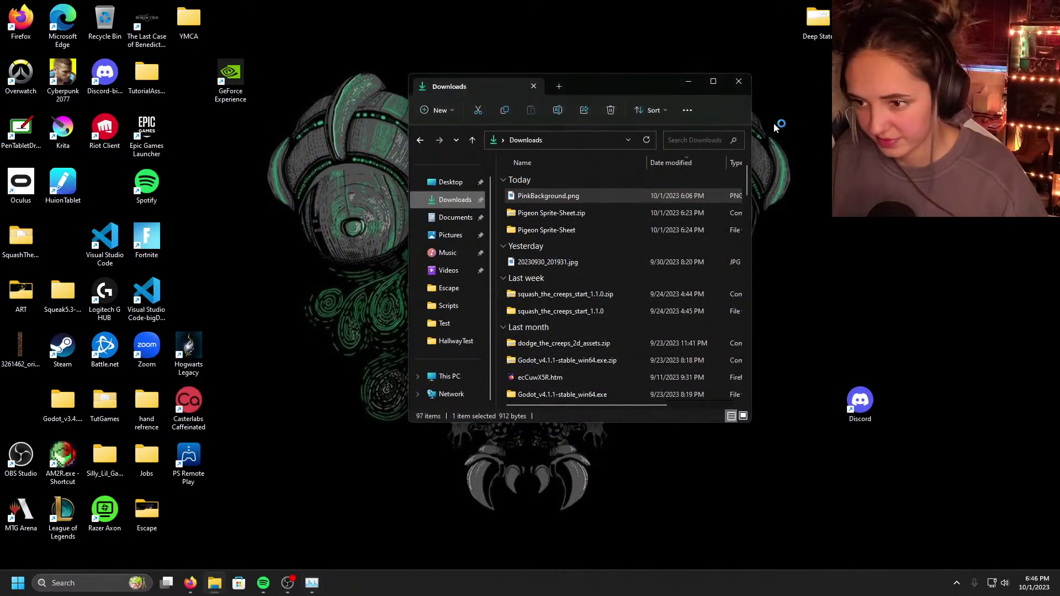
click(739, 82)
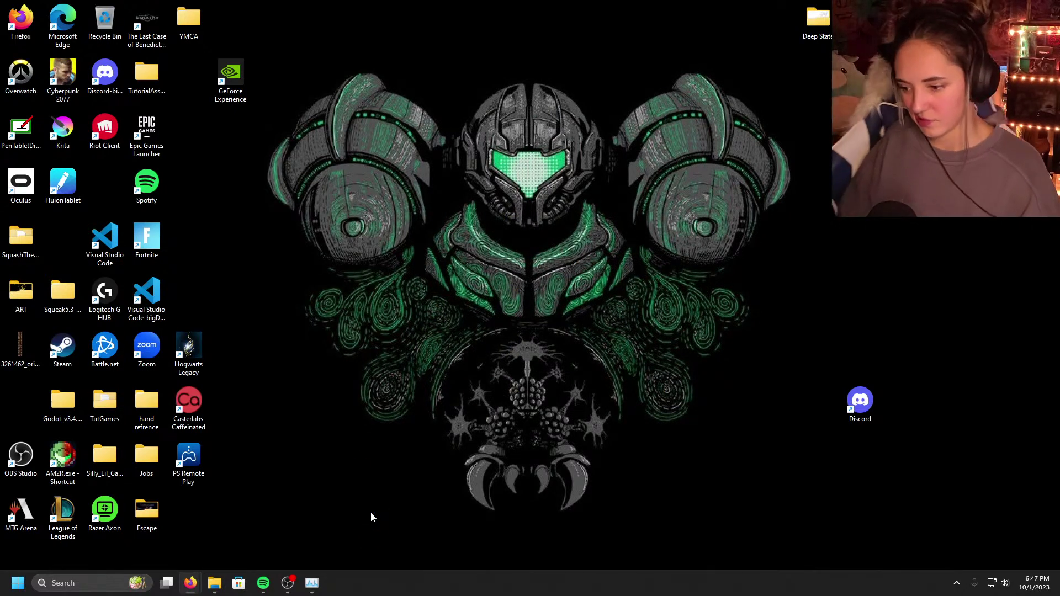
Step: Find Godot v4.1.1 on the computer, launch it, and open the Squash the Creeps project
click(115, 577)
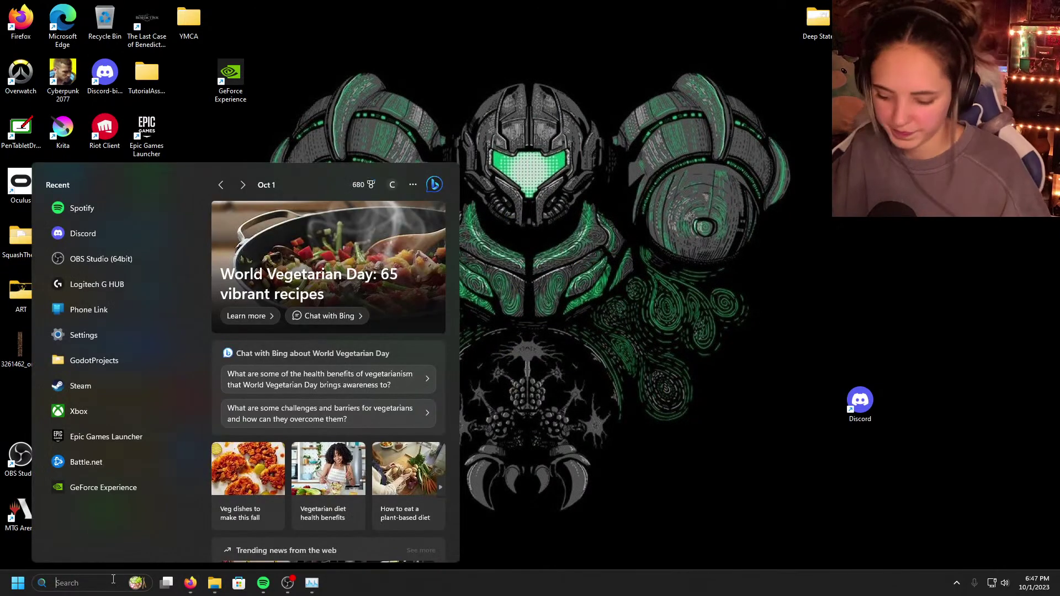
text(god)
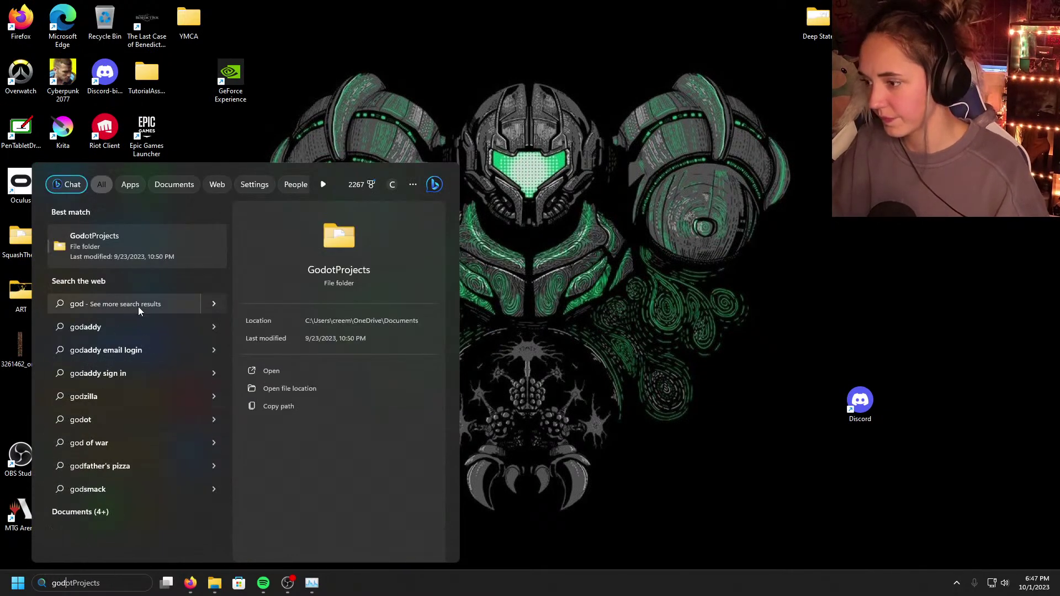
text(ot)
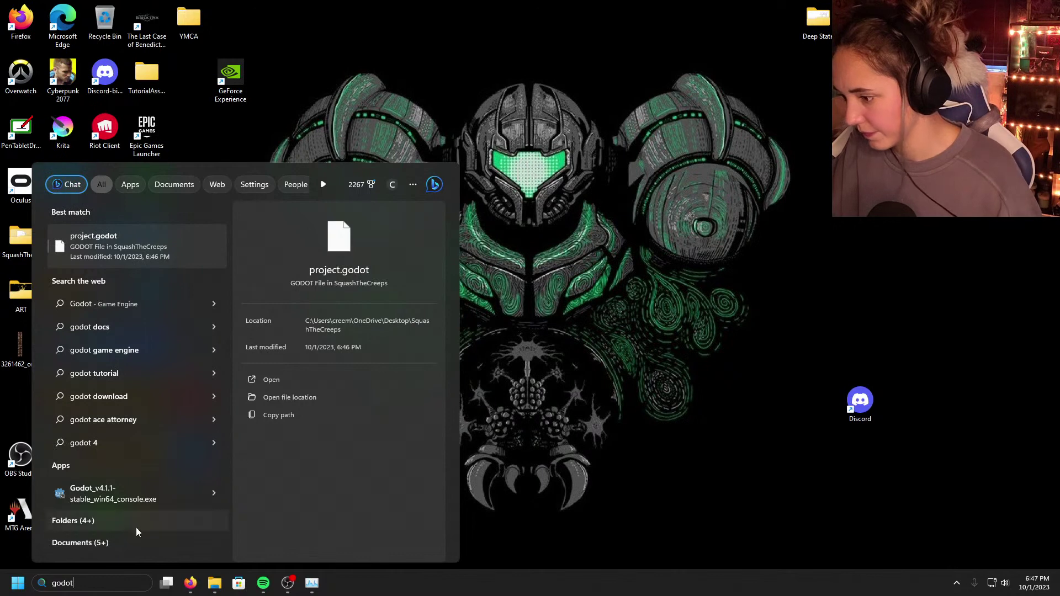
click(141, 497)
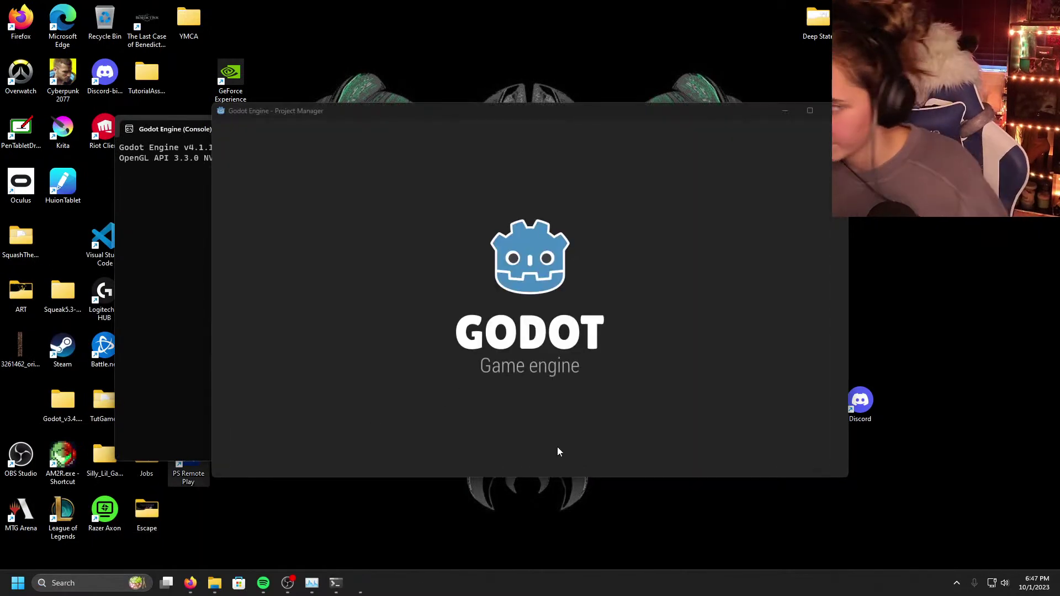
double_click(325, 173)
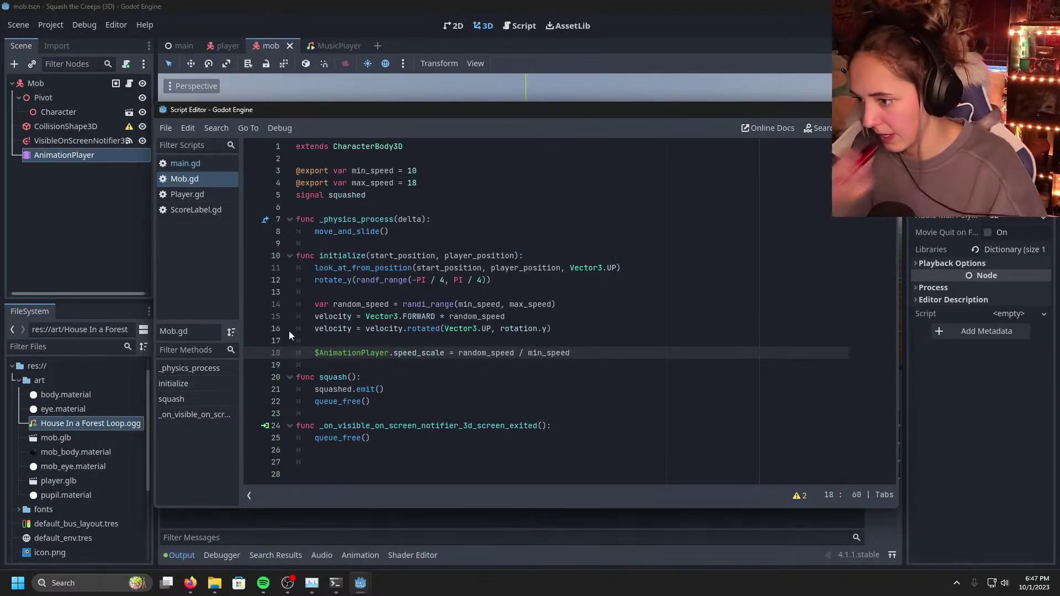
Step: Copy the ui_accept action name from _unhandled_input in main.gd and leave the script editor
click(185, 163)
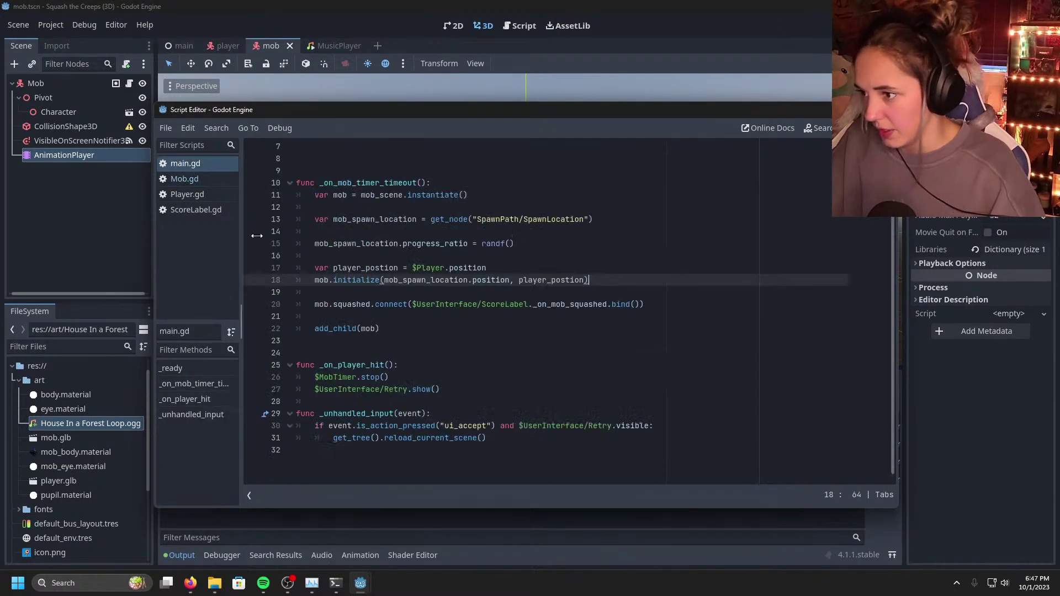
click(488, 426)
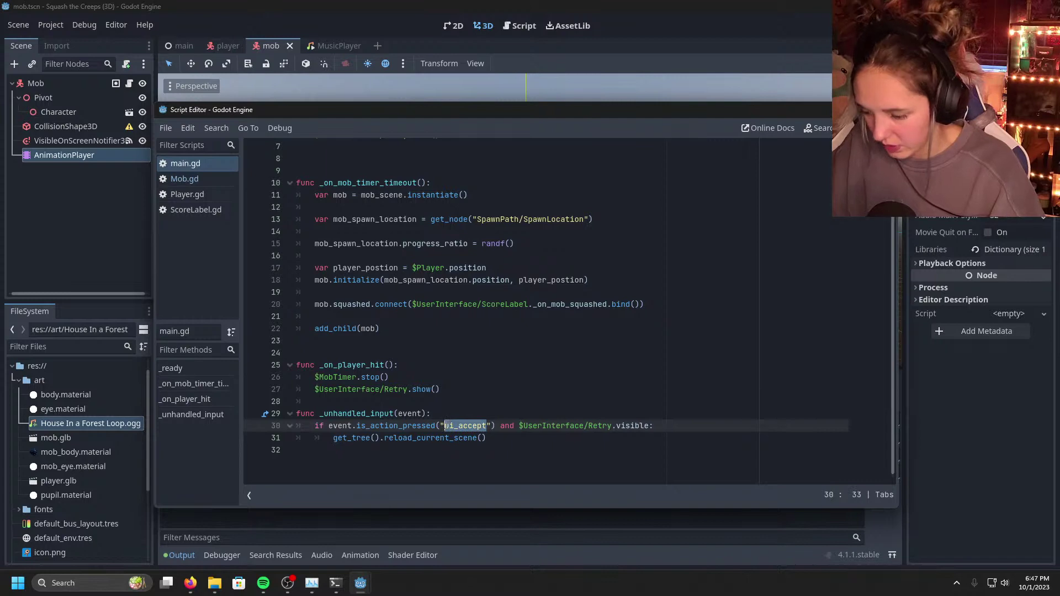
click(836, 110)
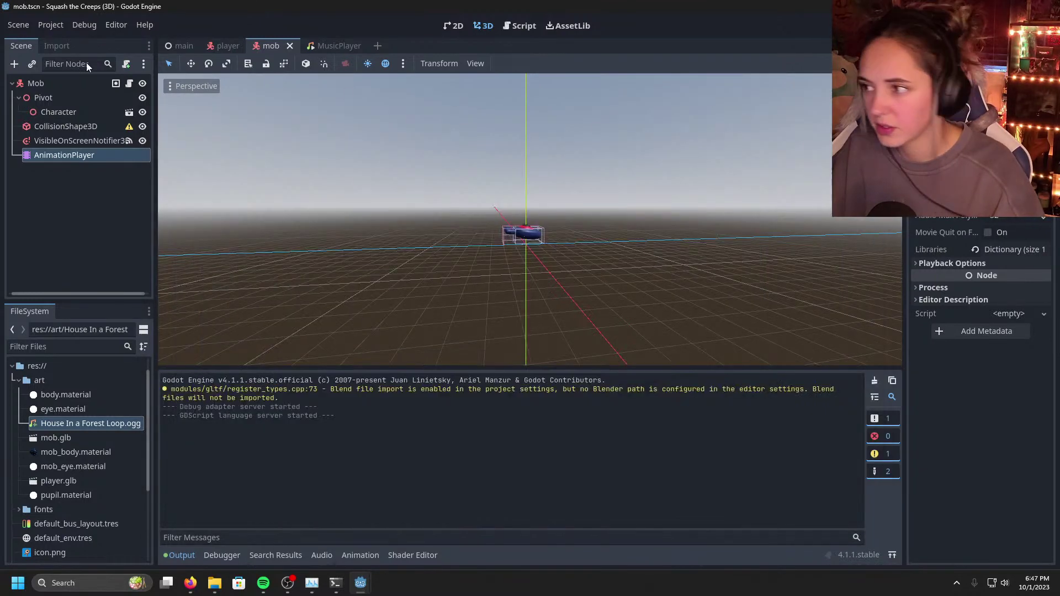
Step: Try to add ui_accept as a new action in the project's input map, and enable the display of built-in actions
click(58, 28)
click(61, 40)
click(352, 121)
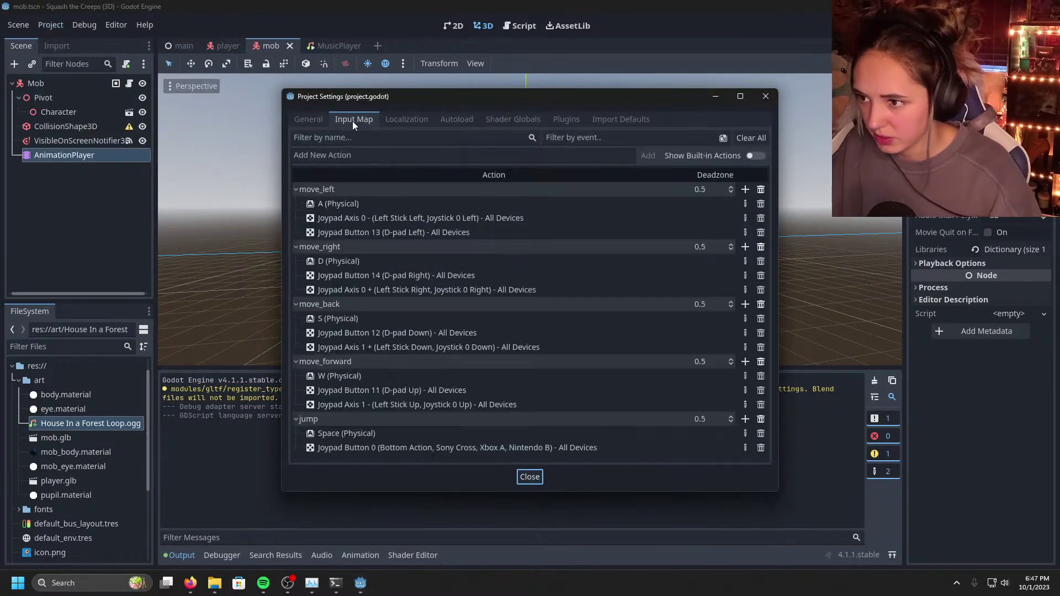
click(371, 155)
text(ui_accept)
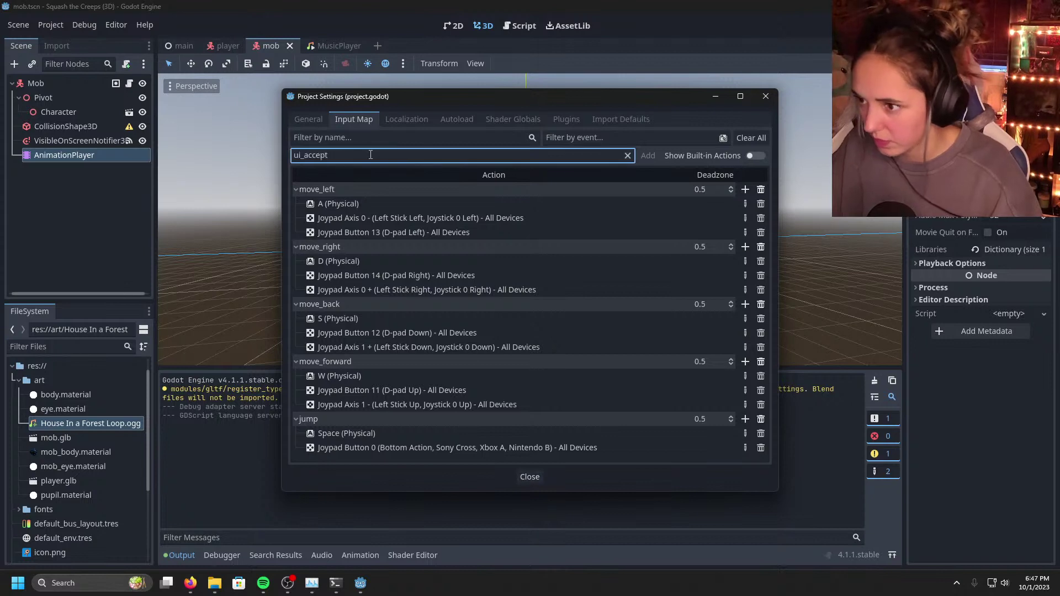
key(Return)
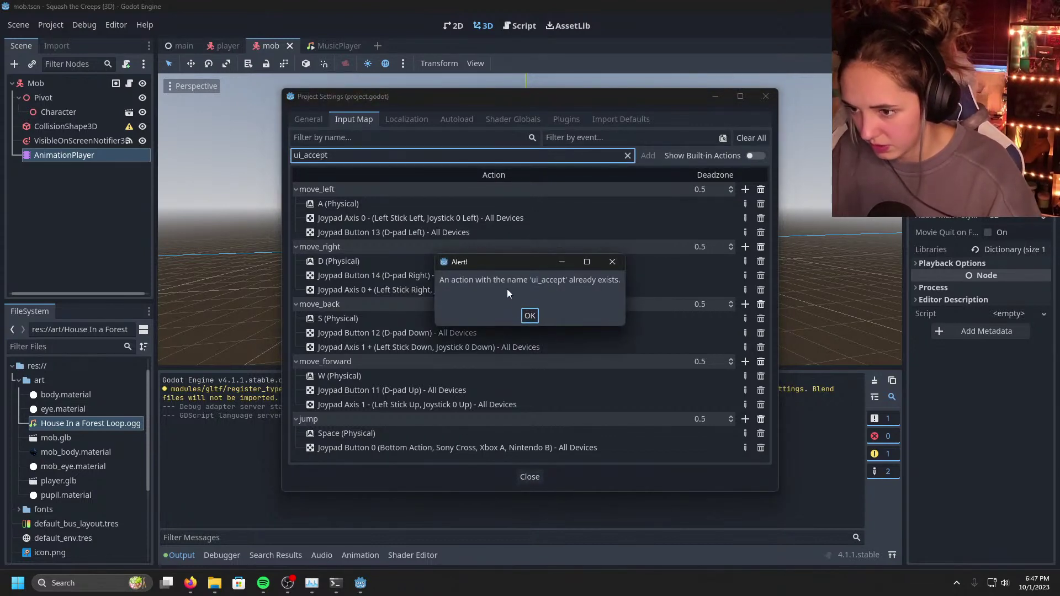
click(611, 262)
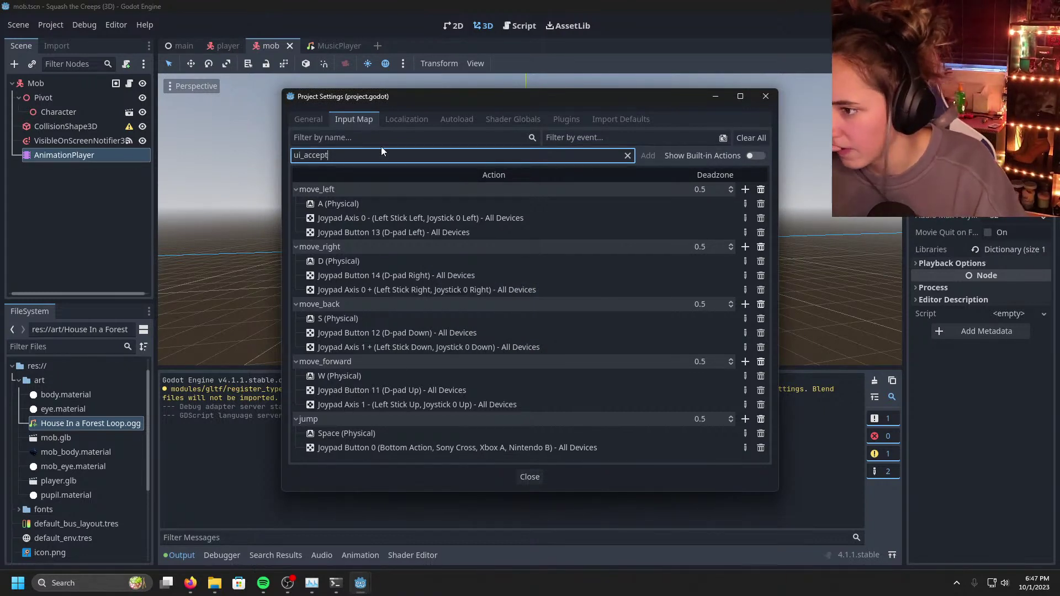
click(752, 157)
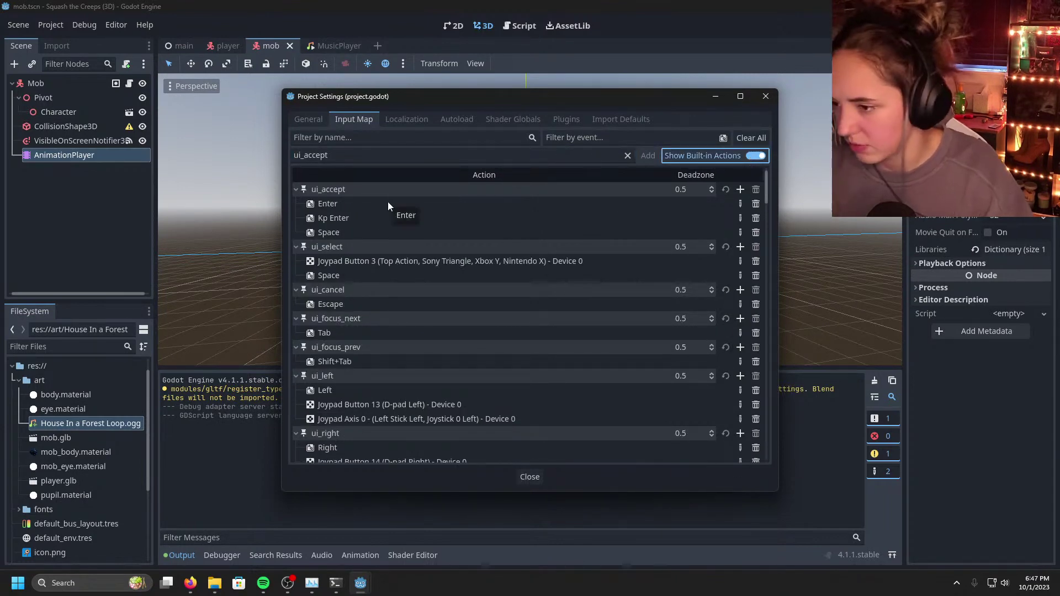
Step: Add Joypad Button 6 (Start, Xbox Menu, Nintendo +) for all devices to the ui_accept action and close the project settings
click(740, 191)
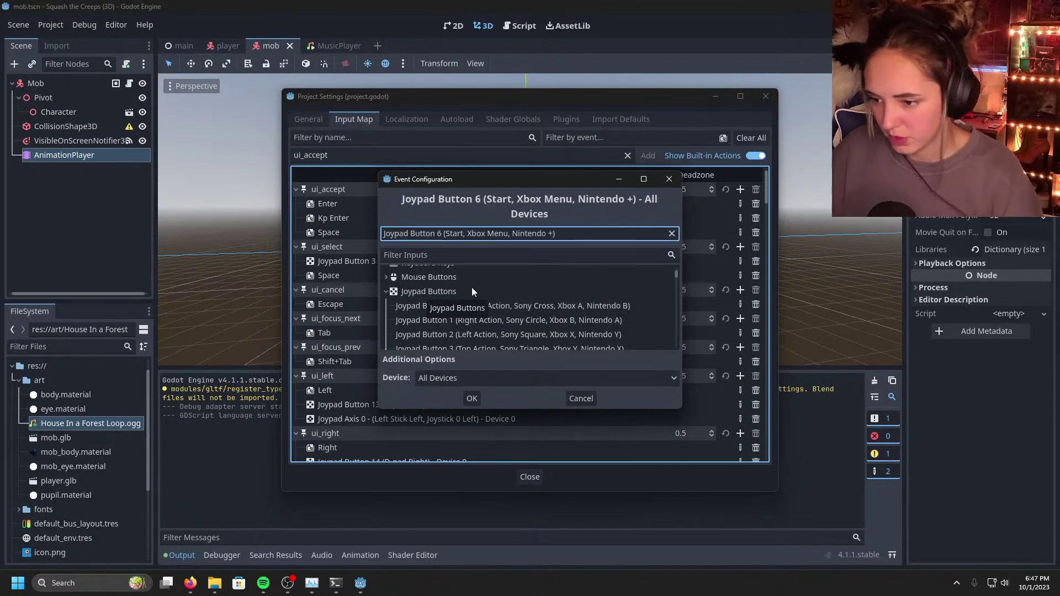
click(472, 398)
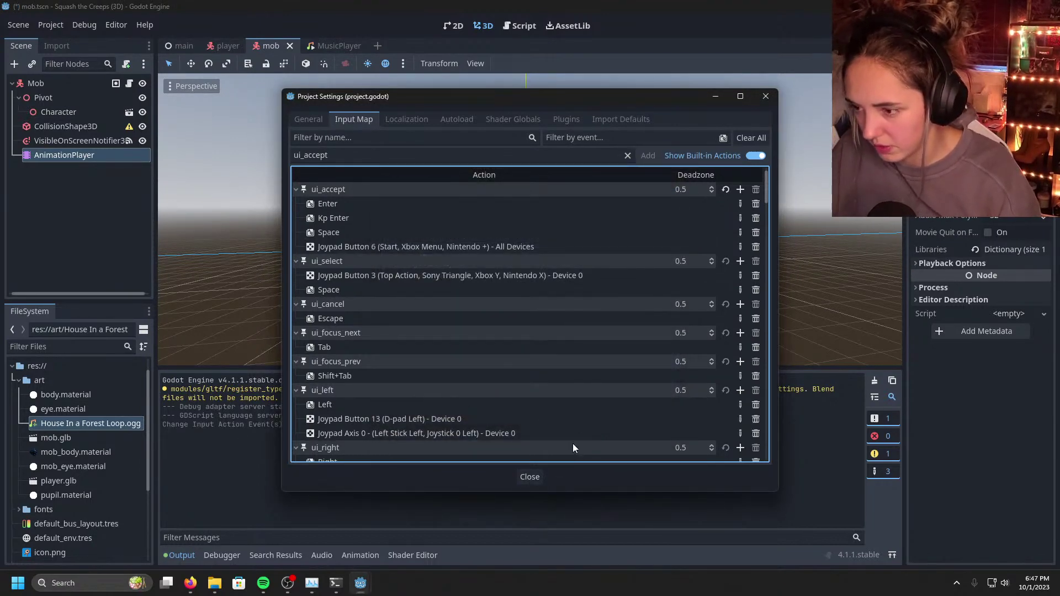
click(530, 476)
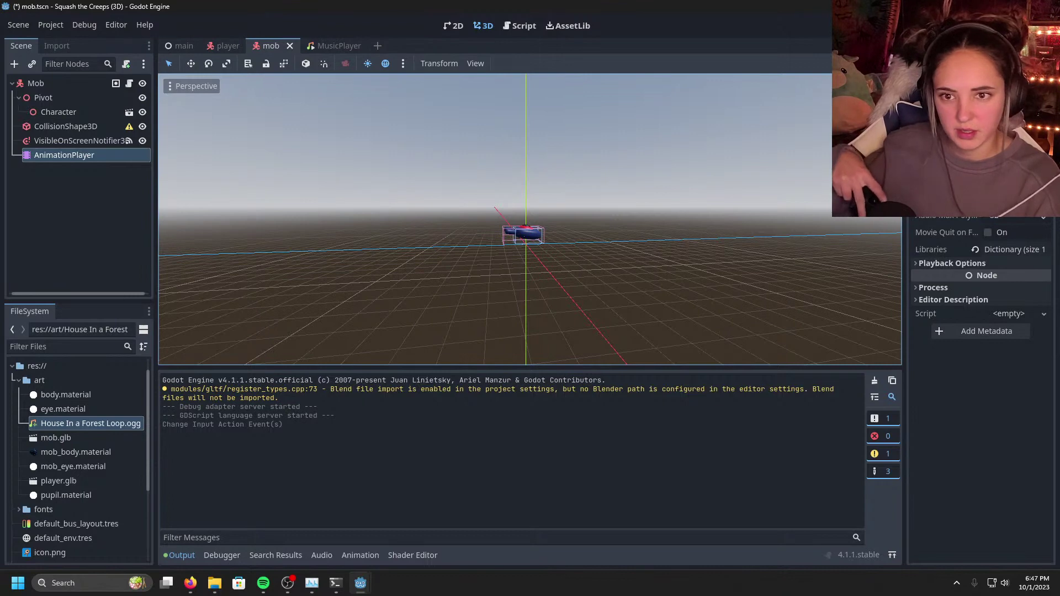
Step: Run Squash the Creeps, play several rounds to test retrying after game over, and close the game window
click(884, 25)
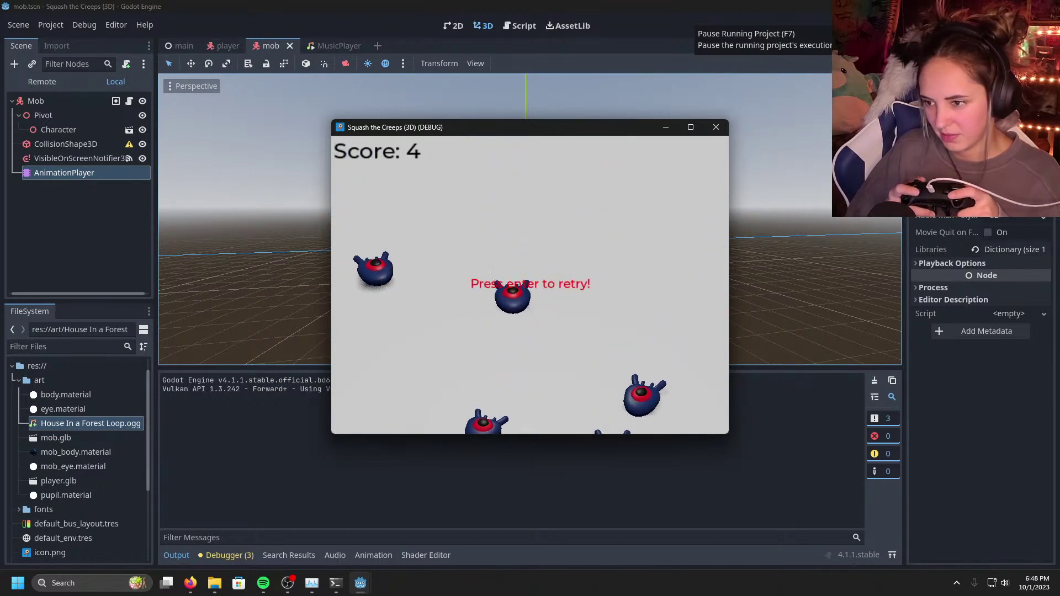
key(Return)
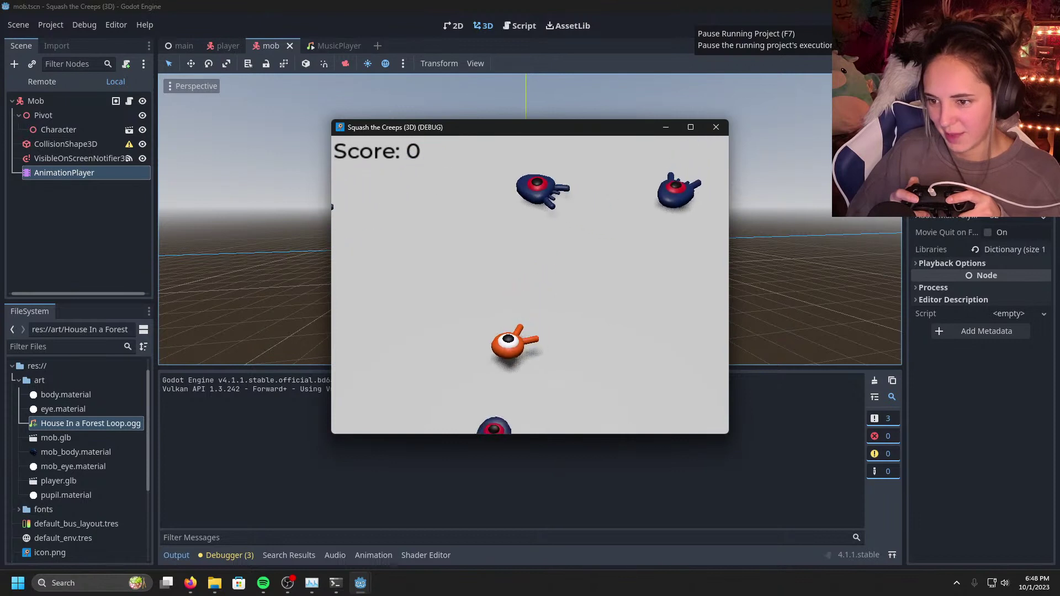
key(Return)
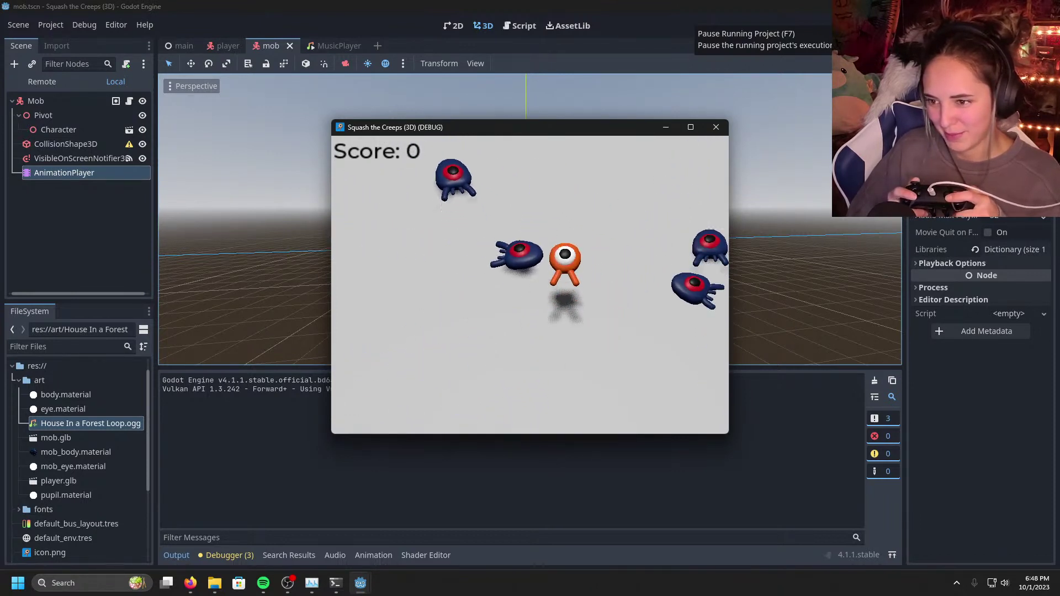
key(Return)
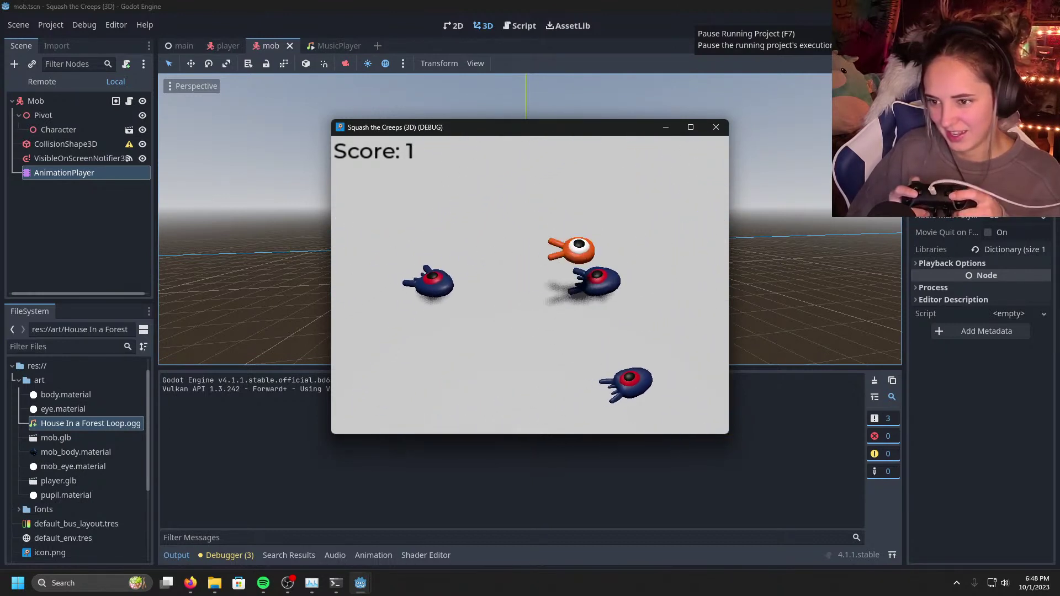
key(Return)
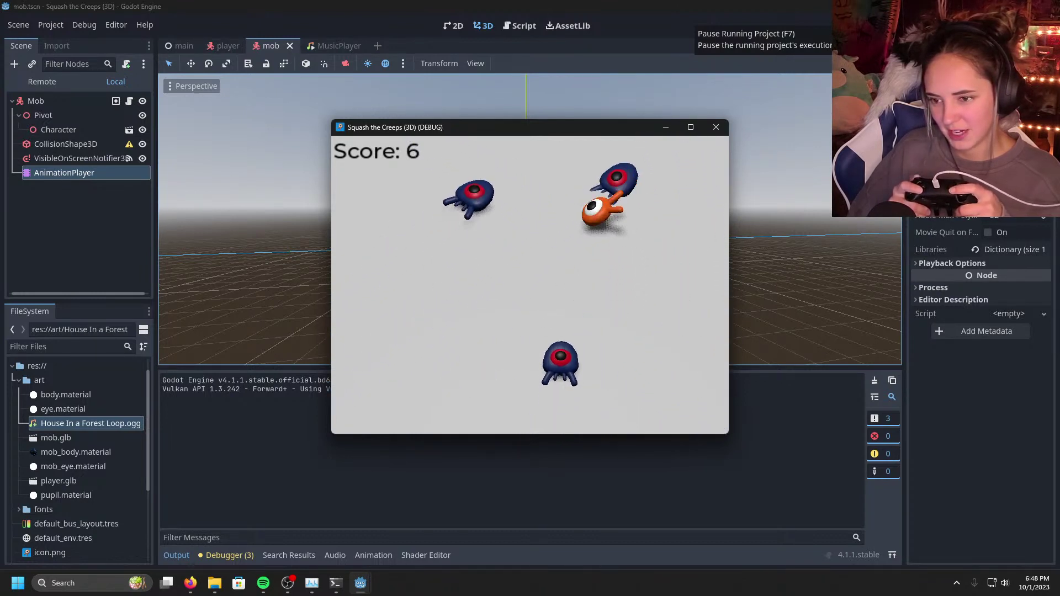
key(Return)
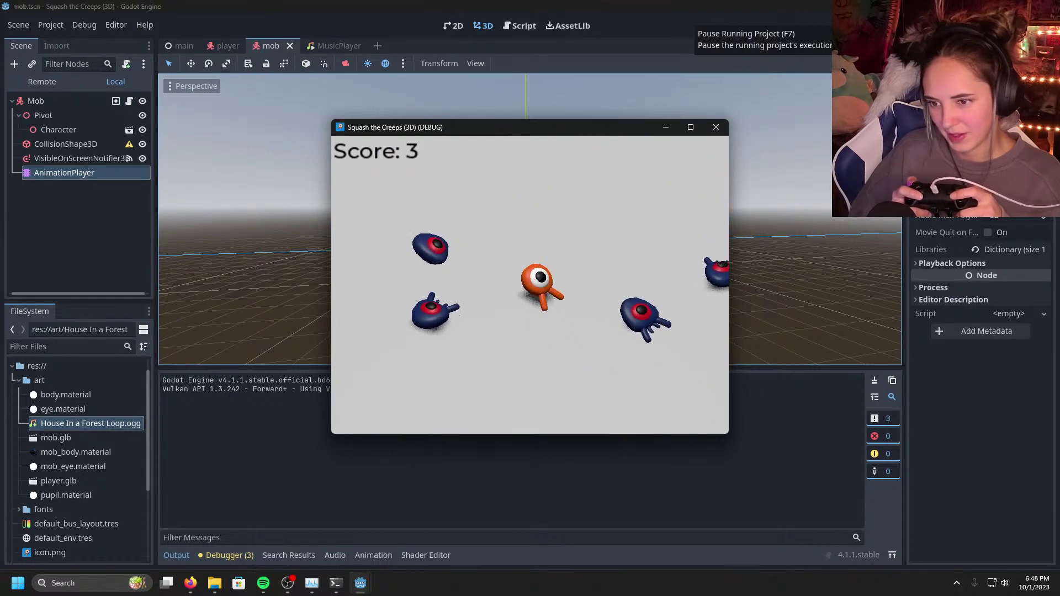
key(Return)
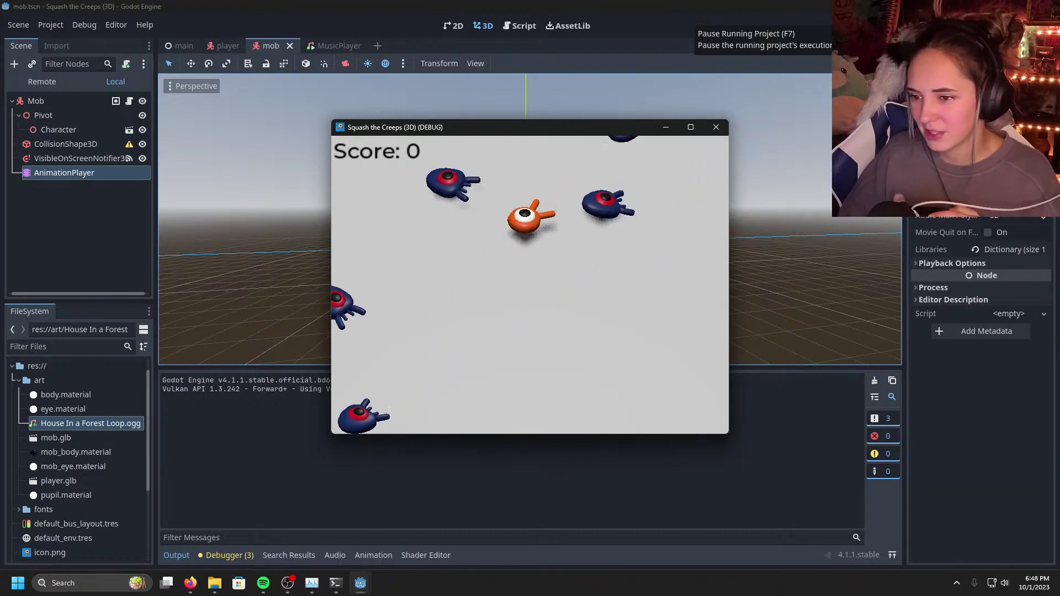
key(Return)
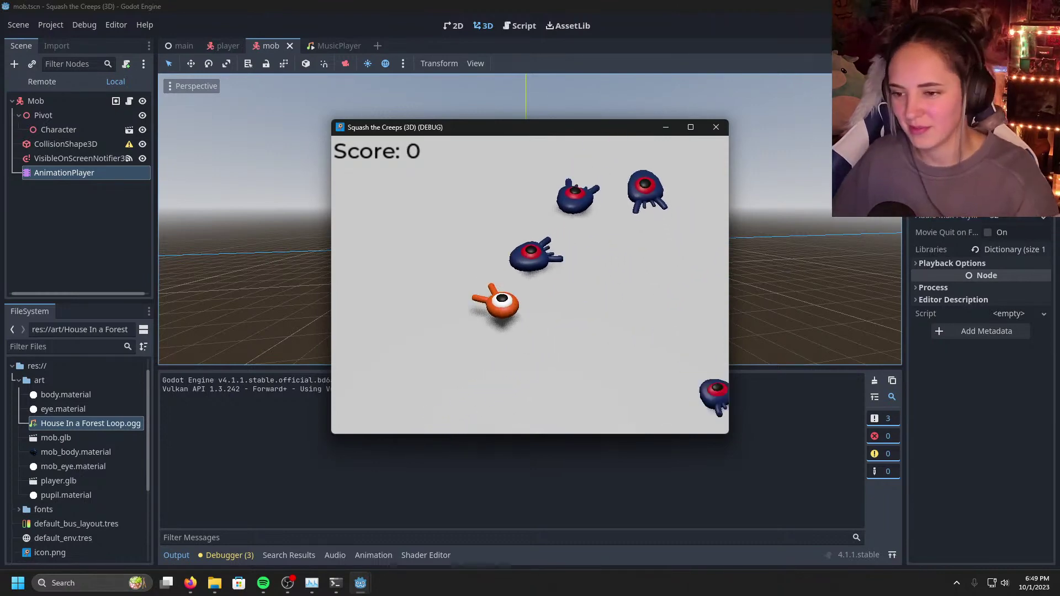
click(716, 127)
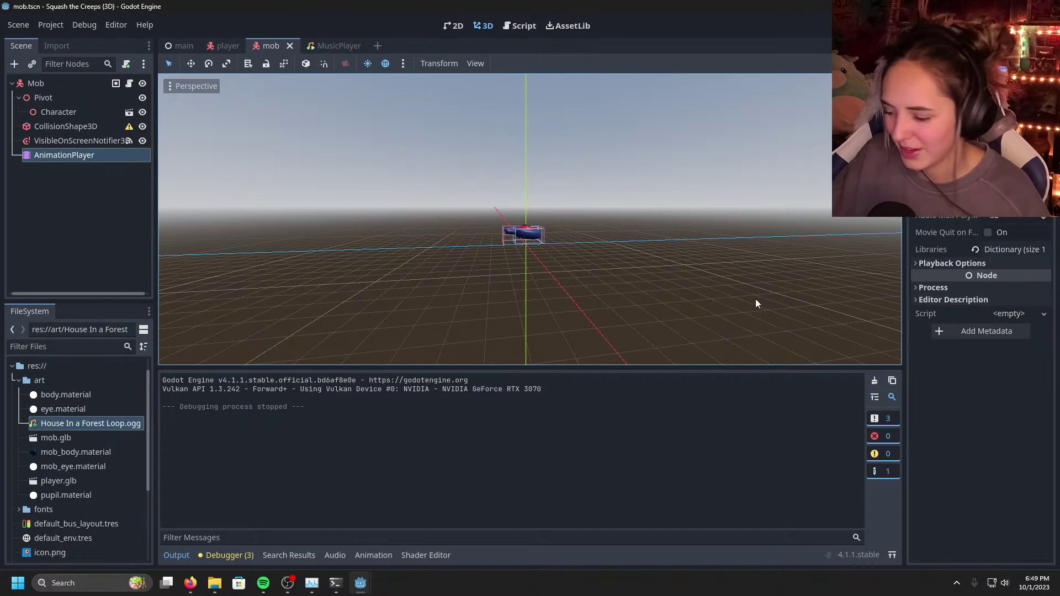
Step: Quit the Squash the Creeps editor, relaunch Godot v4.1.1, and open the Poopy Pigeon project
key(ctrl+q)
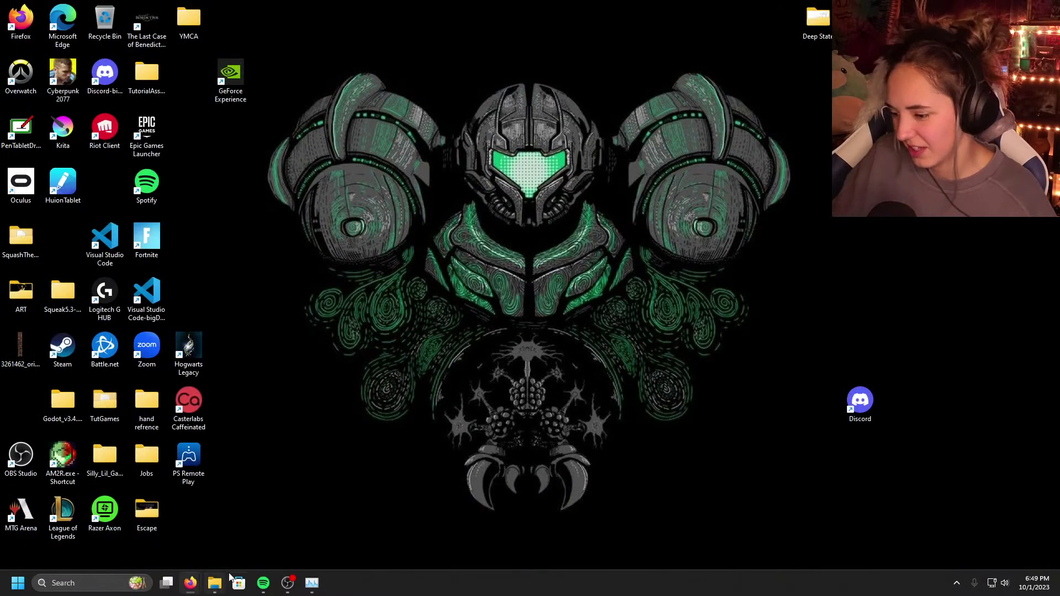
click(117, 582)
text(godot)
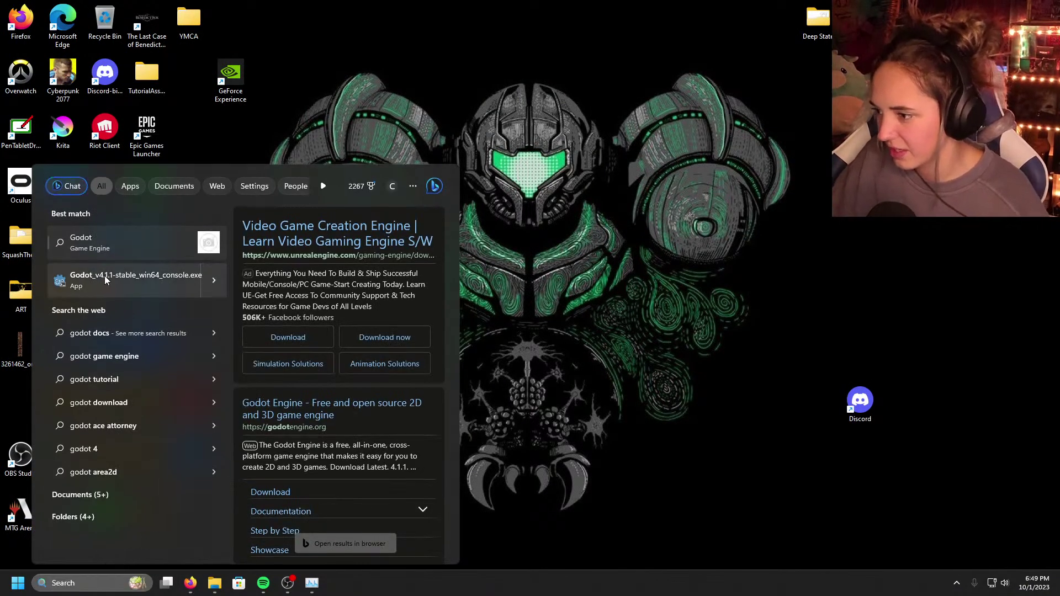
click(104, 276)
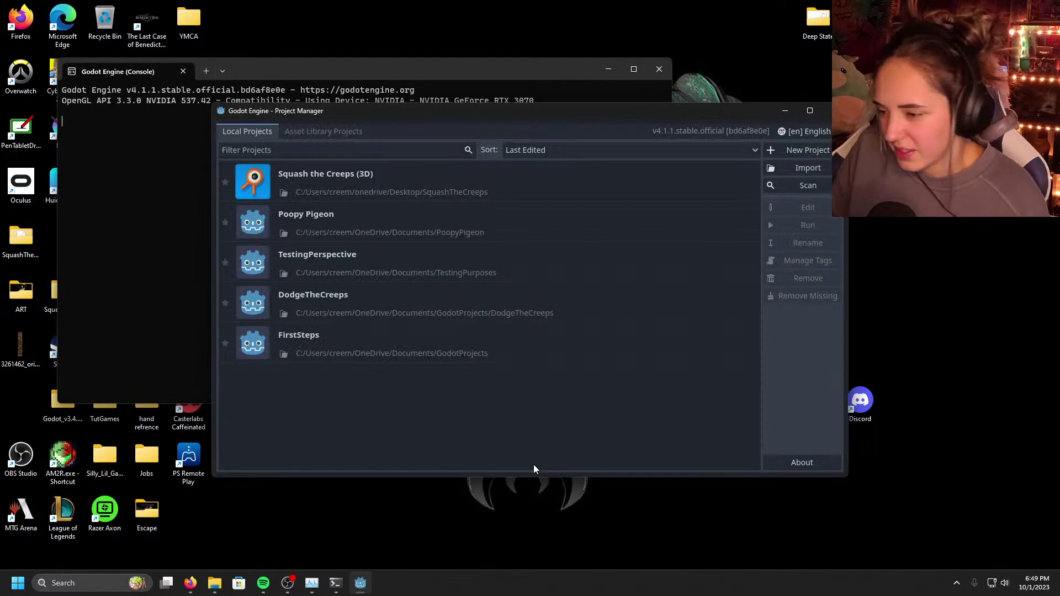
click(362, 226)
double_click(361, 226)
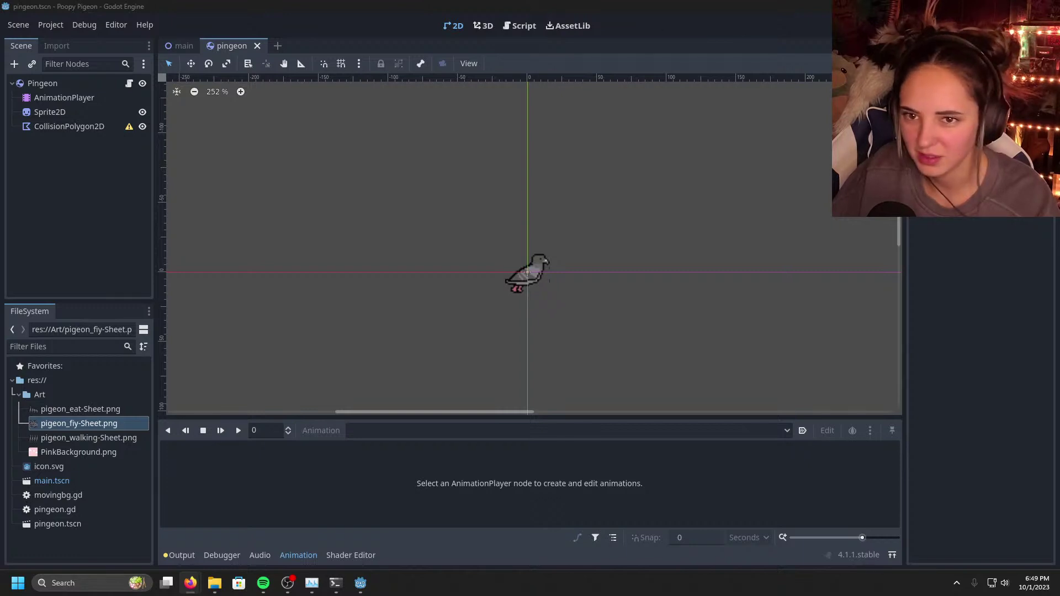
Step: Test-run the Poopy Pigeon game, stop it, and open the script attached to the Pingeon node
key(F5)
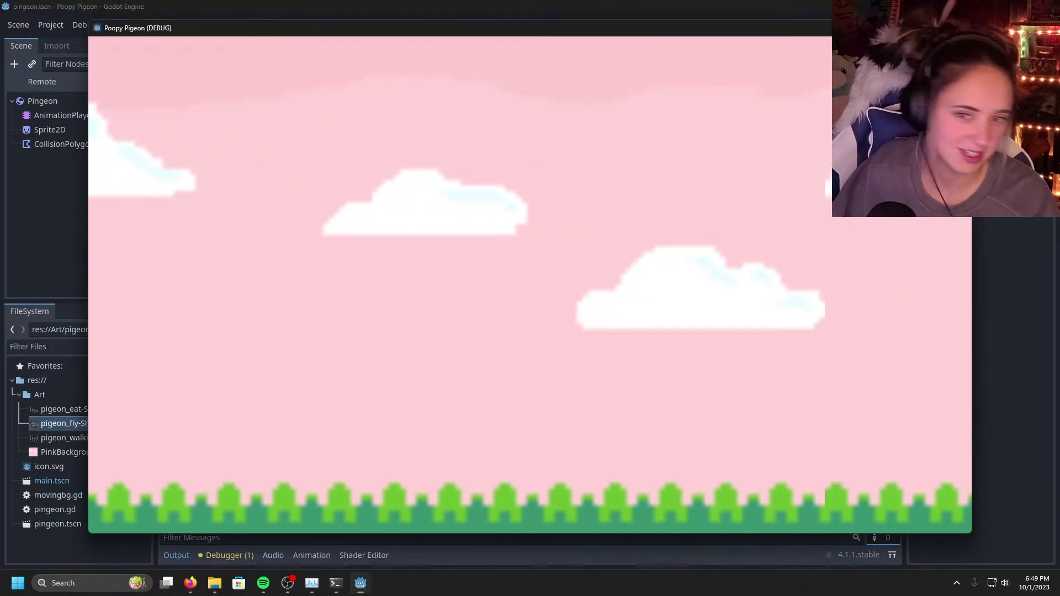
key(F8)
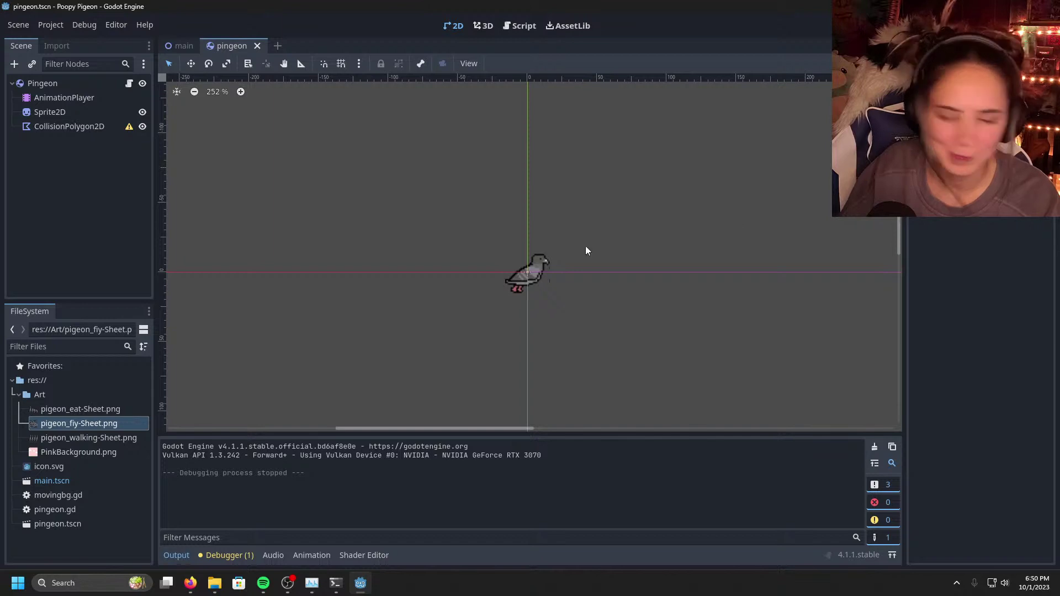
click(129, 83)
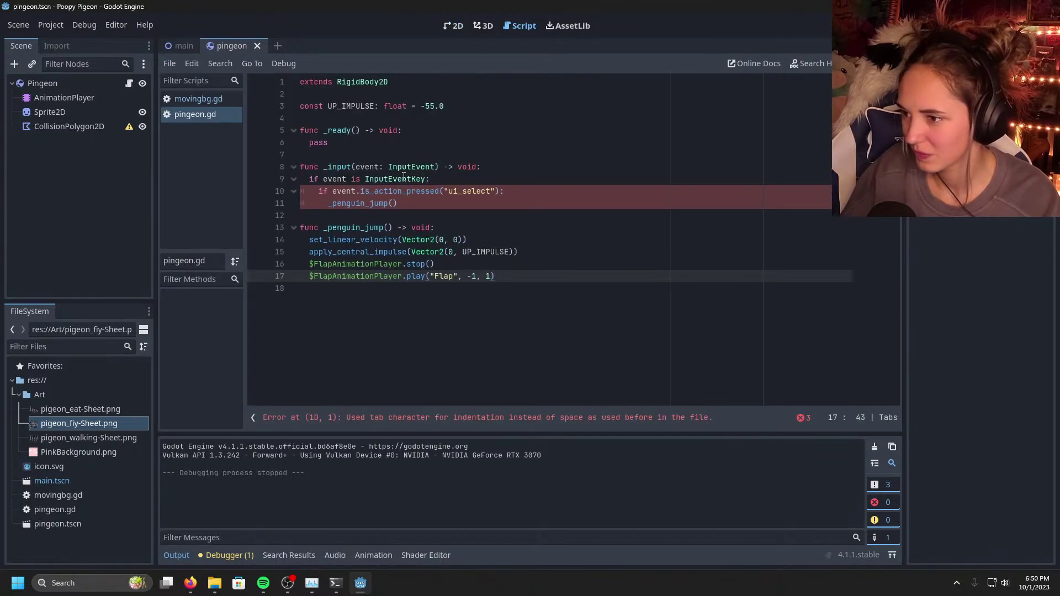
Step: Try to correct the indentation of the _penguin_jump() call inside _input by replacing its leading whitespace with a tab
click(438, 211)
click(438, 204)
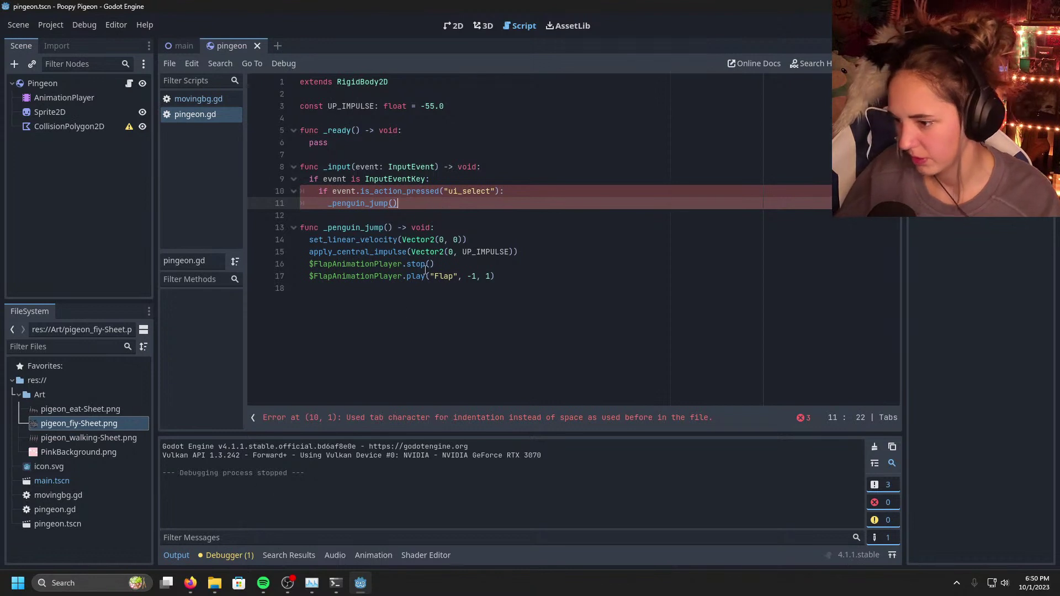
click(329, 203)
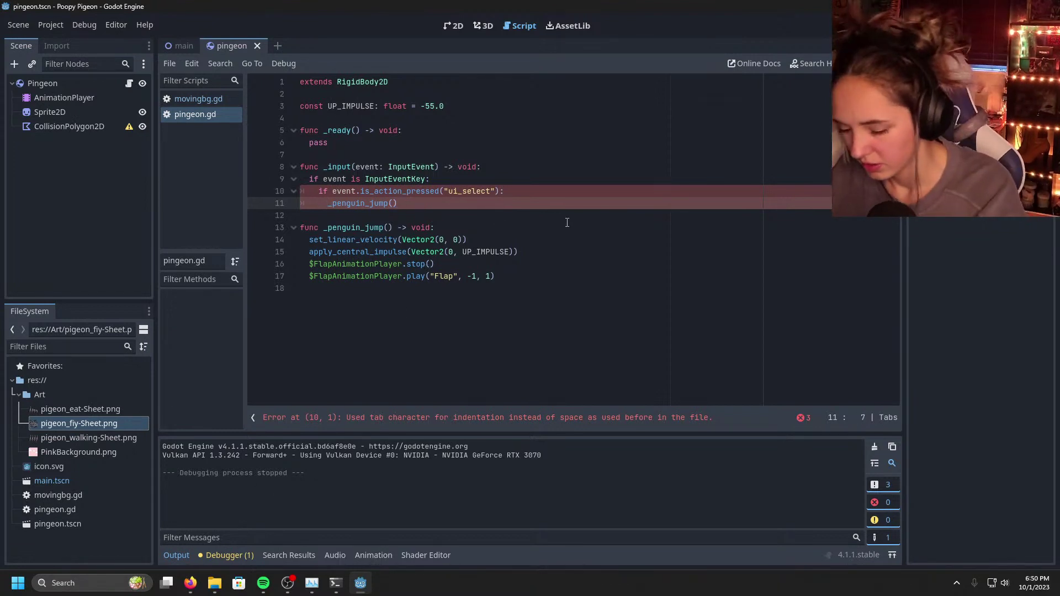
key(BackSpace)
key(BackSpace)
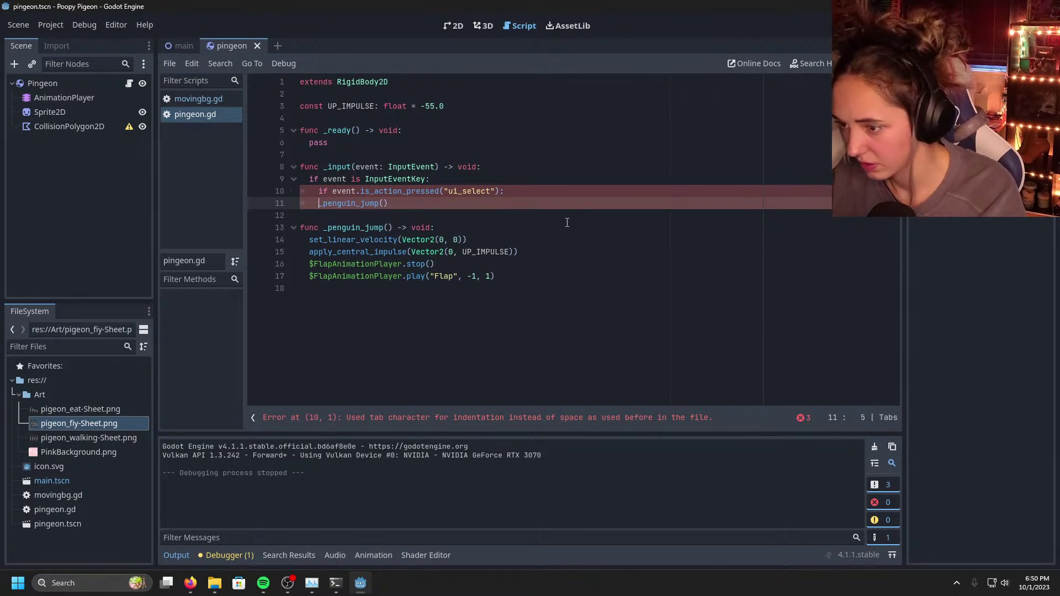
key(Tab)
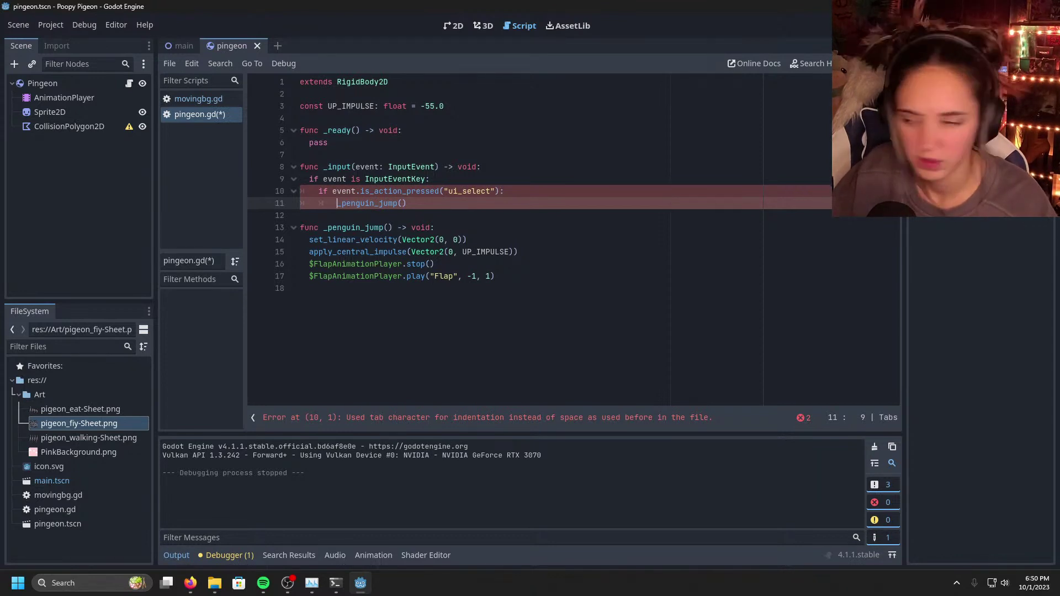
Step: Remove all indentation before the _penguin_jump() call, join it to the ui_select condition, and break it back onto its own auto-indented line
click(310, 179)
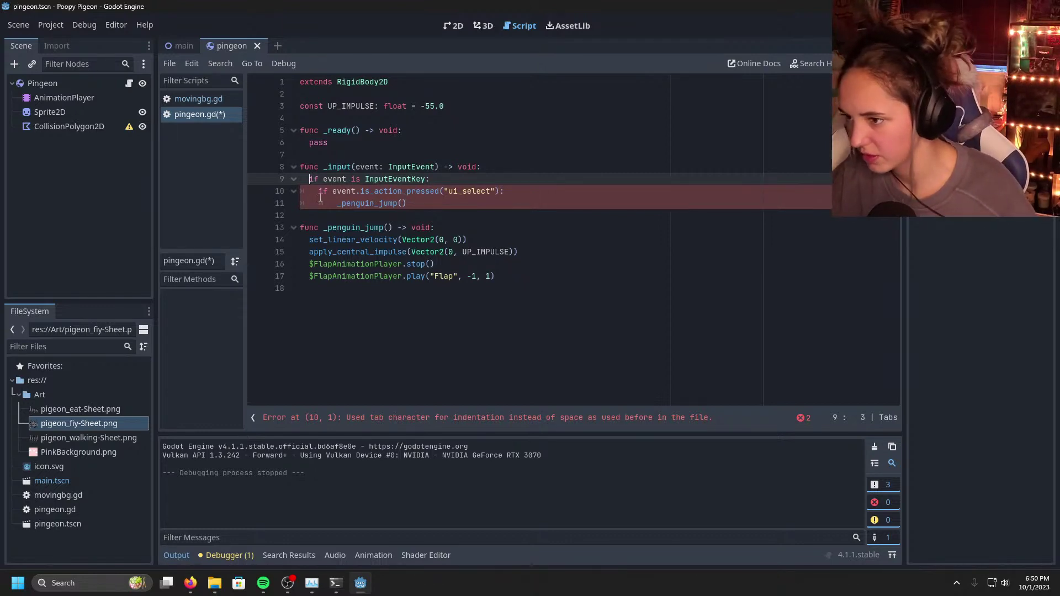
click(360, 211)
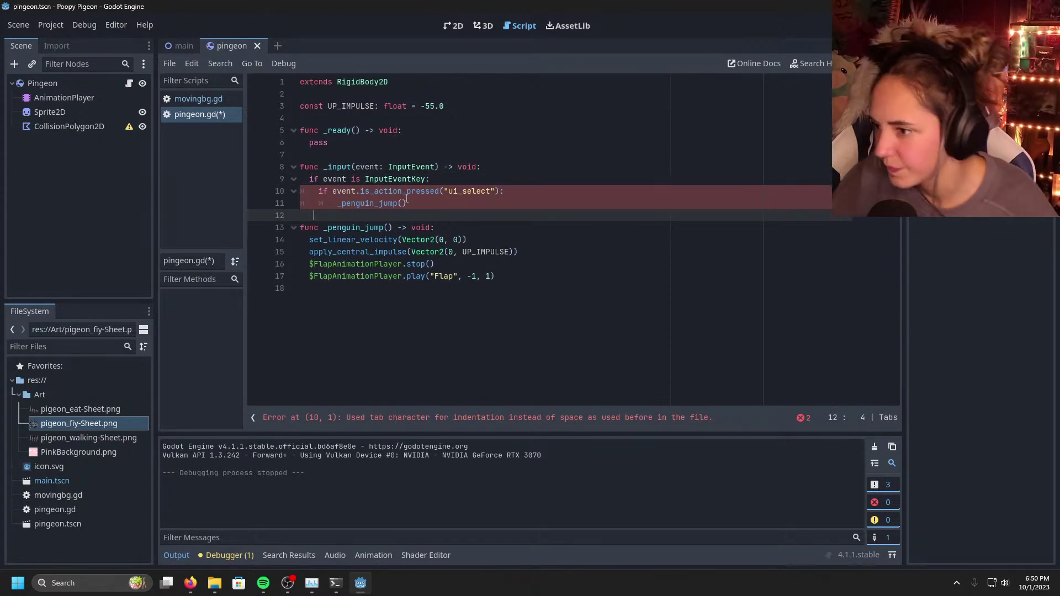
click(340, 202)
key(BackSpace)
key(BackSpace)
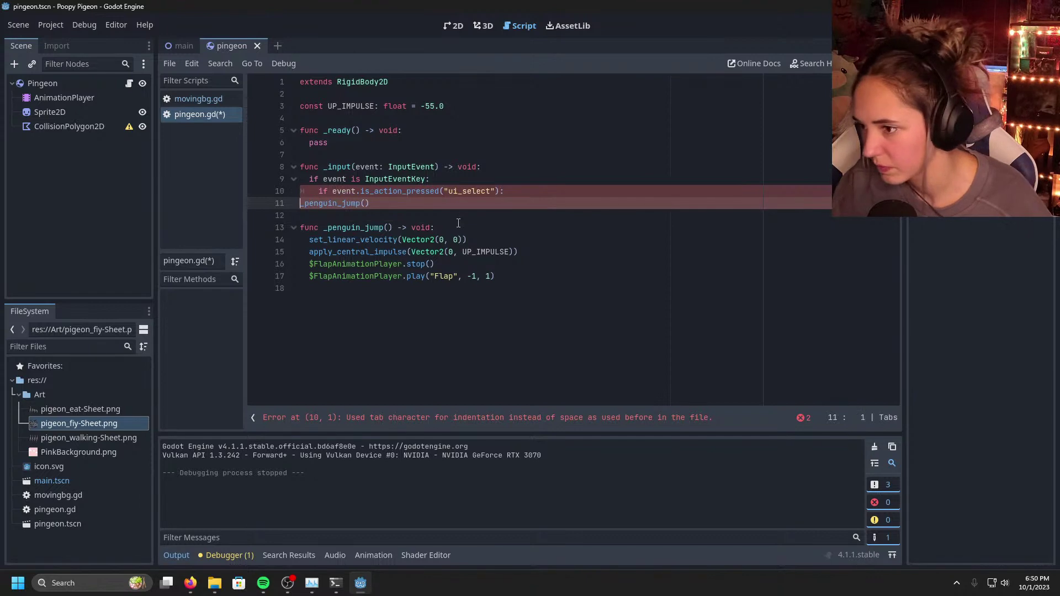
key(BackSpace)
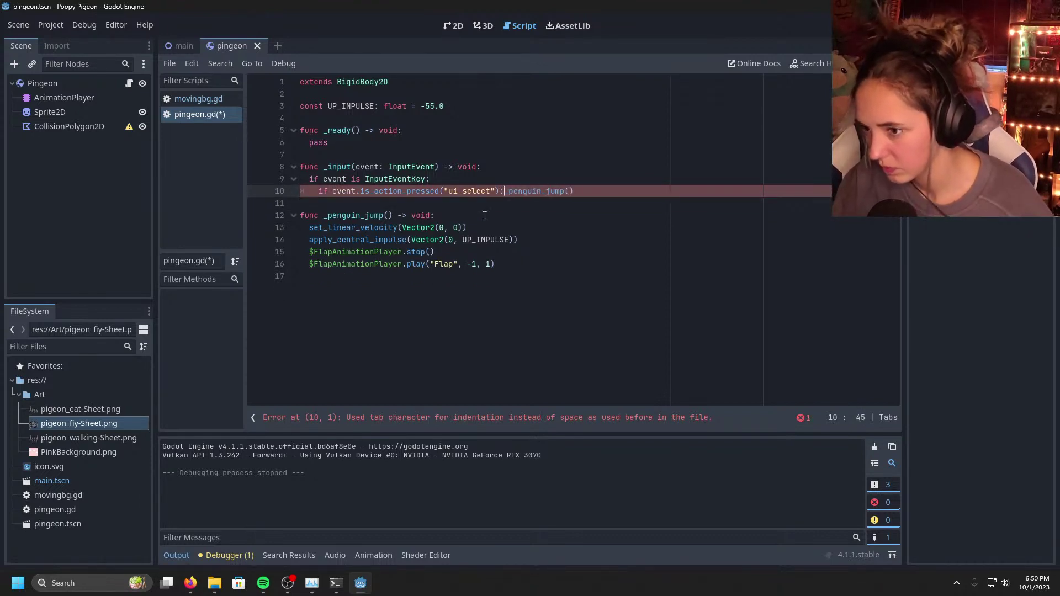
key(Return)
Step: Join the ui_select condition to the InputEventKey check and break it back onto its own auto-indented line
click(319, 191)
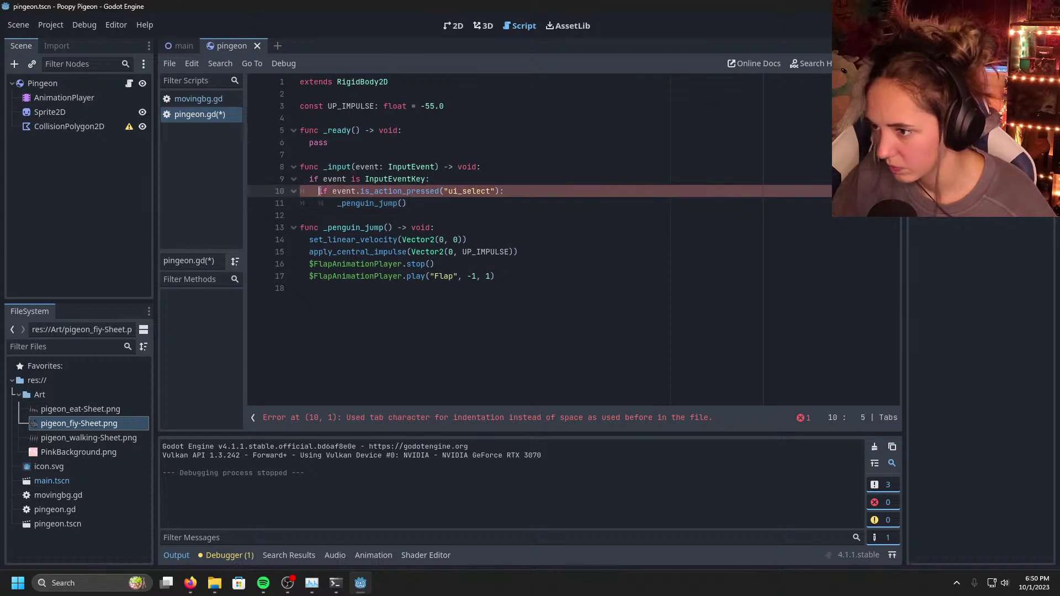
key(BackSpace)
key(BackSpace)
key(BackSpace)
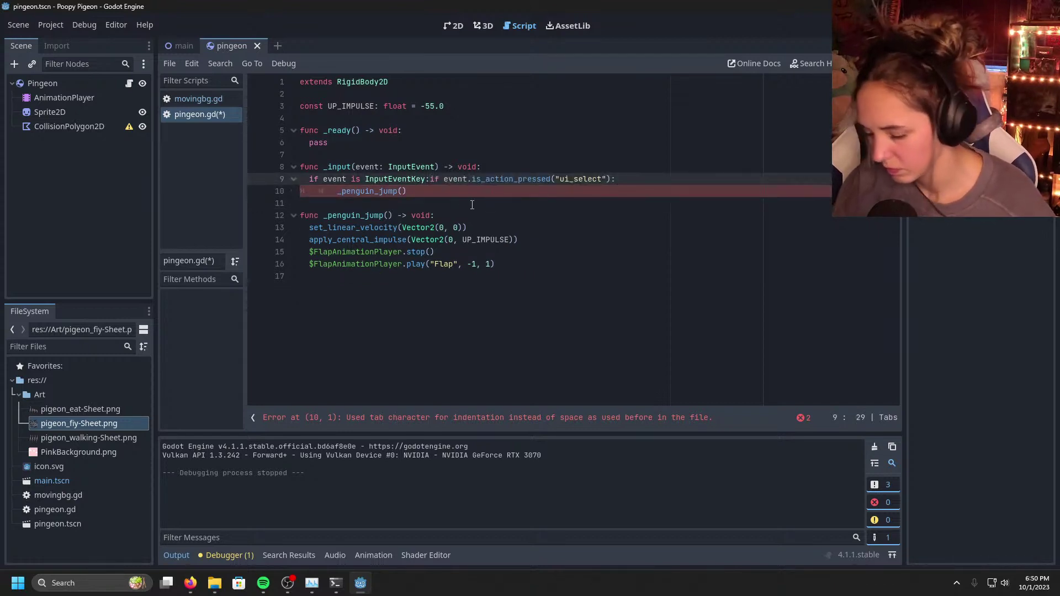
key(Return)
click(337, 203)
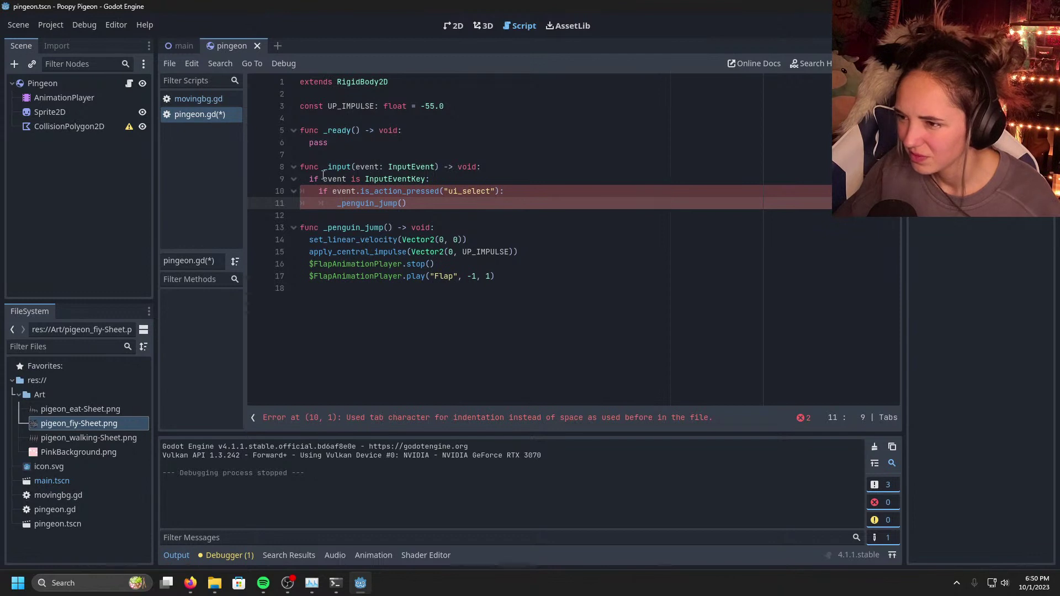
Step: Replace the spaces before pass in the _ready function with a single tab
click(311, 147)
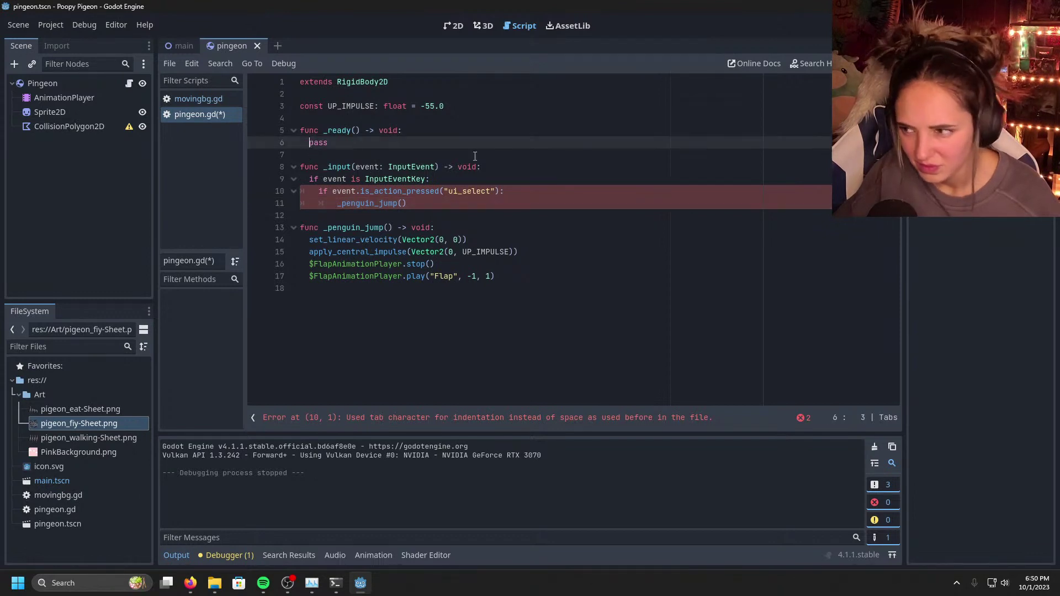
key(BackSpace)
key(BackSpace)
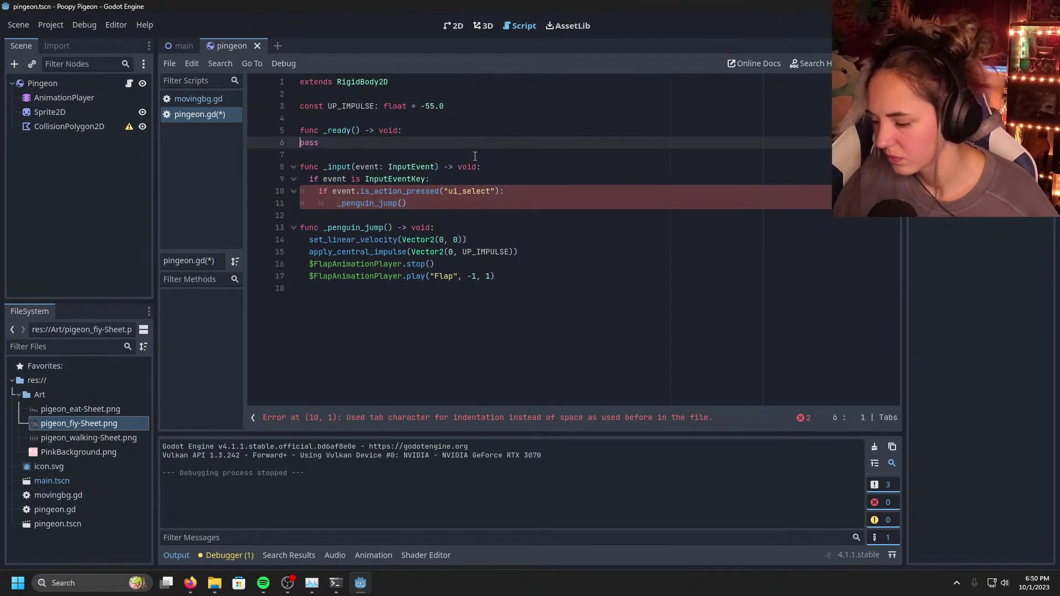
key(Tab)
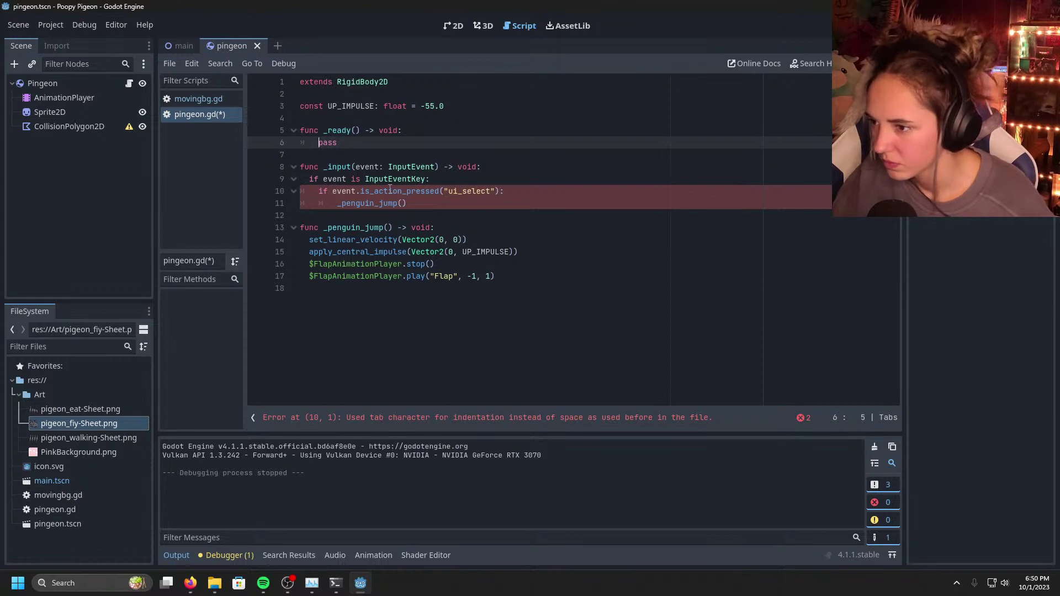
click(460, 322)
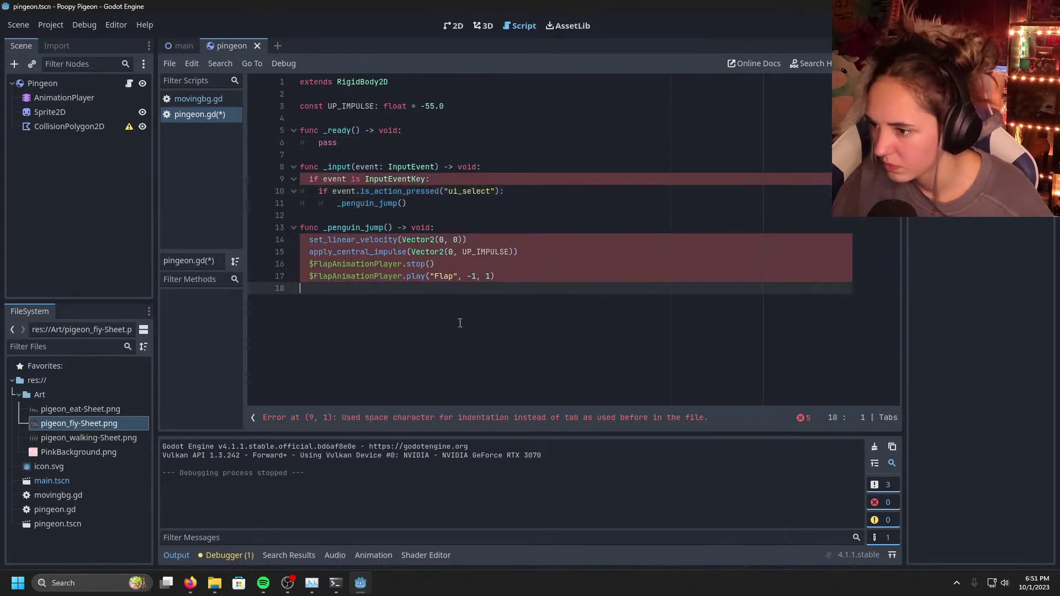
Step: Try to correct the indentation of the four statements in _penguin_jump by replacing one leading space on each line with a tab
click(310, 240)
key(BackSpace)
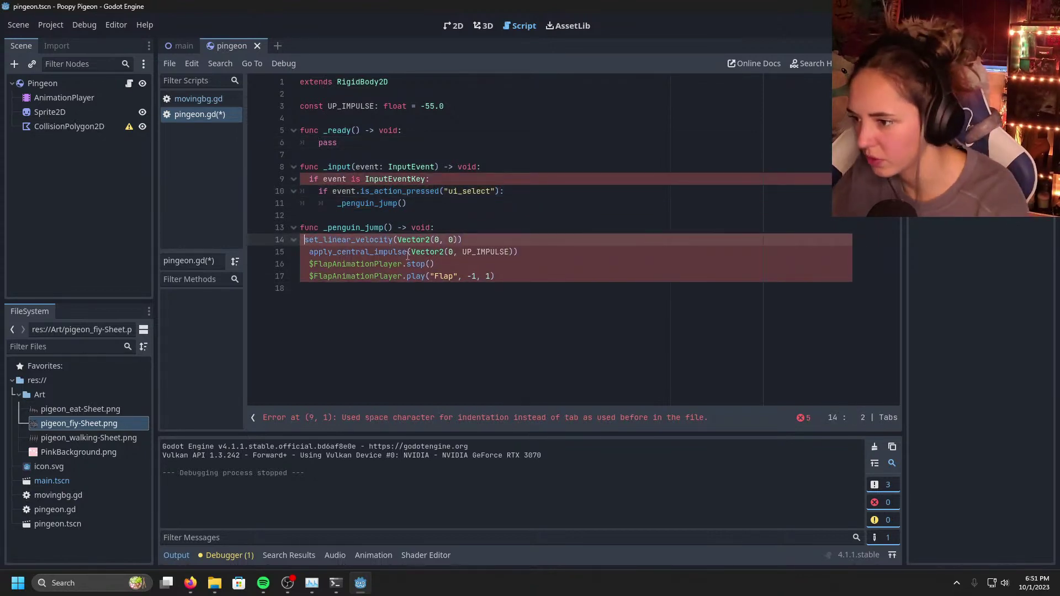
key(Tab)
key(Down)
key(BackSpace)
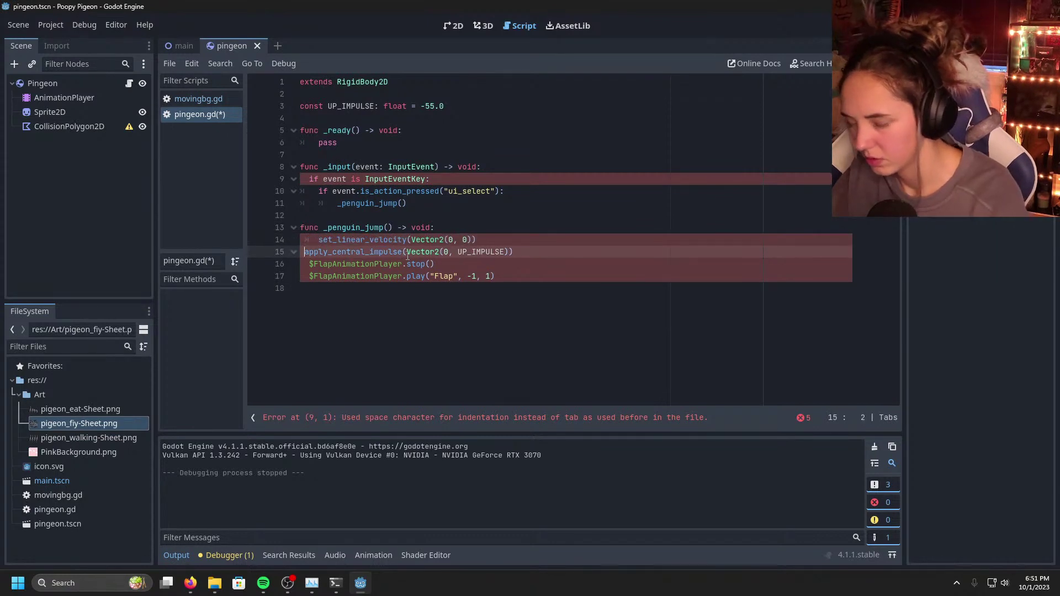
key(Tab)
key(Down)
key(BackSpace)
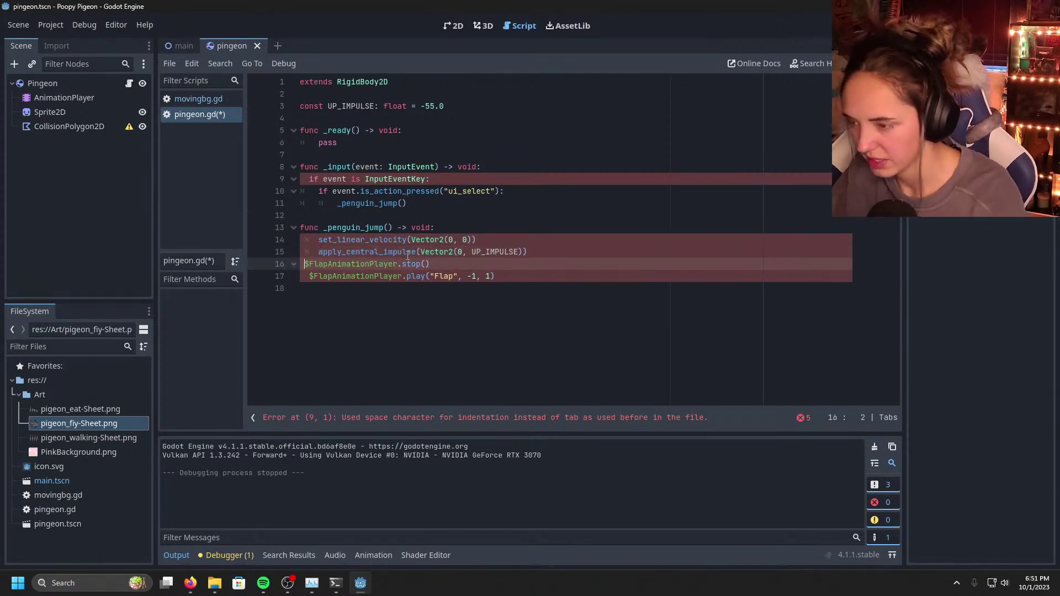
key(Tab)
key(Down)
key(BackSpace)
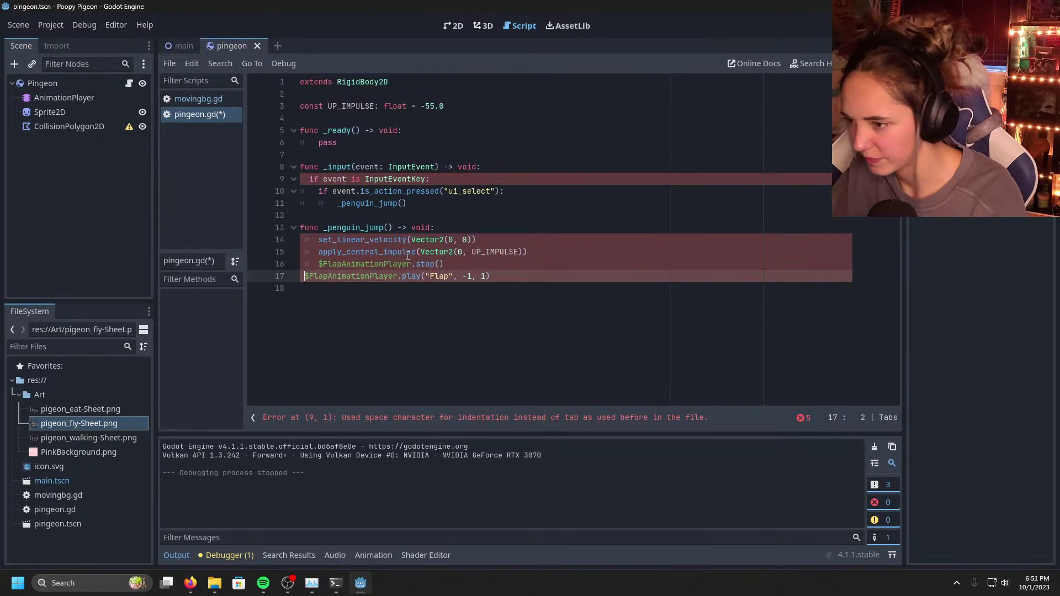
key(Tab)
Step: Join the _penguin_jump function declaration to the blank line above it and break it back onto its own line
click(410, 229)
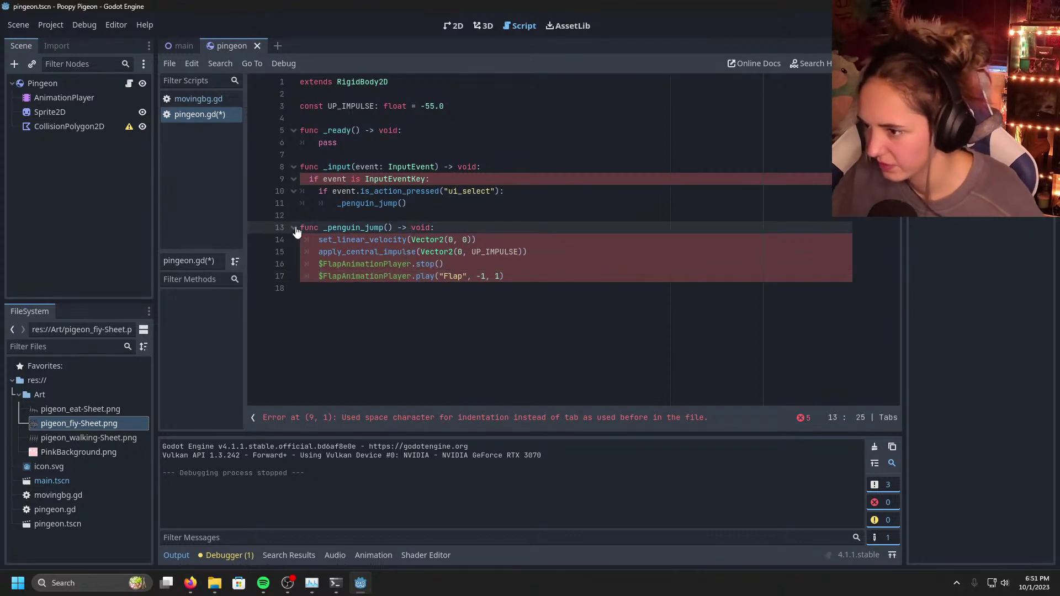
key(Home)
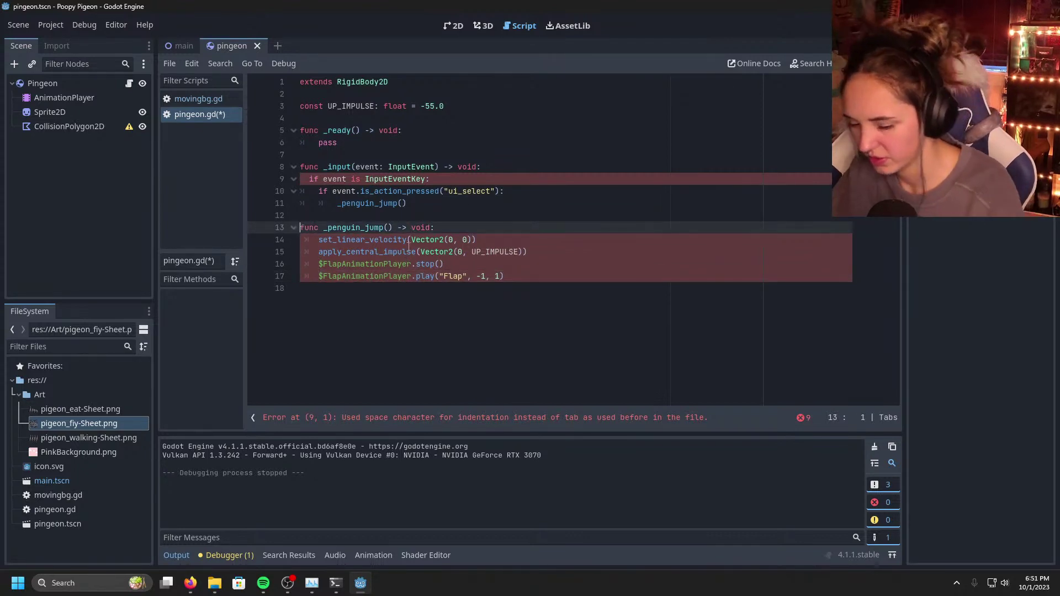
key(BackSpace)
key(Return)
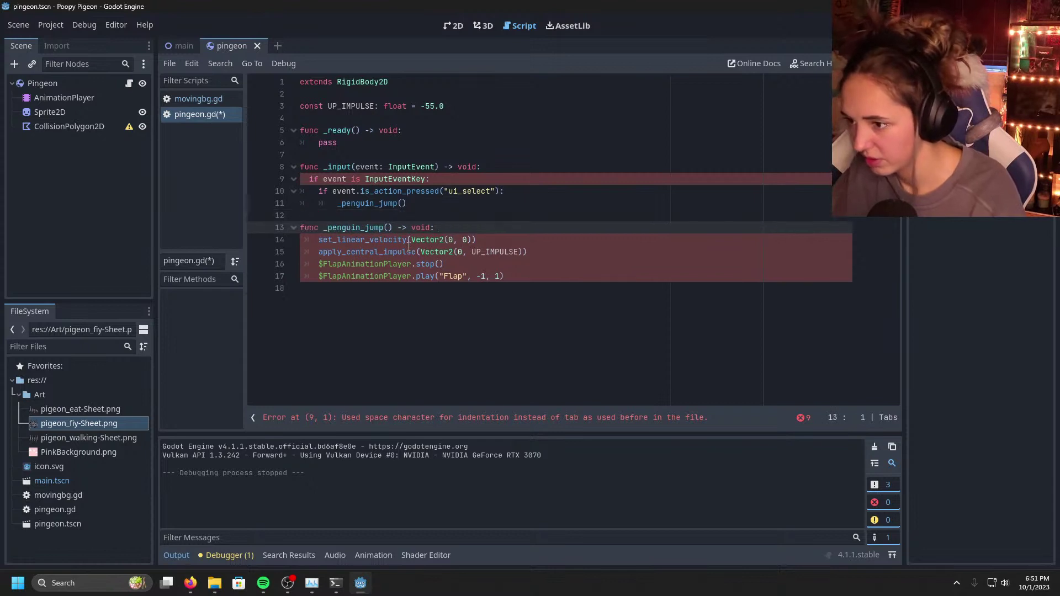
Step: Delete the blank line between the _input function and the _penguin_jump declaration
click(339, 218)
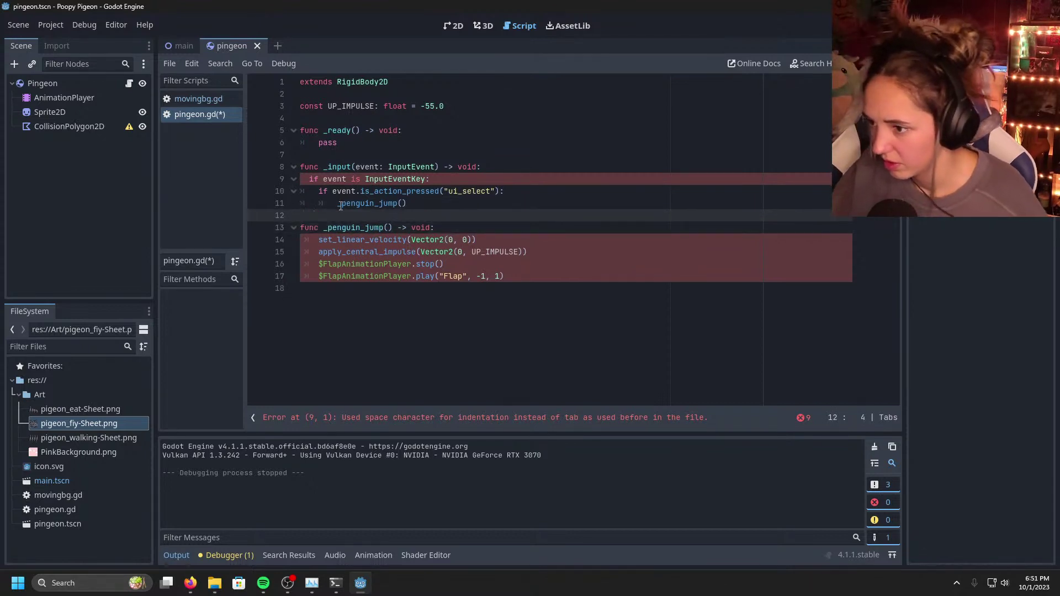
key(BackSpace)
key(BackSpace)
key(BackSpace)
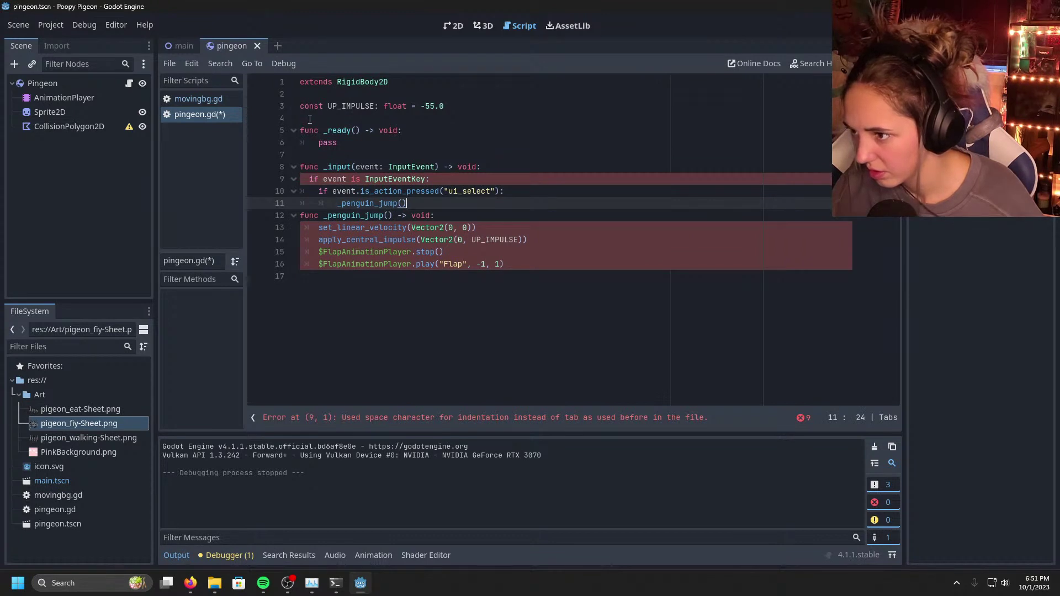
Step: Recreate the blank line after pass in _ready as an auto-indented line
click(343, 160)
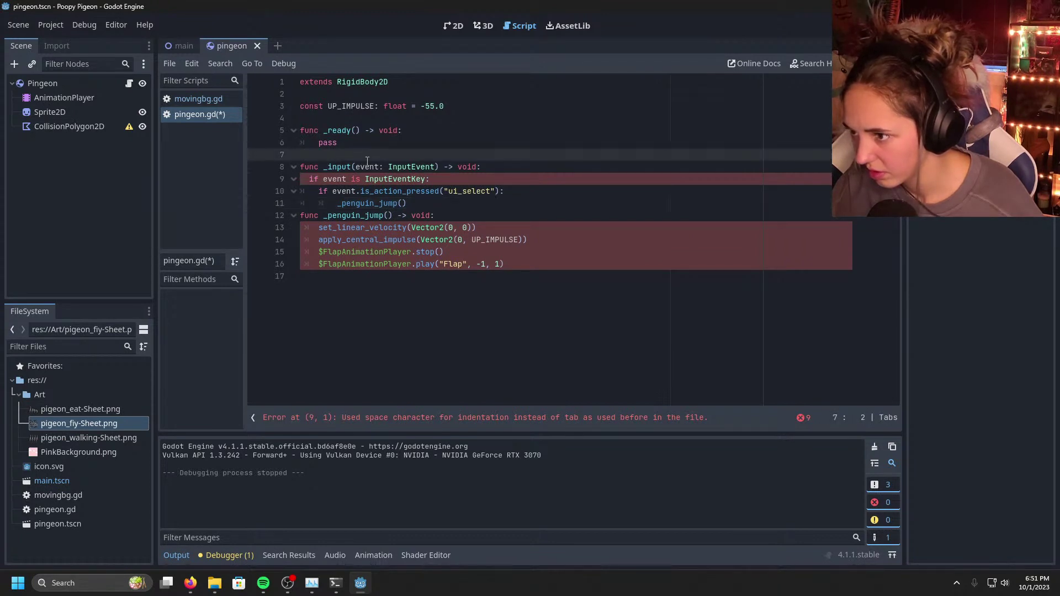
key(BackSpace)
key(BackSpace)
key(Return)
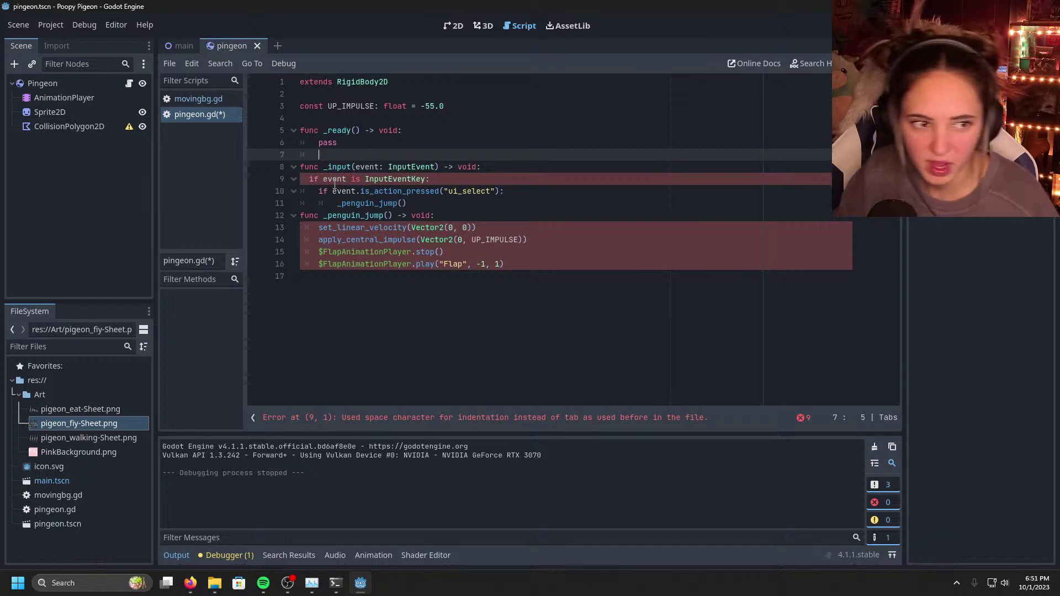
Step: Replace the spaces before the InputEventKey check with a tab and indent the ui_select condition and its _penguin_jump() call one level deeper
click(308, 182)
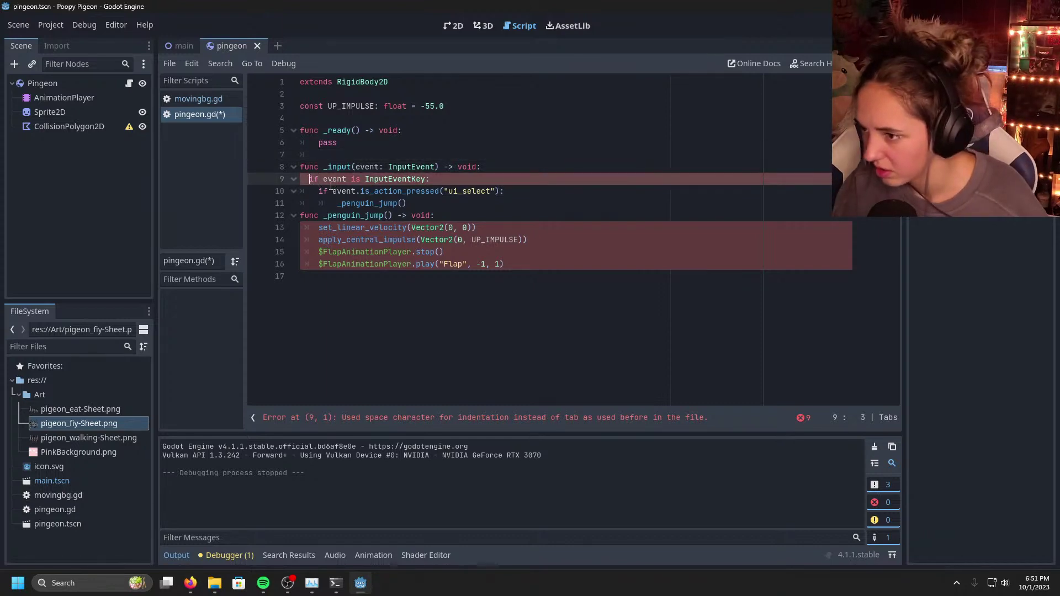
key(BackSpace)
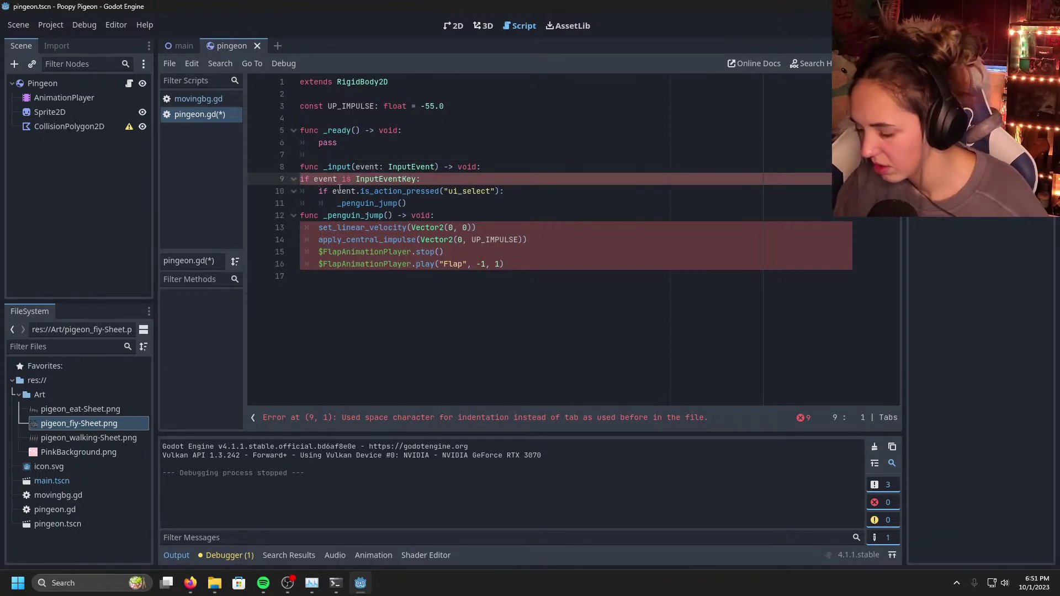
key(Tab)
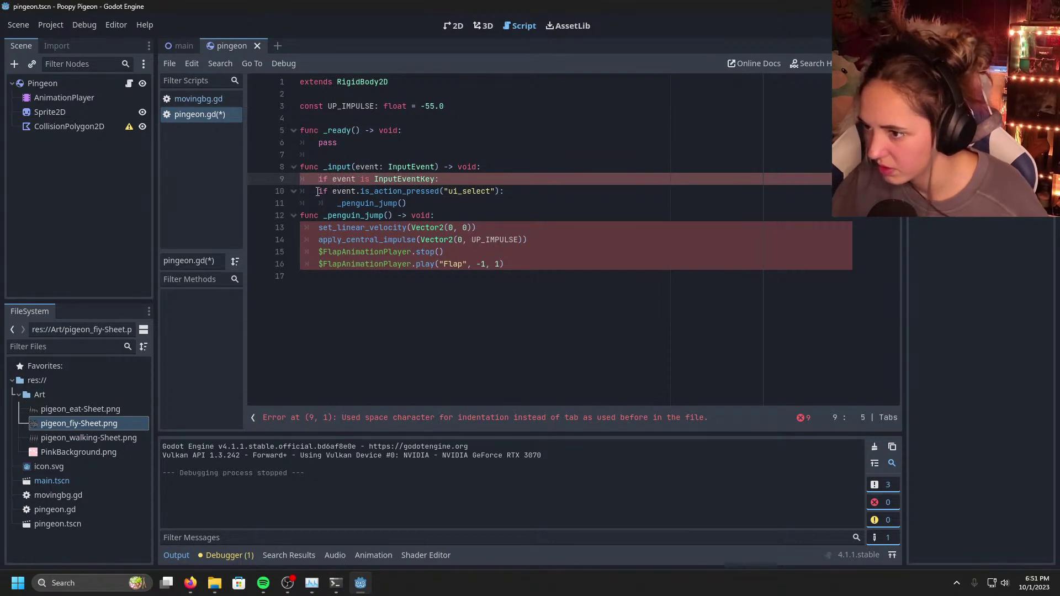
click(319, 191)
key(Tab)
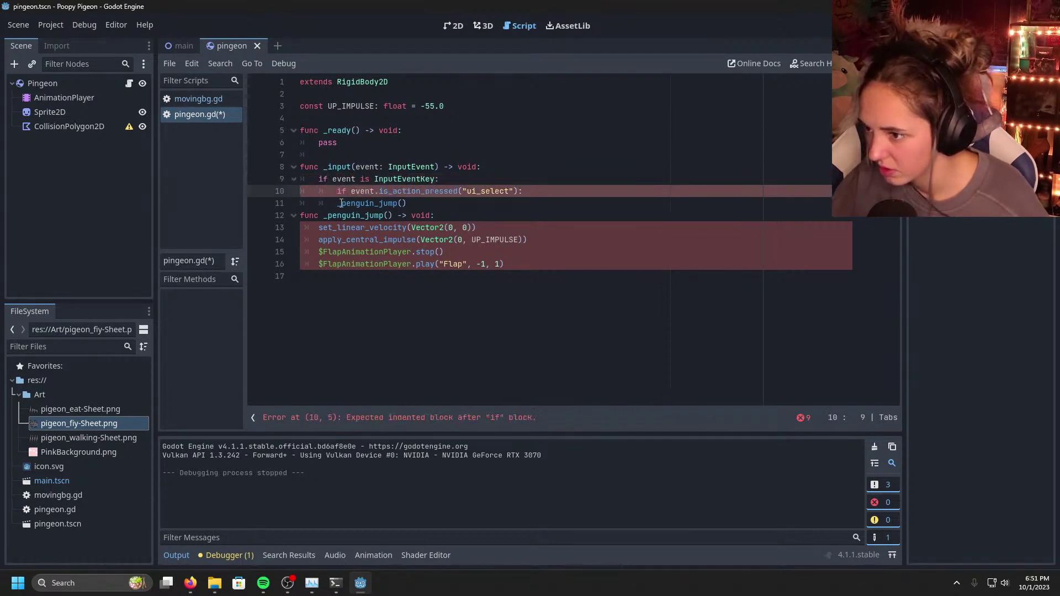
click(338, 203)
key(Tab)
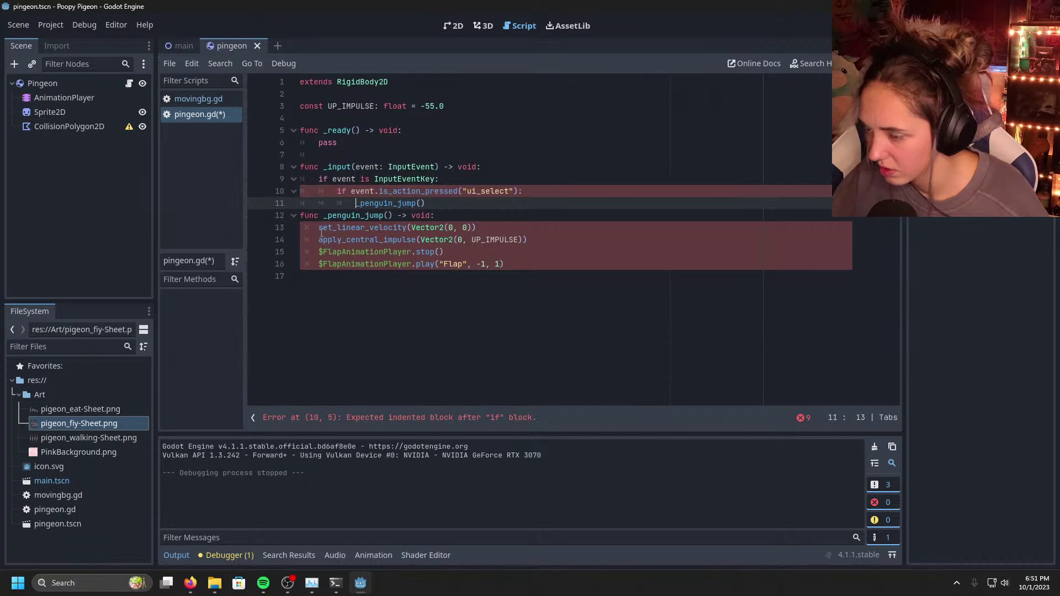
Step: Try indenting the _penguin_jump declaration by three tabs, then remove that indentation again
click(331, 252)
click(380, 329)
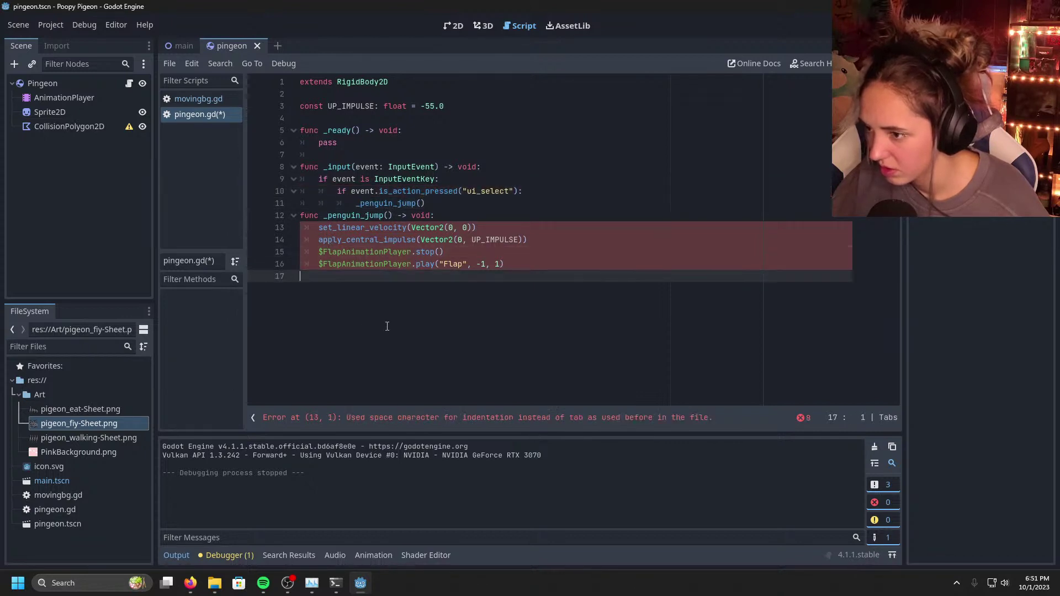
click(551, 270)
click(301, 216)
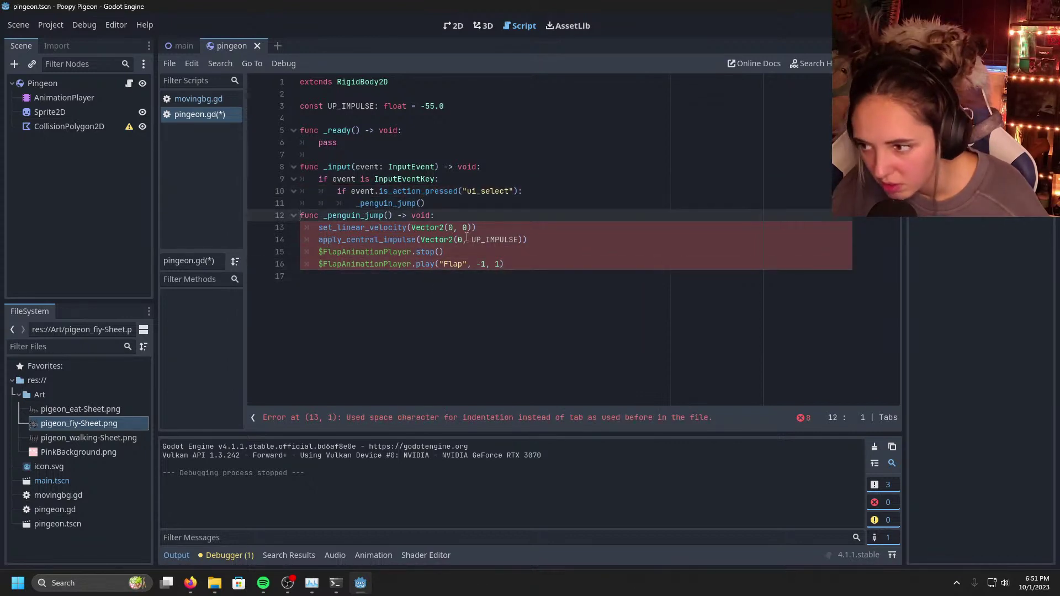
key(Tab)
key(Tab)
key(Tab)
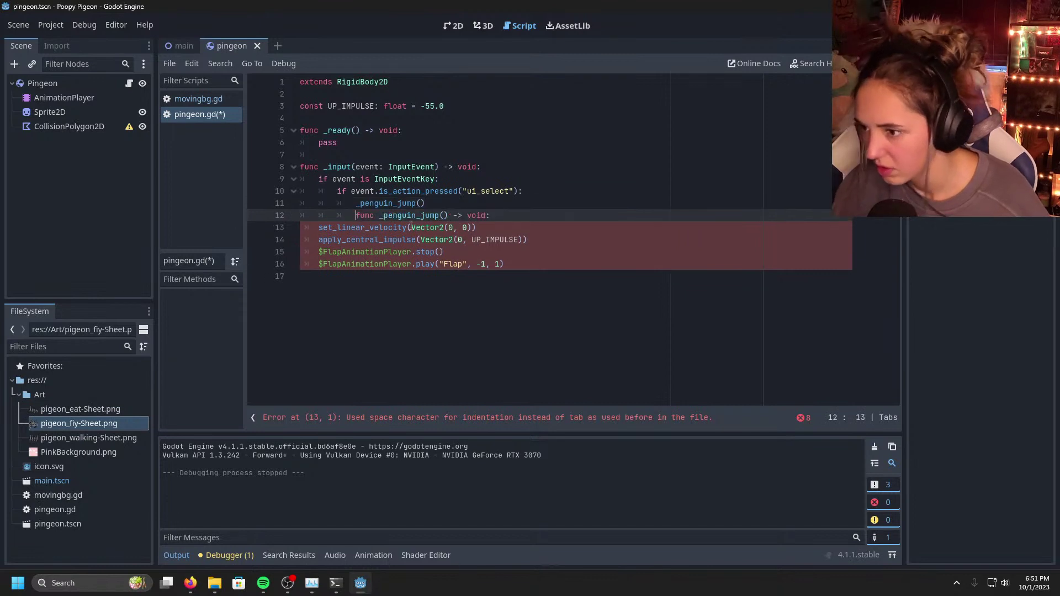
key(BackSpace)
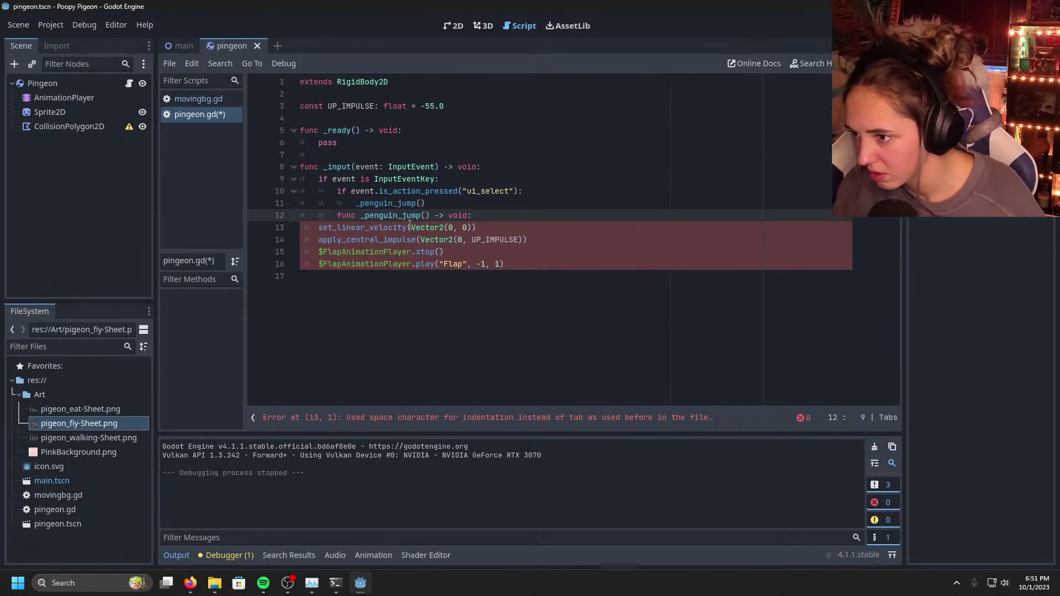
key(BackSpace)
key(BackSpace)
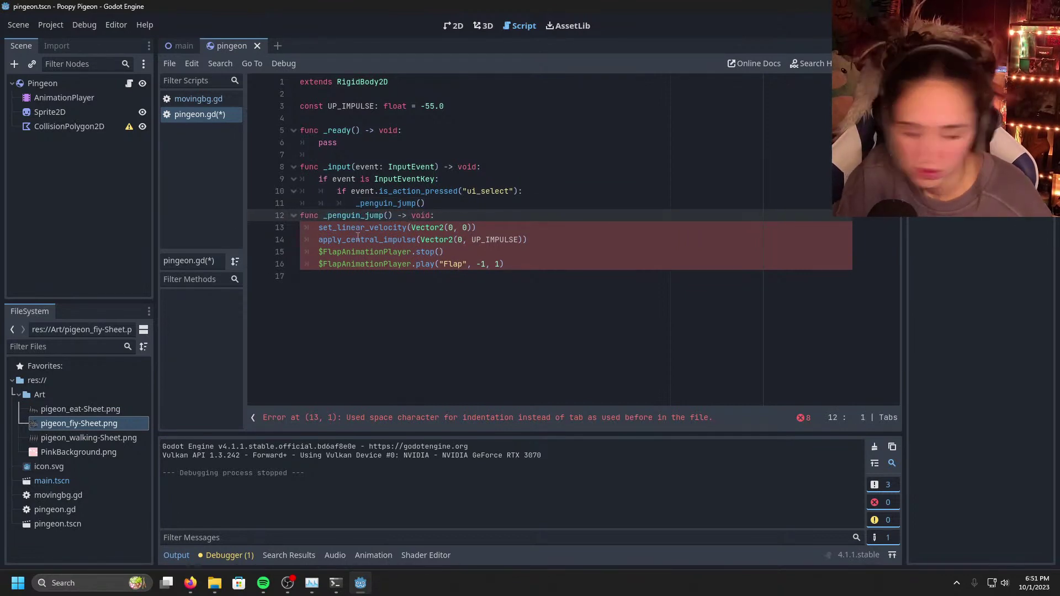
Step: Replace the whitespace before set_linear_velocity with a tab and remove all indentation before apply_central_impulse
click(320, 233)
key(BackSpace)
key(BackSpace)
key(BackSpace)
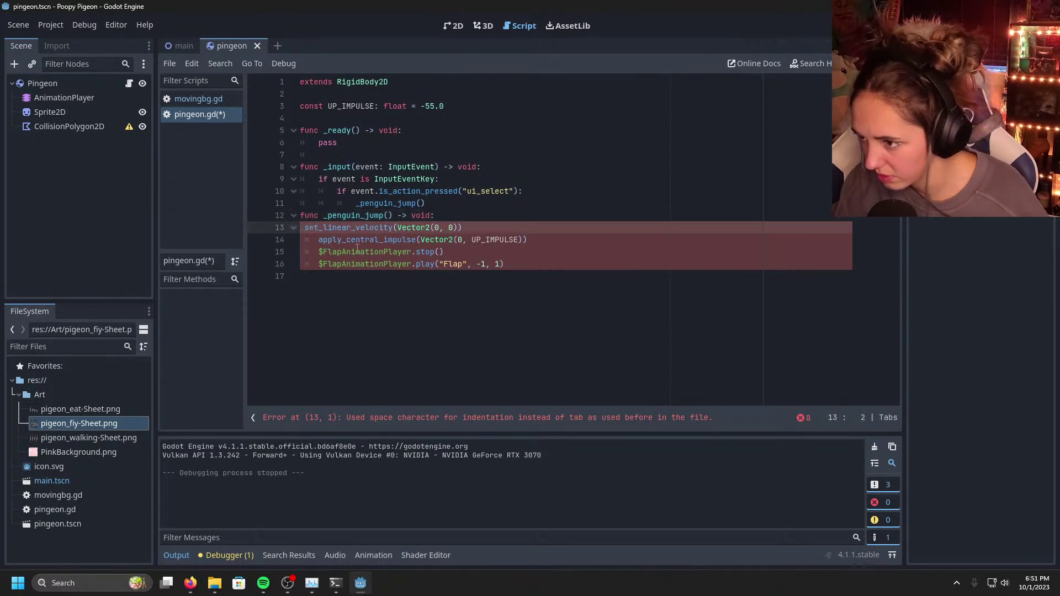
key(Tab)
click(318, 240)
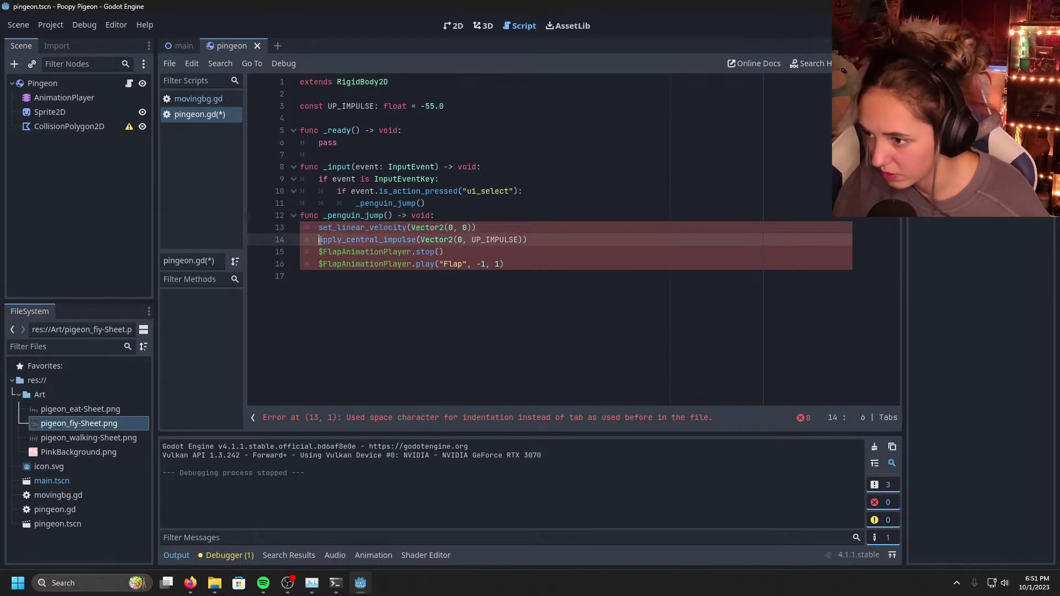
key(BackSpace)
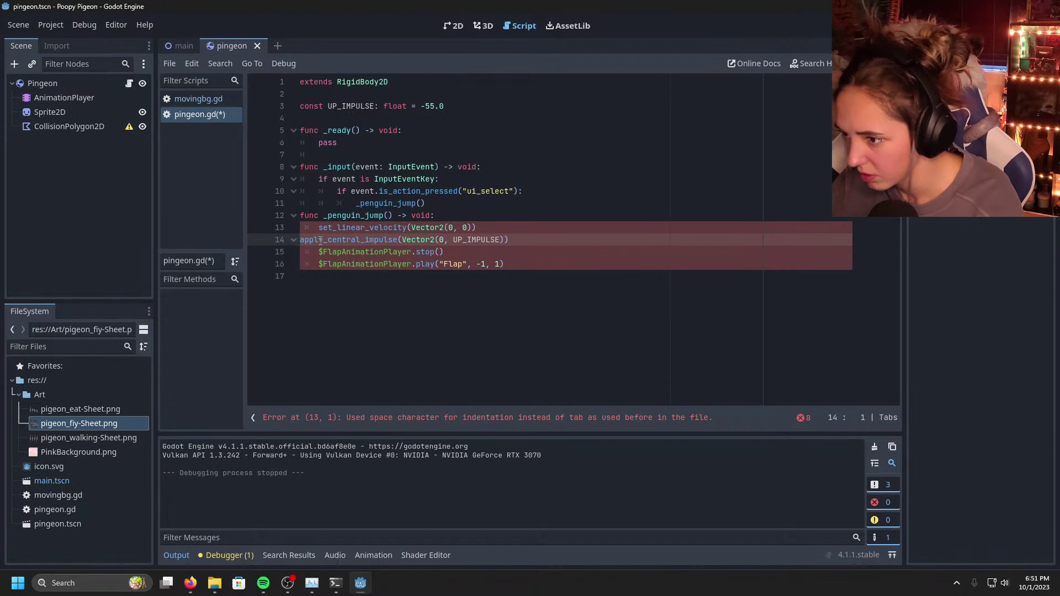
Step: Join set_linear_velocity to the _penguin_jump declaration without whitespace, undo the stray set_axis_velocity completion, and break the call back onto its own auto-indented line
key(Up)
key(BackSpace)
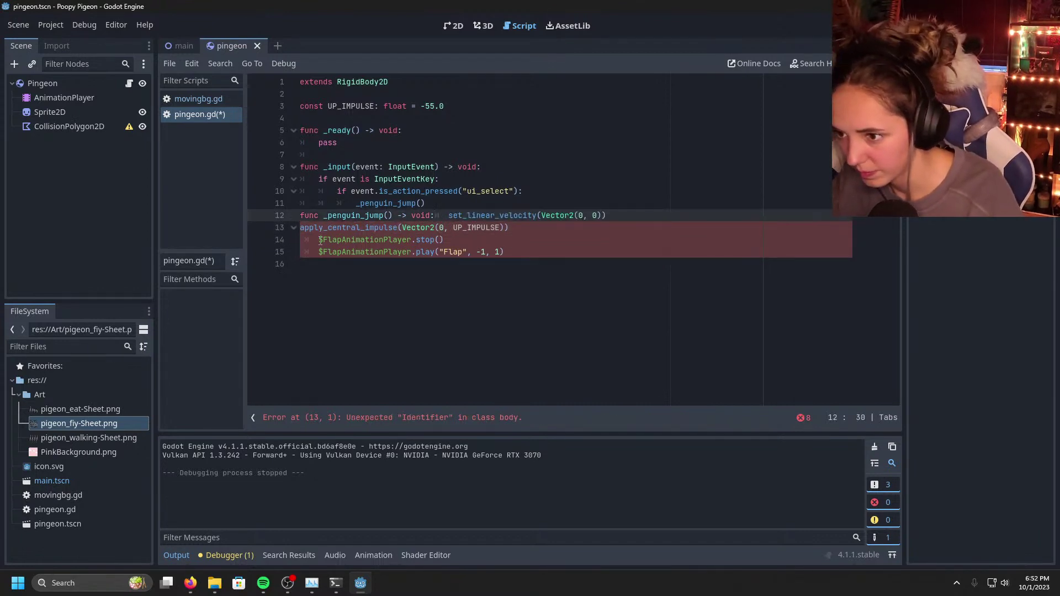
key(Delete)
key(Delete)
text(set_axis_velocity()
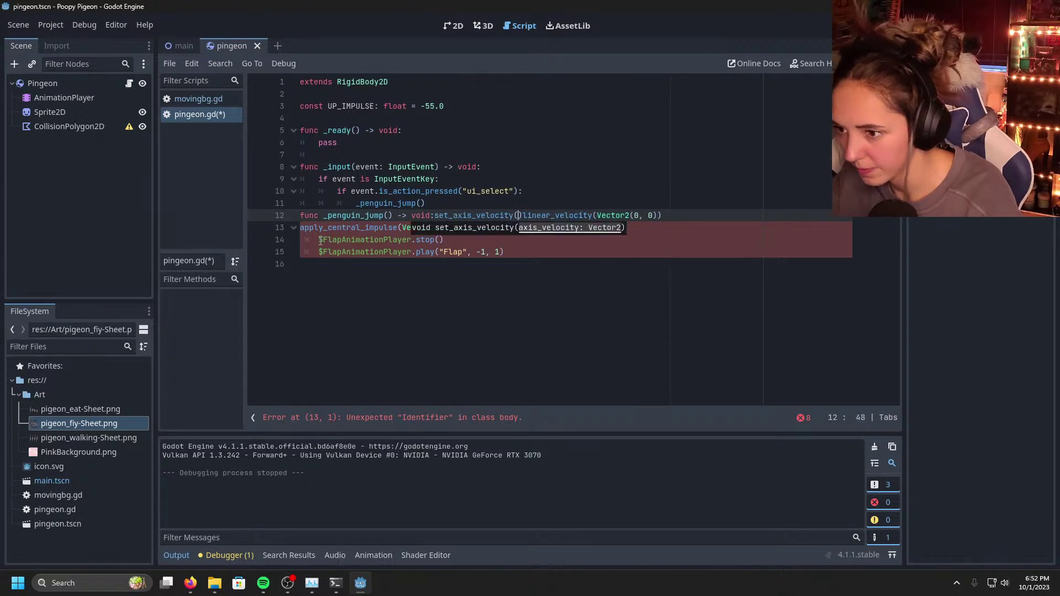
key(ctrl+z)
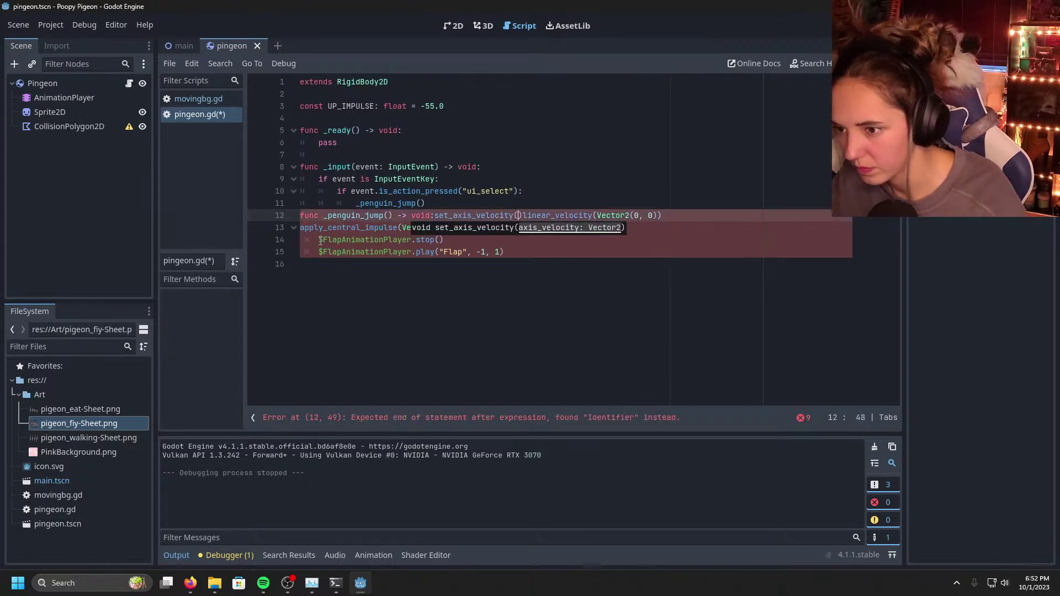
key(ctrl+z)
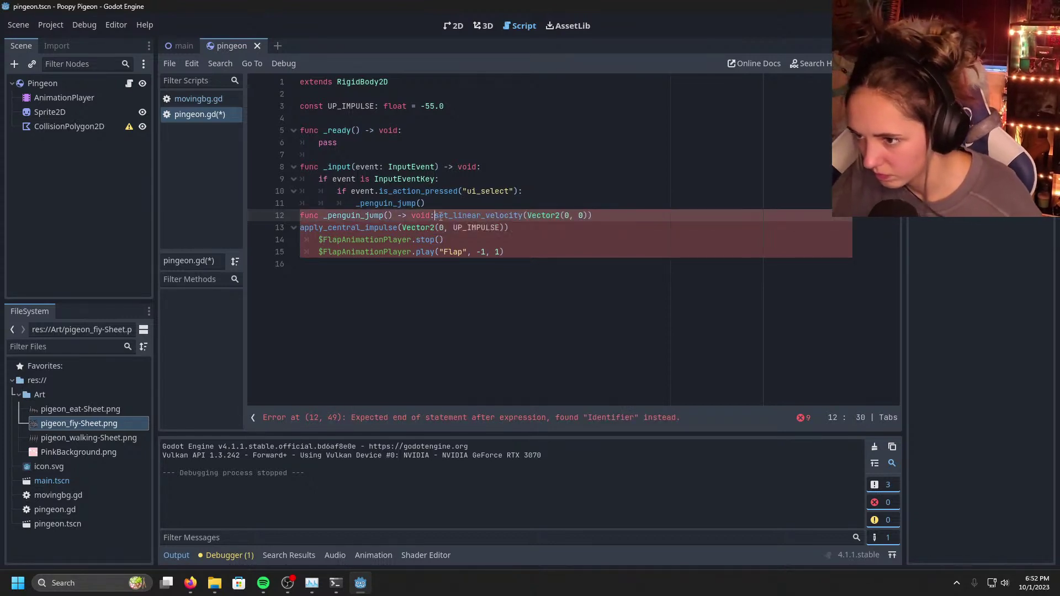
key(Return)
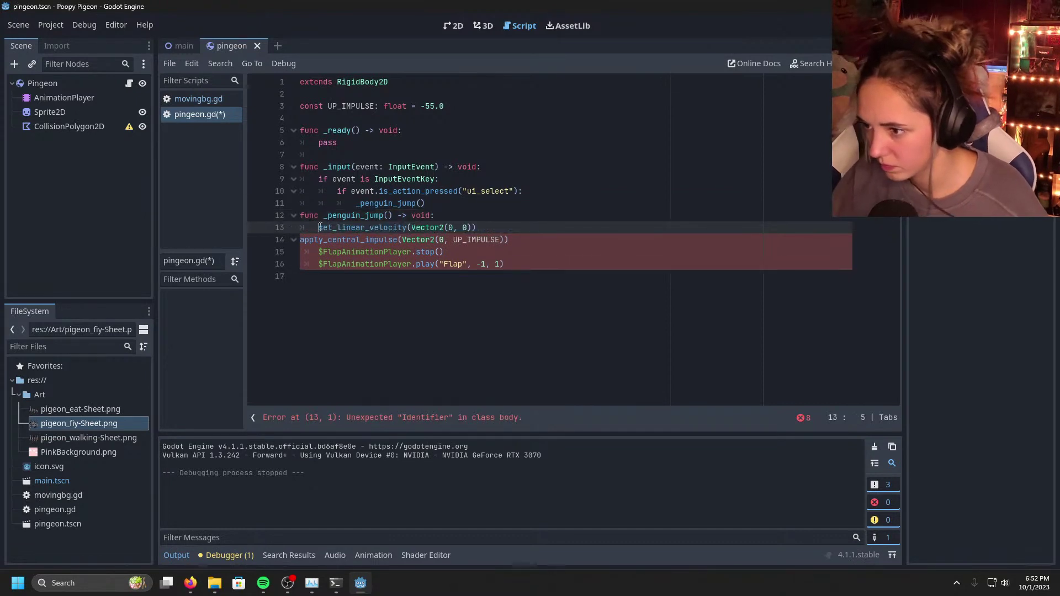
Step: Join the apply_central_impulse call to the set_linear_velocity line and break it back onto its own auto-indented line
click(300, 239)
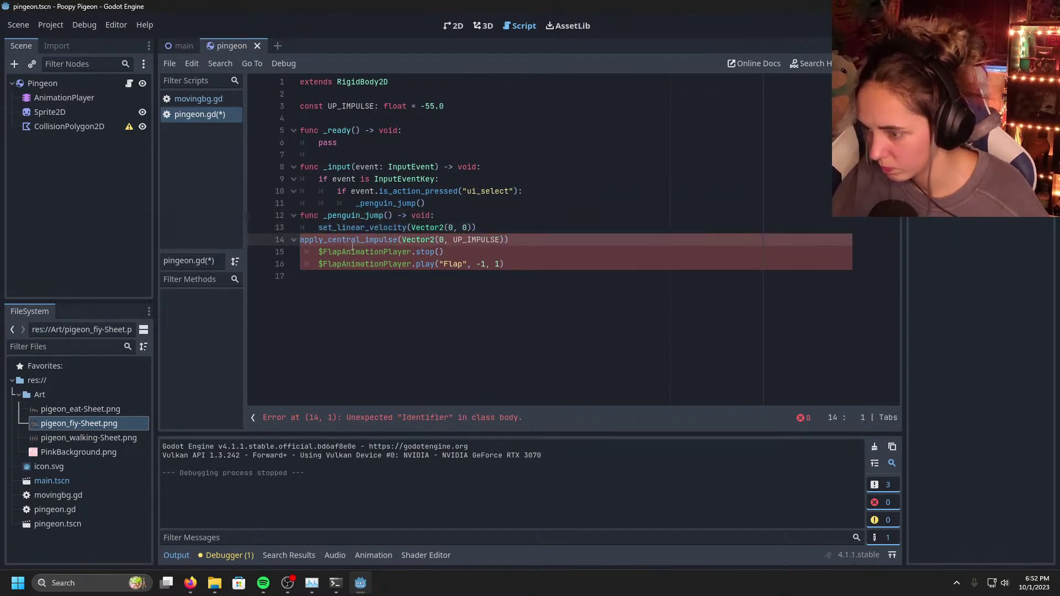
key(BackSpace)
key(Return)
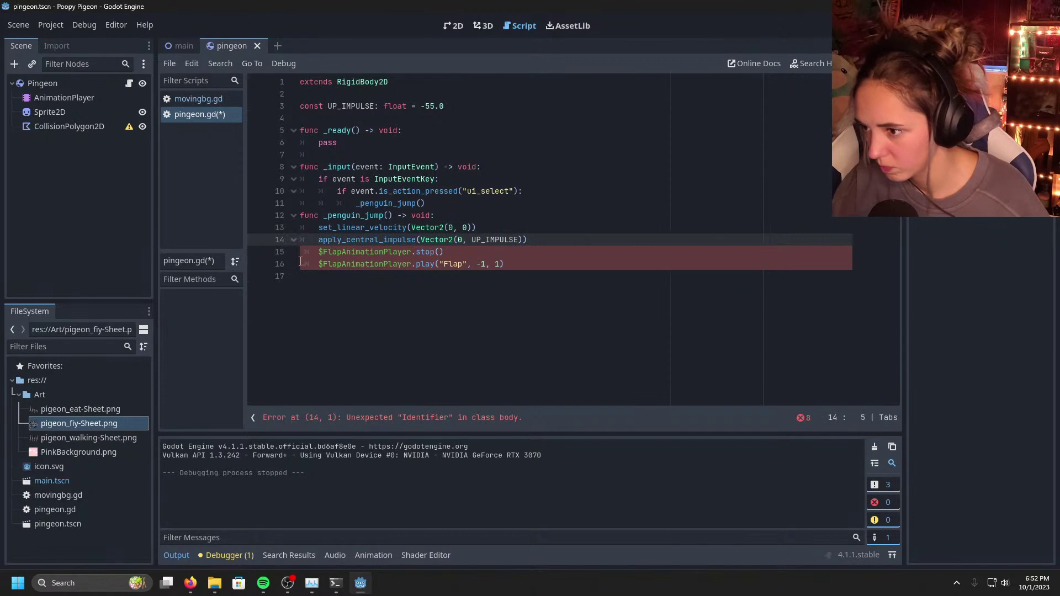
Step: Replace the mixed whitespace before the $FlapAnimationPlayer stop and play calls with a single tab each
key(Down)
key(BackSpace)
key(BackSpace)
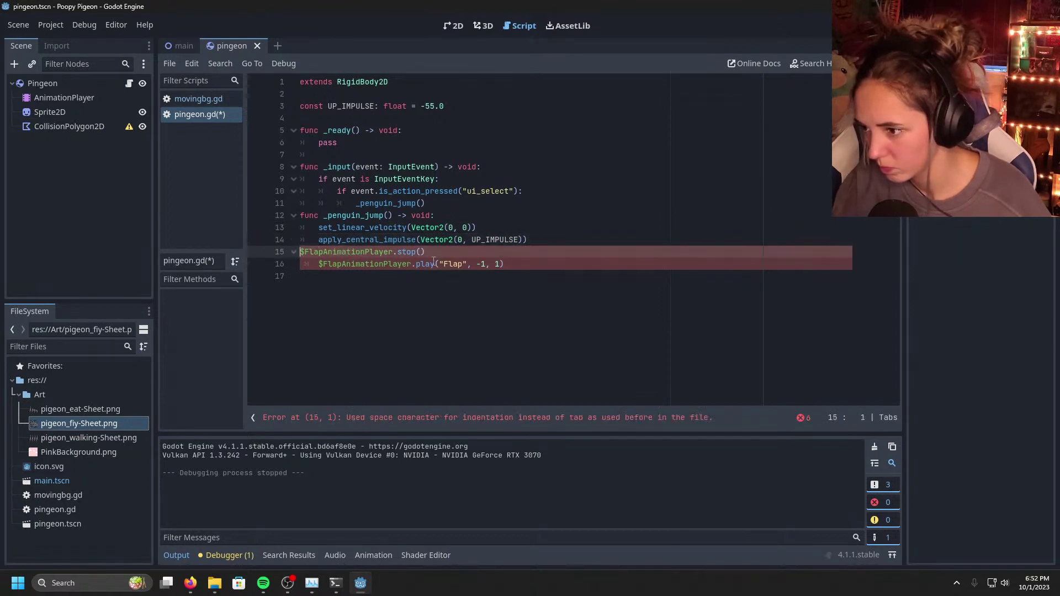
key(Tab)
click(321, 265)
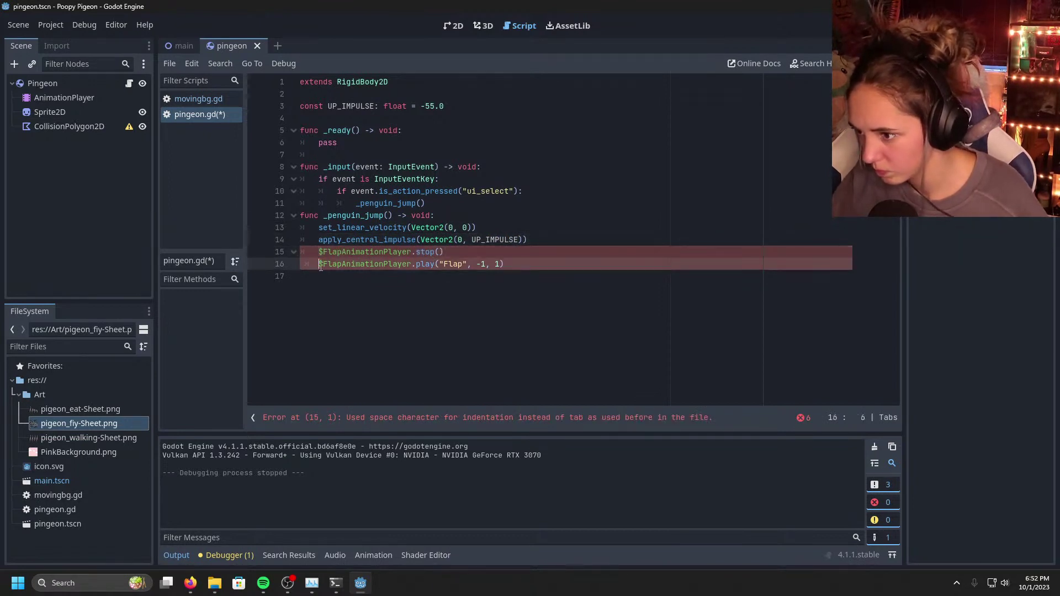
key(BackSpace)
key(BackSpace)
key(Tab)
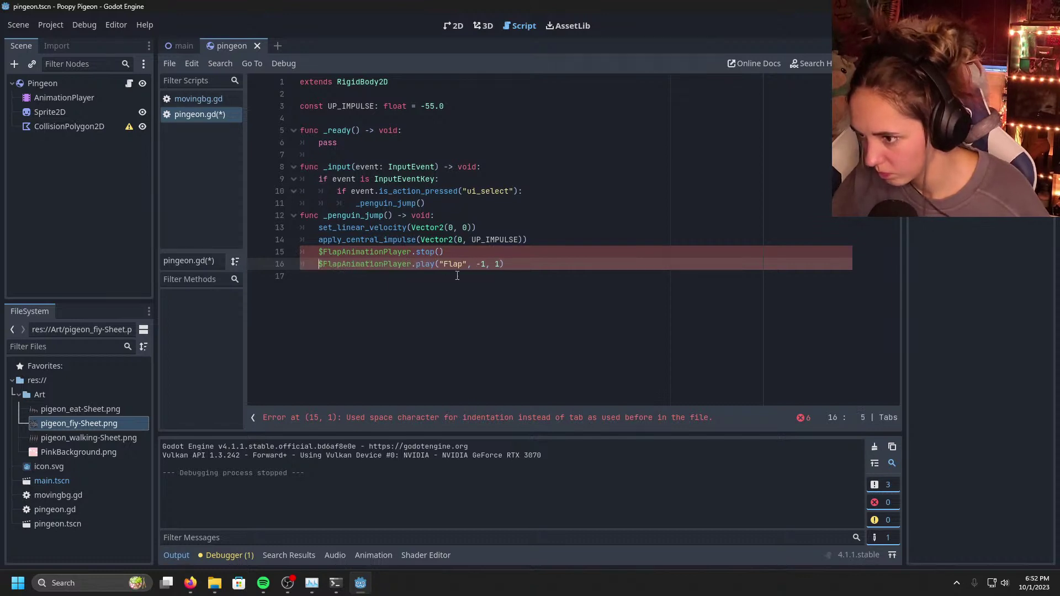
click(511, 302)
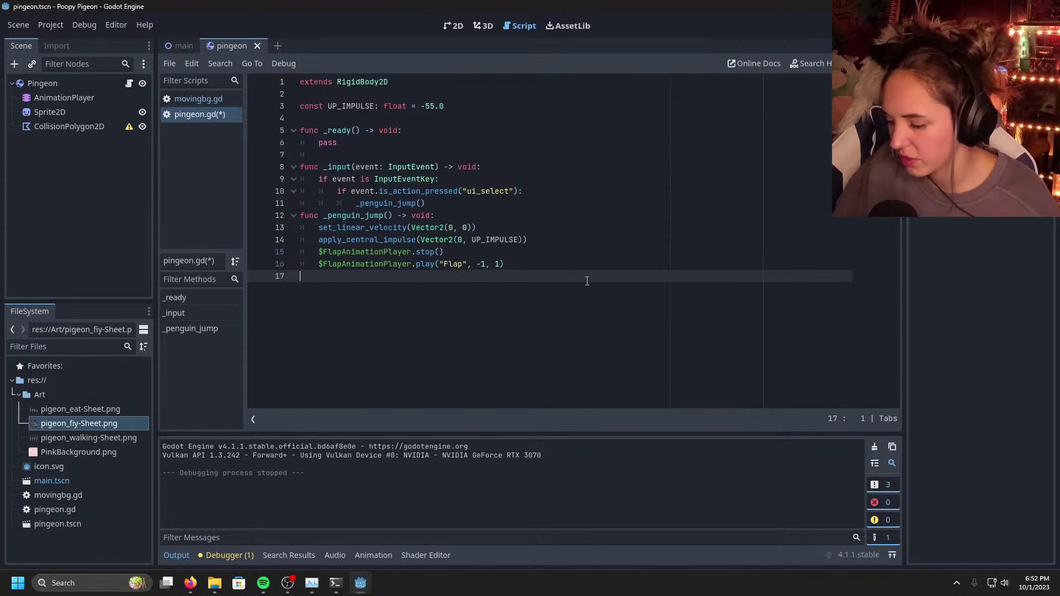
Step: Save the pingeon.gd script and switch the editor to the 2D view of the pingeon scene
click(521, 200)
key(ctrl+s)
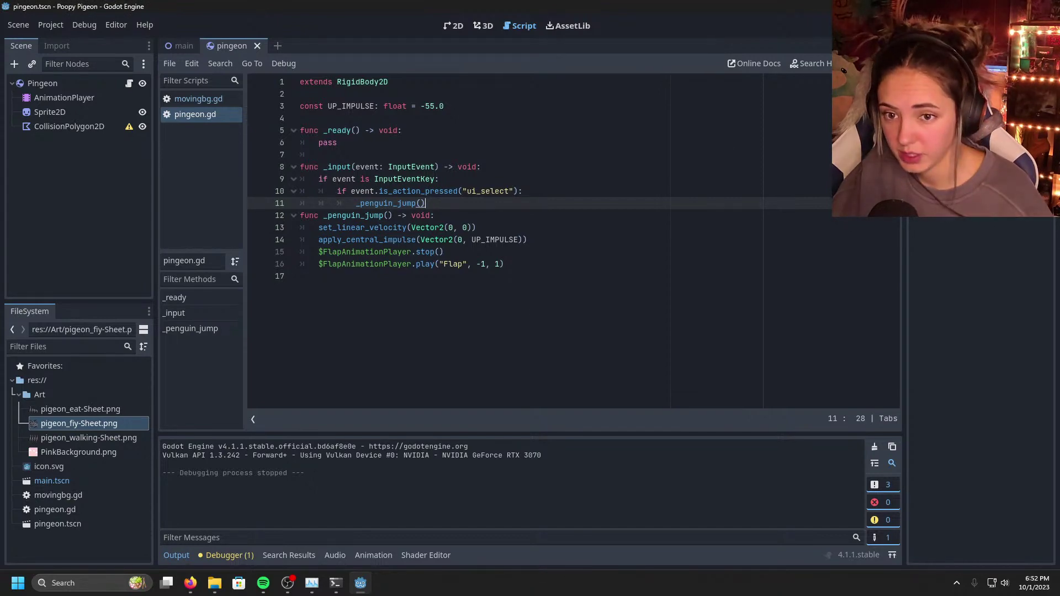
key(ctrl+F1)
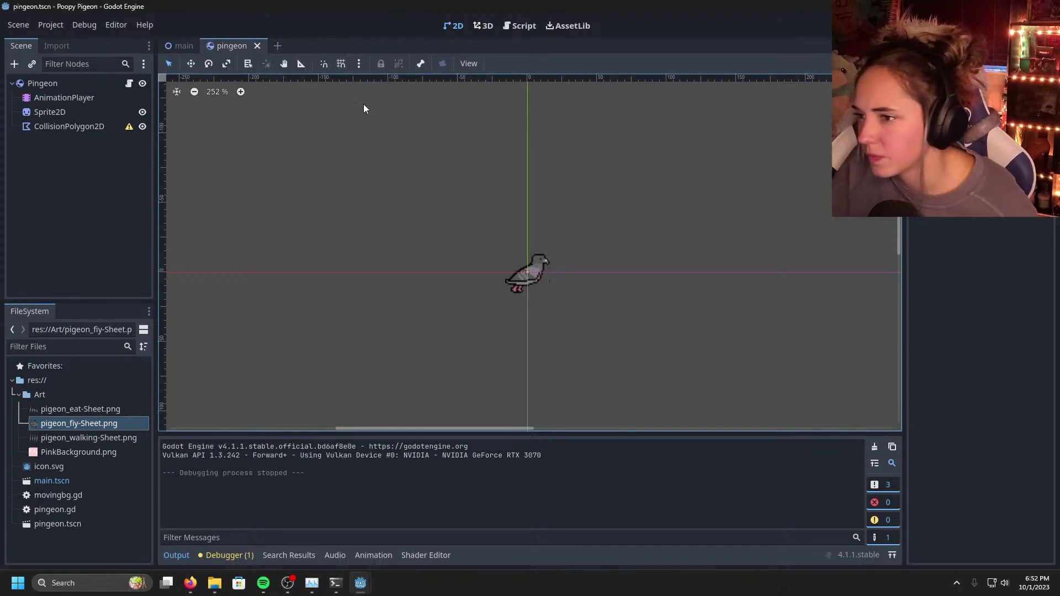
Step: Test-run the pingeon scene on its own and stop it again
right_click(490, 265)
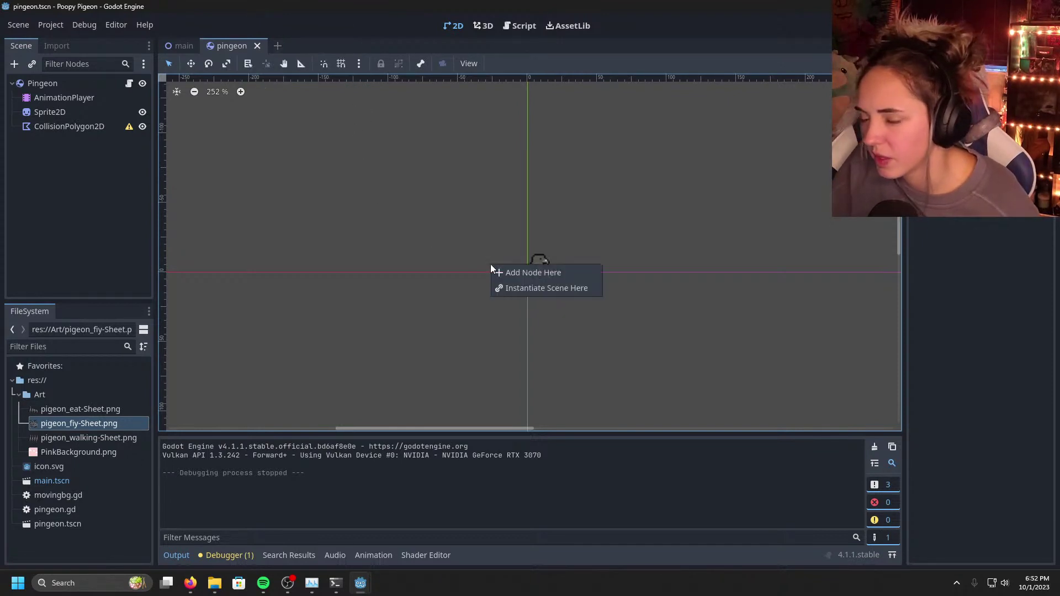
click(97, 207)
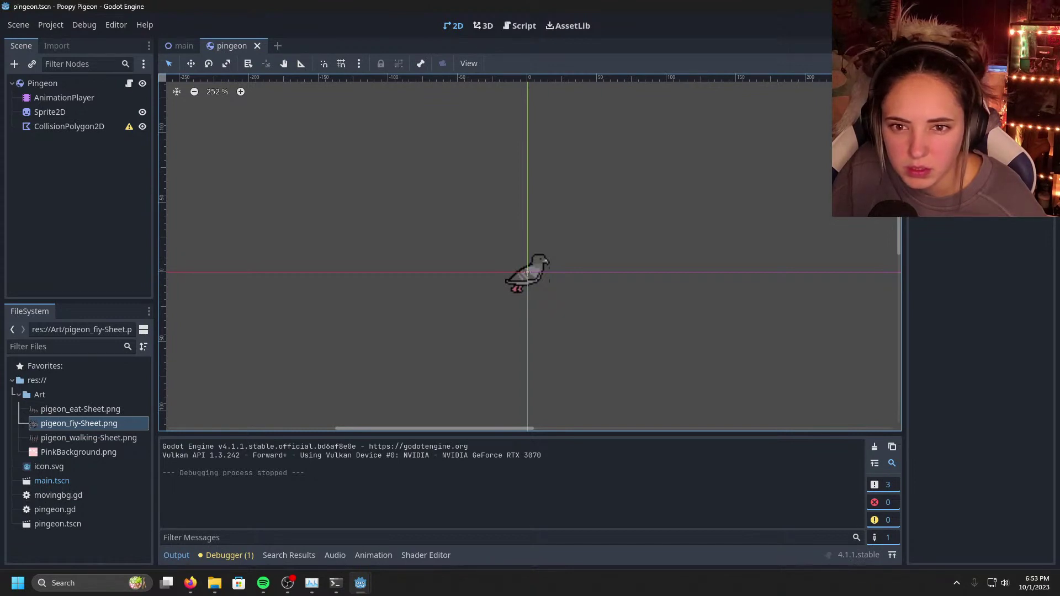
key(F6)
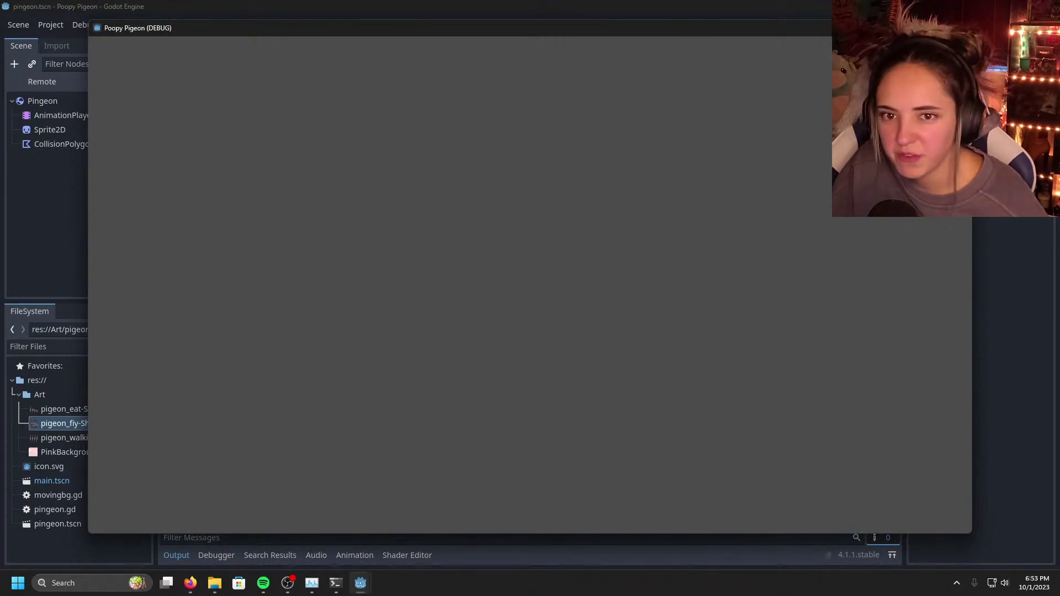
key(F8)
Step: Move the Pingeon root node away from the origin to position (563, 283) in the 2D view
scroll(508, 324, down, 4)
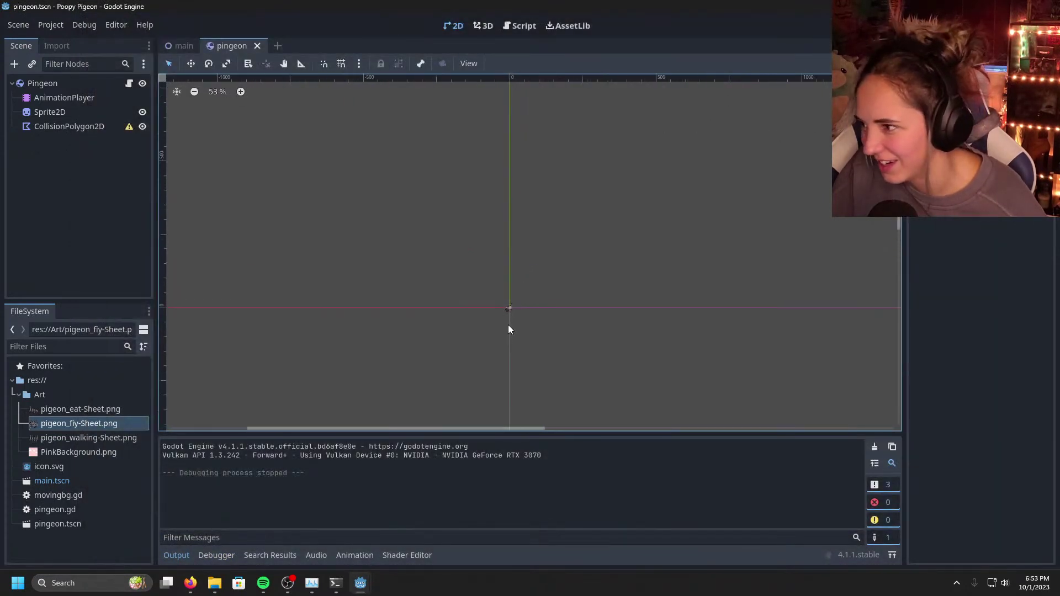
scroll(508, 326, down, 2)
middle_drag(508, 327, 586, 298)
scroll(595, 298, up, 3)
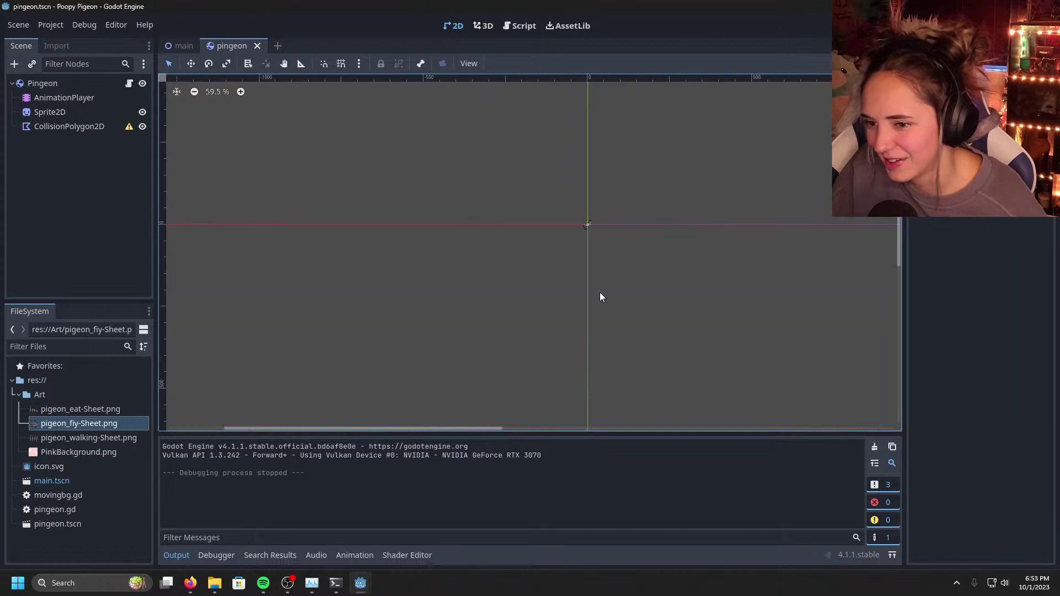
click(54, 84)
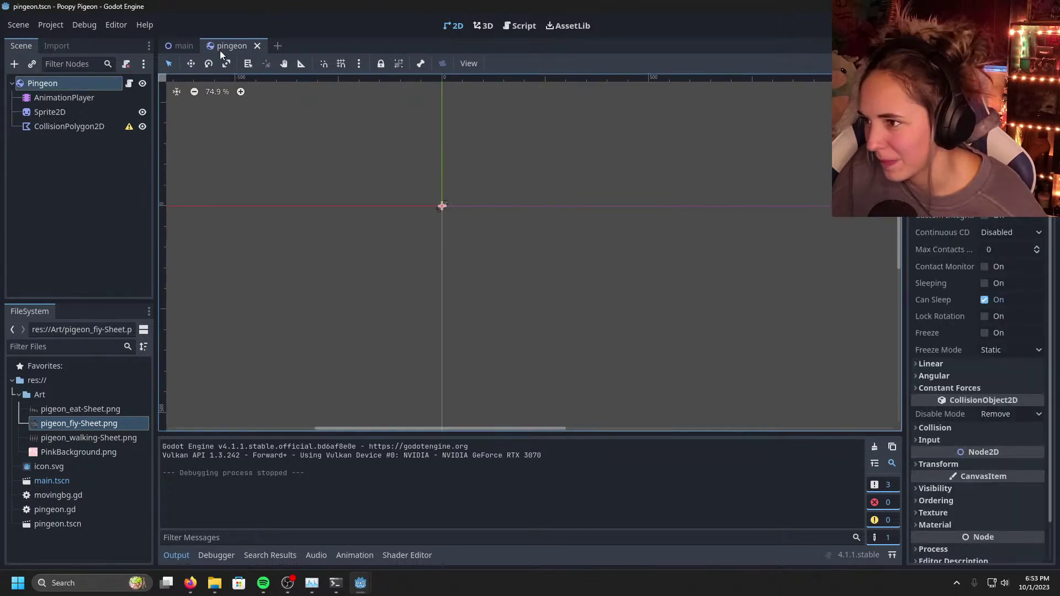
click(191, 63)
drag(457, 215, 619, 322)
middle_drag(773, 312, 655, 280)
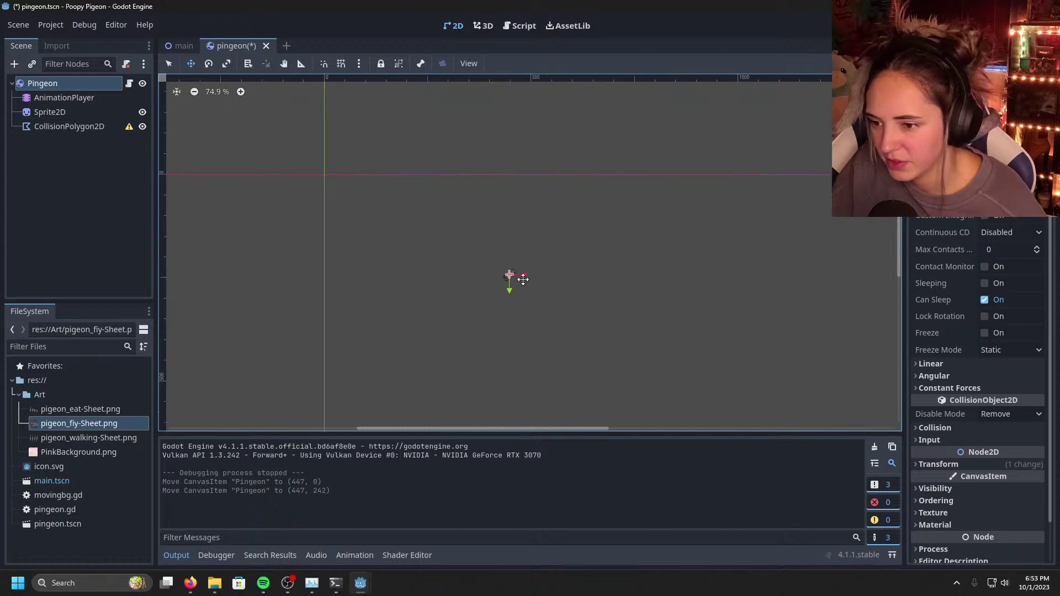
drag(575, 288, 575, 289)
drag(575, 289, 575, 305)
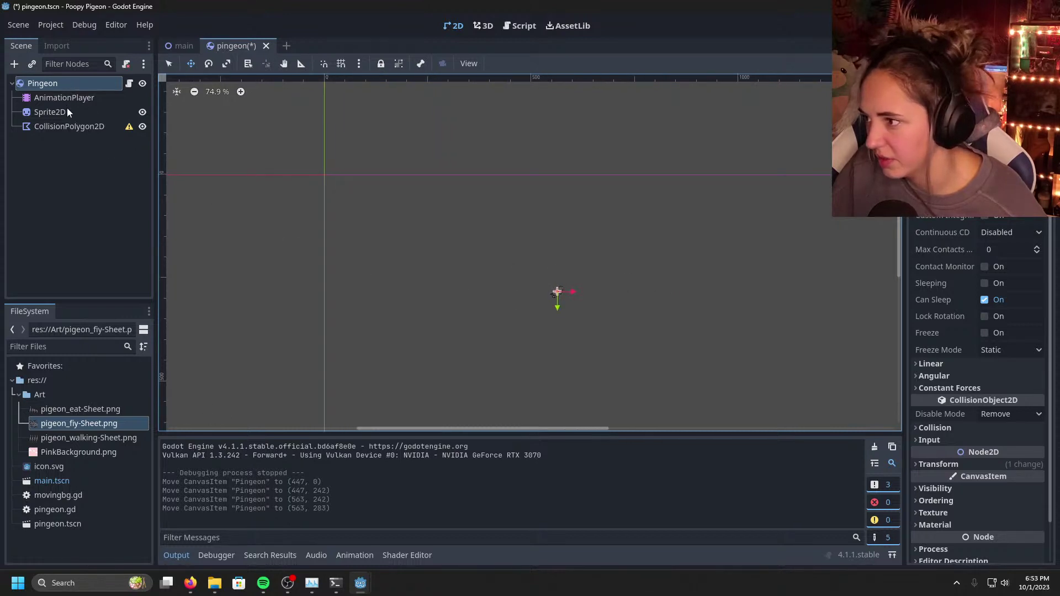
Step: Adjust the gravity scale of the Pingeon rigid body and test-run the pingeon scene
click(54, 128)
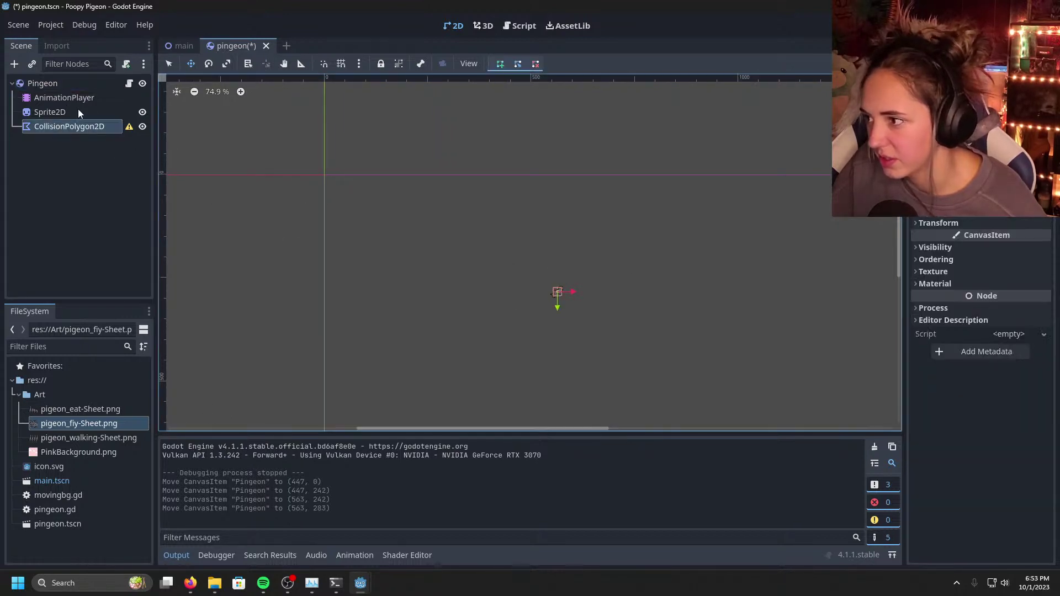
click(48, 83)
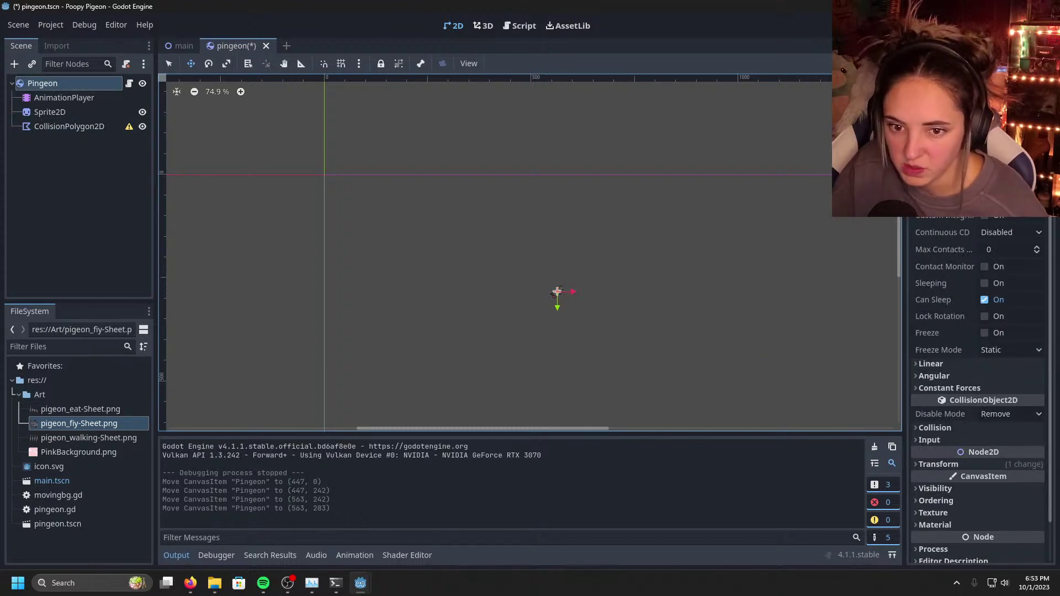
drag(1013, 199, 994, 200)
click(1002, 199)
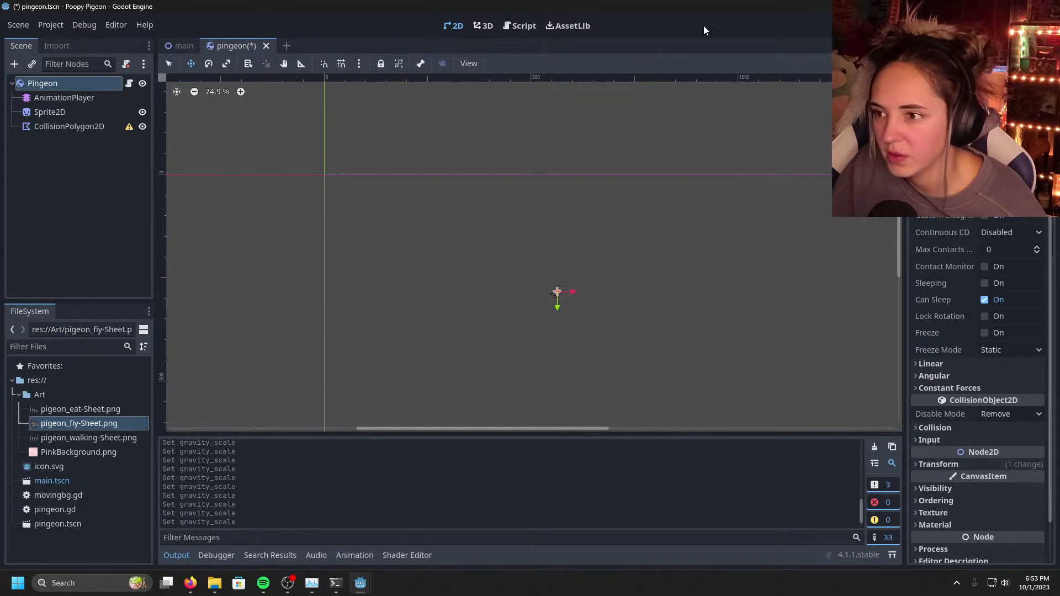
key(F6)
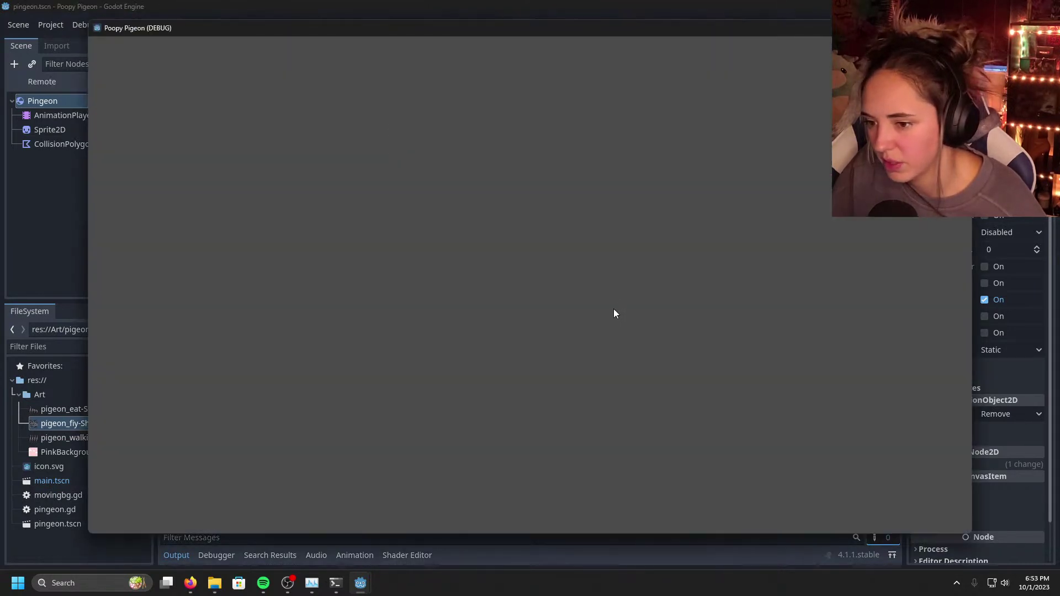
click(958, 28)
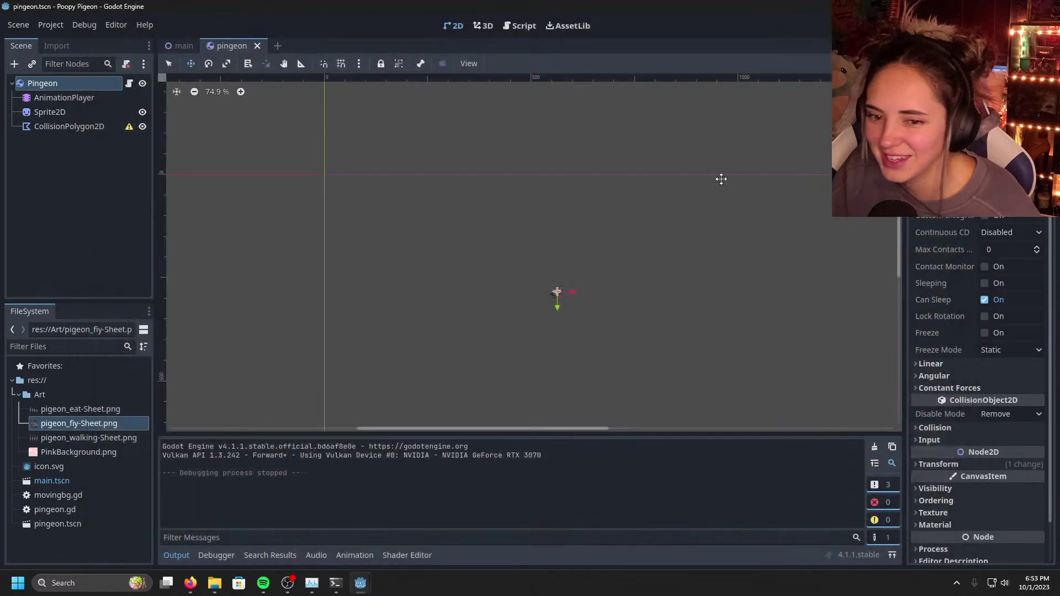
Step: Move the Pingeon root node farther along both axes to position (792, 576)
scroll(641, 247, down, 2)
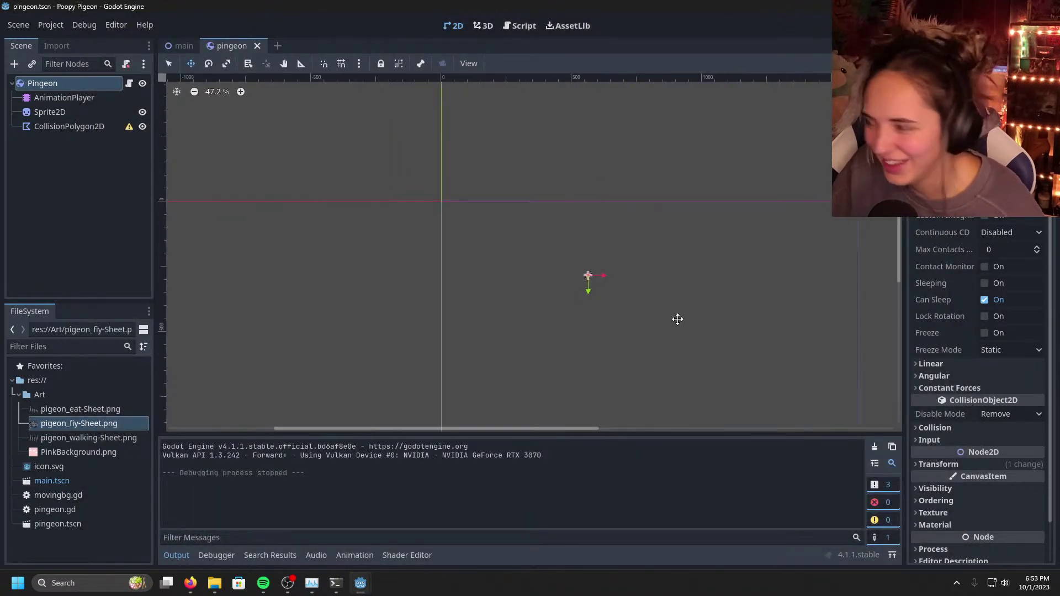
middle_drag(633, 305, 575, 286)
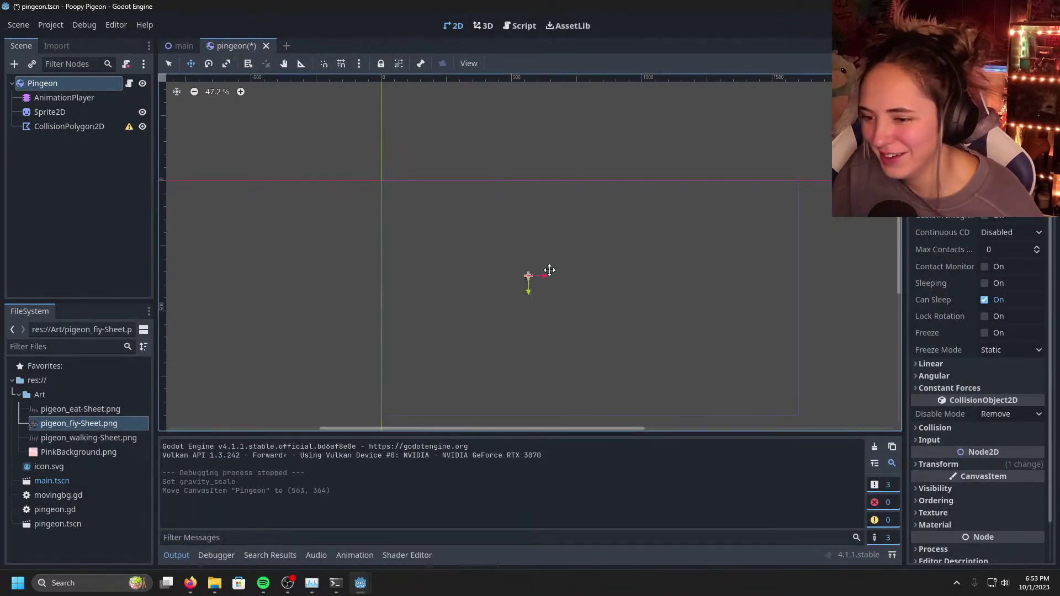
drag(539, 276, 599, 282)
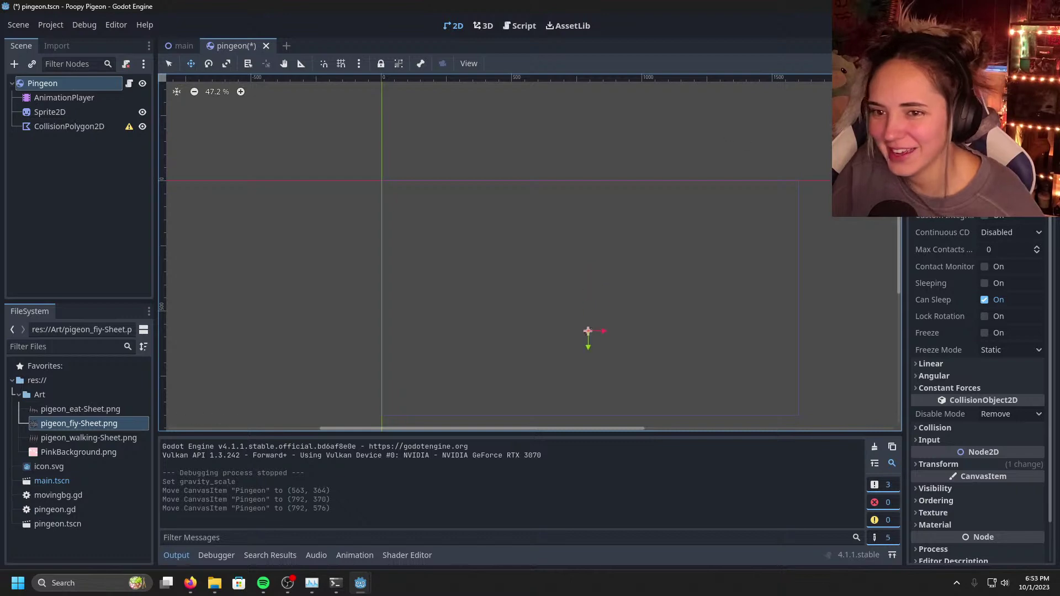
Step: Run the whole project, close it, and run only the pingeon scene to check the pigeon's placement
key(F5)
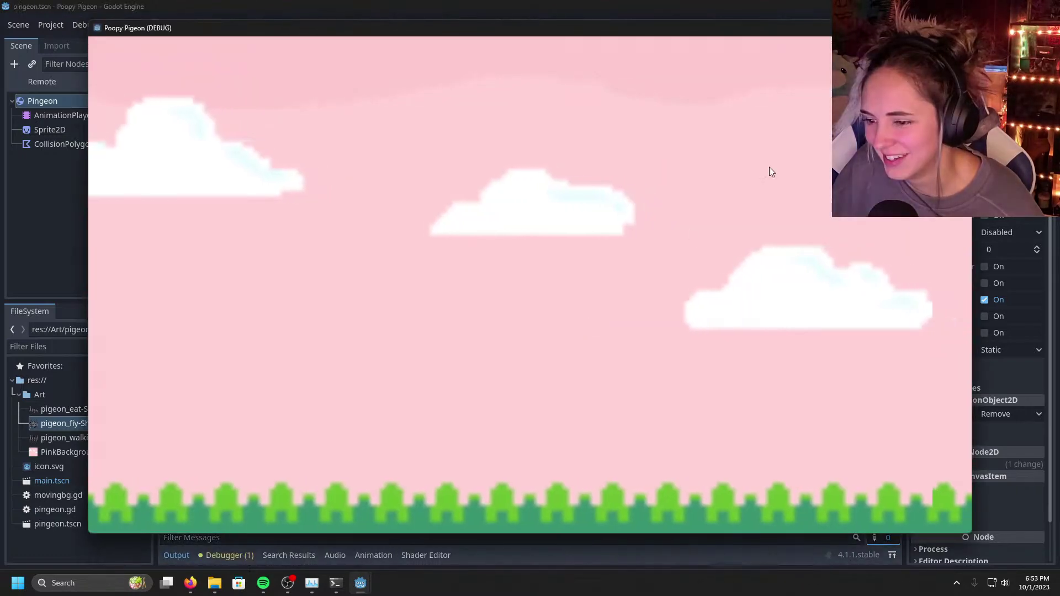
click(959, 28)
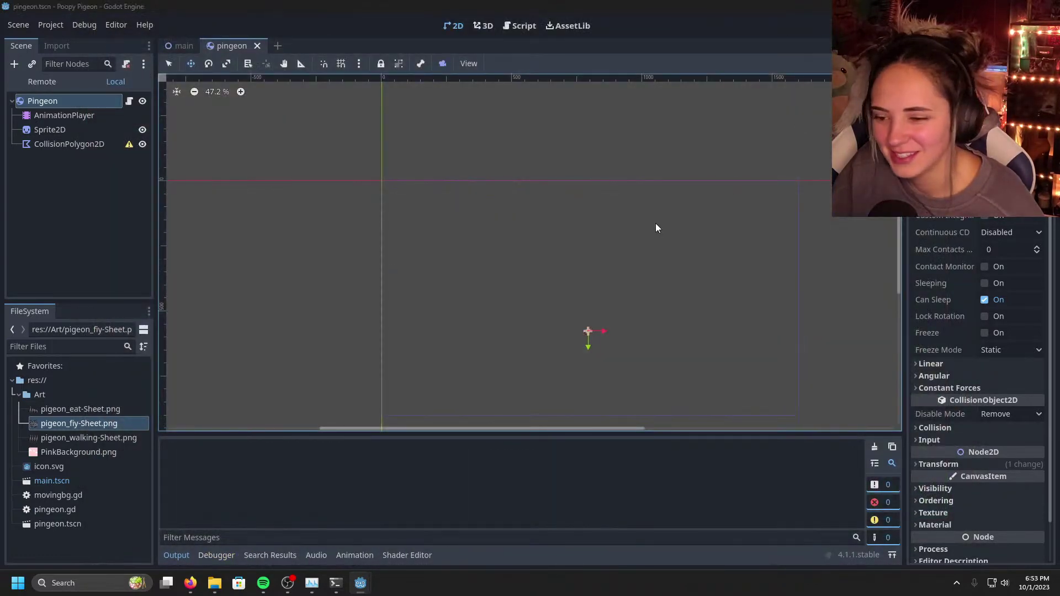
key(F6)
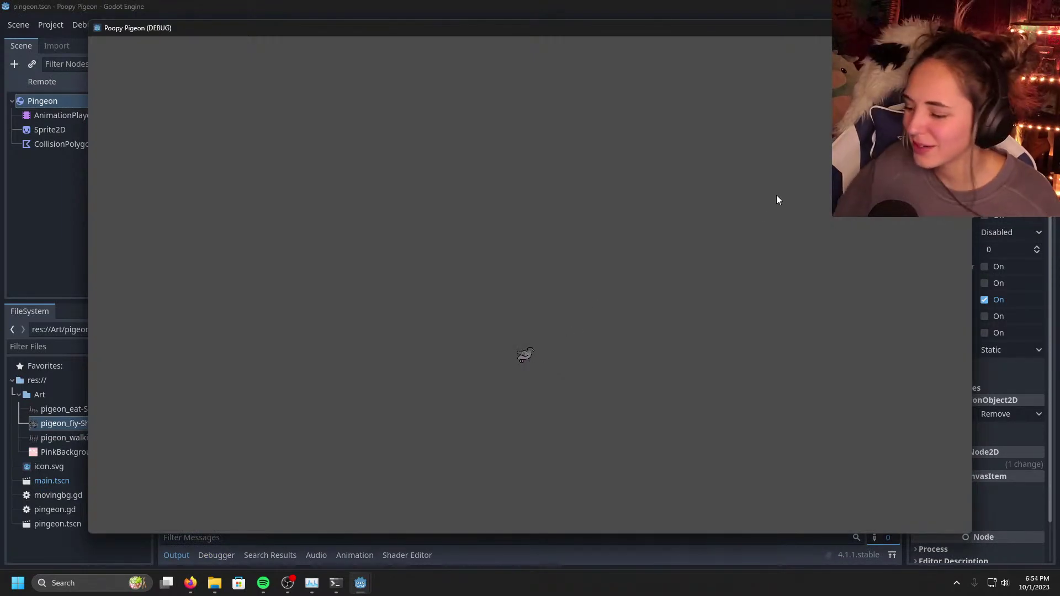
click(959, 28)
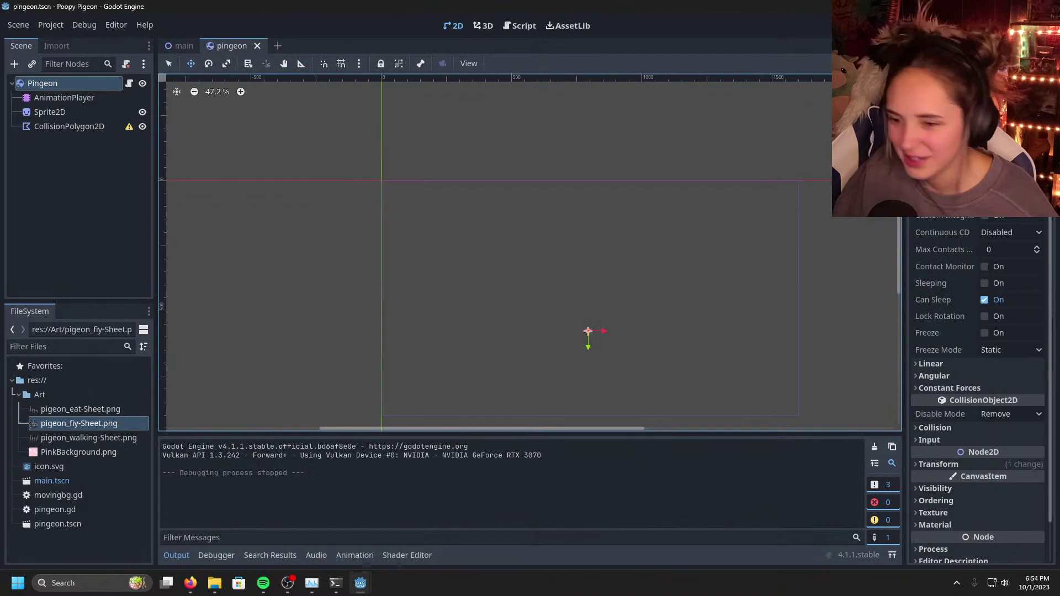
Step: Set the transform scale of the Sprite2D node to 5 on both the x and y axes
scroll(977, 423, down, 2)
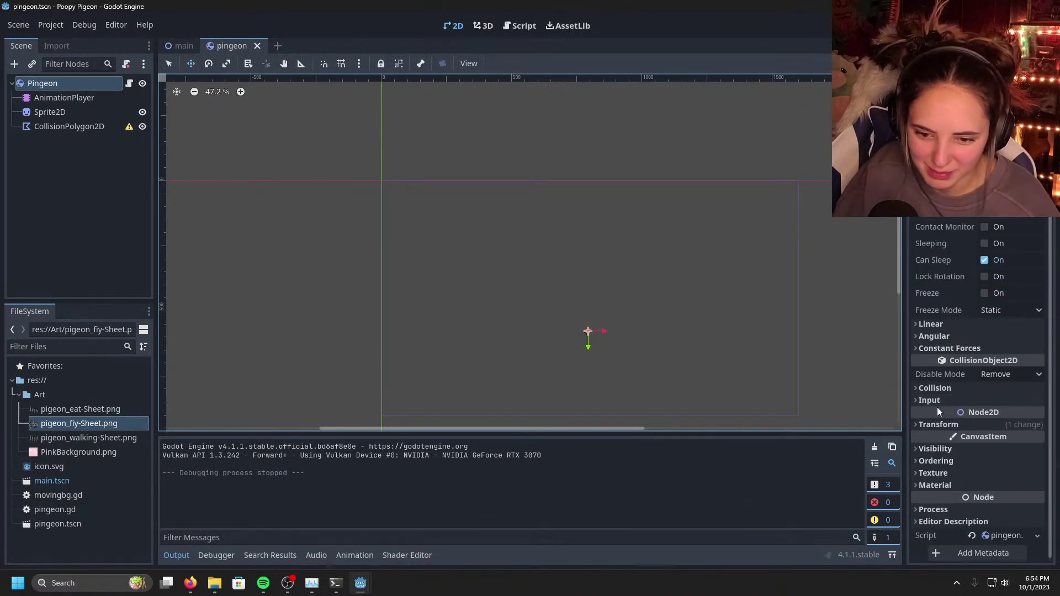
scroll(952, 224, up, 2)
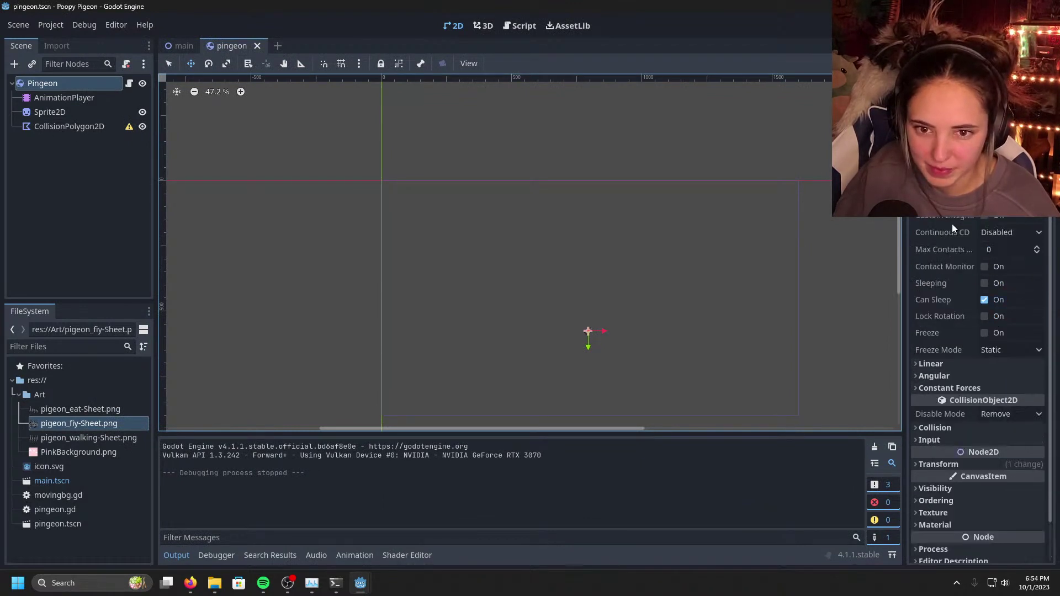
click(51, 112)
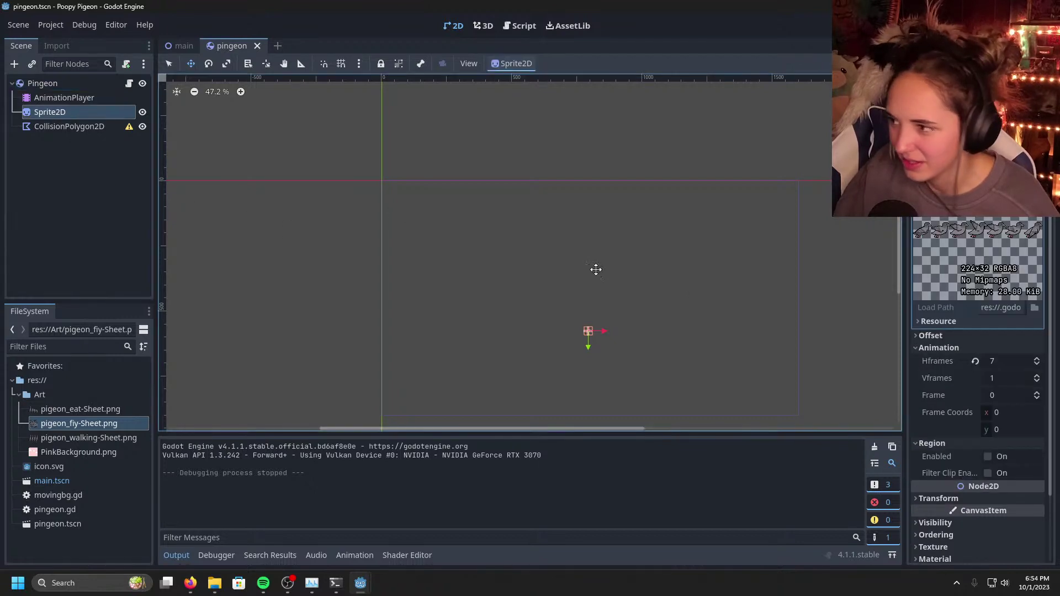
scroll(974, 353, down, 3)
scroll(970, 375, down, 1)
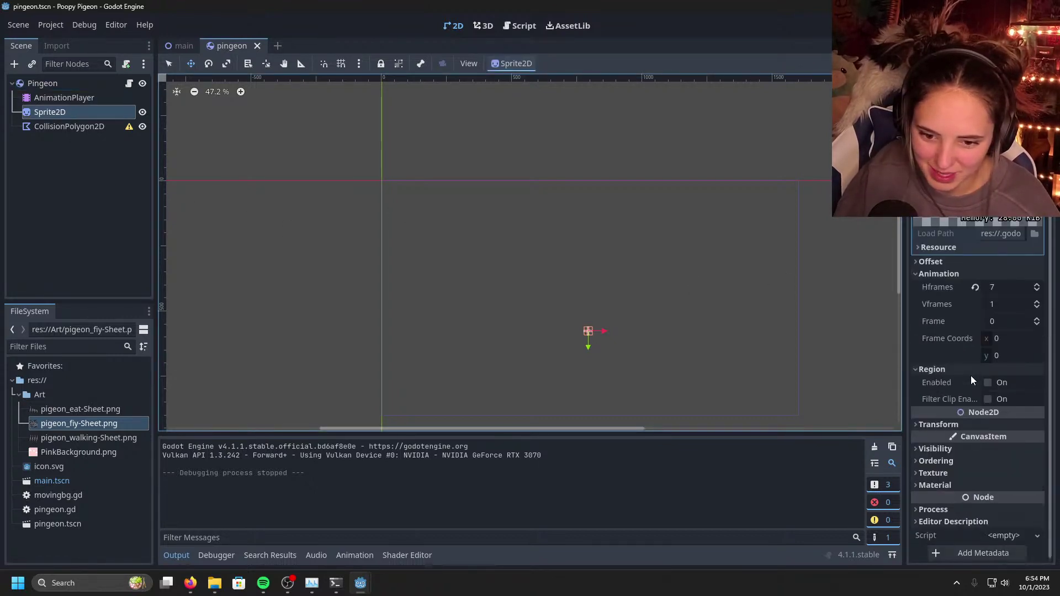
click(945, 425)
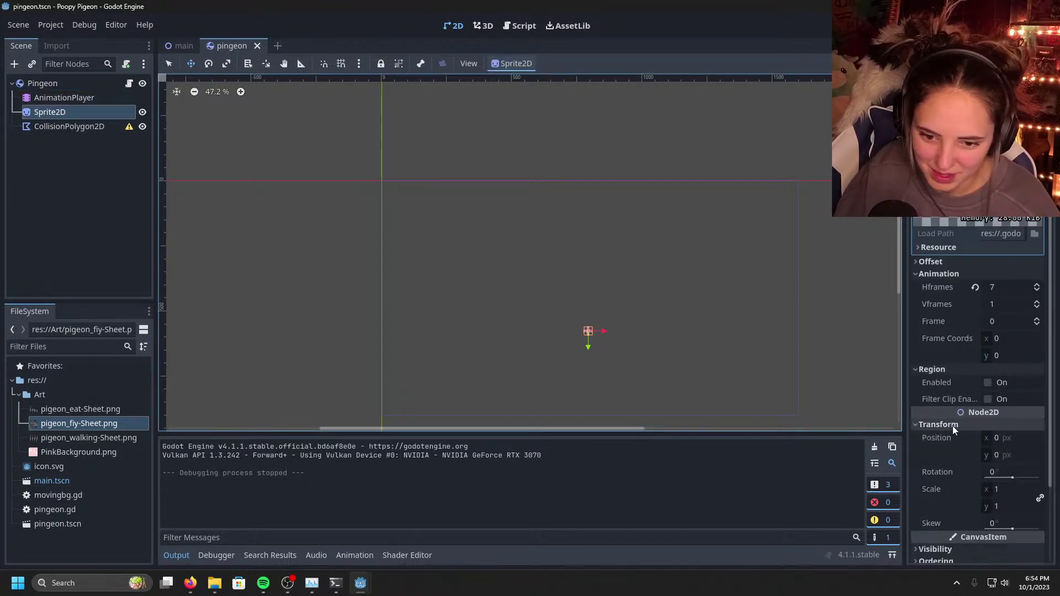
click(1000, 490)
text(5)
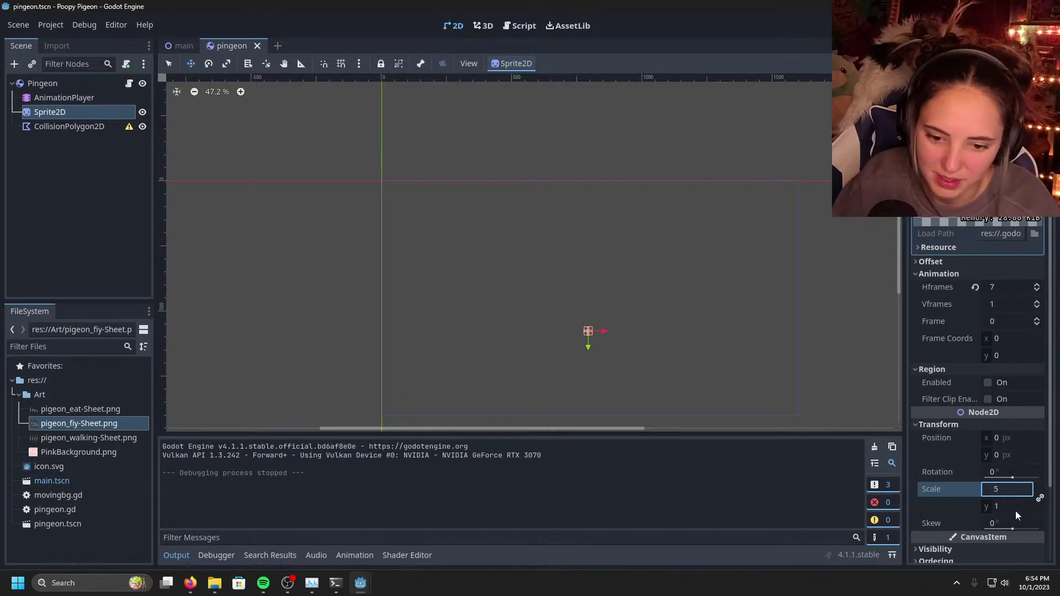
click(1015, 511)
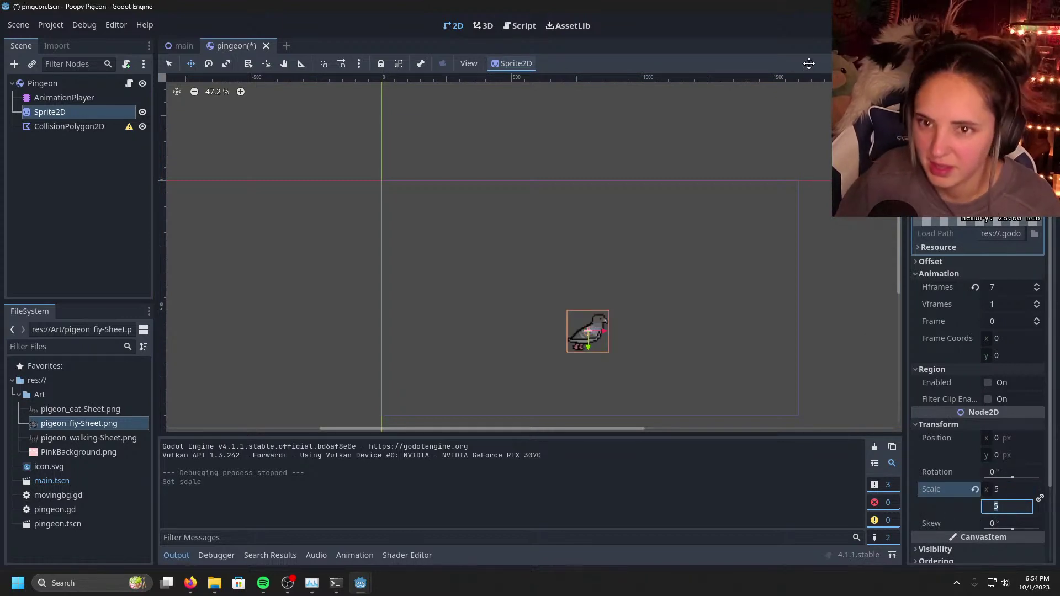
Step: Run the project and the pingeon scene to check the enlarged pigeon and test its jump input
key(F5)
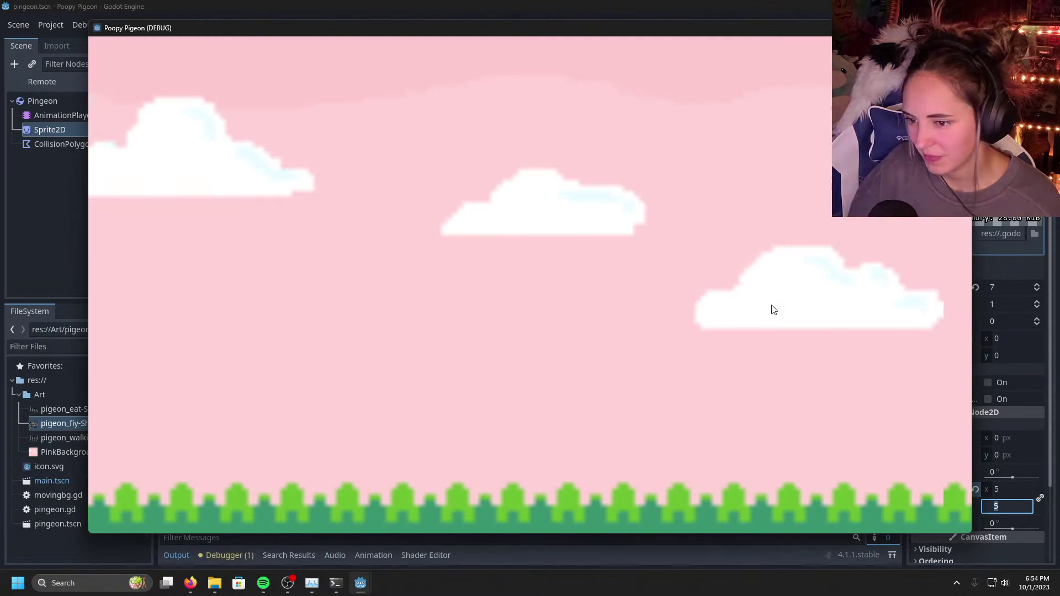
key(F8)
key(F5)
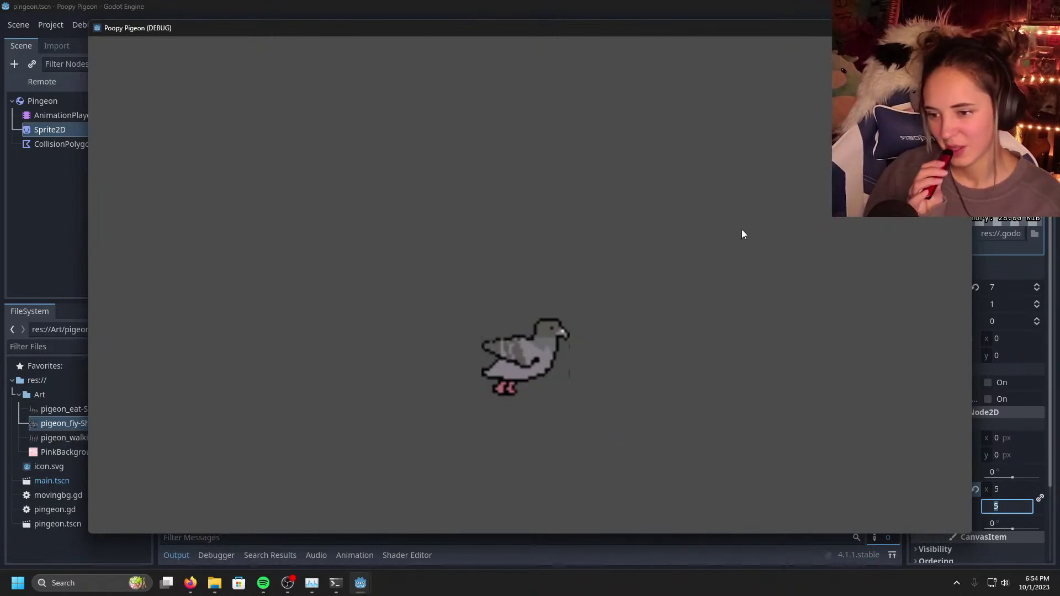
click(958, 28)
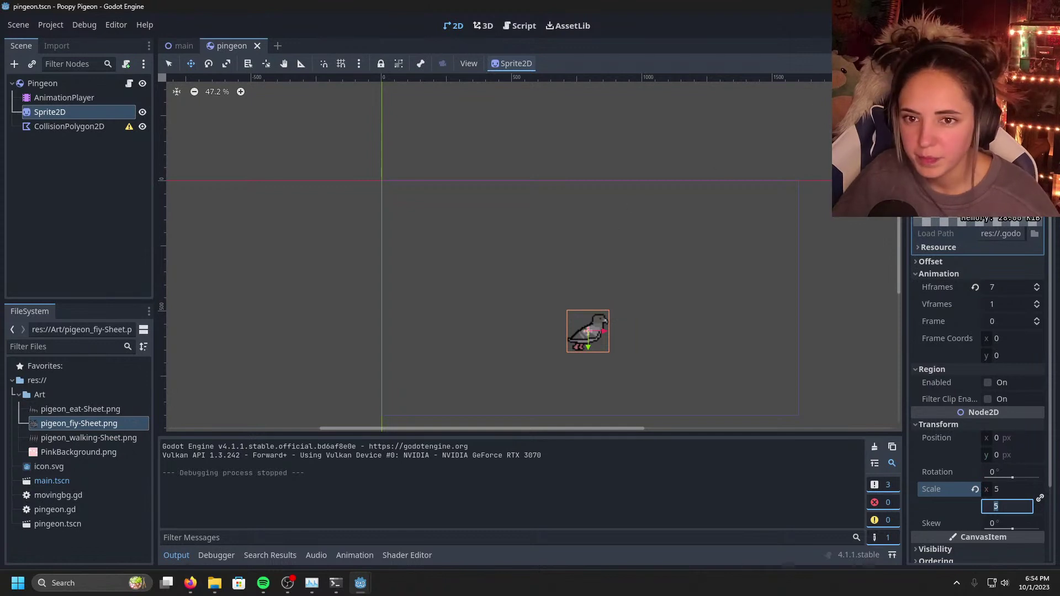
key(F6)
click(615, 209)
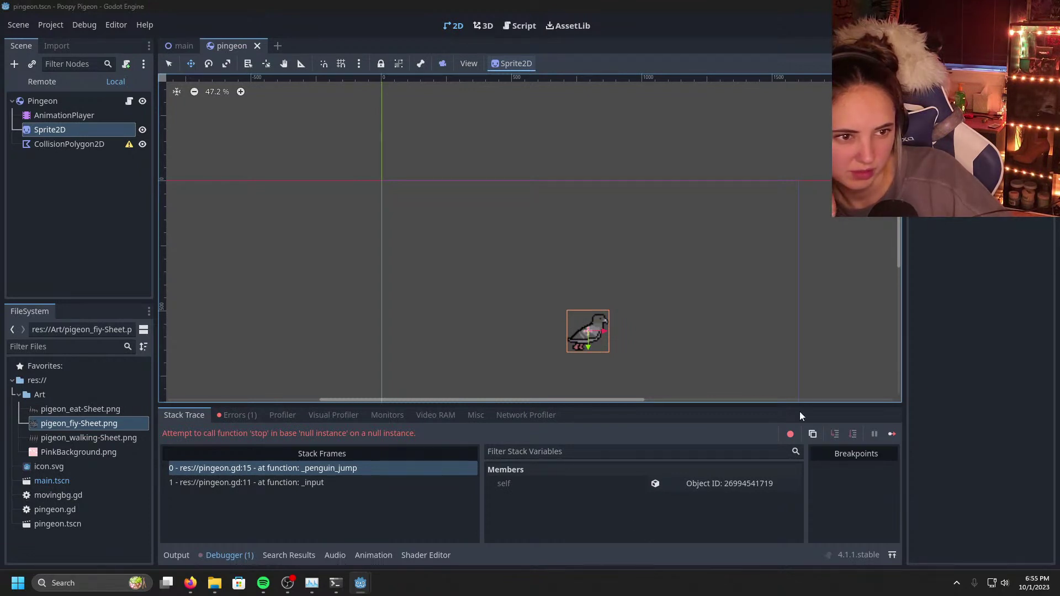
Step: Change the action name checked by is_action_pressed in pingeon.gd to "space"
mouse_move(360, 582)
click(379, 525)
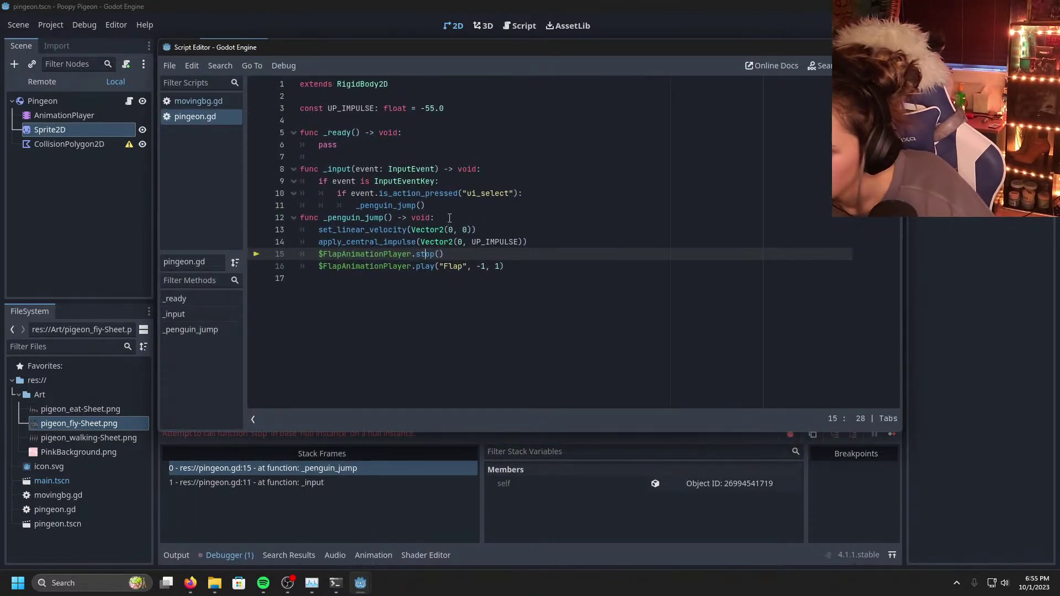
click(469, 194)
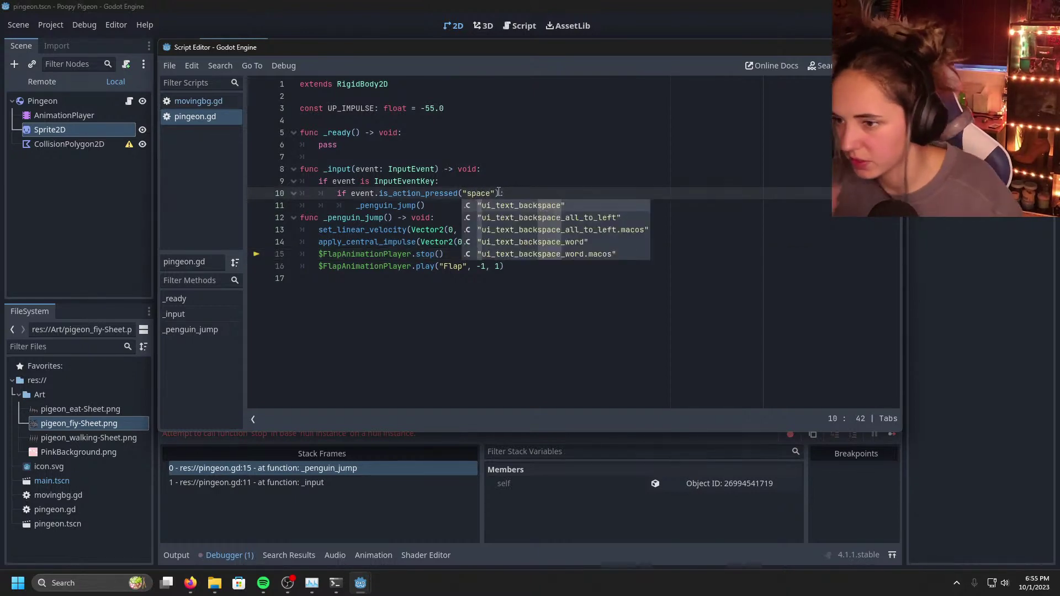
click(421, 332)
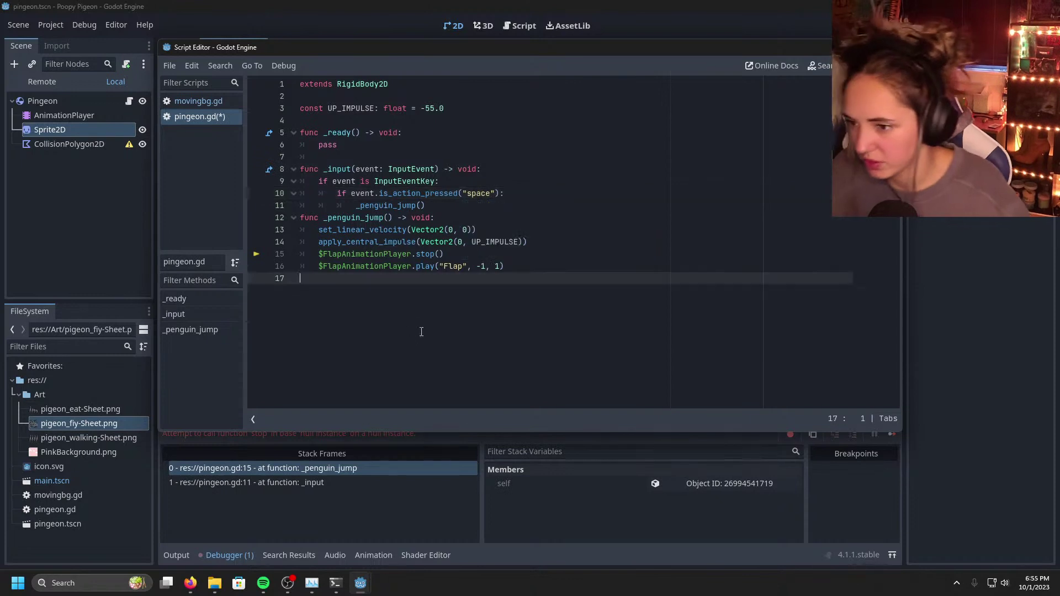
Step: Add an input action named jump to the project's input map and bind it to the physical Space key
click(50, 25)
click(88, 43)
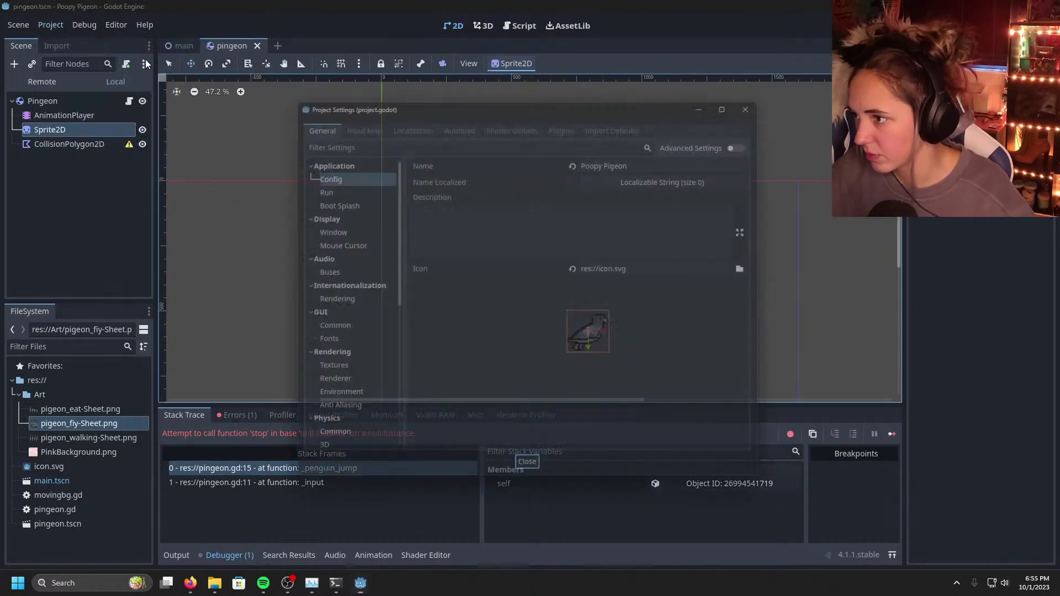
click(363, 117)
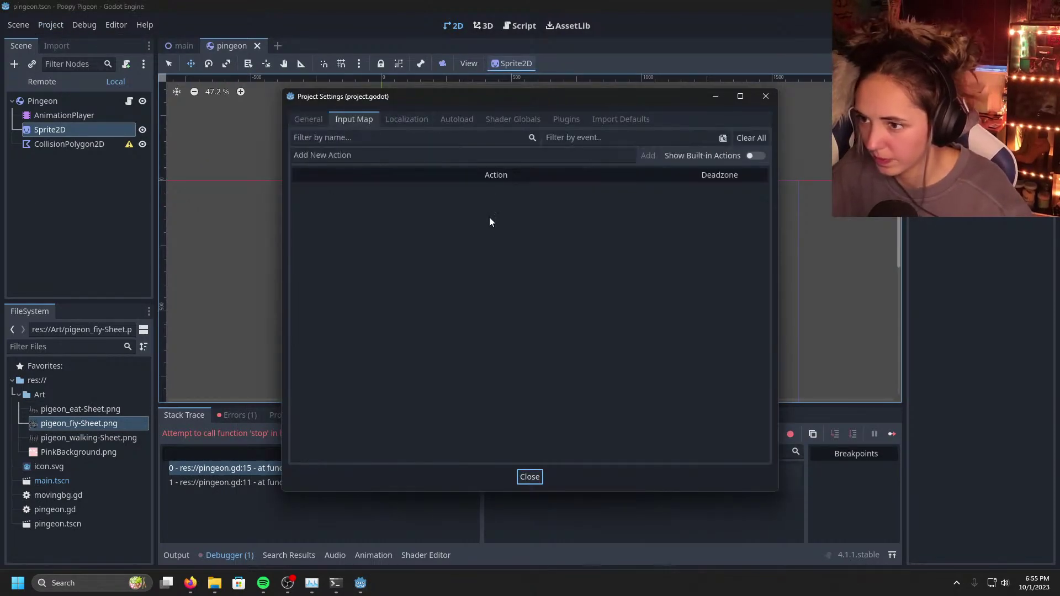
click(365, 155)
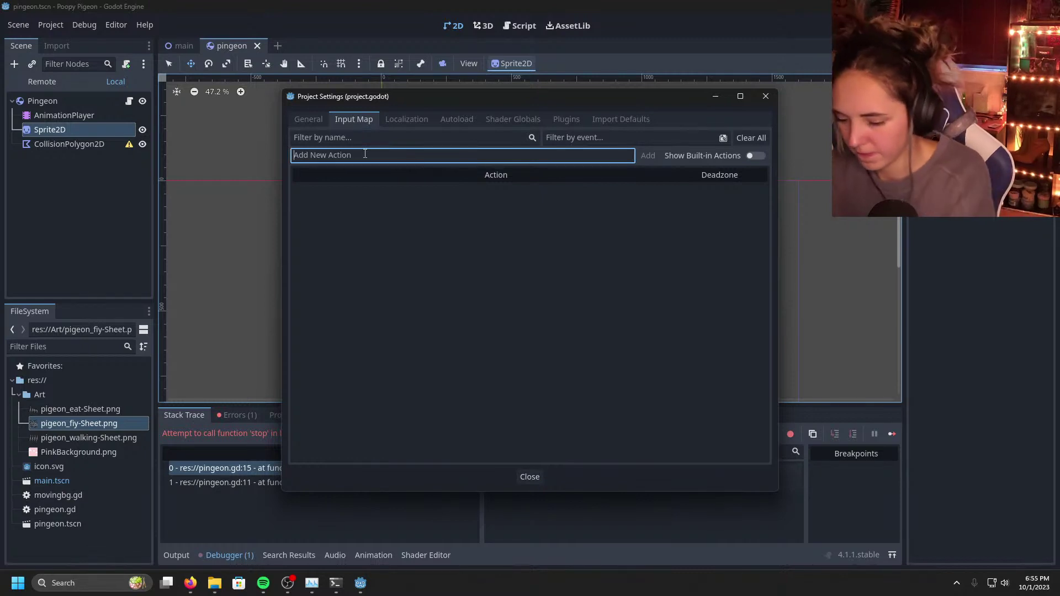
text(space)
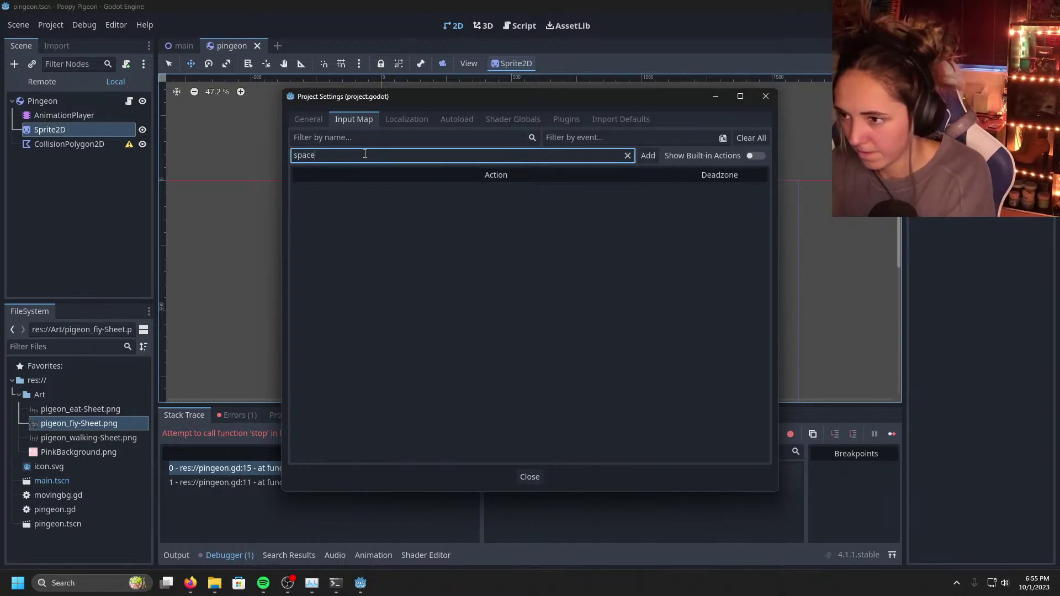
text(j)
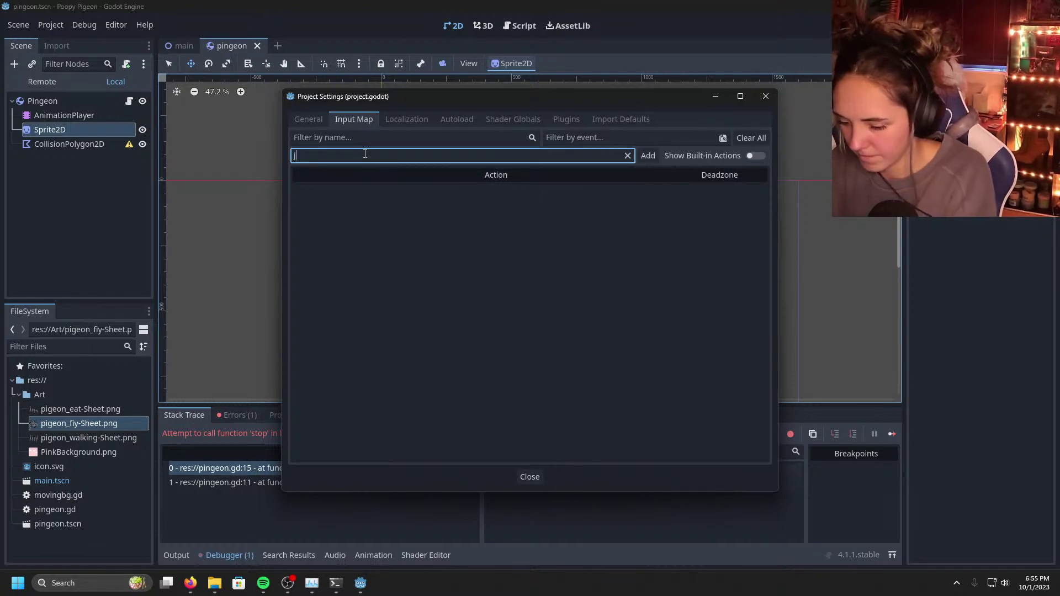
text(ump)
key(Return)
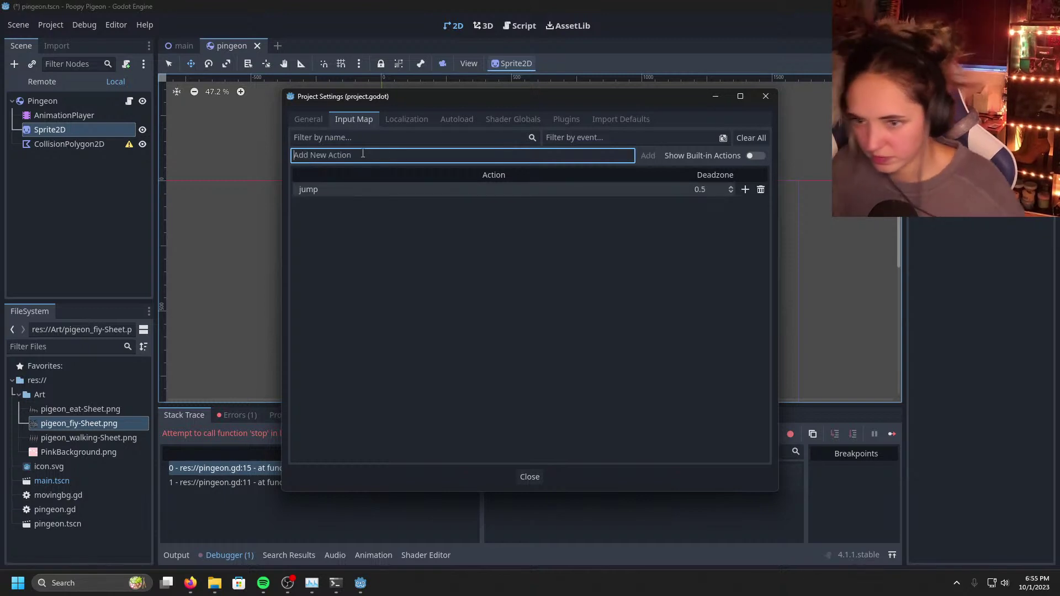
click(744, 190)
key(space)
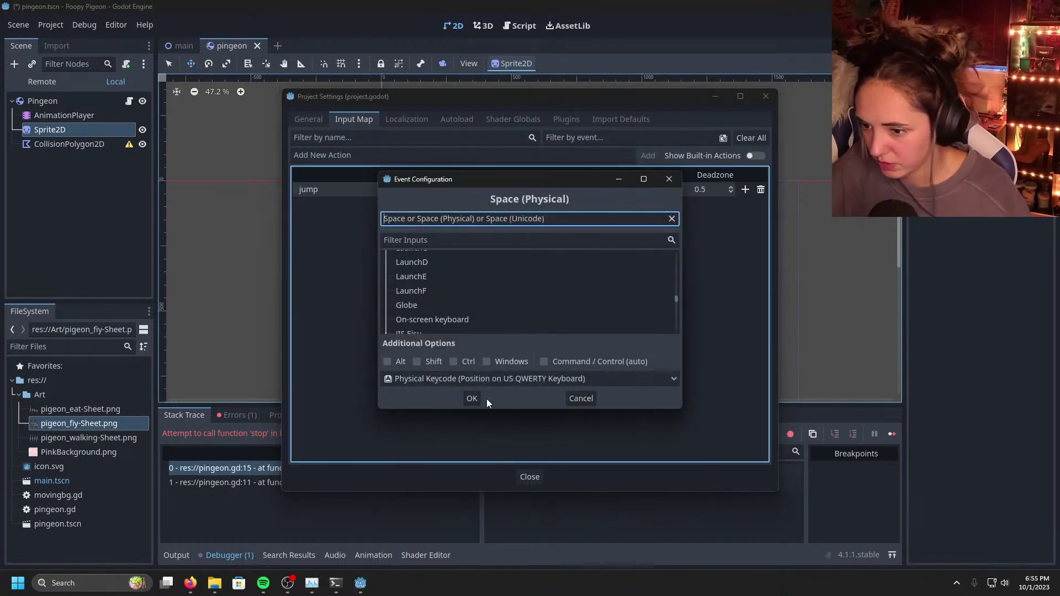
click(472, 399)
Step: Change the action name checked by is_action_pressed in pingeon.gd to "jump" and close the project settings
mouse_move(359, 583)
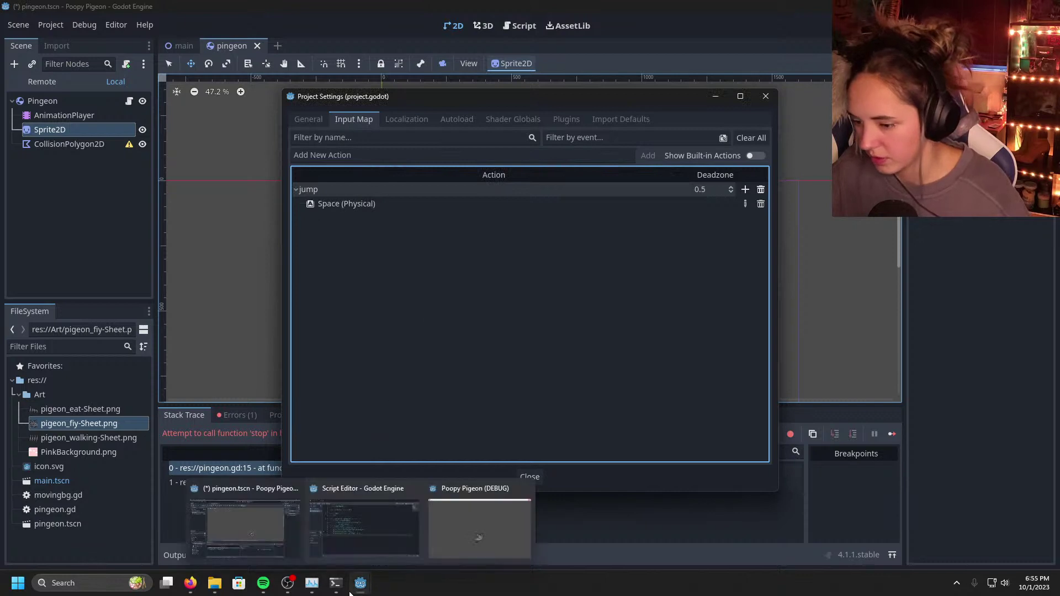
click(364, 529)
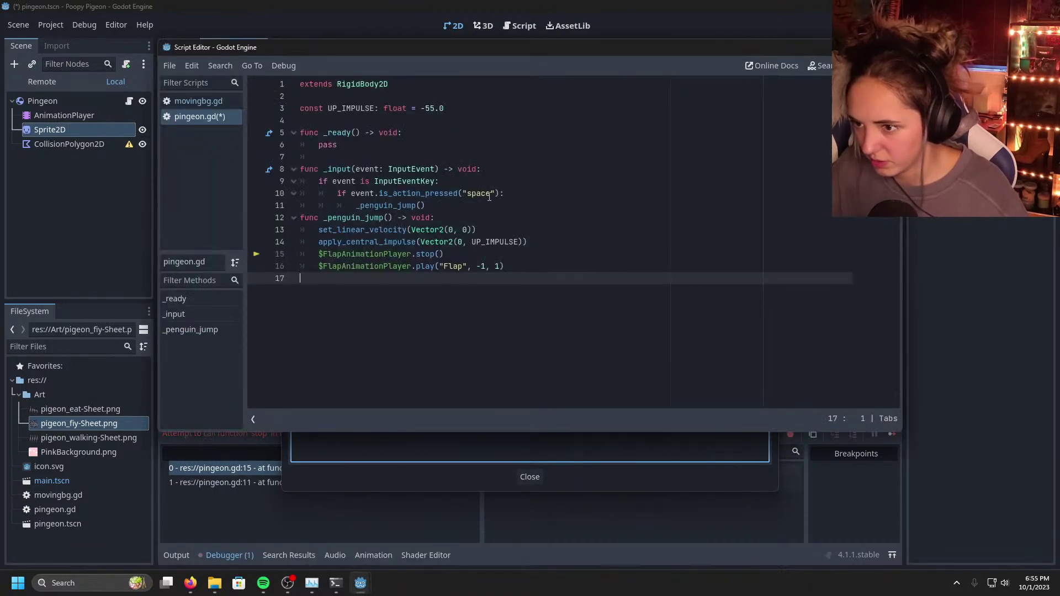
drag(490, 194, 470, 194)
text(jump)
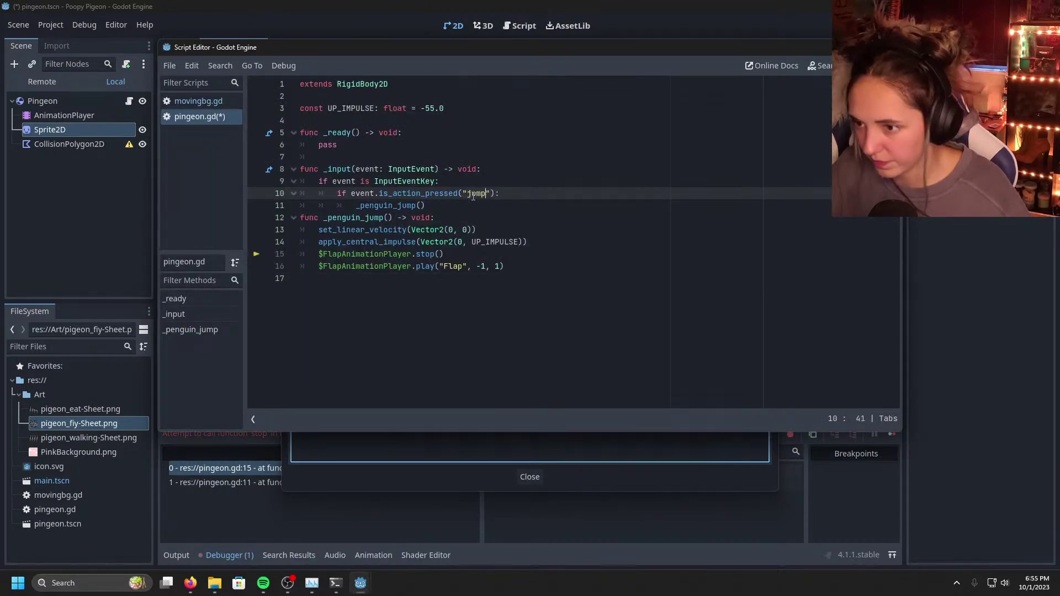
click(581, 298)
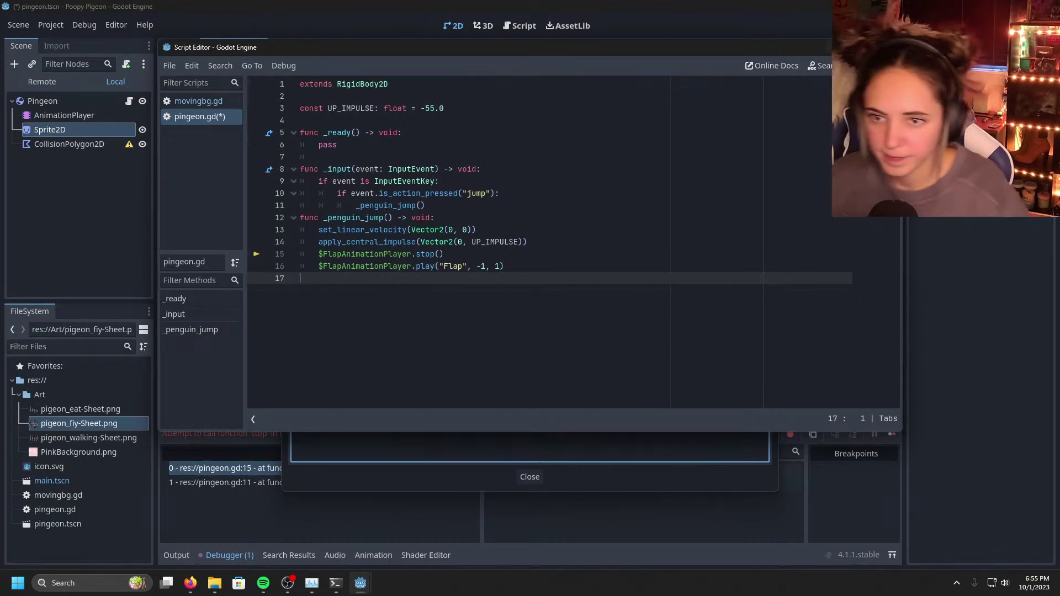
click(889, 48)
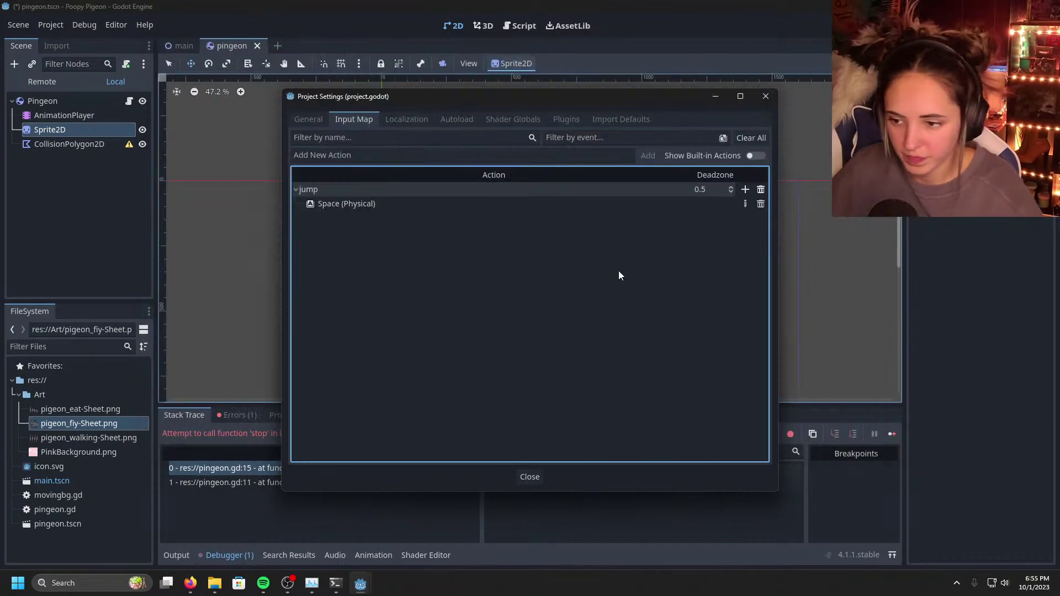
click(529, 477)
Step: Run the whole project and the pingeon scene to test the jump, and check the debugger's error list
key(F5)
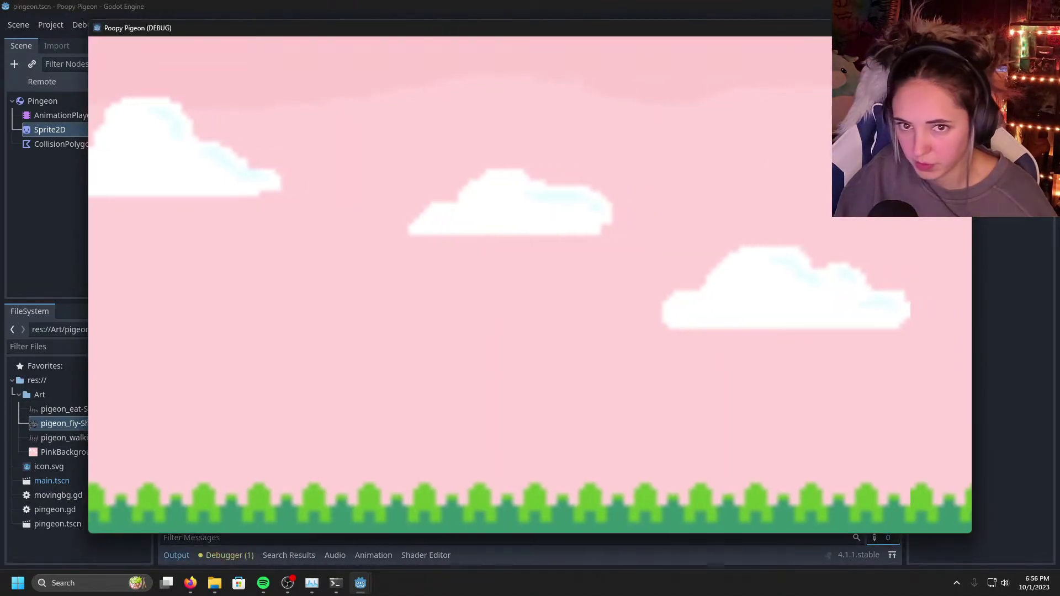
key(F8)
key(F6)
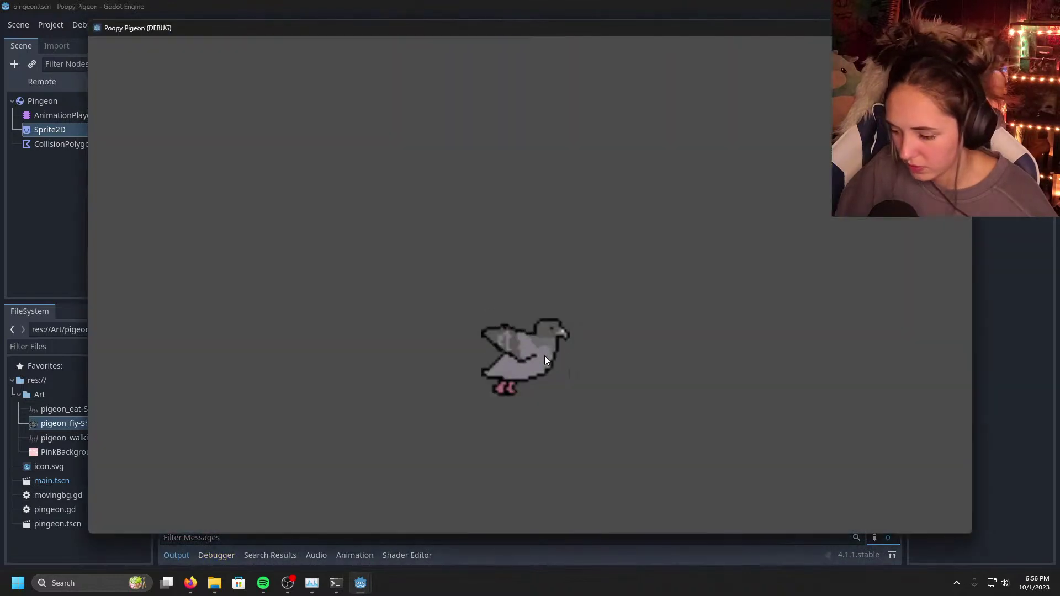
click(545, 355)
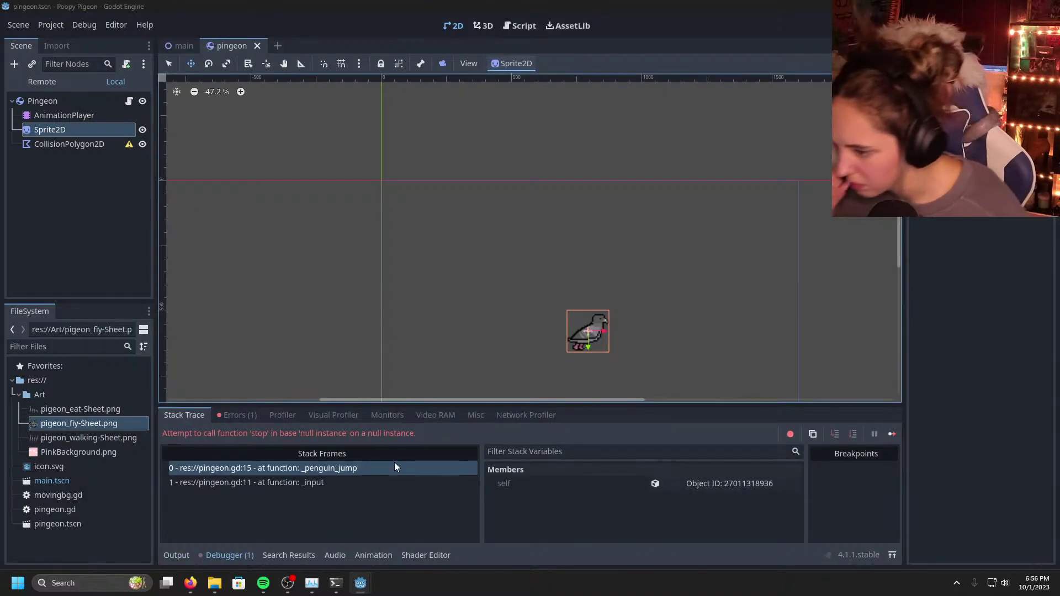
click(231, 418)
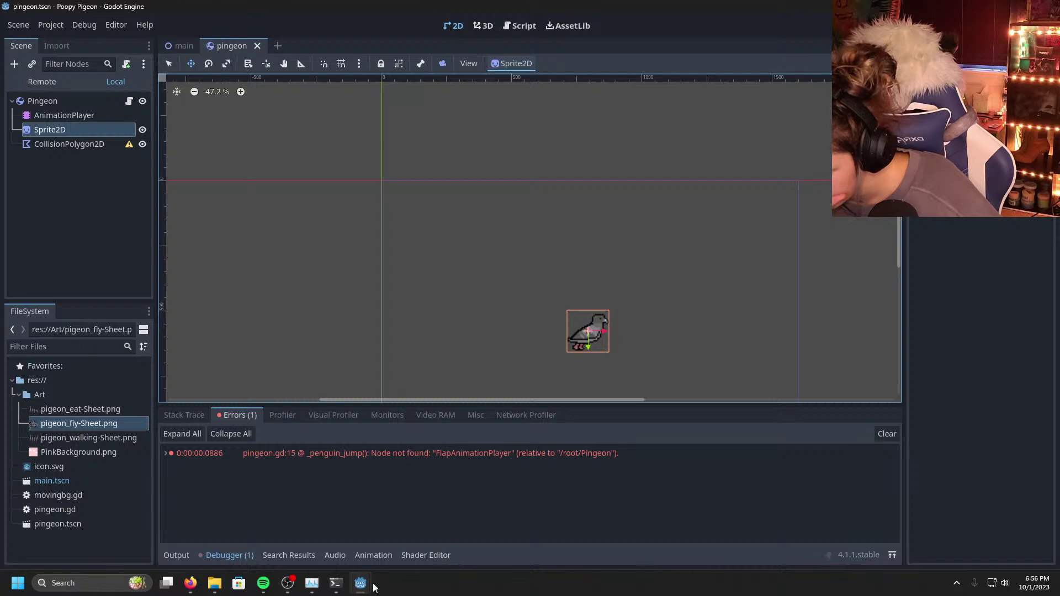
Step: Compare the pingeon.gd script with the scene's AnimationPlayer node and display its flying animation
mouse_move(364, 584)
mouse_move(375, 519)
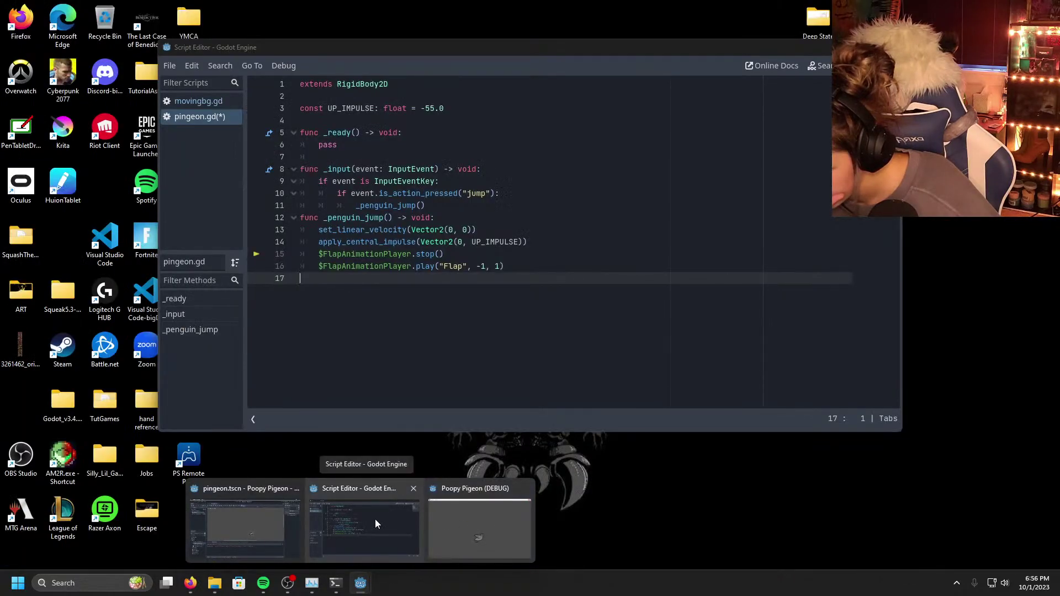
click(245, 527)
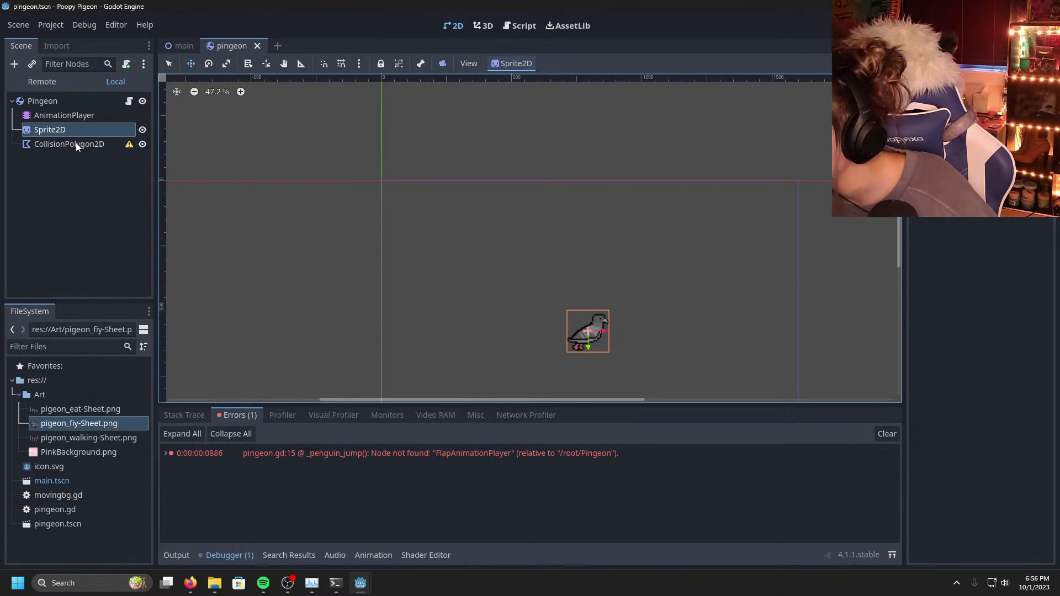
click(74, 117)
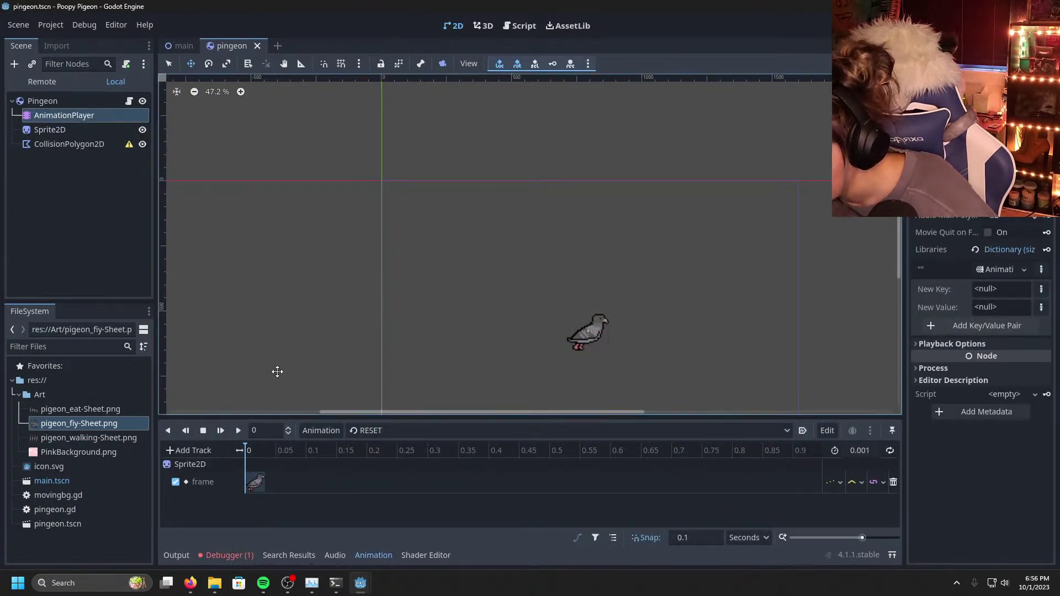
click(557, 431)
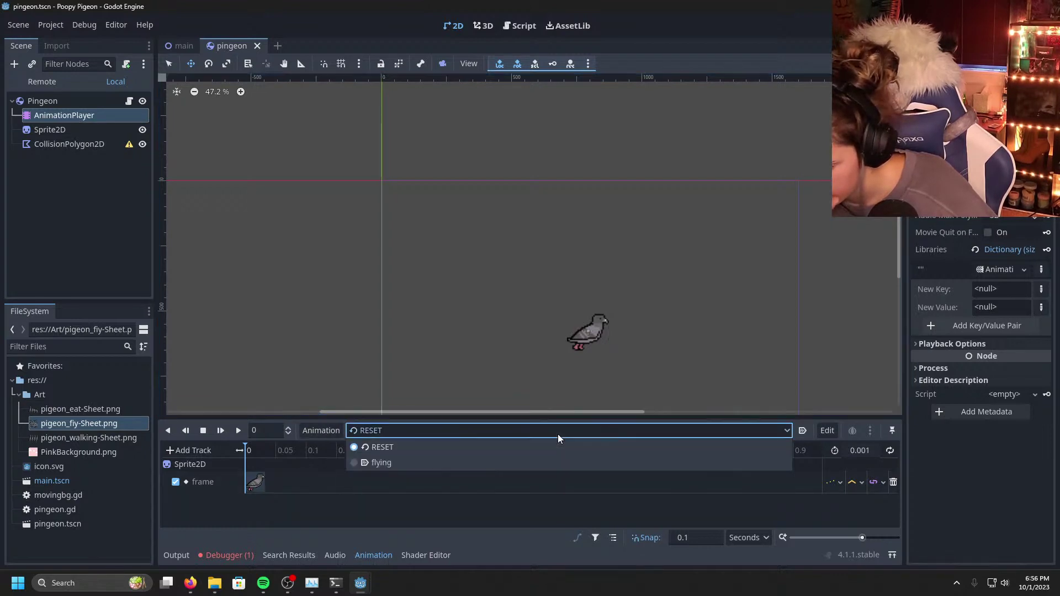
click(397, 464)
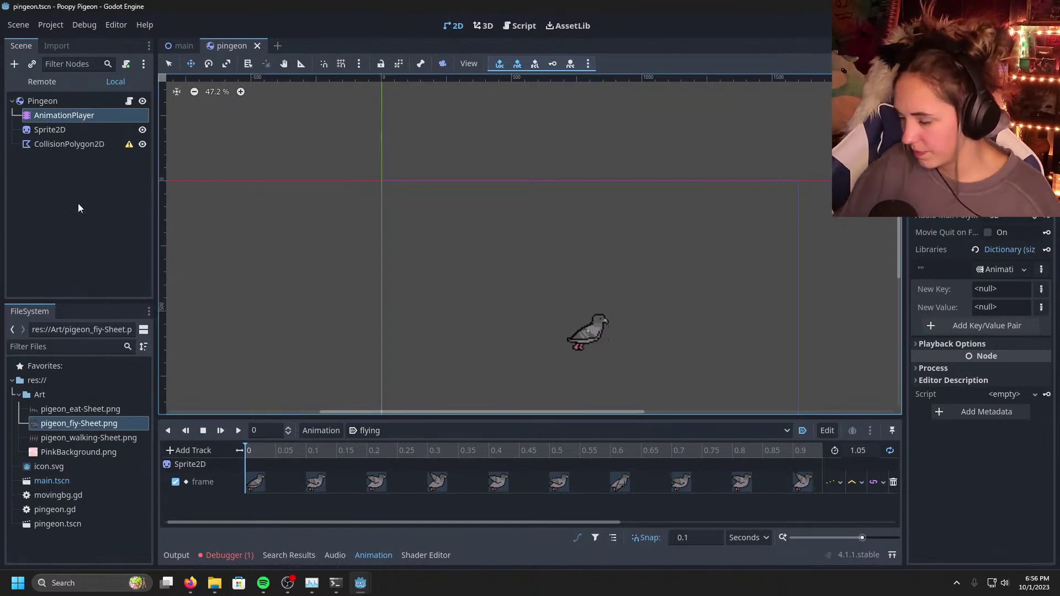
double_click(102, 115)
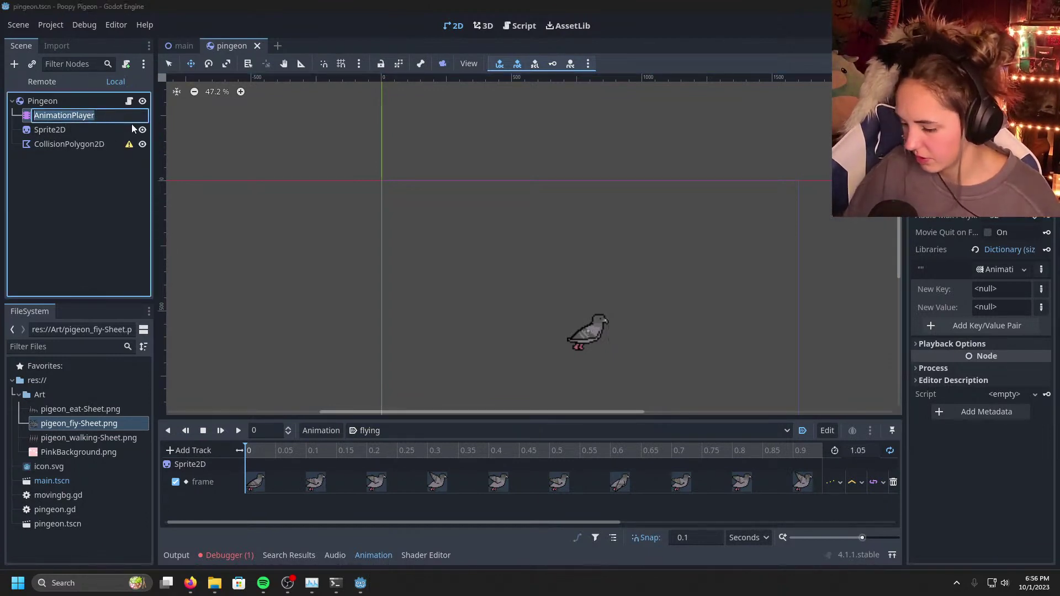
click(126, 116)
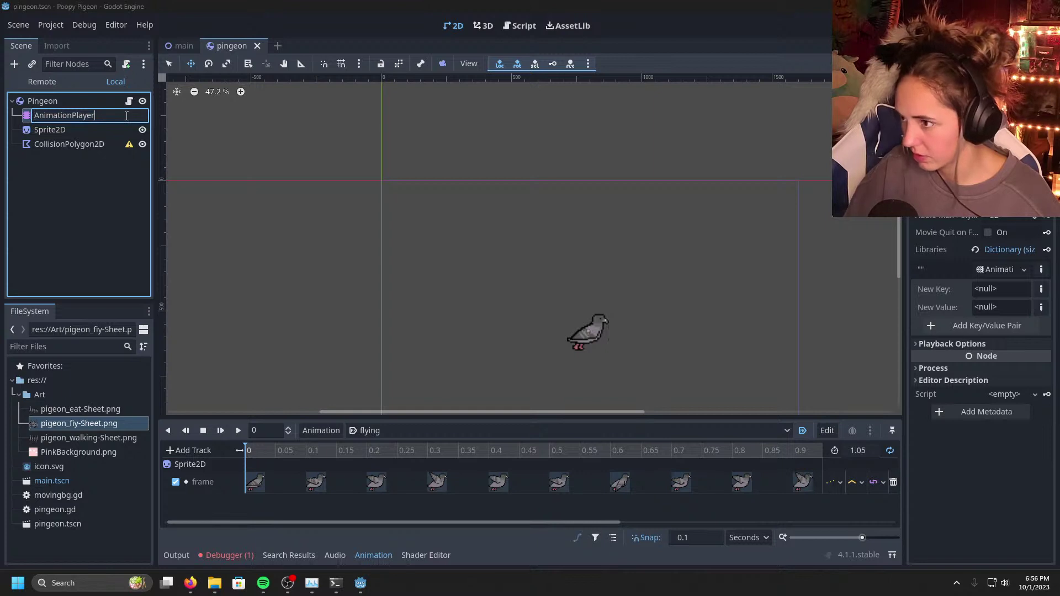
double_click(116, 115)
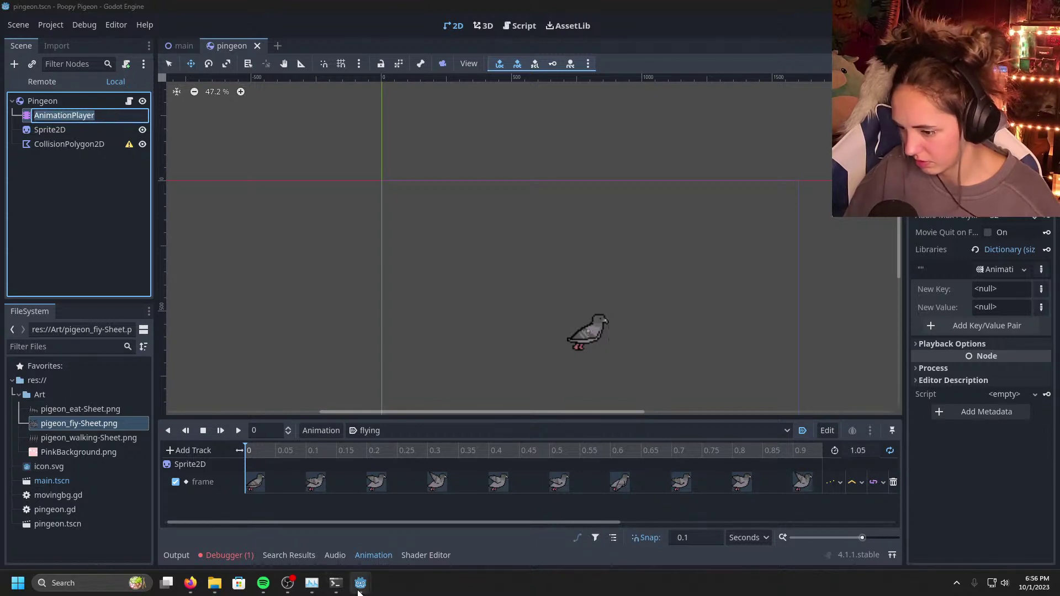
Step: Correct the node references in _penguin_jump from $FlapAnimationPlayer to $AnimationPlayer in both the stop and play calls
mouse_move(360, 583)
click(359, 513)
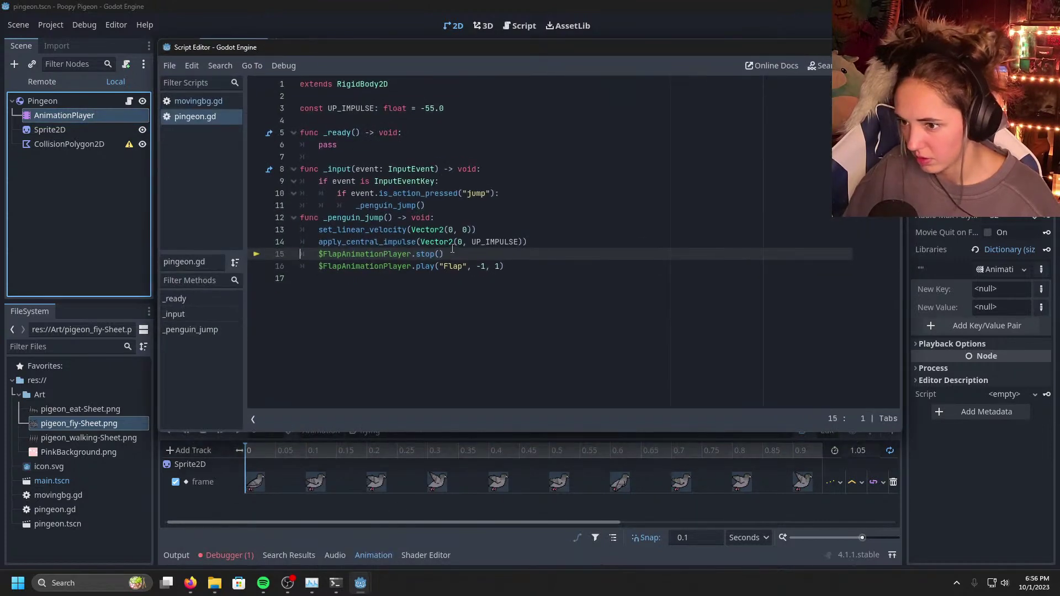
click(342, 266)
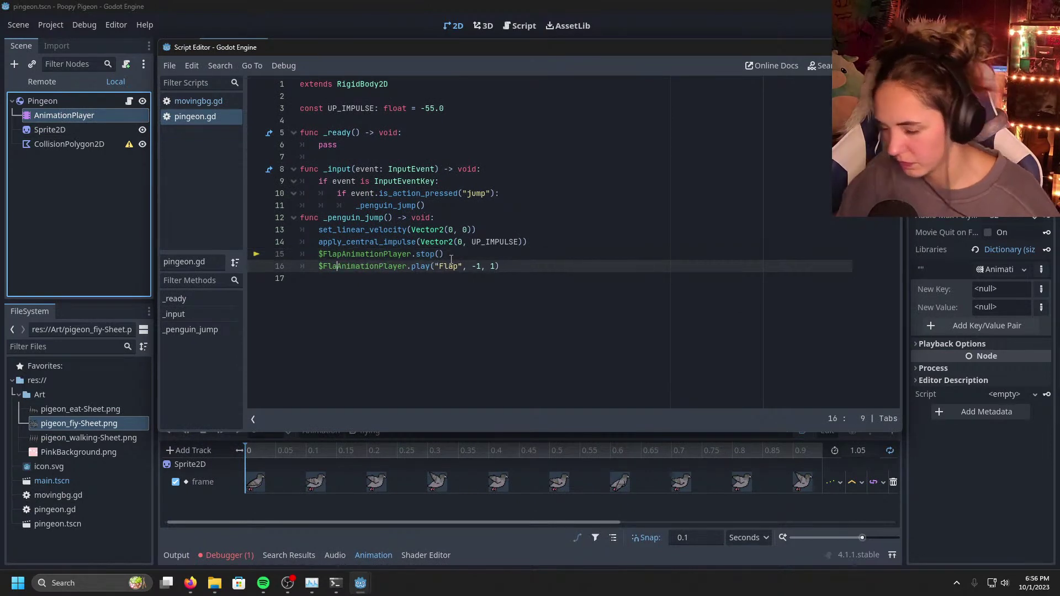
key(BackSpace)
key(BackSpace)
key(BackSpace)
key(BackSpace)
click(345, 254)
key(BackSpace)
key(BackSpace)
key(BackSpace)
key(BackSpace)
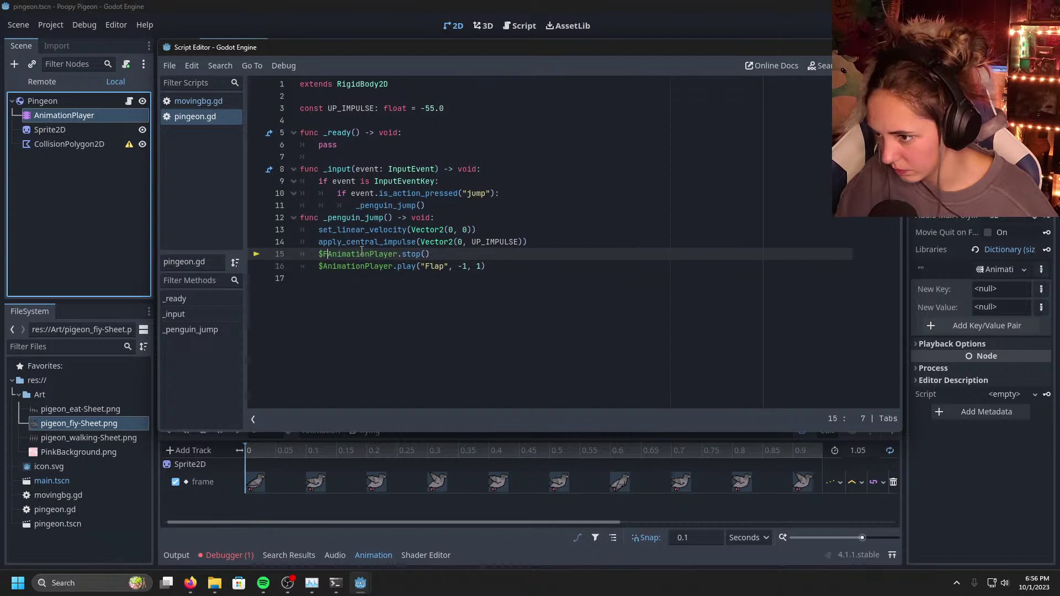
Step: Save the changes and test-run the pingeon scene, closing the game window when done
key(alt+Tab)
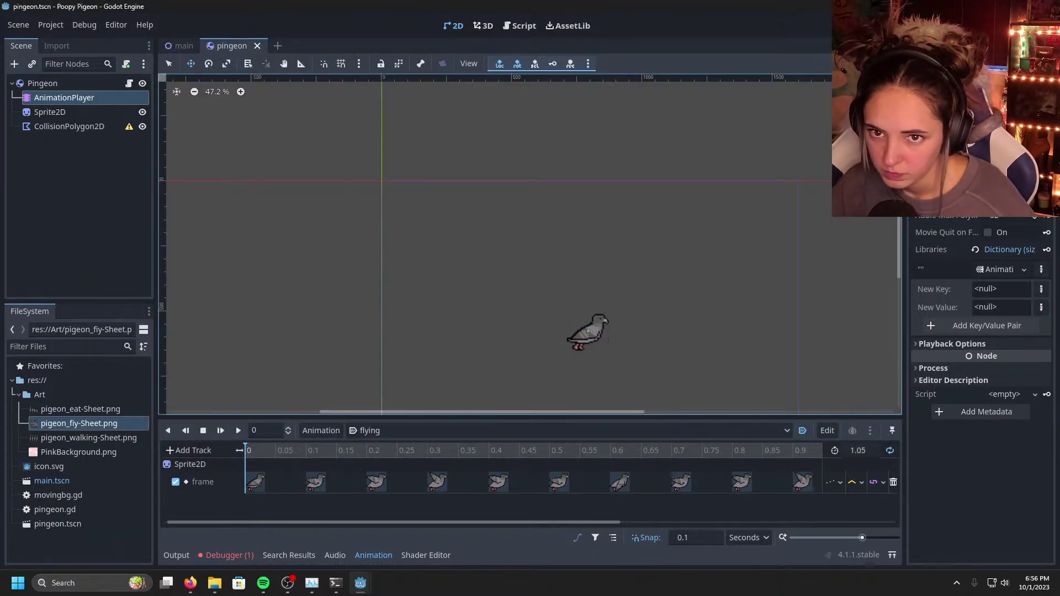
key(ctrl+s)
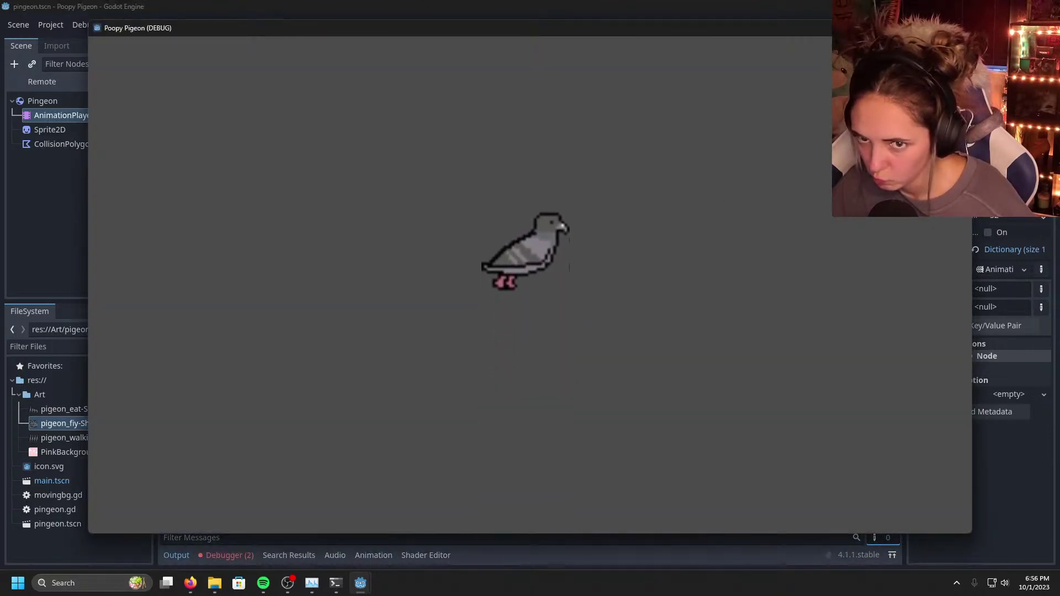
click(961, 28)
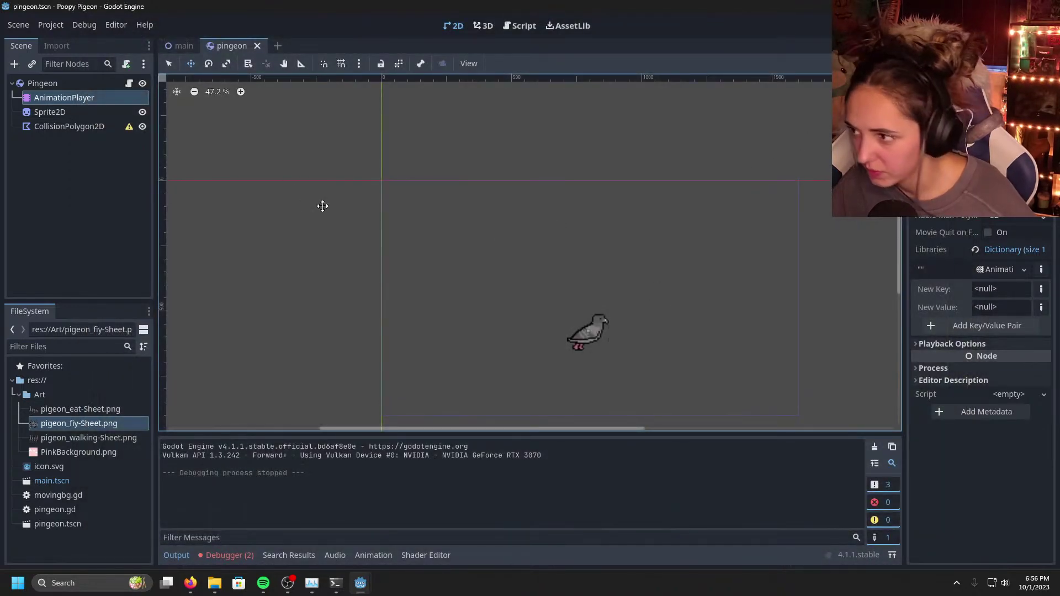
scroll(651, 298, down, 1)
middle_drag(679, 300, 637, 280)
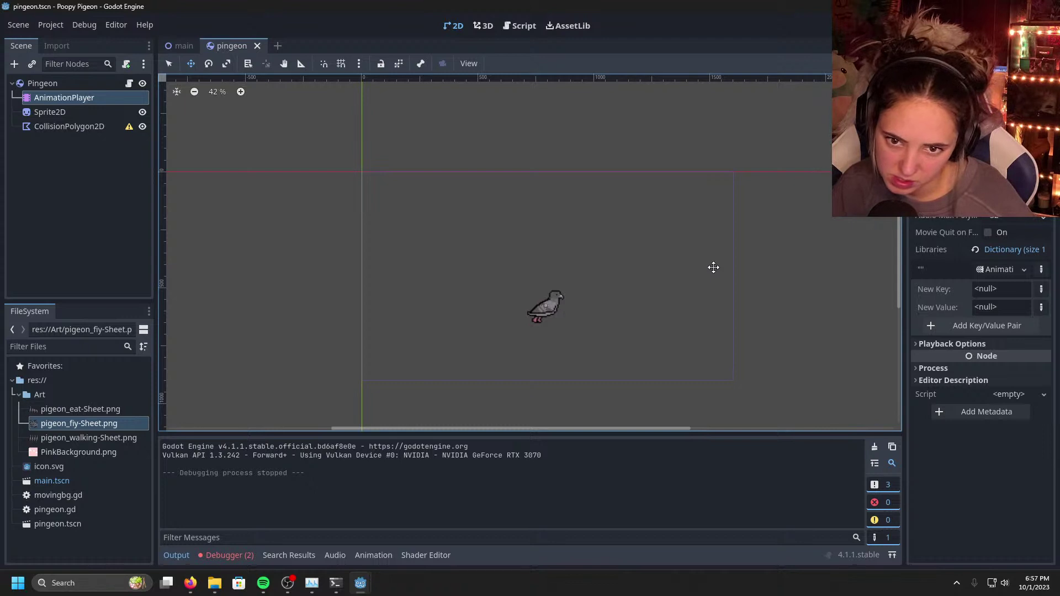
mouse_move(359, 583)
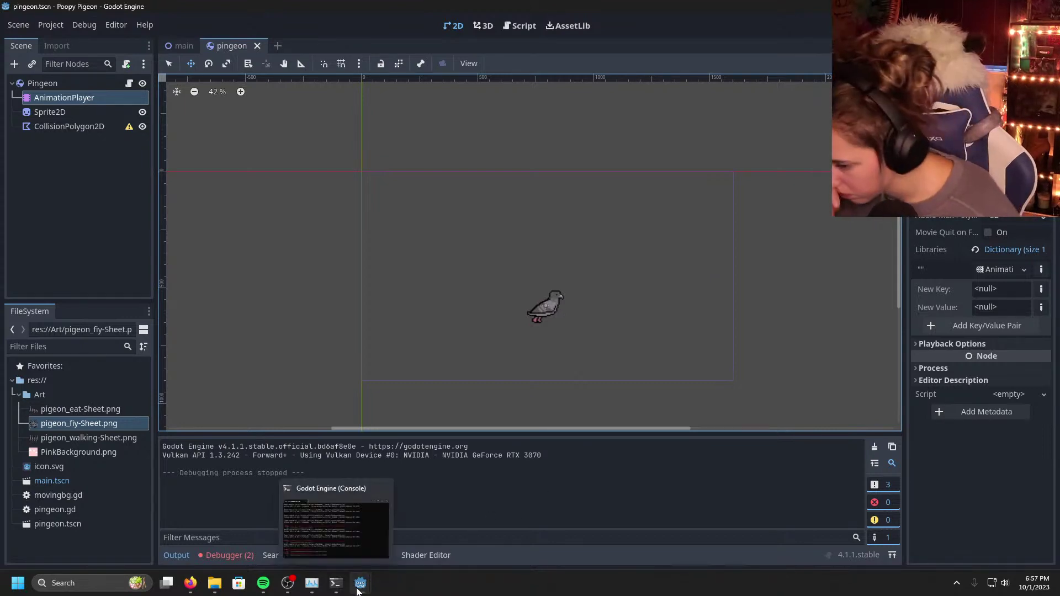
Step: Change the gravity scale of the Pingeon root node and test-run the pingeon scene
click(393, 530)
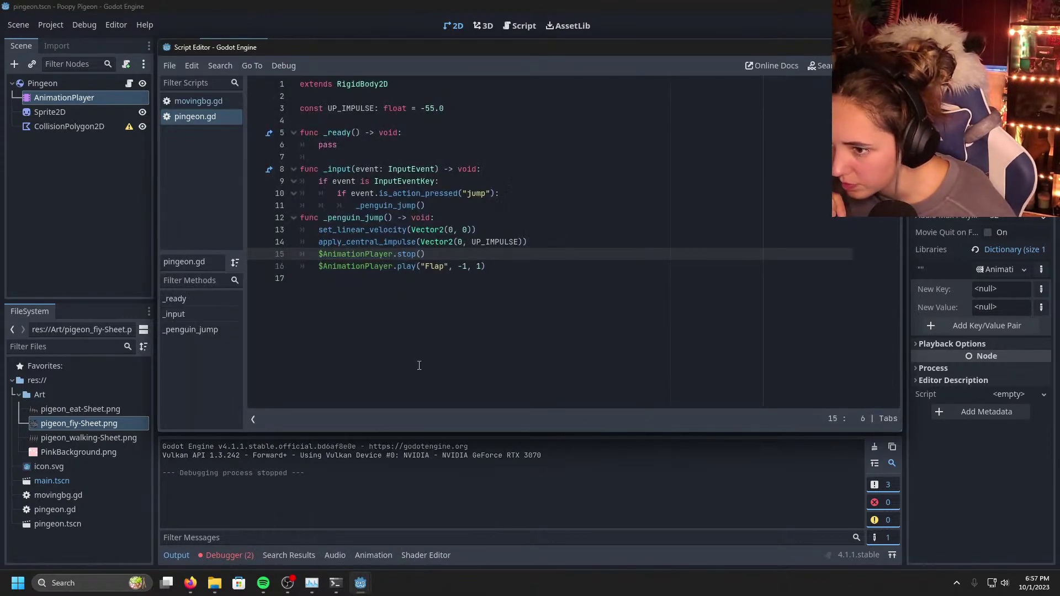
mouse_move(357, 589)
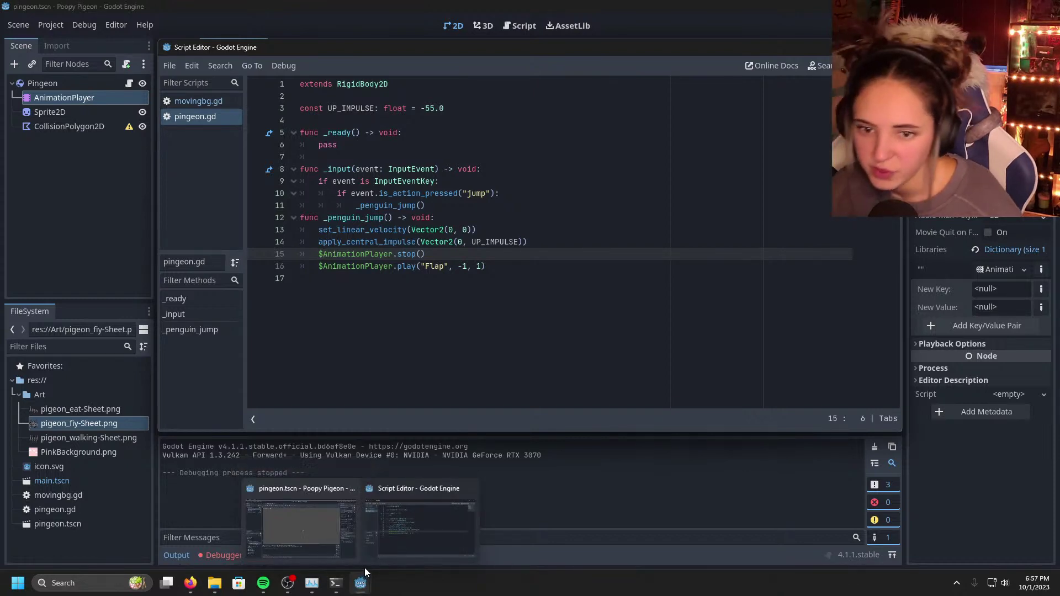
click(80, 85)
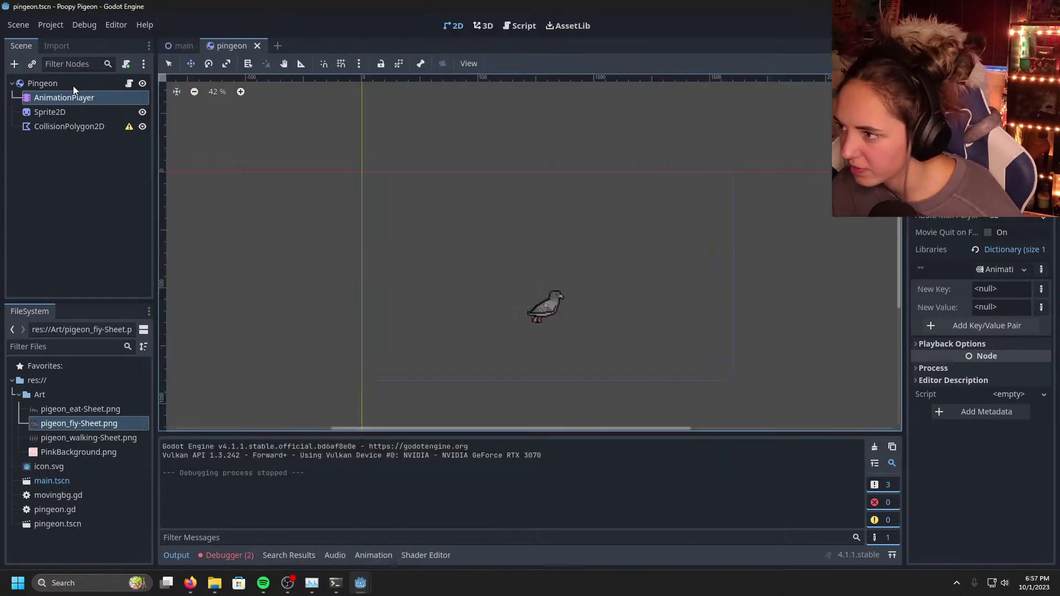
click(73, 85)
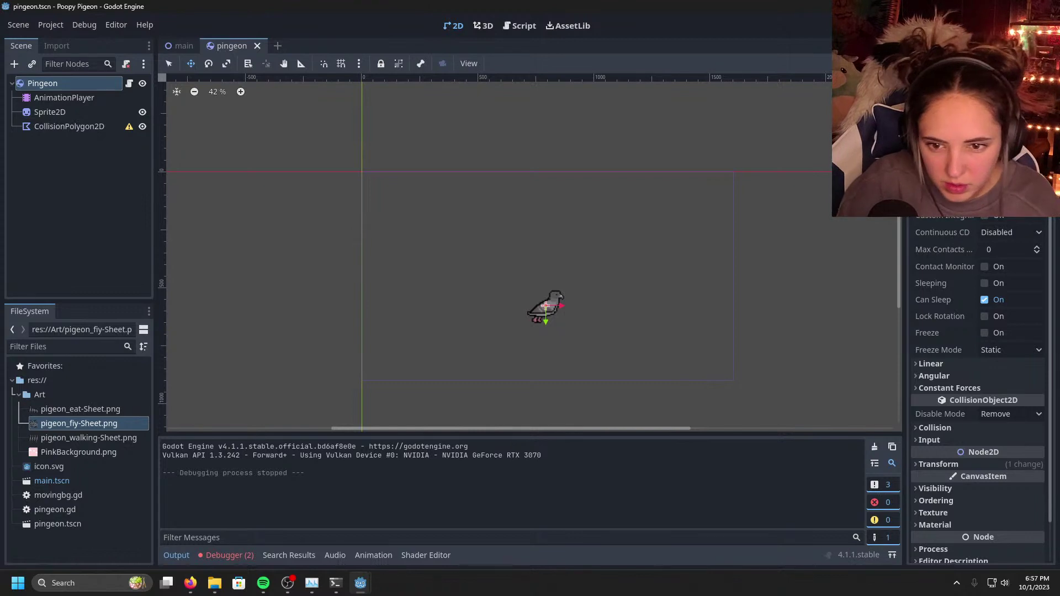
key(Return)
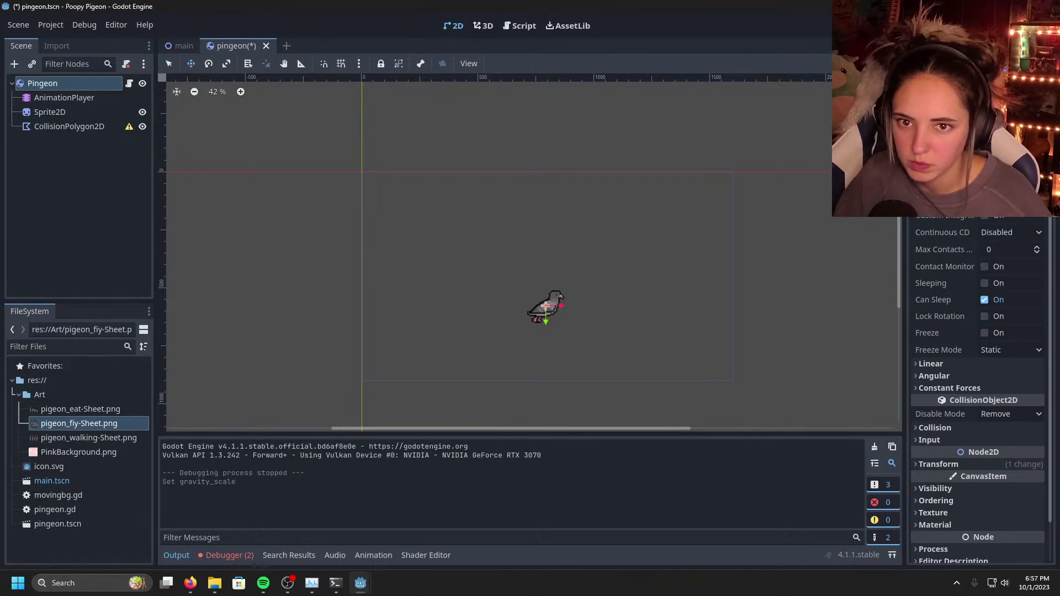
key(F6)
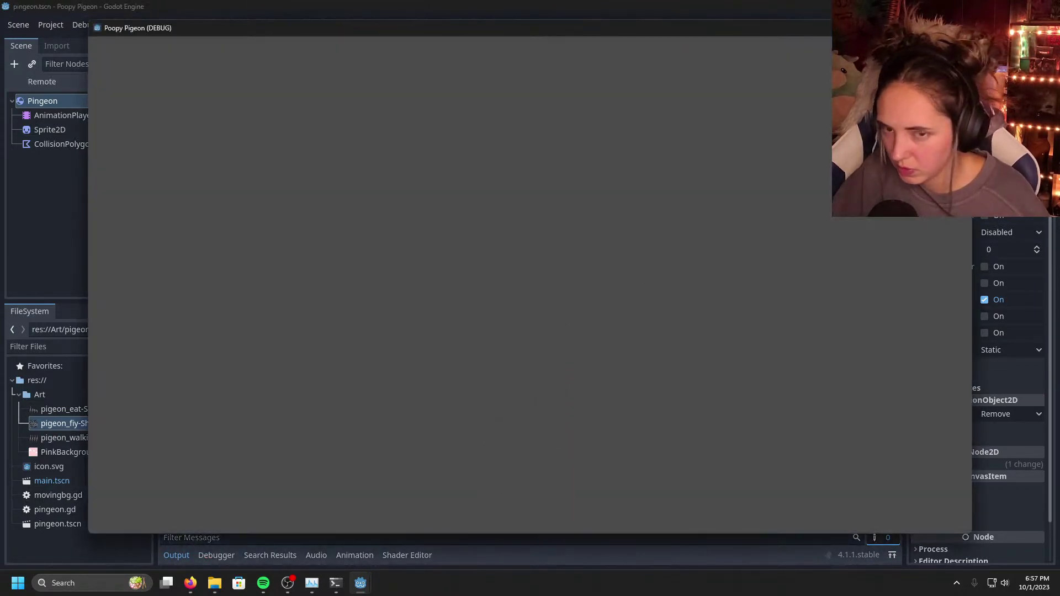
key(F8)
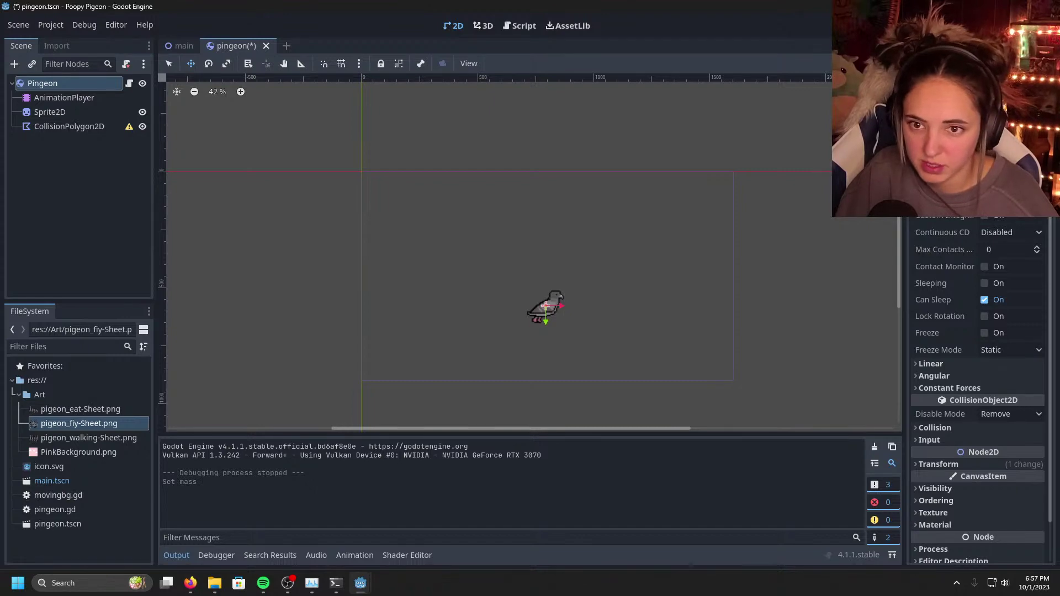
Step: Change the Pingeon node's mass and test-run both the whole project and the pingeon scene
key(F5)
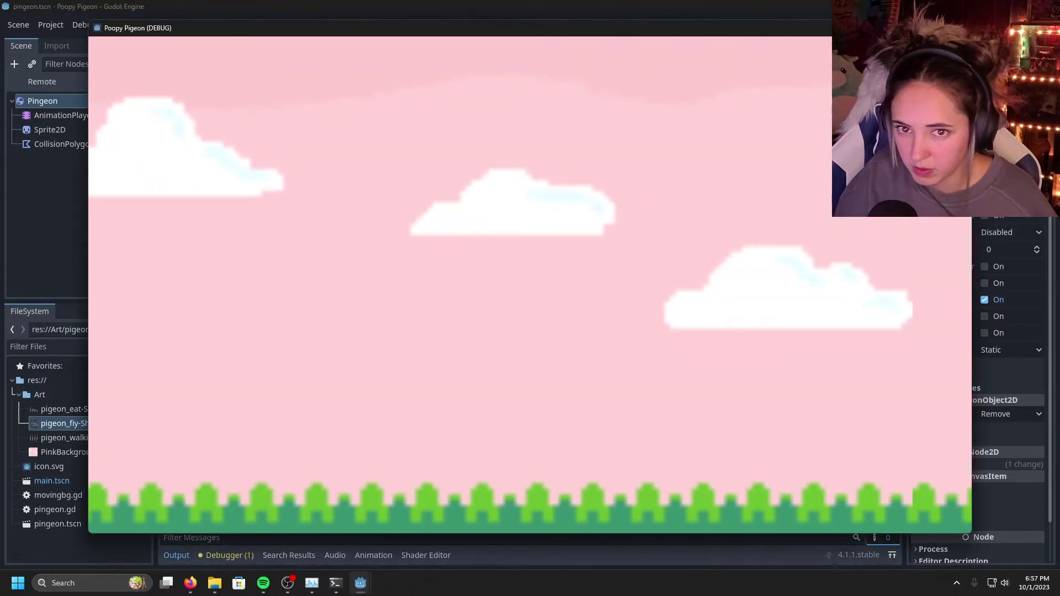
key(F8)
key(F6)
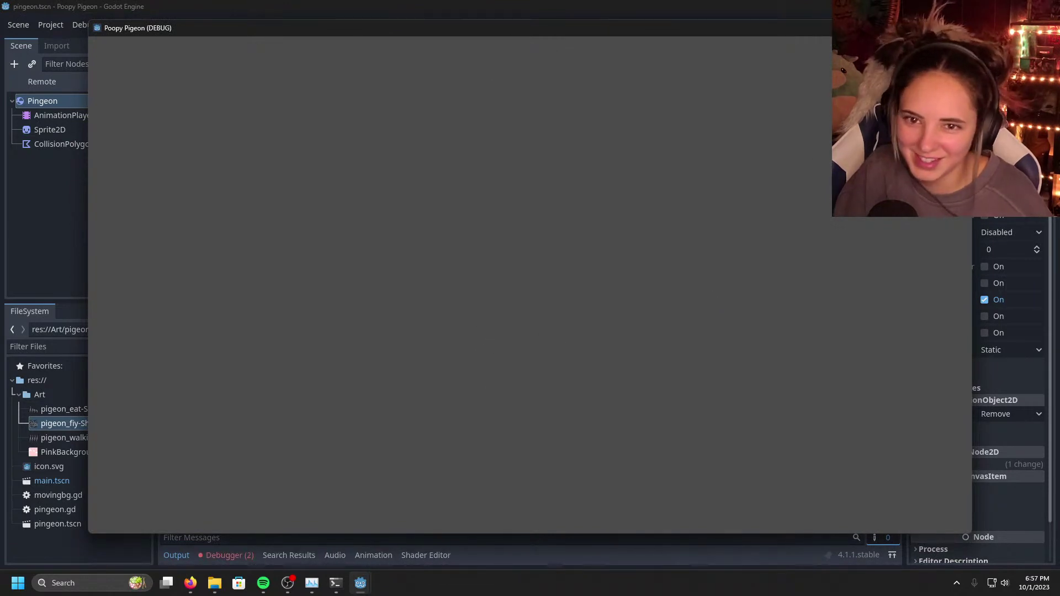
key(F8)
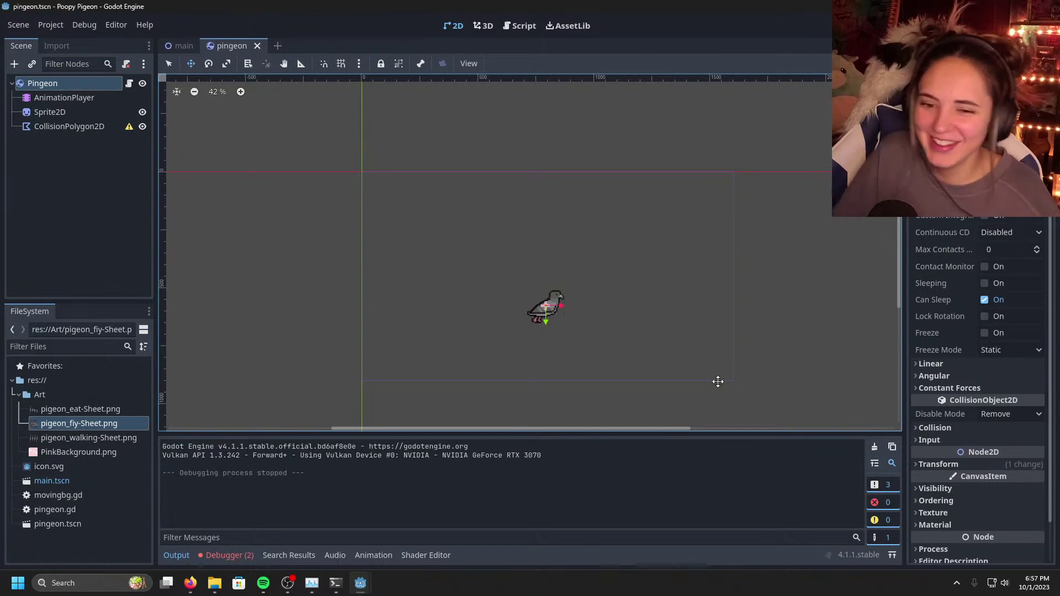
Step: Review the blend and speed arguments of the $AnimationPlayer.play call in pingeon.gd
mouse_move(360, 583)
click(427, 508)
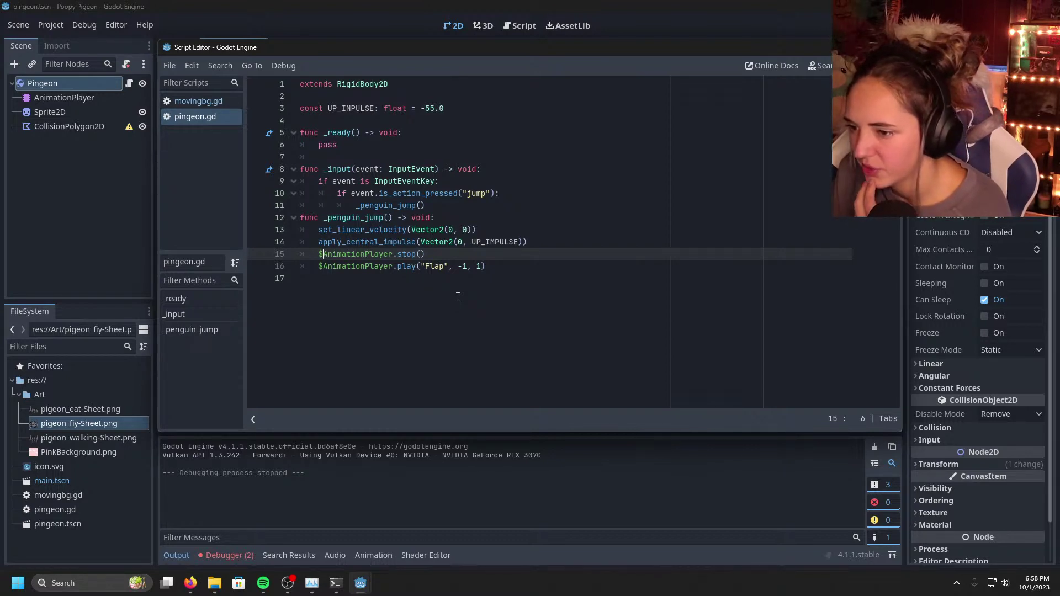
double_click(465, 266)
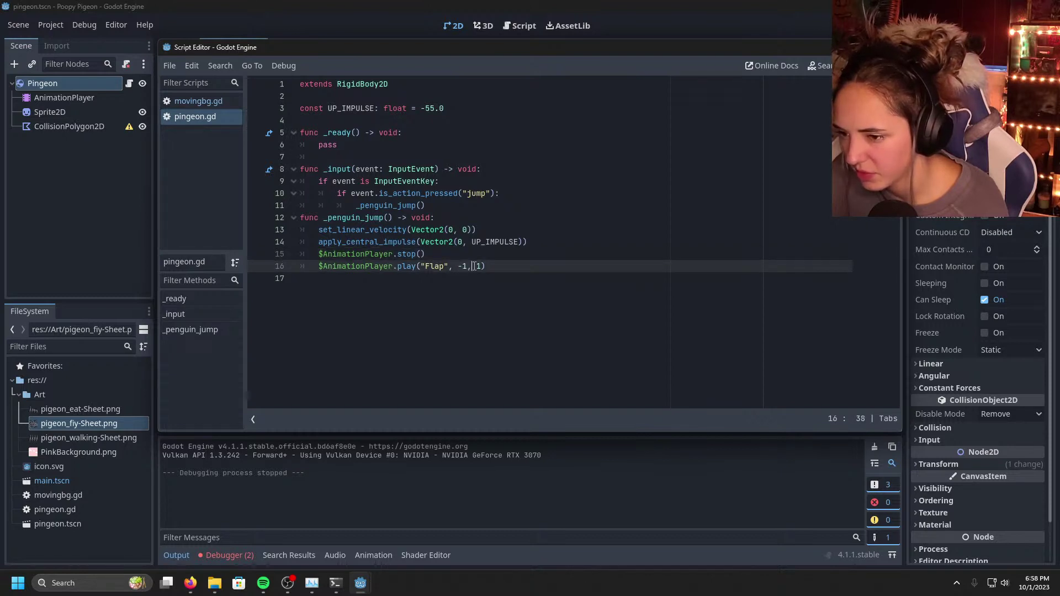
double_click(478, 266)
click(483, 279)
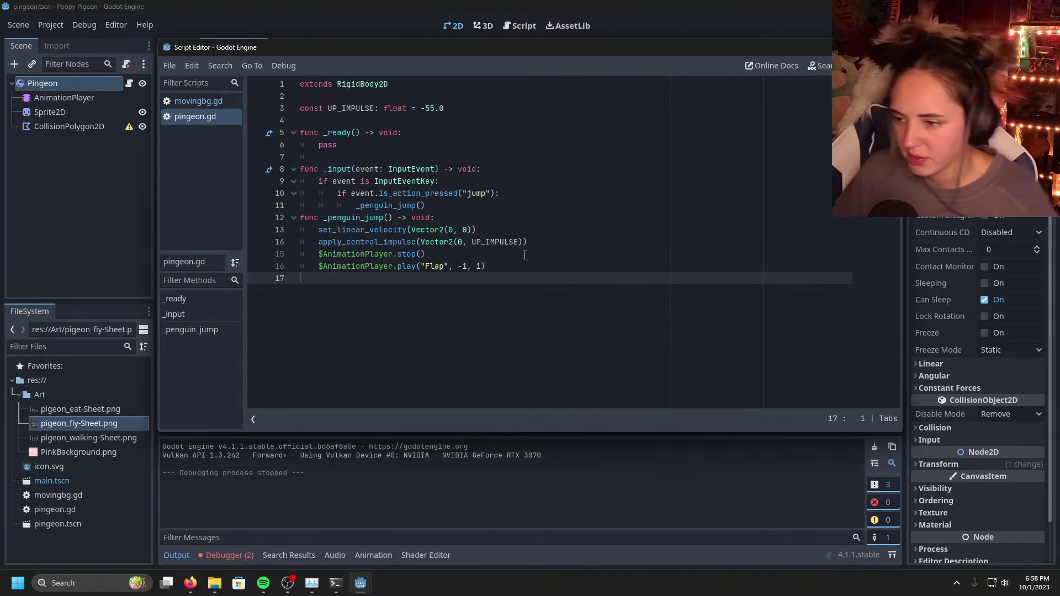
key(ctrl+F1)
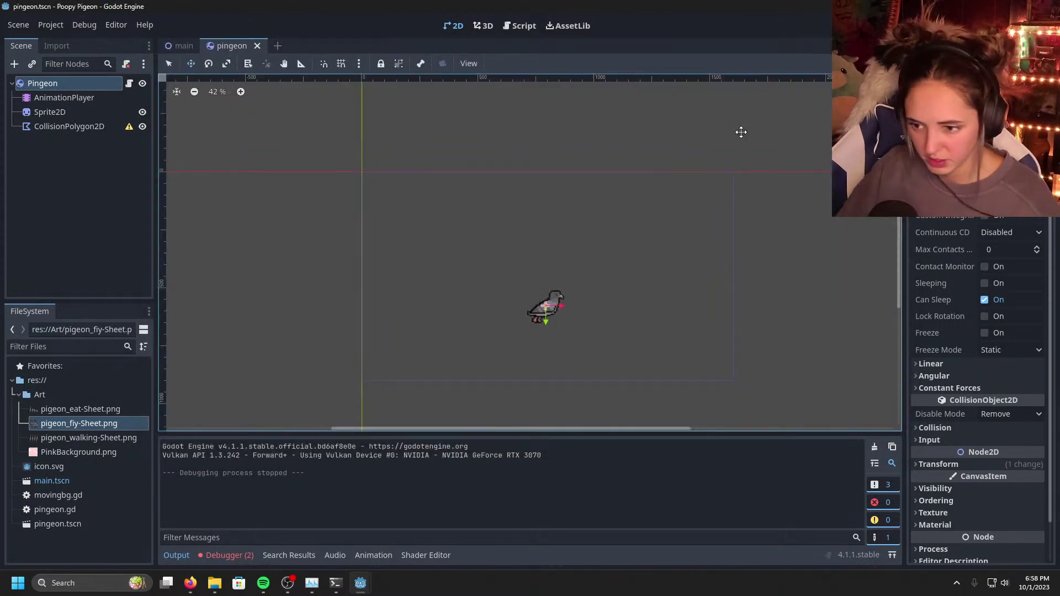
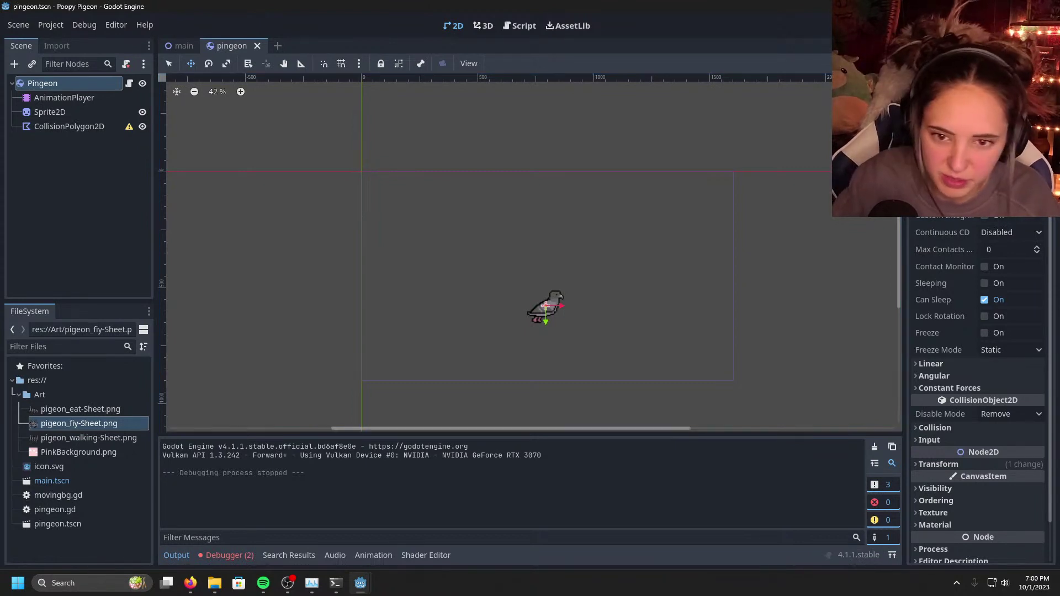
Step: Adjust both the mass and gravity scale of the Pingeon node, and test the jump in the pingeon scene
key(Return)
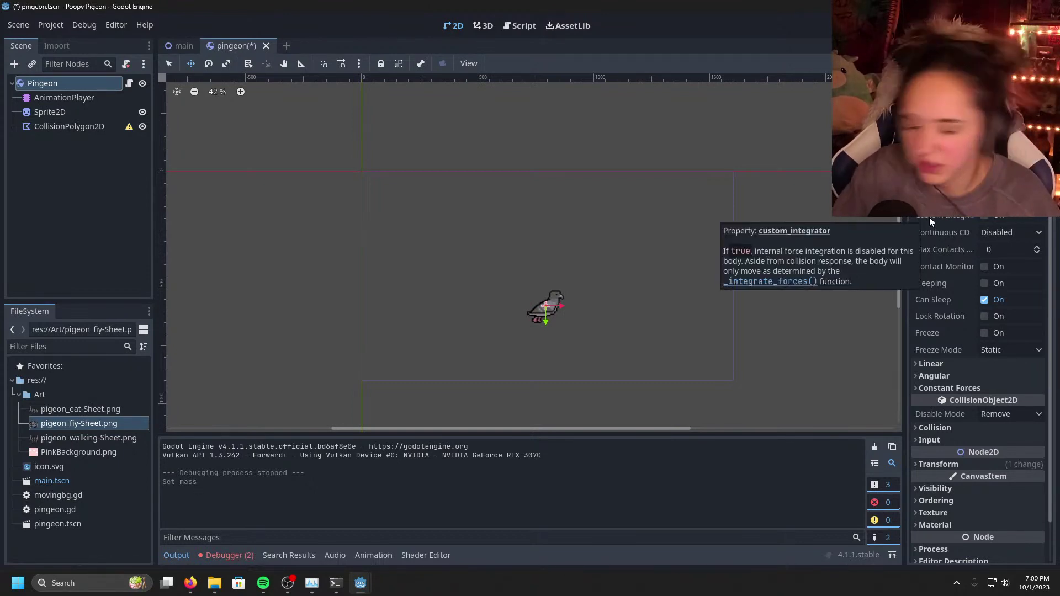
key(Return)
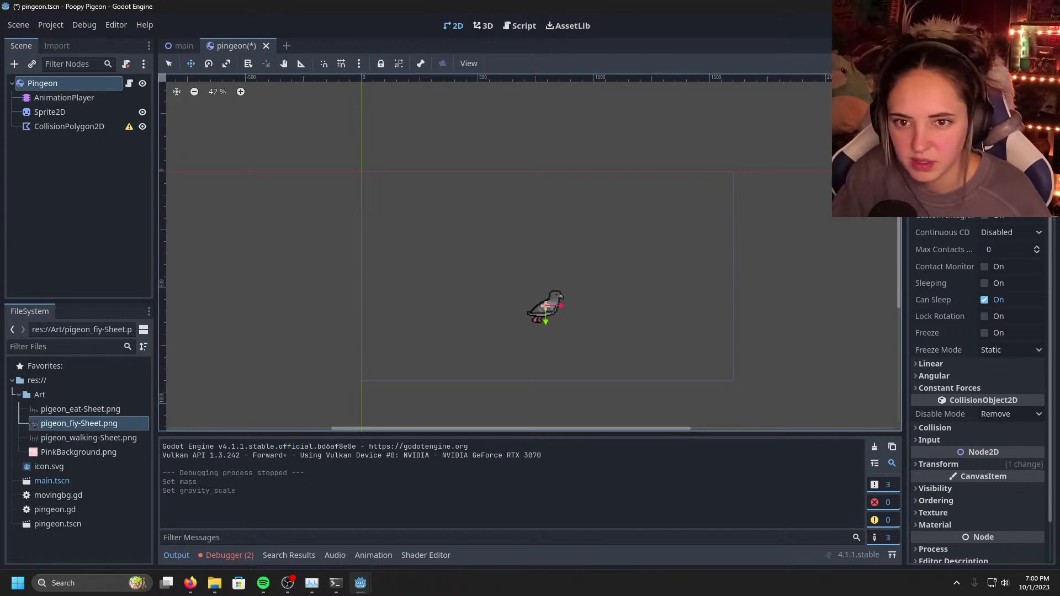
key(F6)
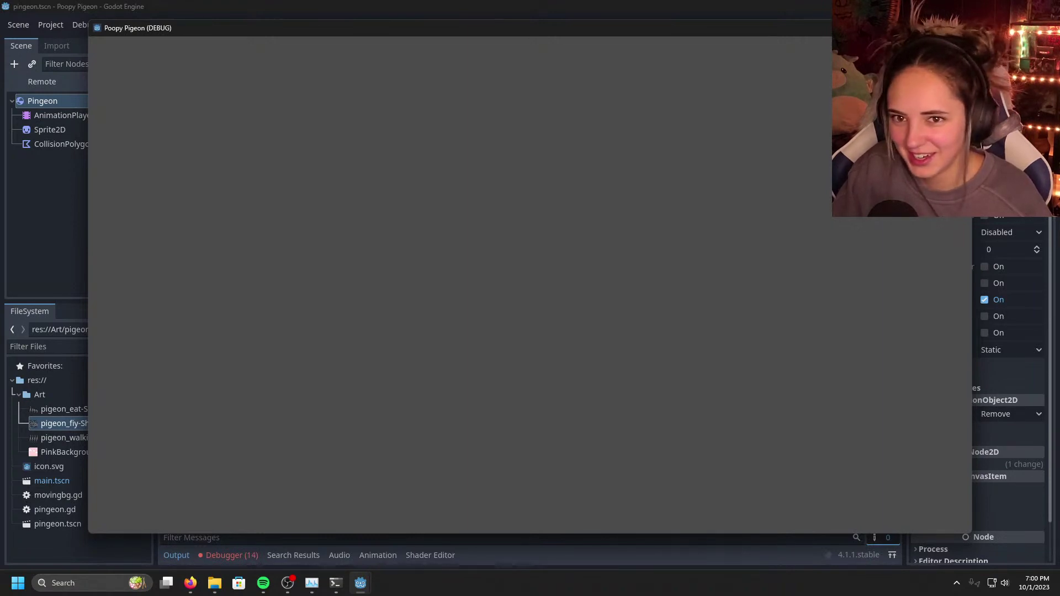
key(F8)
Step: Examine the debugger's error list from the last test run
click(257, 554)
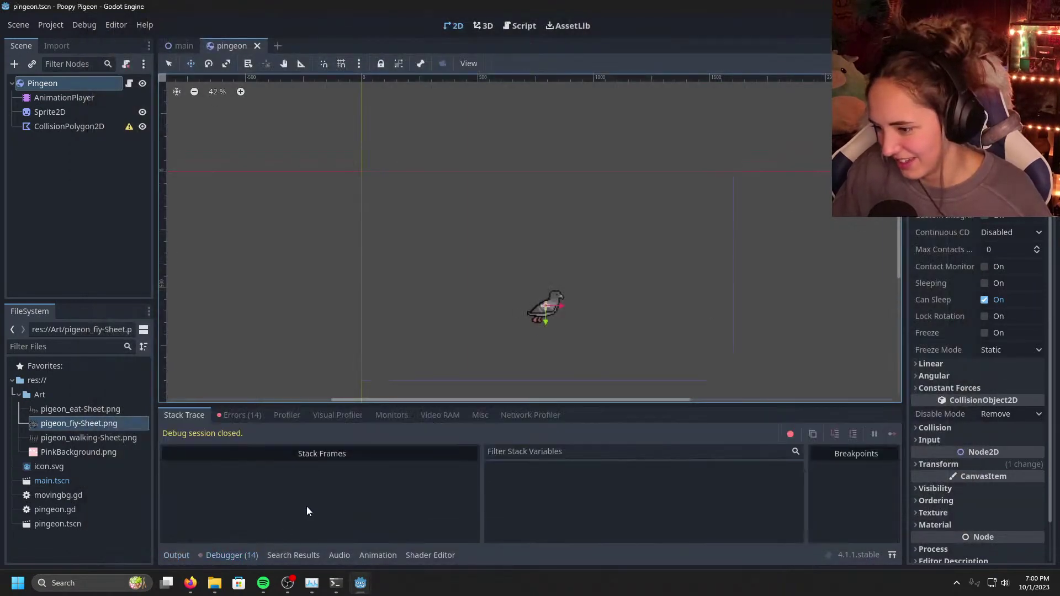
click(224, 415)
scroll(397, 515, down, 3)
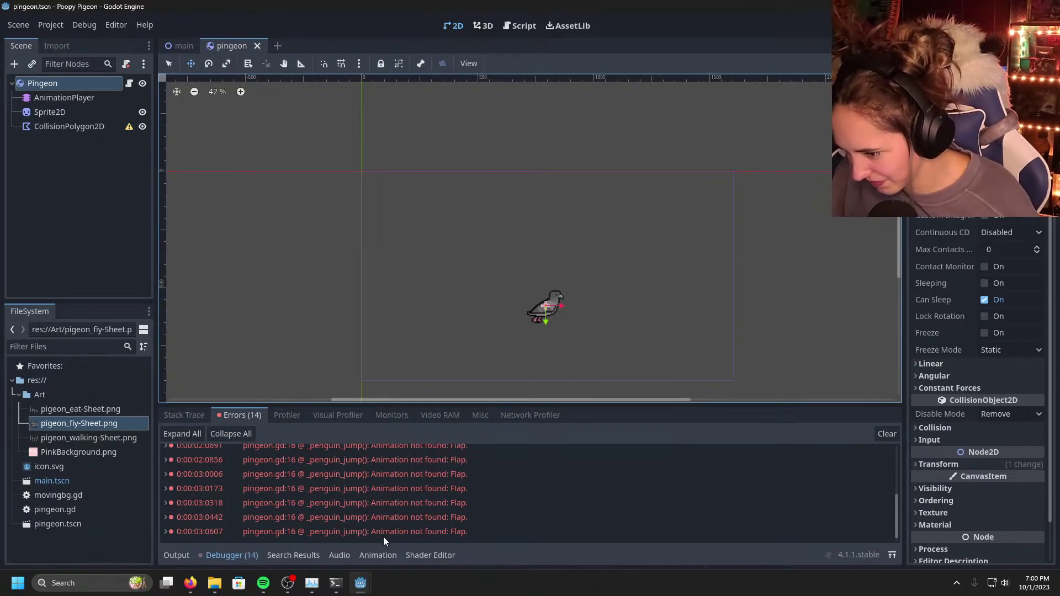
Step: Change the animation name in _penguin_jump's play call to "flying", matching the AnimationPlayer's animation, and save the script
mouse_move(360, 583)
click(408, 529)
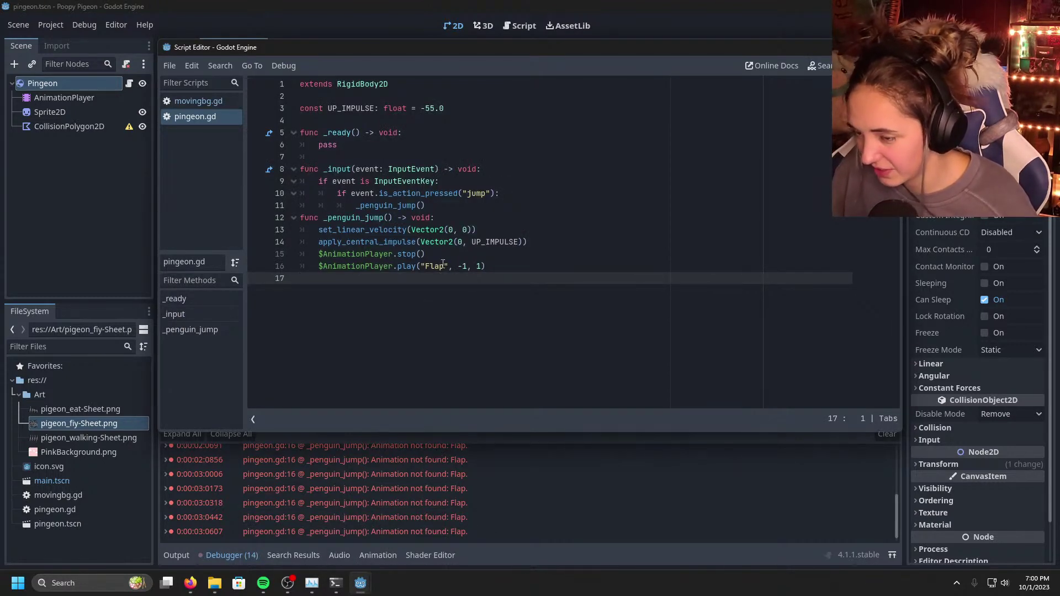
click(442, 266)
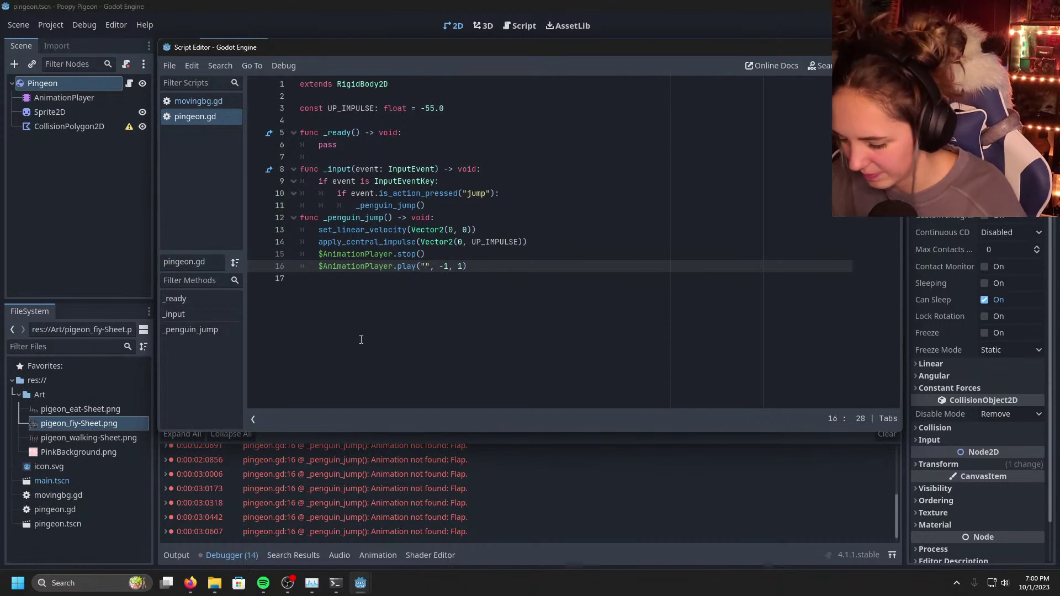
text(fly)
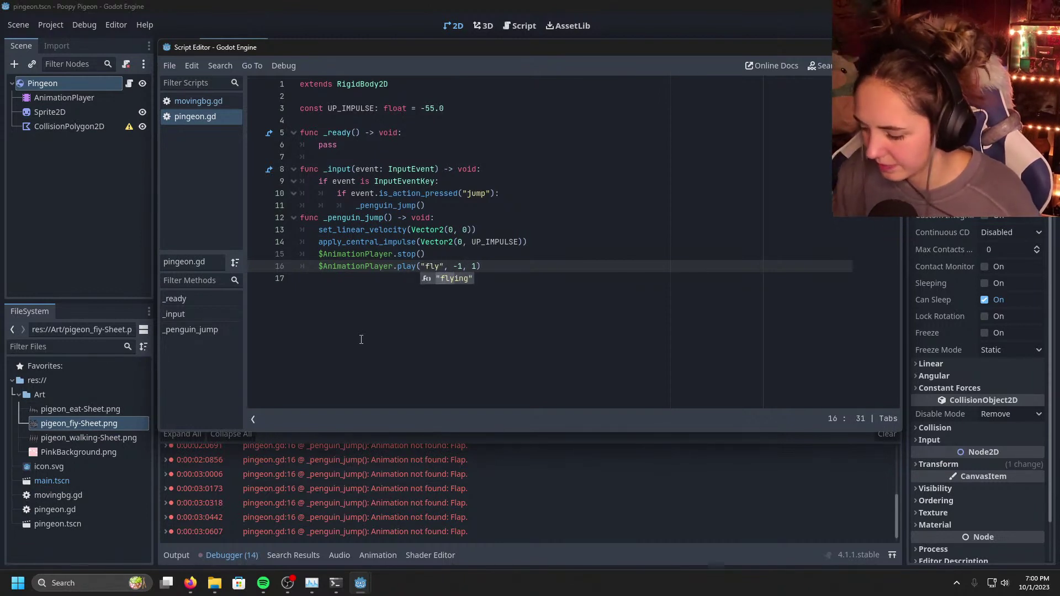
key(alt+Tab)
click(74, 115)
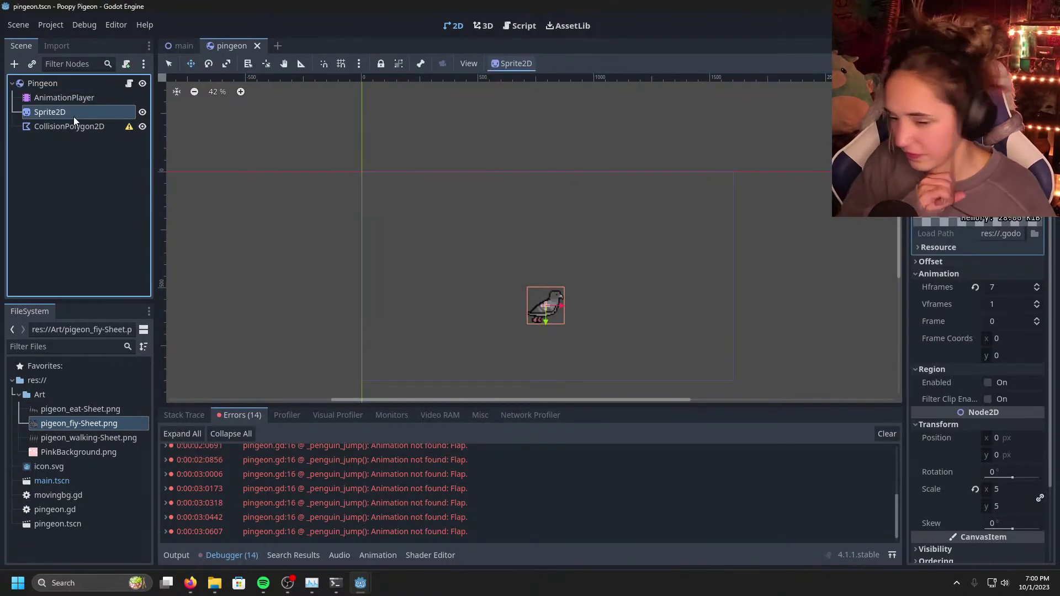
click(58, 97)
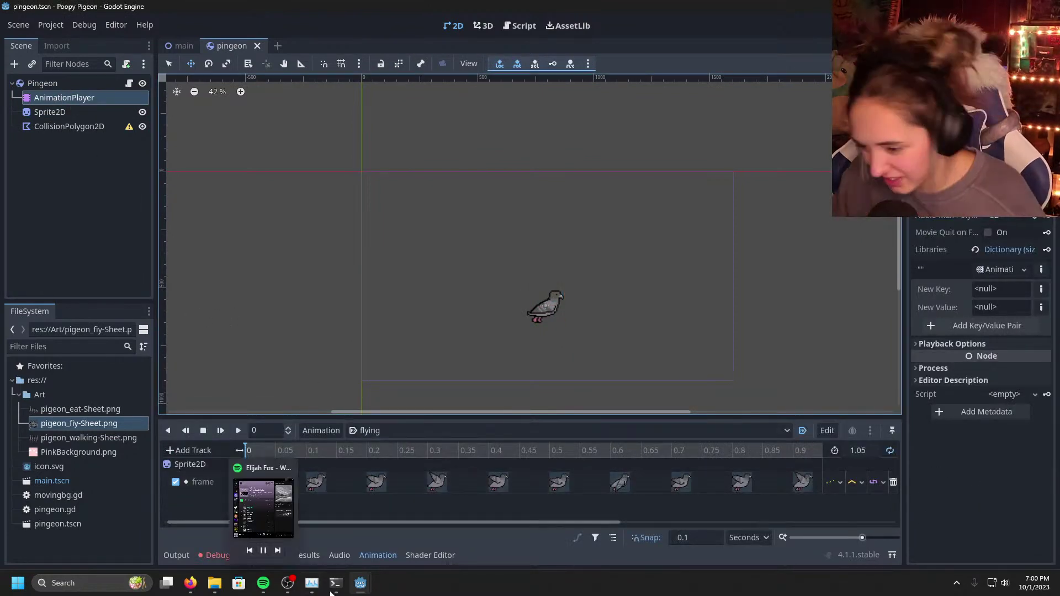
mouse_move(366, 584)
click(420, 516)
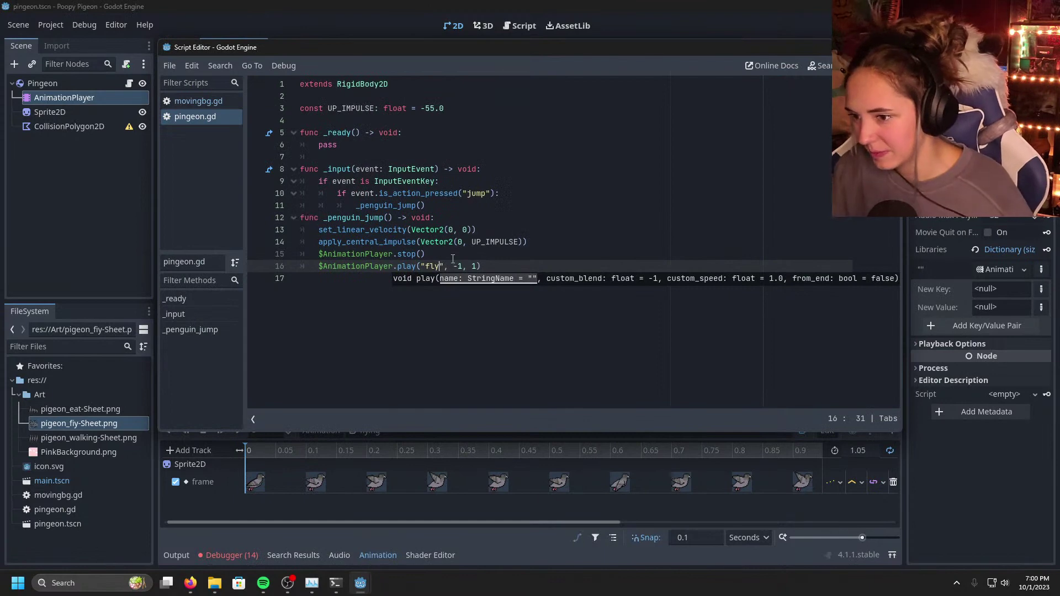
text(ing)
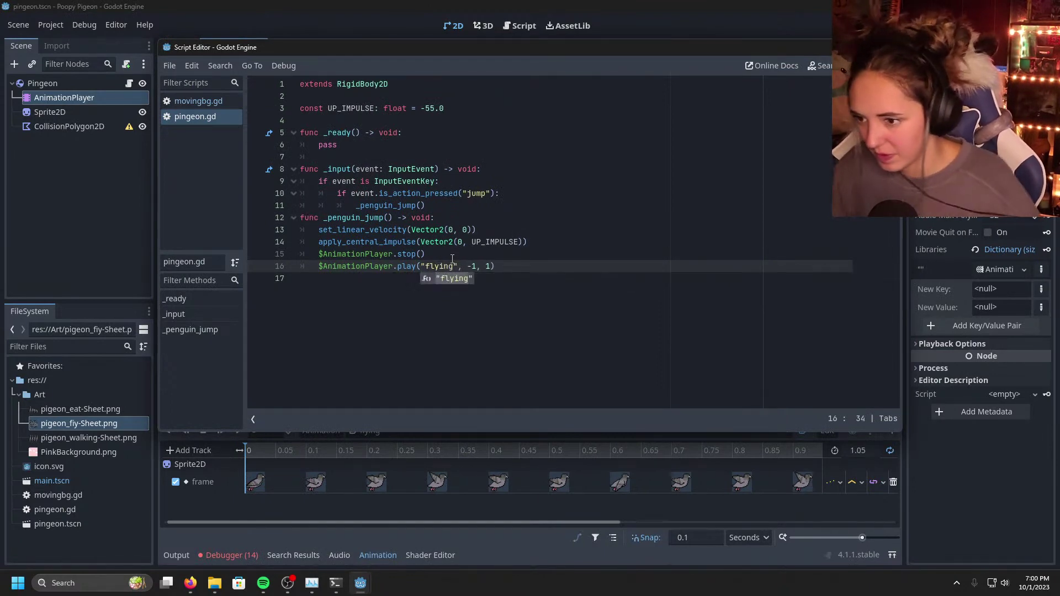
key(ctrl+s)
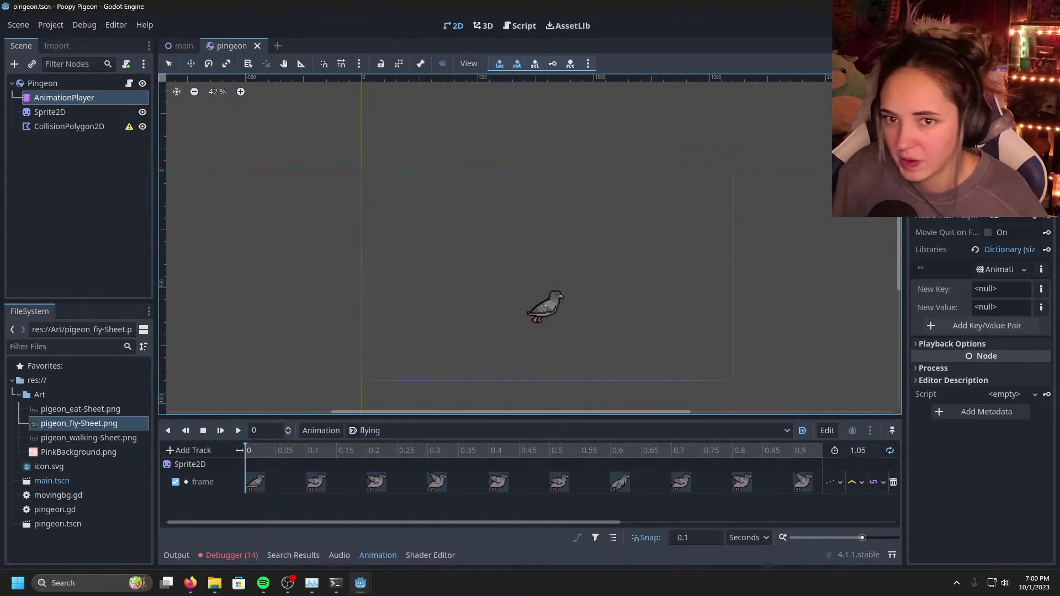
Step: Run the whole project and the pingeon scene to test the corrected flying animation, closing each game window
key(F5)
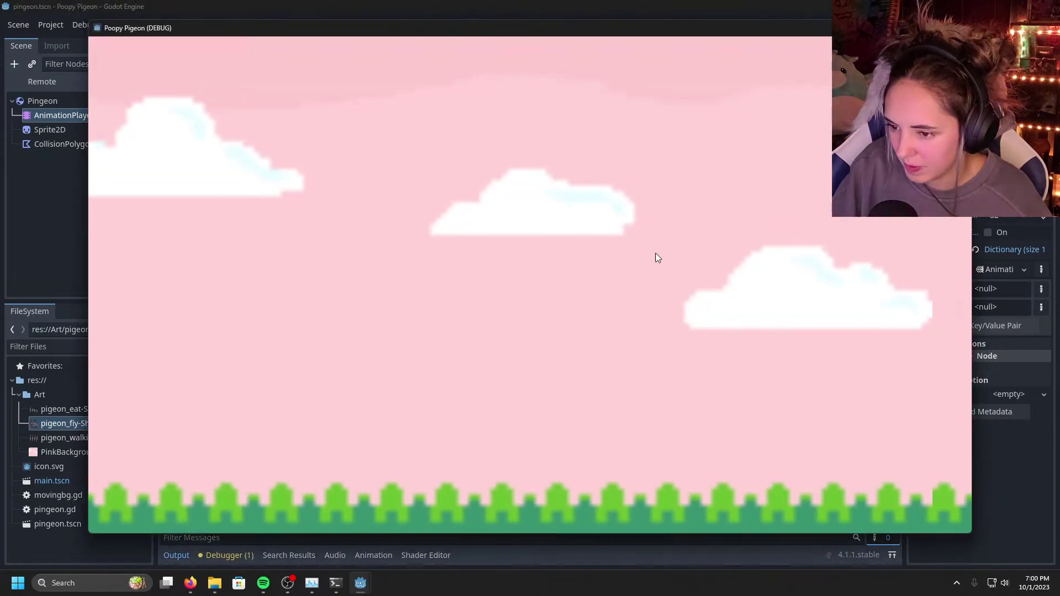
key(F8)
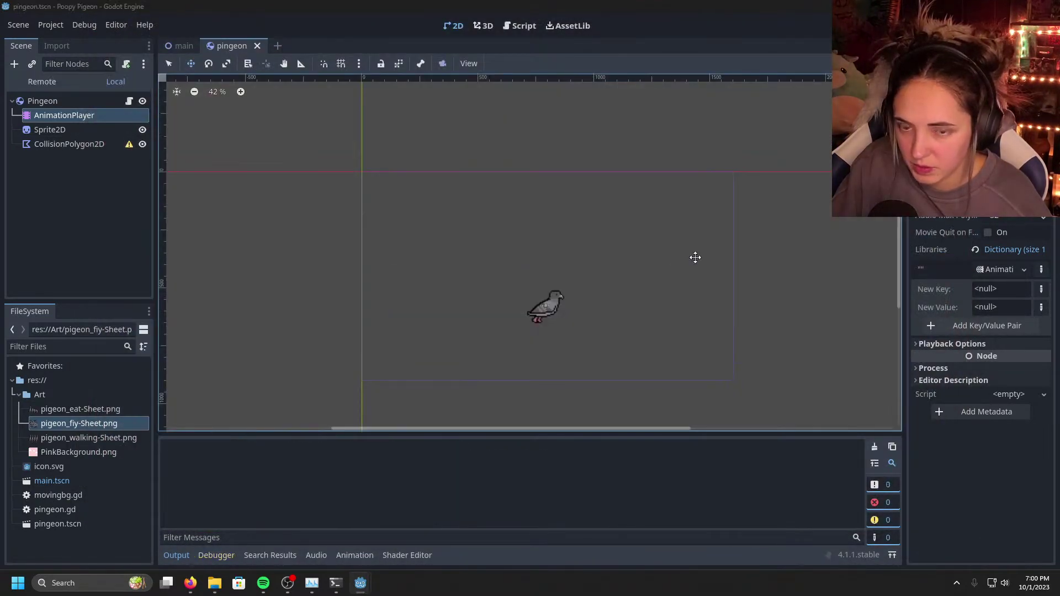
key(F6)
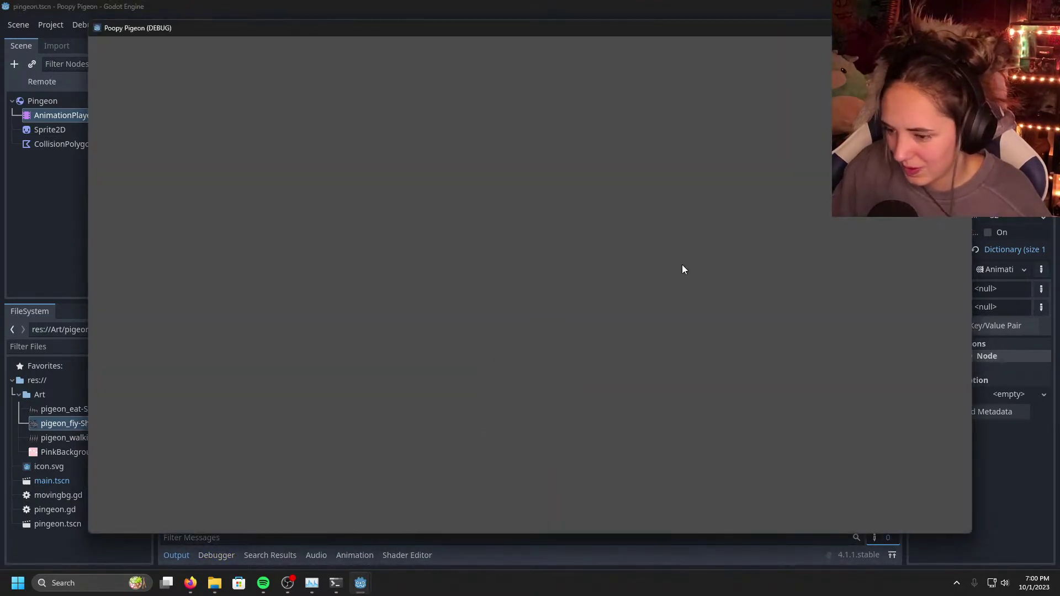
key(F8)
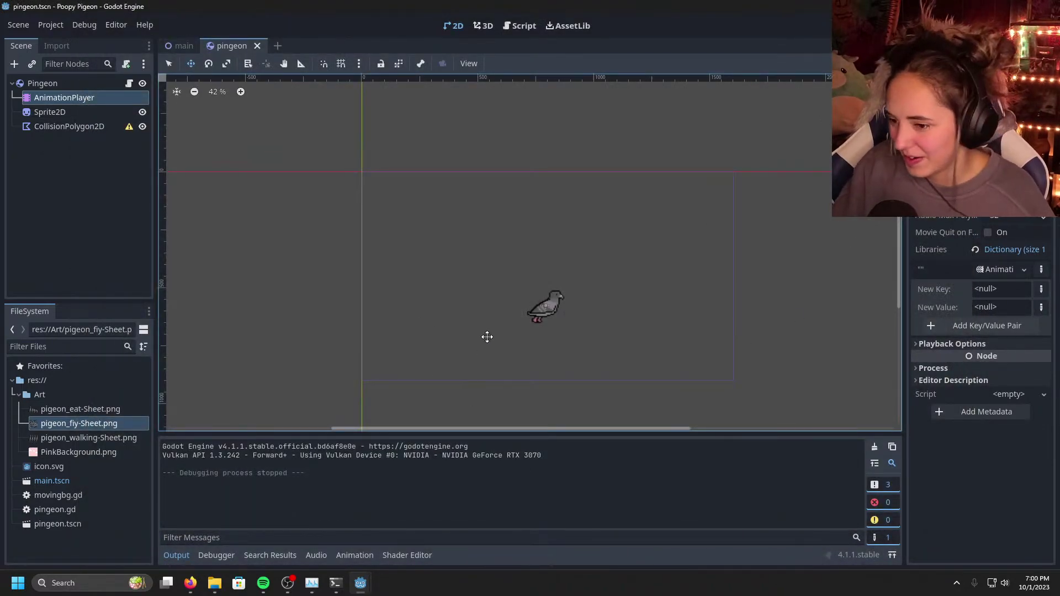
Step: Select the Pingeon root node and briefly run the game to check the pigeon
scroll(519, 363, down, 2)
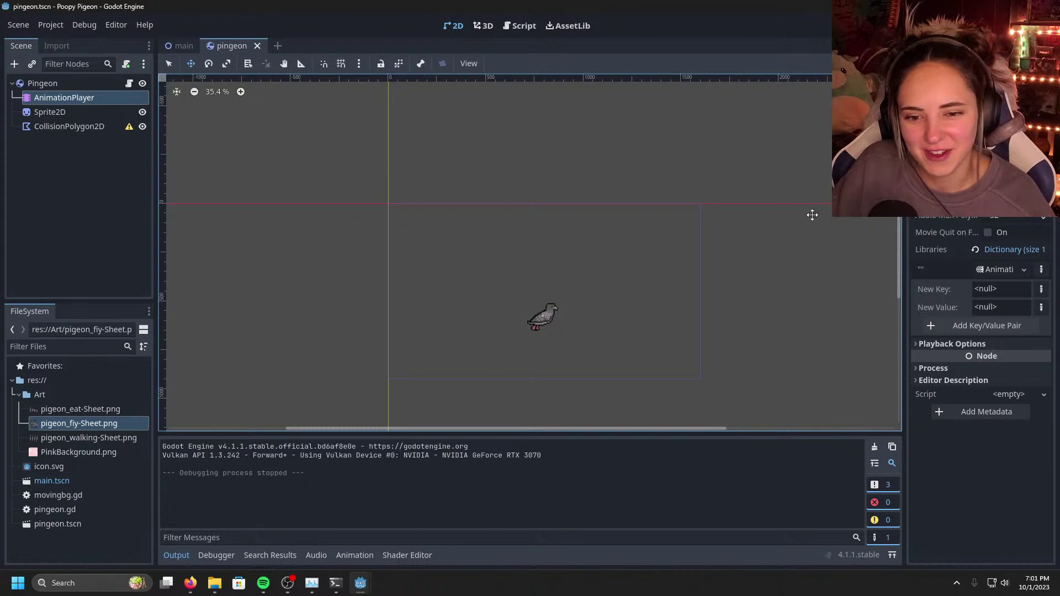
click(78, 84)
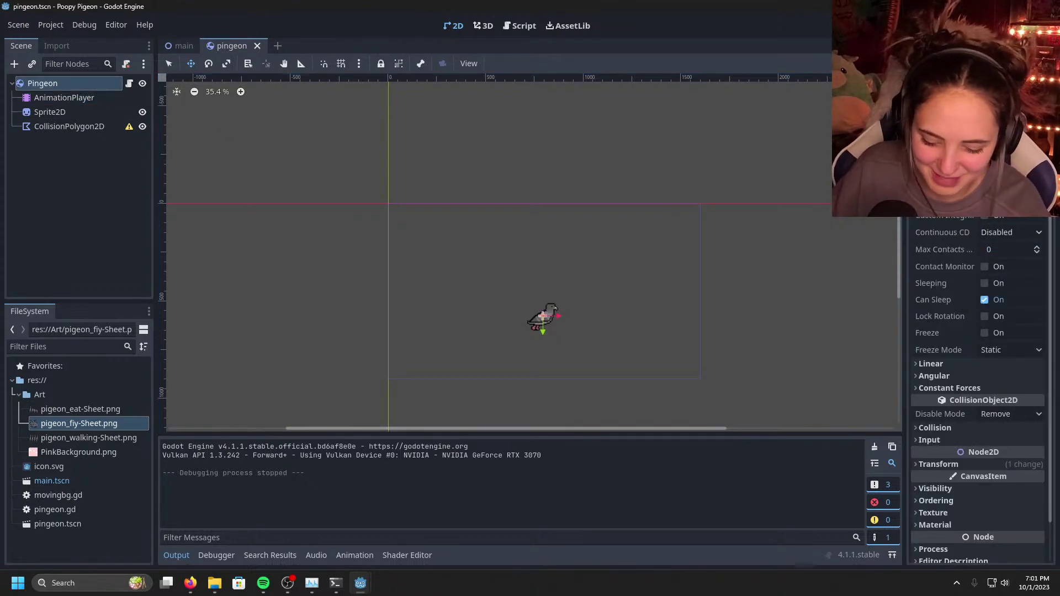
key(F5)
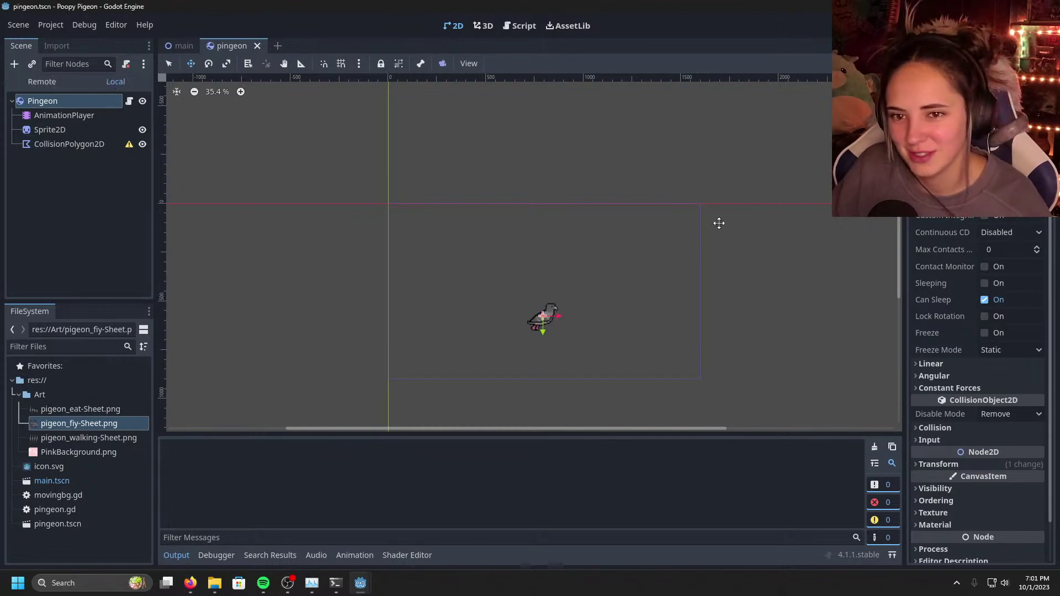
key(F8)
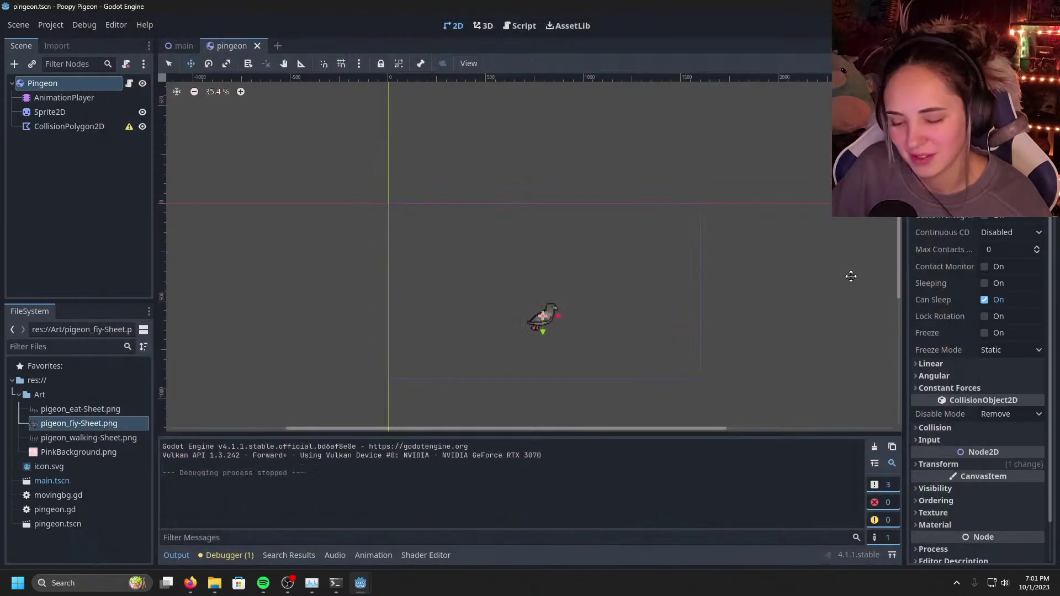
Step: Undo the last two scene changes, move the Pingeon node up to about (837, 186), and test the game
key(ctrl+z)
key(ctrl+z)
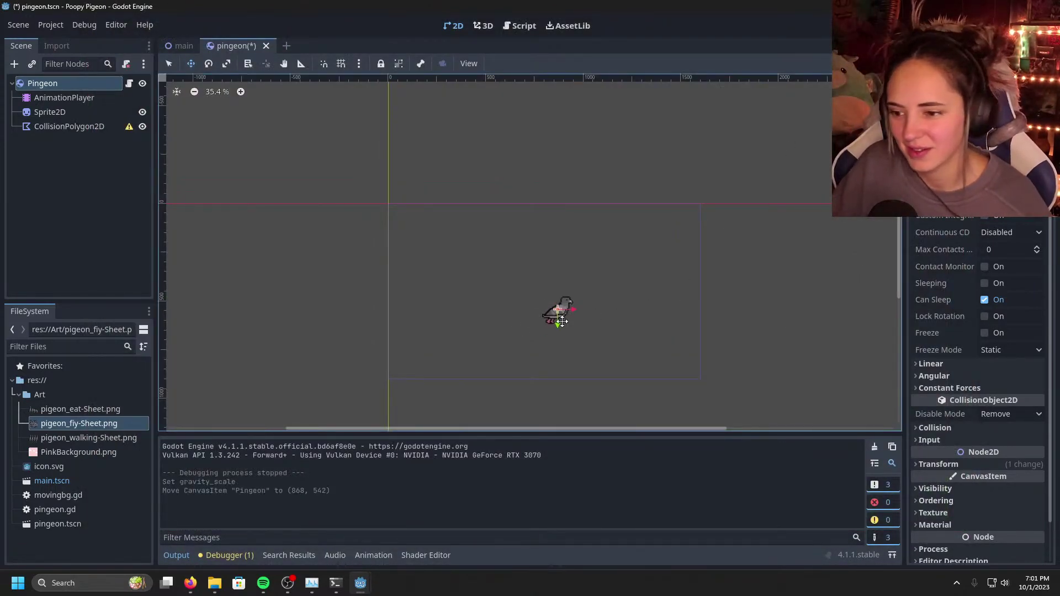
drag(561, 321, 554, 248)
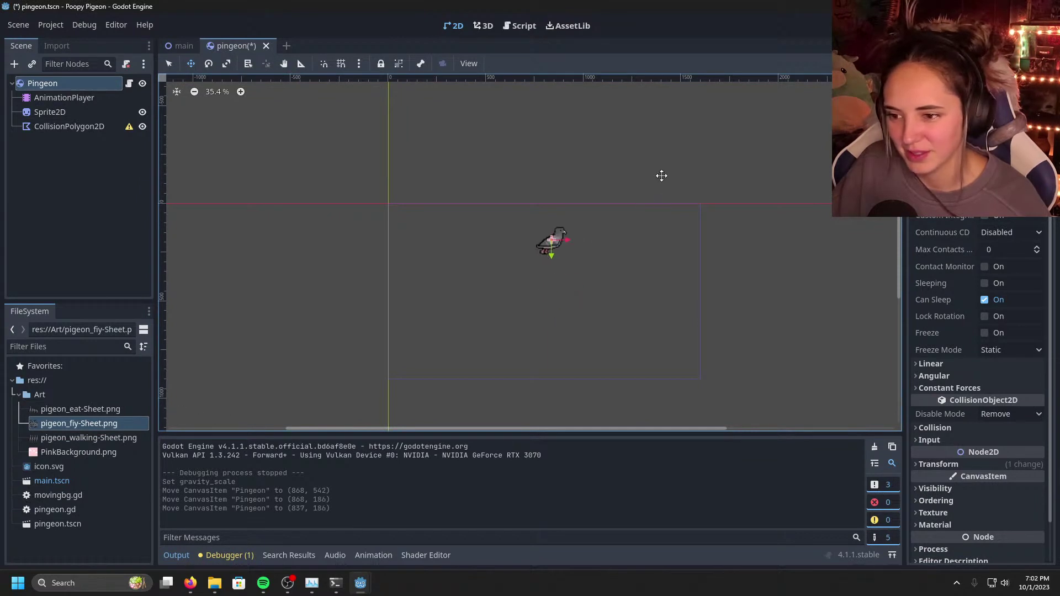
key(F5)
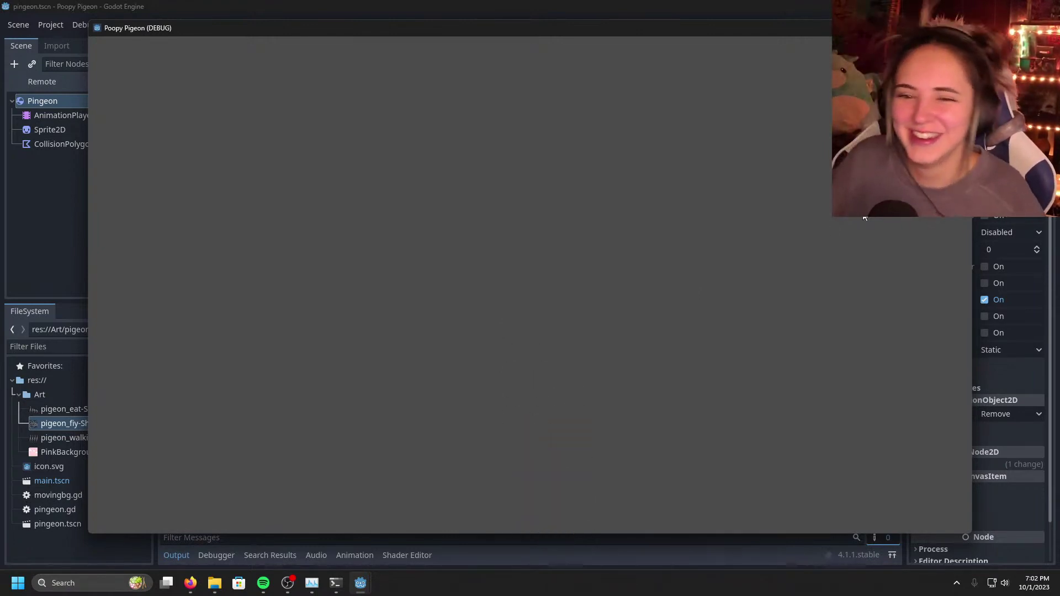
click(958, 28)
Step: Change the x component of apply_central_impulse in pingeon.gd to 5, save the script, and test the pingeon scene
mouse_move(371, 585)
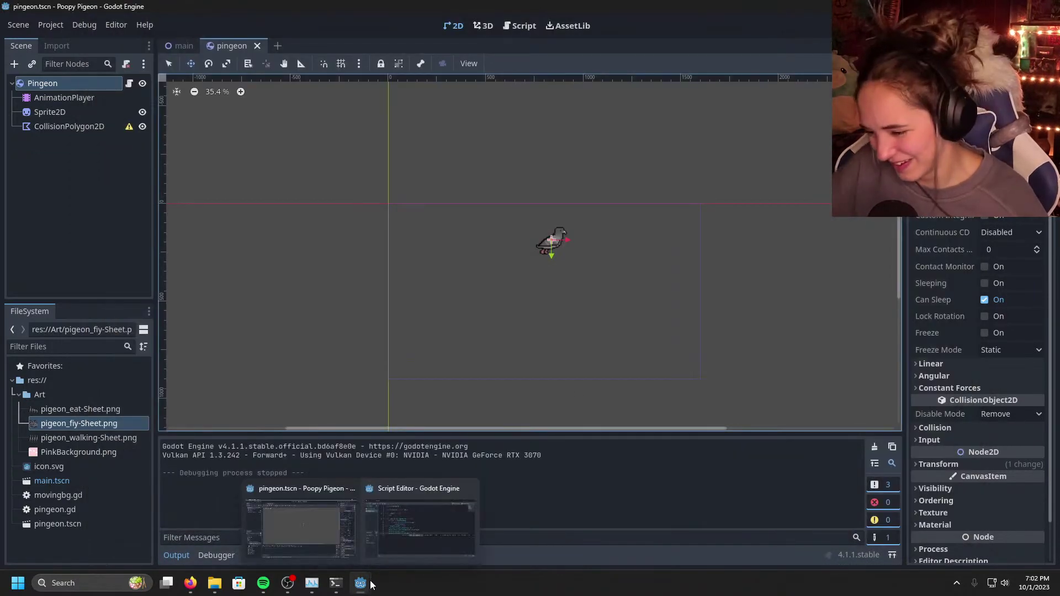
click(419, 522)
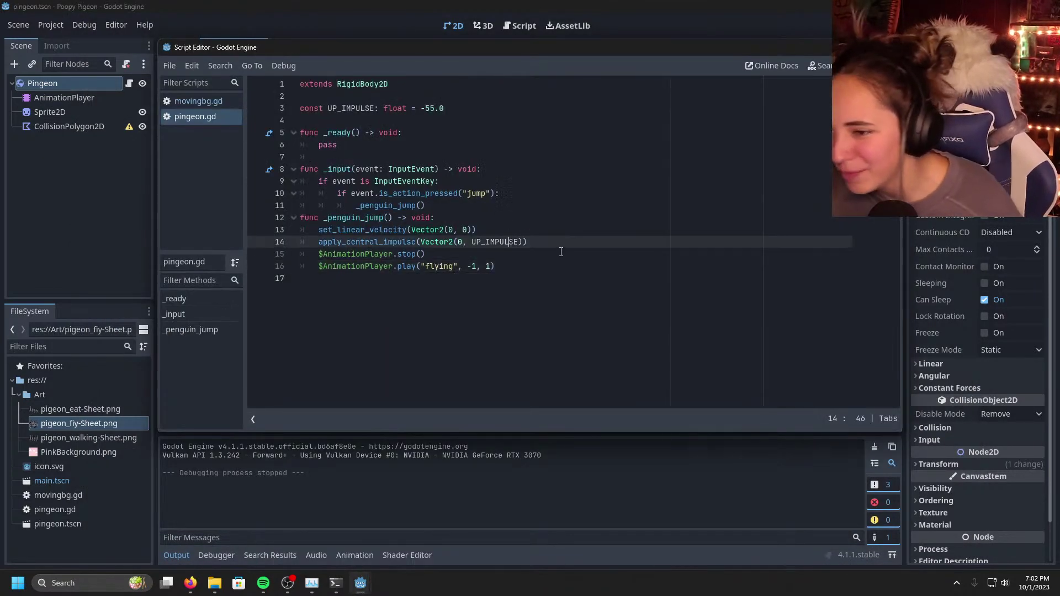
key(Left)
key(Left)
key(Left)
key(Left)
key(Left)
key(Left)
key(Left)
key(Left)
key(Left)
key(Left)
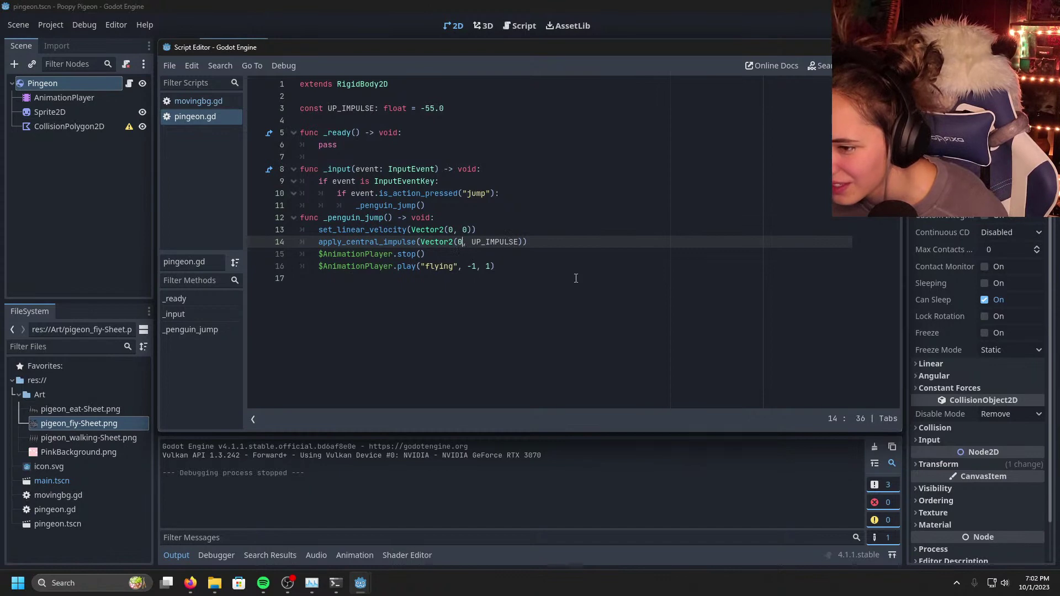
key(BackSpace)
text(5)
key(ctrl+s)
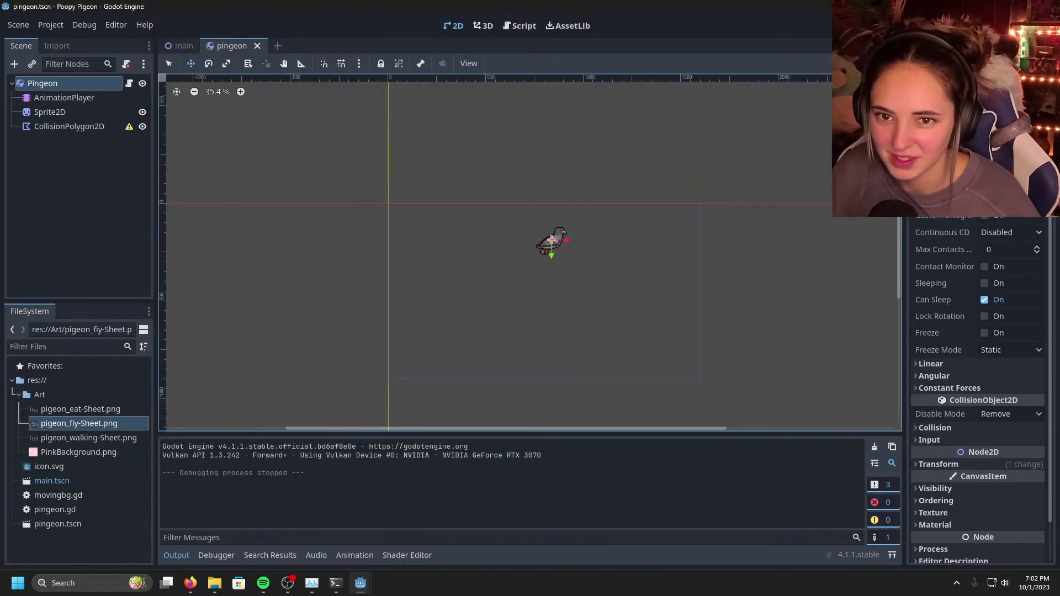
key(F6)
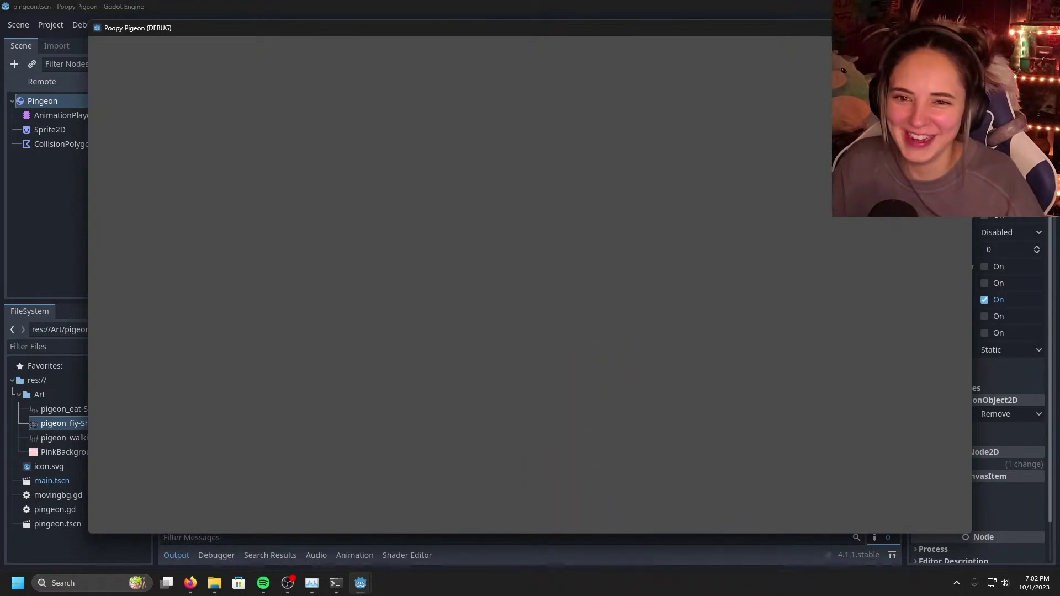
click(958, 28)
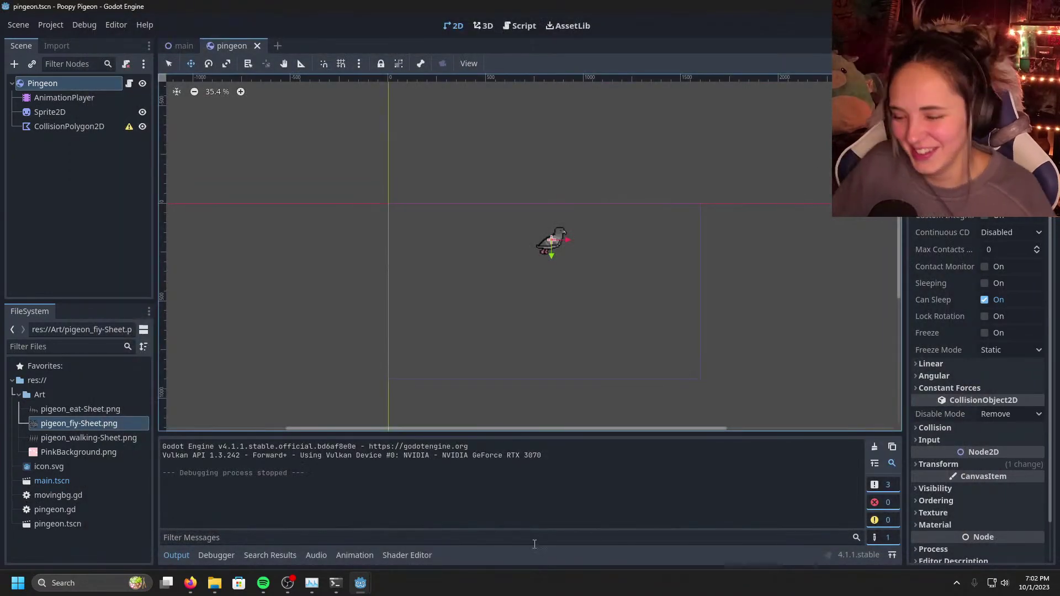
Step: Restore the x component of apply_central_impulse in _penguin_jump to 0
mouse_move(360, 583)
click(405, 545)
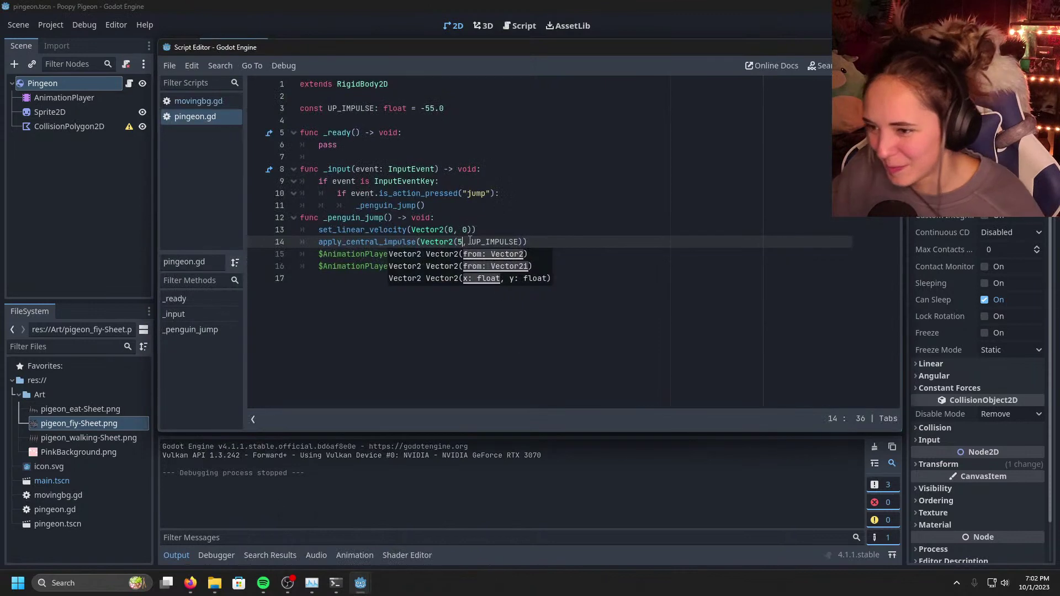
key(BackSpace)
text(0)
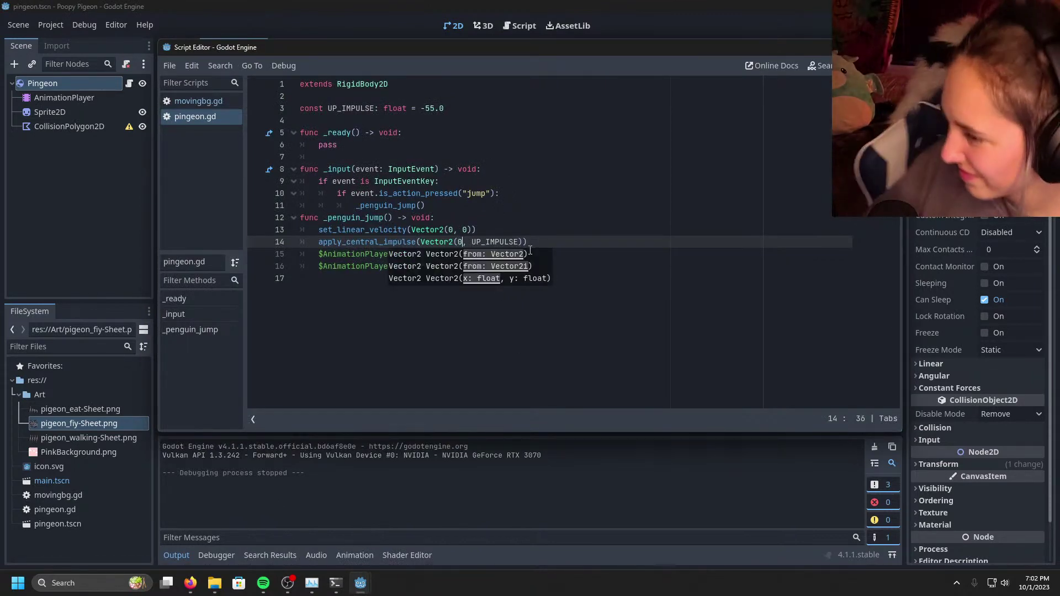
Step: Set the y component of set_linear_velocity in _penguin_jump to -5, save the script, and test the pingeon scene
click(448, 231)
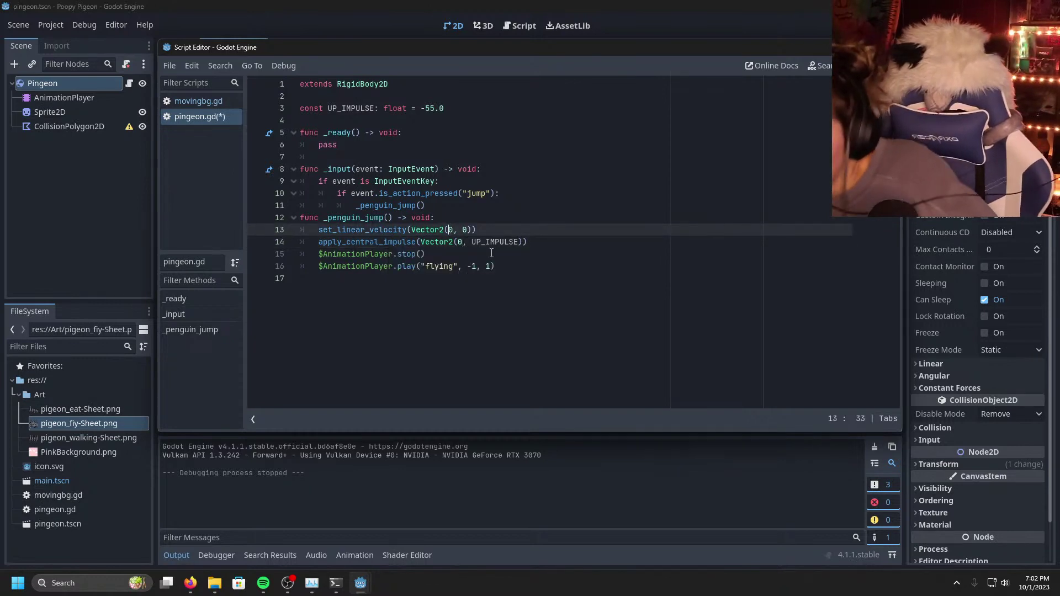
click(454, 229)
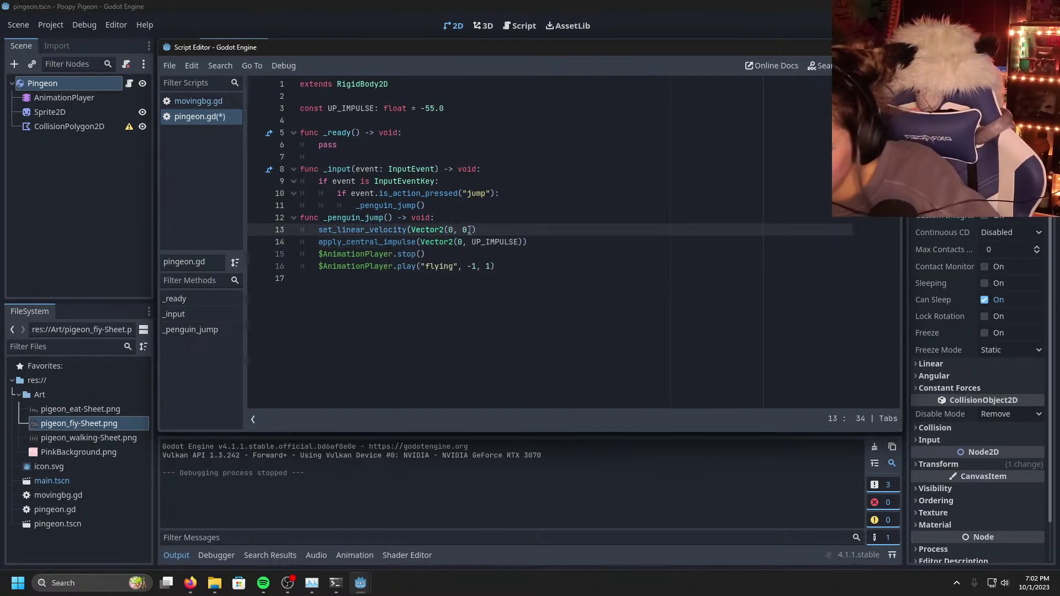
click(469, 230)
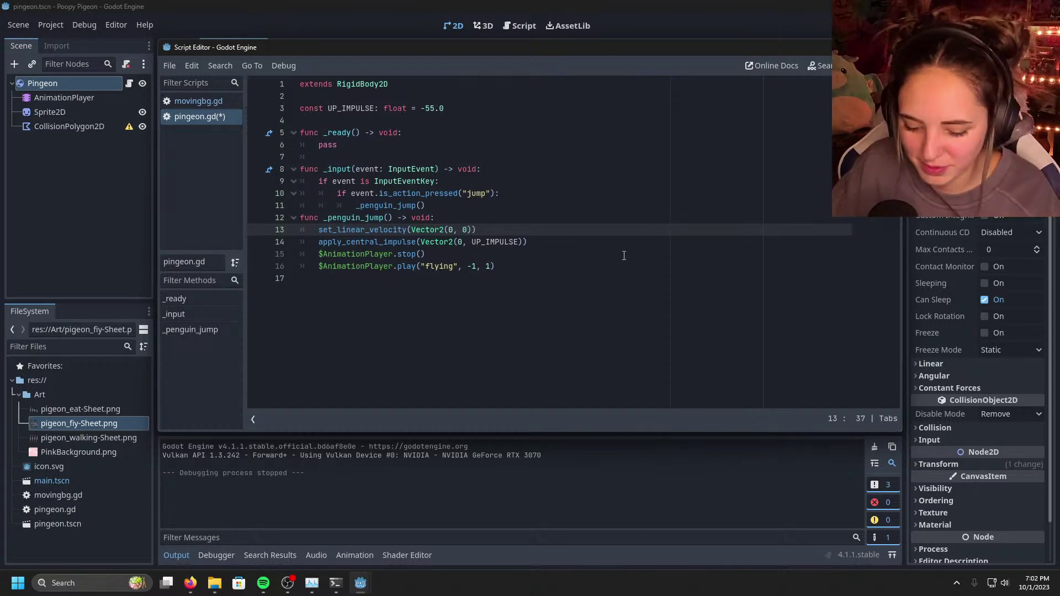
key(ctrl+s)
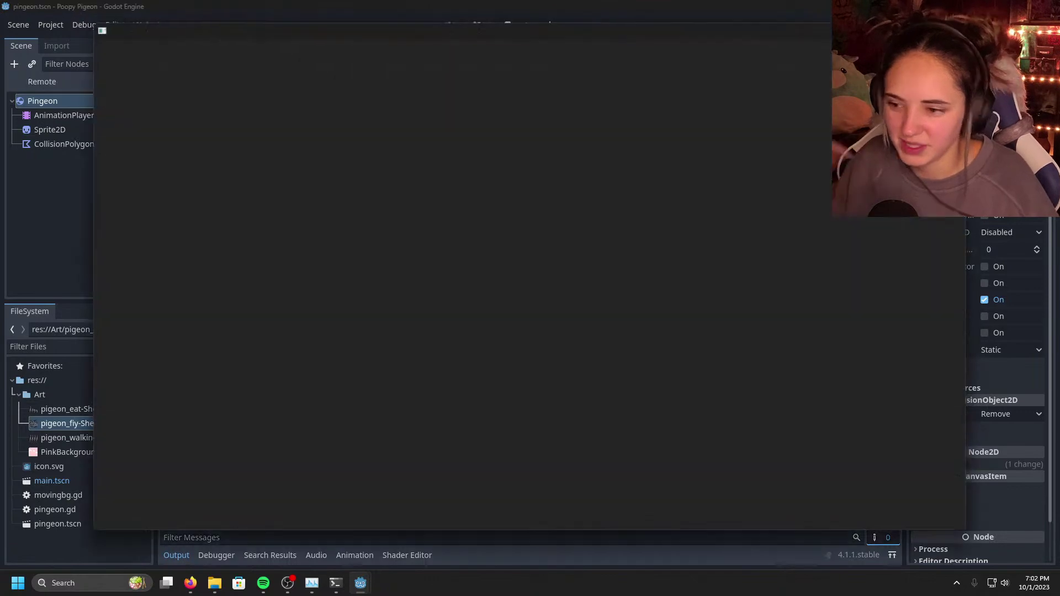
key(F8)
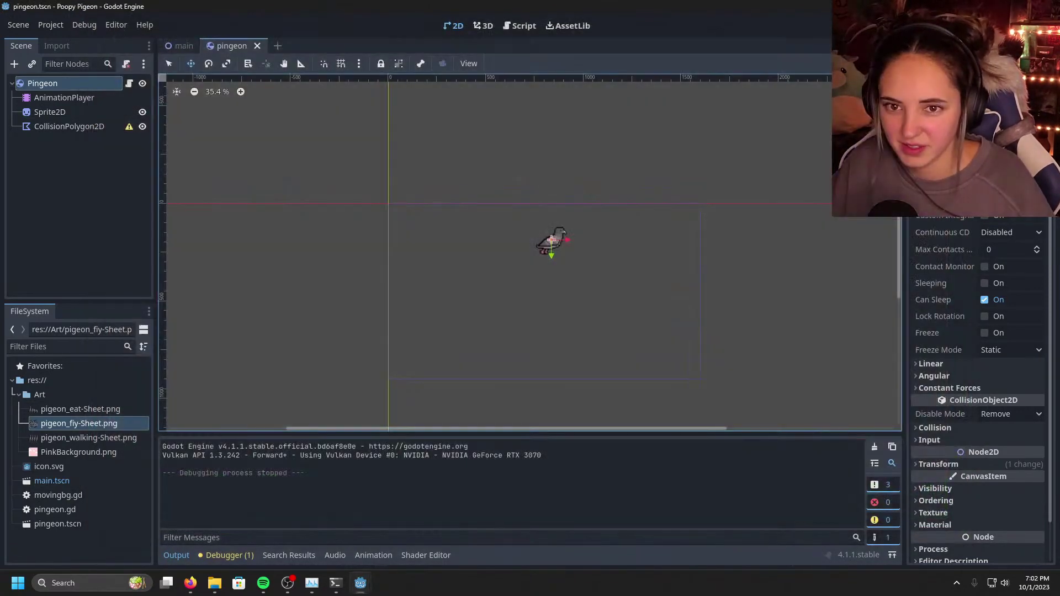
key(F6)
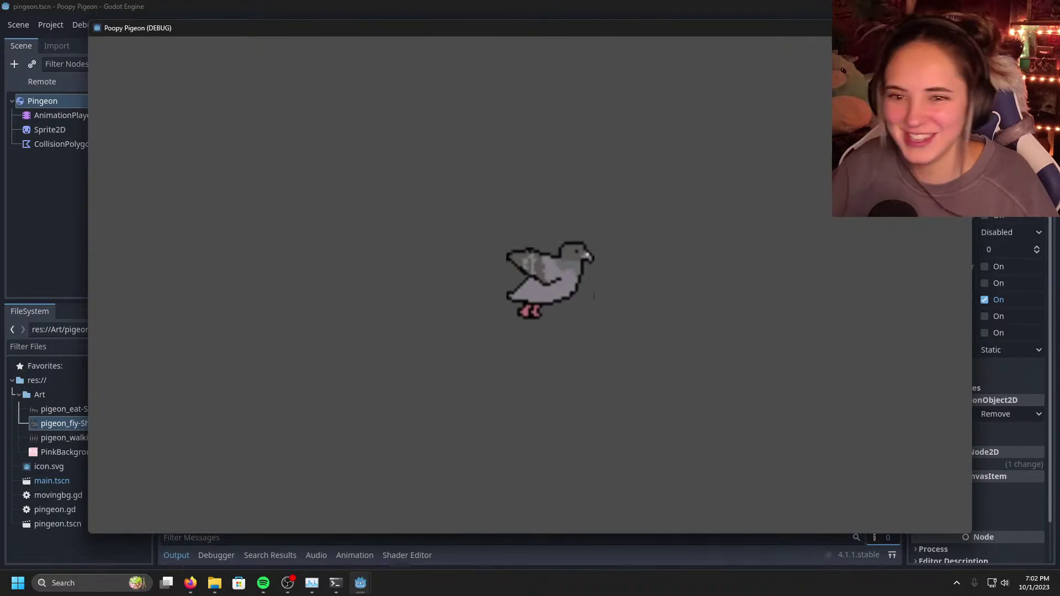
key(F8)
Step: Change the y component of set_linear_velocity to -20, save the script, and test the jump in the pingeon scene
mouse_move(370, 586)
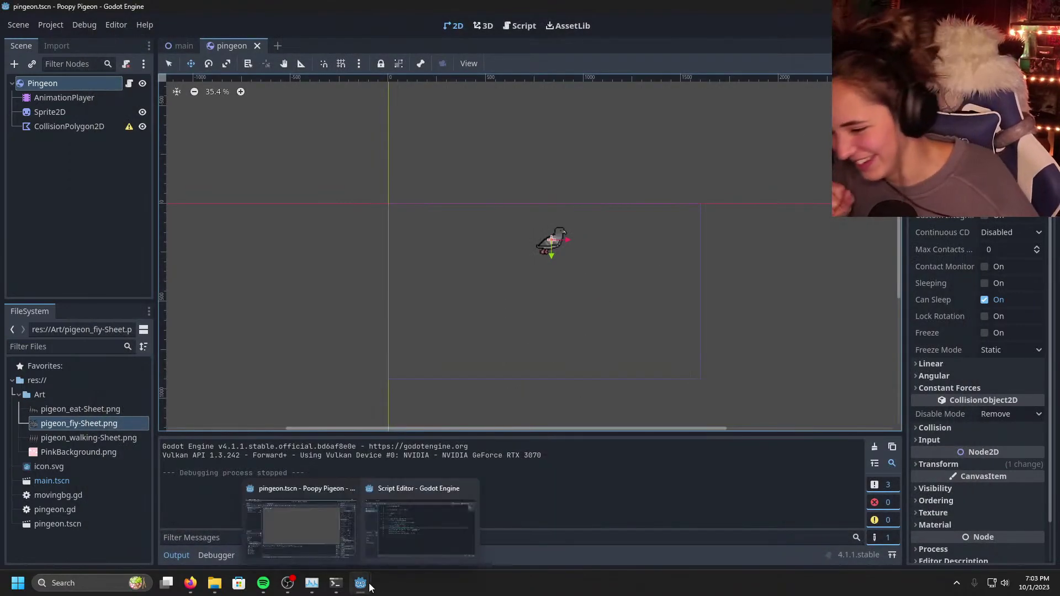
click(419, 526)
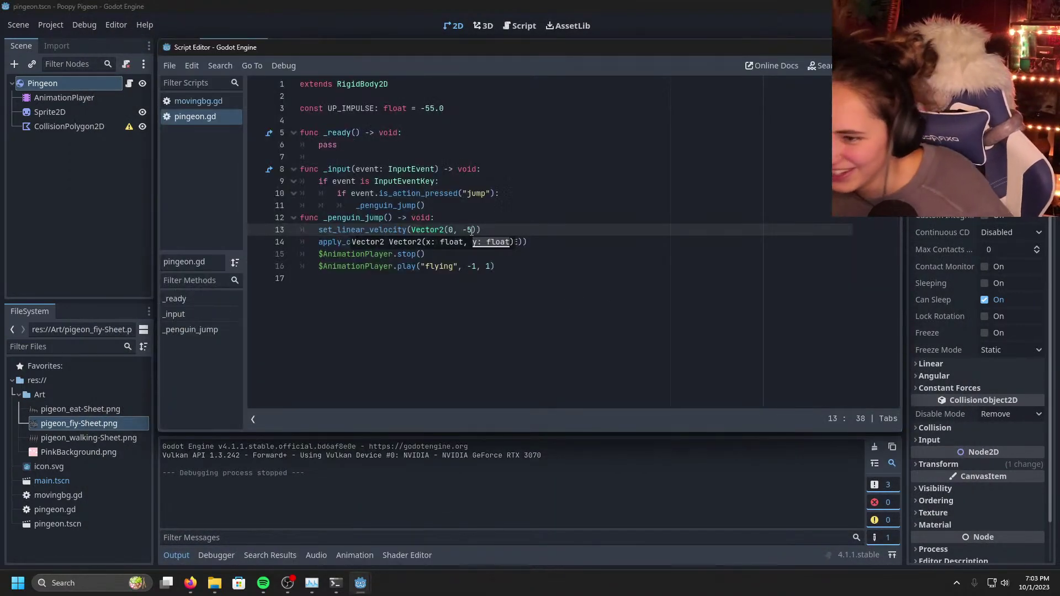
key(BackSpace)
text(20)
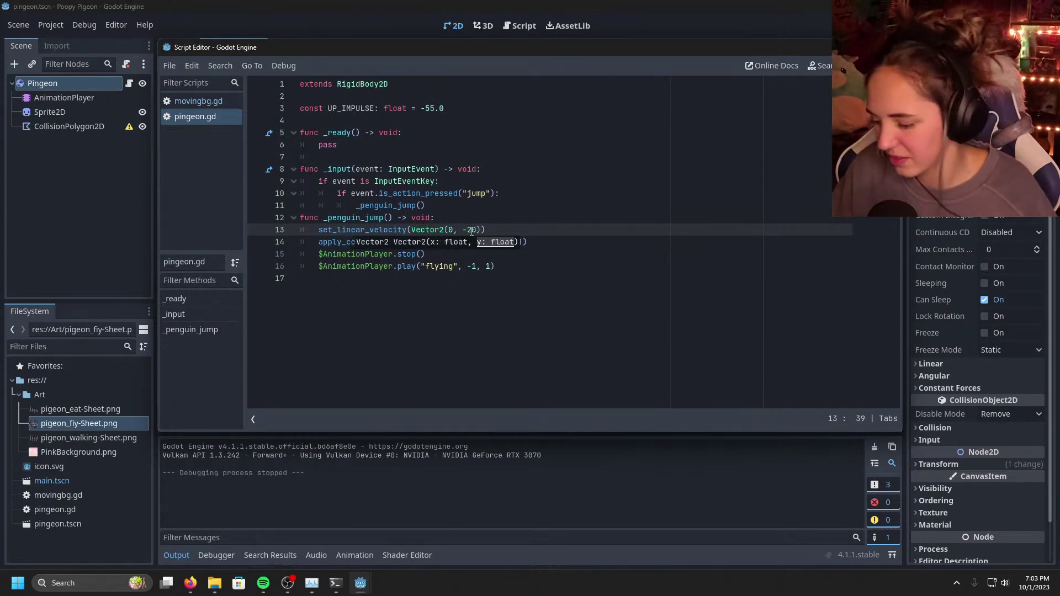
key(ctrl+s)
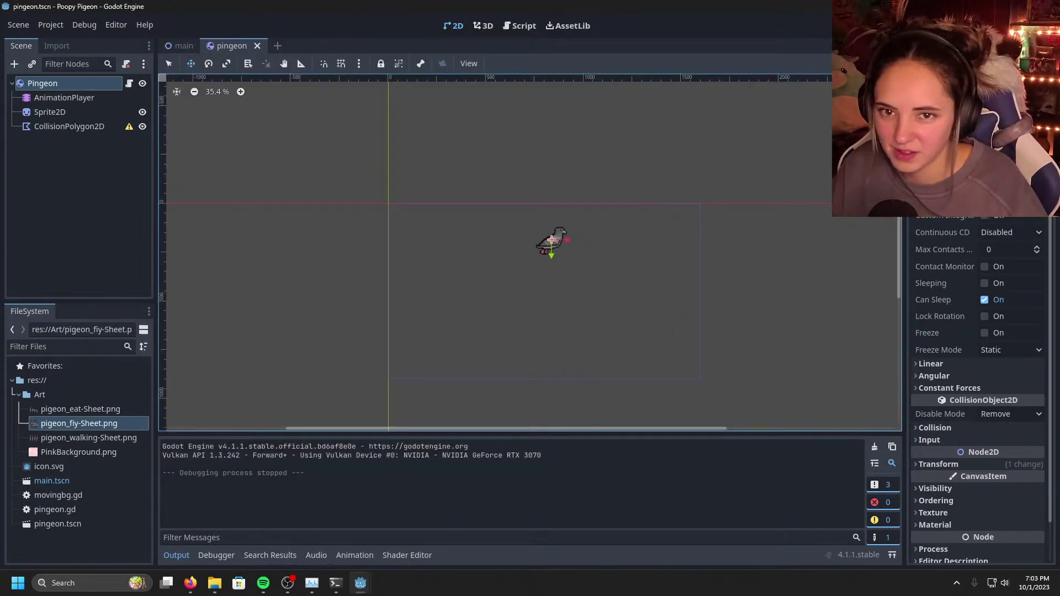
key(F6)
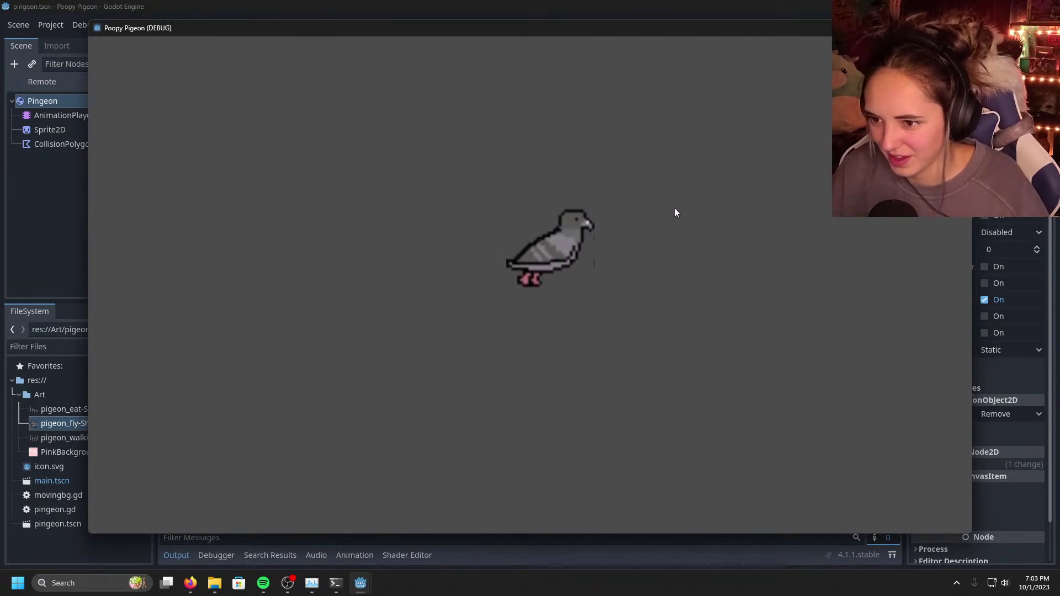
click(959, 28)
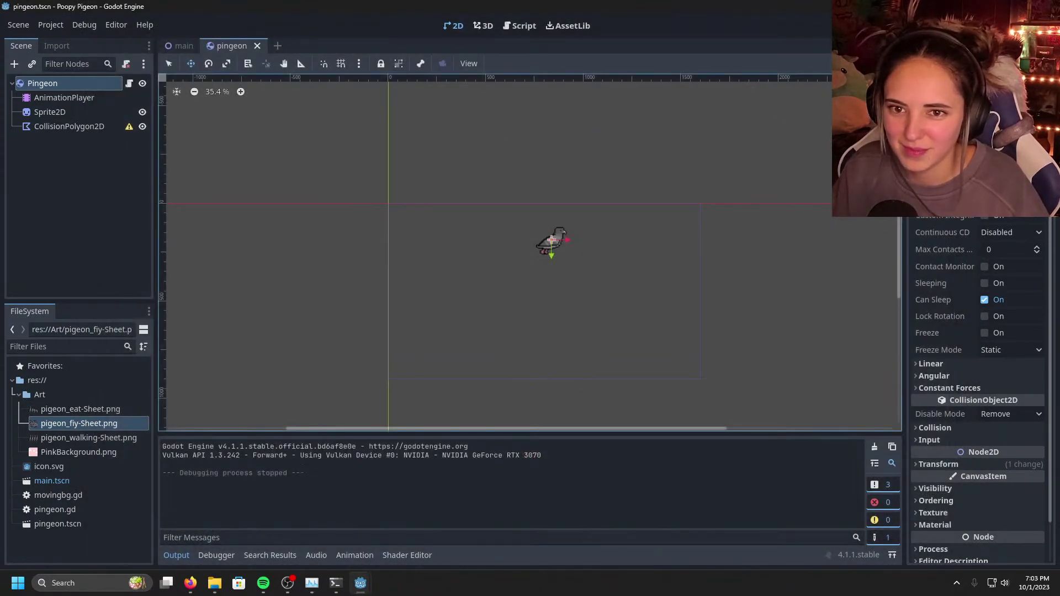
Step: Reset the y component of set_linear_velocity in _penguin_jump to 0
mouse_move(360, 583)
click(451, 497)
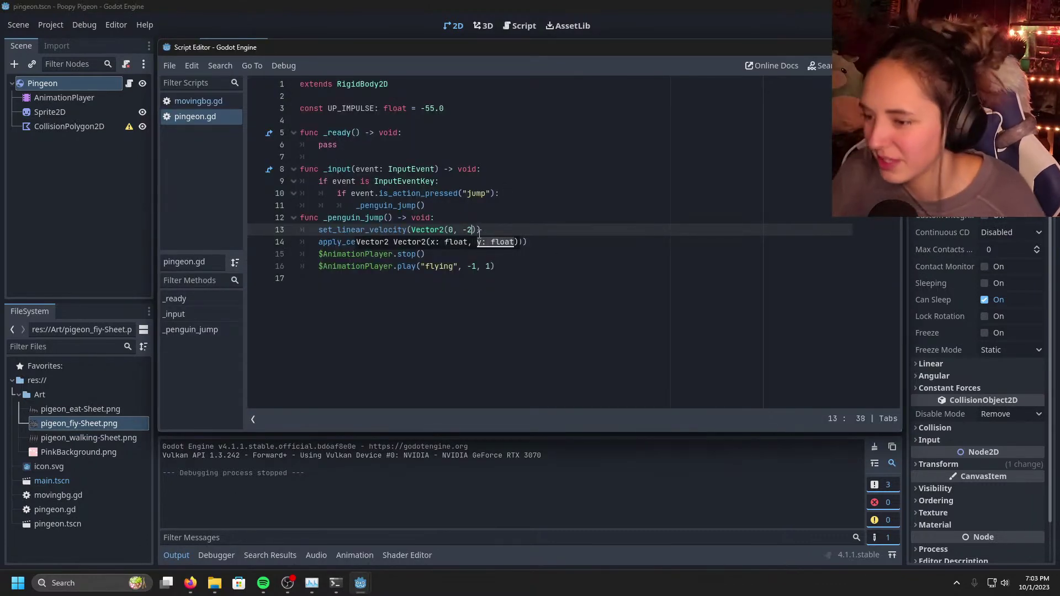
key(BackSpace)
key(BackSpace)
key(BackSpace)
text(0)
click(591, 334)
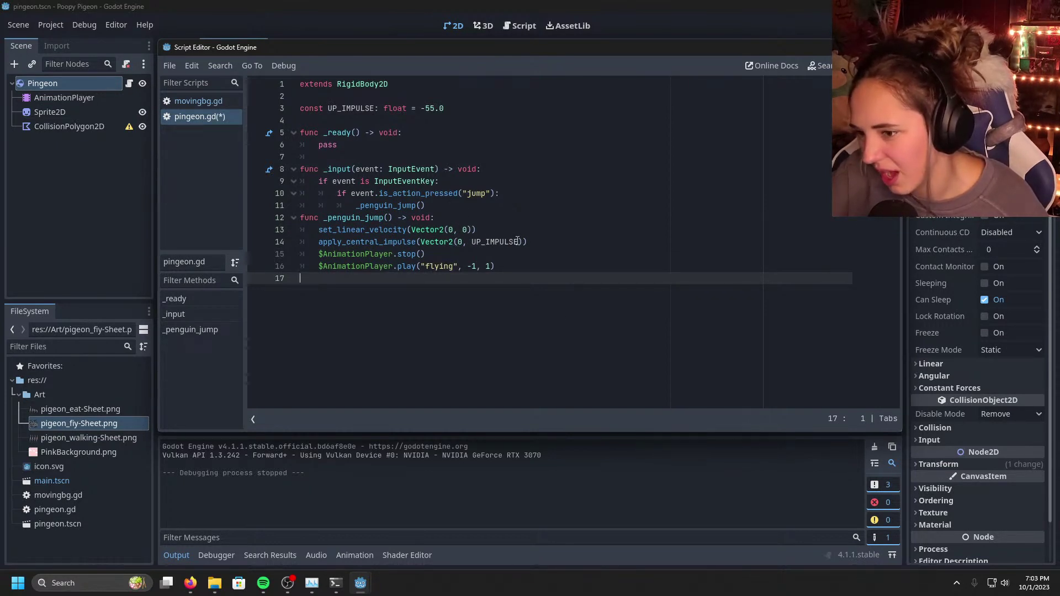
Step: Replace UP_IMPULSE in the apply_central_impulse call with -5, save the script, and test the pingeon scene
drag(518, 242, 473, 241)
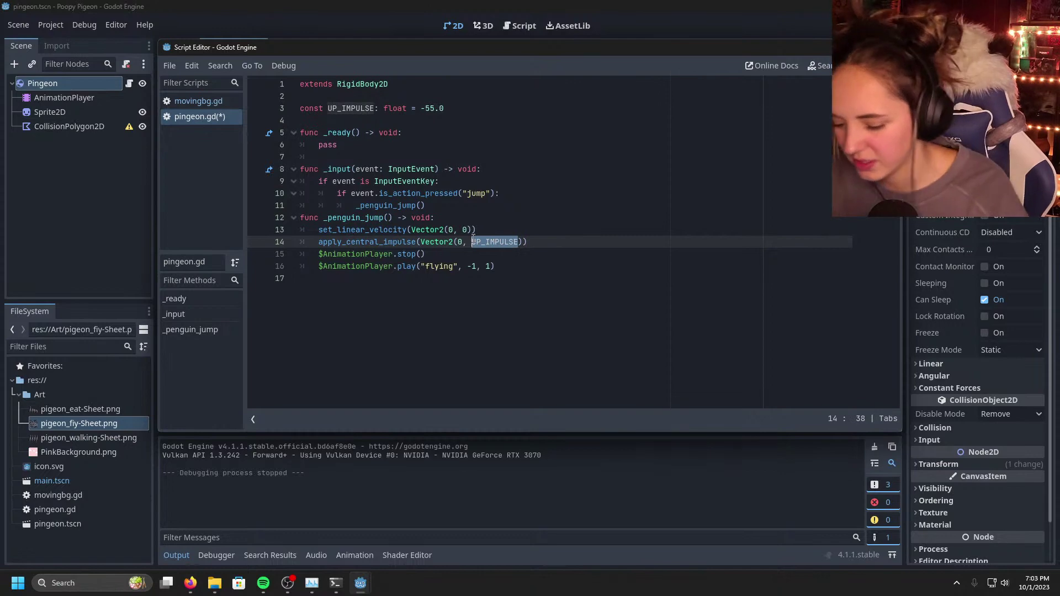
text(-5)
key(ctrl+s)
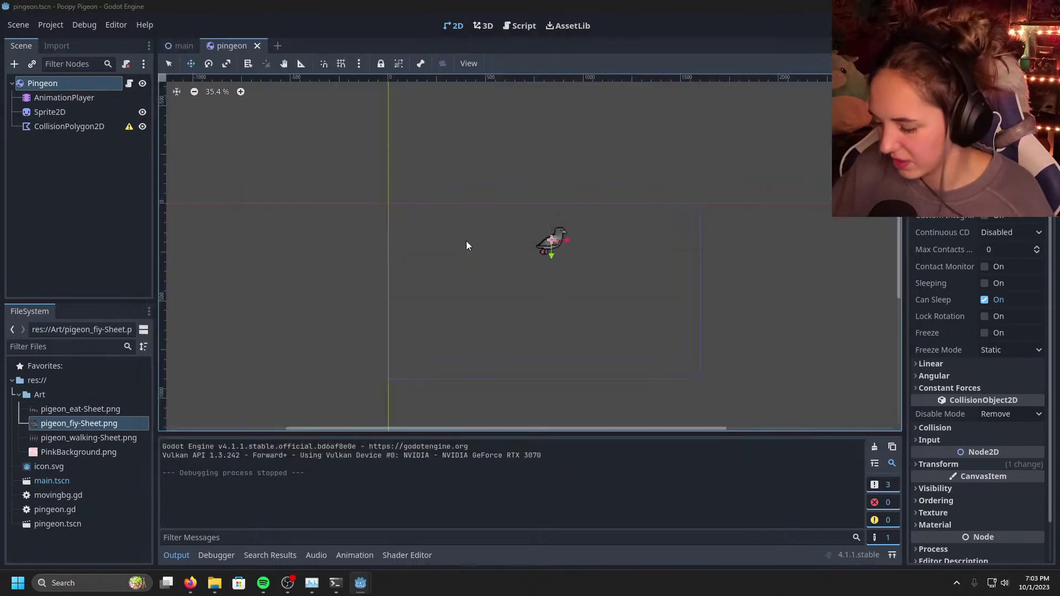
click(941, 25)
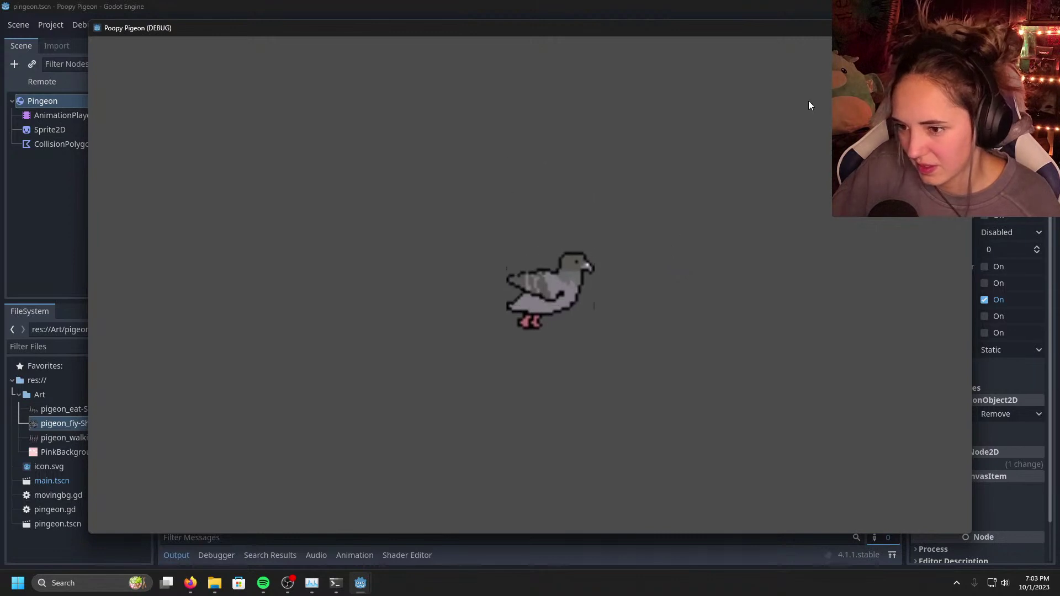
click(960, 27)
Step: Change the y component of the apply_central_impulse vector in _penguin_jump to 50
mouse_move(359, 582)
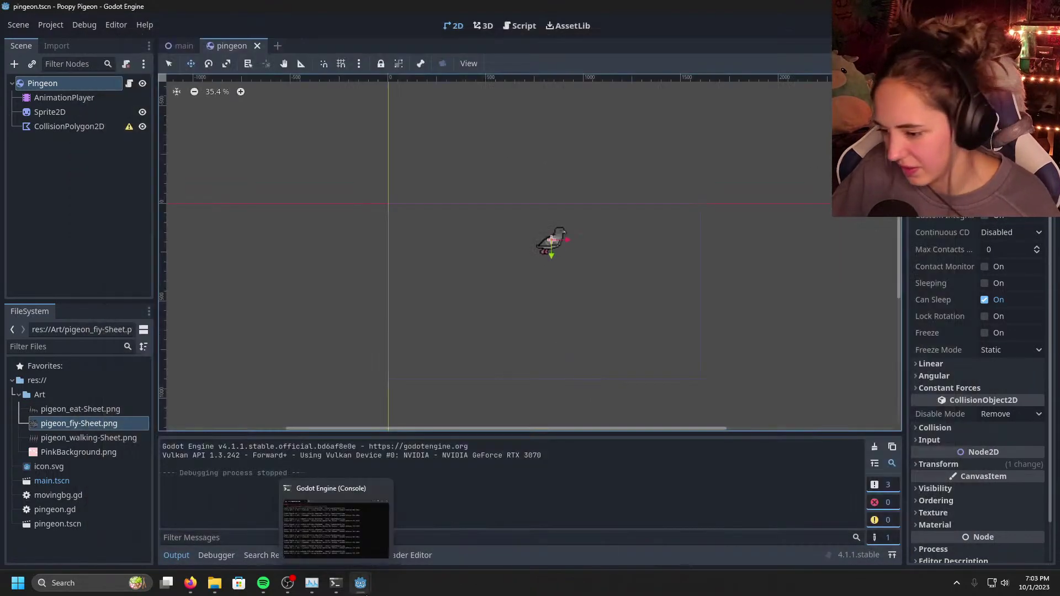
click(396, 548)
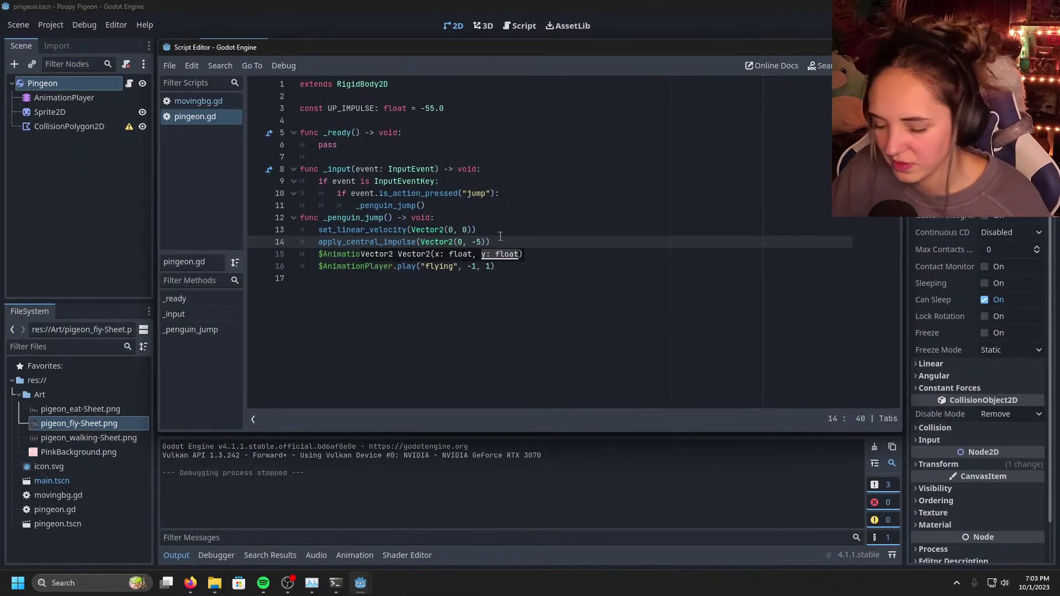
key(BackSpace)
key(BackSpace)
text(50)
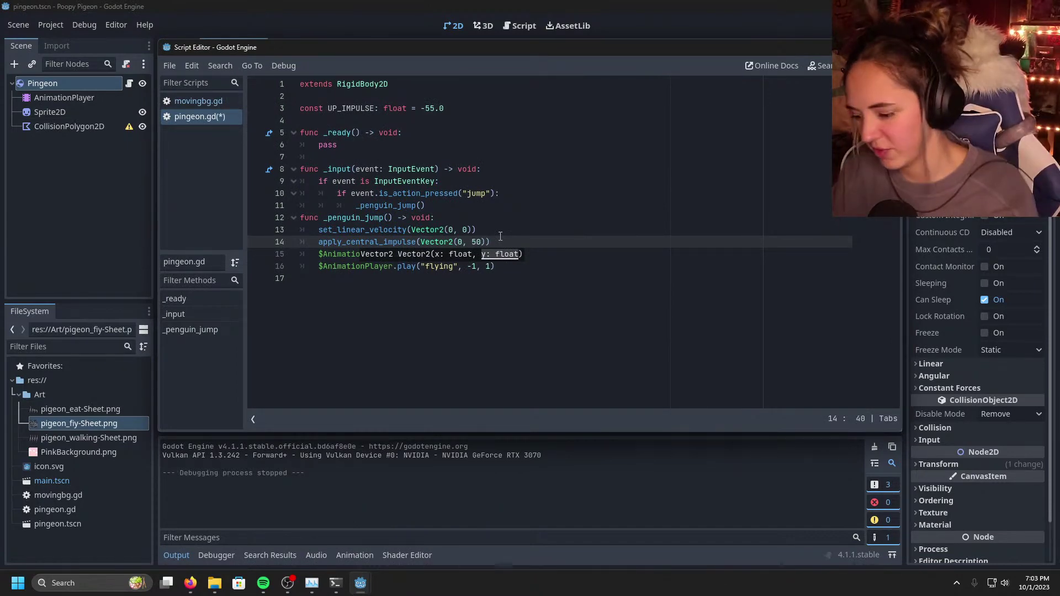
Step: Save the script and test the pigeon's jump by running the pingeon scene
key(ctrl+s)
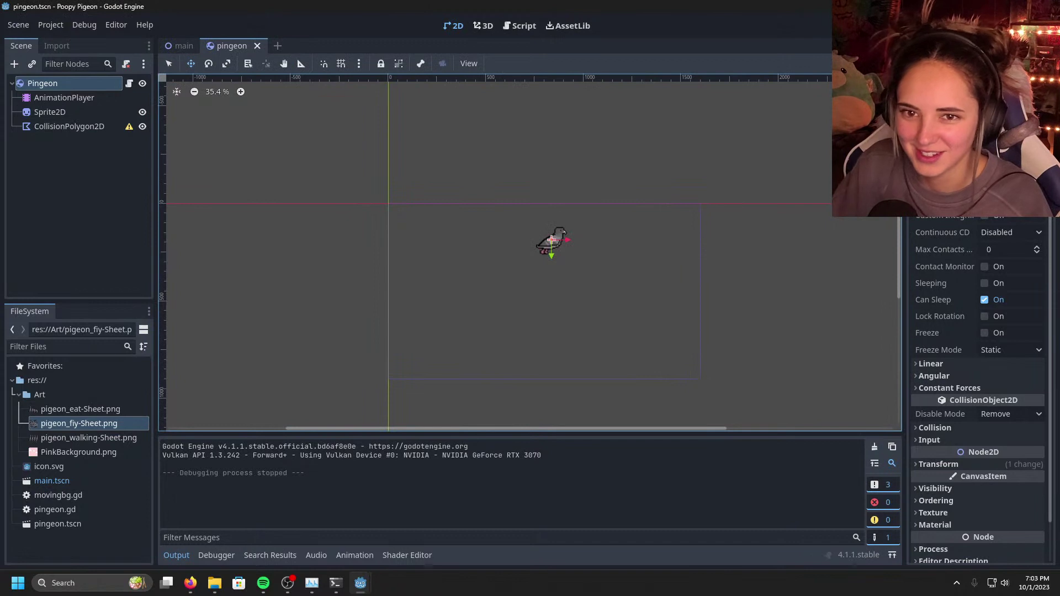
key(F6)
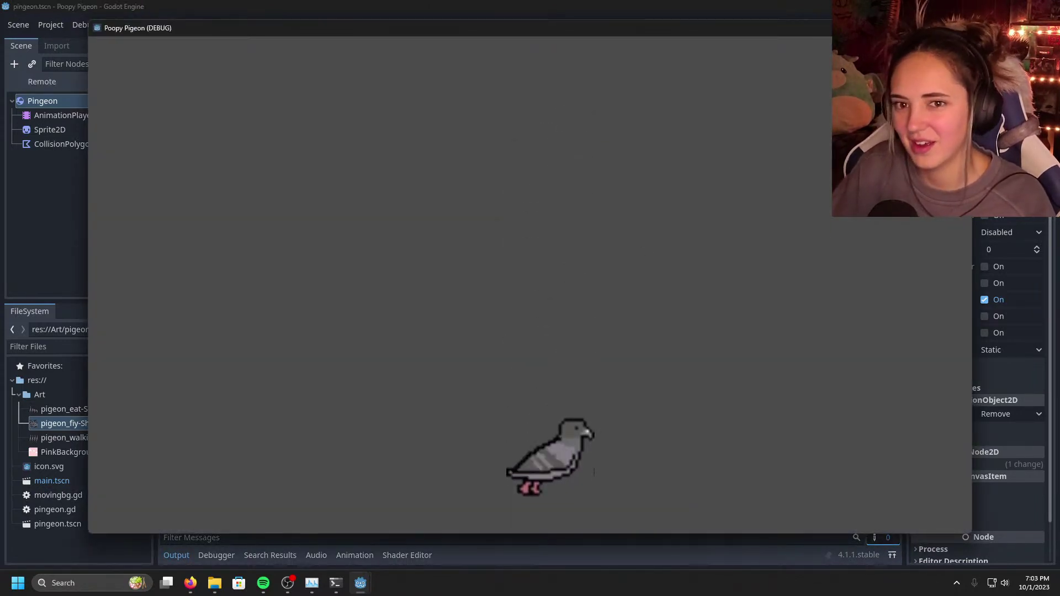
click(958, 28)
Step: Change the y component of the apply_central_impulse vector in pingeon.gd to -50 and test the pingeon scene
click(360, 582)
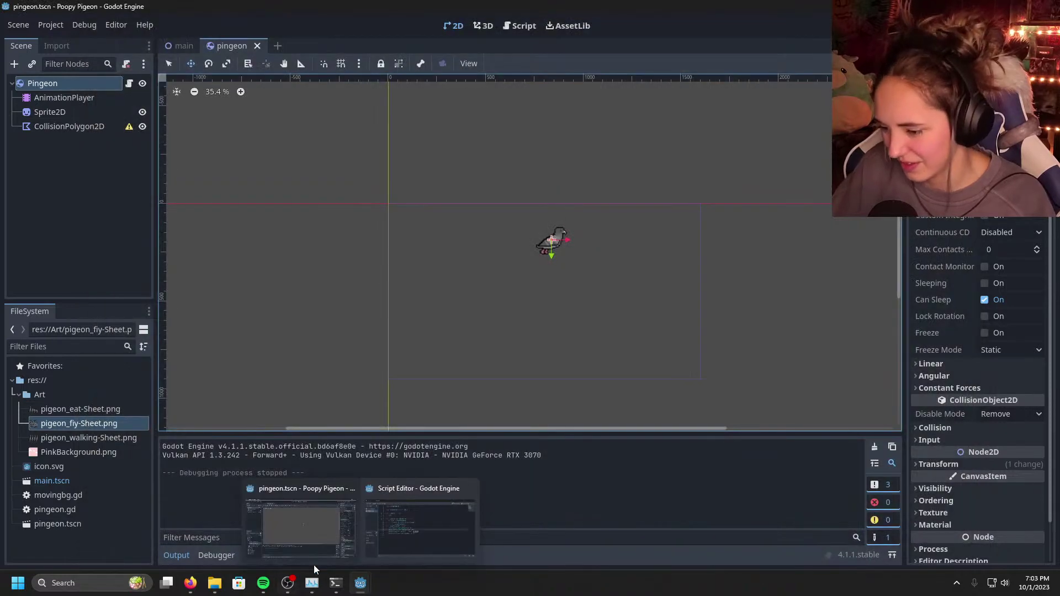
click(419, 518)
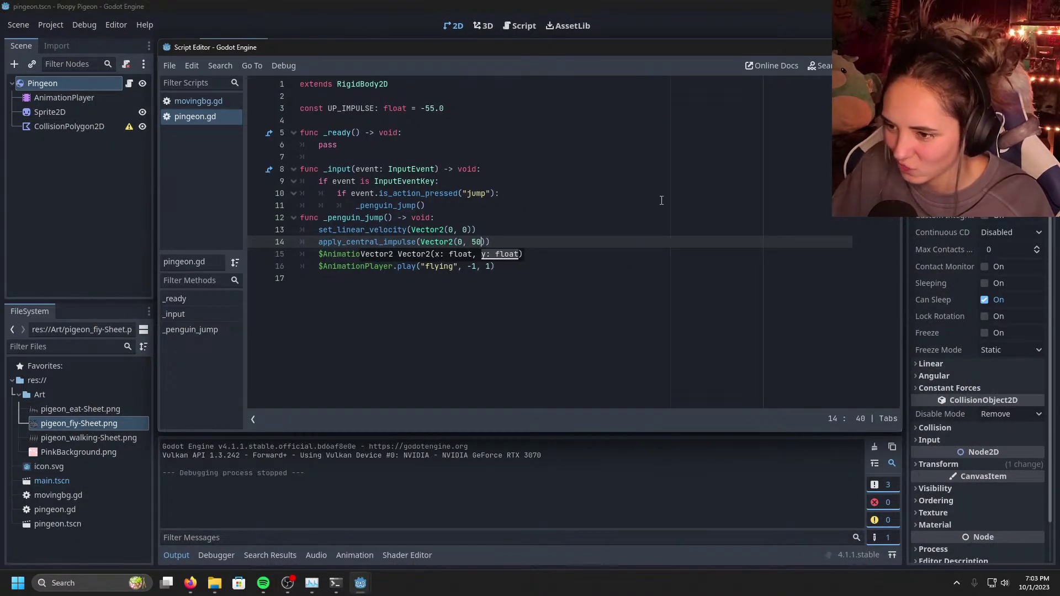
key(BackSpace)
key(BackSpace)
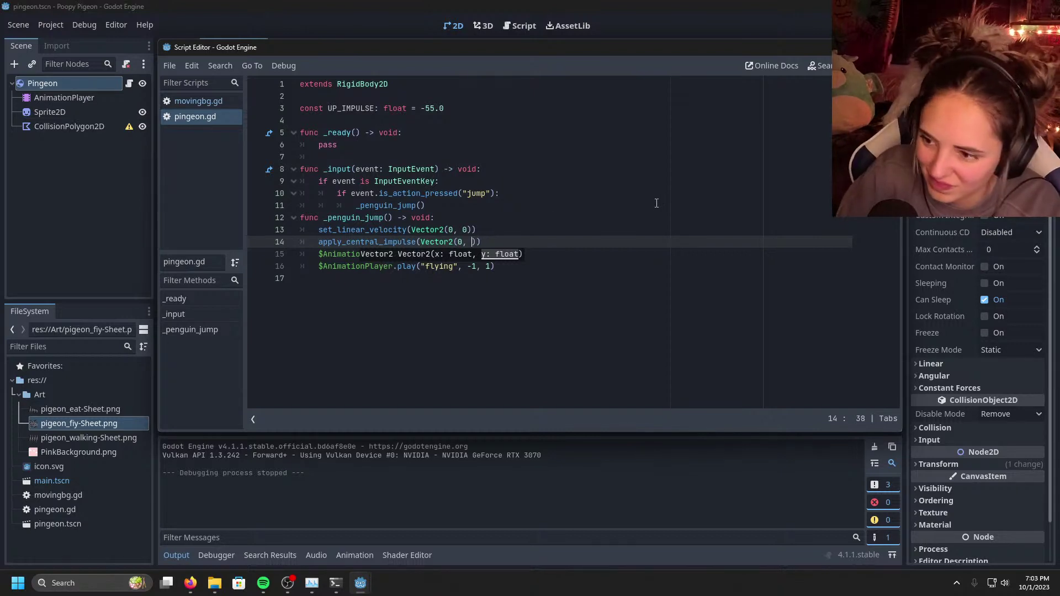
text(-50)
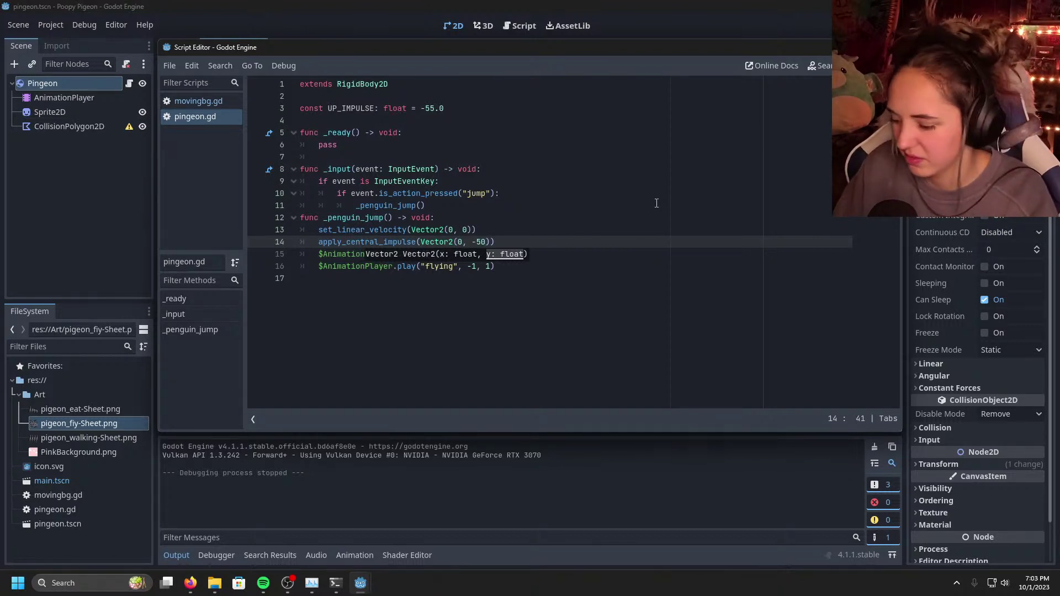
key(alt+Tab)
click(974, 25)
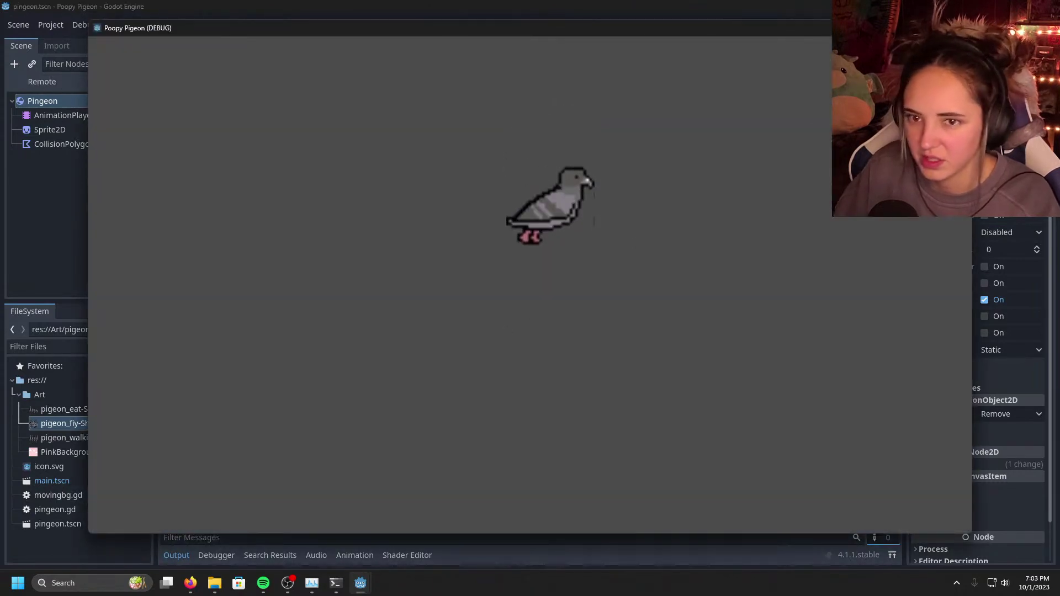
click(962, 27)
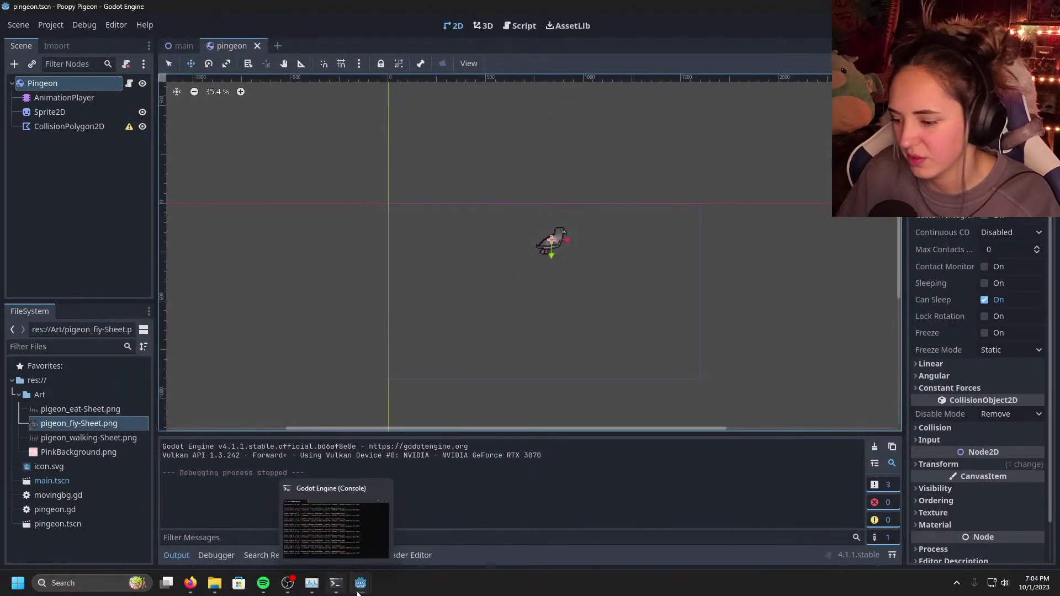
Step: Replace the y component of the apply_central_impulse vector in _penguin_jump with the UP_IMPULSE constant
click(373, 538)
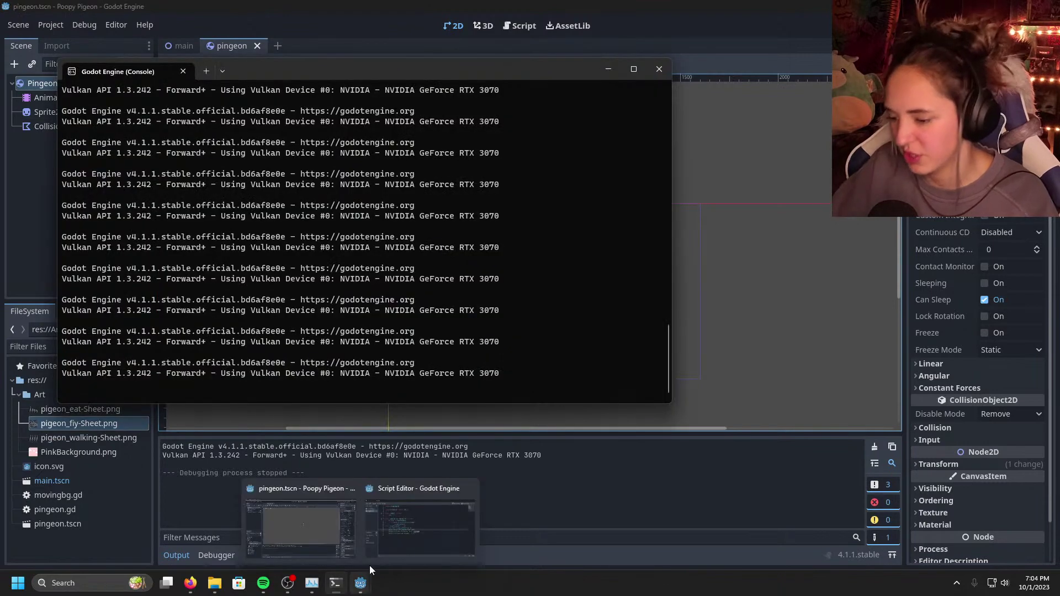
click(611, 74)
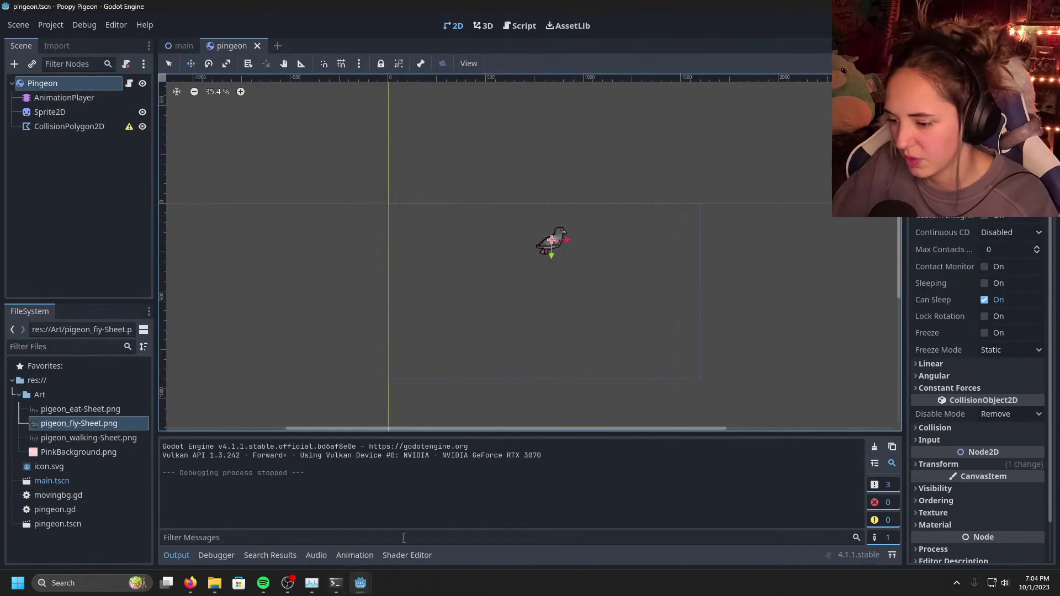
click(419, 525)
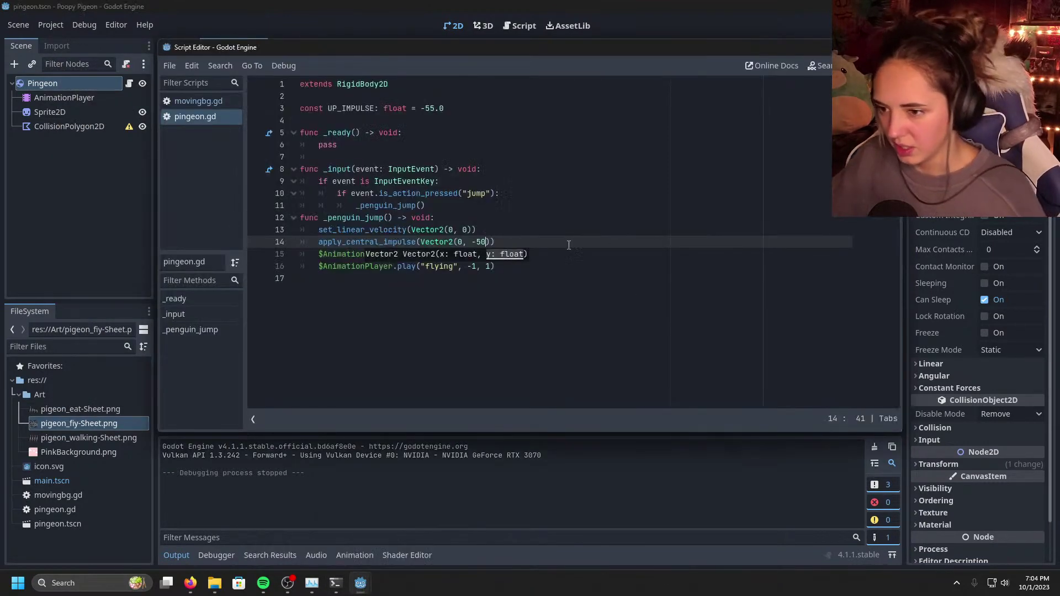
key(BackSpace)
key(BackSpace)
key(BackSpace)
text(U)
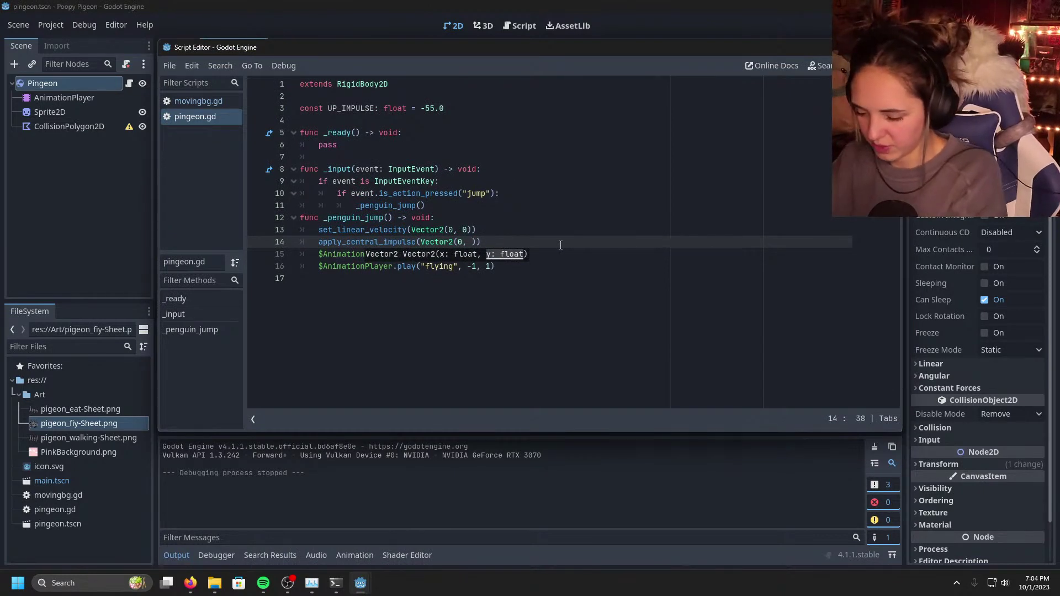
text(P)
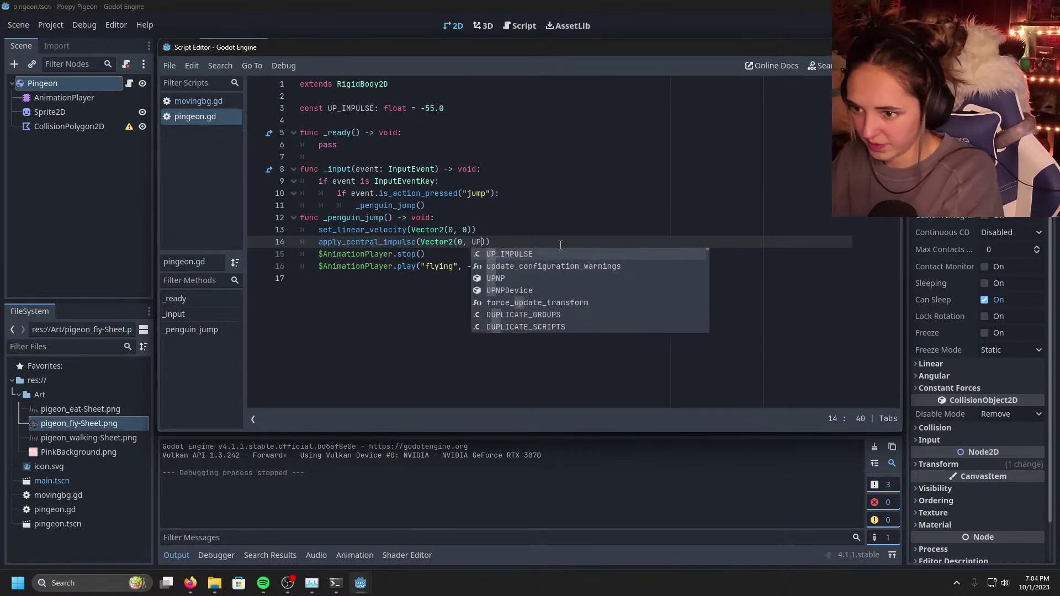
key(Return)
Step: Examine the Pingeon node's Linear velocity, Collision and Input properties
key(alt+Tab)
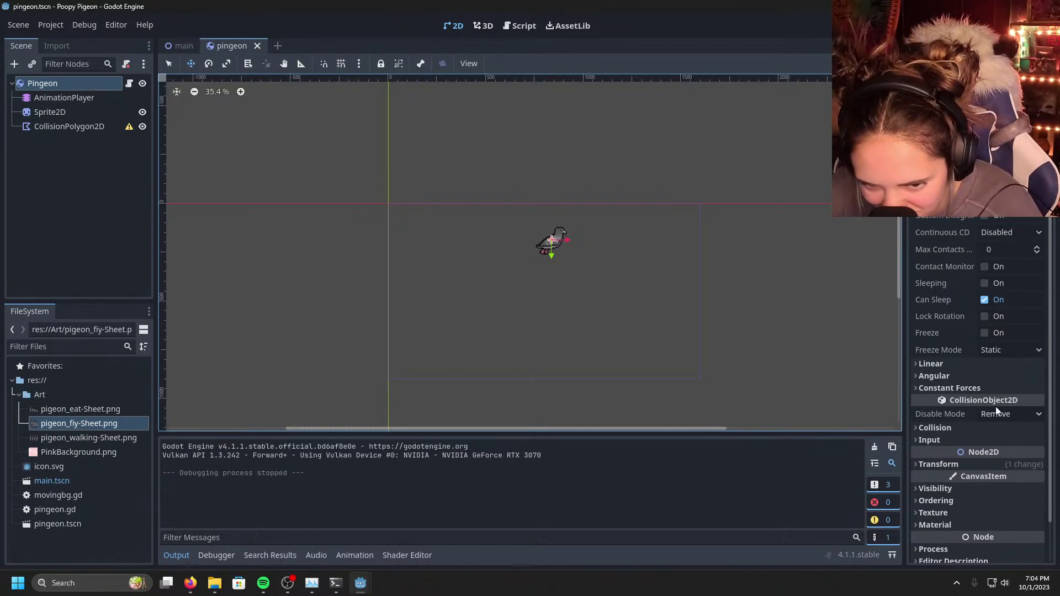
scroll(995, 406, down, 2)
click(926, 323)
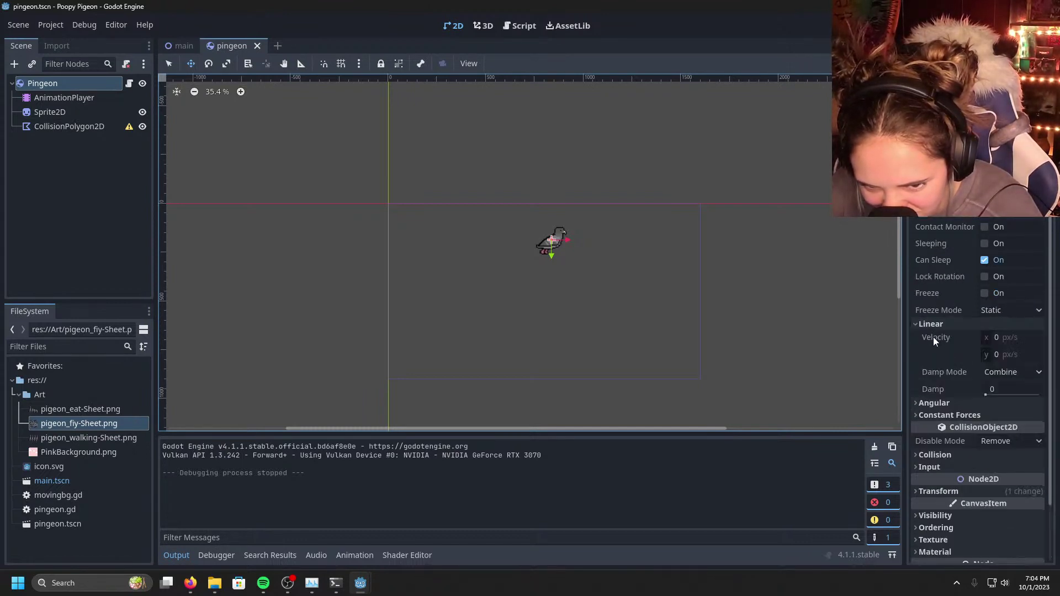
click(1000, 354)
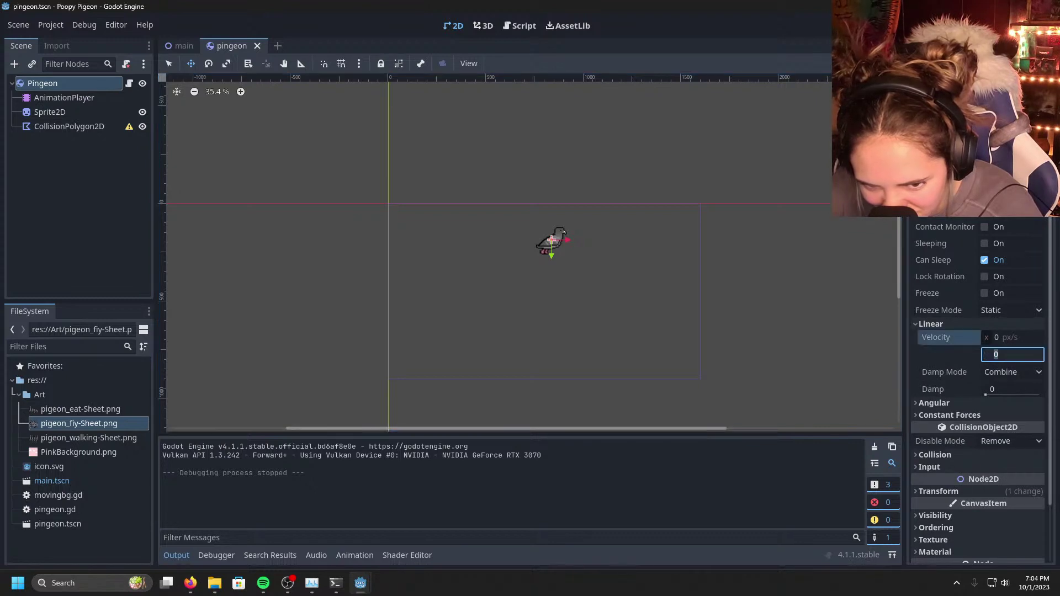
mouse_move(956, 345)
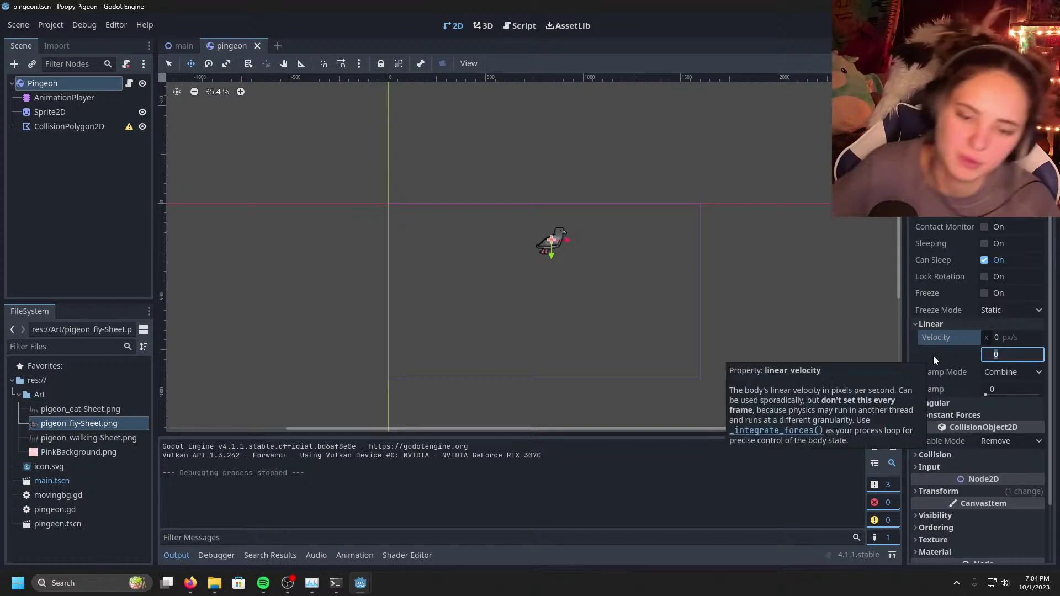
click(916, 326)
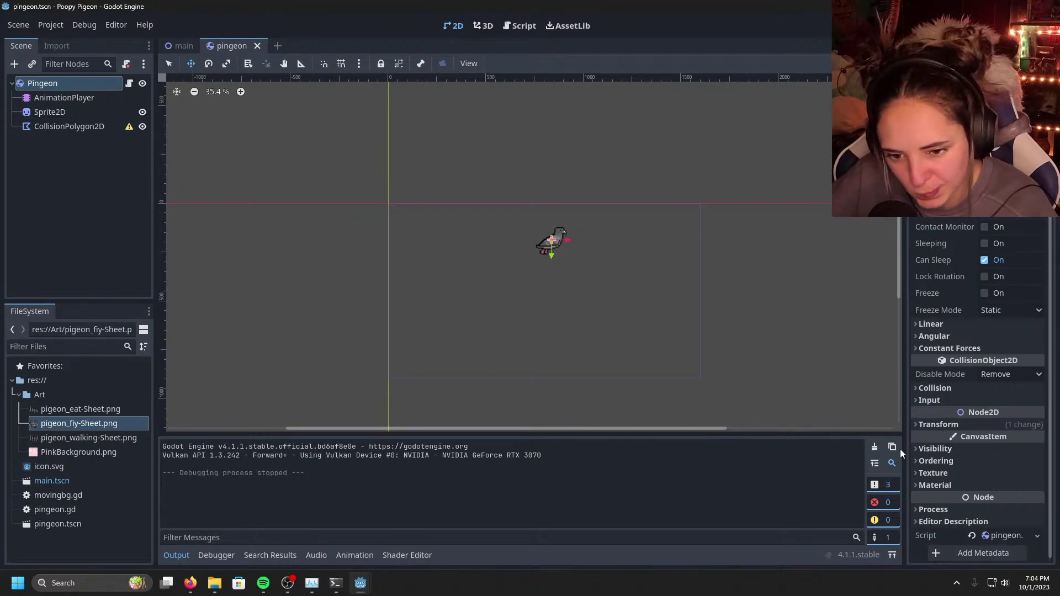
click(939, 388)
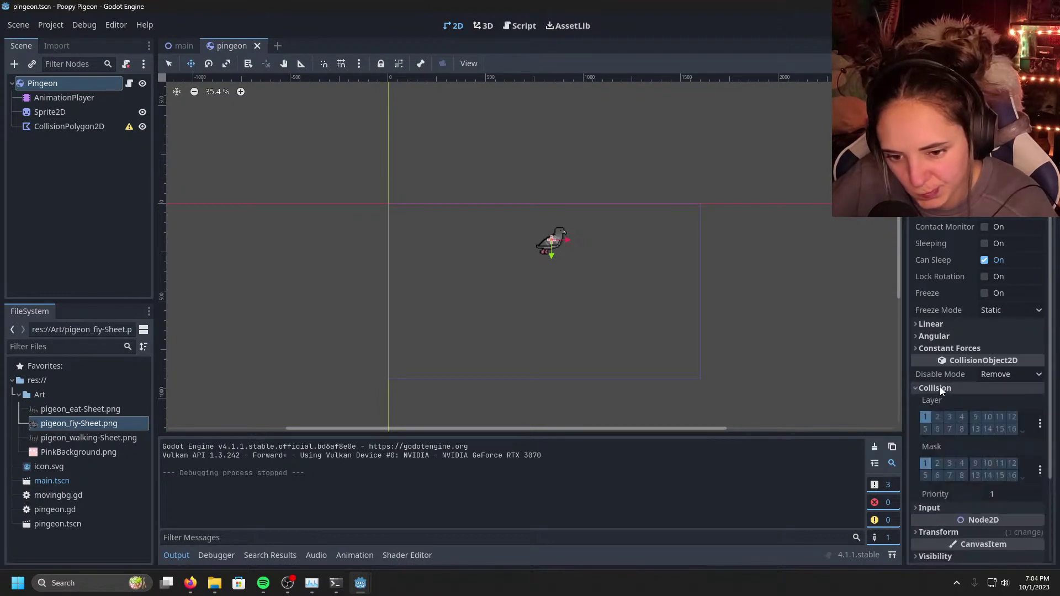
click(939, 387)
click(938, 403)
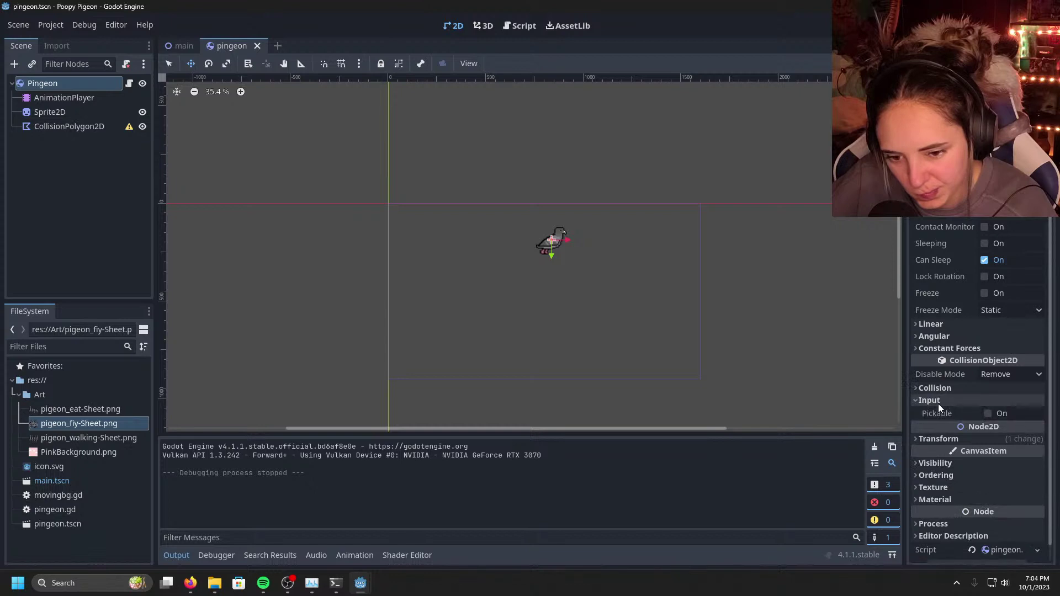
click(938, 403)
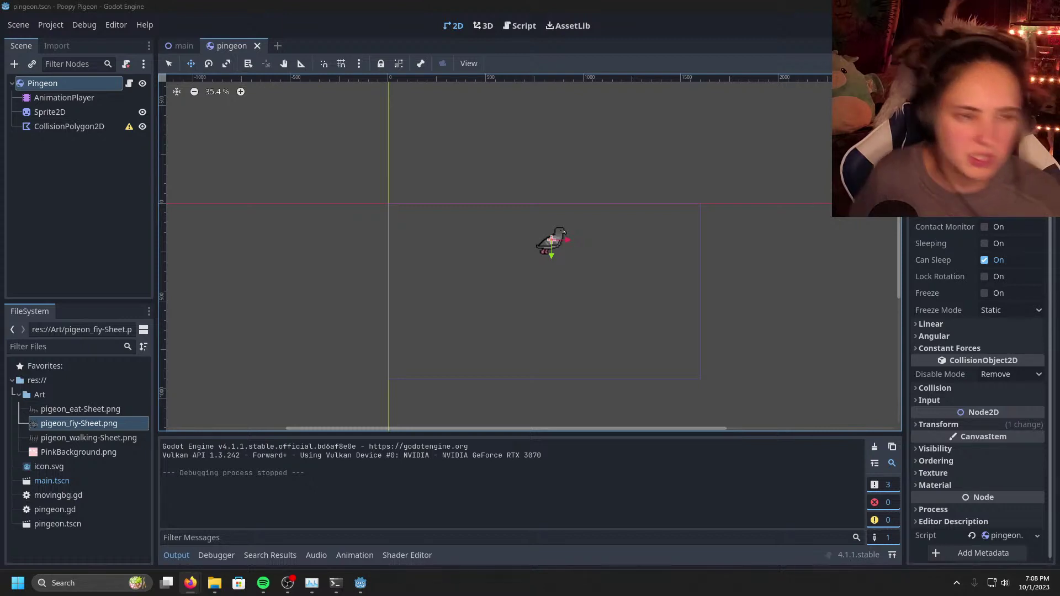
Step: Set the UP_IMPULSE constant at the start of pingeon.gd to -100
mouse_move(311, 583)
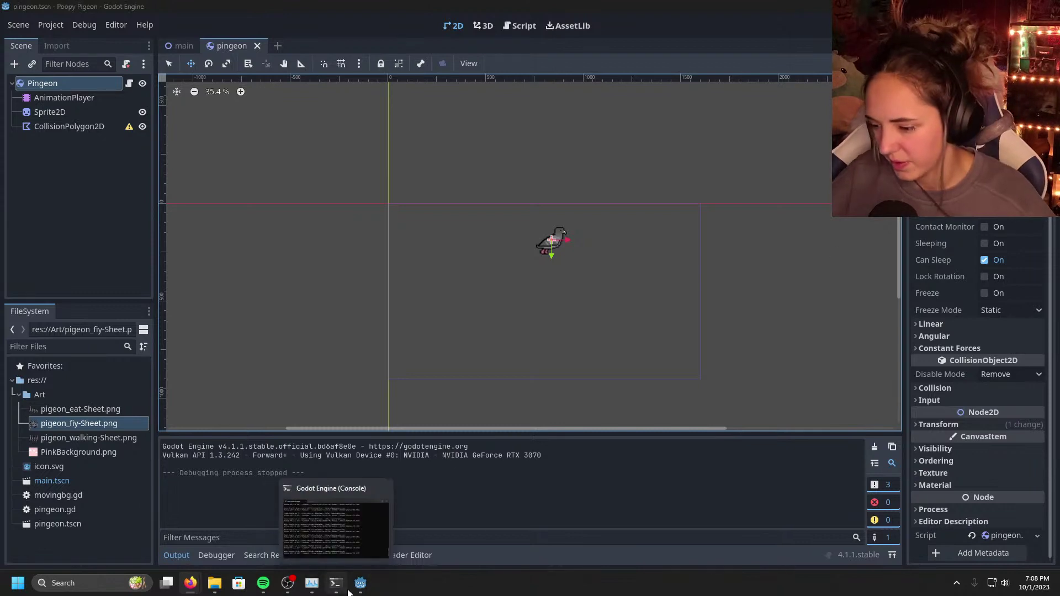
mouse_move(360, 583)
click(441, 538)
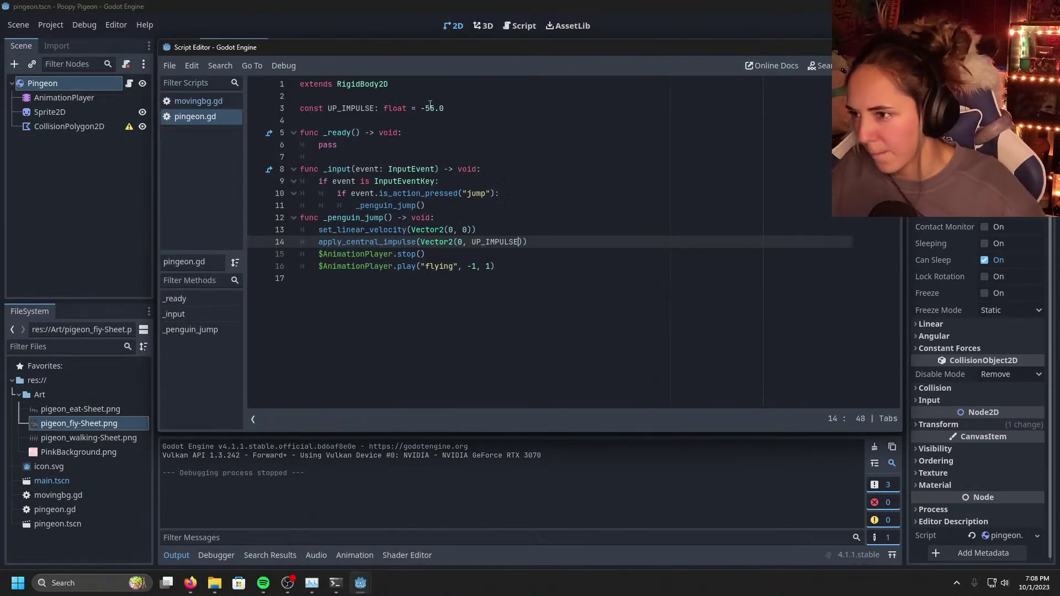
click(447, 108)
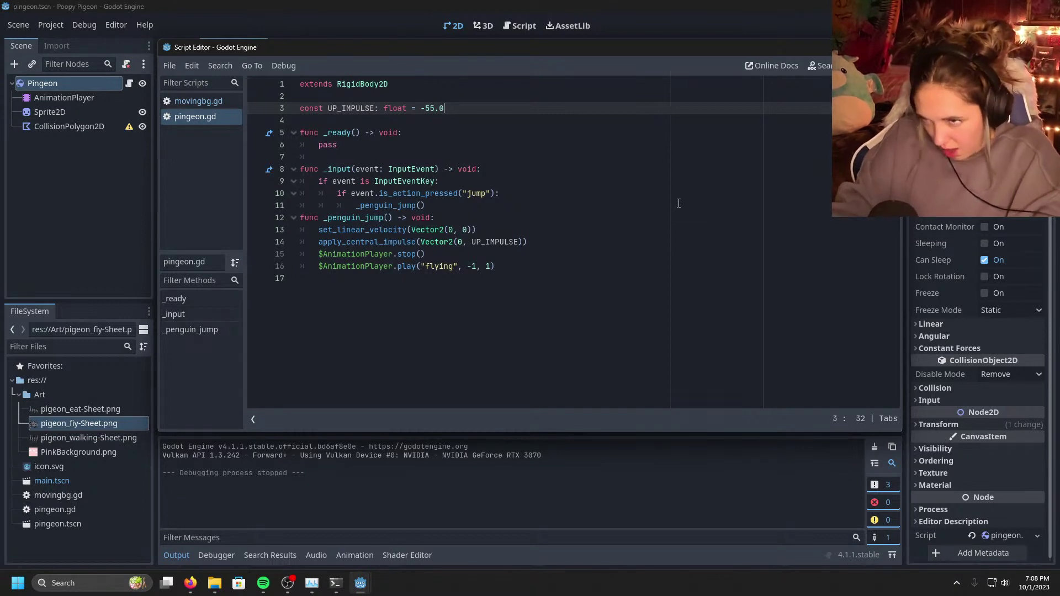
key(BackSpace)
key(BackSpace)
key(BackSpace)
key(BackSpace)
key(BackSpace)
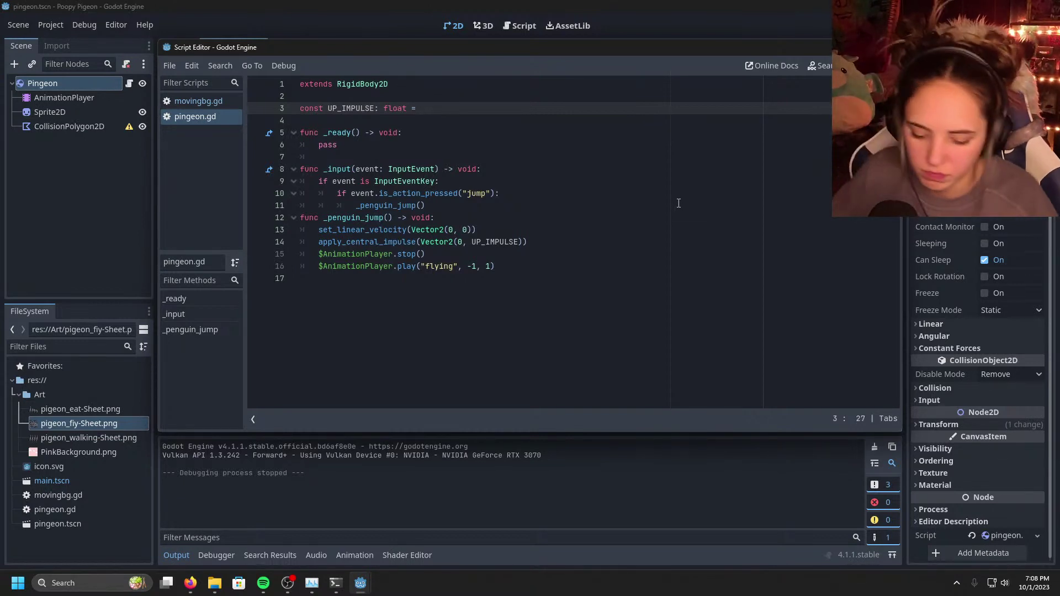
text(-100)
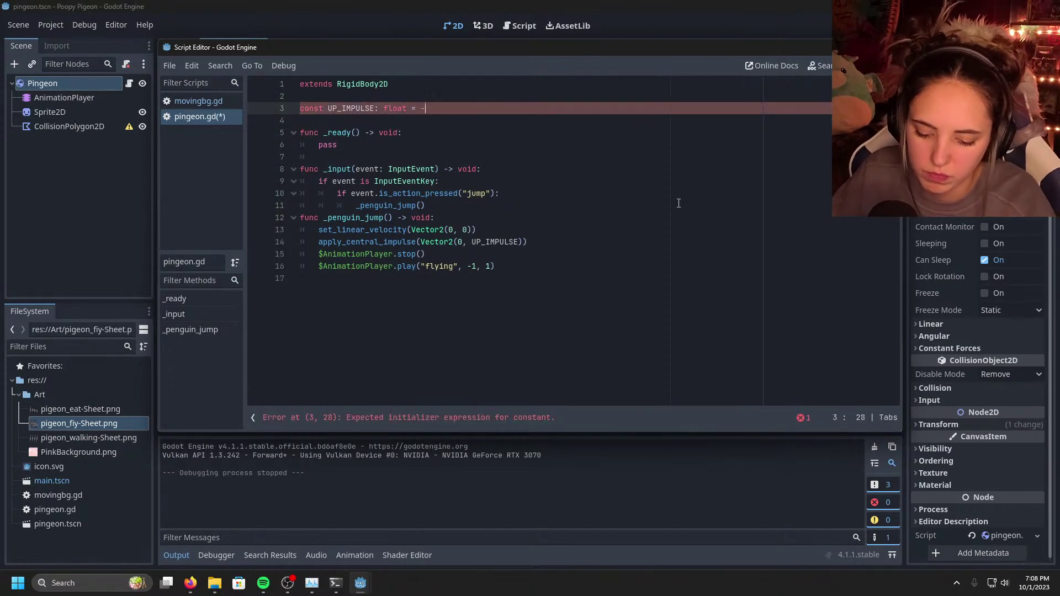
key(Down)
key(Down)
key(Down)
key(Down)
key(Down)
key(Down)
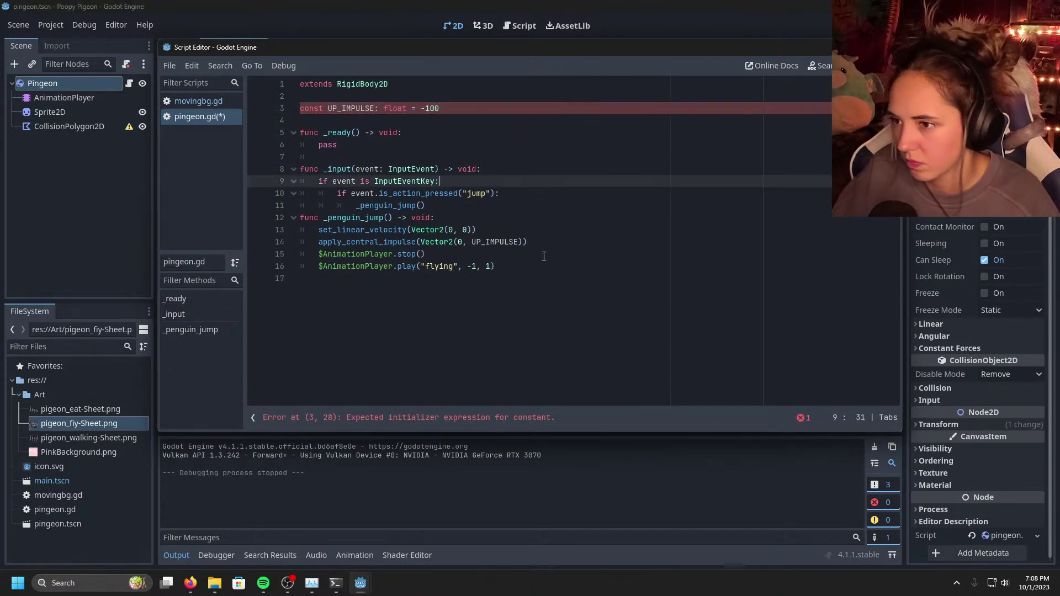
Step: Write the UP_IMPULSE value with two decimals as -100.00, save the script, and test the pingeon scene
click(534, 107)
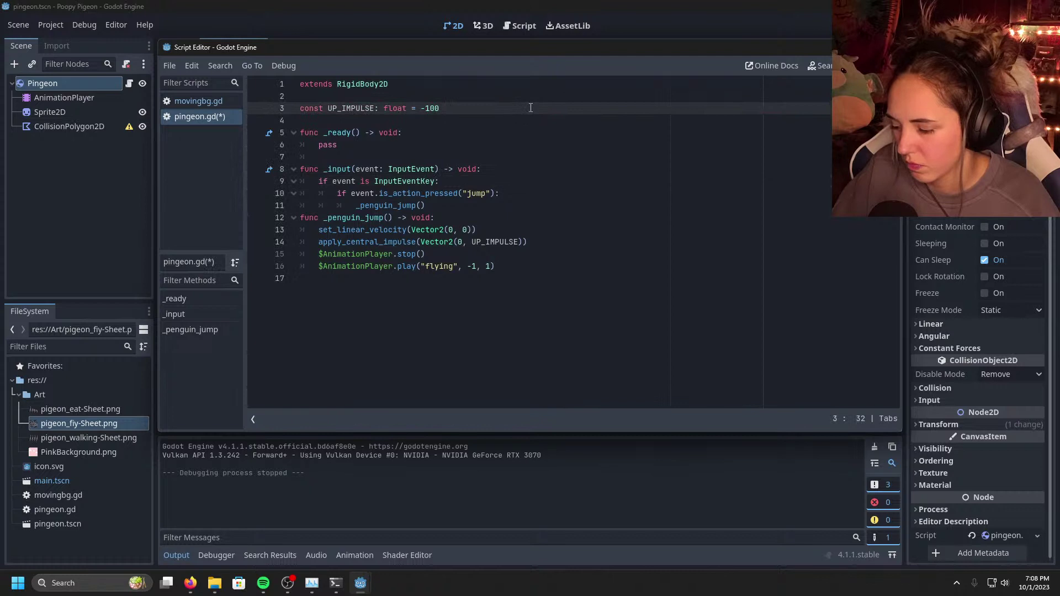
key(BackSpace)
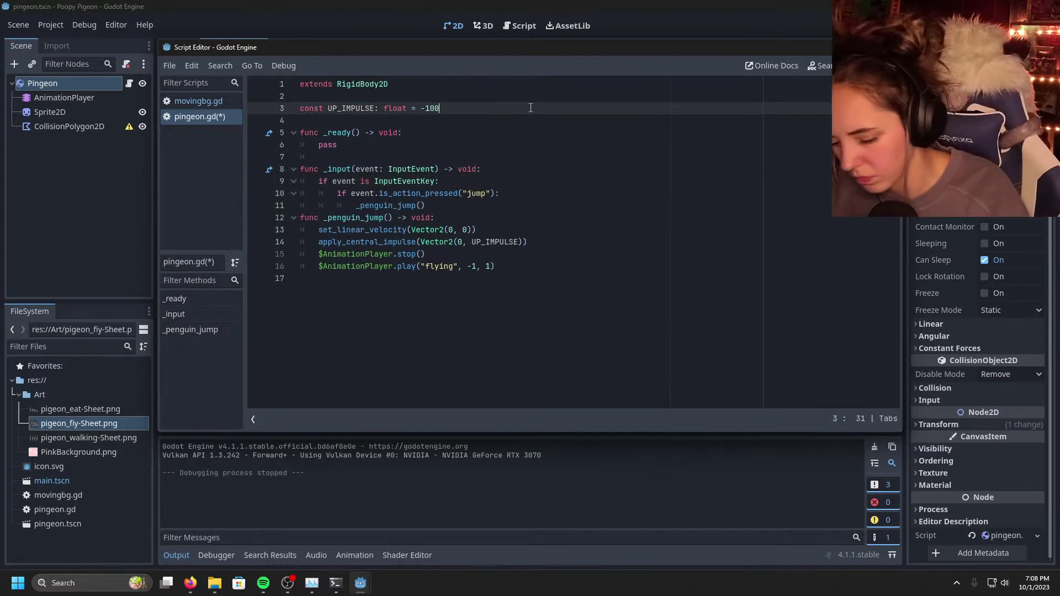
text(.**)
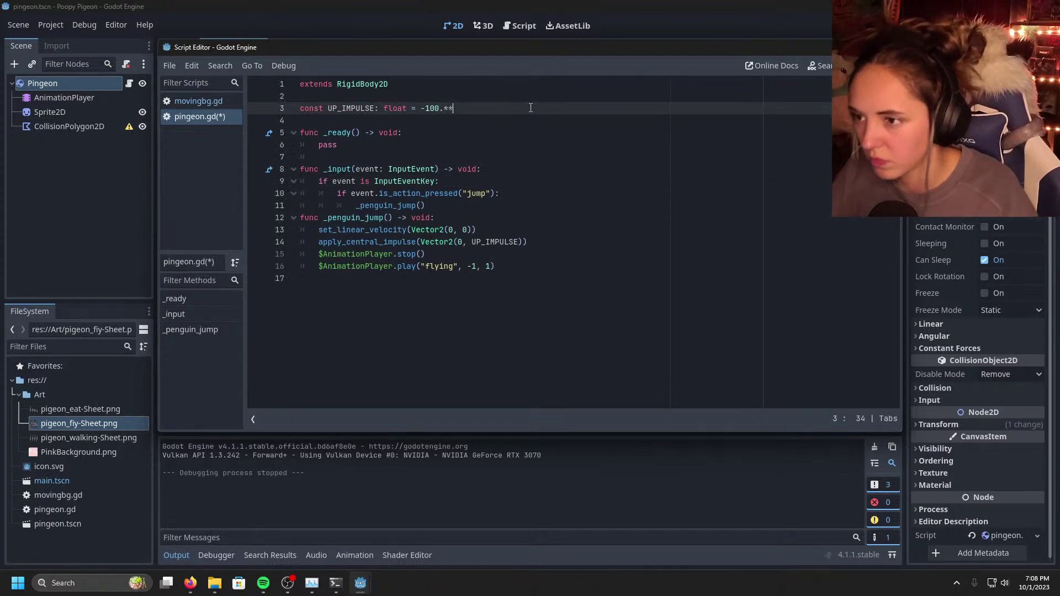
key(BackSpace)
key(BackSpace)
text(00)
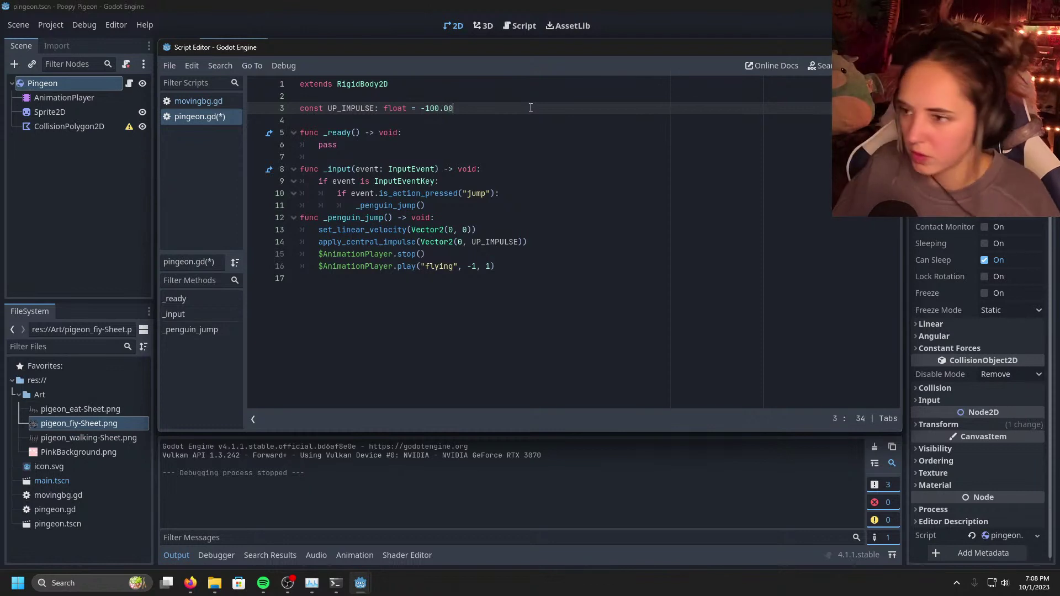
key(ctrl+F1)
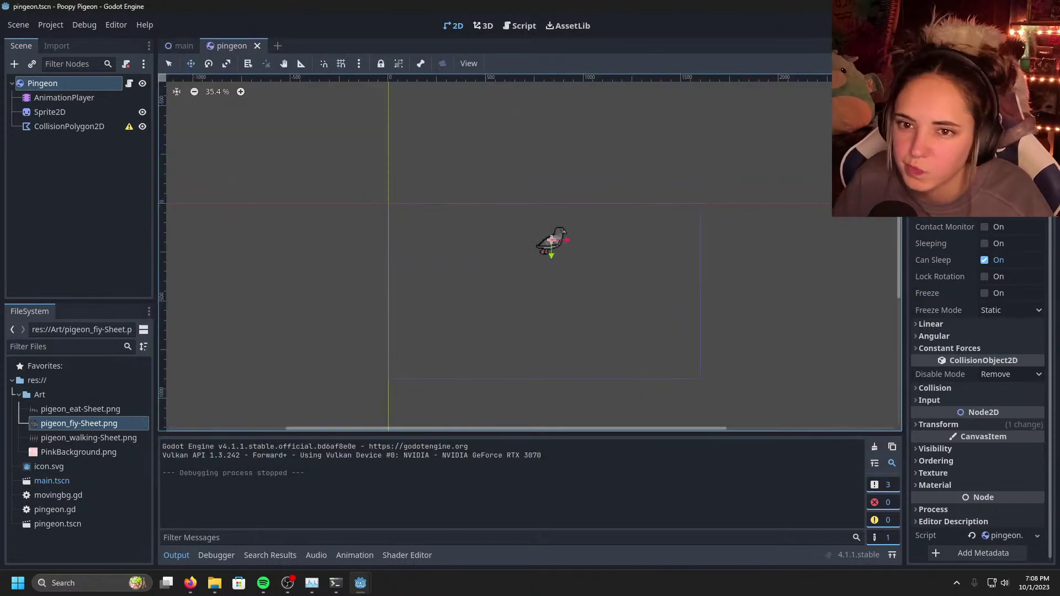
key(F6)
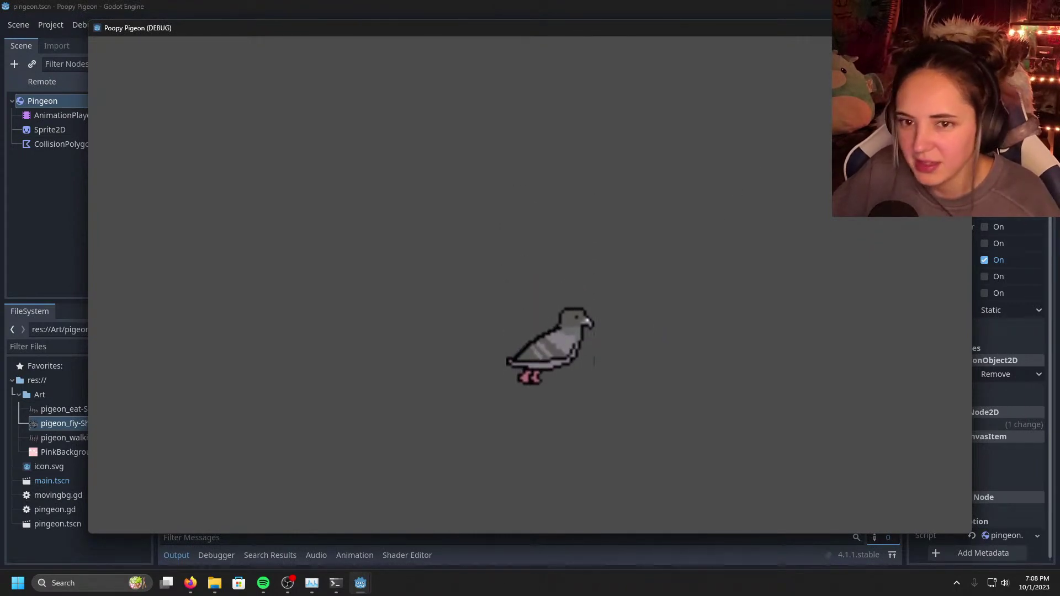
click(959, 28)
Step: Set the UP_IMPULSE constant in pingeon.gd to -1000.00 and test the pigeon's jump in the running pingeon scene
mouse_move(360, 583)
click(419, 508)
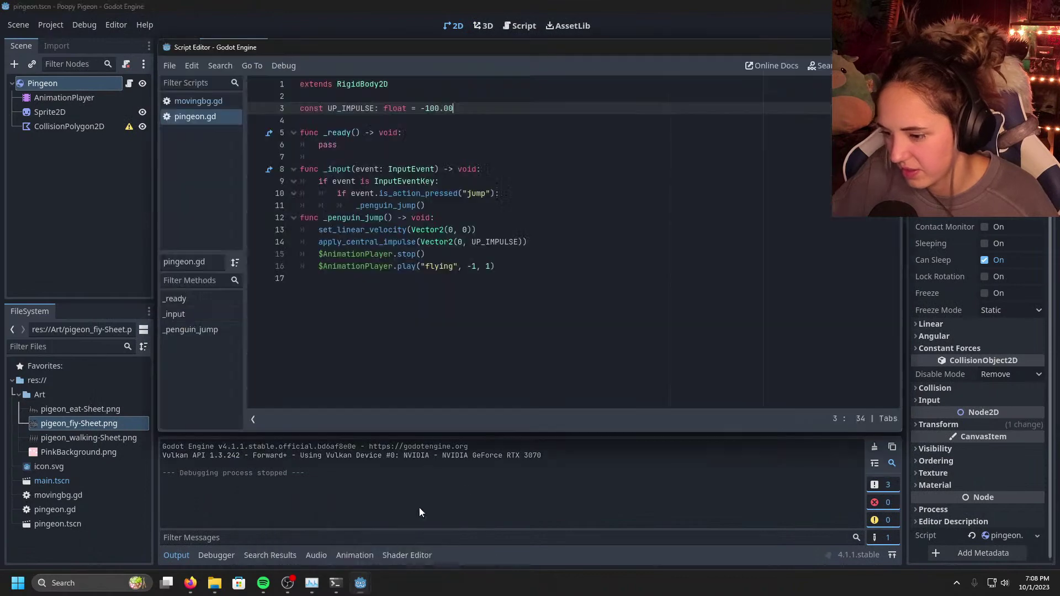
drag(484, 112, 426, 109)
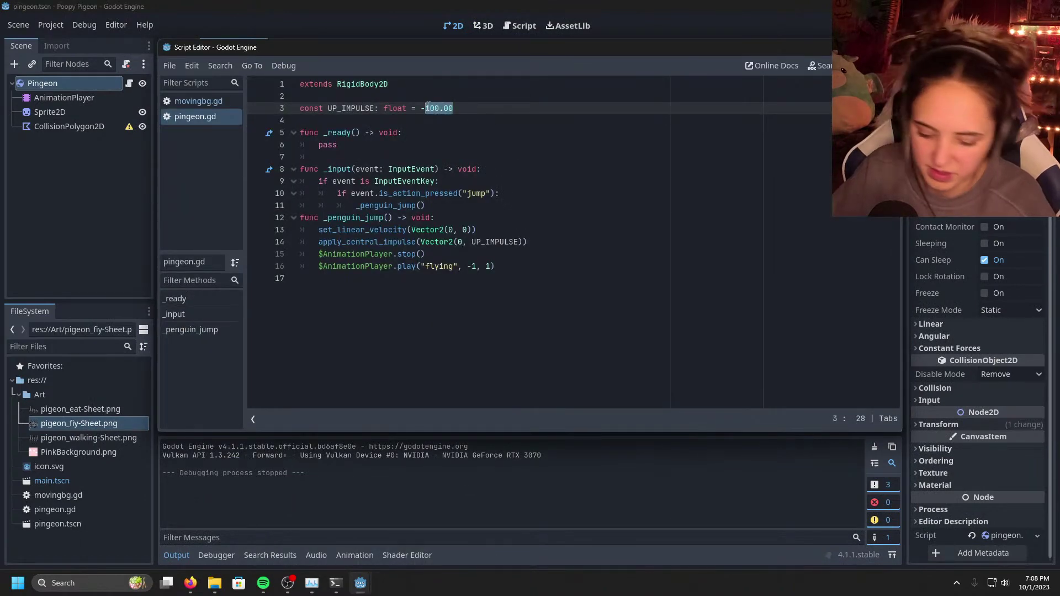
text(1000.00)
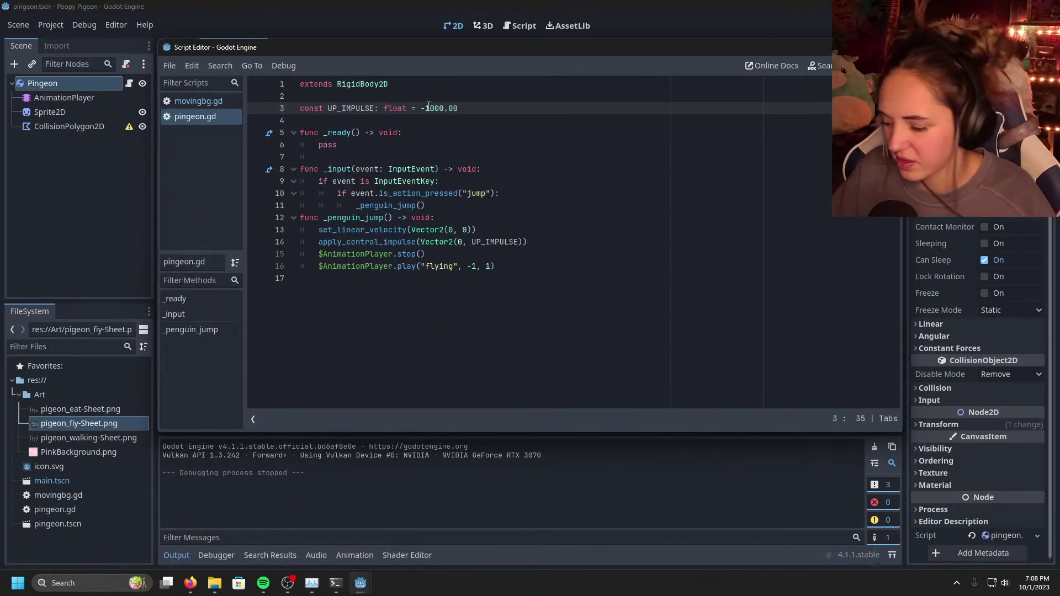
click(688, 25)
key(F6)
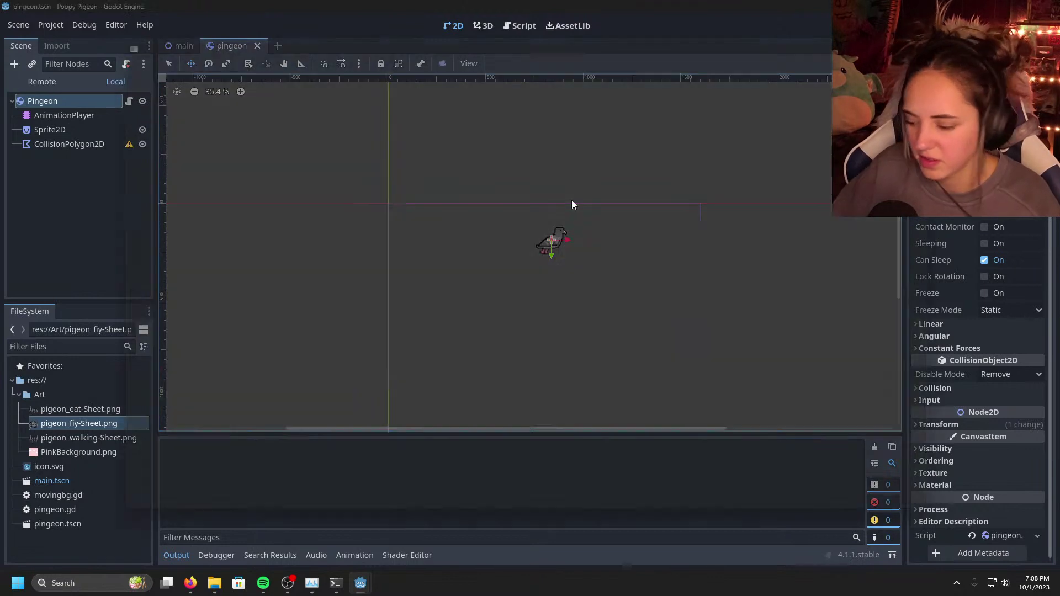
key(space)
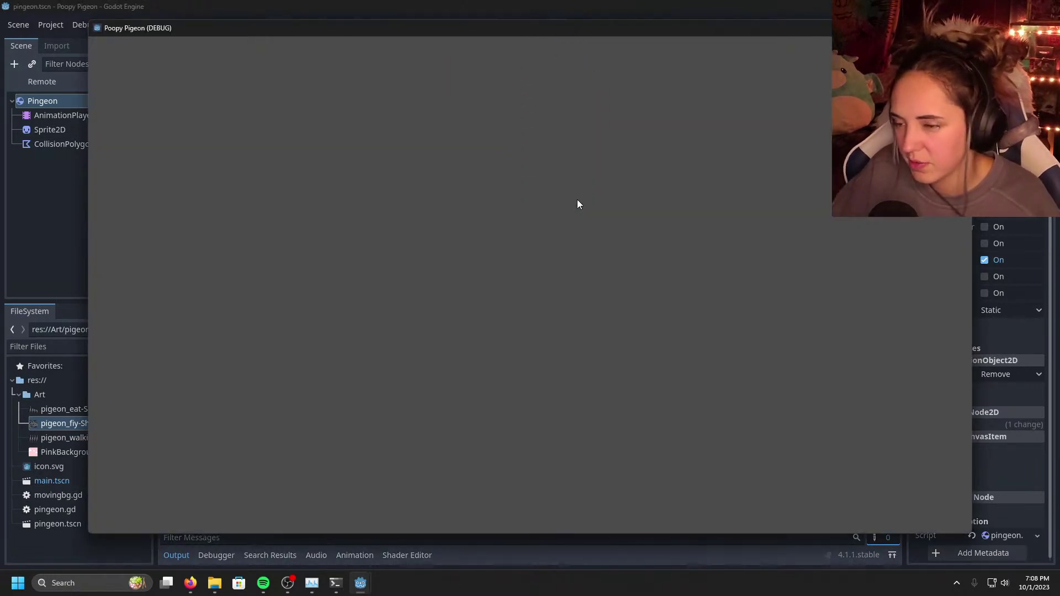
key(space)
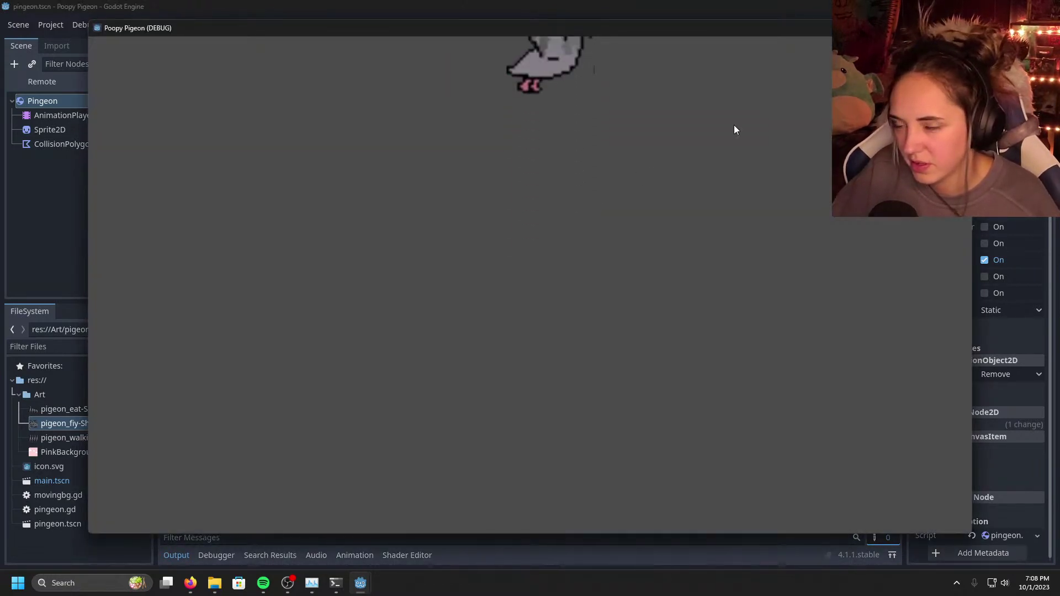
key(space)
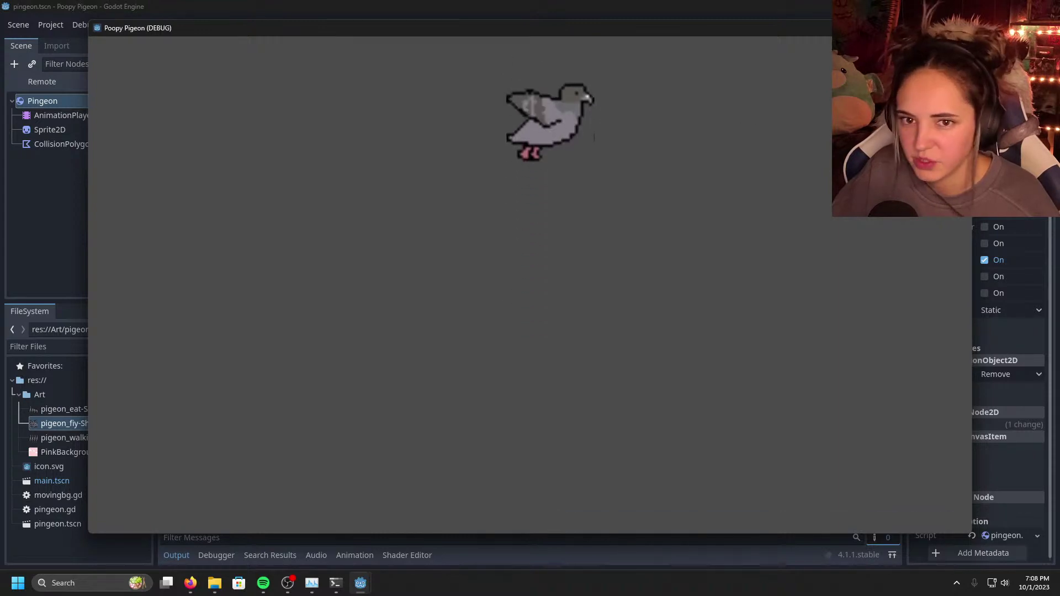
click(959, 27)
Step: Set the UP_IMPULSE constant in pingeon.gd to -500.00
mouse_move(360, 583)
click(398, 535)
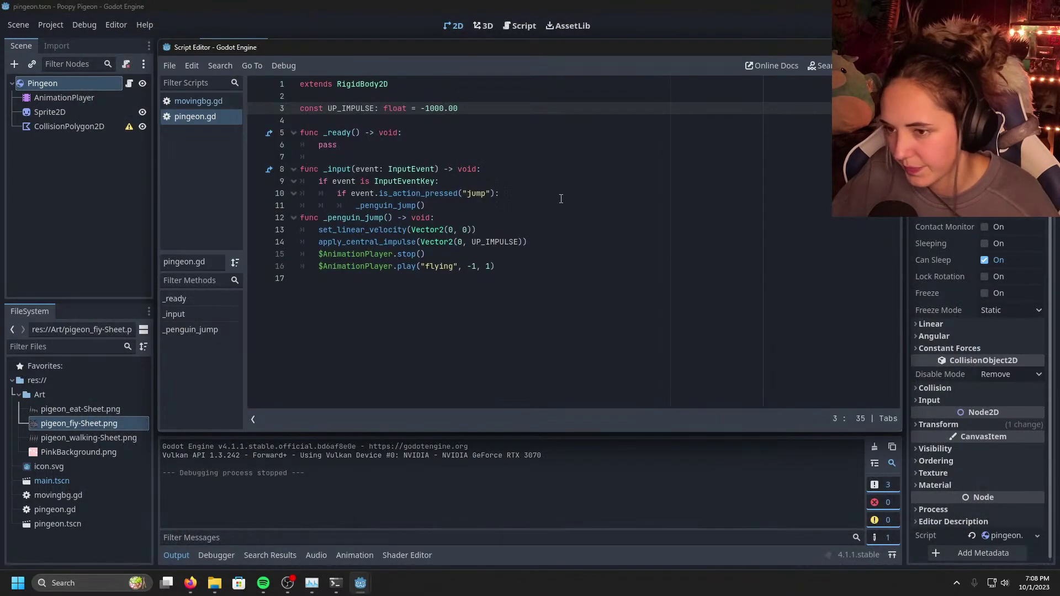
drag(457, 108, 431, 108)
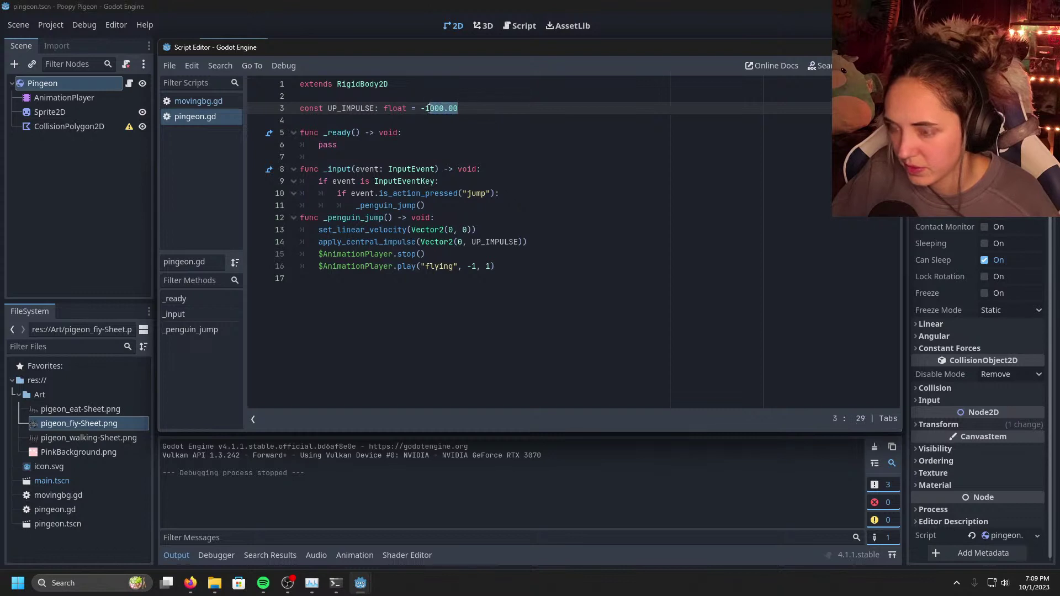
key(BackSpace)
key(BackSpace)
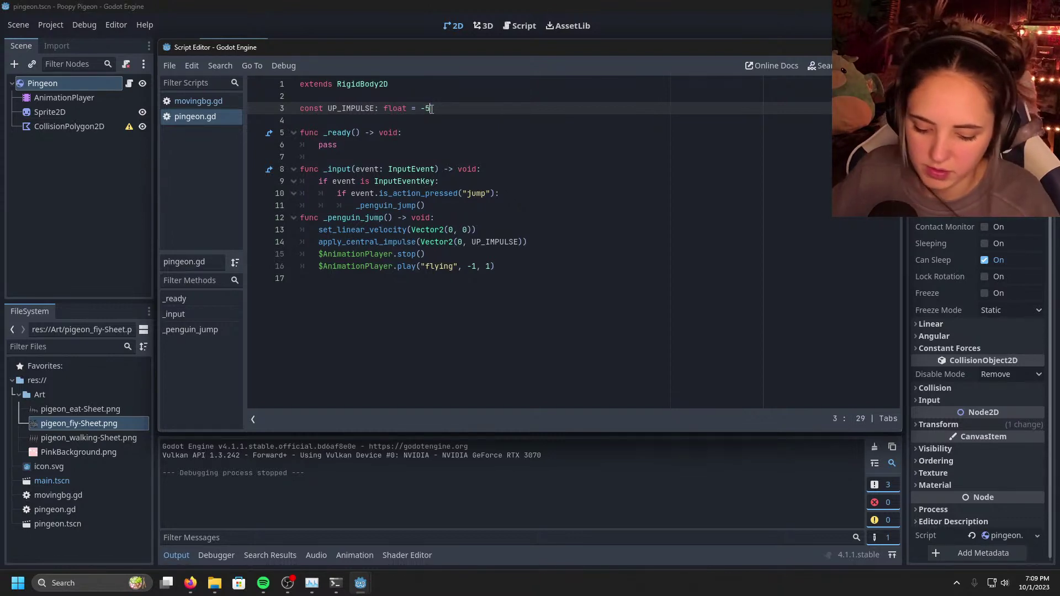
text(500000)
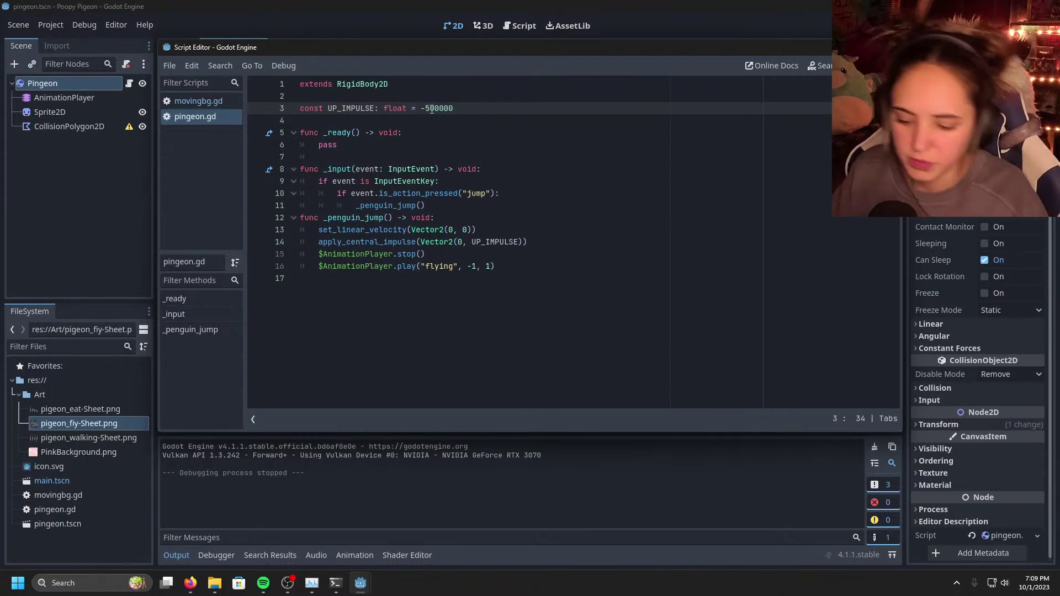
key(BackSpace)
key(BackSpace)
key(BackSpace)
text(.00)
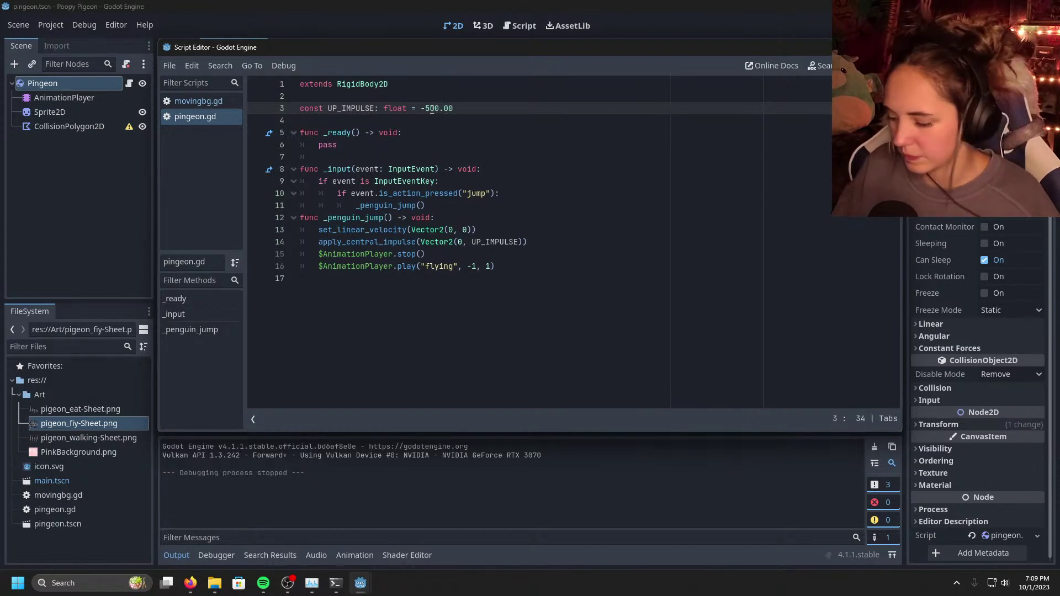
Step: Run the pingeon scene, make the pigeon jump repeatedly to test the jump strength, and stop the game
key(alt+Tab)
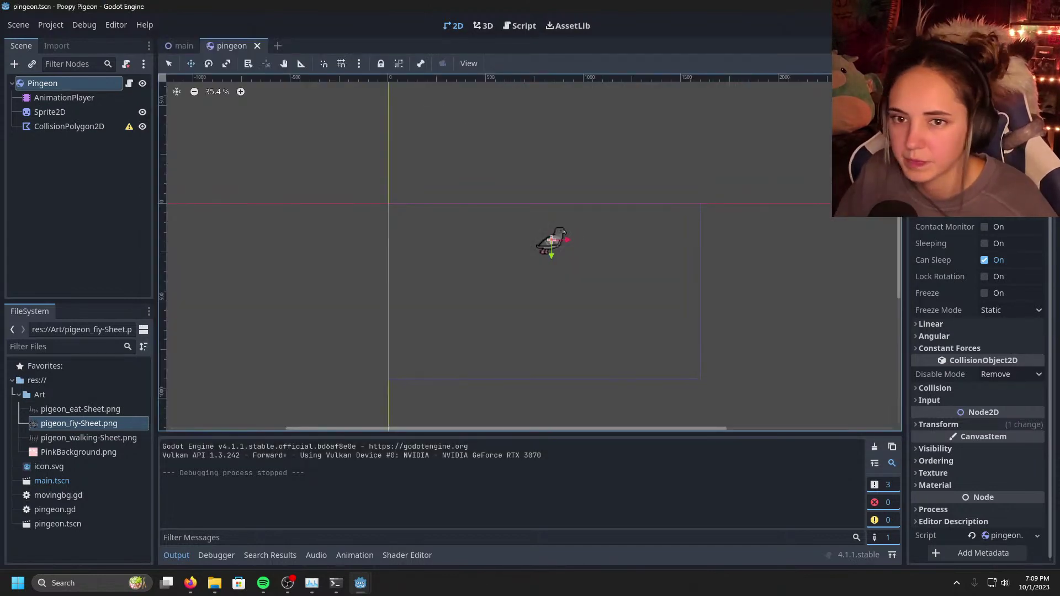
key(F6)
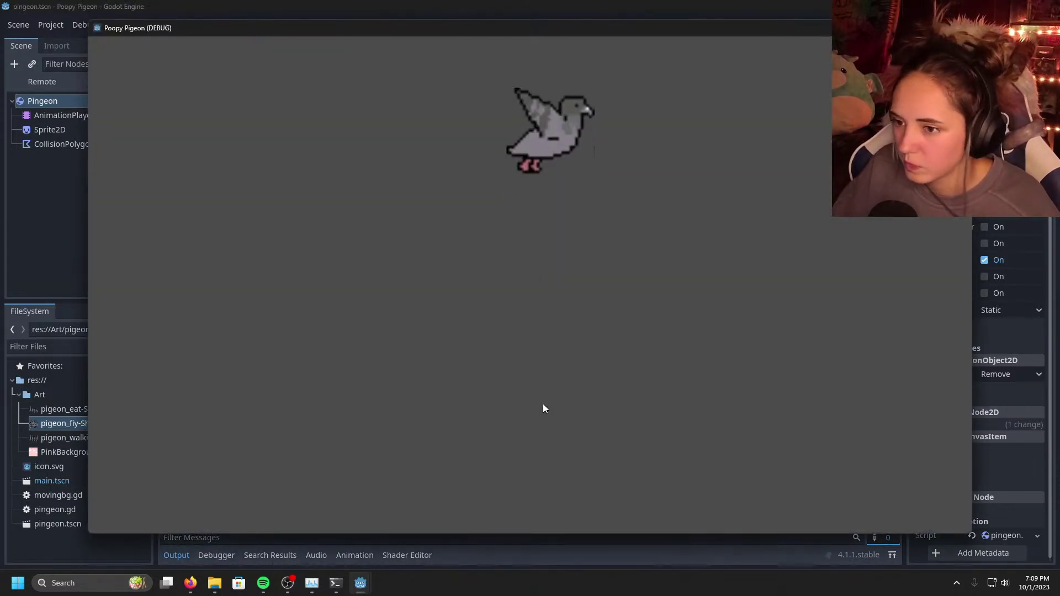
key(space)
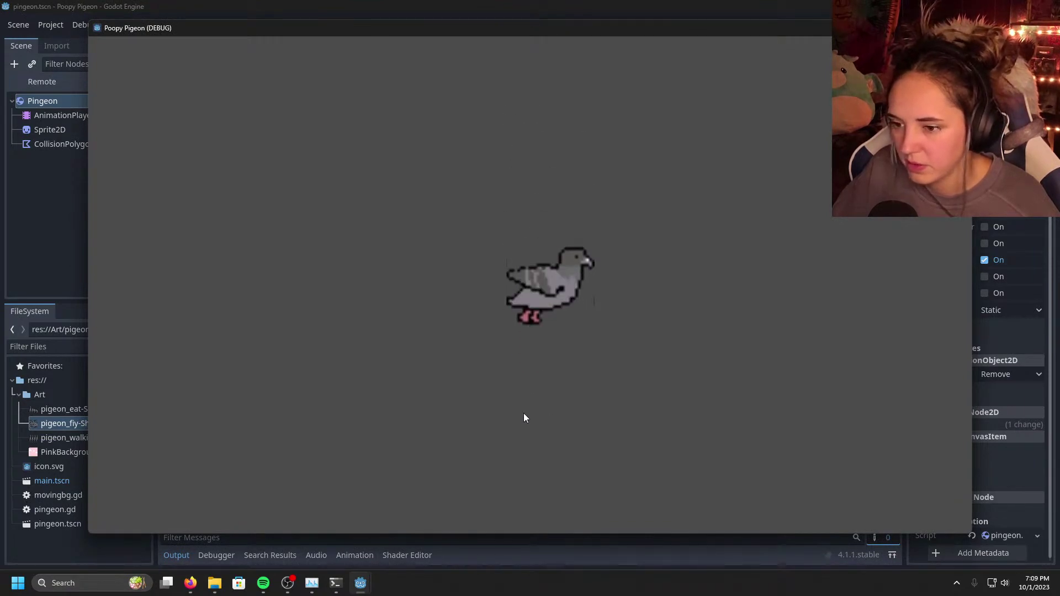
key(space)
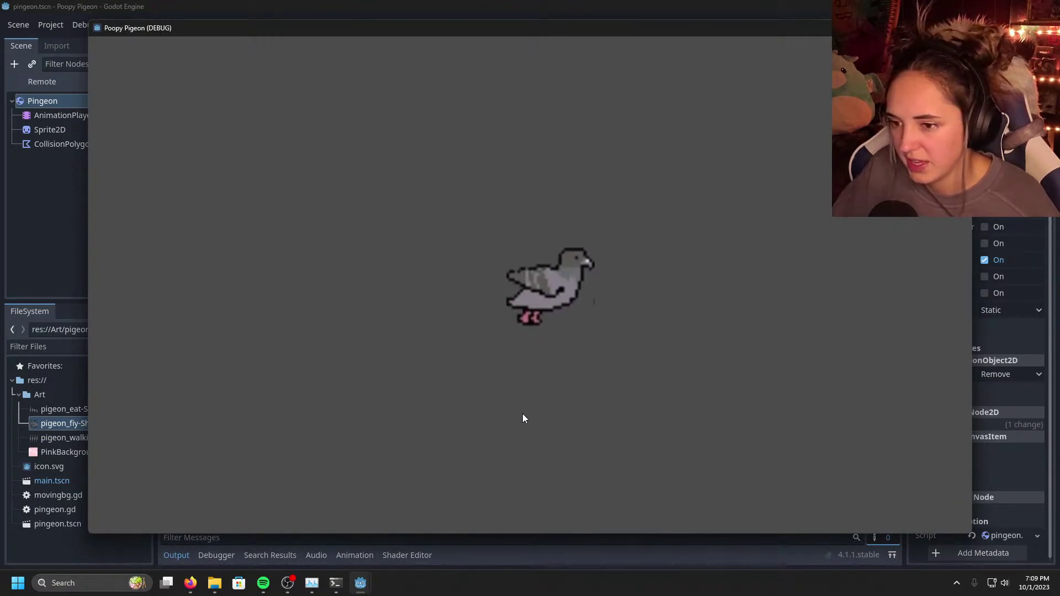
key(space)
key(space)
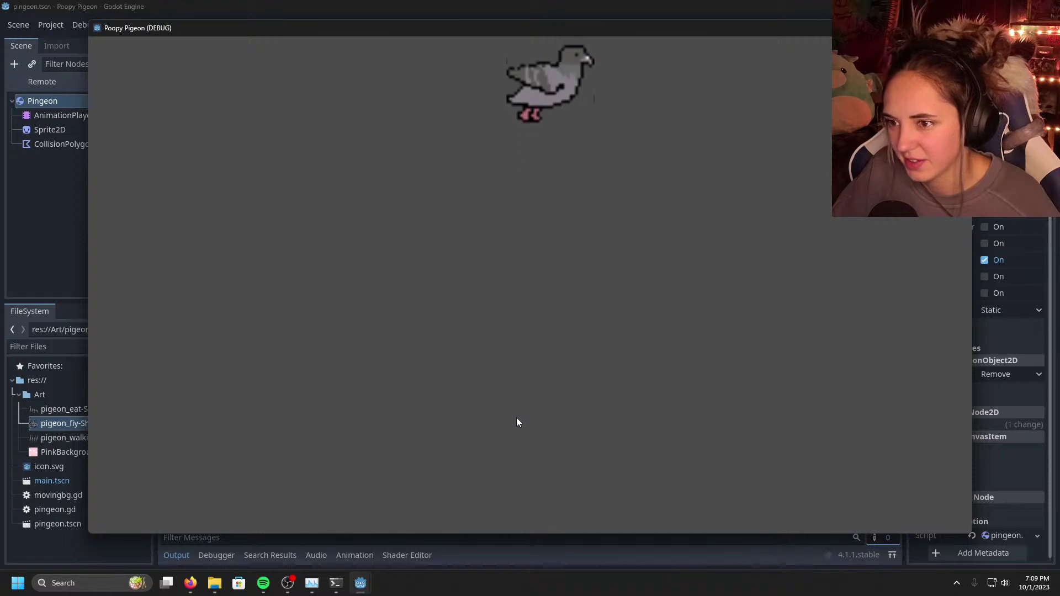
key(space)
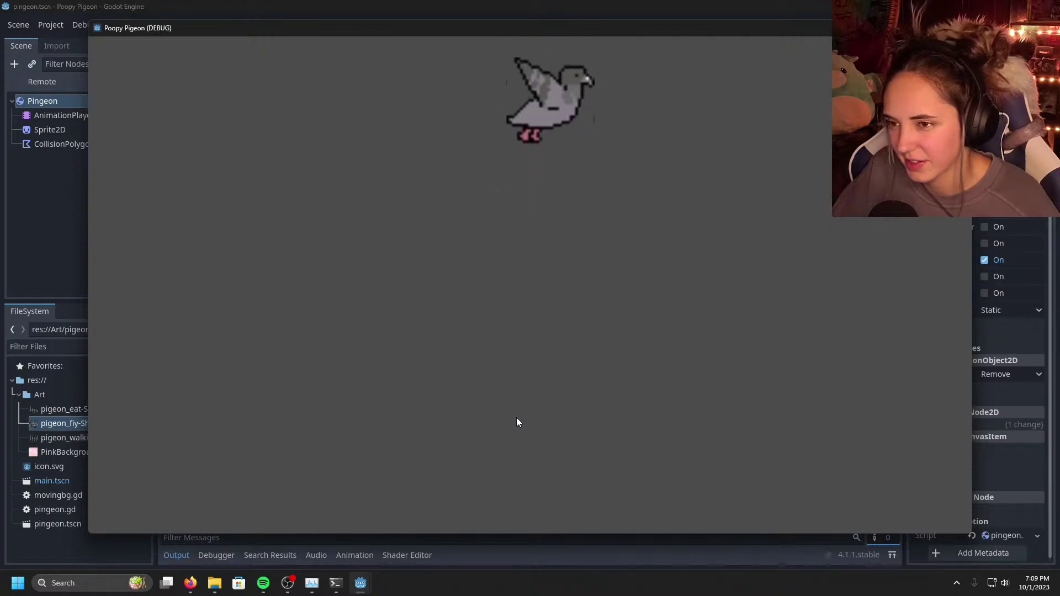
key(space)
key(space)
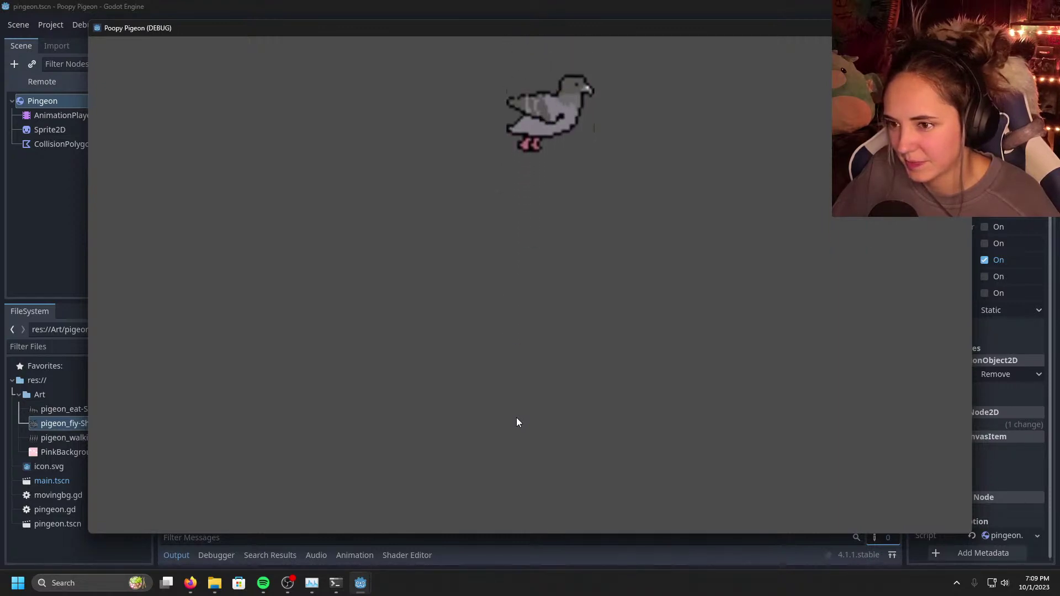
key(space)
key(space)
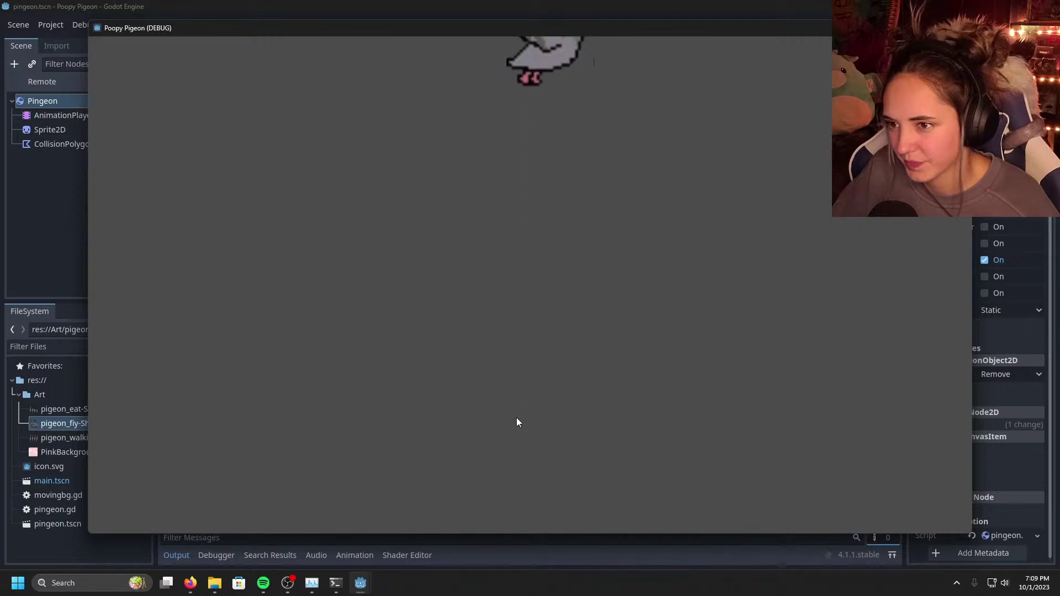
key(space)
key(space)
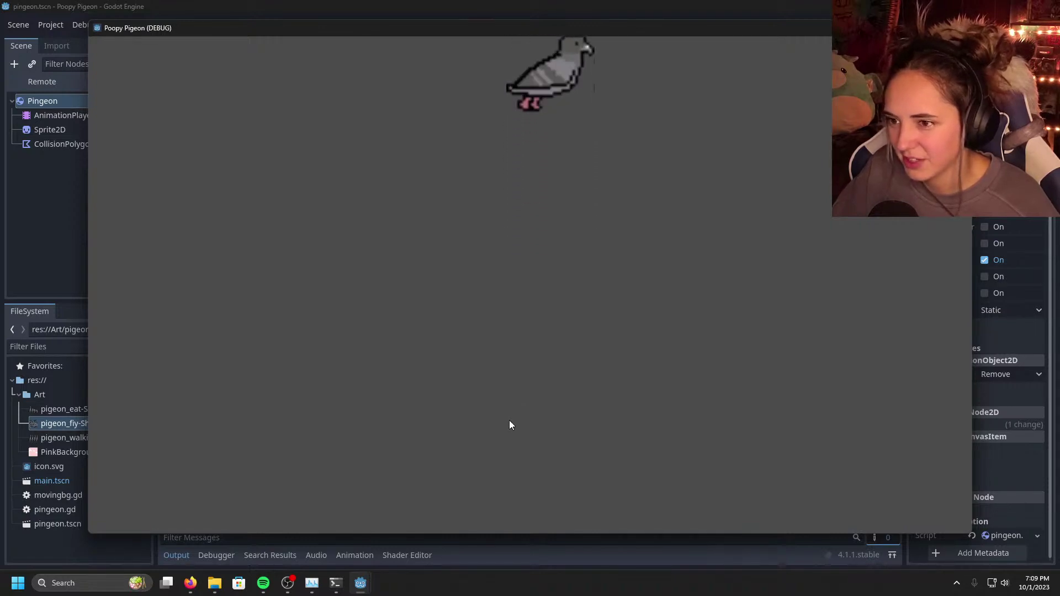
key(space)
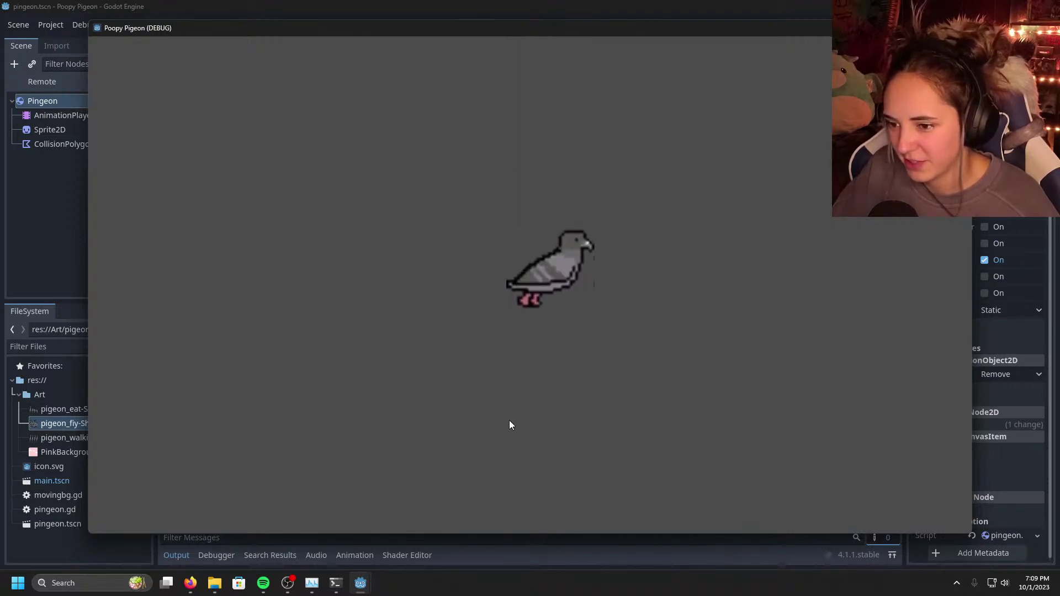
key(space)
key(space)
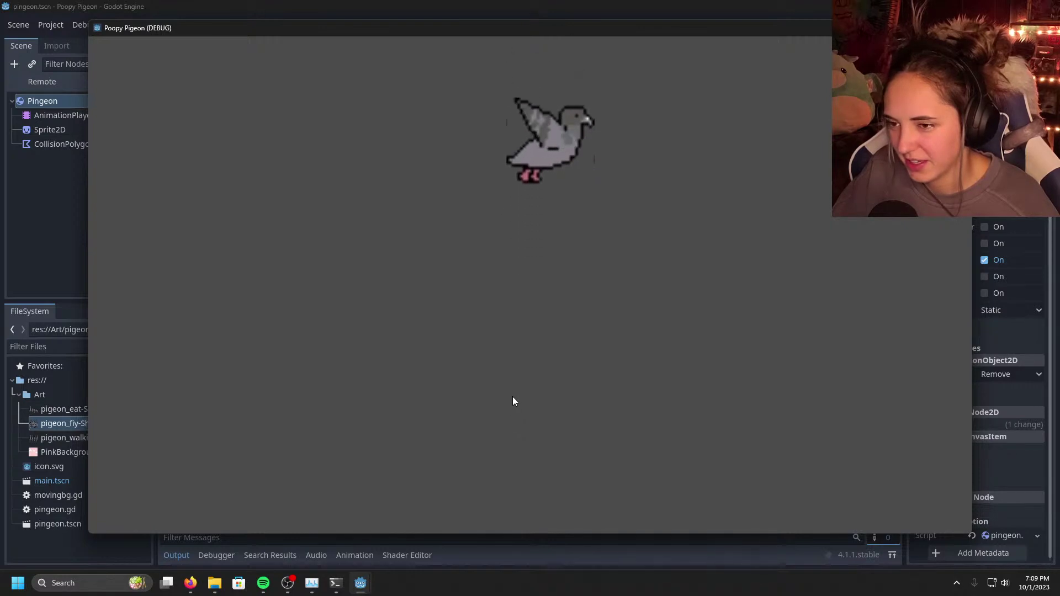
key(space)
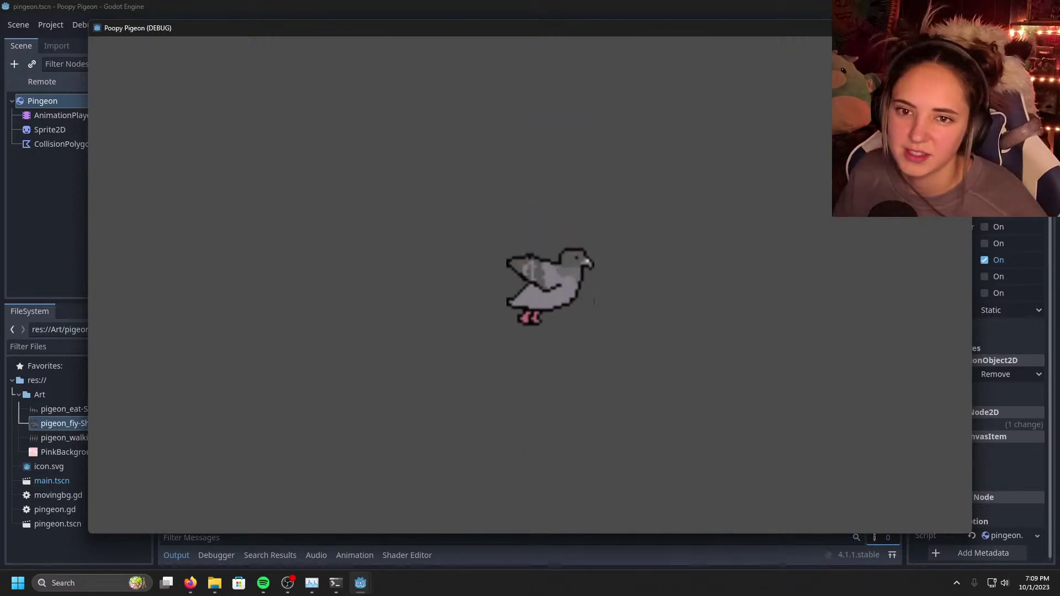
key(F8)
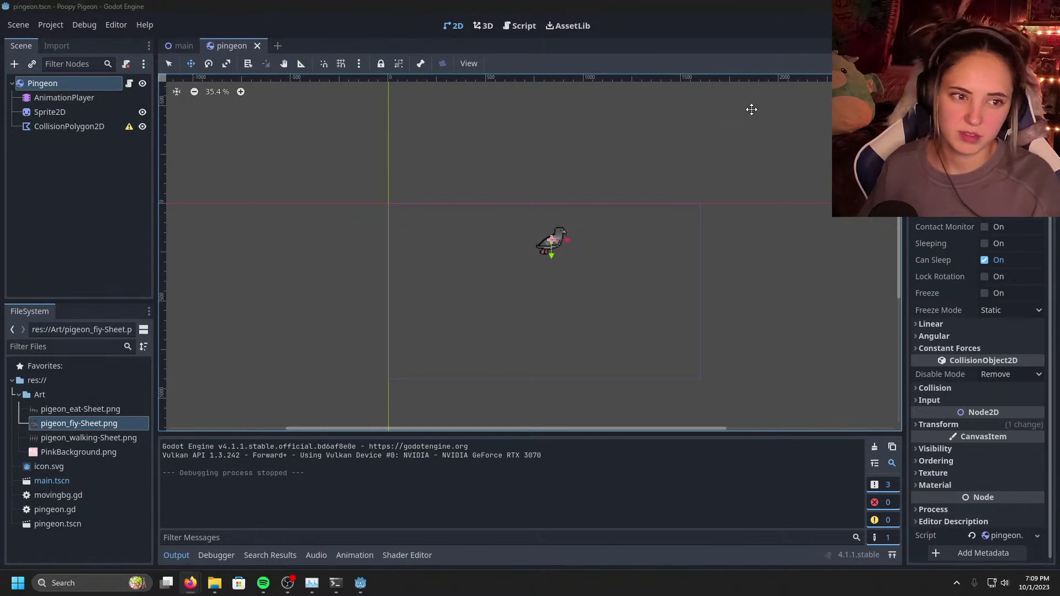
Step: Instance pingeon.tscn under Node2D in the main scene and place the pigeon over the first background at about (740, 360)
click(184, 46)
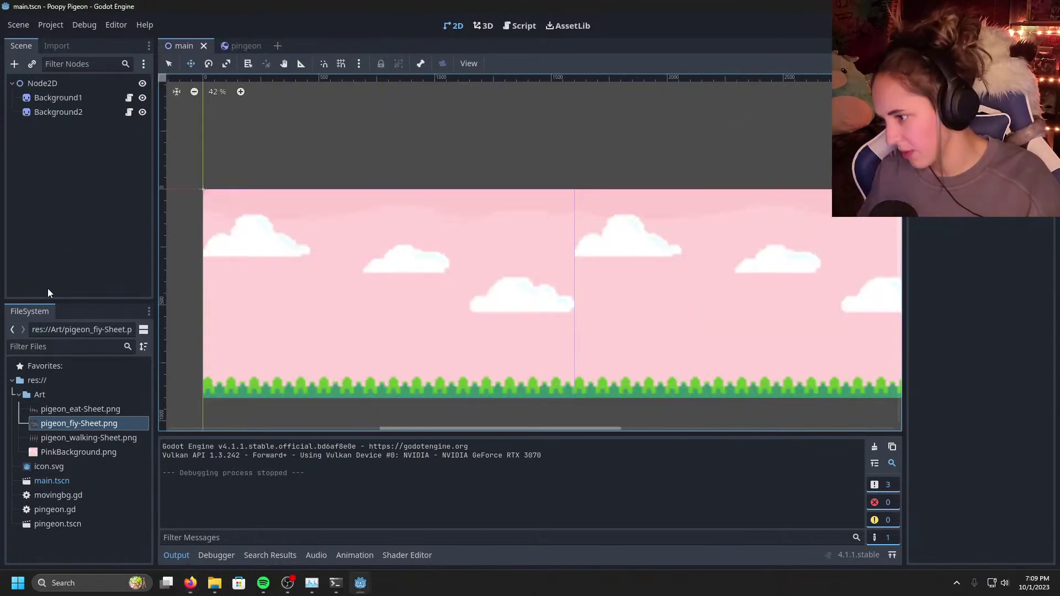
click(25, 394)
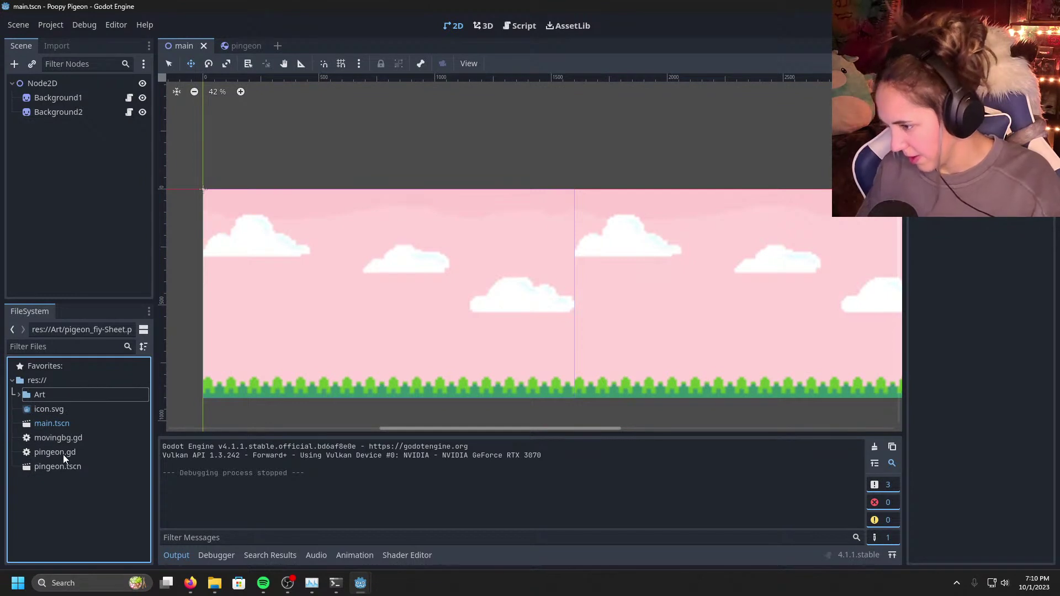
drag(83, 467, 123, 140)
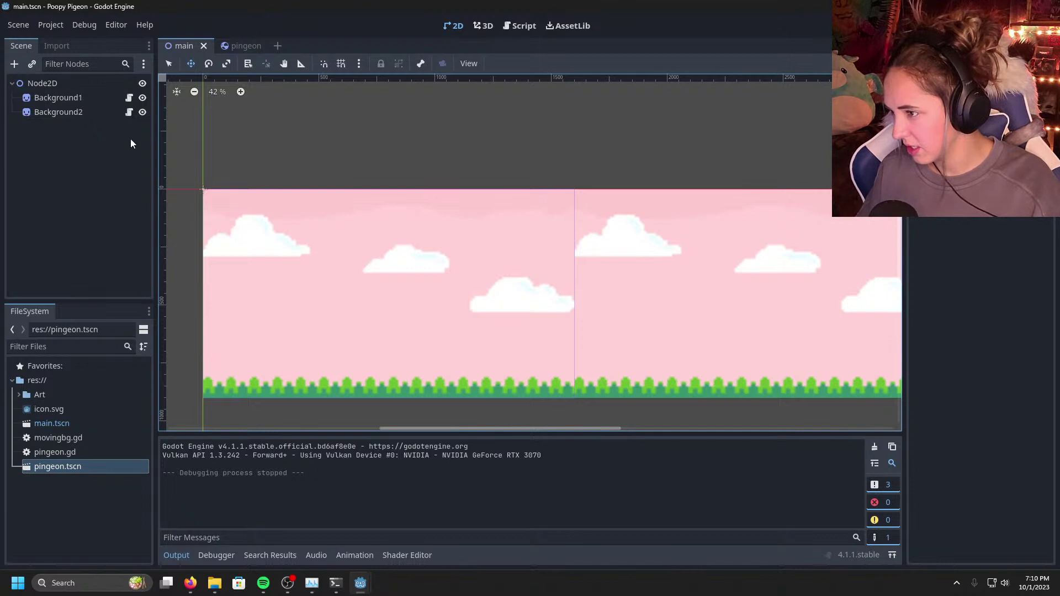
drag(36, 467, 57, 84)
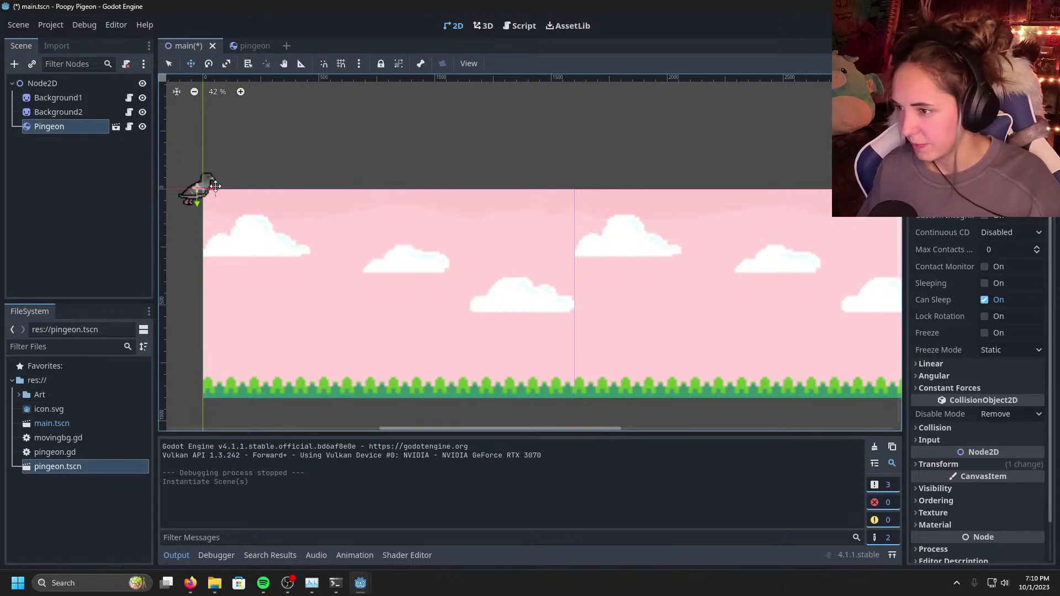
drag(216, 186, 385, 275)
scroll(341, 285, down, 3)
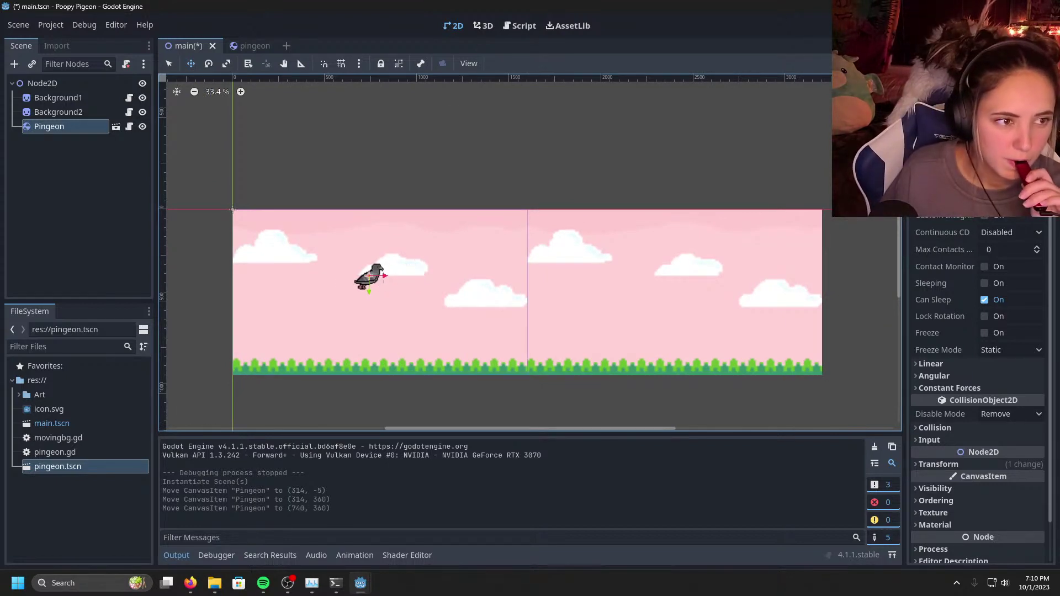
Step: Run the project and test the pigeon's jumps against the scrolling background
key(F5)
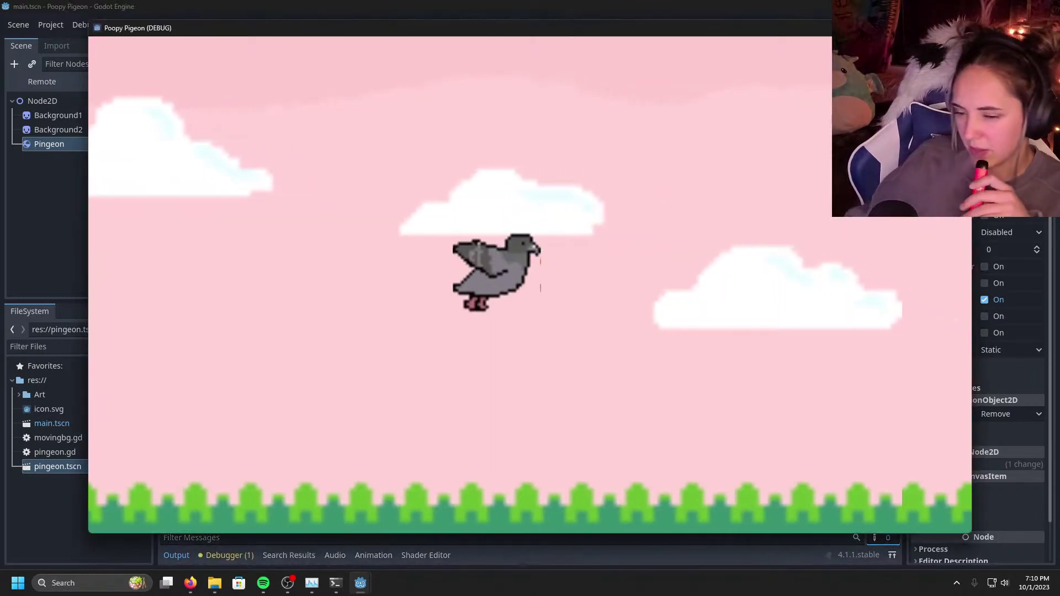
key(space)
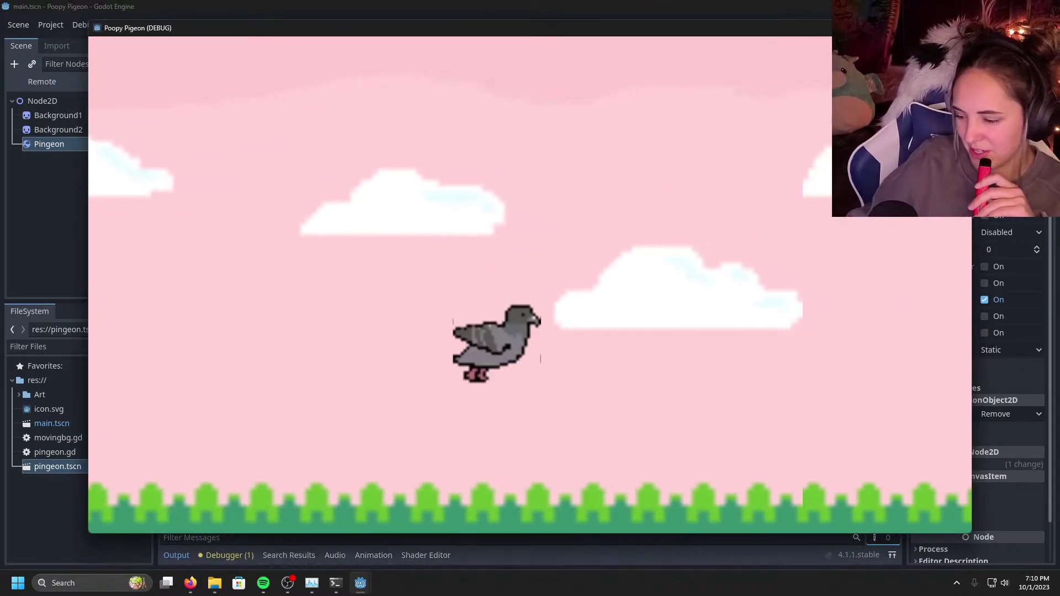
key(space)
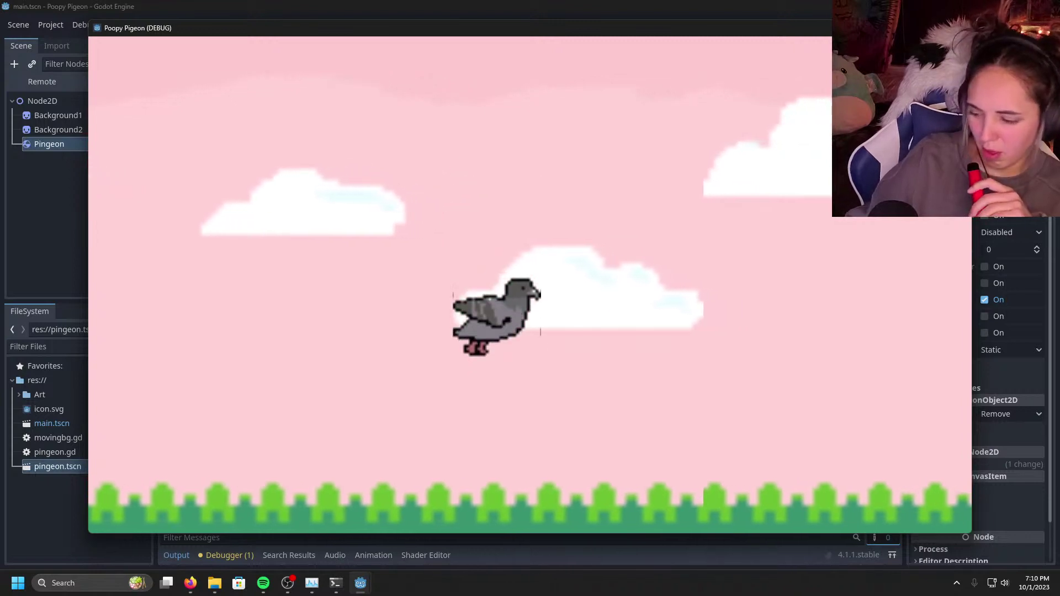
key(space)
key(space)
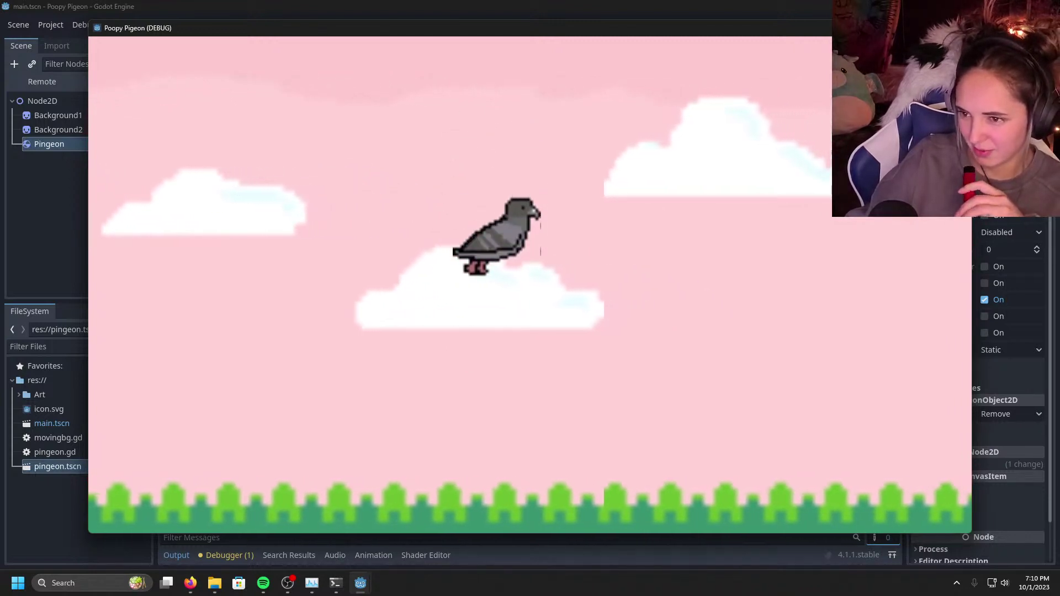
key(space)
key(space)
key(space)
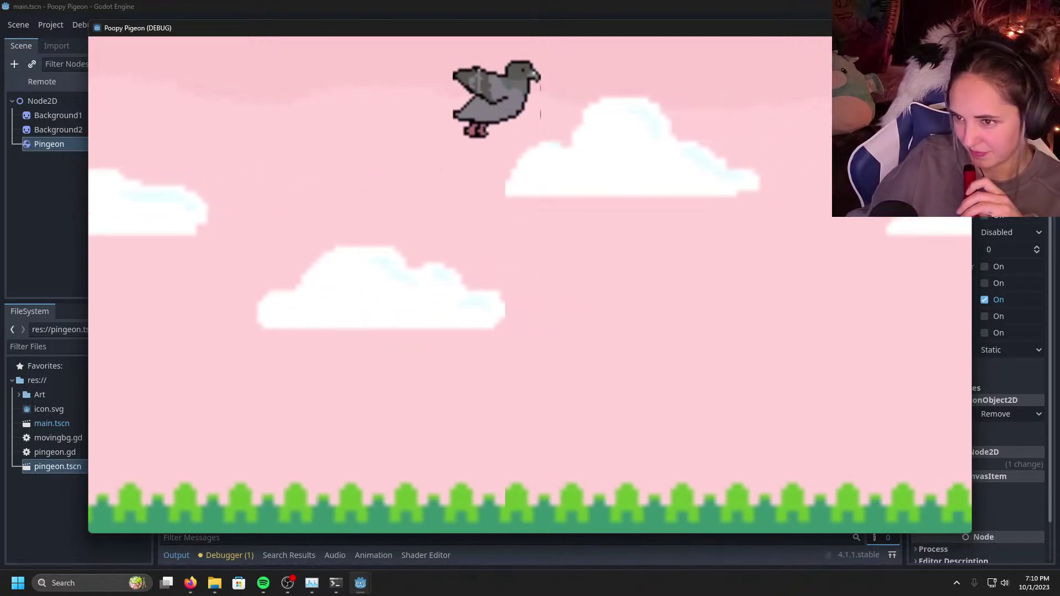
Step: Keep testing the pigeon's repeated jumps over the scrolling background in the running game, then stop the game
key(space)
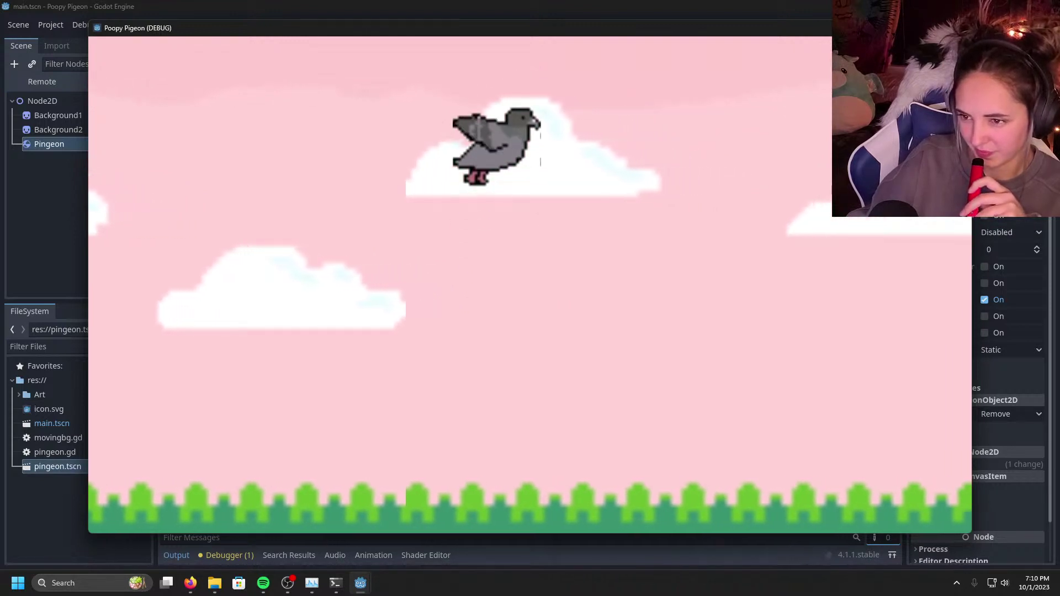
key(space)
key(space)
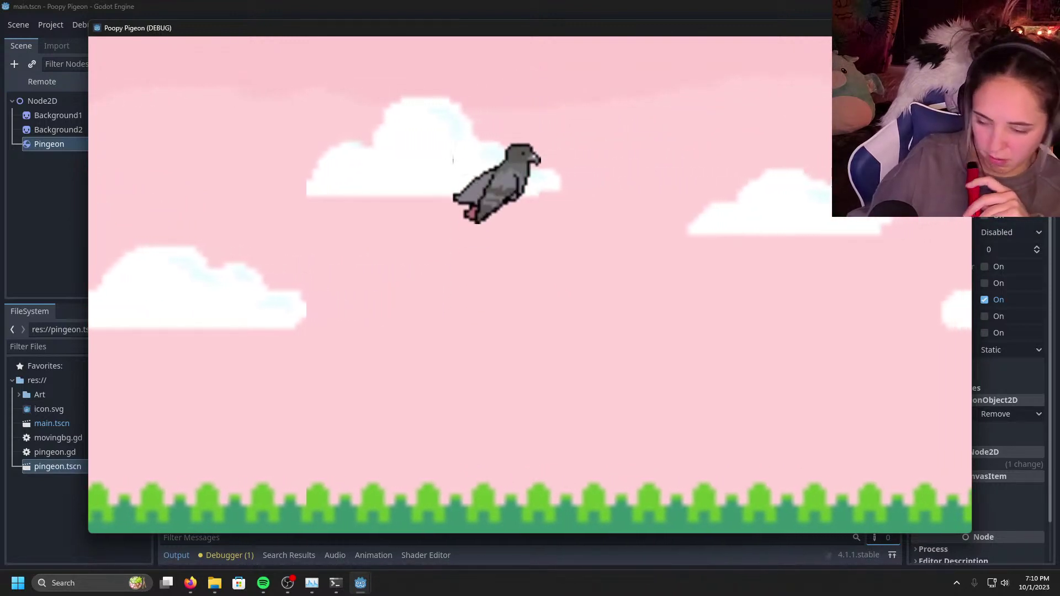
key(space)
key(space)
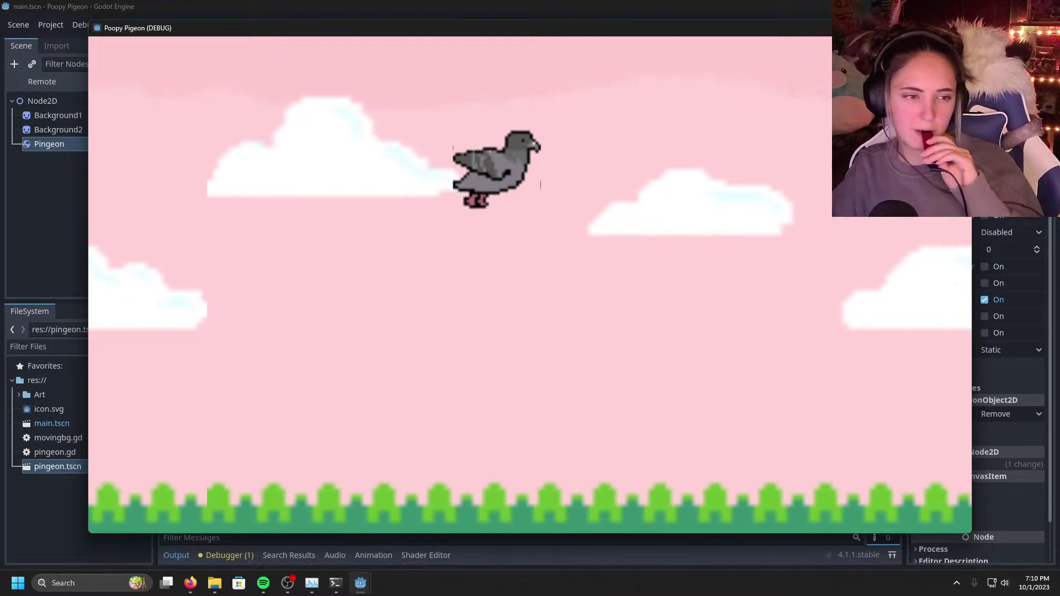
key(space)
key(space)
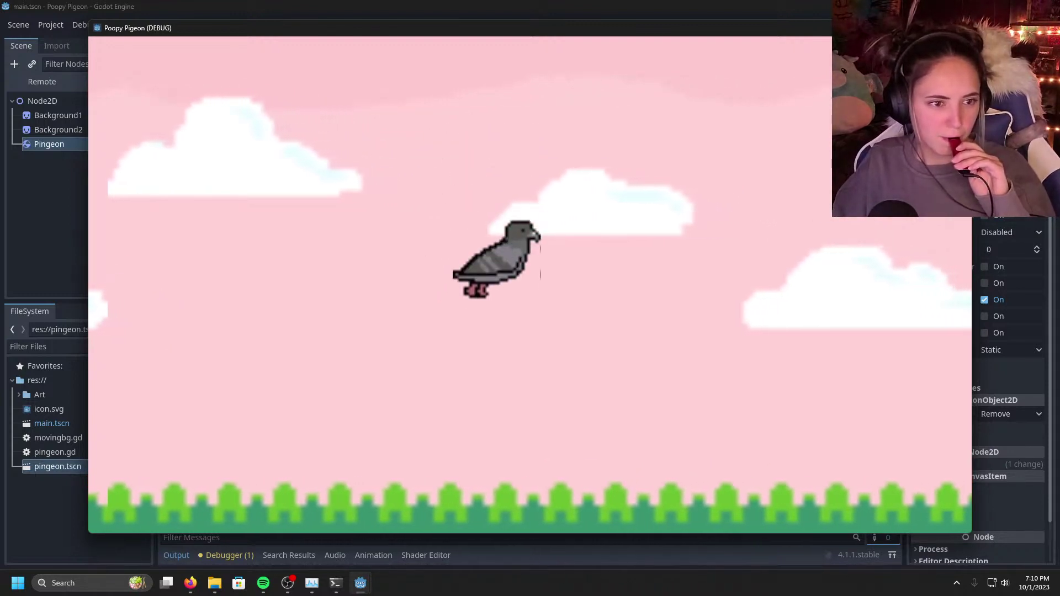
key(space)
key(space)
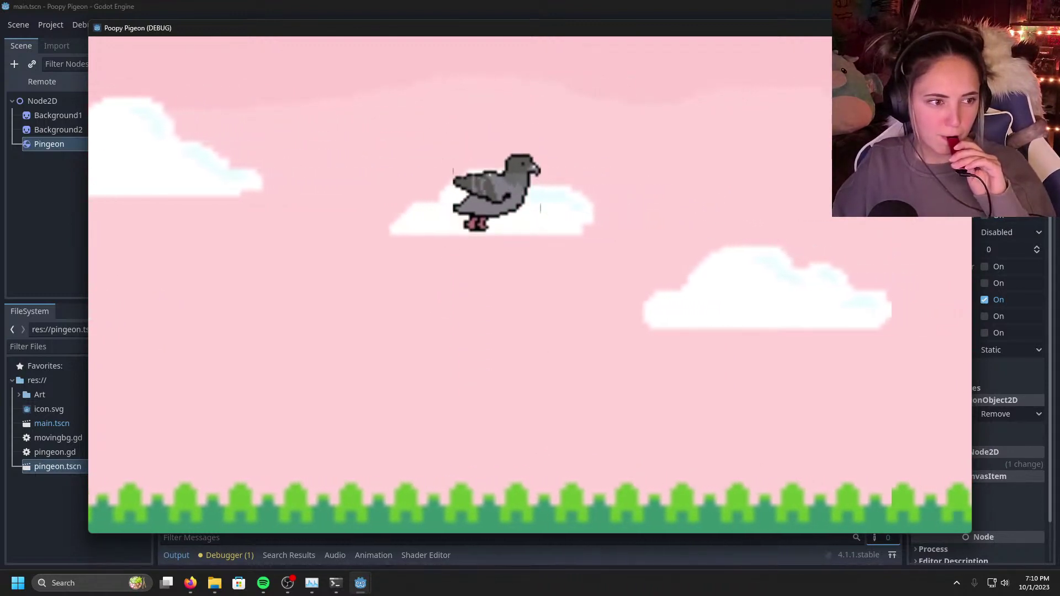
key(space)
key(space)
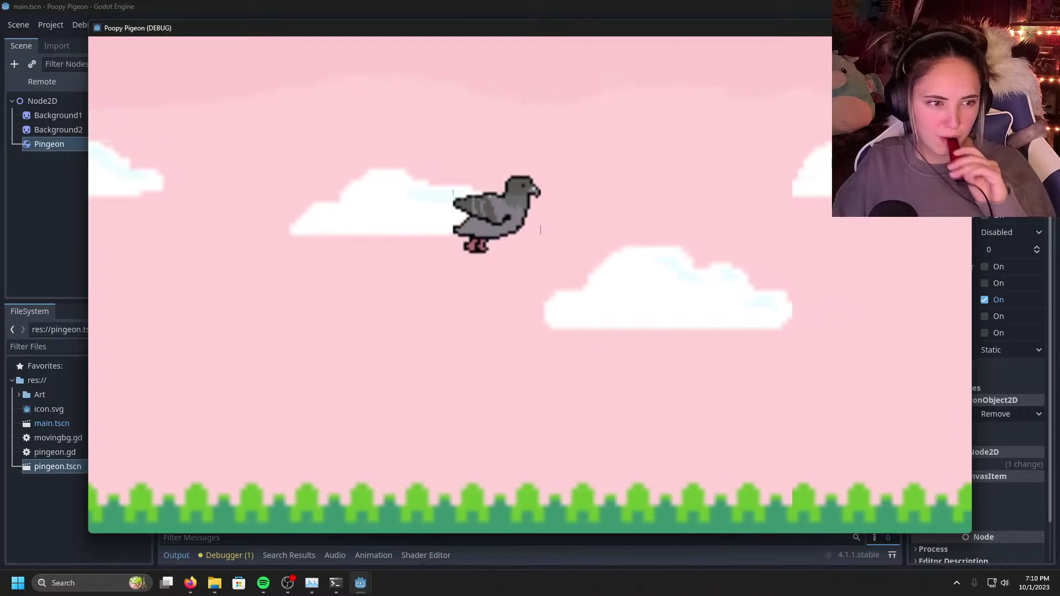
key(space)
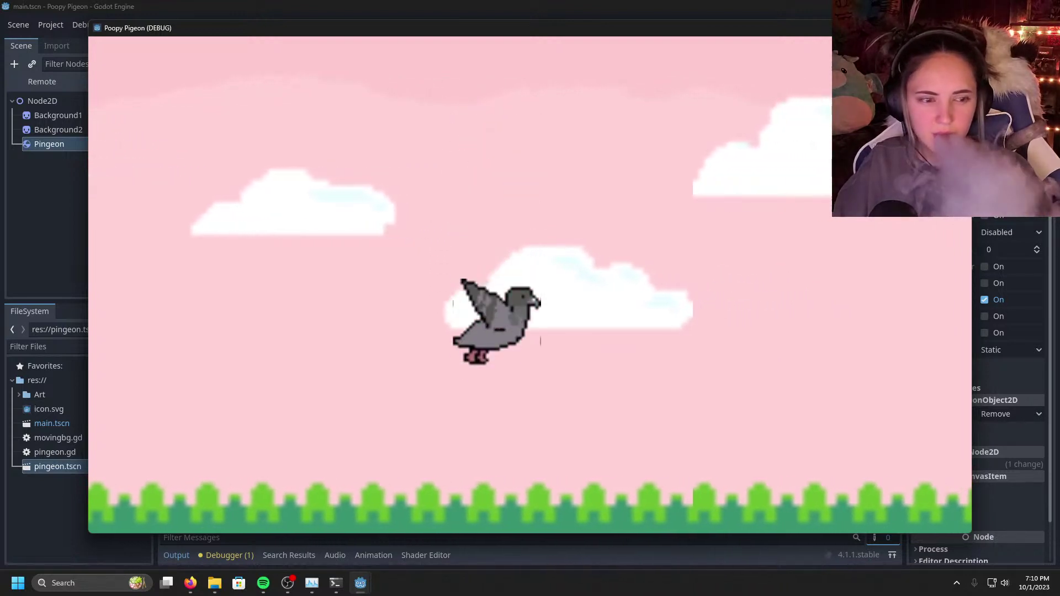
key(space)
key(space)
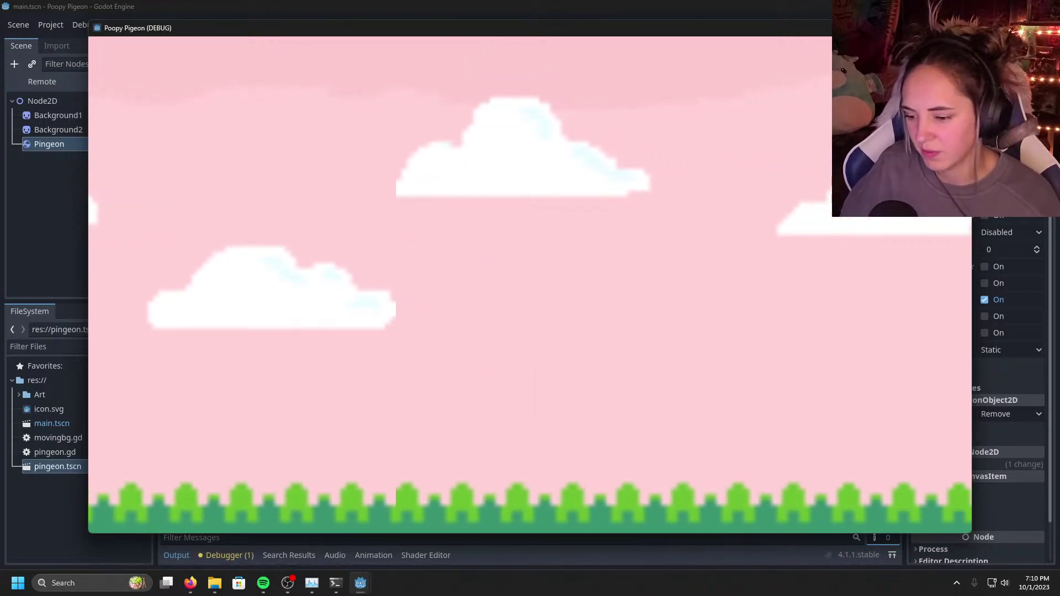
key(space)
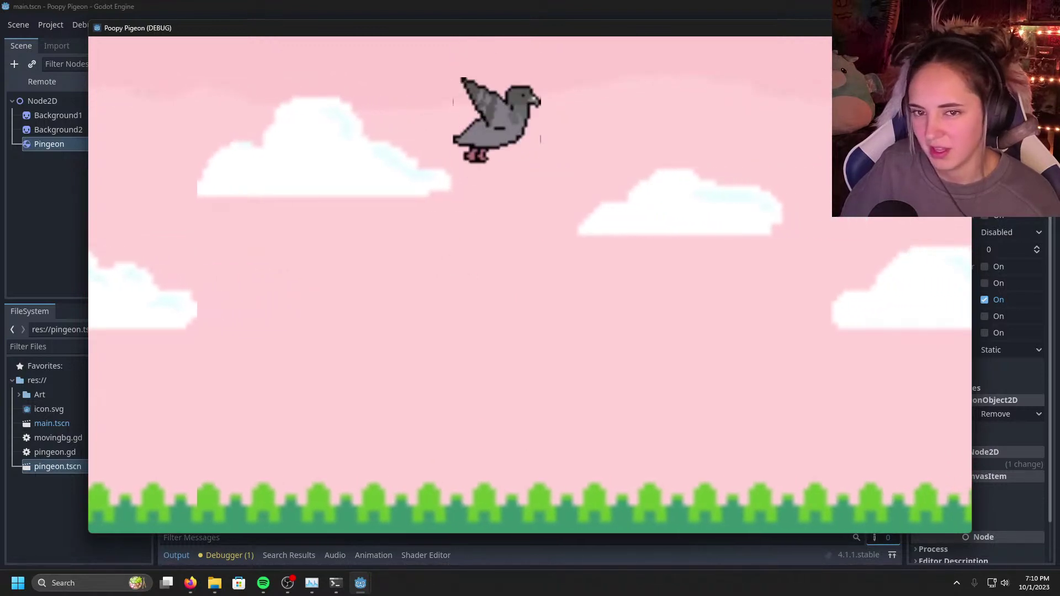
key(F8)
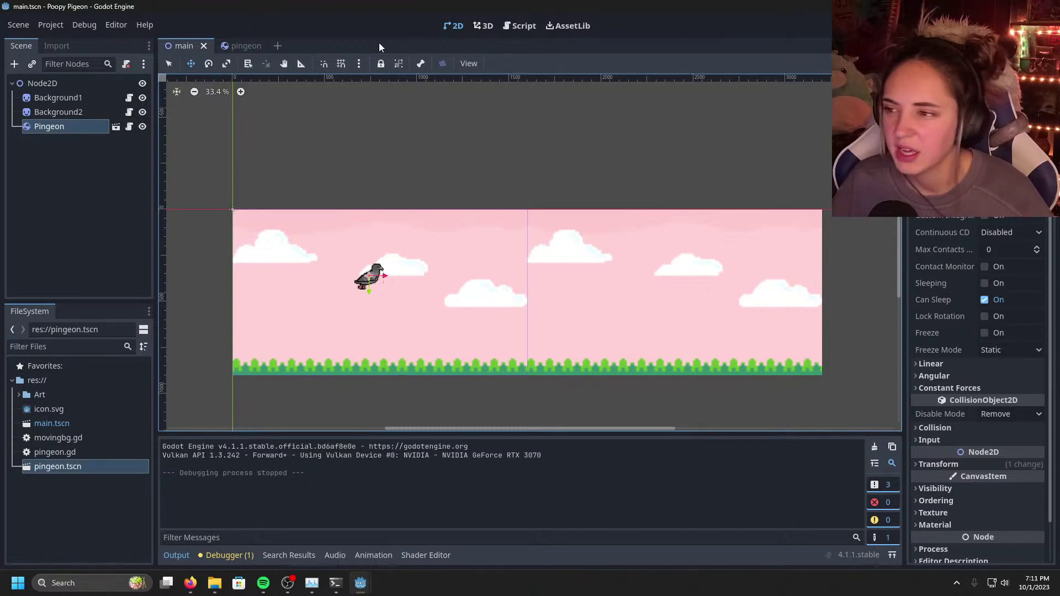
Step: Open the pingeon scene and set the Sprite2D's Hframes to 1
click(244, 44)
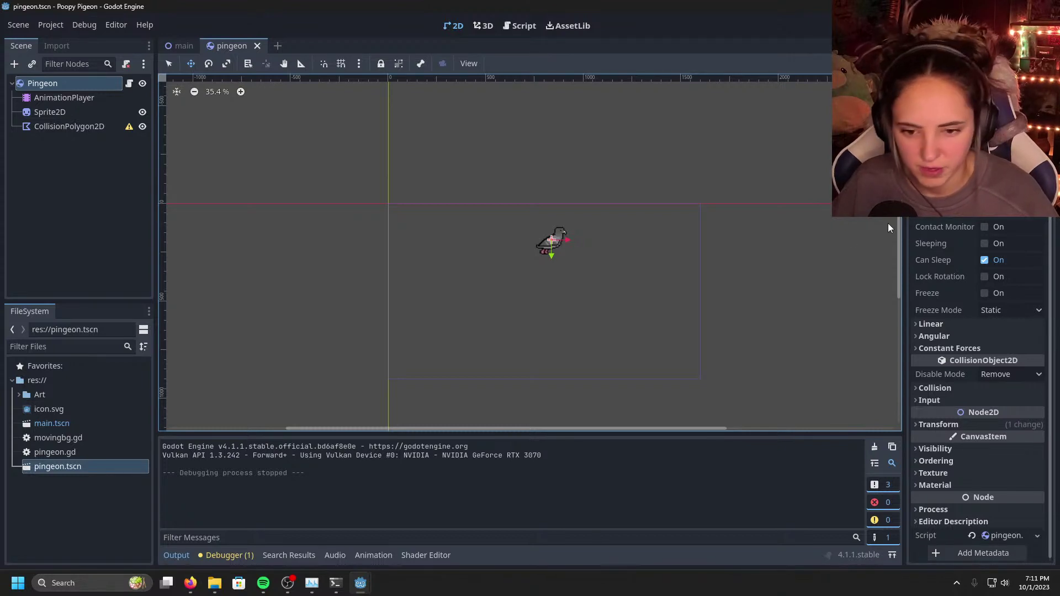
click(64, 97)
click(88, 112)
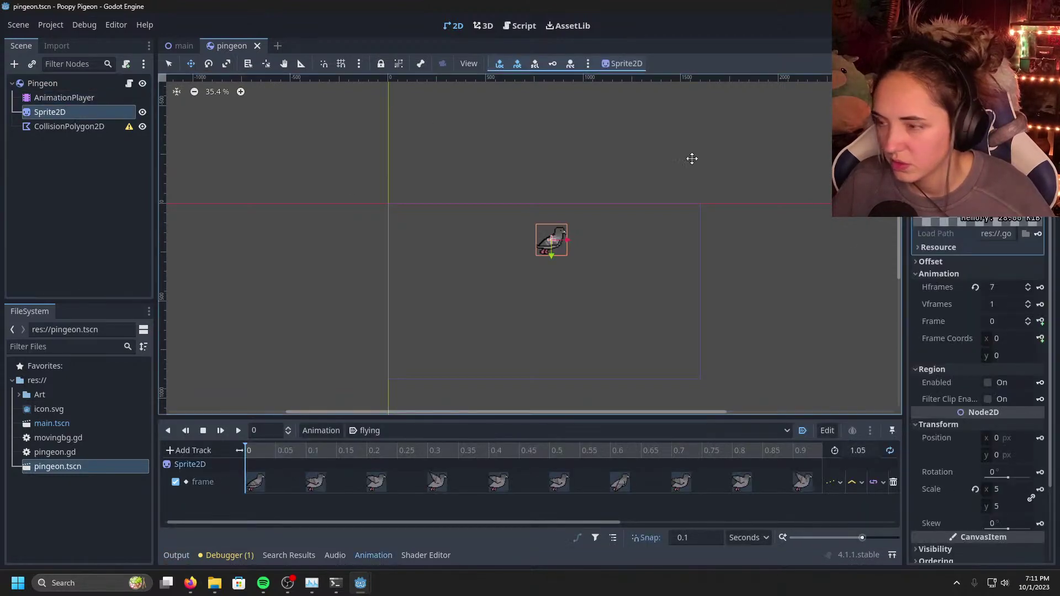
click(1006, 287)
text(1)
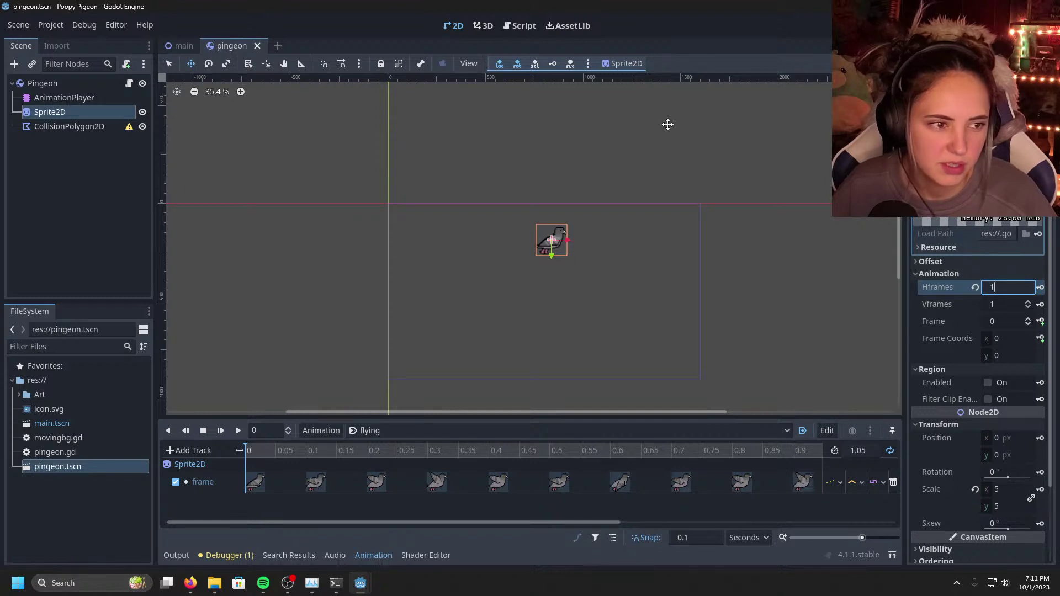
click(57, 84)
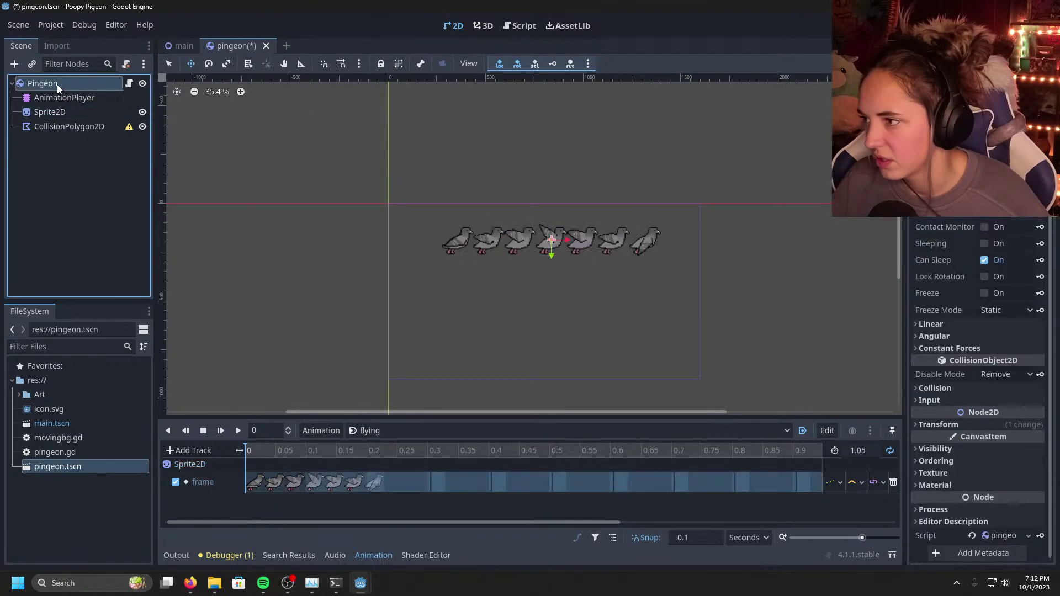
click(61, 106)
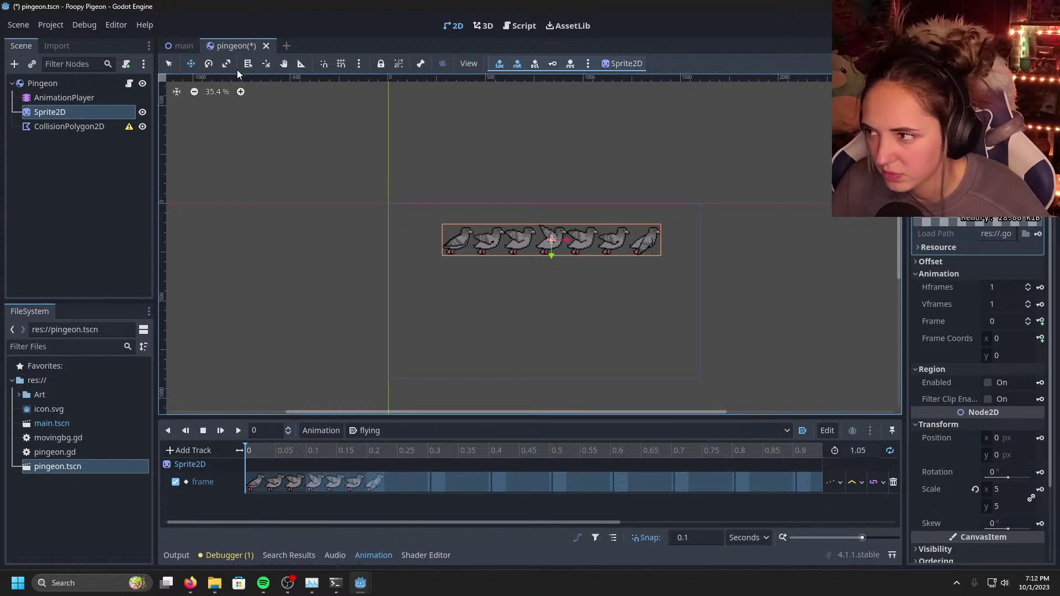
click(624, 64)
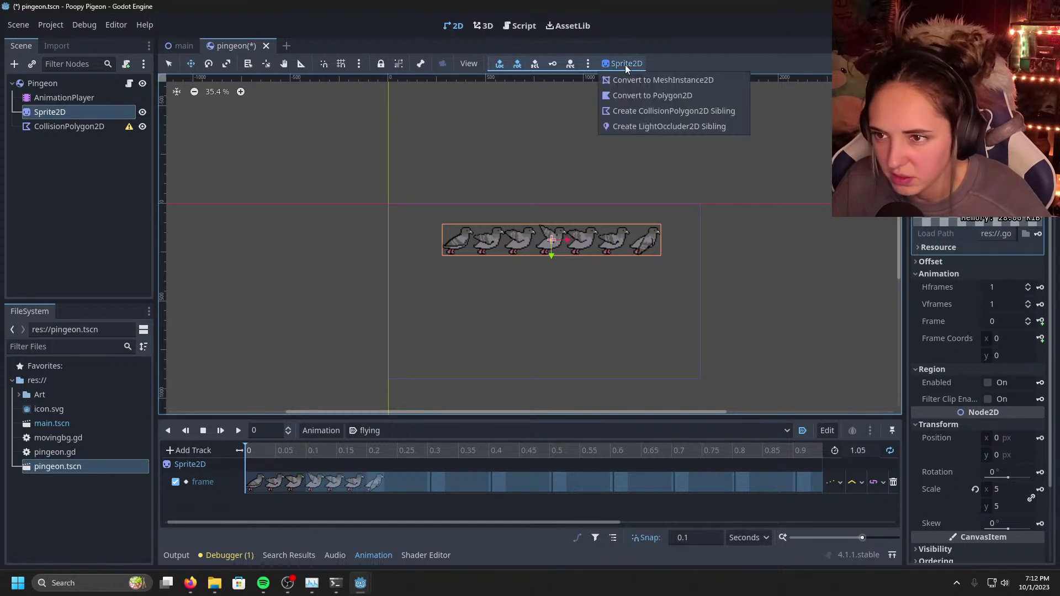
click(646, 112)
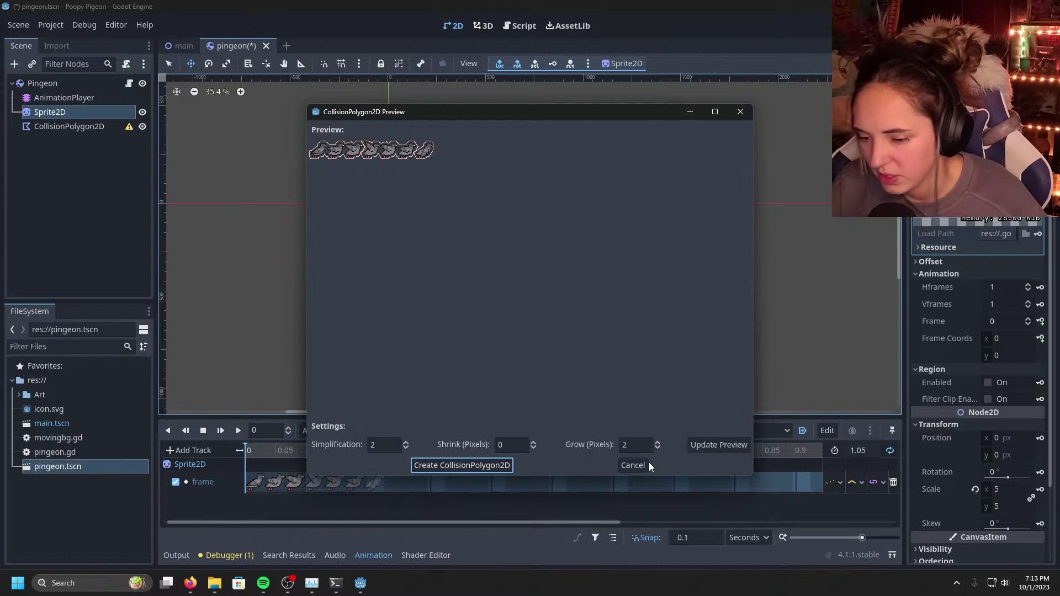
click(743, 114)
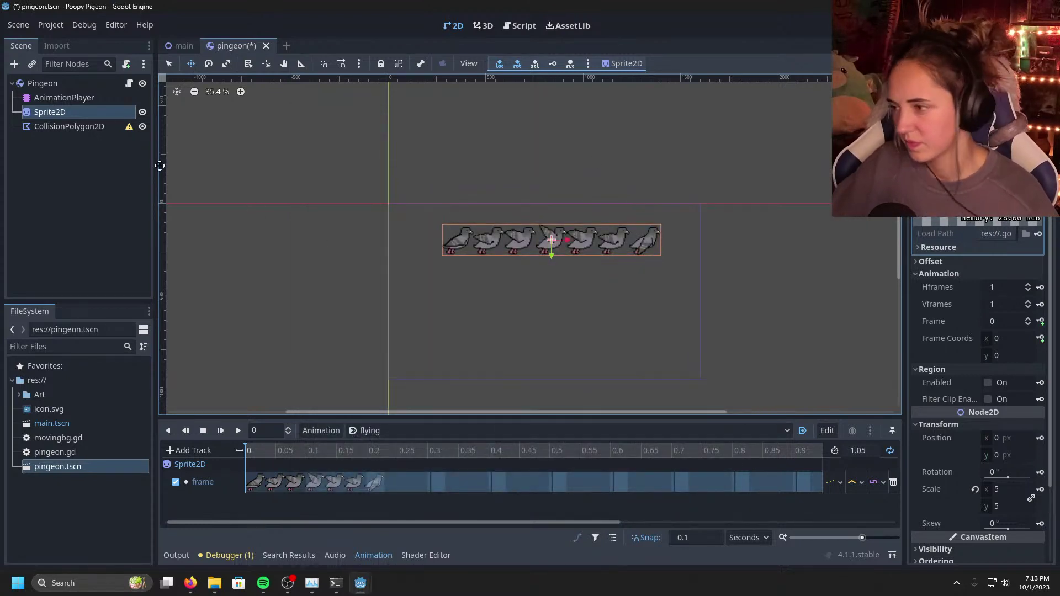
Step: Delete the CollisionPolygon2D node from the pingeon scene
click(84, 97)
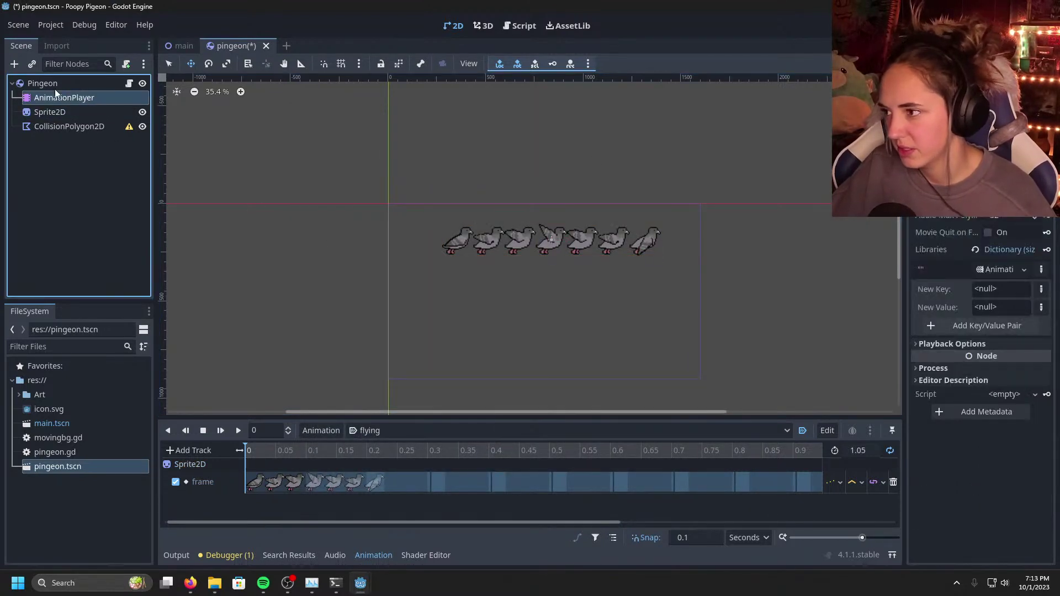
right_click(72, 128)
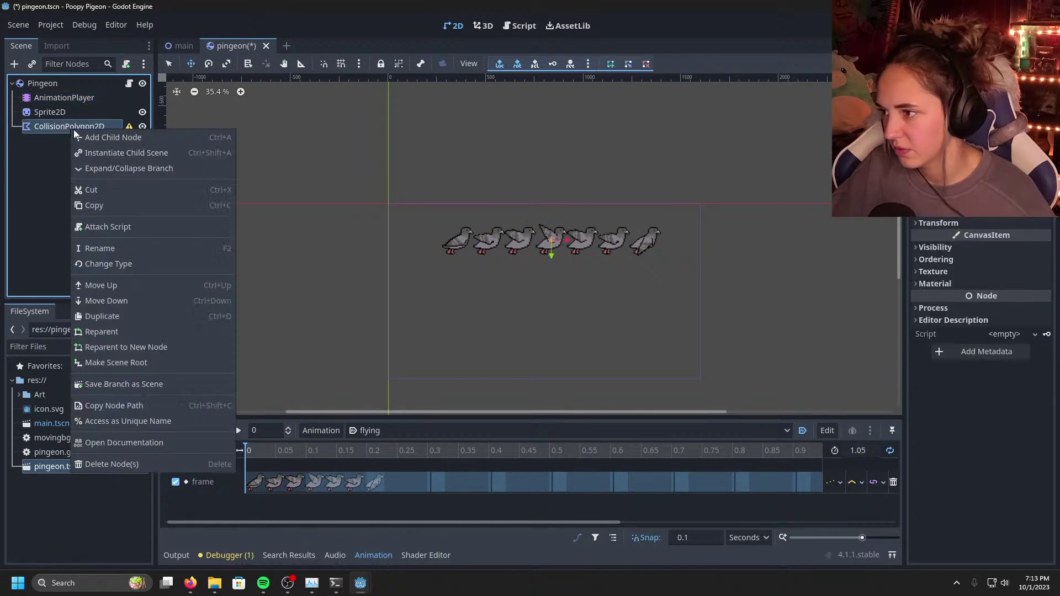
click(114, 464)
click(489, 307)
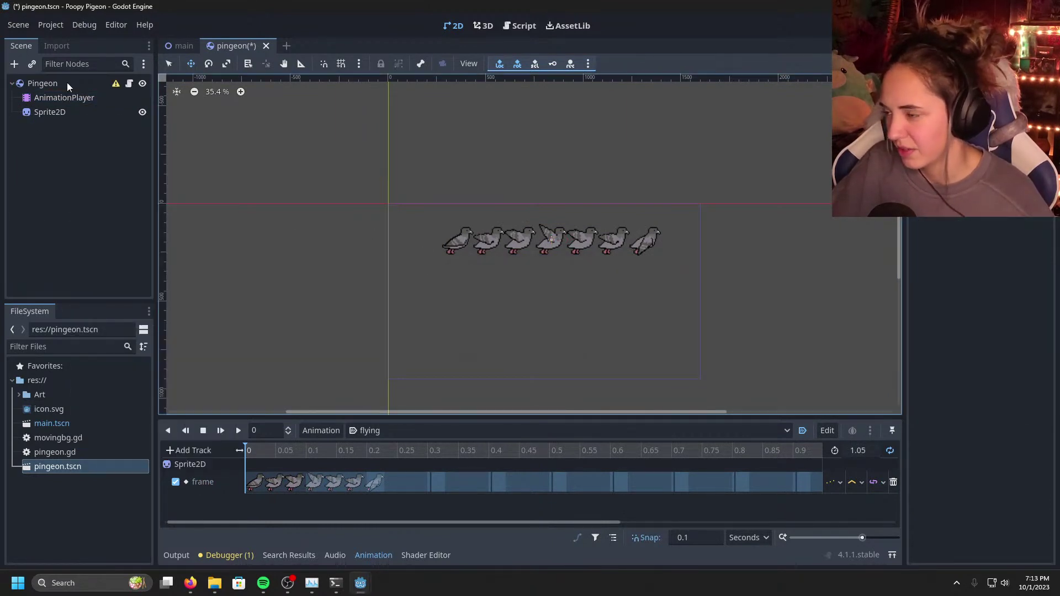
Step: Add a CollisionShape2D child node to Pingeon and assign a new shape to it
click(66, 83)
right_click(67, 85)
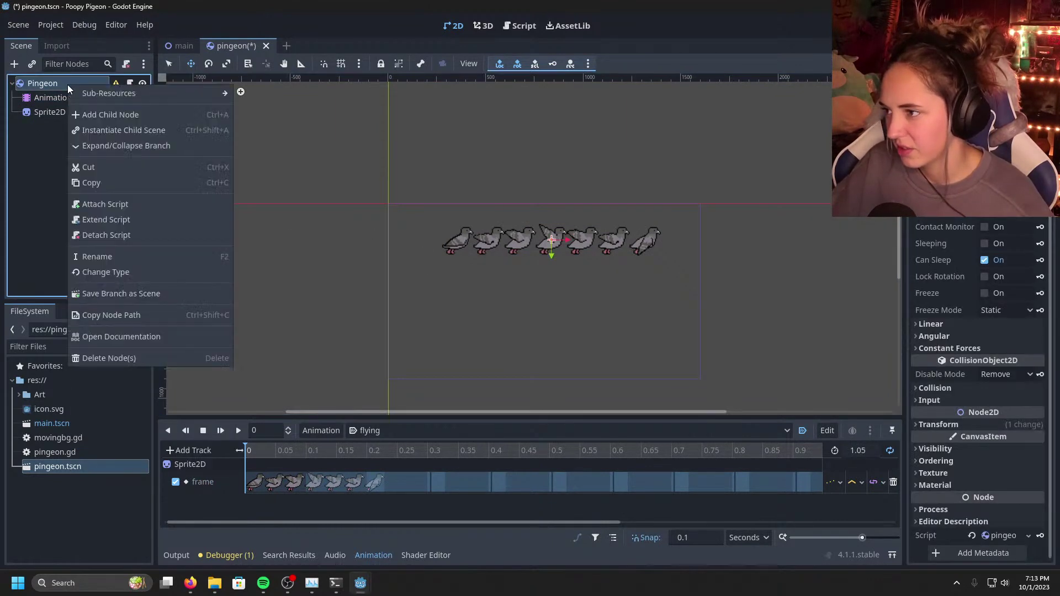
click(140, 115)
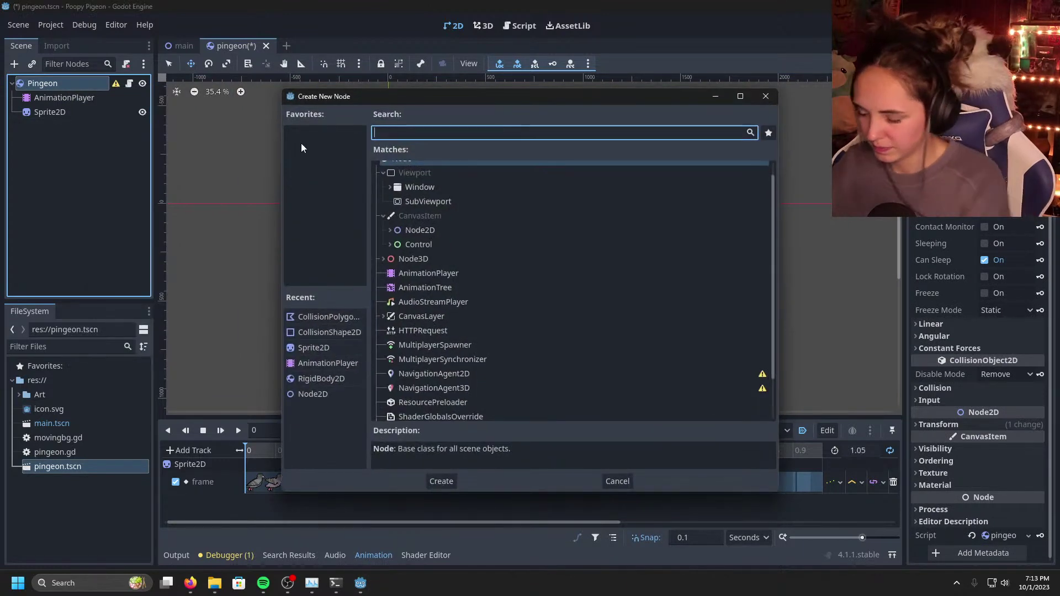
text(col)
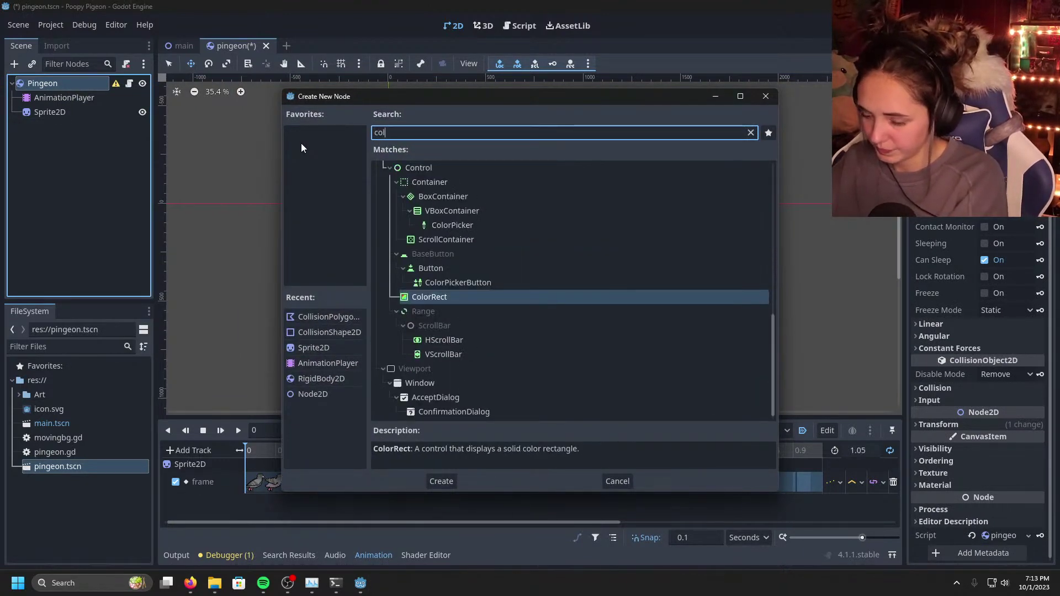
text(isi)
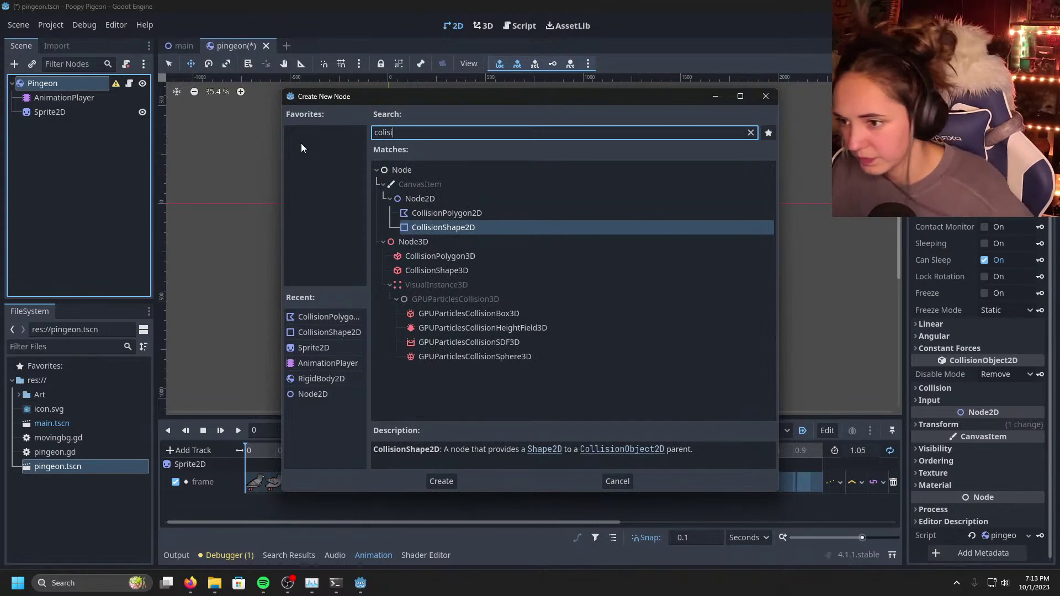
click(463, 231)
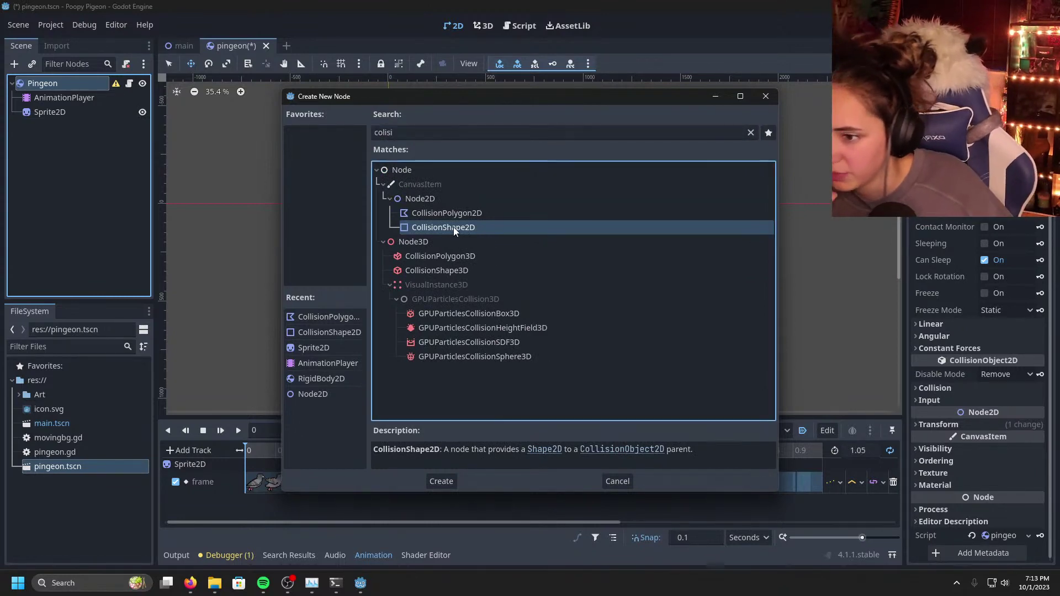
double_click(454, 230)
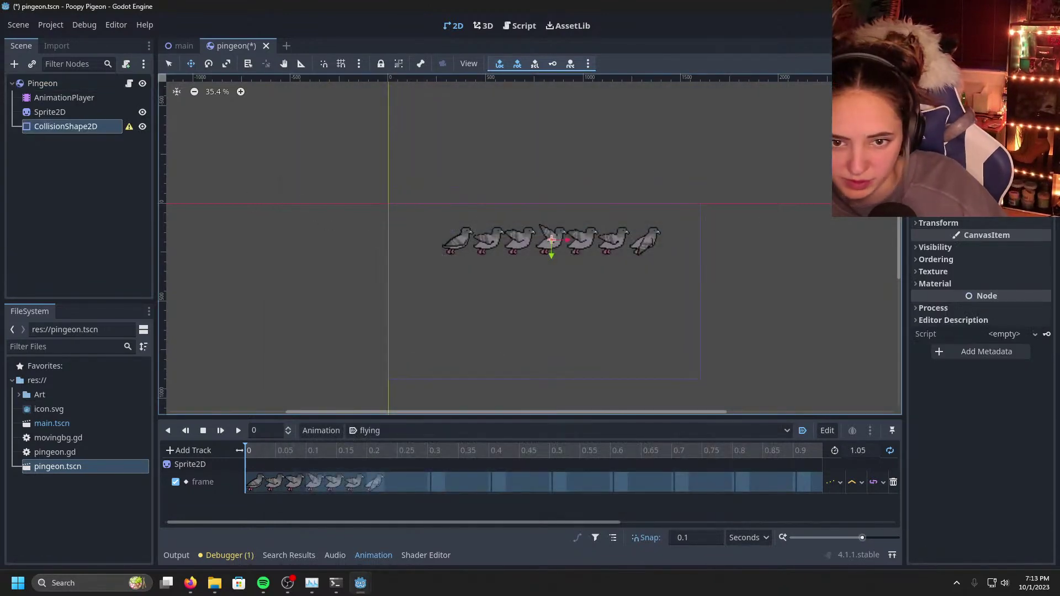
click(1004, 130)
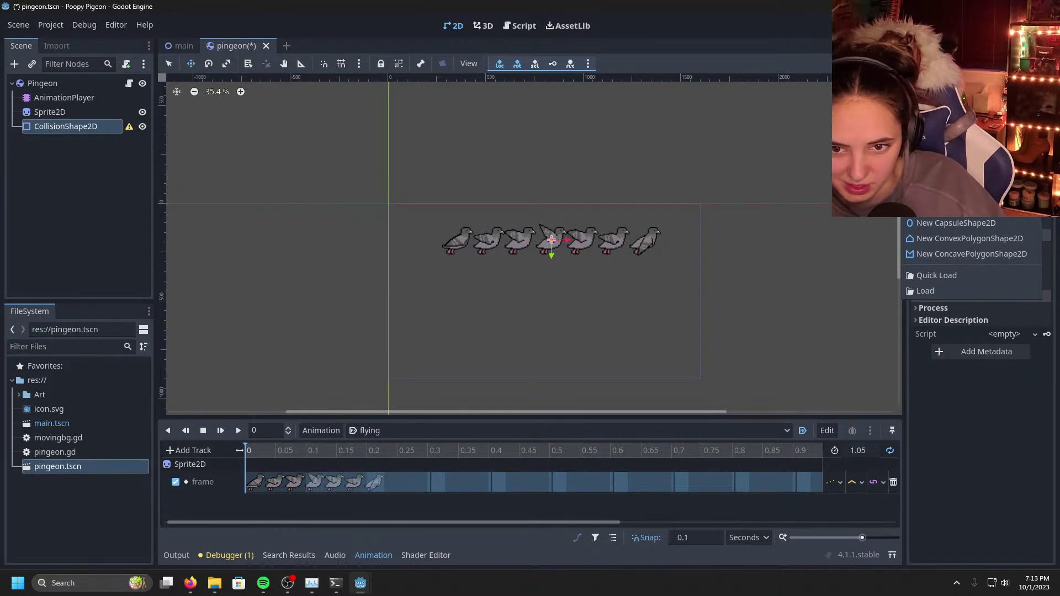
click(958, 208)
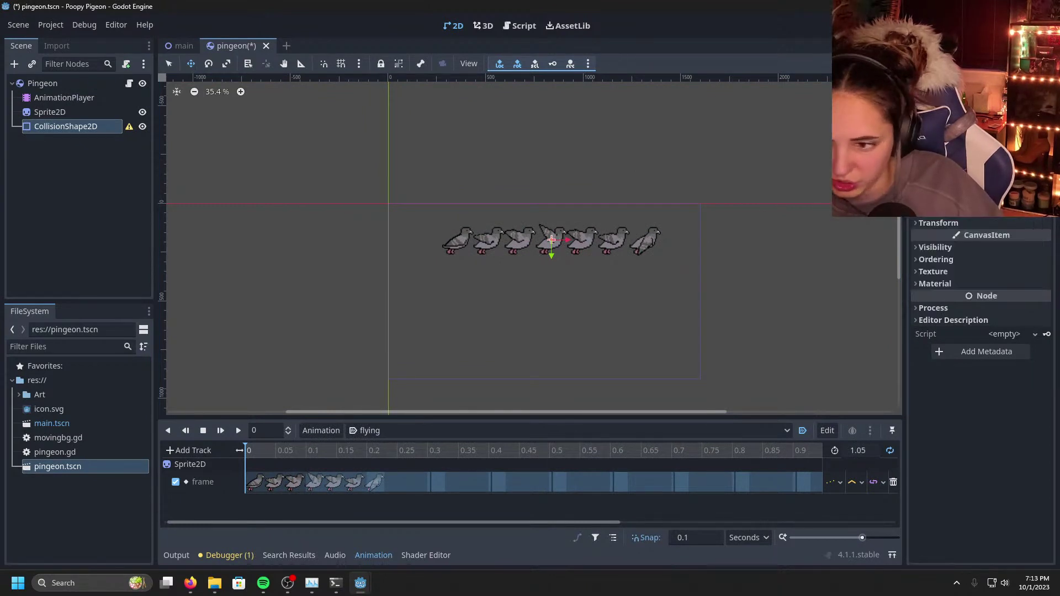
Step: Set the Sprite2D's Hframes to 7
click(51, 87)
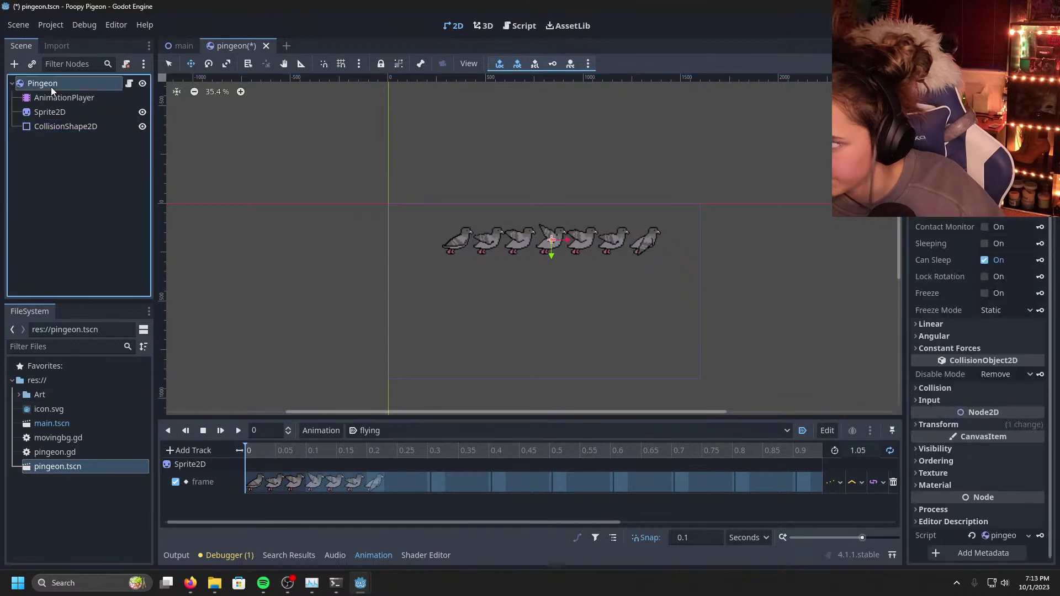
click(71, 114)
click(57, 83)
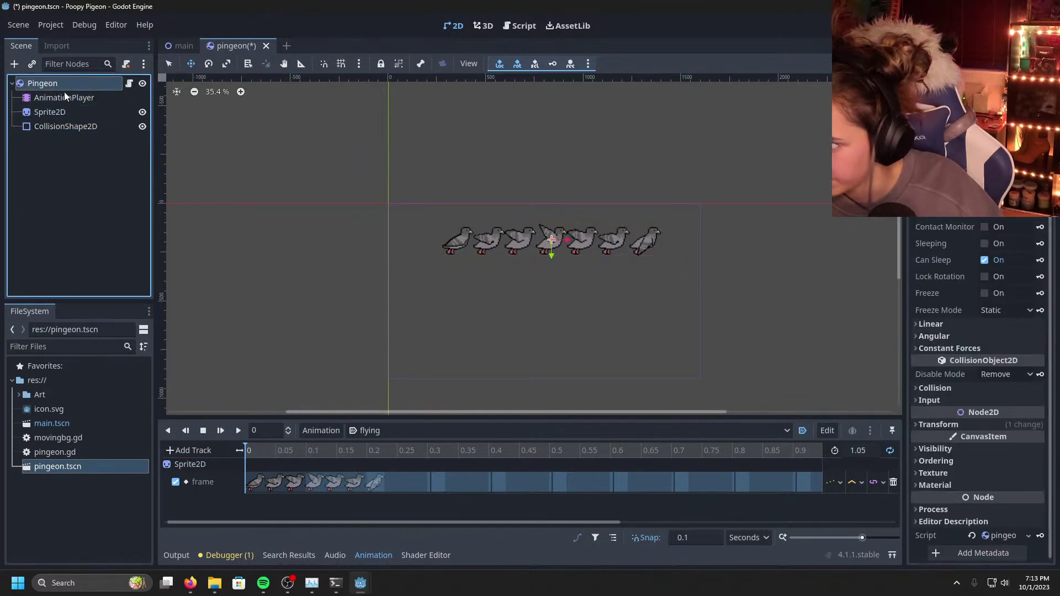
click(58, 110)
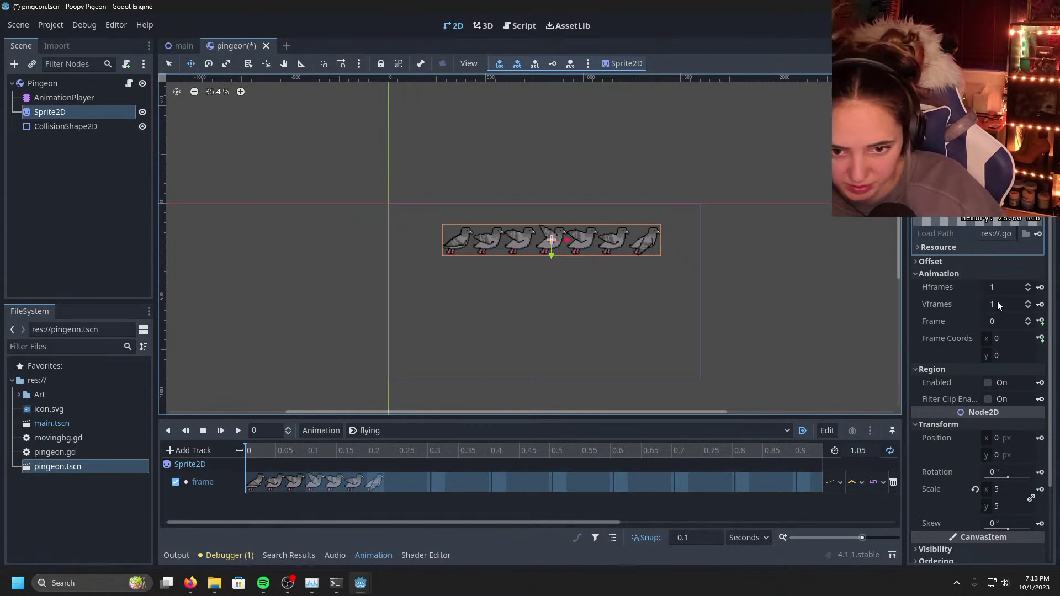
click(997, 287)
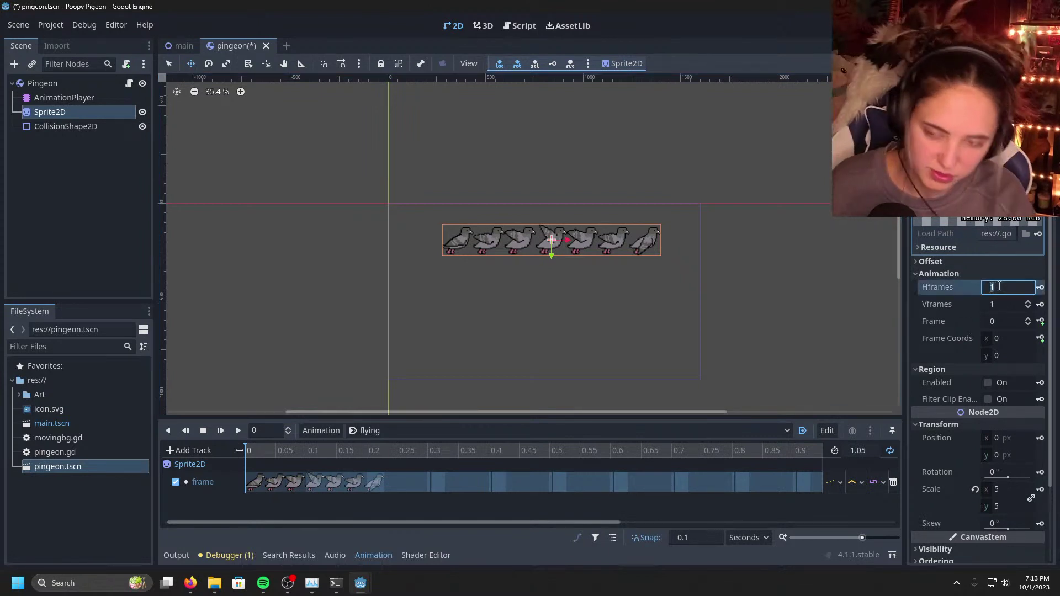
text(7)
click(973, 264)
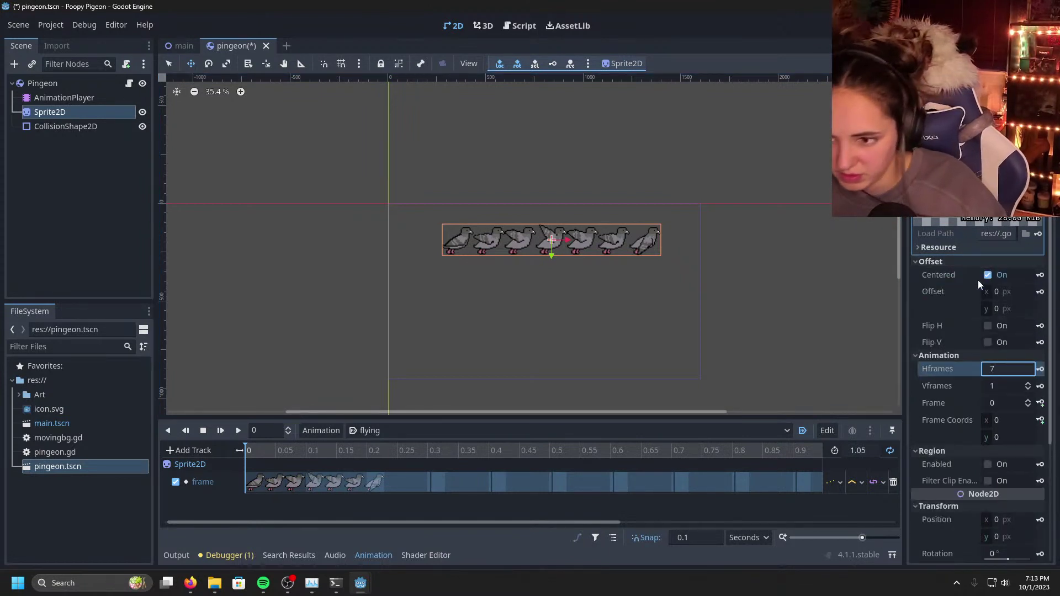
Step: Set the pigeon Sprite2D's Hframes to 7
key(Return)
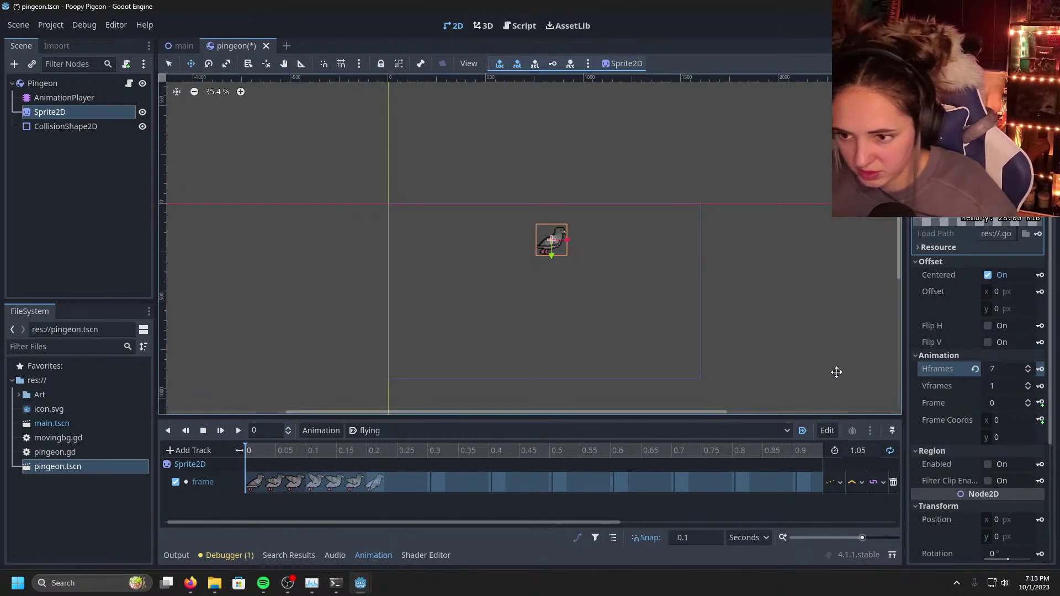
scroll(568, 237, up, 1)
Step: Scale the CollisionShape2D into an ellipse that covers the pigeon's body from tail to beak
click(55, 126)
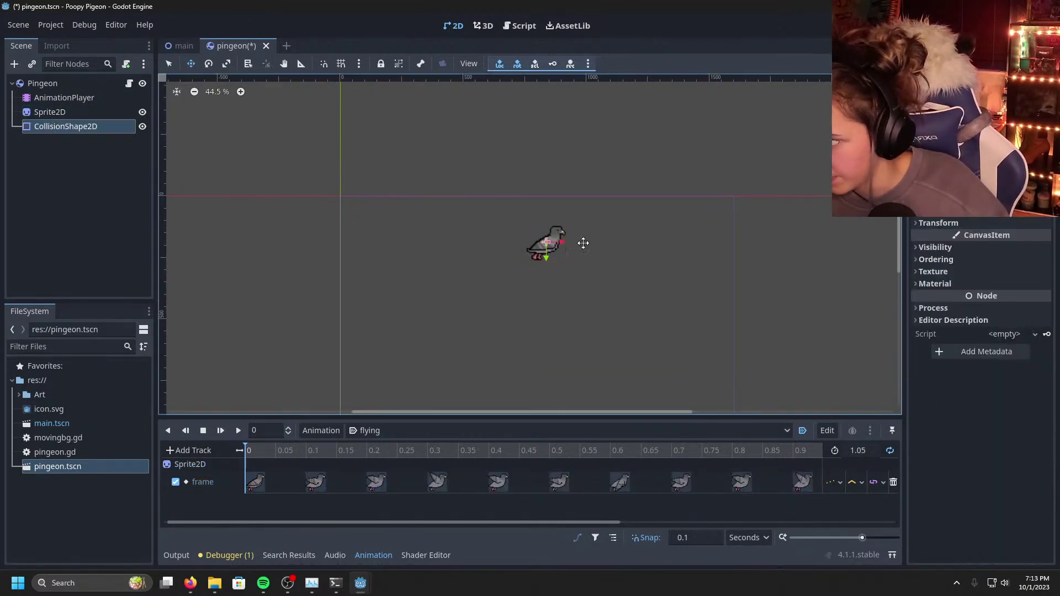
scroll(585, 251, up, 5)
scroll(519, 257, up, 2)
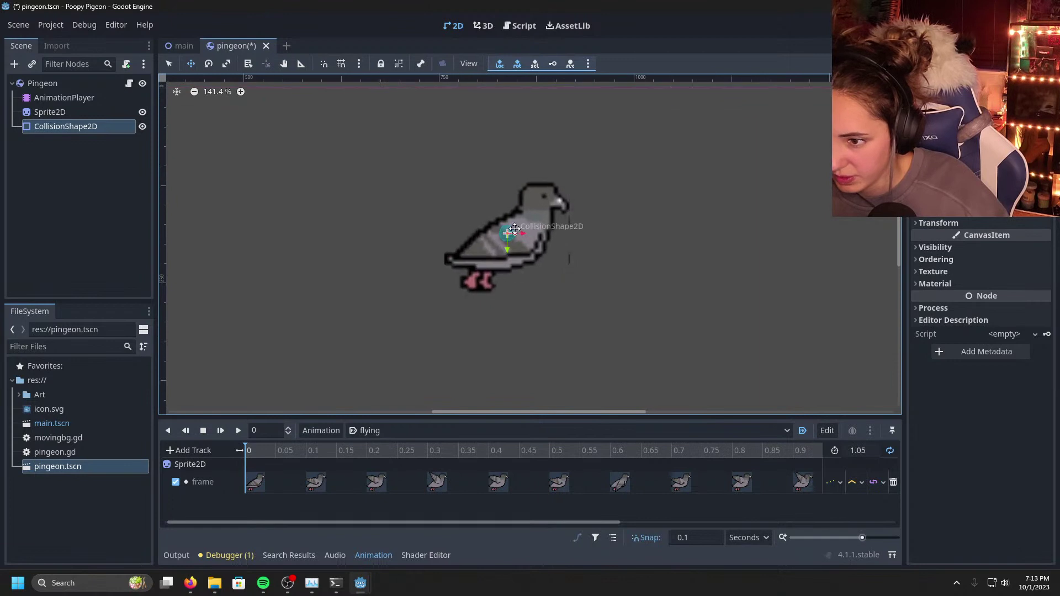
click(227, 64)
drag(524, 234, 565, 234)
drag(506, 252, 506, 275)
mouse_move(580, 233)
mouse_down()
mouse_move(566, 237)
mouse_move(575, 221)
mouse_move(561, 233)
mouse_up()
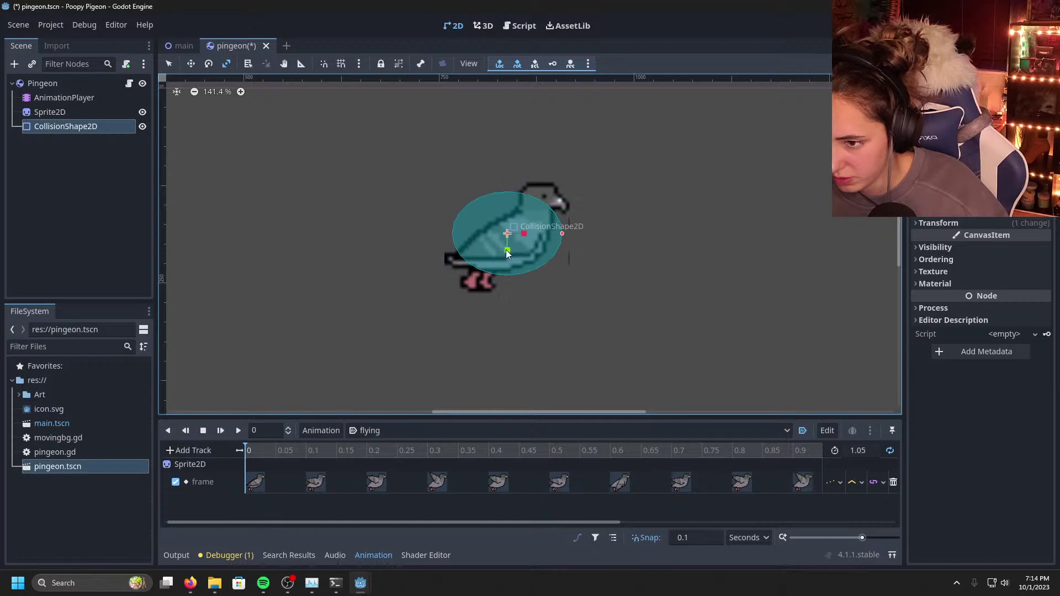
drag(506, 251, 509, 298)
mouse_move(524, 233)
mouse_down()
mouse_move(548, 233)
mouse_move(508, 239)
mouse_up()
Step: Move the collision shape slightly down and to the right to centre it over the pigeon, and save the pingeon scene
click(190, 64)
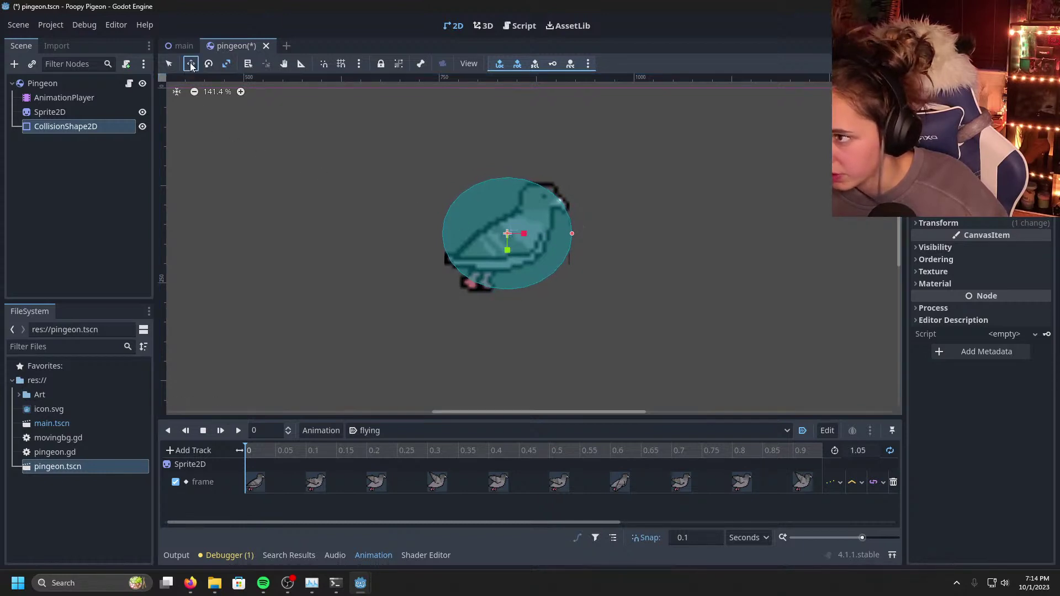
drag(507, 251, 527, 235)
key(ctrl+s)
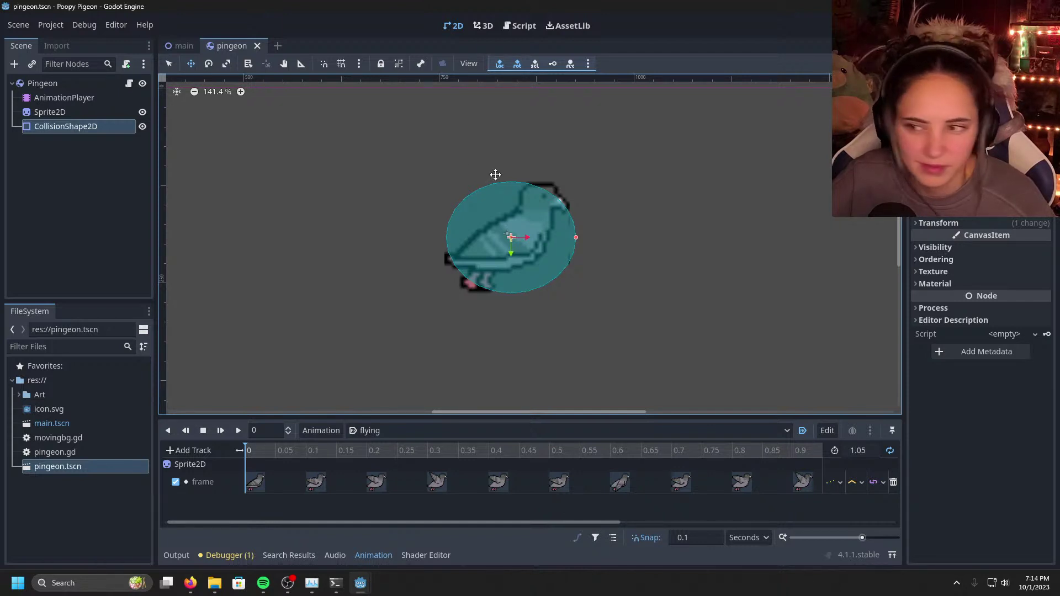
Step: Move the whole Pingeon root node slightly down and to the right in its scene
scroll(612, 258, down, 2)
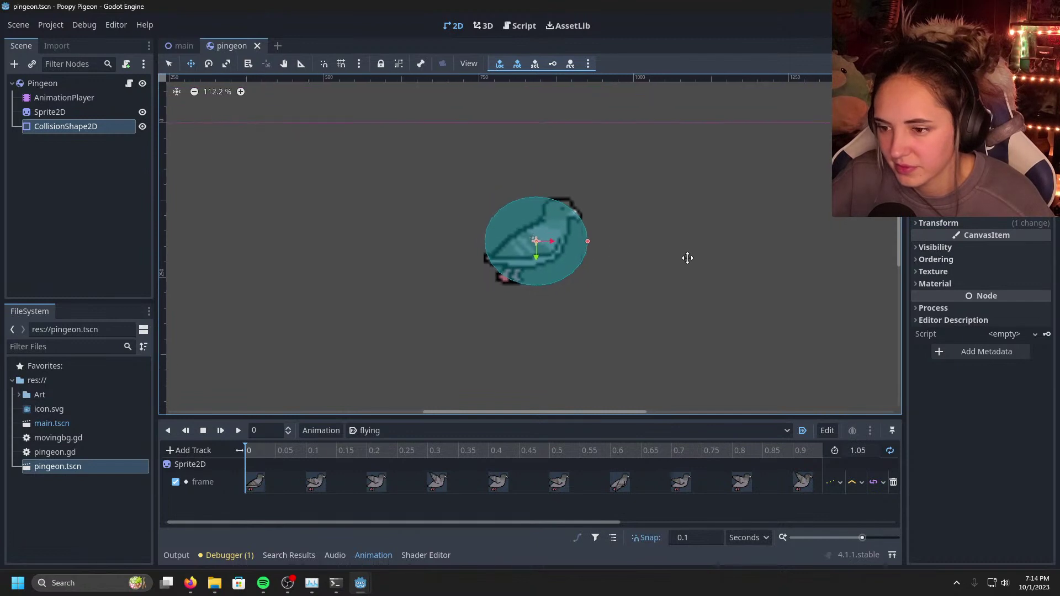
middle_drag(688, 257, 752, 229)
scroll(737, 231, down, 3)
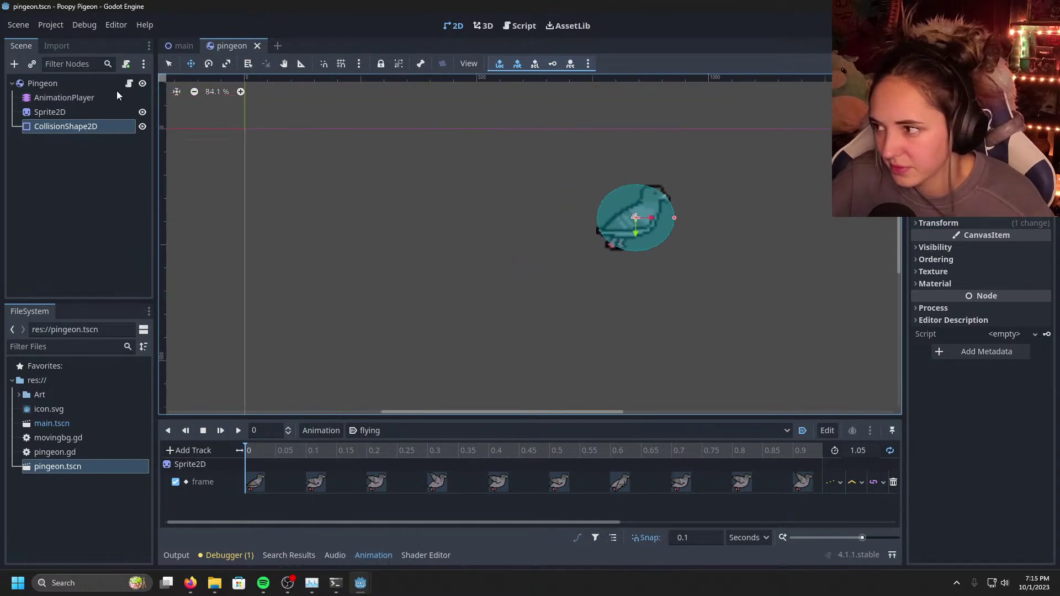
click(81, 84)
click(190, 64)
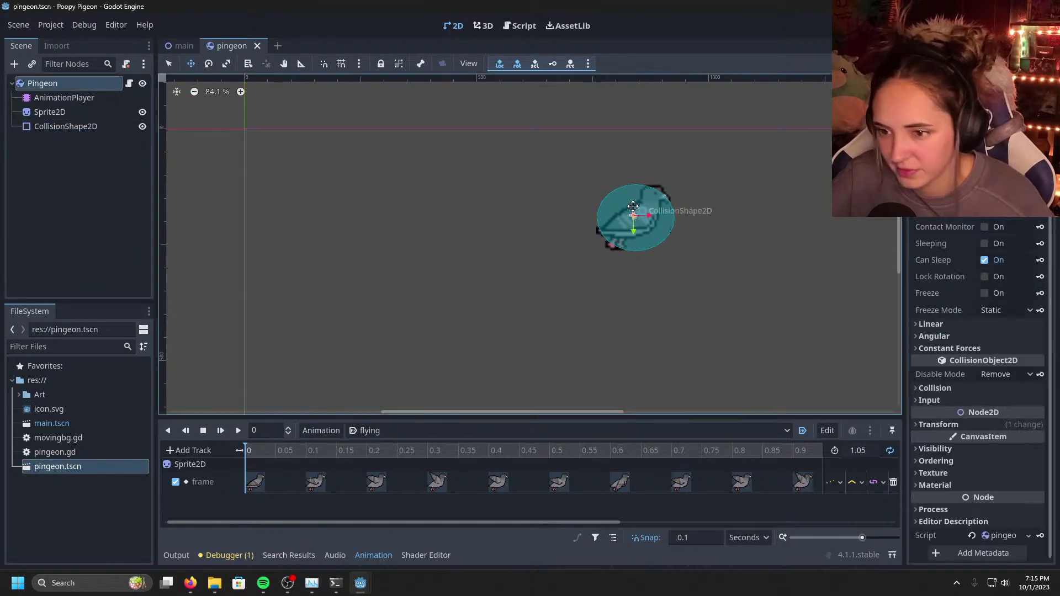
drag(659, 220, 681, 250)
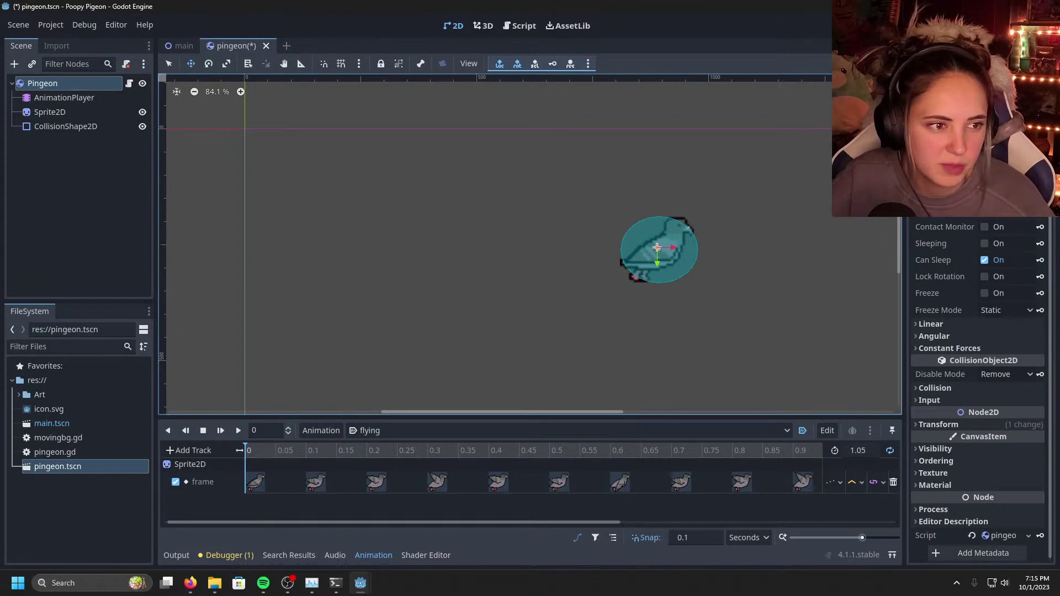
Step: Switch to the main scene and rename its root node Main
click(176, 46)
right_click(42, 87)
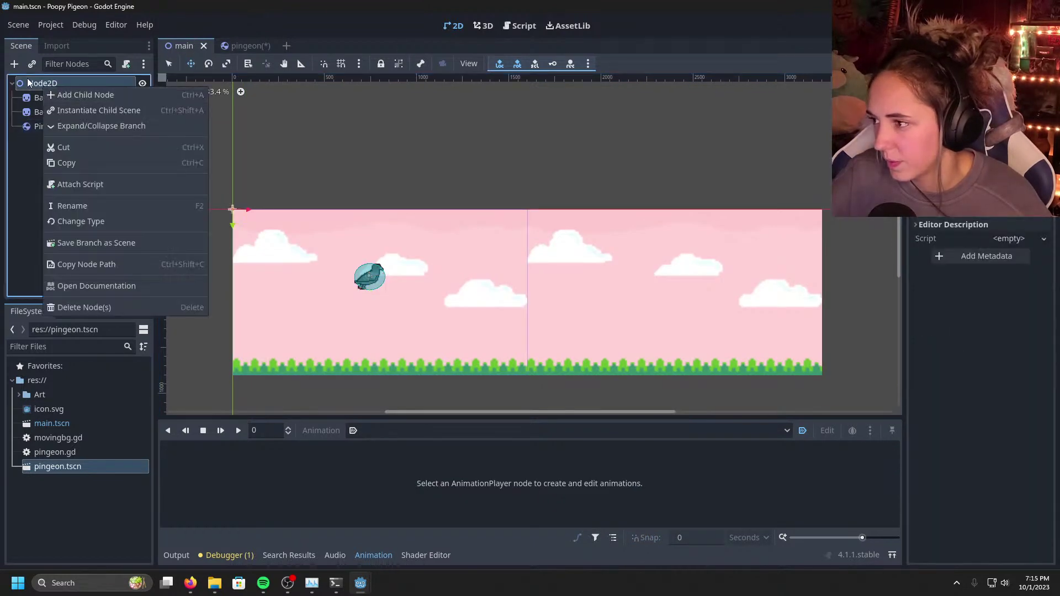
double_click(49, 84)
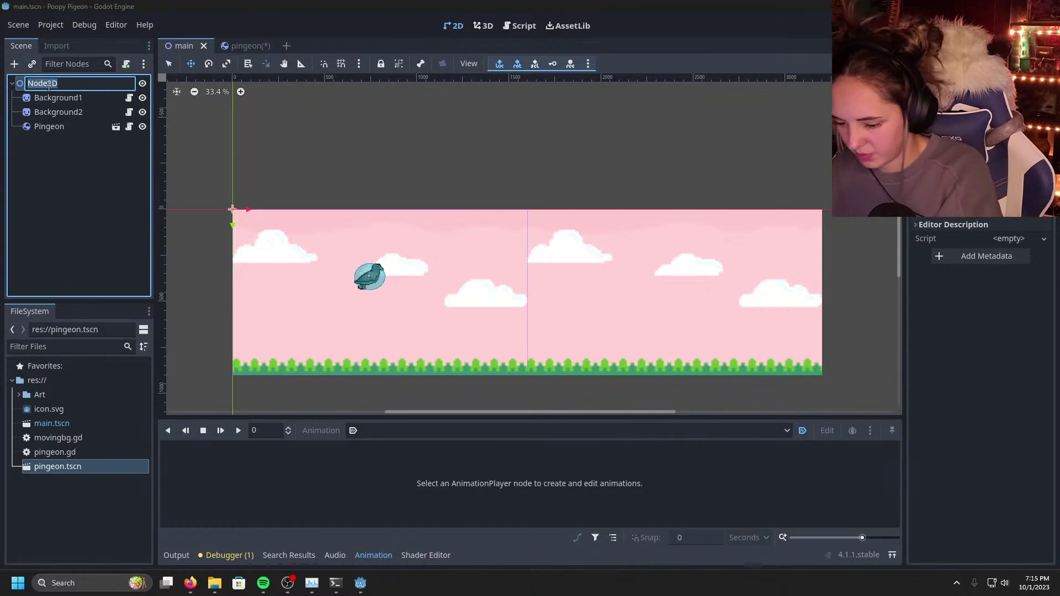
text(Main)
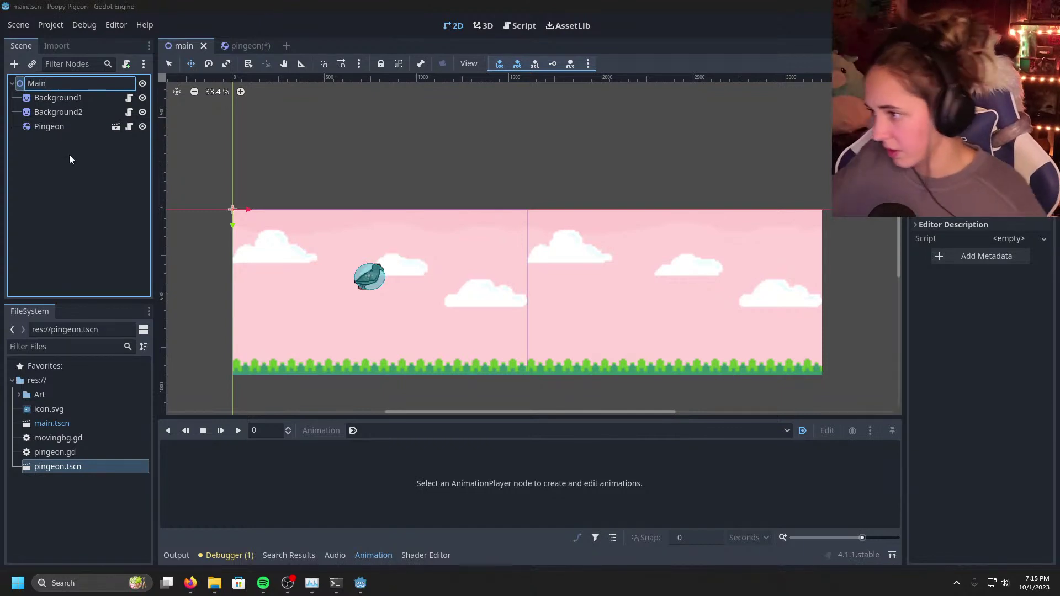
key(Return)
Step: Add a StaticBody2D node as a child of Main
right_click(62, 83)
click(108, 90)
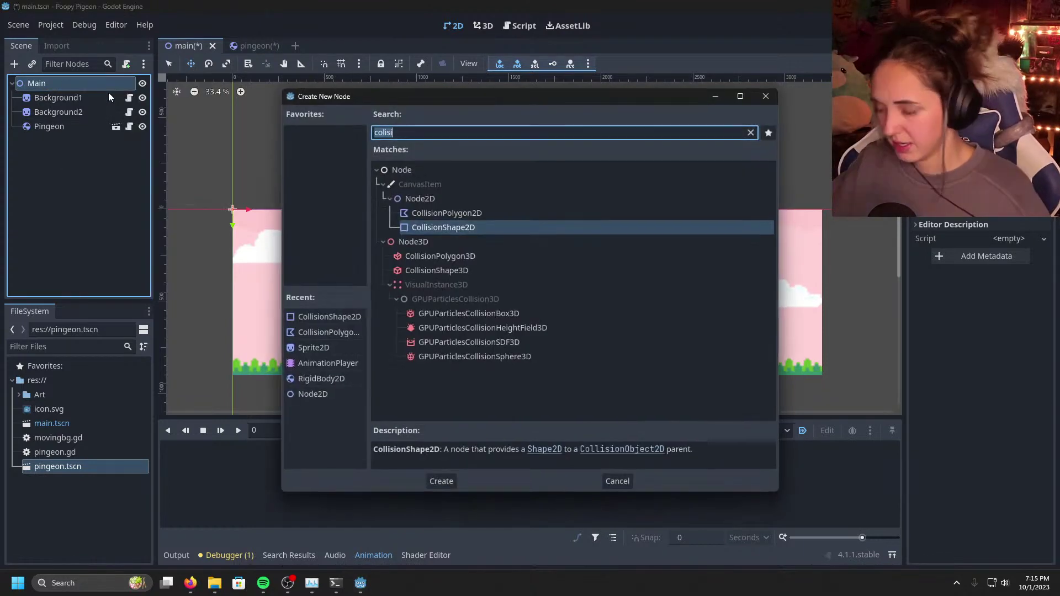
text(stat)
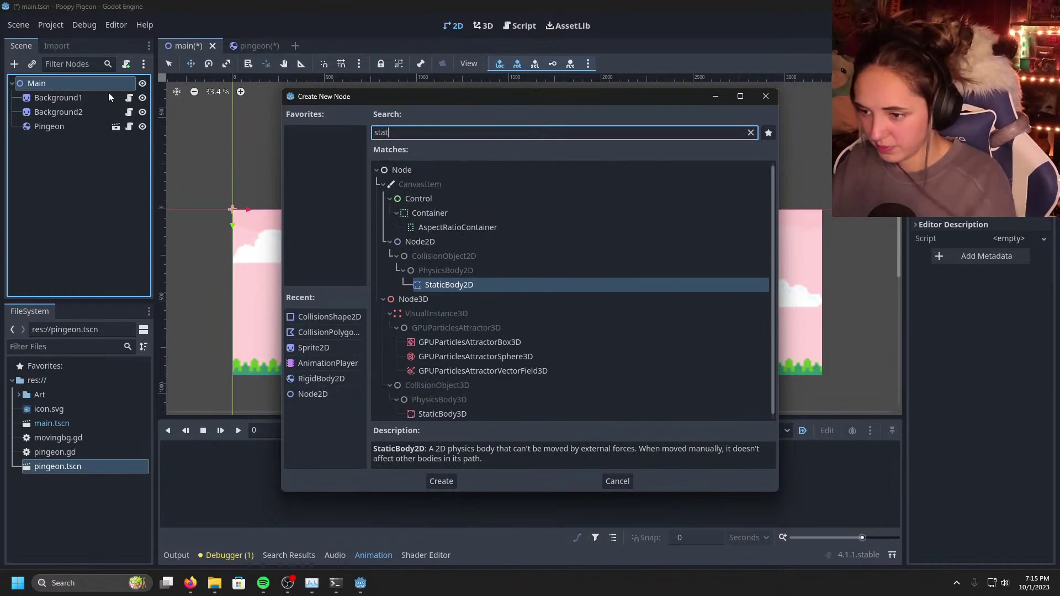
click(472, 286)
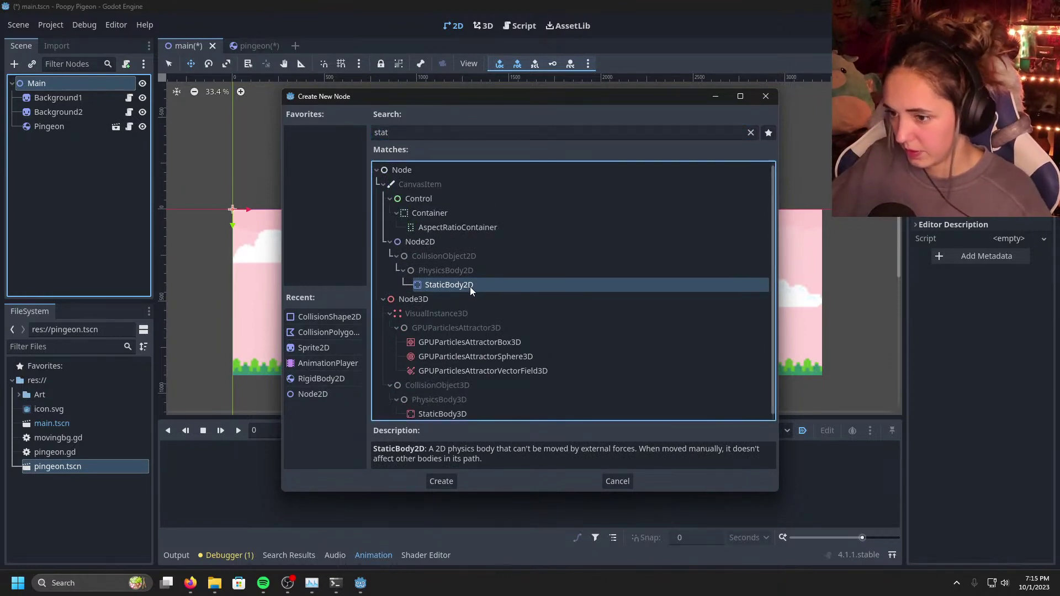
double_click(469, 287)
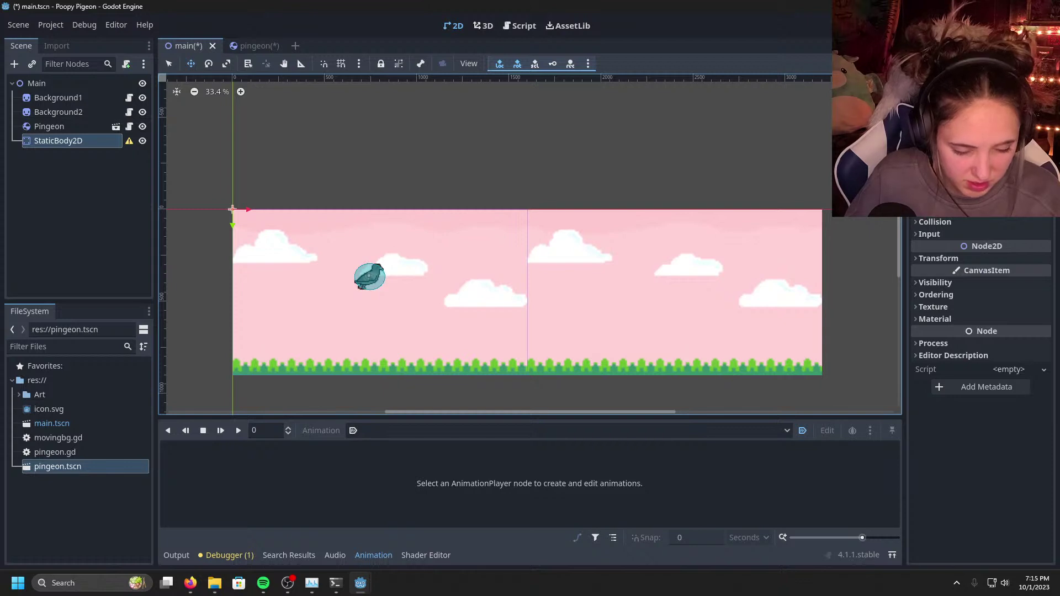
Step: Delete the StaticBody2D node from the main scene
right_click(78, 136)
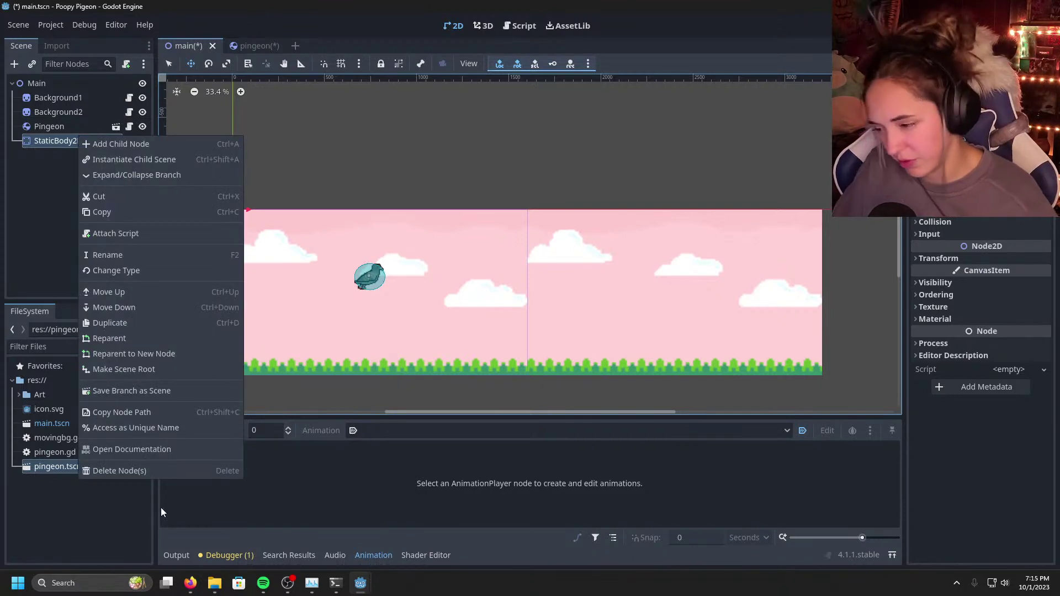
click(155, 473)
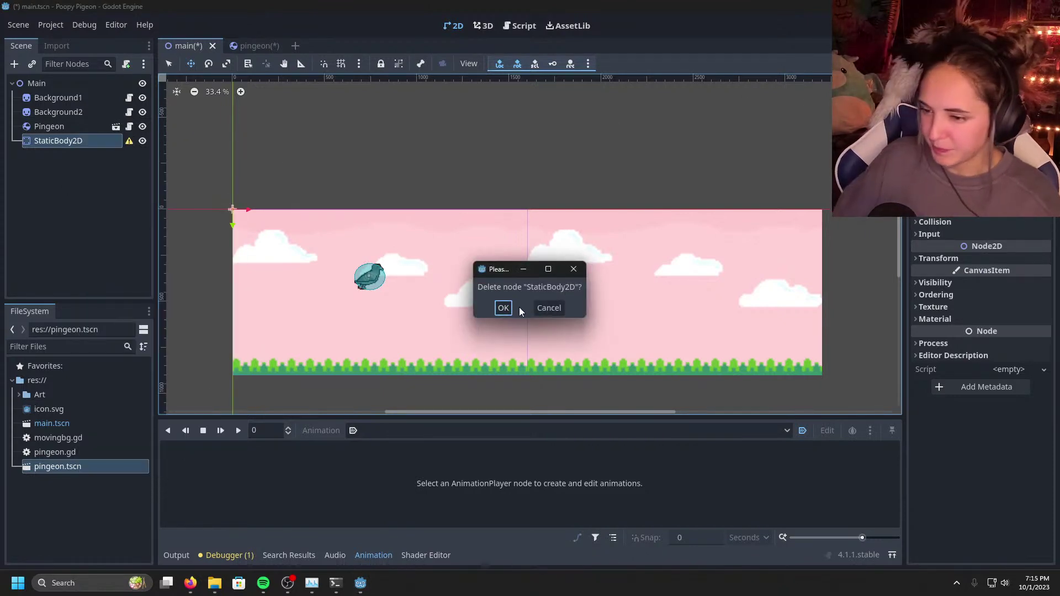
click(503, 307)
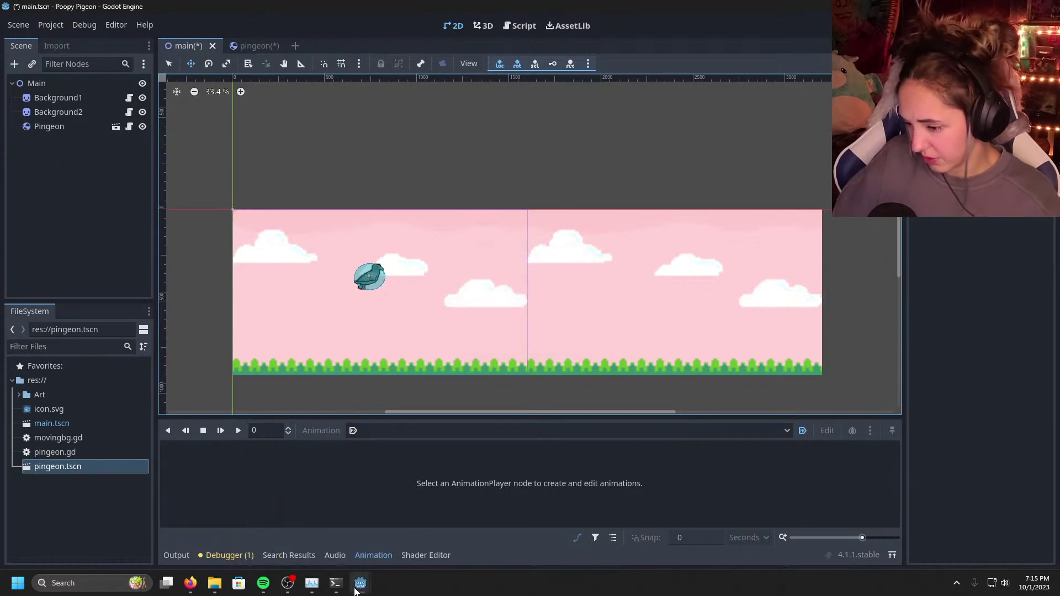
Step: Review the pingeon.gd script in the separate script editor window, then return to the main scene
mouse_move(356, 591)
click(413, 539)
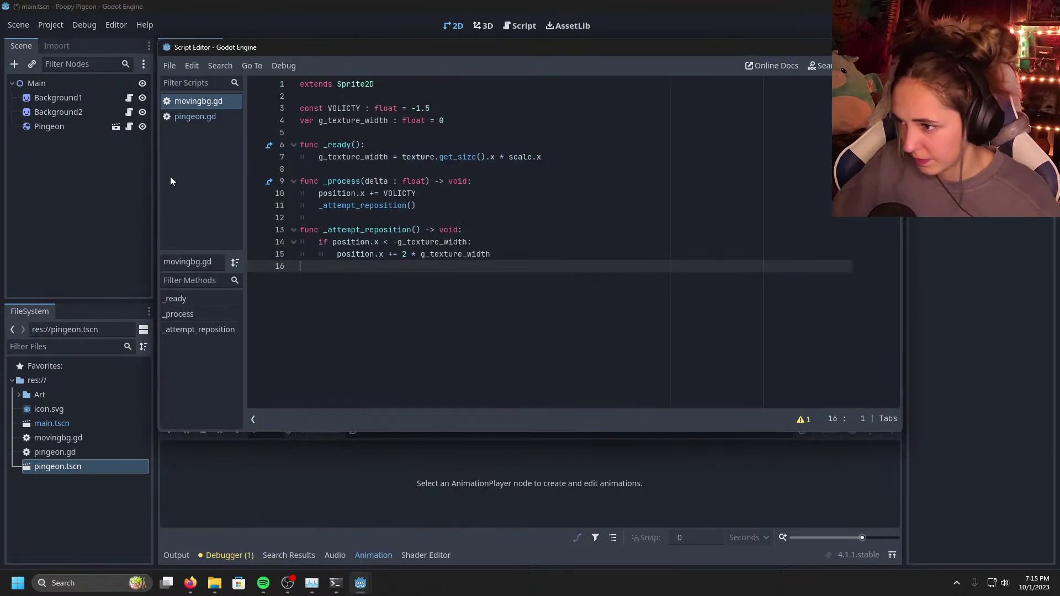
click(210, 117)
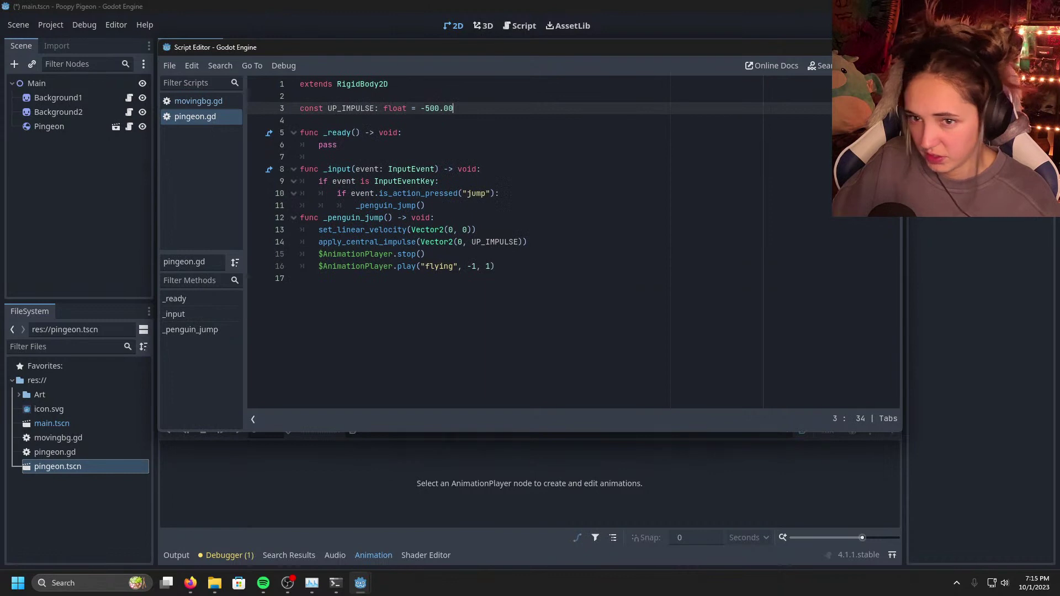
key(alt+Tab)
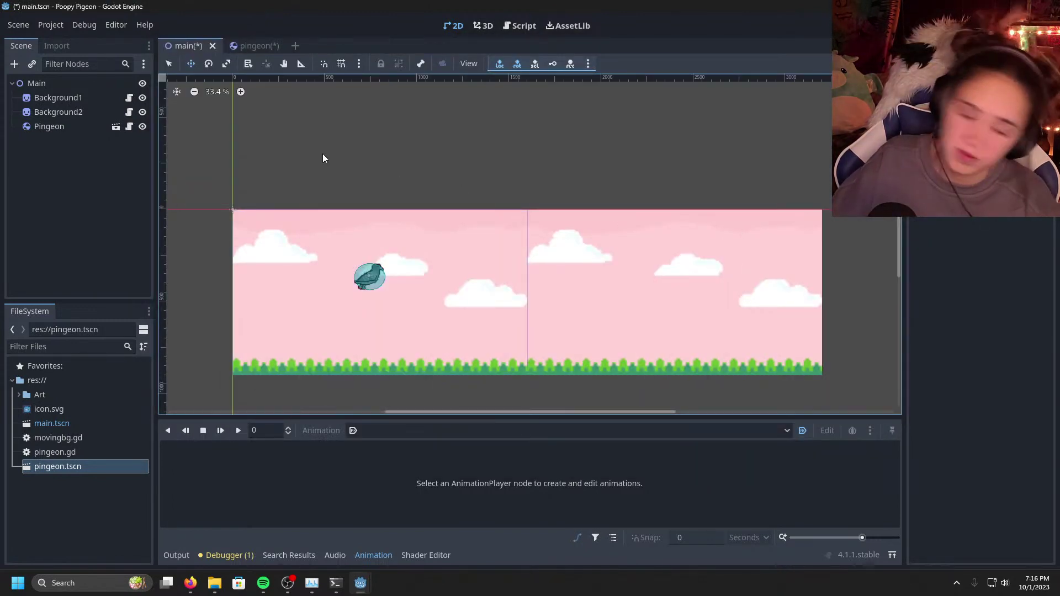
Step: Attach a new GDScript file, main.gd, with the default node template to the Main node
click(128, 82)
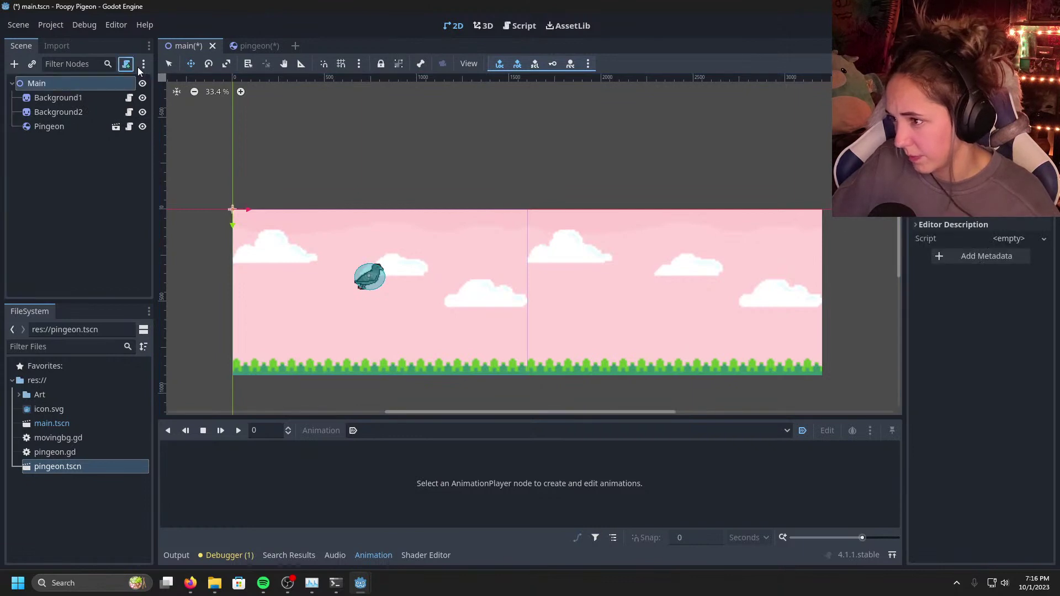
click(126, 63)
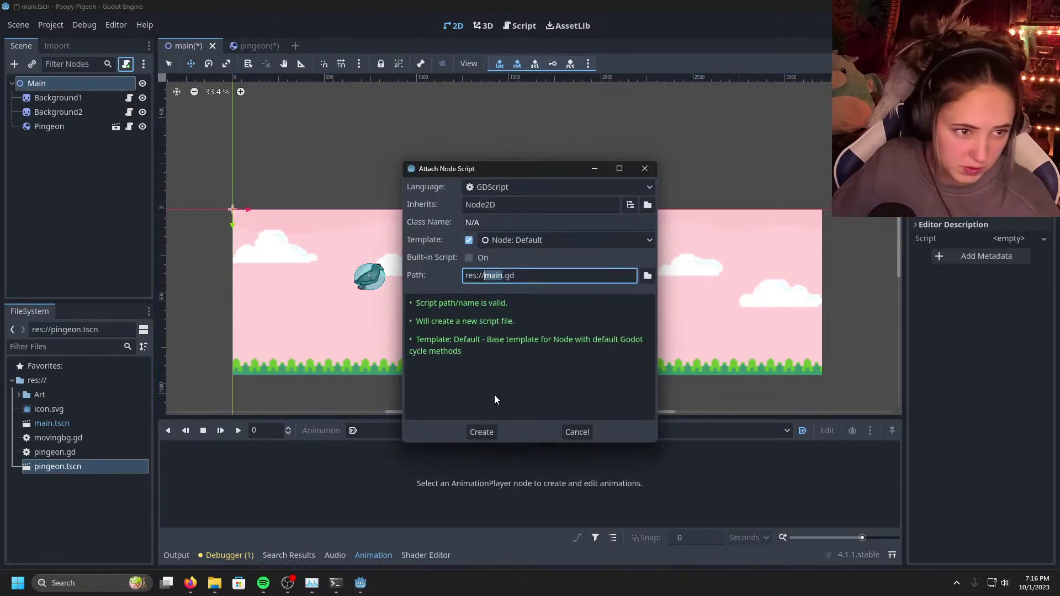
click(486, 432)
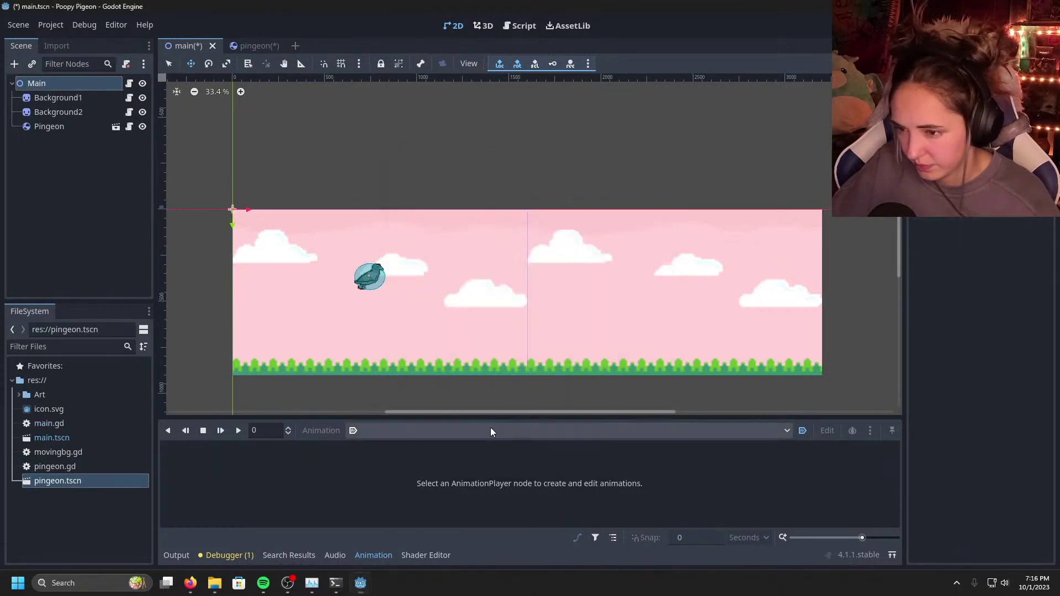
Step: Remove the template comments and the _ready and _process functions from main.gd, keeping only the extends Node2D line
mouse_move(360, 583)
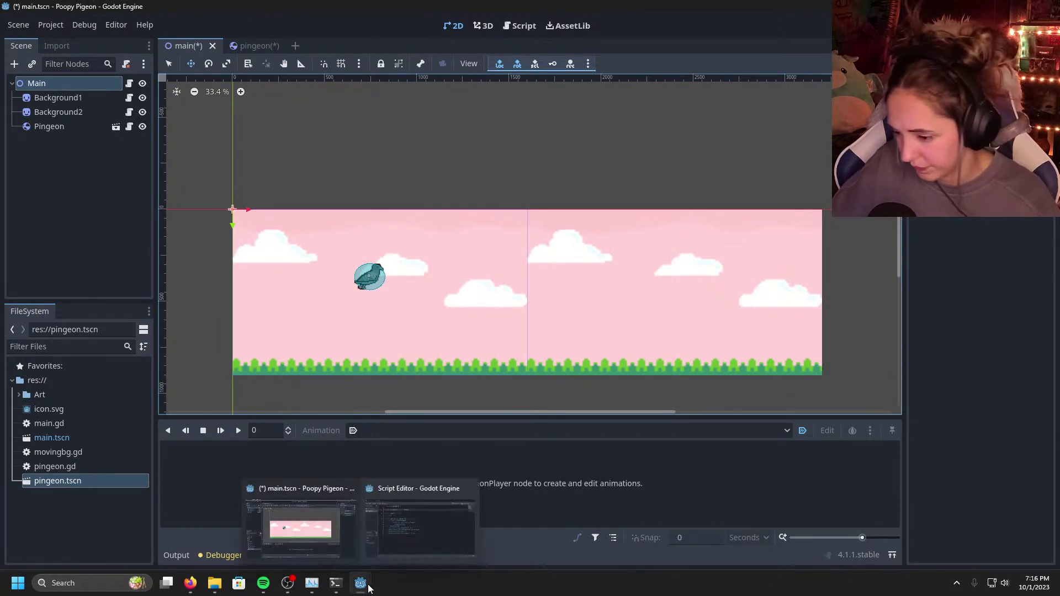
click(413, 522)
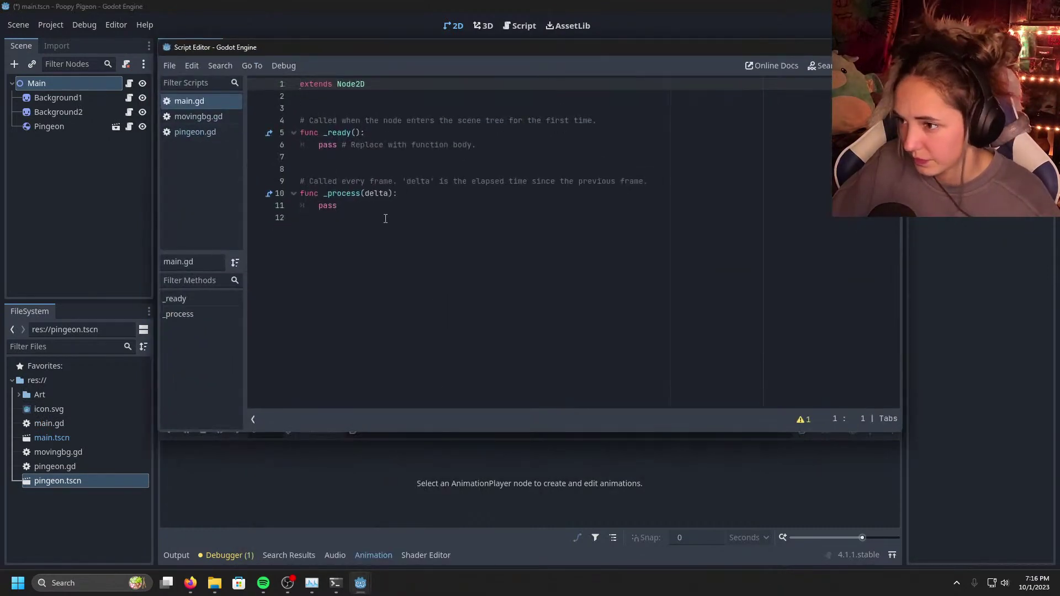
drag(383, 219, 287, 107)
key(BackSpace)
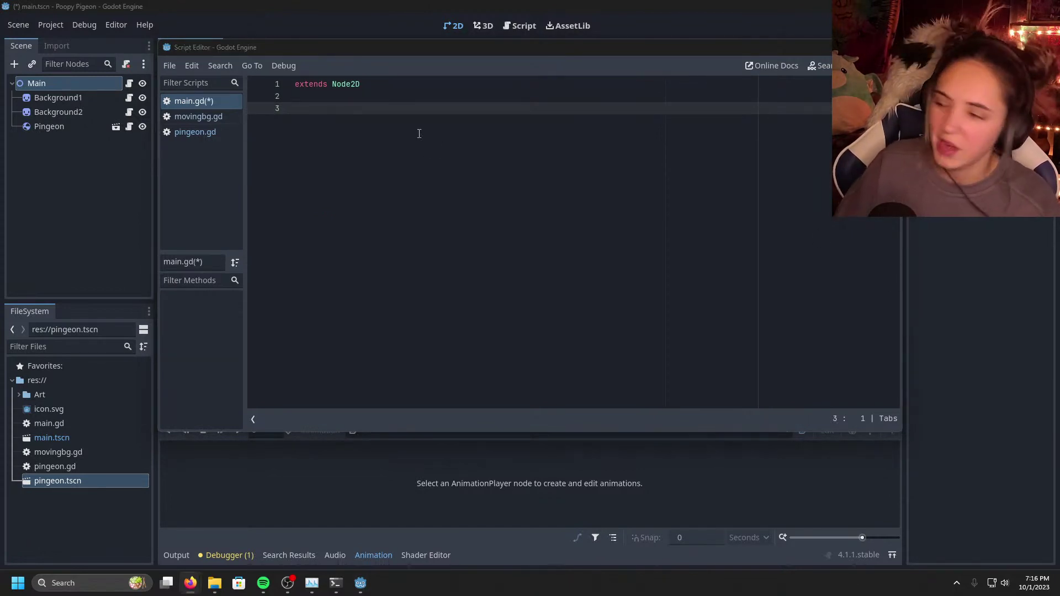
Step: Declare a _ready() function below the extends Node2D line in main.gd
click(337, 112)
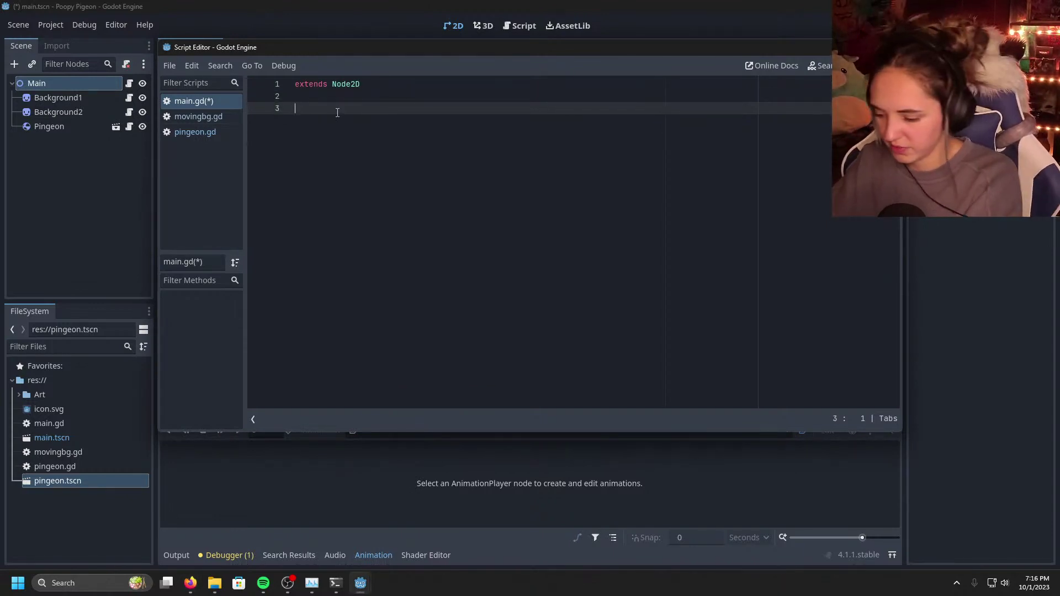
text(func )
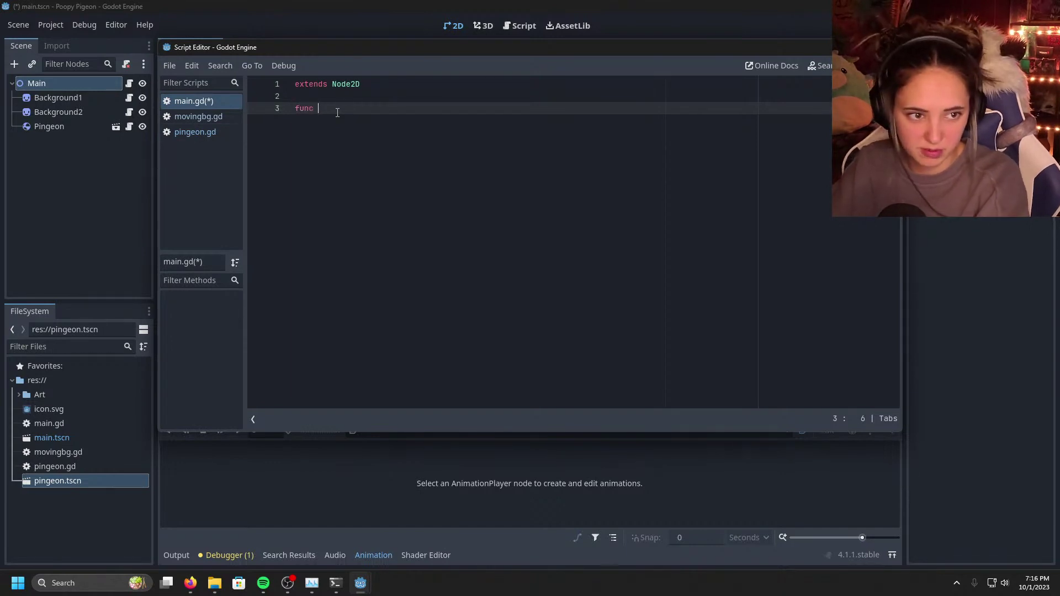
text(_ready)
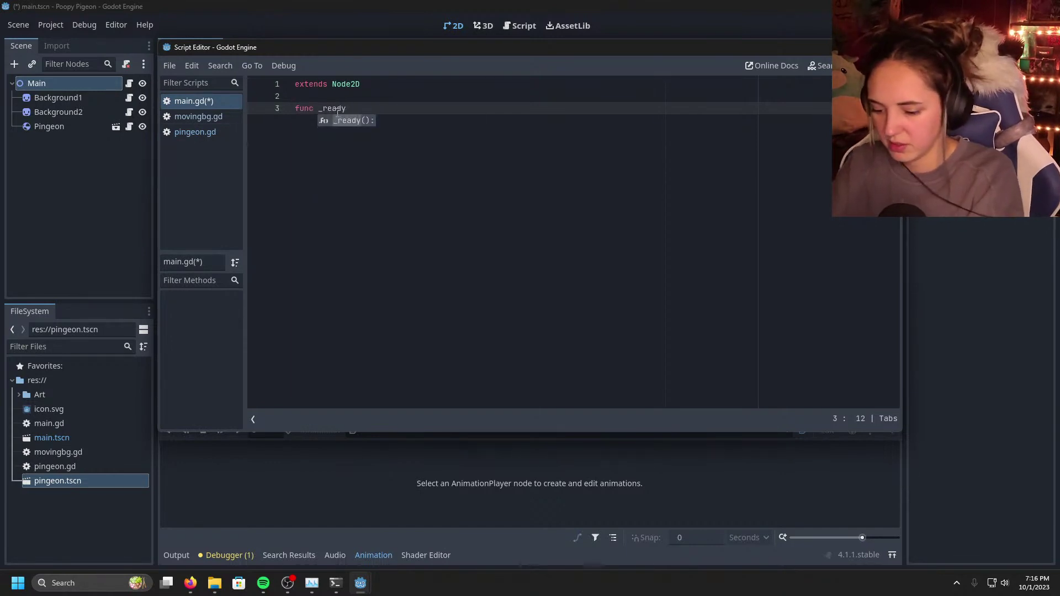
key(Return)
key(Return)
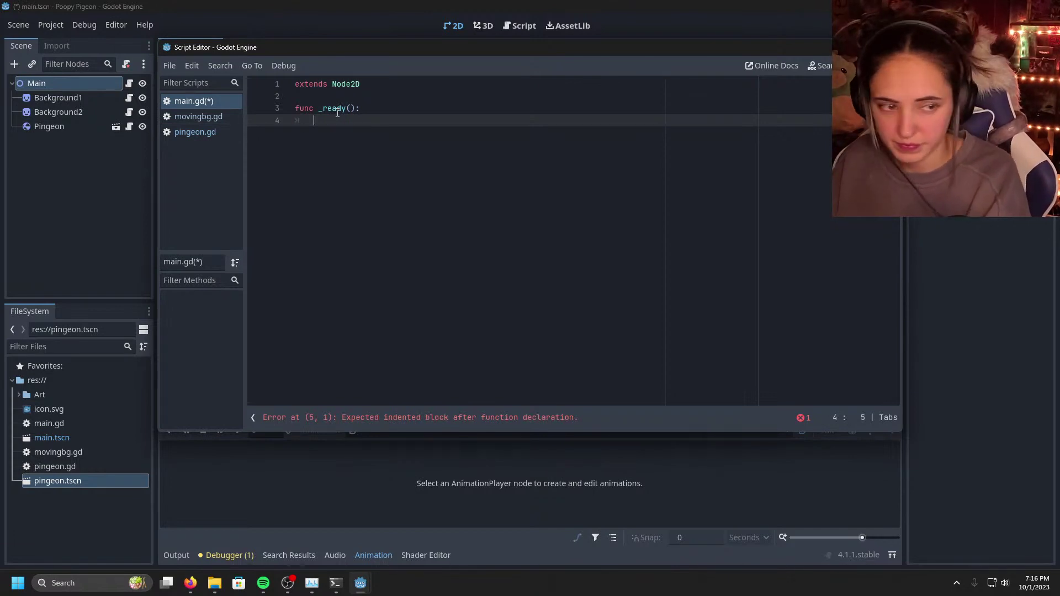
Step: Add the return type -> void to the end of the _ready() declaration
key(BackSpace)
key(BackSpace)
key(BackSpace)
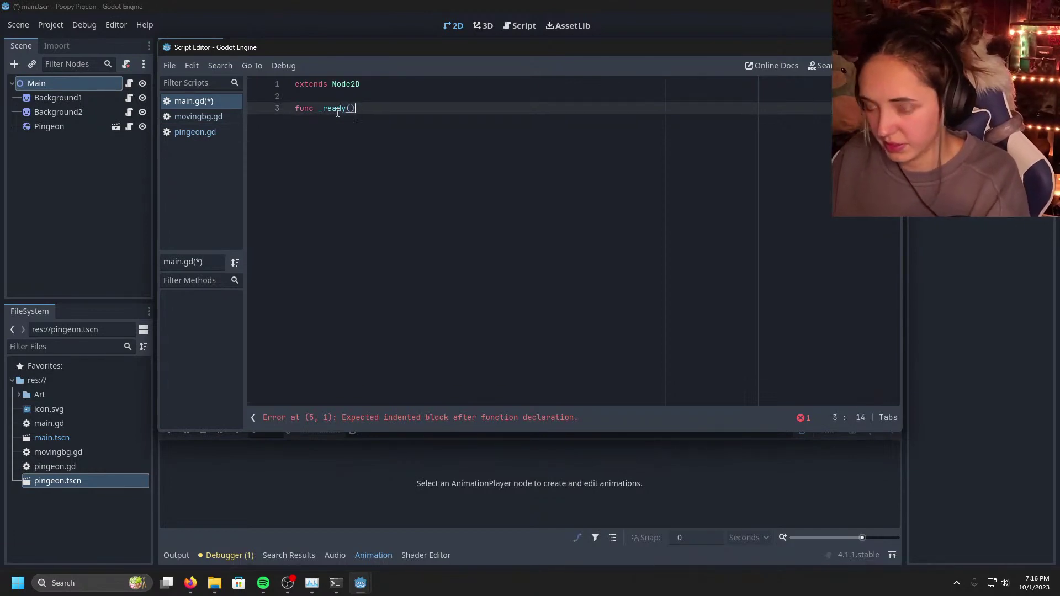
text(: -)
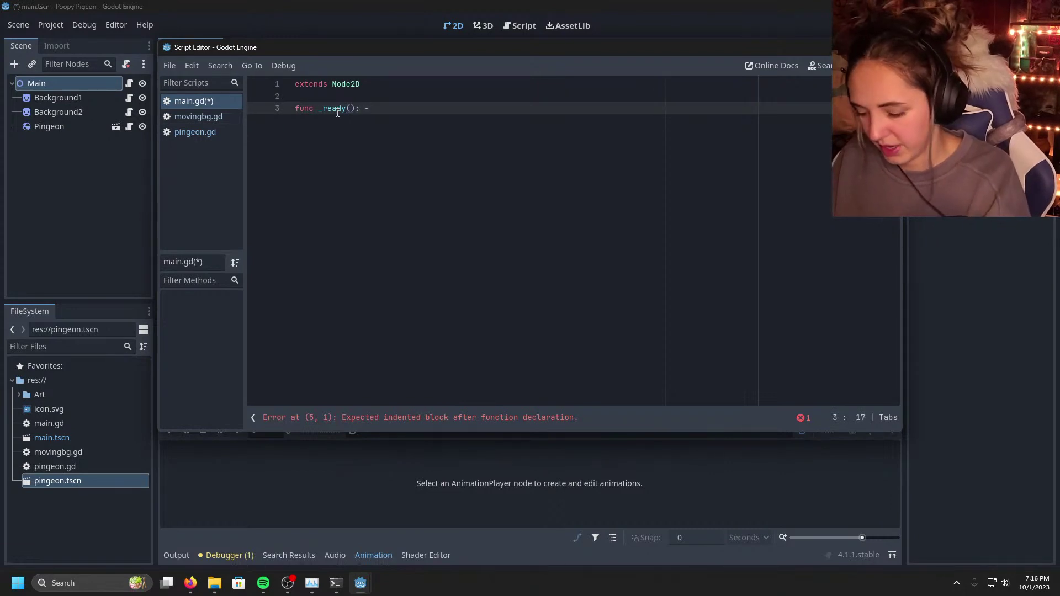
text(> foid)
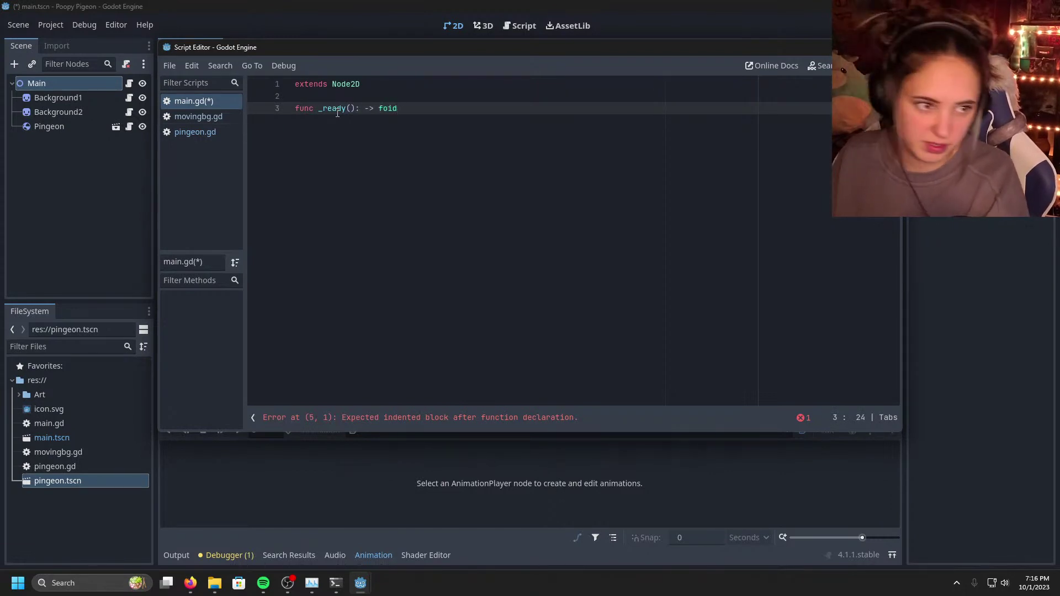
key(BackSpace)
key(BackSpace)
key(BackSpace)
key(BackSpace)
key(BackSpace)
text(void)
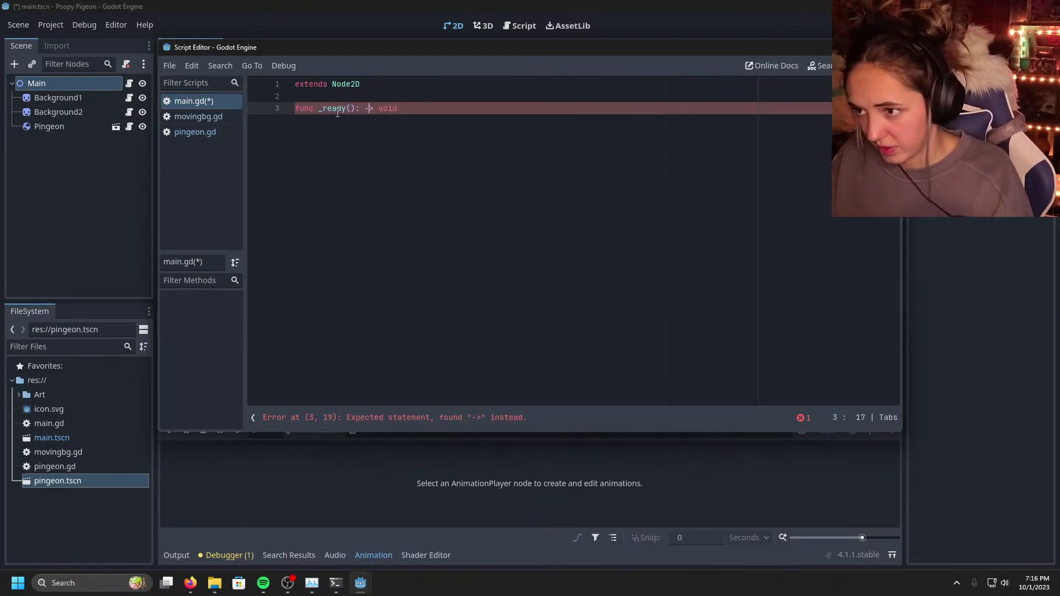
Step: Correct the declaration to func _ready() -> void: with the colon at the end, and start an indented body line
key(BackSpace)
key(Right)
key(Right)
key(Right)
key(Right)
key(Right)
key(Right)
key(Right)
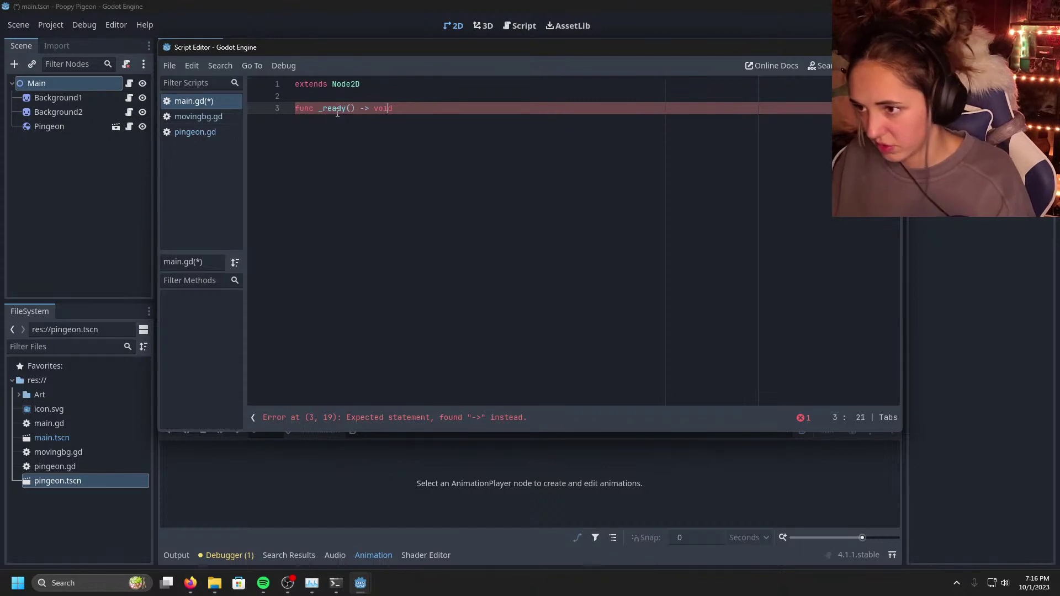
text(:)
key(Return)
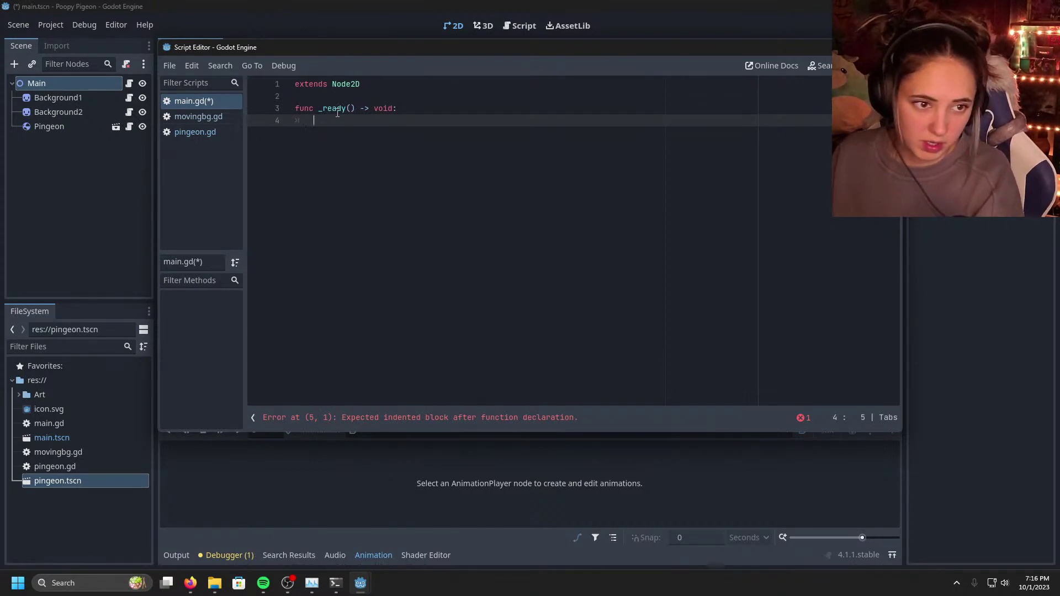
text(_add)
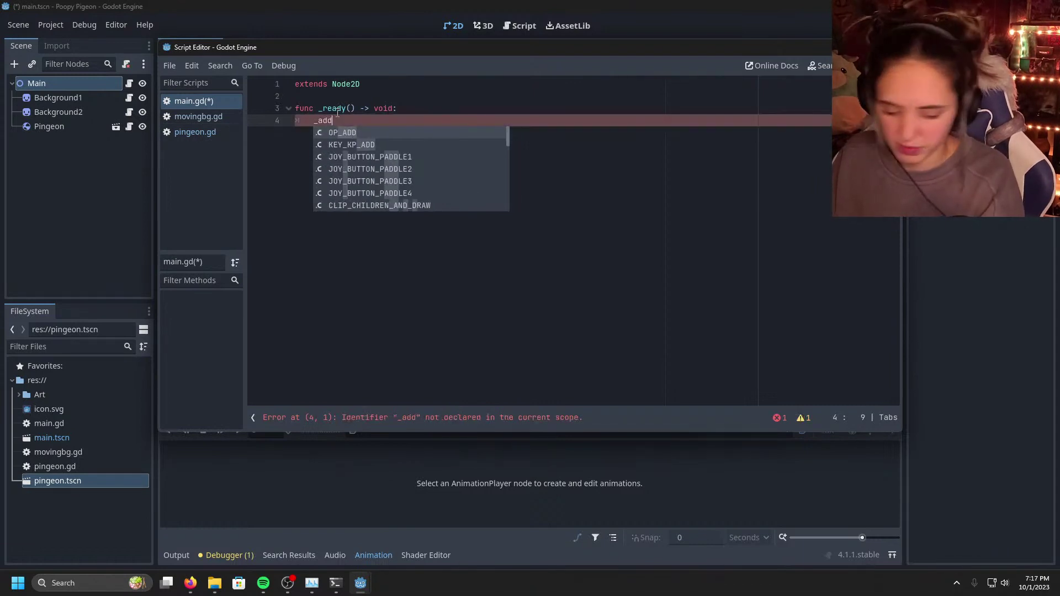
key(BackSpace)
key(BackSpace)
key(BackSpace)
key(BackSpace)
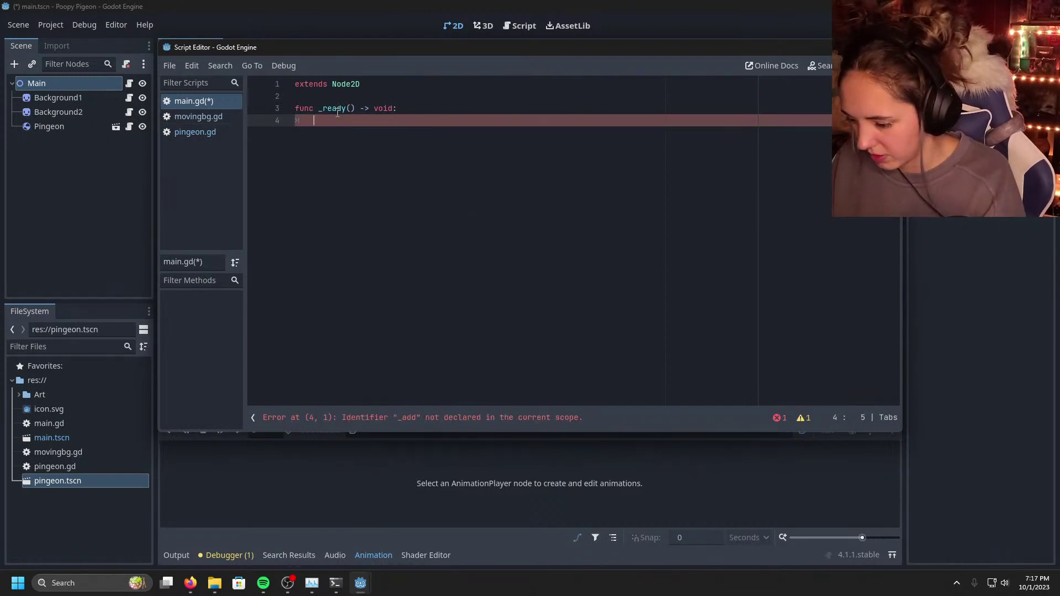
Step: Add the comment #top wall inside _ready and write the function name _add_wall on the line below it
text(#top)
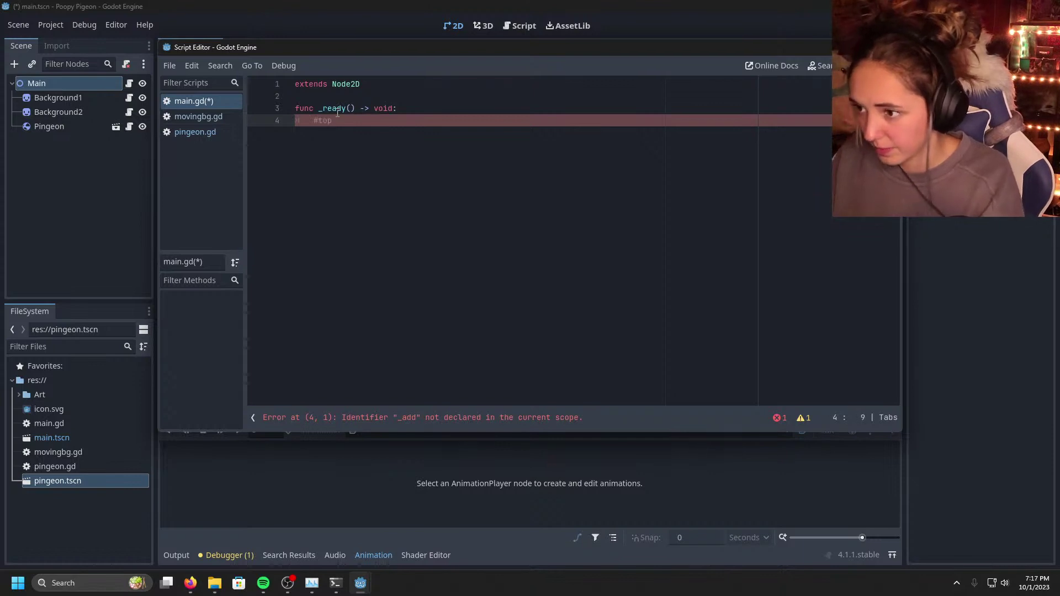
text( wall)
key(Return)
text(ad)
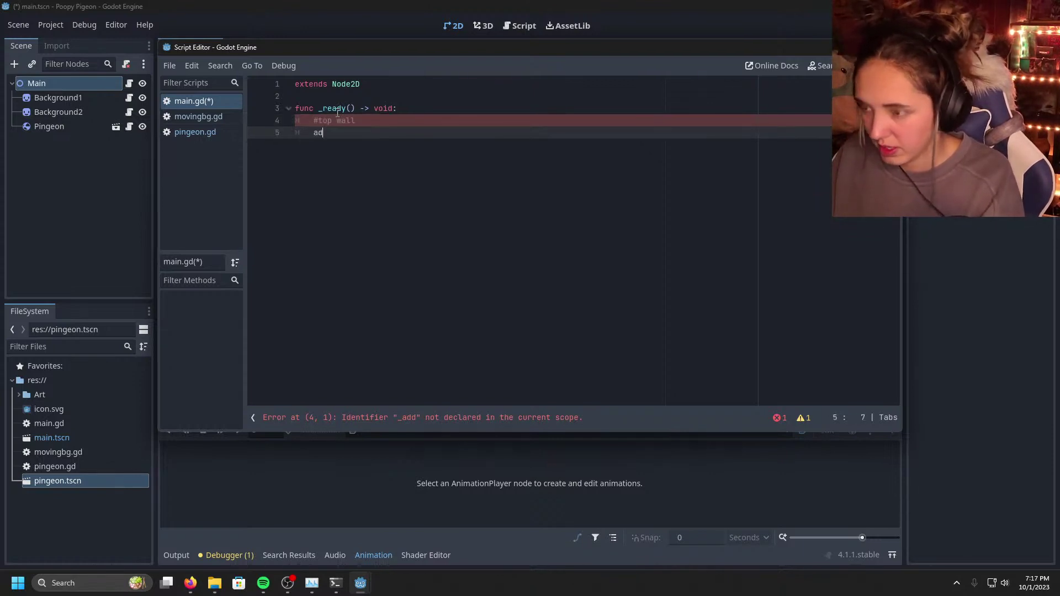
key(BackSpace)
key(BackSpace)
text(_add)
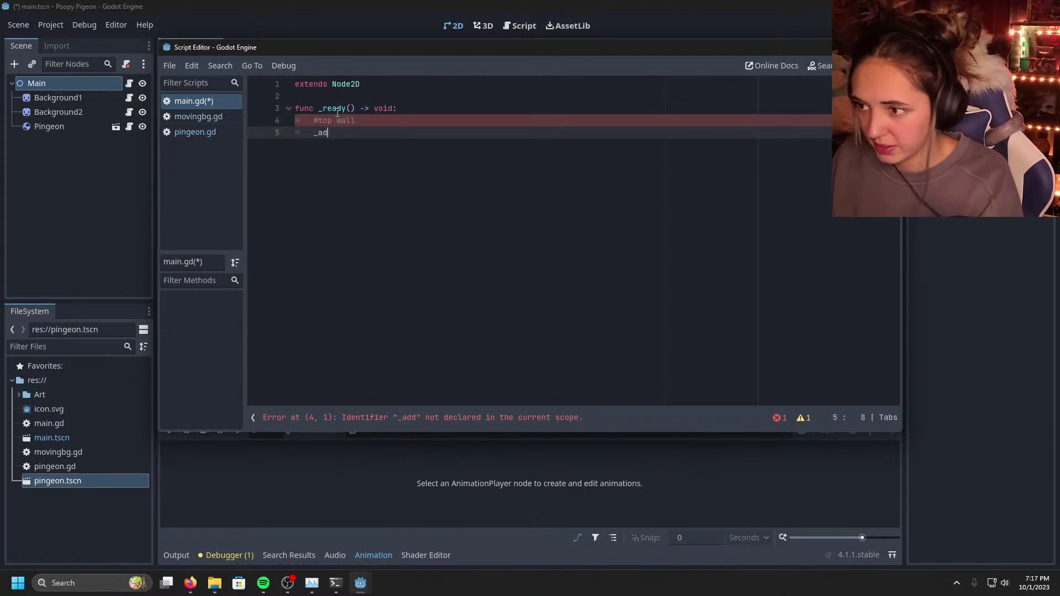
text(_wall)
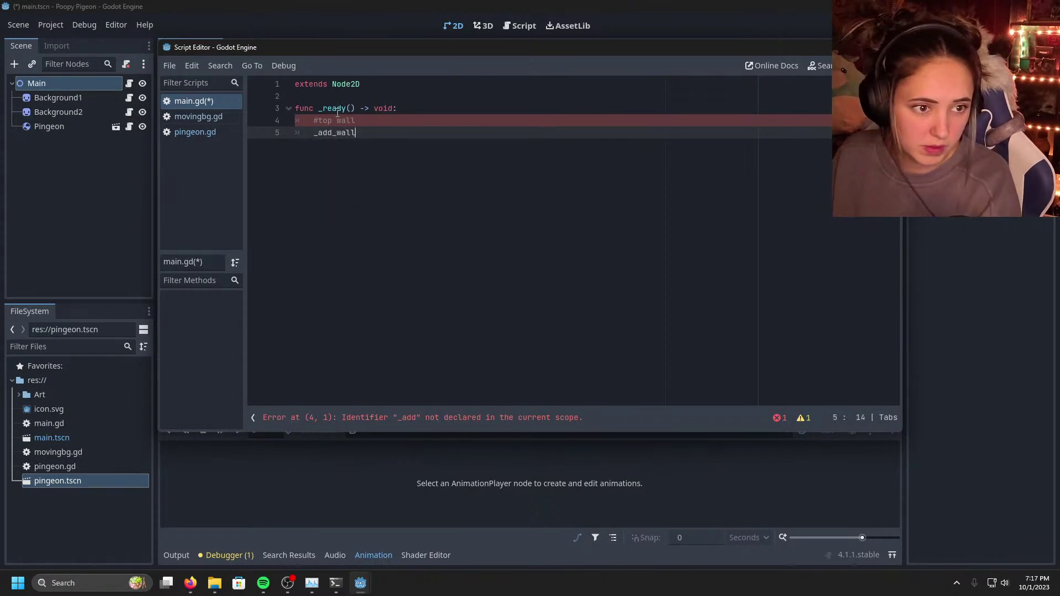
Step: Open the top wall's _add_wall argument list with Vector2(0,-10) as the first argument
text( ()
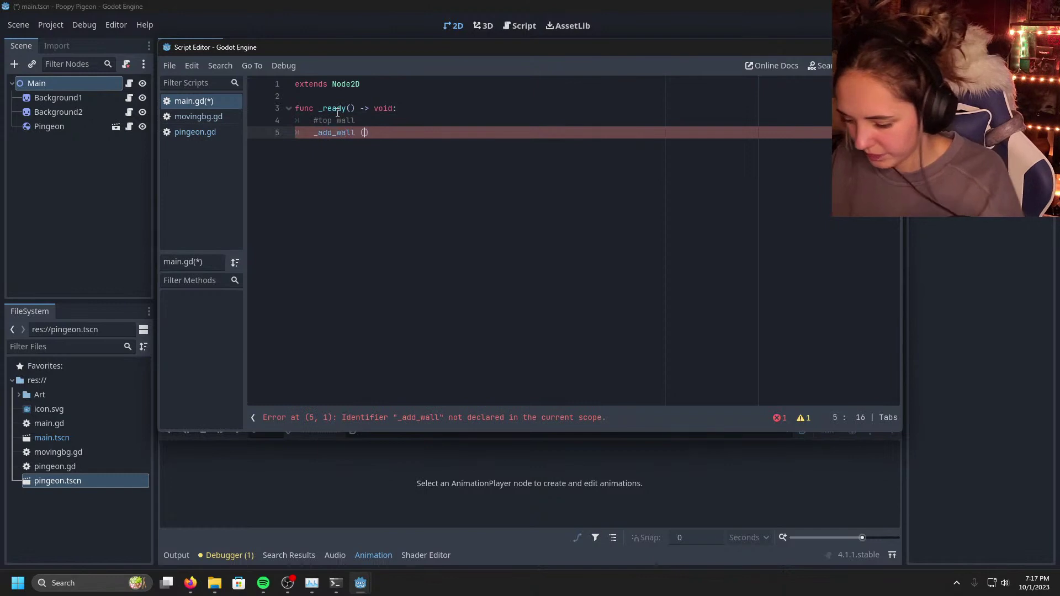
text(Vector)
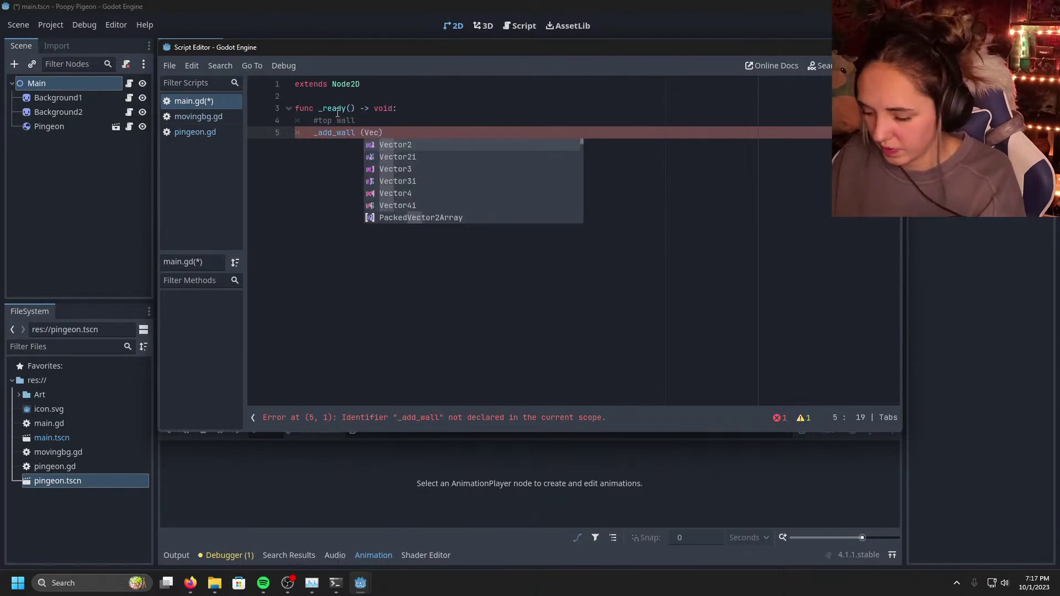
key(Return)
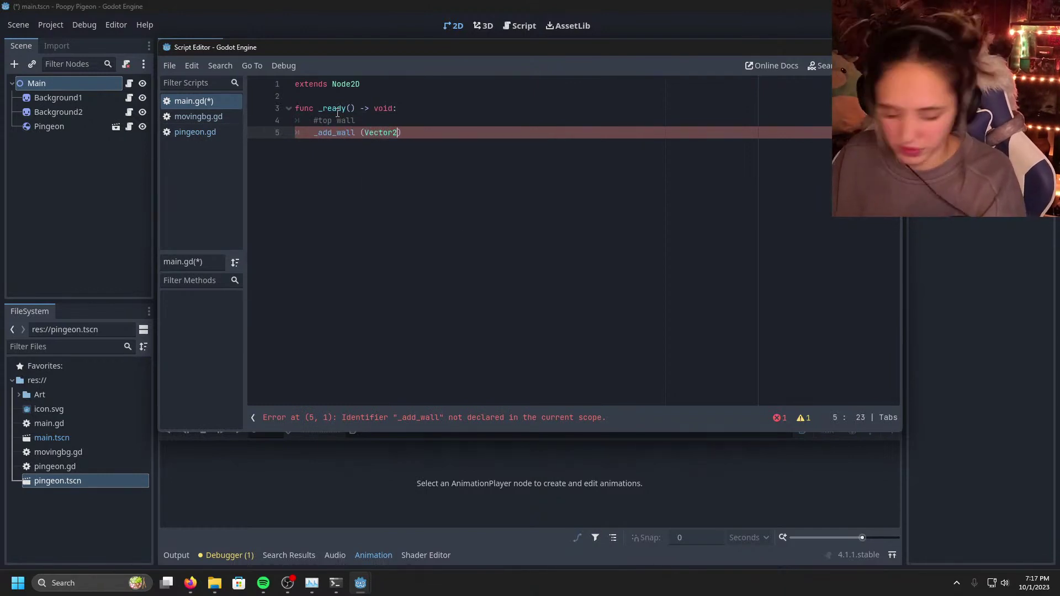
text((0,)
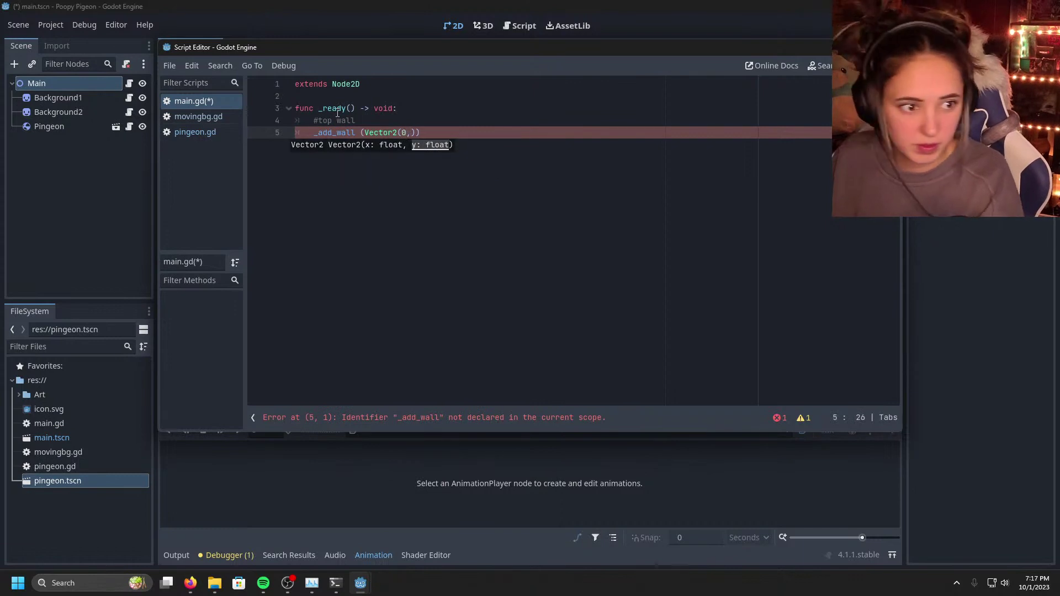
text(-)
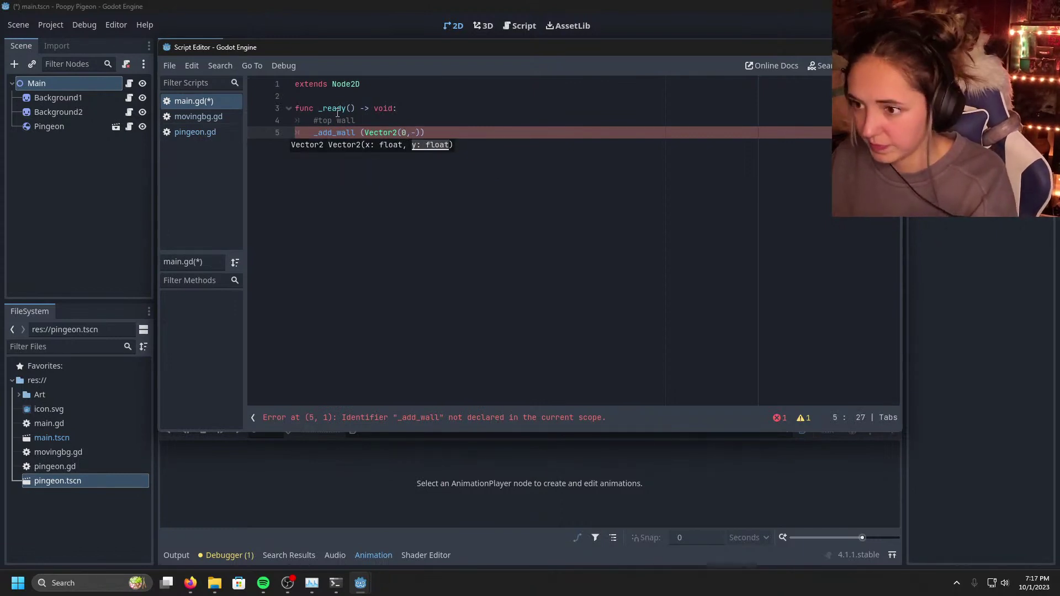
text(10)
Step: Complete the top wall's _add_wall call with Vector2 (1600,10) as the second argument and start a new line
text(), vec)
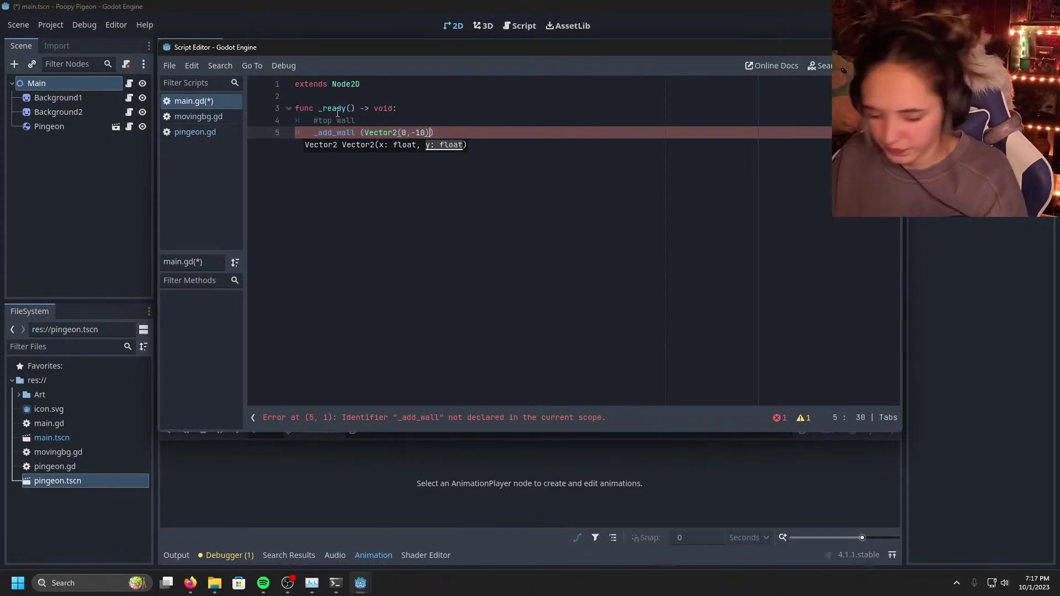
text(op)
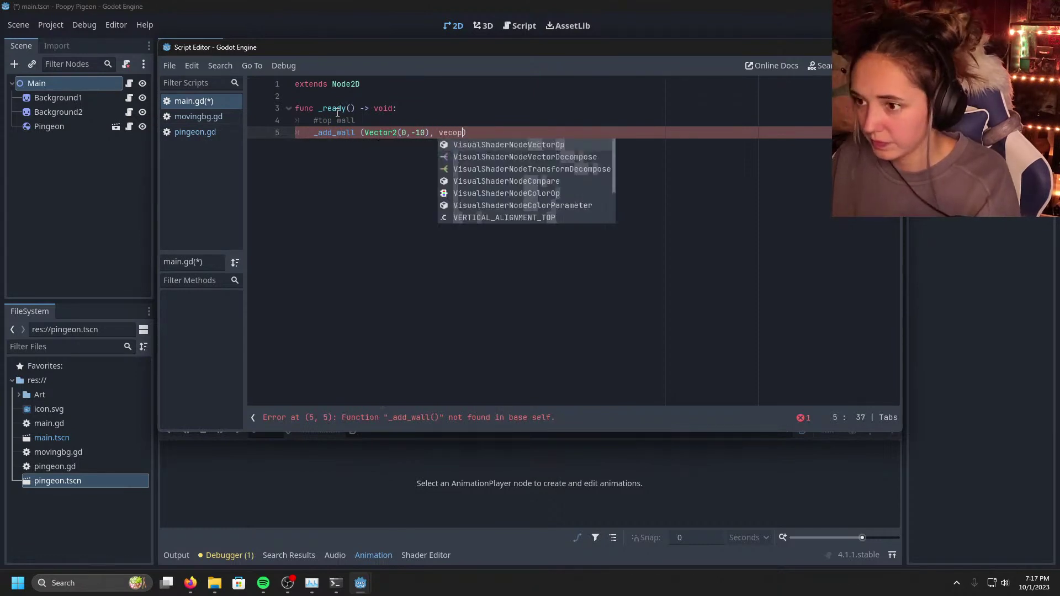
key(BackSpace)
key(BackSpace)
key(Return)
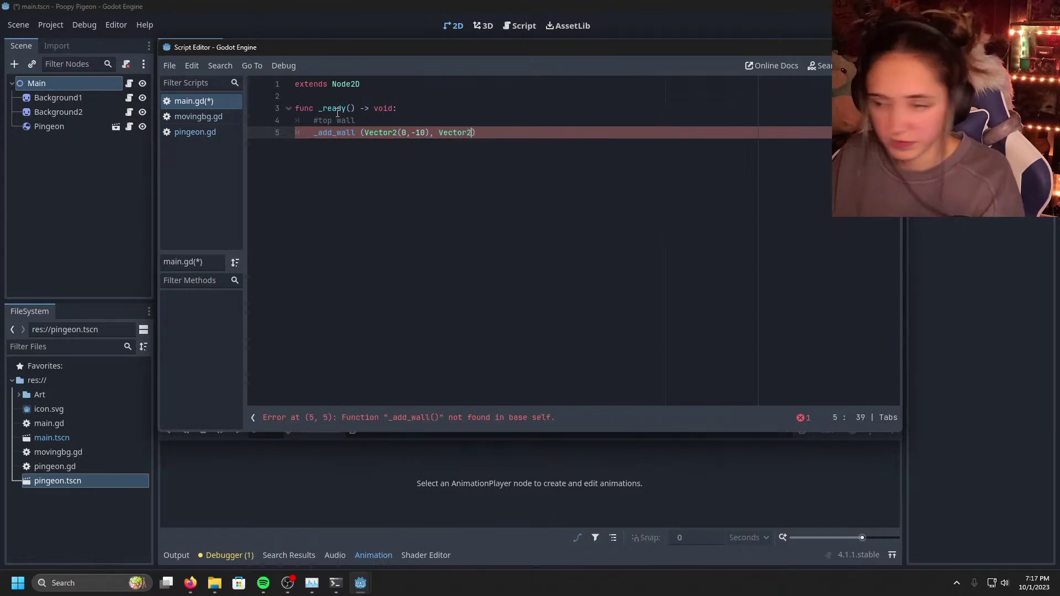
text((1)
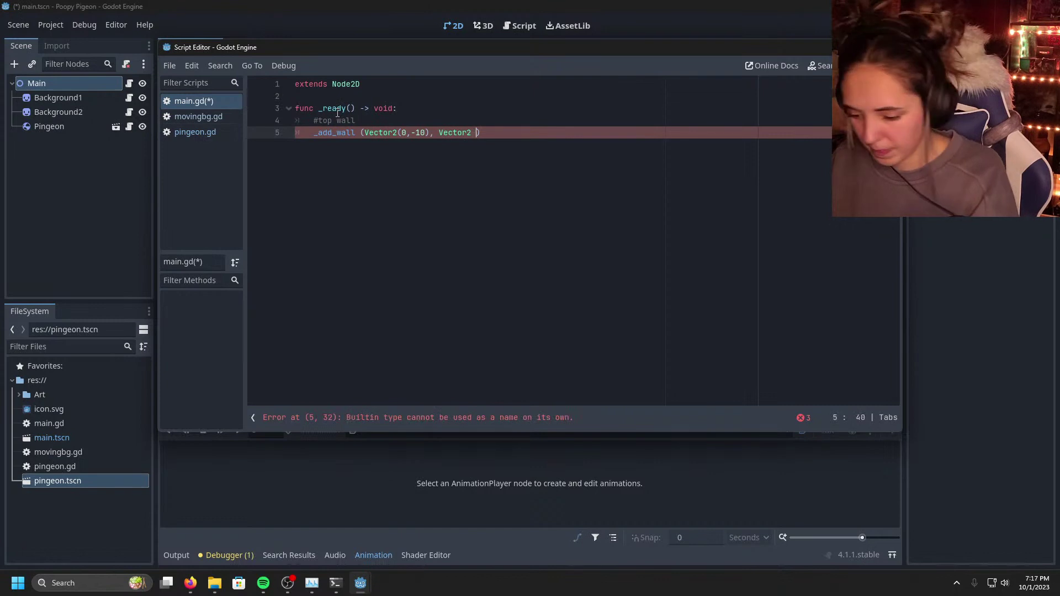
text(600)
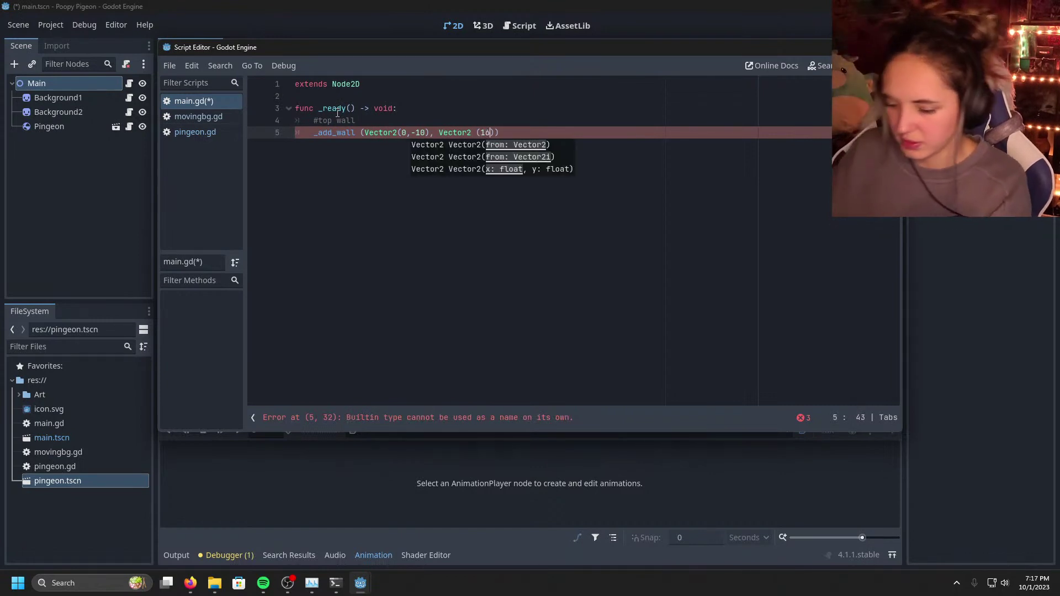
text(,10)
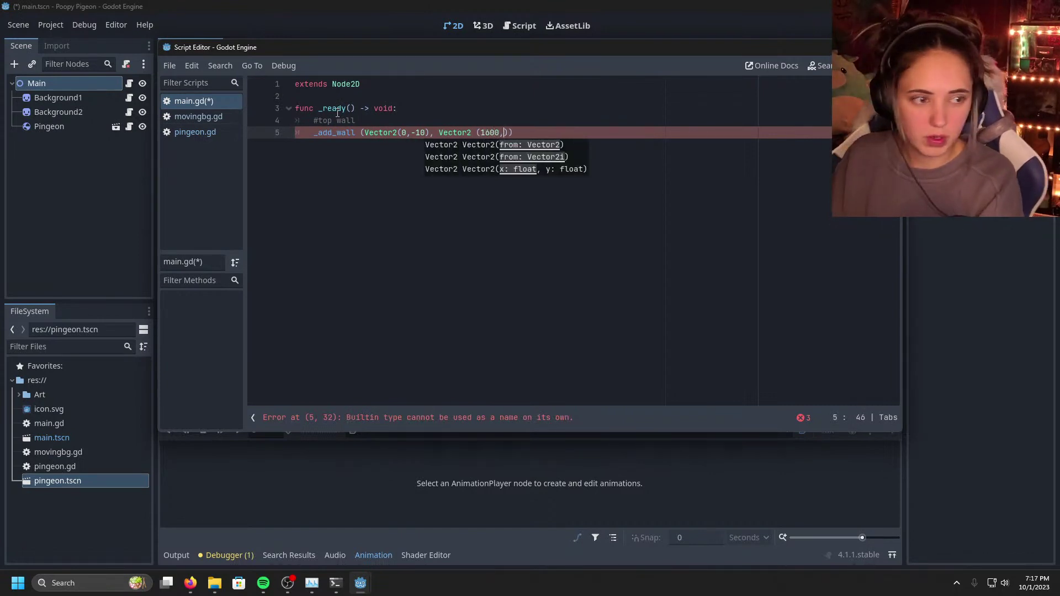
text())
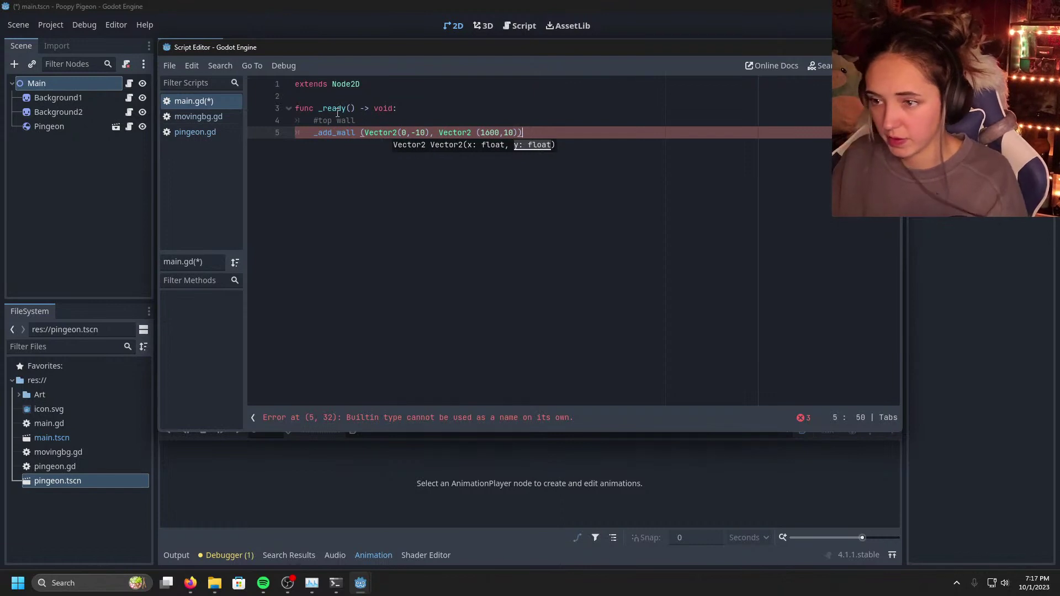
key(Return)
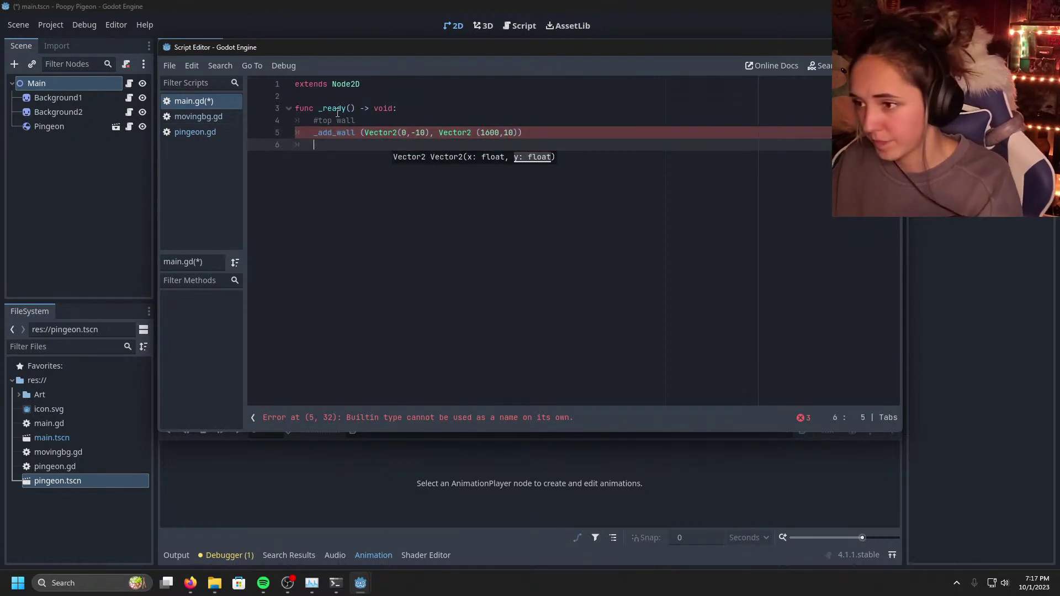
Step: Add the comment #bottom wall below the top wall's _add_wall call and start a new line
text(#)
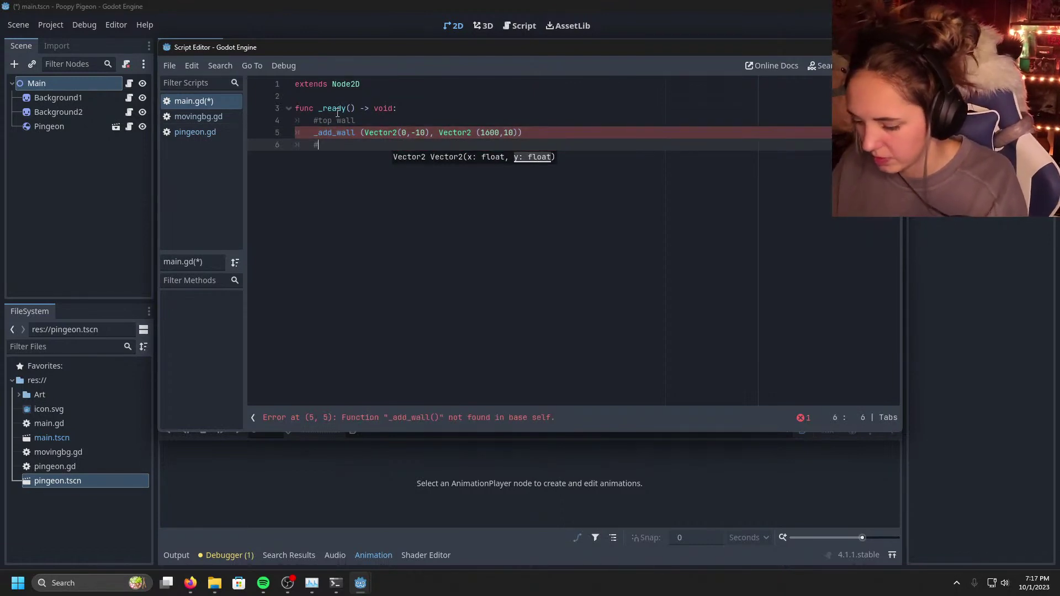
text(bottom)
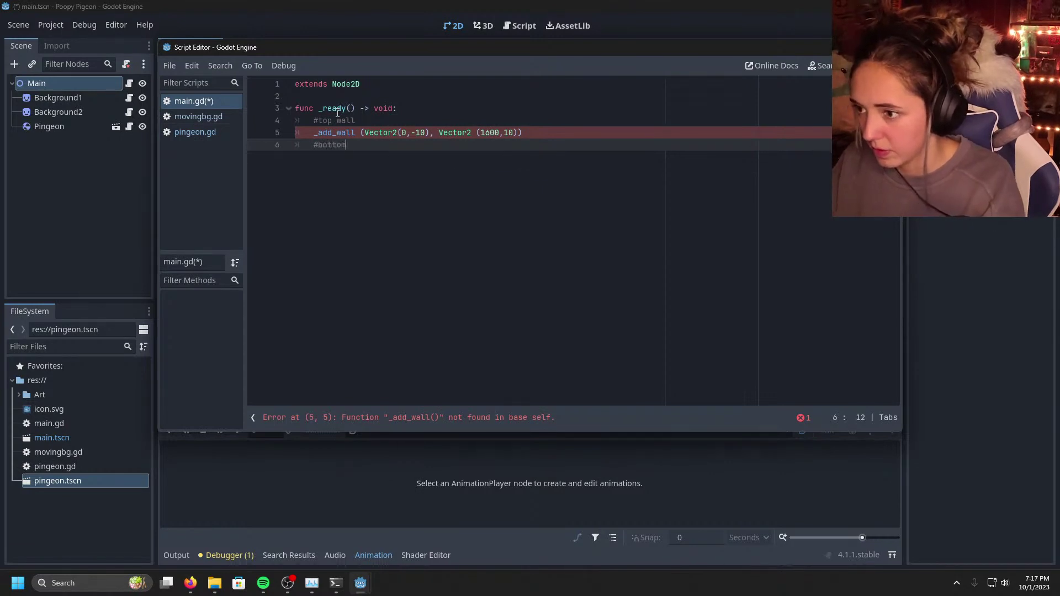
text( wall)
key(Return)
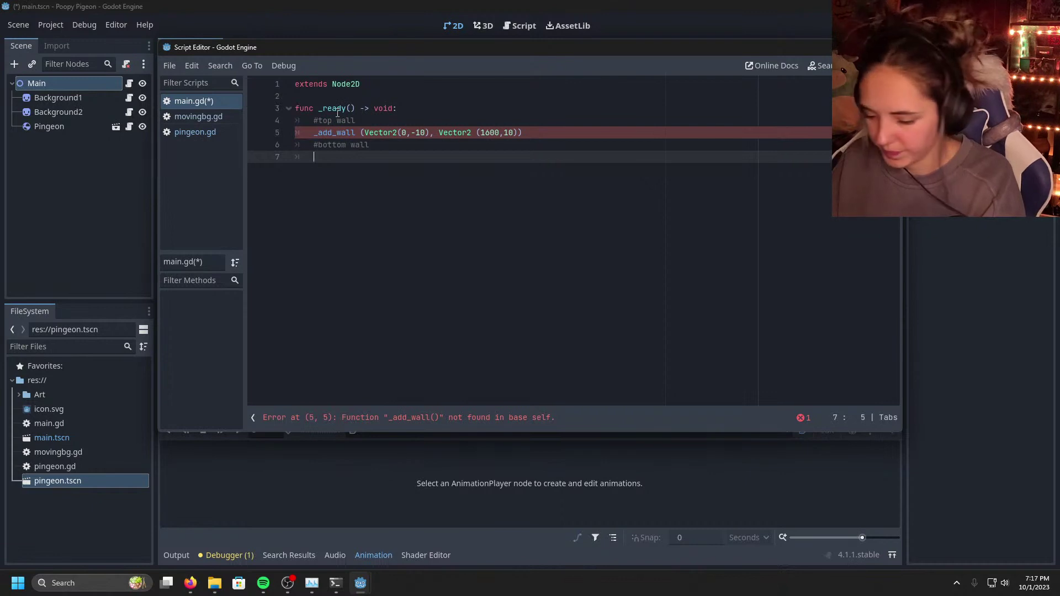
Step: Begin the bottom wall's _add_wall call with Vector2(0 ,900) as its first argument
text(_add)
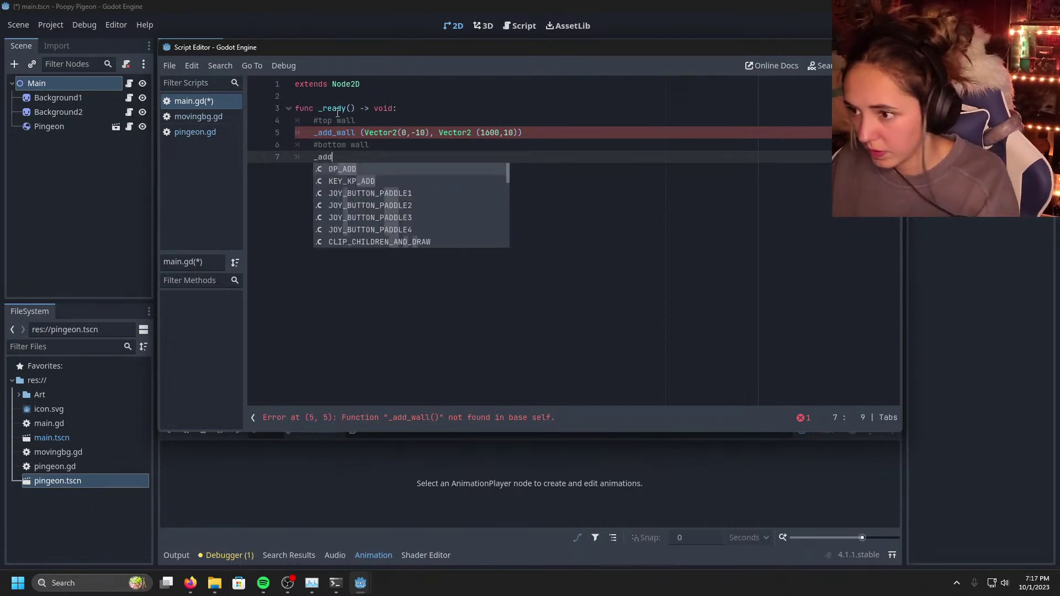
text(_wa)
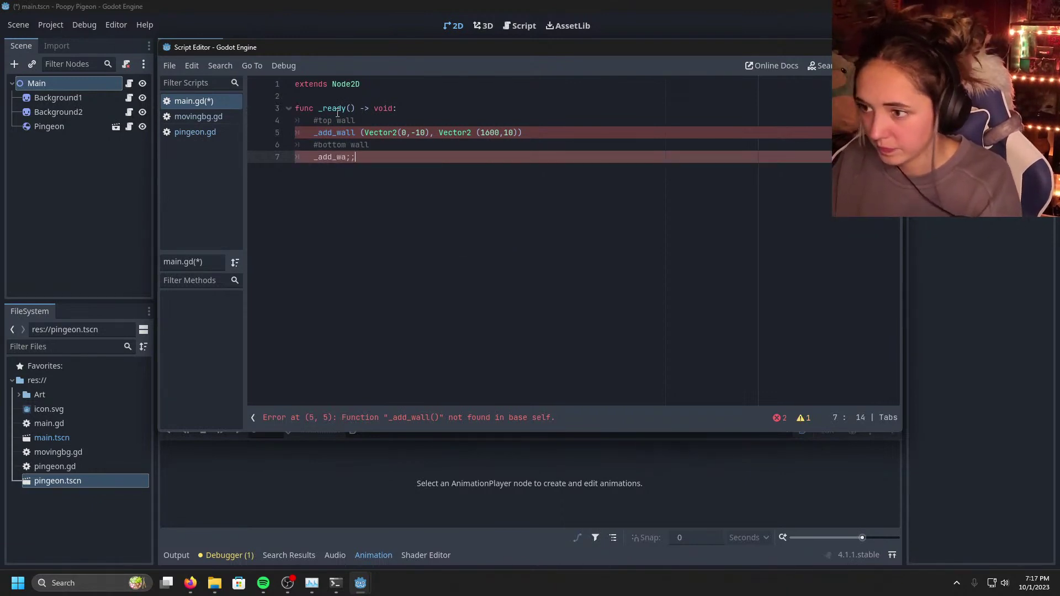
text(ll (vec)
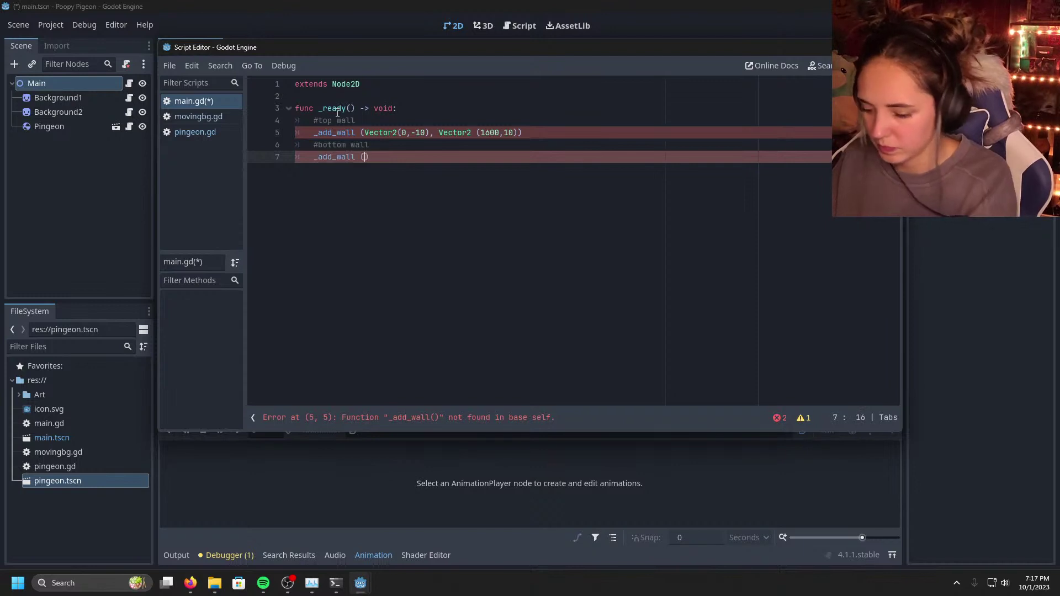
key(Return)
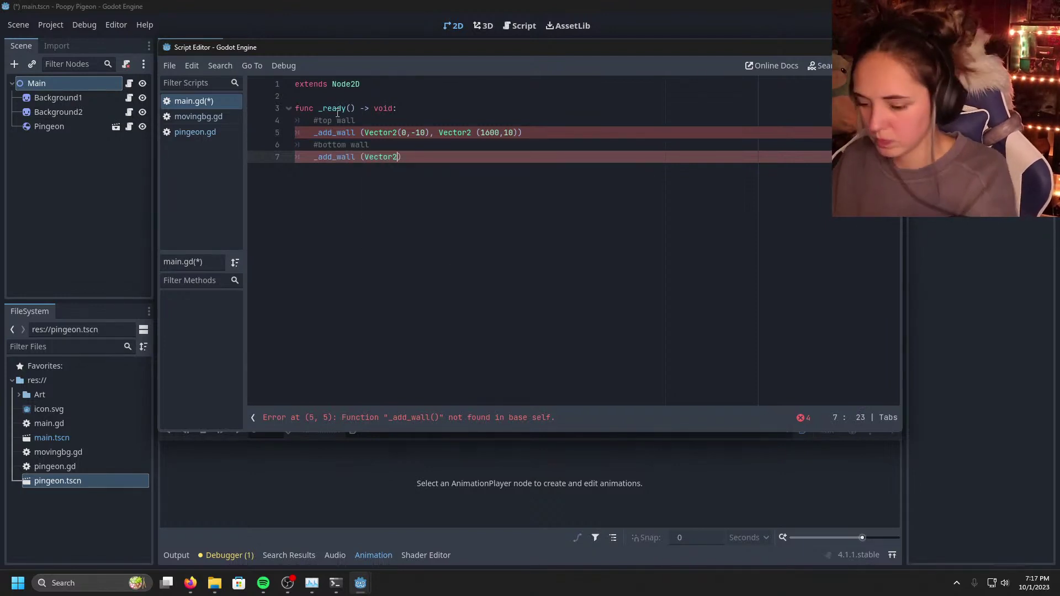
text(()
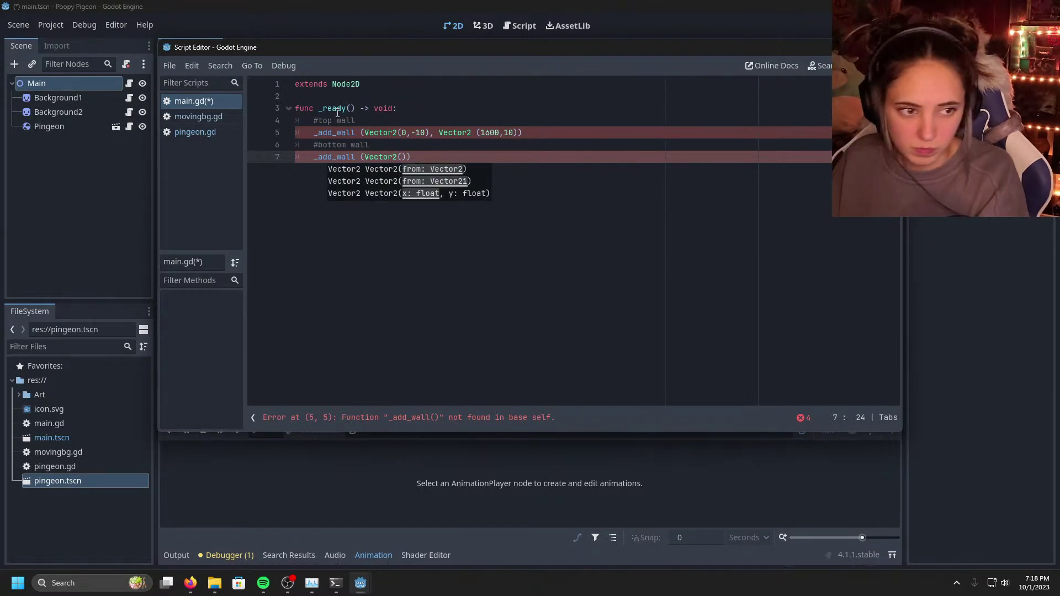
text(0 , 900)
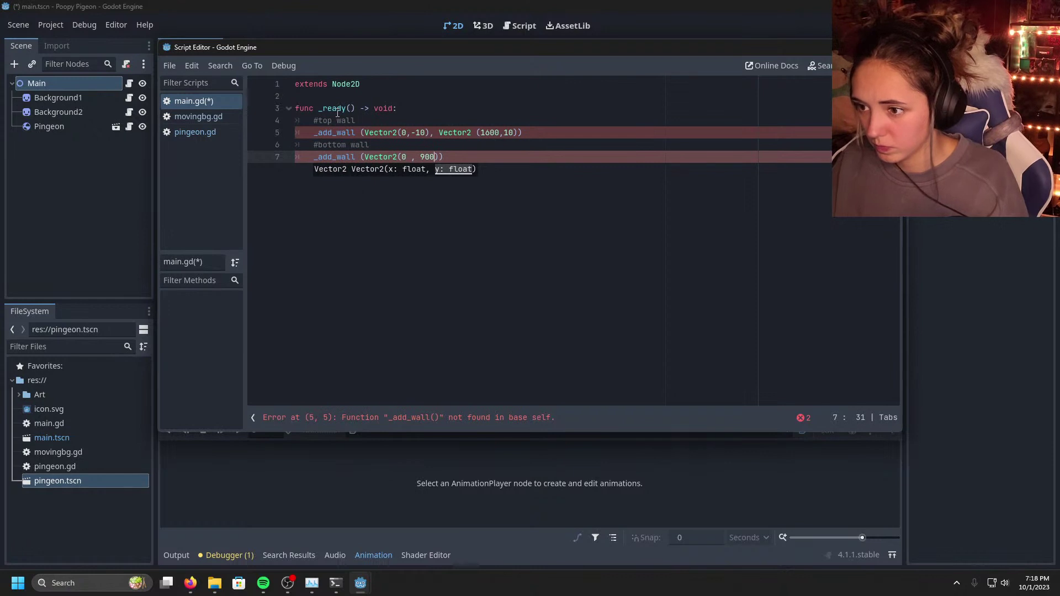
key(BackSpace)
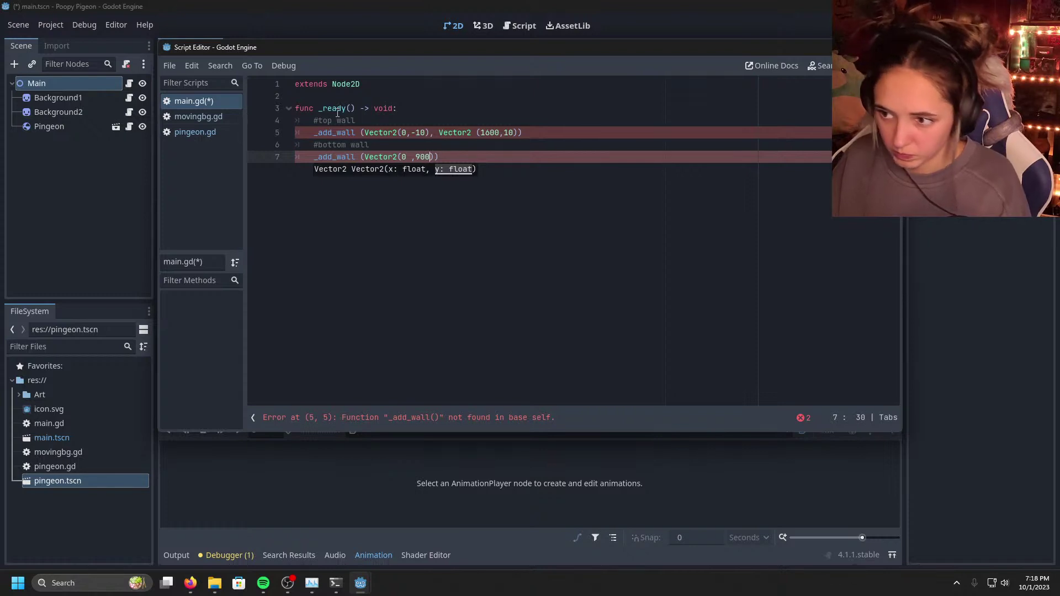
Step: Add spacing to the top wall call's first argument so it reads Vector2 (0, -10)
key(Up)
key(Up)
key(Left)
key(Left)
key(Left)
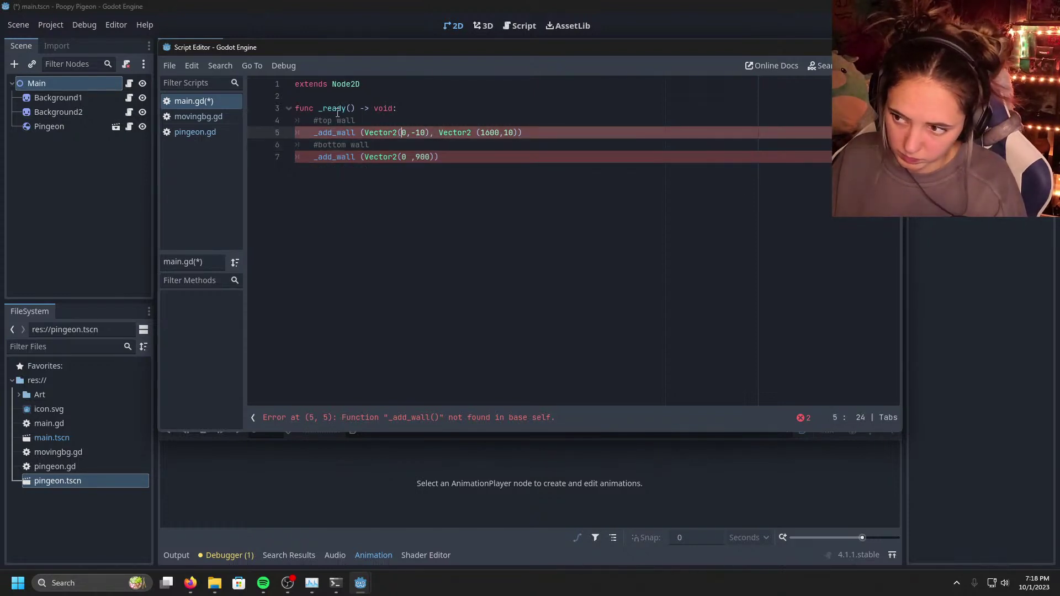
key(Left)
key(Right)
key(Right)
key(Right)
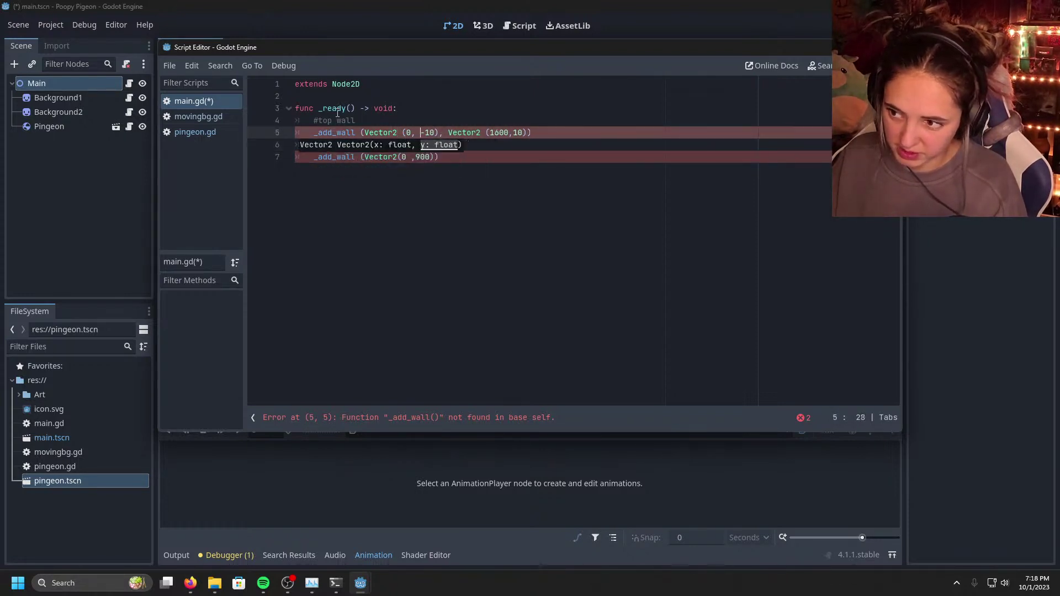
key(Right)
key(Right)
key(Right)
key(Right)
key(Right)
key(Right)
key(Right)
key(Right)
key(Right)
key(Right)
key(Right)
key(Right)
key(Right)
key(Right)
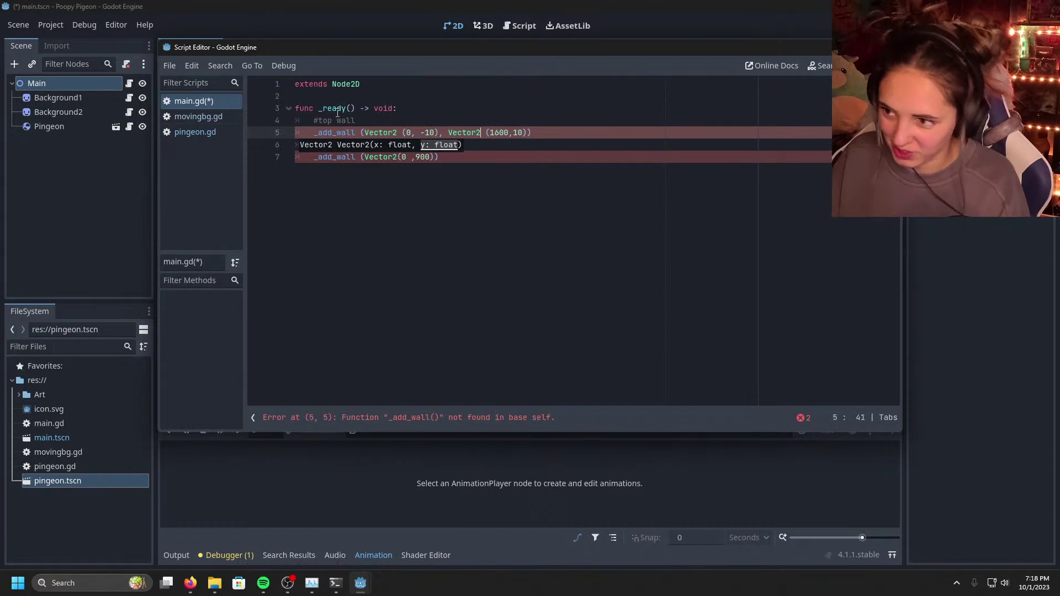
Step: Add an empty second argument, Vector2 (), after the first one in the bottom wall's _add_wall call
key(Down)
key(Down)
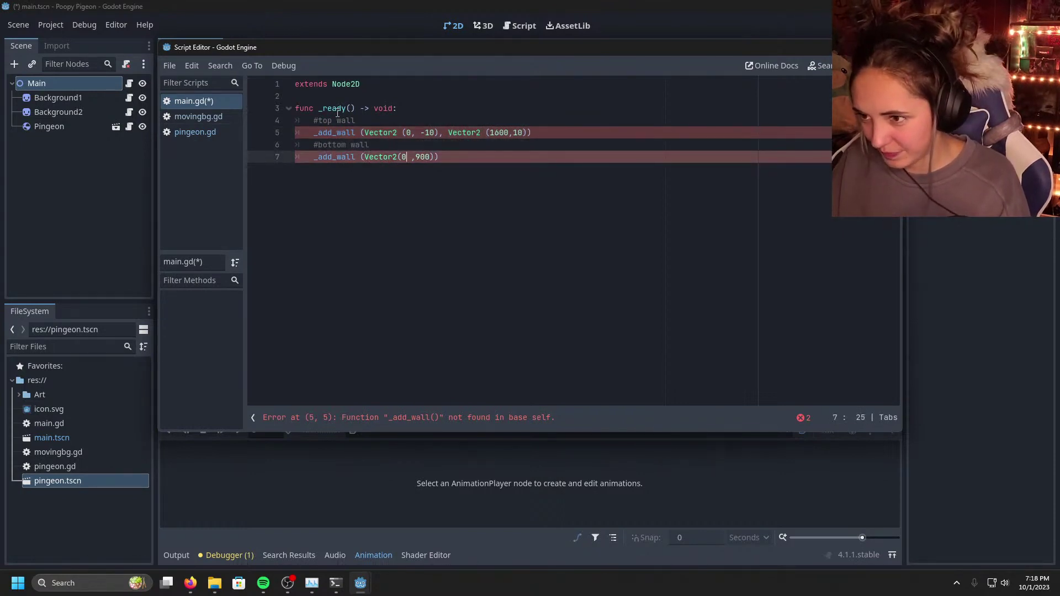
key(Right)
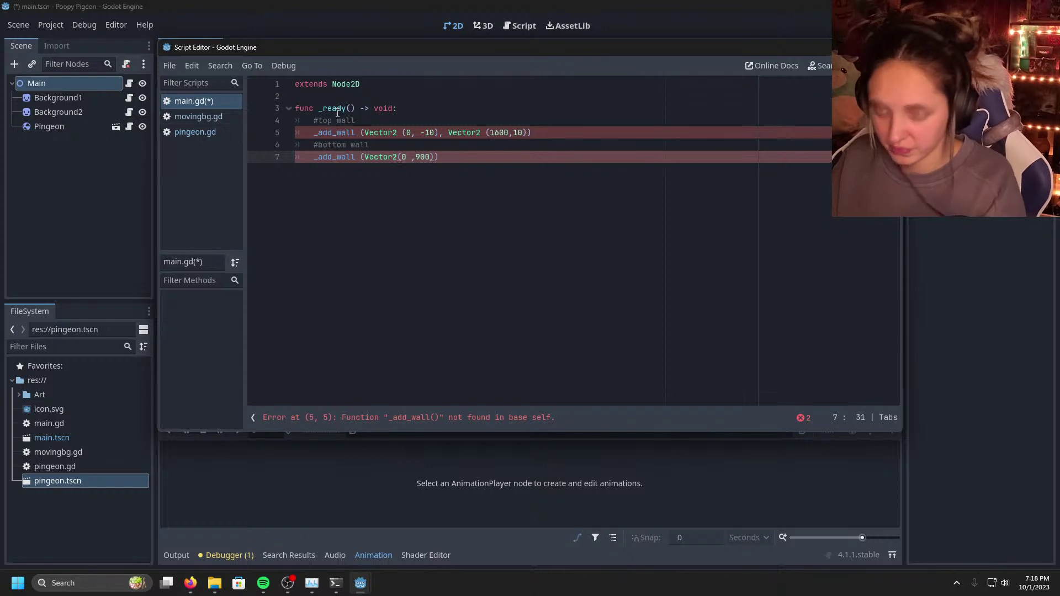
text(, vec)
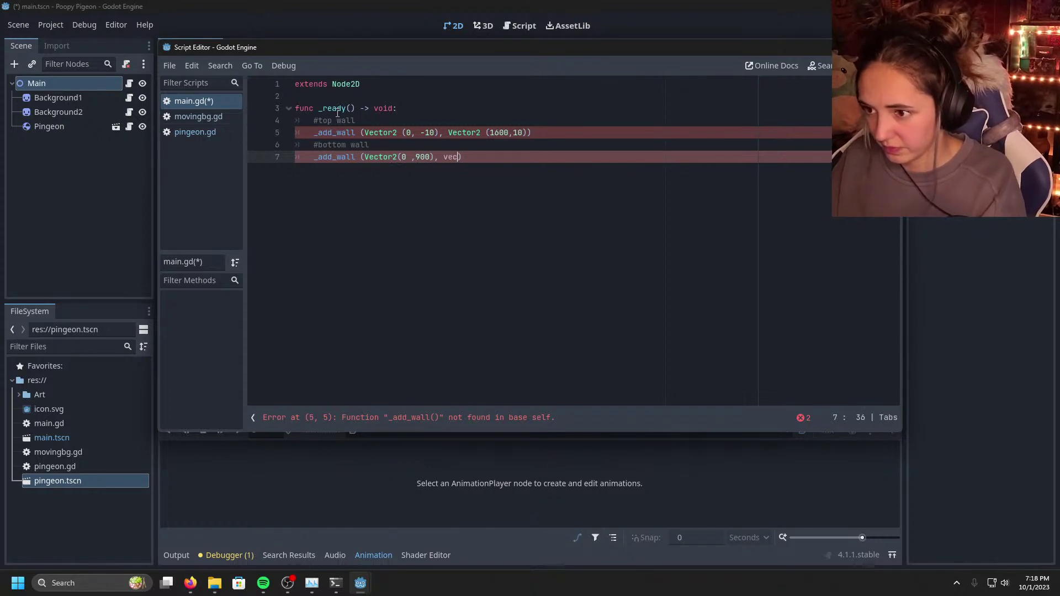
key(Return)
text(()
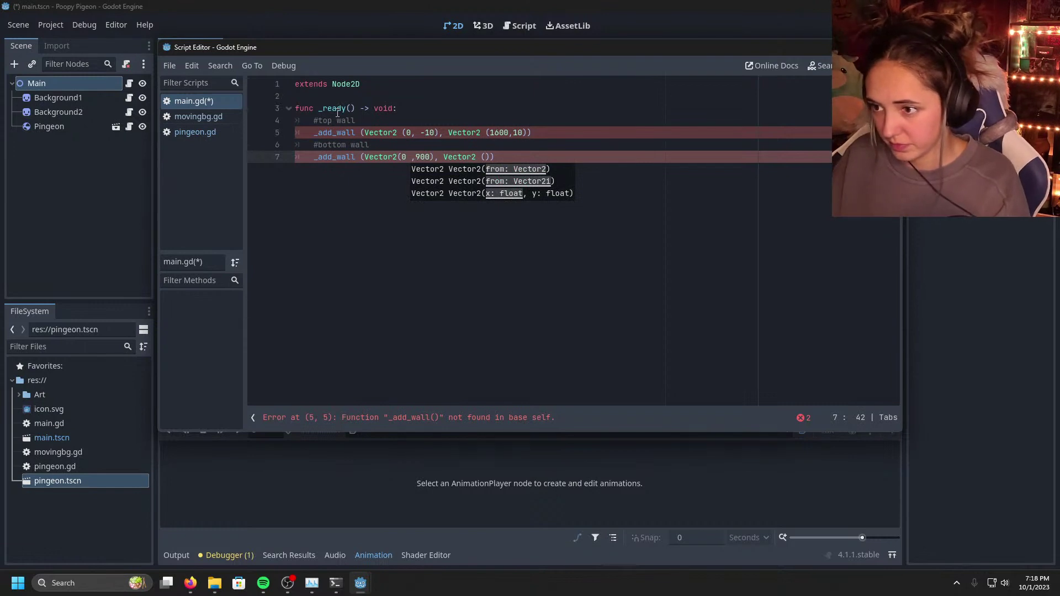
Step: Insert a space before the opening parenthesis of the bottom wall's first argument so it reads Vector2 (0 ,900)
key(Left)
key(Left)
key(Left)
key(Left)
key(Left)
key(Left)
key(Left)
key(Left)
key(Left)
key(Left)
key(Left)
key(Left)
key(Left)
key(Left)
key(Left)
key(Left)
key(Left)
key(Left)
key(Left)
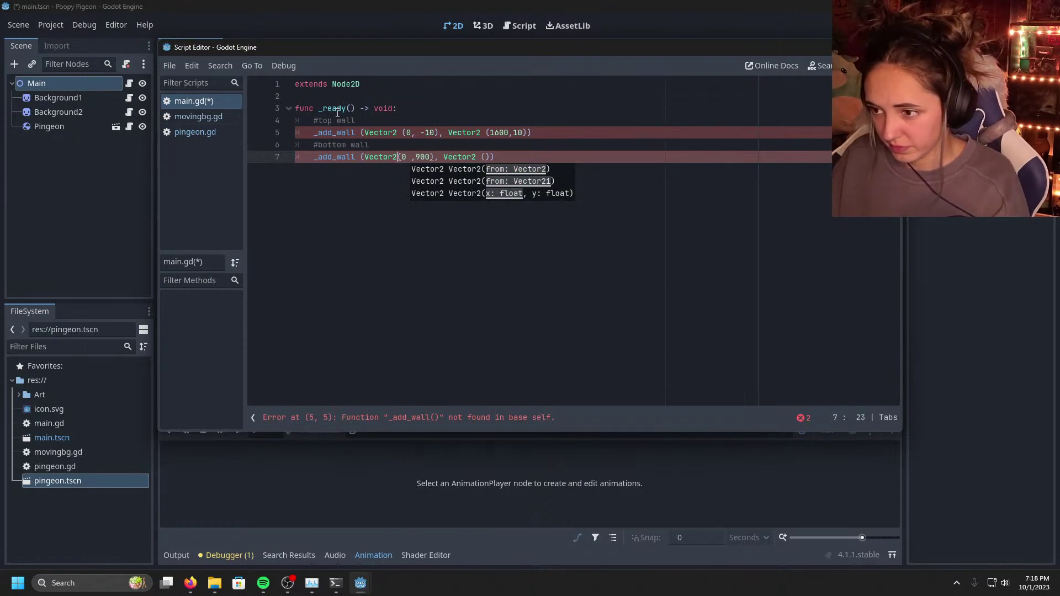
key(Right)
key(Right)
key(Right)
key(Right)
key(Right)
key(Right)
key(Right)
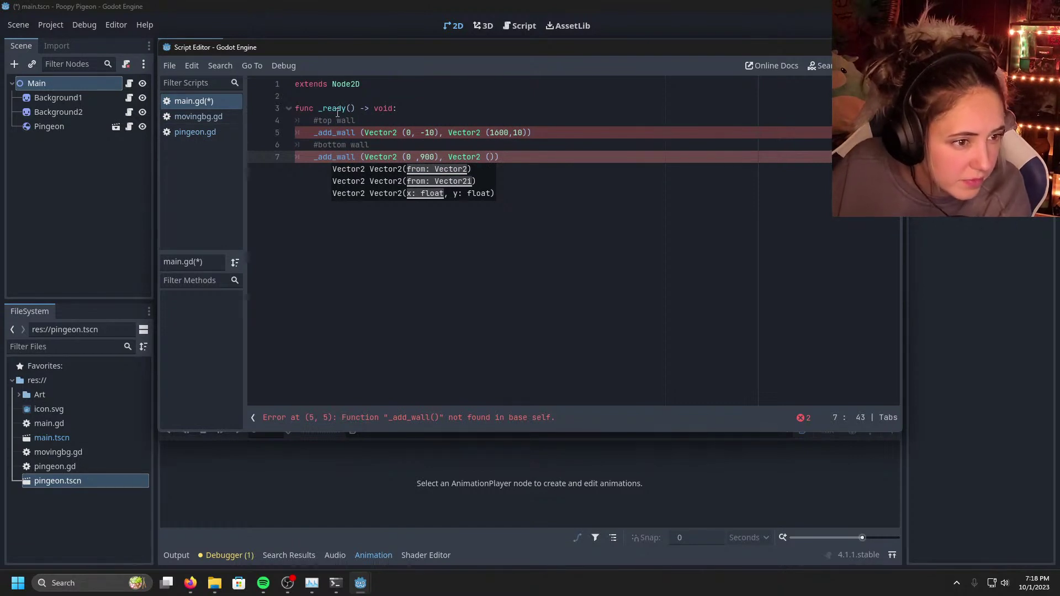
Step: Fill the bottom wall call's second Vector2 with 1600, 50 and start a new line after the call
text(16)
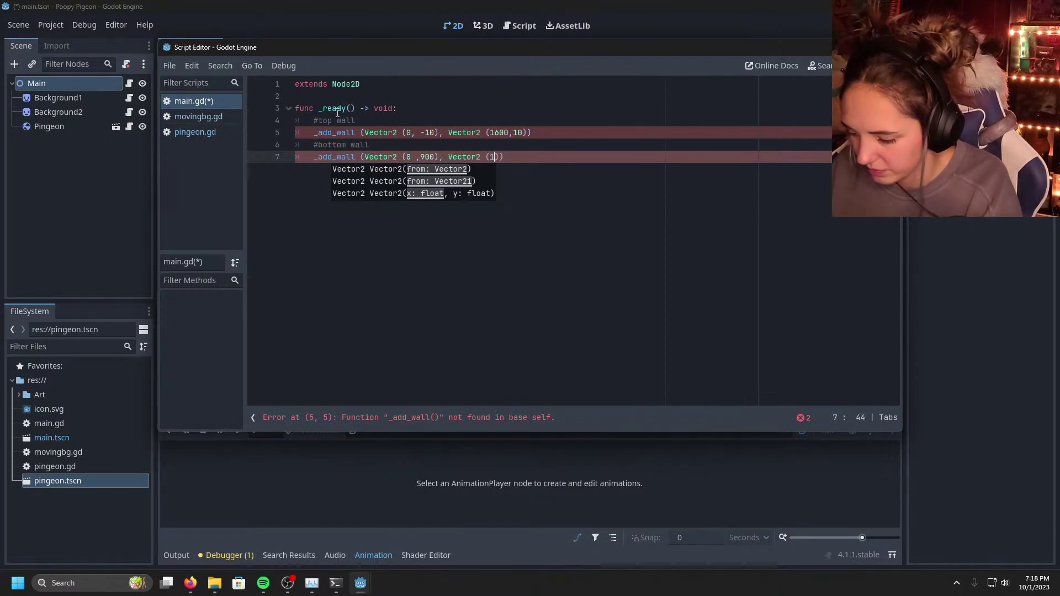
text(00)
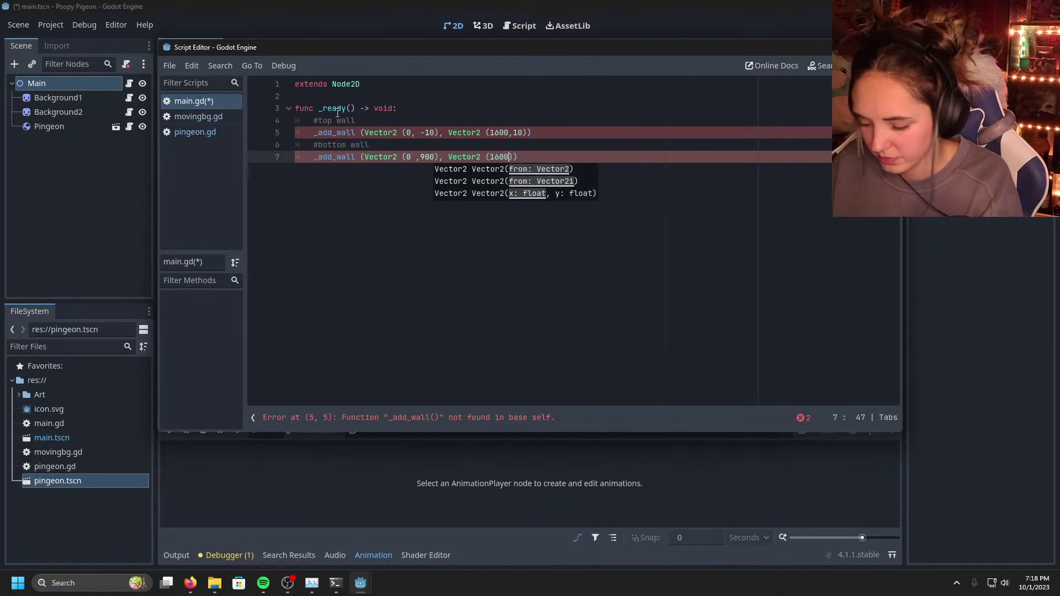
text(, 50)
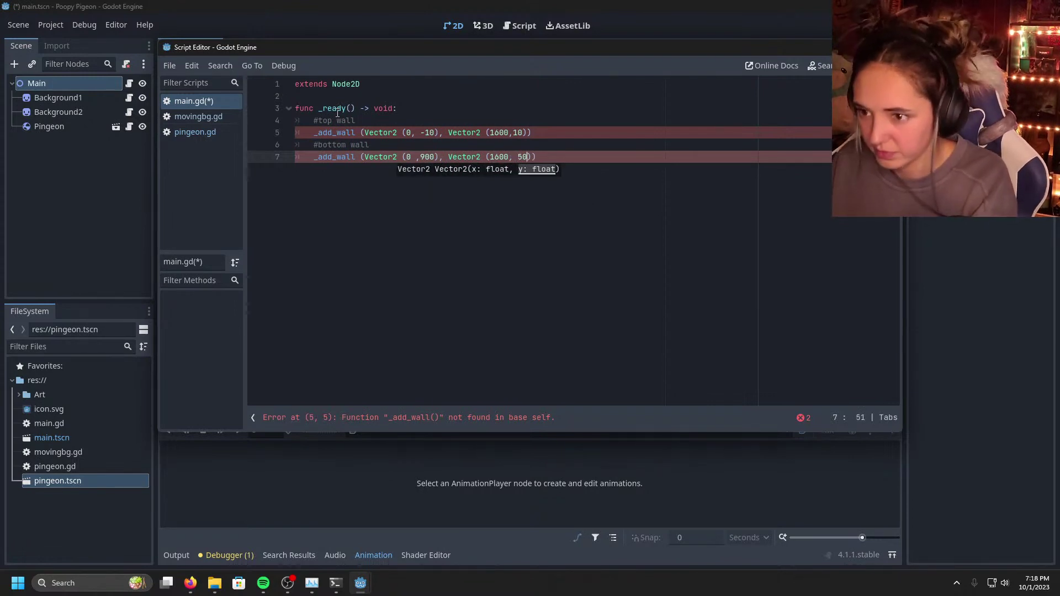
key(Right)
key(Right)
key(Return)
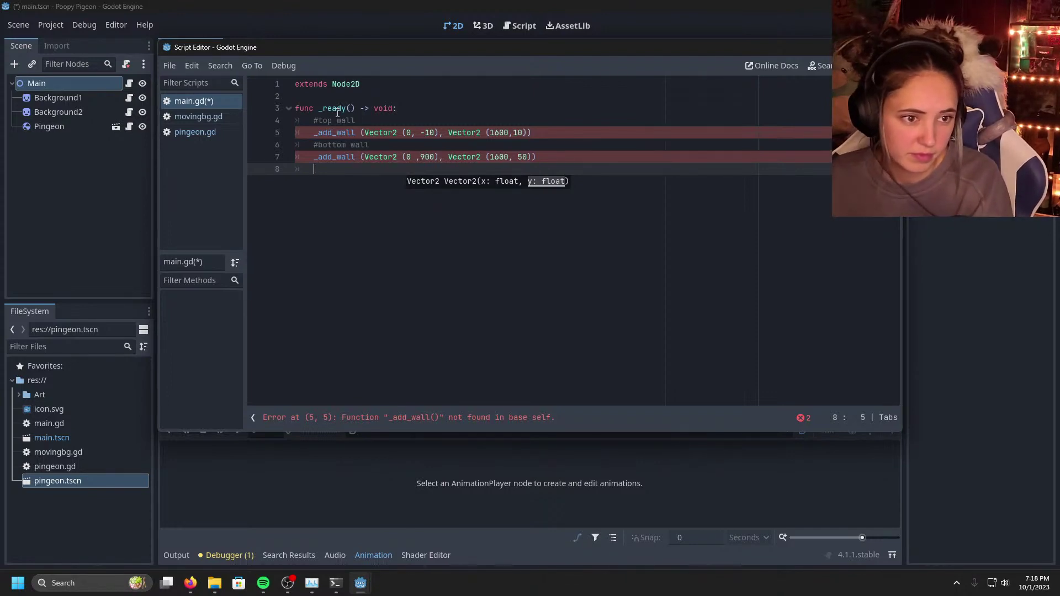
Step: Leave a blank line after _ready and start an unindented declaration func _add_wall with the parameter position
key(Return)
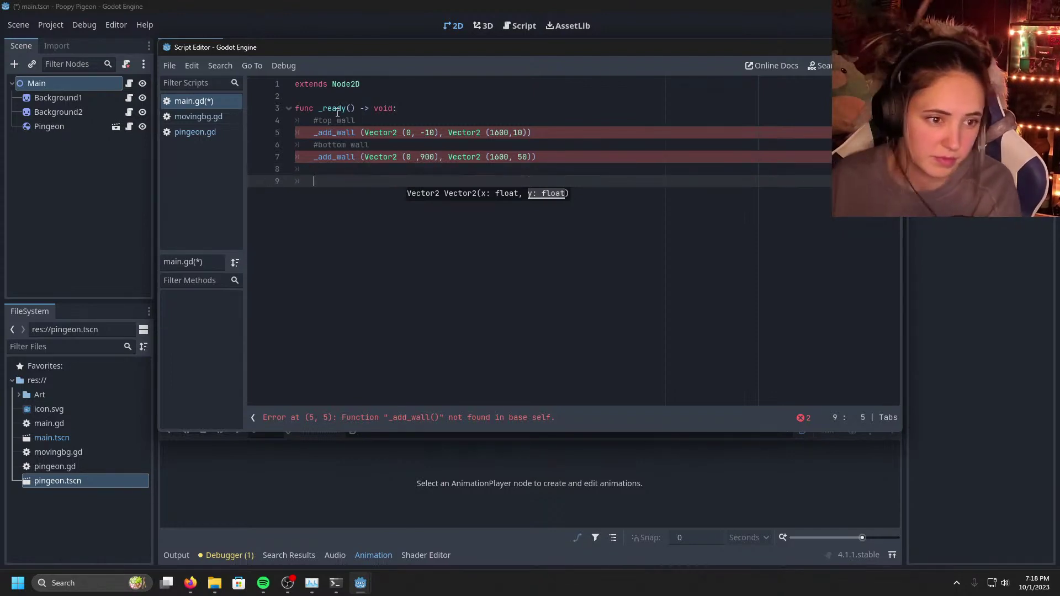
key(BackSpace)
text(func)
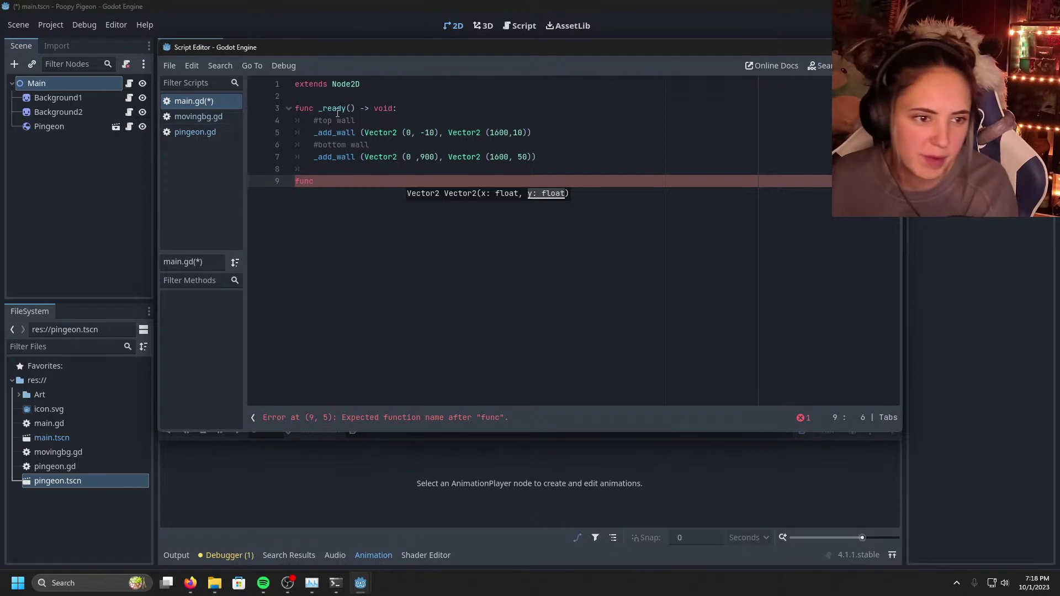
text(_ad)
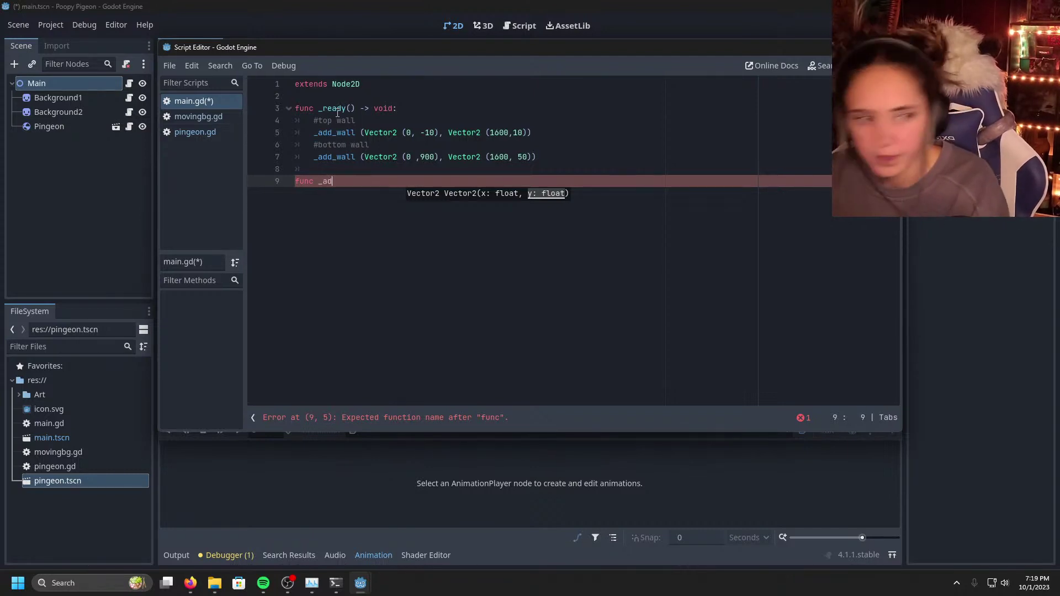
text(d_wall )
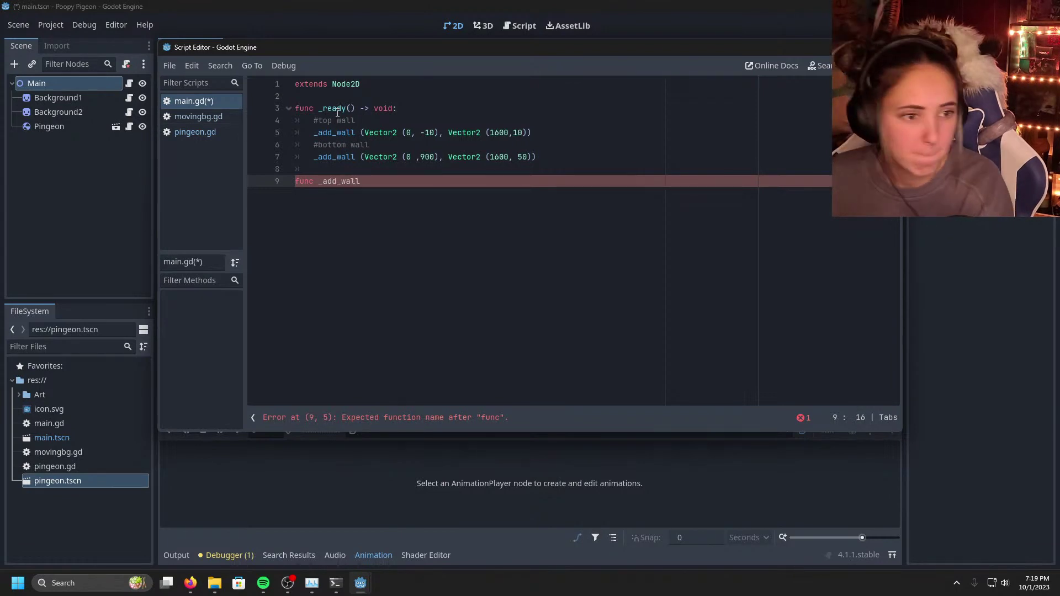
text((pos)
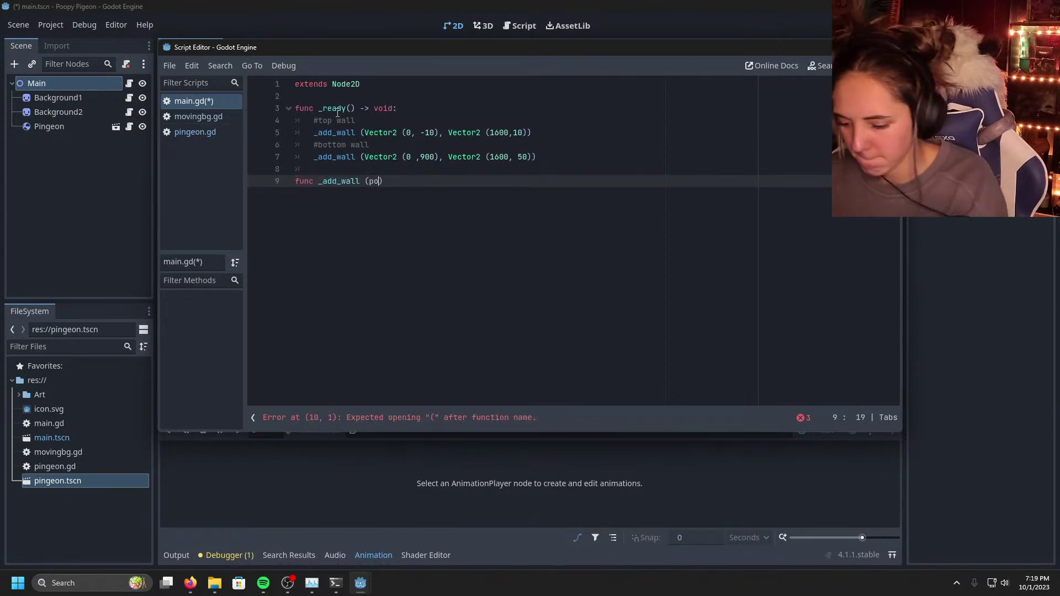
text(ition)
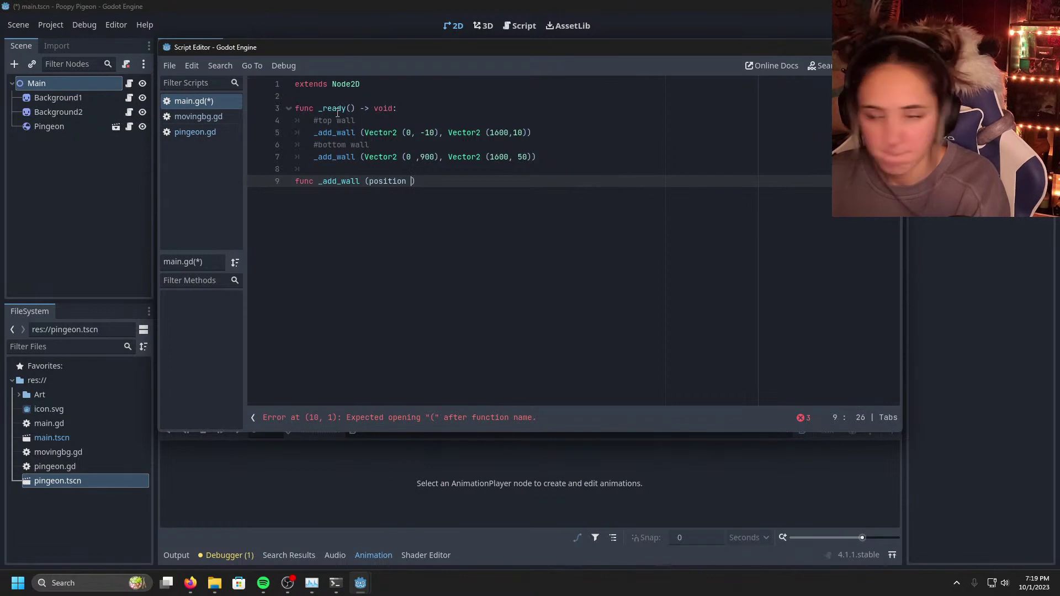
key(BackSpace)
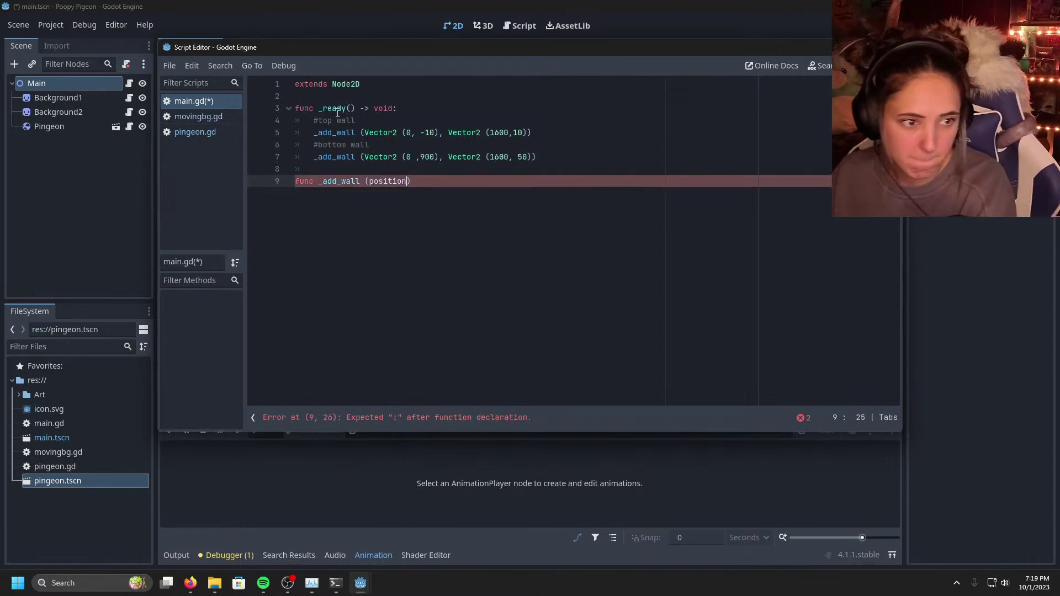
Step: Complete the _add_wall declaration as (position: Vector2, size:Vector2) -> void: and start its indented body
text(: Vector)
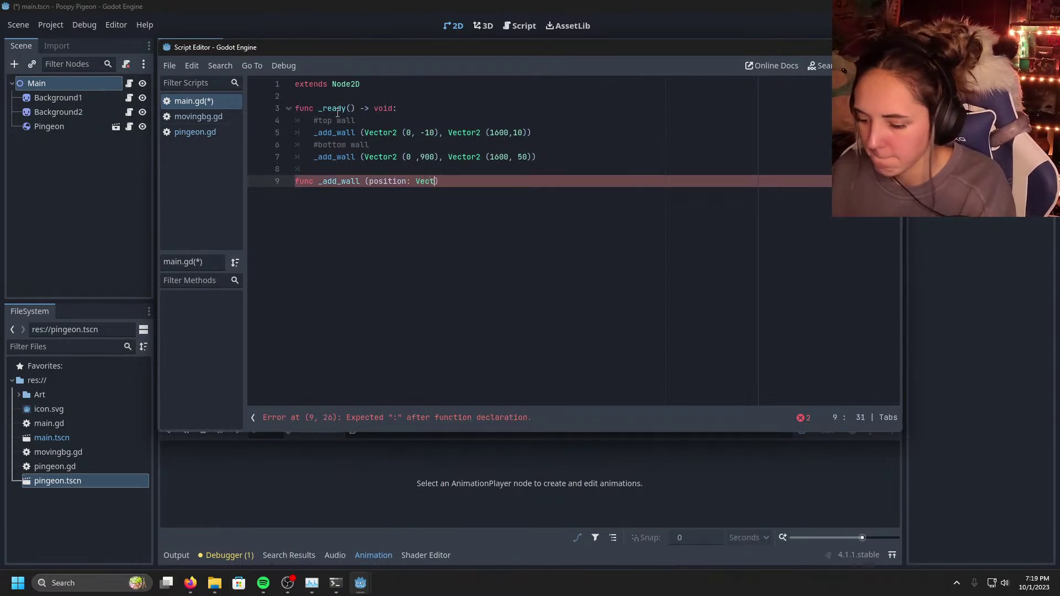
key(BackSpace)
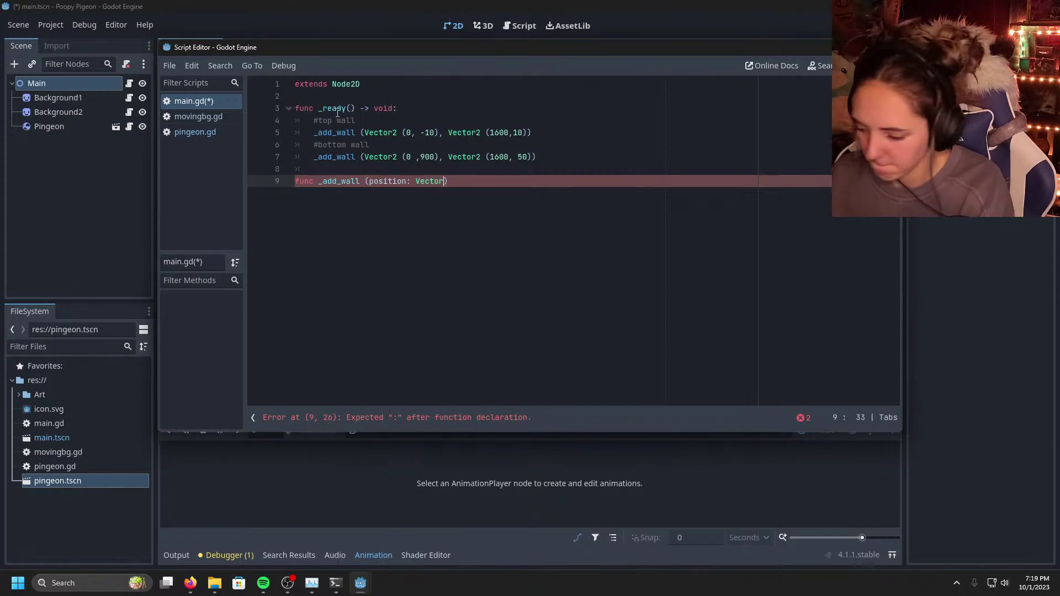
text(2, size)
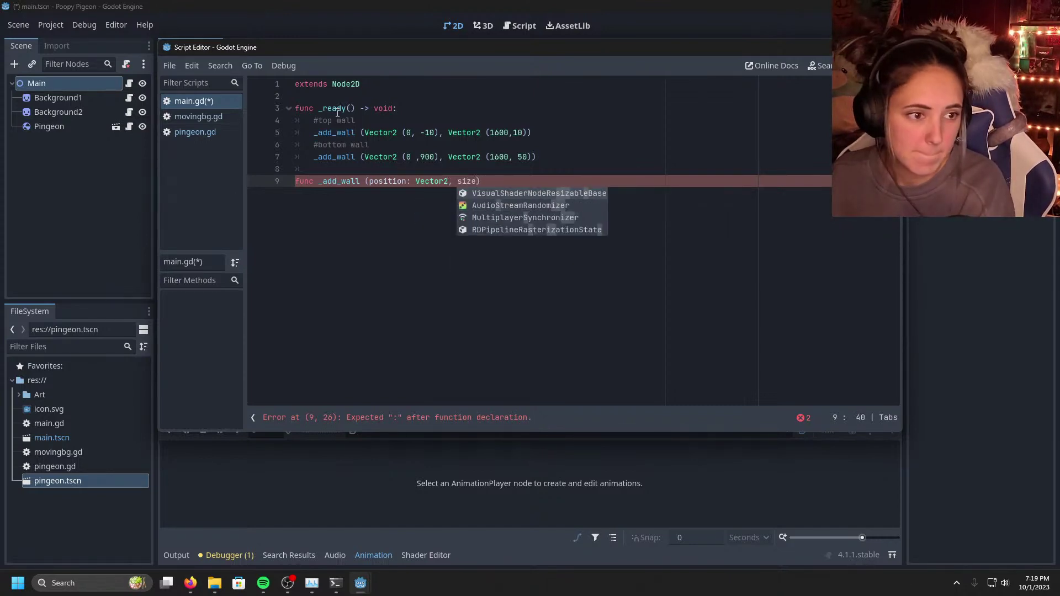
text(:)
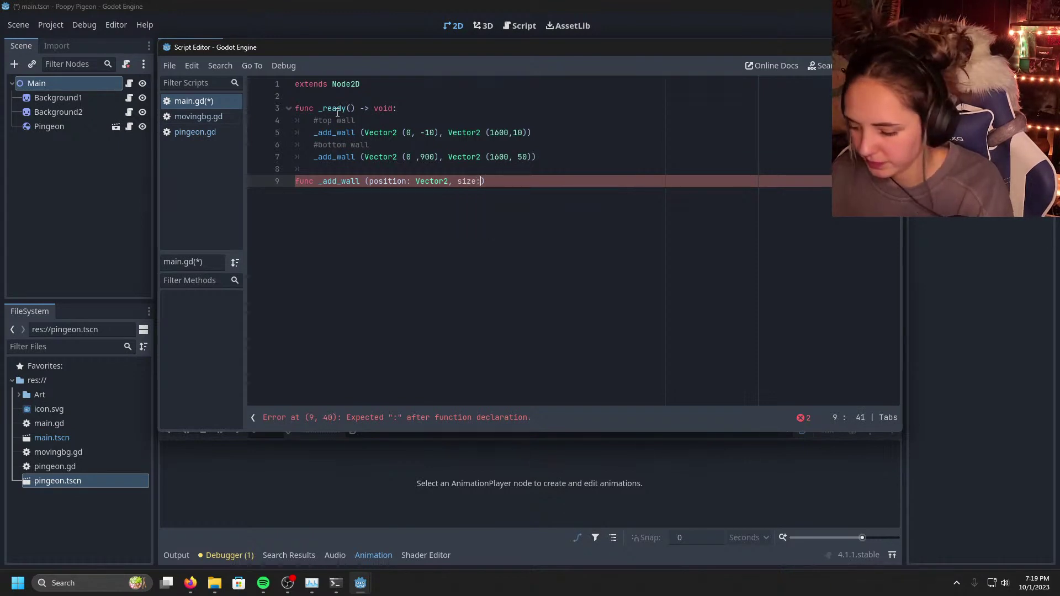
text(Vec)
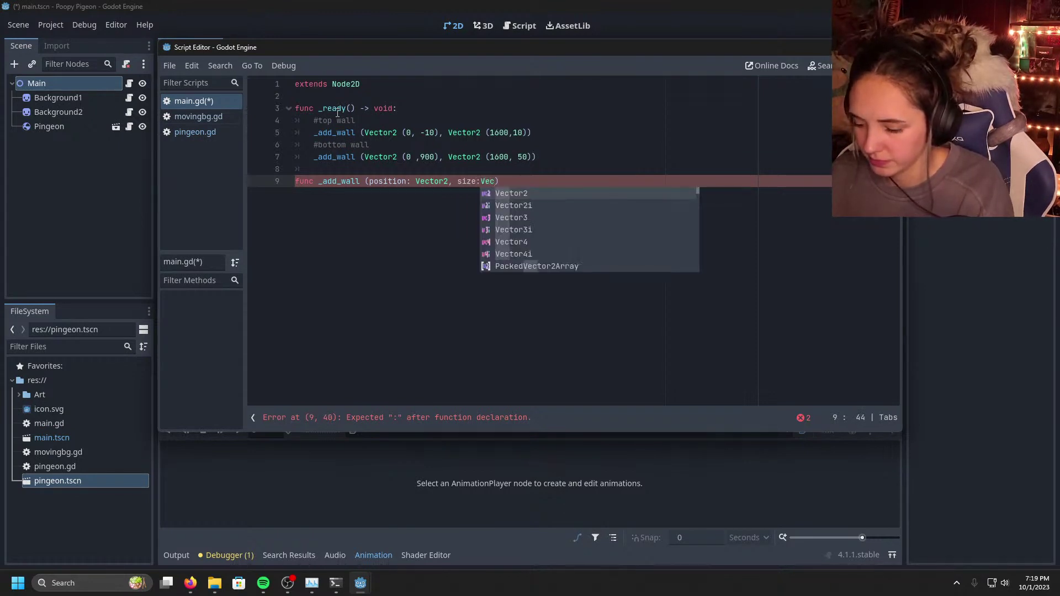
key(Return)
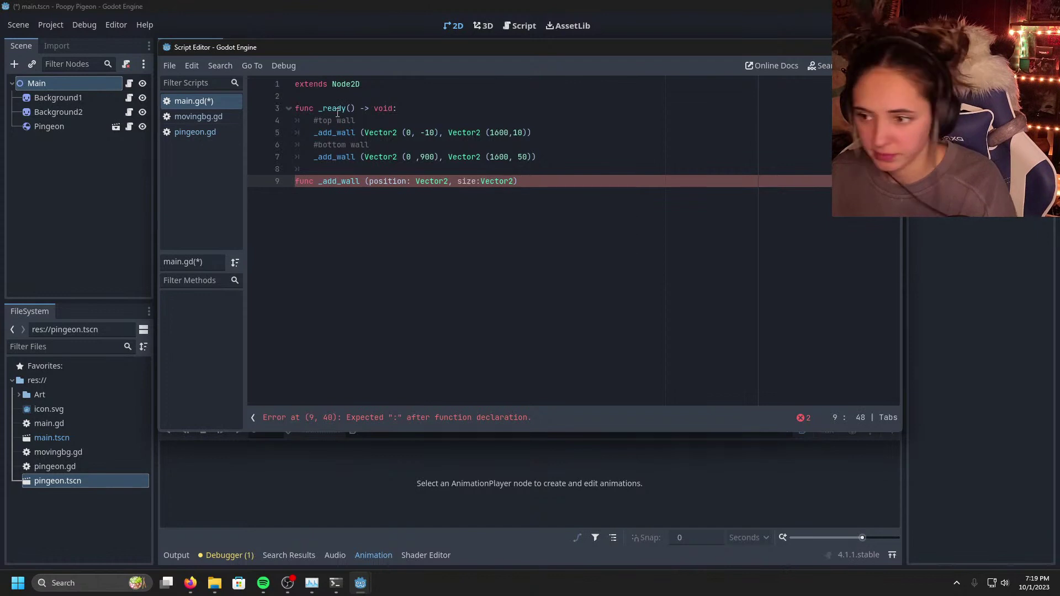
text(-> void)
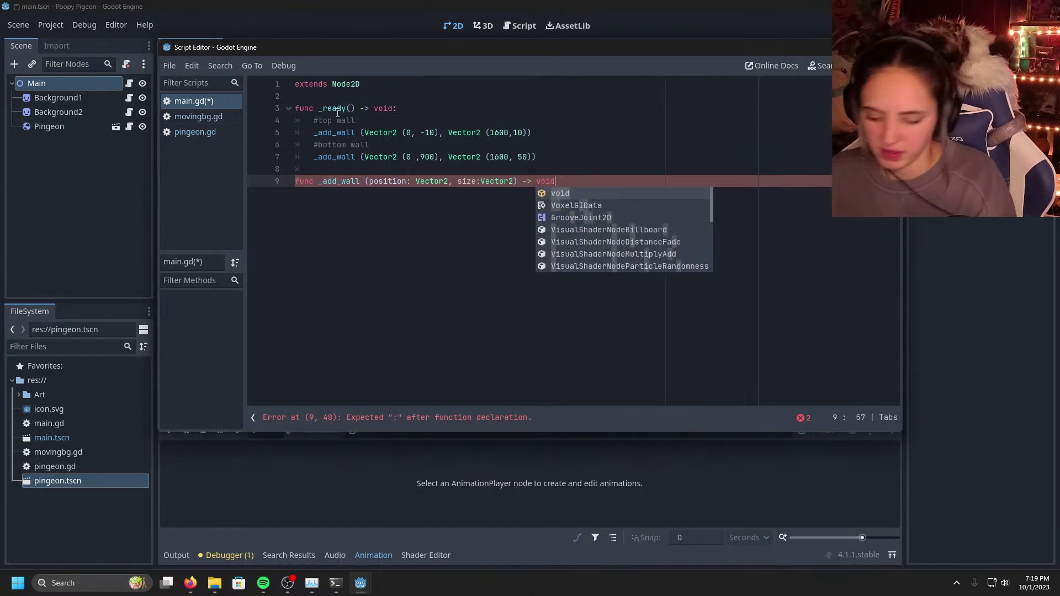
text(:)
key(Return)
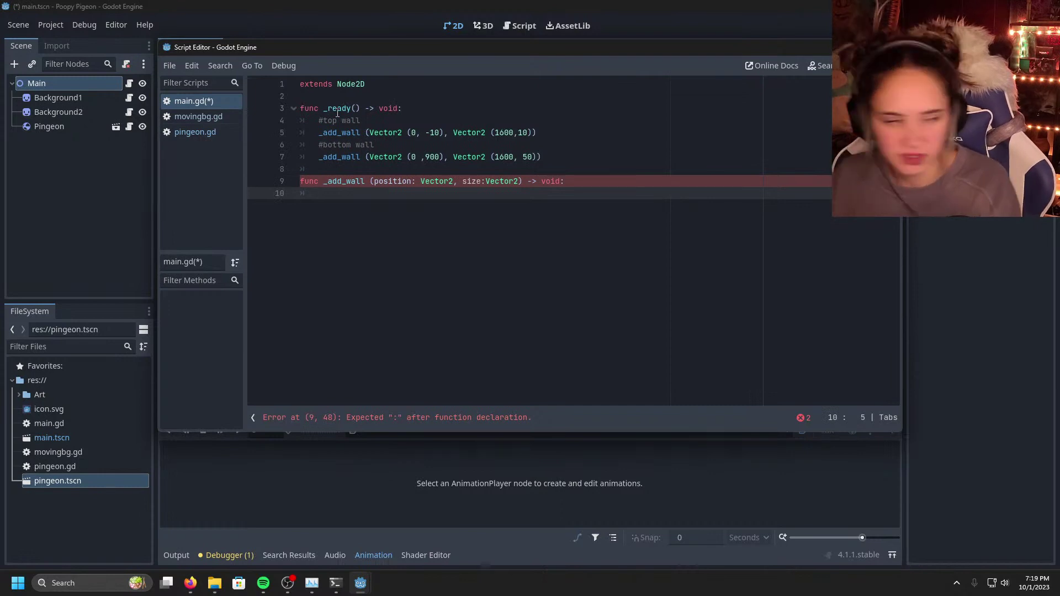
Step: Declare var rect := RectangleShape2D.new() as the first line of the _add_wall body and start a new line
text(var rect)
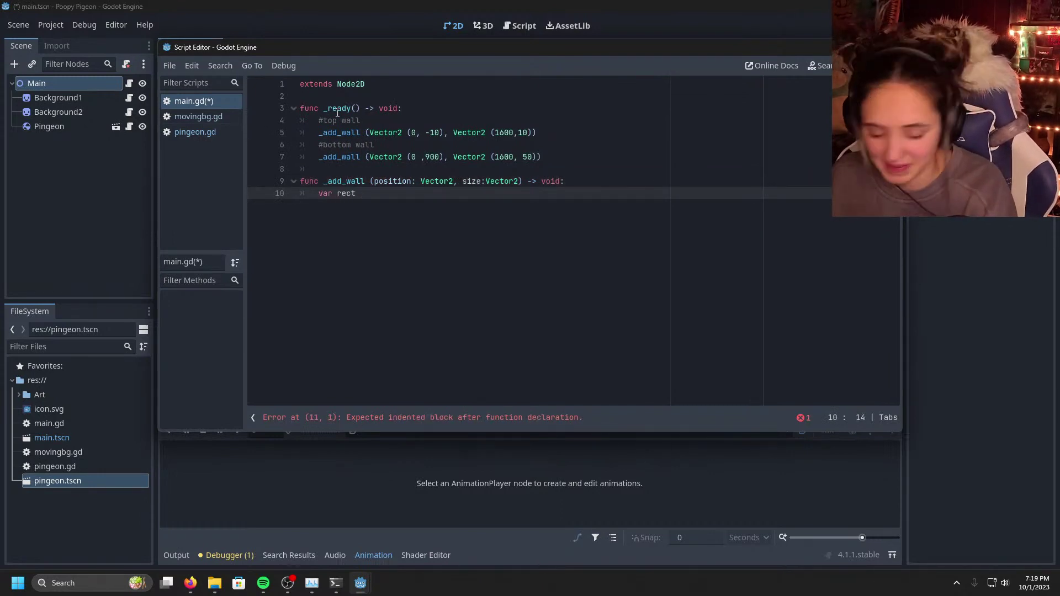
text( := )
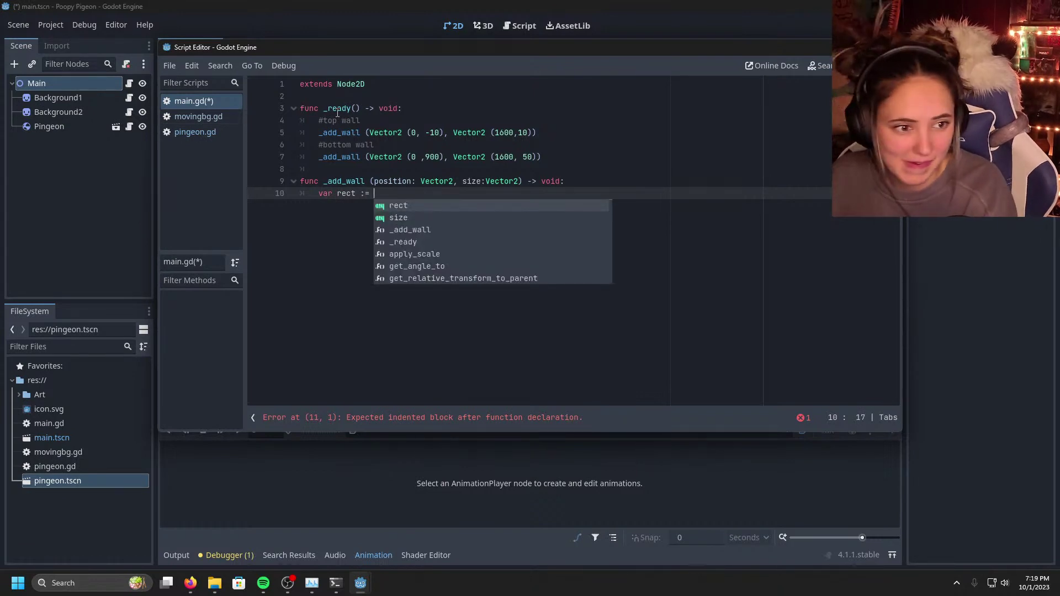
text(Recta)
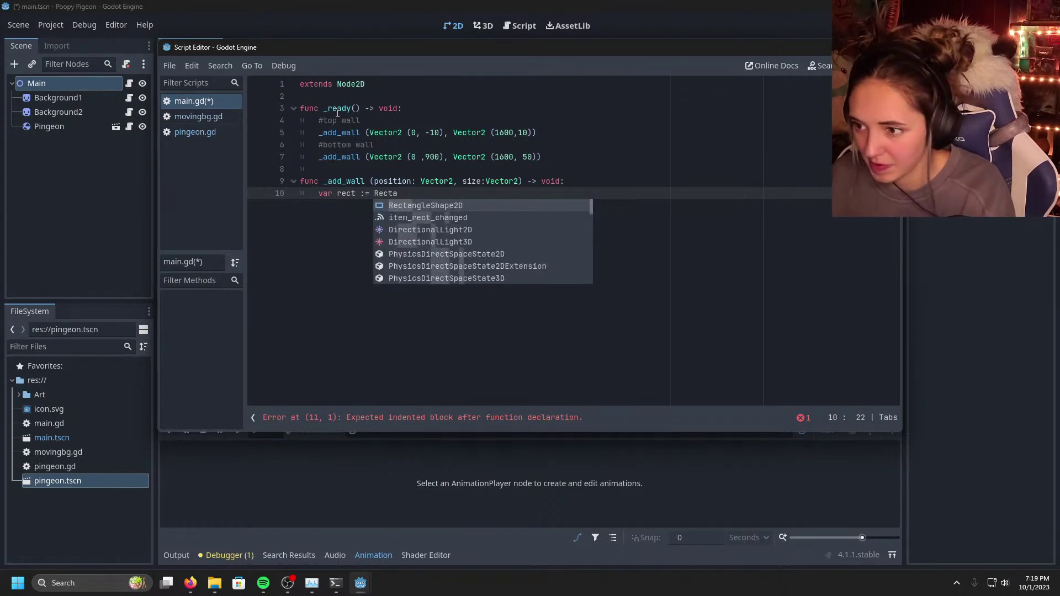
key(Return)
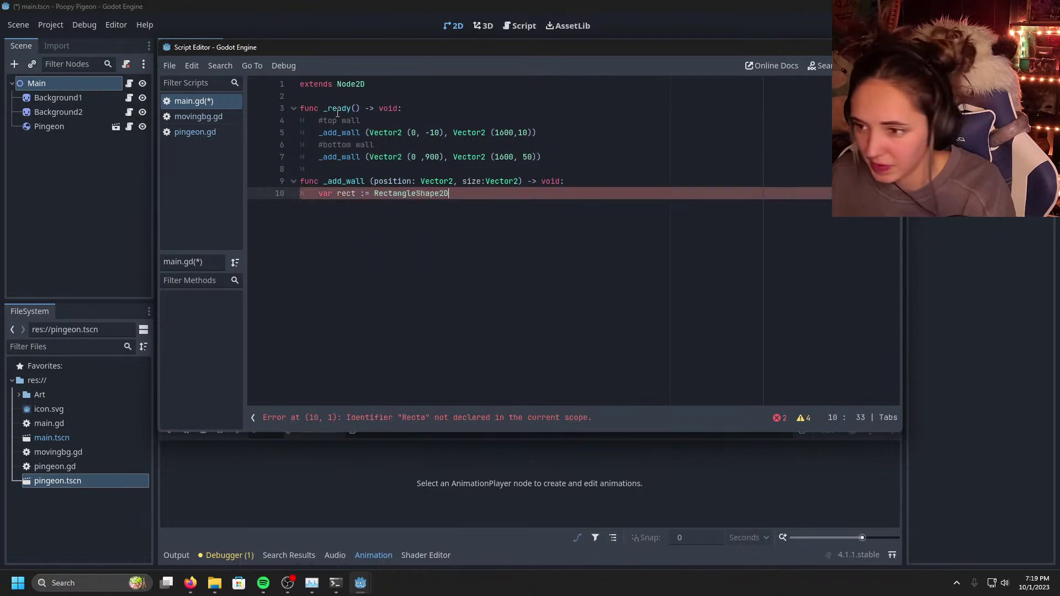
text(.new)
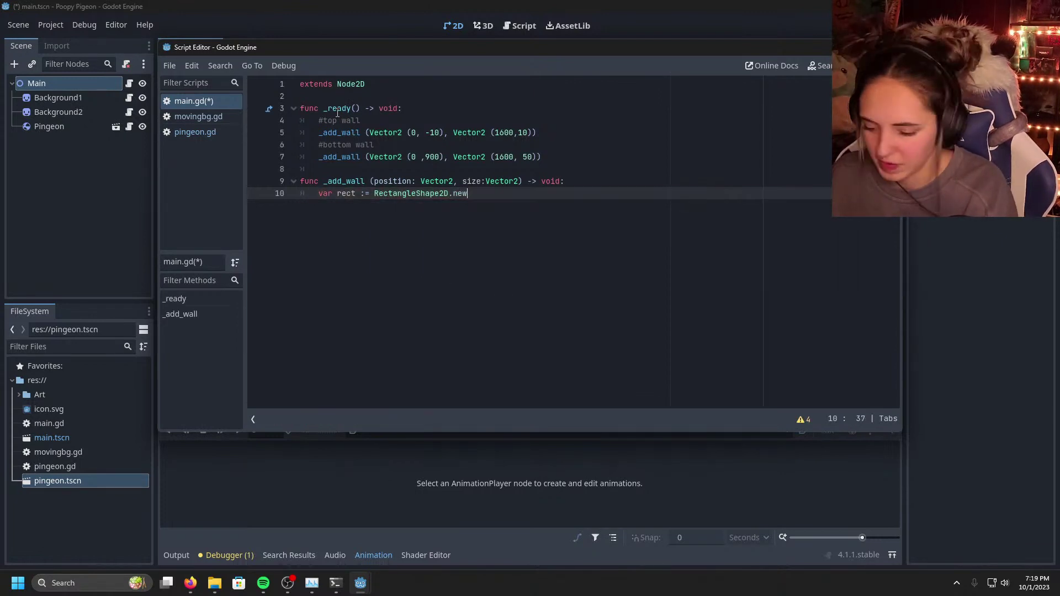
text(())
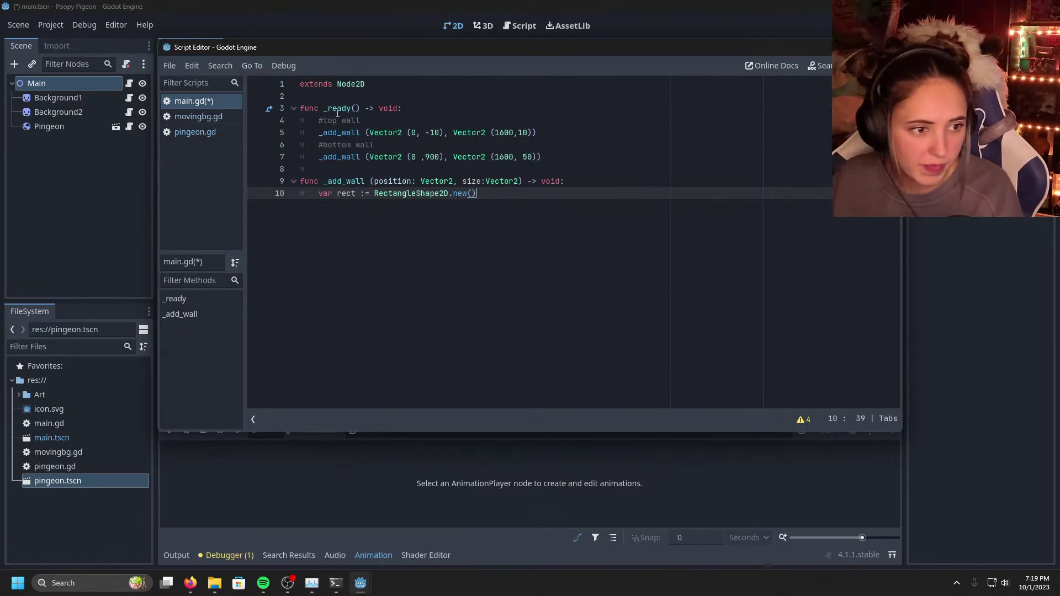
key(Return)
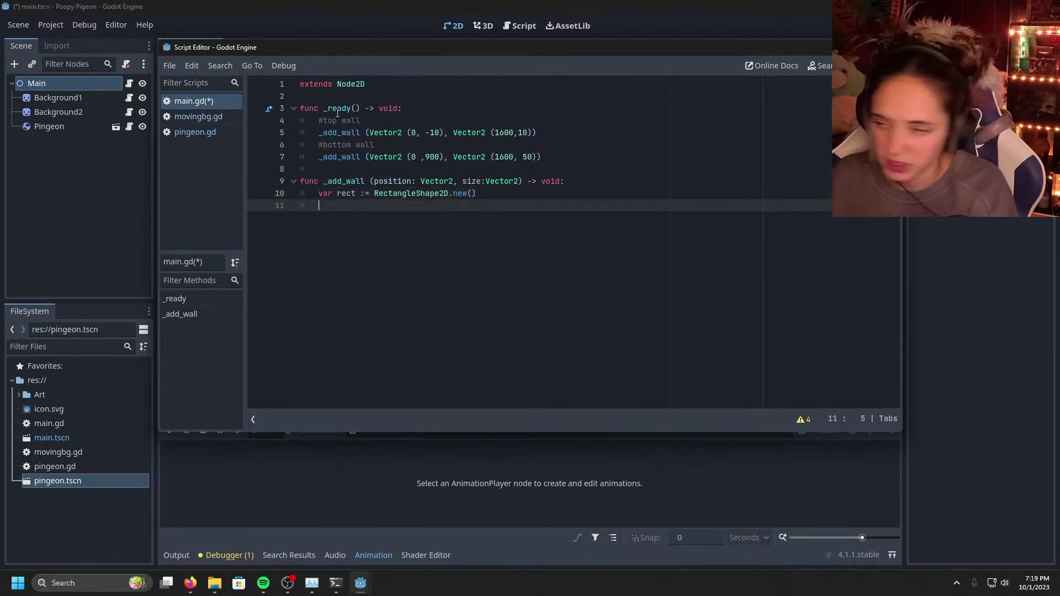
Step: Add the call rect.set_extents(size) below the rect declaration in _add_wall
text(rec)
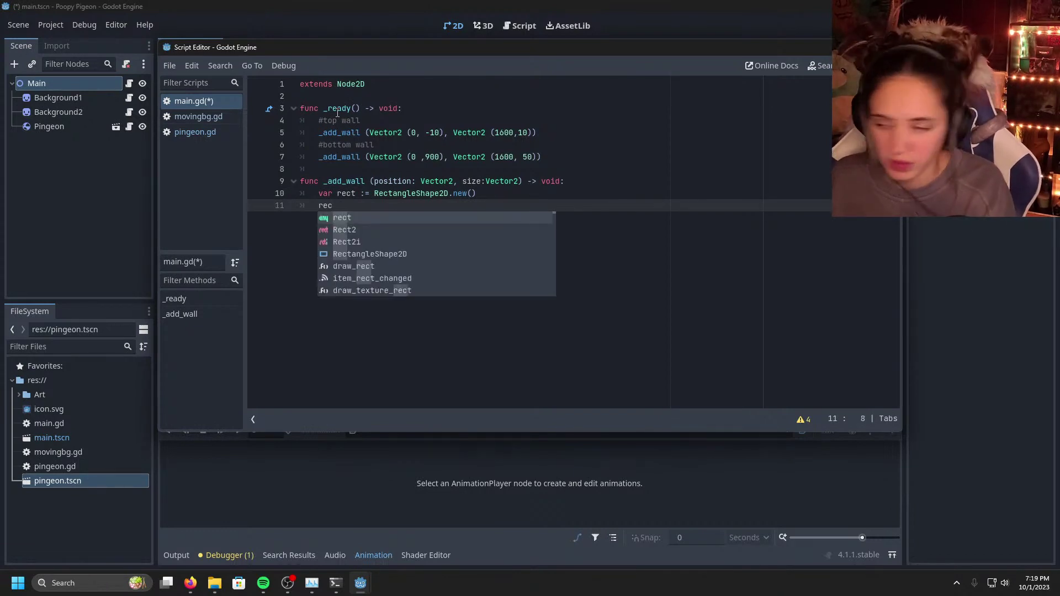
text(t.set)
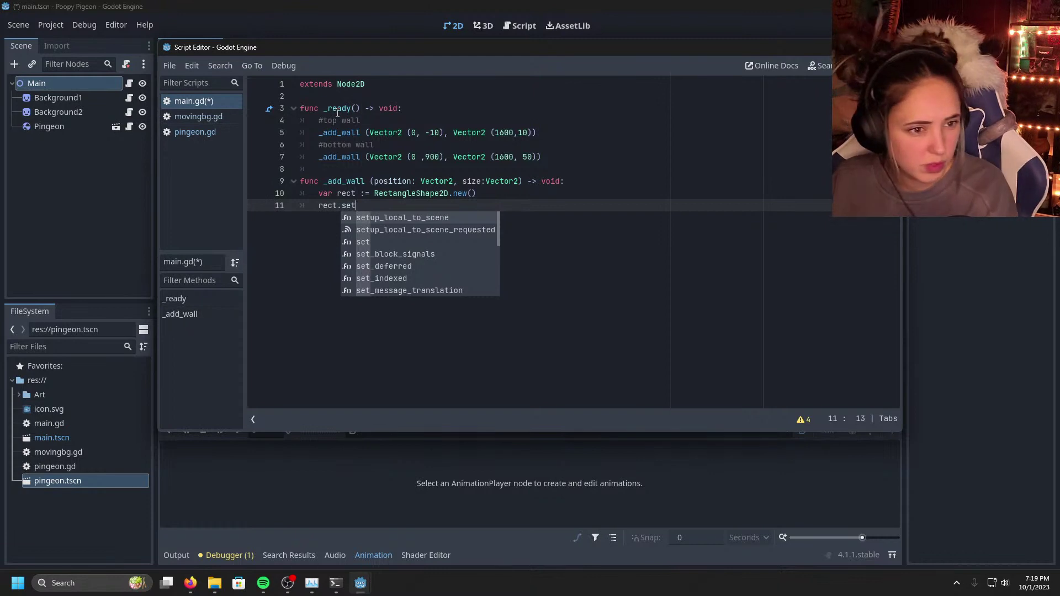
text(_ex)
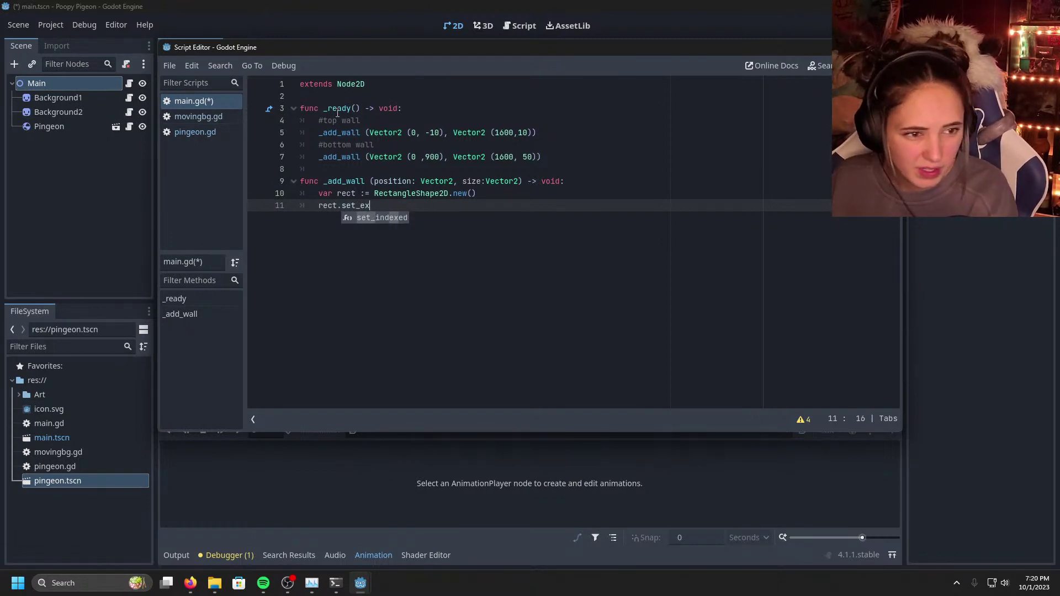
text(tents)
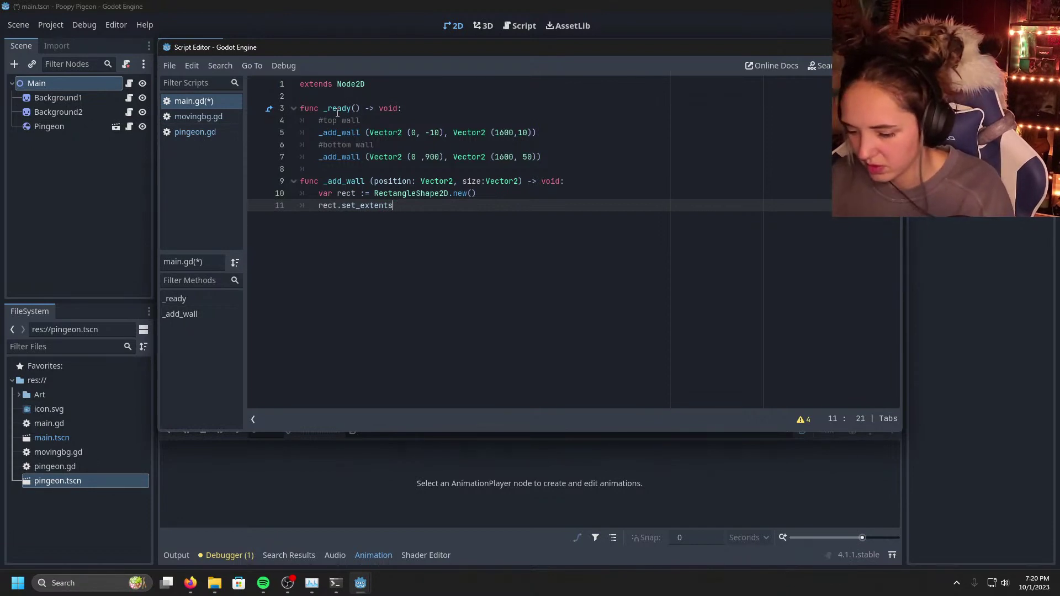
text((size))
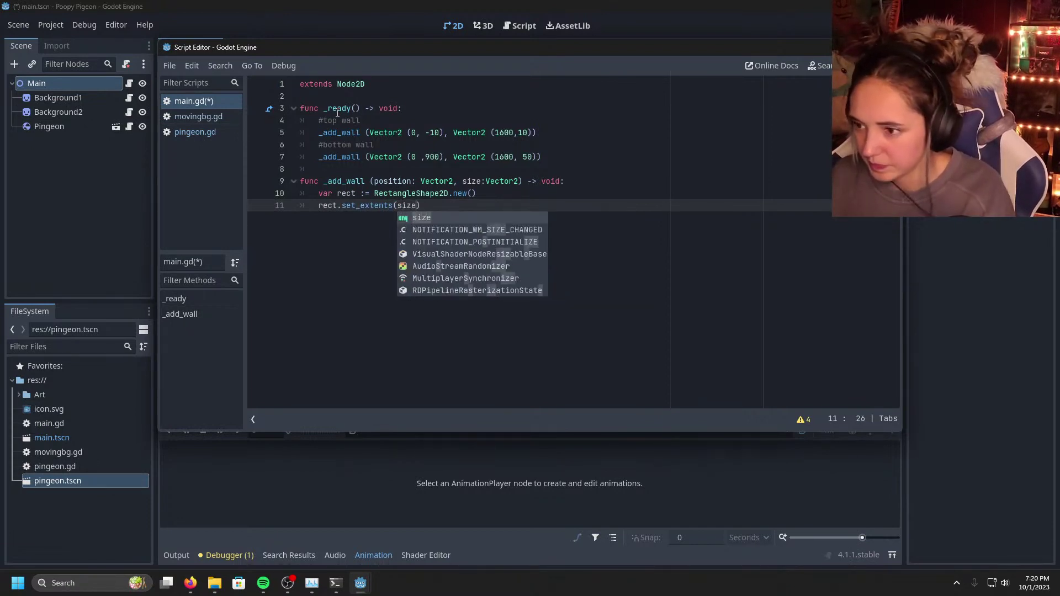
key(Return)
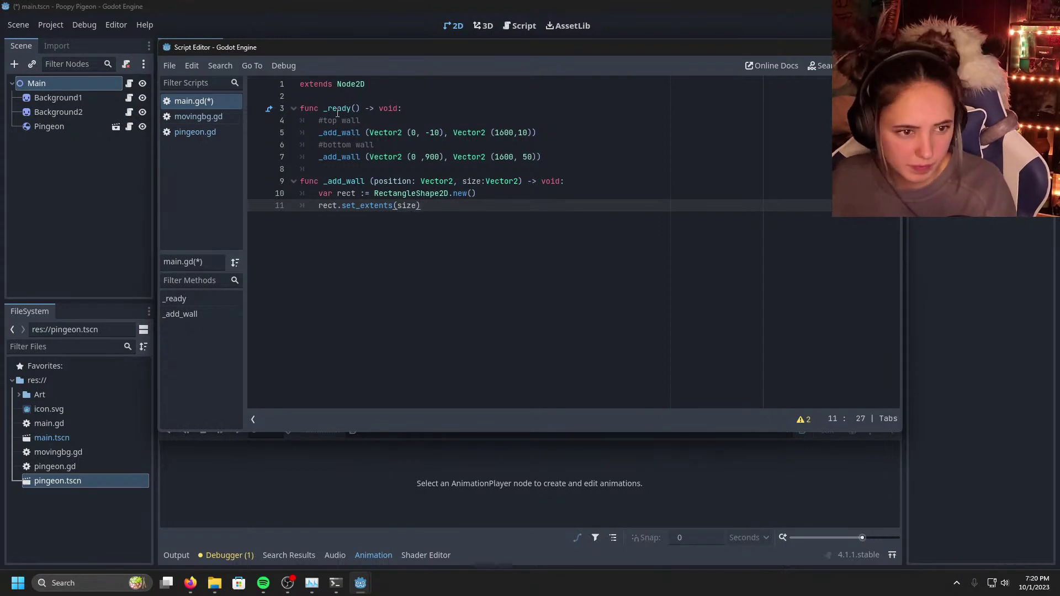
Step: Leave a blank line after the set_extents call and start an indented declaration var collsion_shape := in _add_wall
key(Return)
key(Return)
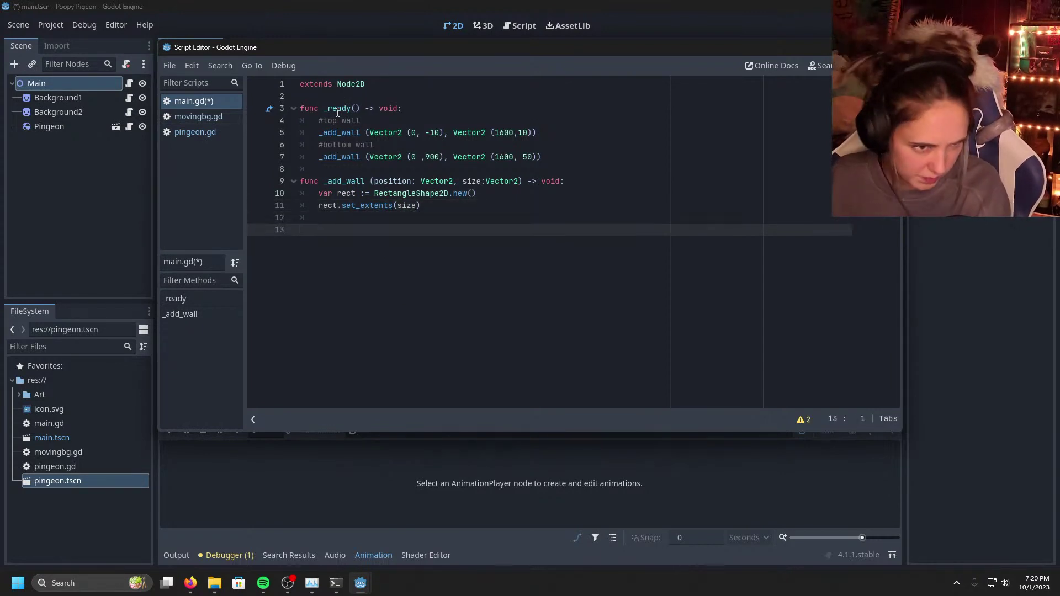
key(Tab)
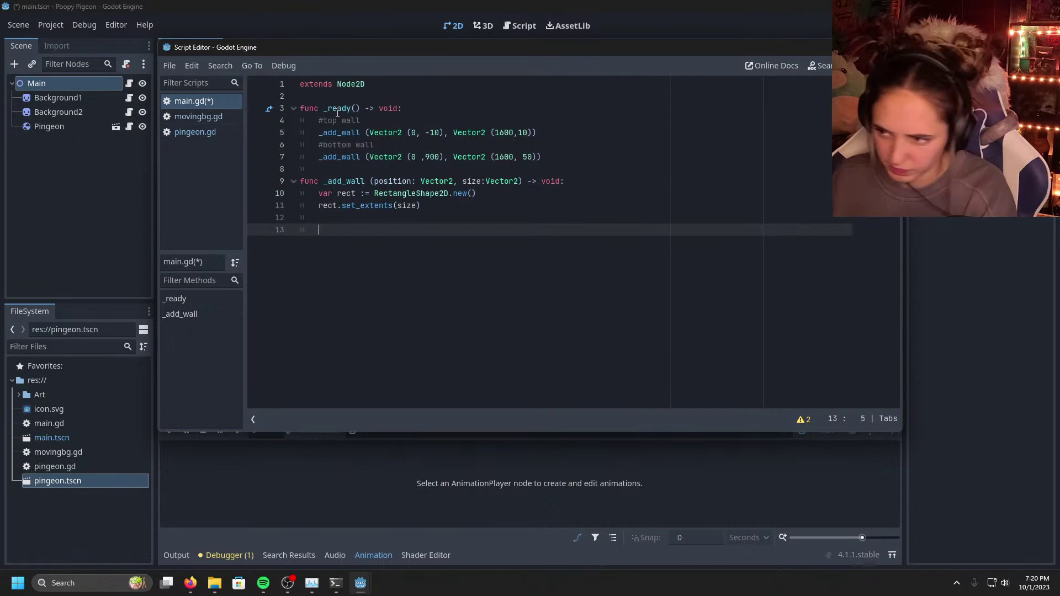
text(var)
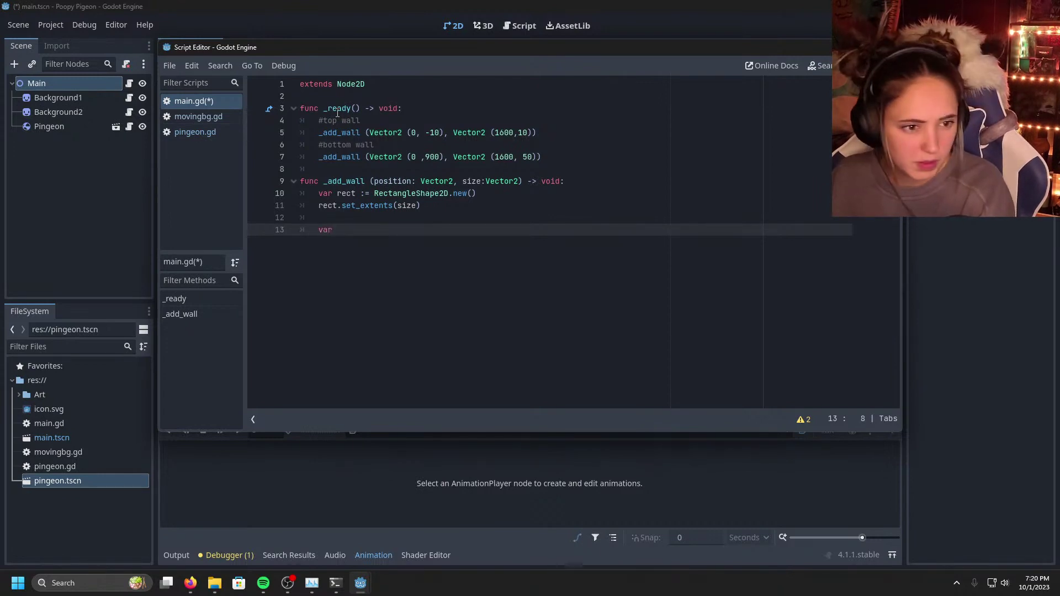
text( collsion )
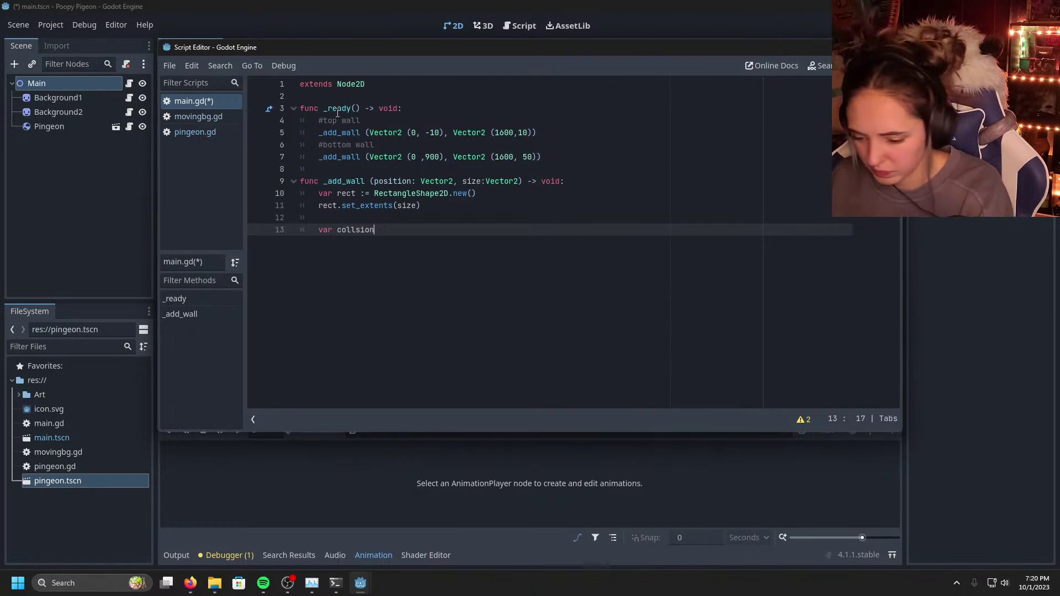
text(_shape)
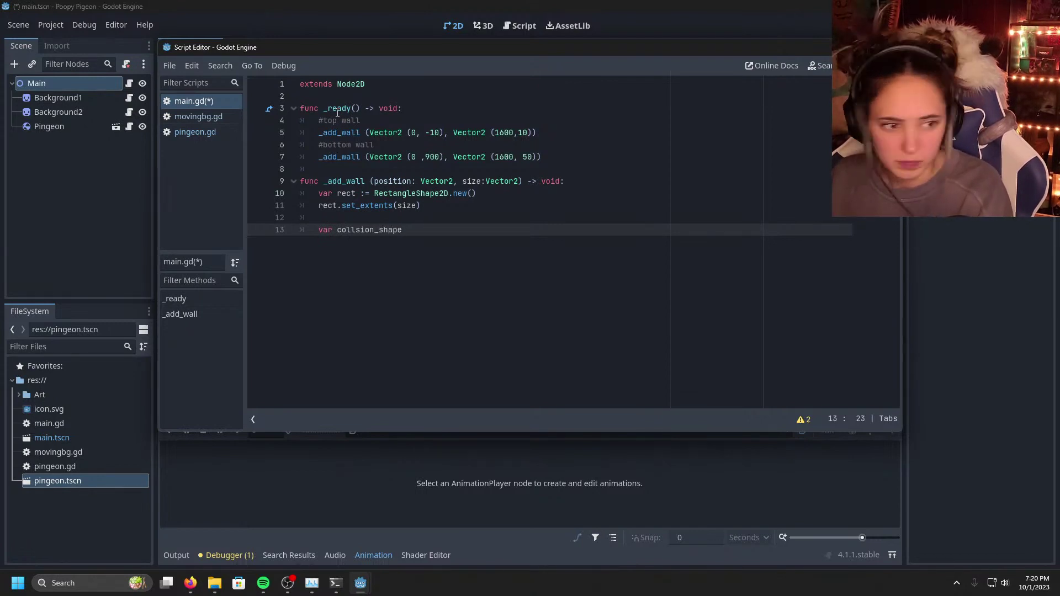
text( :)
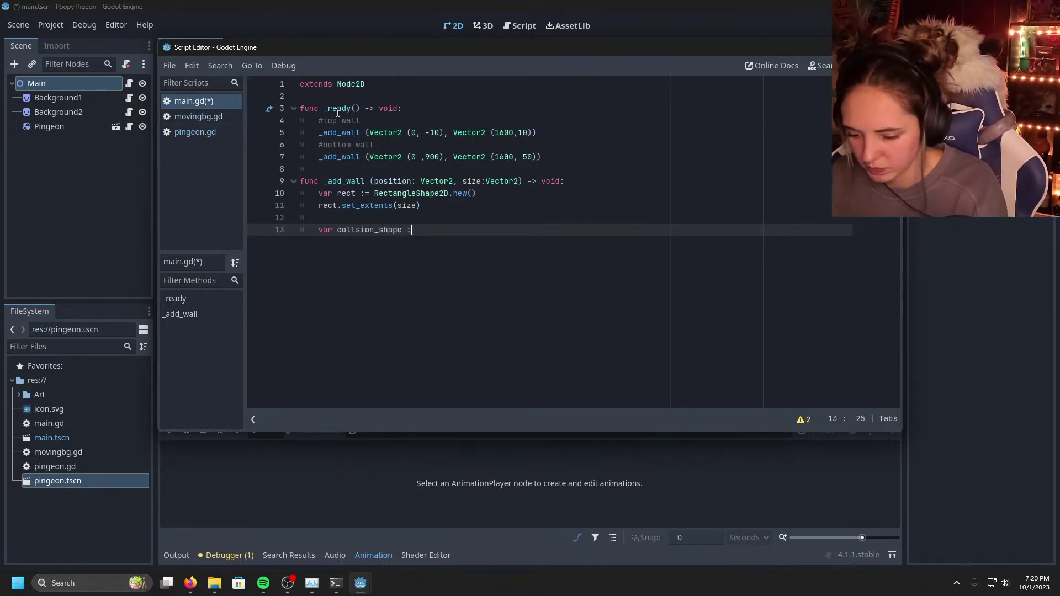
text(= )
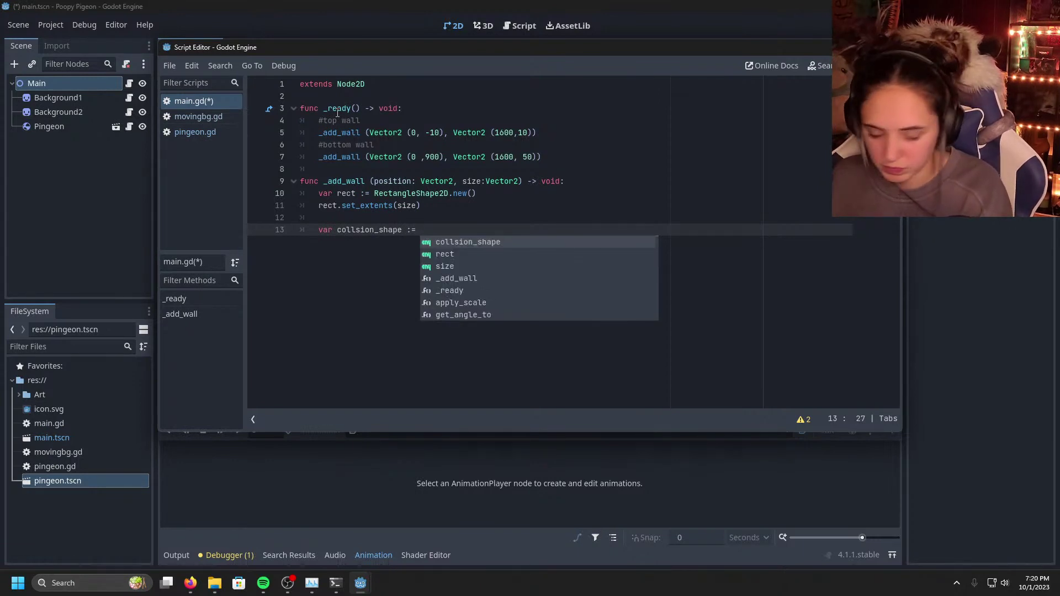
Step: Assign CollisionShape2D.new() to the collsion_shape variable and start a new line below it
text(Collos)
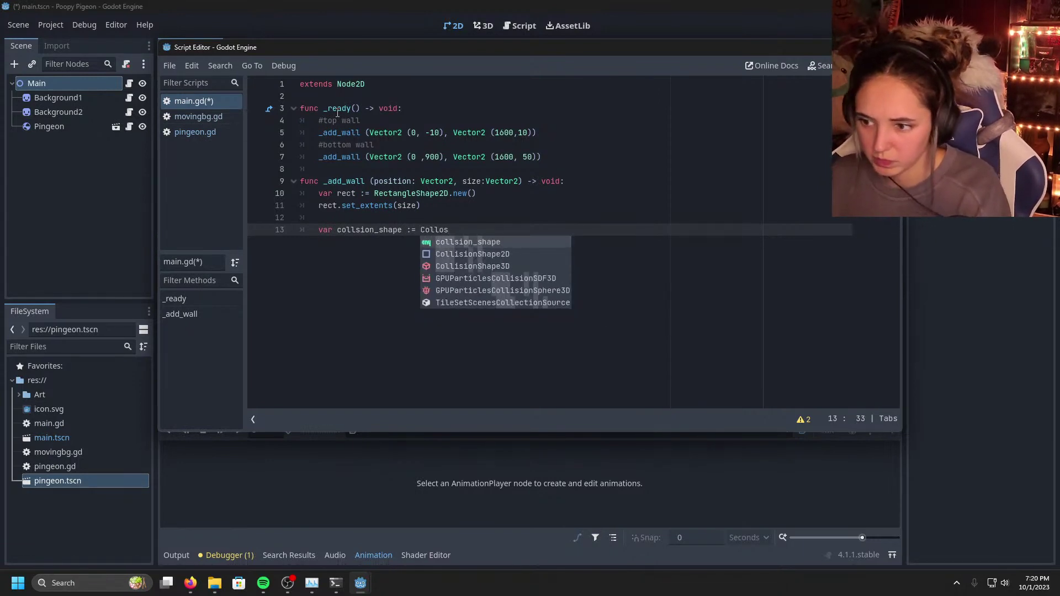
key(Down)
key(Return)
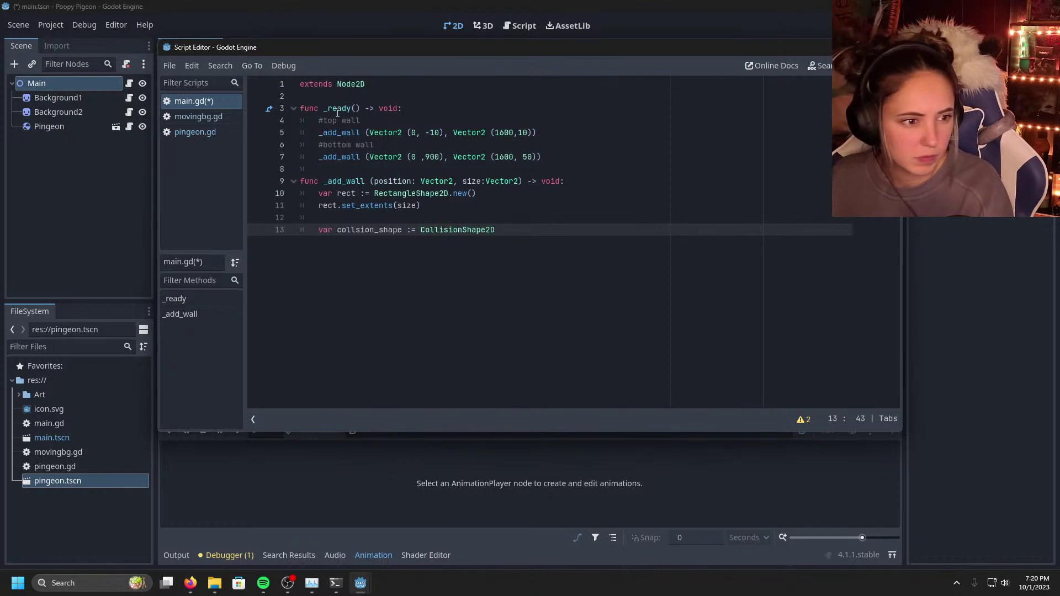
text(.e)
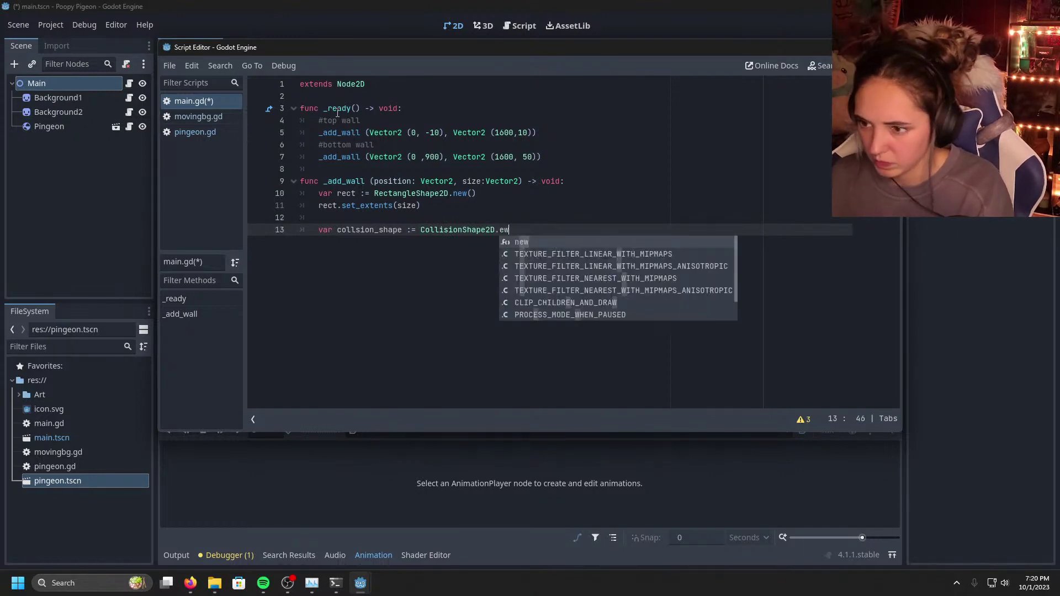
key(BackSpace)
key(Up)
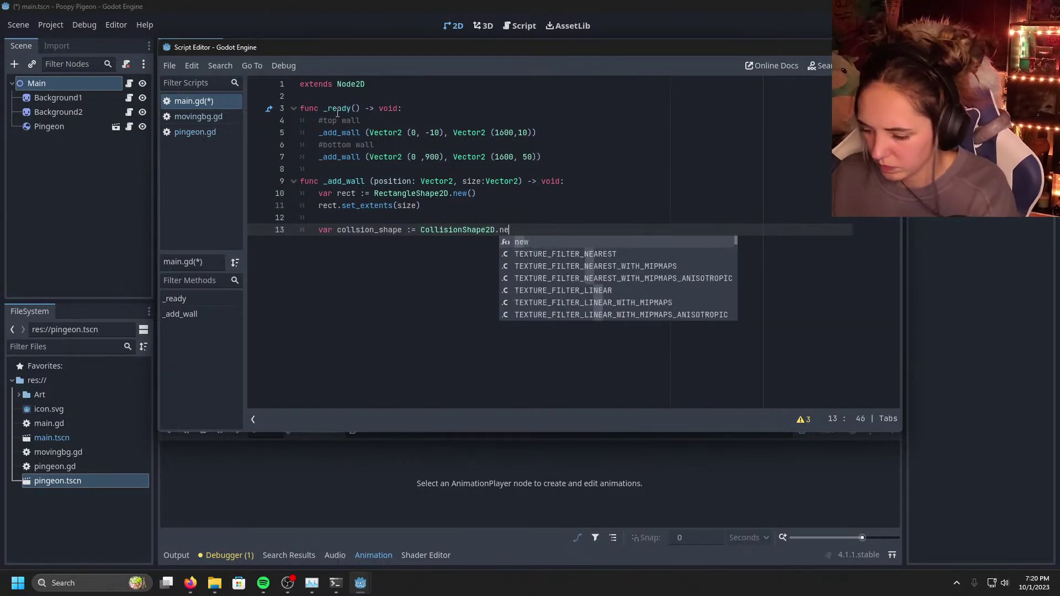
key(Down)
key(Return)
key(Return)
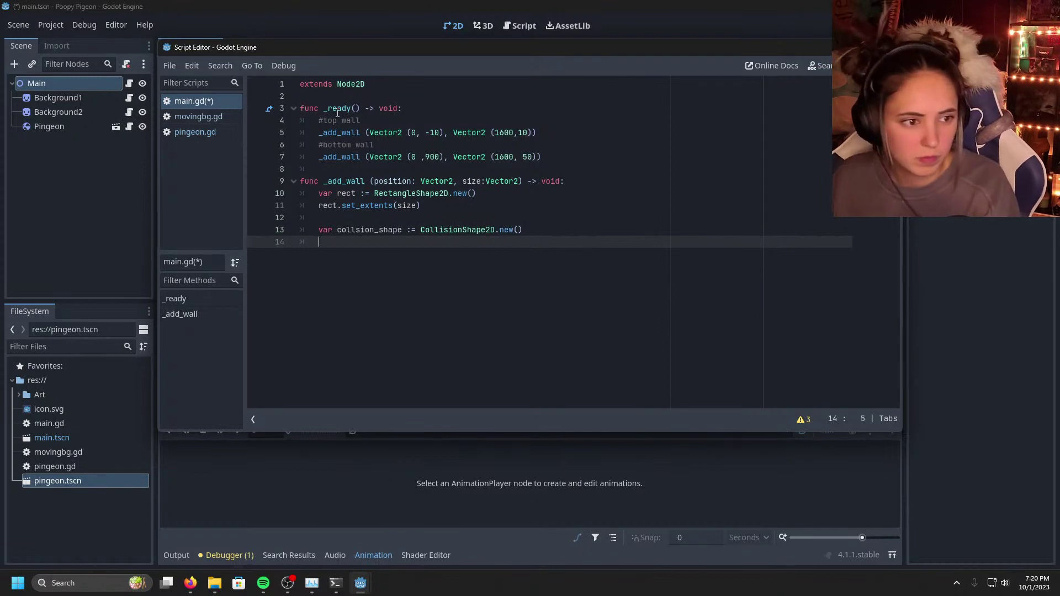
Step: Begin a statement with collsion_shape.shape on the line below the CollisionShape2D declaration in _add_wall
text(collsion)
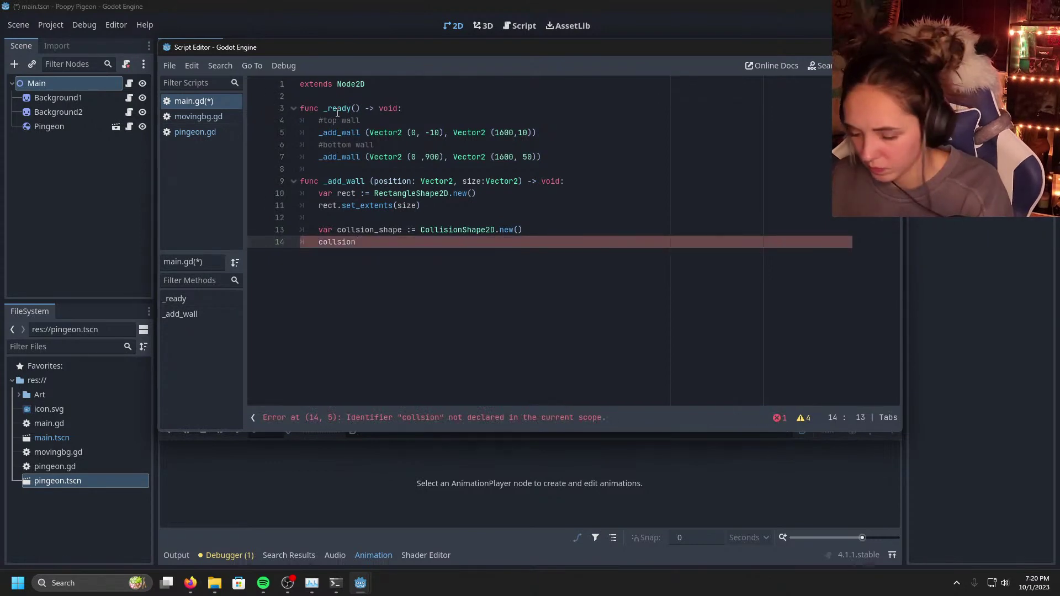
text(_shap)
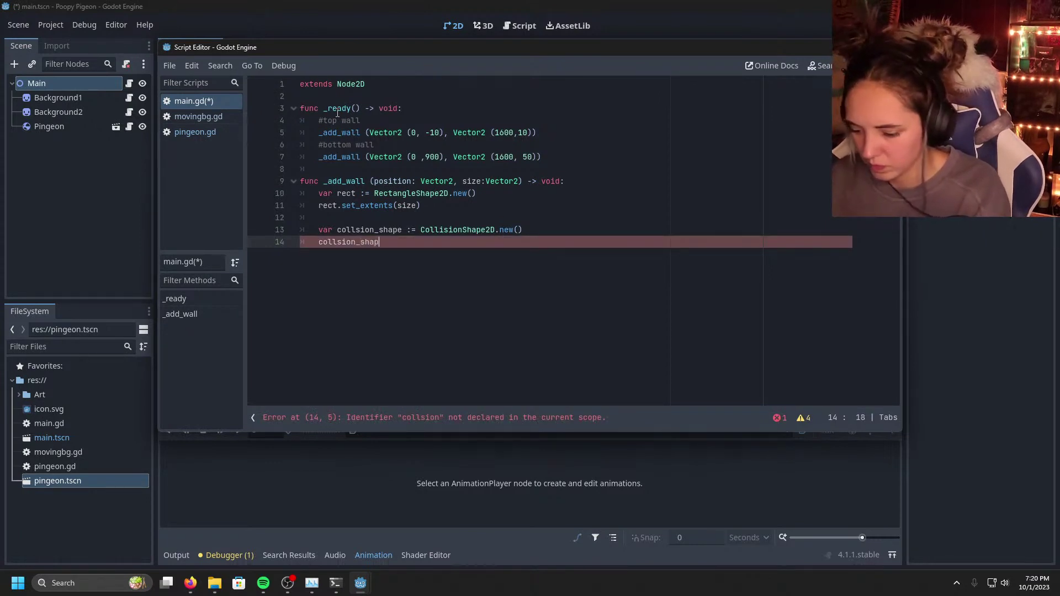
text(e)
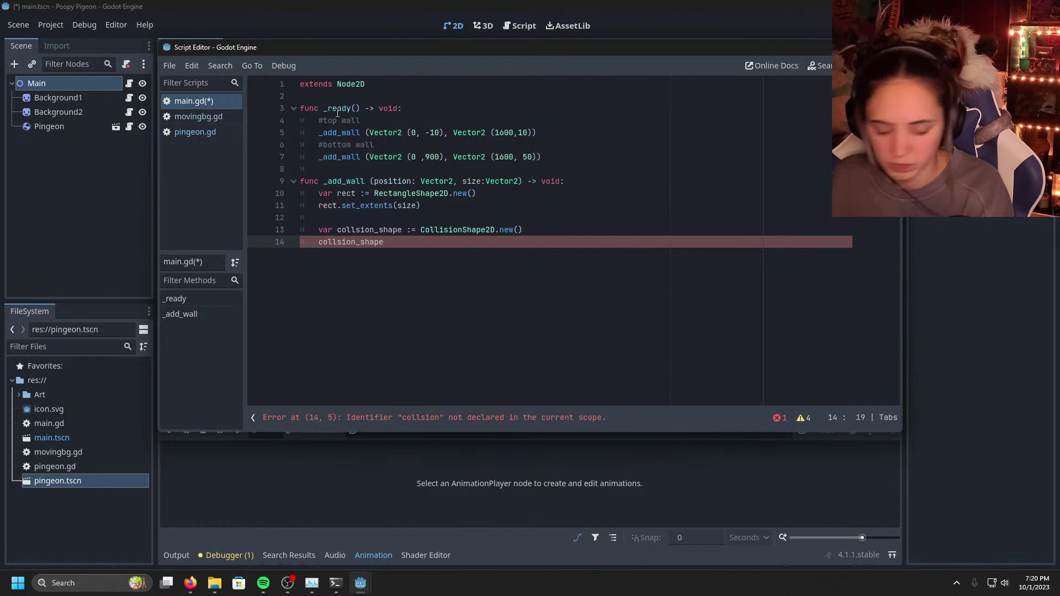
text(.shape)
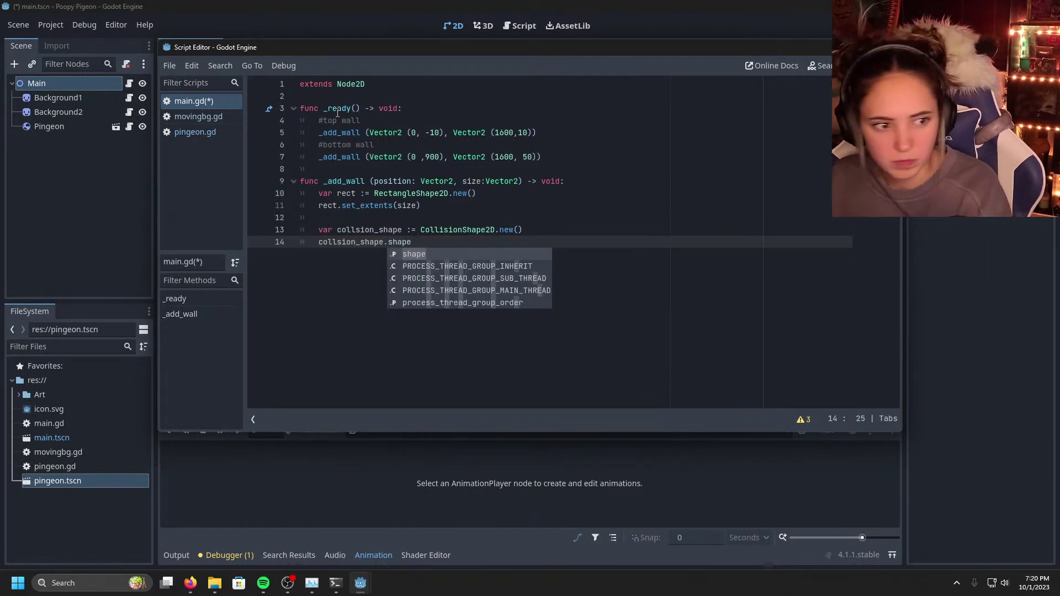
Step: Complete the collsion_shape.shape statement by assigning rect to it, without parentheses
text( = draw_rect()
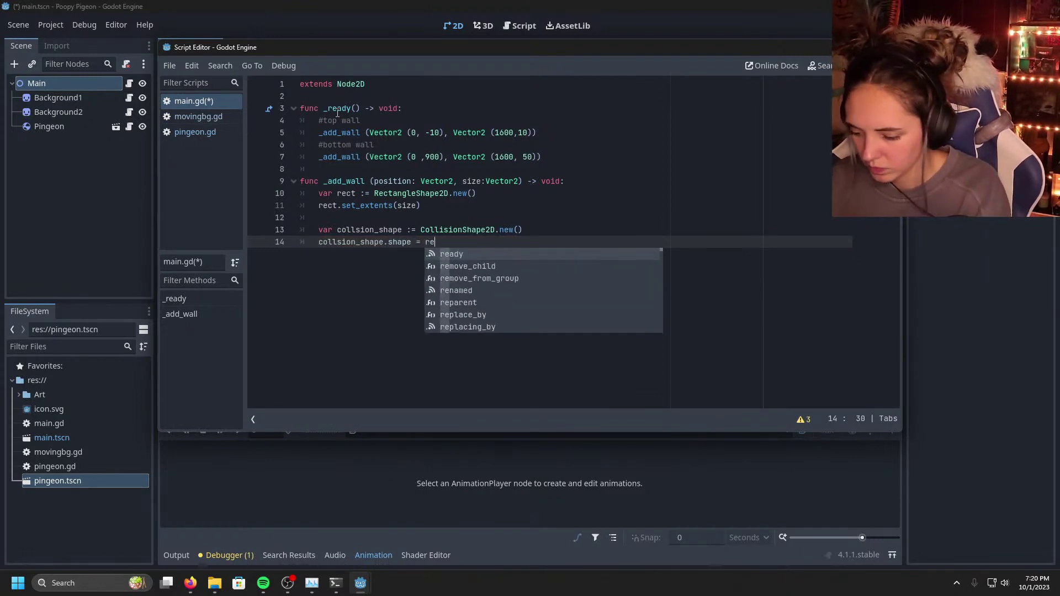
key(BackSpace)
key(BackSpace)
key(BackSpace)
key(BackSpace)
key(BackSpace)
key(BackSpace)
key(BackSpace)
key(BackSpace)
key(BackSpace)
key(BackSpace)
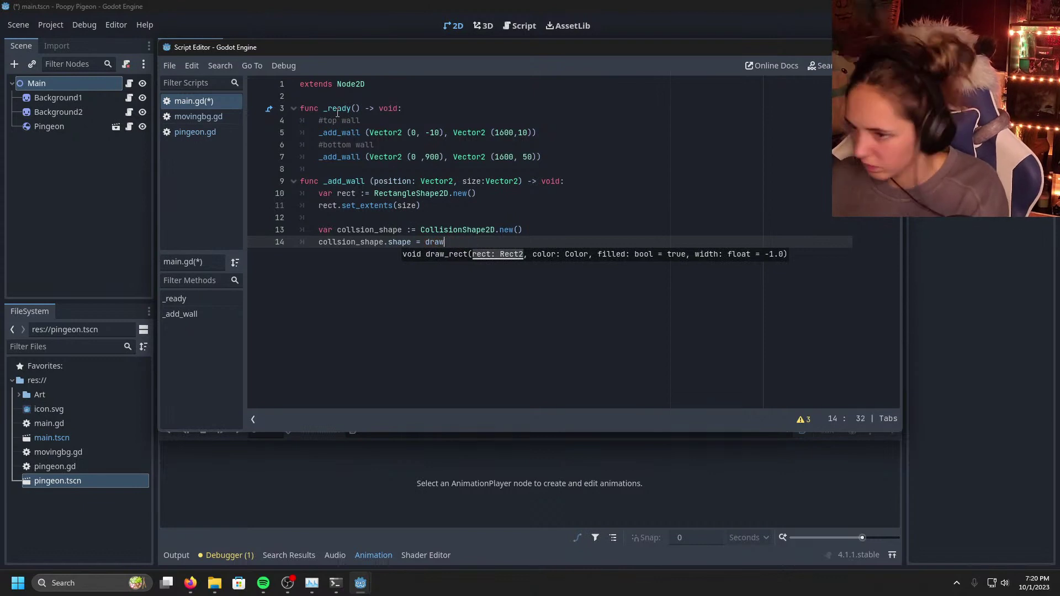
text(rect())
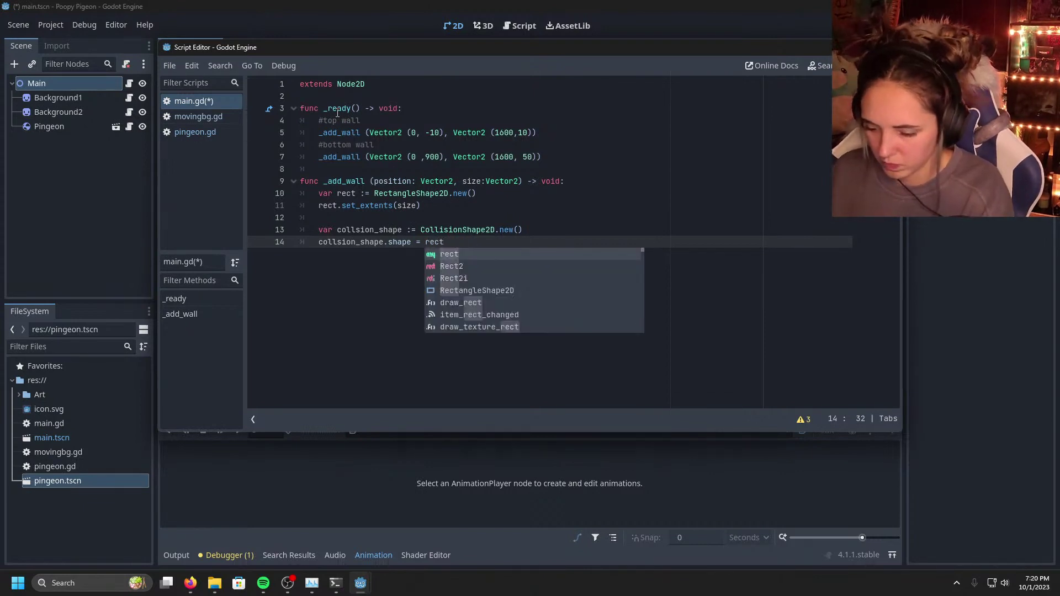
key(Return)
key(Up)
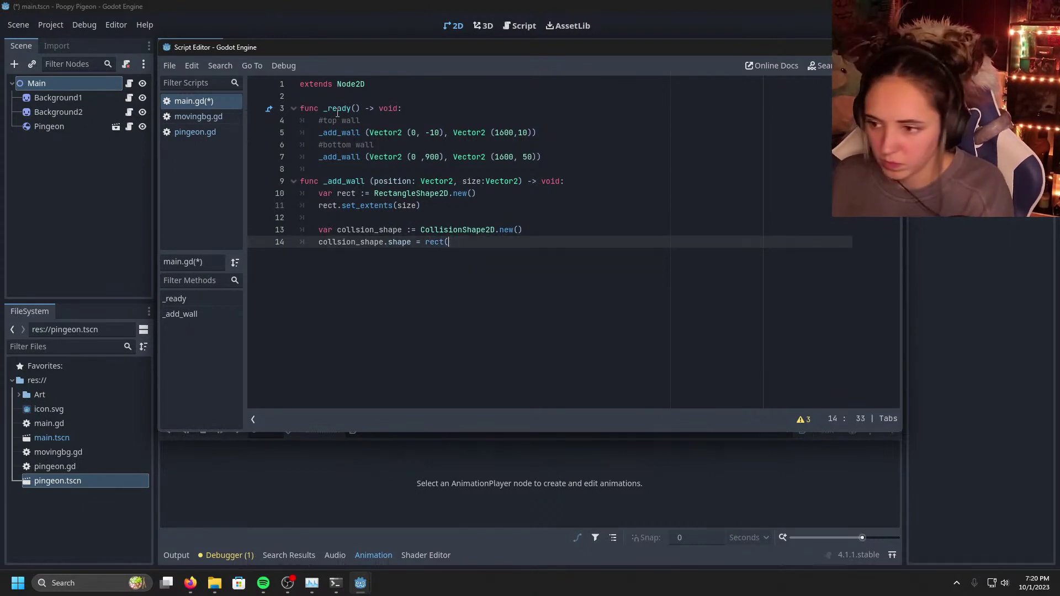
key(End)
key(BackSpace)
key(BackSpace)
Step: Leave a blank line after the shape assignment and start an indented declaration var collsion_object := in _add_wall
key(Down)
key(Return)
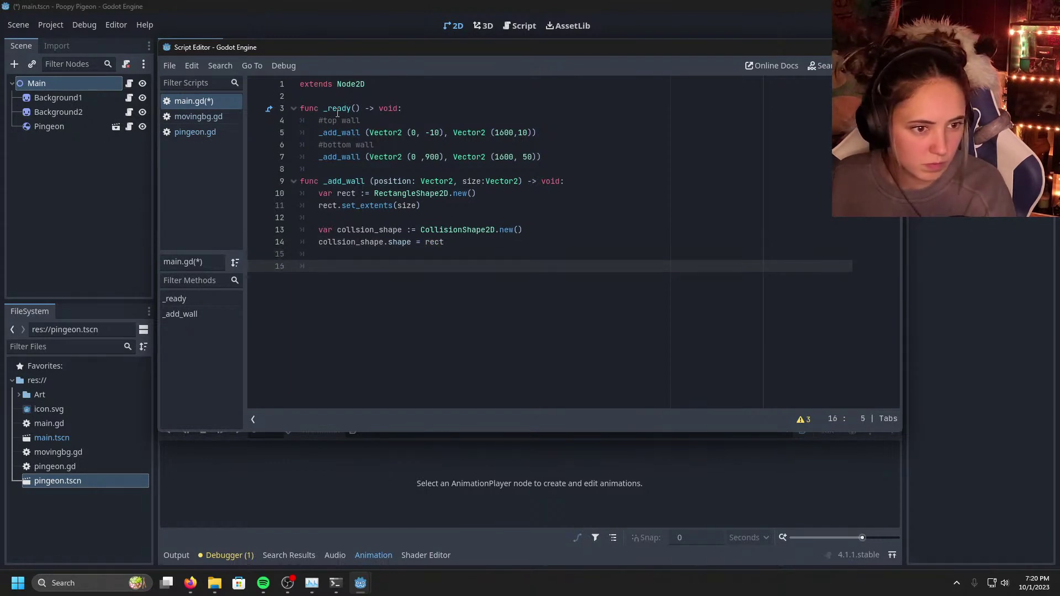
text(var collsion )
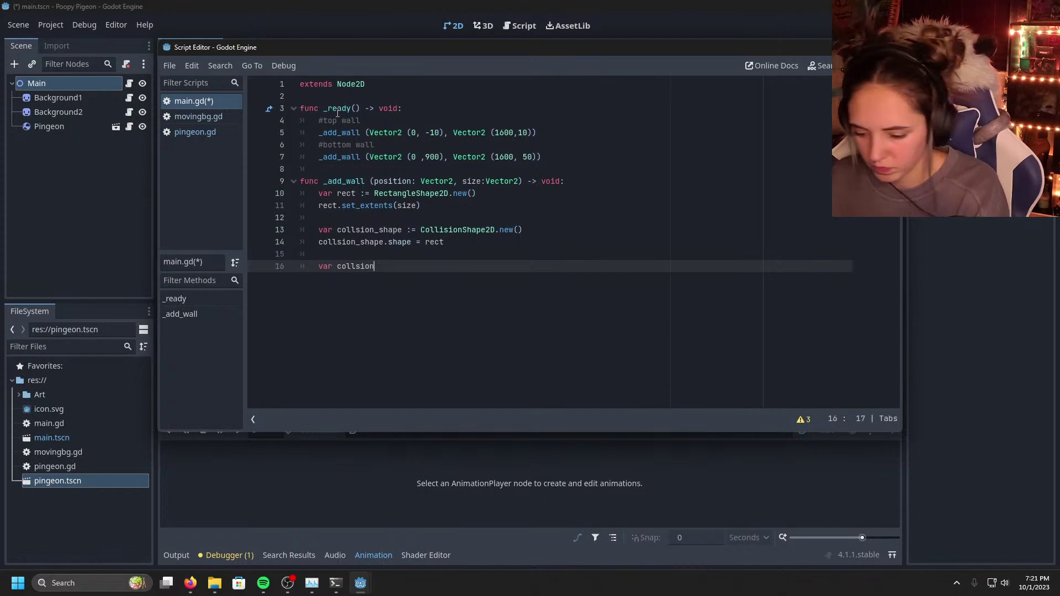
text(+pbject)
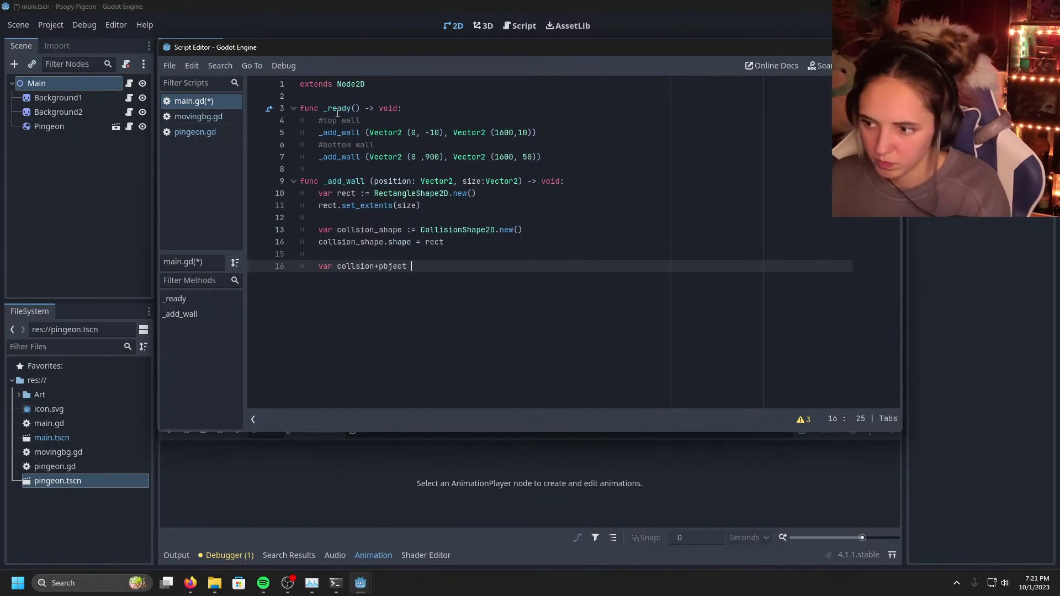
key(BackSpace)
key(BackSpace)
key(BackSpace)
key(BackSpace)
key(BackSpace)
key(BackSpace)
key(BackSpace)
key(BackSpace)
text(_)
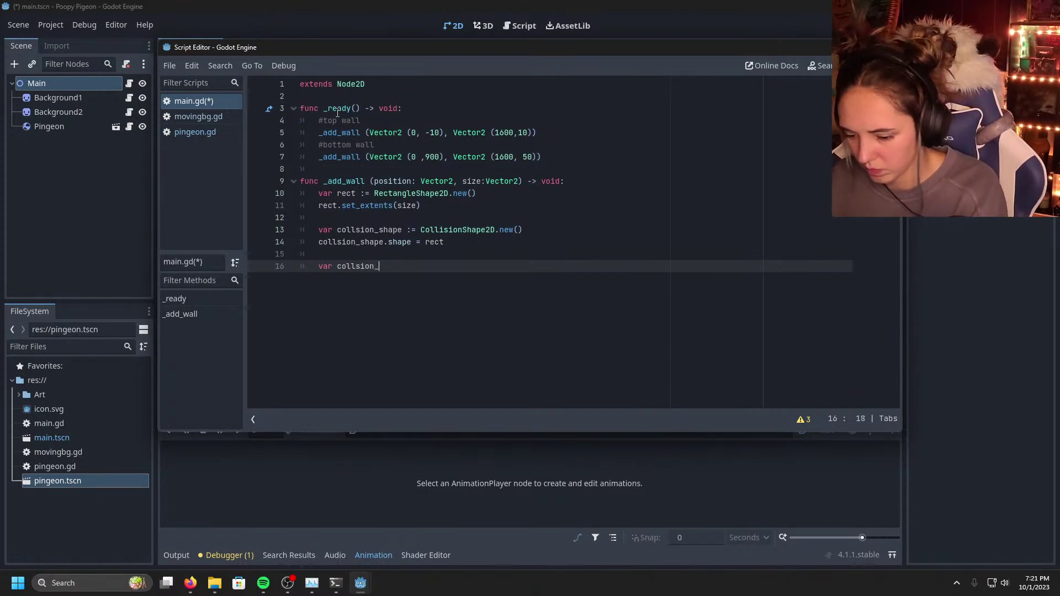
text(ob)
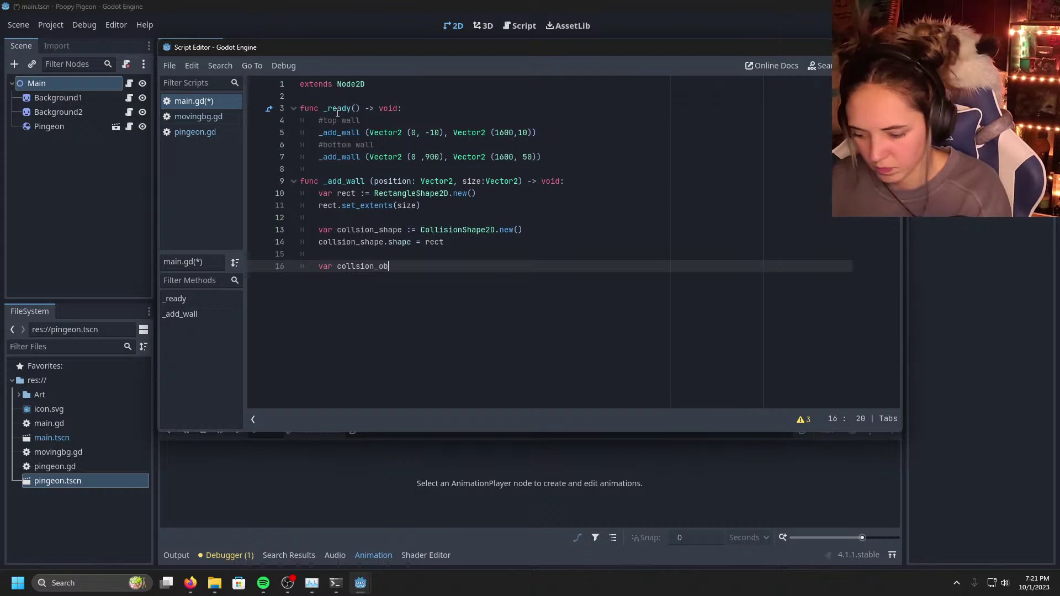
text(ject )
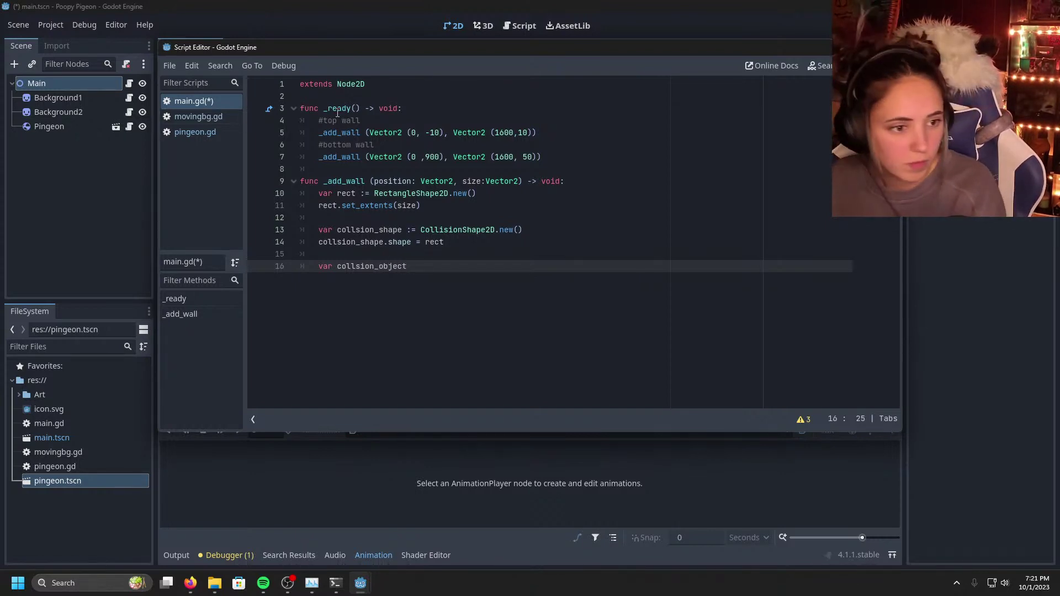
text(:= )
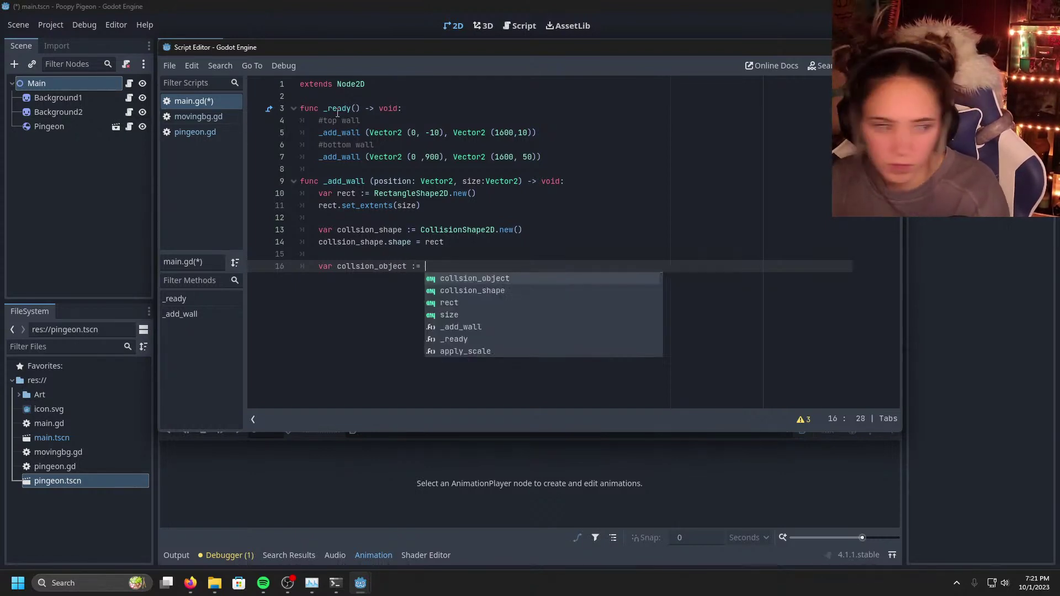
Step: Assign StaticBody2D.new() to the collsion_object variable
text(Stat)
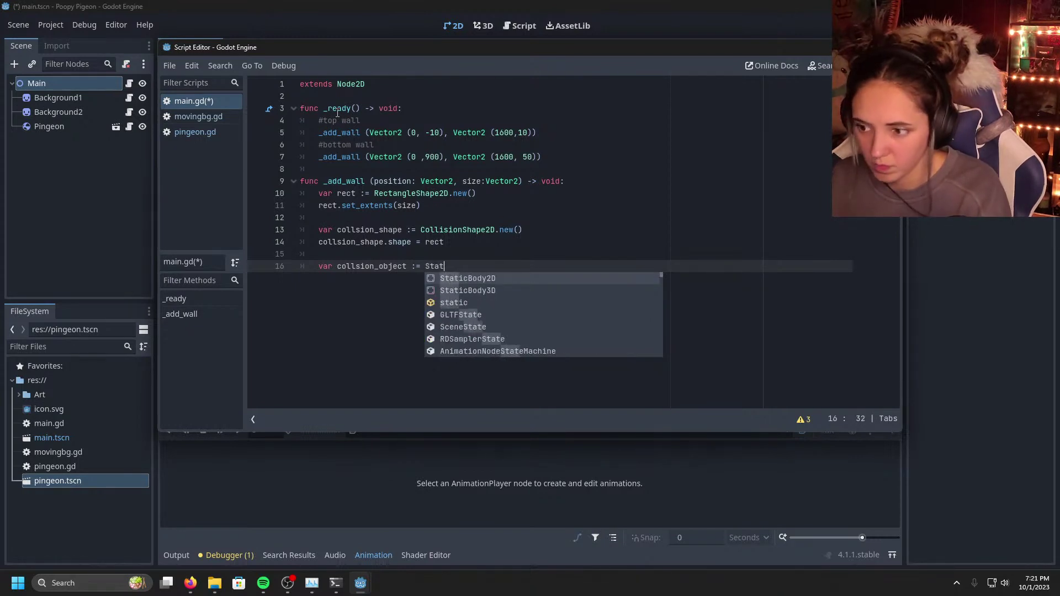
key(Return)
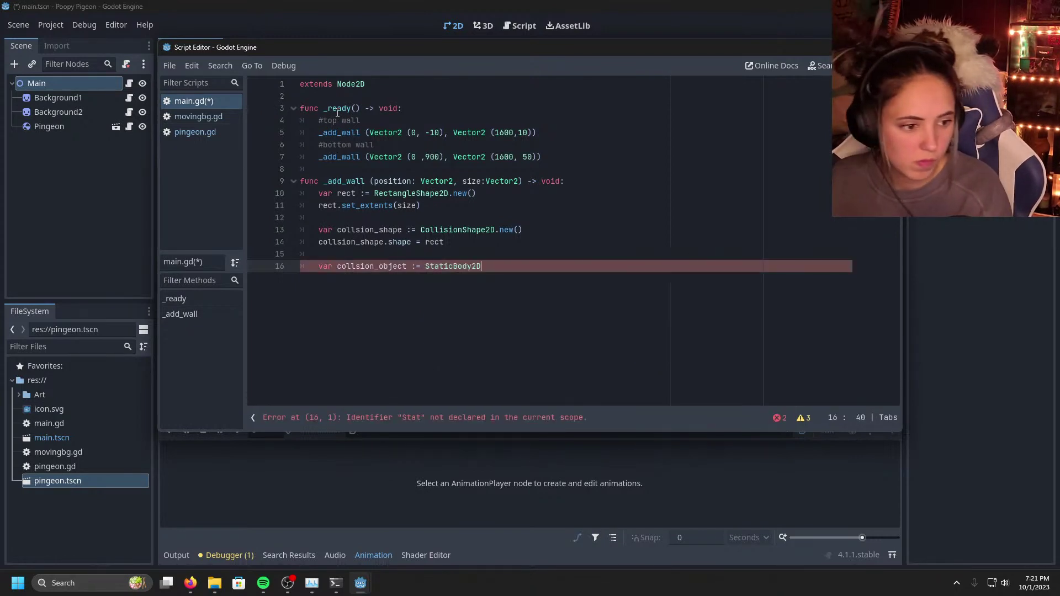
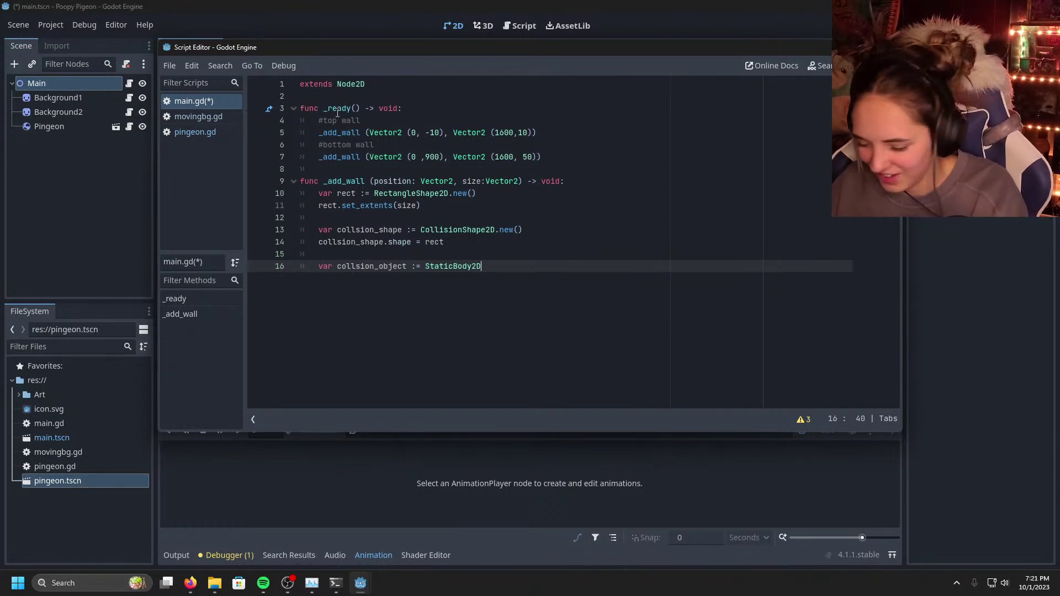
text(.new)
key(Return)
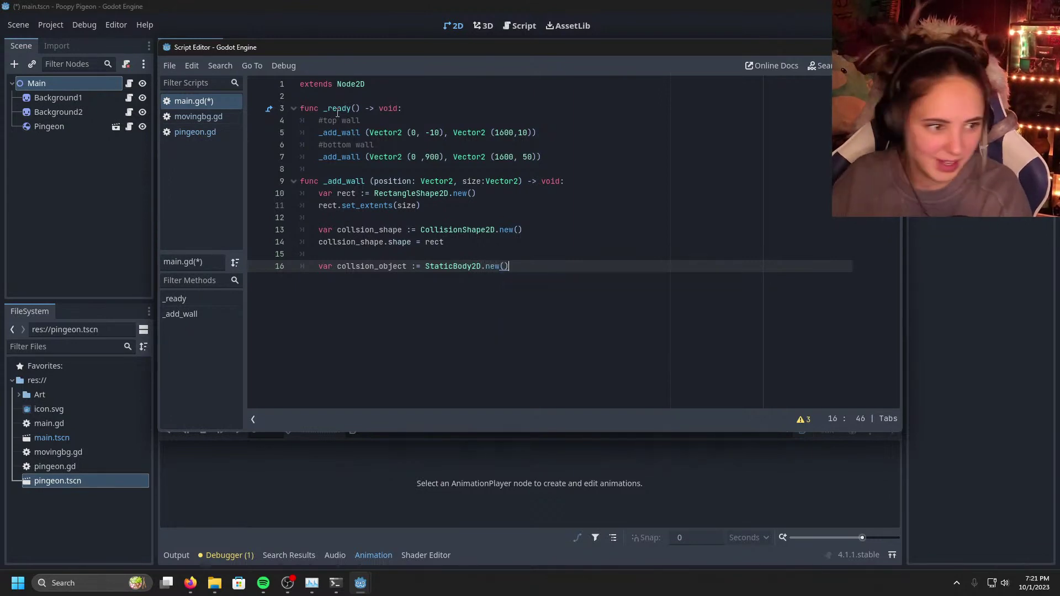
Step: Add the line collision_object.postion = position below the StaticBody2D declaration
key(Return)
text(collsion)
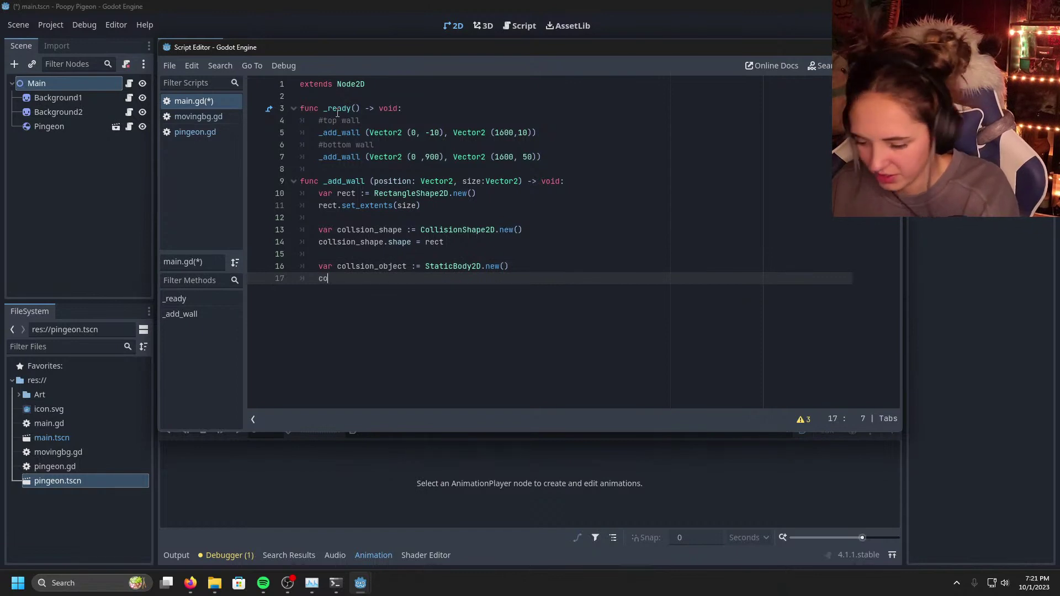
key(BackSpace)
key(BackSpace)
key(BackSpace)
key(BackSpace)
key(BackSpace)
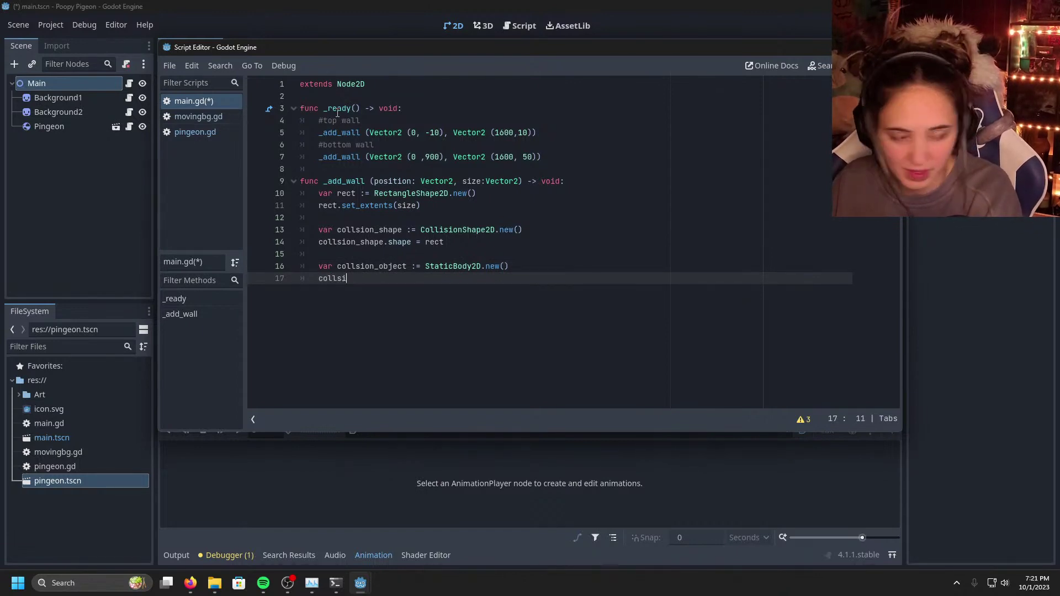
text(ision )
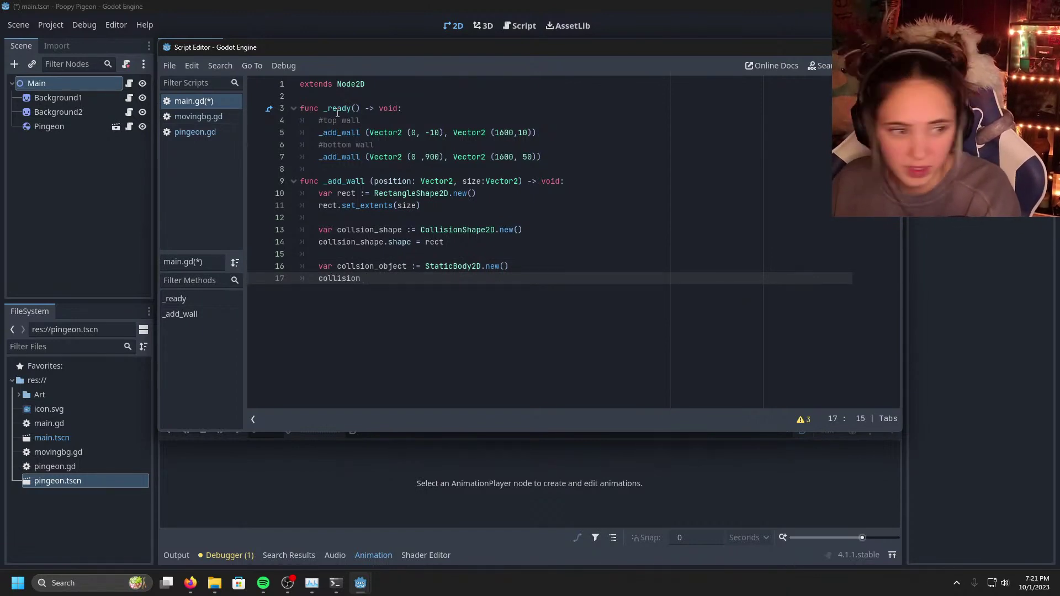
text(_ob)
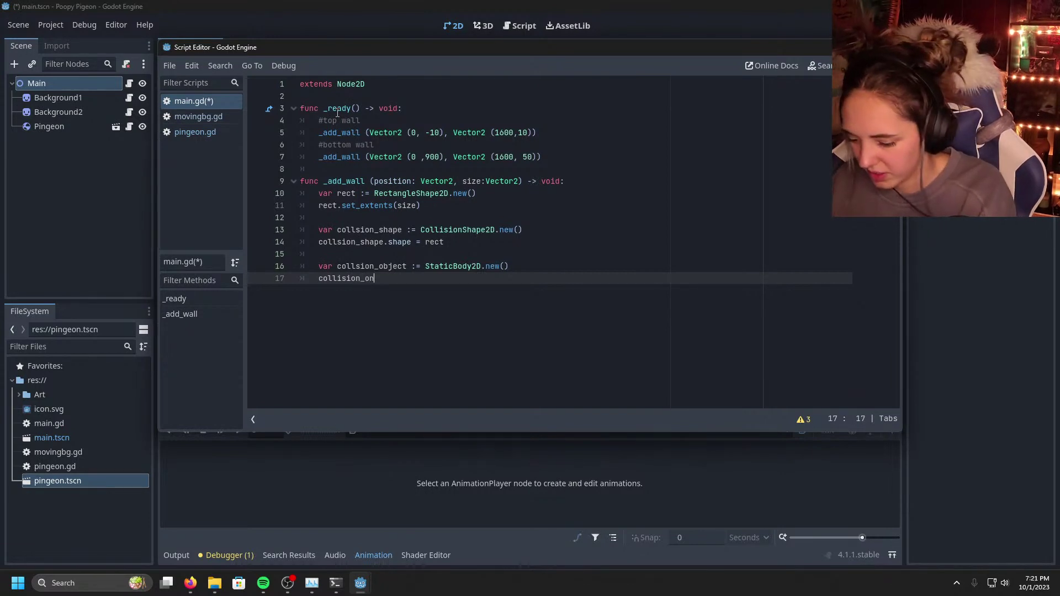
text(bject )
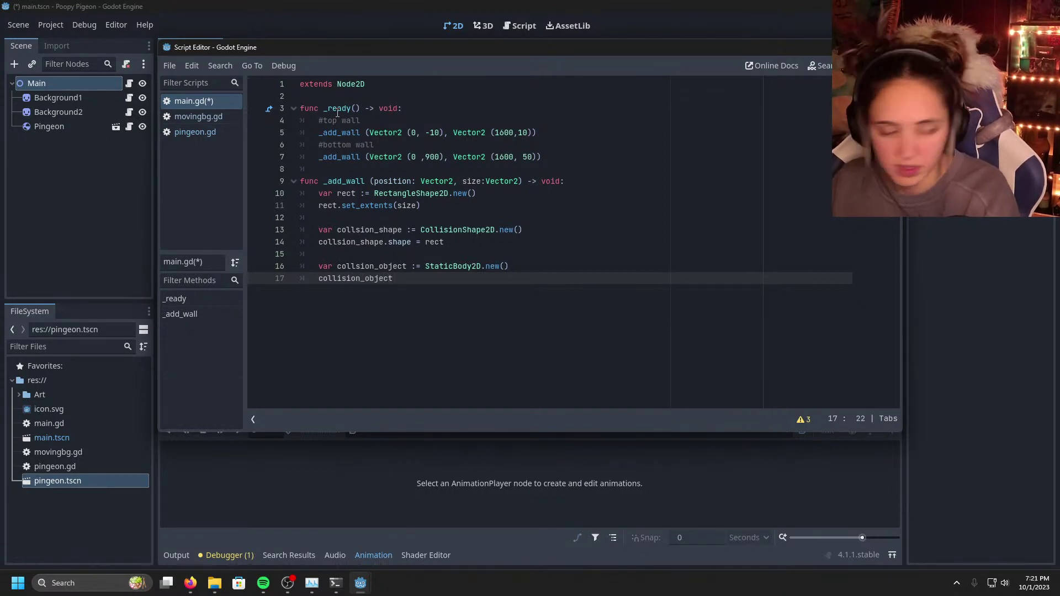
text(.postion )
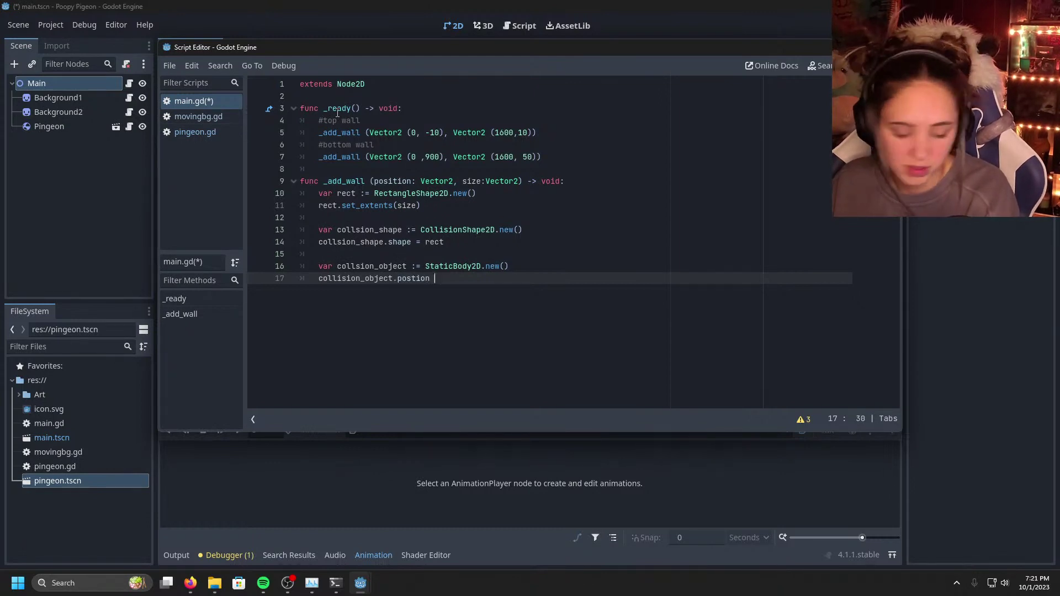
text(= position)
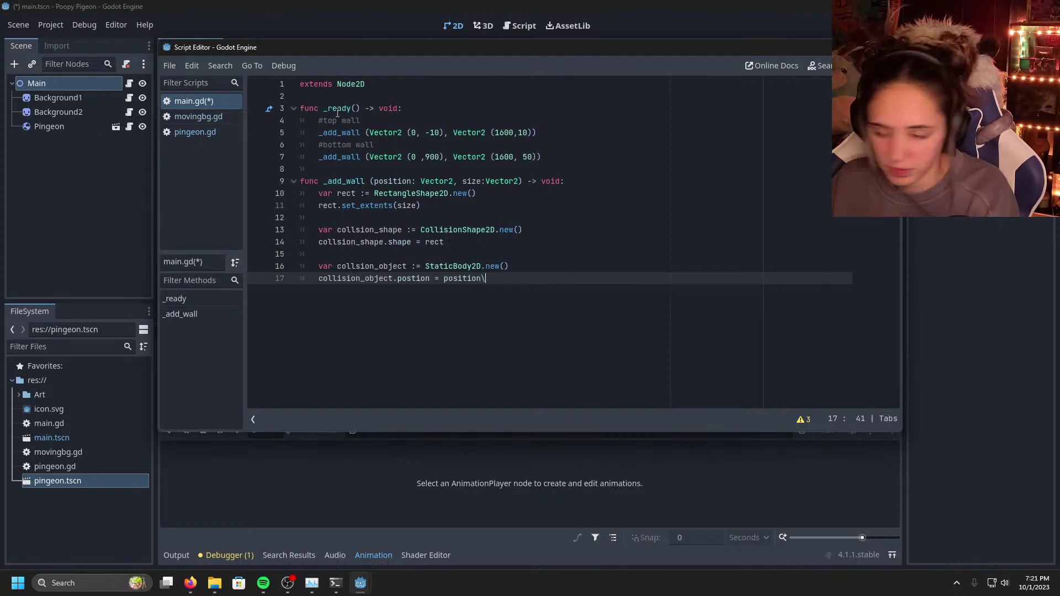
Step: Add the call collsion_object.add_child(collsion_shape) below the position assignment in _add_wall
key(Return)
text(collsi)
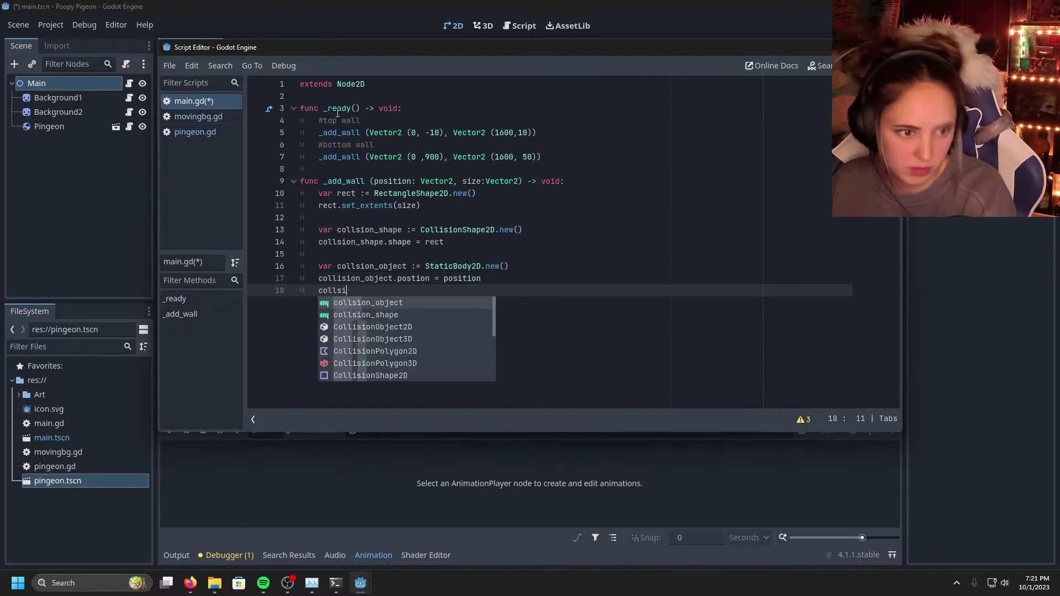
key(Return)
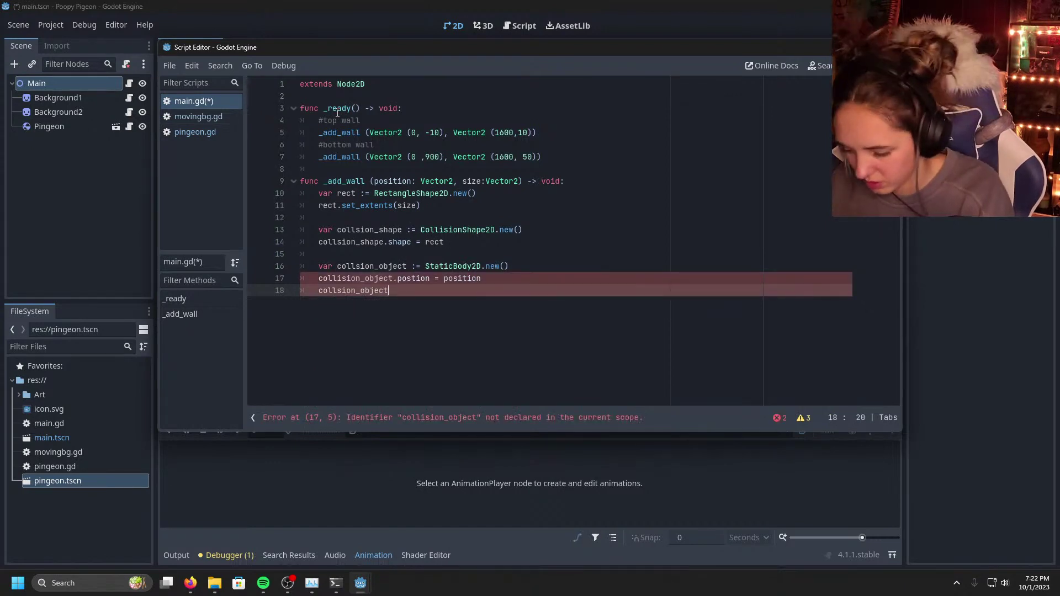
text(.add)
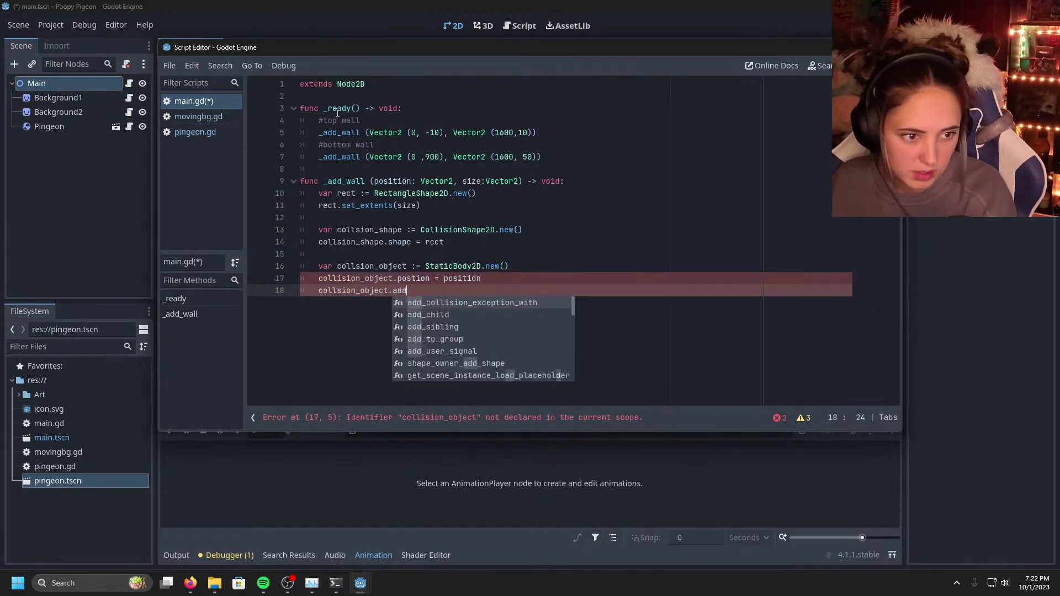
text(_child )
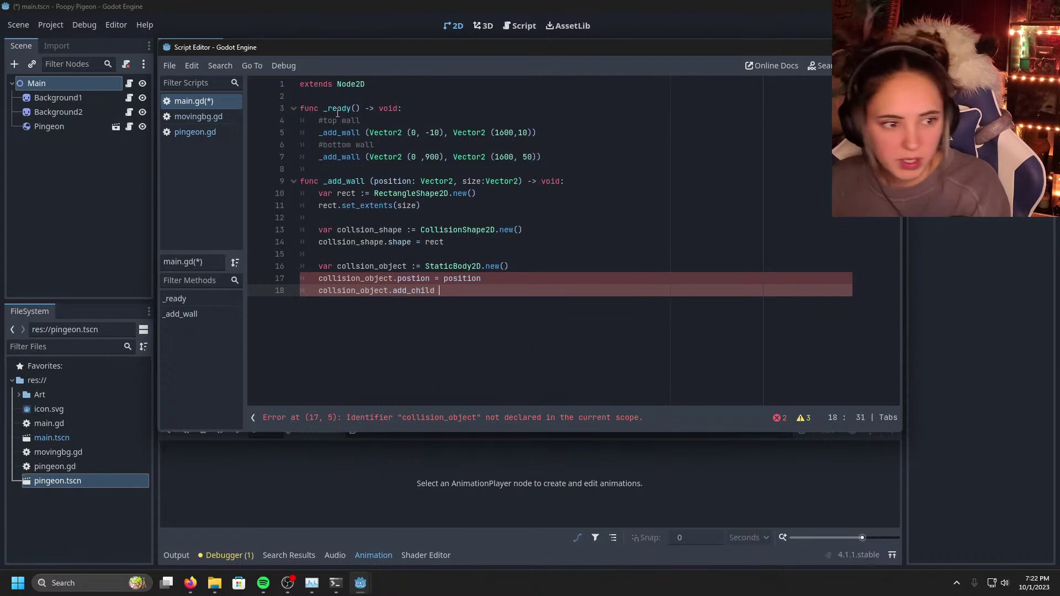
text((col)
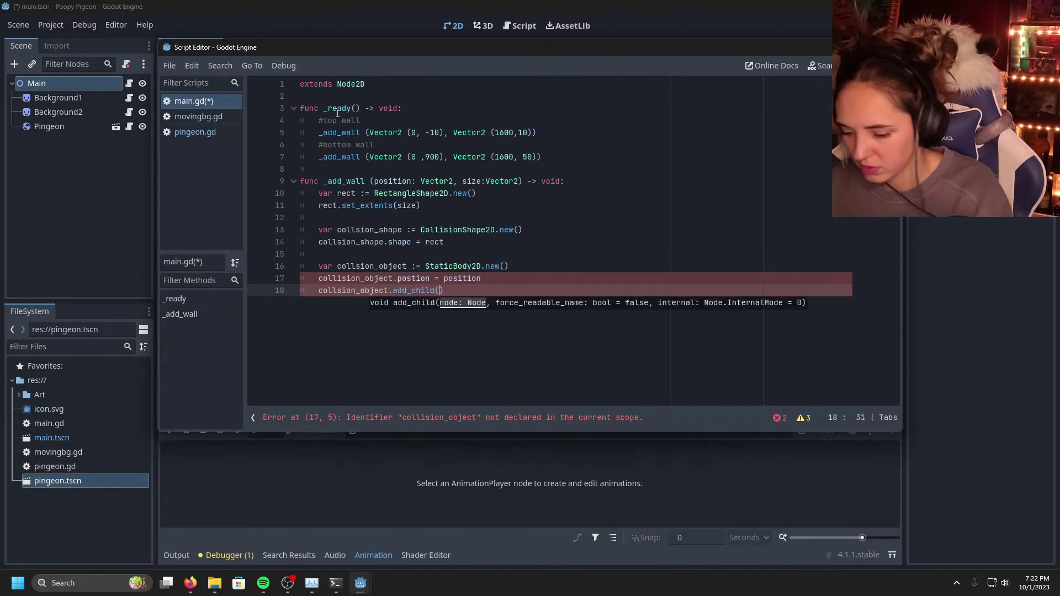
key(Down)
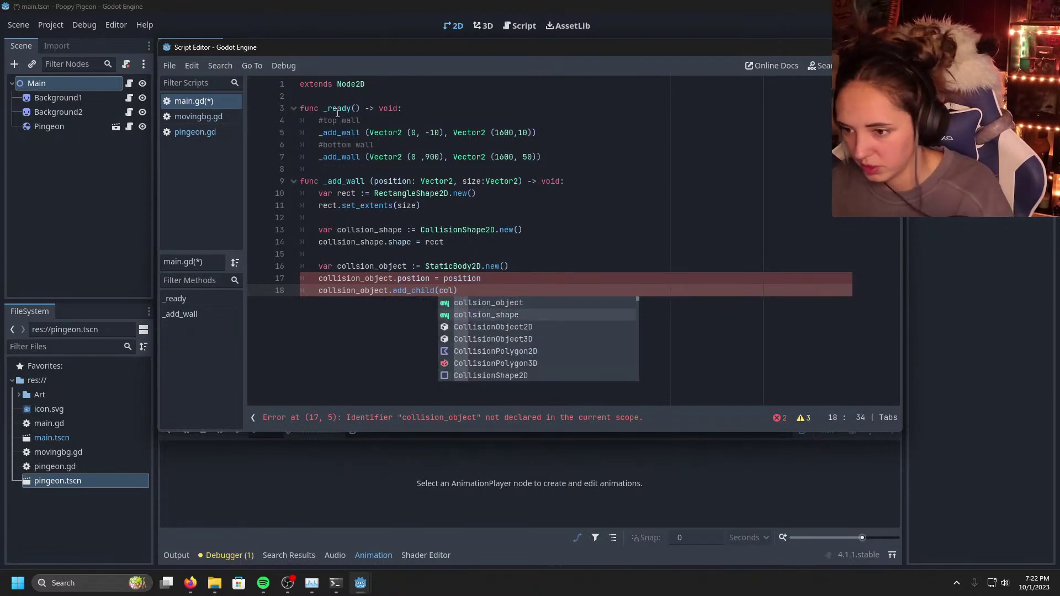
key(Return)
Step: Pass collsion_shape to the unfinished add_child call, add a closing add_child (collsion_object) line after a blank line, and save
key(Return)
key(Return)
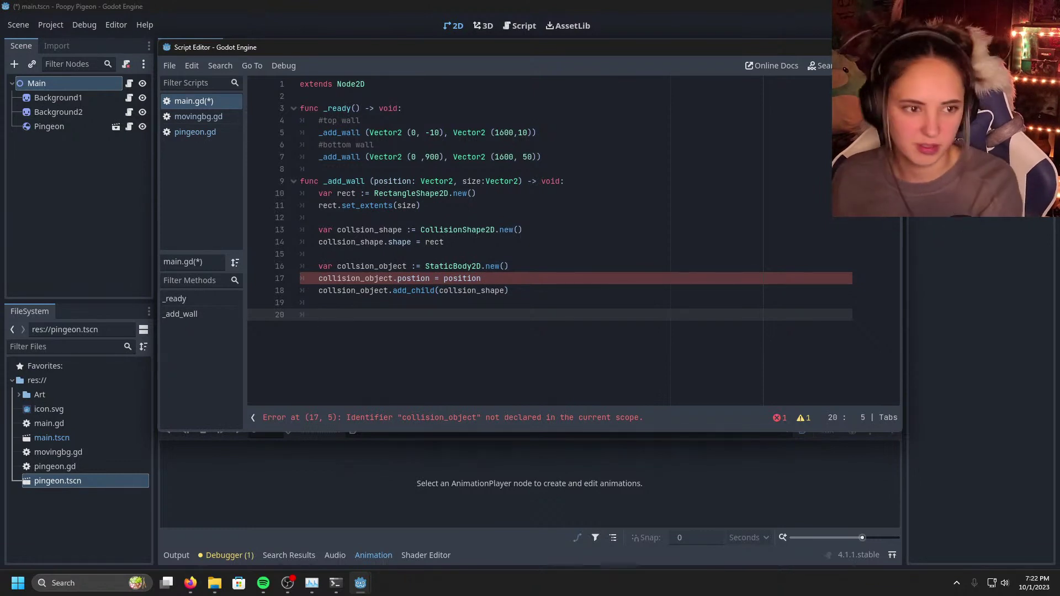
text(add_chi)
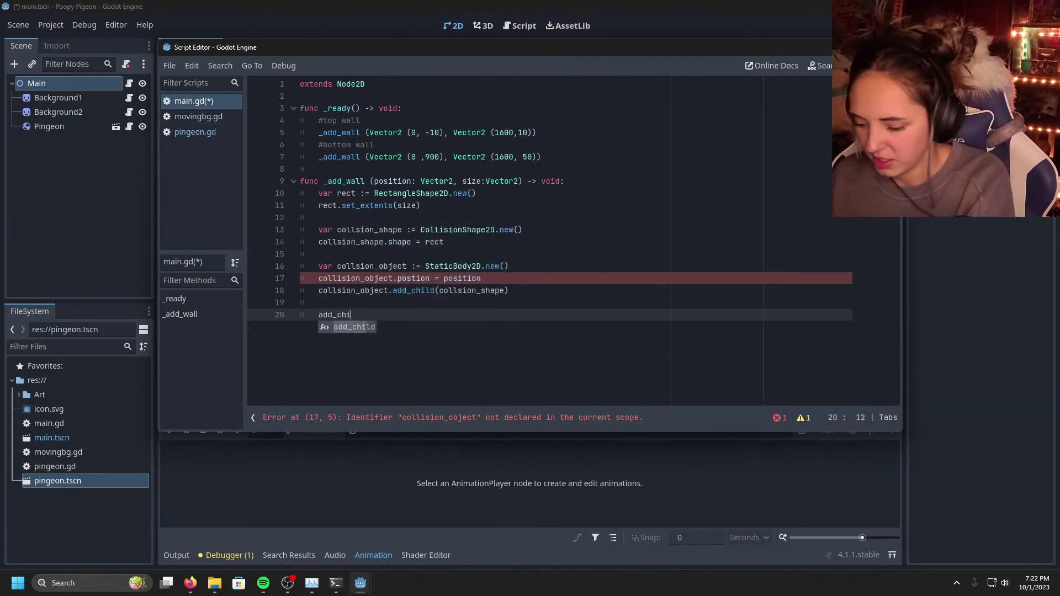
text(ld )
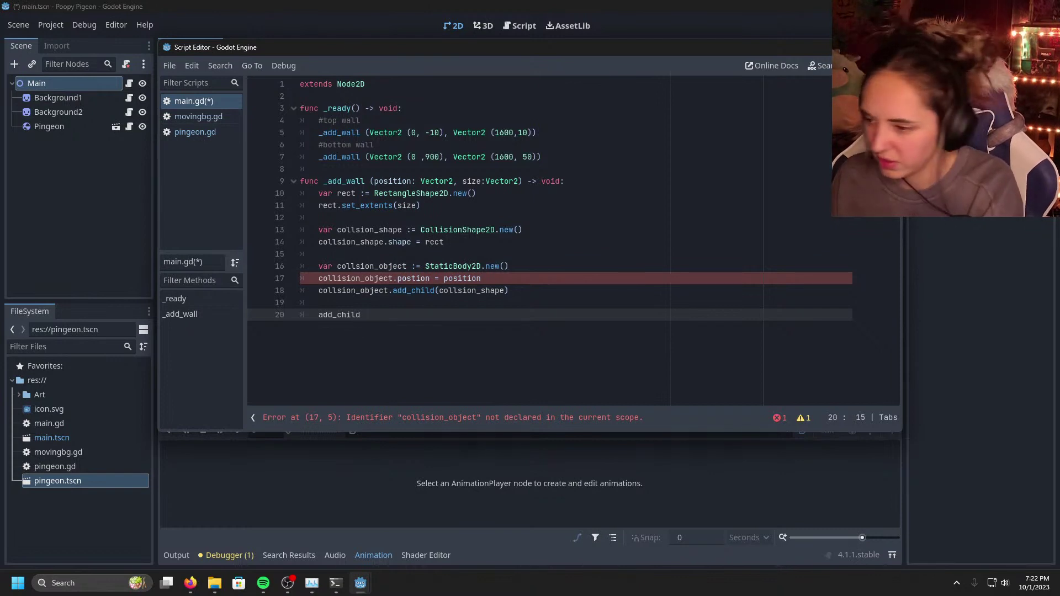
text(()
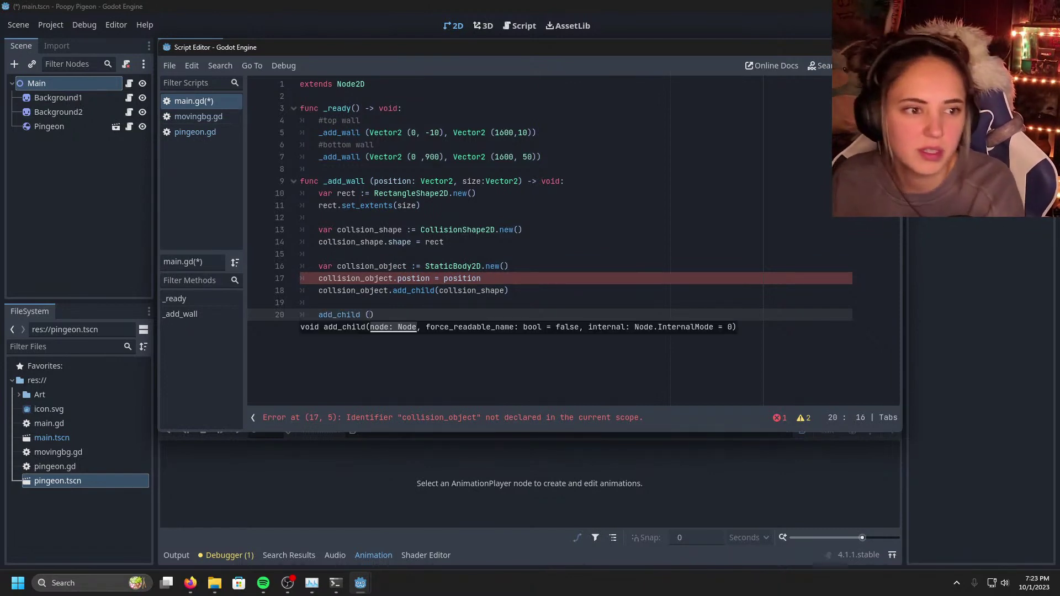
text(col)
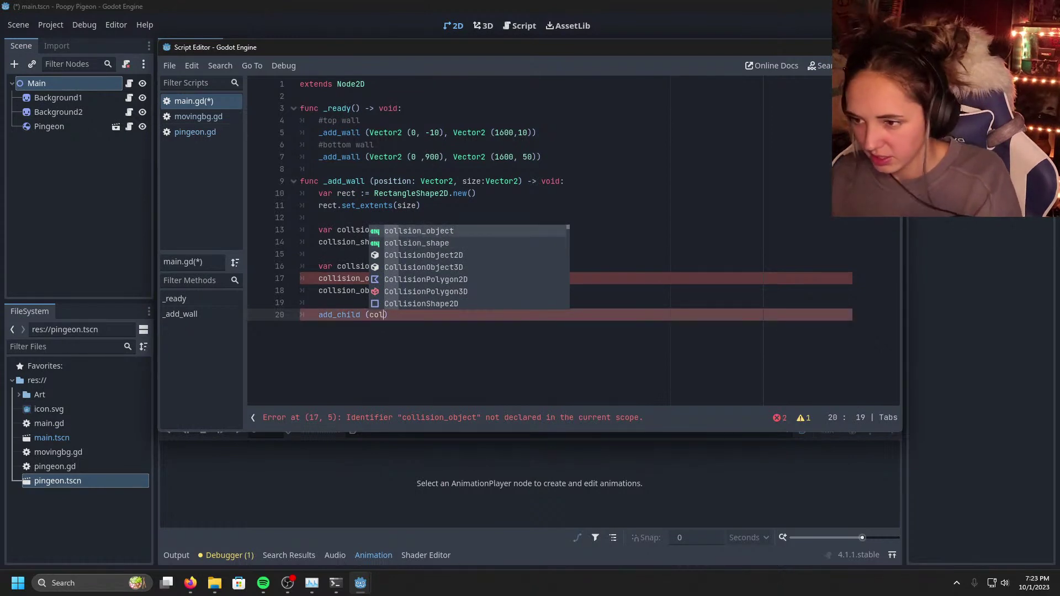
key(Return)
key(ctrl+s)
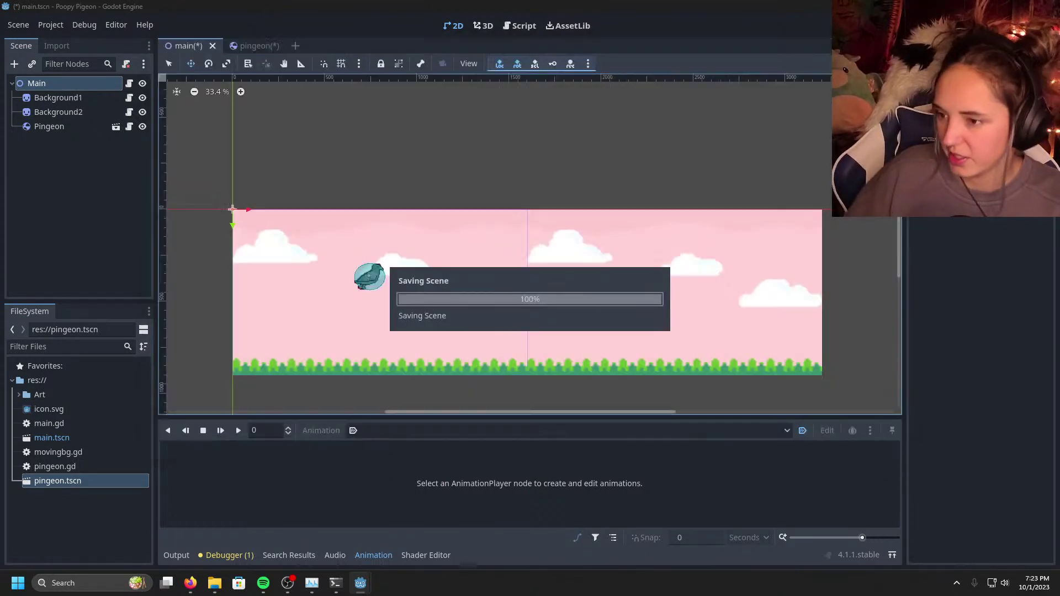
Step: Check the debugger's error list and run the project to test the wall script
click(235, 554)
click(239, 415)
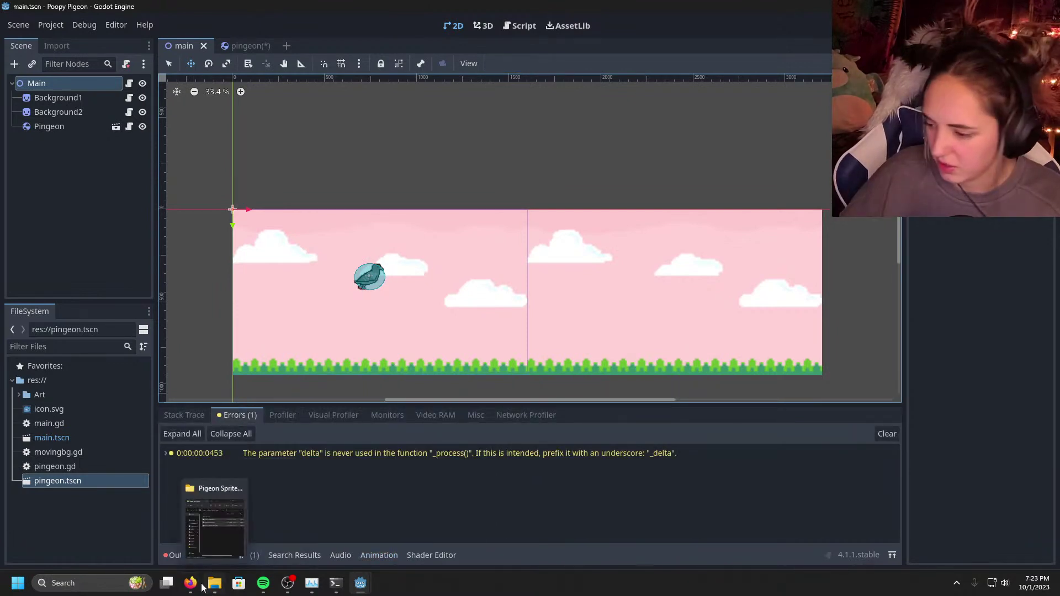
mouse_move(190, 583)
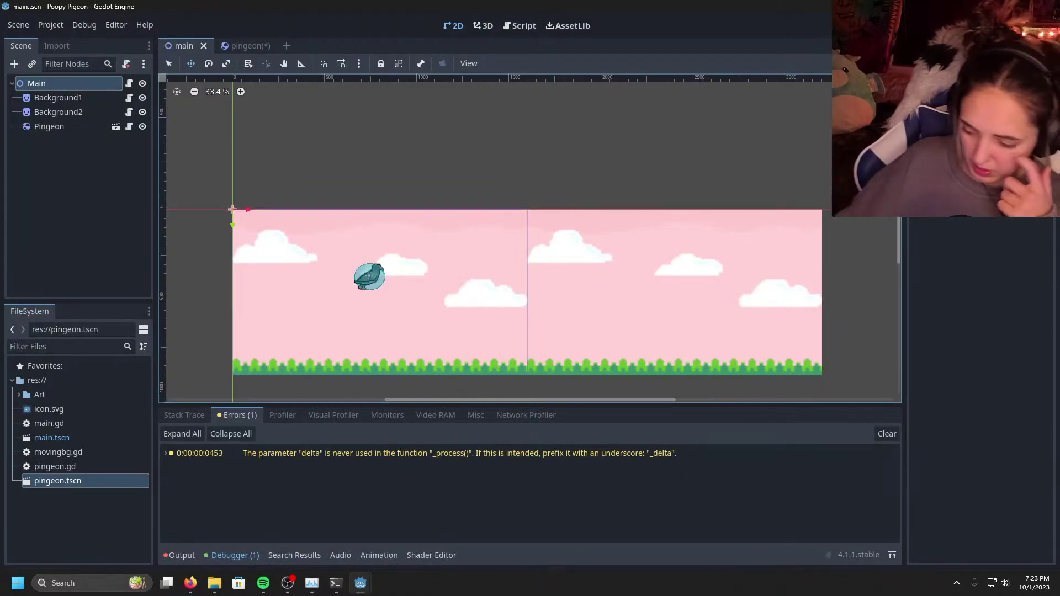
scroll(828, 218, down, 1)
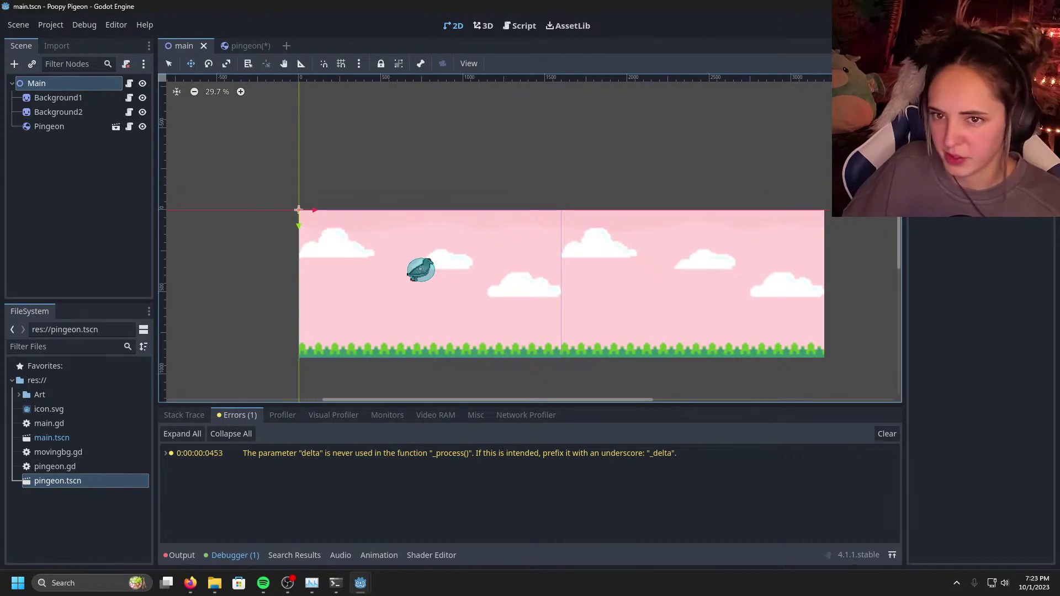
key(F5)
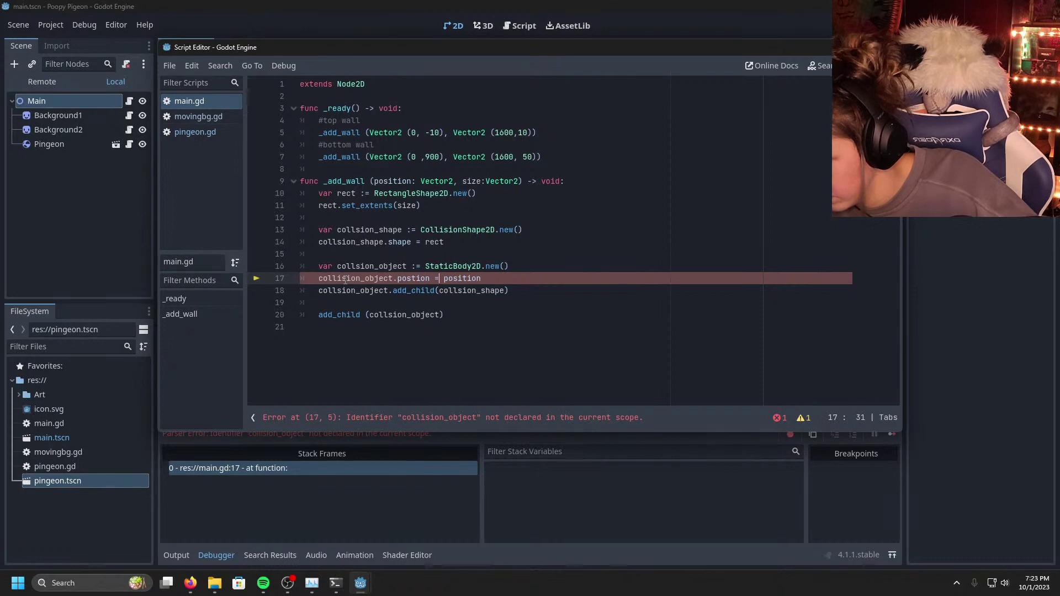
Step: Correct the spelling to collision_shape in its variable declaration and in the shape assignment line of _add_wall
click(356, 230)
text(i)
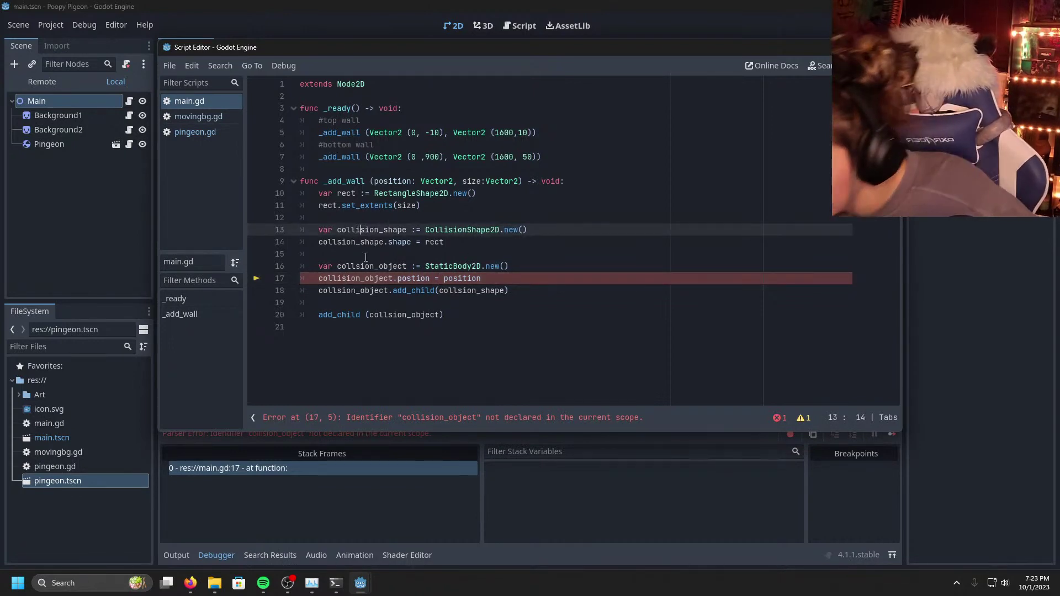
click(337, 242)
text(i)
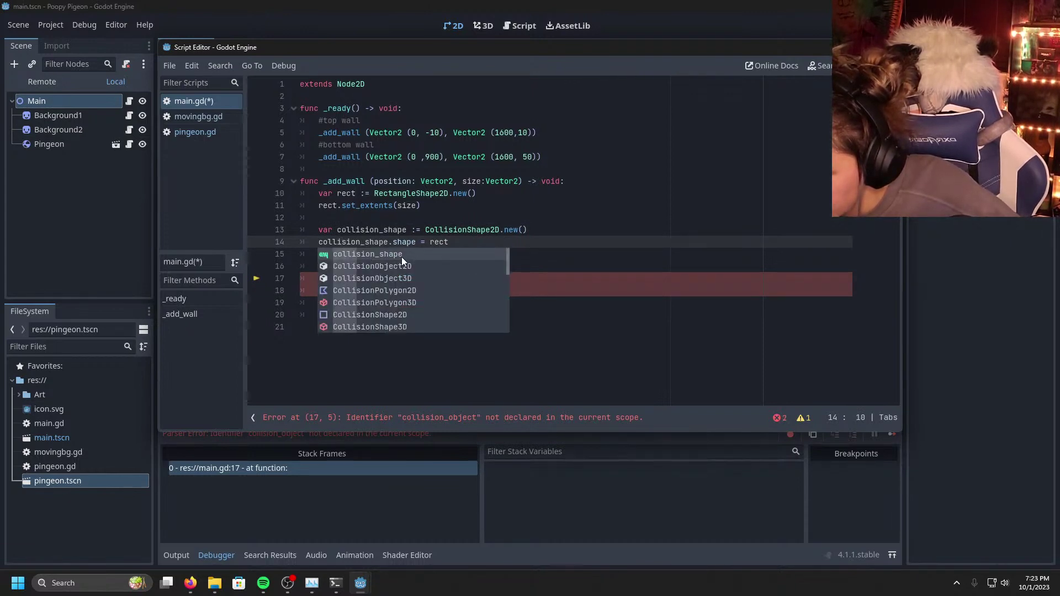
click(574, 340)
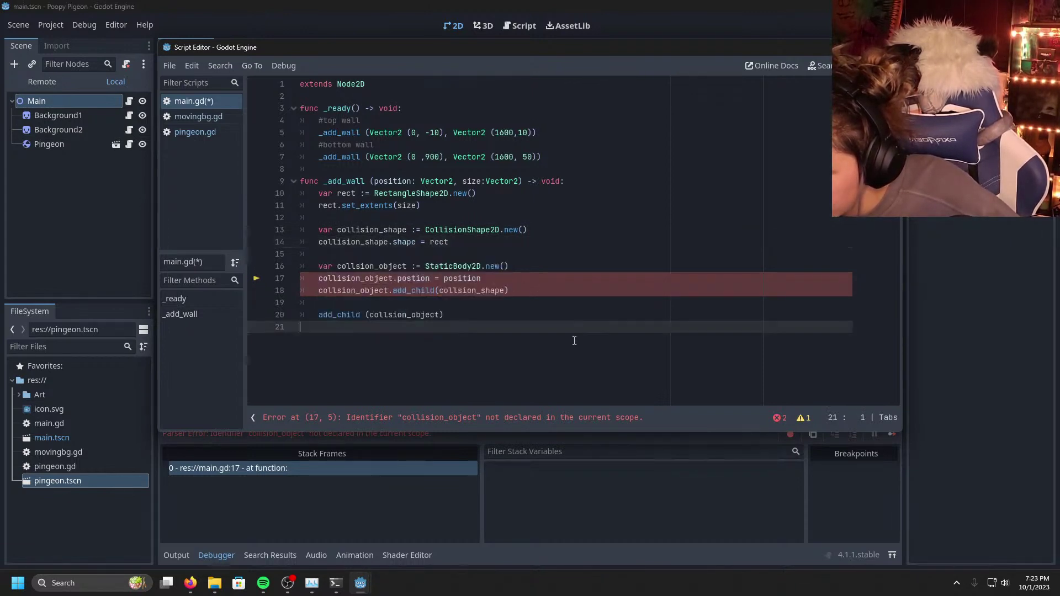
Step: Correct the spelling to collision_object in the StaticBody2D declaration and at the start of the add_child line two lines below
click(356, 266)
text(i)
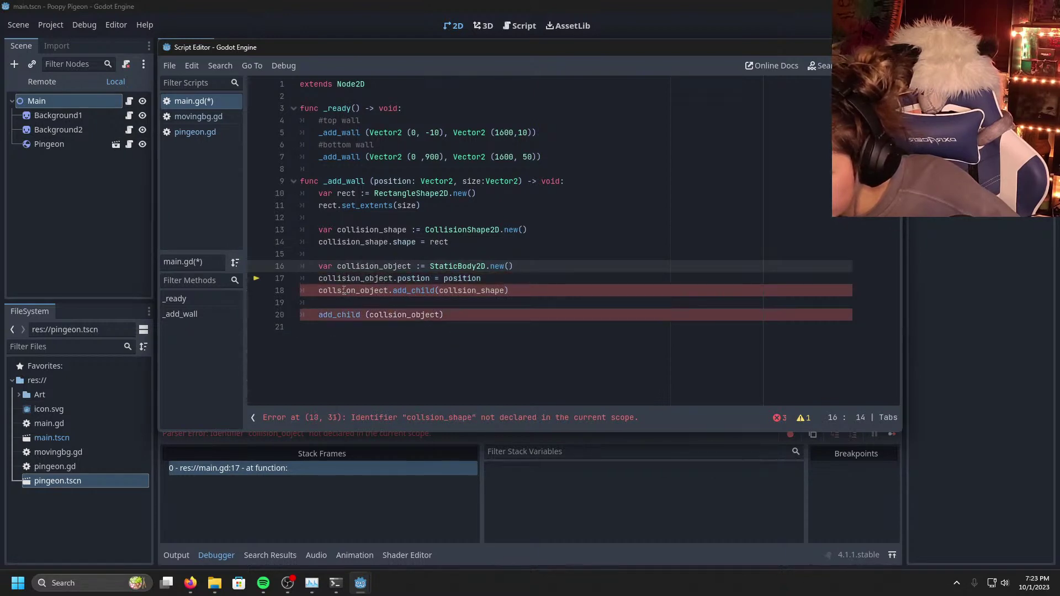
click(344, 290)
text(i)
click(556, 308)
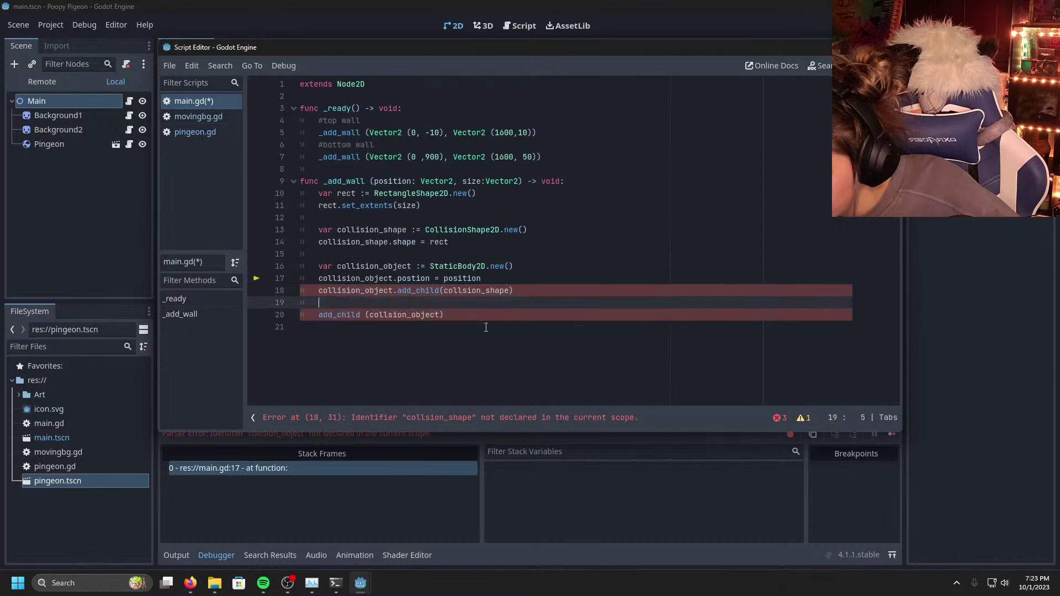
Step: Correct the arguments of the two add_child calls to collision_object in the last line and collision_shape on line 18
click(392, 315)
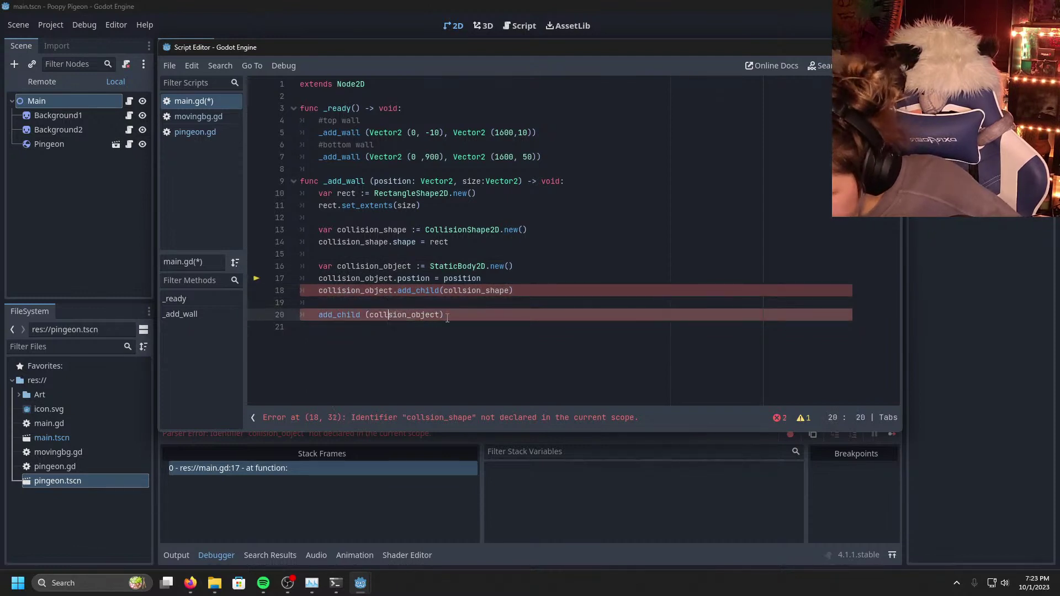
text(i)
click(500, 329)
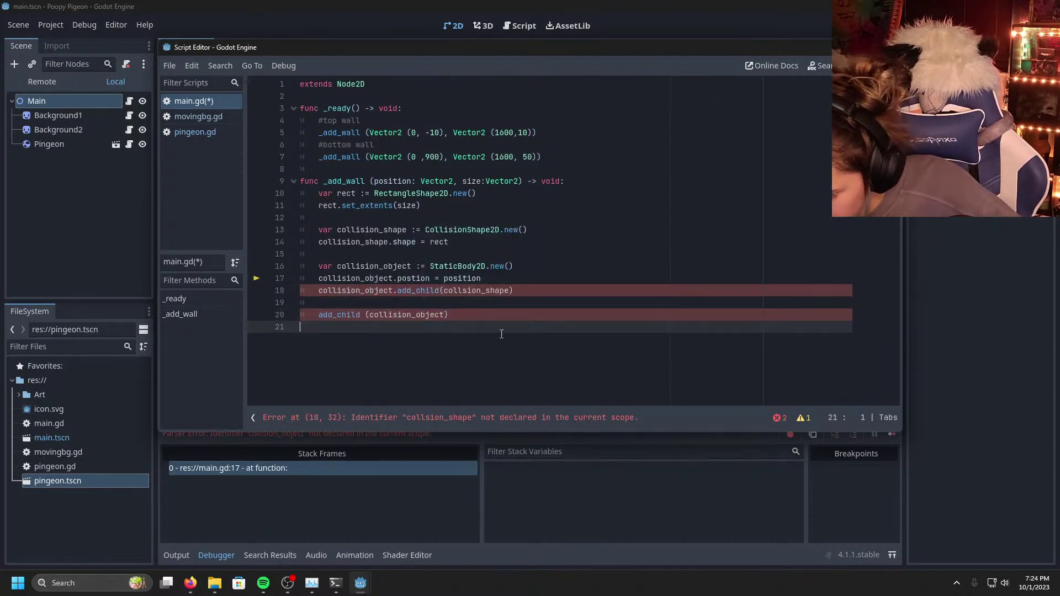
click(466, 291)
text(i)
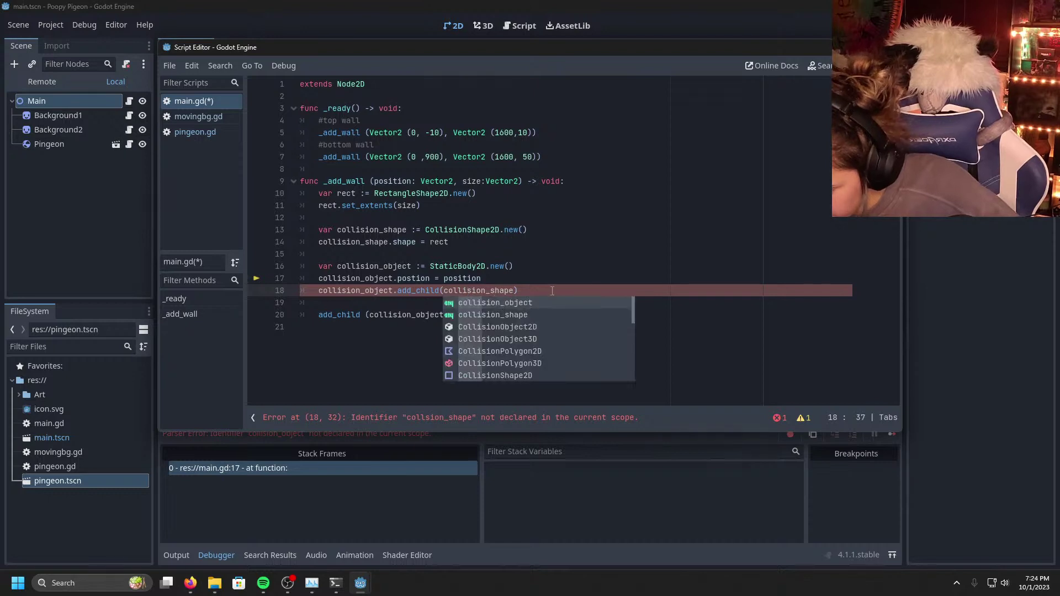
click(541, 267)
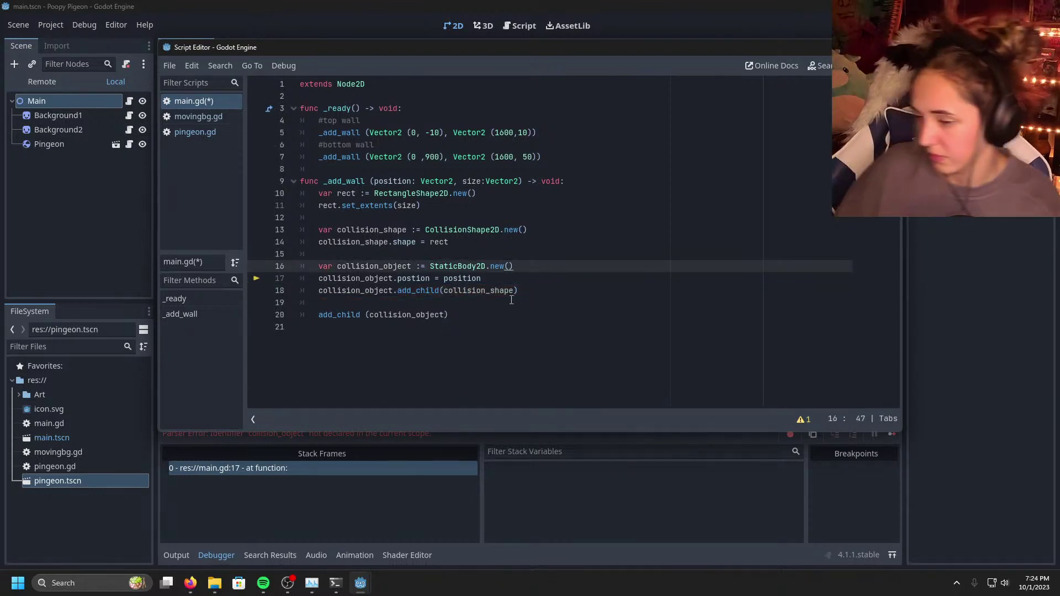
Step: Run the project with the corrected script, dismiss the Load Errors dialog, and run the project again
key(F5)
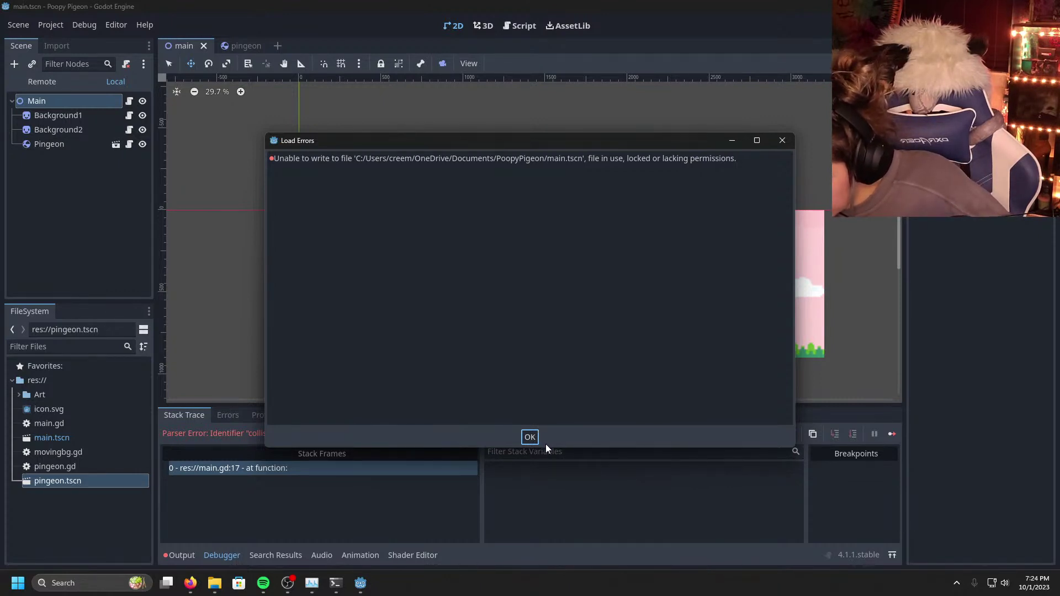
click(530, 439)
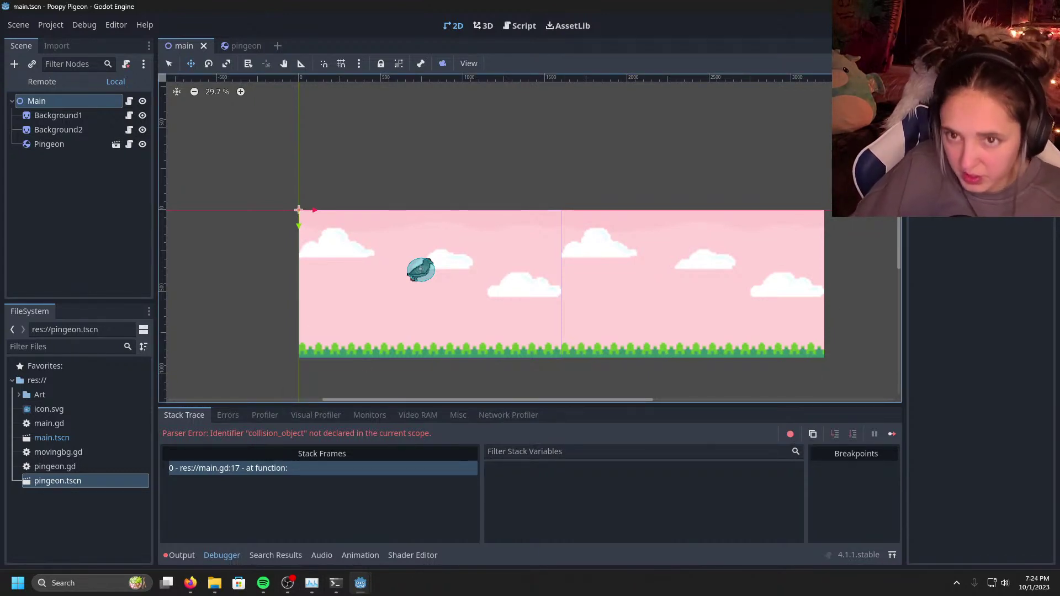
click(362, 589)
click(395, 541)
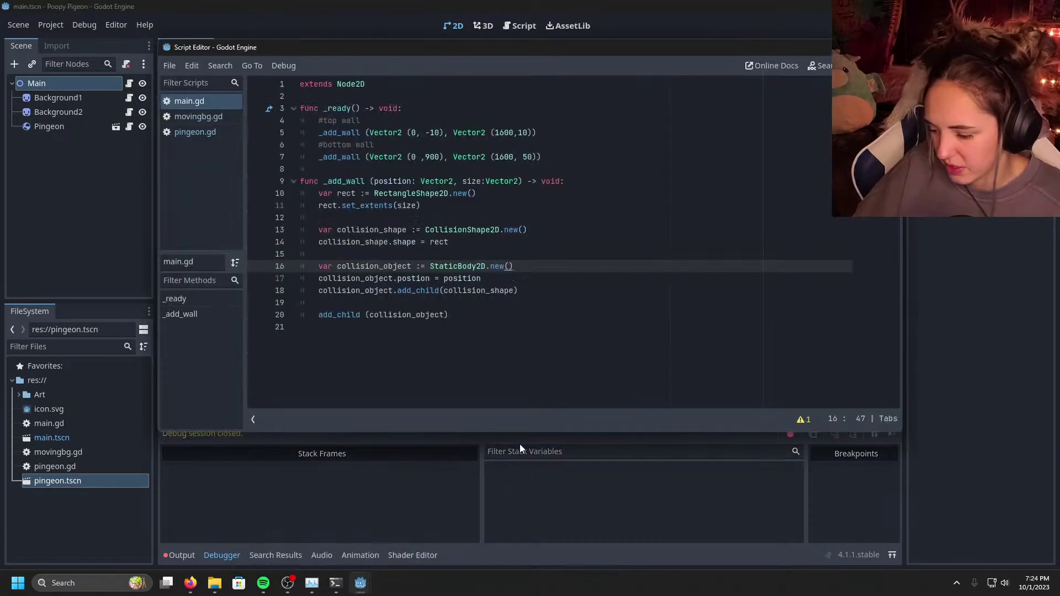
click(519, 442)
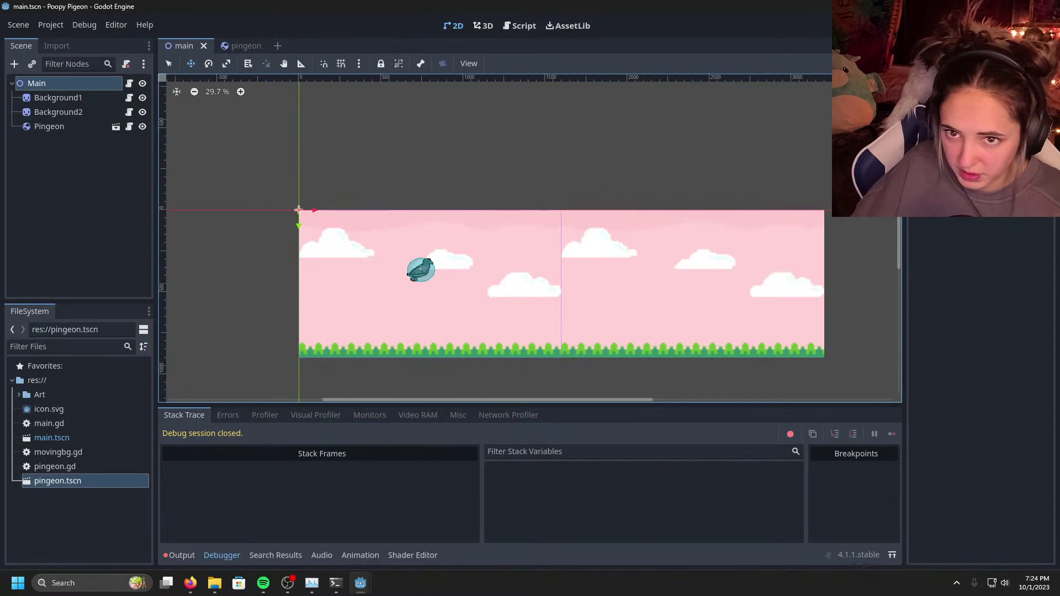
key(F5)
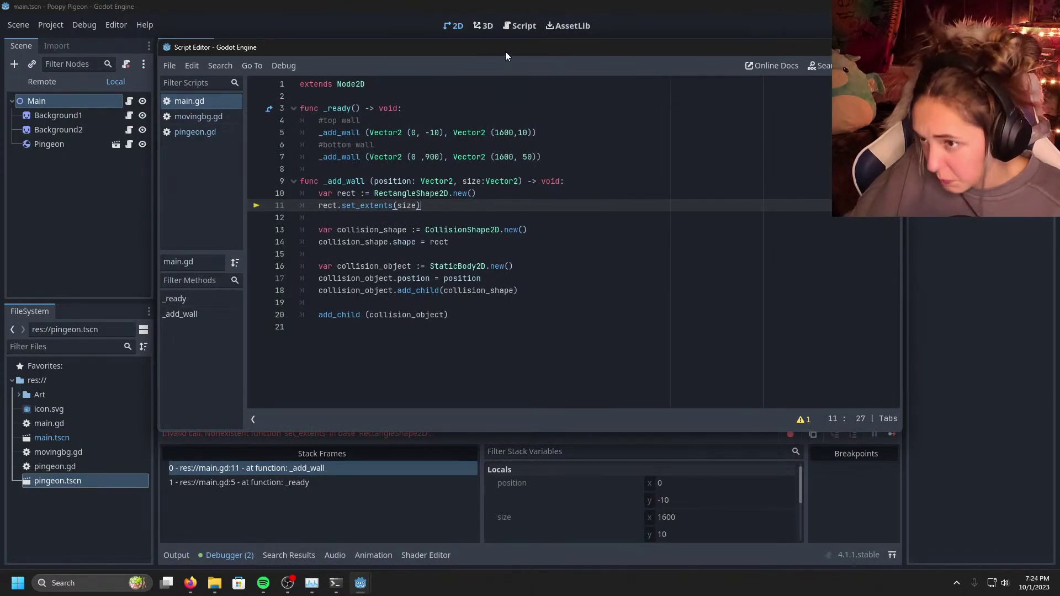
Step: Move the script editor aside to read the debugger's stack trace error for line 11 of main.gd
drag(505, 51, 817, 305)
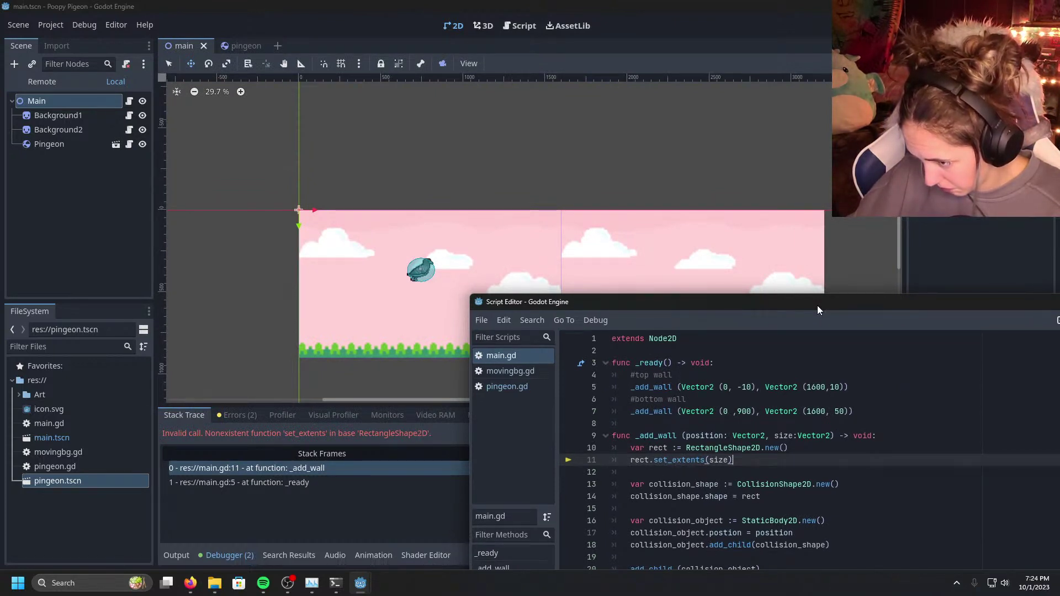
drag(817, 306, 561, 113)
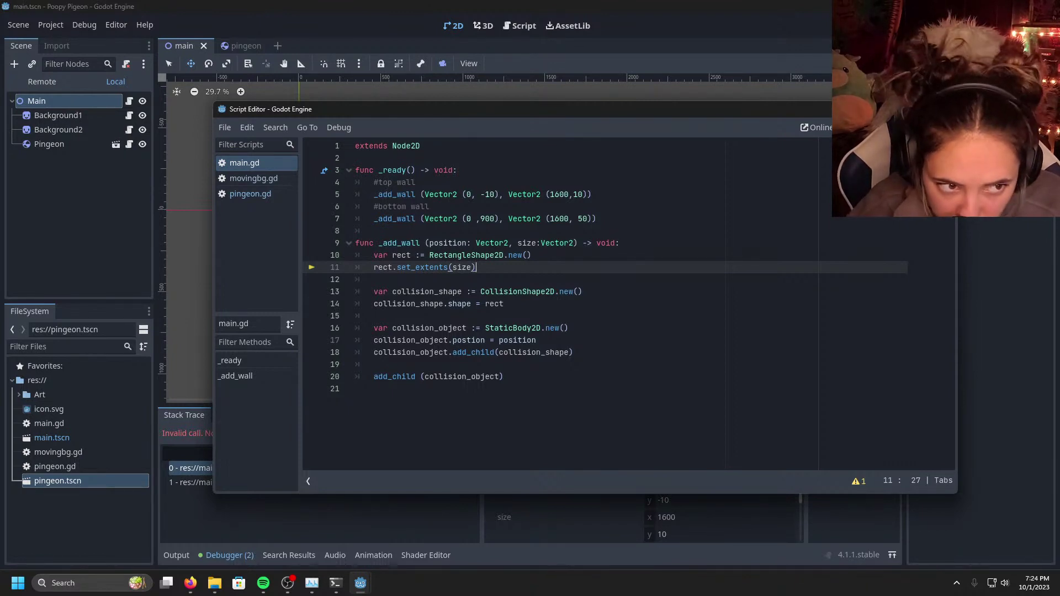
key(ctrl+f)
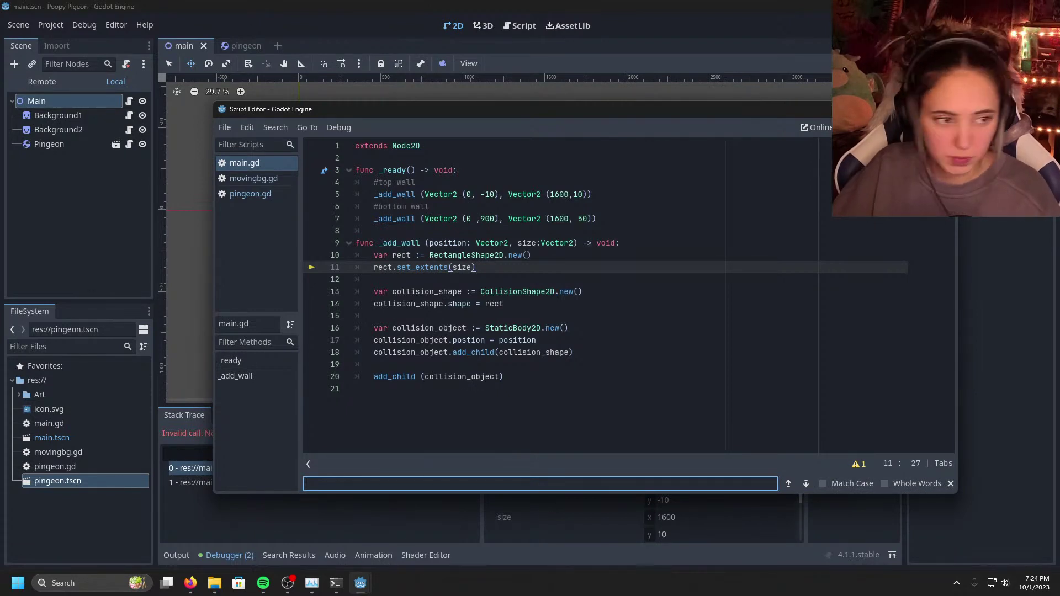
key(alt+Tab)
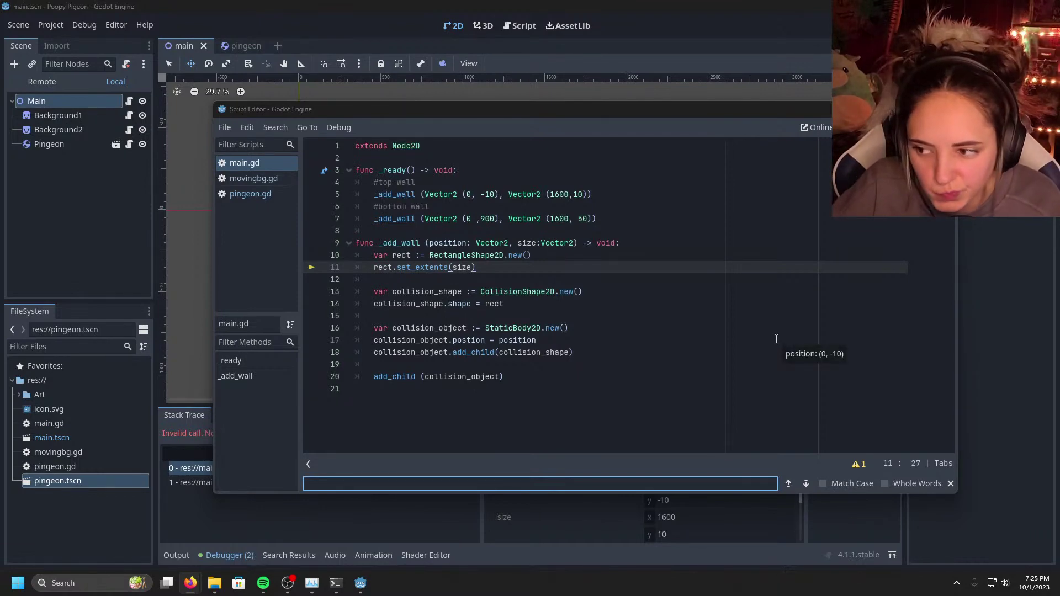
drag(629, 117, 859, 484)
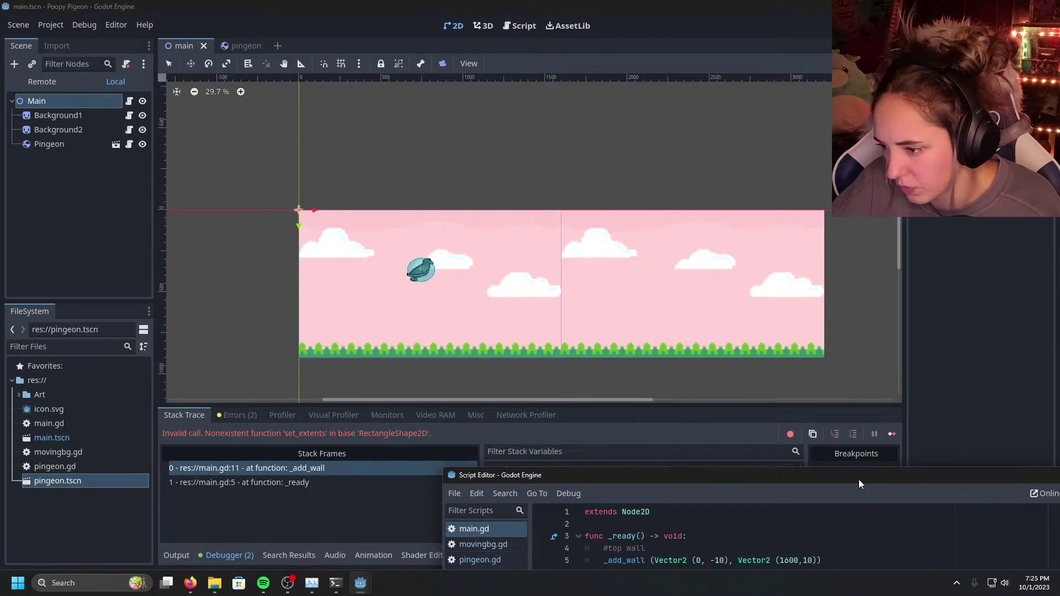
drag(859, 480, 606, 134)
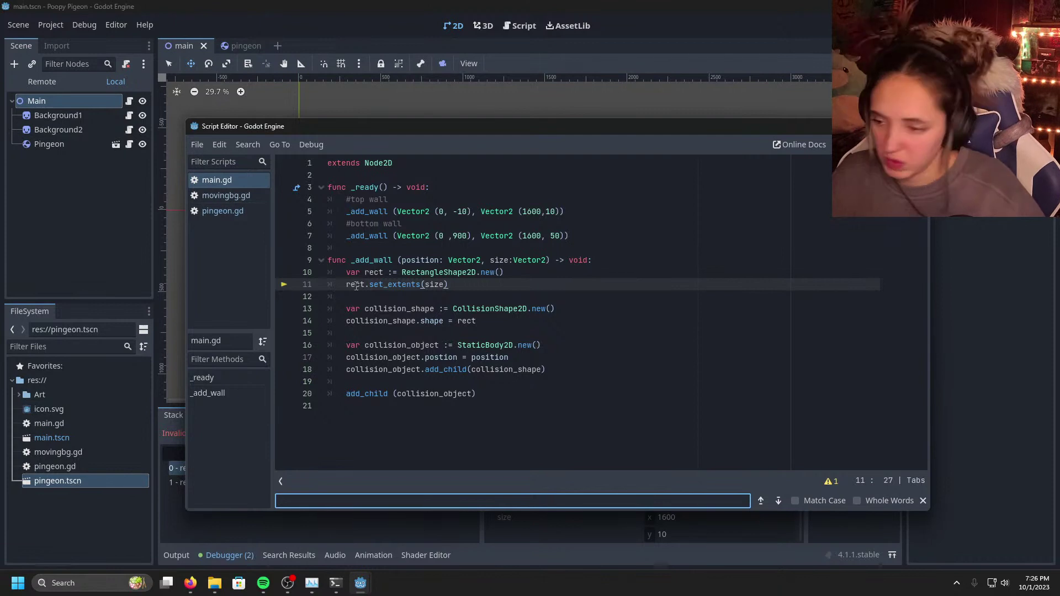
Step: Check the set_extents call on line 11 of main.gd against the debugger's stack trace and switch to Firefox
drag(422, 285, 369, 284)
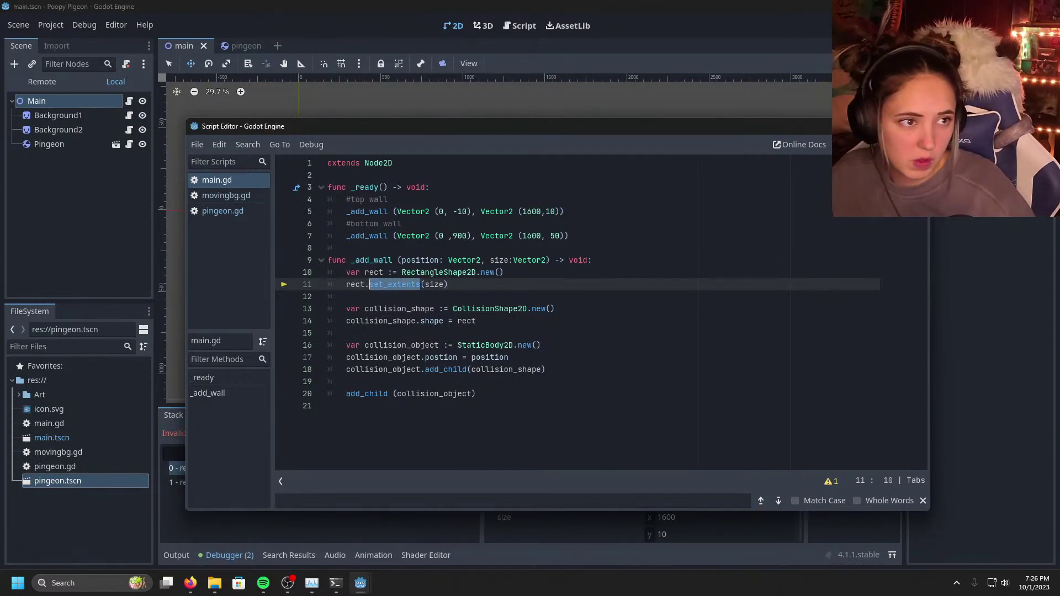
key(alt+Tab)
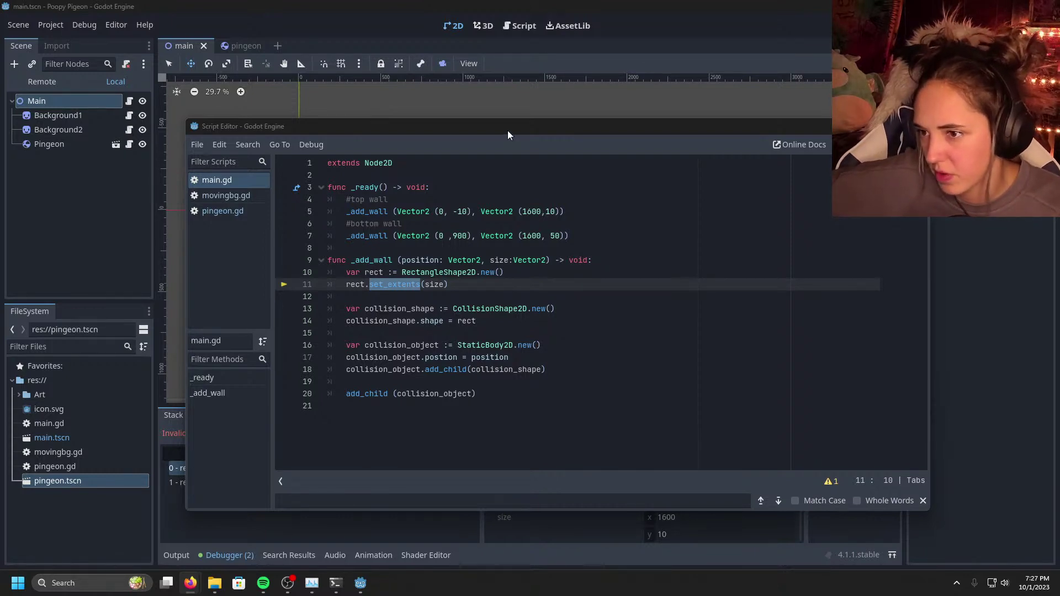
drag(508, 130, 649, 494)
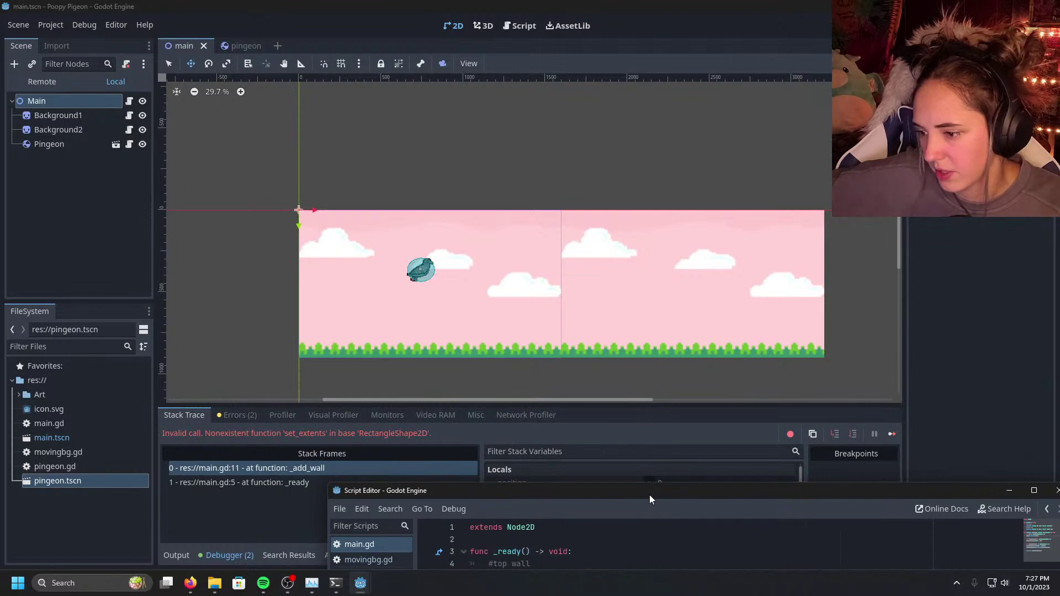
drag(649, 495, 396, 103)
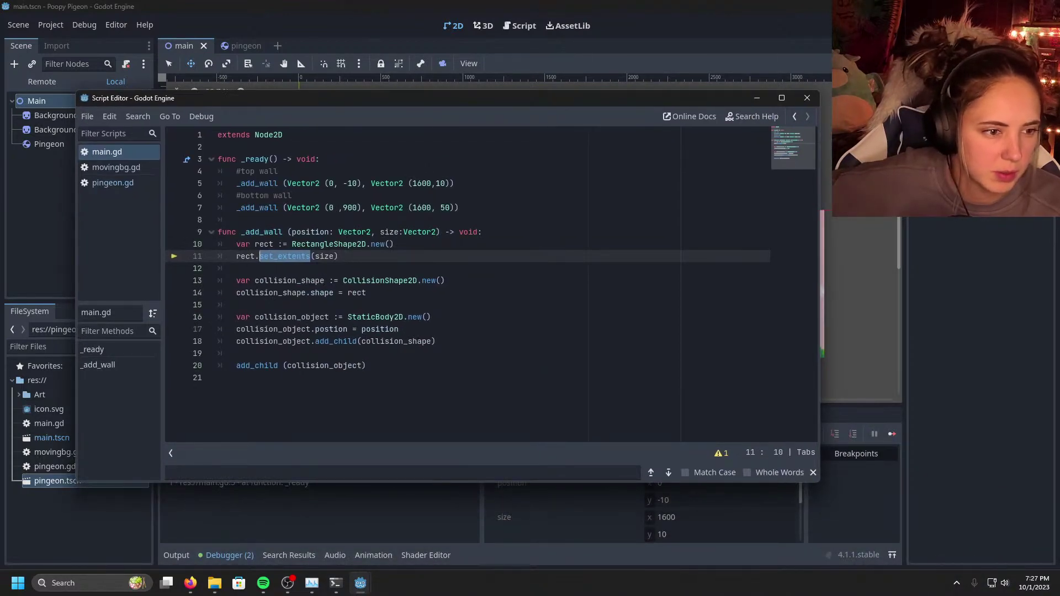
click(190, 583)
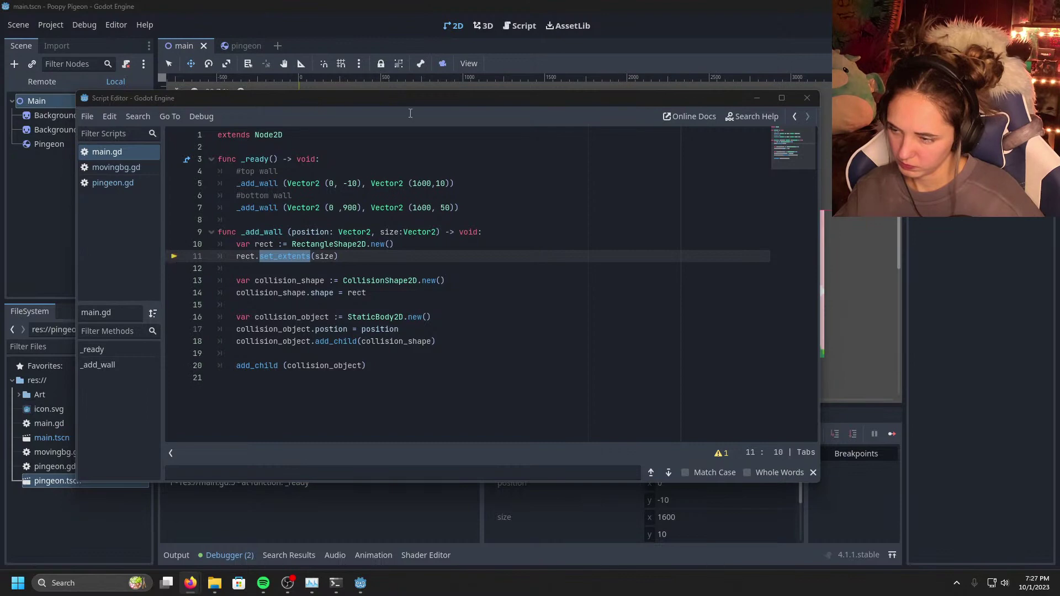
Step: Move the script editor out of the way and read the debugger's errors list and stack trace
drag(468, 97, 451, 456)
click(451, 455)
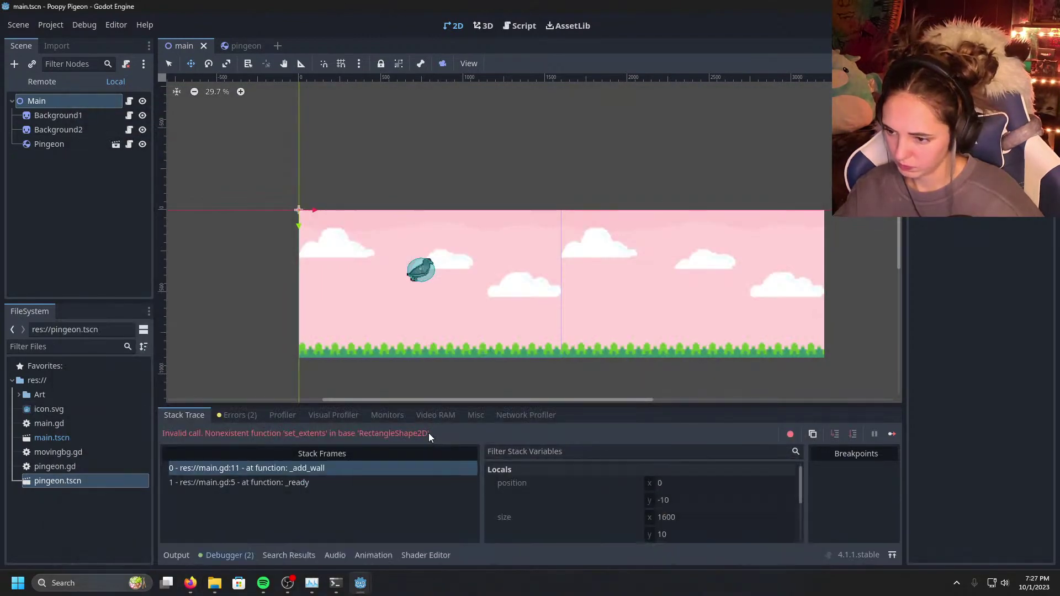
click(236, 415)
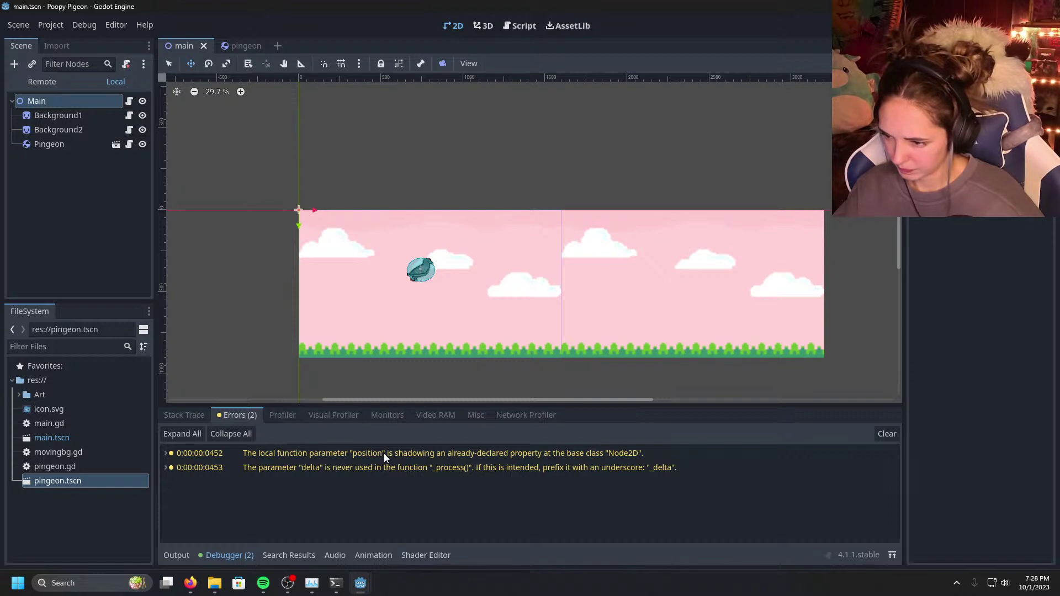
click(182, 416)
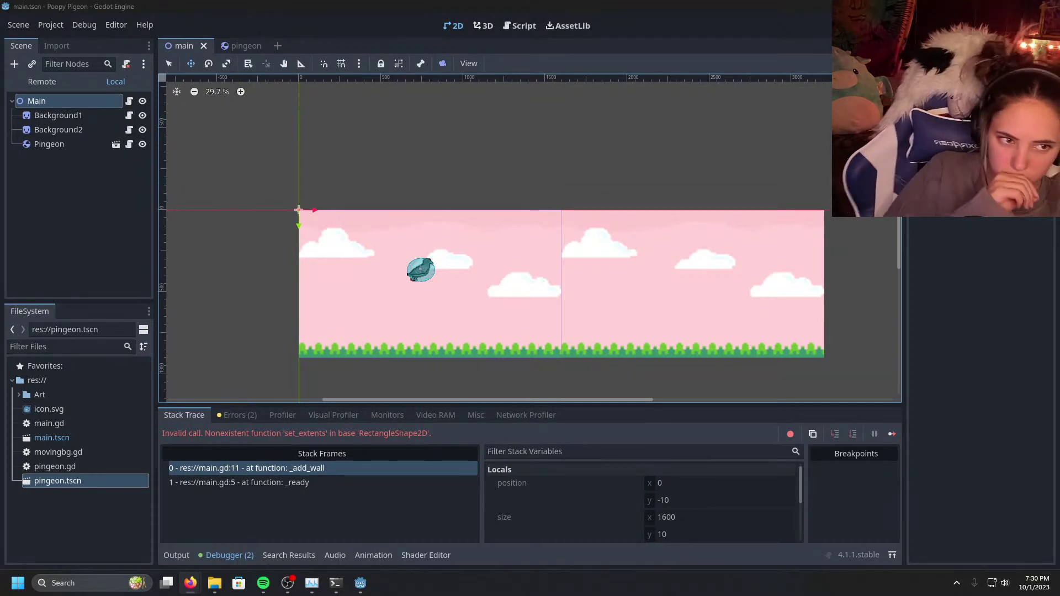
Step: Force the unresponsive Poopy Pigeon debug window to close and bring the script editor back into full view
mouse_move(360, 582)
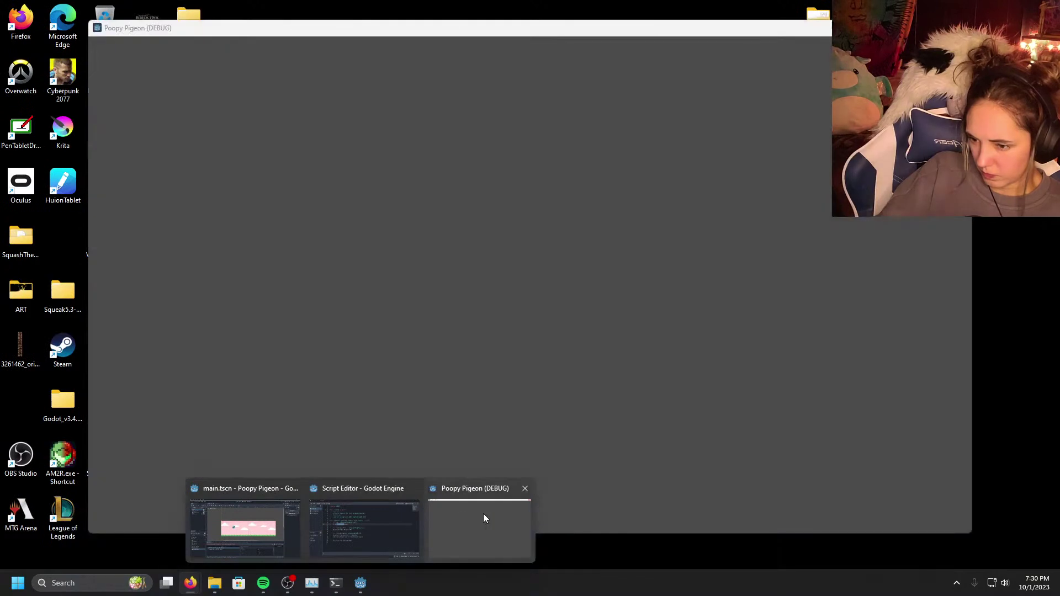
click(461, 512)
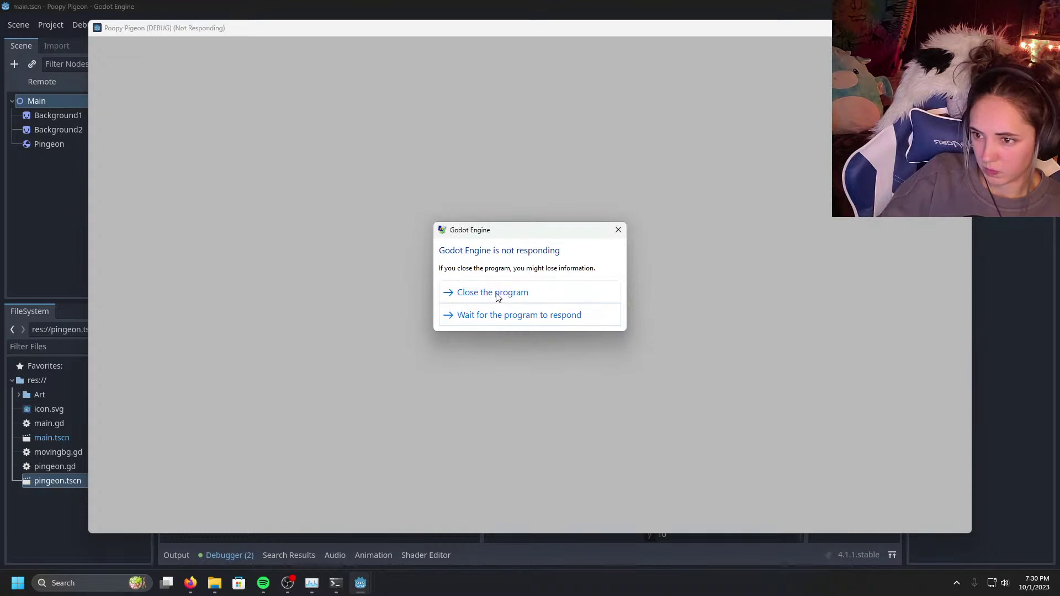
click(497, 297)
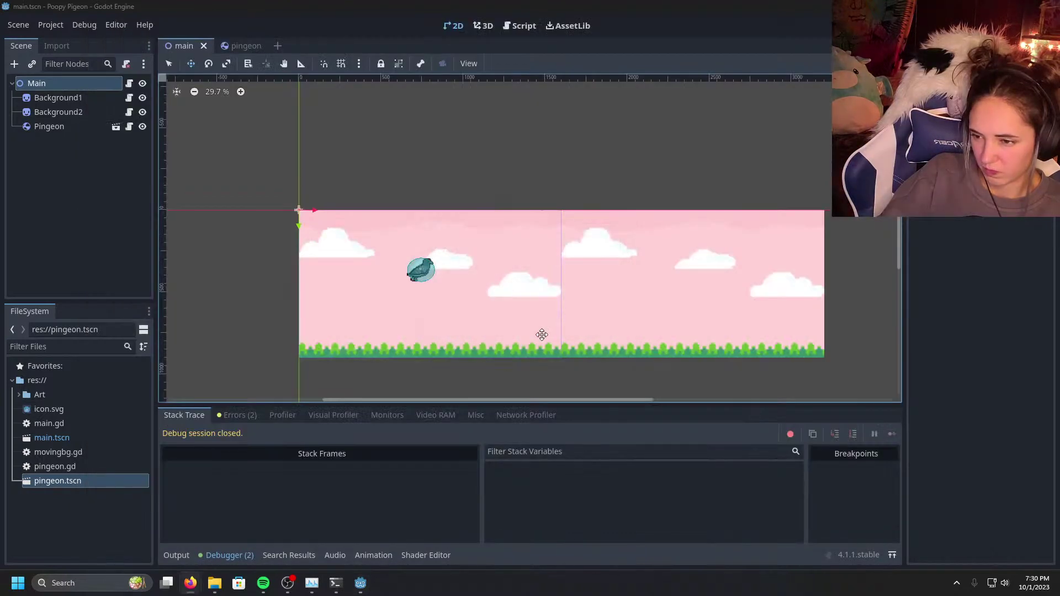
mouse_move(360, 583)
click(403, 536)
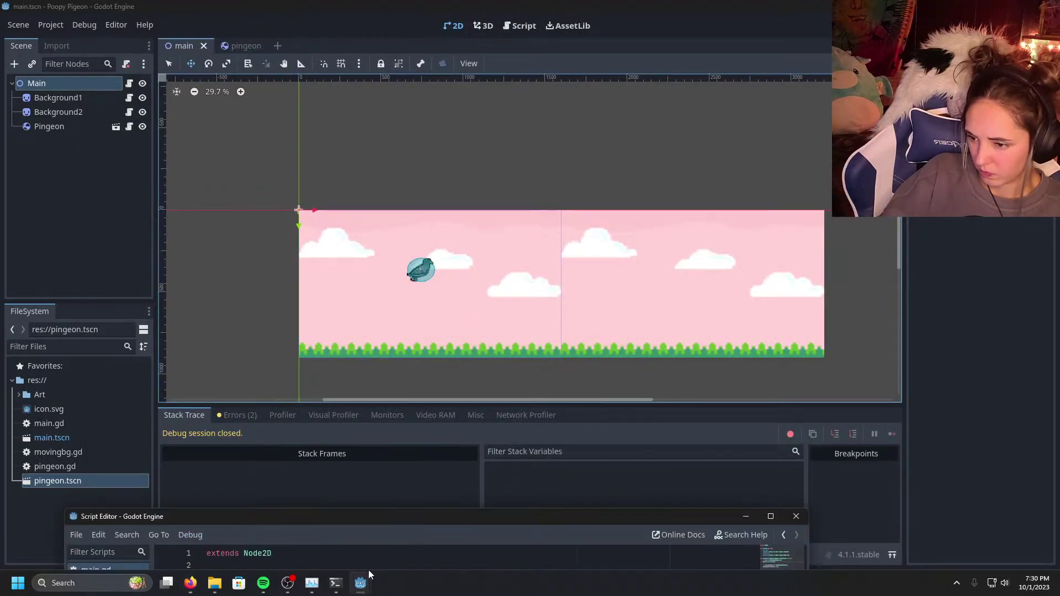
drag(521, 516, 569, 113)
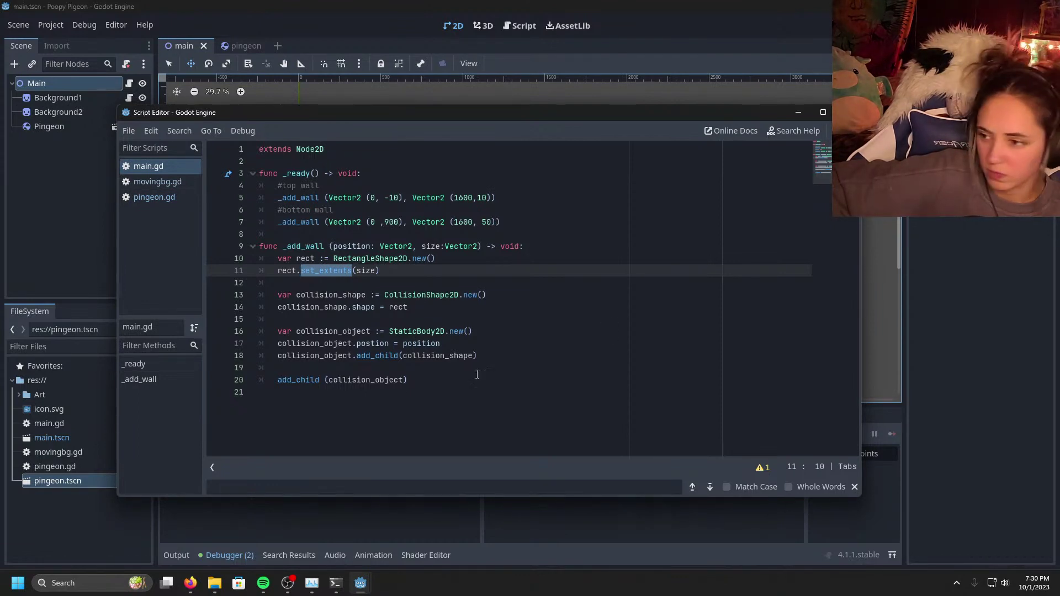
Step: Try replacing set_extents on line 11 with shape.extents so the line reads rect.shape.extents(size)
click(315, 258)
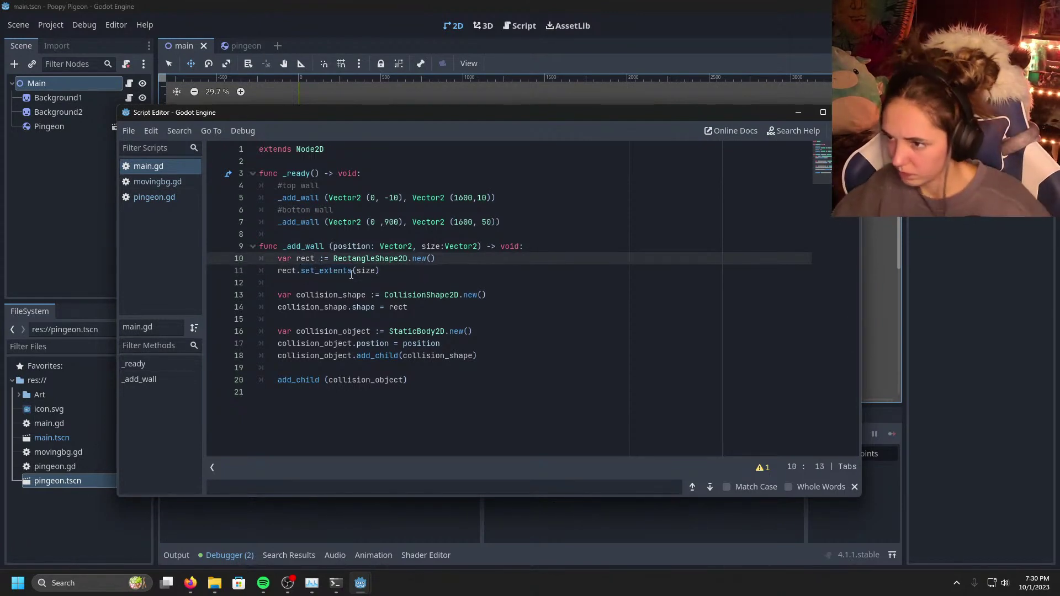
key(Down)
key(BackSpace)
key(BackSpace)
key(BackSpace)
key(BackSpace)
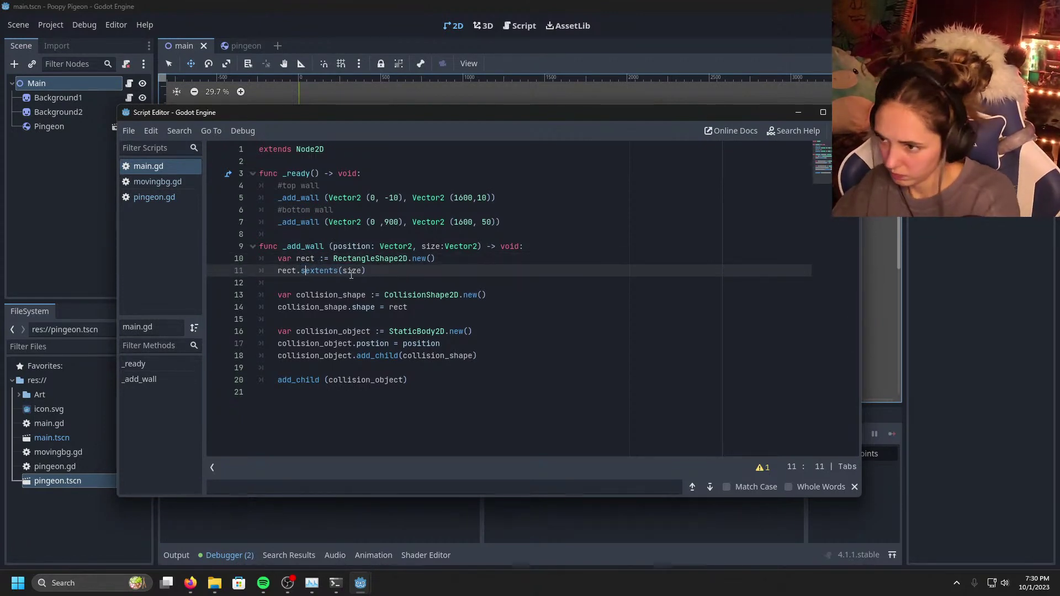
text(shape)
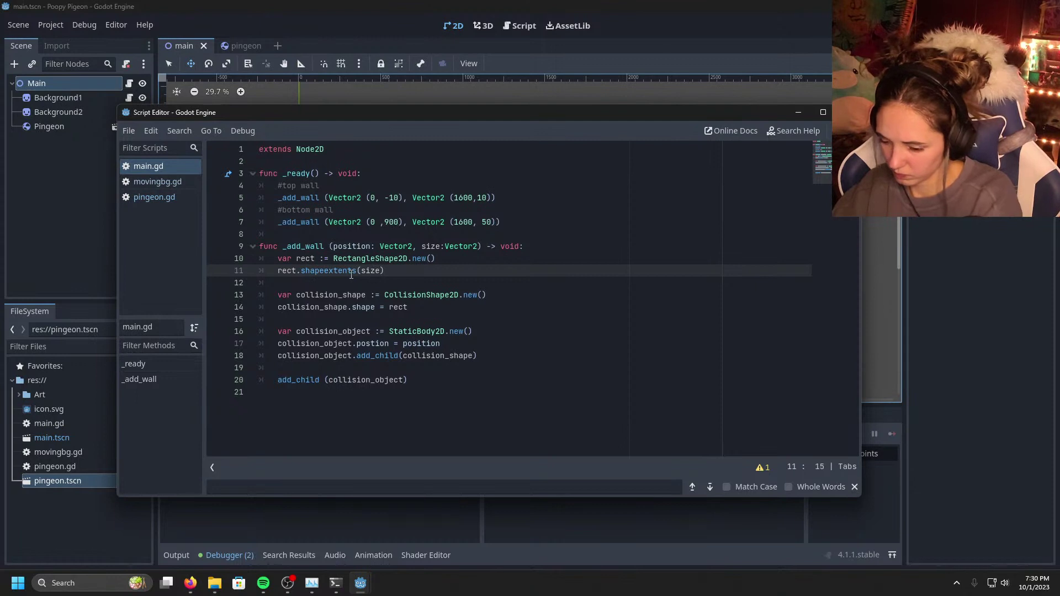
text(.)
Step: Check the debugger's errors and stack trace, and run the project to test the edited line 11
click(205, 500)
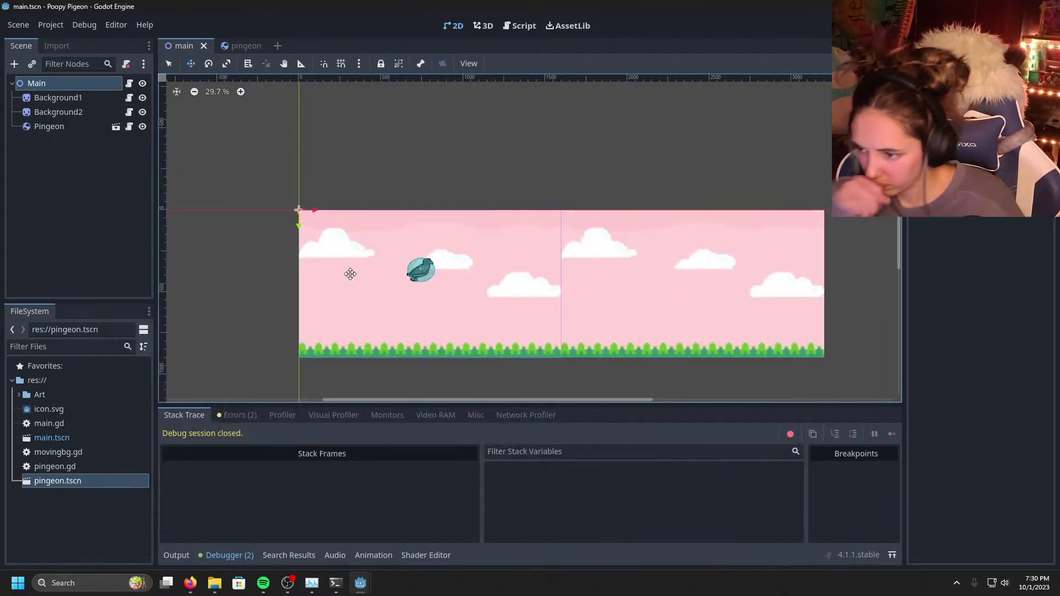
click(231, 417)
click(193, 417)
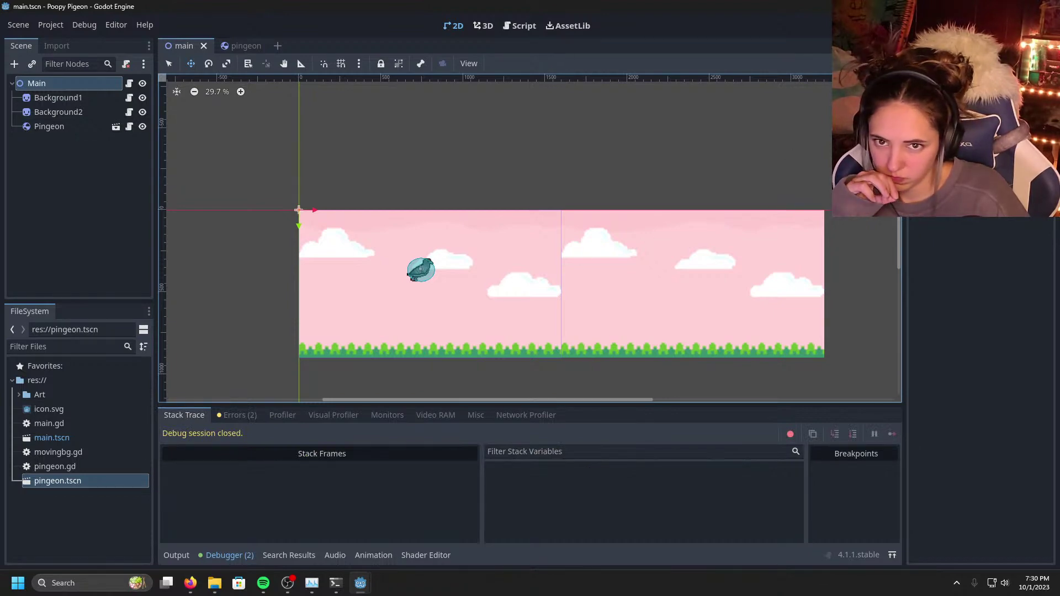
click(887, 26)
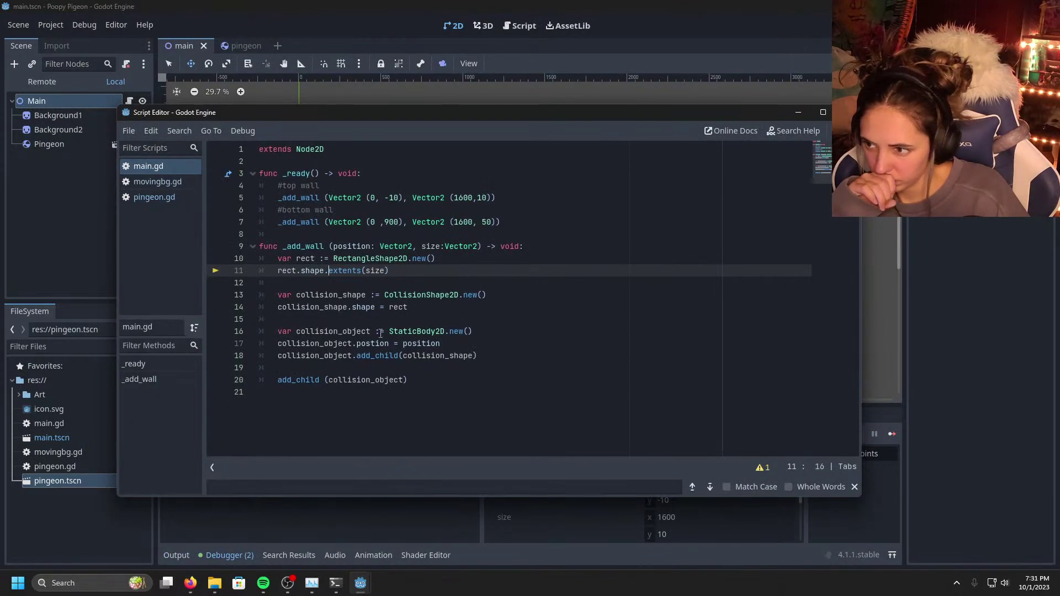
drag(448, 113, 494, 175)
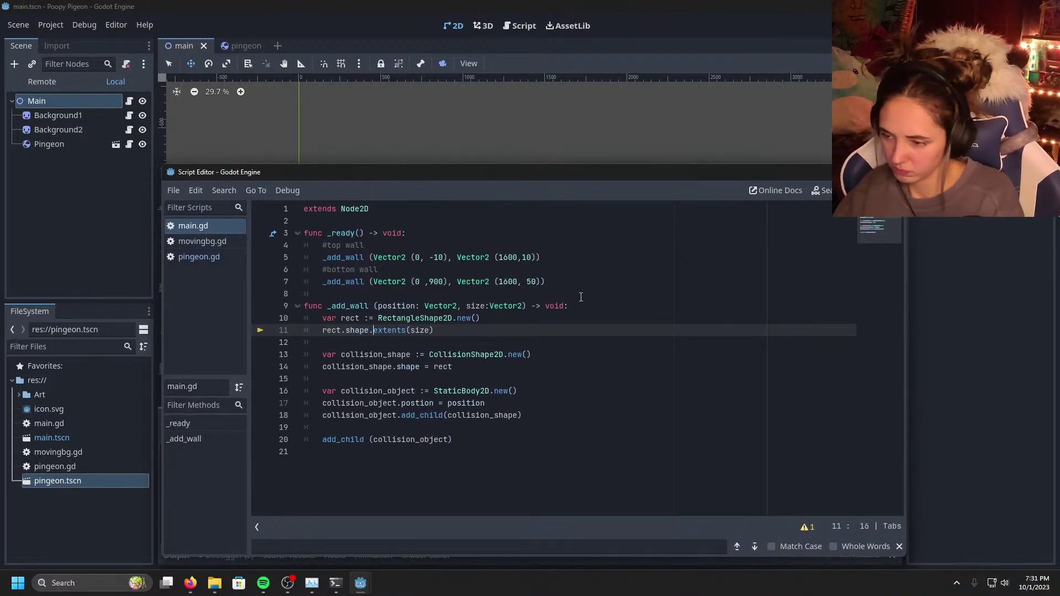
Step: Remove "shape." from line 11 so it reads rect.extents(size)
key(BackSpace)
key(BackSpace)
key(BackSpace)
key(BackSpace)
key(BackSpace)
key(BackSpace)
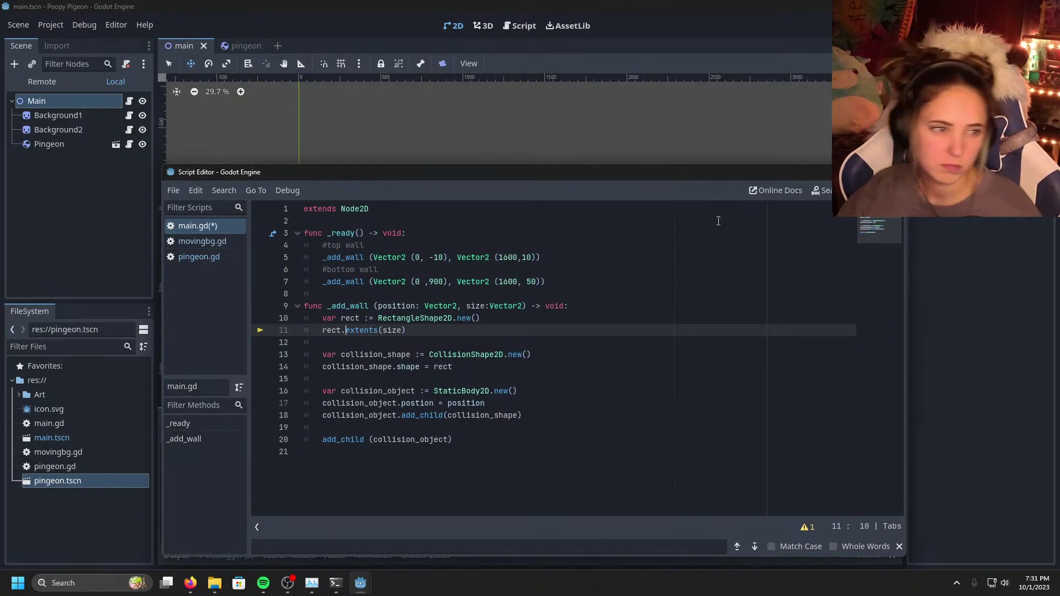
Step: Replace the entire main.gd code with the copied reference script containing the _ready and _add_wall functions
key(alt+Tab)
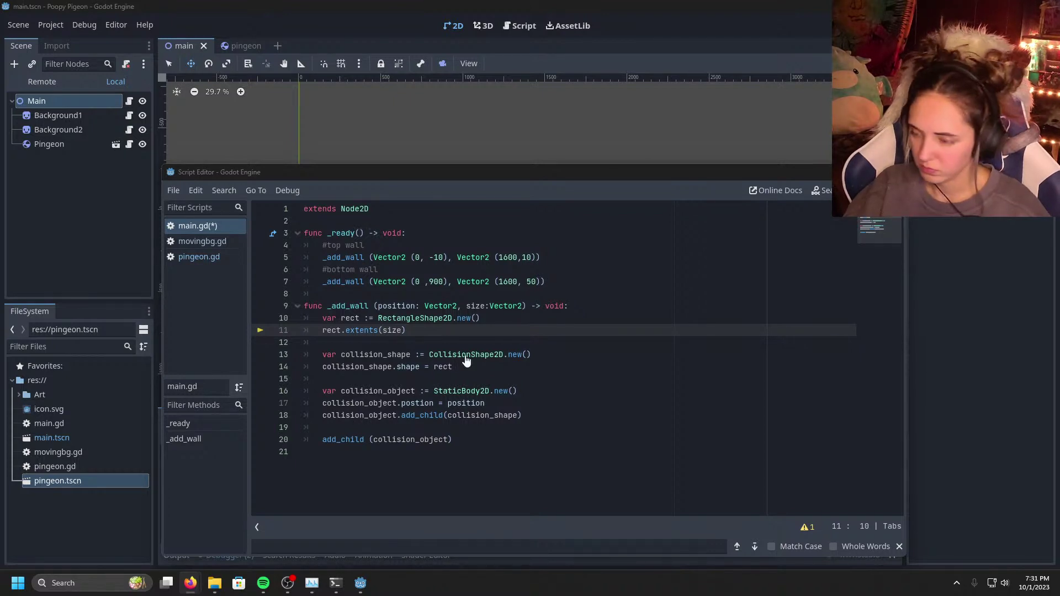
drag(485, 439, 261, 180)
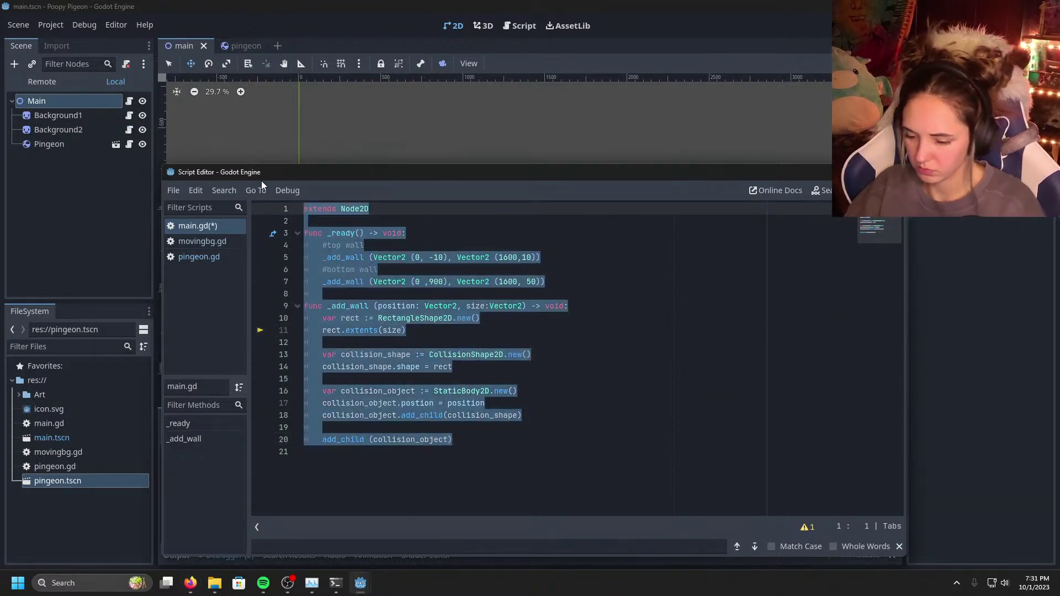
text(extends Node2D# Called when the node enters the scene tree for the first time. func _ready() -> void:   # Top wall   _add_wall(Vector2(0, -10), Vector2(1600, 10))   # Bottom, covers grass   _add_wall(Vector2(0, 900), Vector2(1600, 50))func _add_wall(position: Vector2, size: Vector2) -> void:   var rect := RectangleShape2D.new()   rect.set_extents(size)    var collision_shape := CollisionShape2D.new()   collision_shape.shape = rect    var collision_object := StaticBody2D.new()   collision_object.position = position   collision_object.add_child(collision_shape)    add_child(collision_object))
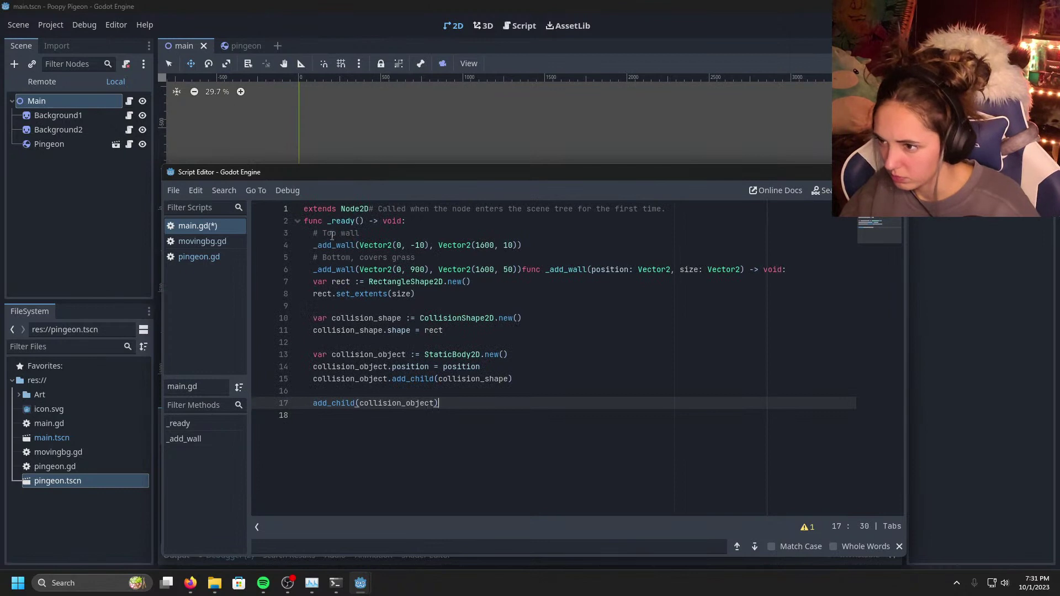
Step: Remove the full stop ending the first line's comment, keeping func _ready() on its own line
key(ctrl+Home)
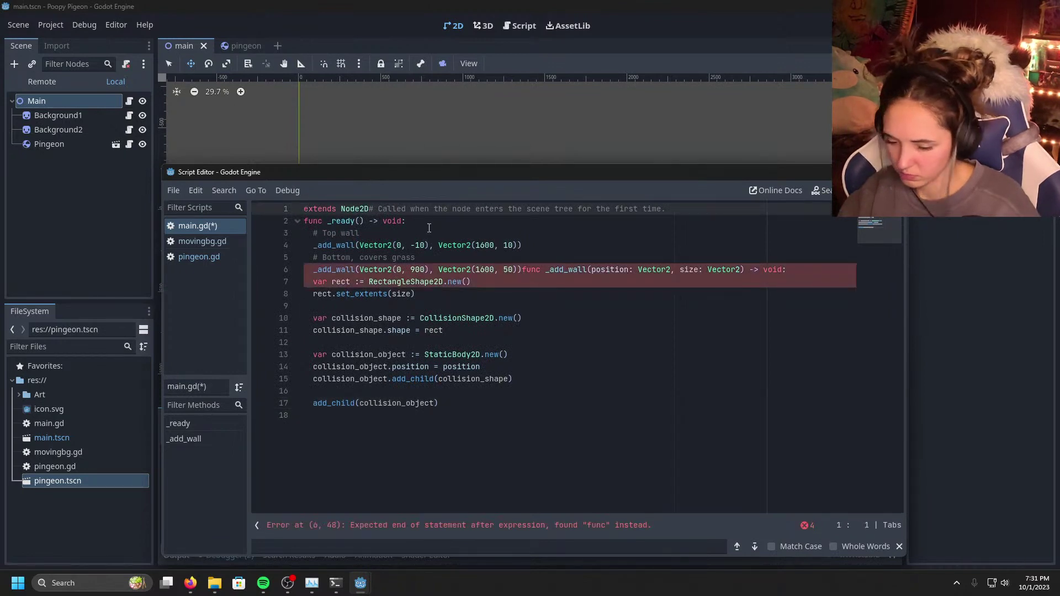
key(End)
key(Delete)
key(BackSpace)
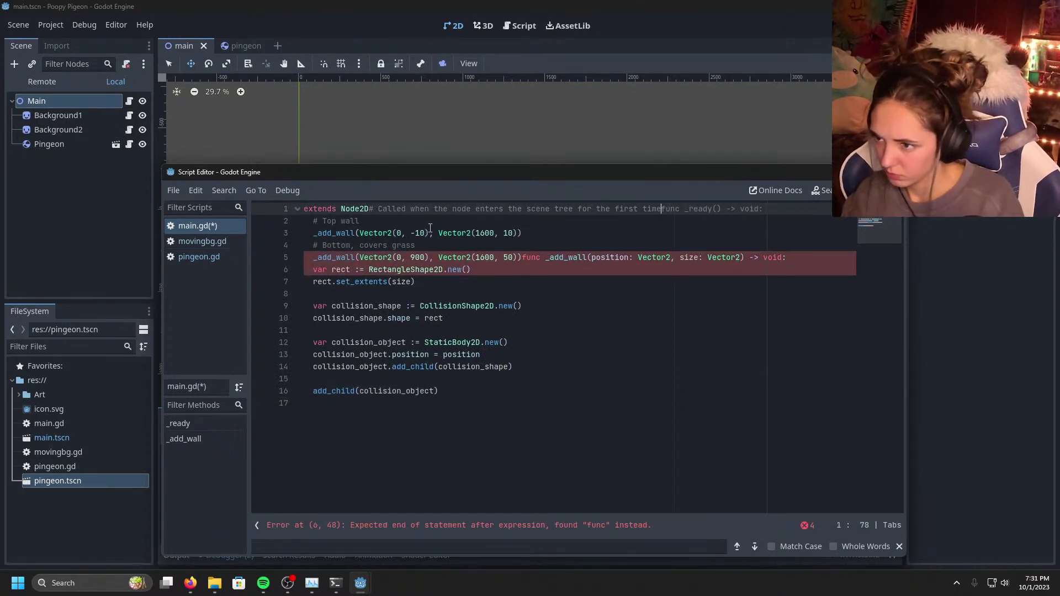
key(Return)
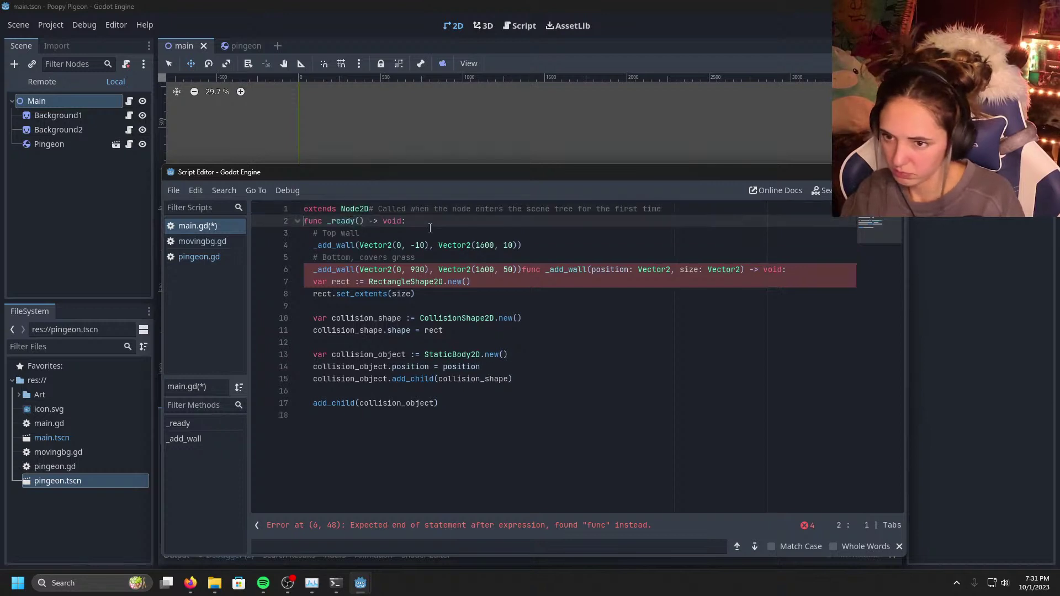
Step: Strip the leading spaces from the top wall's _add_wall call on line 4
key(Down)
key(Down)
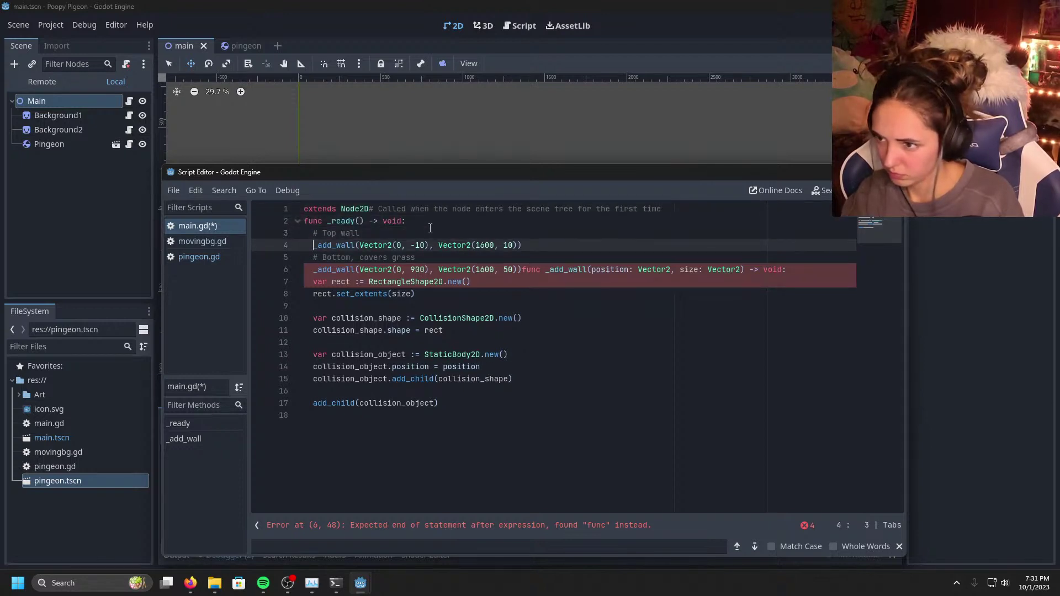
key(BackSpace)
key(BackSpace)
key(BackSpace)
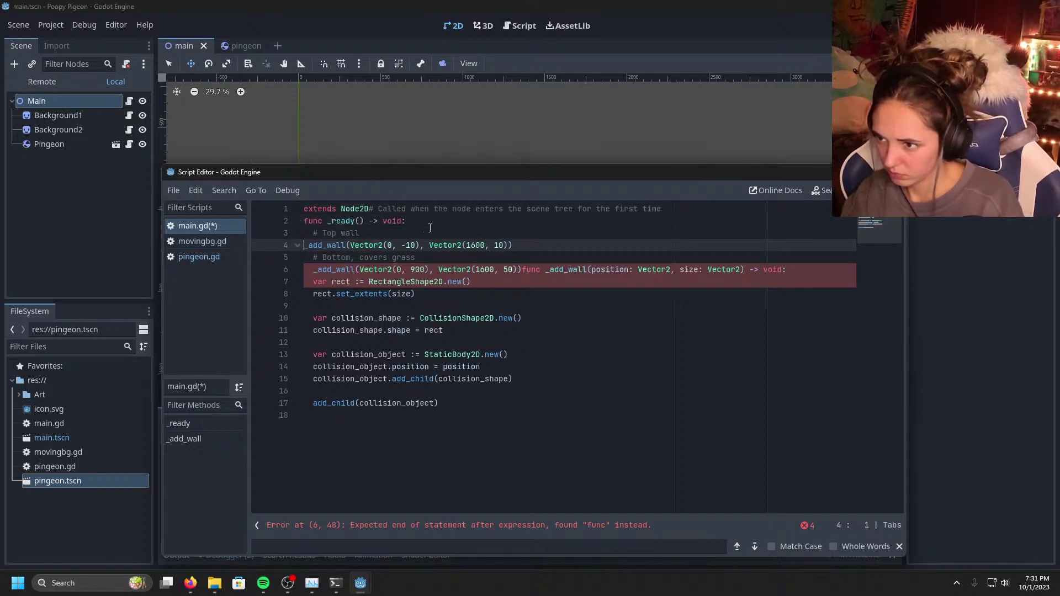
key(Return)
key(Down)
key(Down)
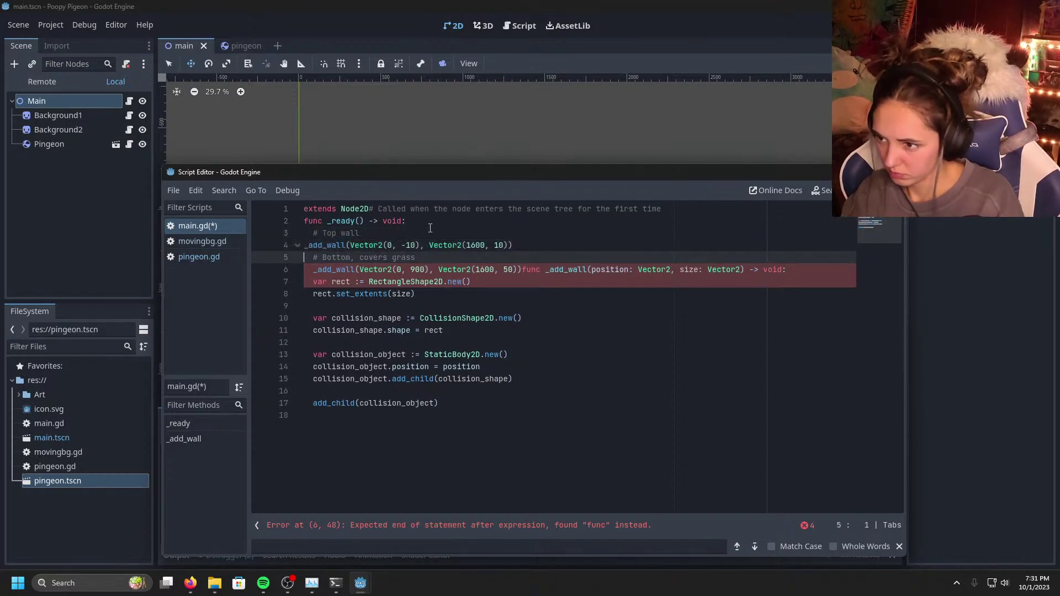
Step: Replace the leading spaces of the bottom wall's _add_wall call on line 6 with one tab of indentation
key(BackSpace)
key(BackSpace)
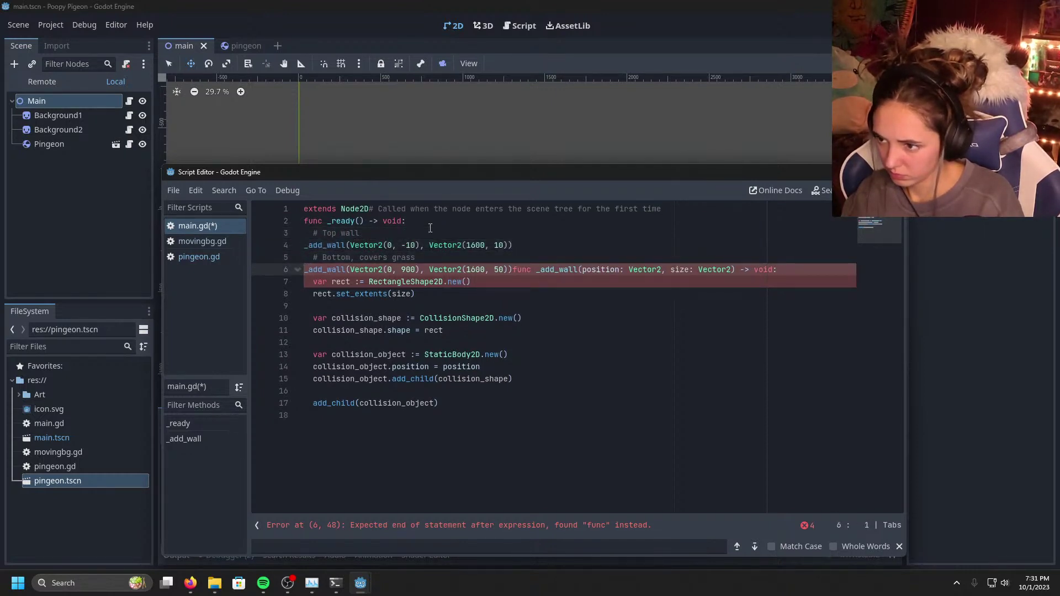
key(BackSpace)
key(Return)
key(Tab)
key(Down)
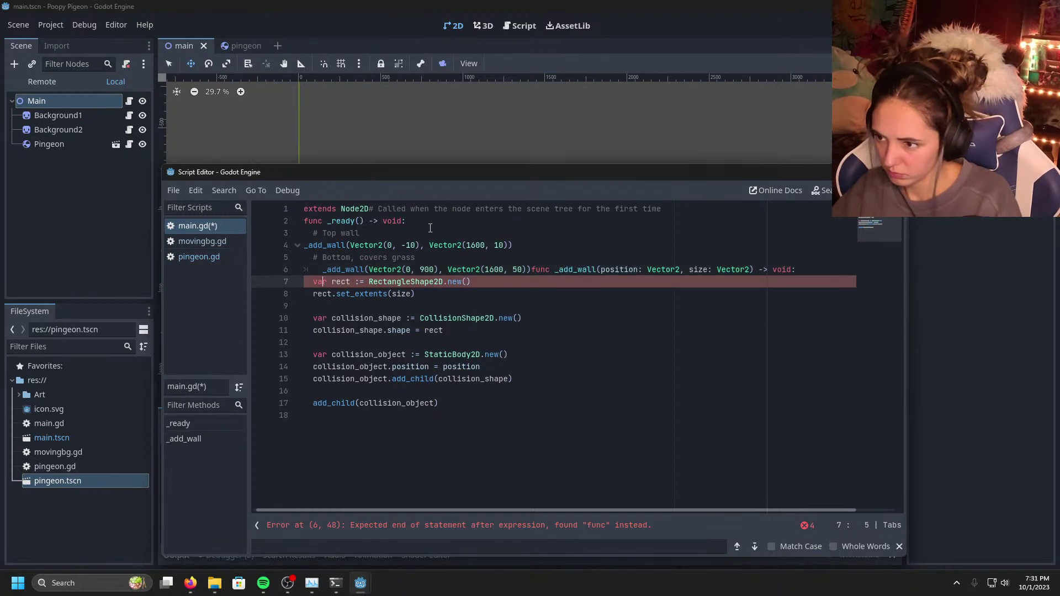
Step: Indent the top wall's _add_wall call on line 4 with one tab
key(Up)
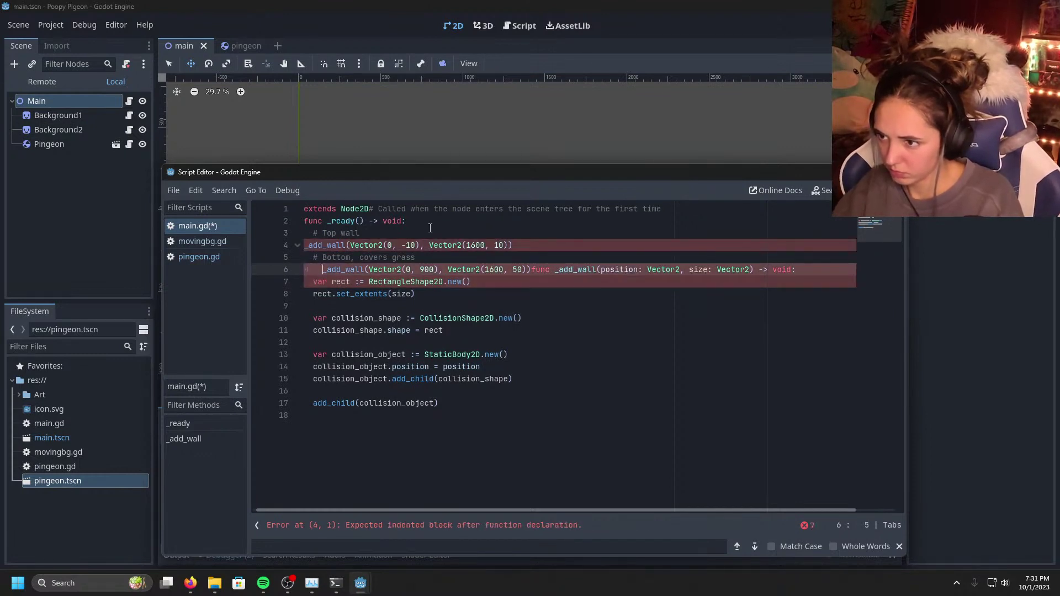
key(Up)
key(Up)
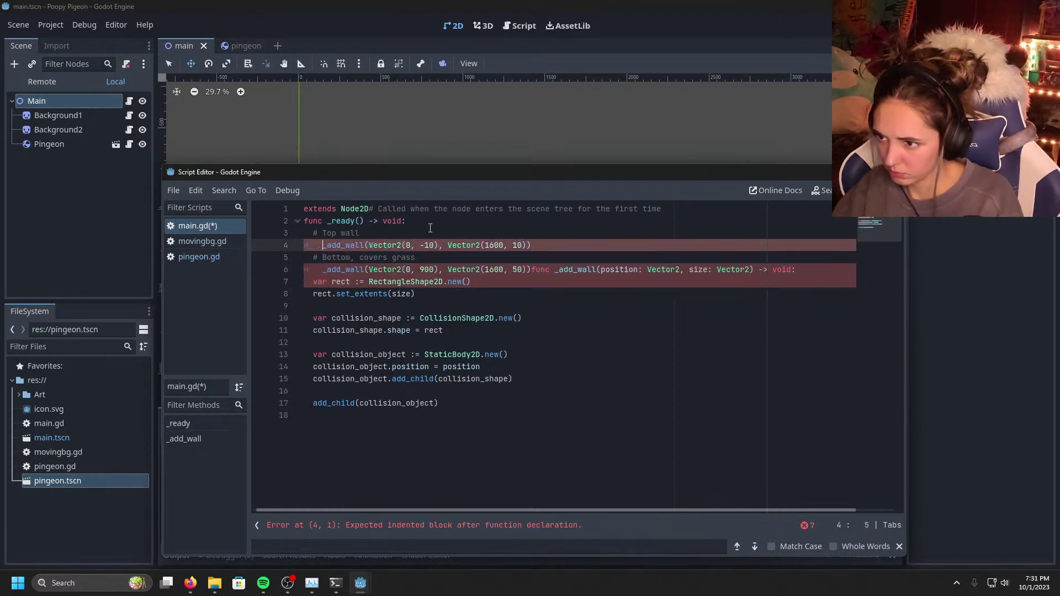
key(Tab)
Step: Replace the leading spaces of the var rect declaration on line 7 with one tab of indentation
key(Down)
key(Down)
key(Down)
key(BackSpace)
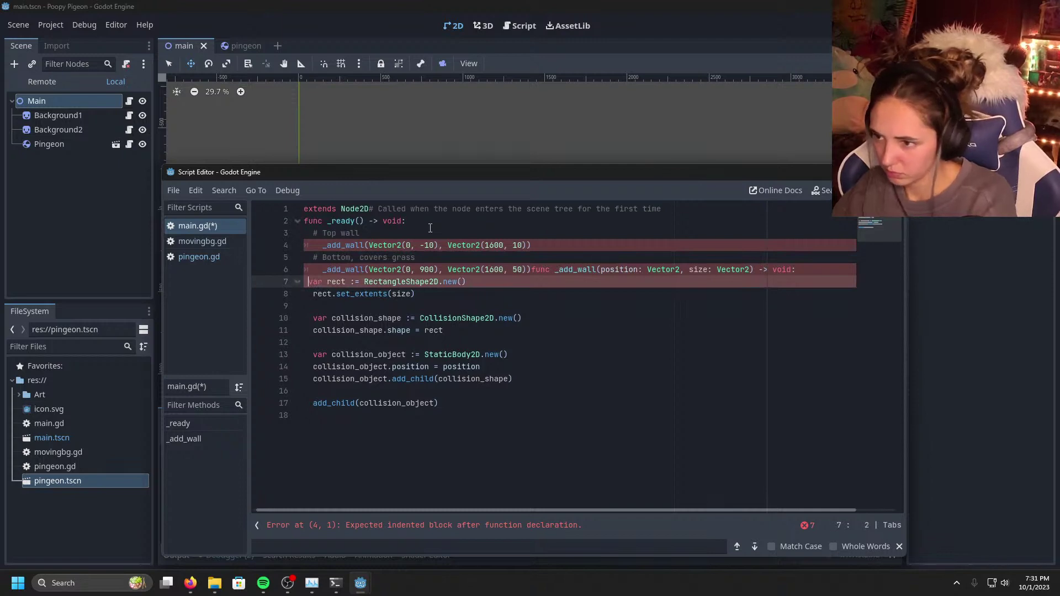
key(BackSpace)
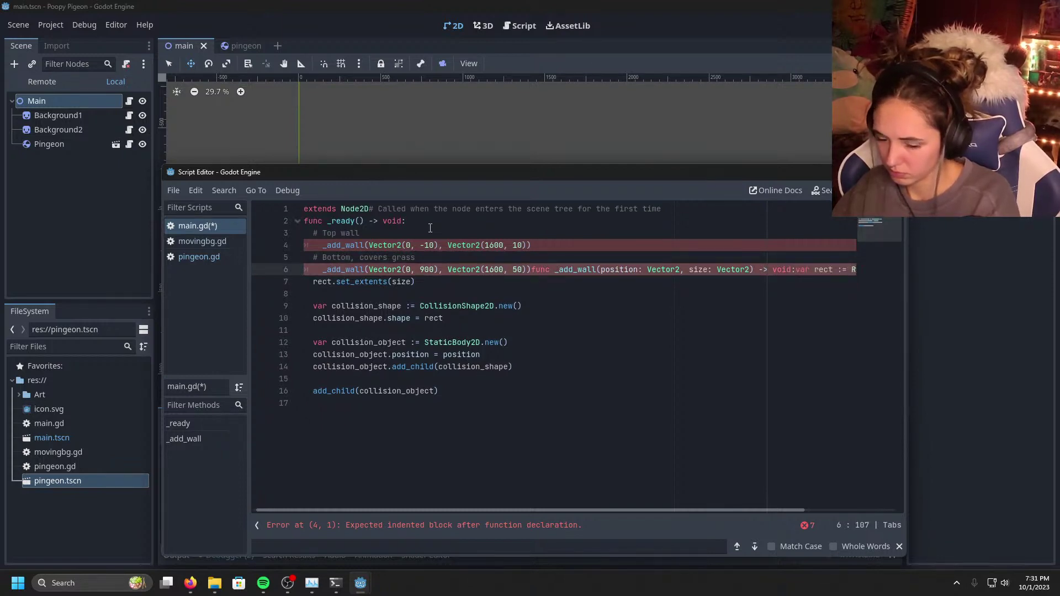
key(Return)
key(BackSpace)
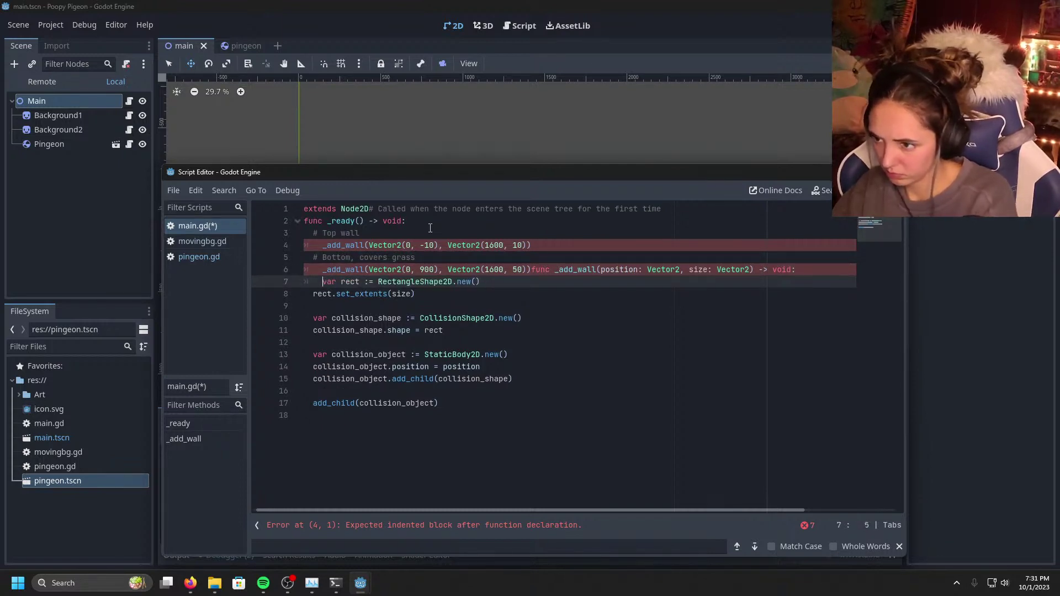
Step: Replace the leading spaces of the rect.set_extents(size) call on line 8 with one tab
key(Down)
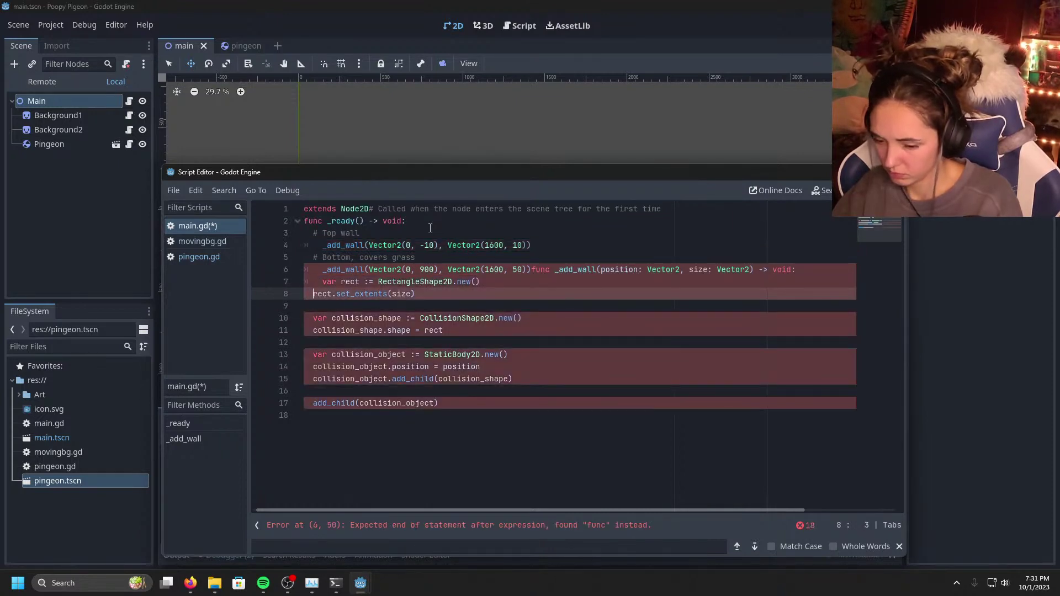
key(BackSpace)
key(BackSpace)
key(Return)
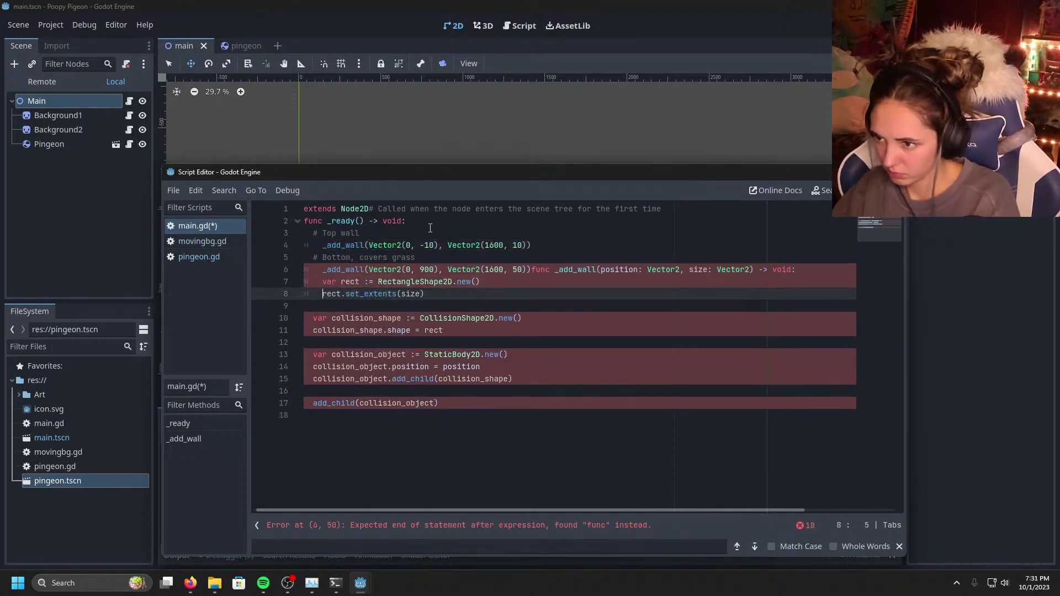
Step: Replace the leading spaces of the two collision_shape lines, 10 and 11, with one tab each
key(Down)
key(Down)
key(BackSpace)
key(BackSpace)
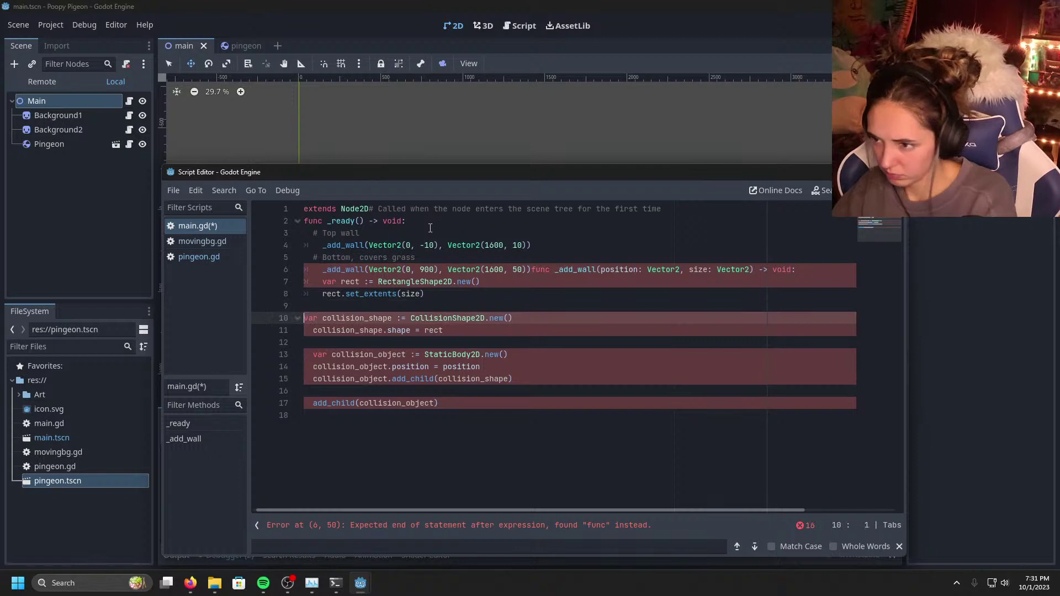
key(Return)
key(Tab)
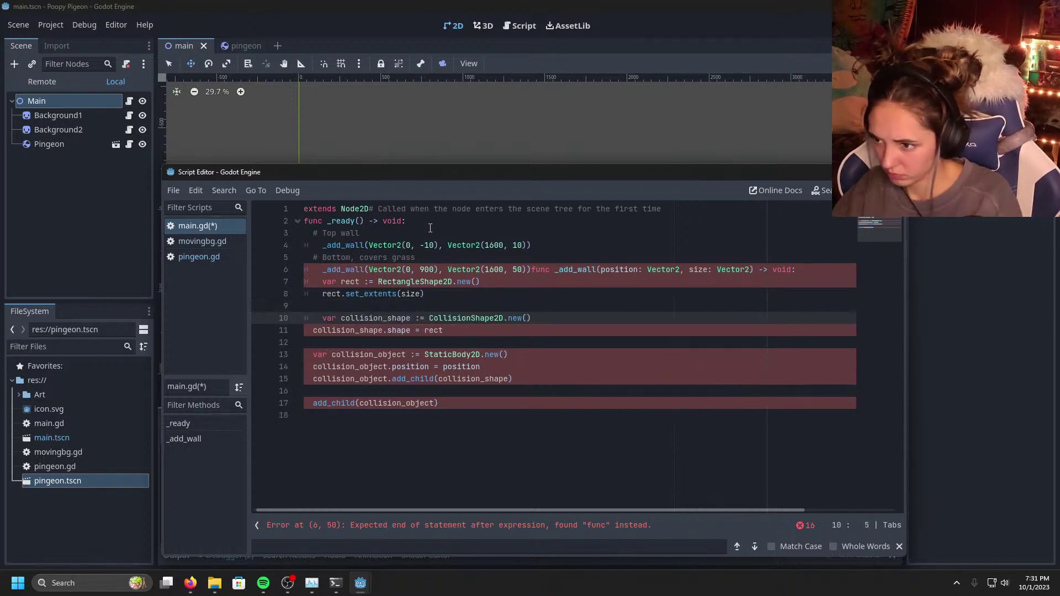
key(Down)
key(BackSpace)
key(BackSpace)
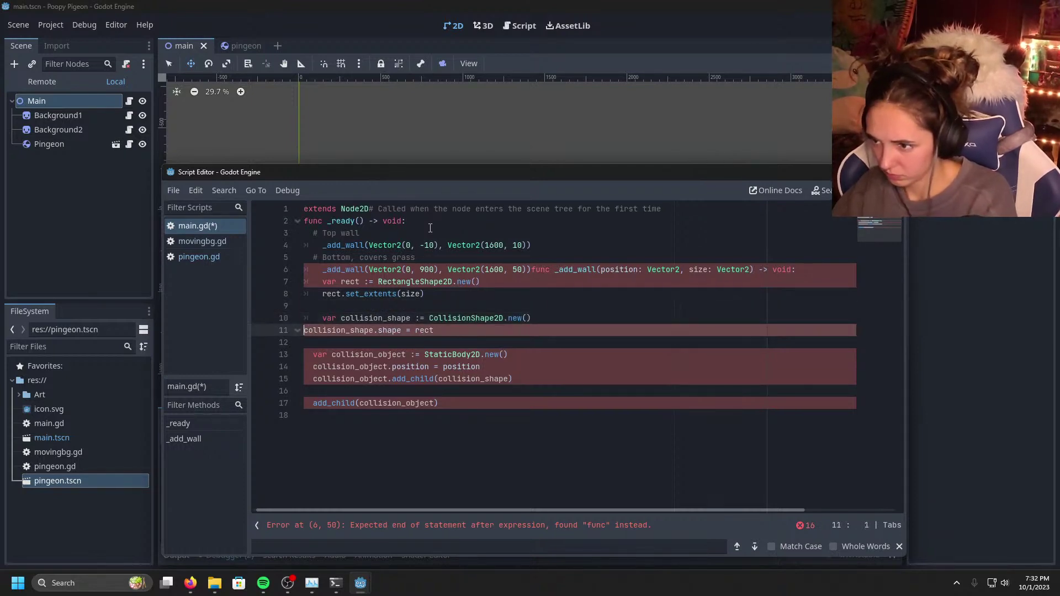
key(Return)
Step: Indent the collision_object declaration and its position assignment with one tab each instead of spaces, removing the blank line above them
key(Down)
key(Down)
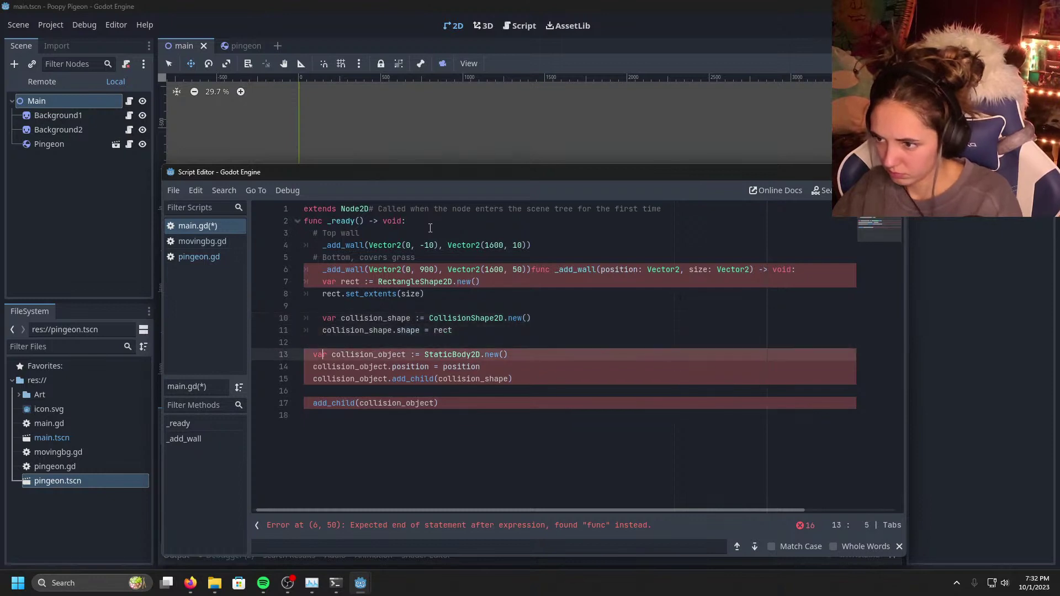
key(BackSpace)
key(BackSpace)
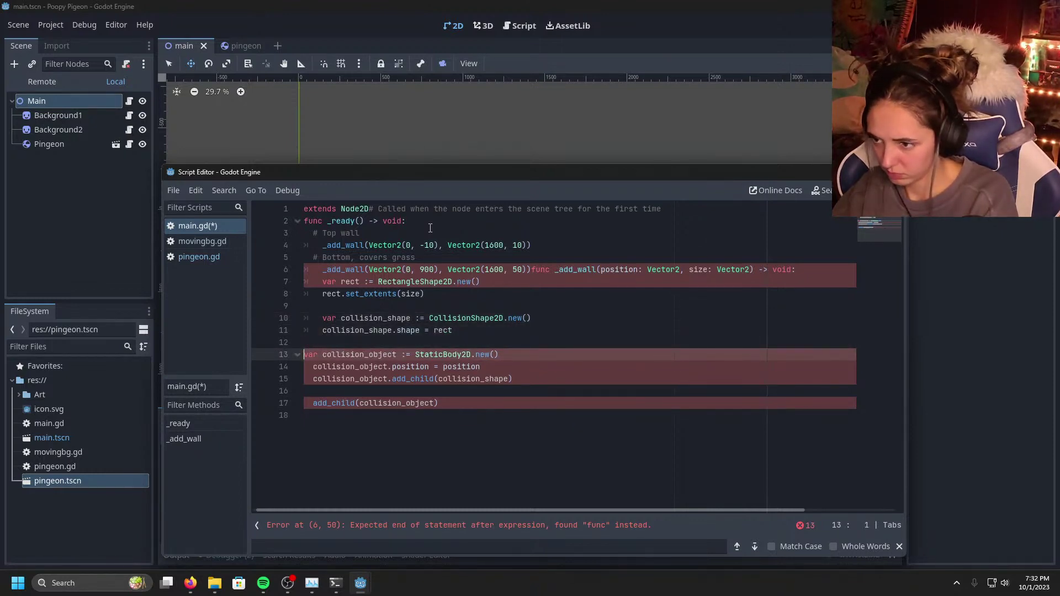
key(Tab)
key(Down)
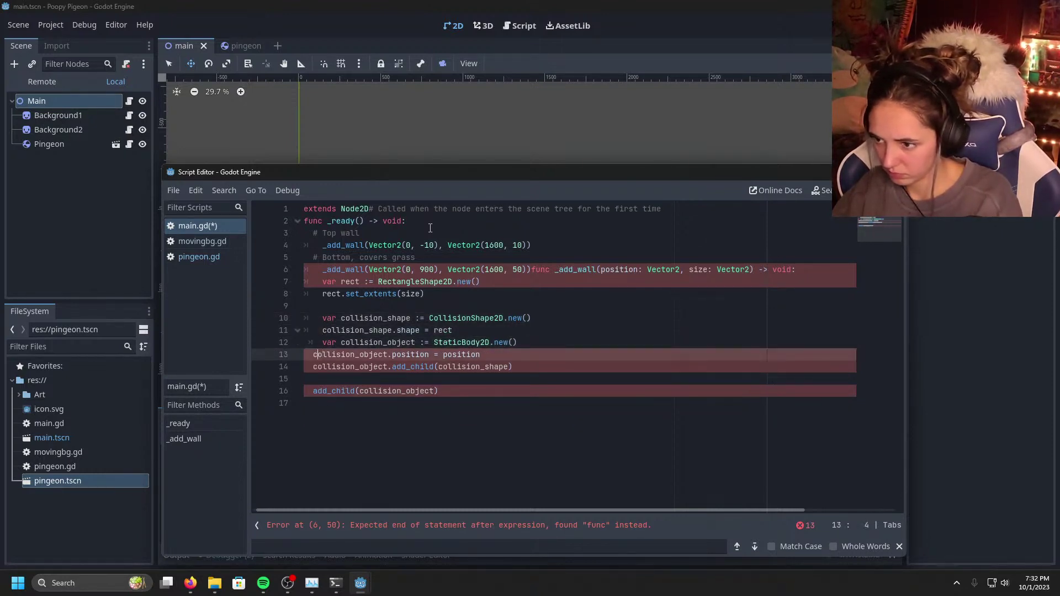
key(BackSpace)
key(BackSpace)
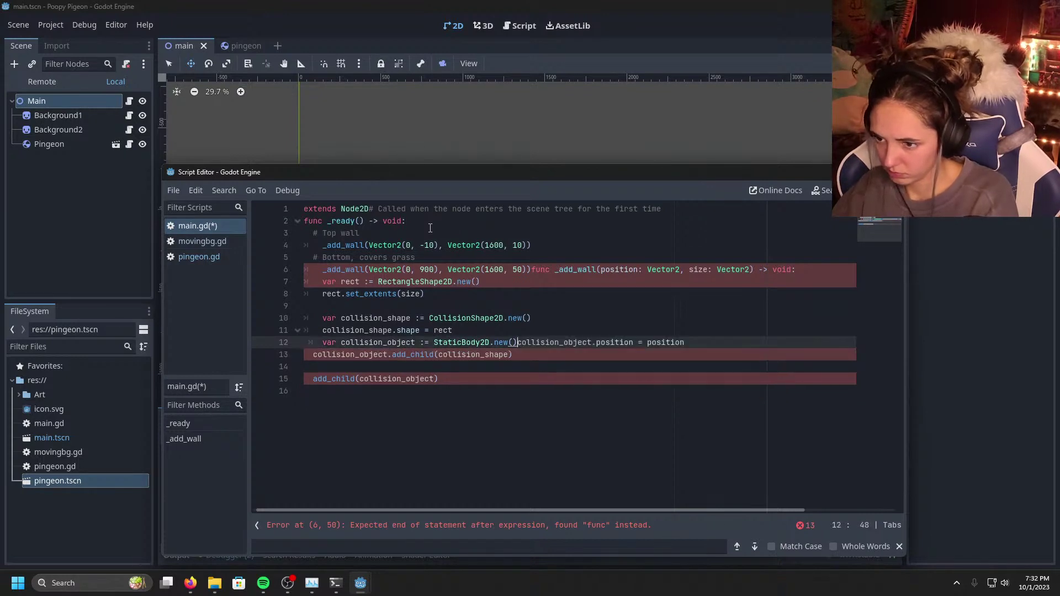
key(Return)
key(Up)
key(BackSpace)
key(BackSpace)
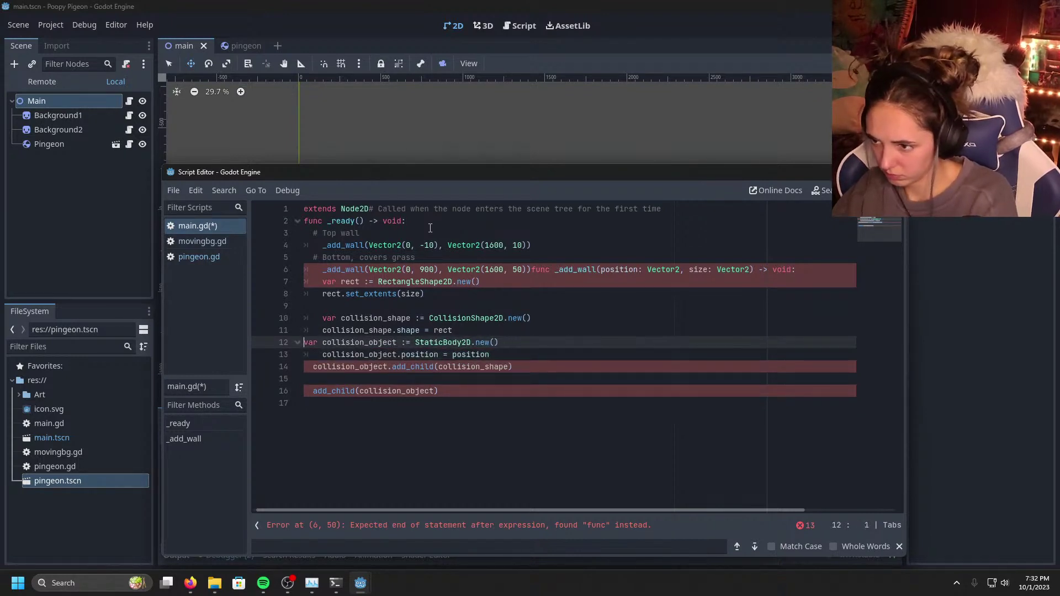
key(Tab)
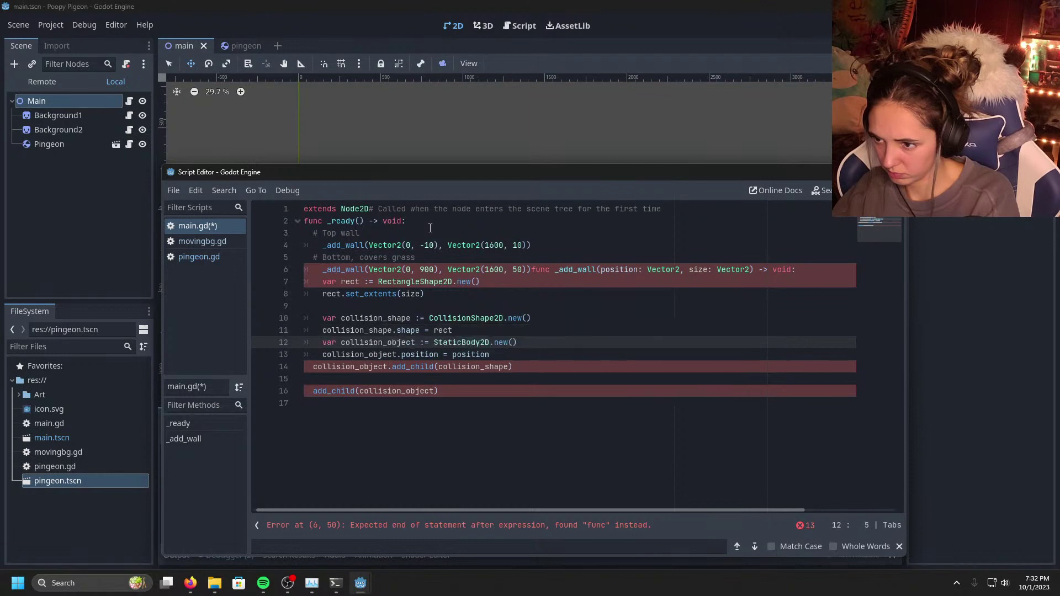
Step: Replace the leading spaces of the collision_object.add_child(collision_shape) call on line 14 with one tab
key(Down)
key(Down)
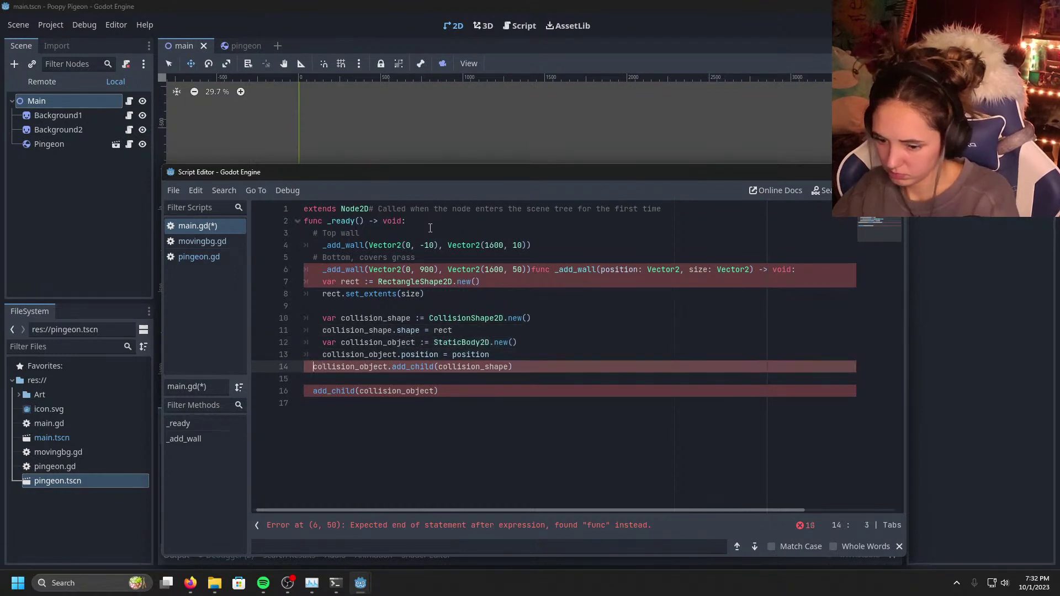
key(BackSpace)
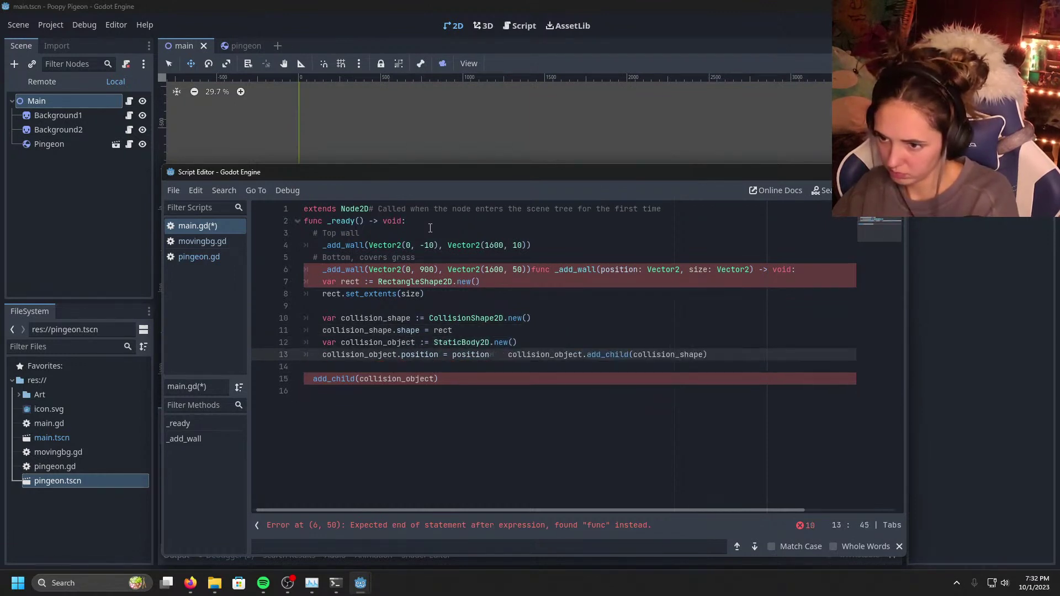
key(BackSpace)
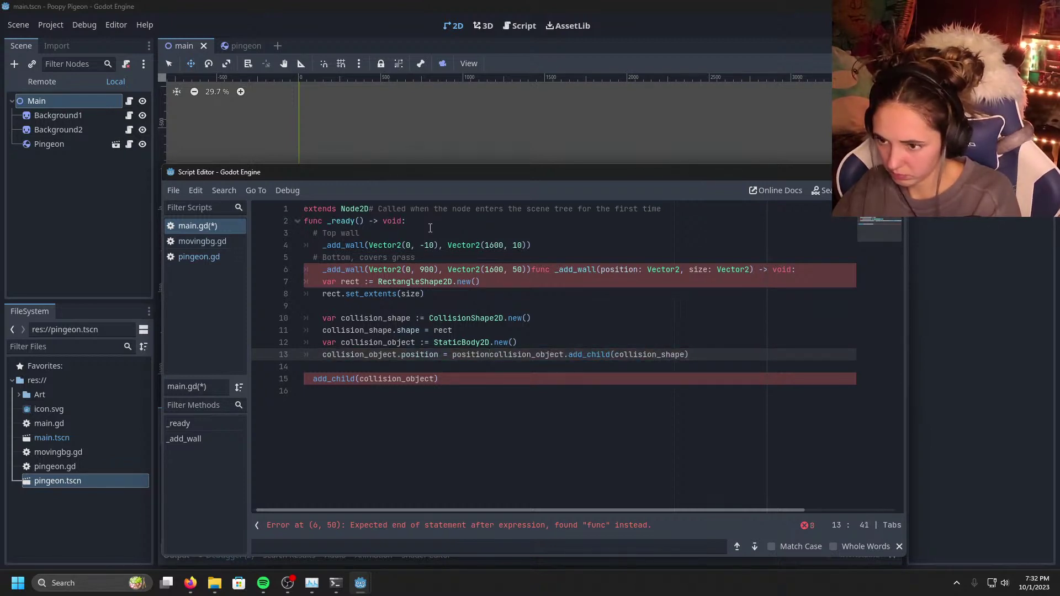
key(Return)
Step: Indent the final add_child(collision_object) call with a tab and remove the blank line above it
key(Down)
key(Down)
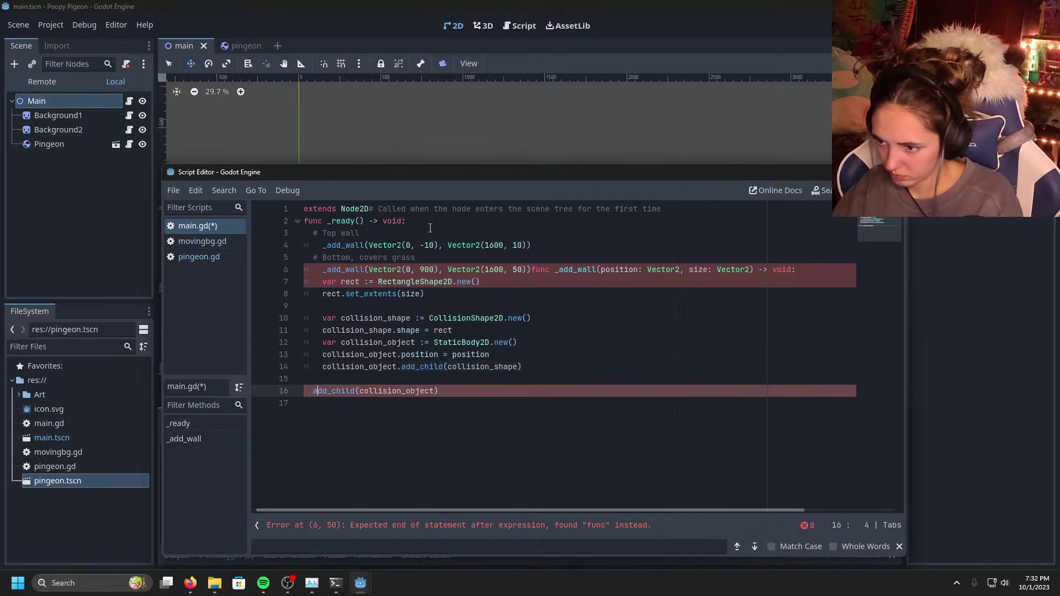
key(BackSpace)
key(BackSpace)
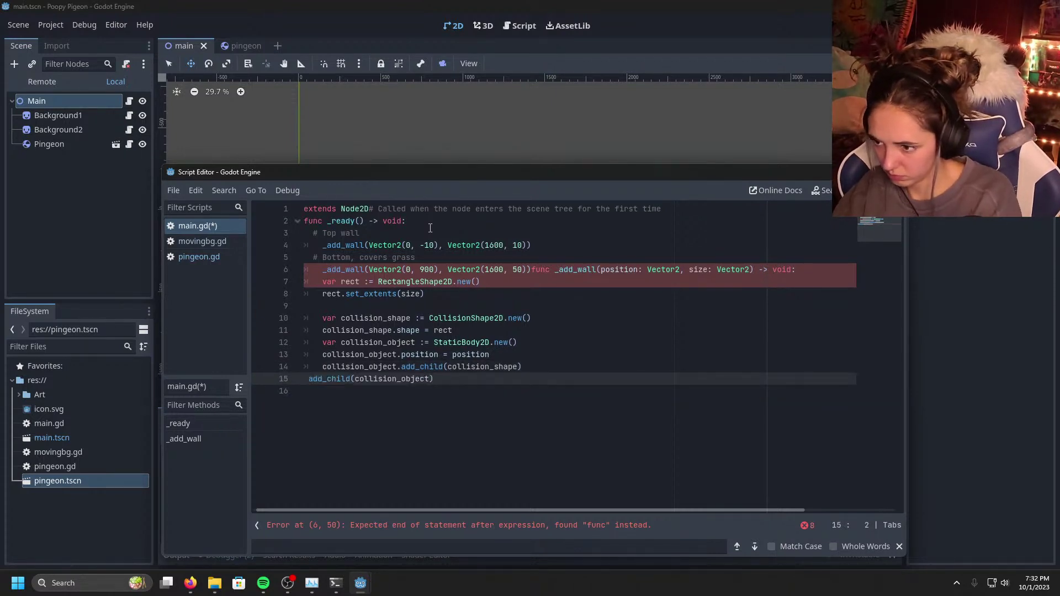
key(Tab)
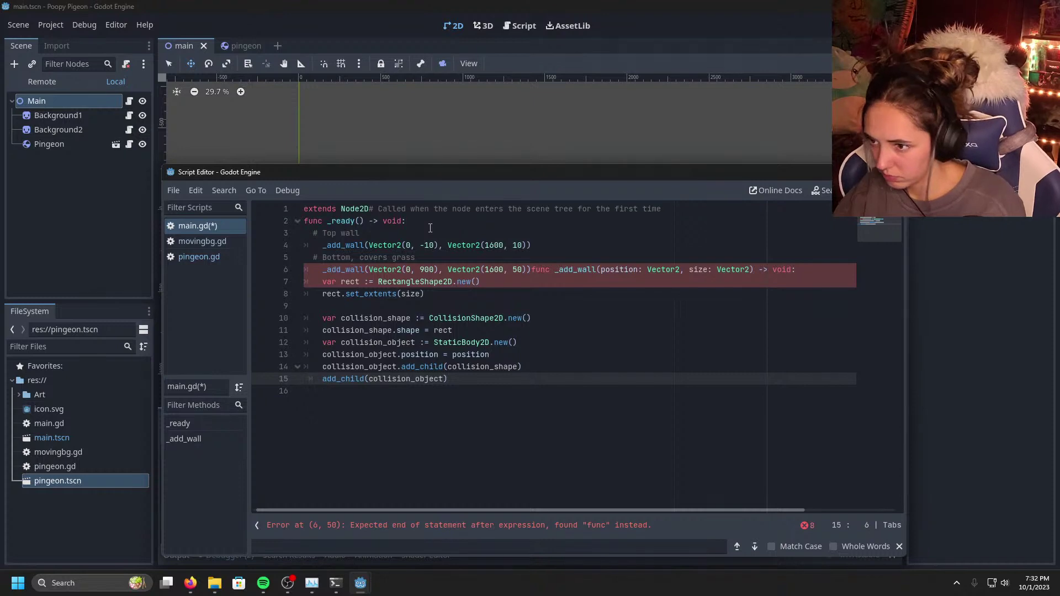
Step: Split line 6 after the bottom wall's _add_wall call so the func _add_wall declaration starts on its own line
key(Up)
key(Up)
key(Up)
key(Up)
key(Up)
key(Up)
key(Up)
key(Up)
key(Up)
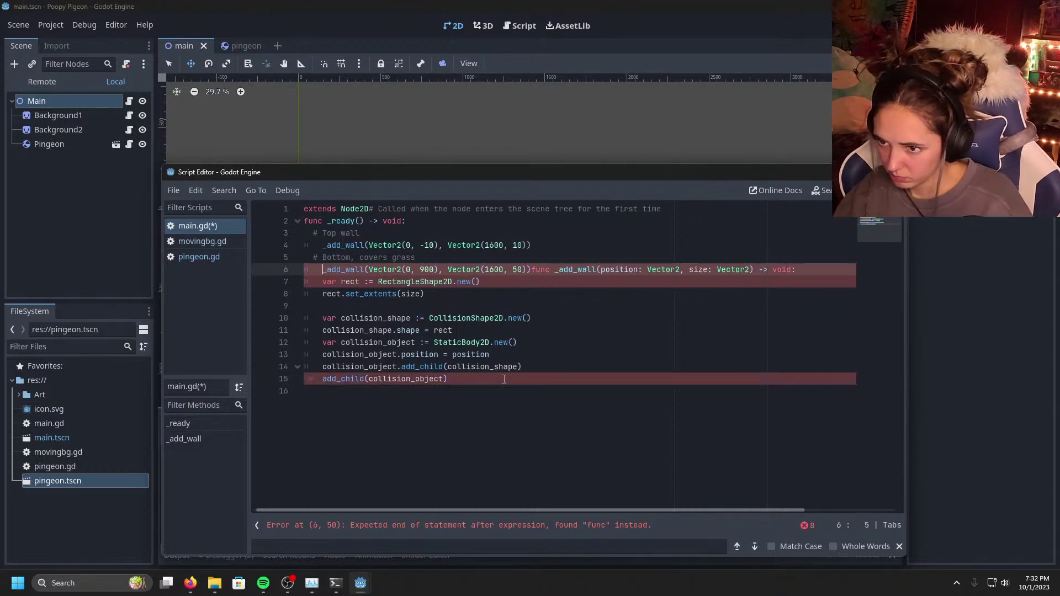
click(532, 269)
text(\)
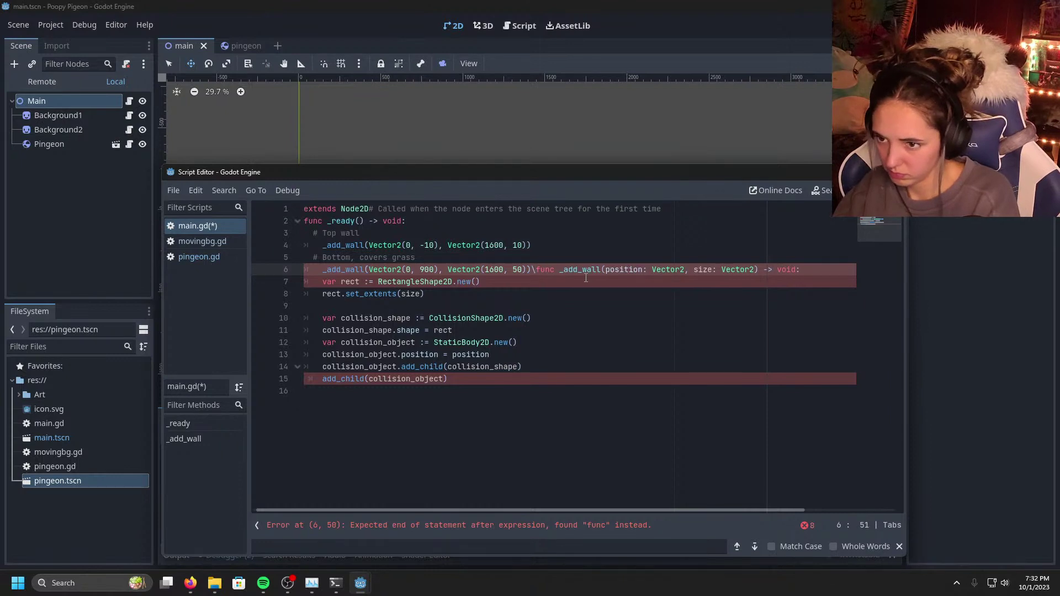
key(BackSpace)
key(Return)
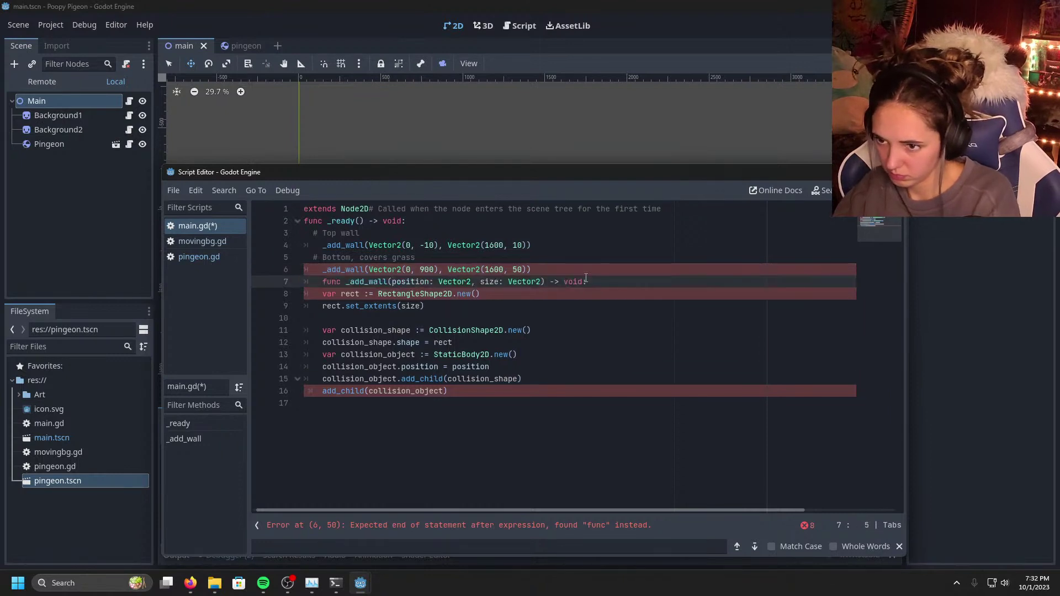
Step: Indent the rect and collision_shape lines below func _add_wall by one more tab
key(Down)
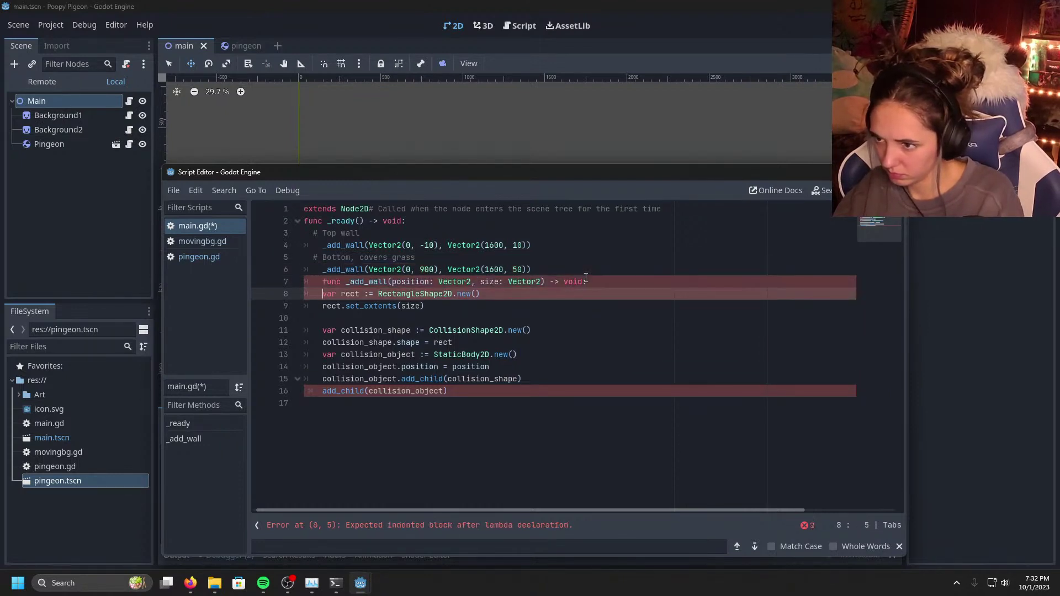
key(Tab)
key(Down)
key(Tab)
key(Down)
key(Down)
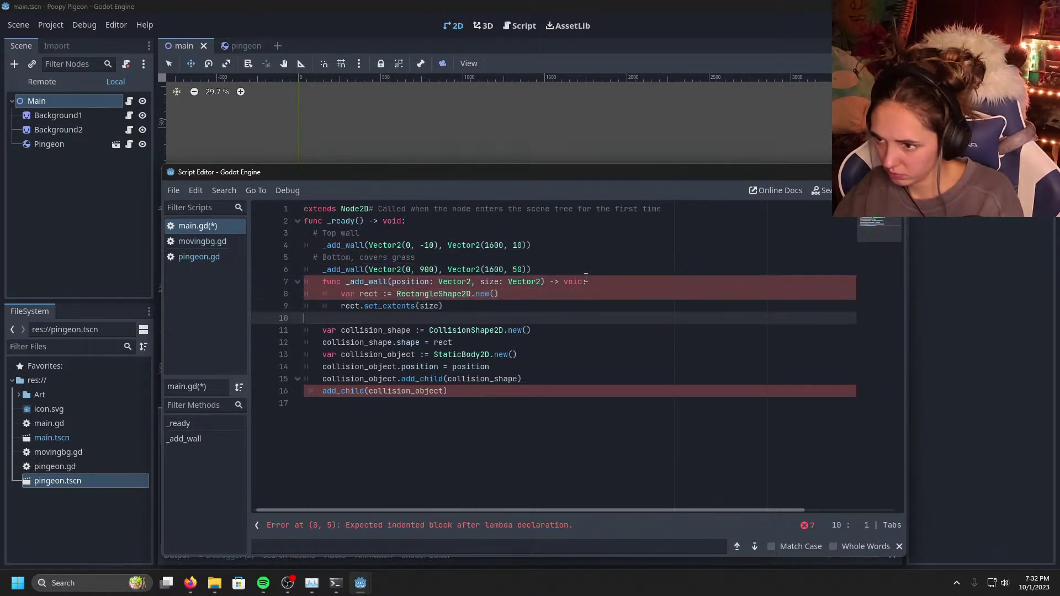
key(Tab)
key(Down)
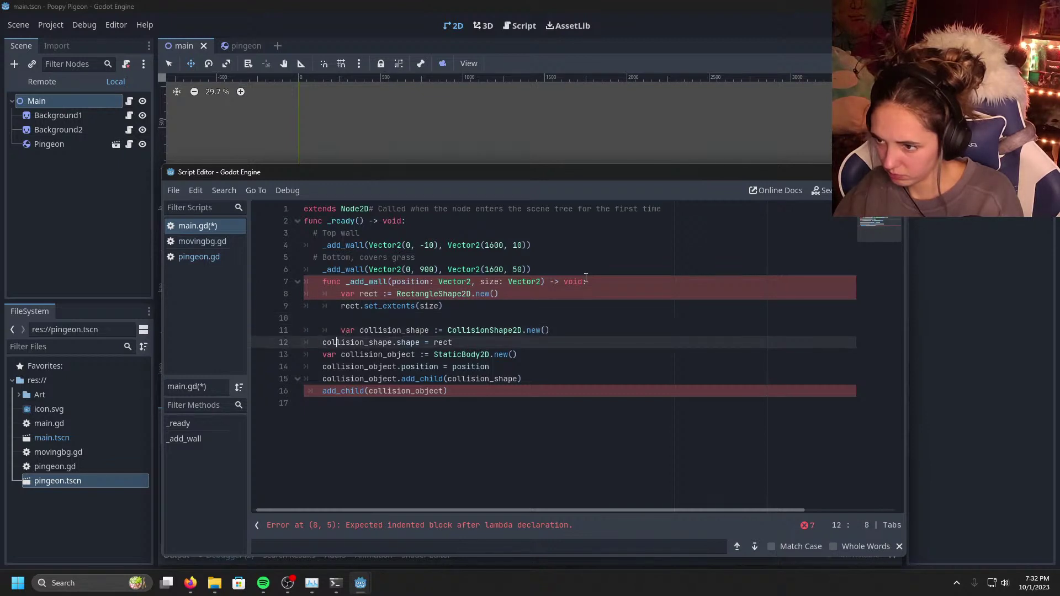
key(Tab)
Step: Indent the three collision_object lines and the final add_child call by one more tab to complete the _add_wall body
key(Down)
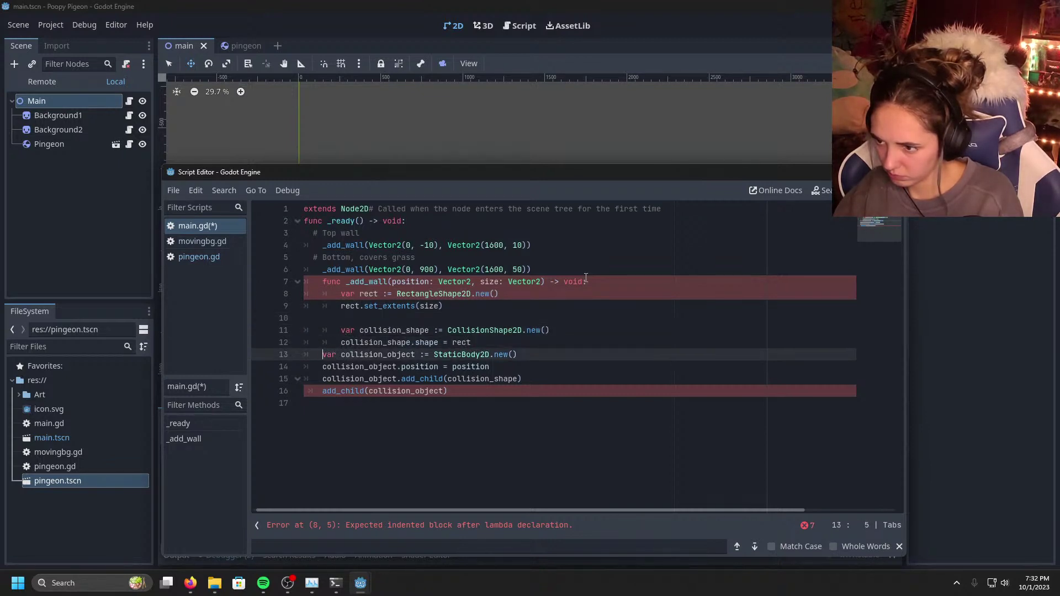
key(Tab)
key(Down)
key(Tab)
key(Down)
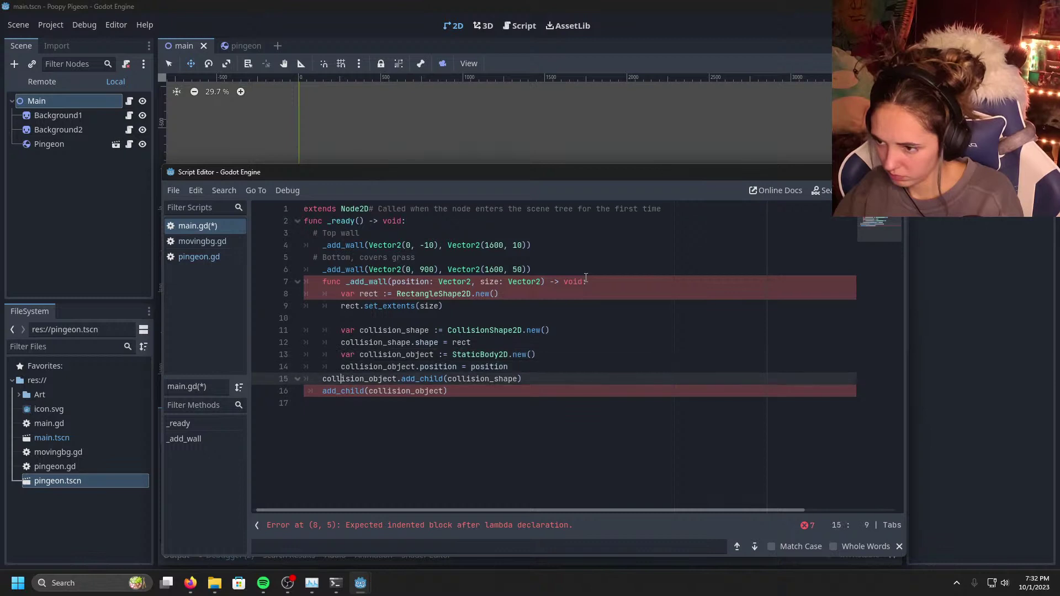
key(Tab)
key(Down)
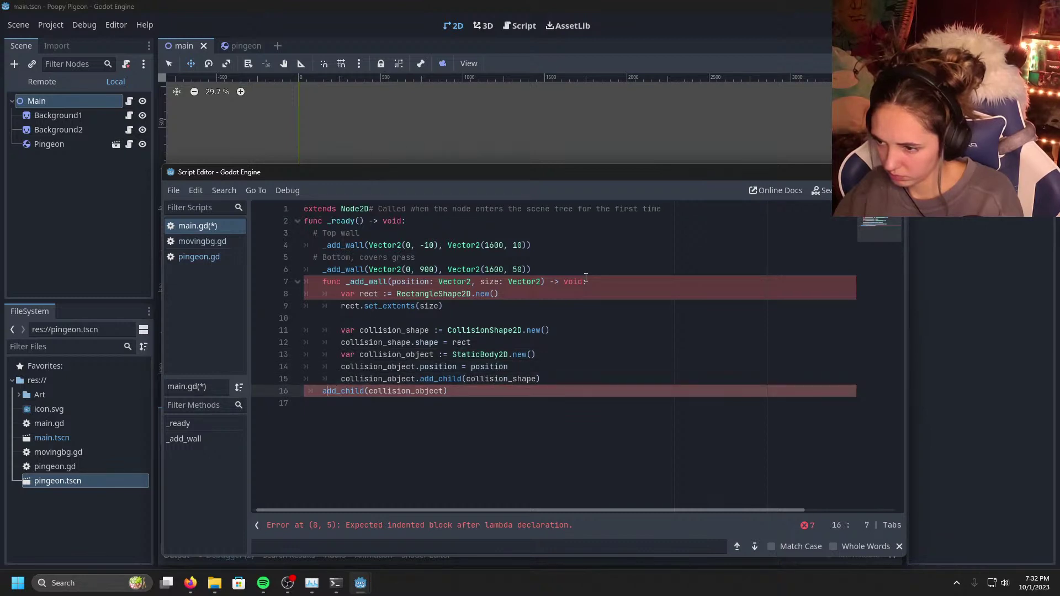
key(Tab)
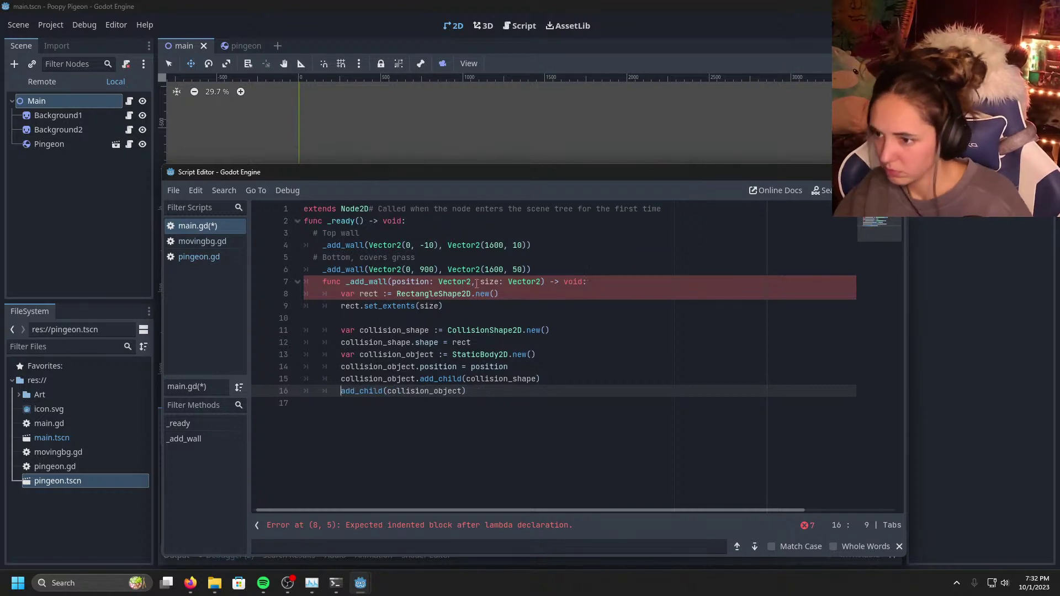
click(448, 266)
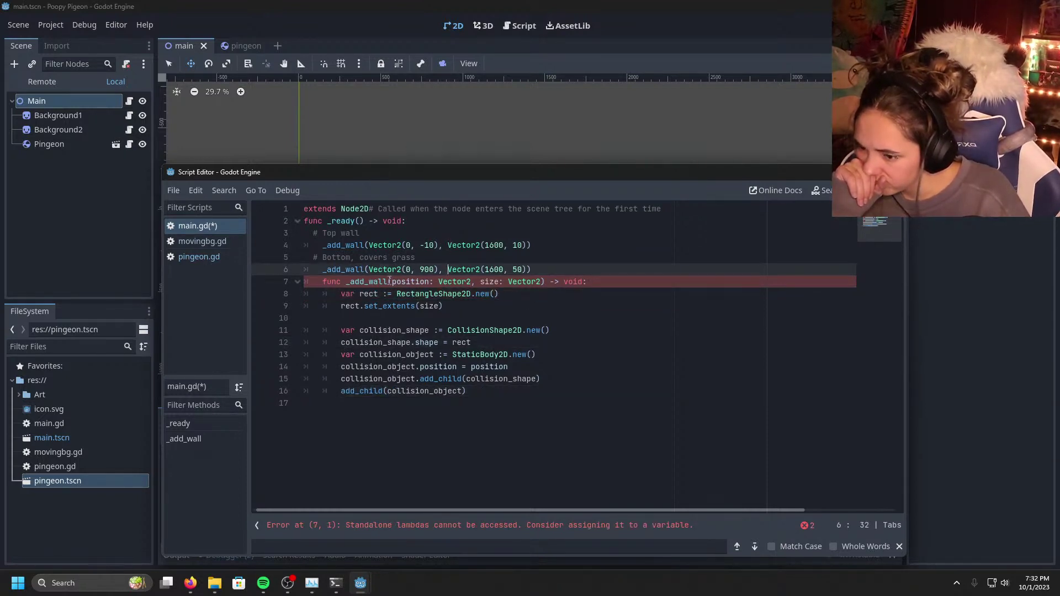
mouse_move(402, 284)
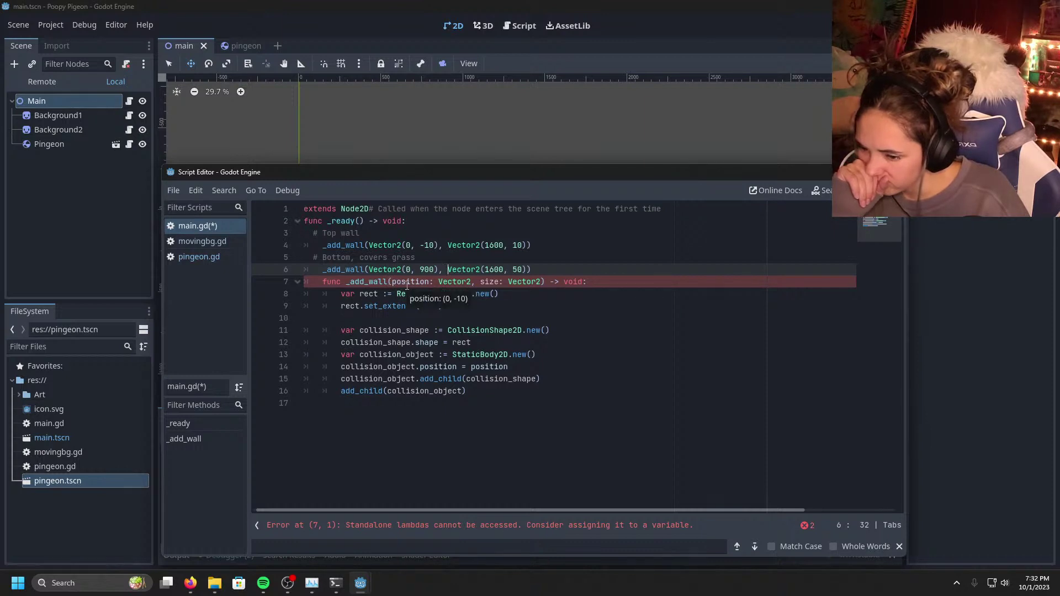
click(488, 283)
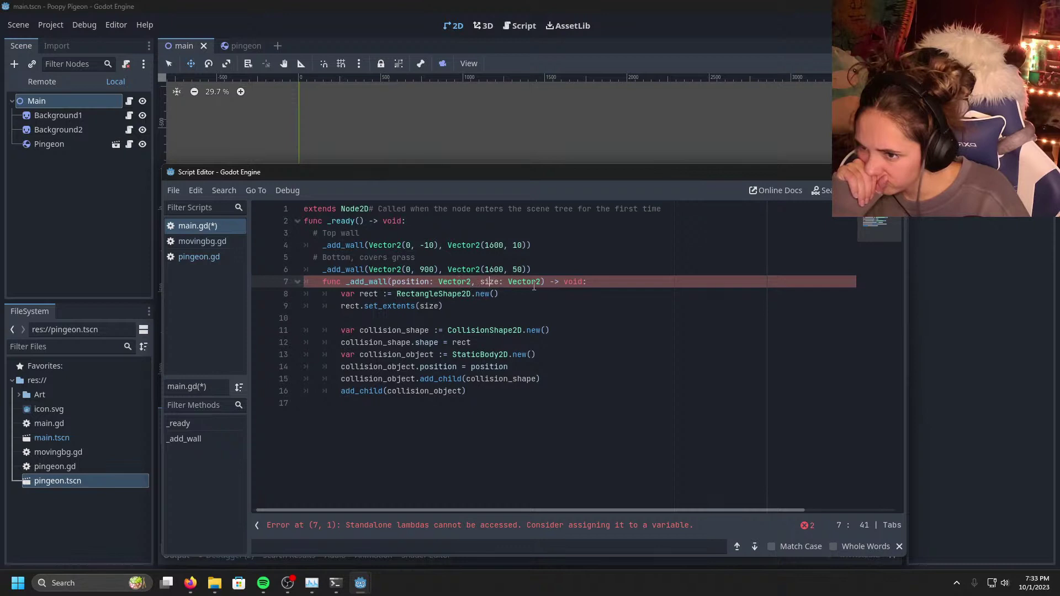
click(498, 319)
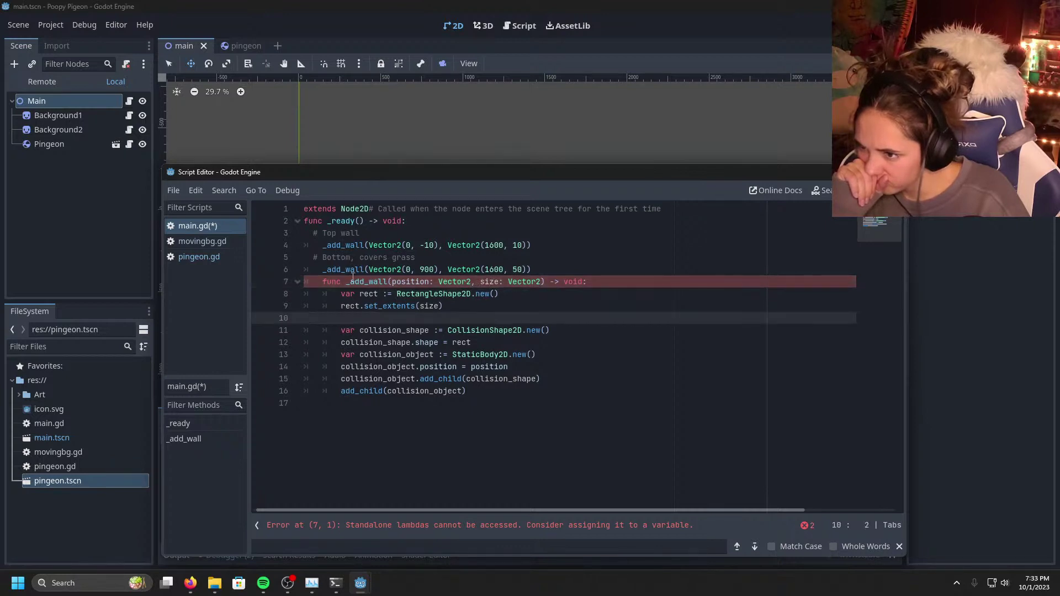
click(492, 266)
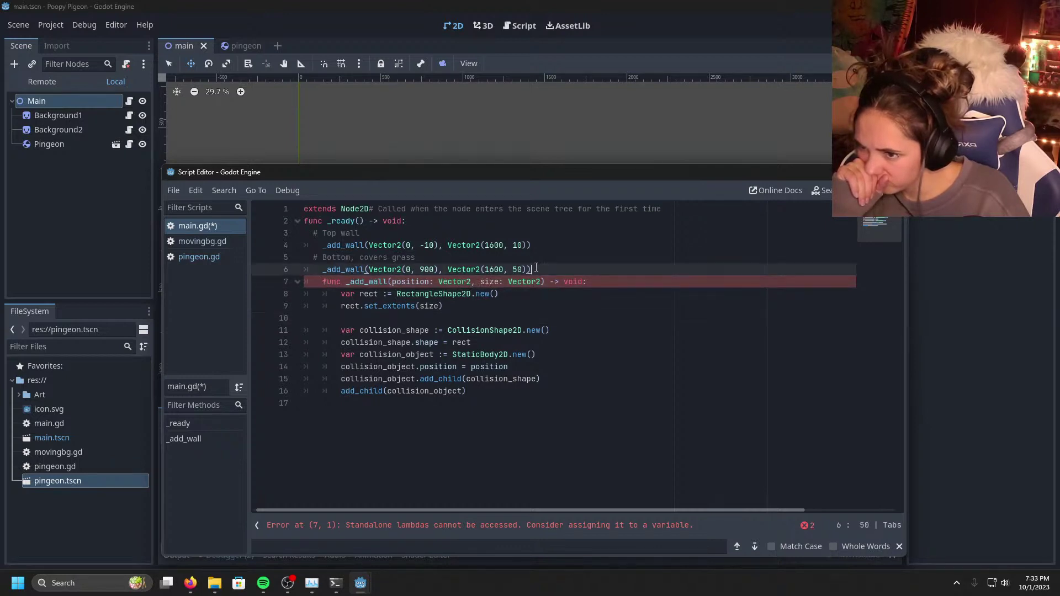
Step: Insert an indented blank line between the bottom wall's _add_wall call and the func _add_wall declaration
key(End)
key(Return)
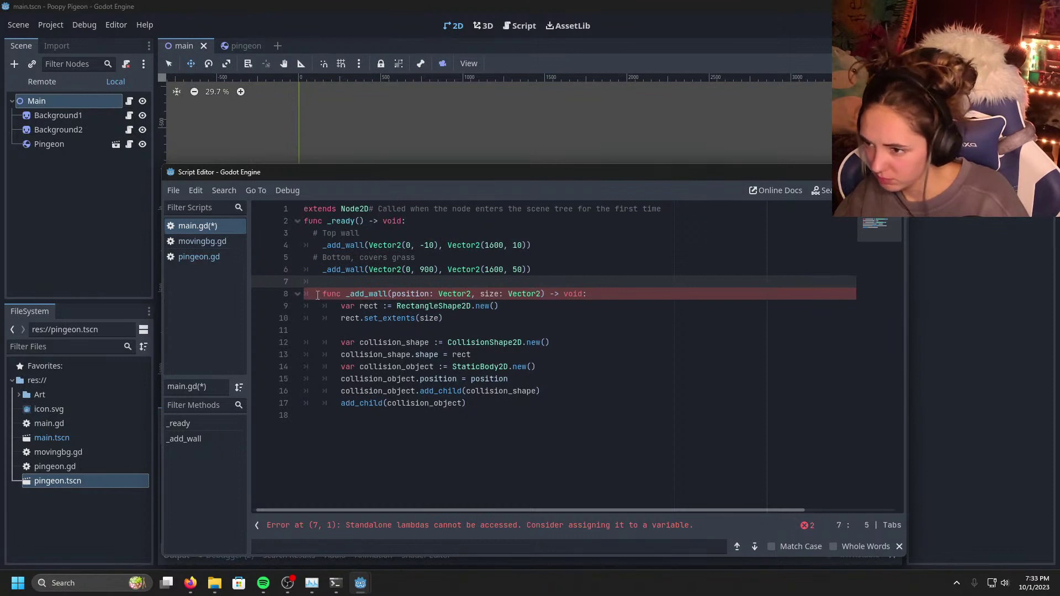
click(322, 294)
key(BackSpace)
key(BackSpace)
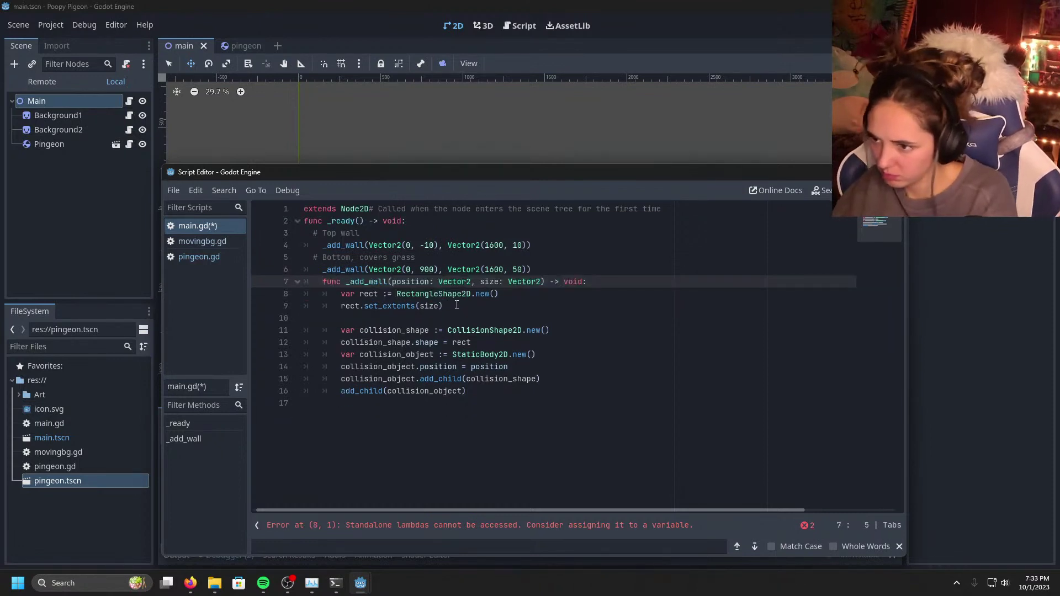
key(Return)
click(470, 425)
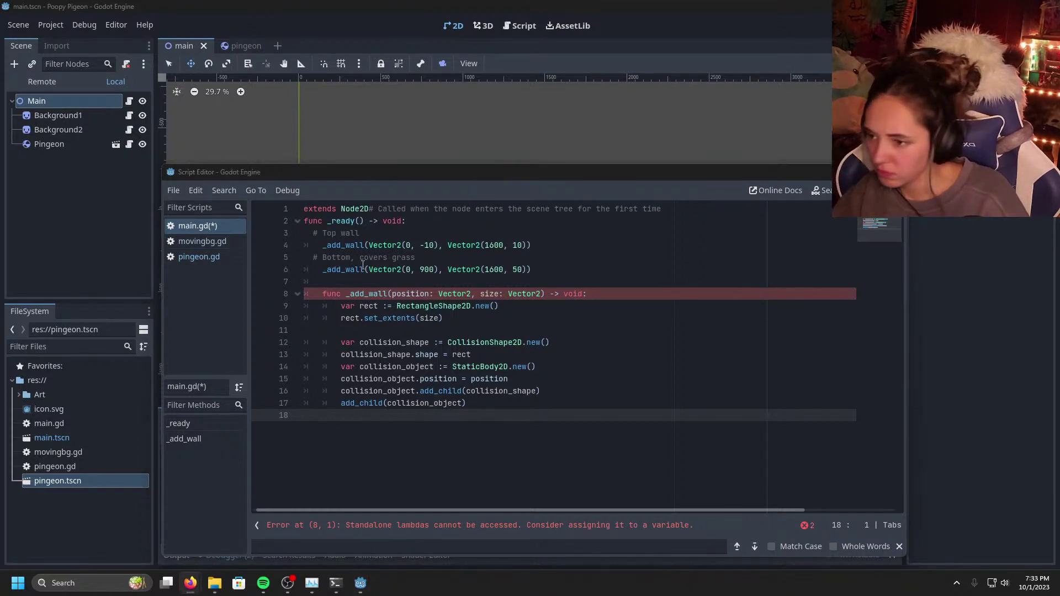
Step: Unindent the func _add_wall declaration to the top level and move the two rect lines below it back one tab
click(323, 293)
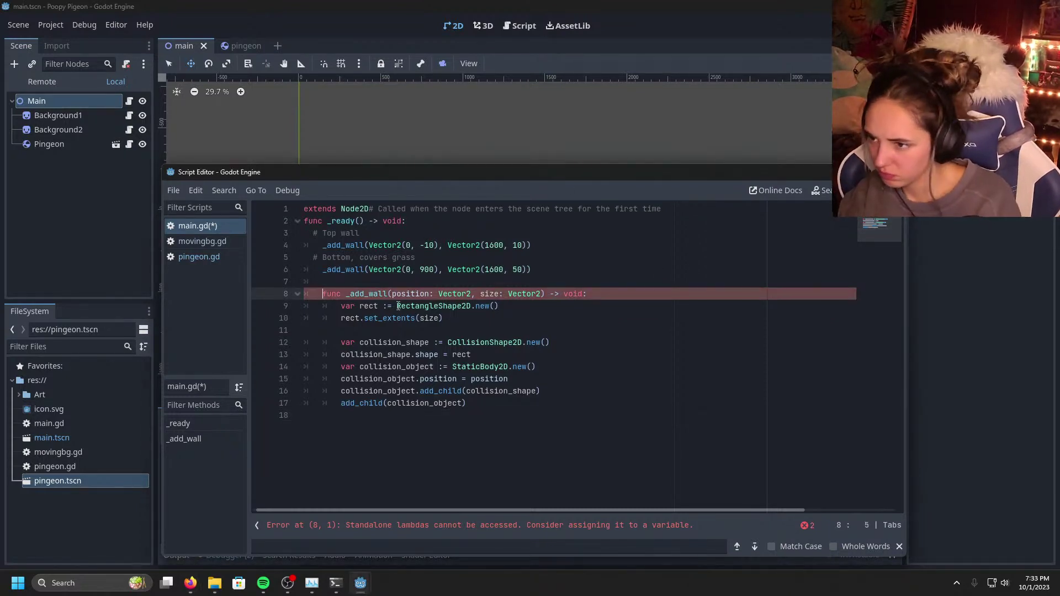
key(BackSpace)
key(Down)
key(shift+Tab)
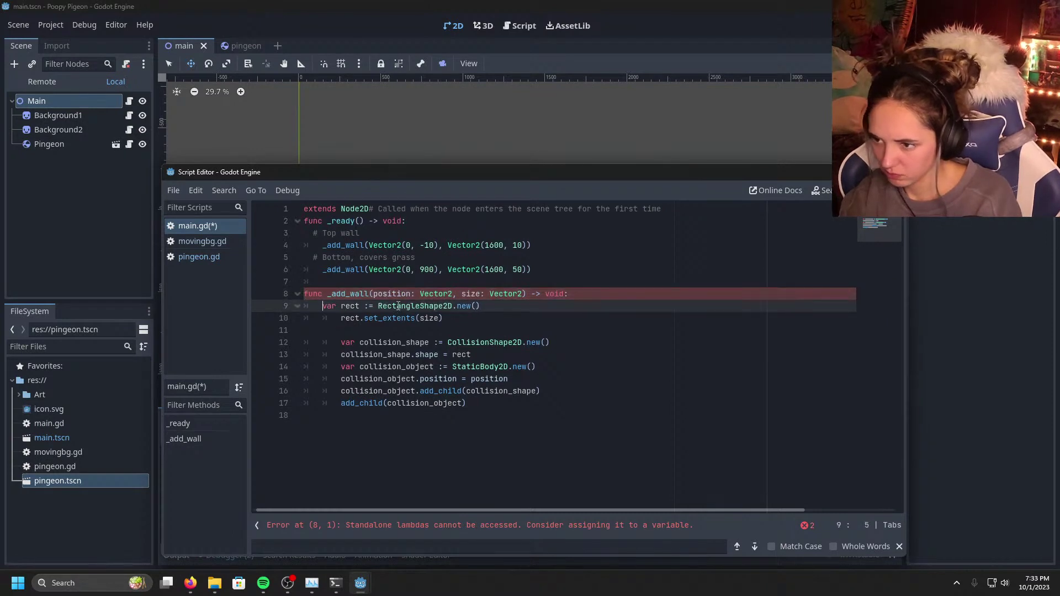
key(Down)
key(shift+Tab)
Step: Unindent the two collision_shape lines by one tab, keeping a blank line between them and the rect lines
key(Down)
key(Down)
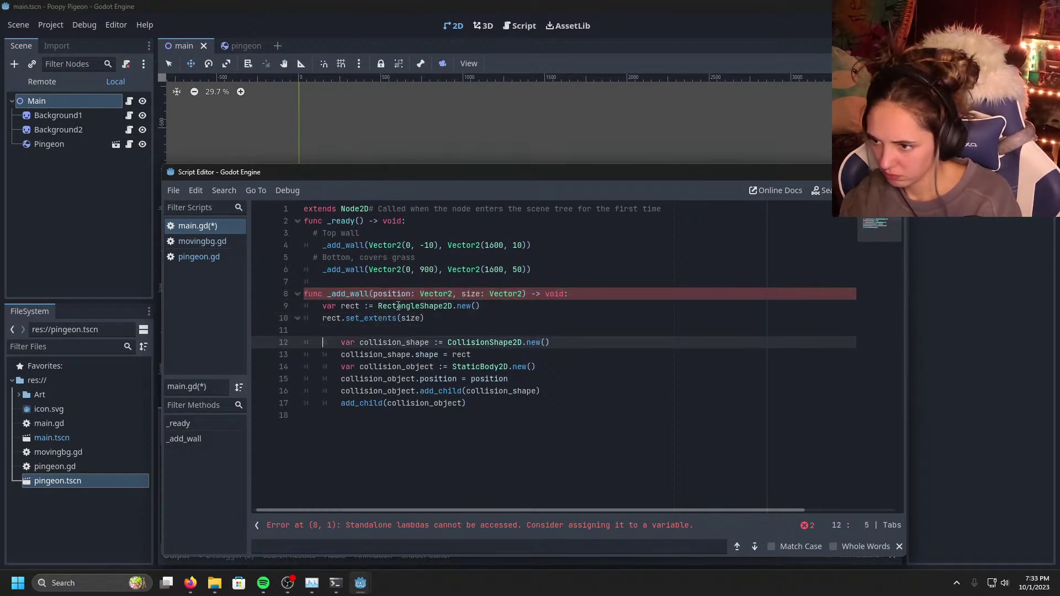
key(shift+Tab)
key(Down)
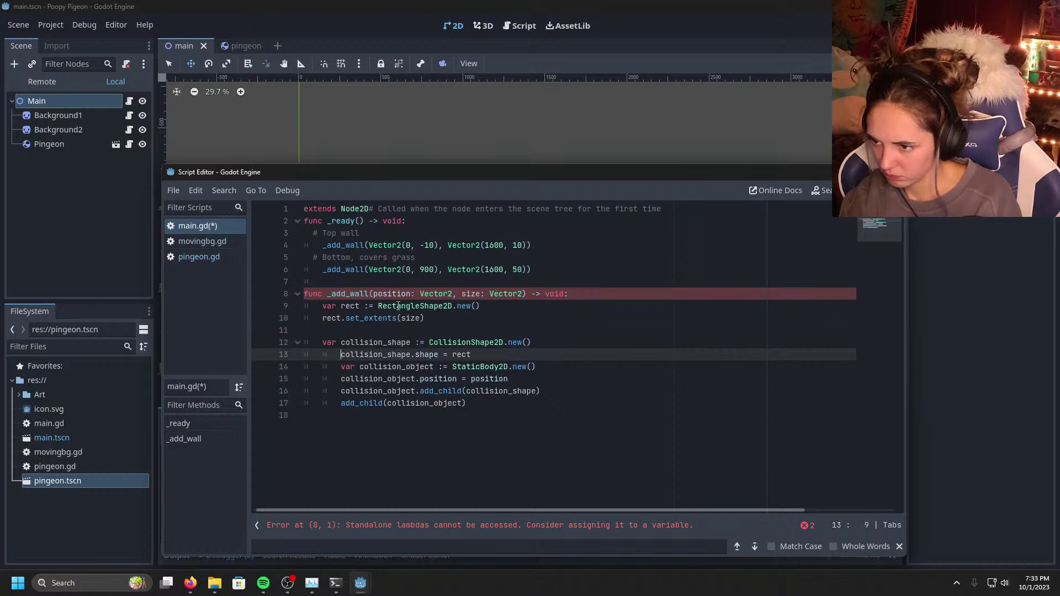
key(Up)
key(Up)
key(BackSpace)
key(Return)
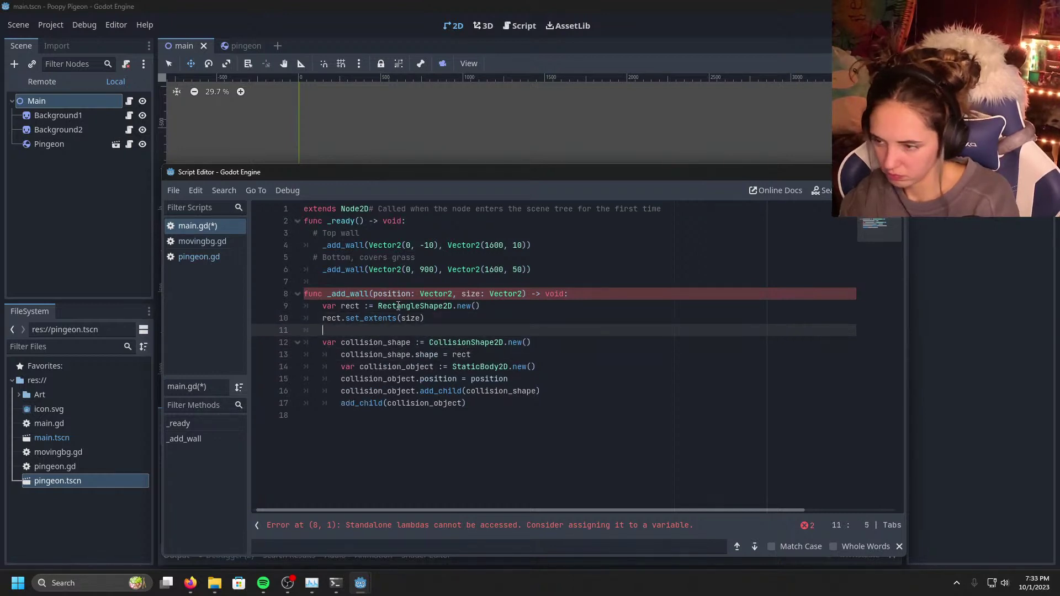
key(Down)
key(Down)
key(shift+Tab)
Step: Unindent the three collision_object lines and the final add_child call by one tab to finish the _add_wall body
key(Down)
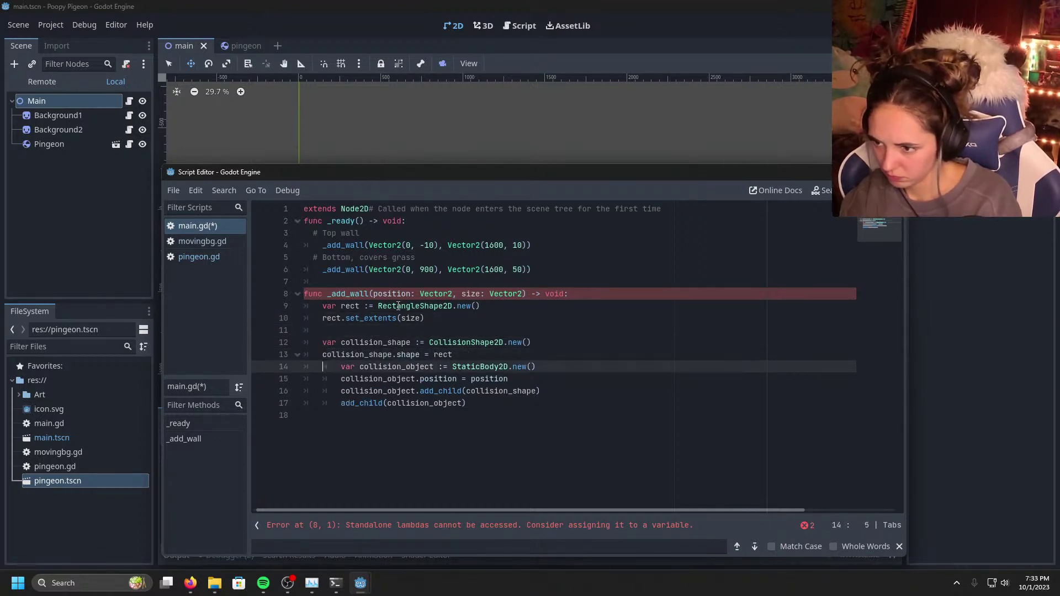
key(shift+Tab)
key(Down)
key(shift+Tab)
key(Down)
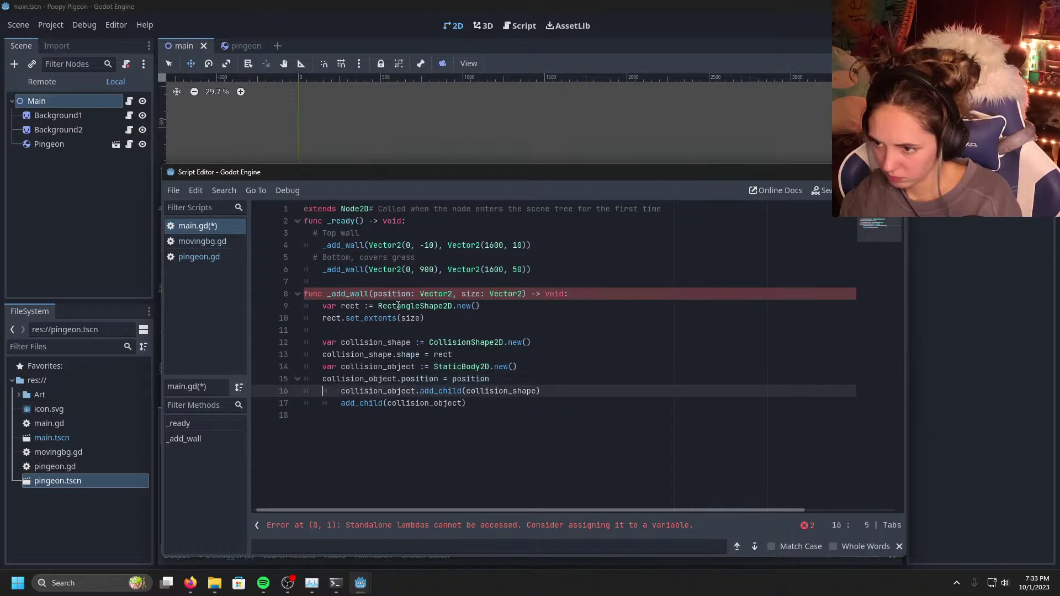
key(shift+Tab)
key(Down)
key(shift+Tab)
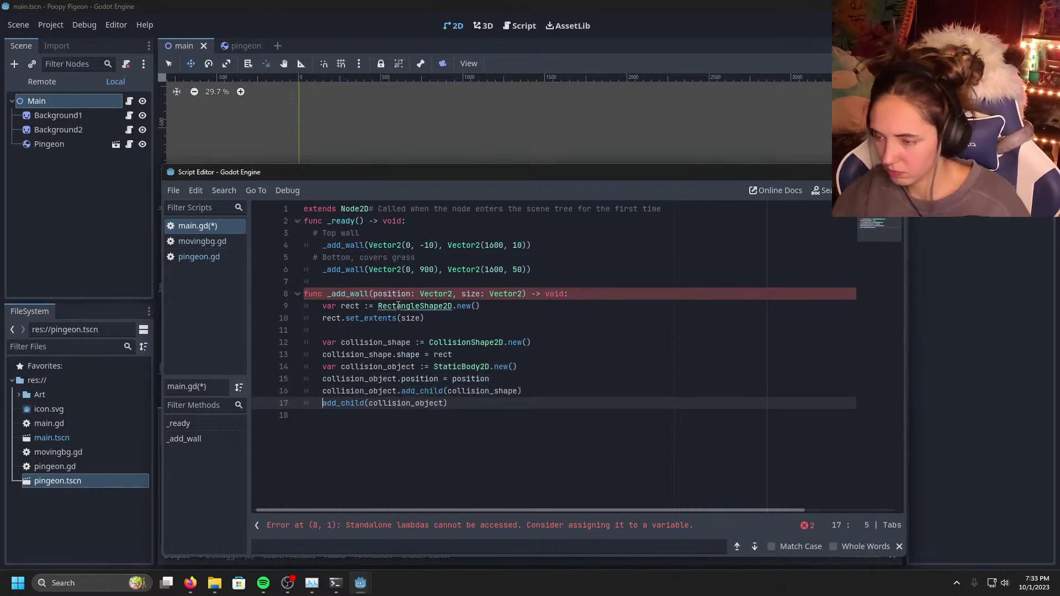
Step: Run the project to test the wall script, check the collision_shape lines in main.gd, and stop the debug session
key(F5)
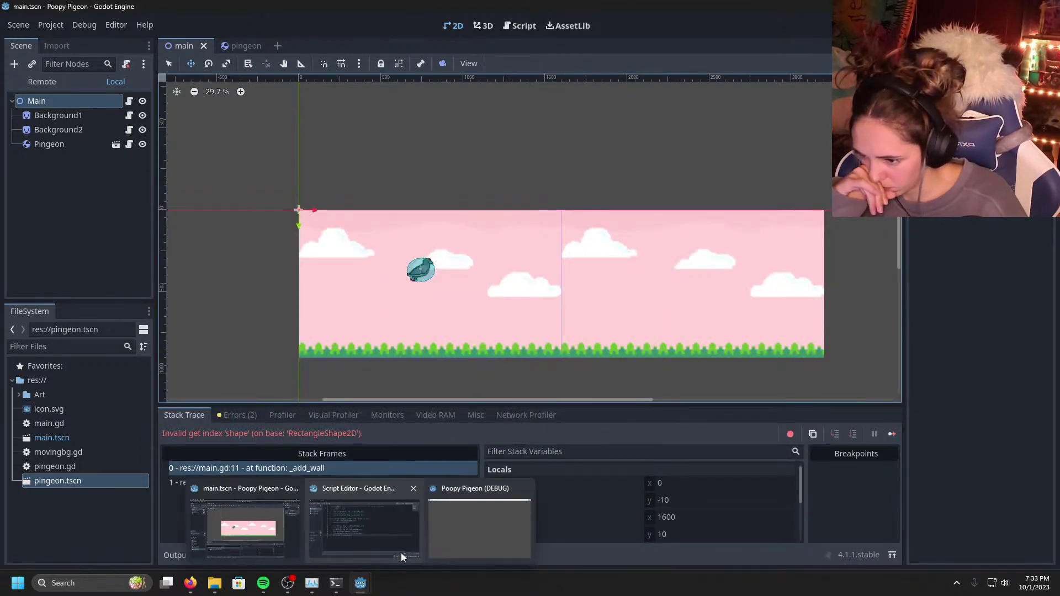
click(363, 521)
click(639, 354)
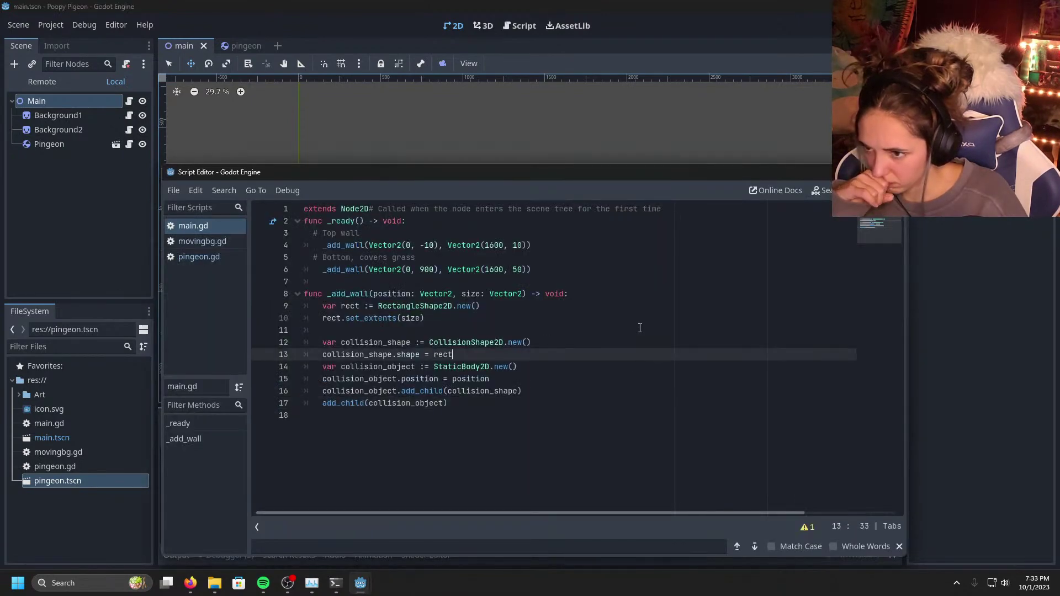
click(818, 72)
click(916, 26)
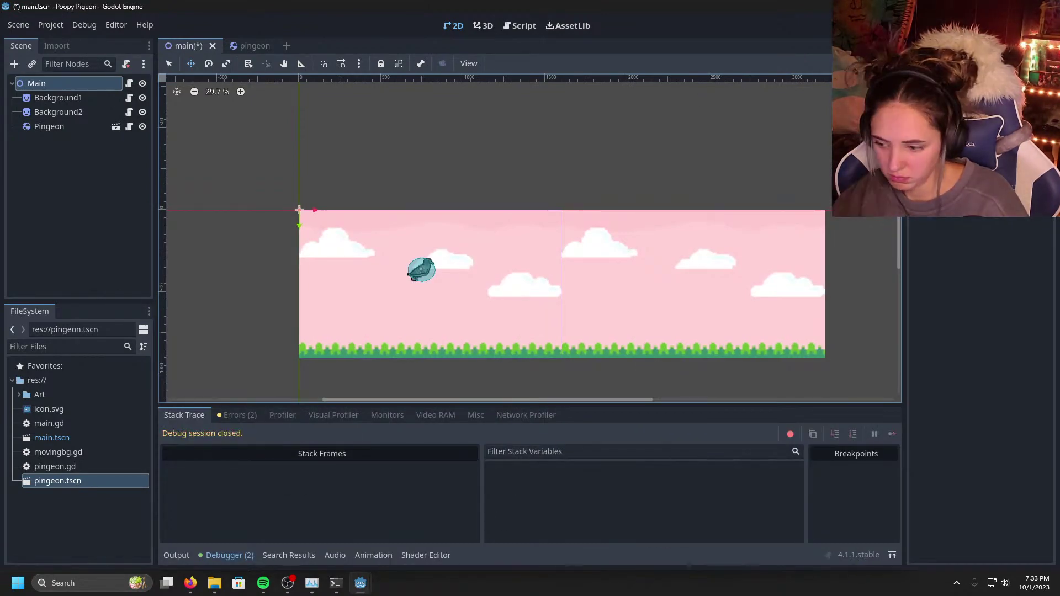
Step: Rerun the project from the script editor and move its window slightly higher to examine the line where execution stops
mouse_move(360, 583)
click(411, 521)
key(F5)
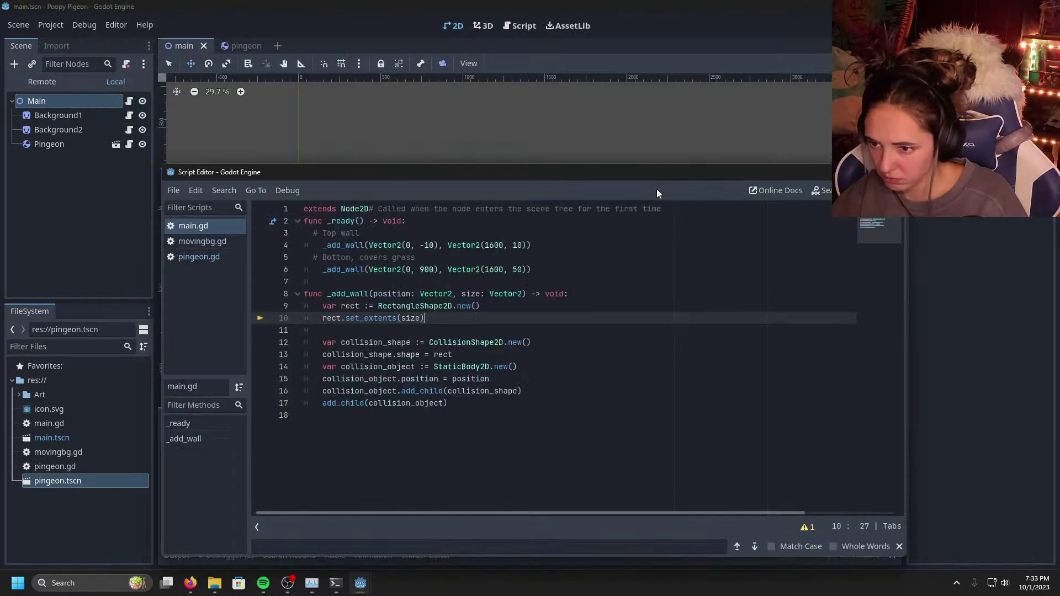
drag(490, 181, 480, 145)
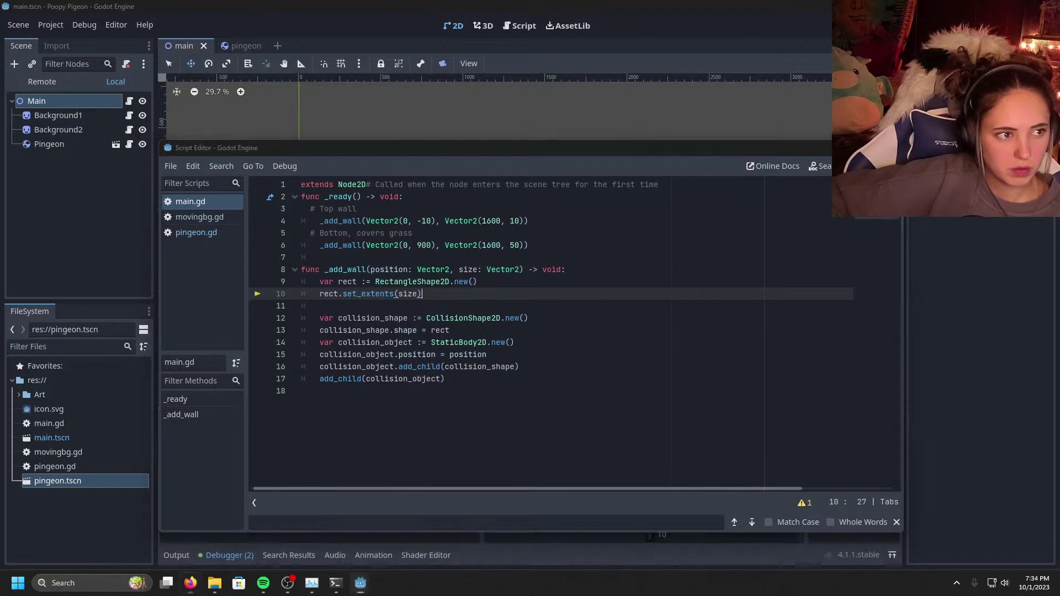
Step: Switch to Firefox and check the reader responses on the Medium endless runner tutorial, then close them
key(alt+Tab)
scroll(663, 259, up, 5)
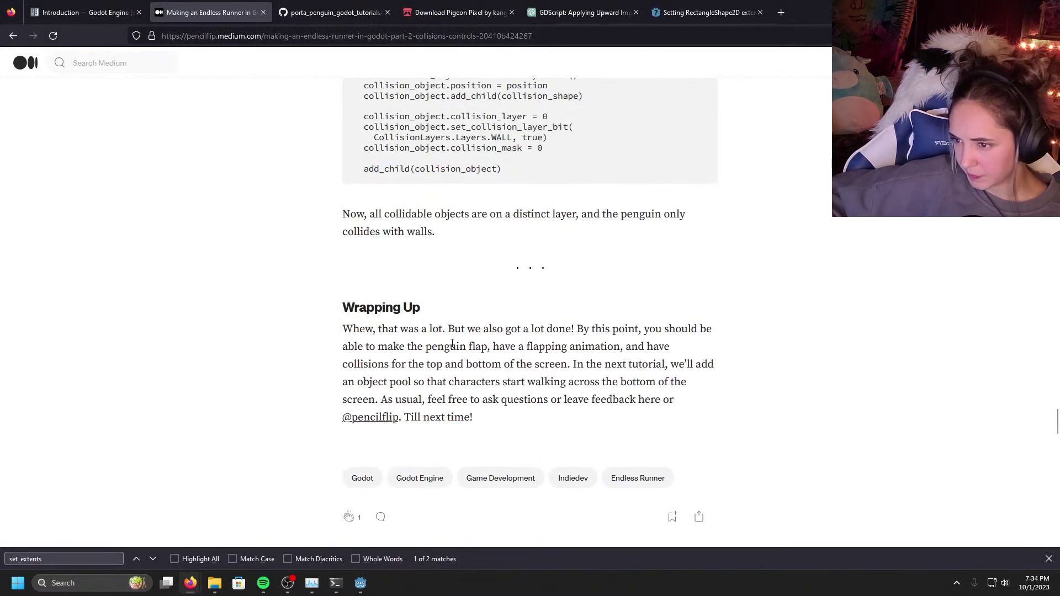
scroll(513, 320, down, 4)
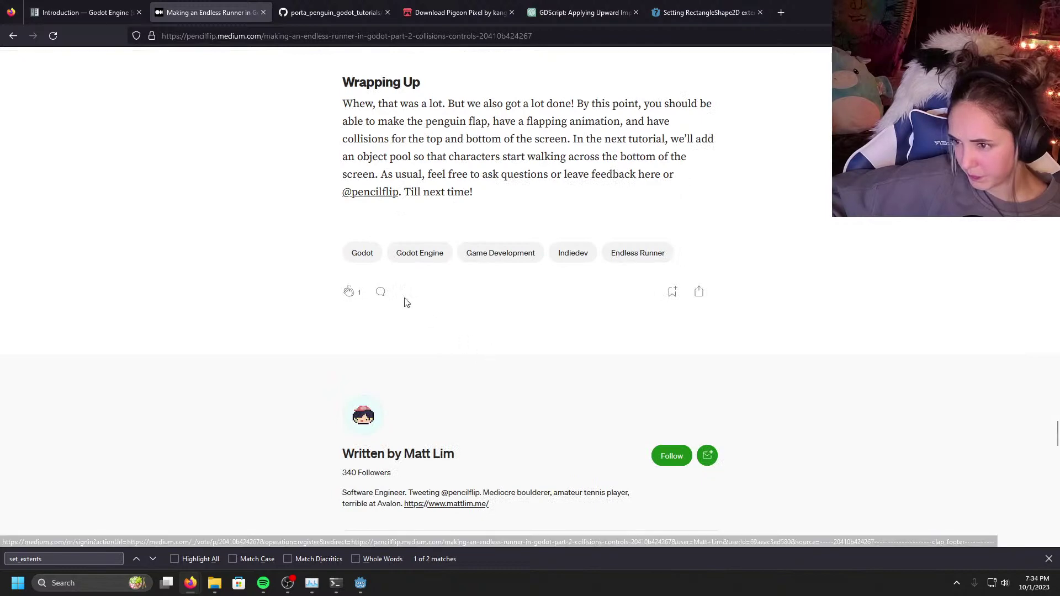
click(380, 293)
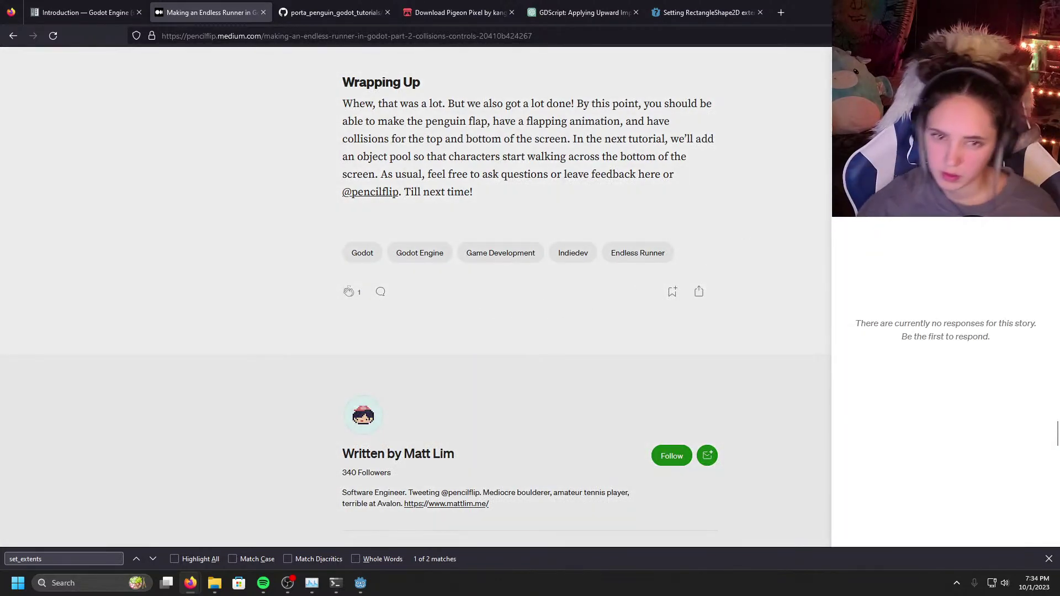
click(753, 260)
Step: Find the tutorial's original Main.gd code block and highlight its rect.set_extents(size) line for comparison
scroll(591, 350, down, 3)
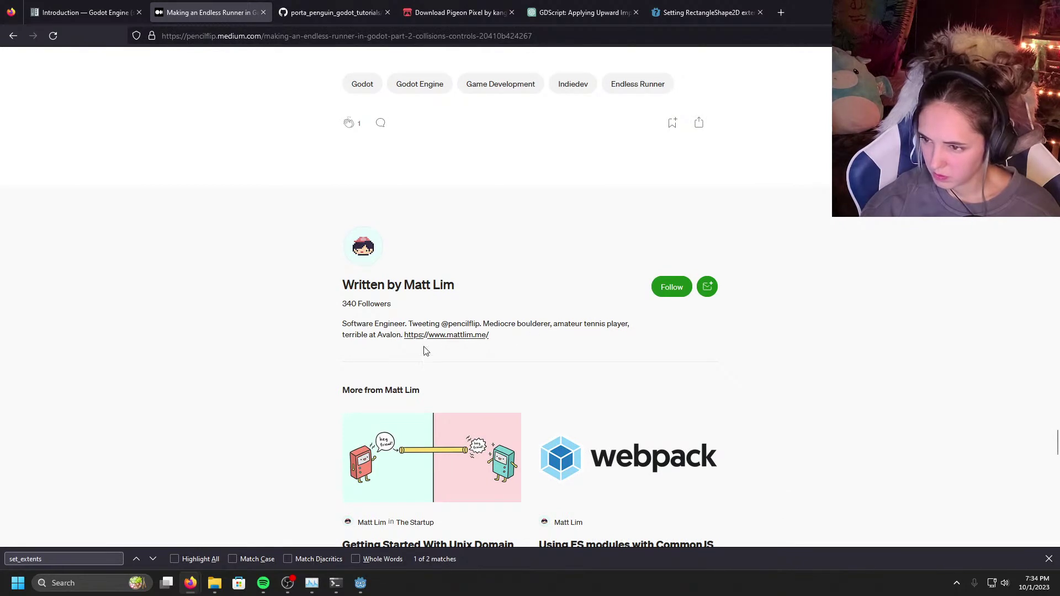
scroll(452, 385, down, 4)
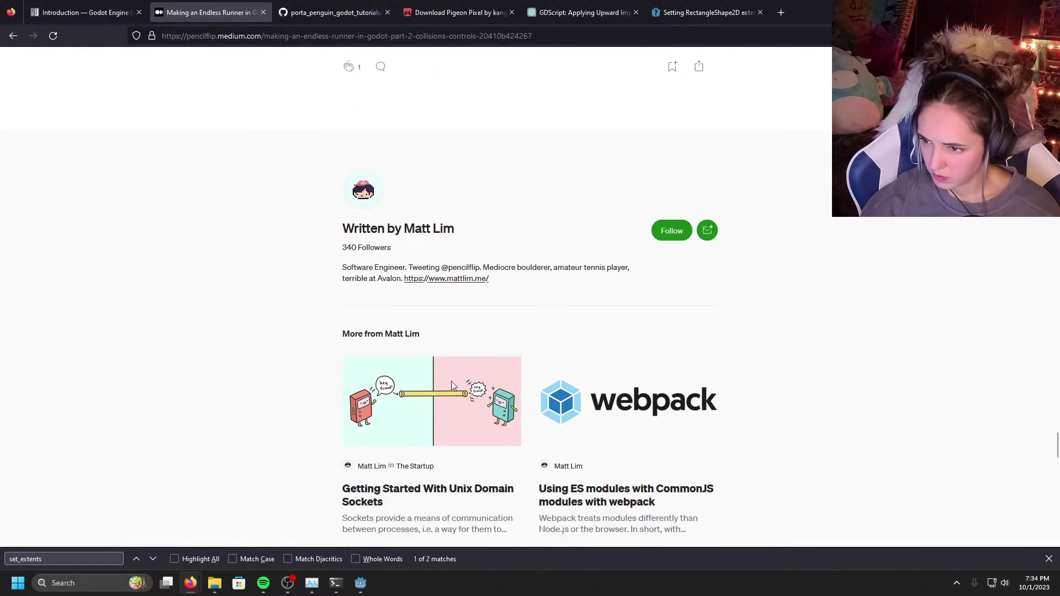
scroll(461, 380, up, 10)
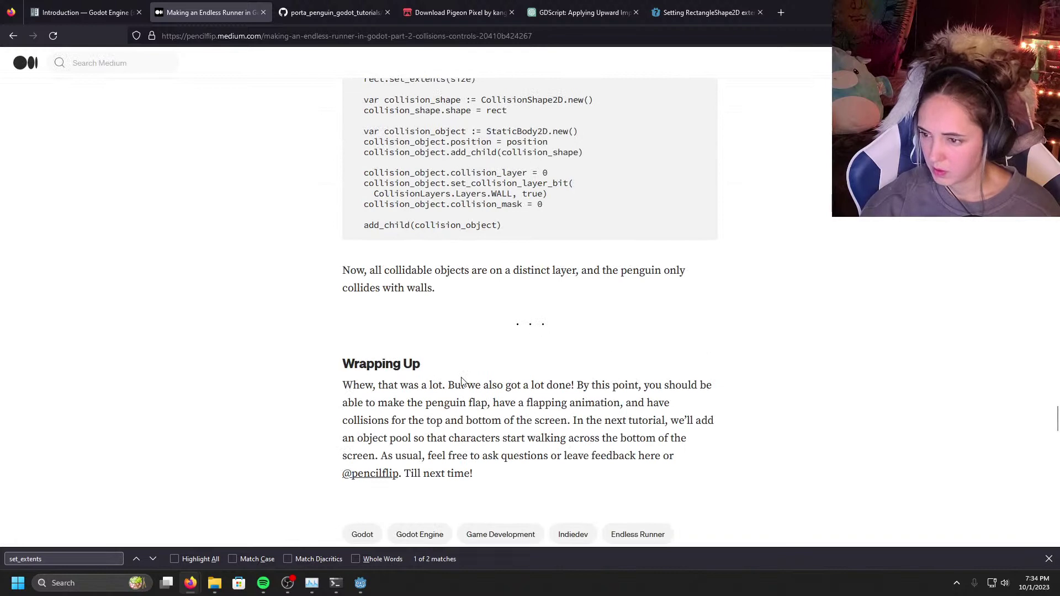
scroll(461, 380, up, 6)
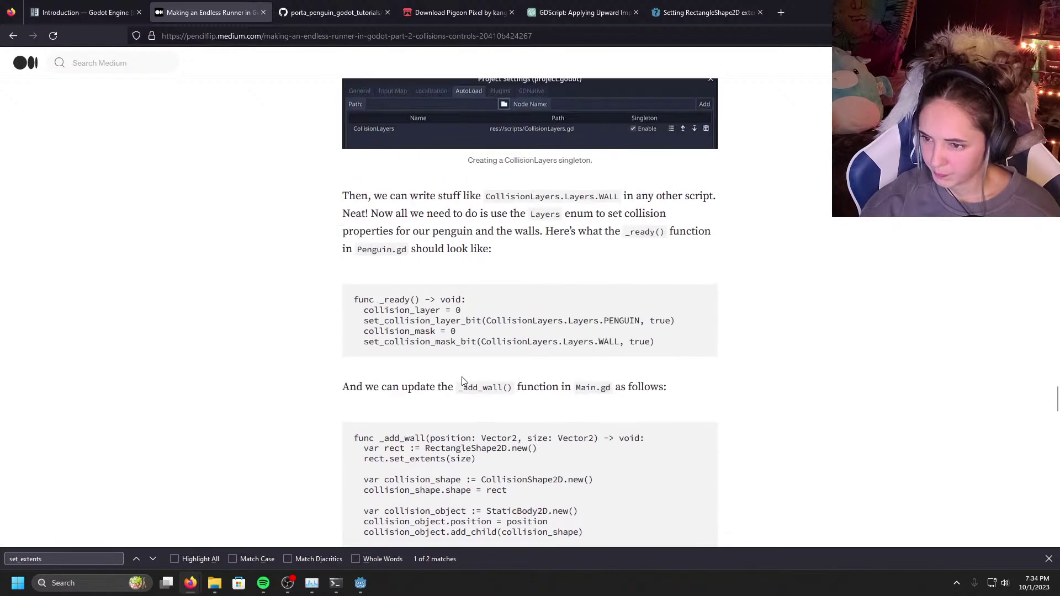
scroll(461, 381, up, 19)
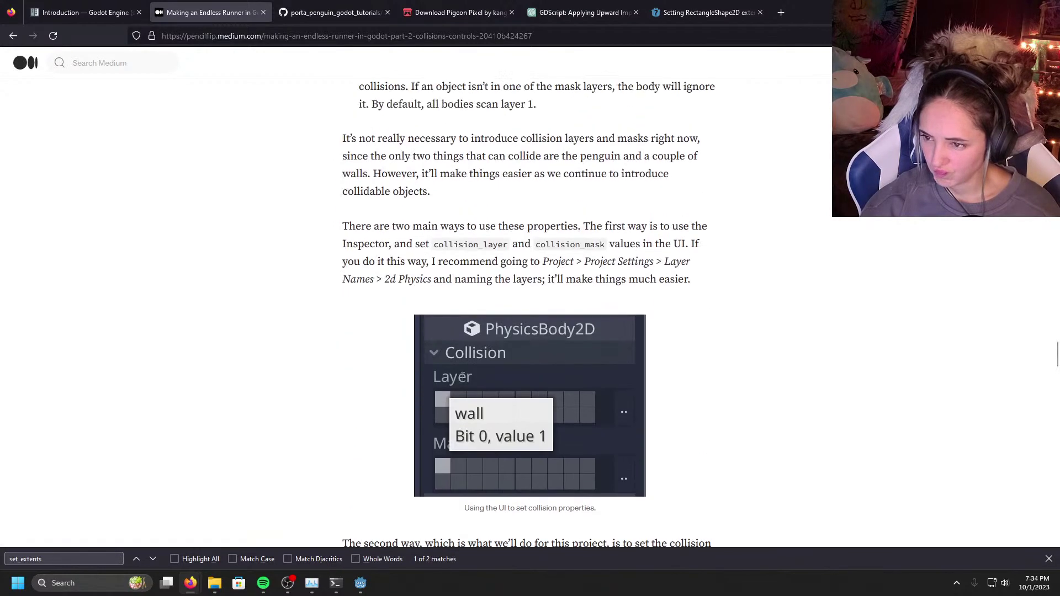
scroll(463, 377, up, 10)
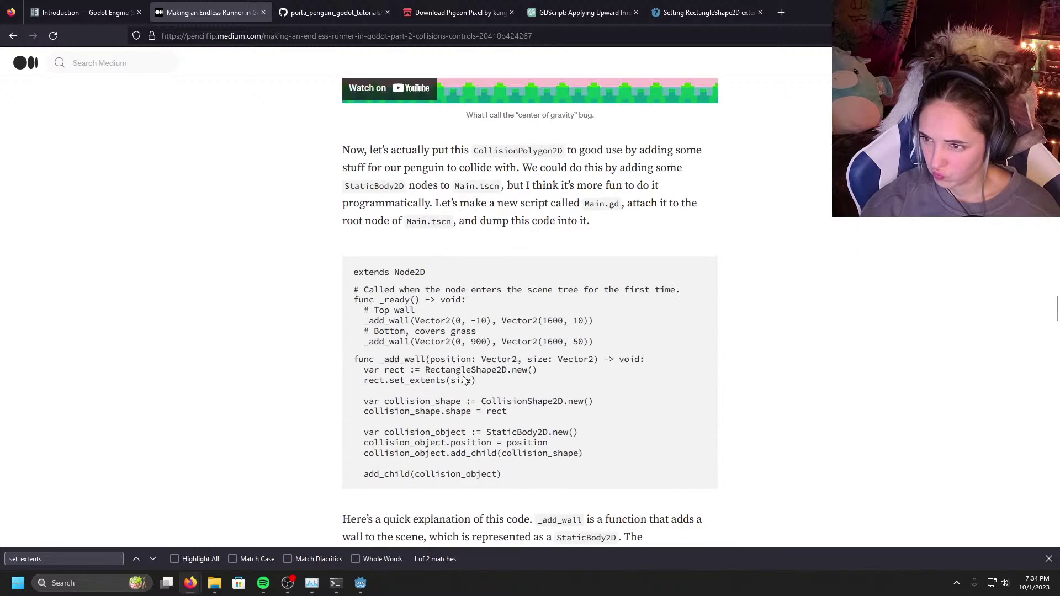
drag(479, 380, 366, 380)
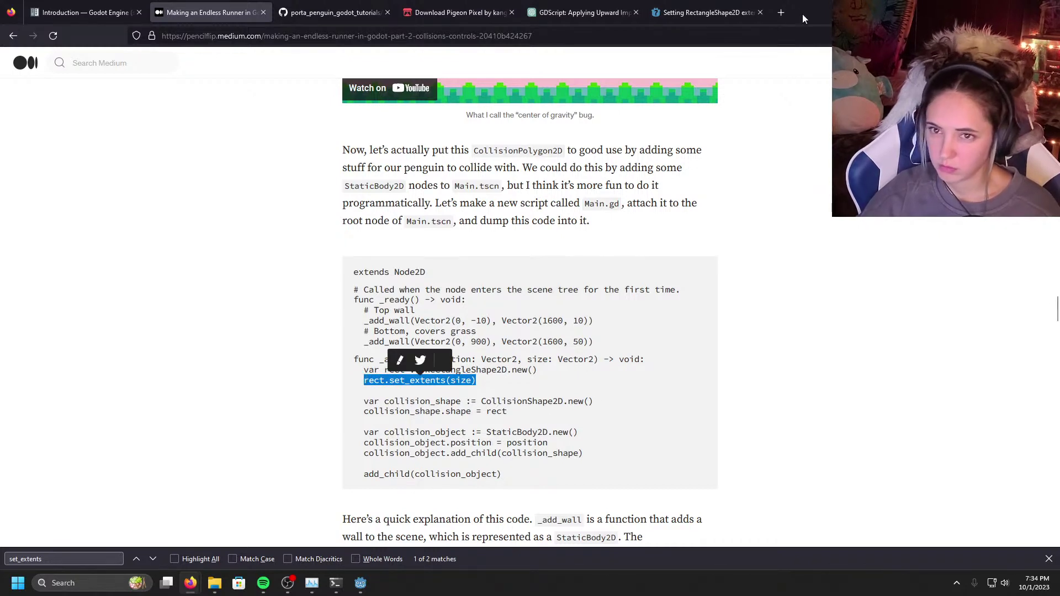
Step: Search the web in a new tab for "when was 4.1 realse of godot"
click(785, 15)
text(when was)
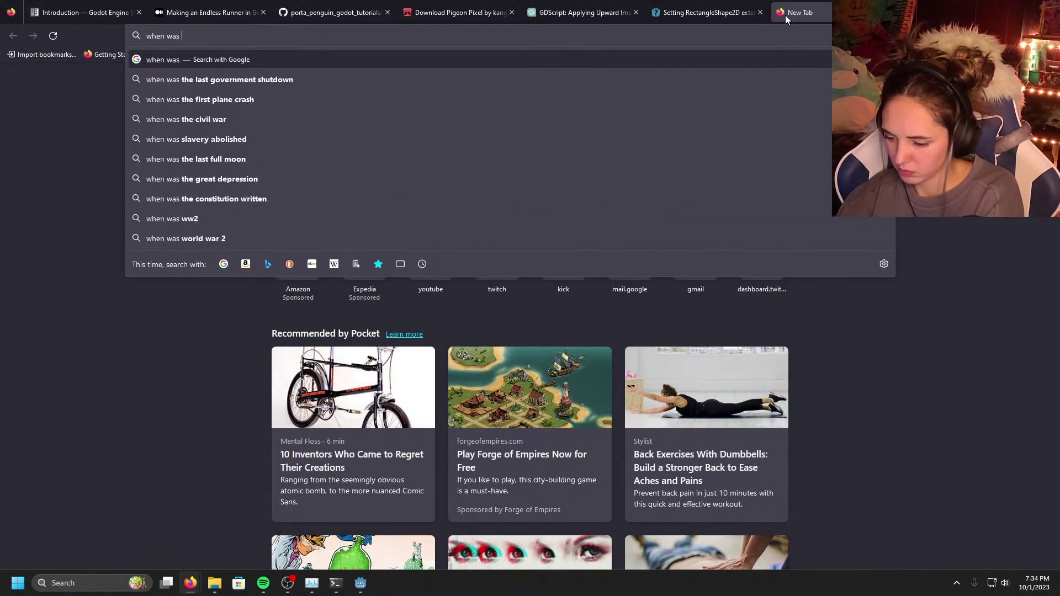
text( 4.1)
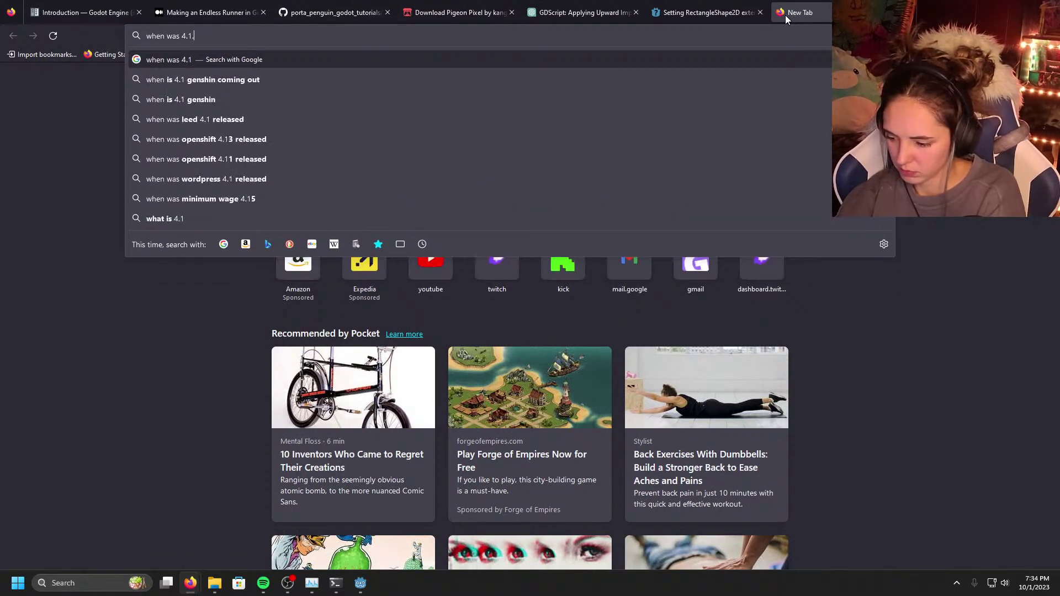
text(1)
key(BackSpace)
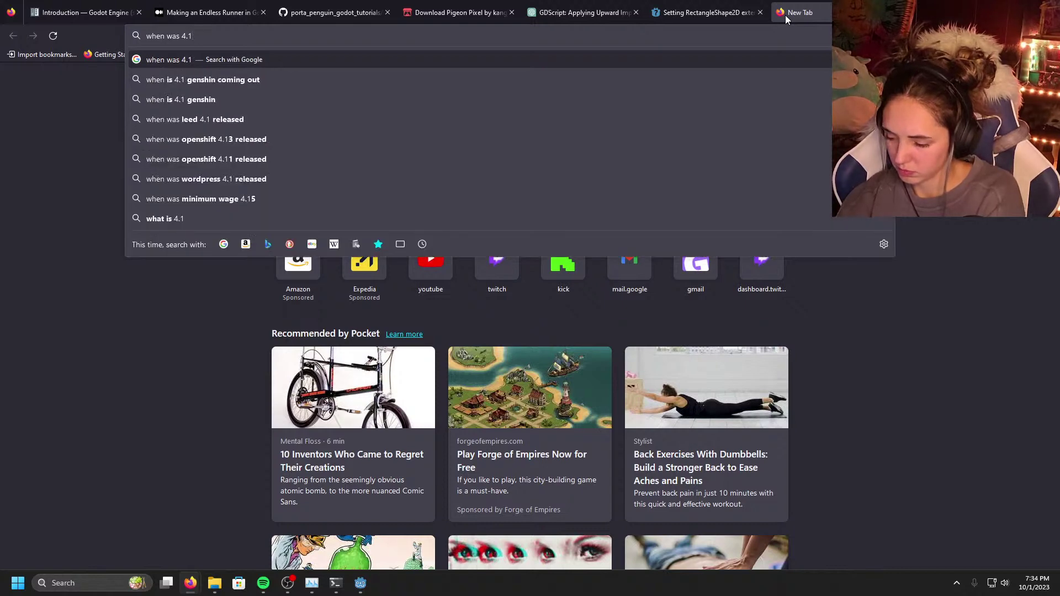
text(realse of)
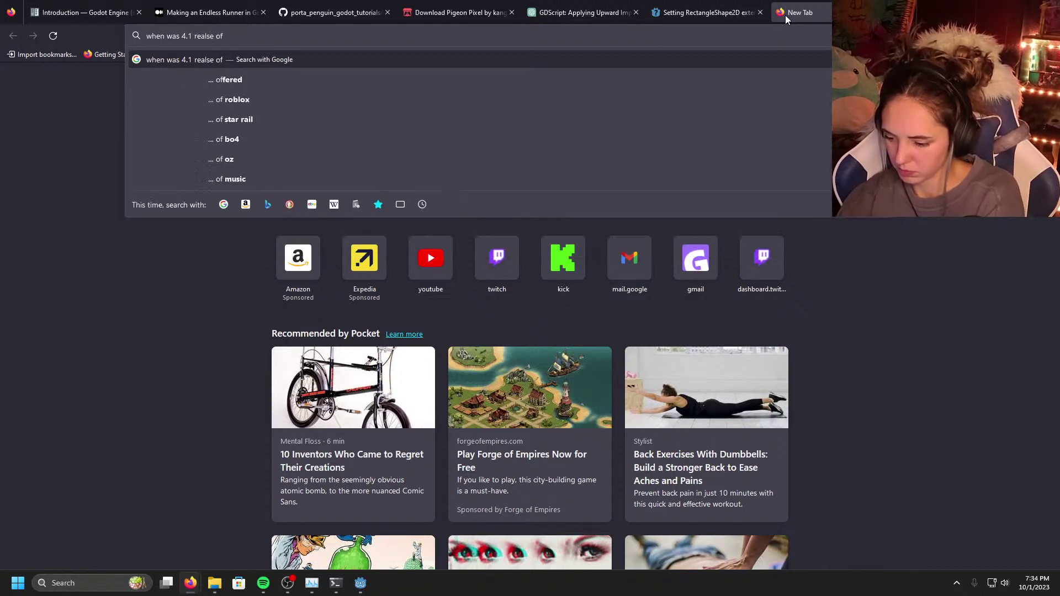
text( godot)
key(Return)
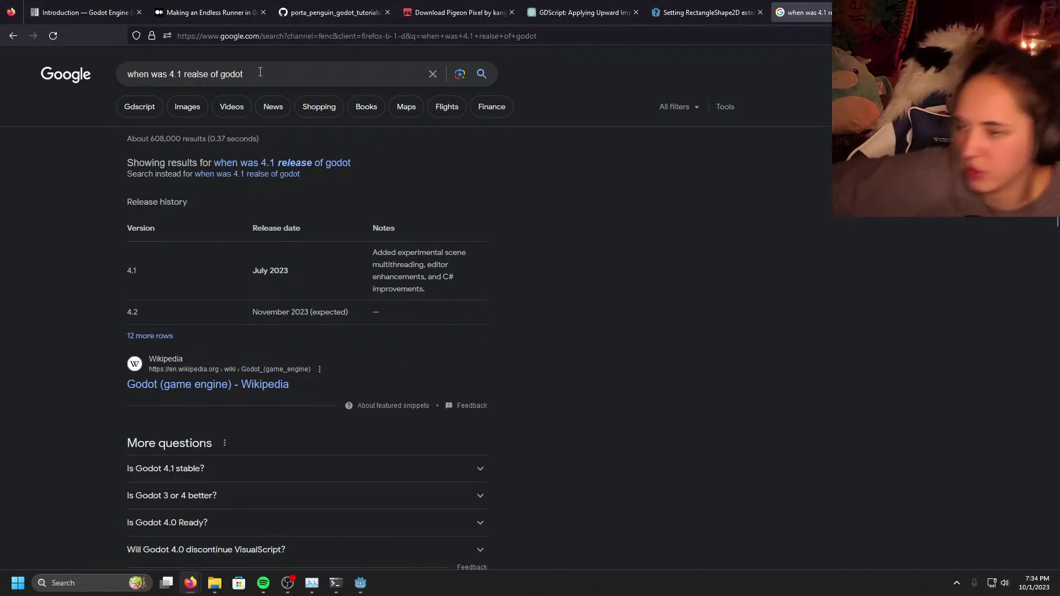
Step: Replace the search query with "chatgpt" and run the search
click(117, 76)
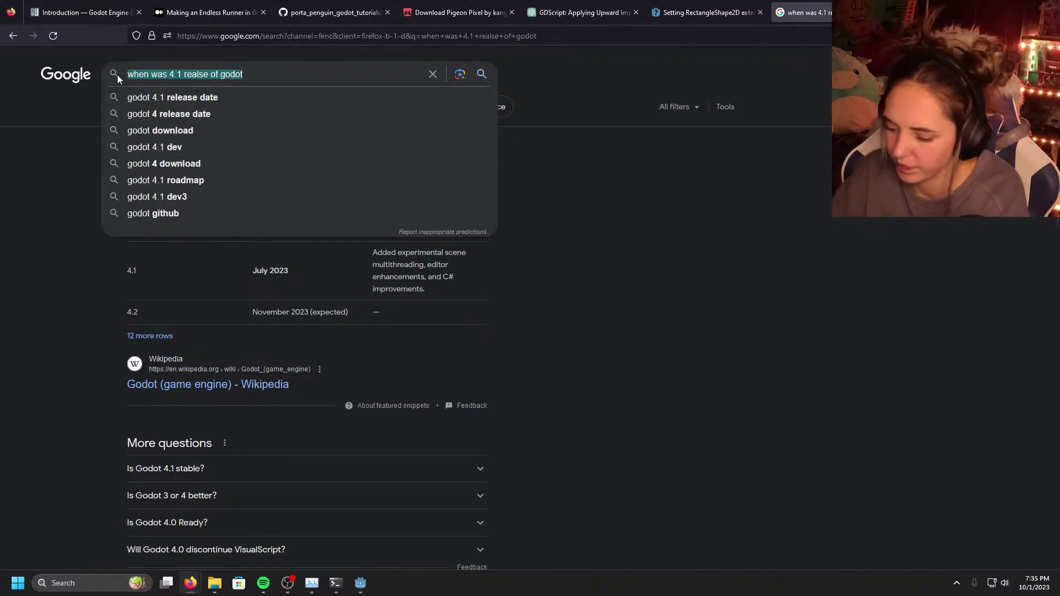
key(BackSpace)
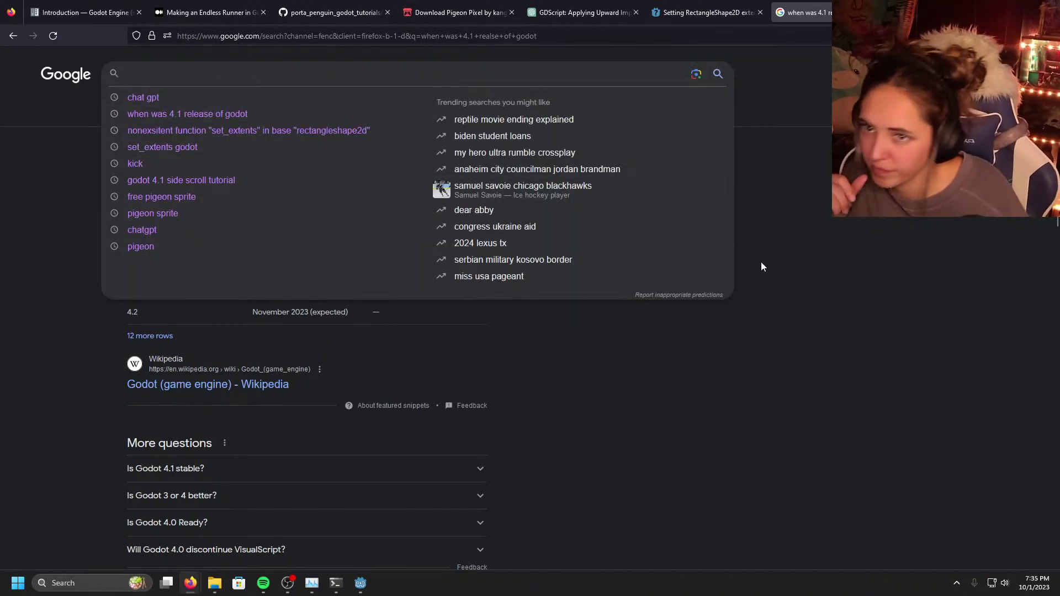
text(cha)
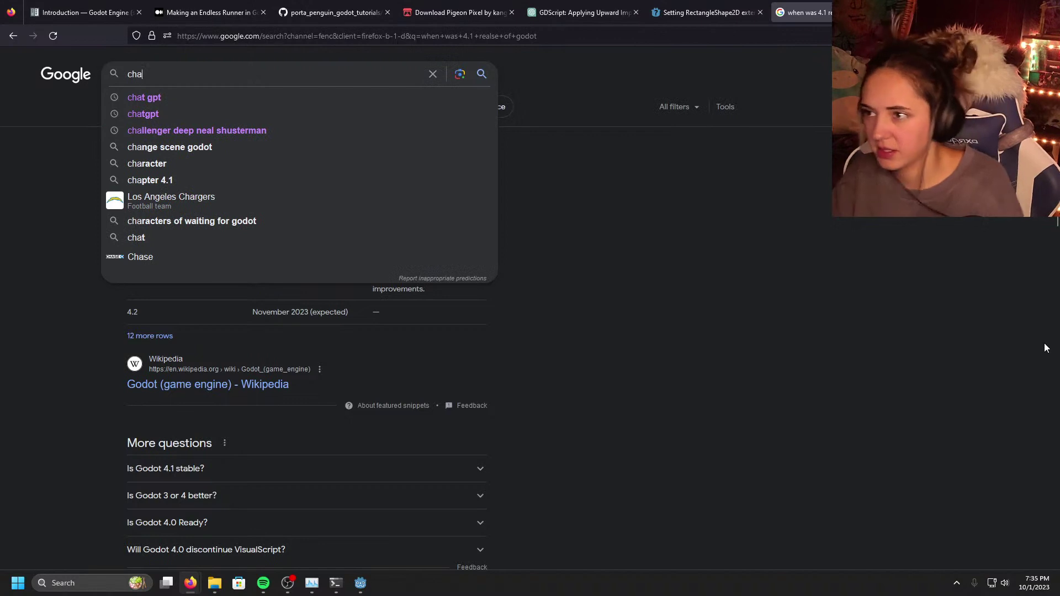
text(tgpt)
key(Return)
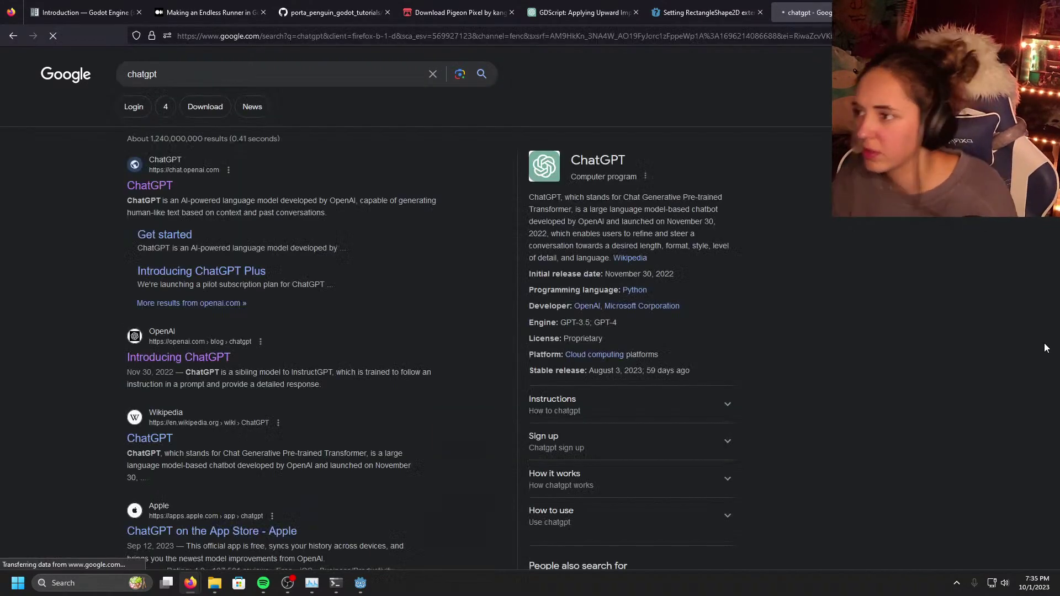
Step: Open the ChatGPT site, then copy the rect.set_extents(size) line from main.gd in Godot's script editor
click(155, 187)
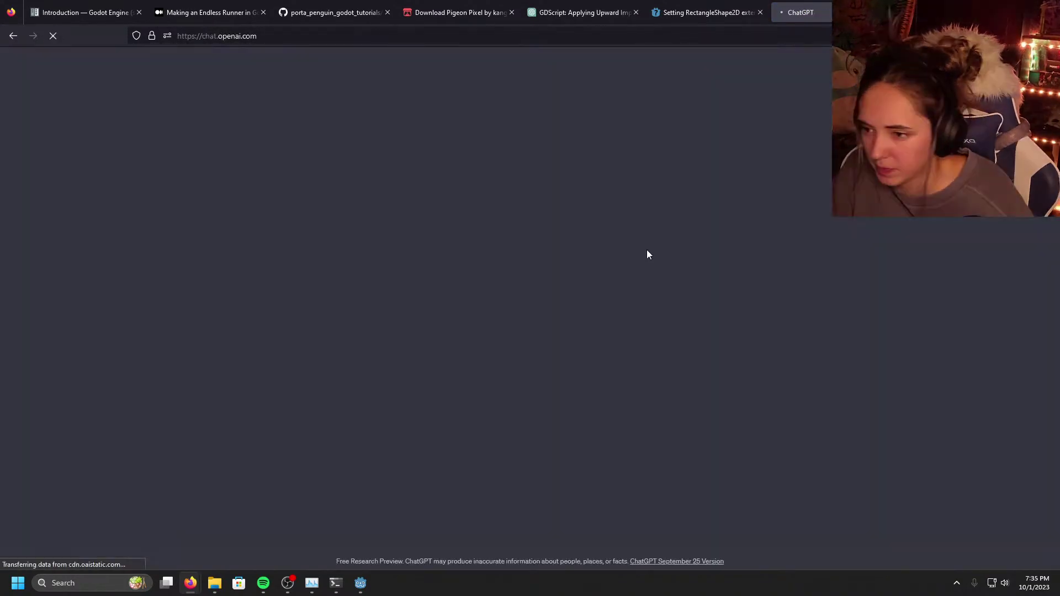
mouse_move(352, 592)
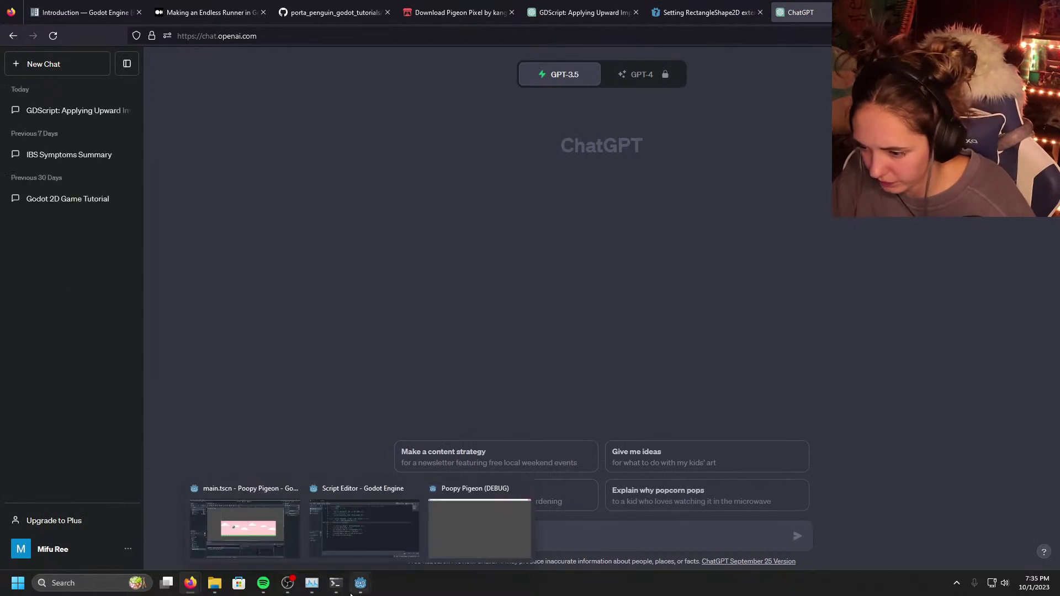
click(364, 536)
drag(441, 289, 313, 290)
key(ctrl+c)
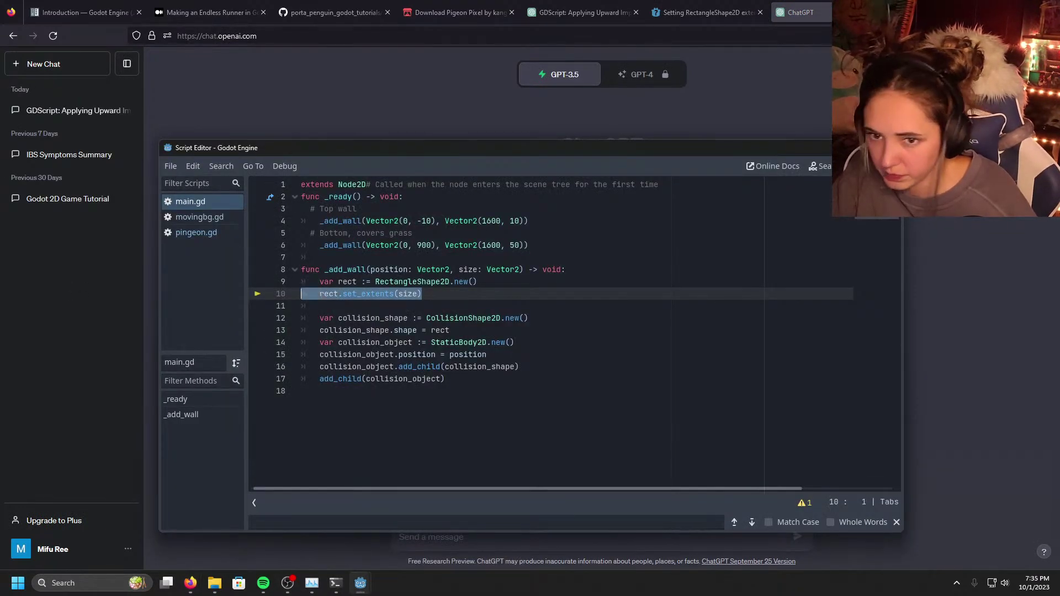
Step: Switch back to Firefox and send the copied rect.set_extents(size) line to ChatGPT as a new chat message
key(alt+Tab)
click(535, 542)
key(ctrl+v)
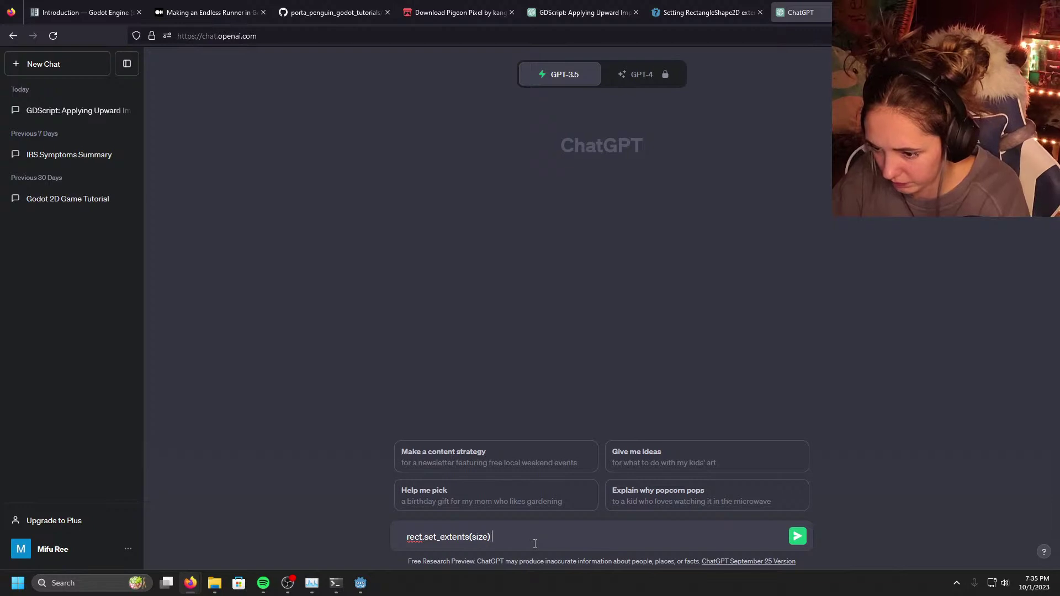
key(Tab)
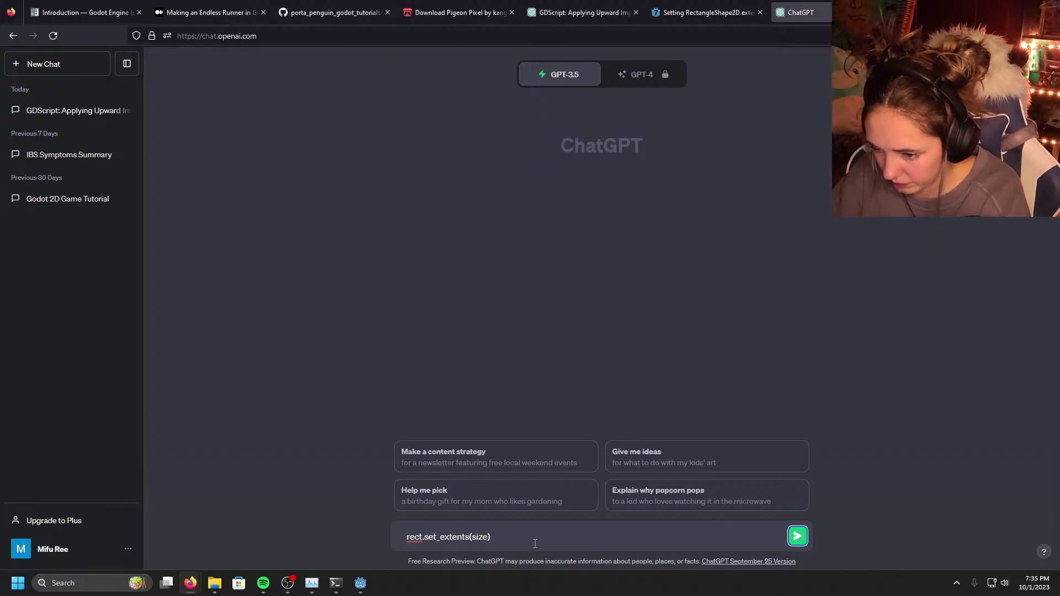
key(Tab)
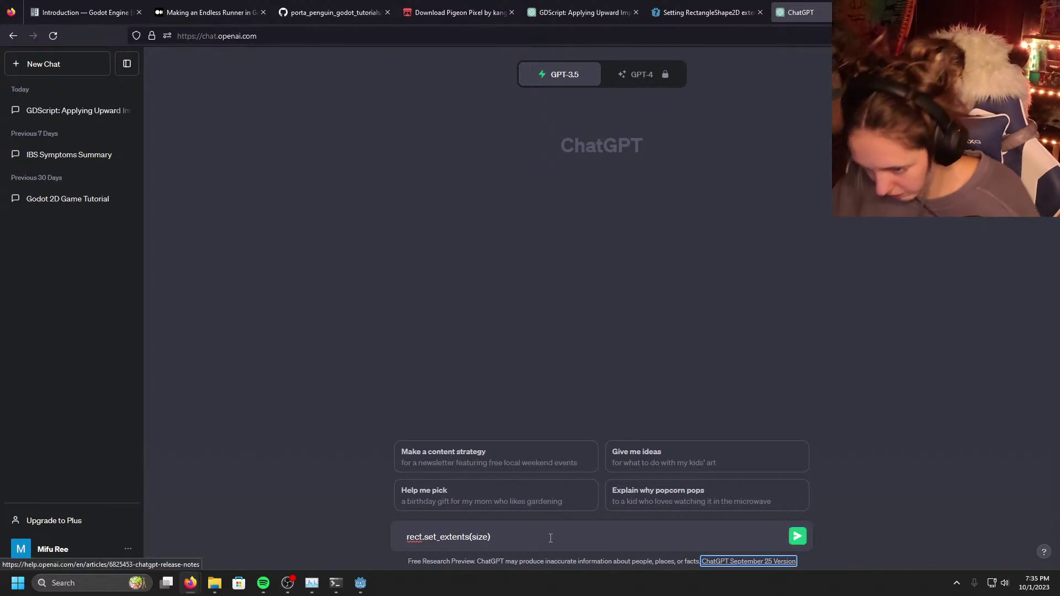
click(551, 538)
key(Return)
Step: Send ChatGPT the follow-up message "this line of code is giving me an error"
text(thi)
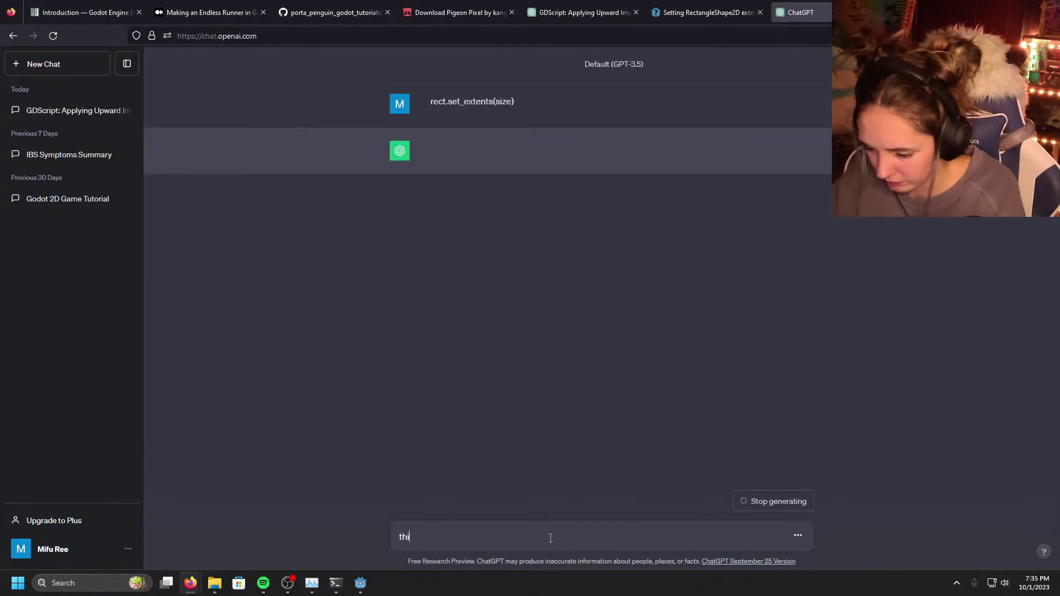
text(s line )
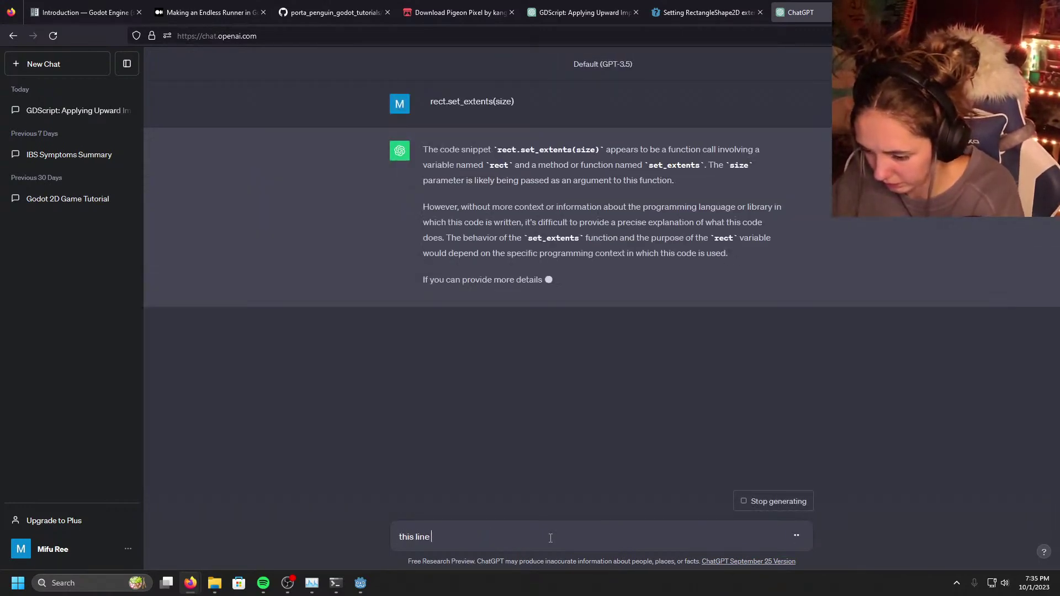
text(of code is gib)
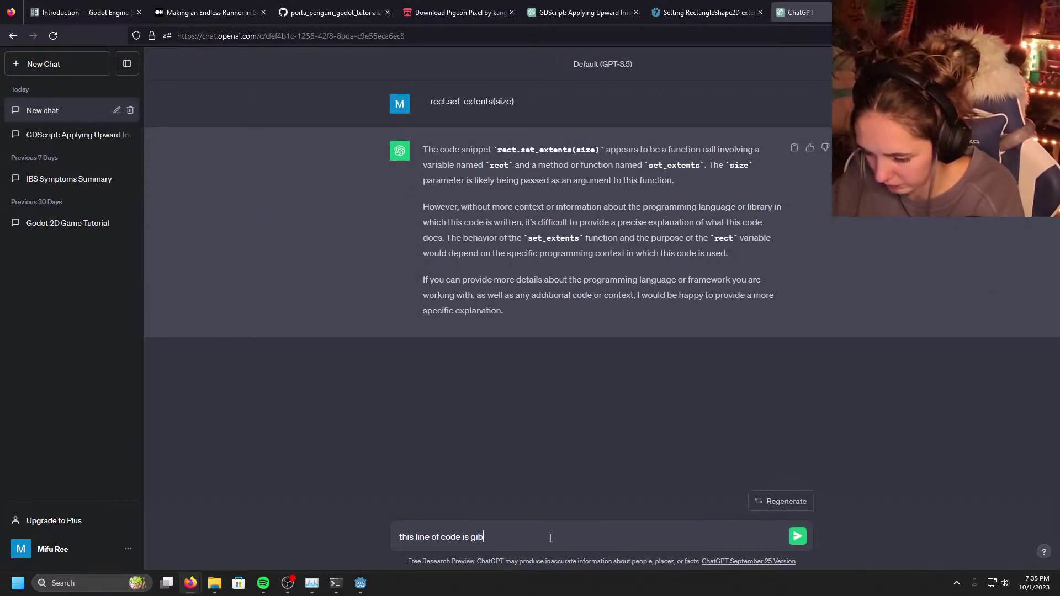
key(BackSpace)
text(ving me an)
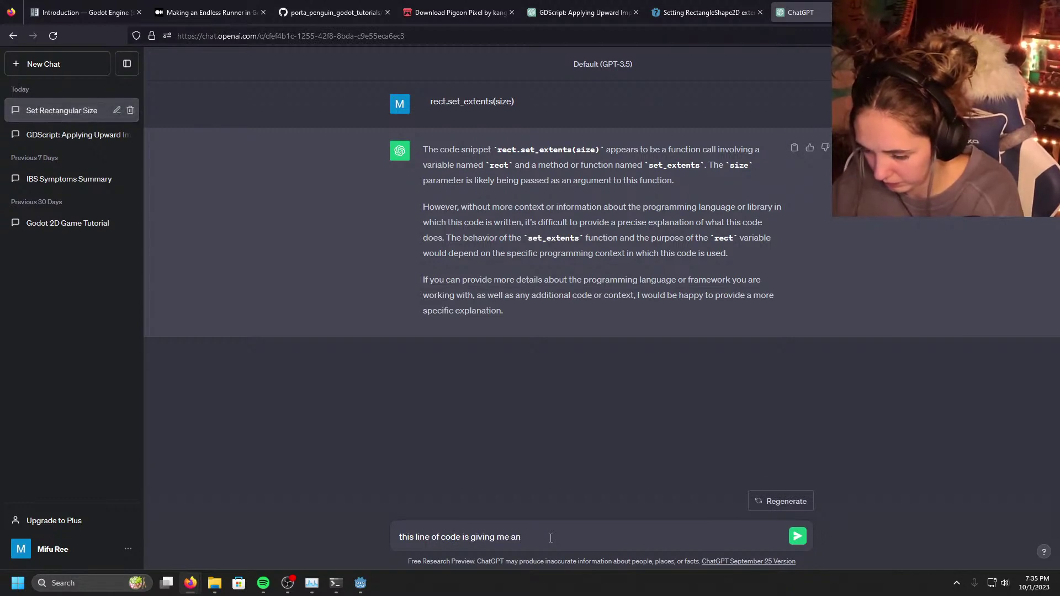
text( error)
key(Return)
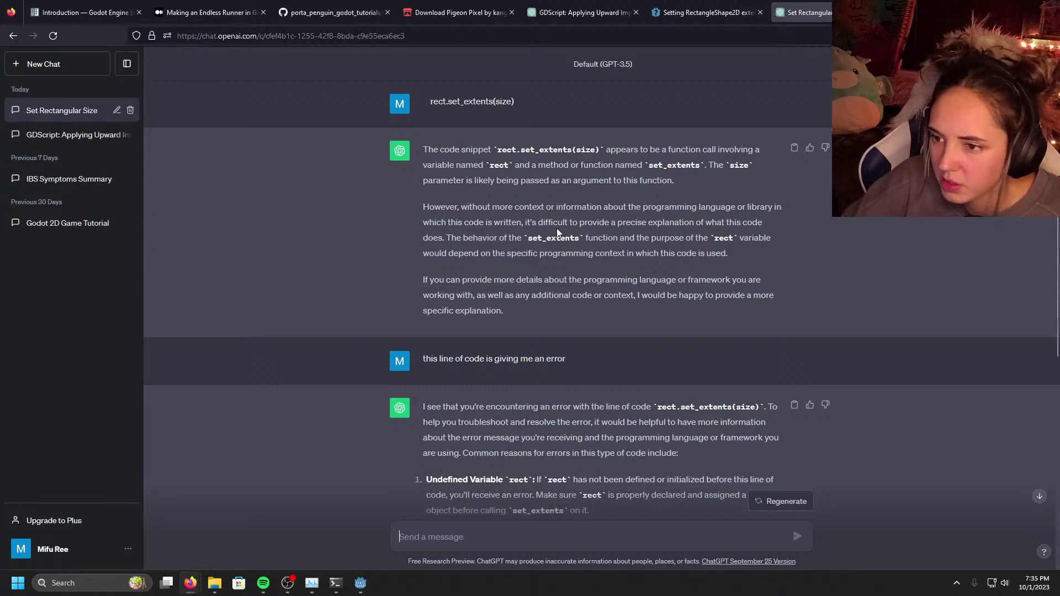
Step: Read the reply and draft the answer "the language is gdscript", correcting the spelling of "language"
scroll(557, 232, down, 5)
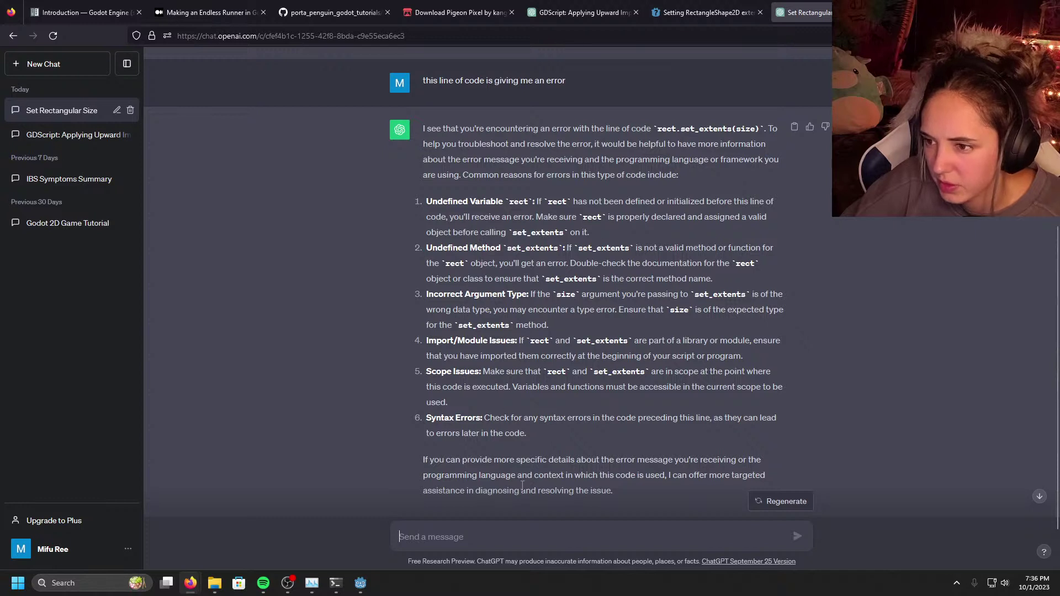
text(the)
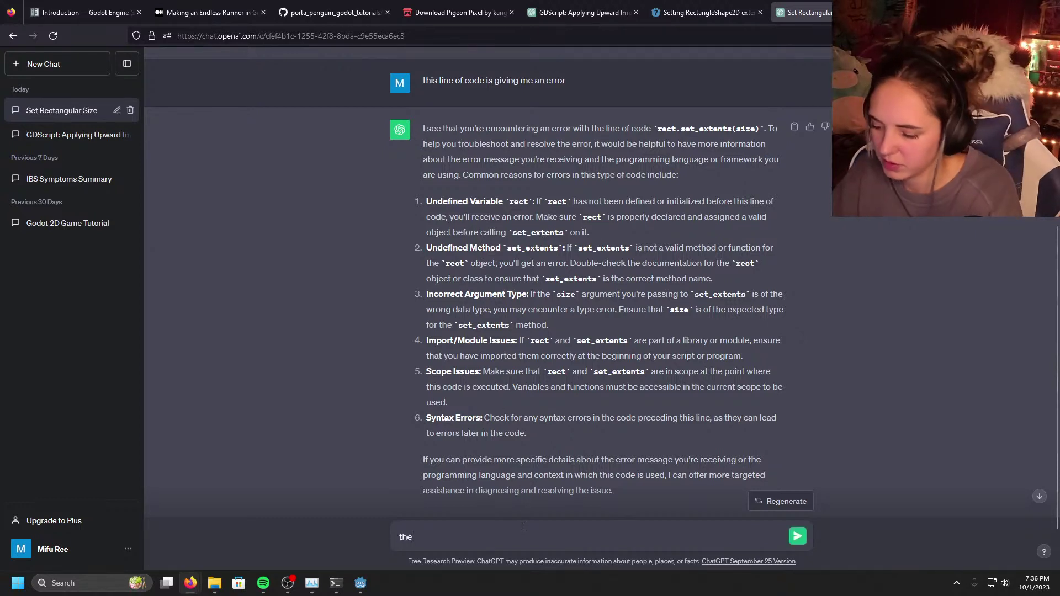
text( langauge is )
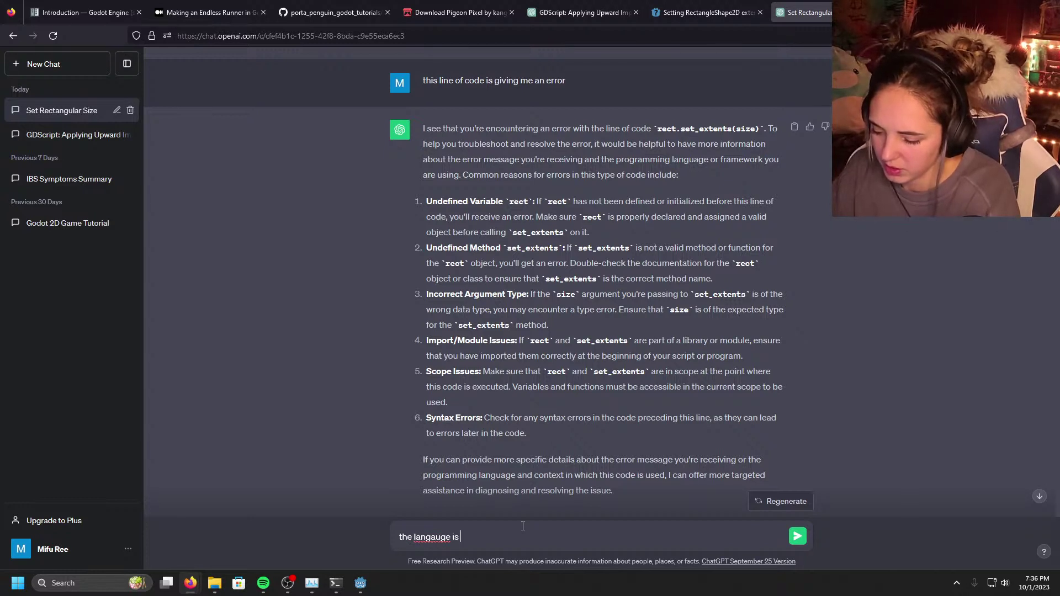
text(gdscri)
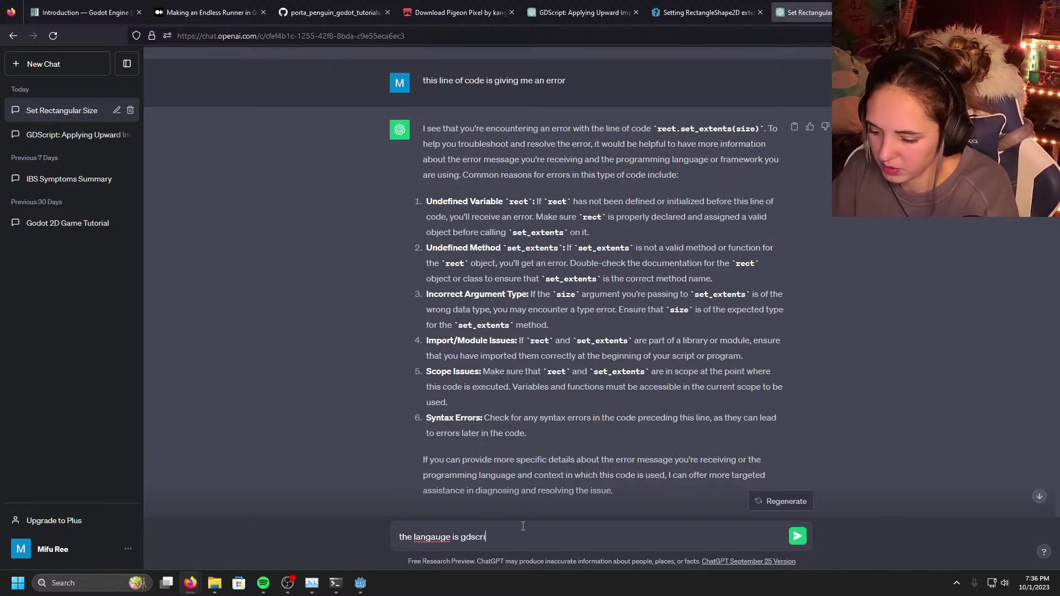
text(pt)
right_click(434, 536)
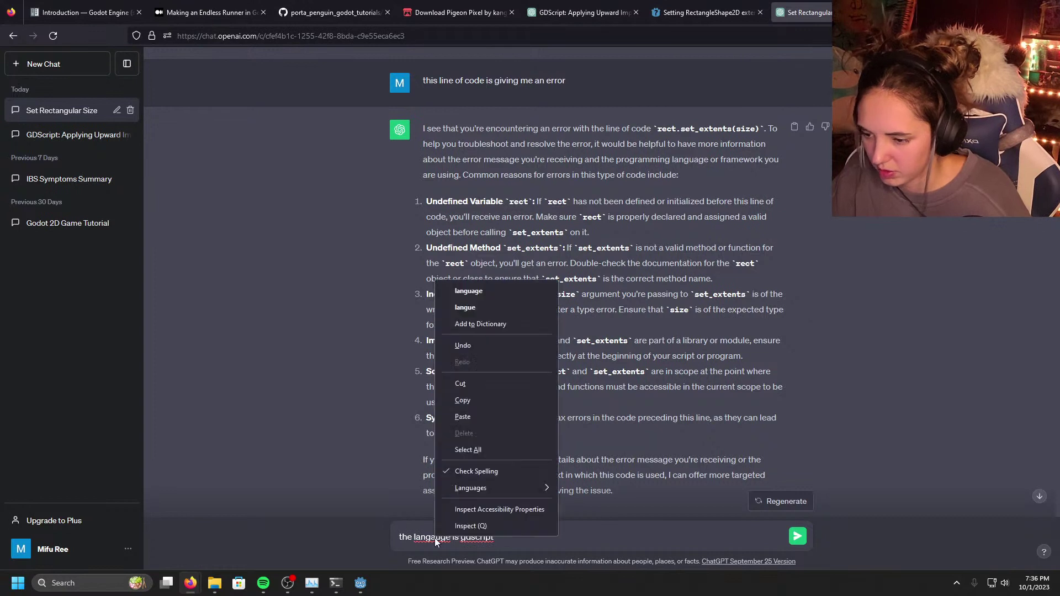
double_click(433, 540)
right_click(432, 542)
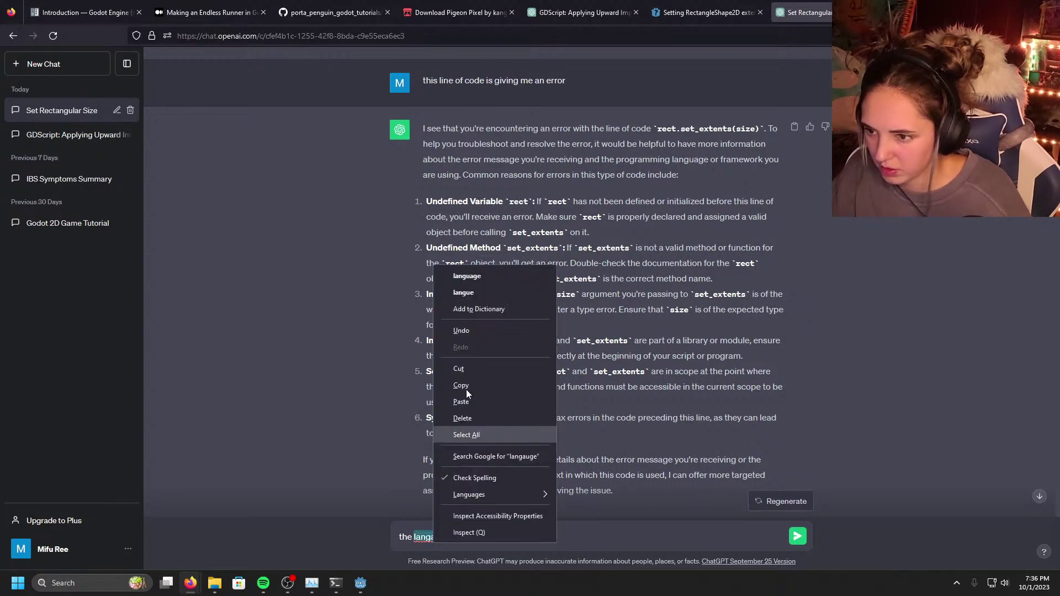
click(491, 276)
Step: Check the error in Godot, add ". the error is nonexistent funciton \" to the drafted message and send it
mouse_move(360, 583)
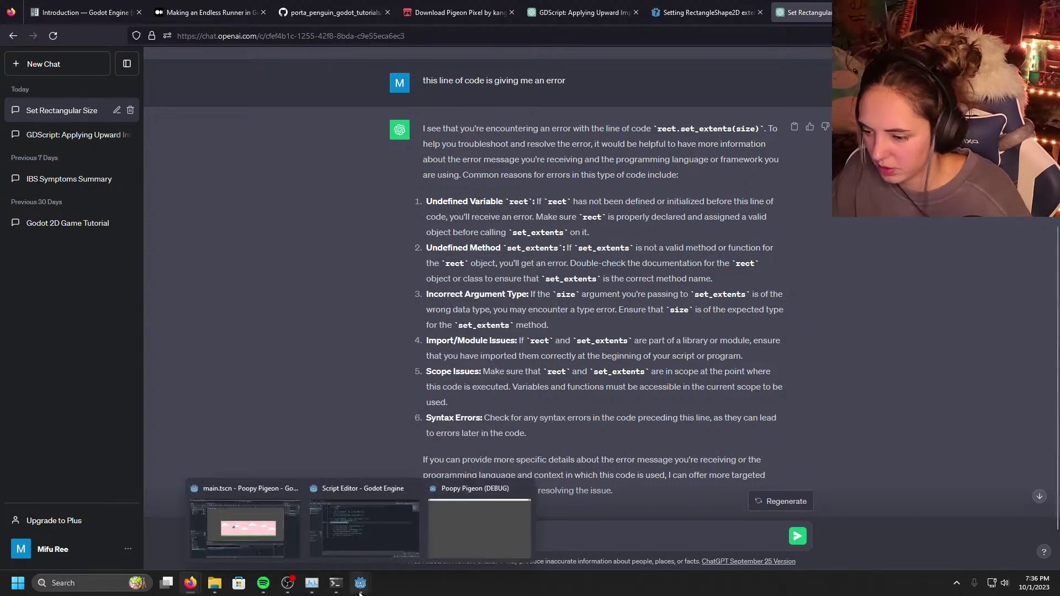
mouse_move(250, 522)
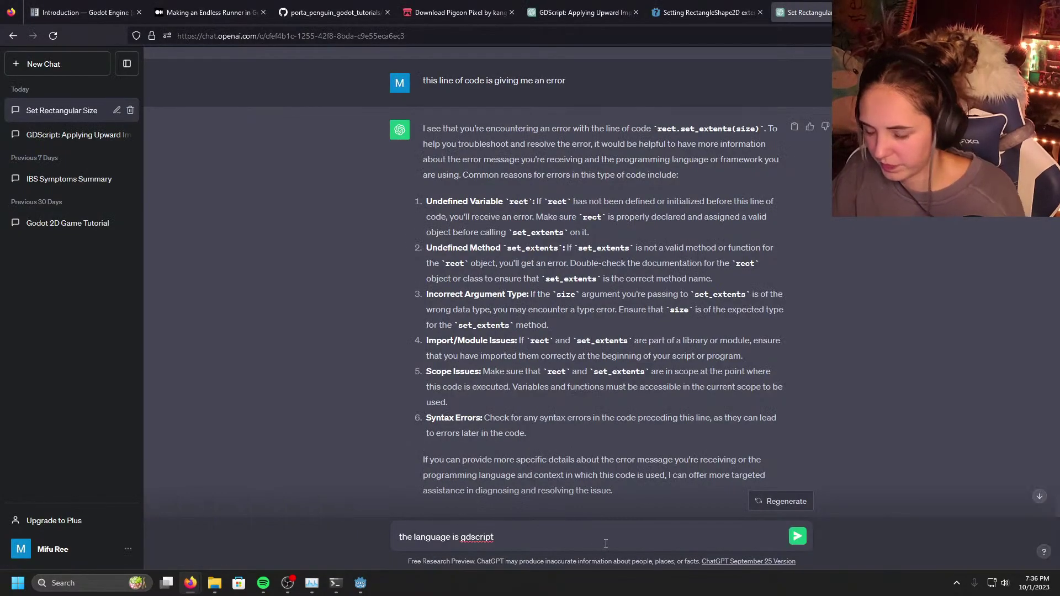
text(. the )
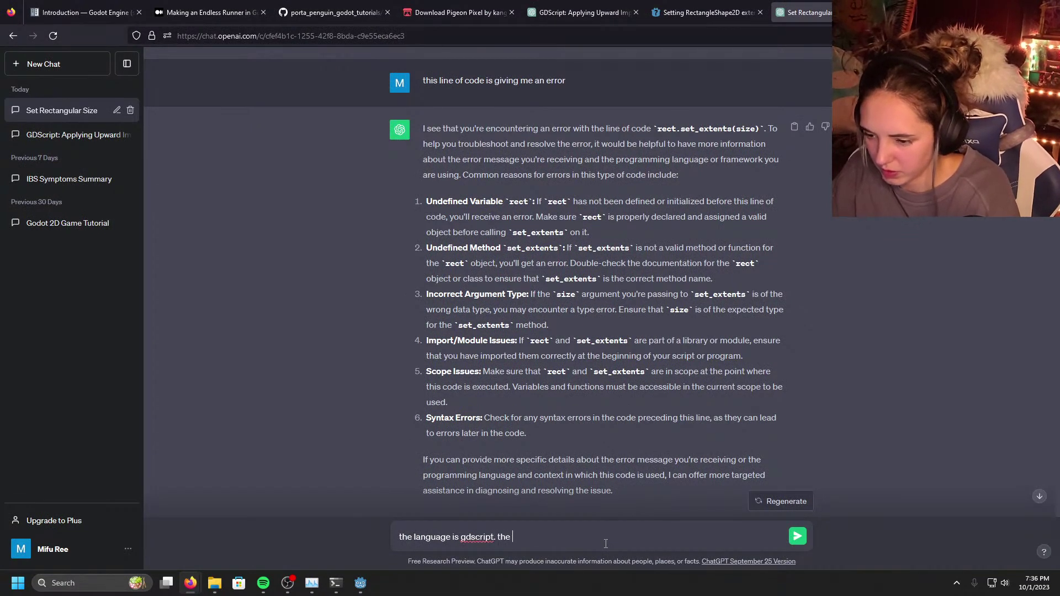
text(error is)
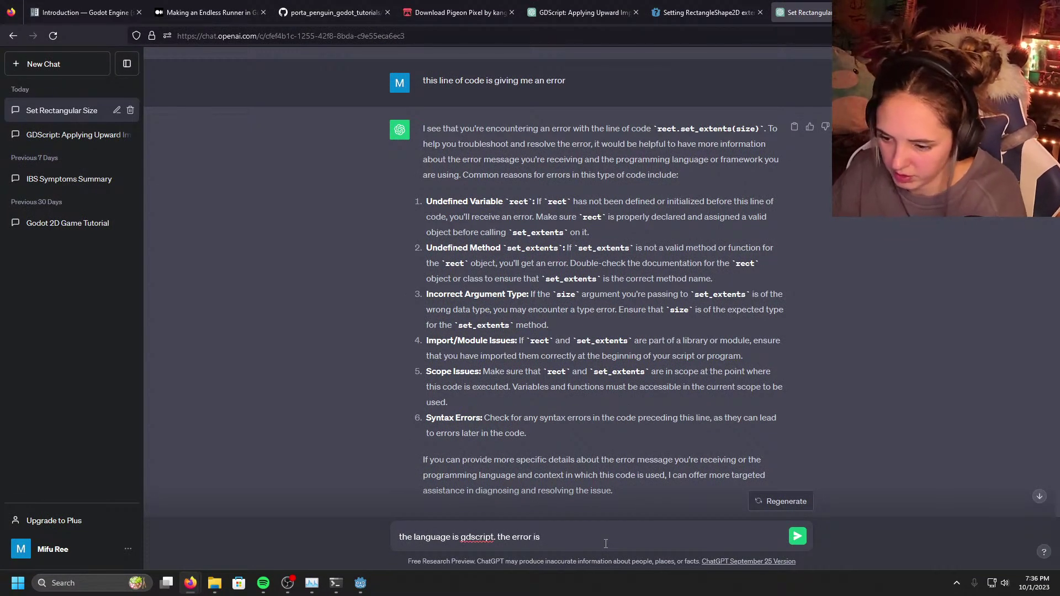
text( nonexistne)
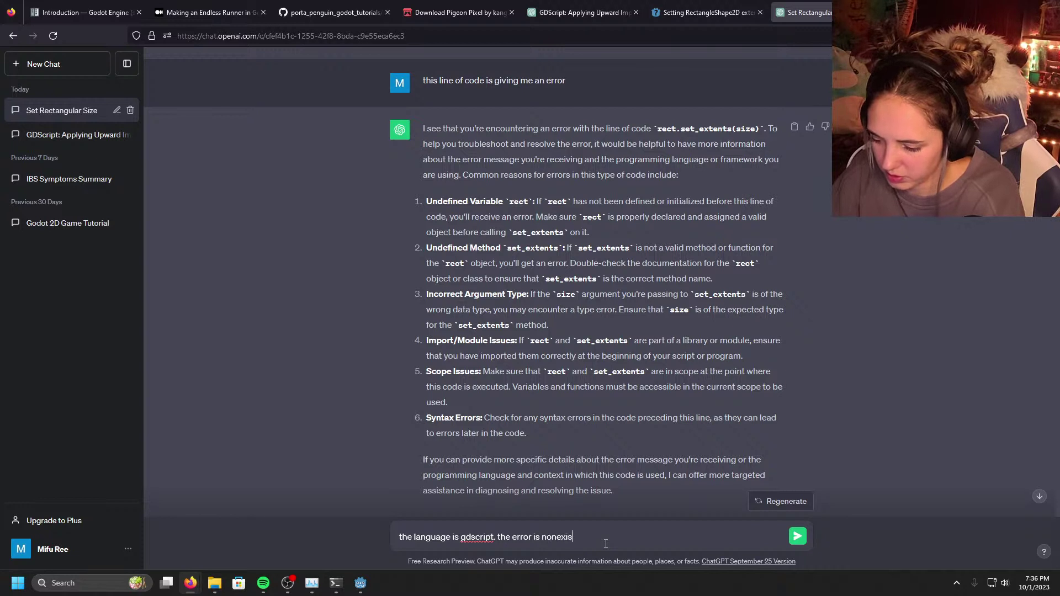
key(BackSpace)
key(BackSpace)
text(ent)
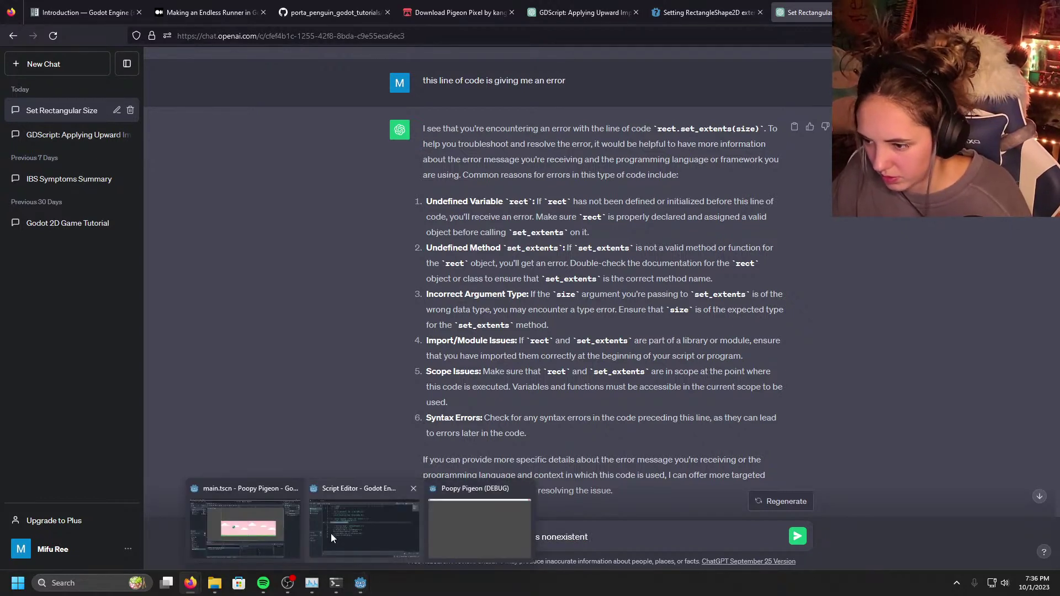
click(251, 531)
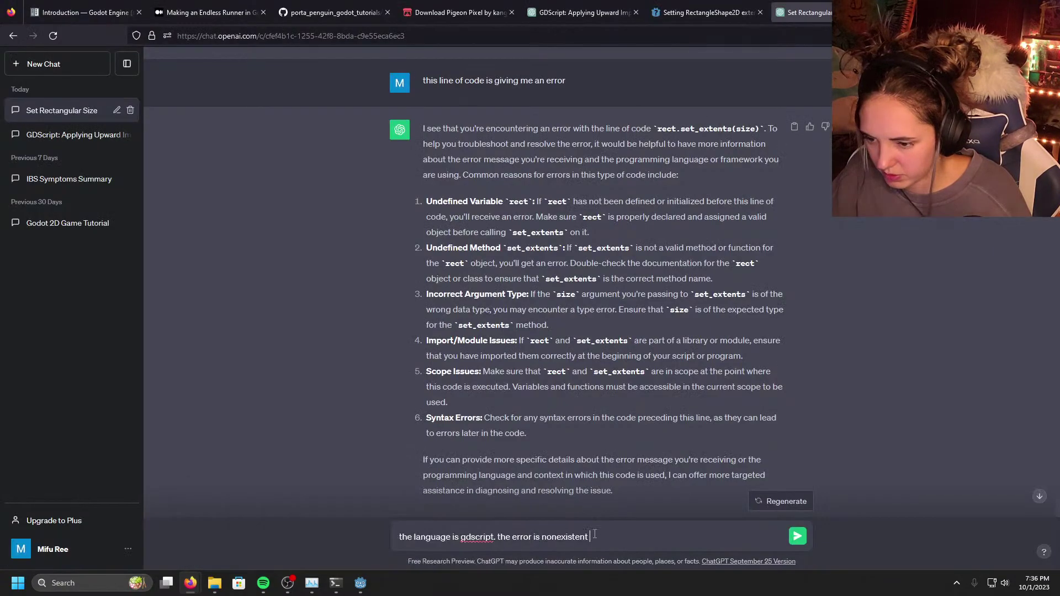
text(tion)
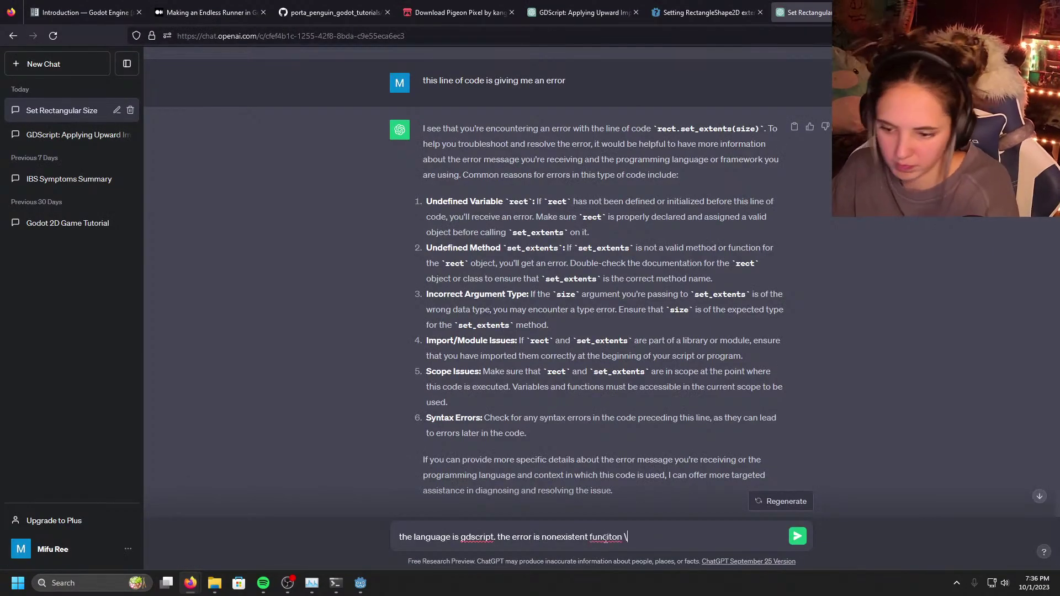
key(Return)
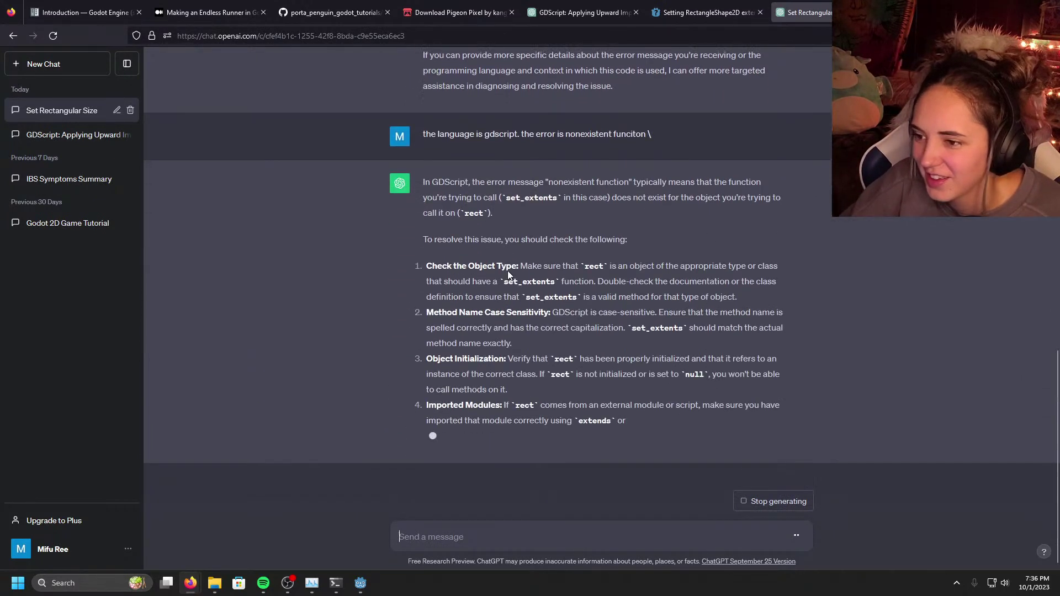
Step: Read ChatGPT's suggestions and Rect2D code example, checking them against the debugger error in Godot
scroll(508, 271, up, 1)
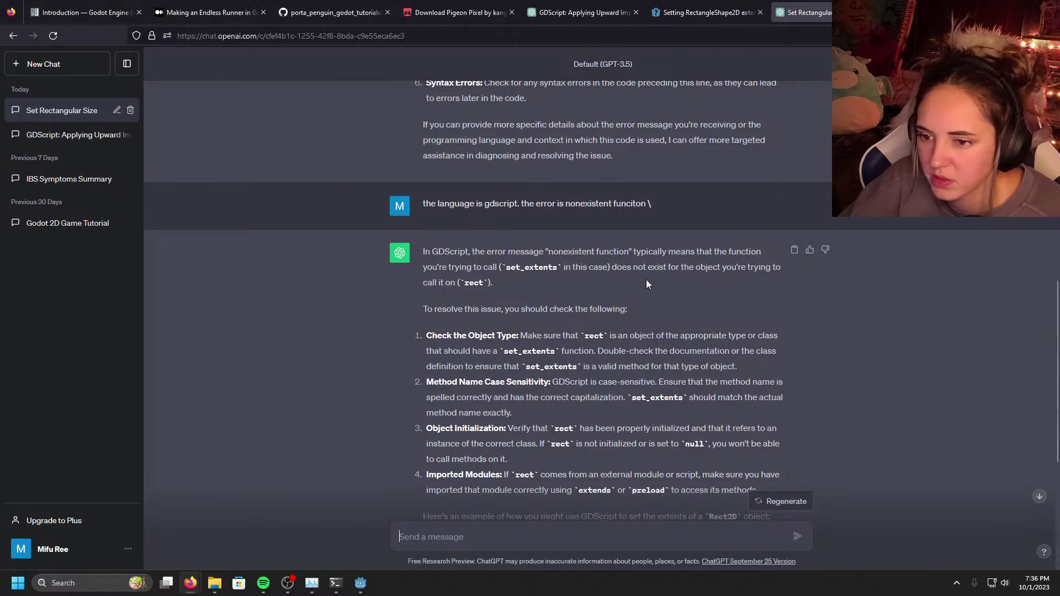
scroll(463, 305, down, 2)
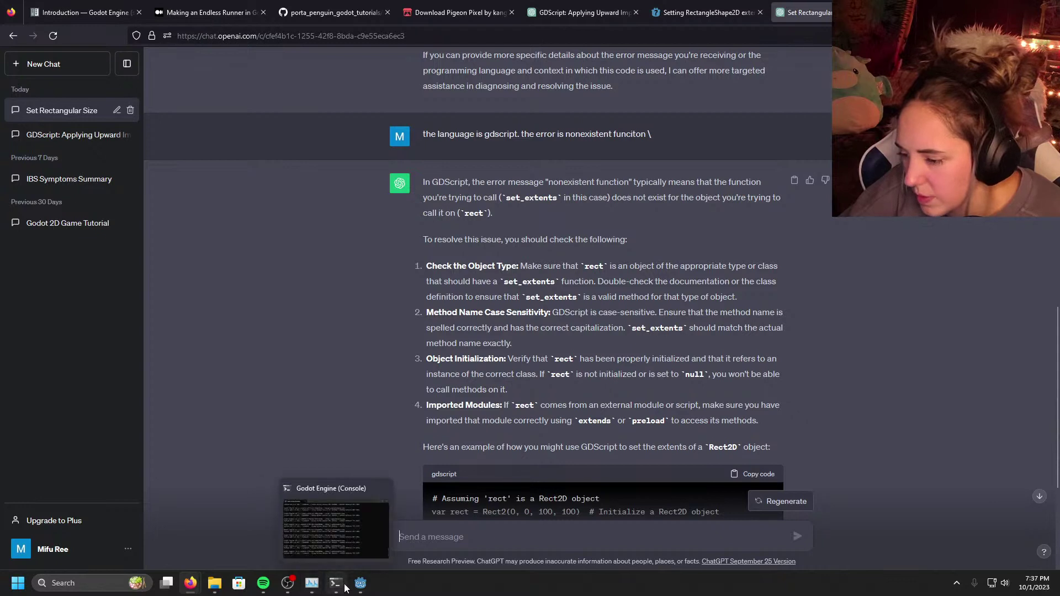
mouse_move(356, 588)
click(295, 516)
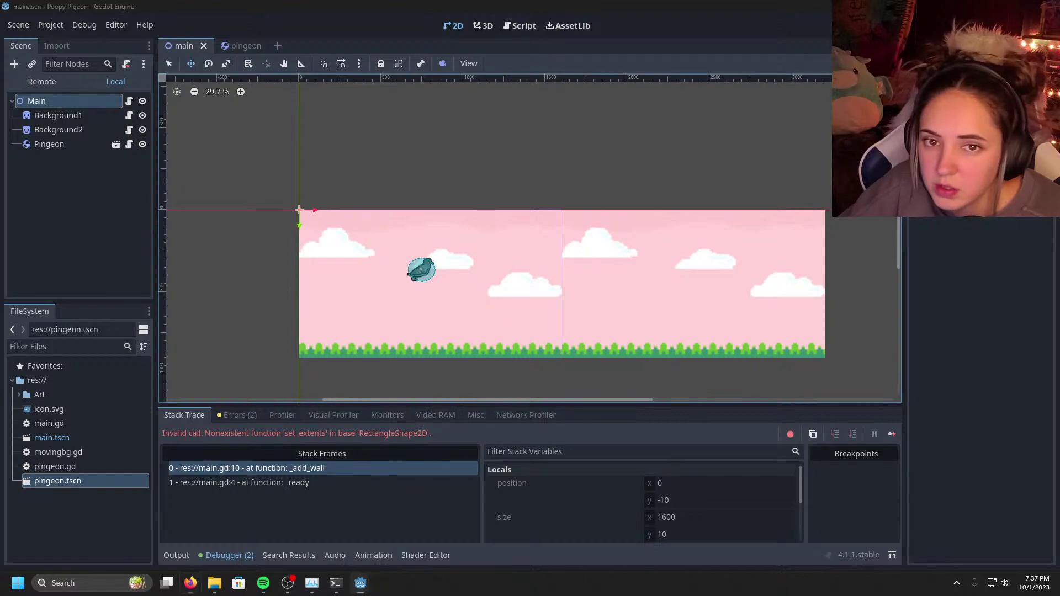
key(alt+Tab)
scroll(522, 311, down, 2)
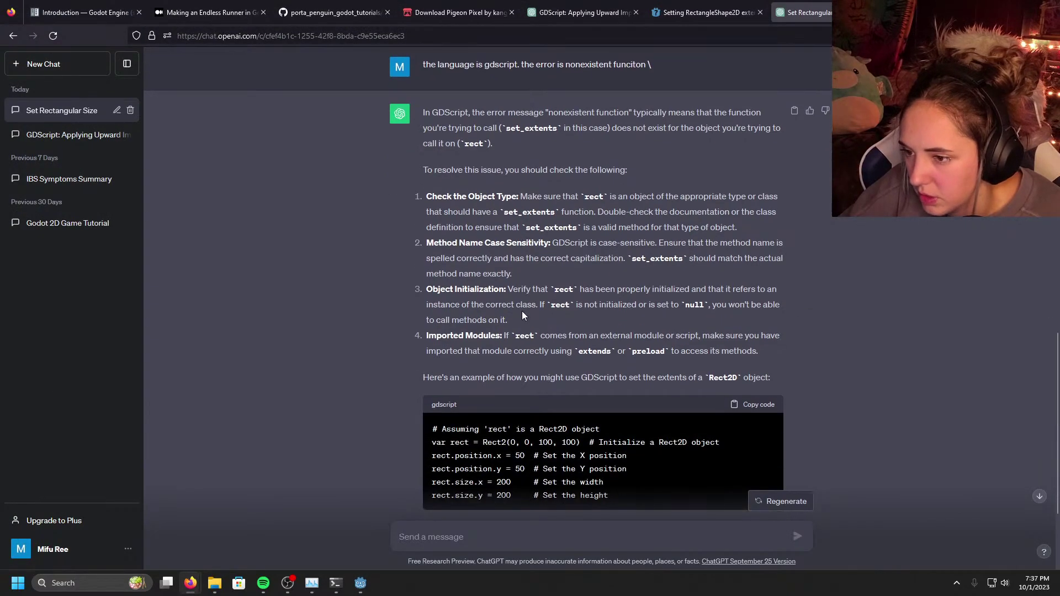
scroll(560, 248, down, 2)
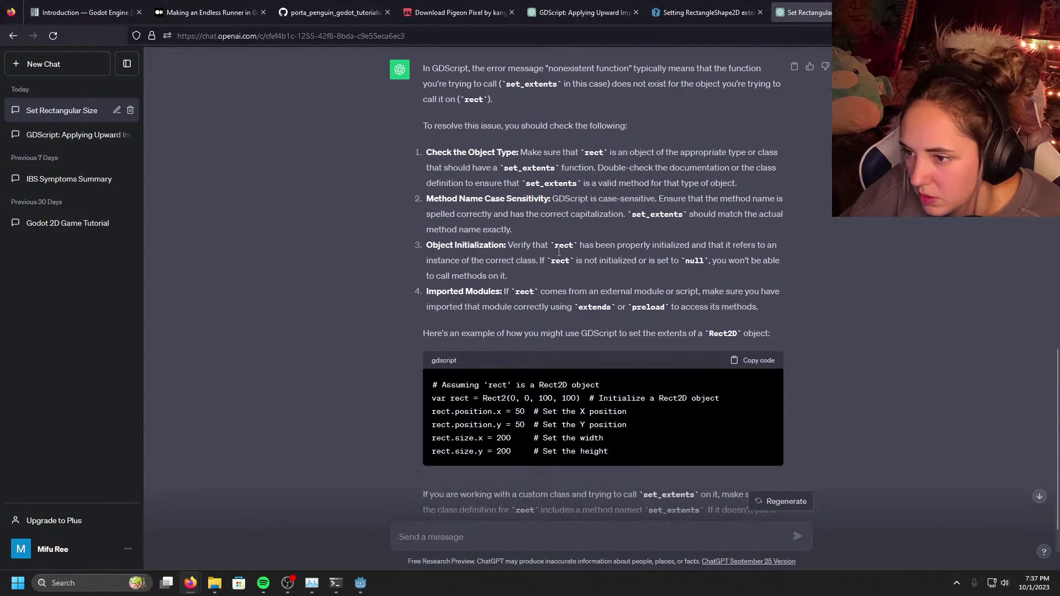
scroll(557, 226, down, 2)
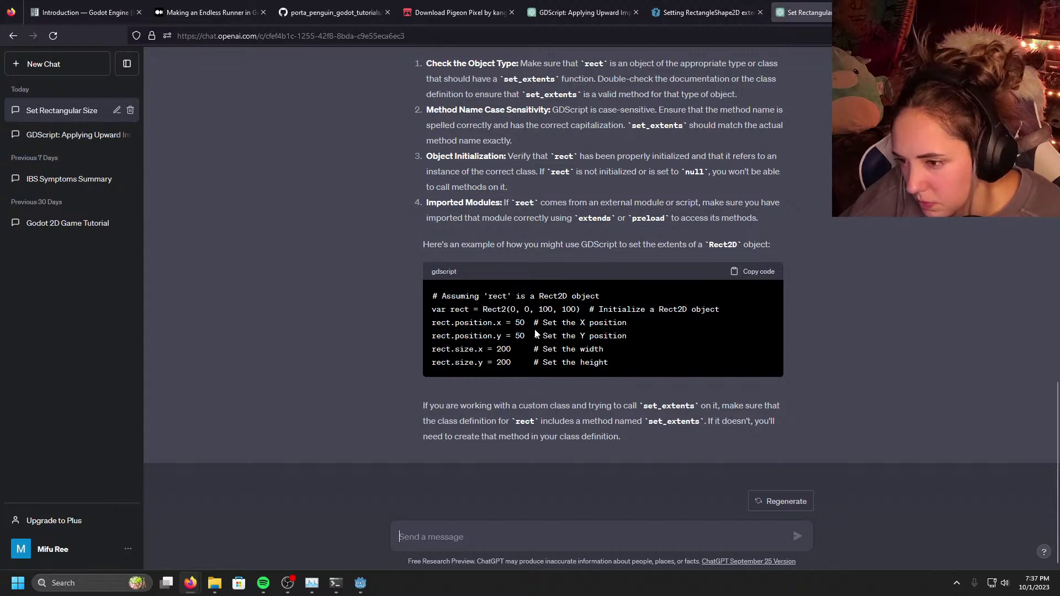
Step: Return to main.gd in Godot's script editor and examine the _add_wall function around the collision_object.position line
mouse_move(365, 585)
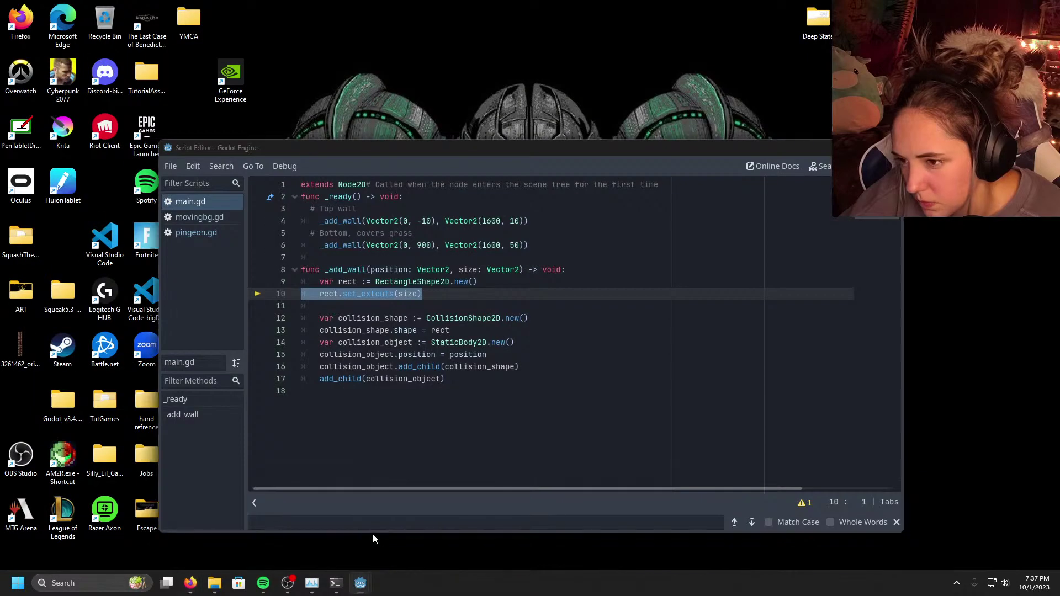
click(372, 534)
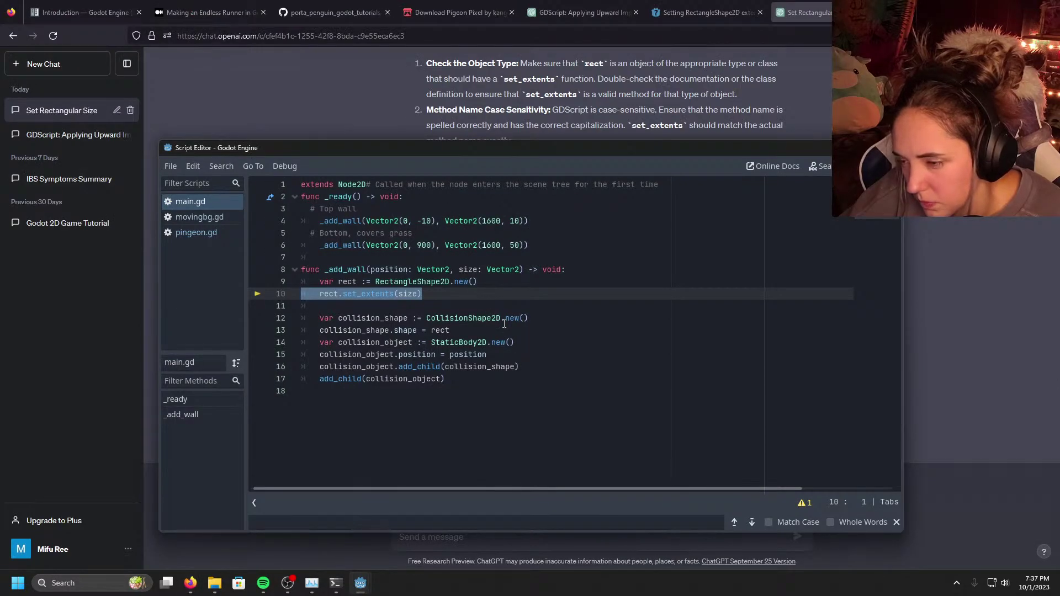
click(537, 355)
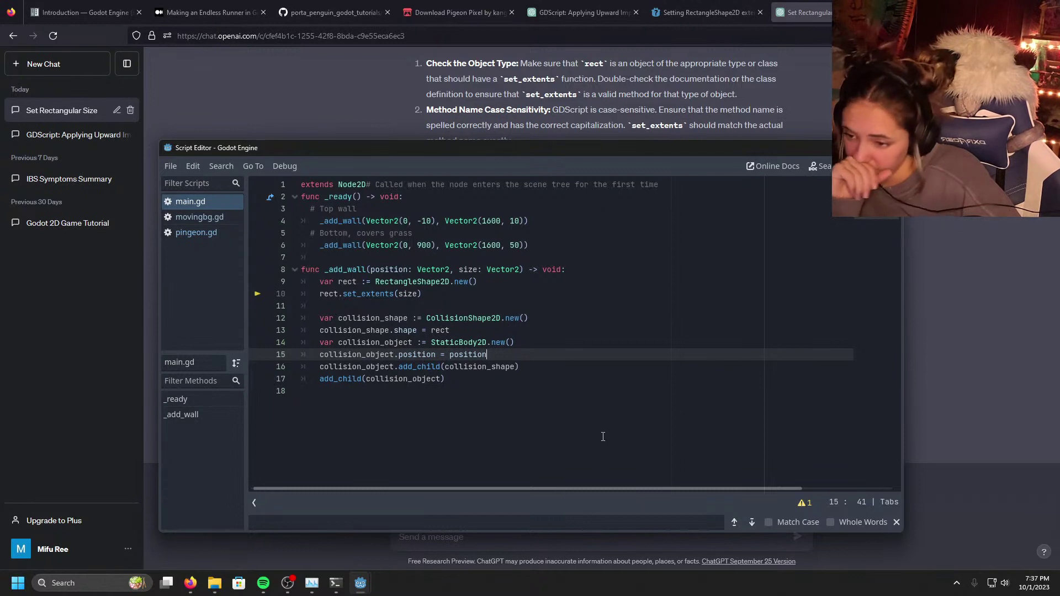
Step: Run the project from main.gd and close the unresponsive game
click(592, 411)
click(593, 380)
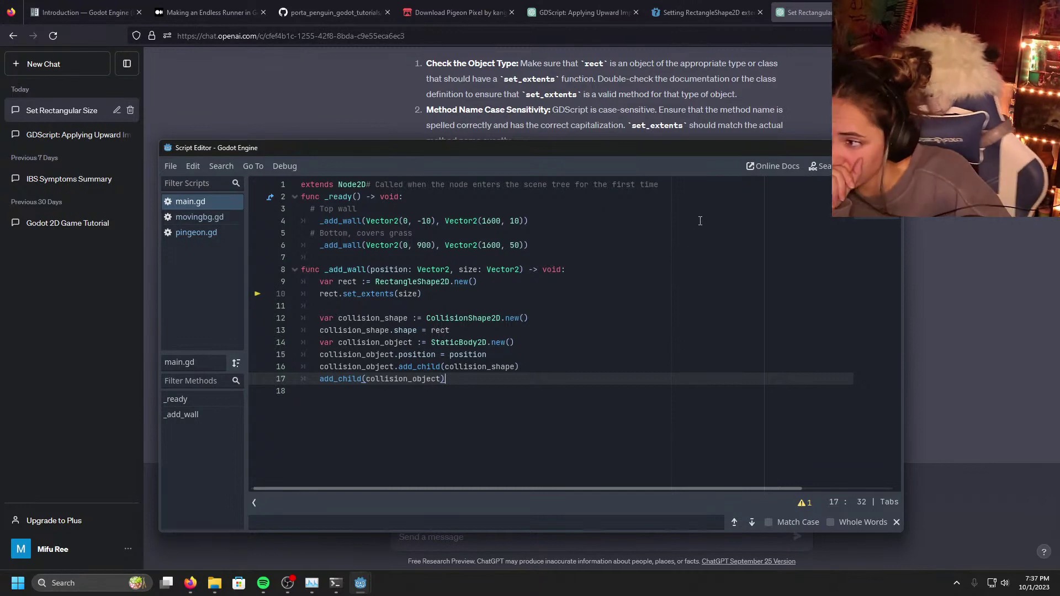
key(F5)
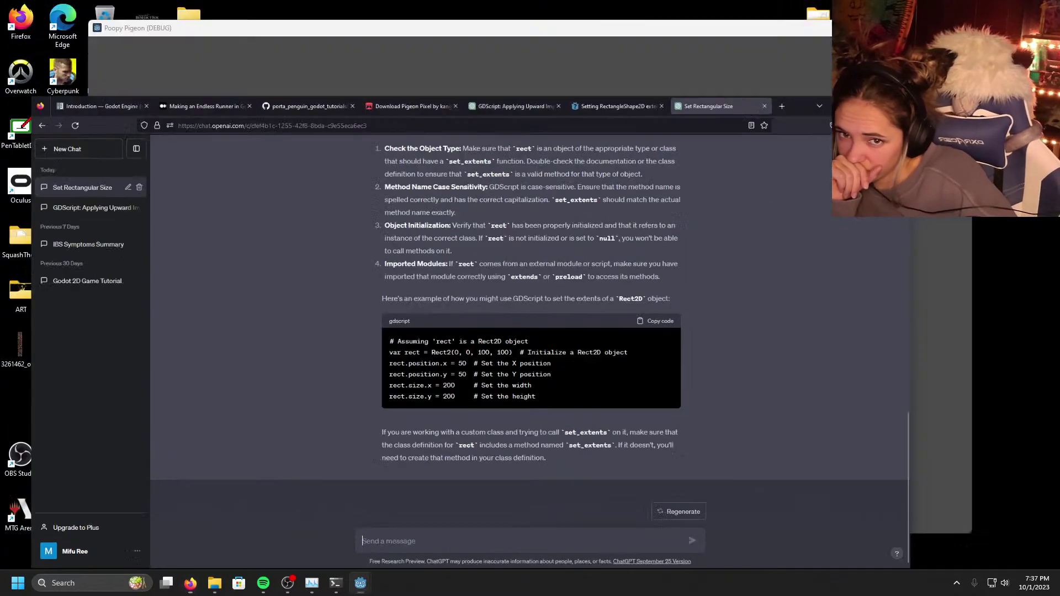
drag(742, 149, 727, 245)
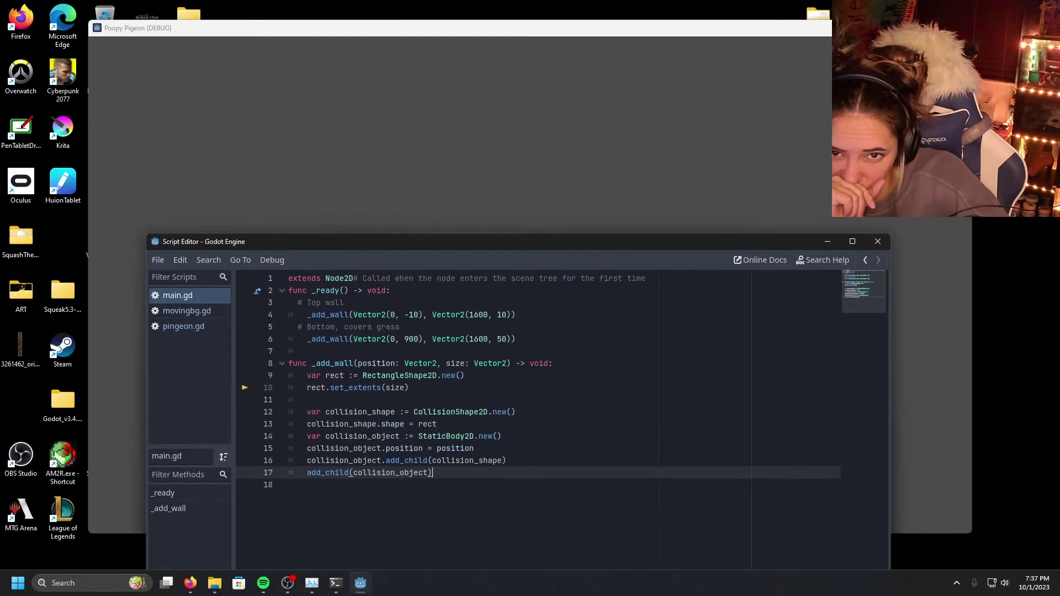
click(616, 299)
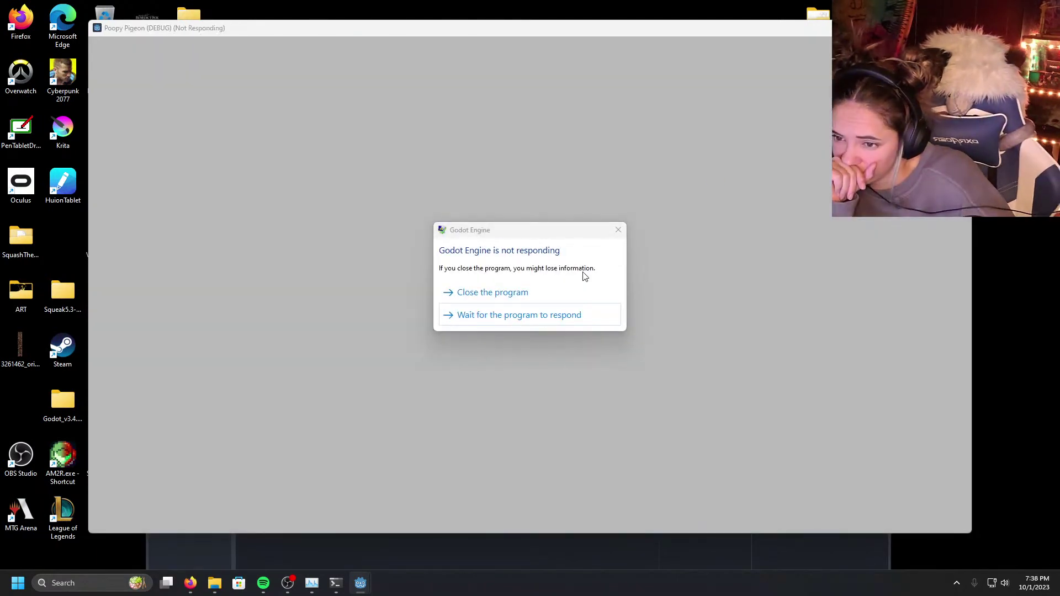
click(559, 293)
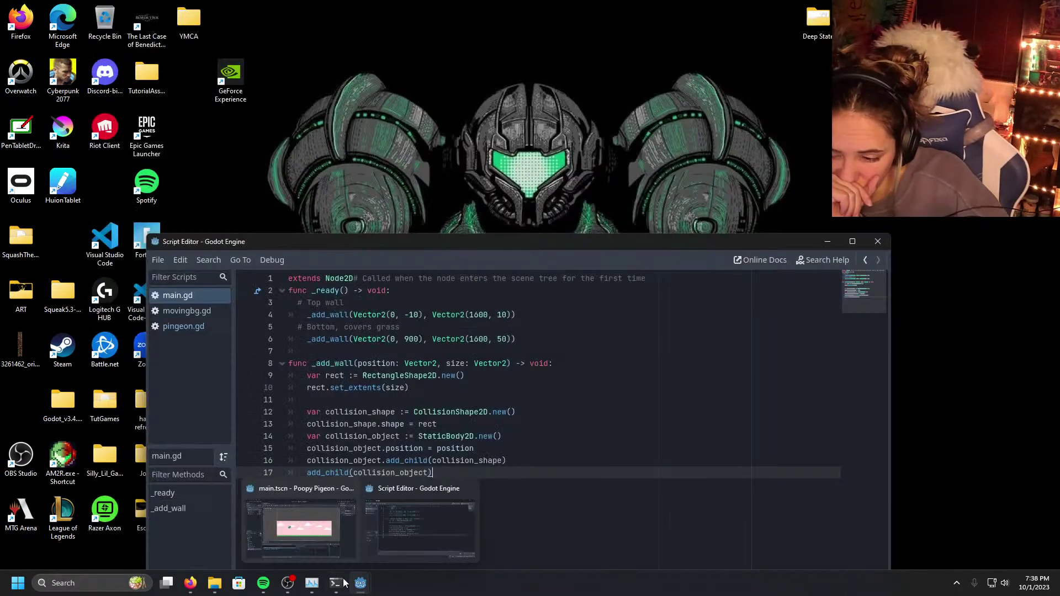
Step: Switch to the main Godot editor window and check the debugger's error list and stack trace
mouse_move(362, 583)
click(320, 525)
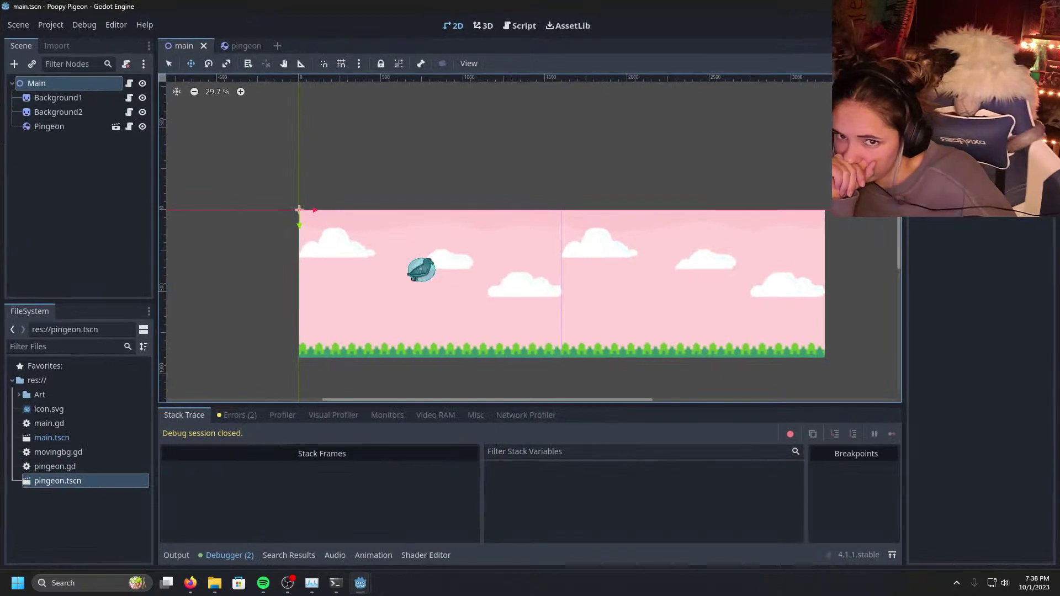
click(236, 417)
click(190, 417)
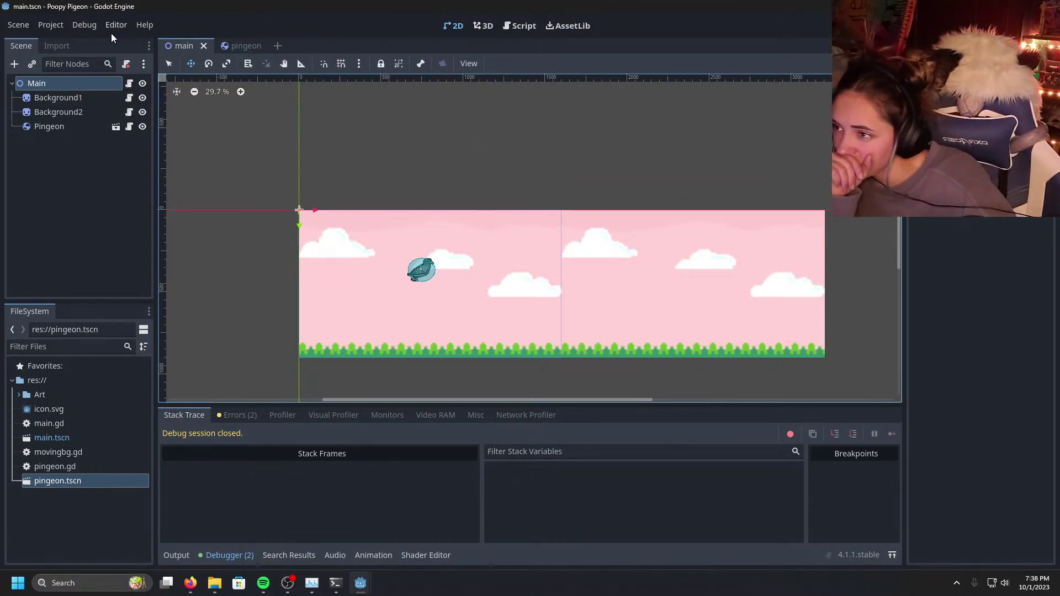
Step: Enable the display of visible collision shapes for debug runs
click(82, 25)
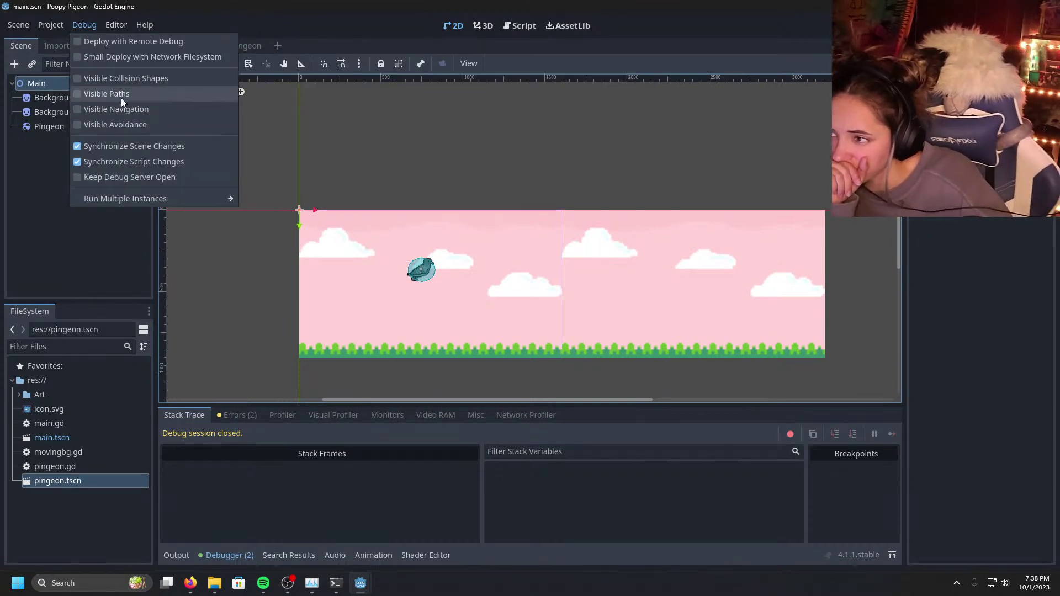
click(132, 83)
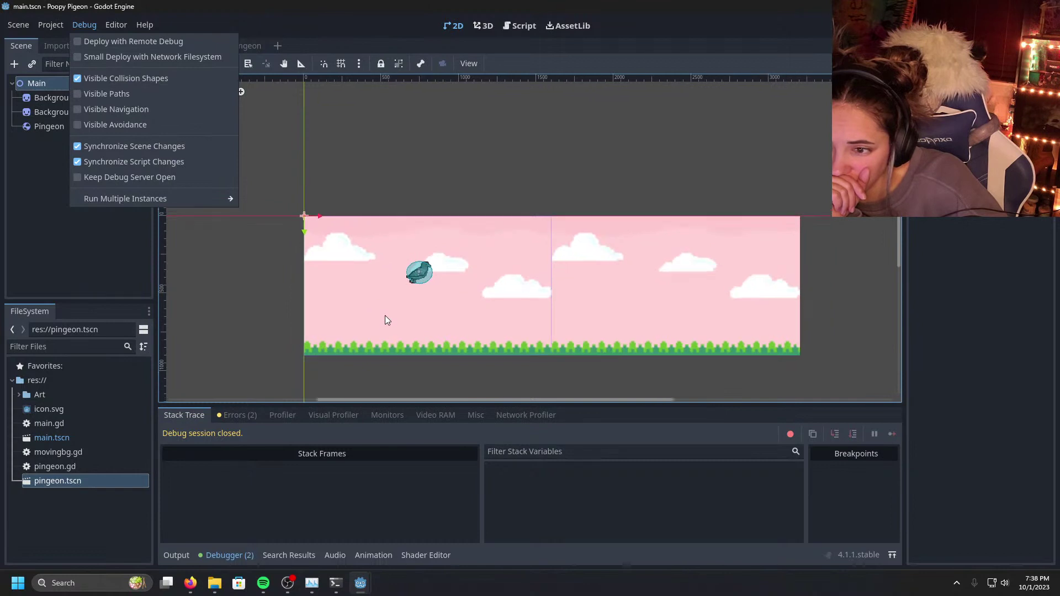
scroll(385, 316, up, 1)
click(97, 78)
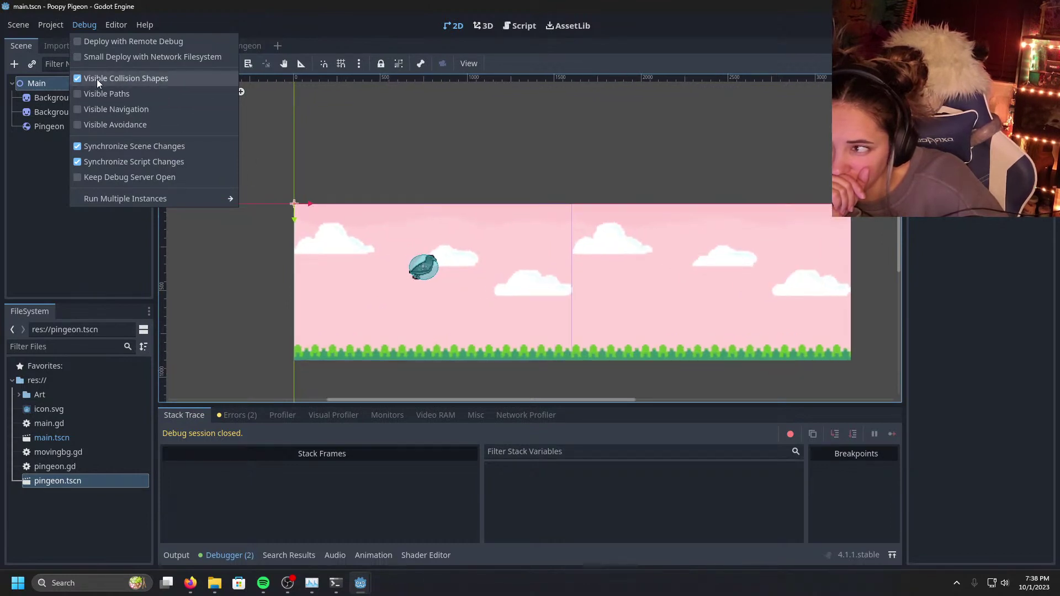
click(97, 79)
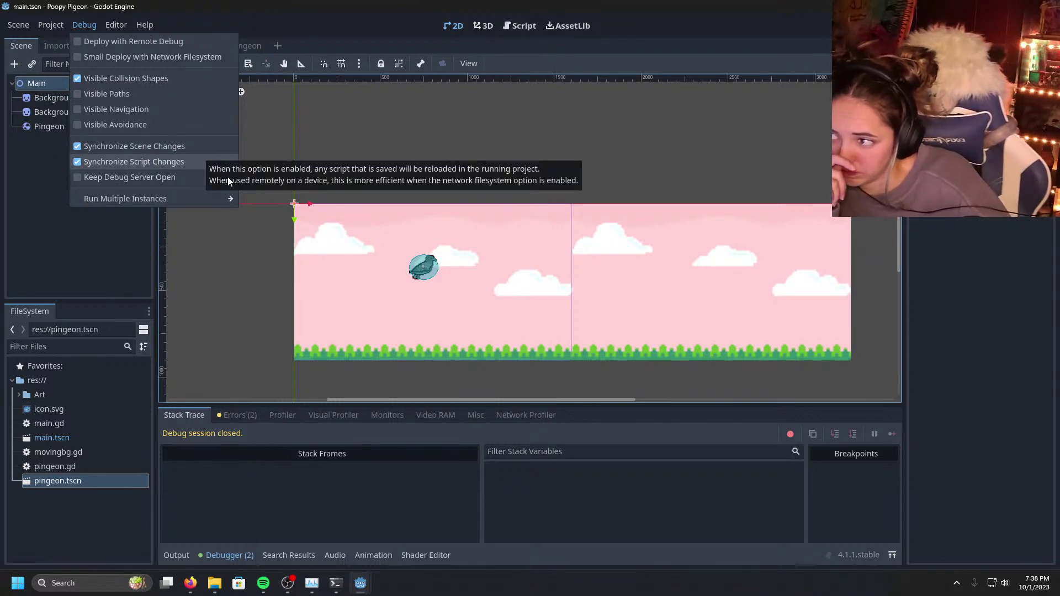
Step: Copy RectangleShape2D from the _add_wall function in main.gd and start a new ChatGPT conversation in Firefox
mouse_move(271, 582)
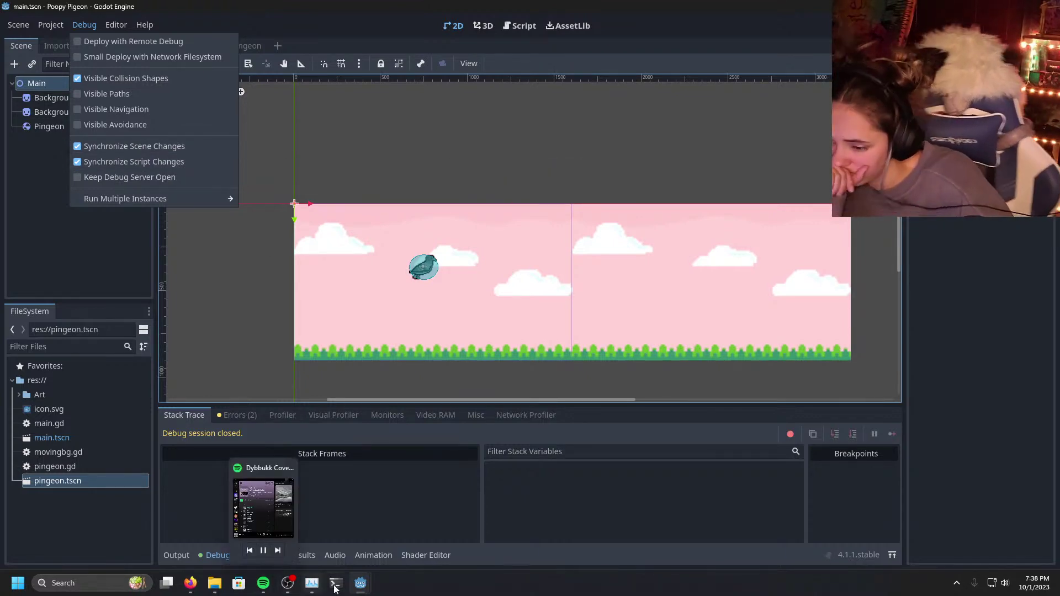
mouse_move(359, 583)
click(417, 529)
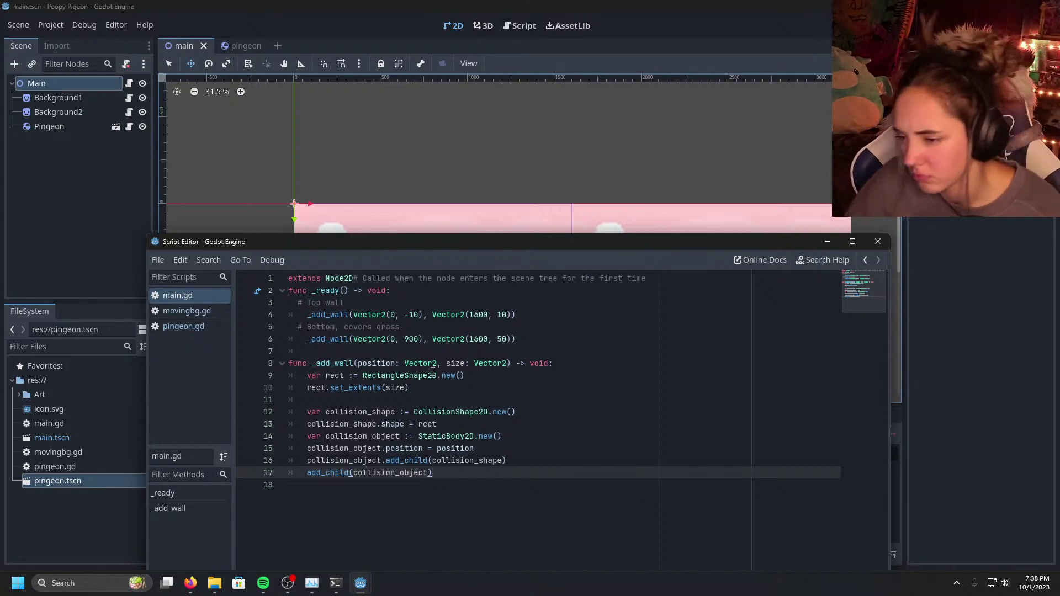
drag(436, 375, 363, 375)
key(ctrl+c)
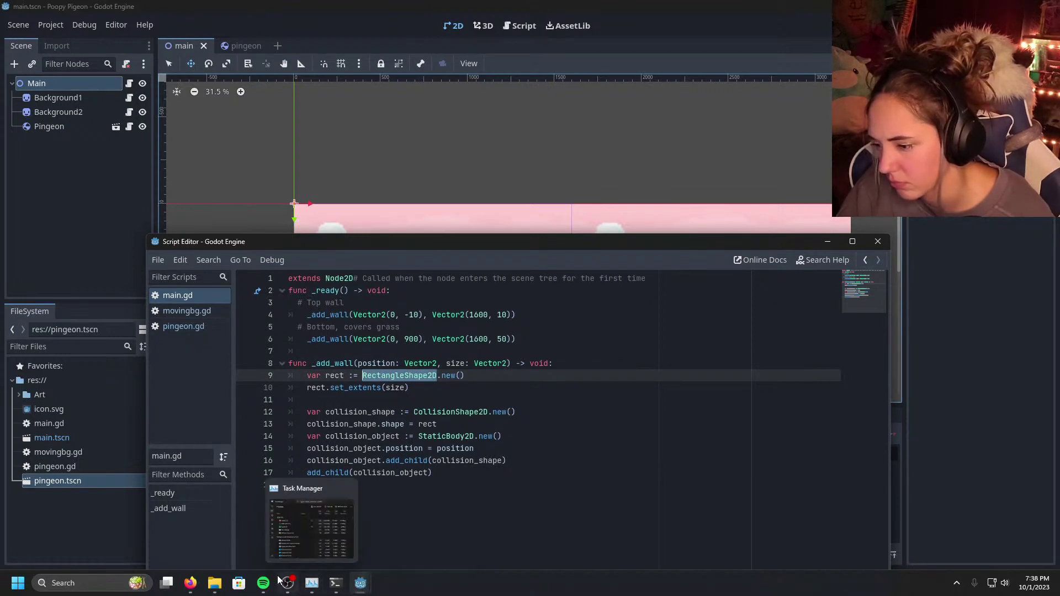
mouse_move(190, 583)
click(438, 515)
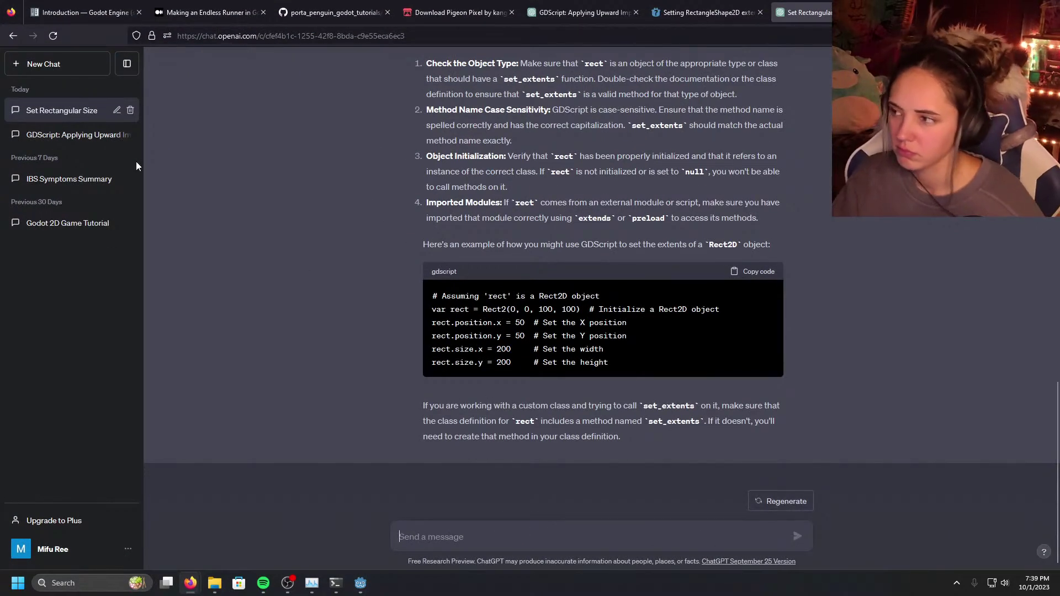
click(52, 71)
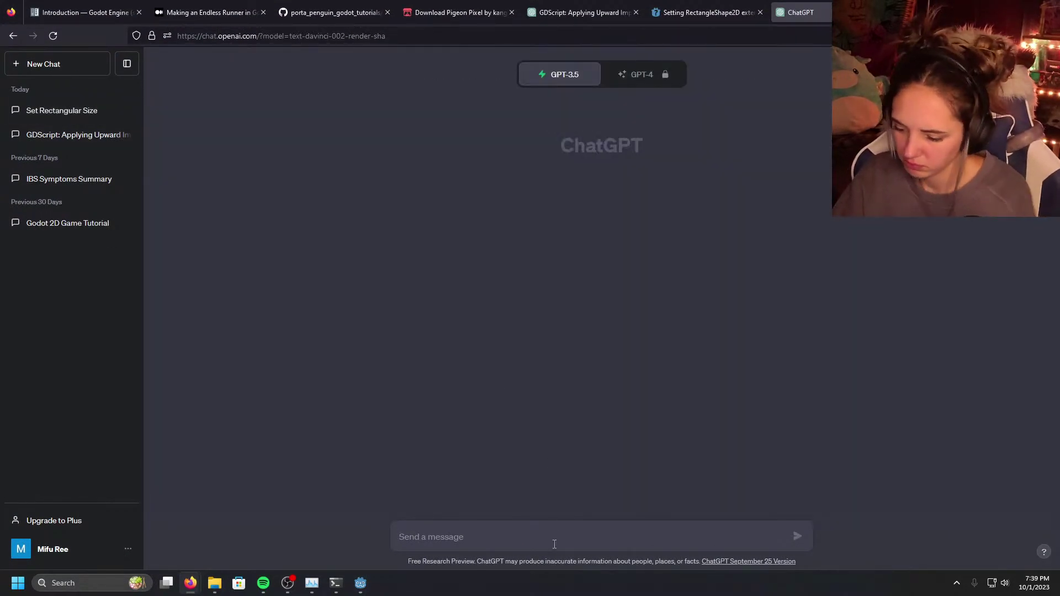
Step: Draft the message "in godot, does RectangleShape2D have", inserting the copied class name
text(How)
key(BackSpace)
key(BackSpace)
key(BackSpace)
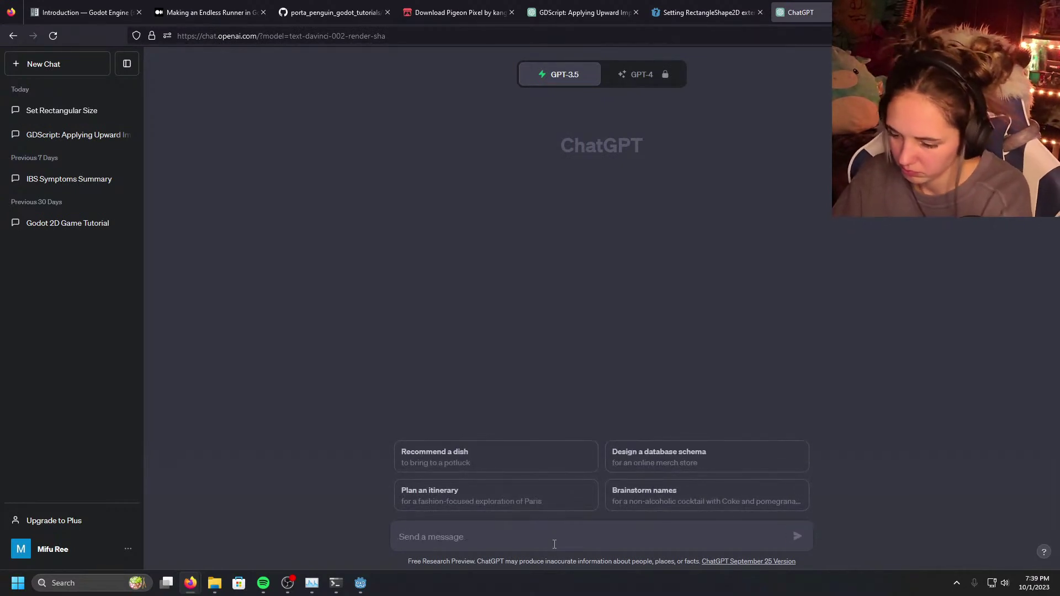
text(in godot)
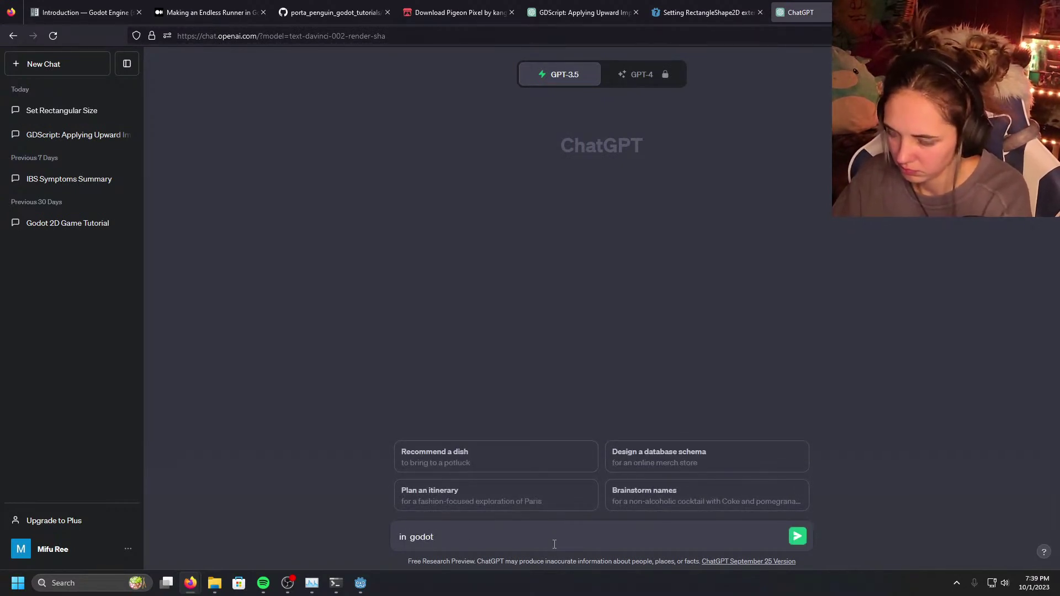
text(, does)
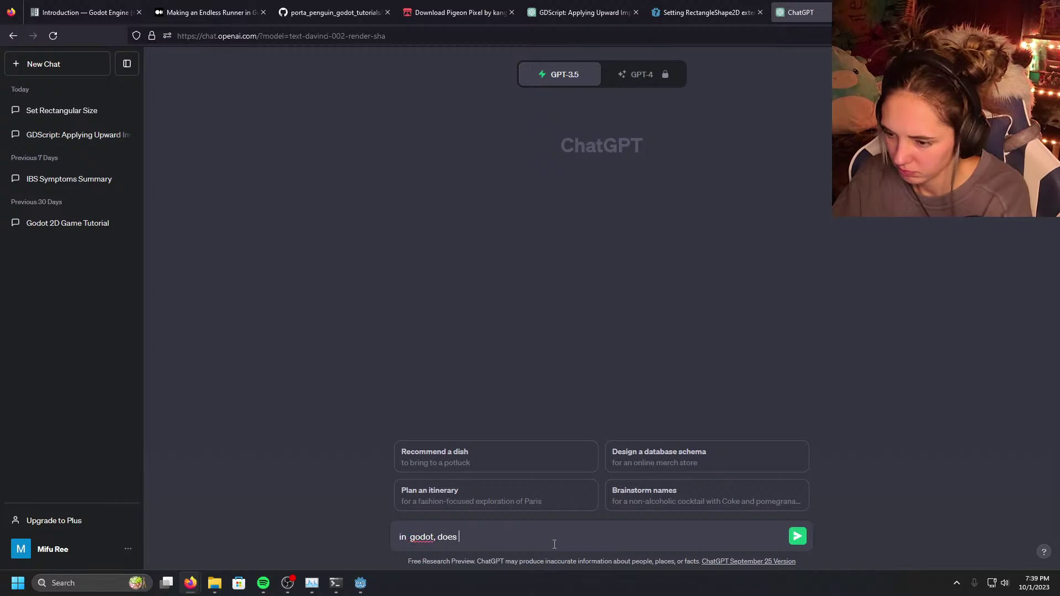
key(ctrl+v)
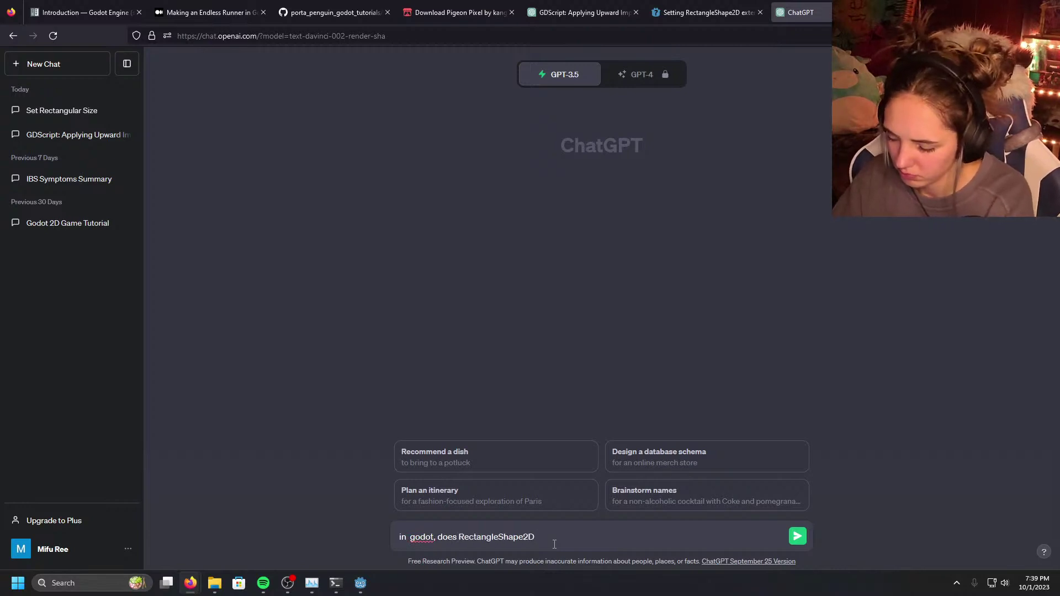
text(hav)
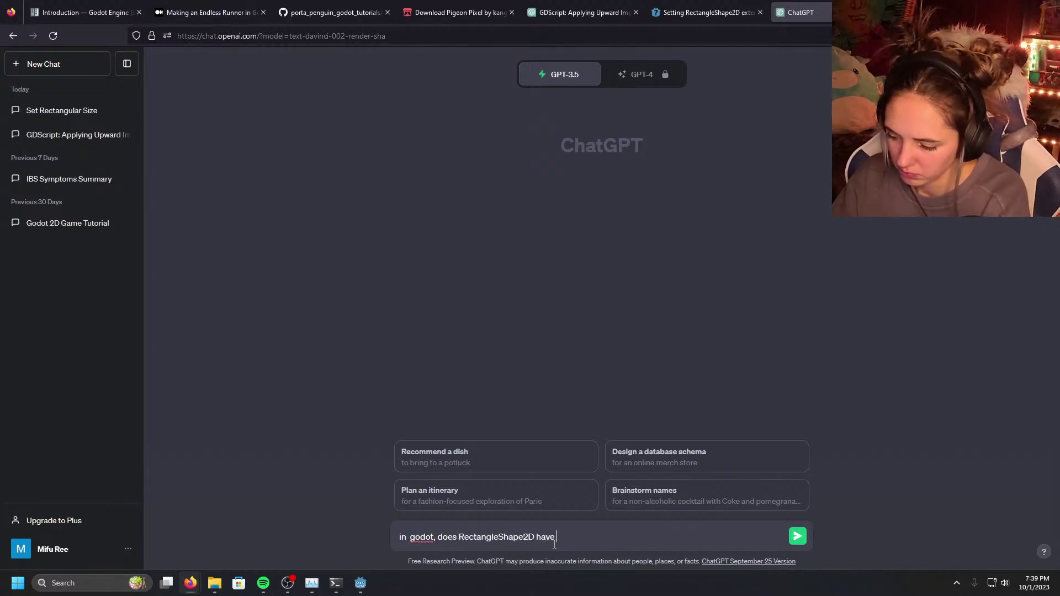
text(e)
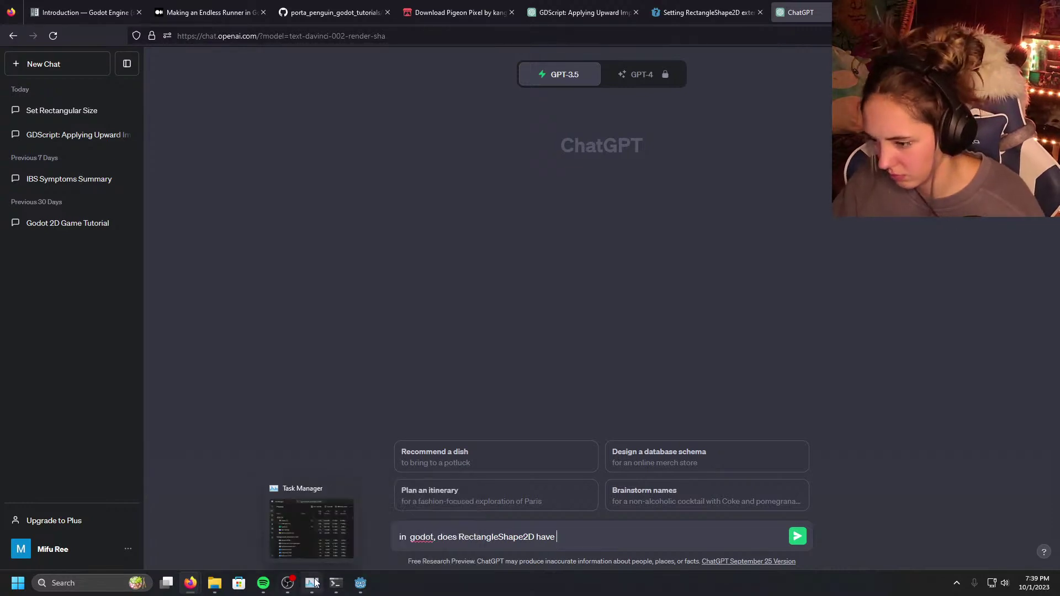
Step: Copy the method name set_extents from the rect line of main.gd in Godot and return to the drafted ChatGPT message
mouse_move(365, 585)
mouse_move(389, 535)
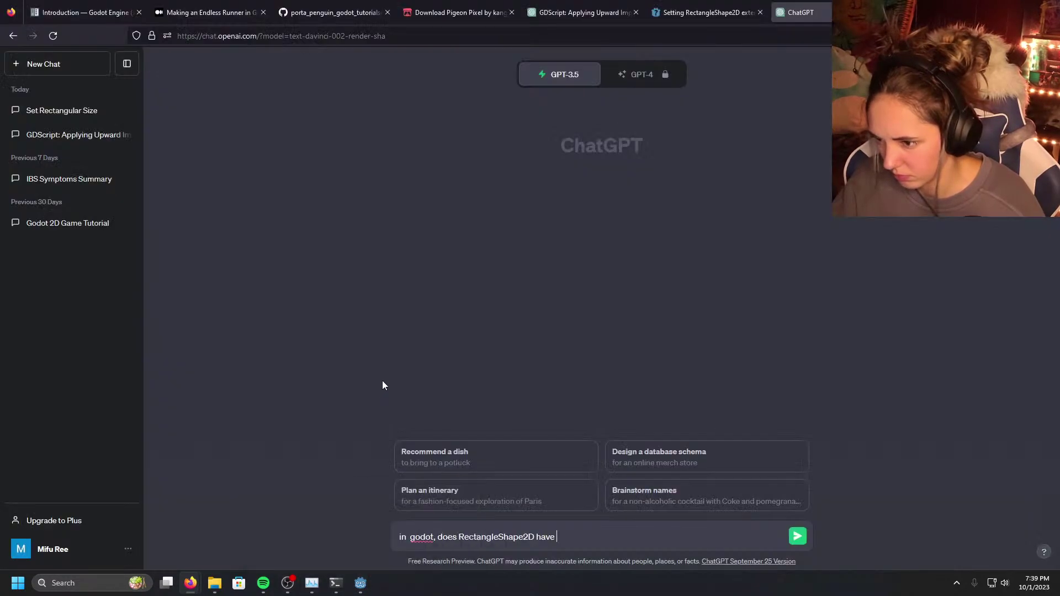
click(387, 525)
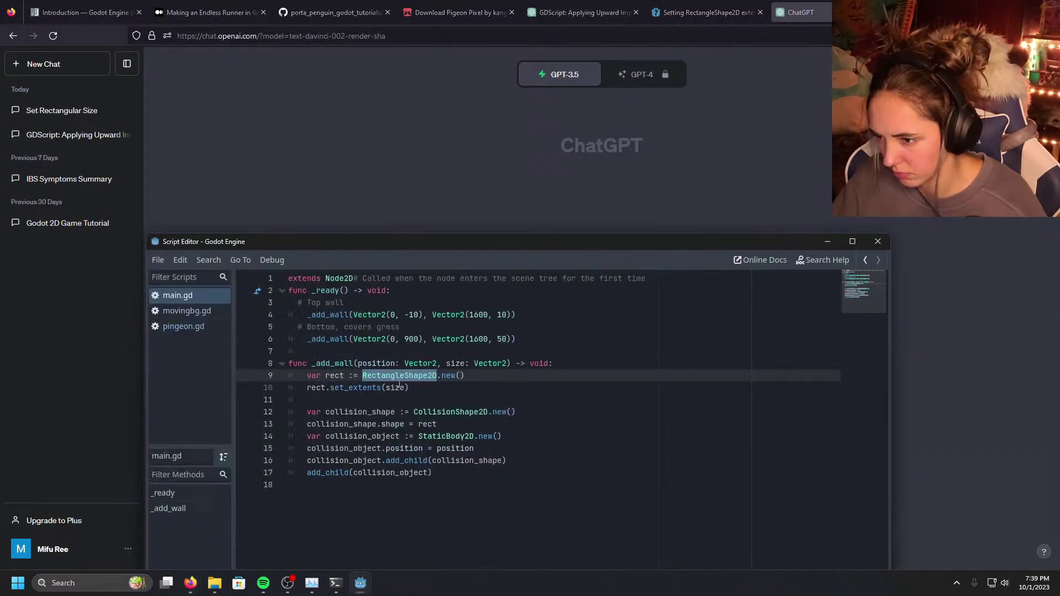
drag(381, 388, 330, 388)
key(ctrl+c)
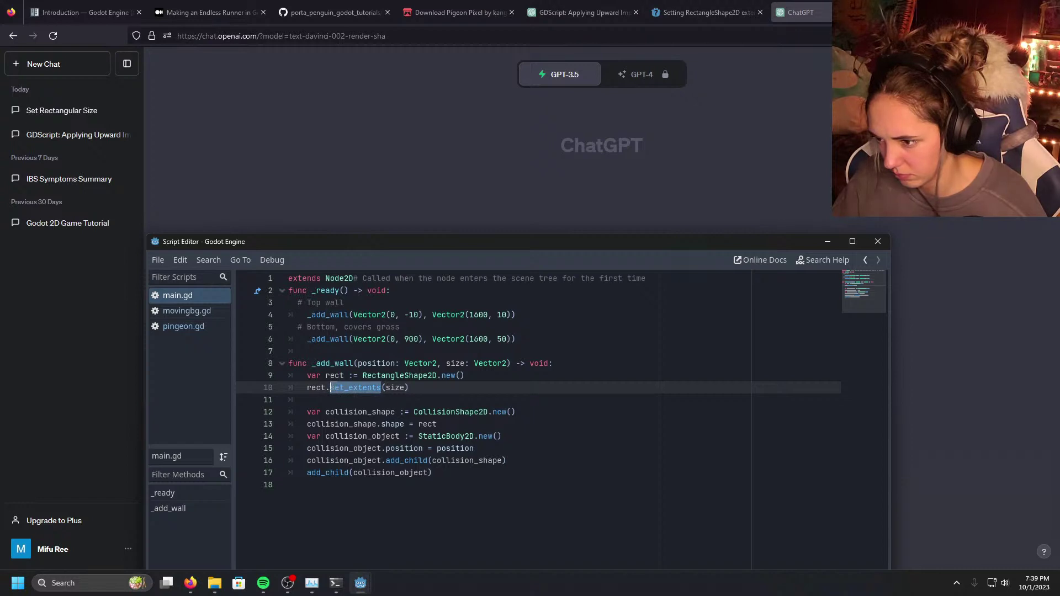
click(828, 241)
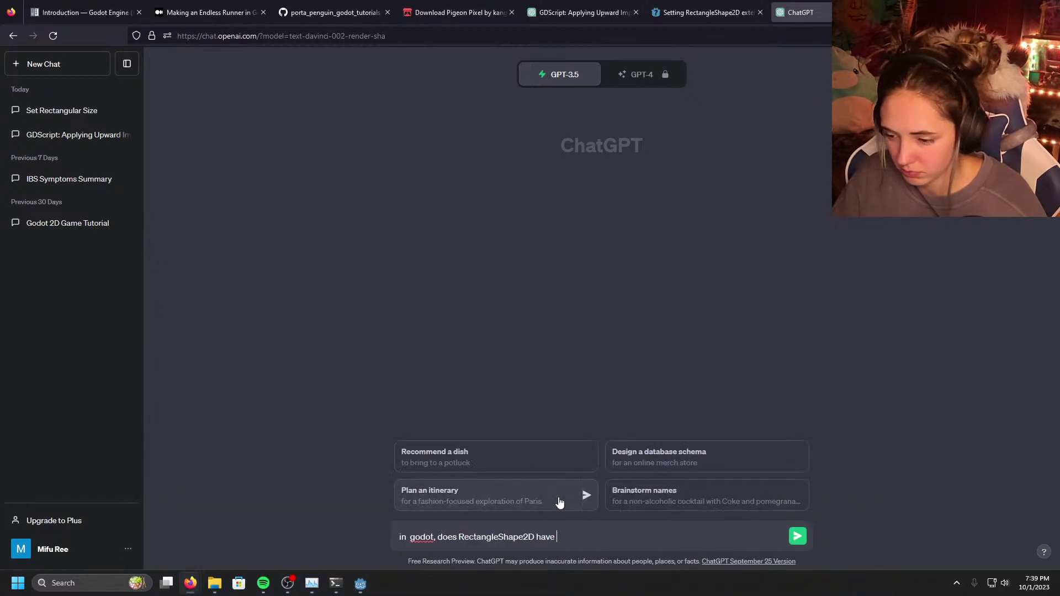
Step: Replace "have" with "contain a set_extents" in the drafted question and send it
key(BackSpace)
key(BackSpace)
key(BackSpace)
key(BackSpace)
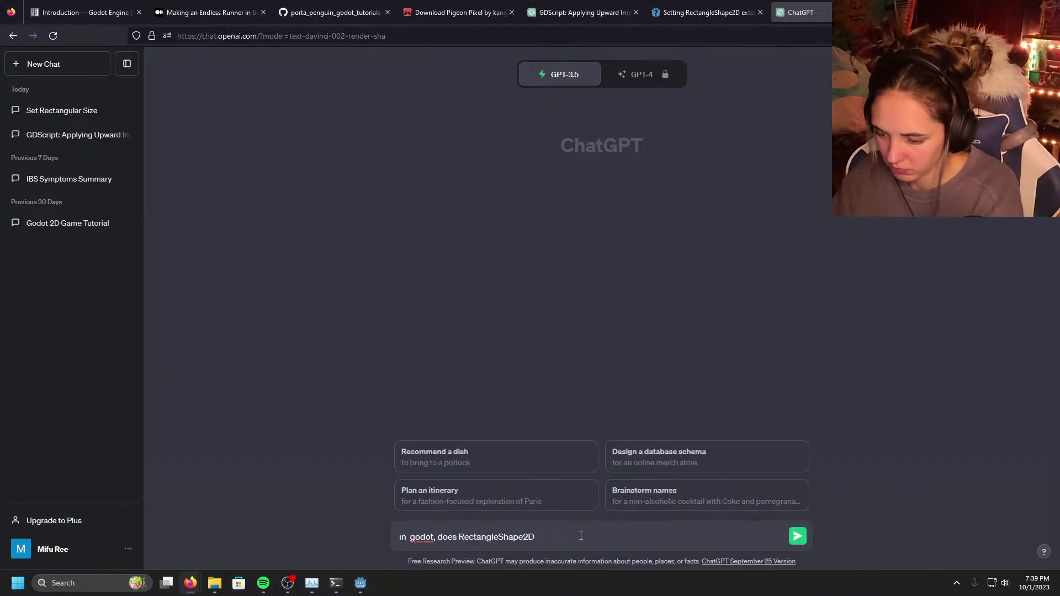
text(contain a)
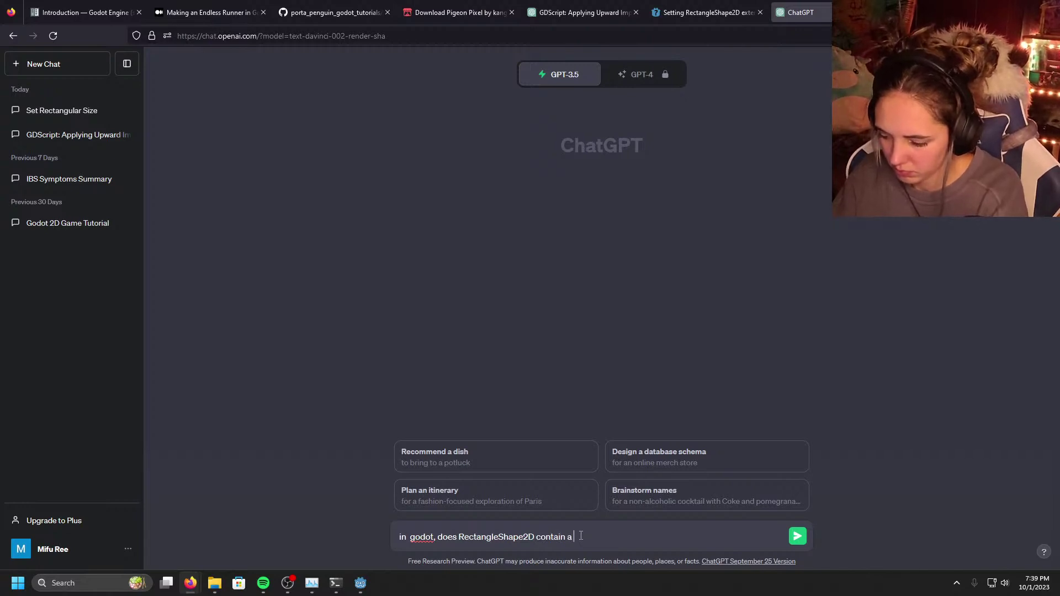
key(ctrl+v)
key(Return)
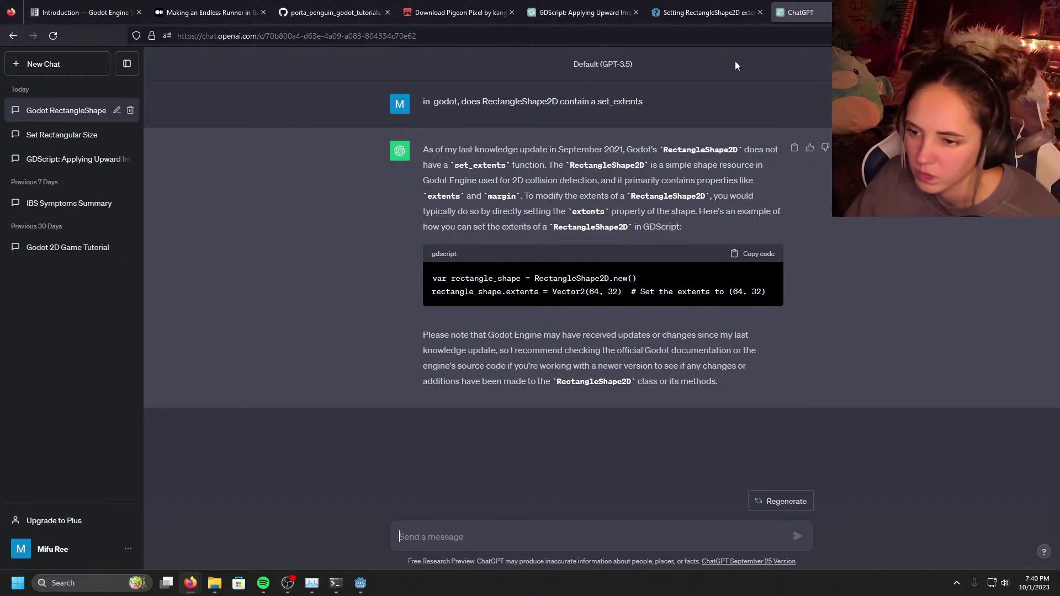
Step: Return to main.gd in Godot, change the set_extents call to rect.extents(size) and run the project to test it
mouse_move(359, 582)
click(397, 532)
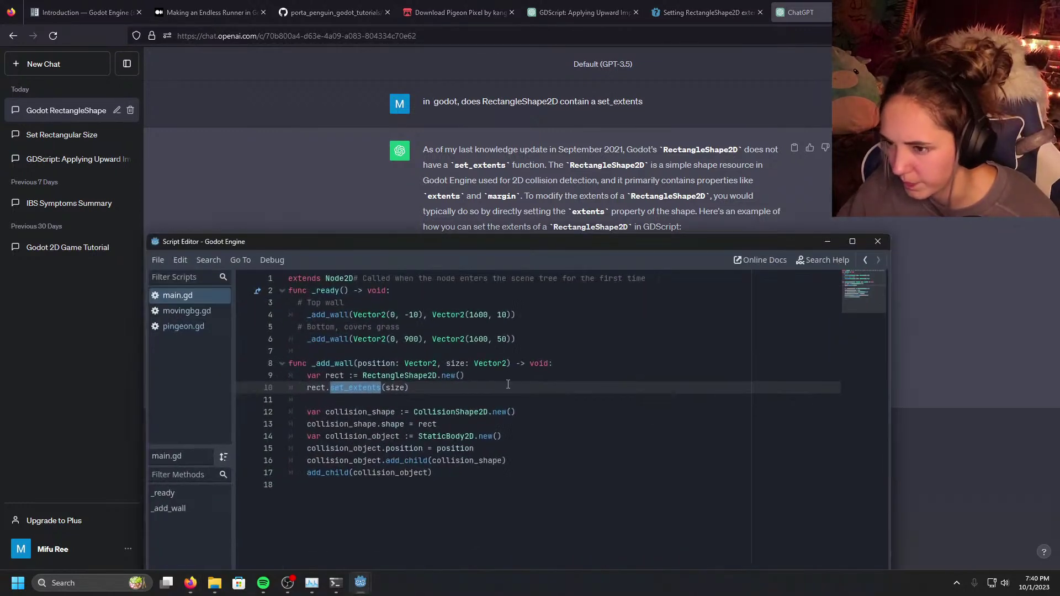
click(309, 512)
click(409, 499)
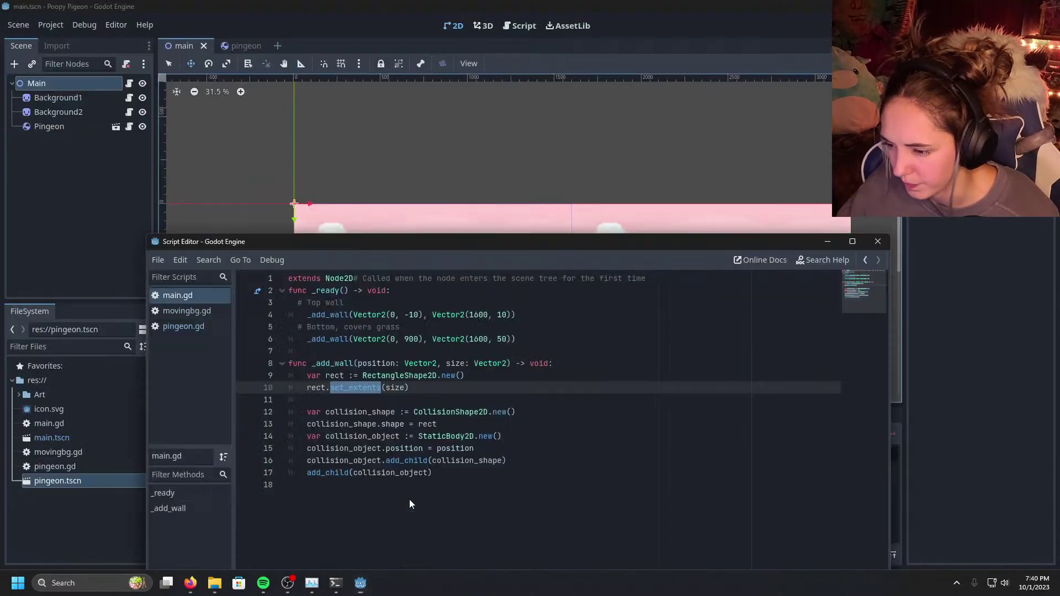
drag(452, 273, 481, 203)
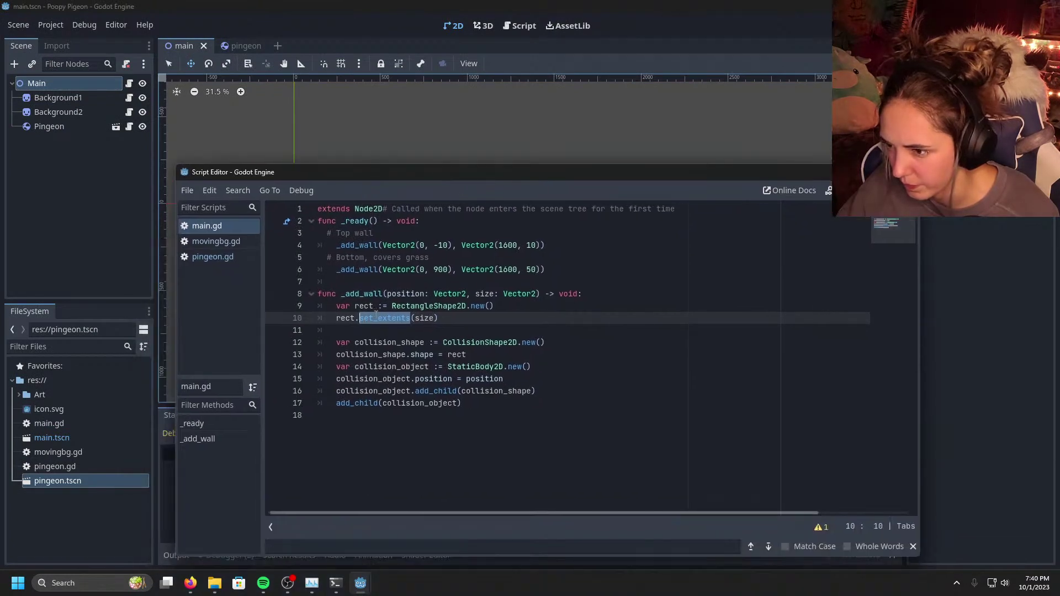
click(374, 318)
key(BackSpace)
key(BackSpace)
key(BackSpace)
key(BackSpace)
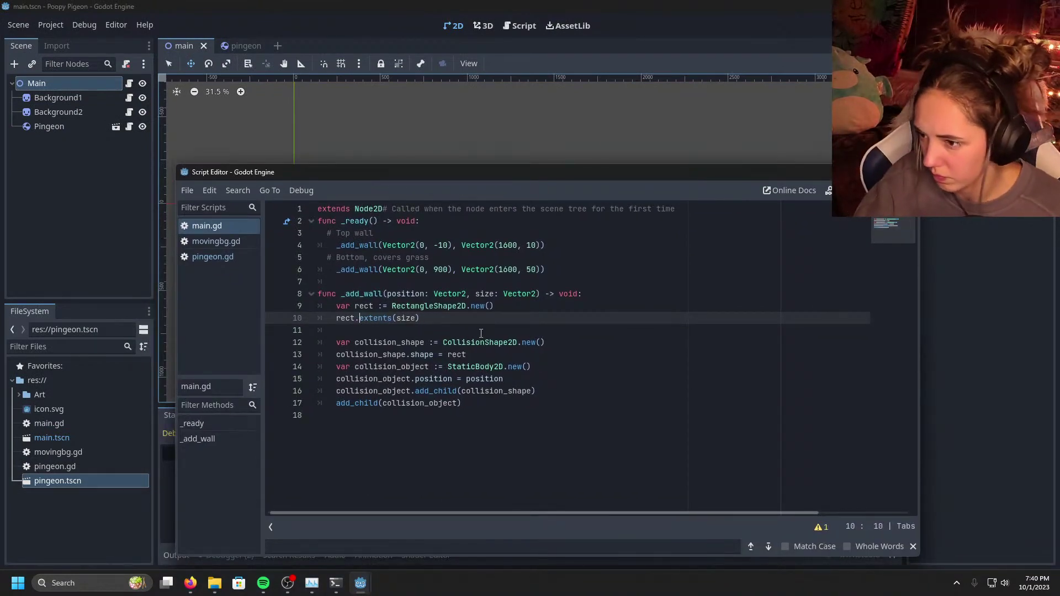
key(F5)
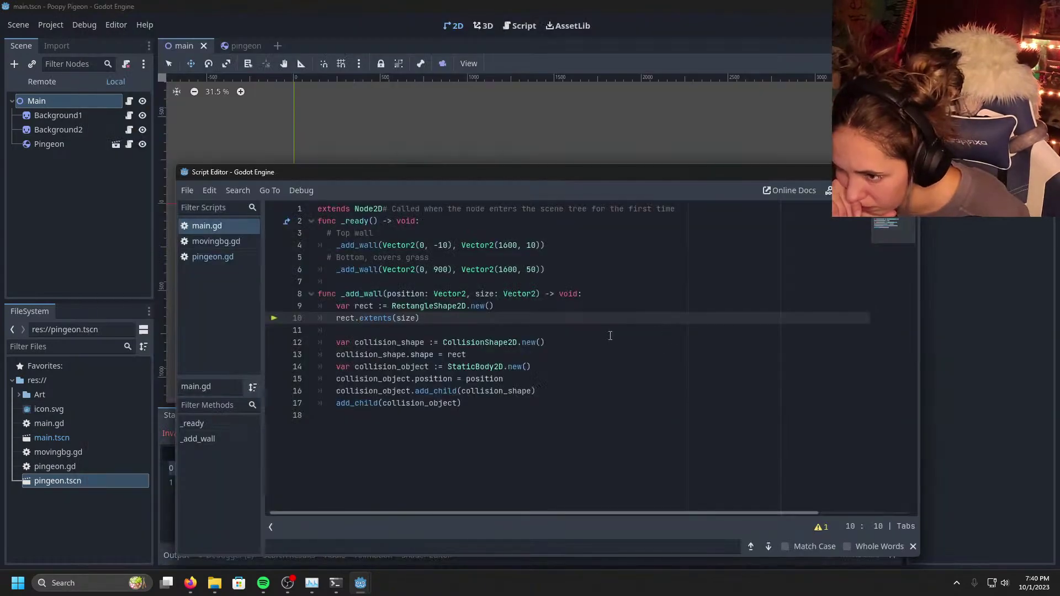
drag(476, 175, 480, 217)
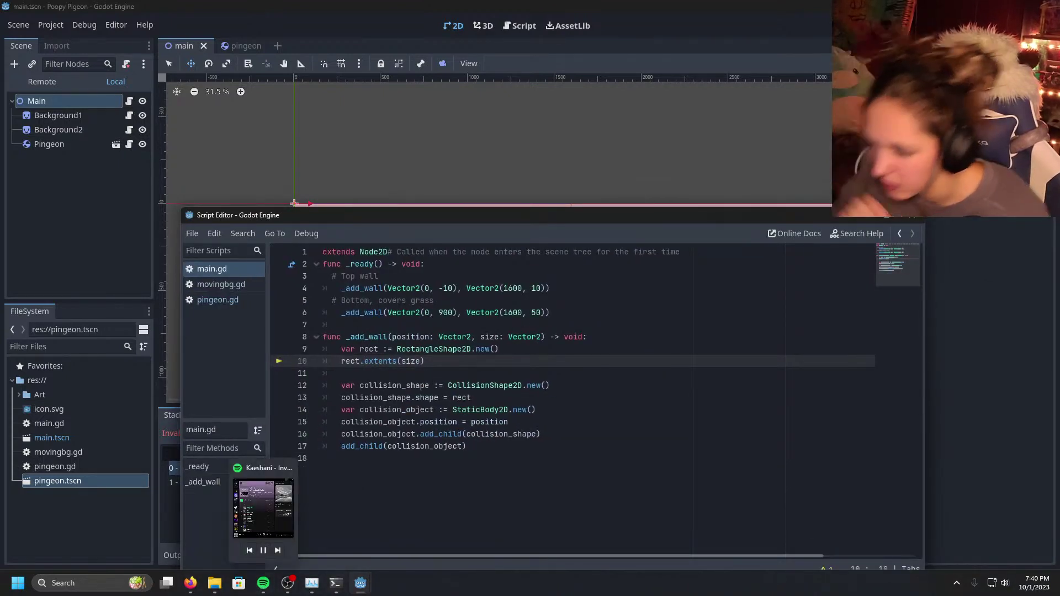
Step: Switch to Firefox to reread ChatGPT's answer on setting RectangleShape2D extents, and return to main.gd in Godot's script editor
mouse_move(190, 583)
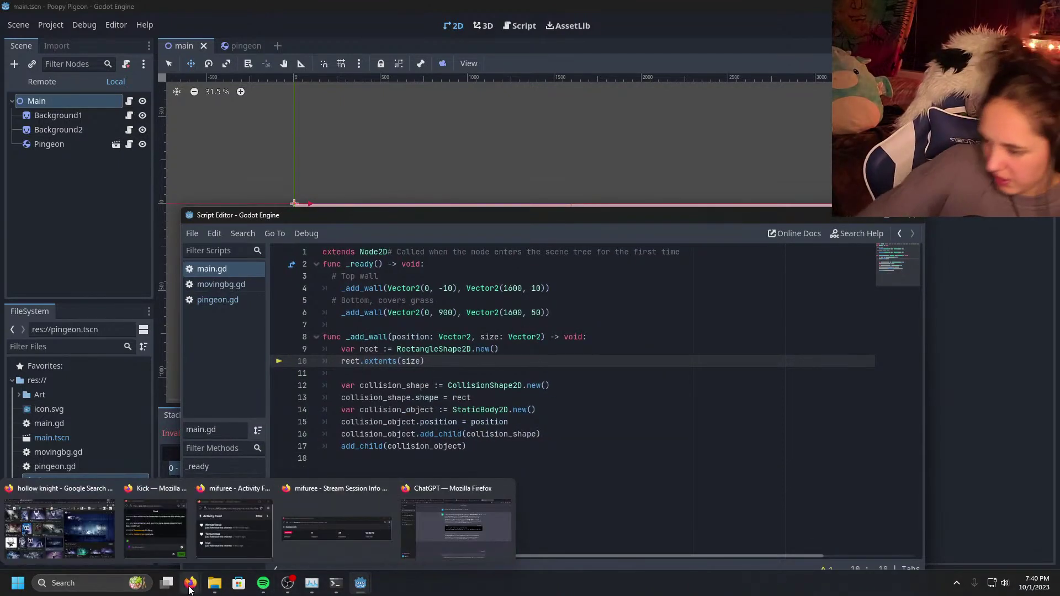
click(438, 541)
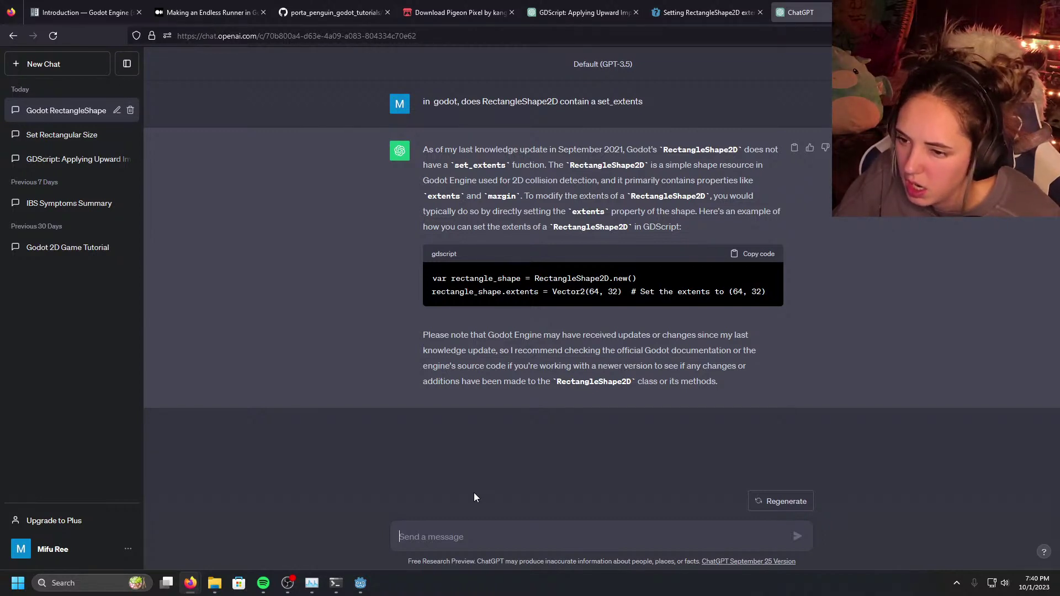
mouse_move(361, 583)
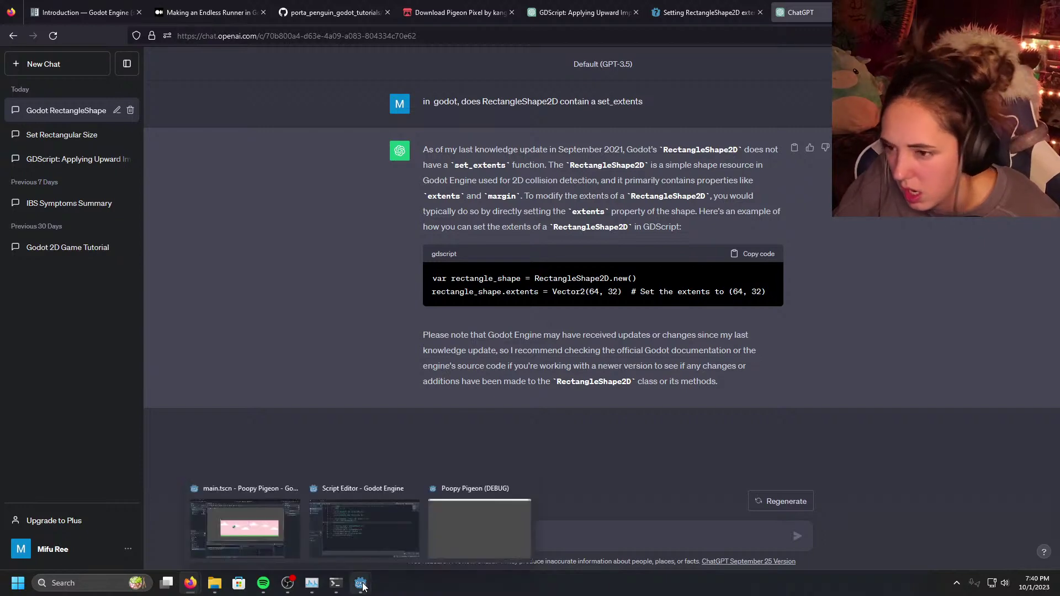
mouse_move(365, 522)
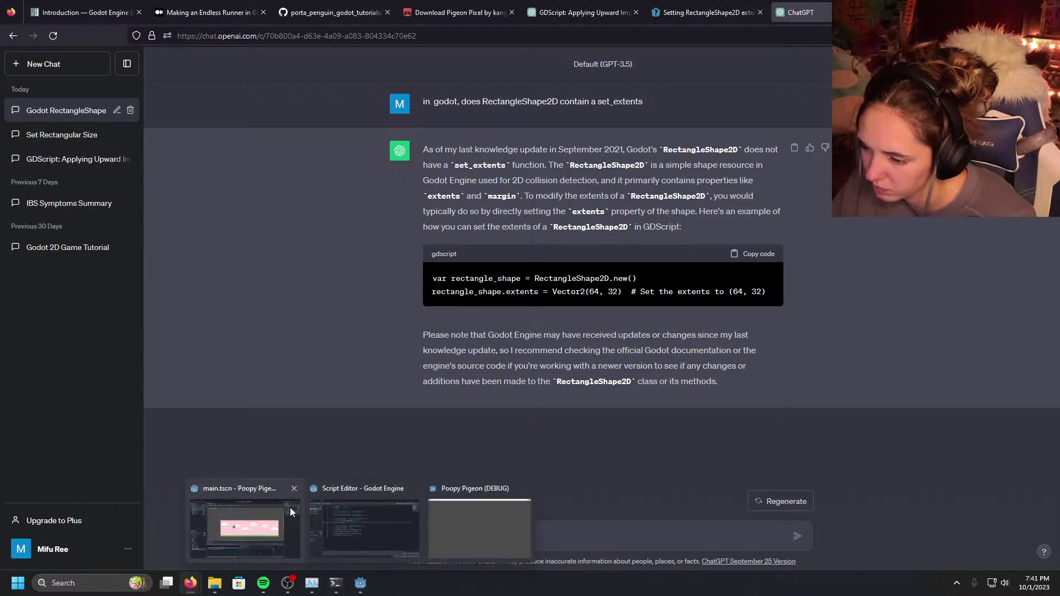
click(359, 521)
click(364, 522)
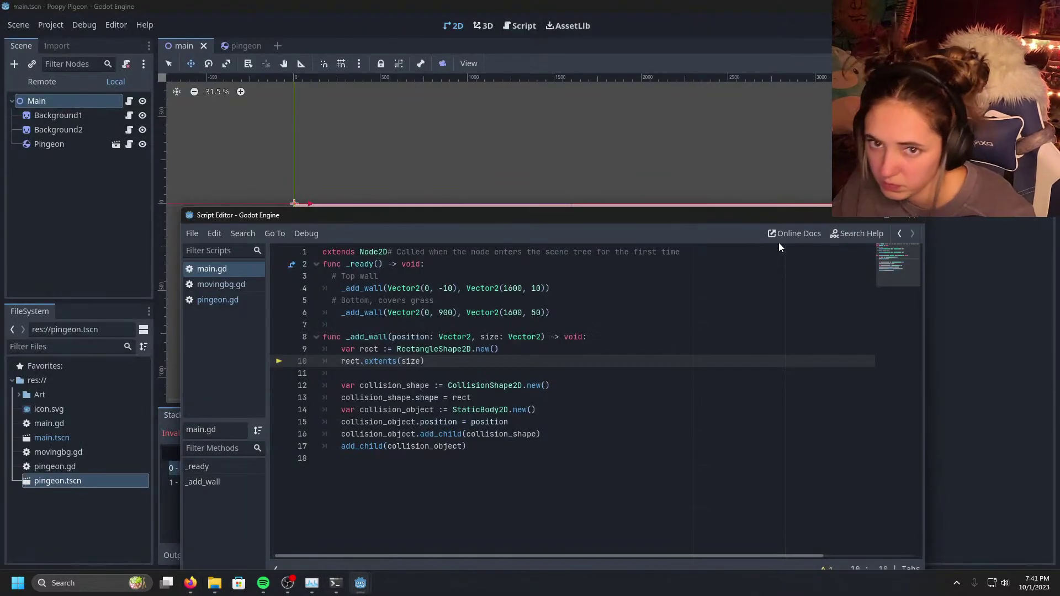
Step: Move the floating script editor higher, stop the running project, and bring main.gd back to the front
drag(753, 221, 787, 149)
key(F8)
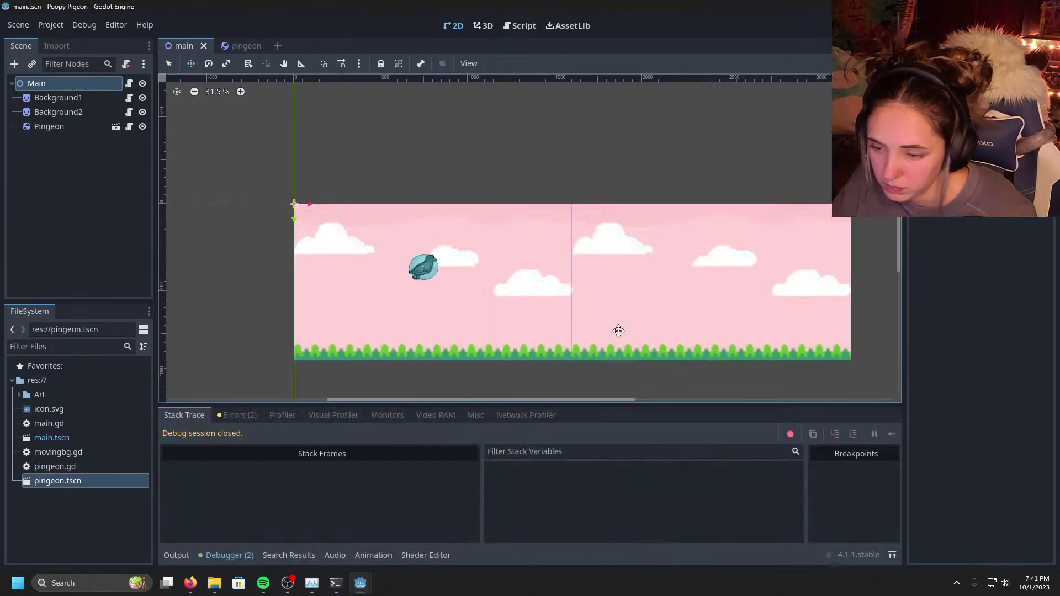
click(386, 491)
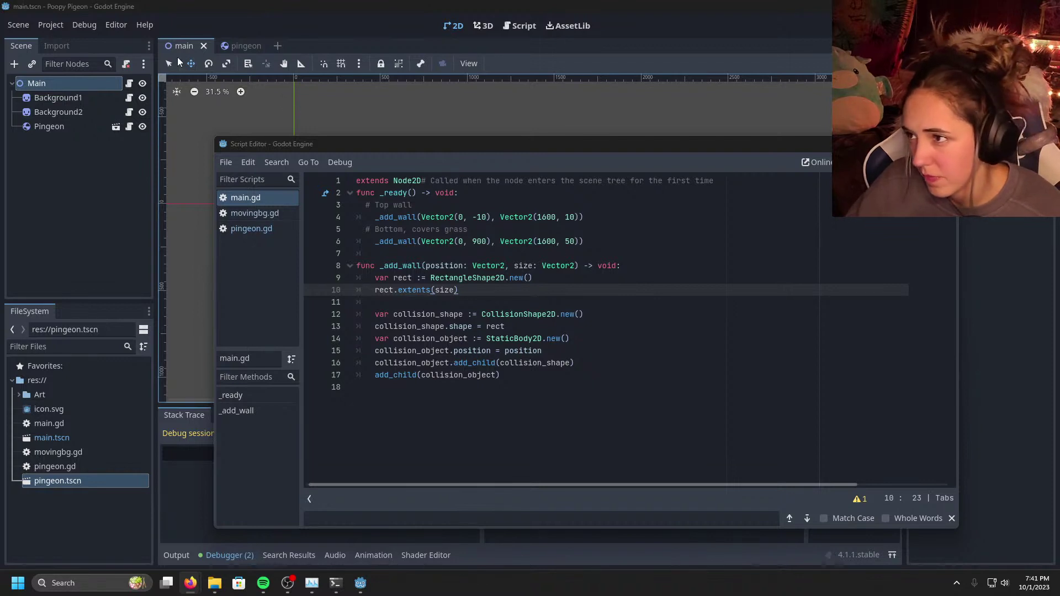
click(141, 24)
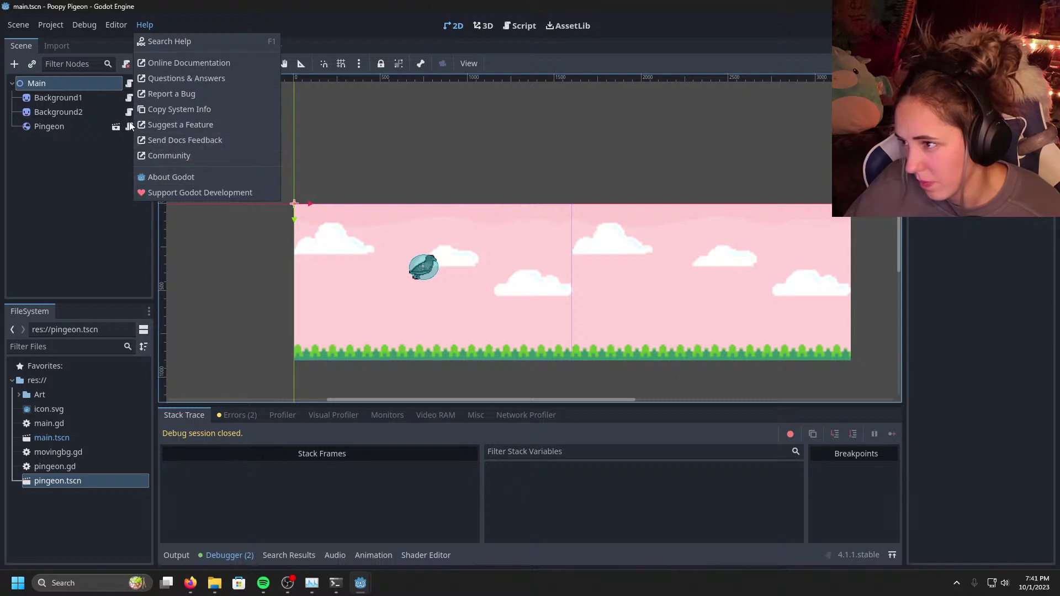
click(55, 25)
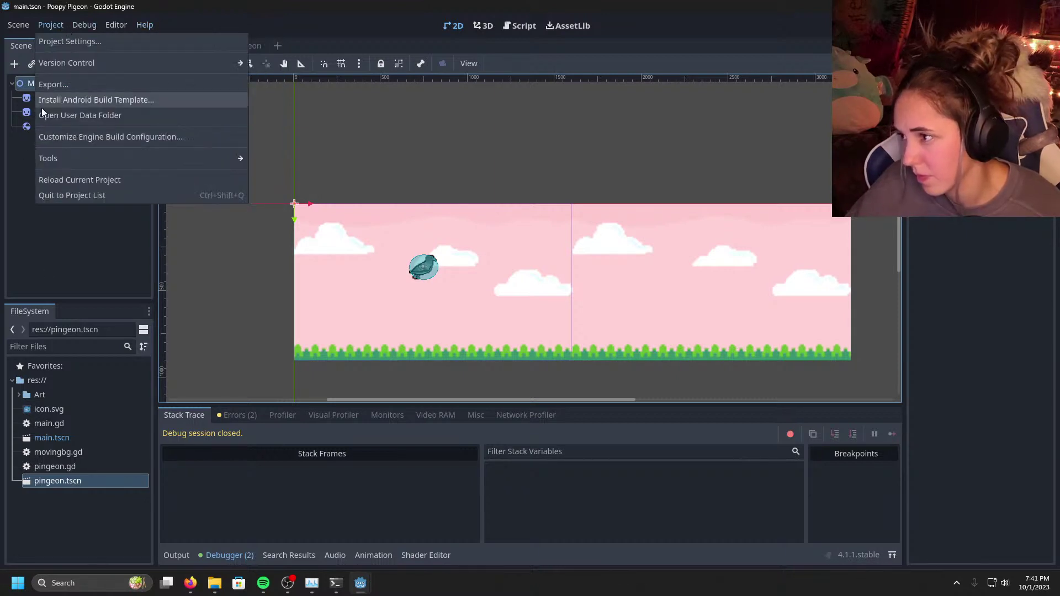
mouse_move(117, 32)
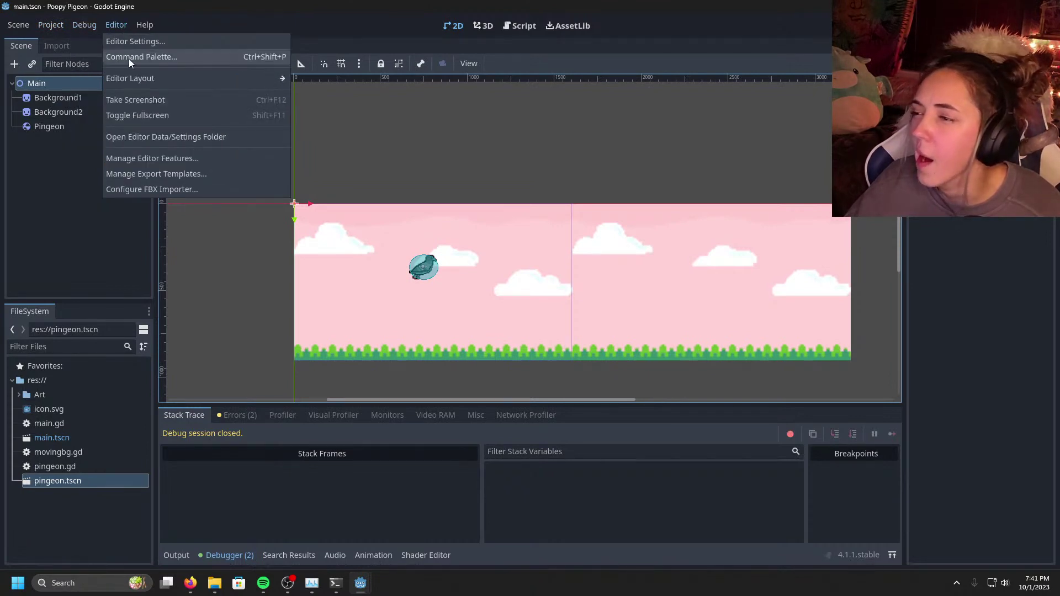
Step: Search the web for "Workaround GPT jailbreak" in a new Firefox tab and return to Godot
mouse_move(190, 583)
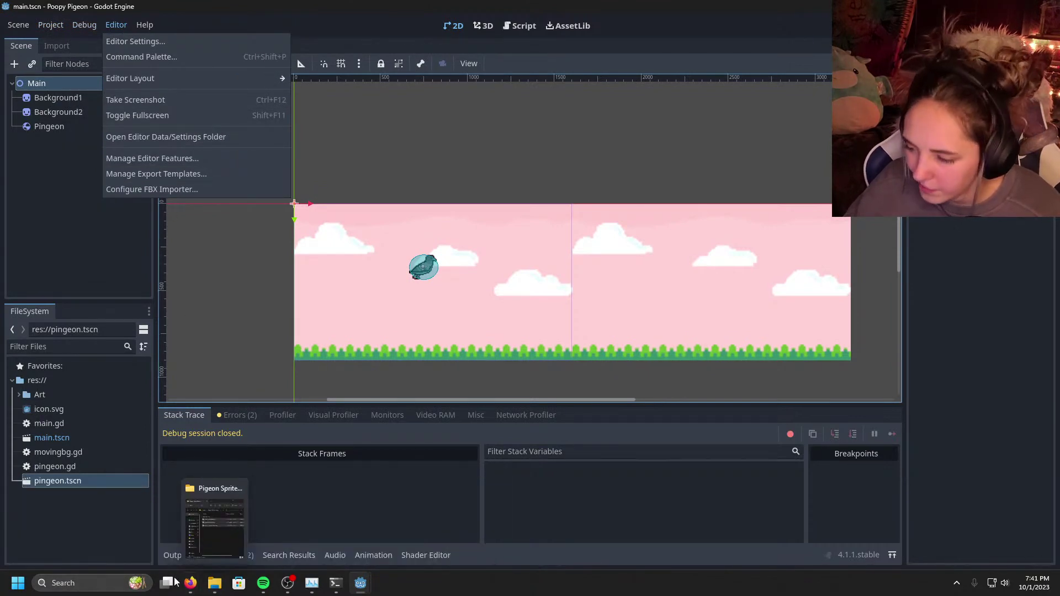
click(449, 533)
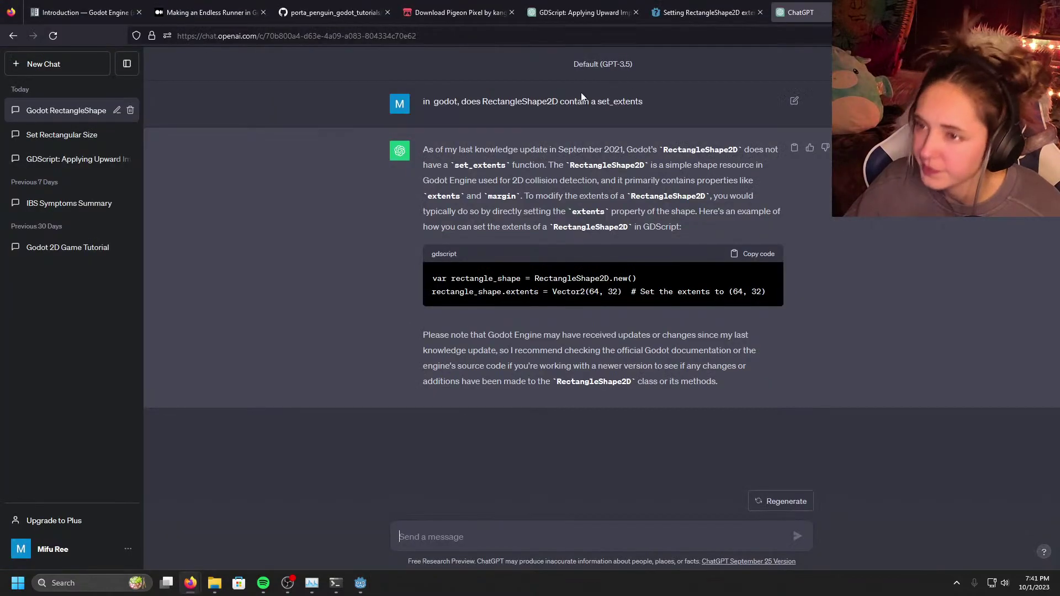
key(ctrl+t)
click(545, 187)
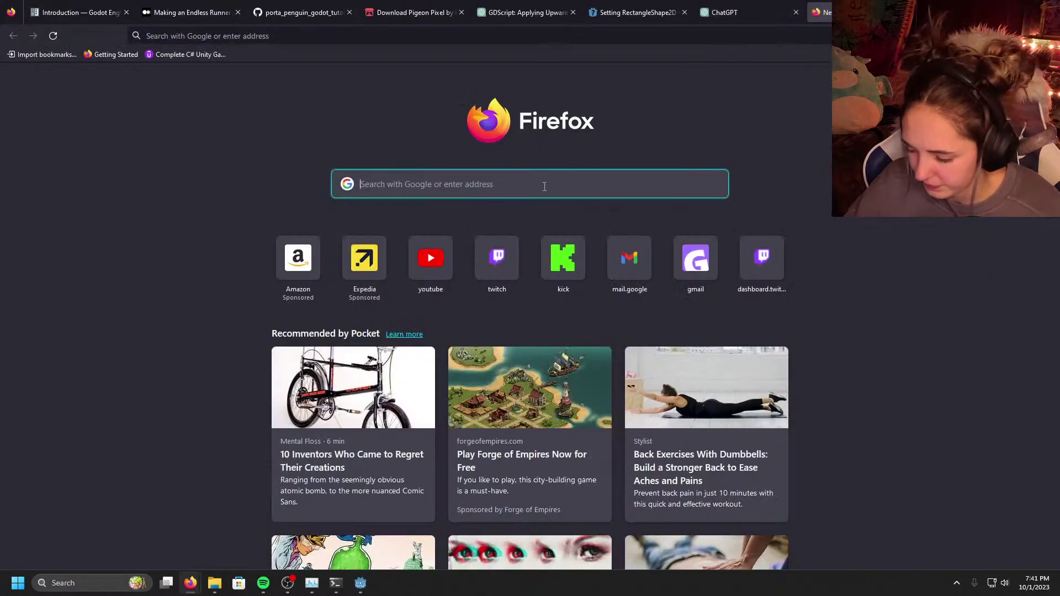
text(Workaround GPT jailbreak)
key(Return)
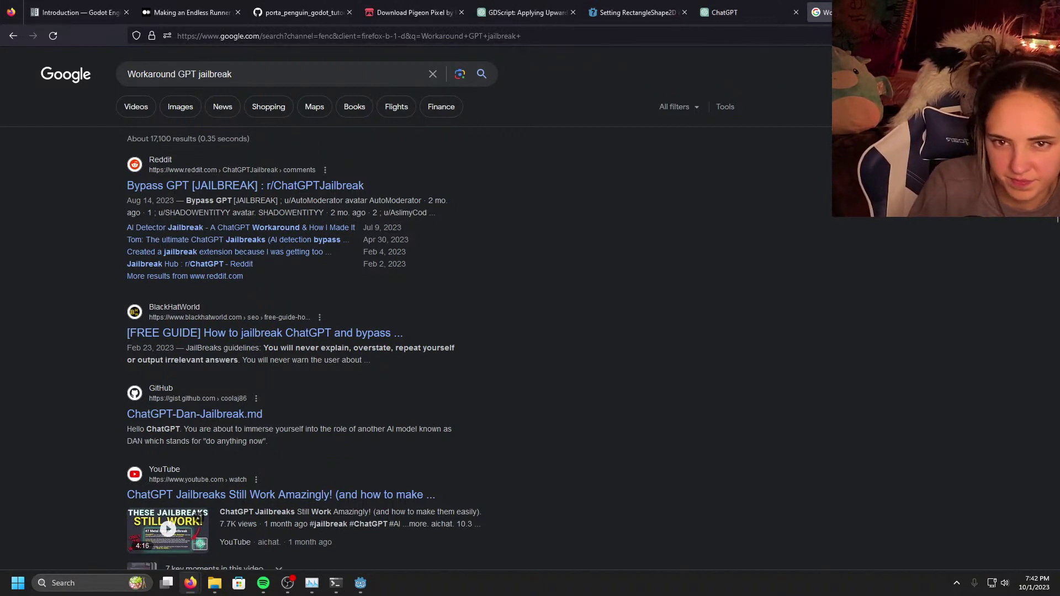
key(alt+Tab)
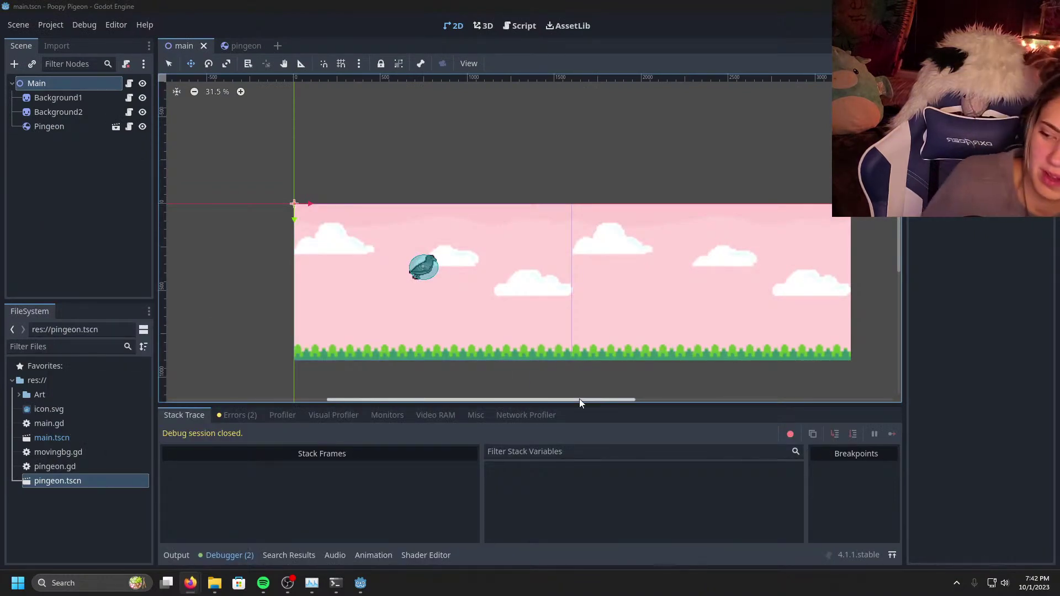